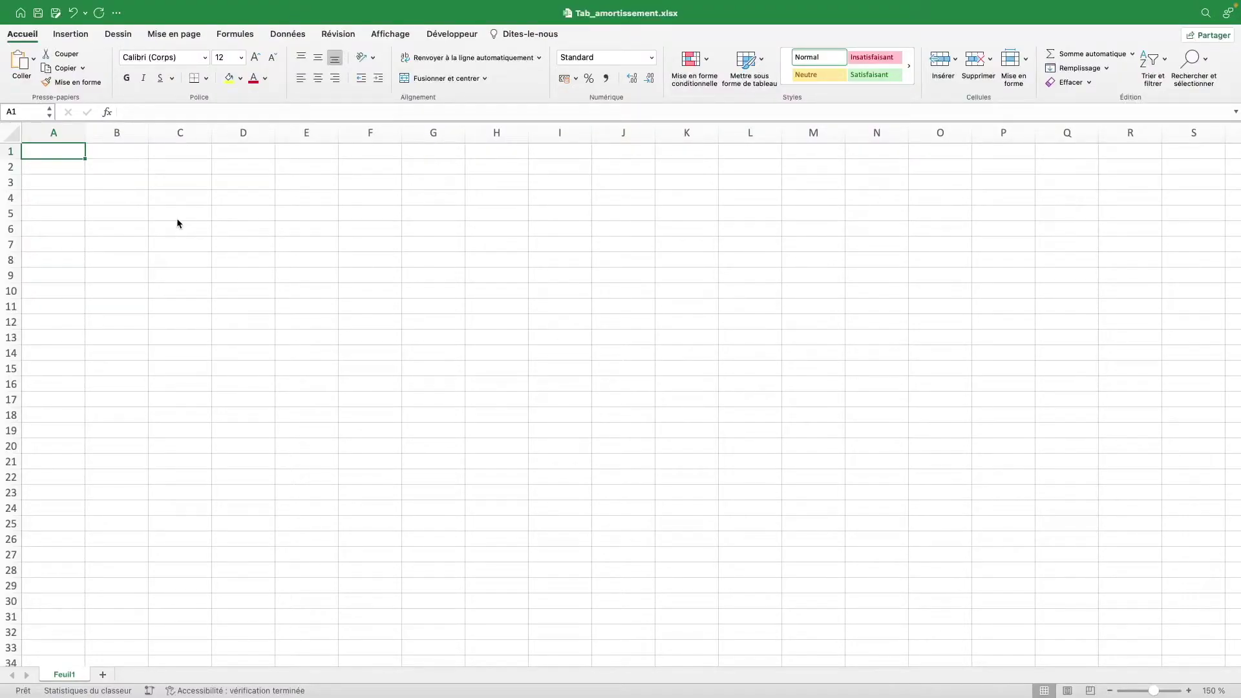
Step: Select the whole sheet, centre all cells vertically and horizontally with text wrapping on, then return to B2
click(10, 131)
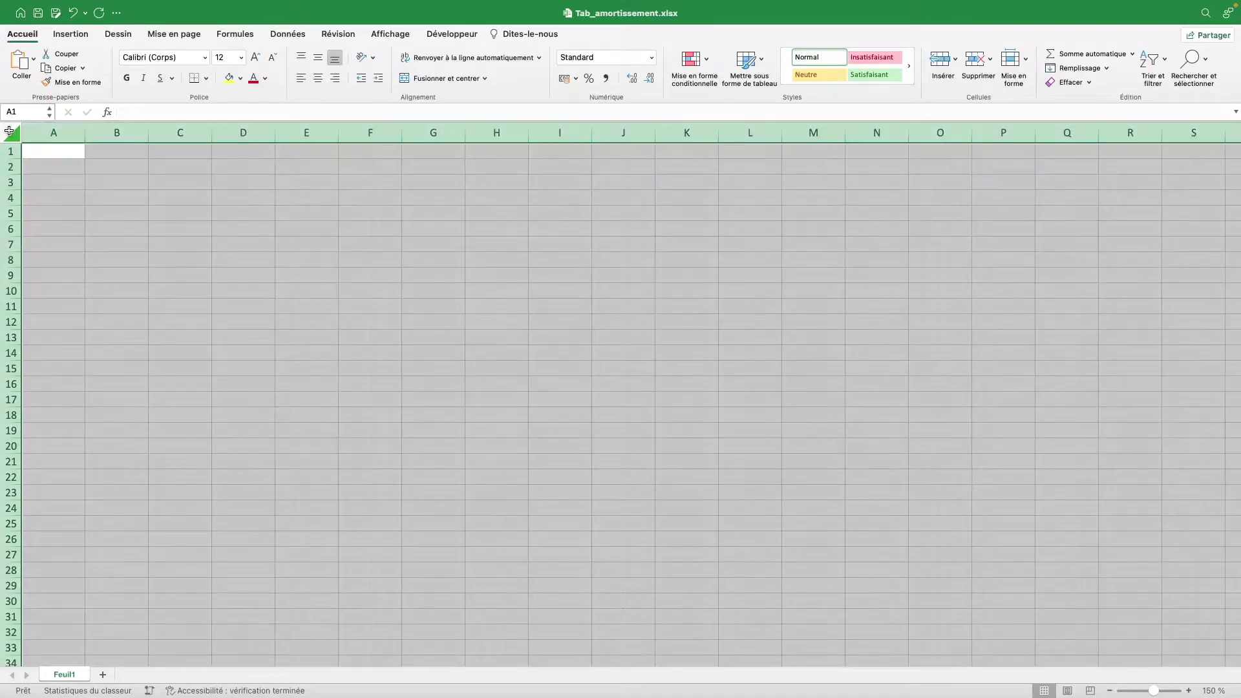
click(319, 59)
click(318, 77)
click(478, 58)
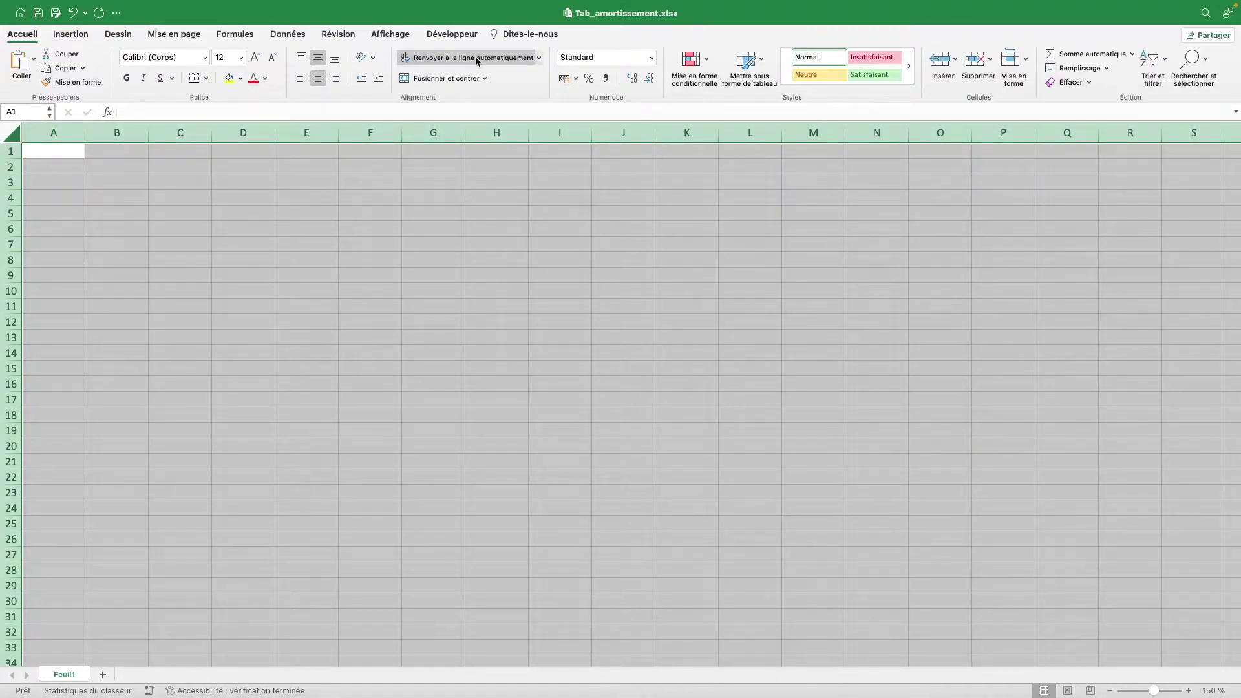
click(99, 167)
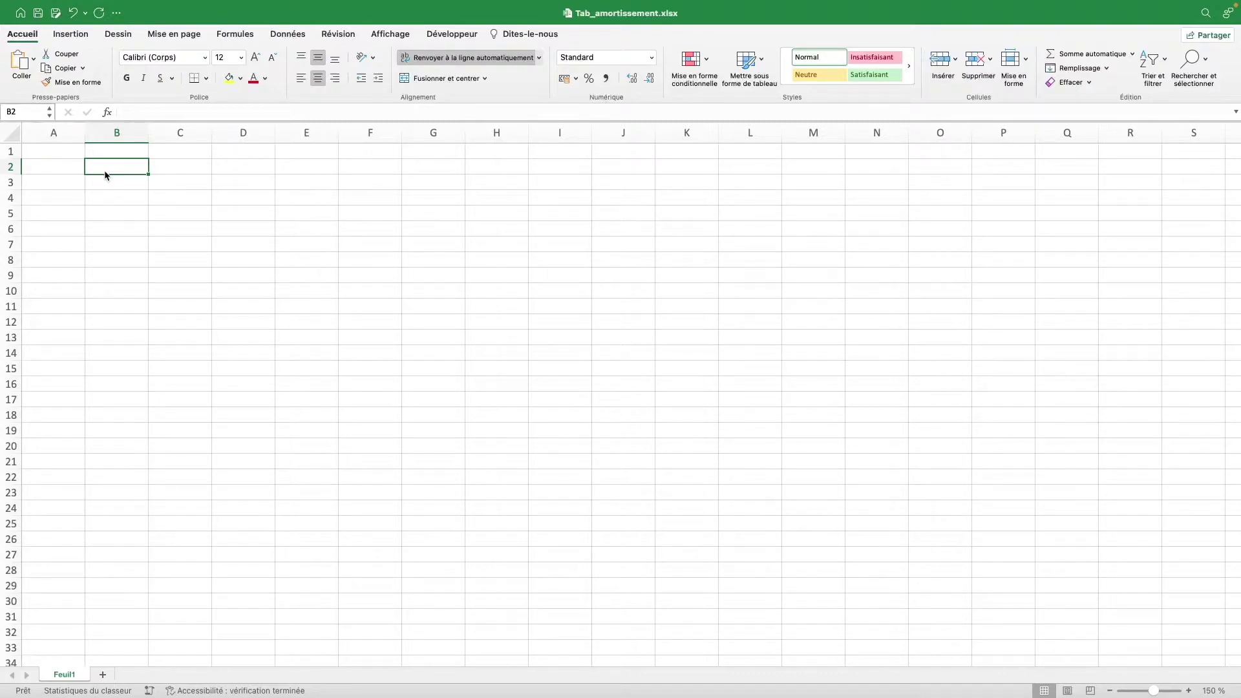
Step: Rename sheet Feuil1 to 'Saisie des données'
double_click(71, 674)
text(Sa)
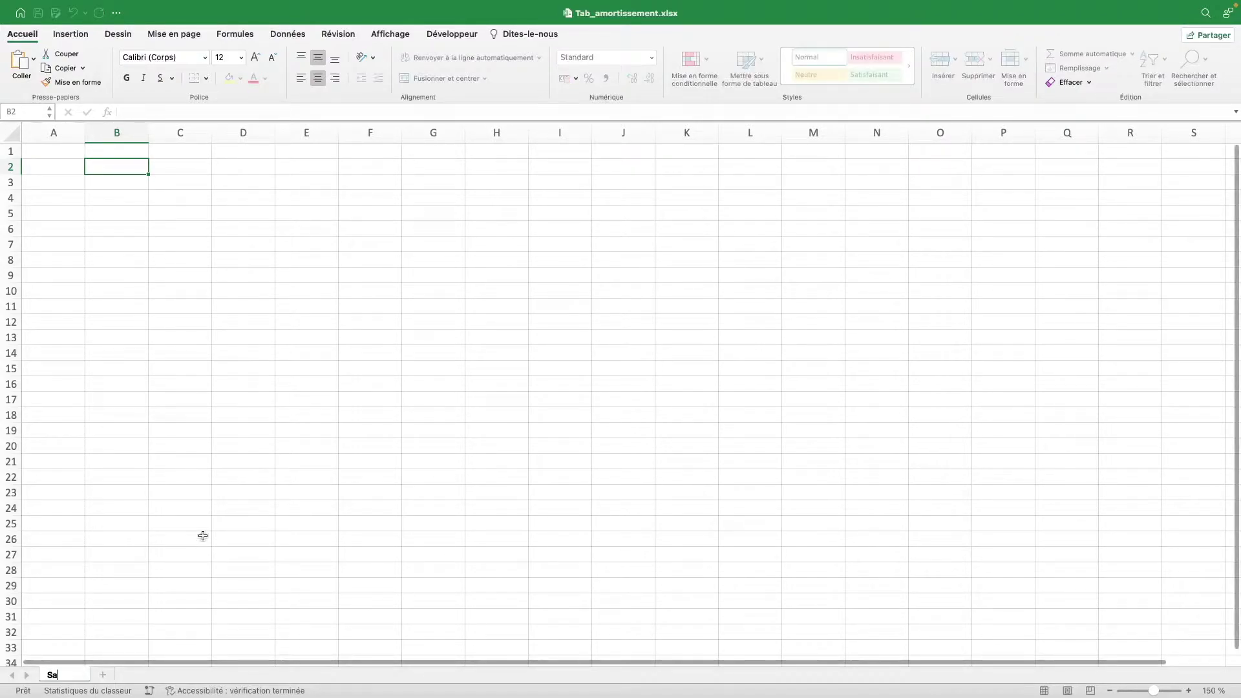
text(isie des donnée)
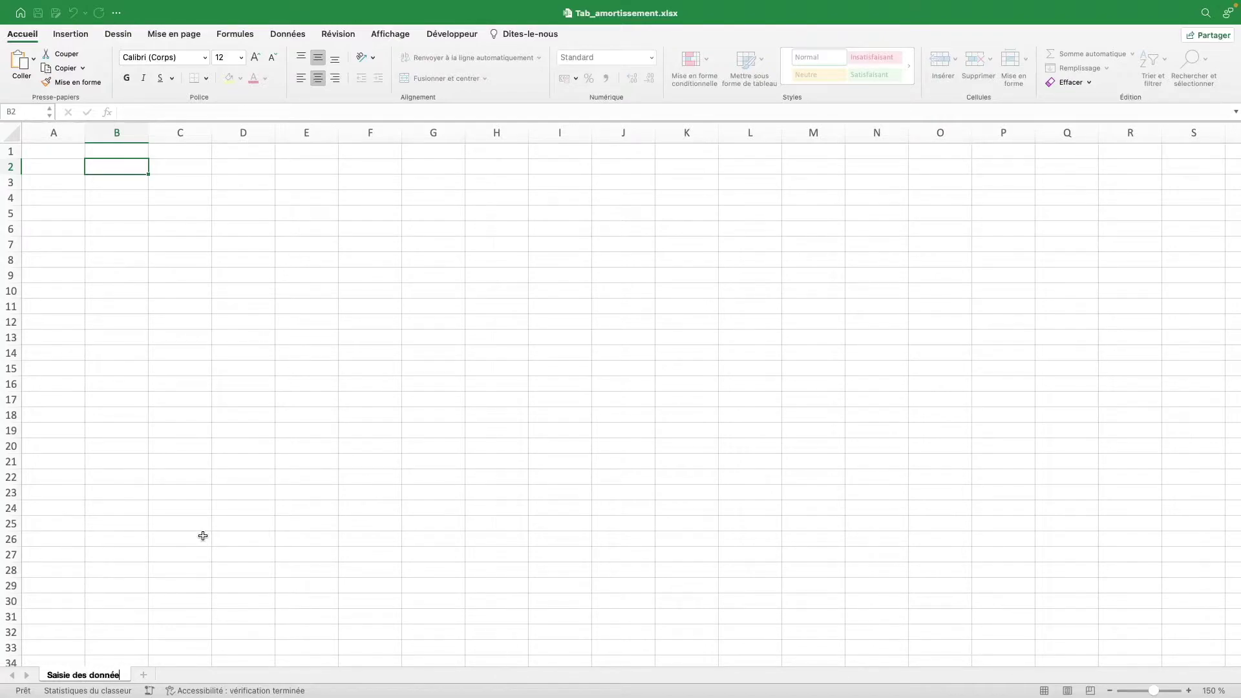
text(s)
key(Return)
Step: Make two copies of the sheet, both placed at the end of the workbook
right_click(103, 675)
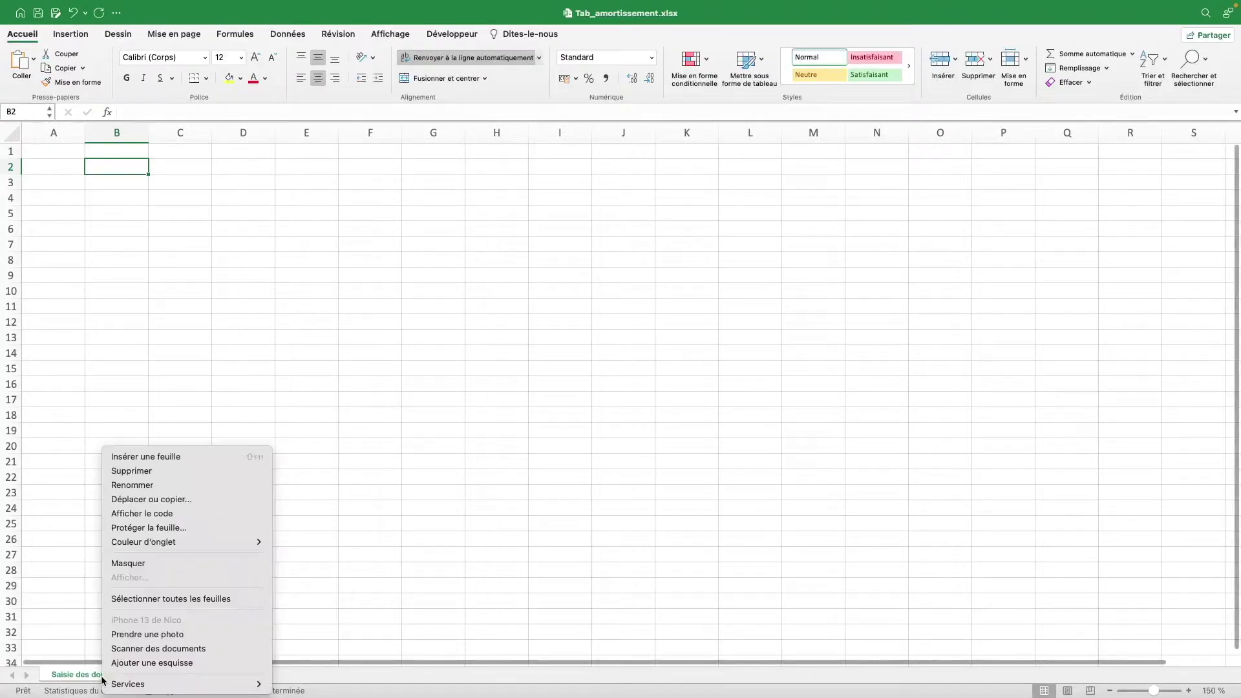
click(210, 499)
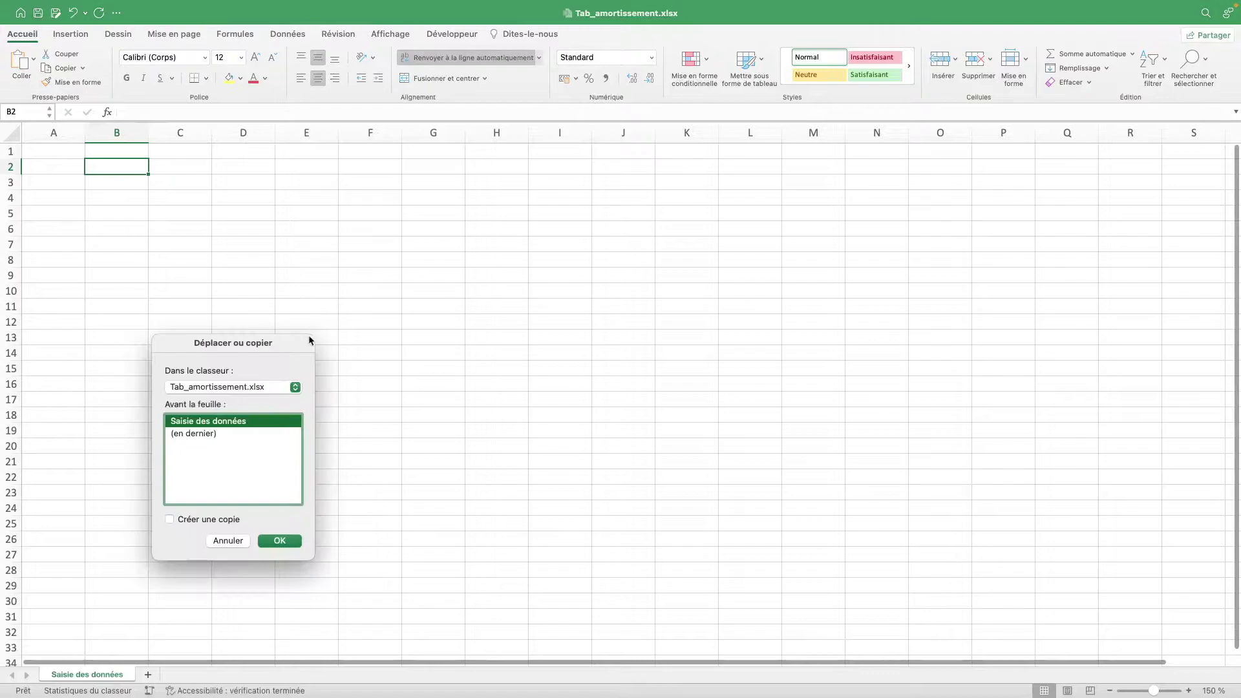
click(205, 435)
click(169, 519)
click(280, 541)
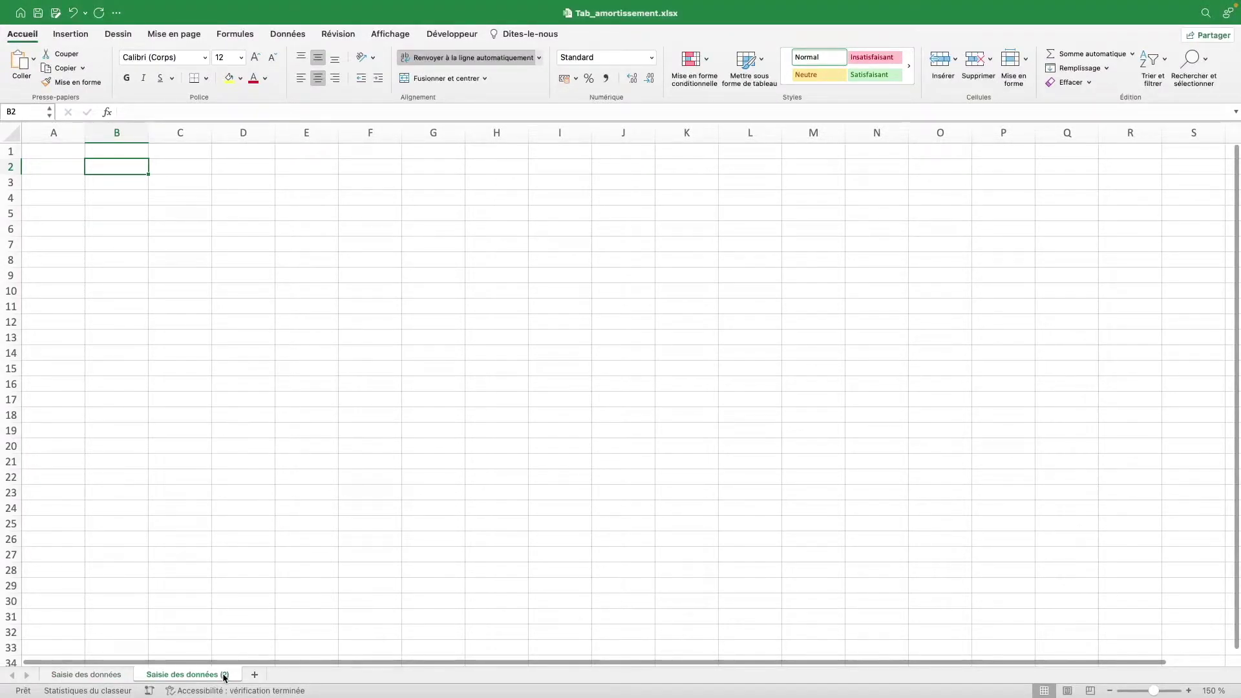
right_click(225, 677)
click(271, 499)
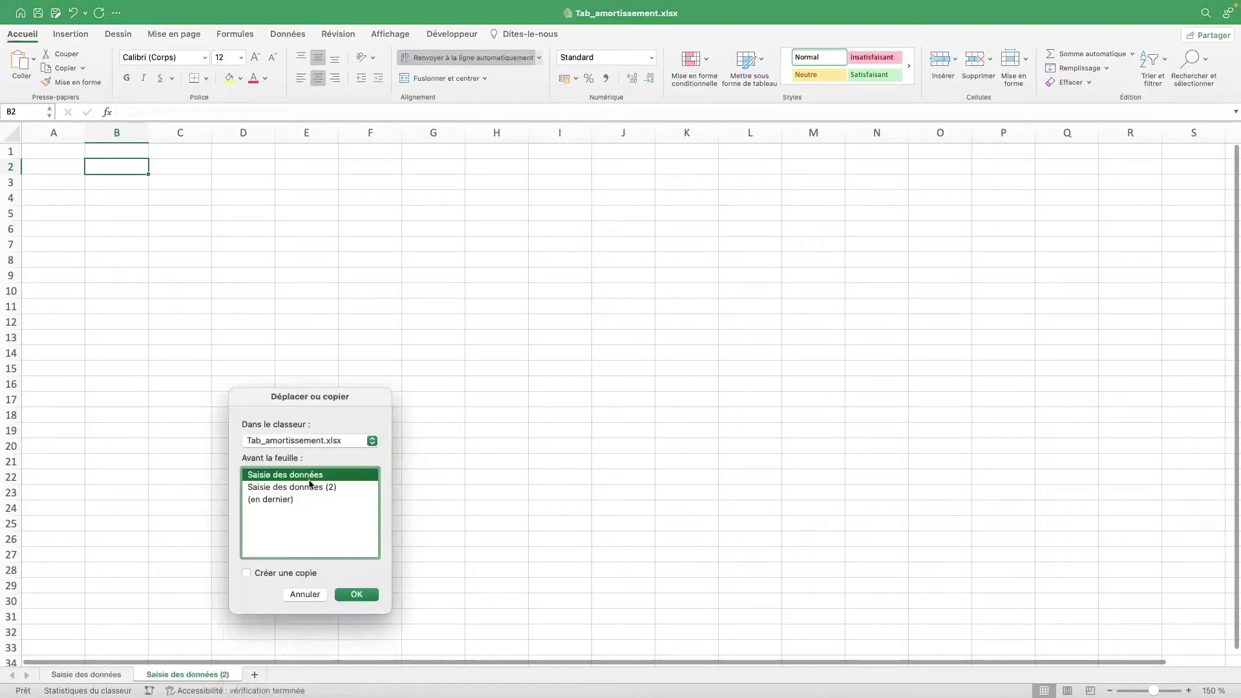
click(287, 501)
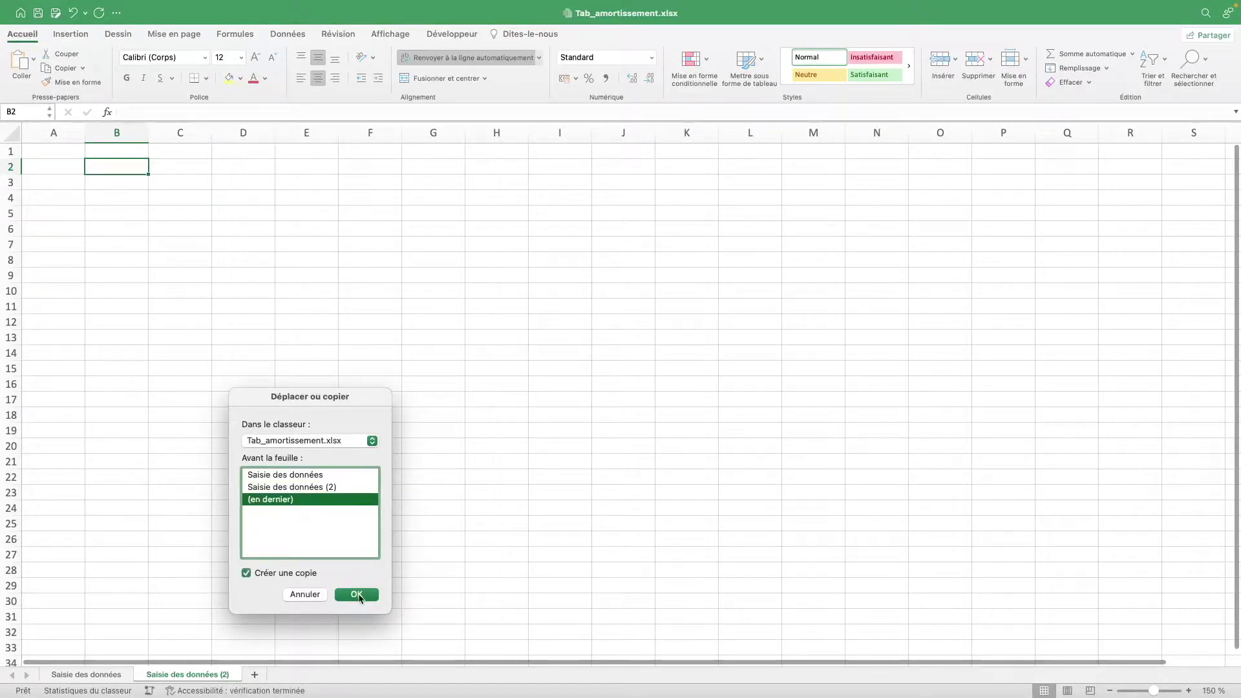
click(356, 594)
Step: Rename the copies 'Tab. Amortissement (années)' and 'Tab. Amortissement (mois)'
click(184, 677)
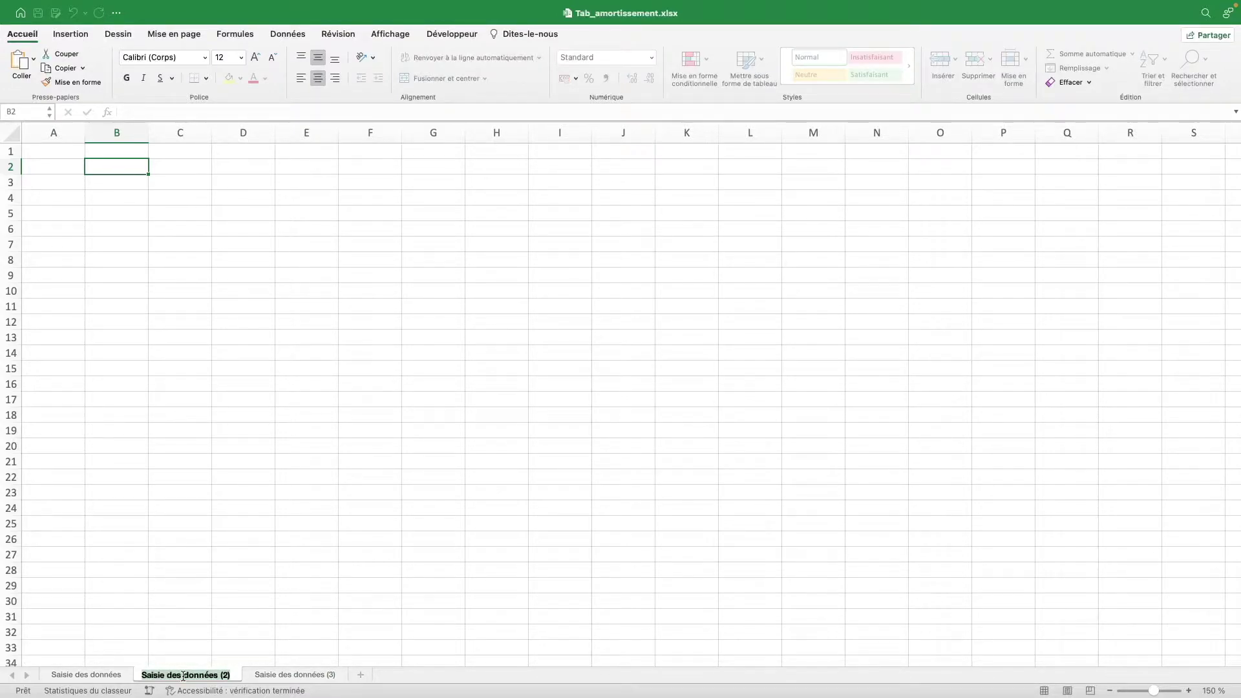
text(Tab. Amortissement (années)
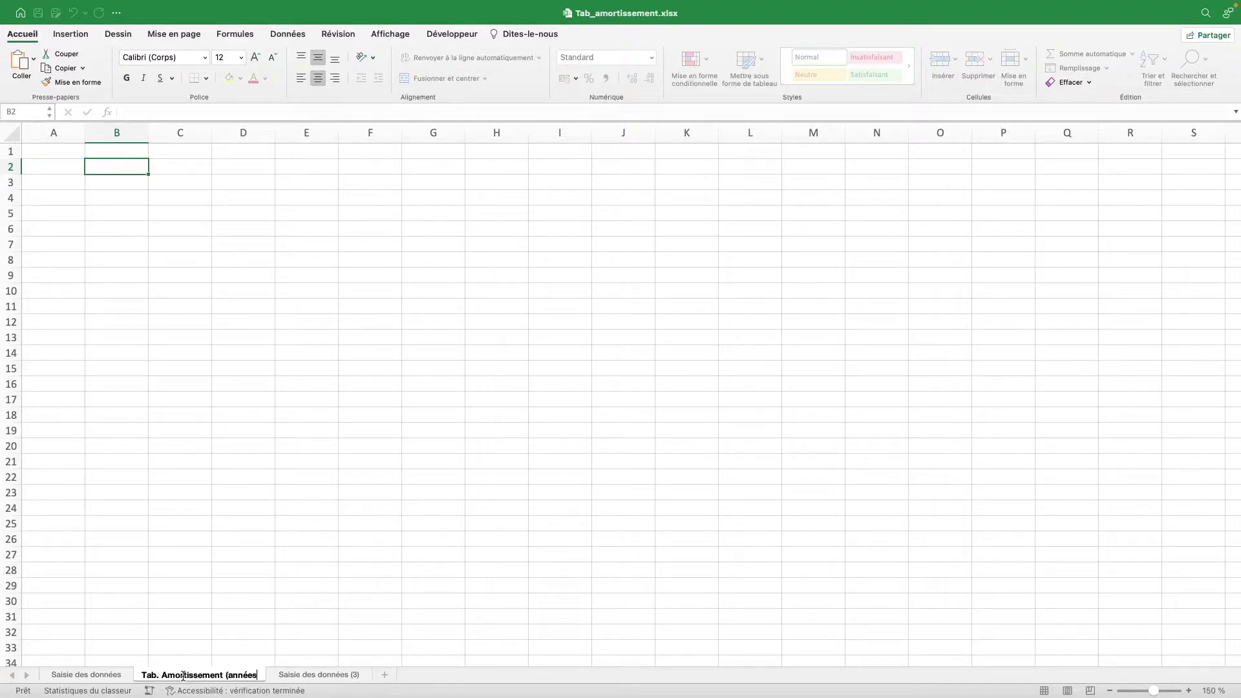
text())
key(Return)
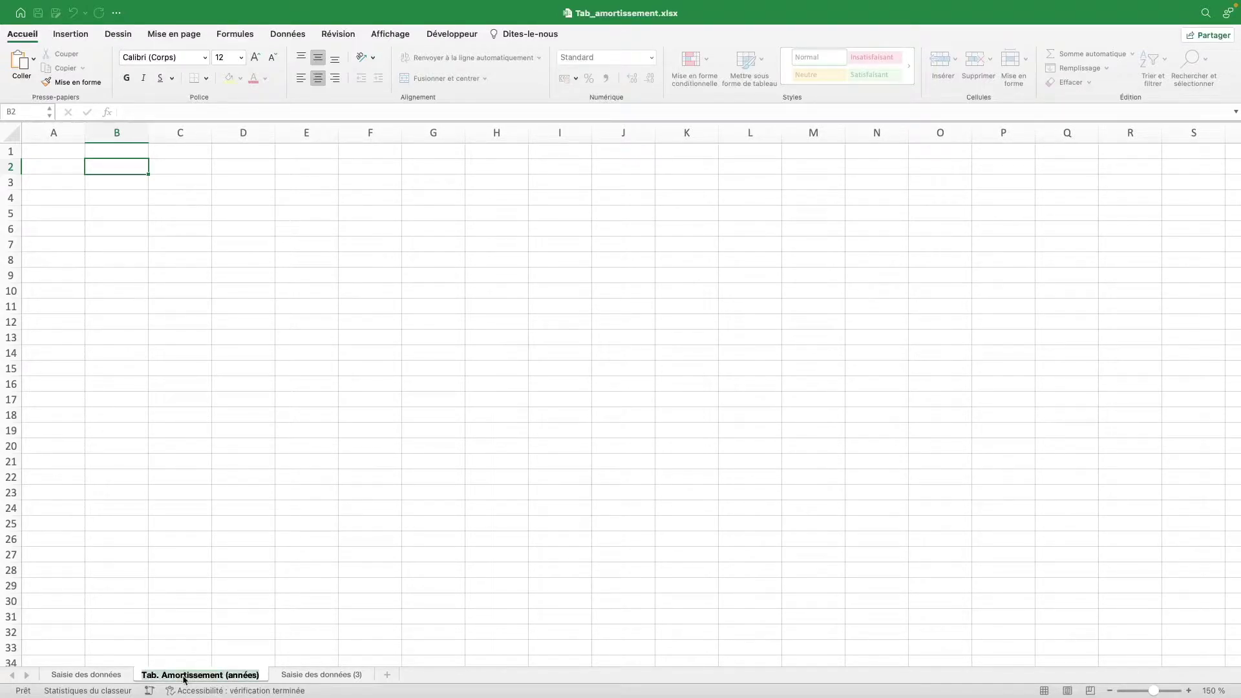
double_click(333, 674)
key(super+v)
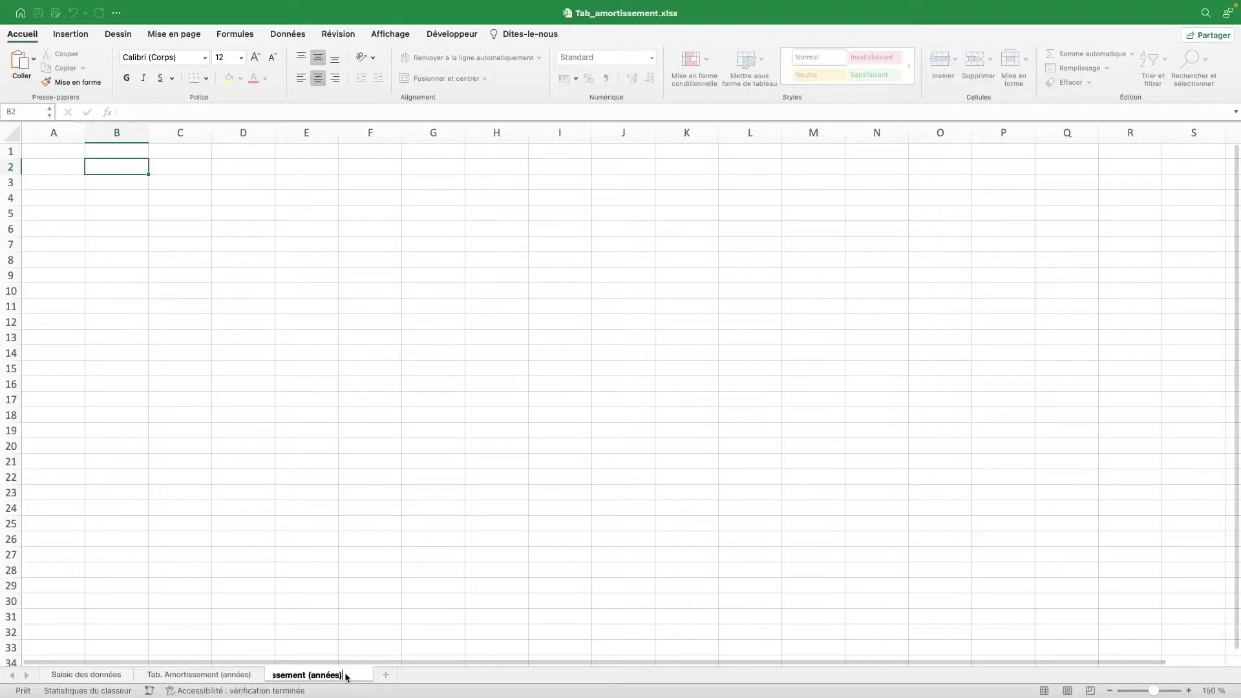
text(mois)
key(Return)
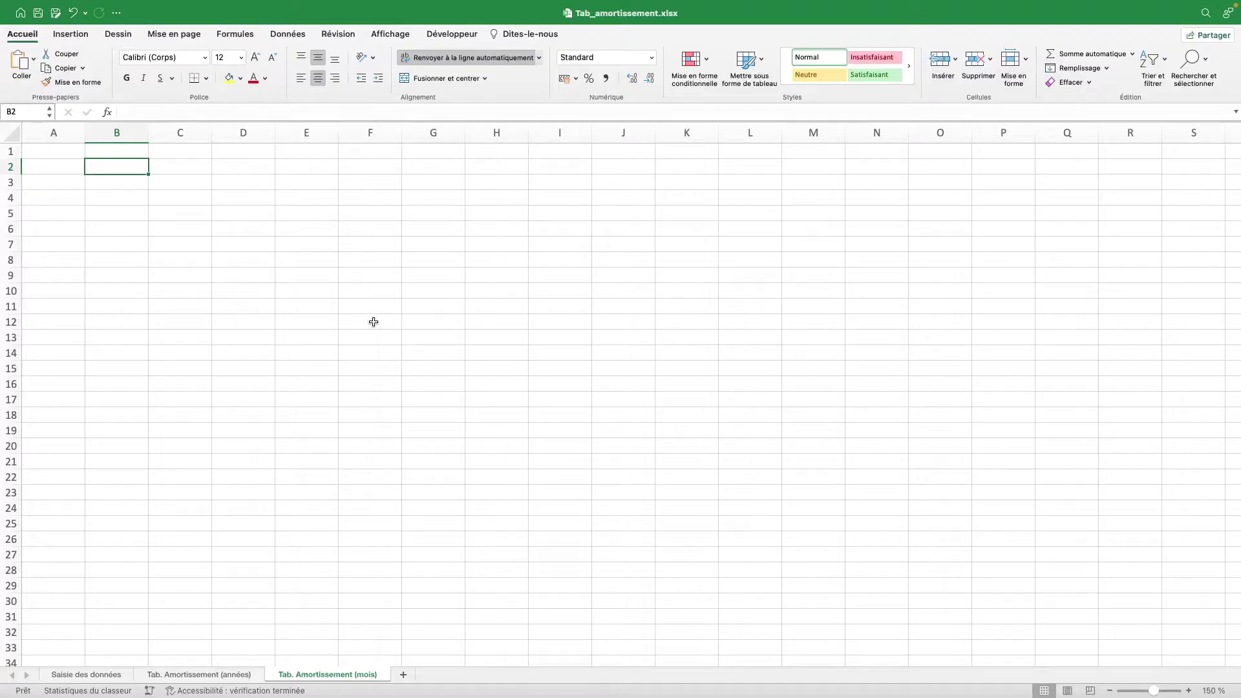
Step: Turn off Quadrillage on the Tab. Amortissement (mois) sheet, then on Saisie des données
click(390, 34)
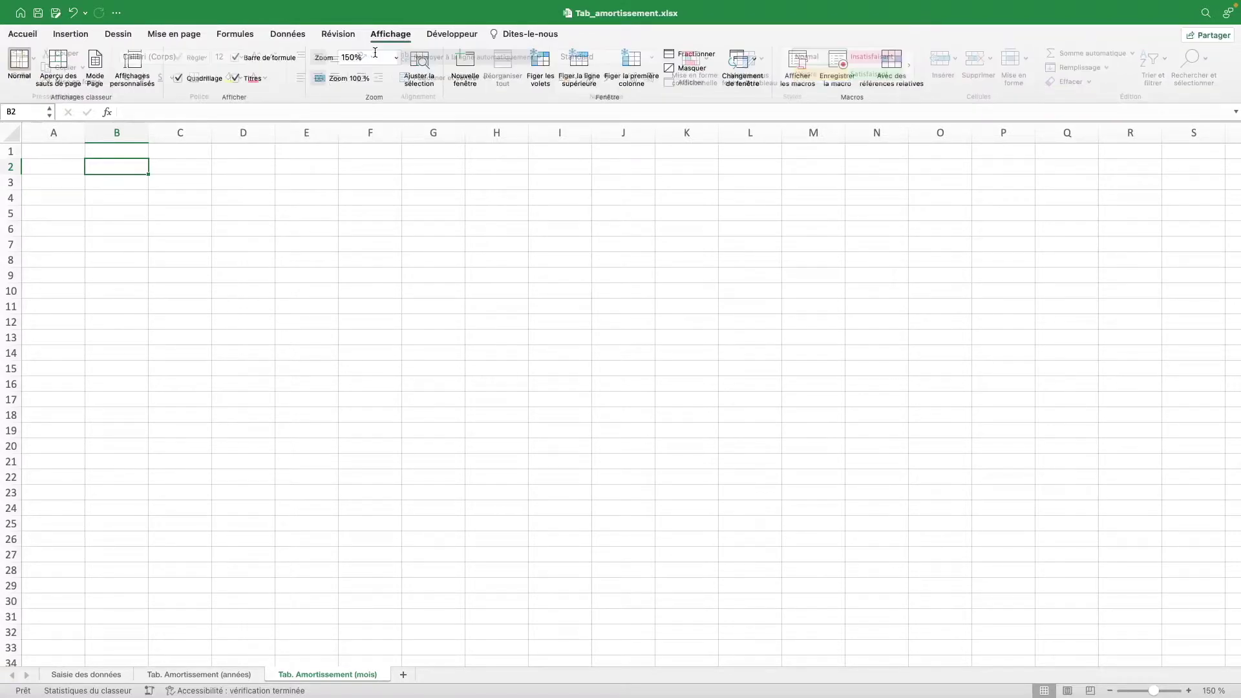
click(208, 80)
click(221, 674)
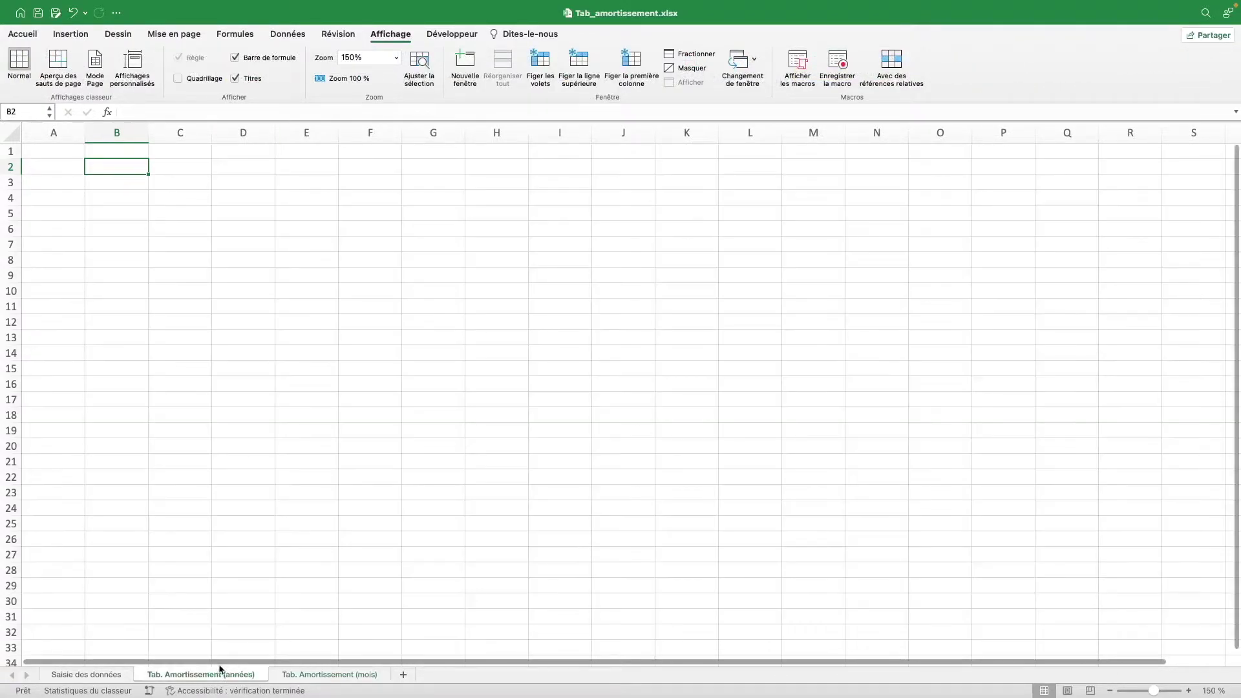
click(100, 675)
click(215, 80)
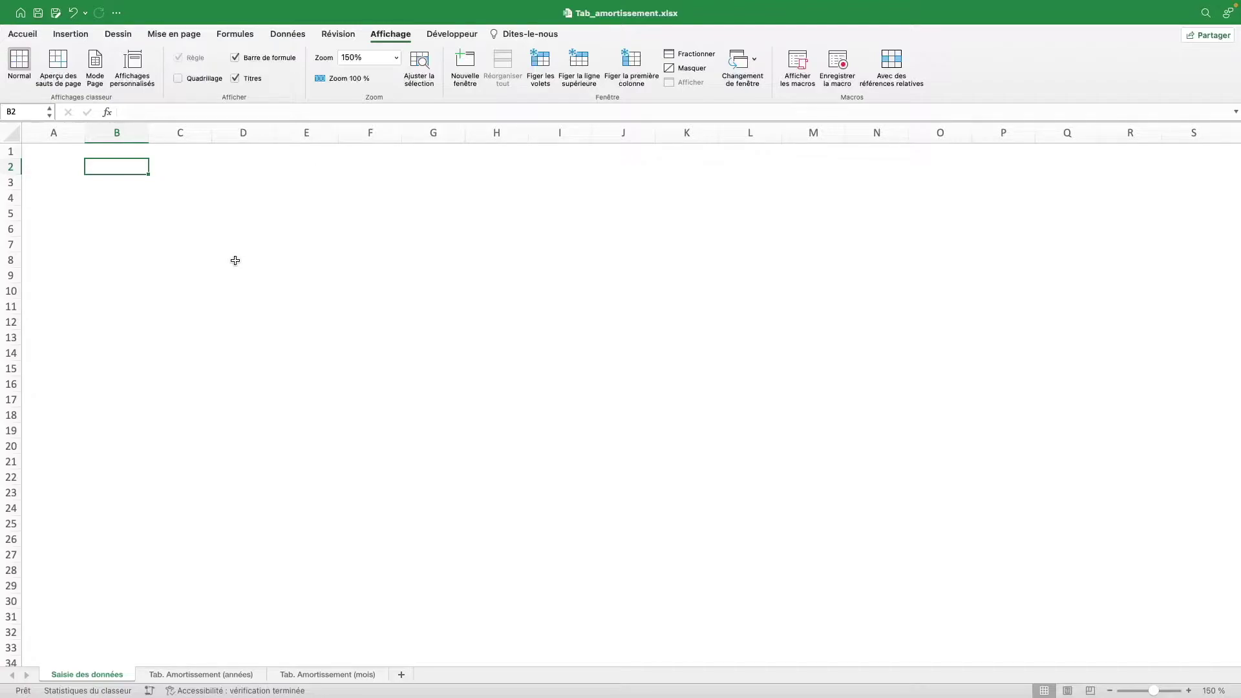
key(cmd+z)
Step: Enter 'Étude de rentabilité d'un investissement locatif' in B2 and 'Coût d'achat du bien' in B4
text(Étude de rentabilité d'un investissement locatif)
key(Return)
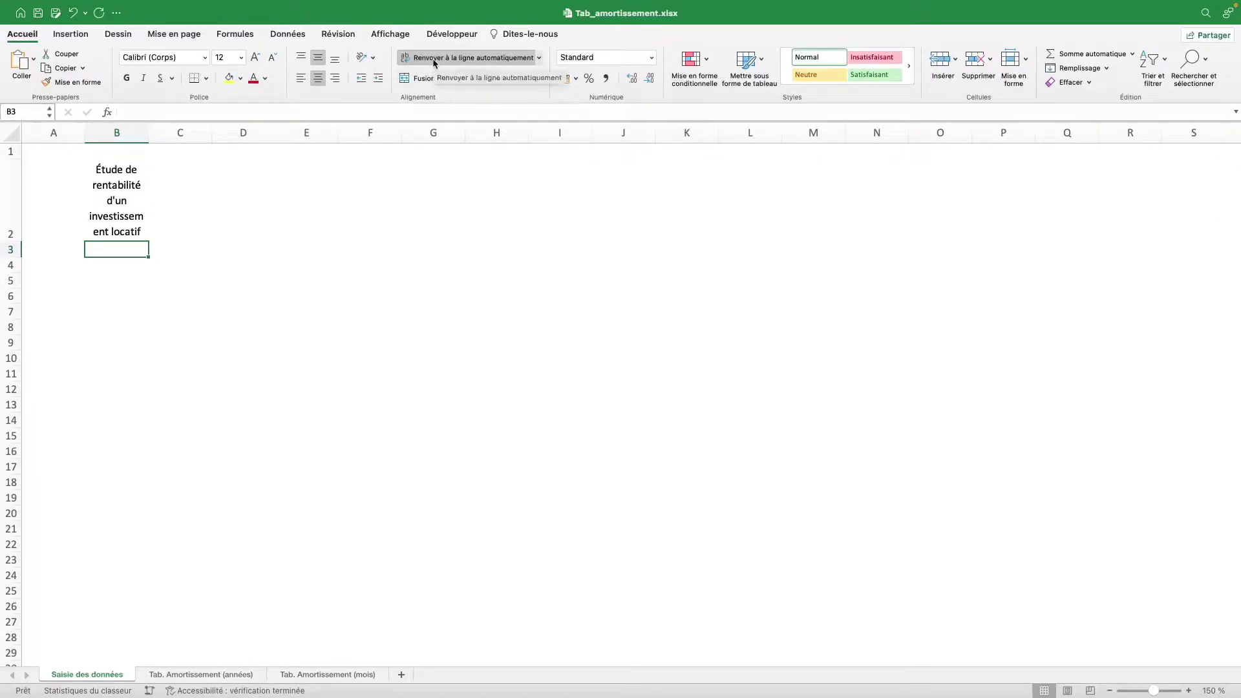
click(100, 268)
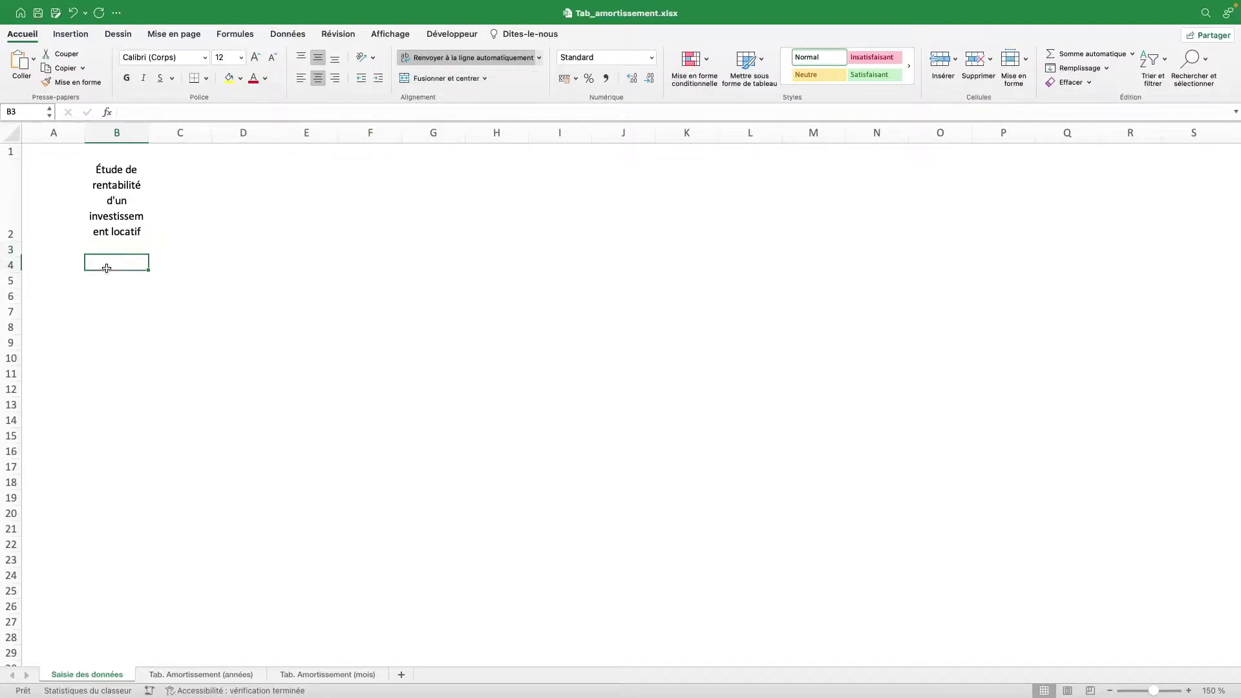
text(Coût d'achat du bien)
key(Return)
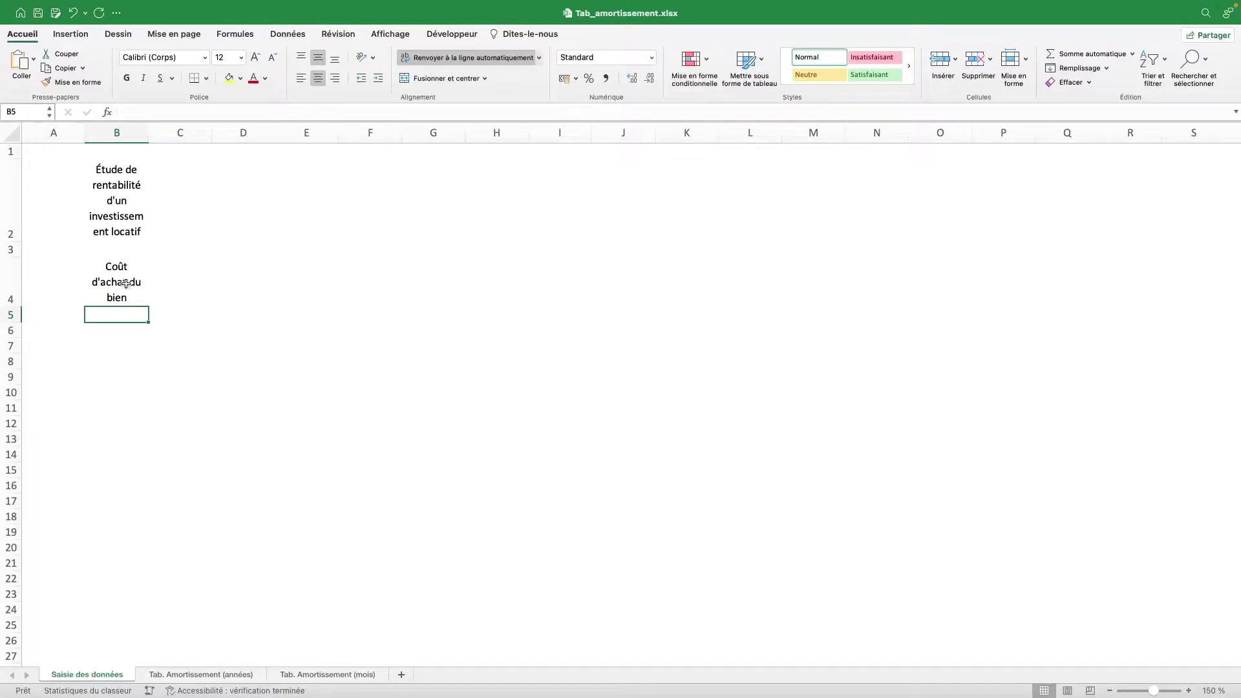
Step: Merge and centre the Coût d'achat du bien heading across B4:C4
drag(126, 282, 160, 283)
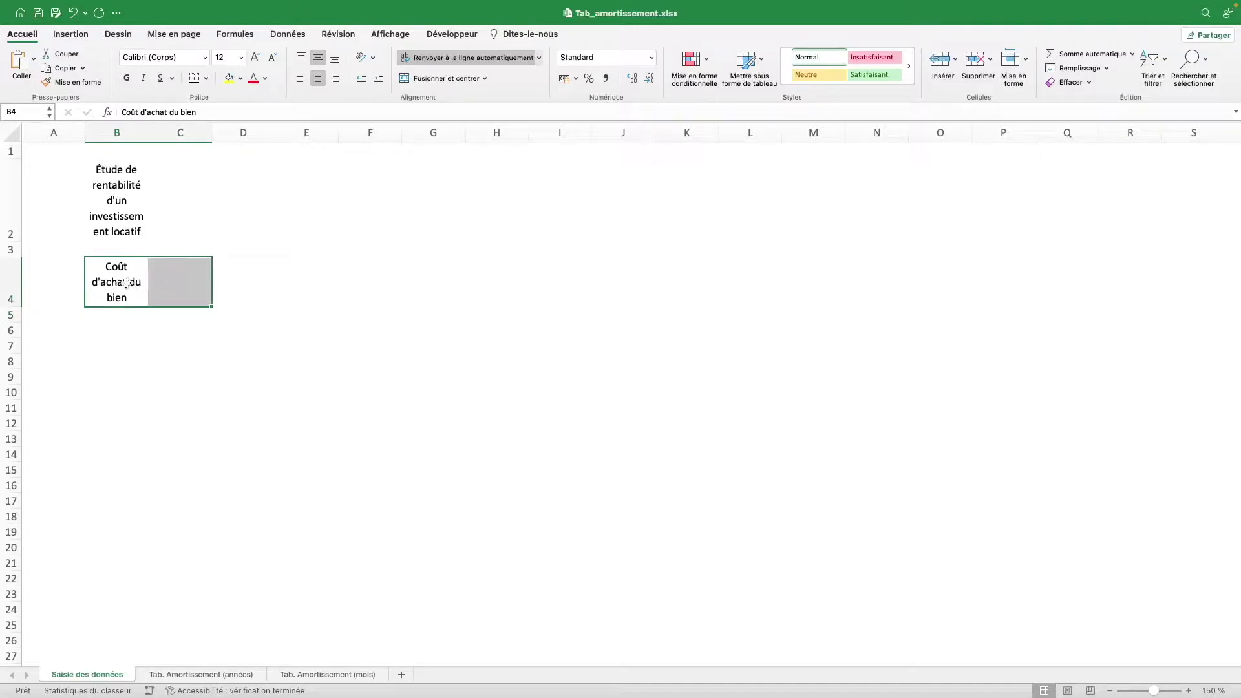
click(427, 78)
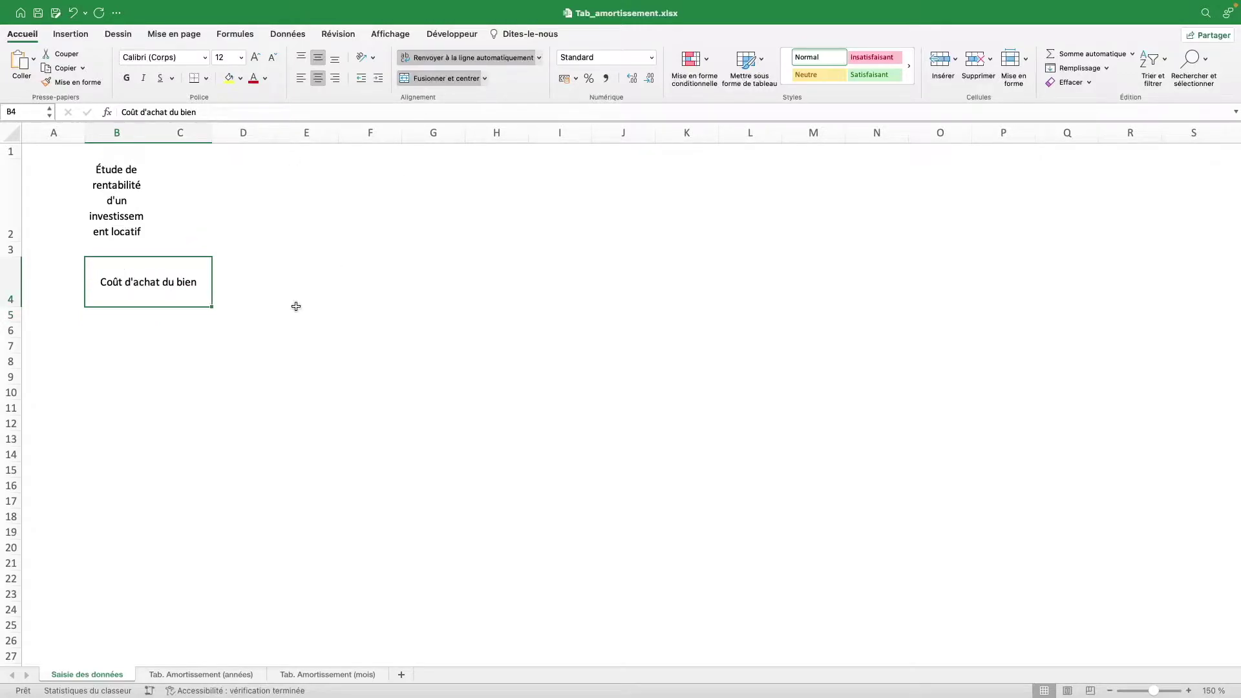
click(115, 313)
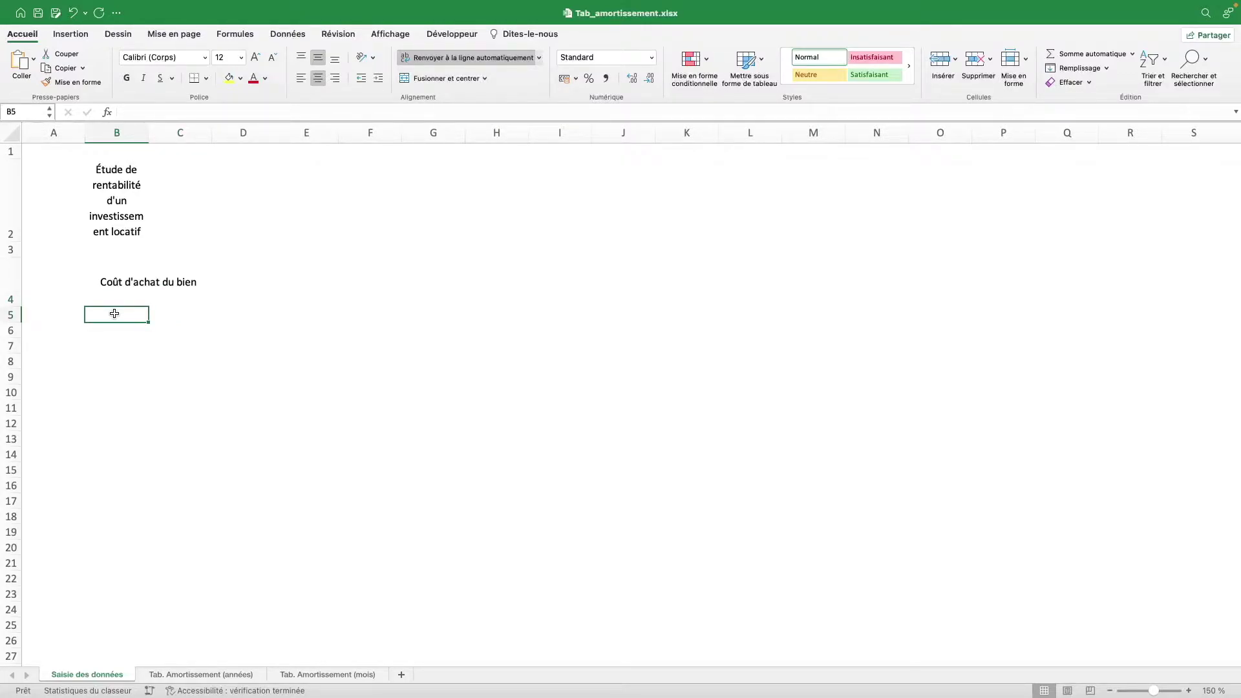
Step: List Localisation, Prix d'achat, Nombre de m2, Prix au m2, Frais de notaire, Travaux, Mobilier in B5:B11
text(Localisation)
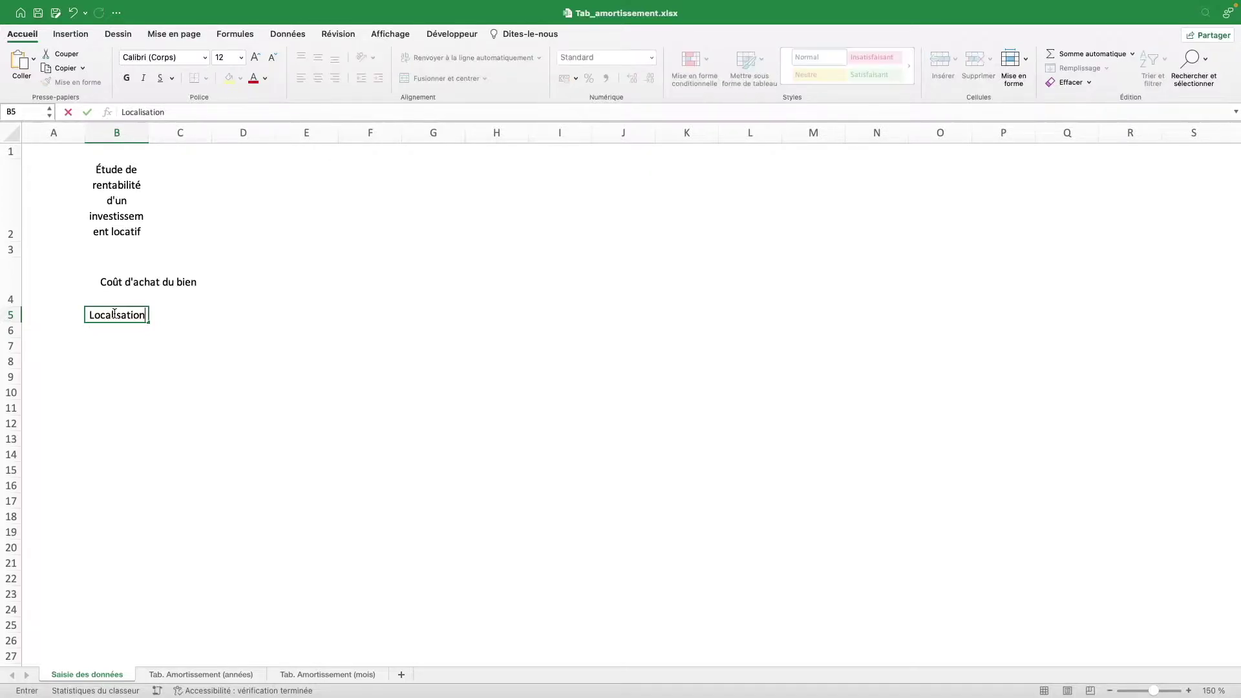
key(Return)
text(Prix d'achat)
key(Return)
text(No)
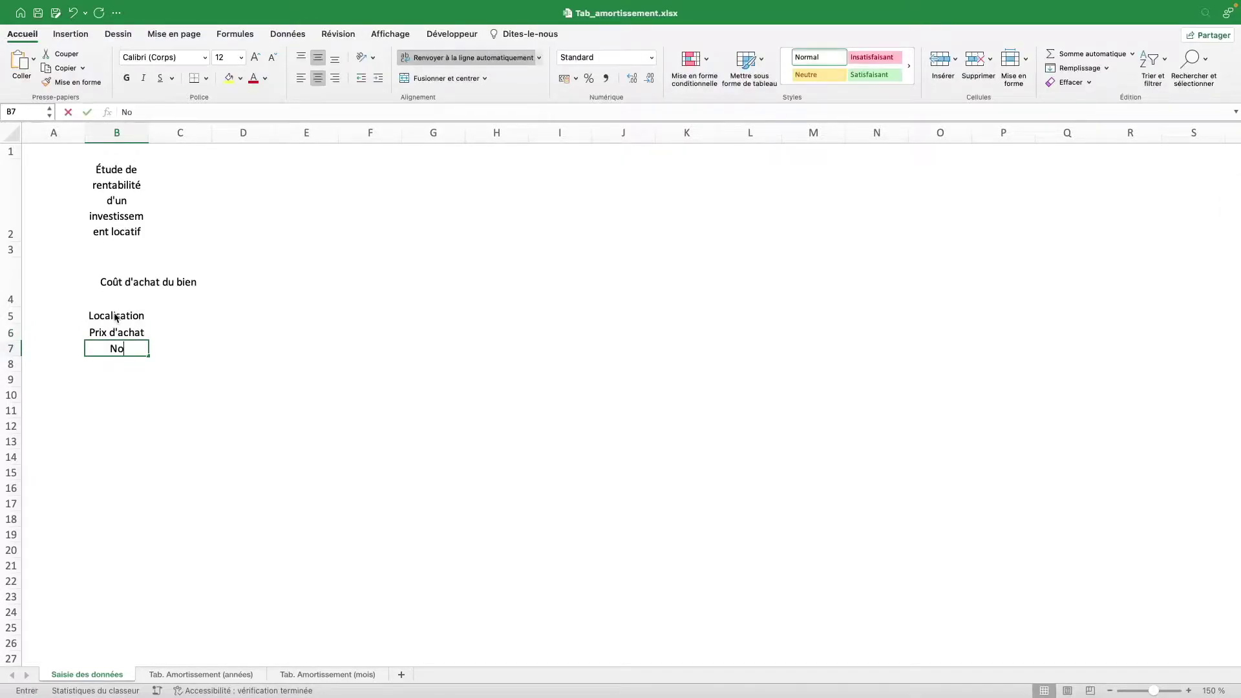
text(mbre de m2)
key(Return)
text(Prix )
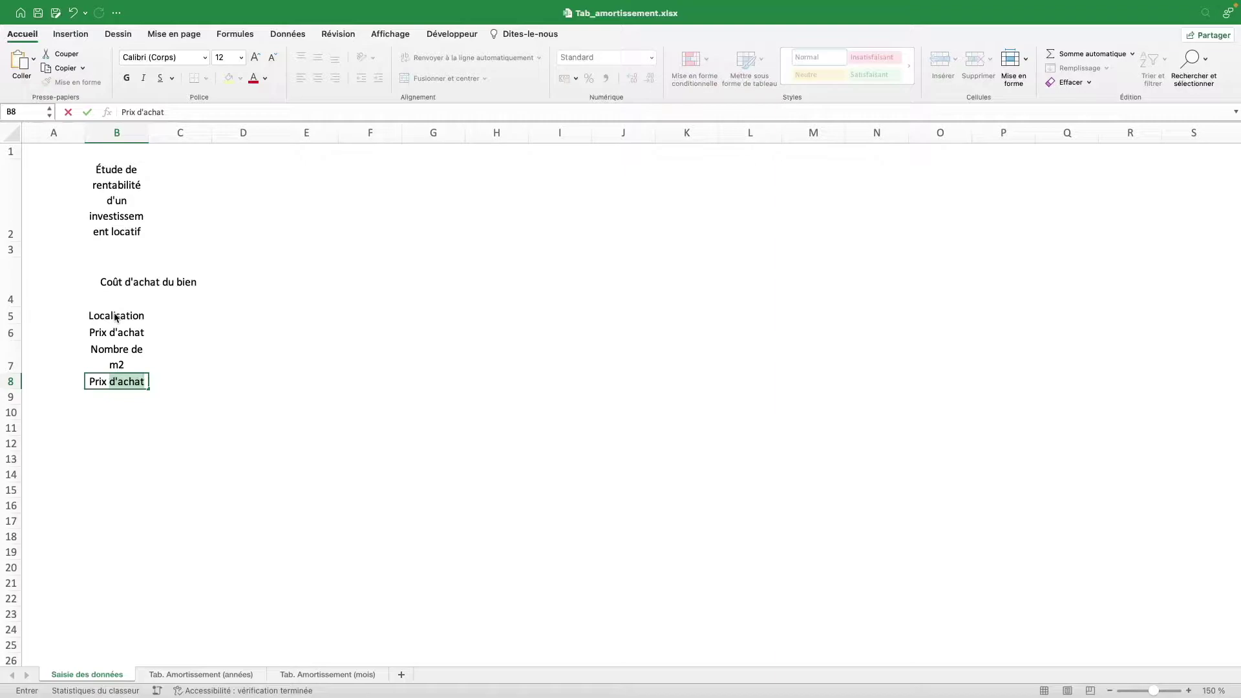
text(au m2)
key(Return)
text(Frais de notaire)
key(Return)
text(Trava)
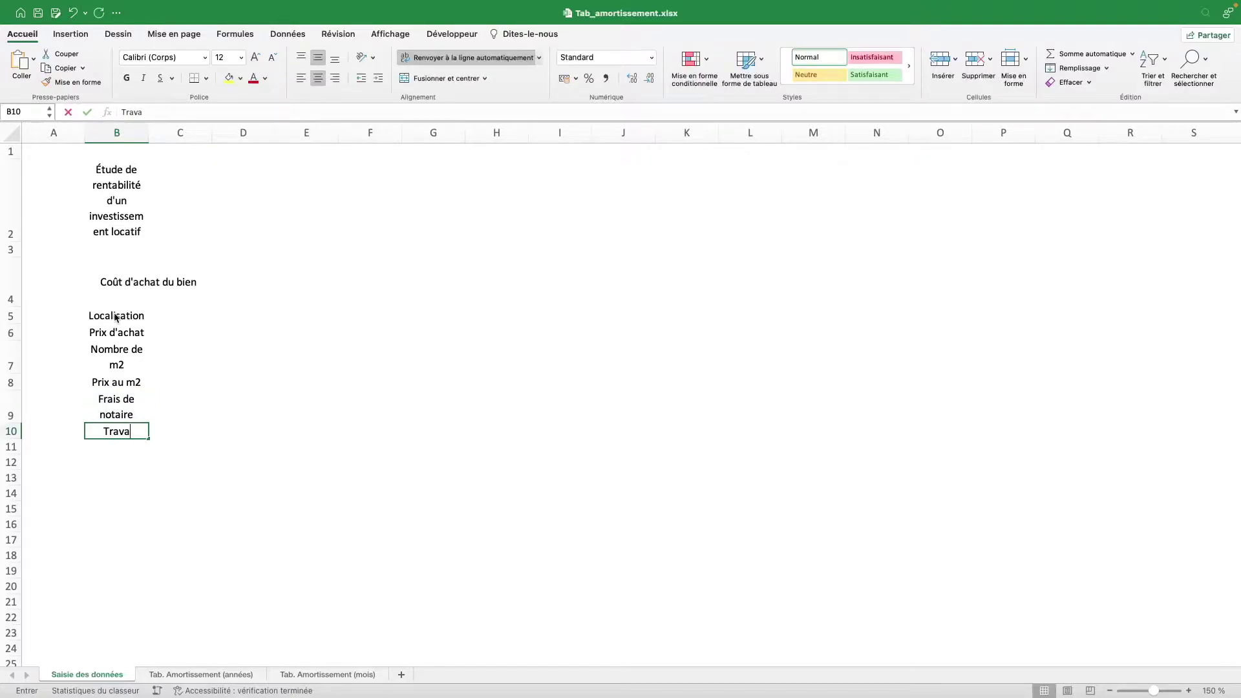
text(ux)
key(Return)
text(Mobilier)
key(Return)
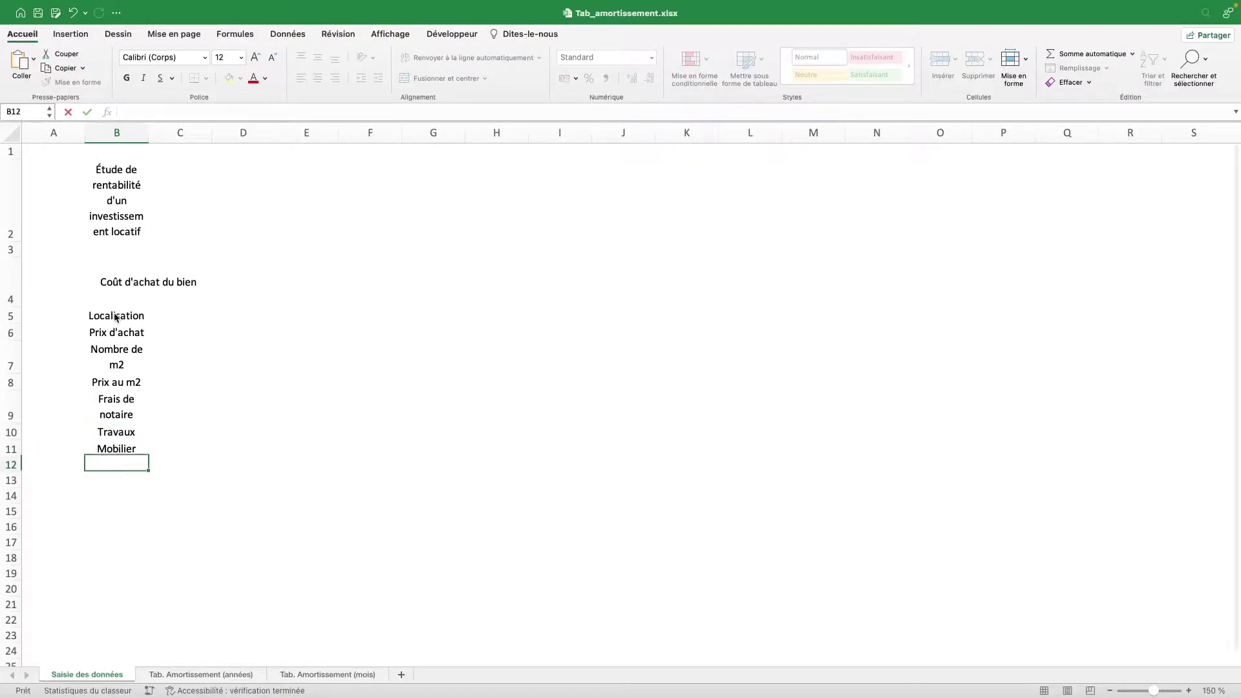
Step: Add the label 'Total du coût d'achat' in B12, correcting the initial typing
text(Total )
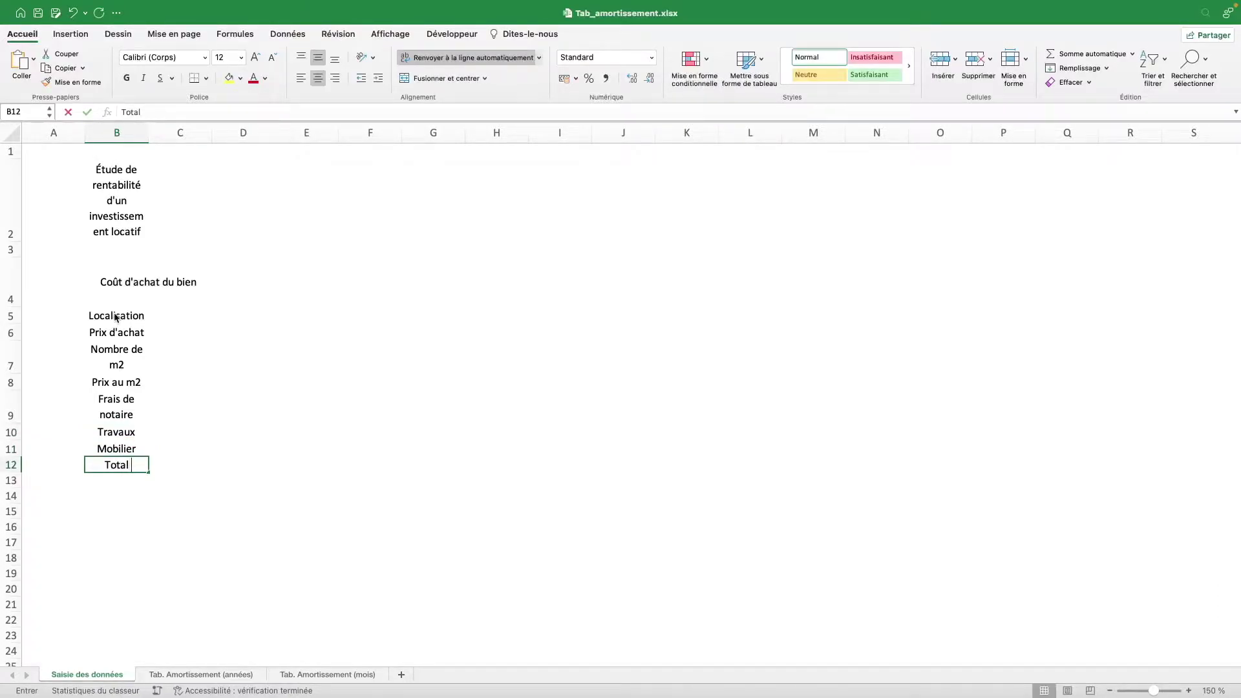
text(cout d'achat)
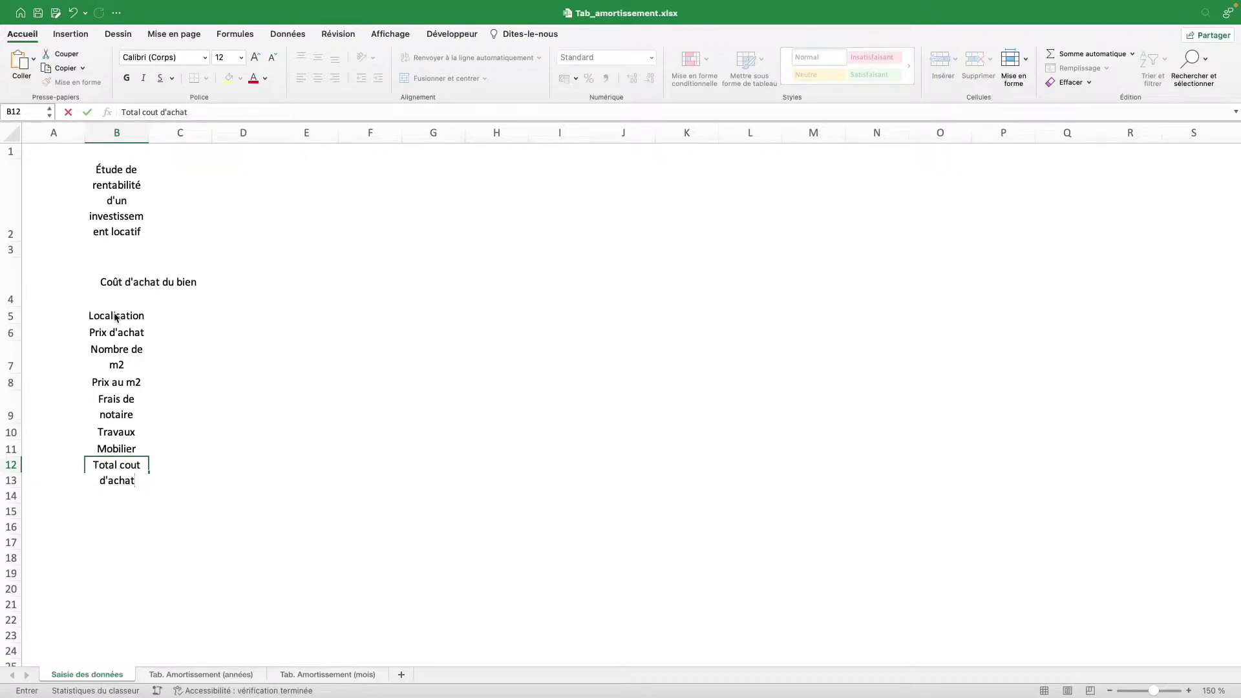
key(Return)
click(123, 482)
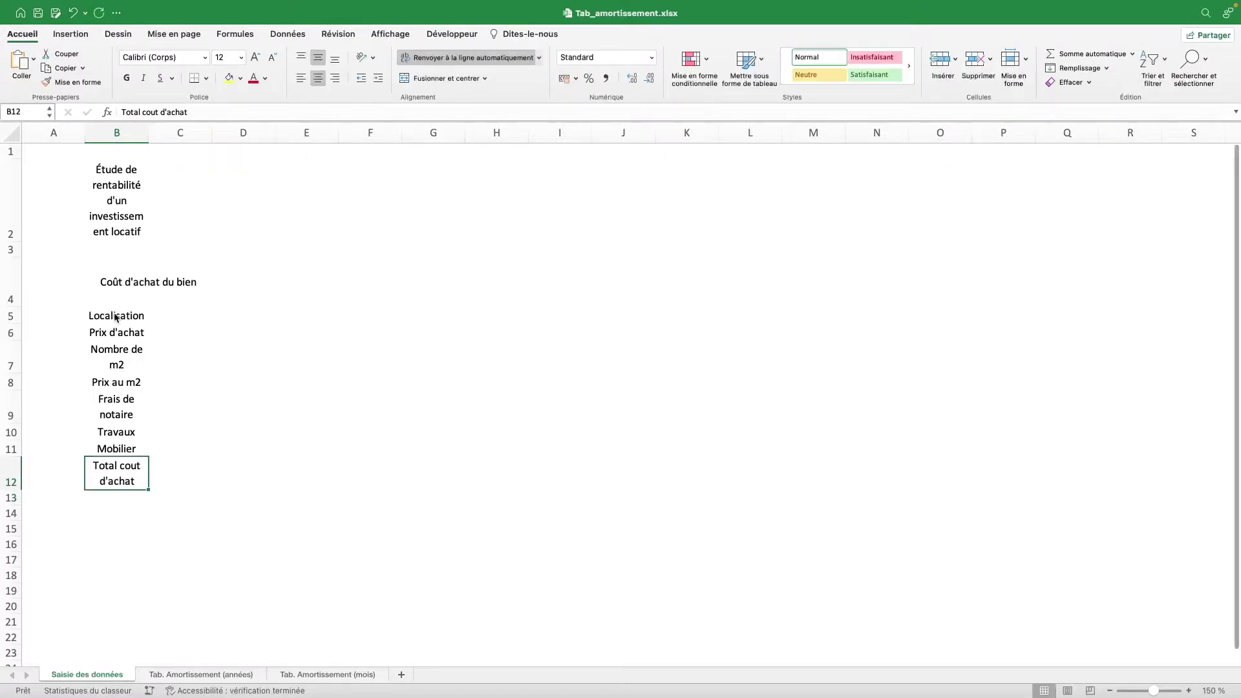
double_click(114, 465)
text(du)
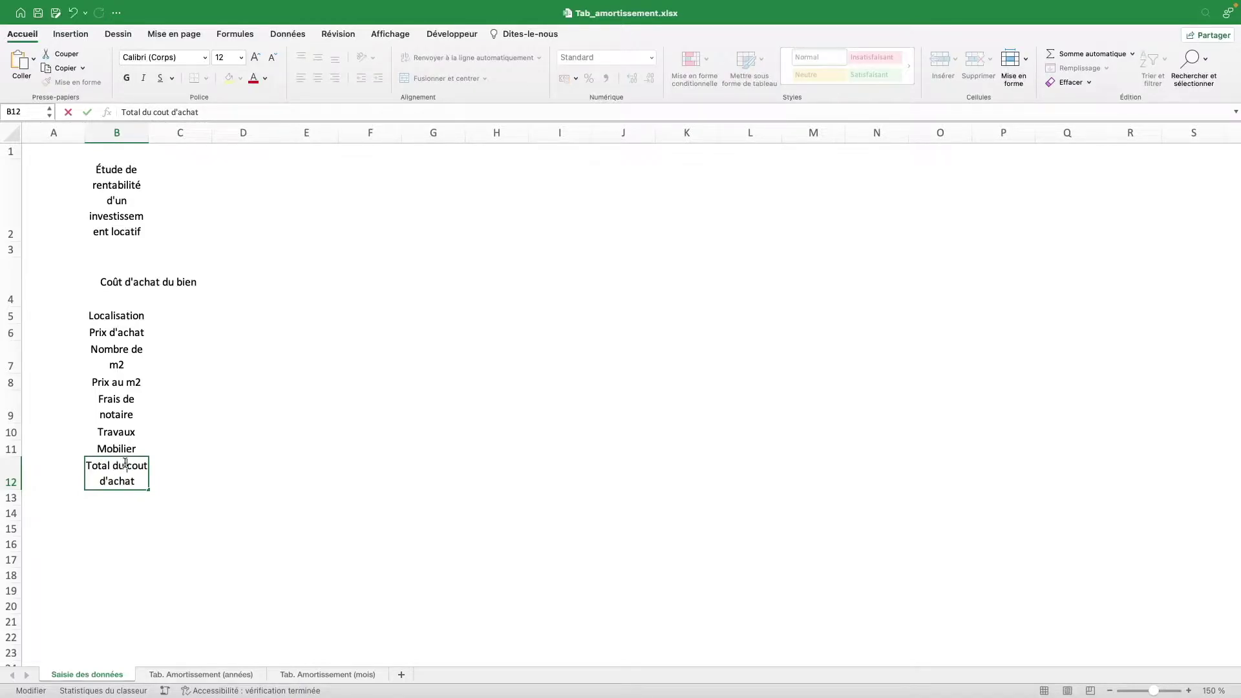
key(Delete)
text(^)
key(Return)
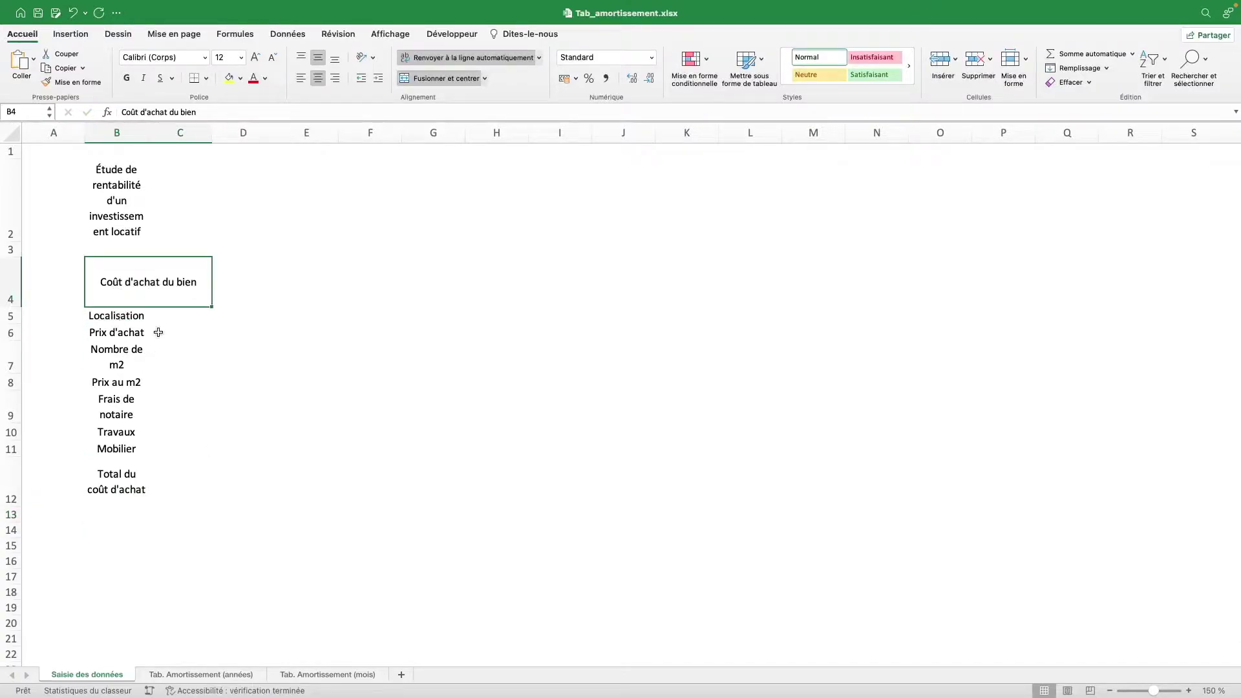
Step: Apply Toutes les bordures to the B4:C12 purchase-cost table
drag(185, 284, 170, 478)
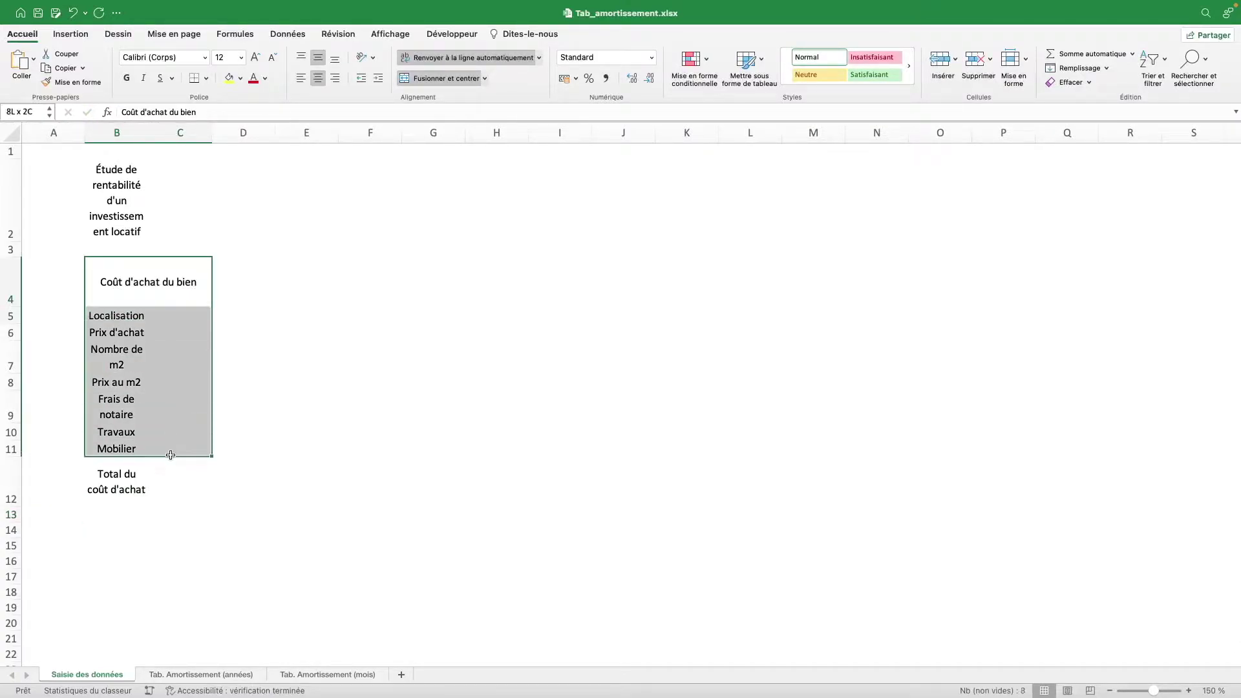
click(205, 78)
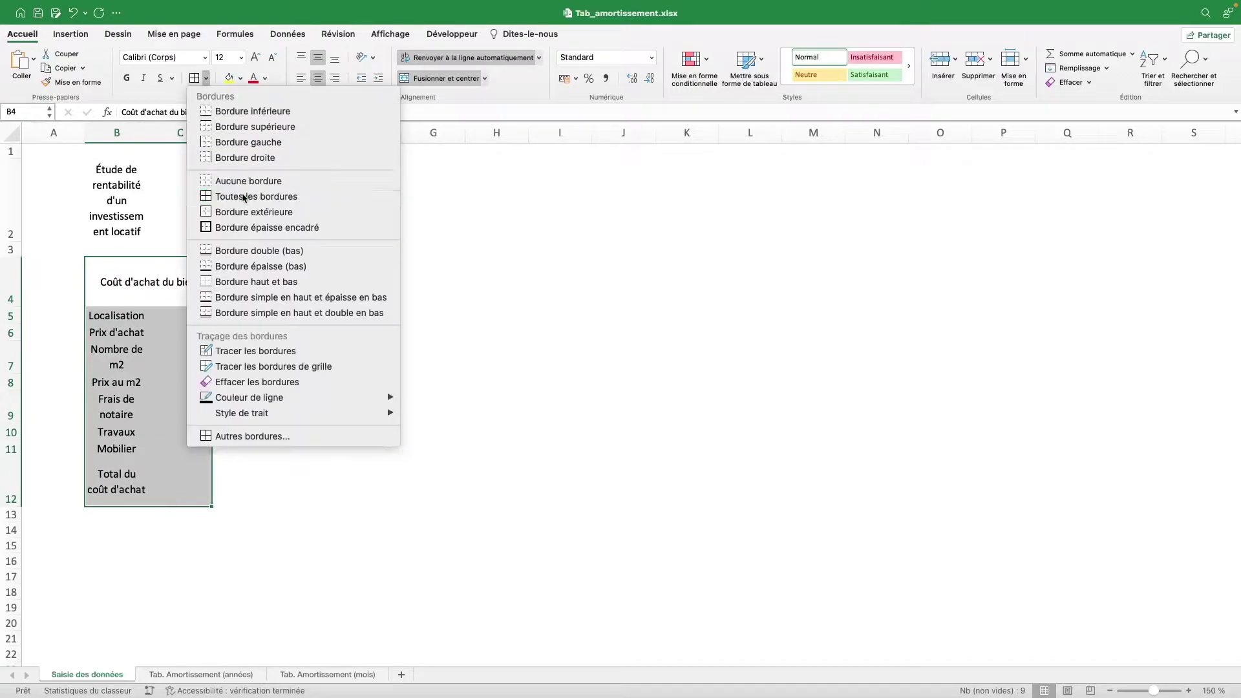
click(217, 197)
Step: Widen column B, give all rows one compact height, and begin the charges heading in B14
click(129, 326)
drag(148, 133, 169, 131)
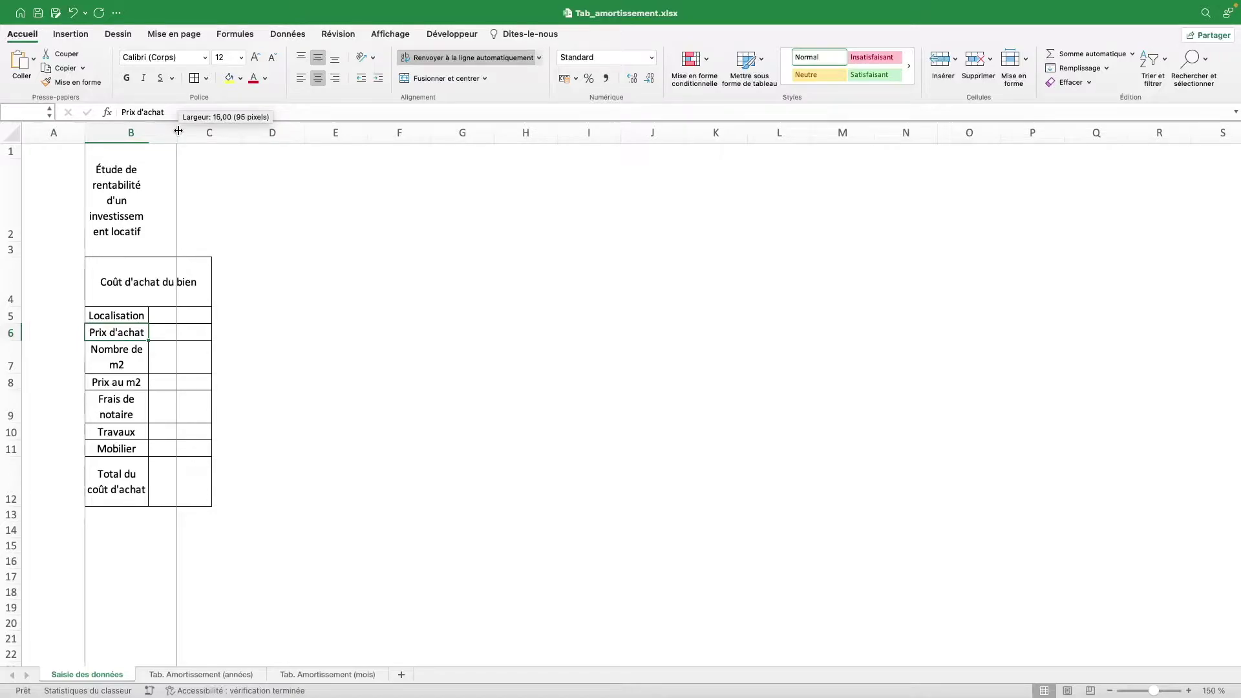
drag(170, 131, 208, 128)
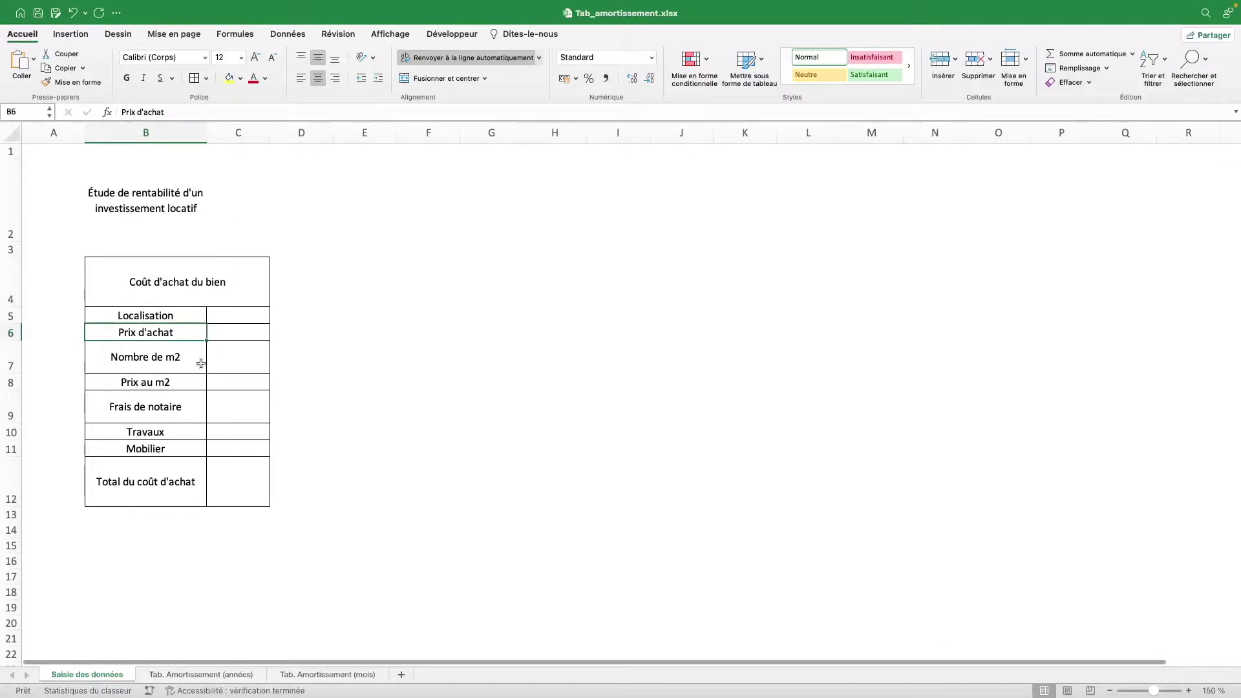
click(12, 134)
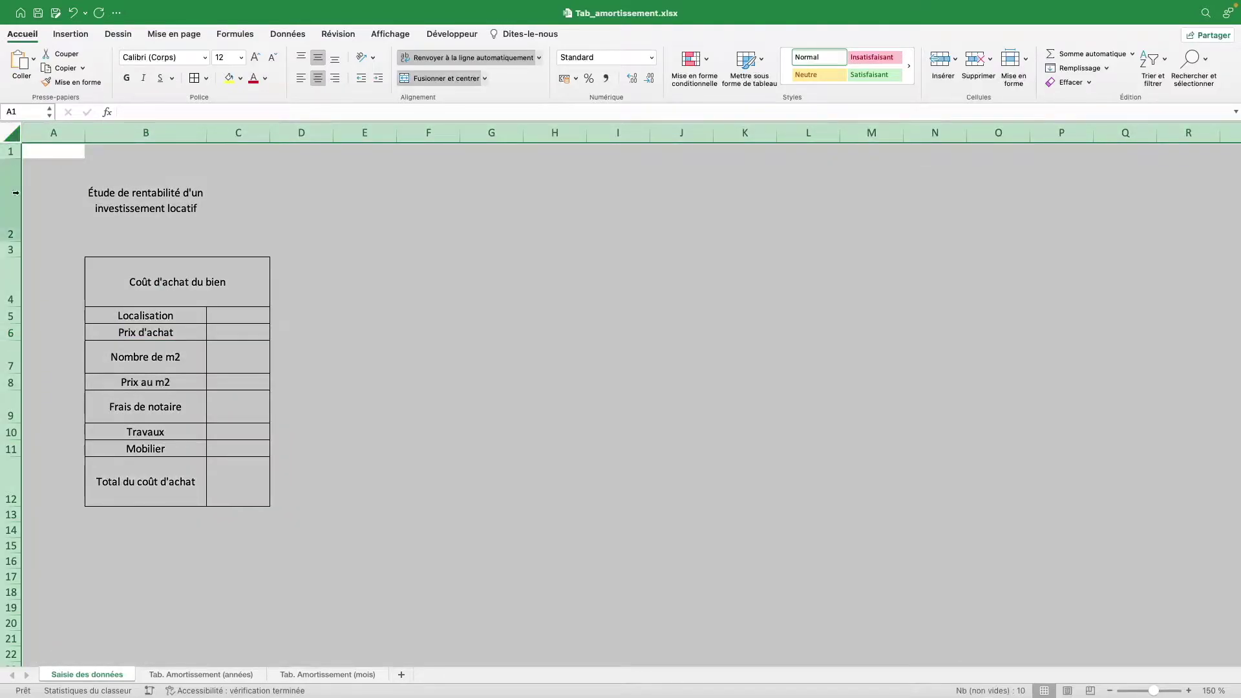
drag(14, 341, 14, 343)
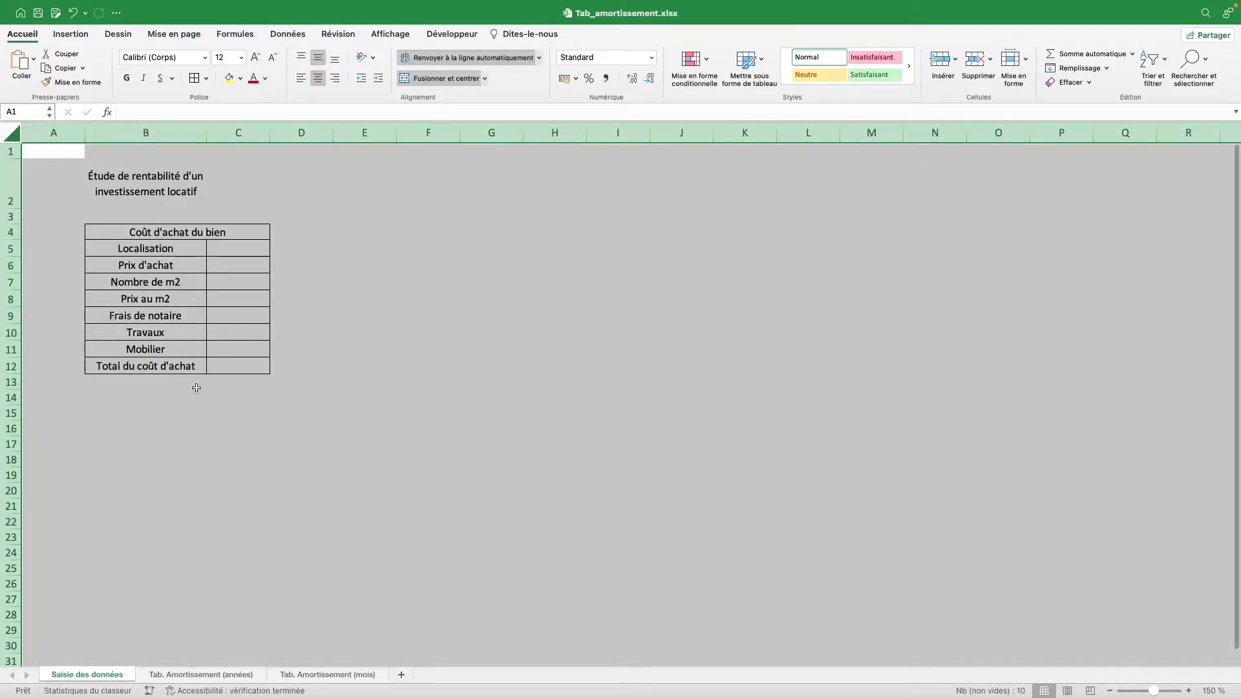
click(166, 401)
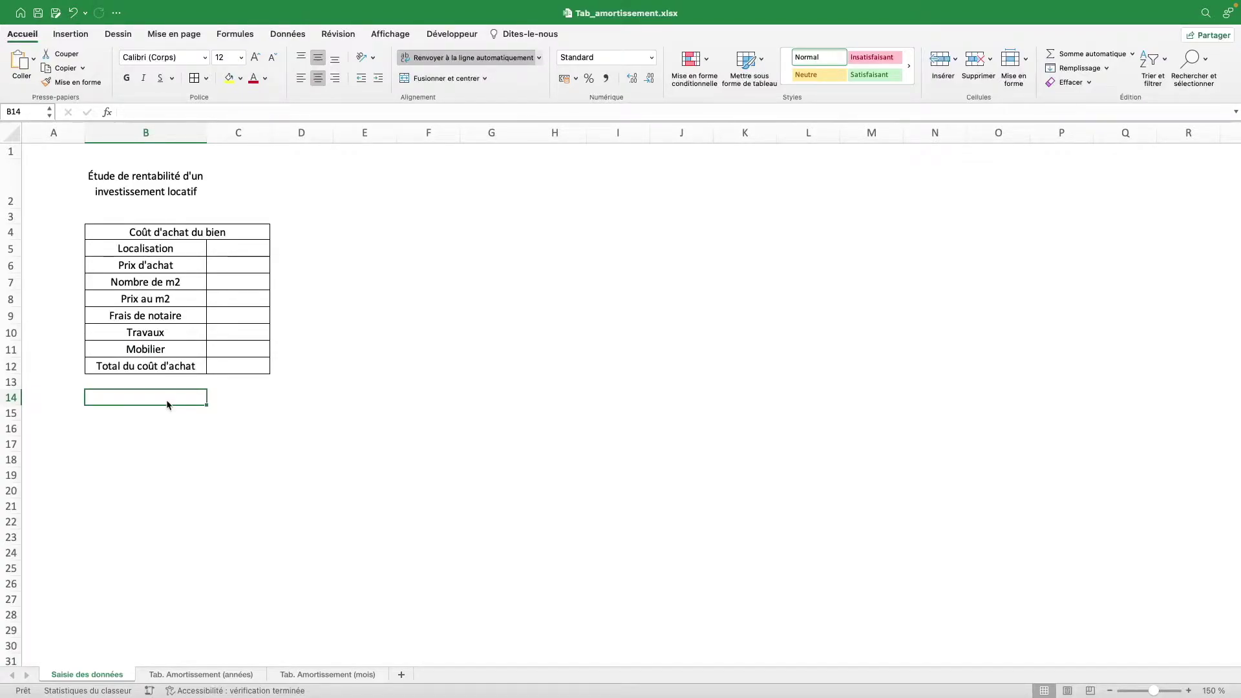
text(Char)
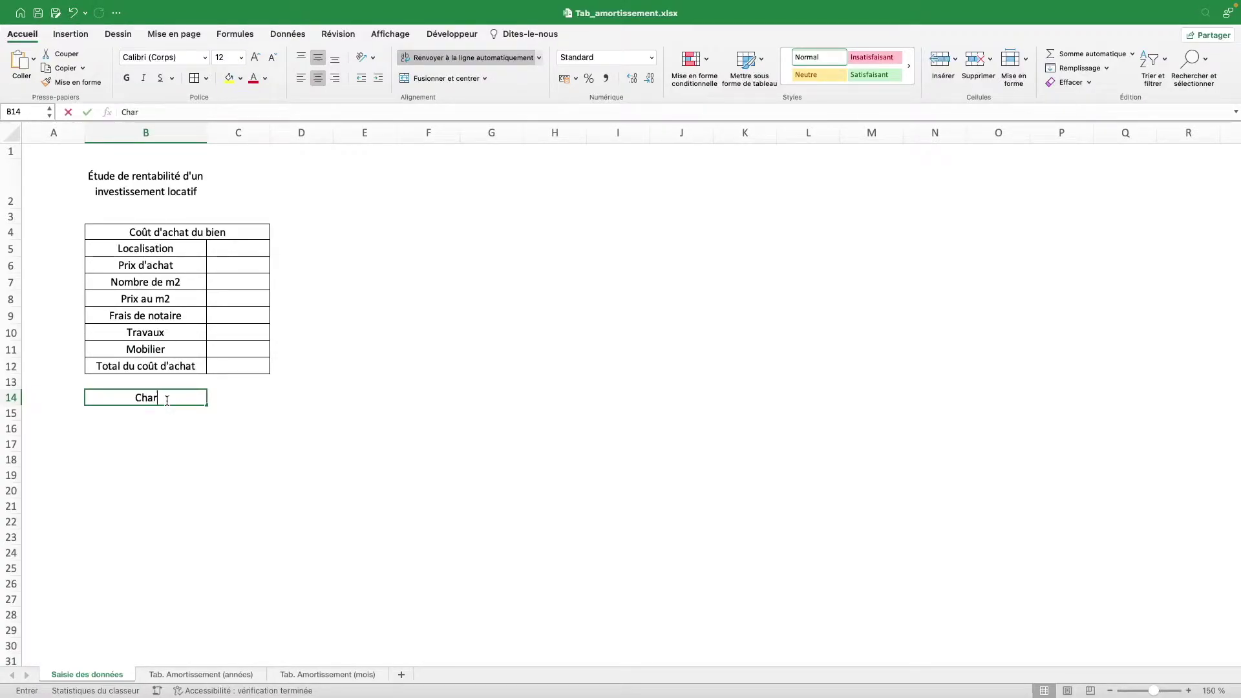
text(ges courrantes annuelles)
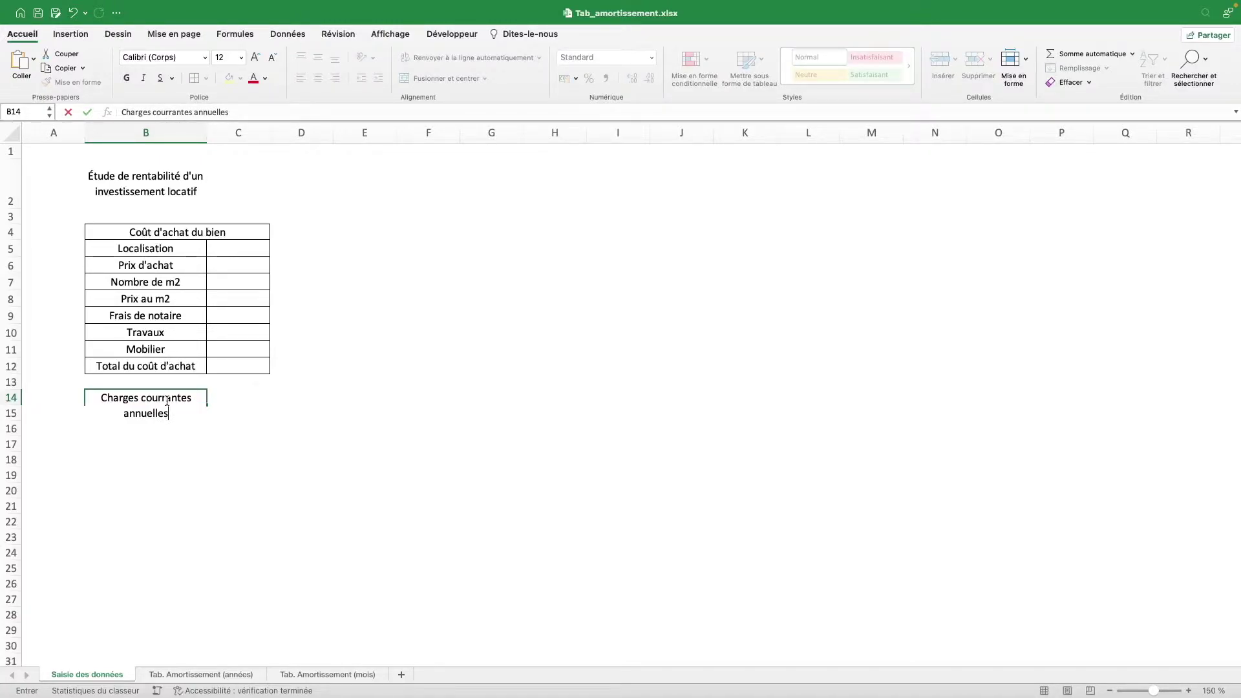
Step: Add Taxe foncière, Charges de copropriété, Assurance du bien and Travaux et entretien under the heading
key(Return)
text(Taxe)
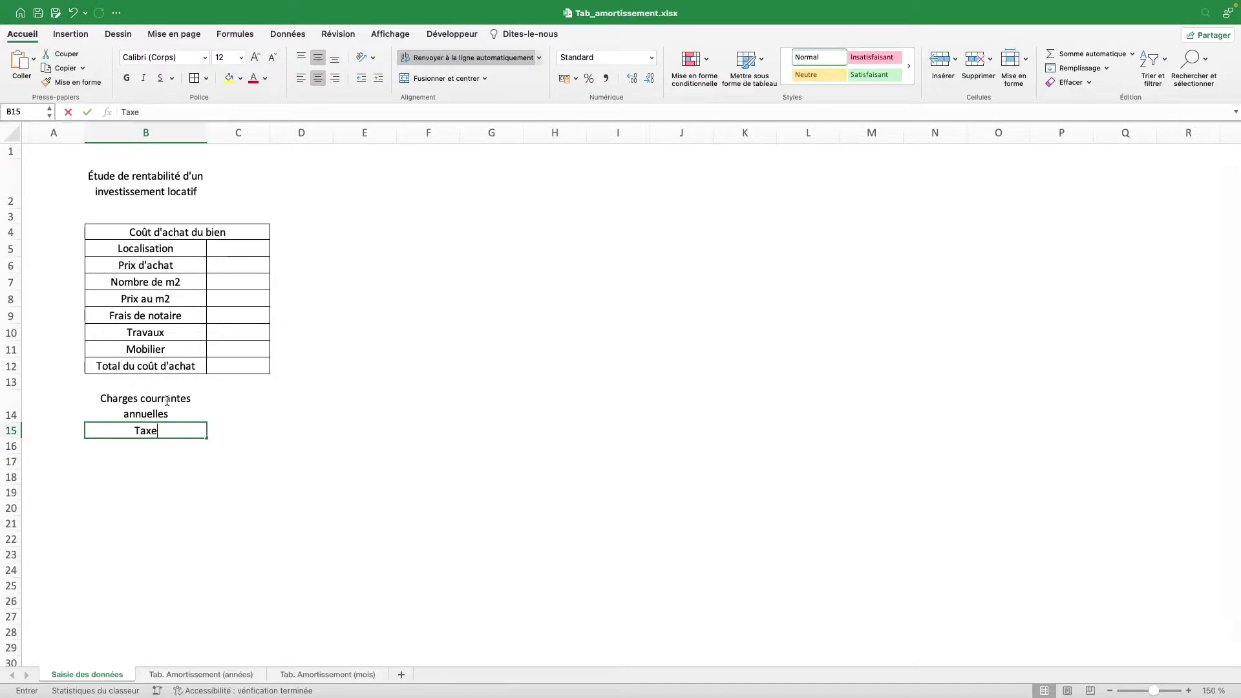
text( foncière)
key(Return)
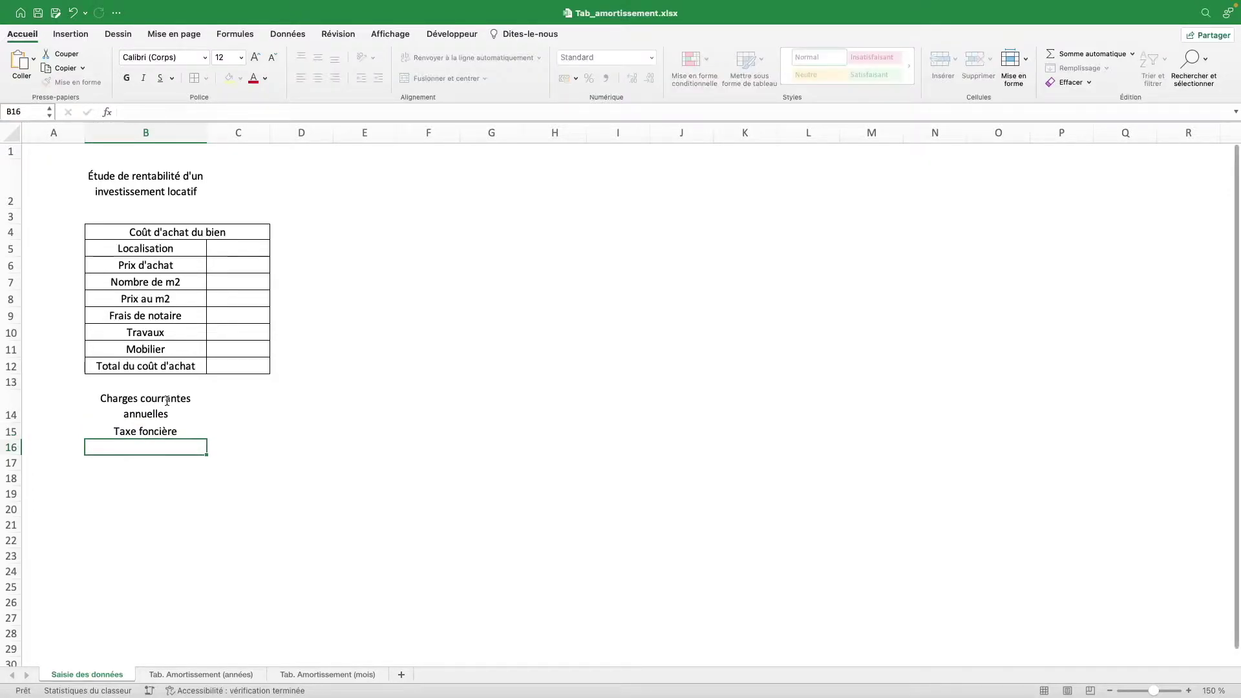
text(Charges de copriété)
key(BackSpace)
key(BackSpace)
key(BackSpace)
key(BackSpace)
text(opriété)
key(Return)
text(Assurance du bien)
key(Return)
text(Trava)
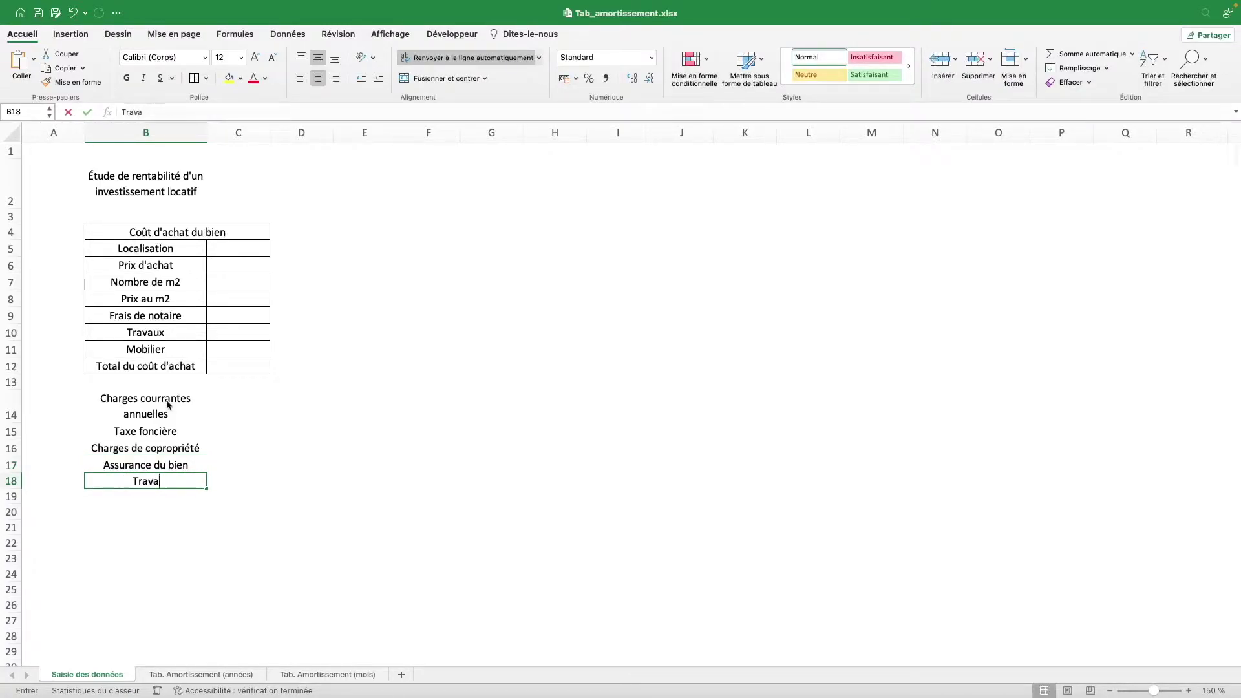
text(ux et entretien)
key(Return)
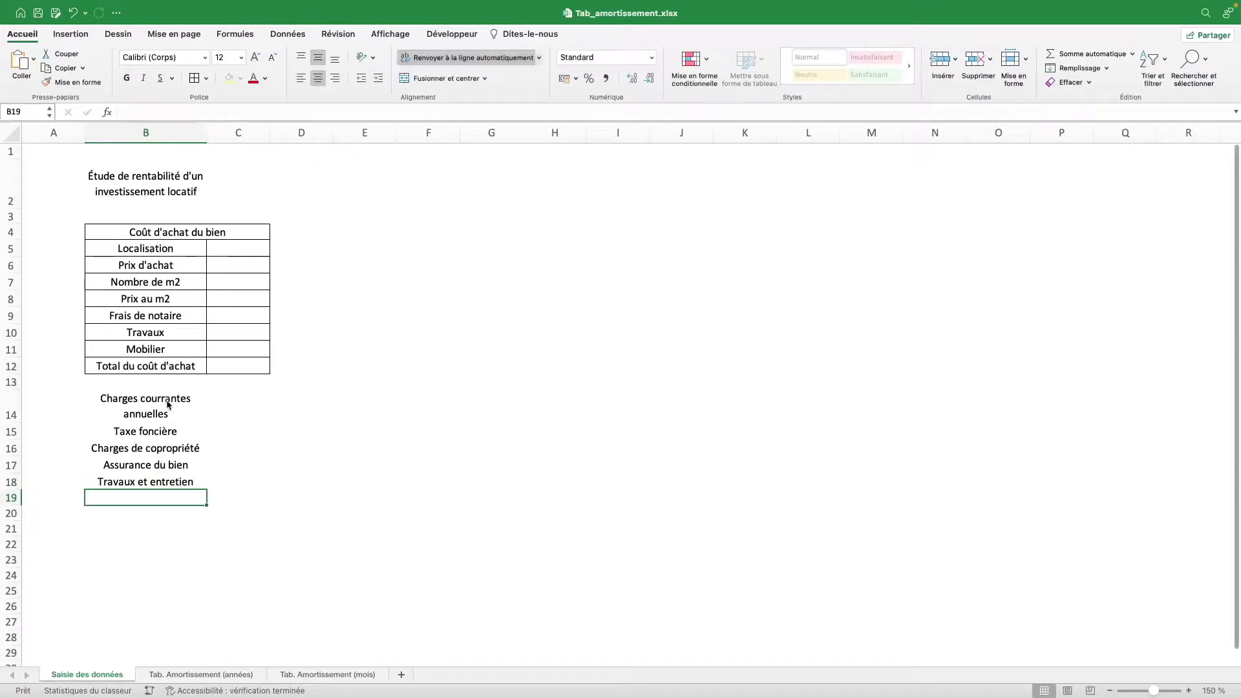
Step: Correct the B14 heading's 'courrantes' typo to 'courantes'
double_click(167, 405)
key(BackSpace)
key(Return)
Step: Add Frais de gestion, Comptabilité and 'Total des charges courantes' in B19:B21
click(165, 501)
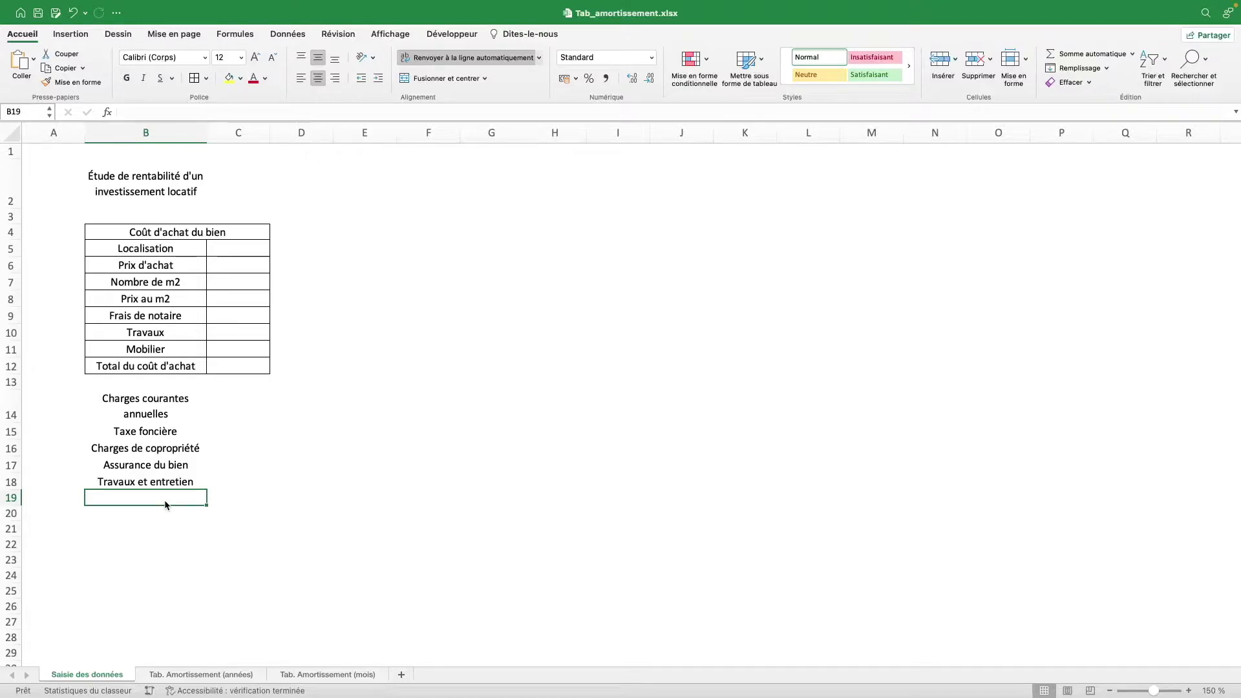
text(Frais de gestion)
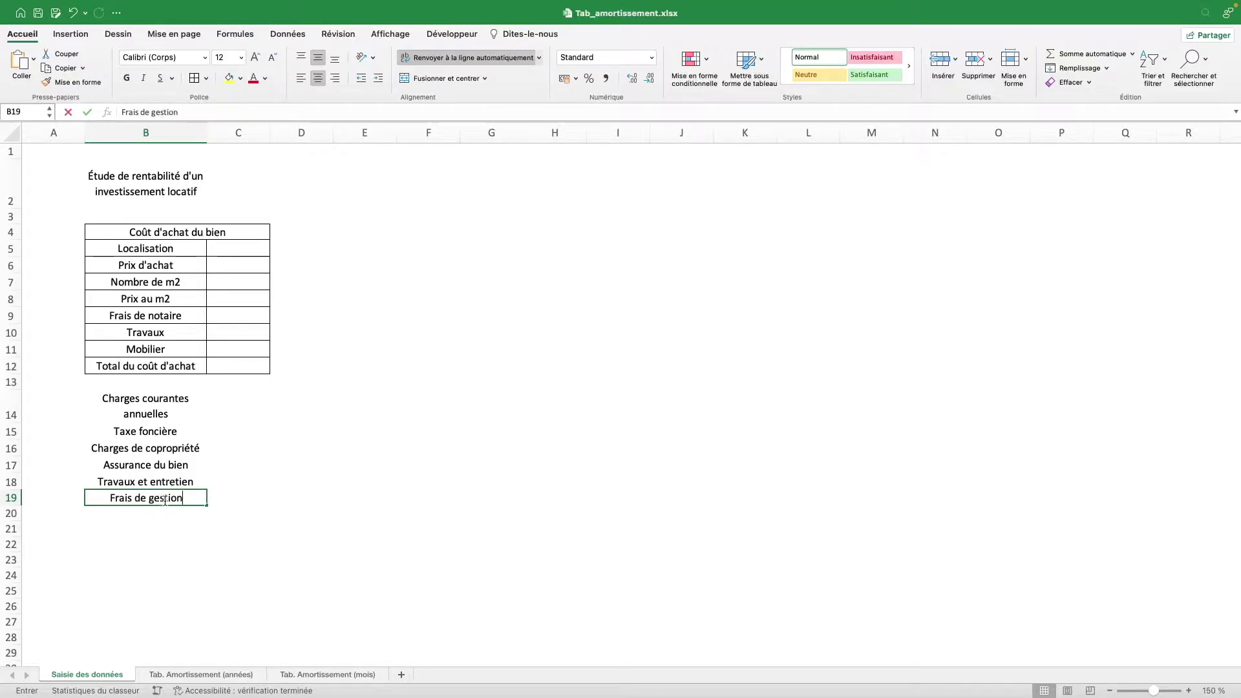
key(Return)
text(COmptabilité)
key(Return)
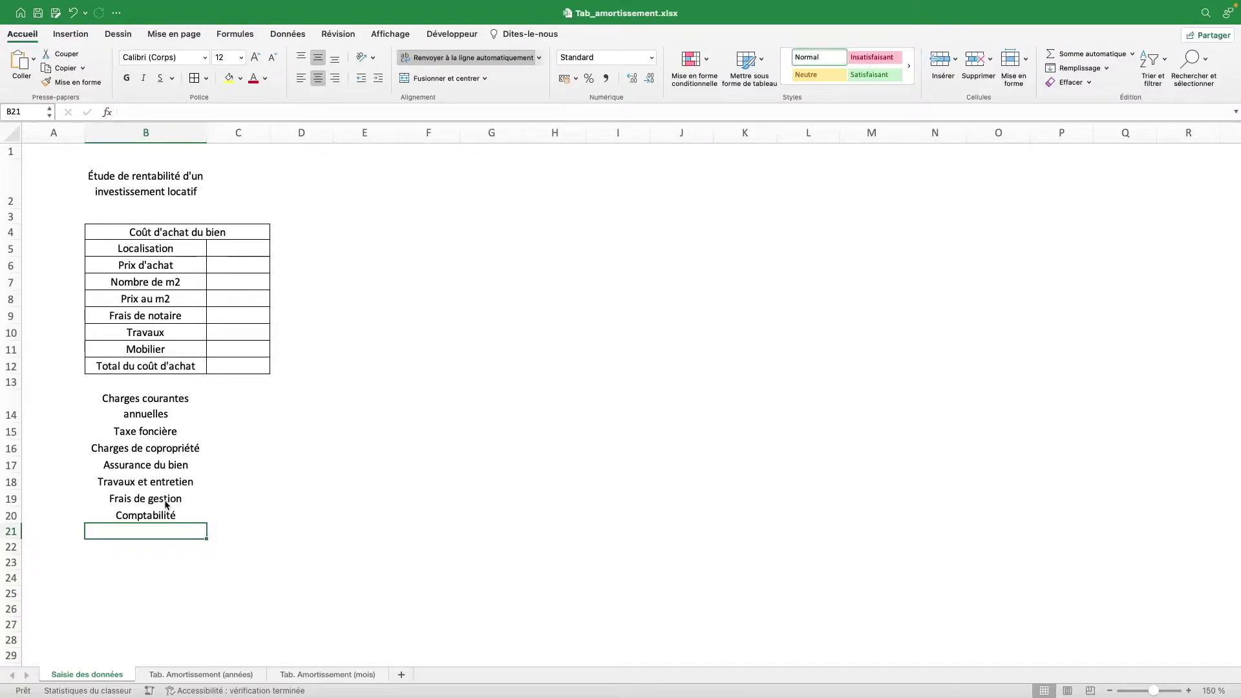
text(Tota)
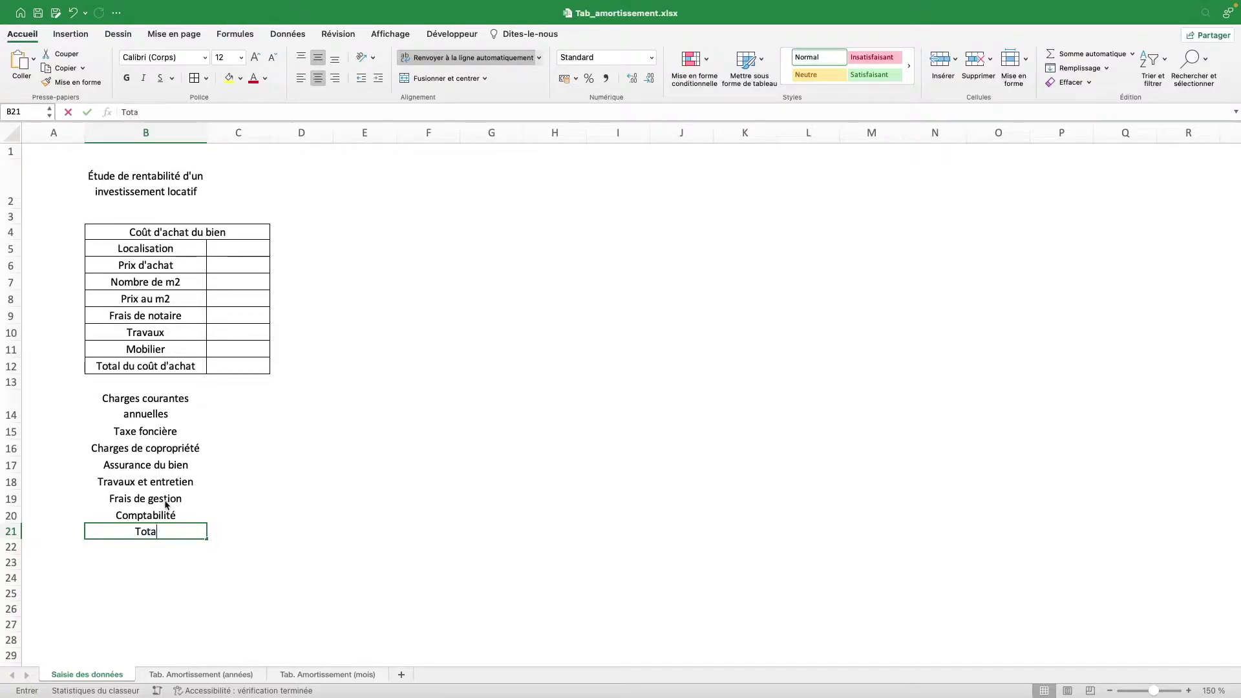
text(l des charge)
text(s courantes)
key(Return)
drag(155, 408, 266, 549)
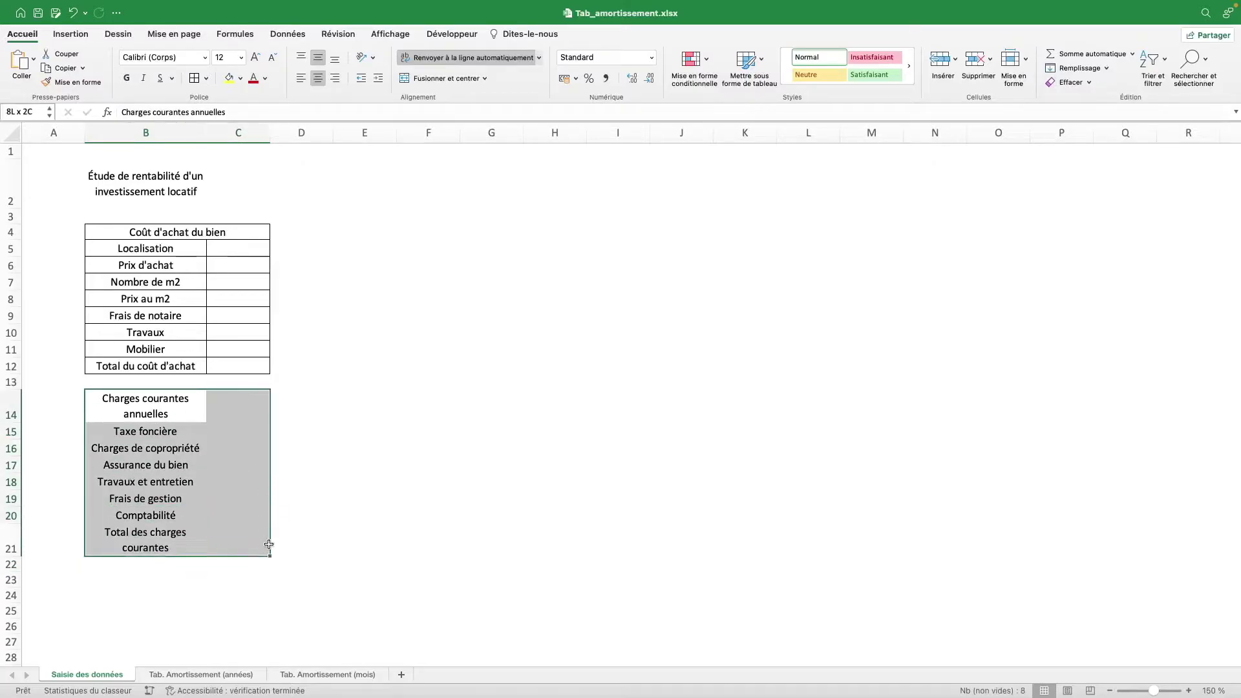
Step: Apply Toutes les bordures to B14:C21, merge-centre B14:C14 and shrink row 14 to normal height
click(193, 78)
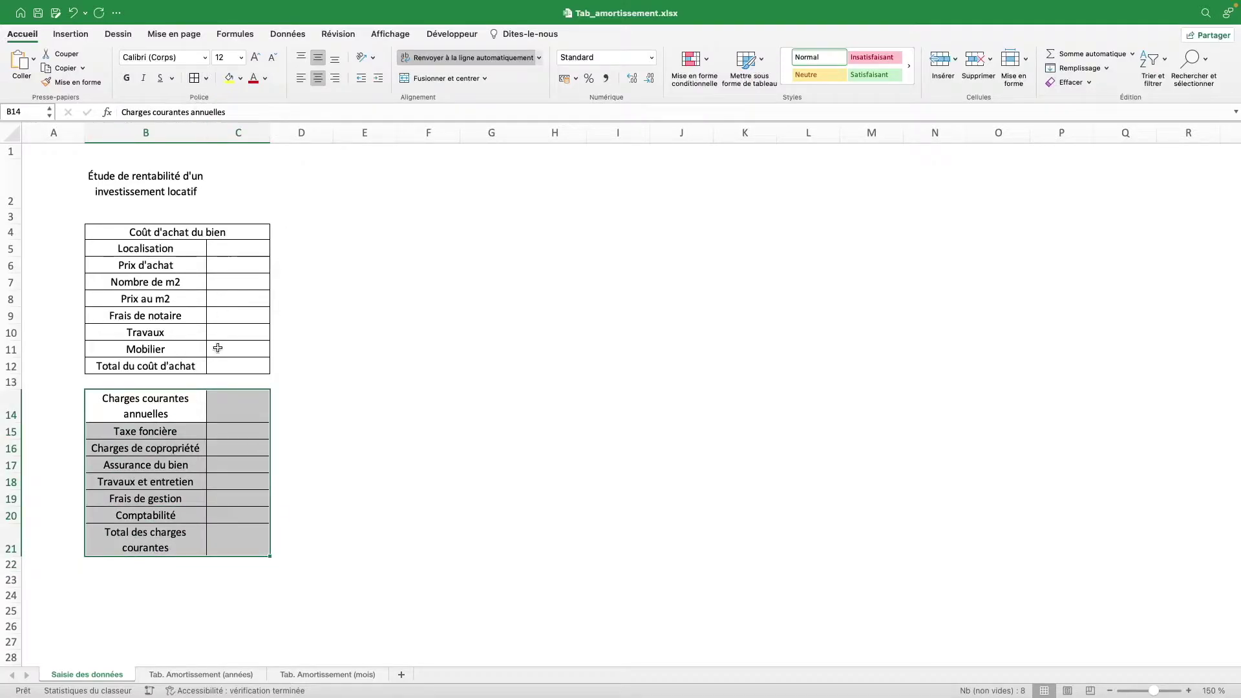
drag(190, 402, 240, 407)
click(436, 79)
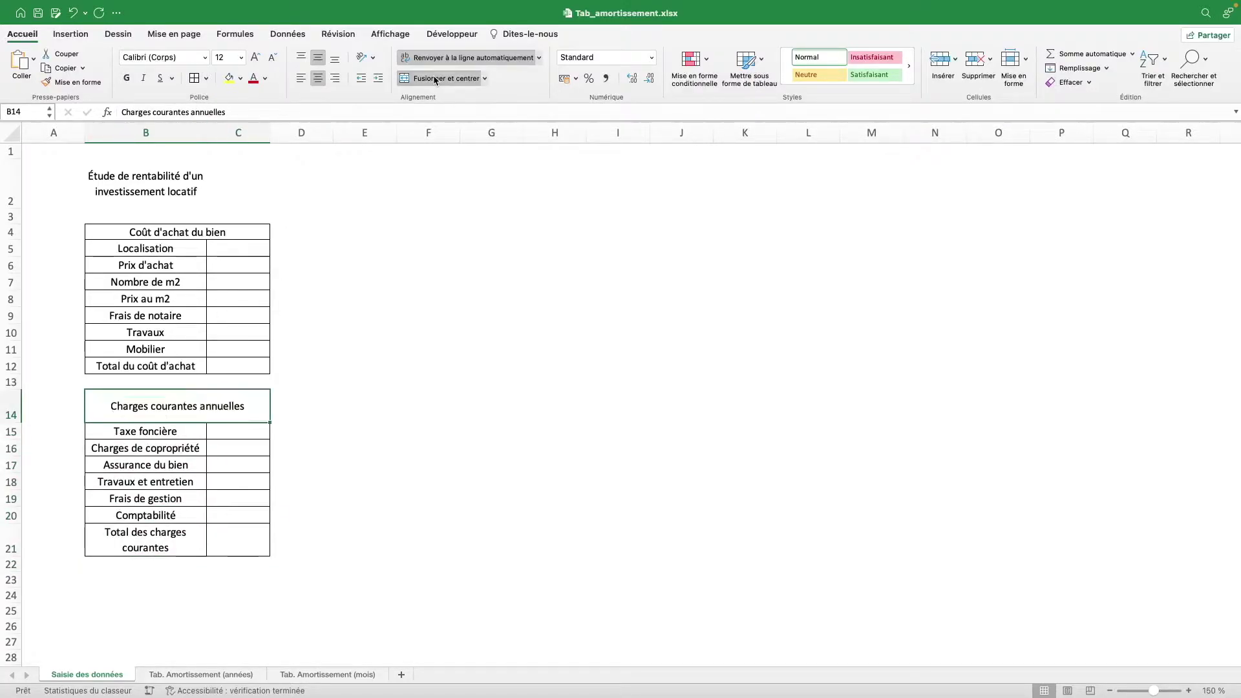
click(124, 449)
drag(20, 423, 20, 406)
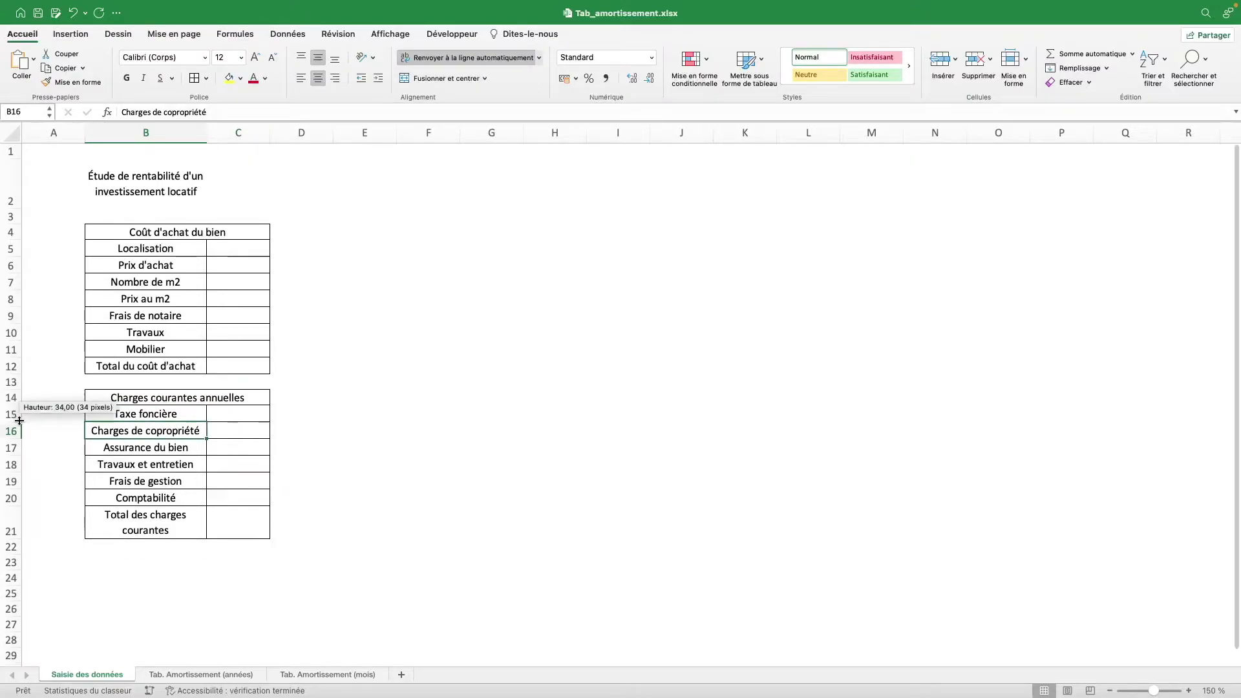
click(214, 142)
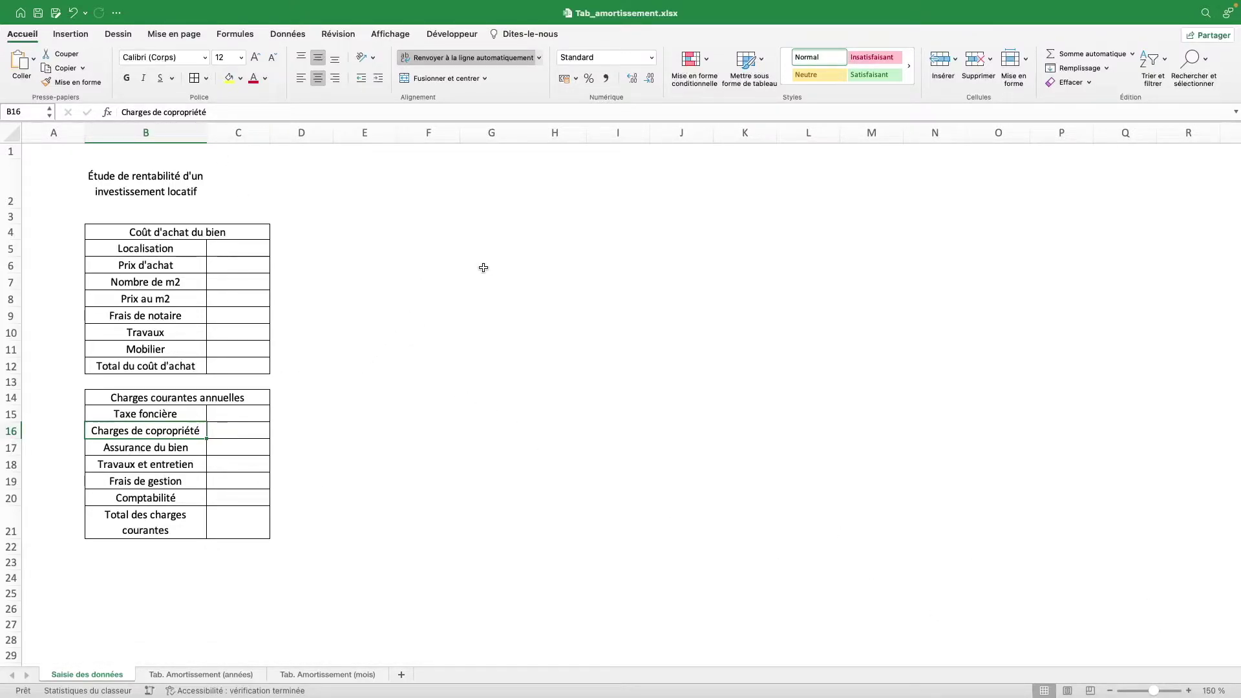
click(363, 227)
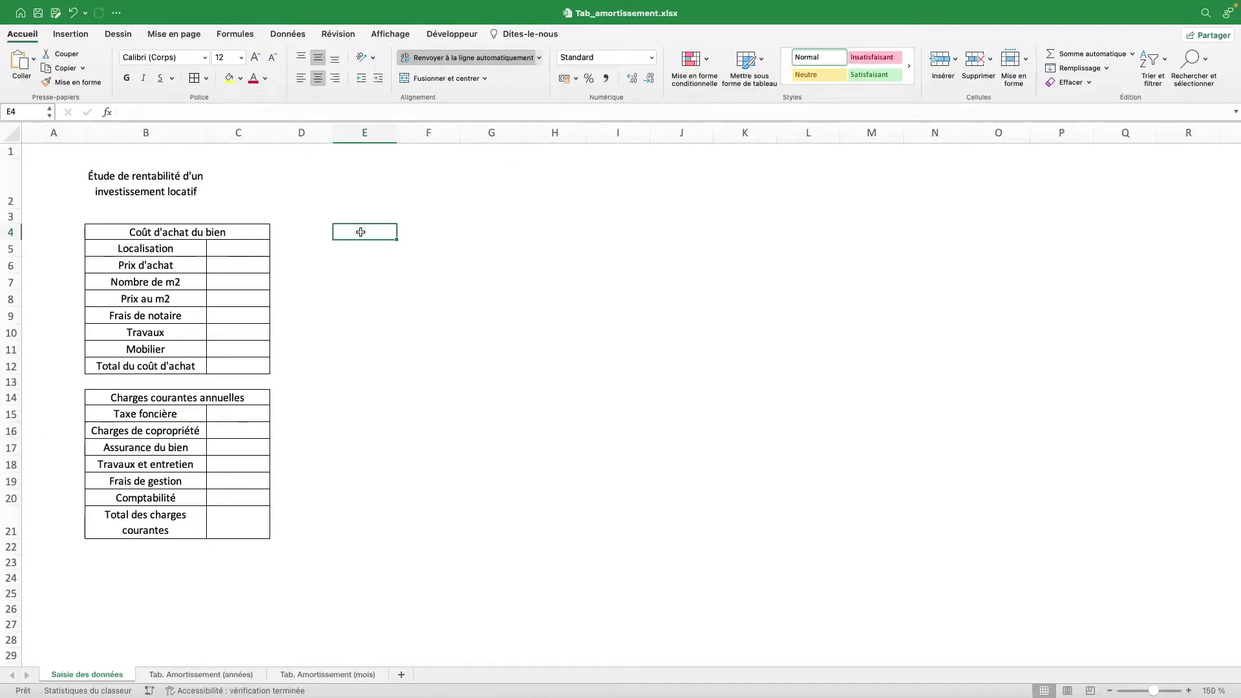
Step: Type 'Caractéristiques du prêt' in E4 and merge-centre it across E4:G4
text(Caractéristiqe)
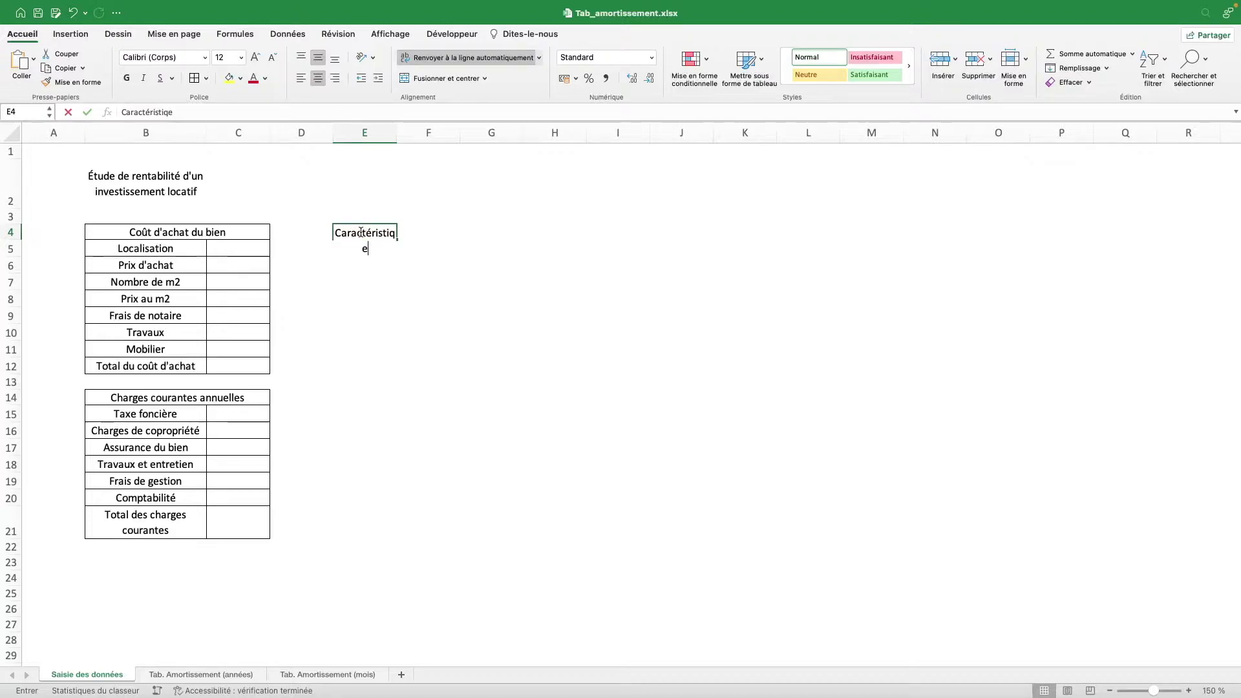
key(BackSpace)
text(ues)
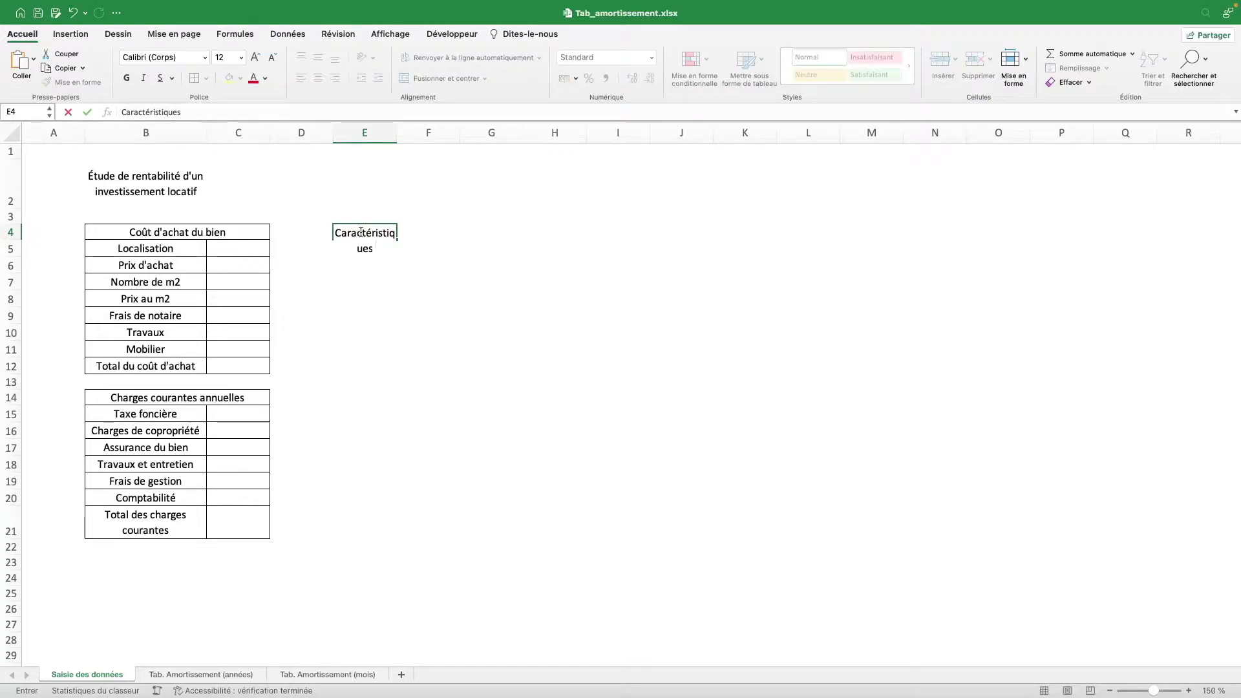
text( du prêt)
key(Return)
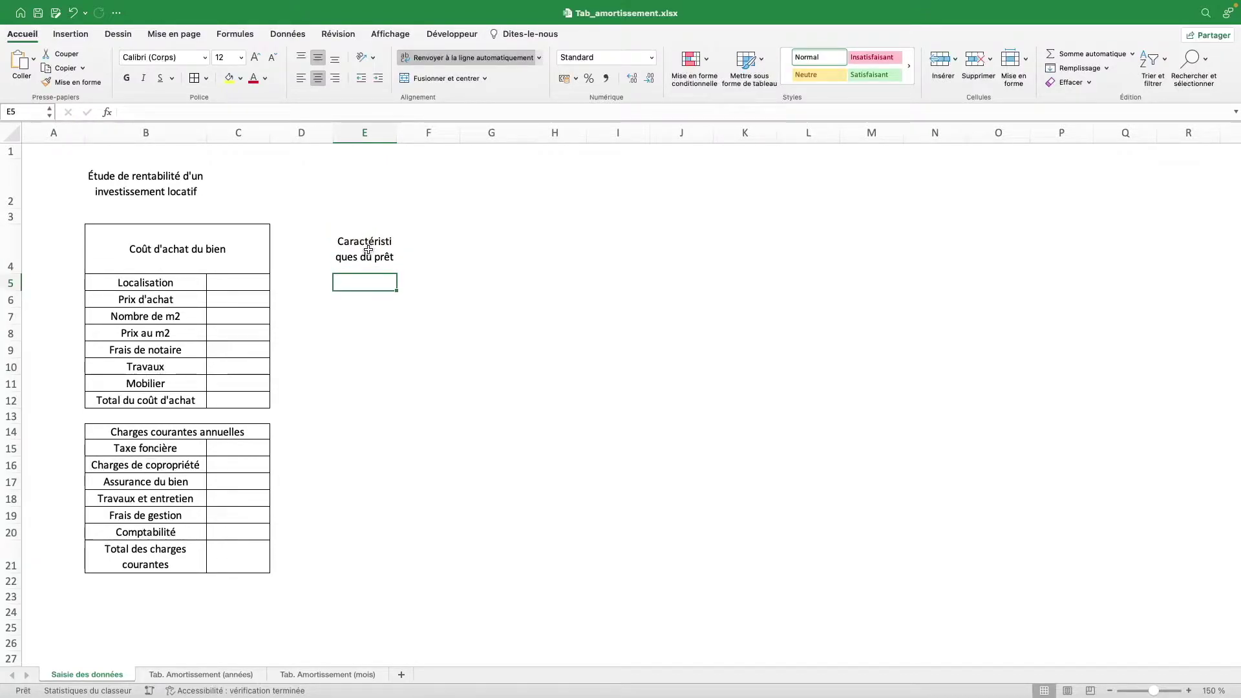
drag(368, 250, 498, 247)
click(450, 79)
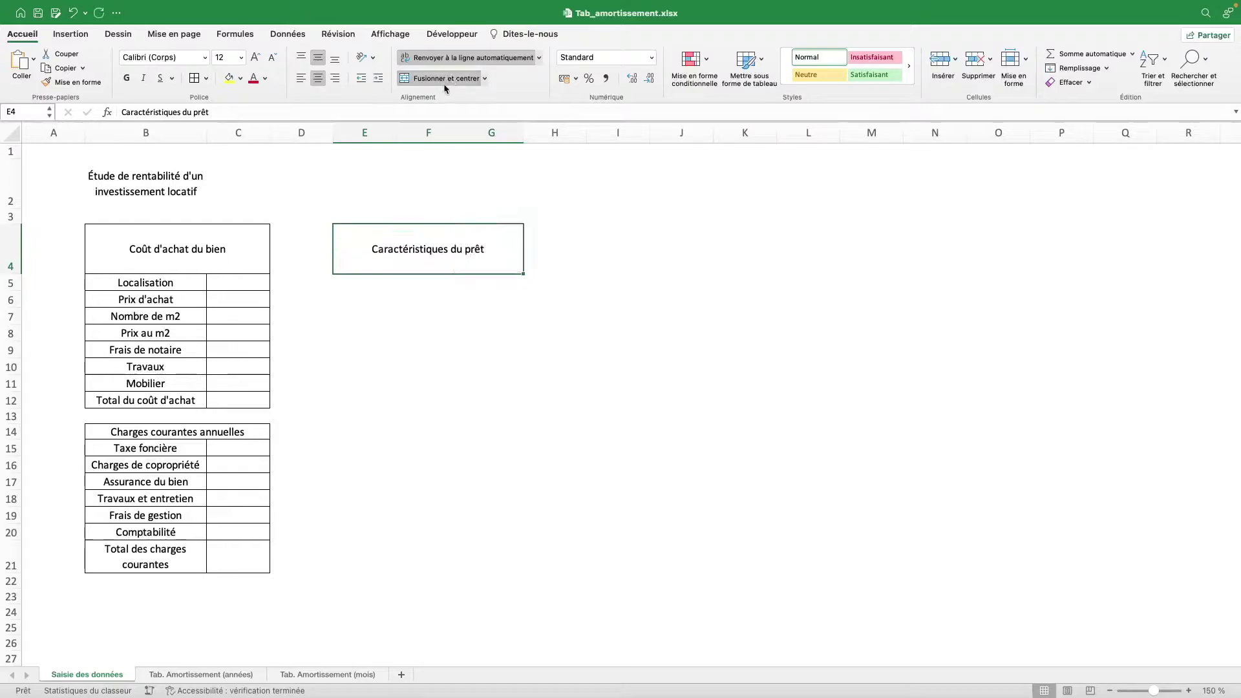
Step: Enter Apport minimum, Montant du prêt, Taux d'intérêt annuel and Durée du prêt (en années) in E5:E8
click(356, 284)
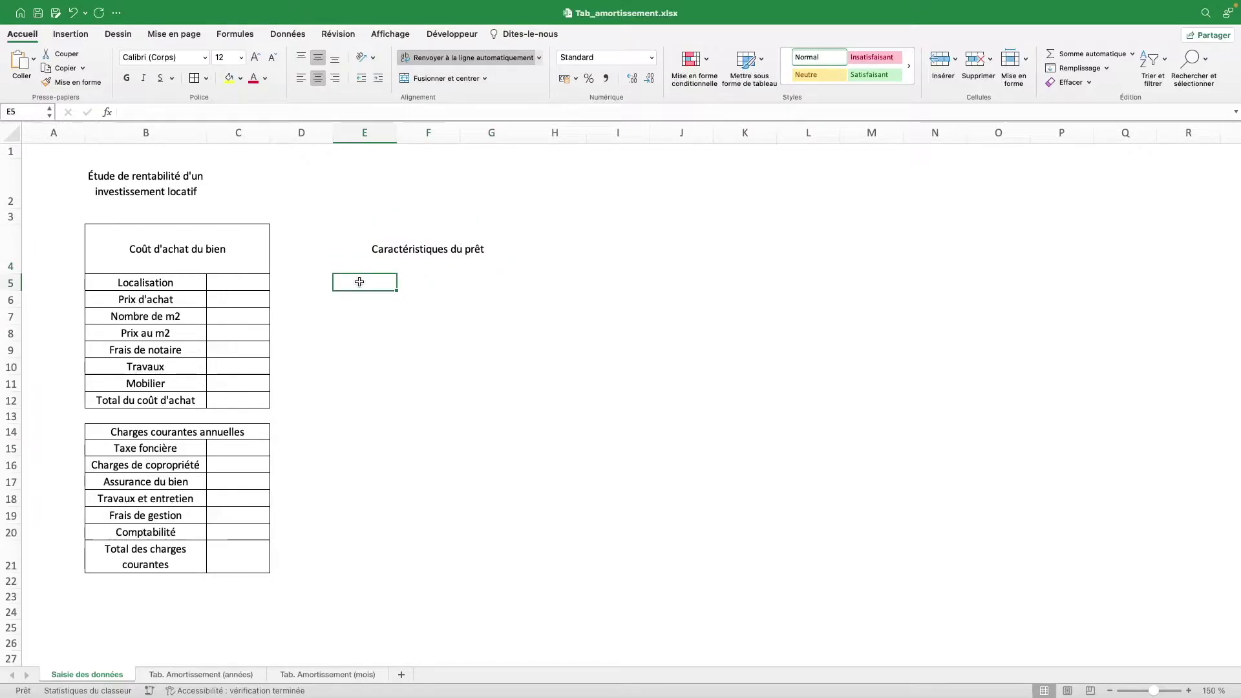
text(Apport minimum)
key(Return)
text(Montant du prêt)
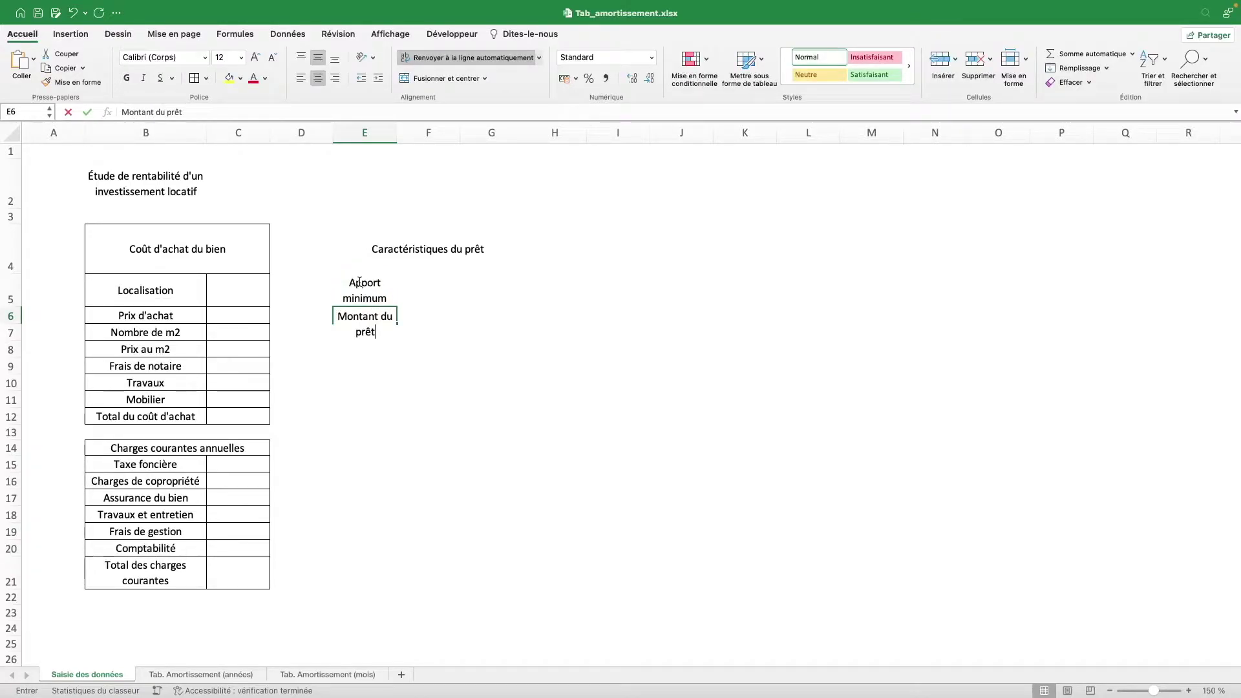
key(Return)
text(Taux d'intérêt ()
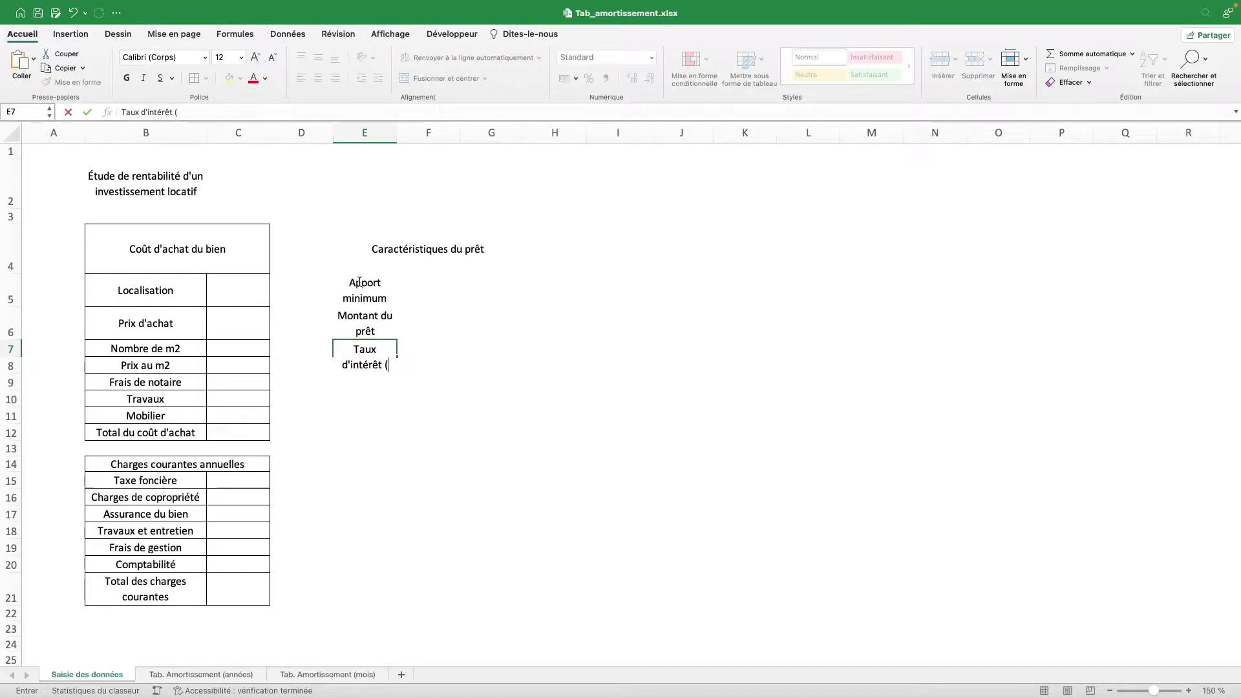
key(BackSpace)
text(annuel)
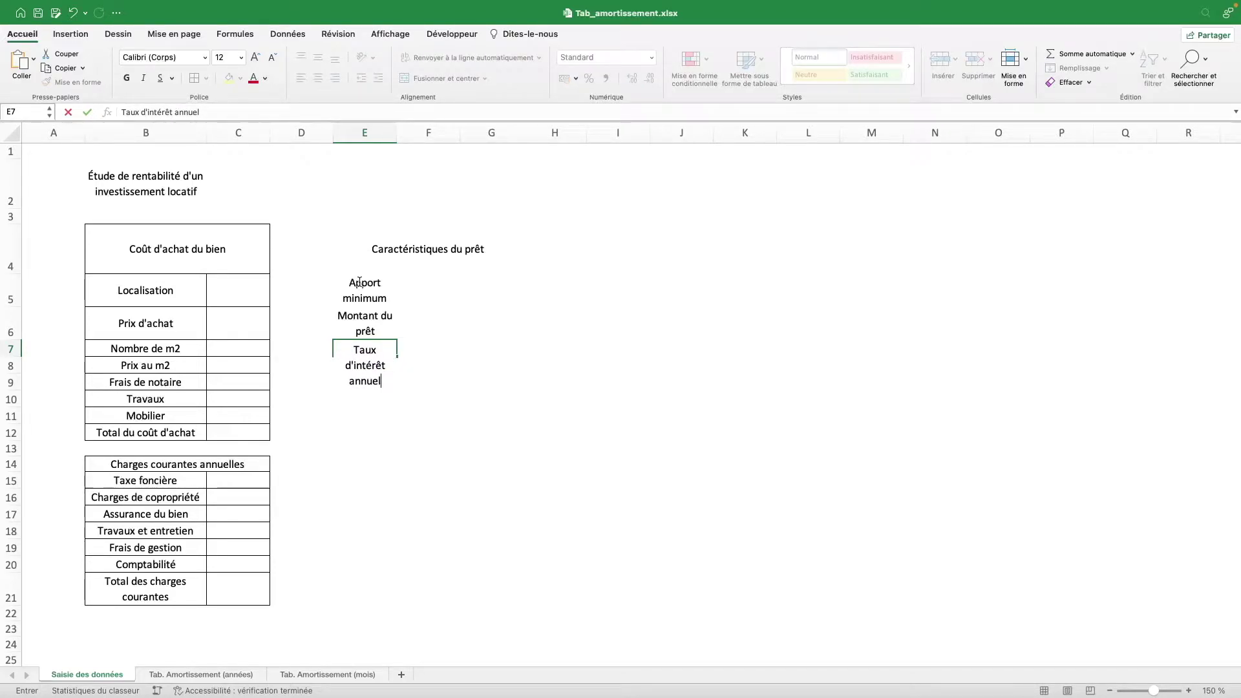
key(Return)
text(Durée du prêt )
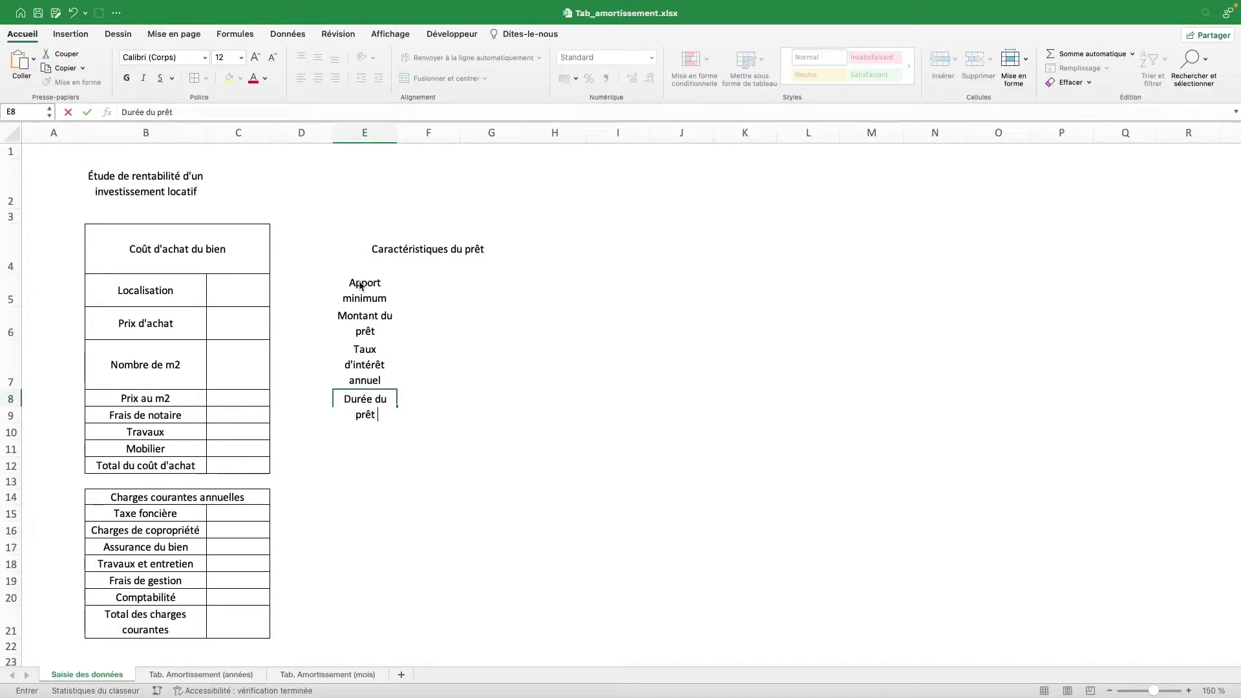
text((en années))
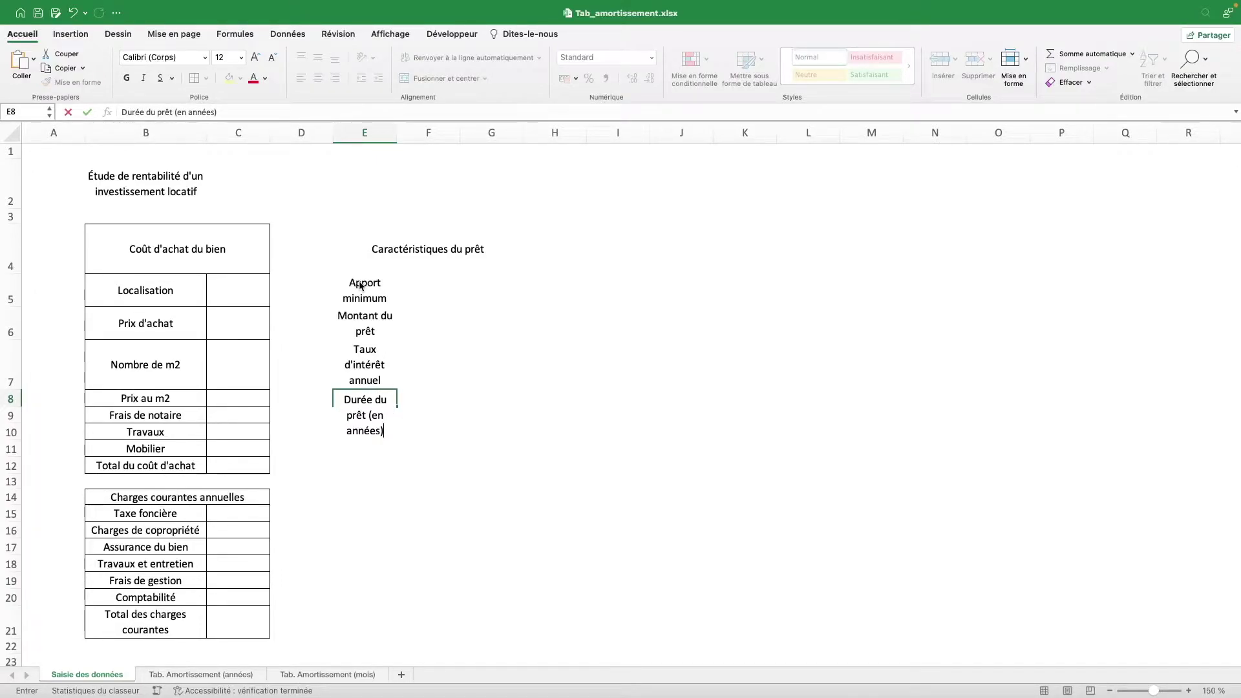
key(Return)
Step: Enter Durée du prêt (en mois), Taux d'assurance annuel, Frais de dossier and Date de début de l'emprunt in E9:E12
text(ou D)
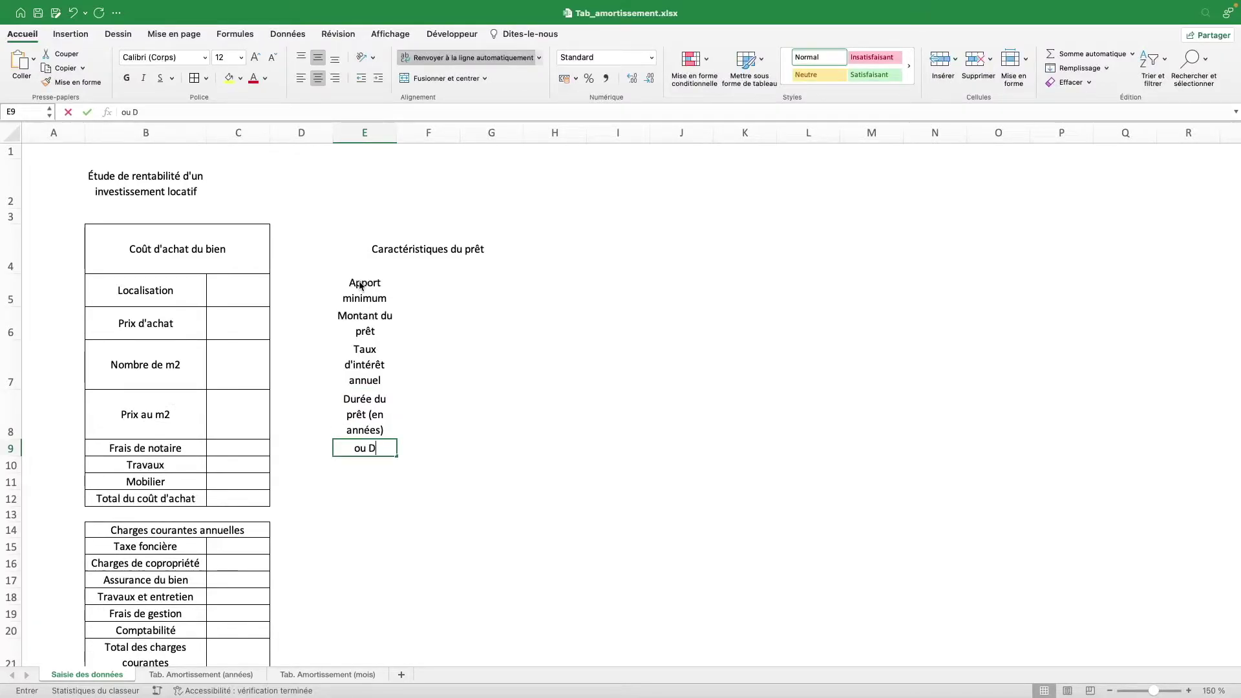
text(ée de)
key(BackSpace)
text(u prêt (en )
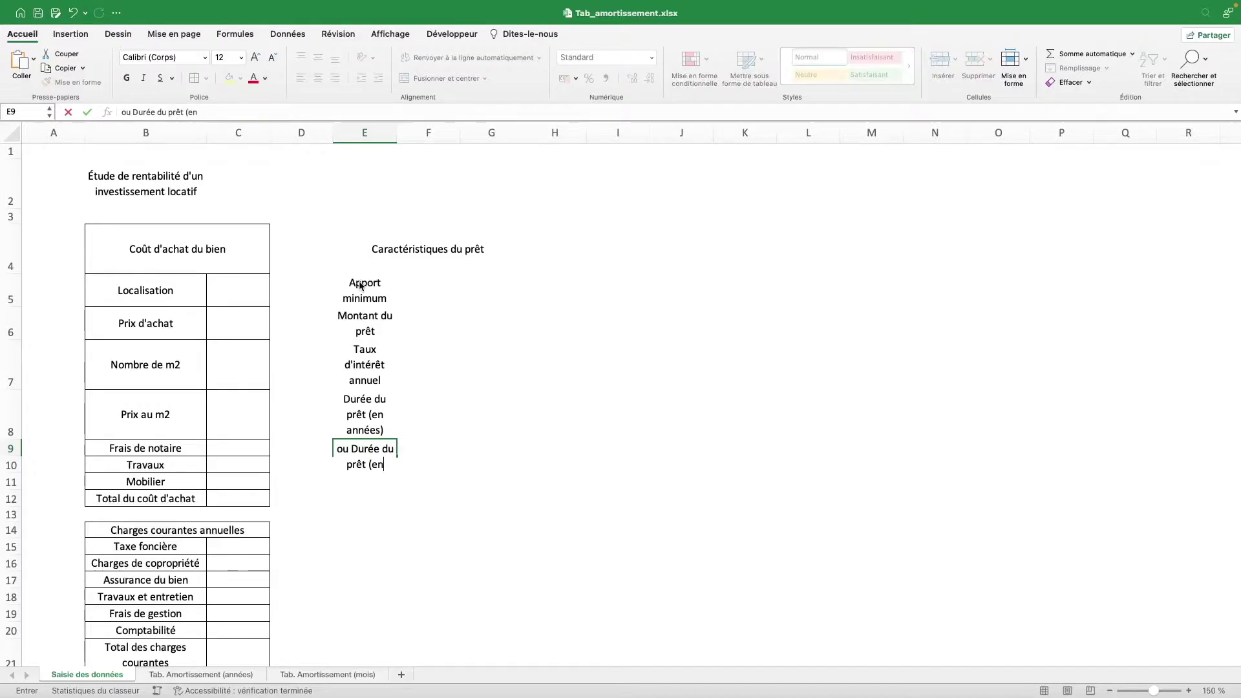
text(mois)
text())
key(Return)
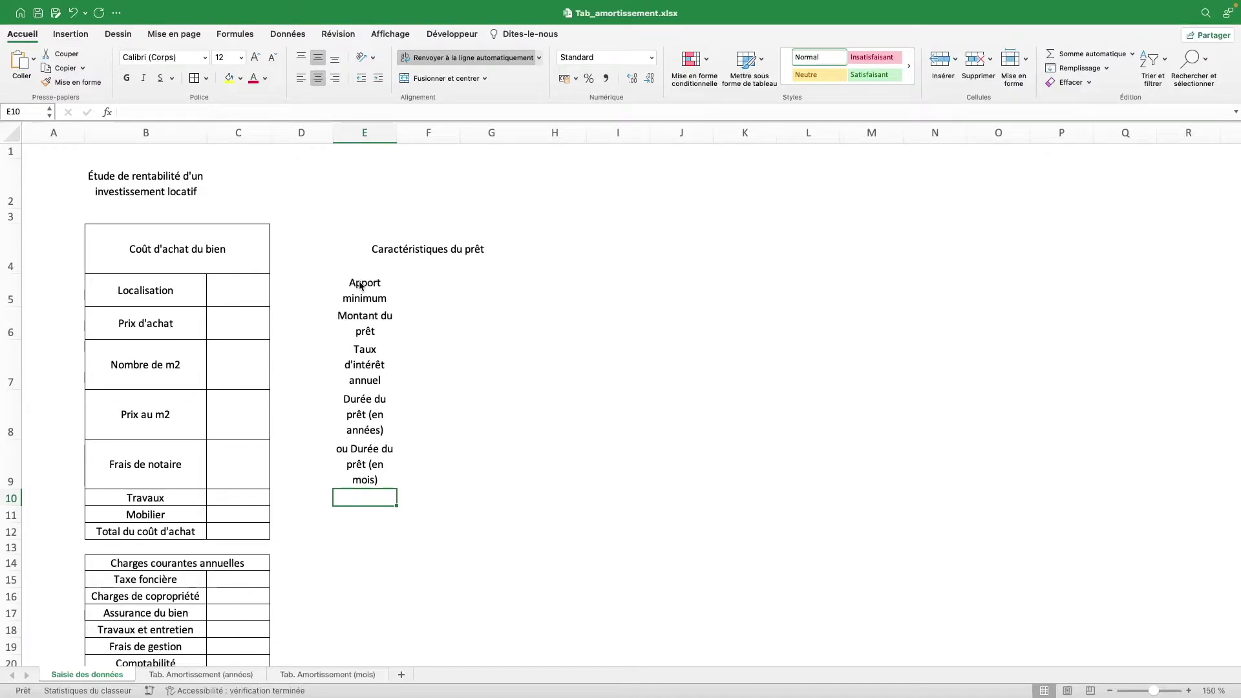
text(Taux )
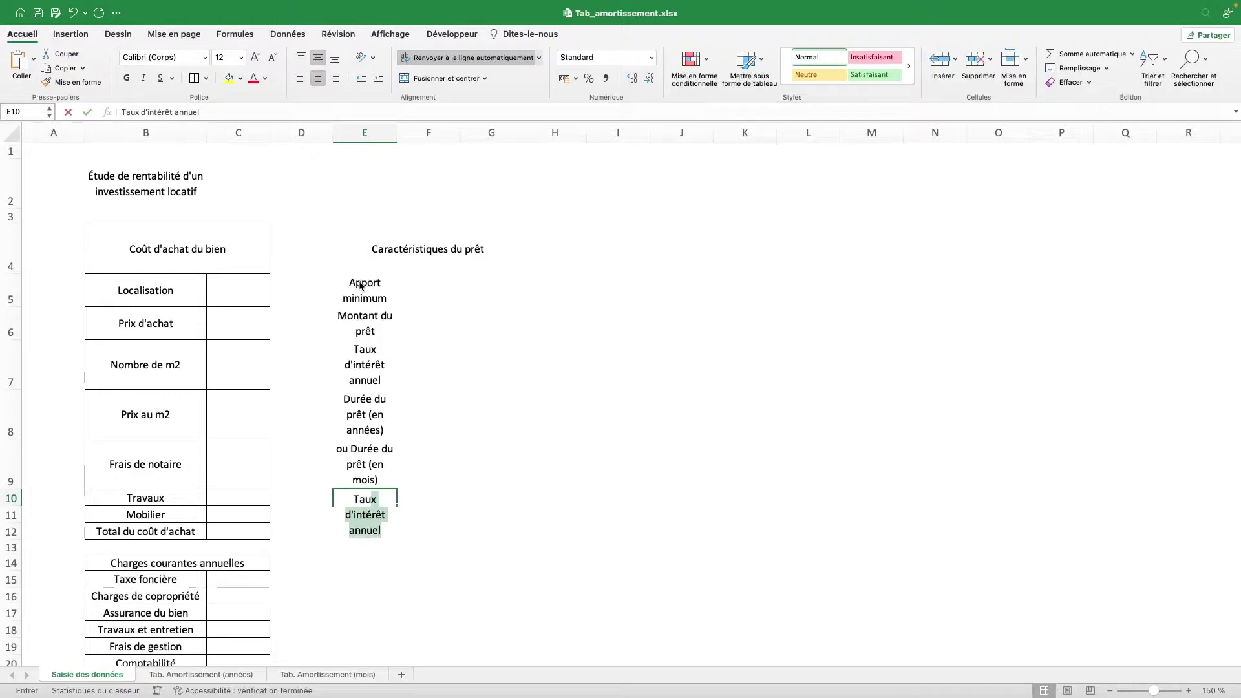
text(d'assurance annuel)
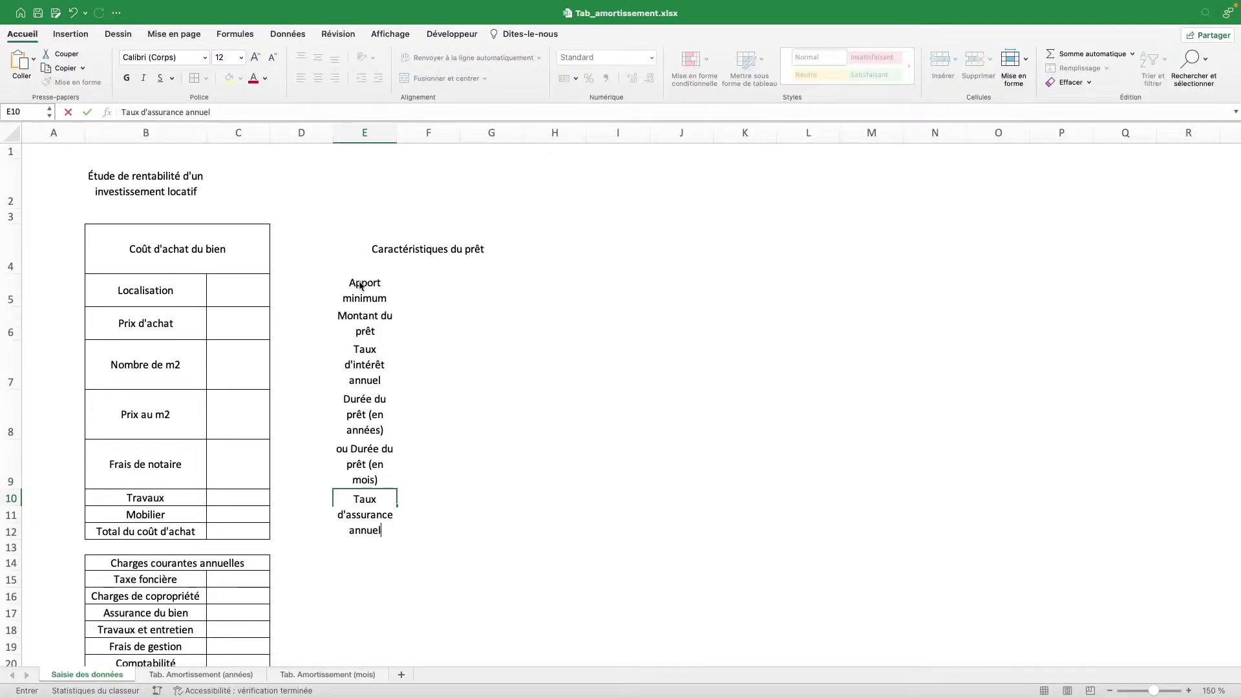
key(Return)
text(Frais de dossie)
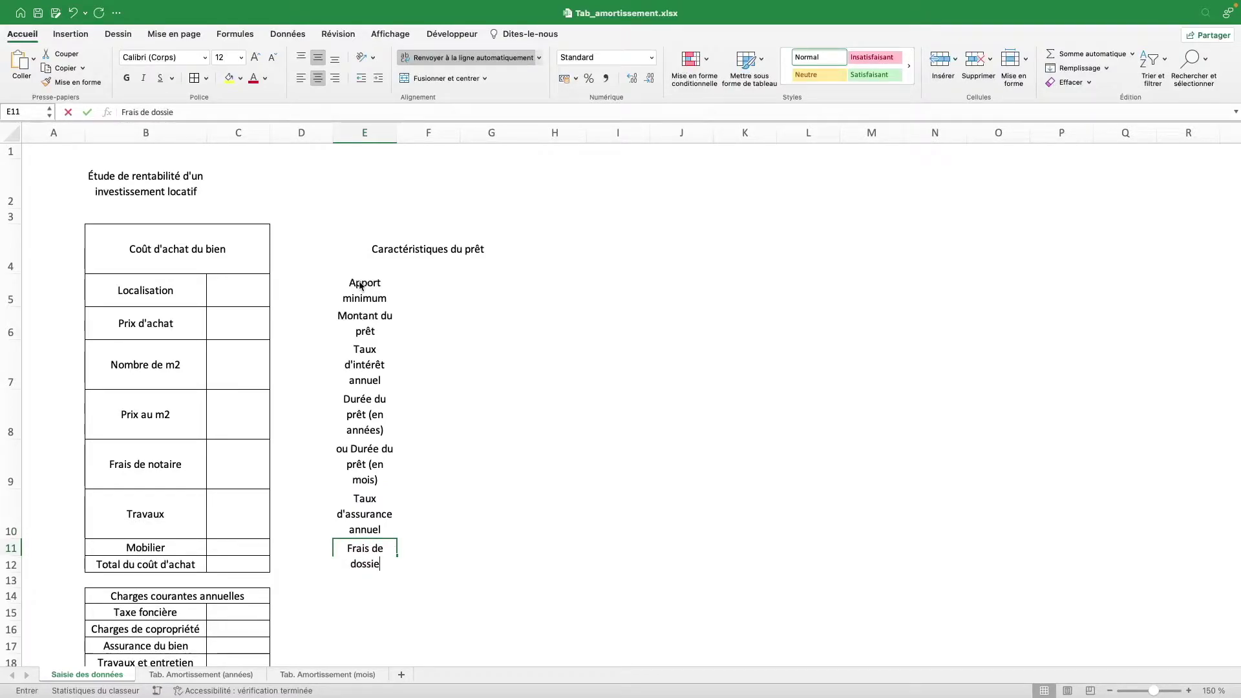
text(r)
key(Return)
text(Date de début de l'emprunt)
key(Return)
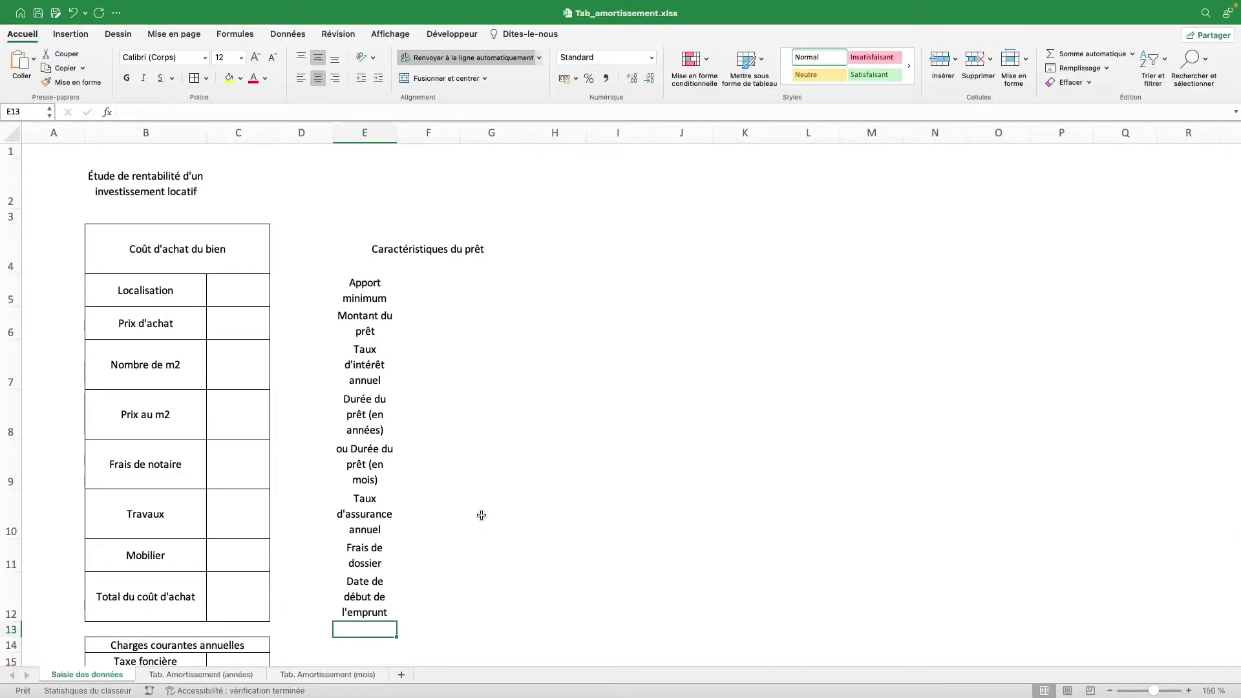
mouse_move(392, 291)
mouse_down()
mouse_move(381, 322)
mouse_move(470, 602)
mouse_up()
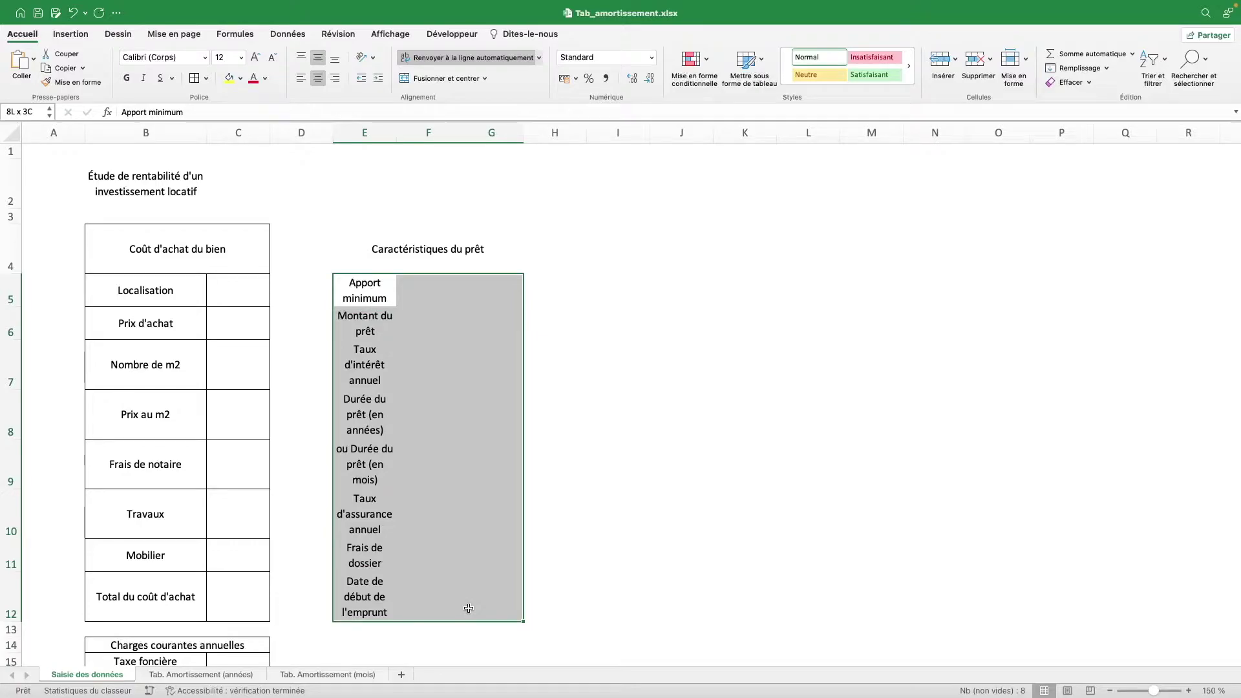
Step: Apply all borders to E5:G12 and widen column E to 155 pixels
click(194, 79)
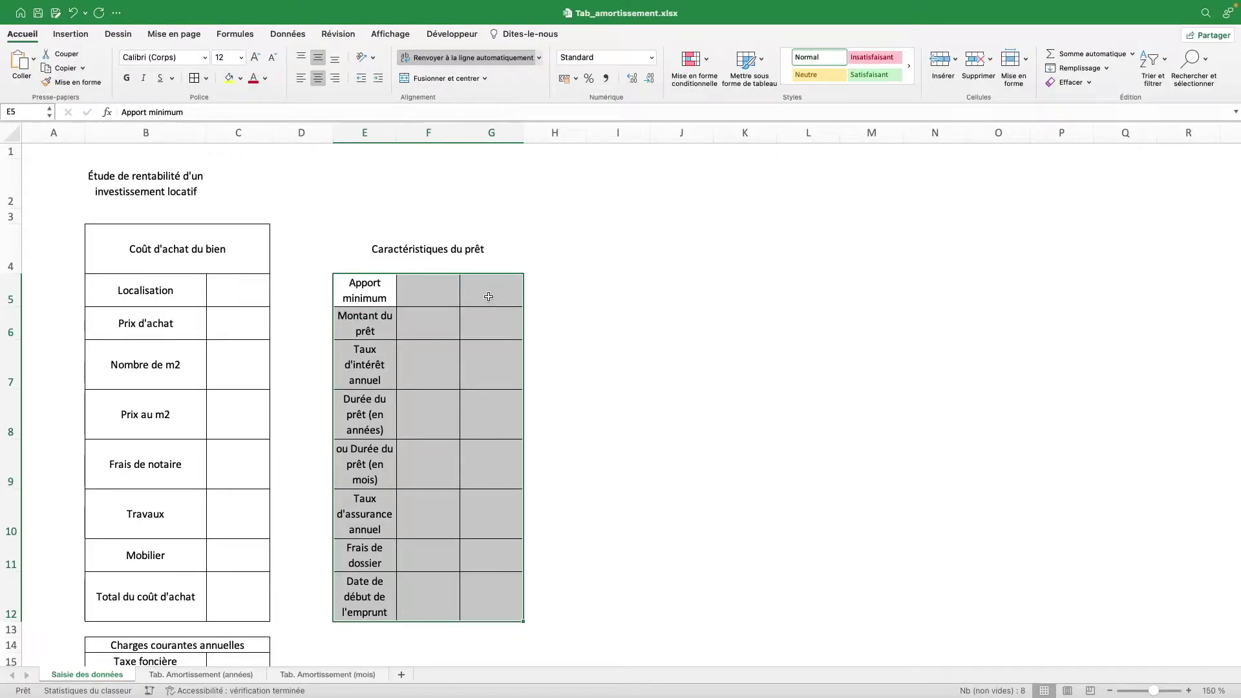
drag(488, 296, 485, 581)
click(498, 423)
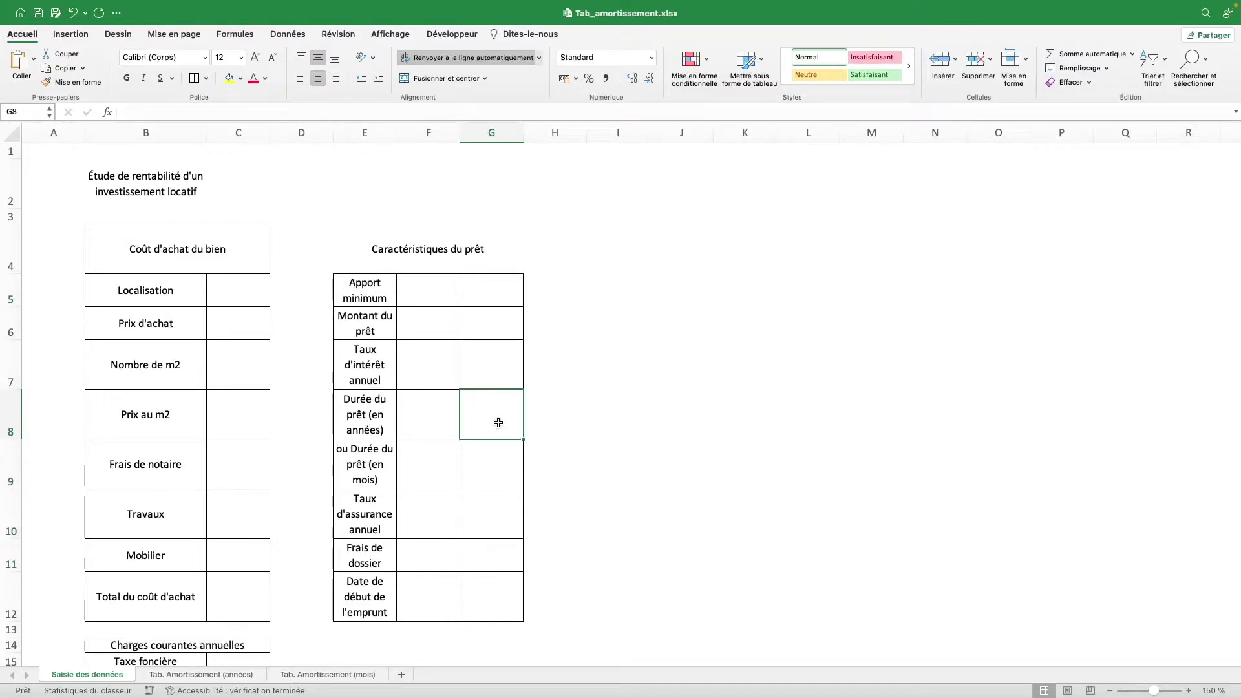
drag(396, 132, 485, 126)
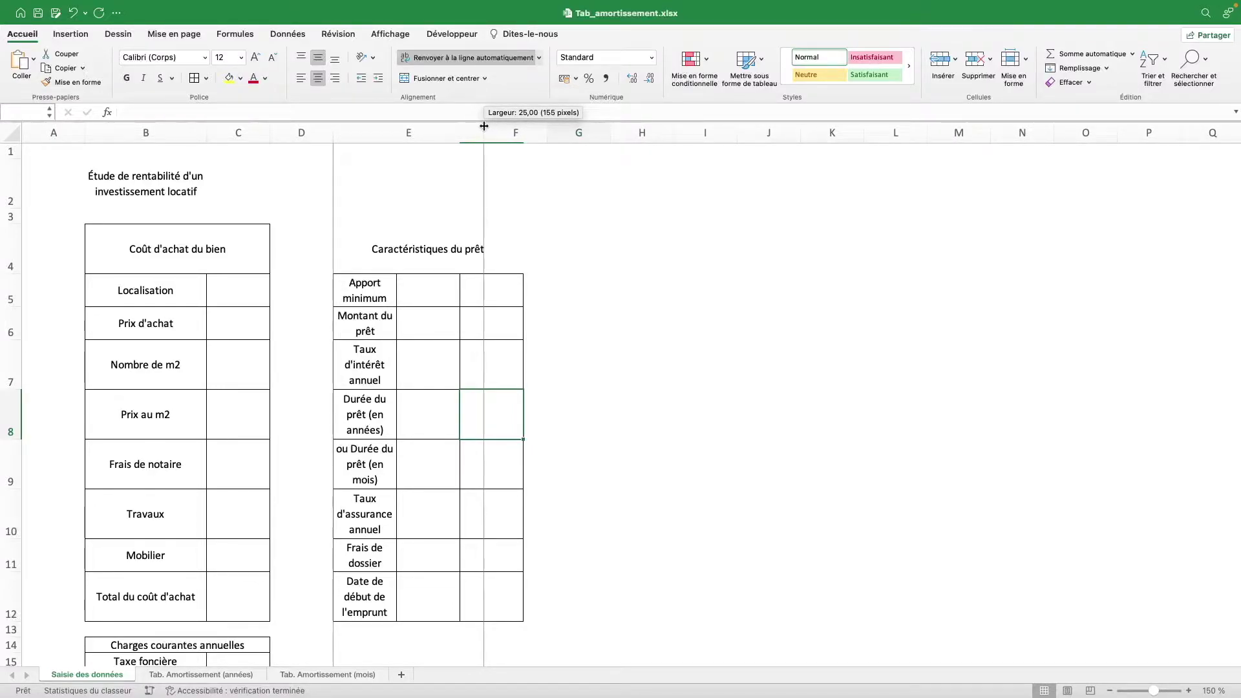
drag(485, 126, 484, 126)
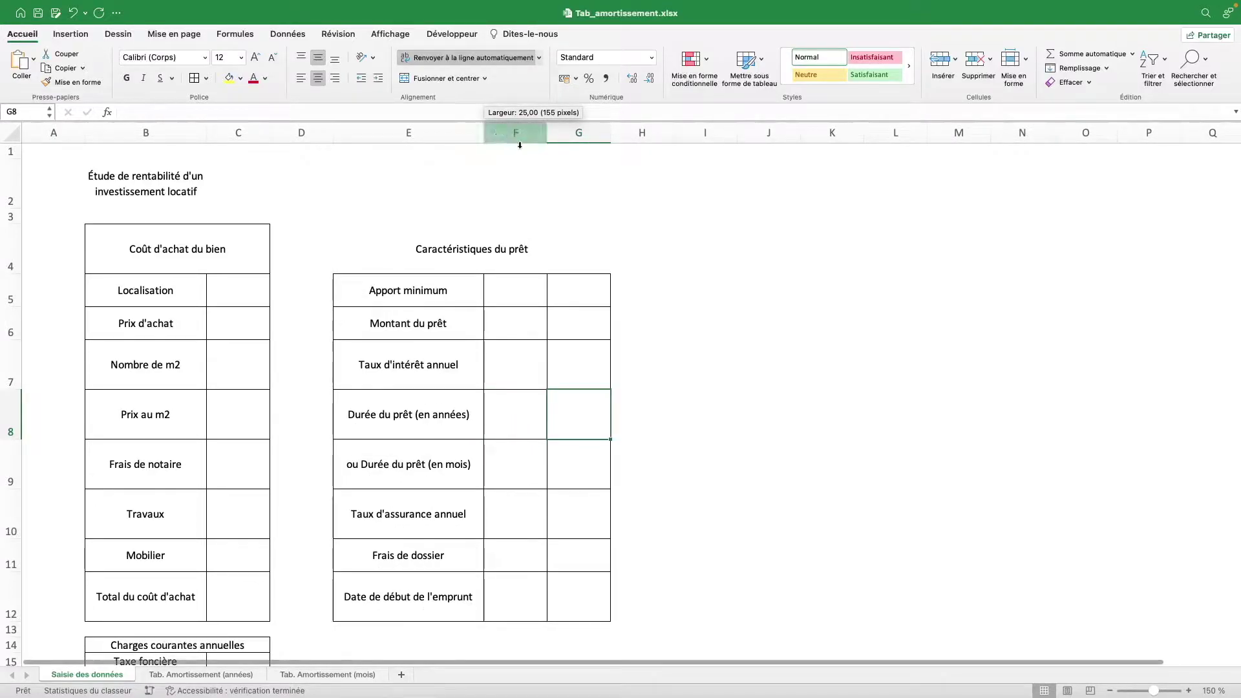
Step: Auto-fit every row height on the sheet to compact the rows
click(17, 133)
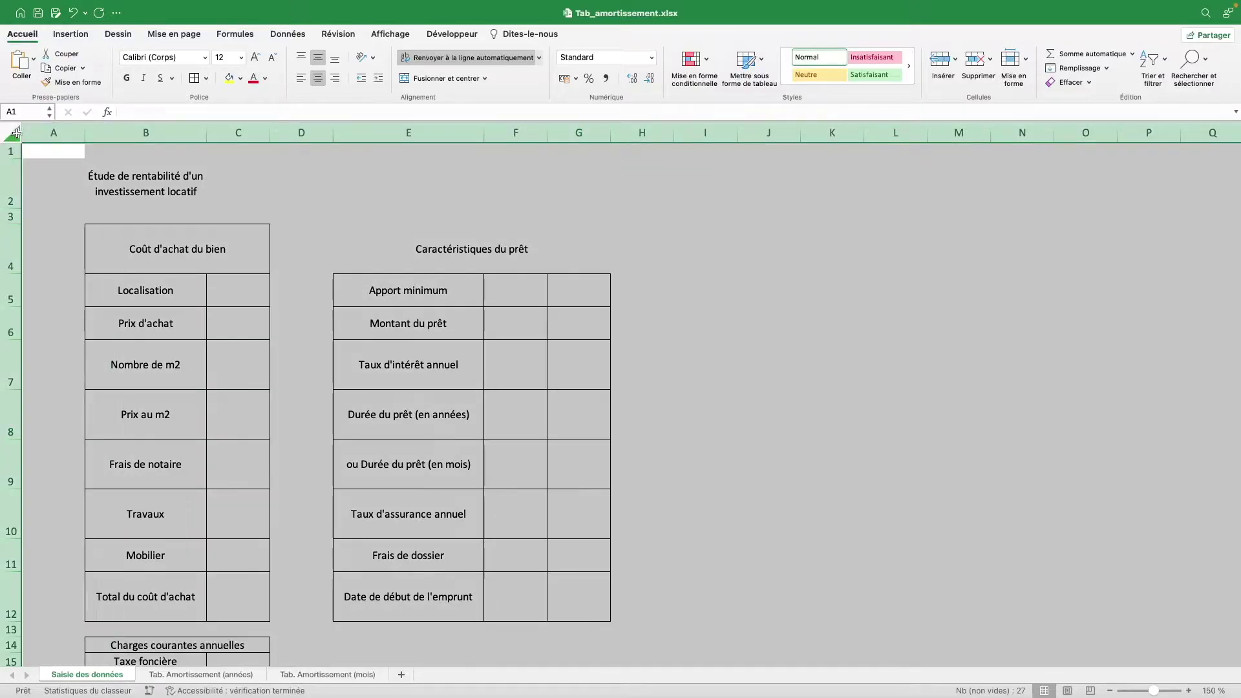
double_click(11, 209)
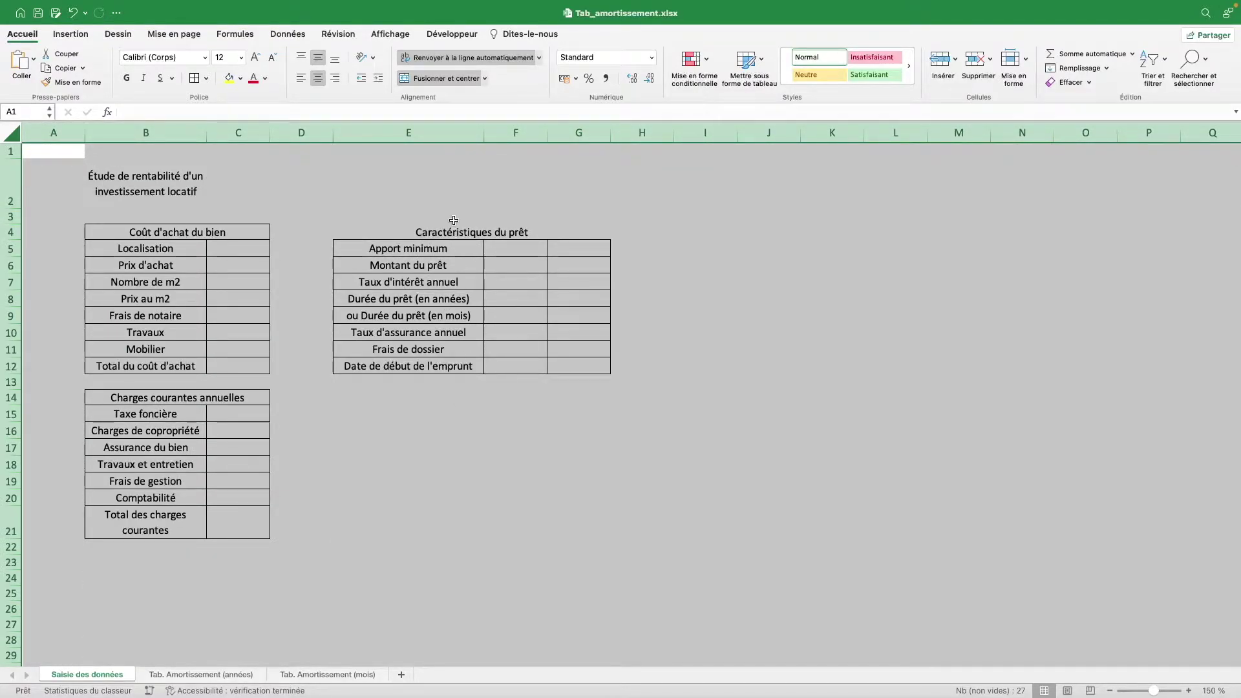
click(456, 233)
click(378, 397)
Step: Title the simulation table 'Simulation de la rentabilité'
text(Si)
key(BackSpace)
text(ulation de la rentabilité)
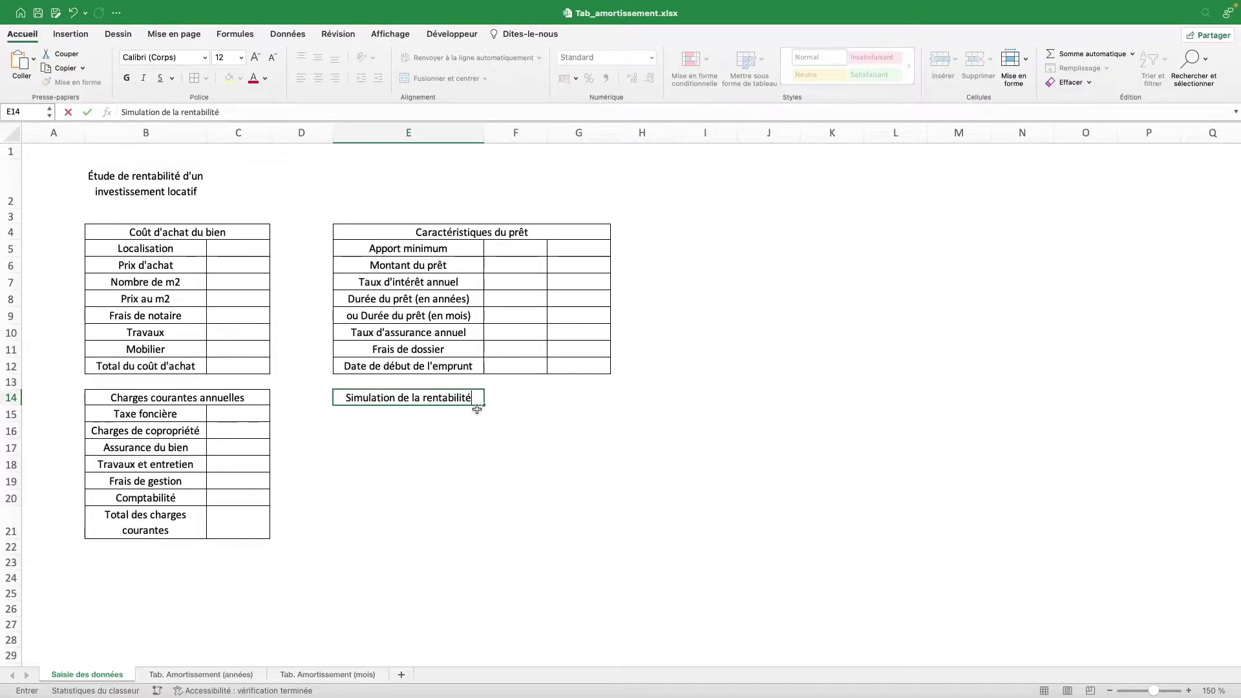
key(Return)
Step: Add the column headers Élément, Sans vacances and 2 mois vacances, correcting the Sans vacances misspelling
text(É)
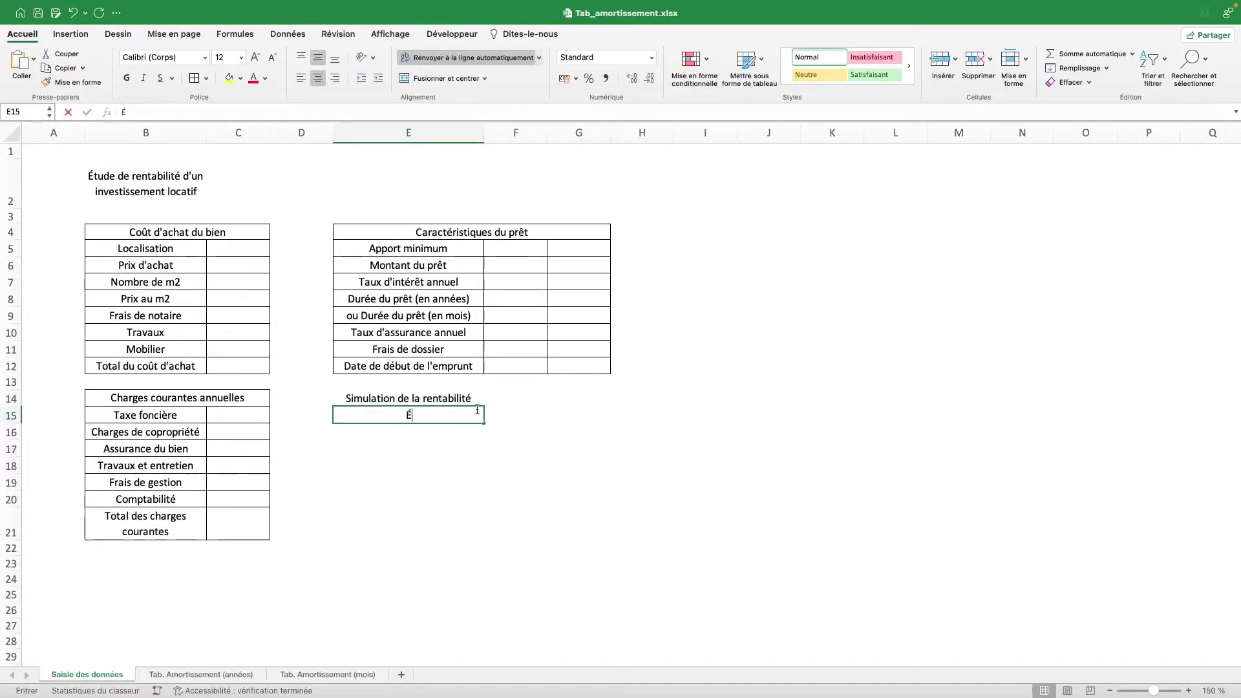
text(lément)
key(Tab)
text(Sans vacnaces)
key(Tab)
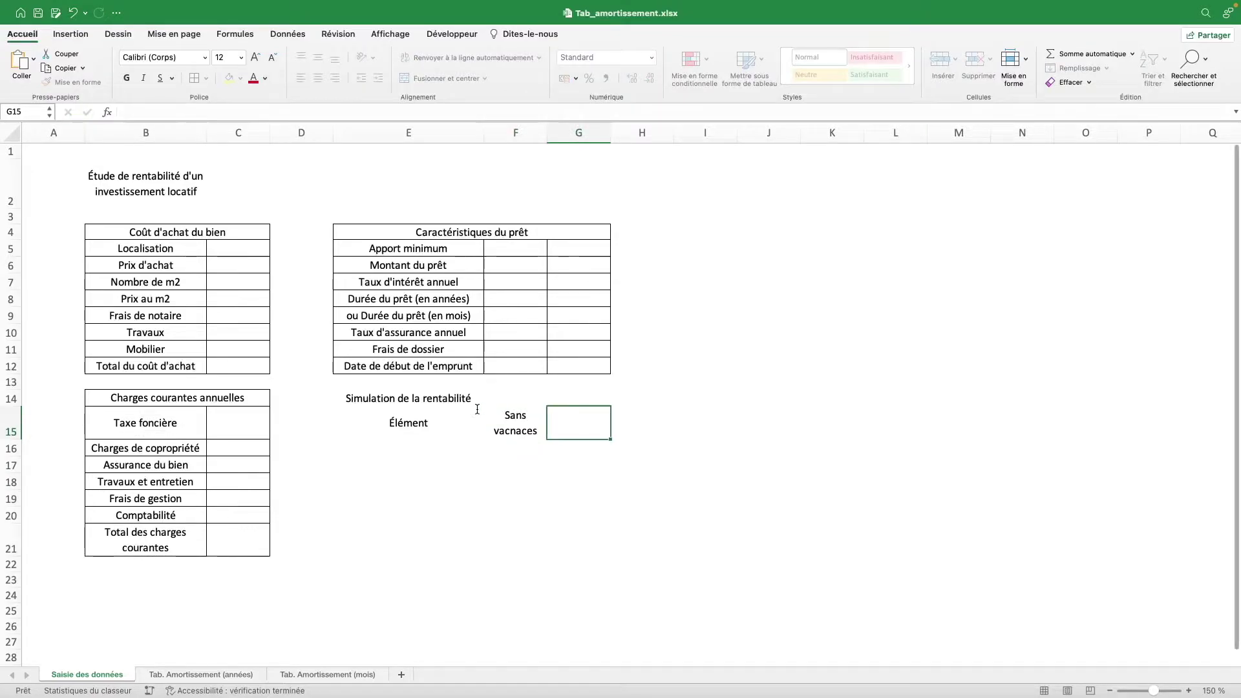
click(489, 417)
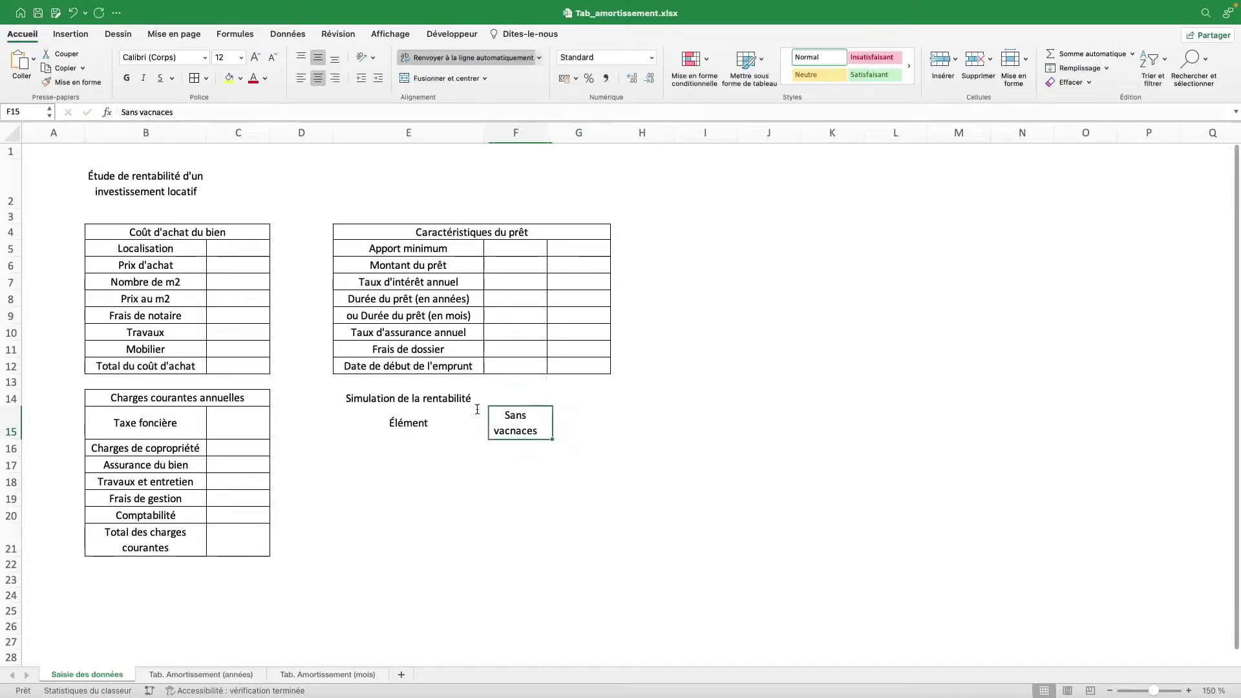
click(162, 112)
key(BackSpace)
key(BackSpace)
key(Tab)
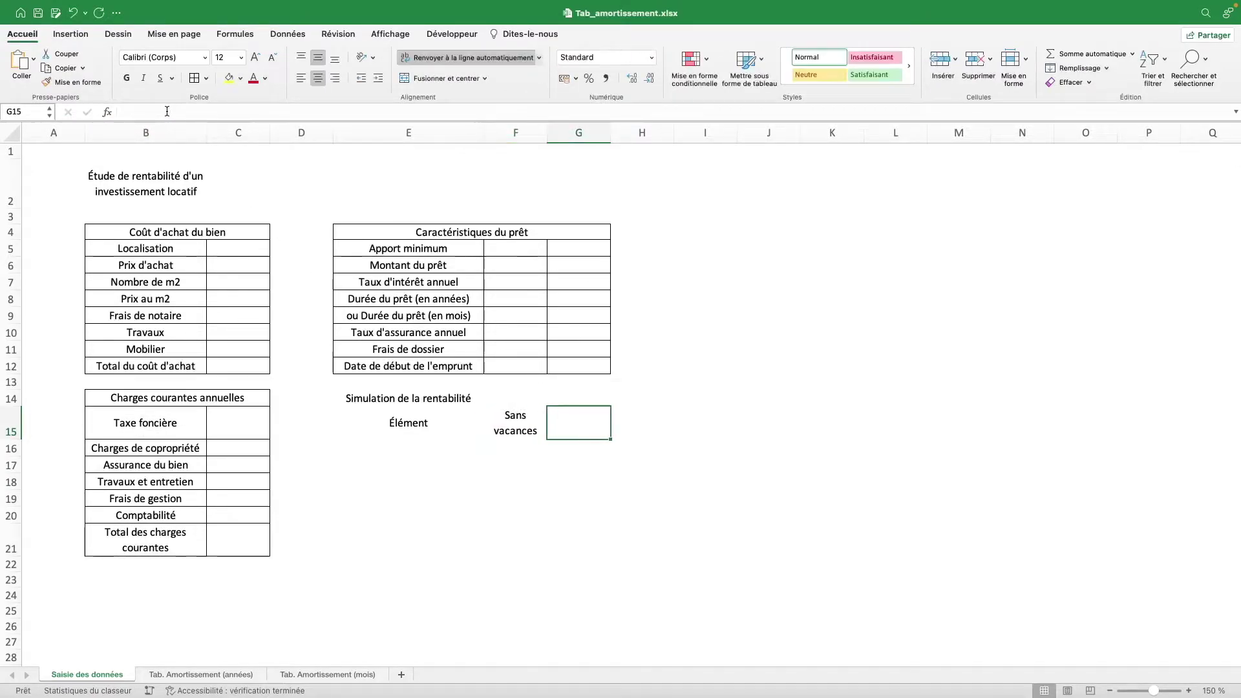
text(2 mois)
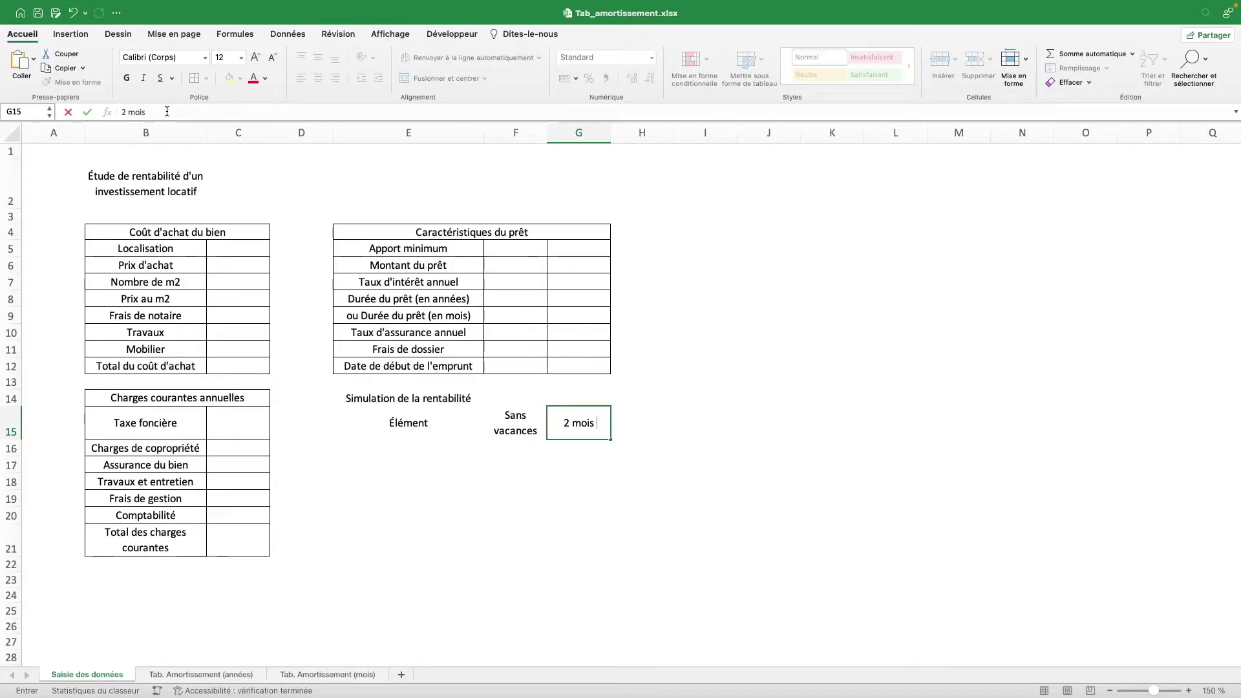
text( vacances)
key(Return)
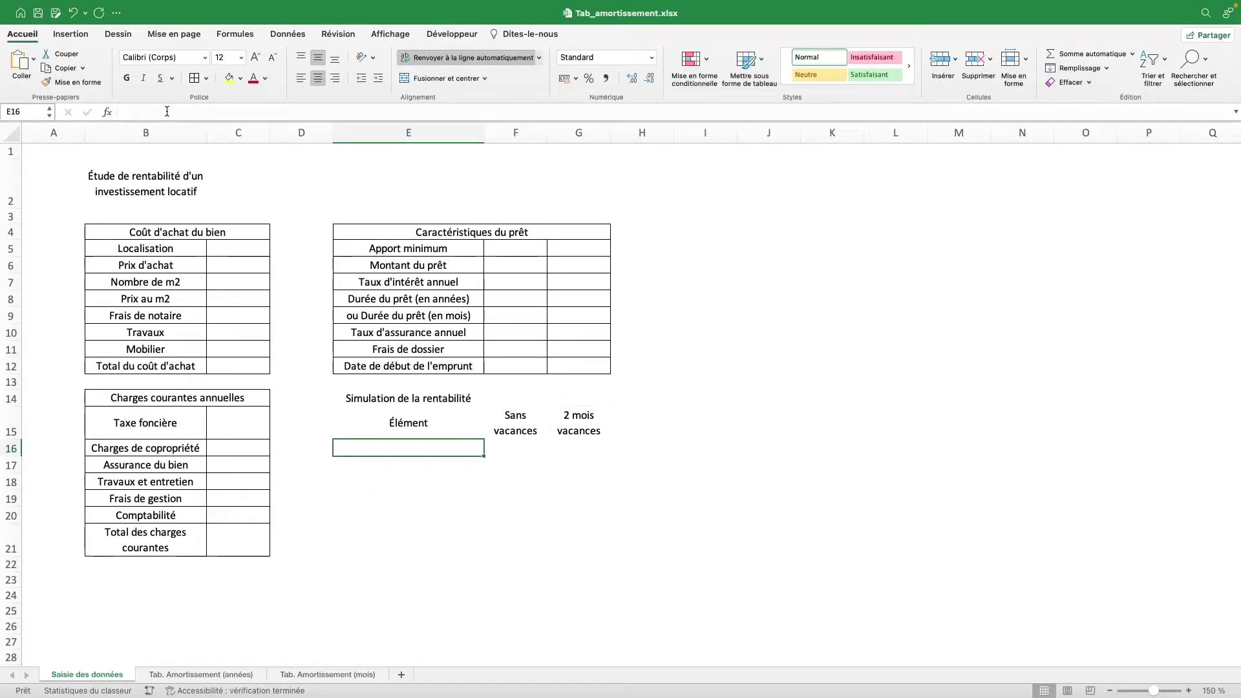
Step: Enter row labels Loyer mensuel charges comprises, Loyer annuel charges comprises and Loyer annuel charges déduites
text(Loyer mensuel)
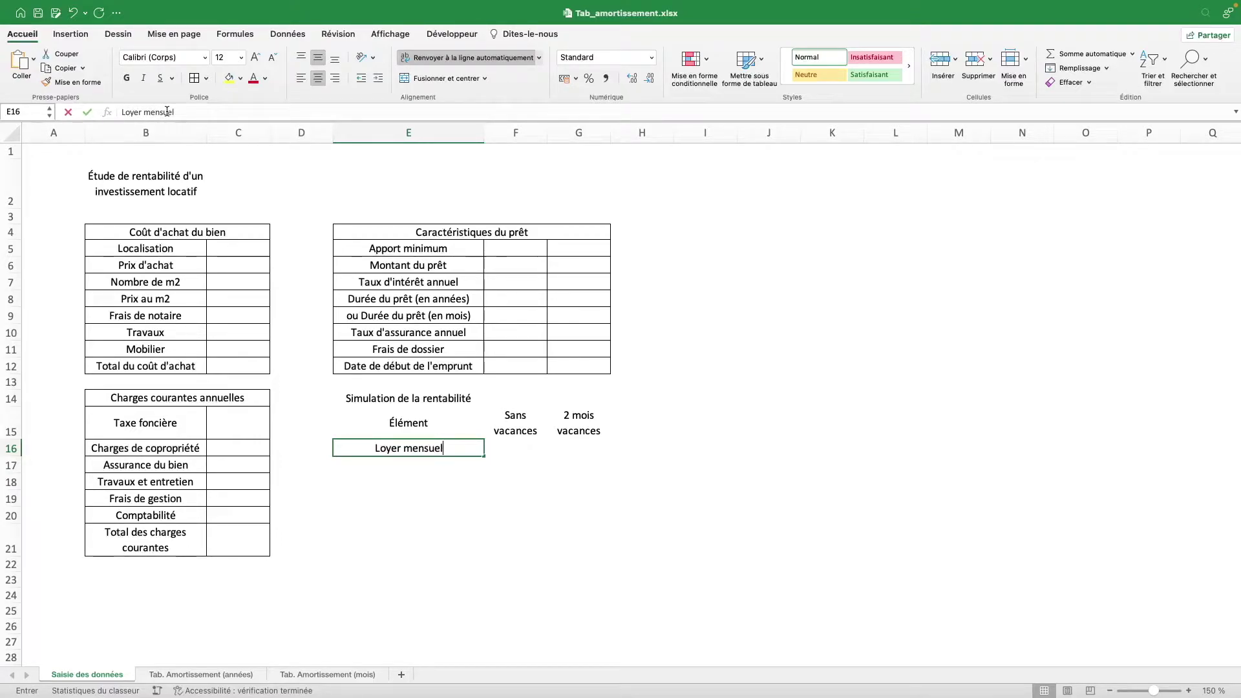
text( charges comprises)
key(Return)
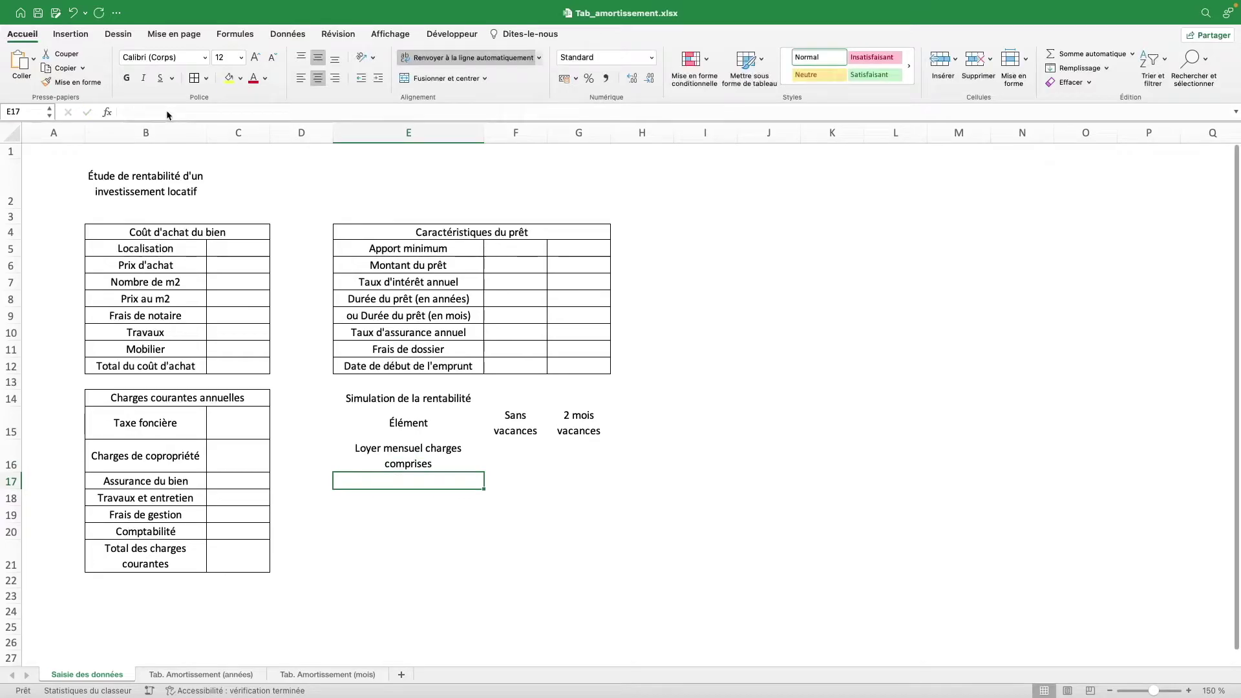
text(Loyer )
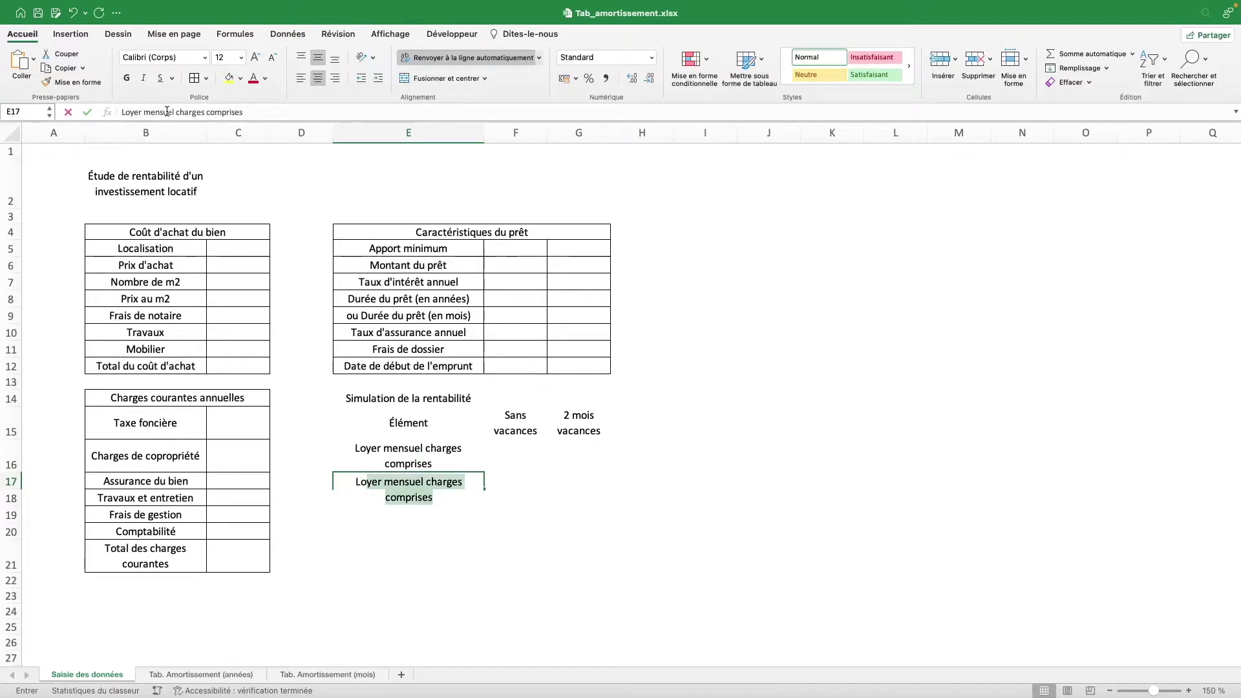
text(annuel charges comprises)
key(Return)
text(L)
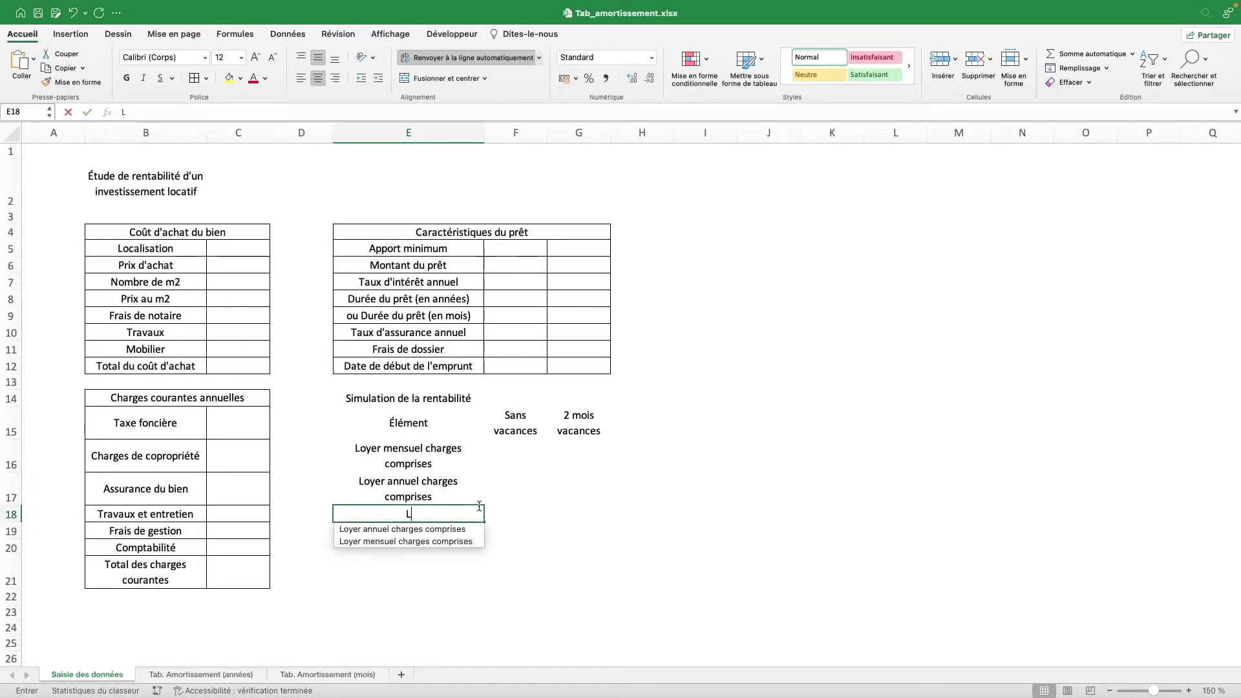
text(oyer ann)
text(uel cga)
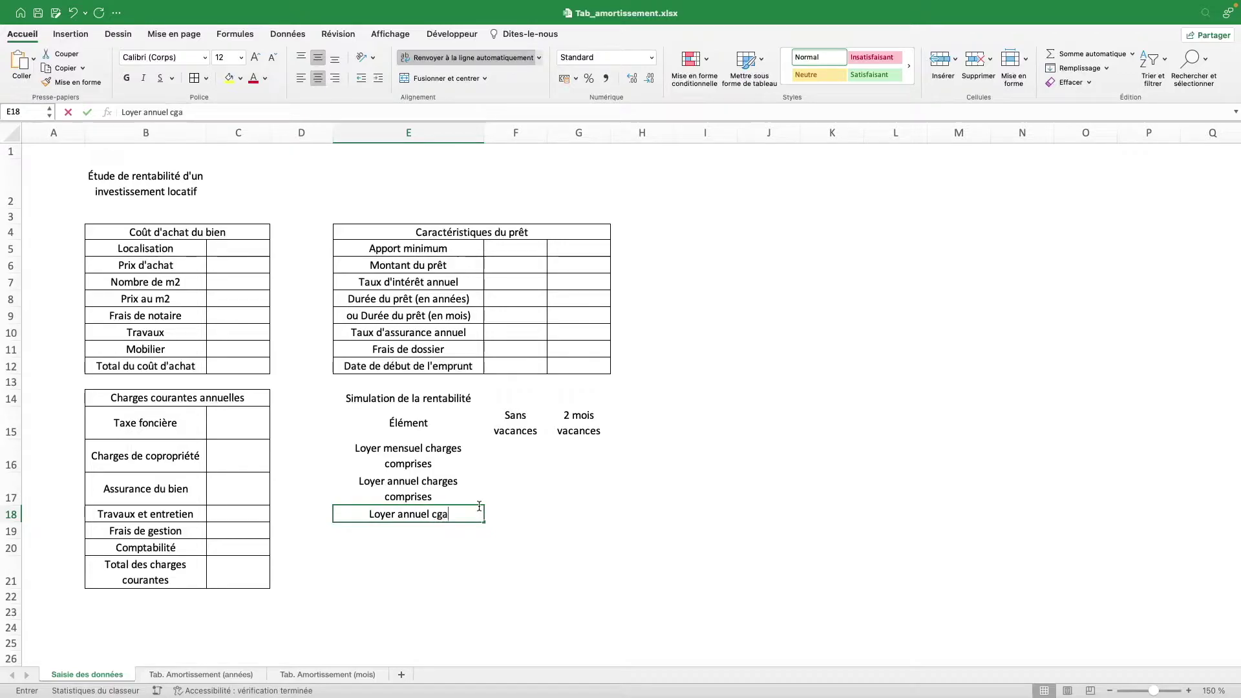
key(BackSpace)
key(BackSpace)
text(harges déduites)
key(Return)
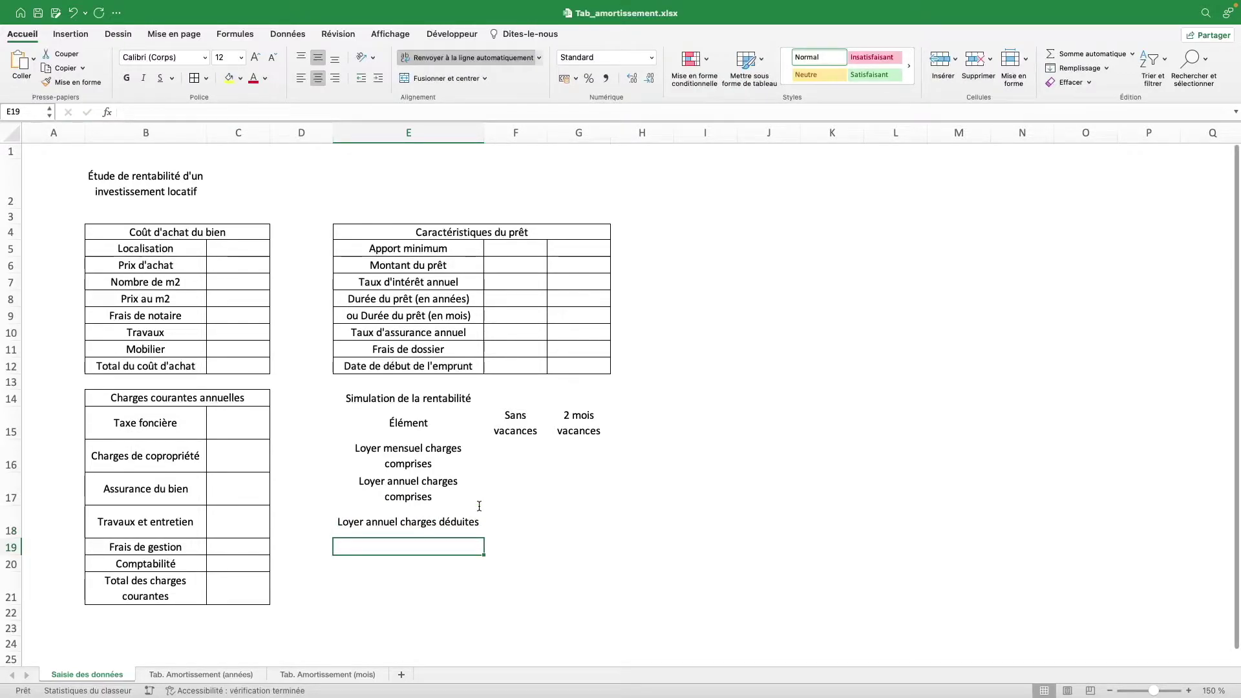
Step: Add row labels Variation de trésorerie, Rentabilité brute and Rentabilité nette
text(Variation de trésorerie)
key(Return)
text(Rentabilité brute)
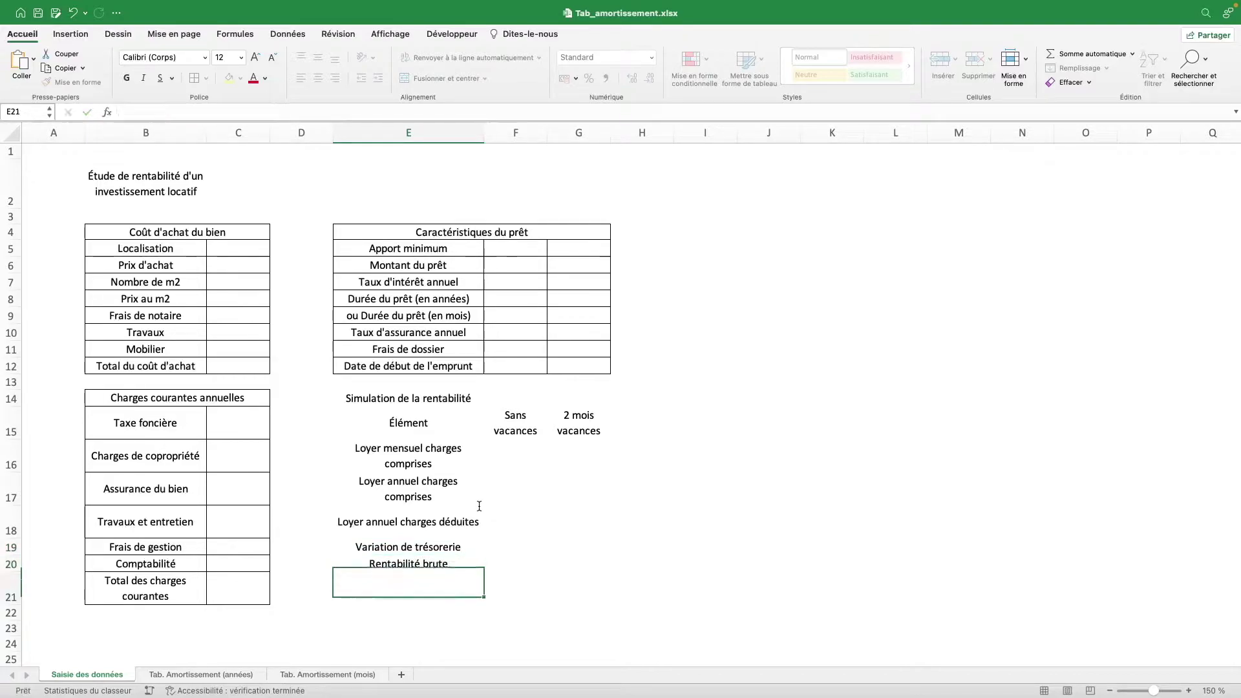
key(Return)
text(Rentabilité nette)
Step: Confirm Rentabilité nette in E21, apply All Borders to E14:G21, and zoom out to 130%
key(Tab)
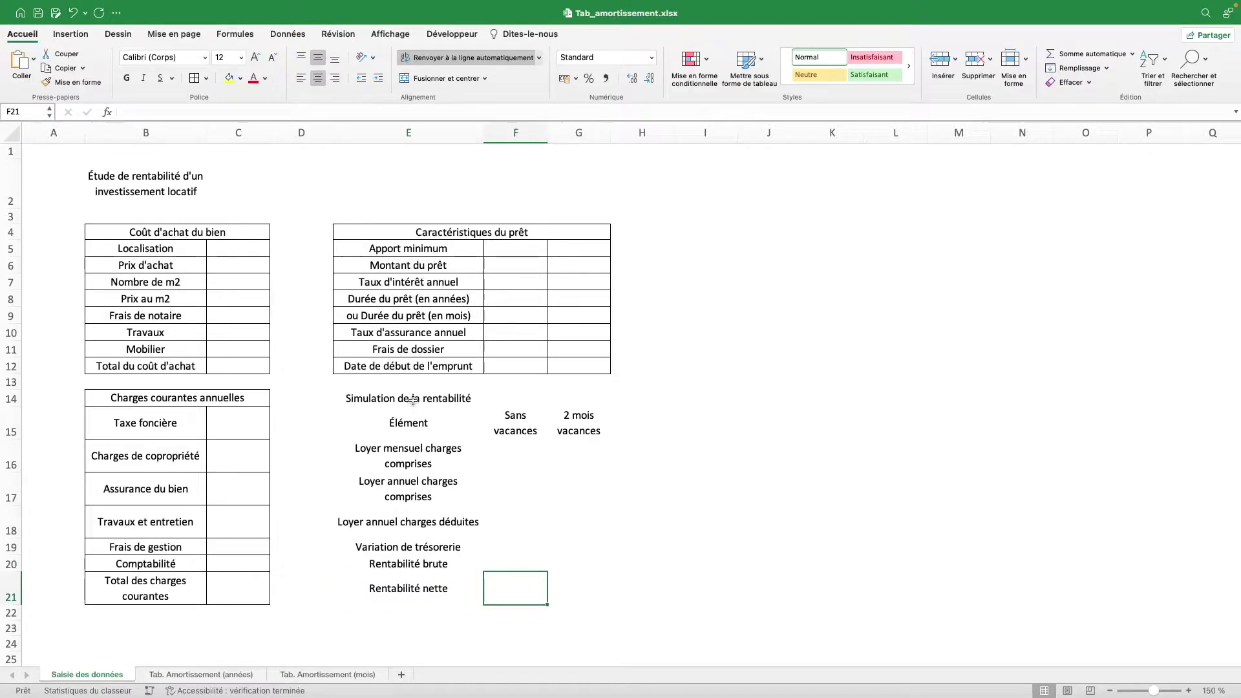
drag(414, 404, 564, 588)
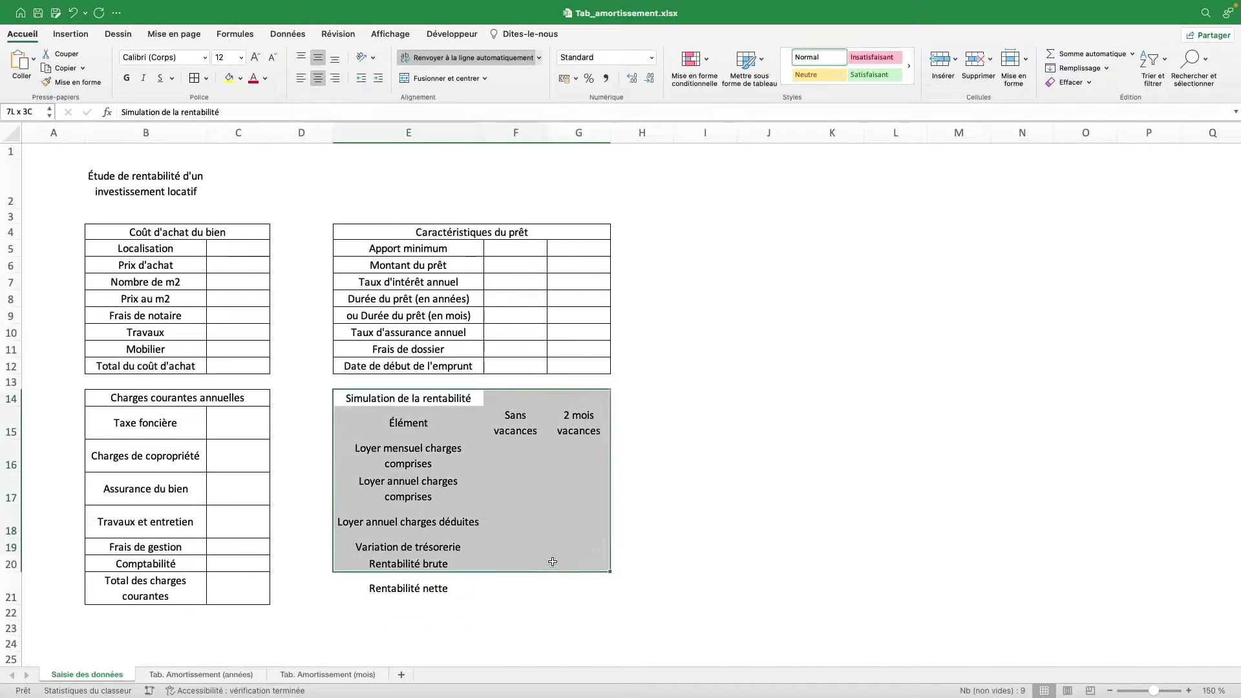
click(194, 78)
click(459, 457)
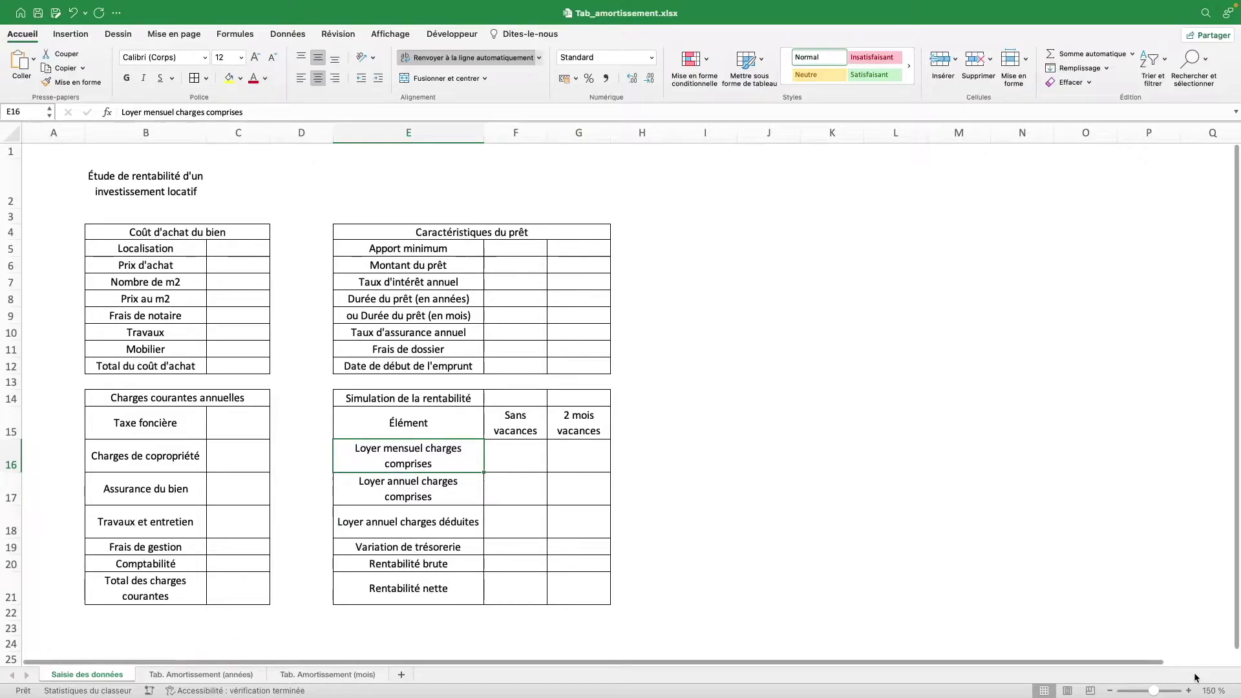
click(1110, 690)
click(1110, 691)
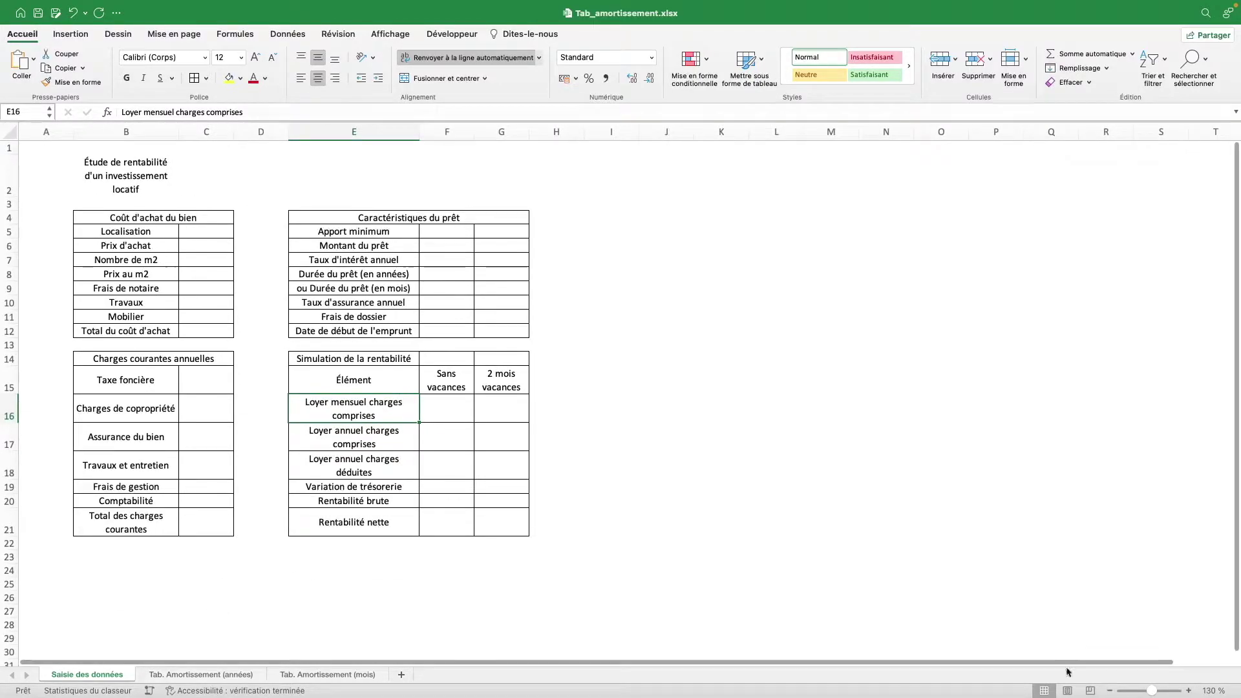
click(407, 318)
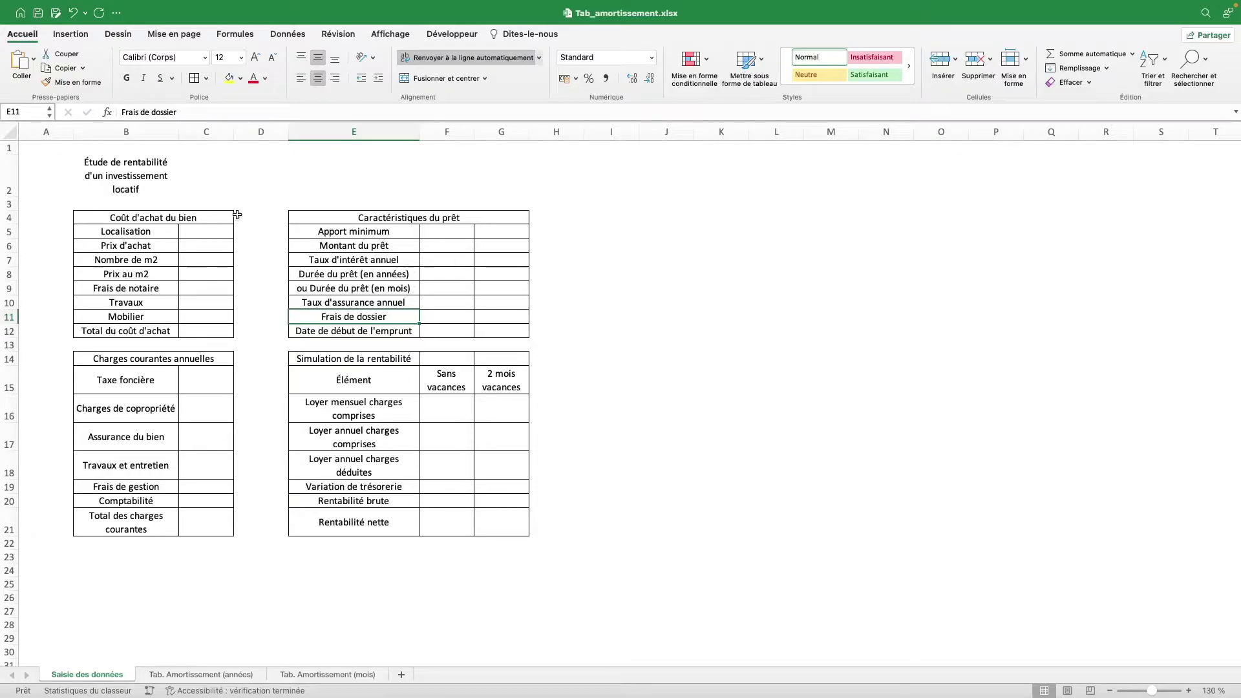
drag(128, 172, 481, 171)
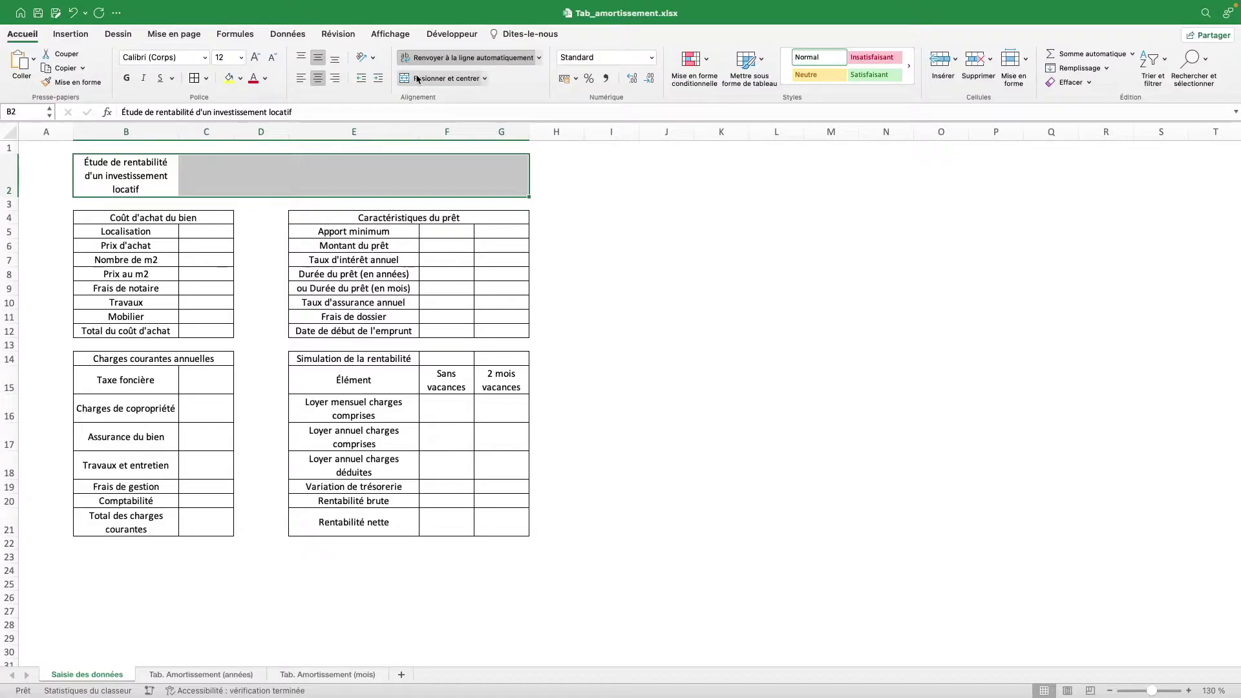
Step: Merge and centre the title across B2:G2 and shrink row 2 to single-line height
click(444, 78)
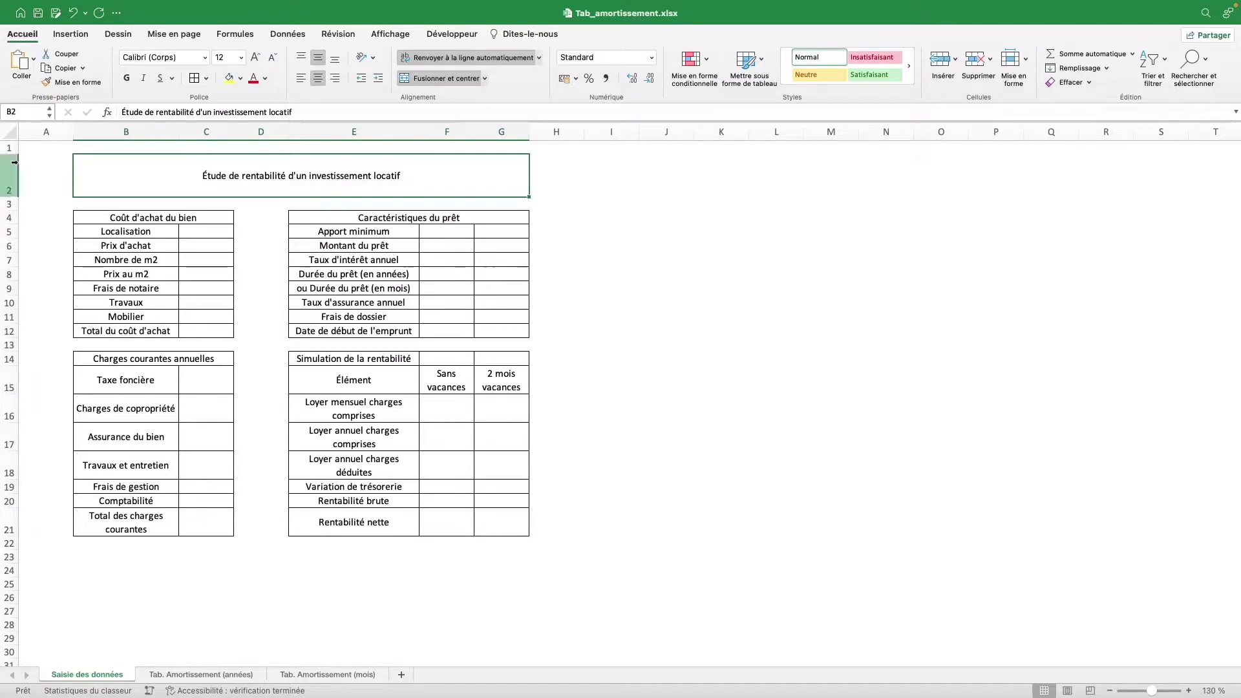
click(9, 132)
drag(11, 196, 10, 167)
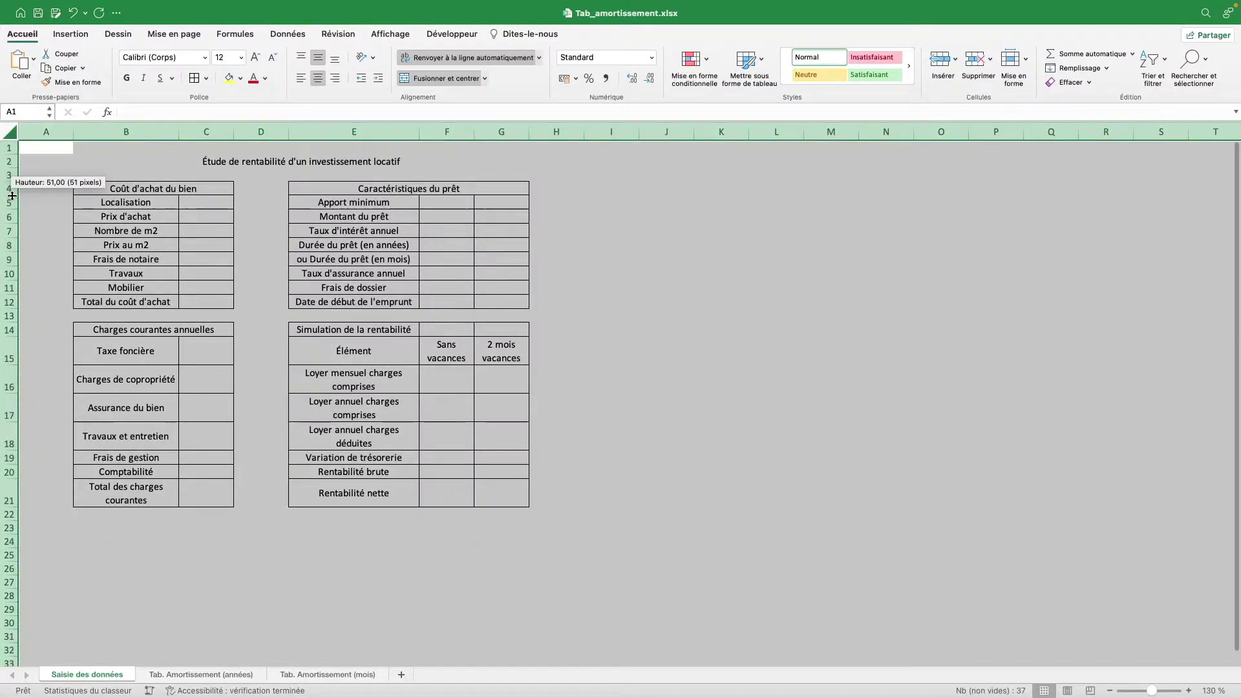
click(206, 216)
Step: Set column A's width to 2
right_click(49, 133)
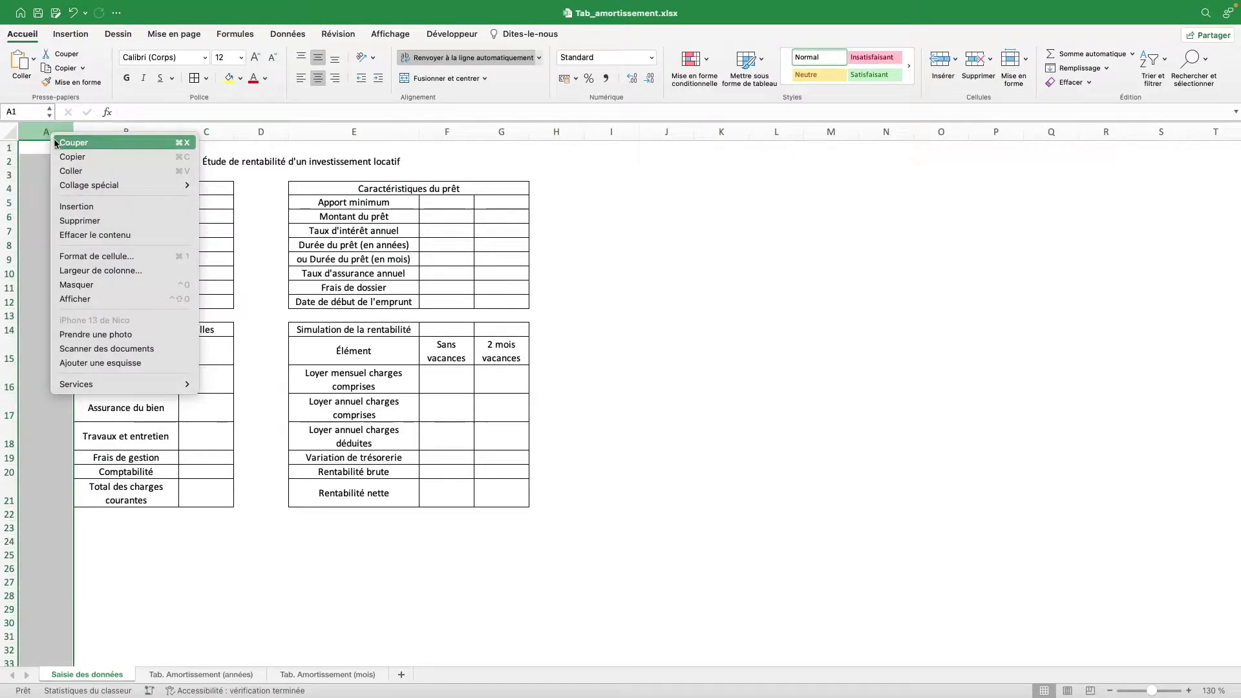
click(97, 265)
text(2)
key(Return)
click(459, 486)
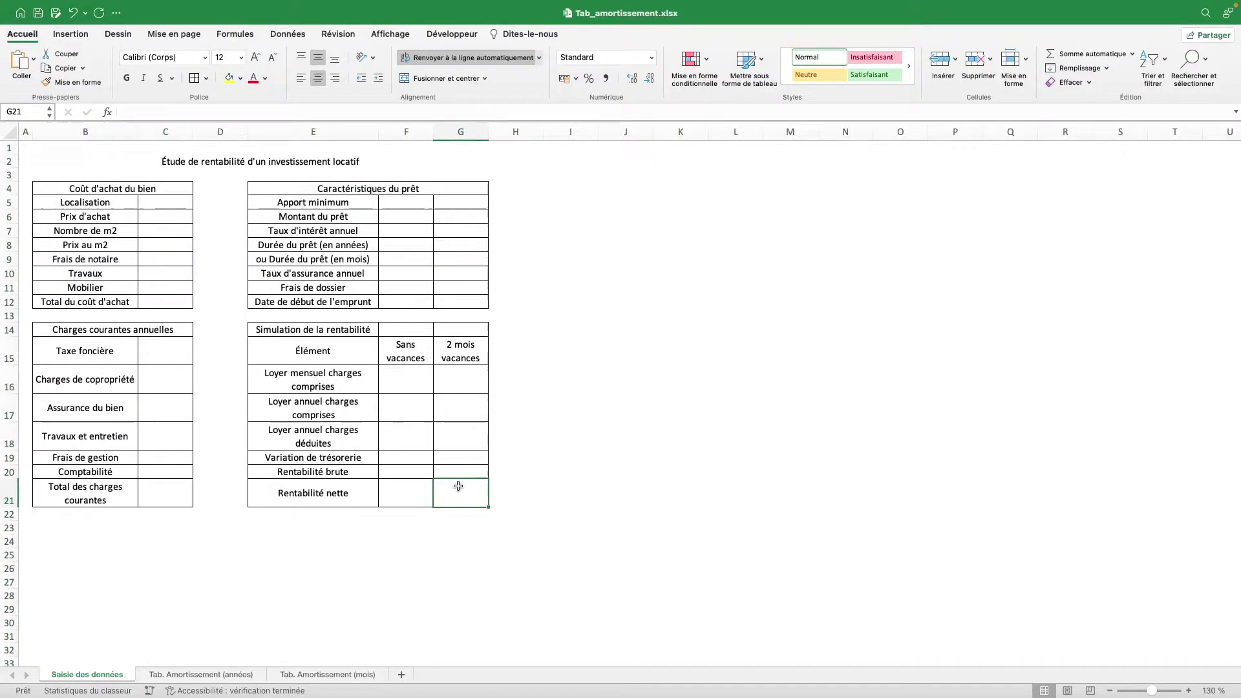
Step: Widen column E to 35 for the long labels and autofit all row heights
click(1189, 690)
click(1189, 691)
click(1189, 690)
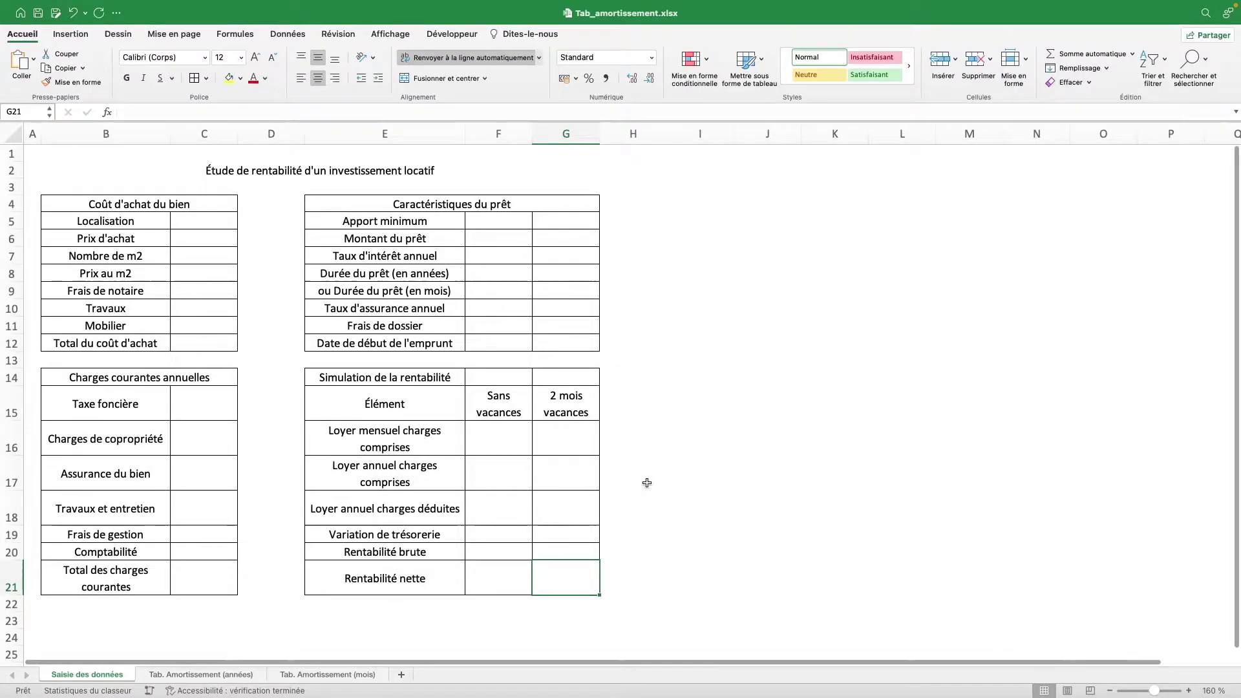
drag(466, 133, 513, 132)
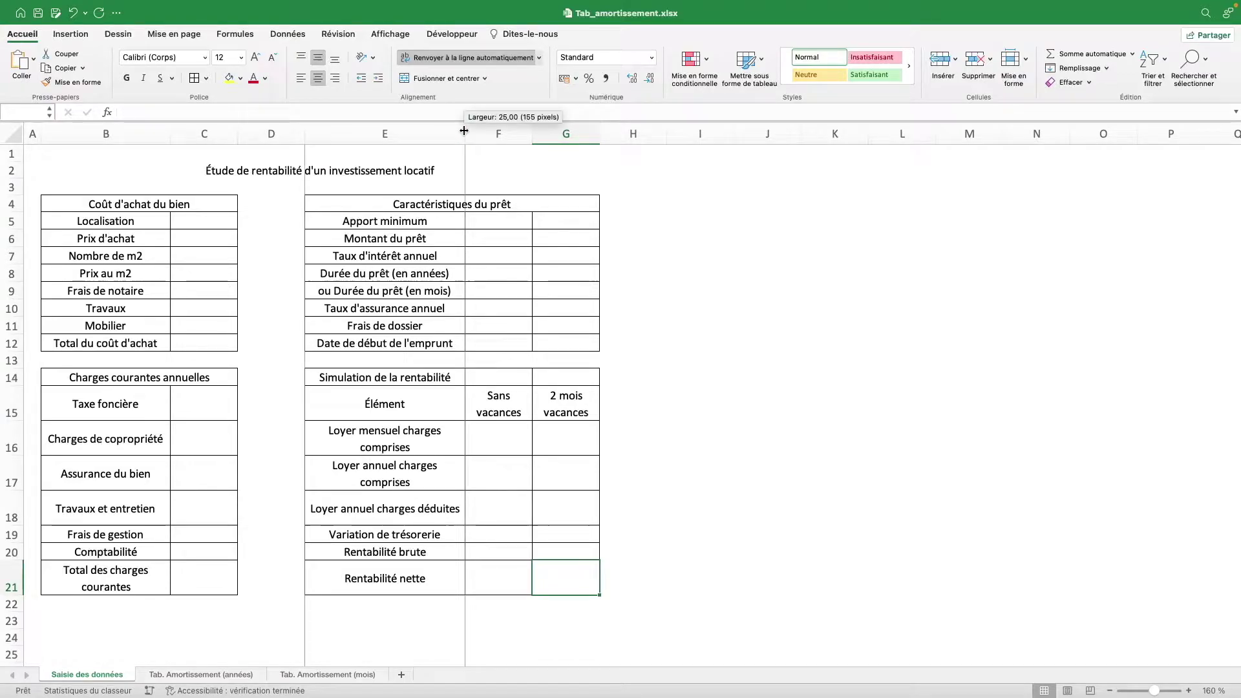
drag(514, 132, 529, 132)
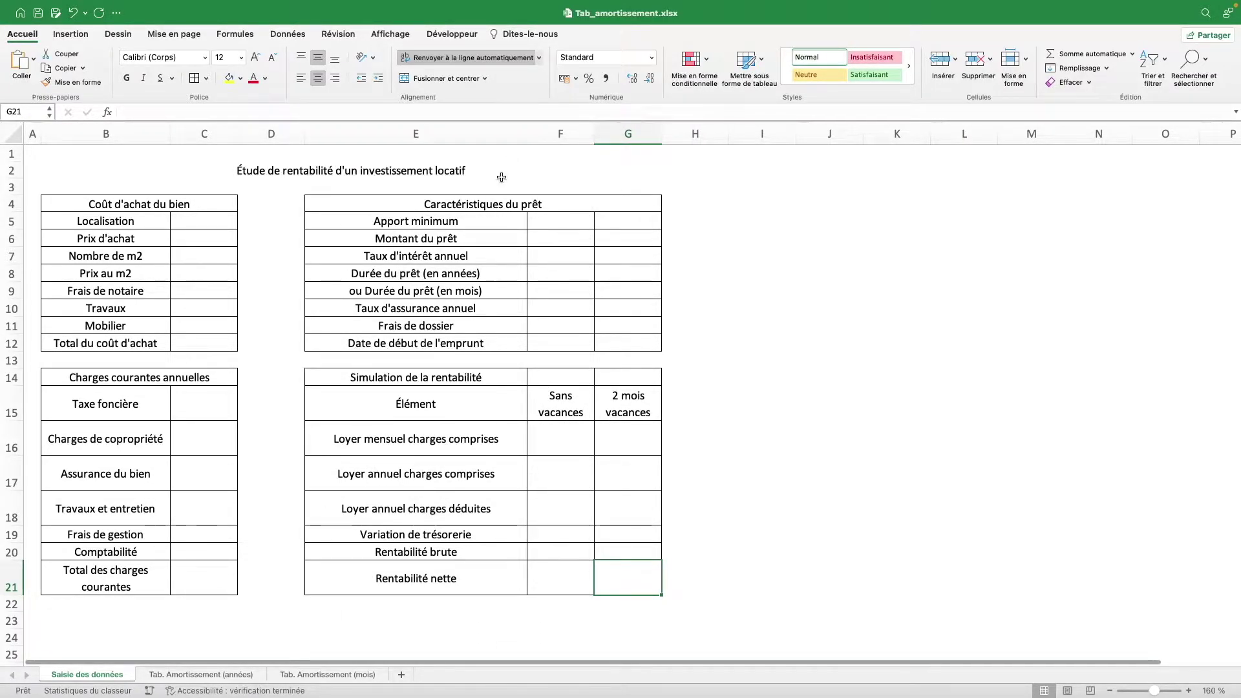
click(11, 135)
double_click(13, 212)
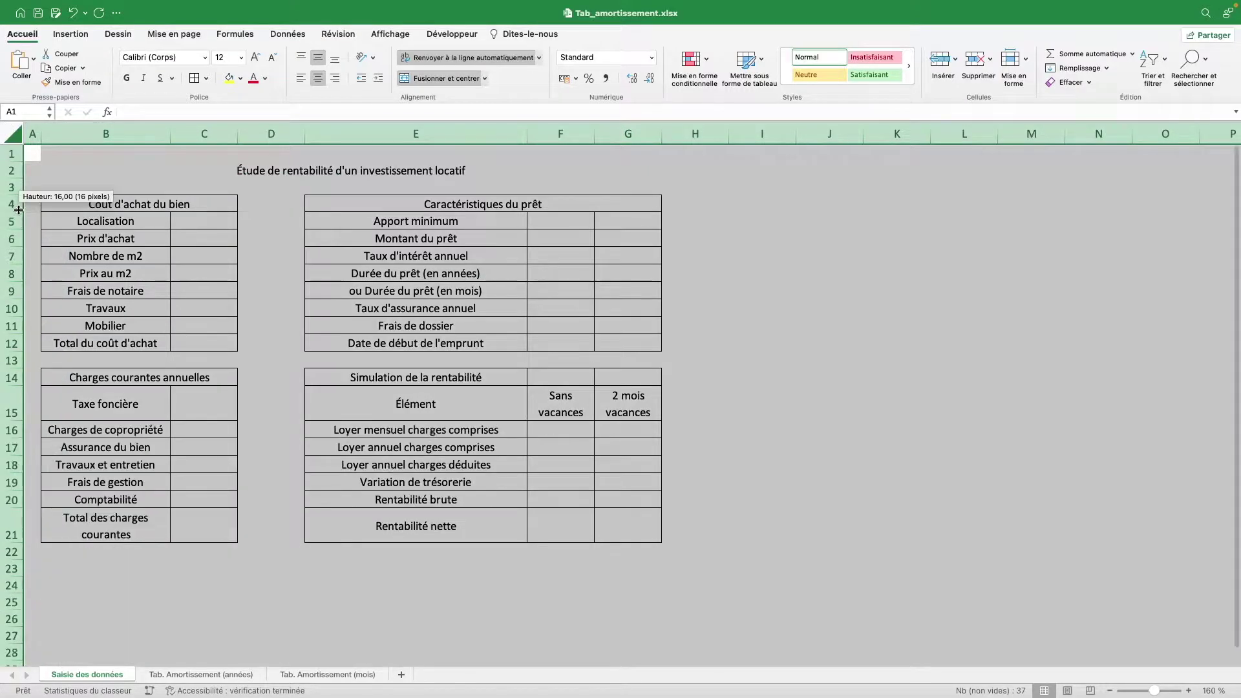
Step: Set the width of spacer columns D and H to 5
click(289, 133)
right_click(291, 133)
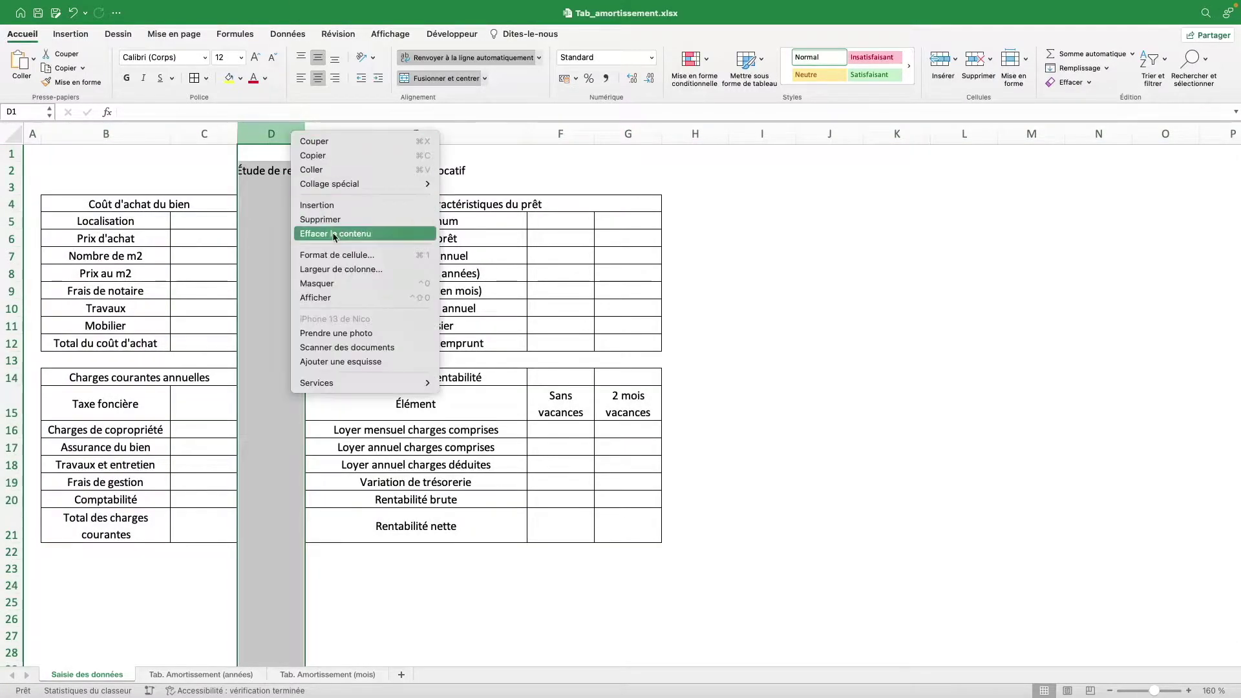
click(343, 269)
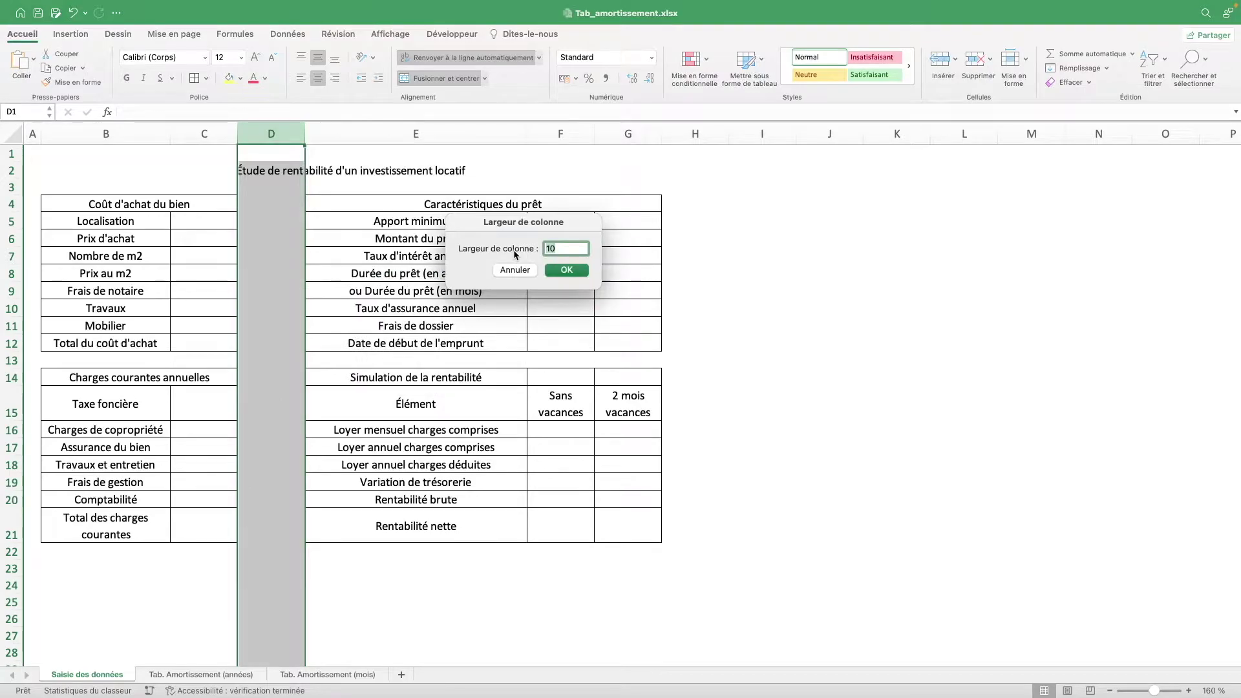
text(5)
key(Return)
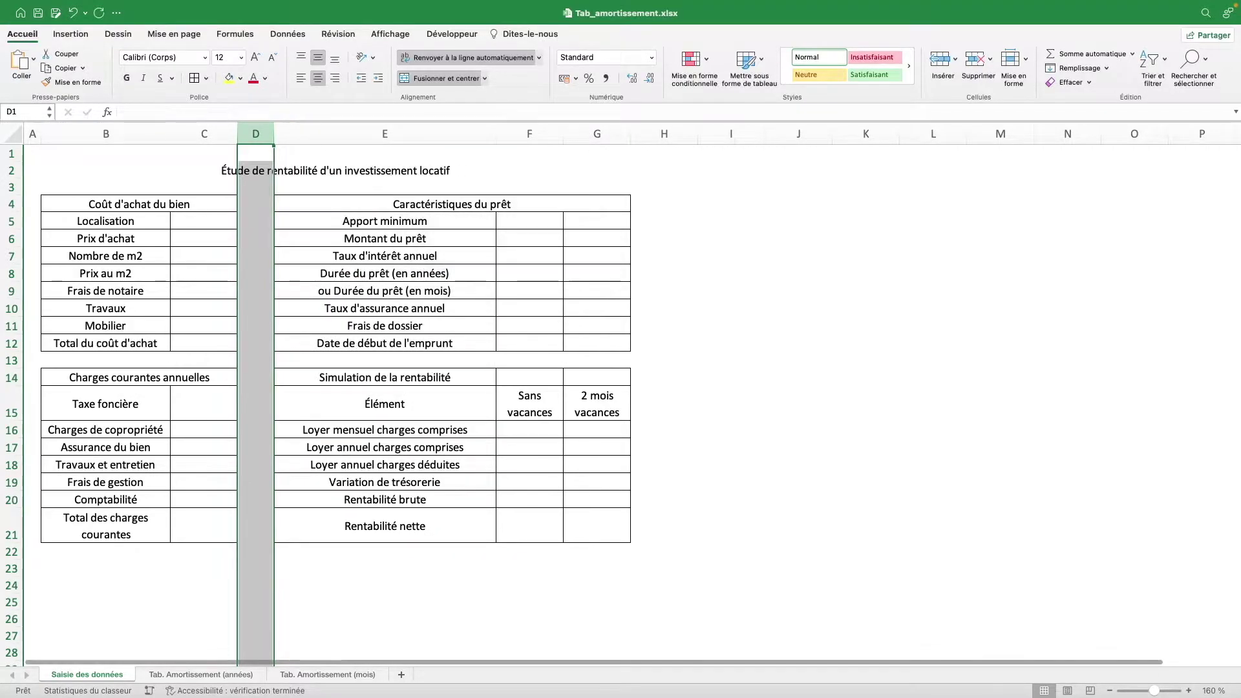
right_click(631, 135)
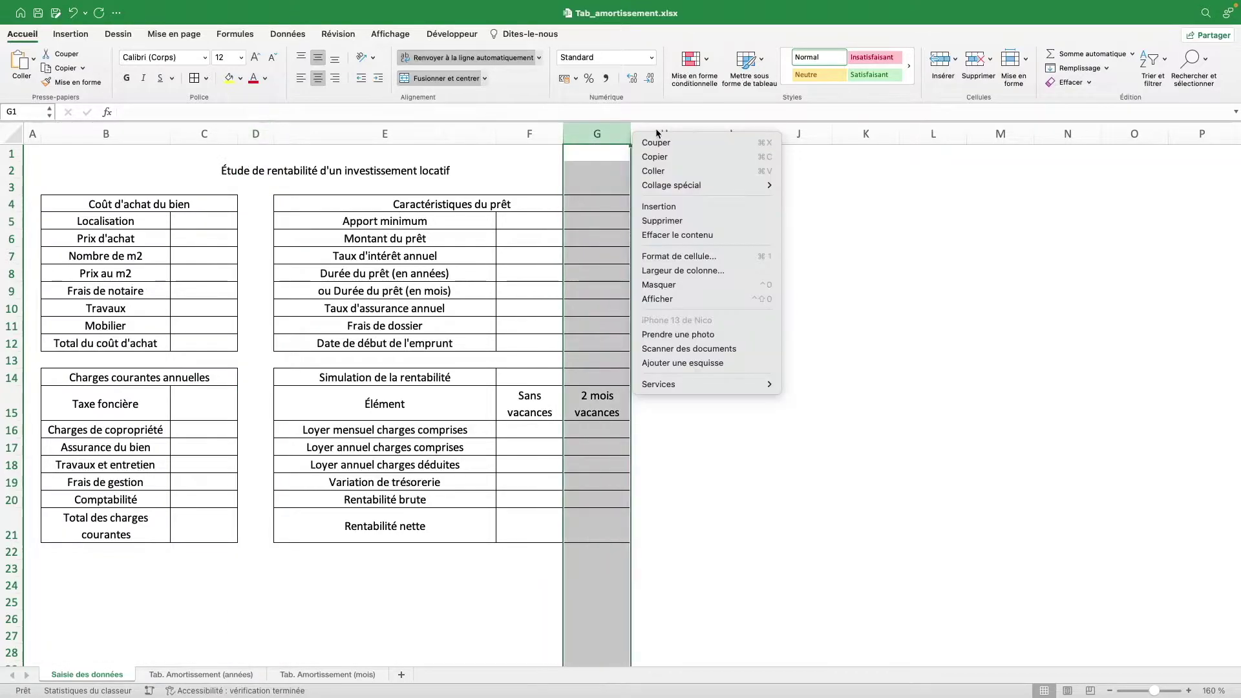
right_click(656, 134)
click(714, 264)
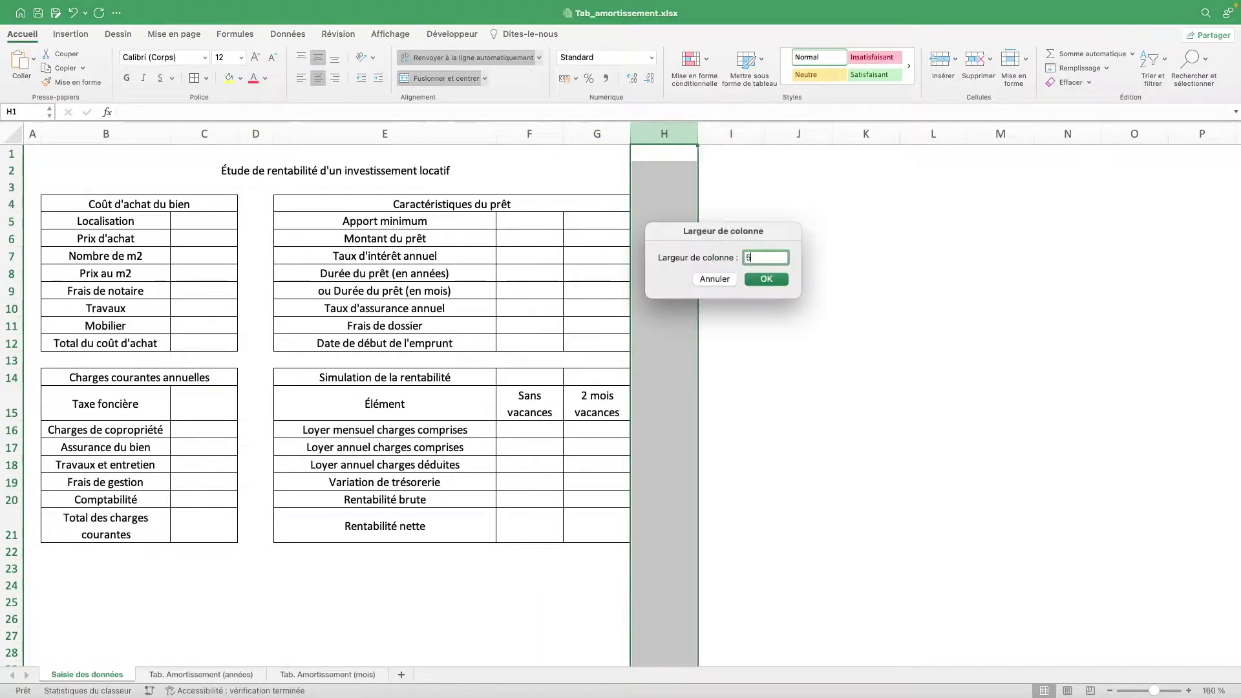
text(5)
key(Return)
click(249, 170)
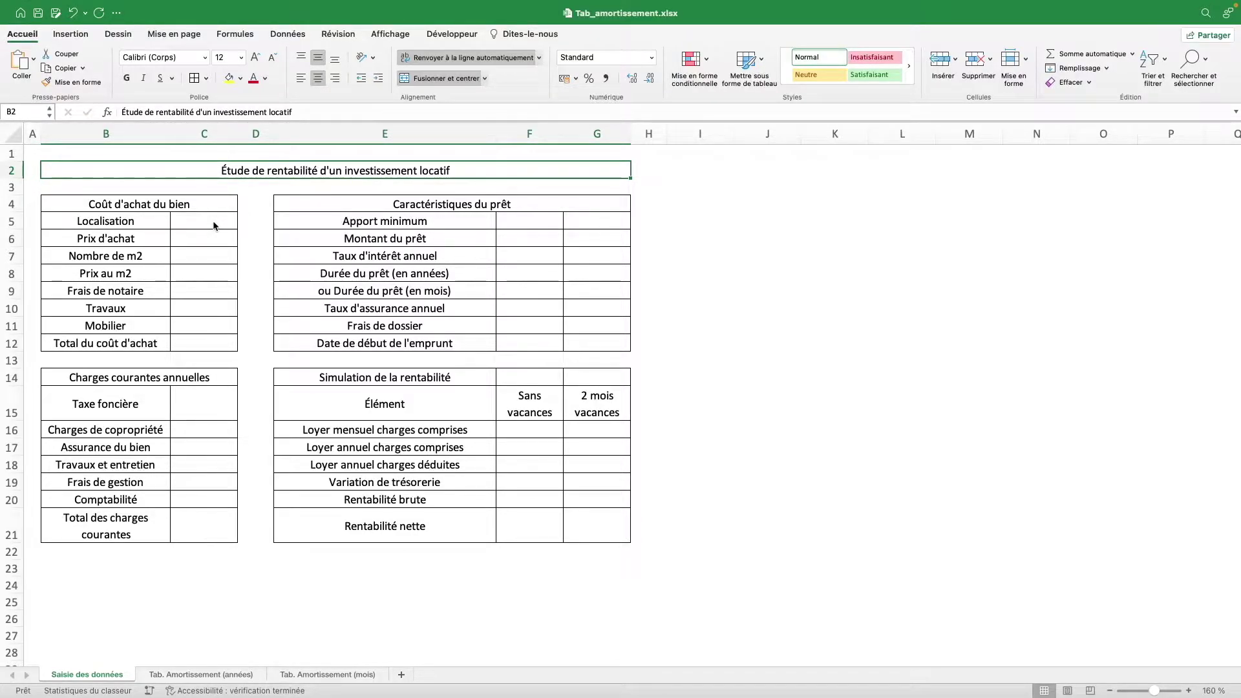
Step: Fill input cells C5:C7, C9:C11, C15:C20, F5:F12 and F16 with light blue
drag(214, 224, 217, 254)
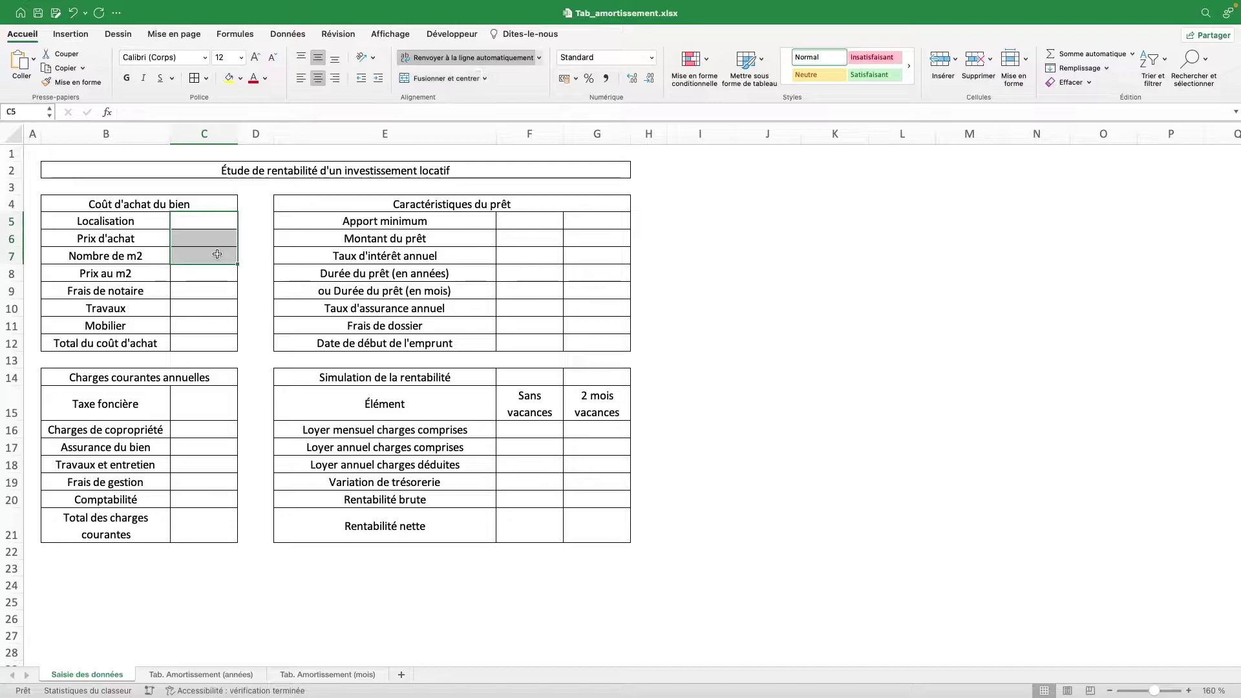
super+drag(212, 288, 213, 327)
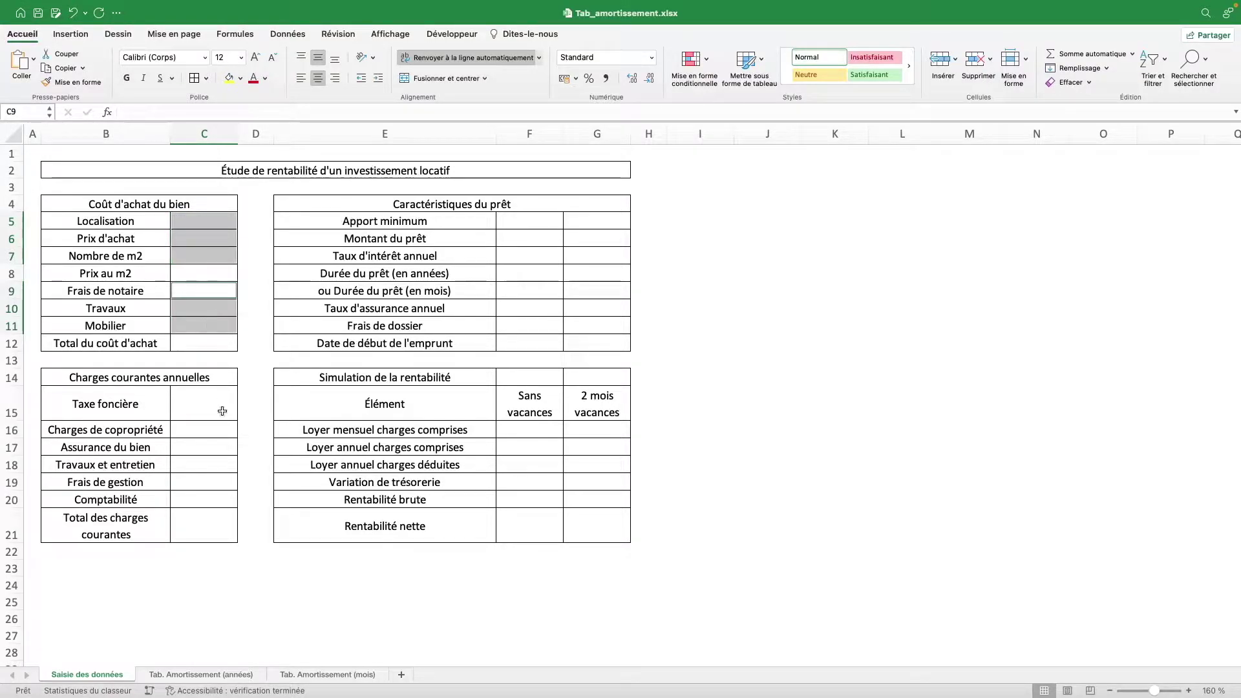
super+drag(219, 407, 219, 504)
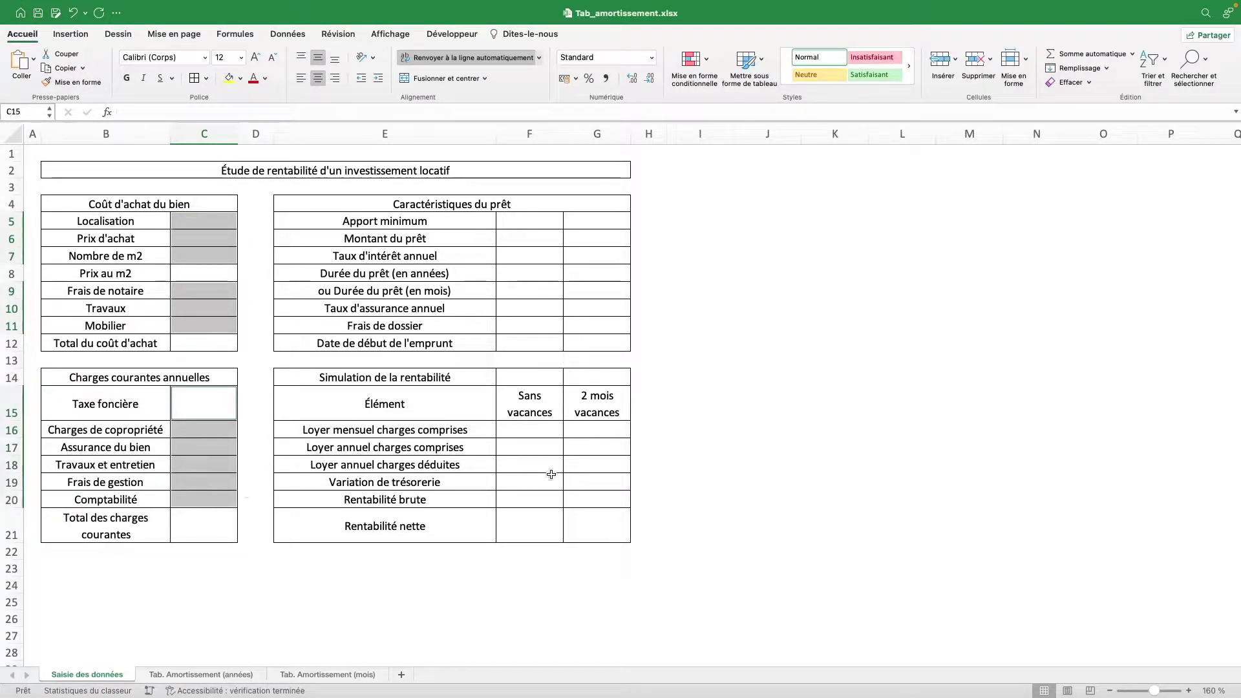
super+click(534, 431)
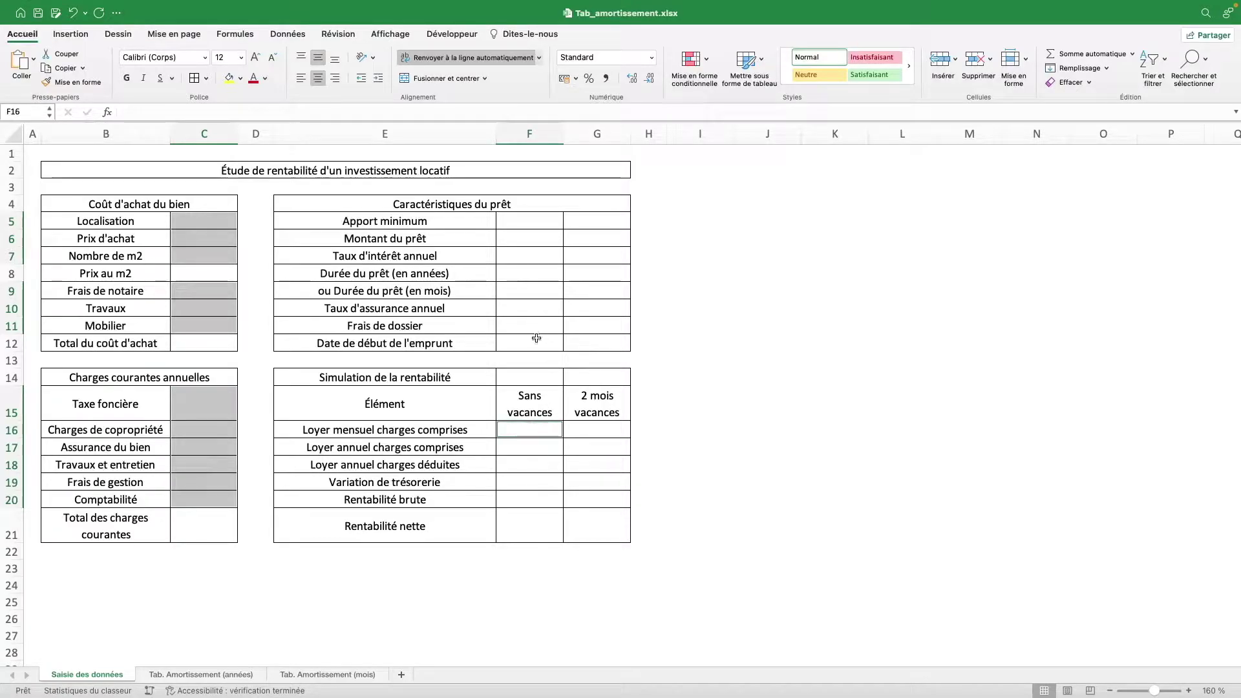
super+drag(537, 337, 528, 218)
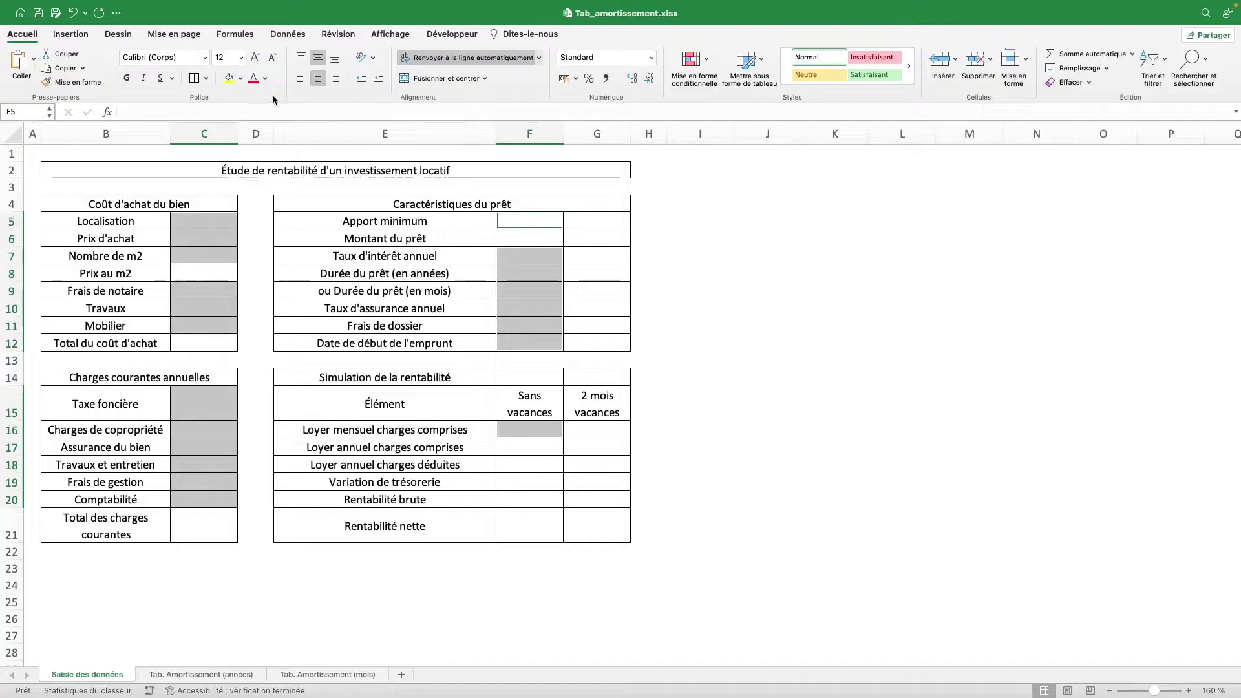
click(240, 78)
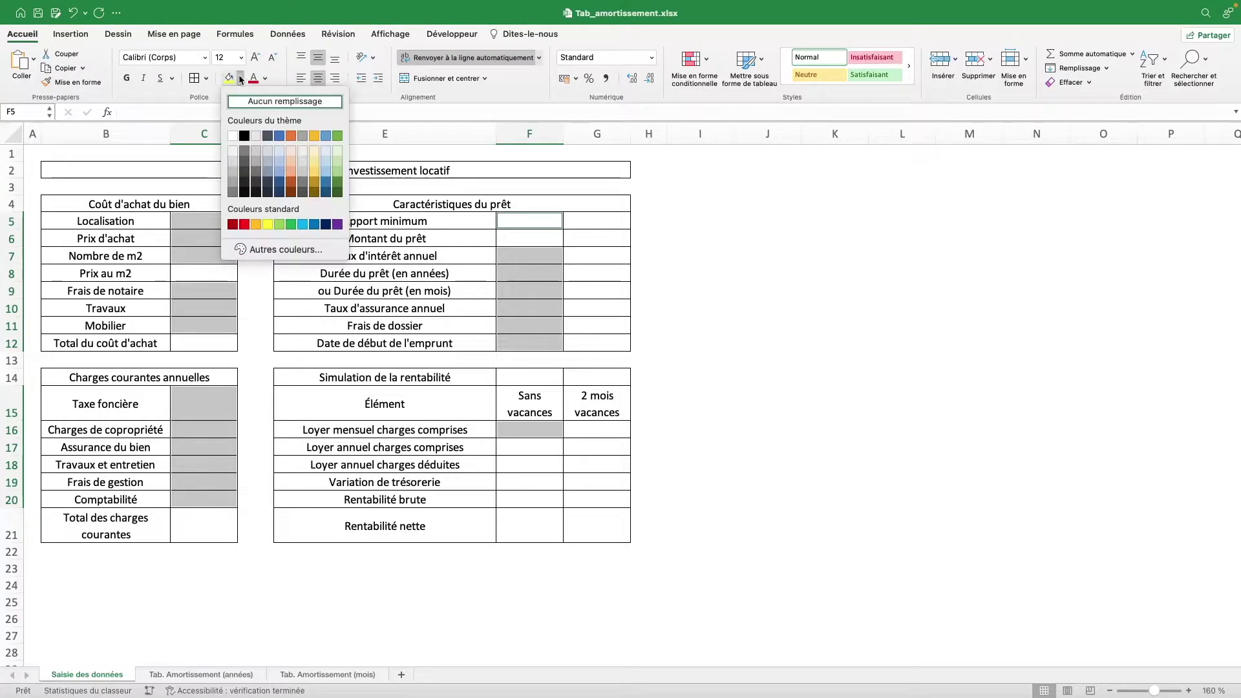
click(326, 154)
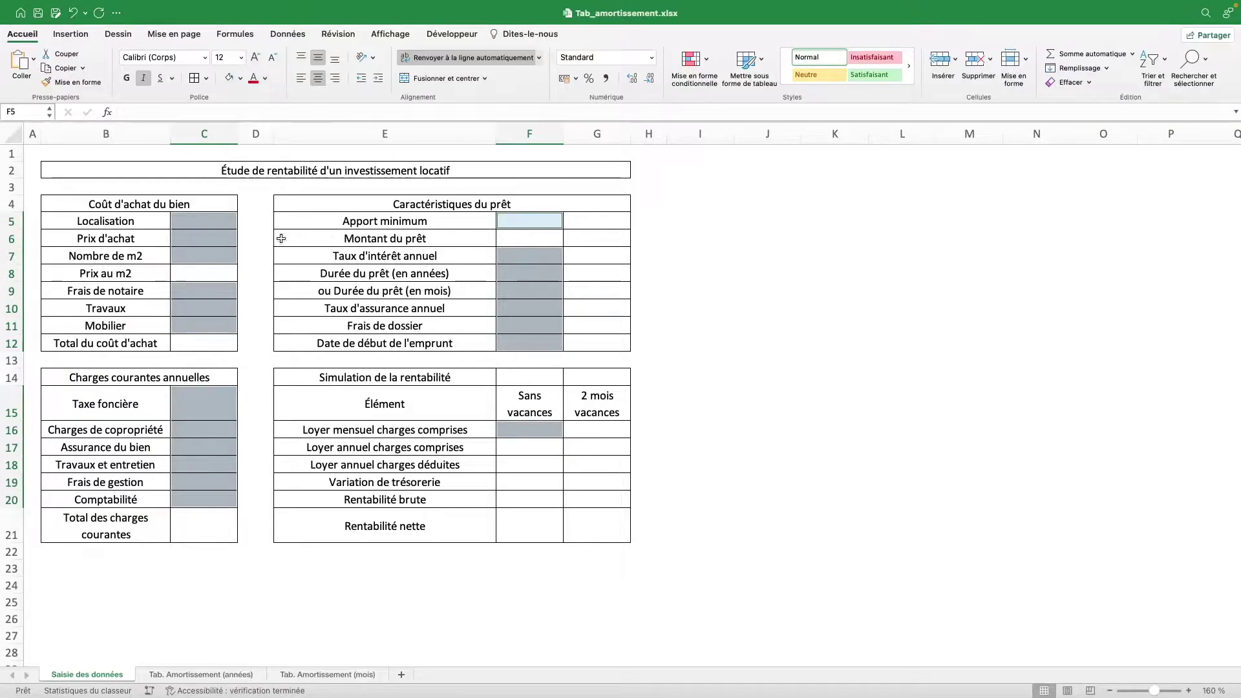
drag(138, 223, 136, 333)
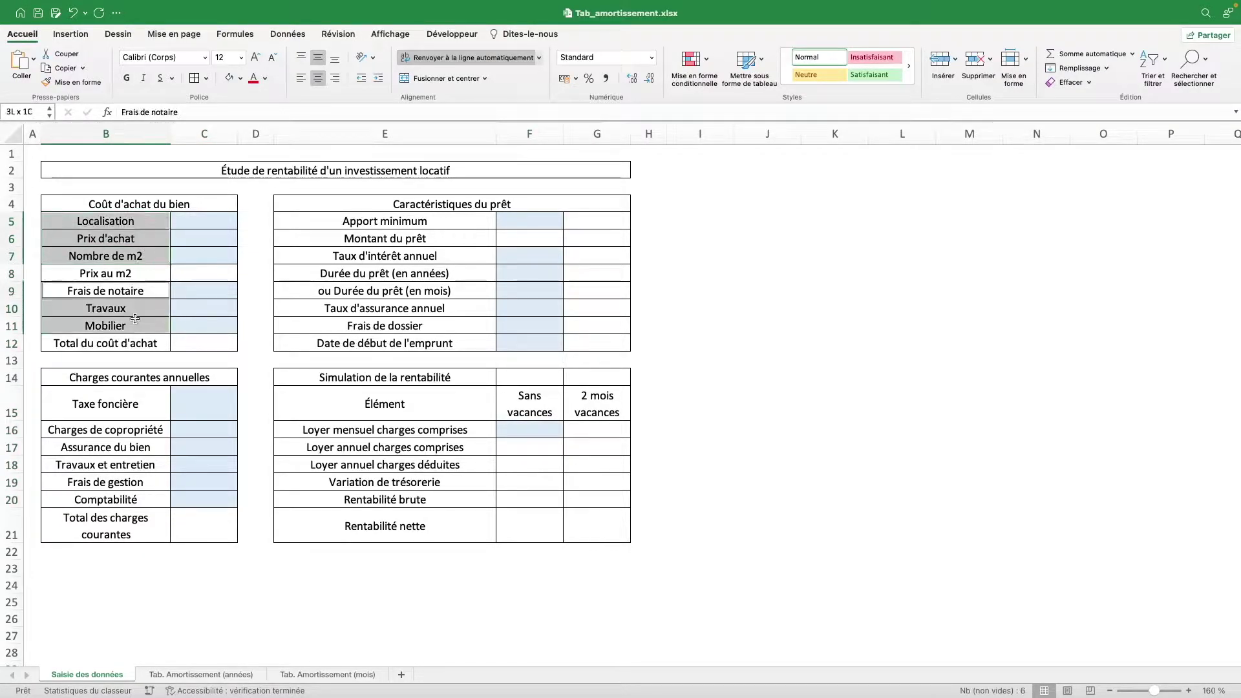
Step: Italicise the input labels: annual charges, monthly rent, loan characteristics and Apport minimum
drag(161, 404, 161, 499)
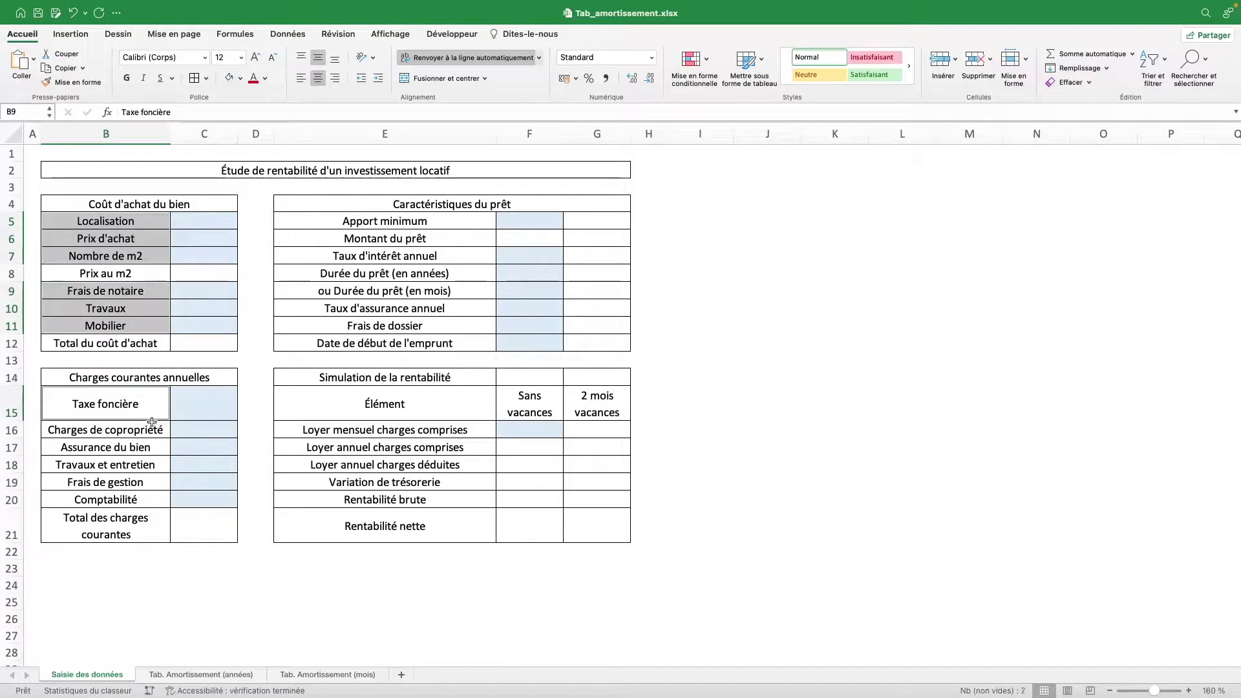
super+click(449, 432)
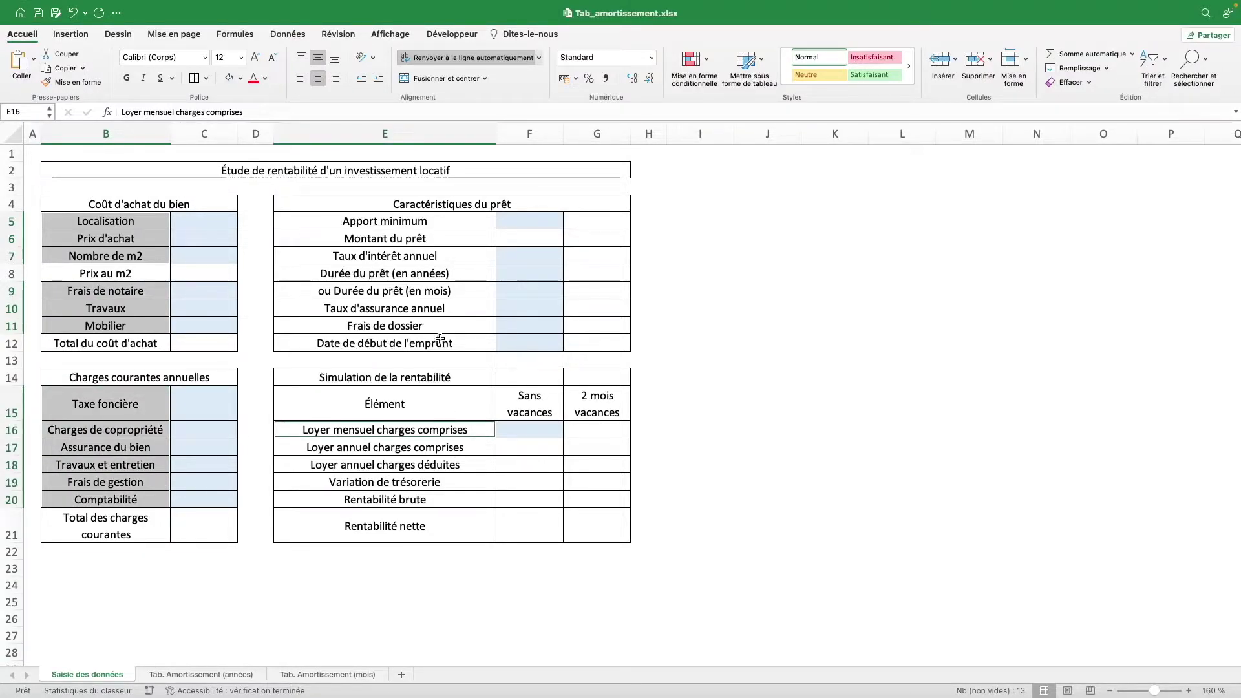
drag(440, 341, 445, 257)
super+click(454, 224)
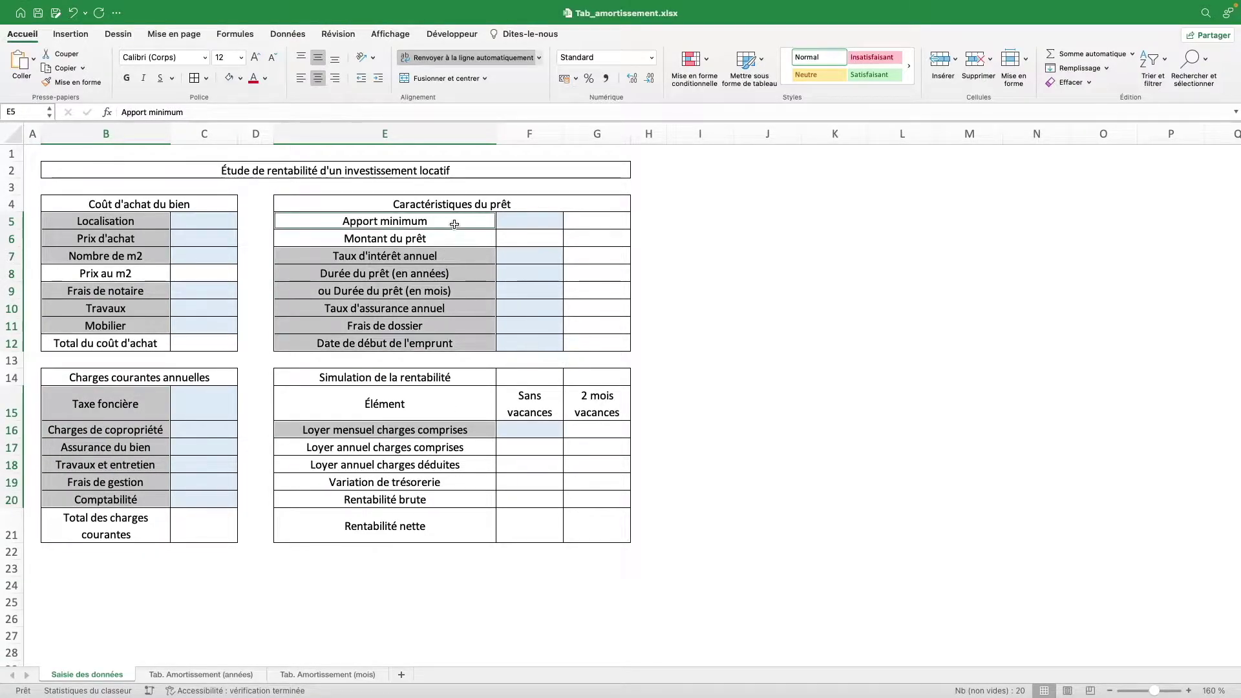
key(super+i)
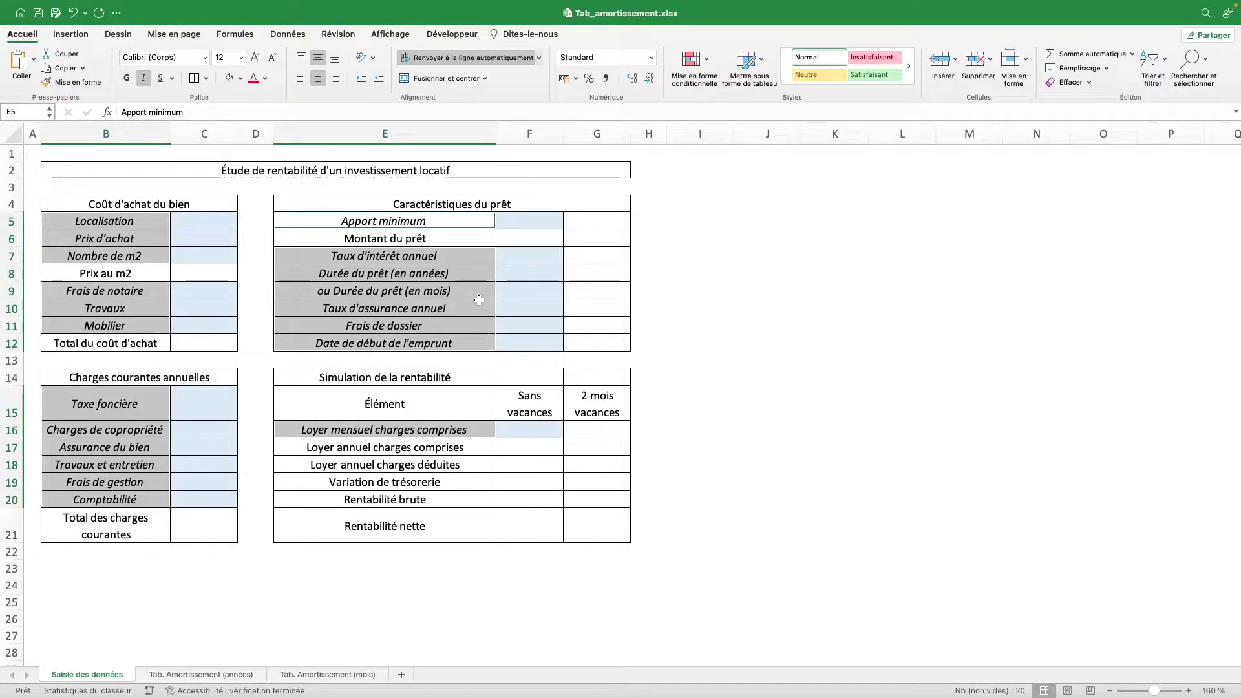
Step: Bold the Montant du prêt, profitability result, both total and Prix au m2 rows
drag(467, 239, 527, 237)
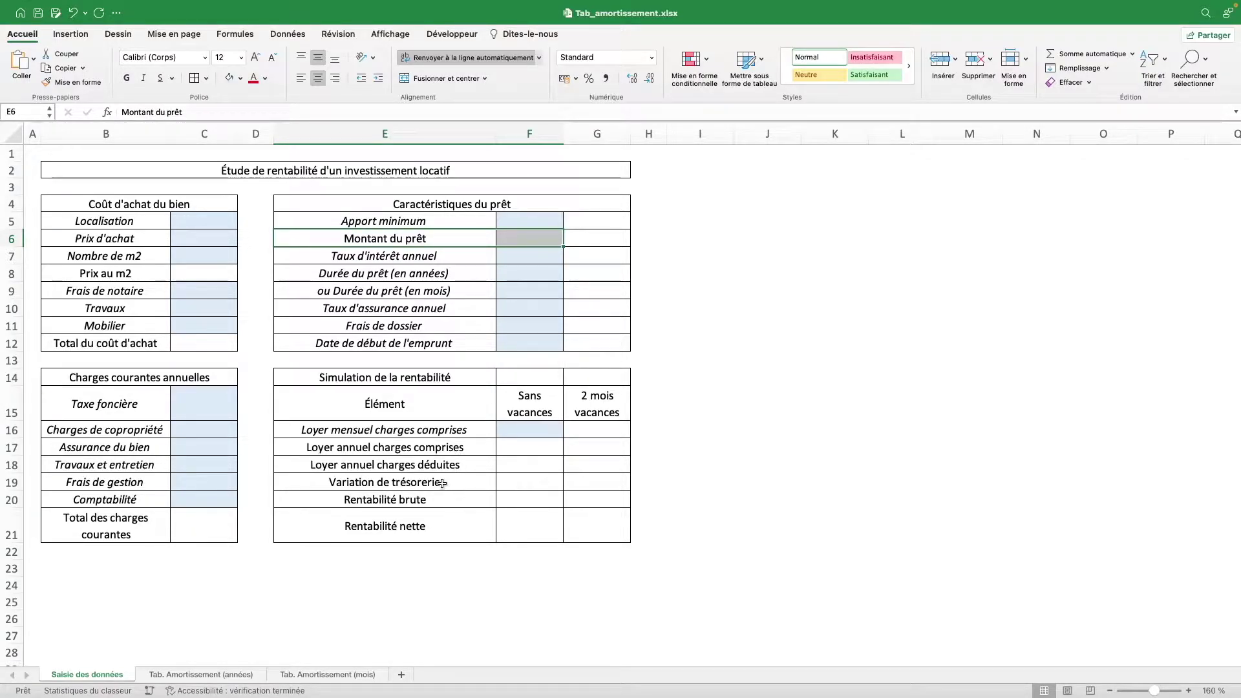
drag(443, 483, 524, 523)
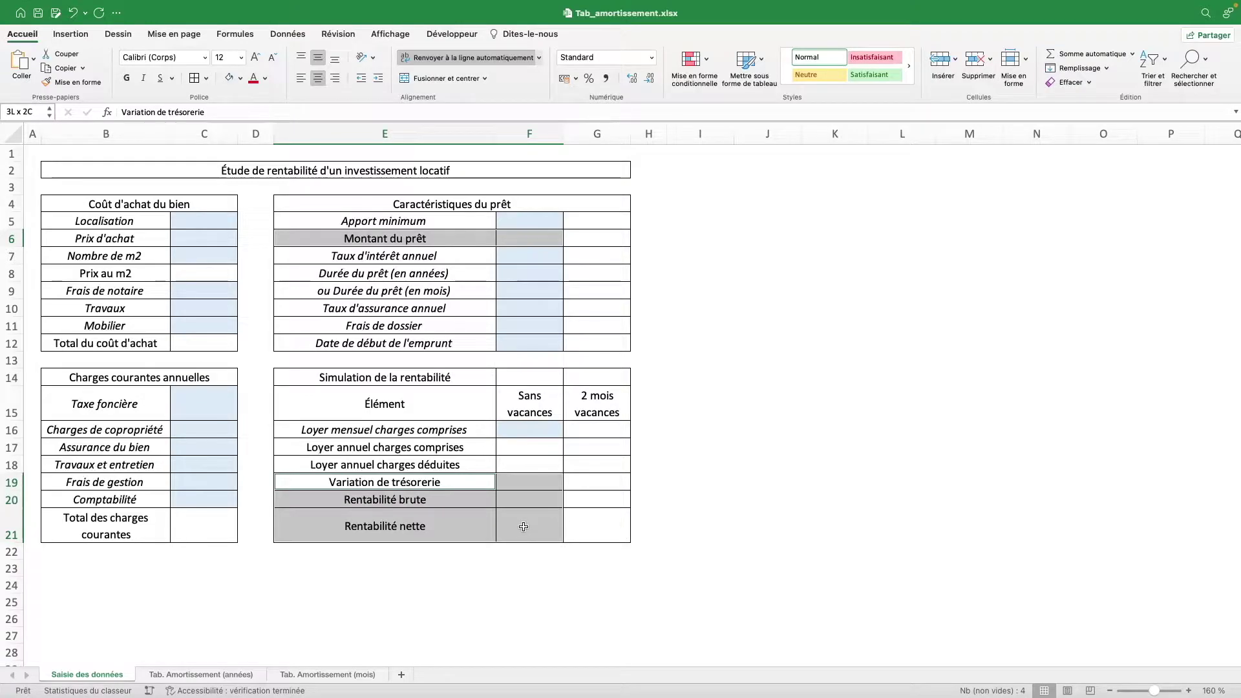
drag(550, 528, 607, 528)
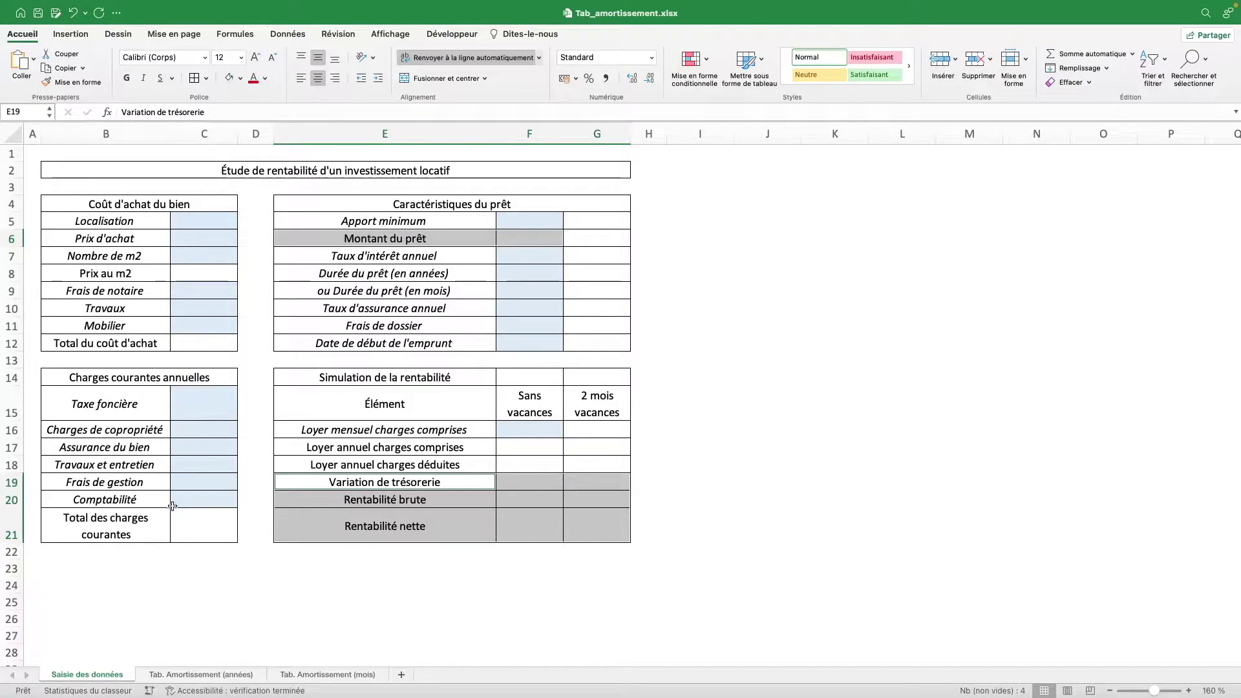
drag(144, 518, 215, 520)
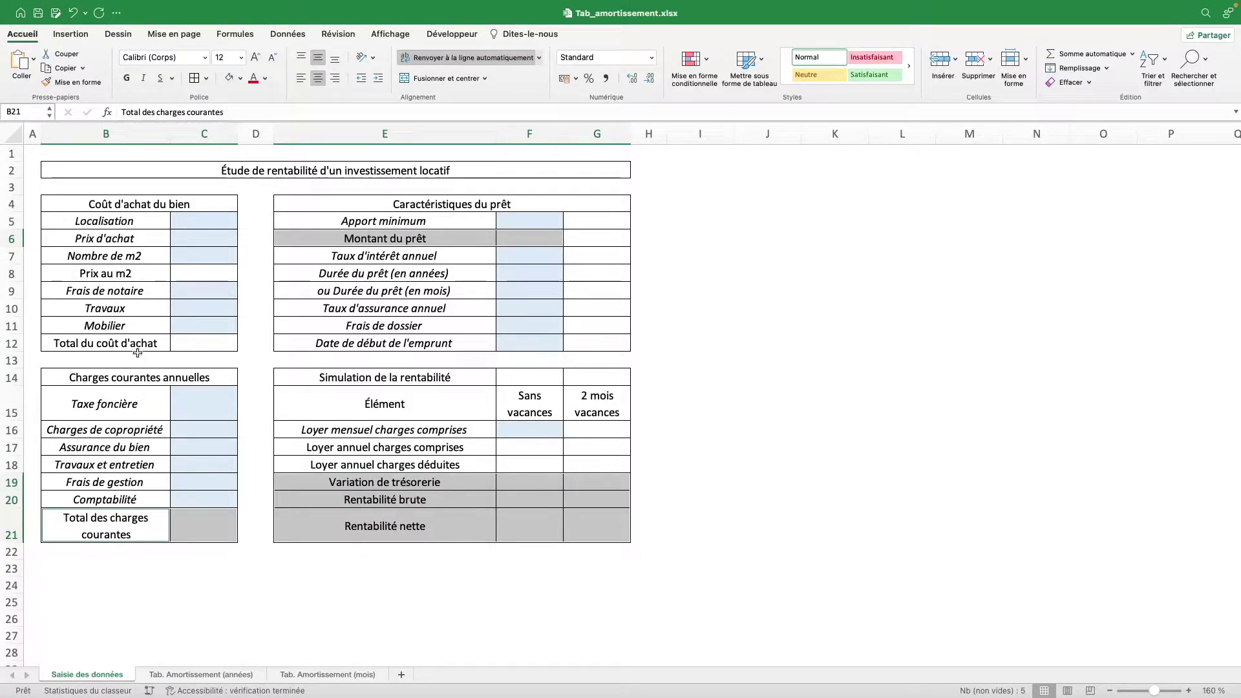
drag(138, 345, 213, 347)
drag(161, 272, 223, 272)
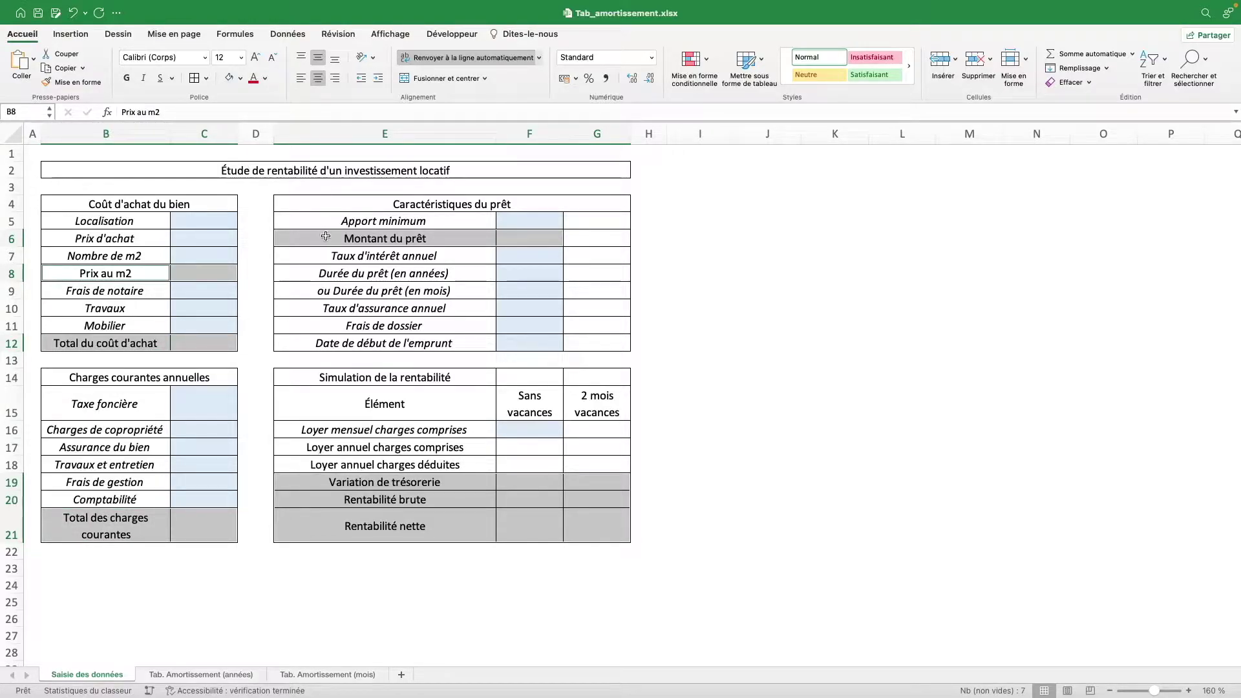
key(super+b)
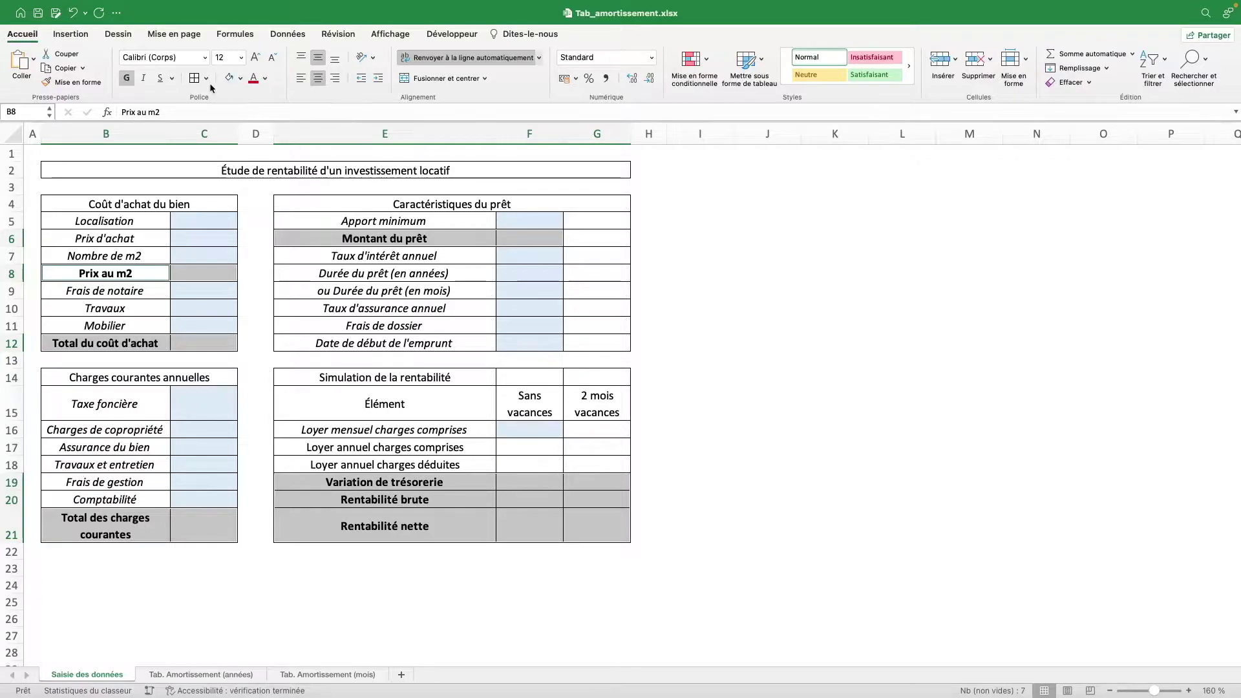
Step: Fill the bold result rows with yellow
click(239, 79)
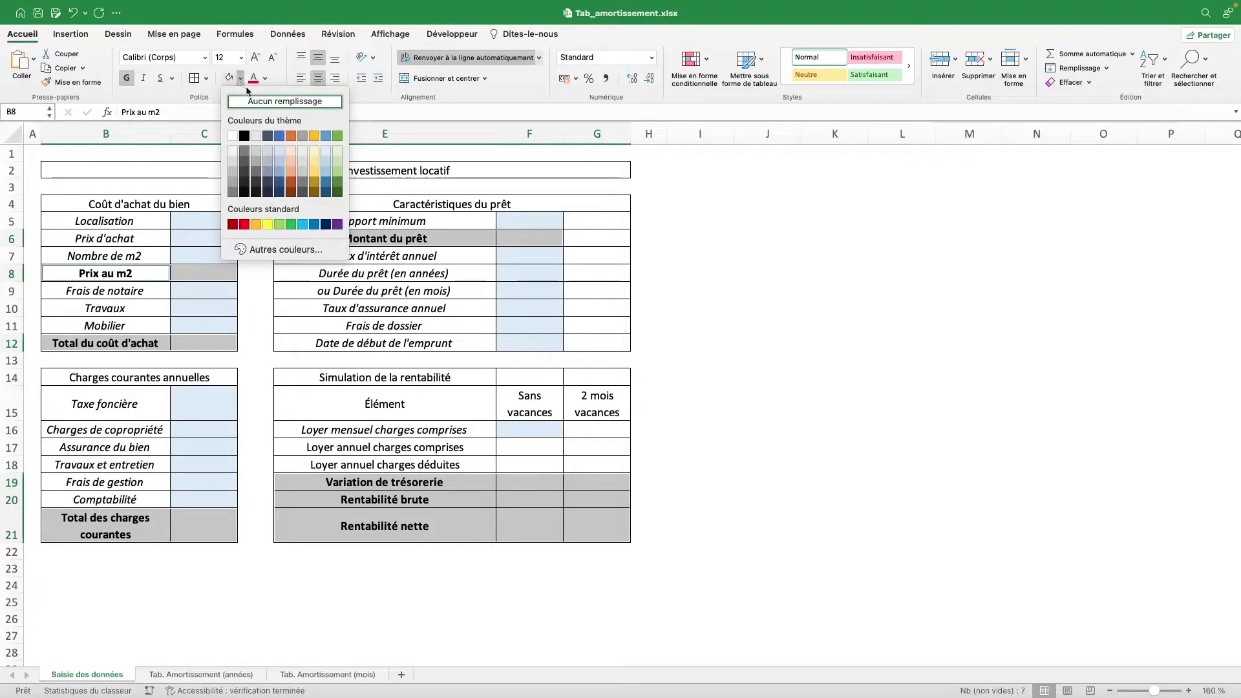
click(269, 226)
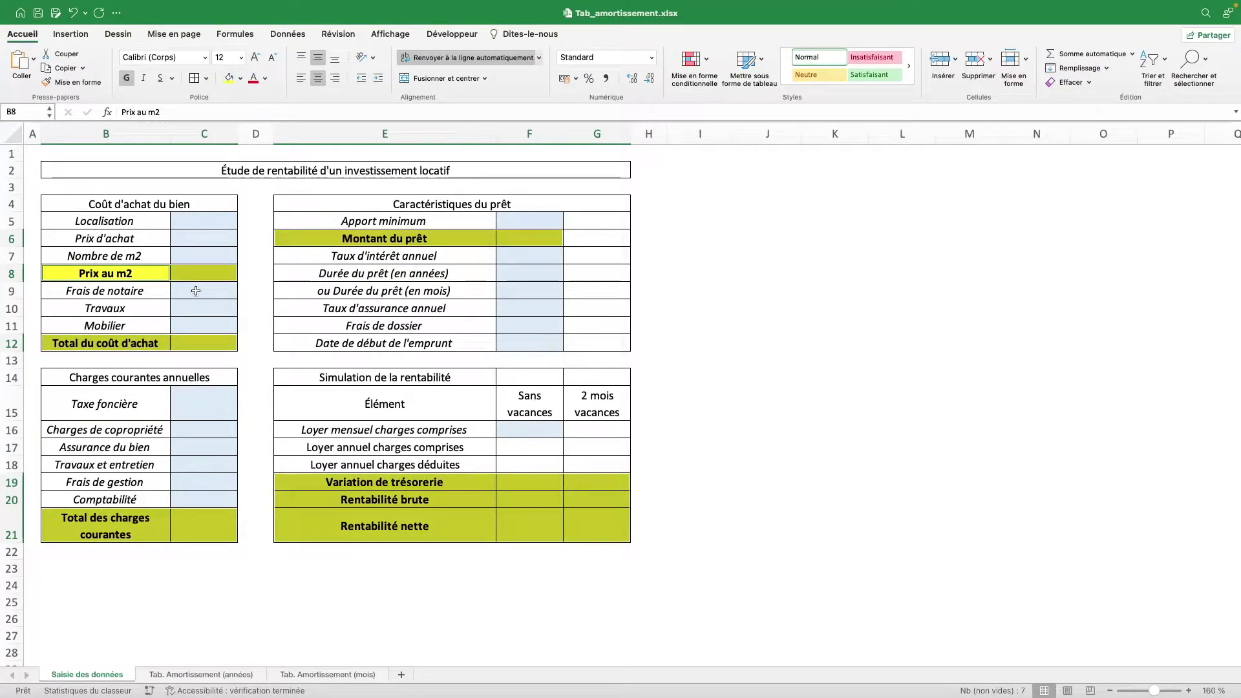
click(156, 290)
Step: Widen column B so its labels fit on one line and adjust row heights
drag(170, 134, 221, 134)
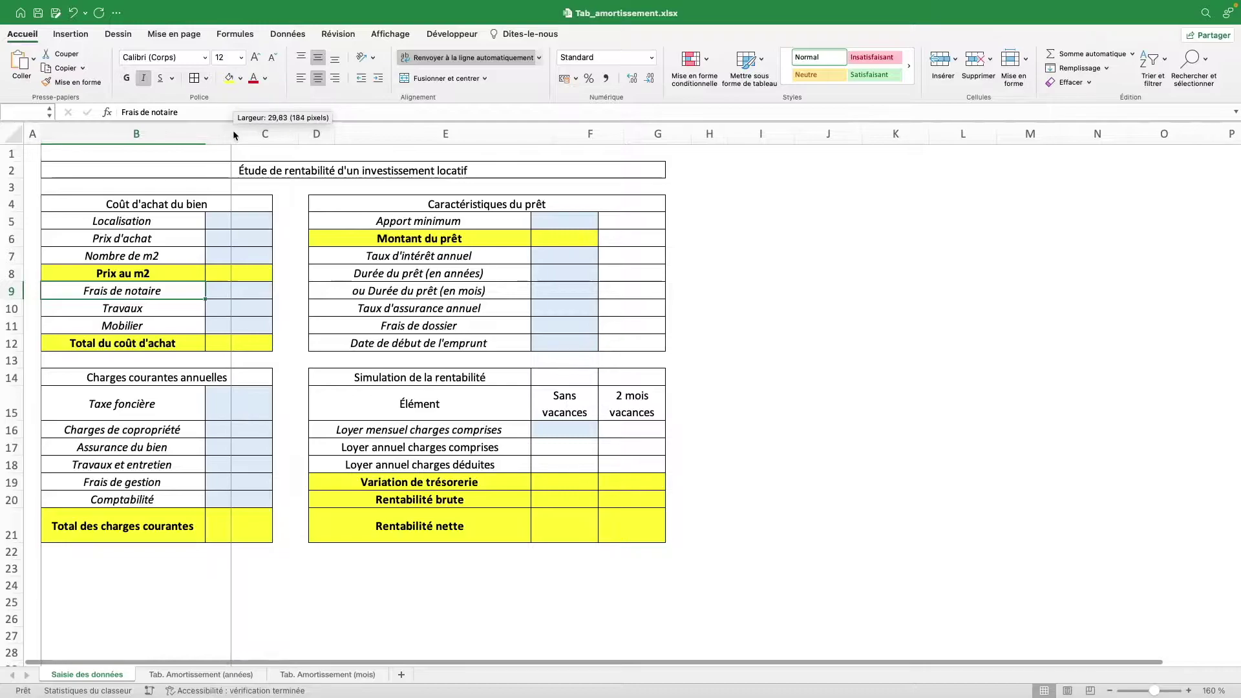
drag(221, 134, 234, 134)
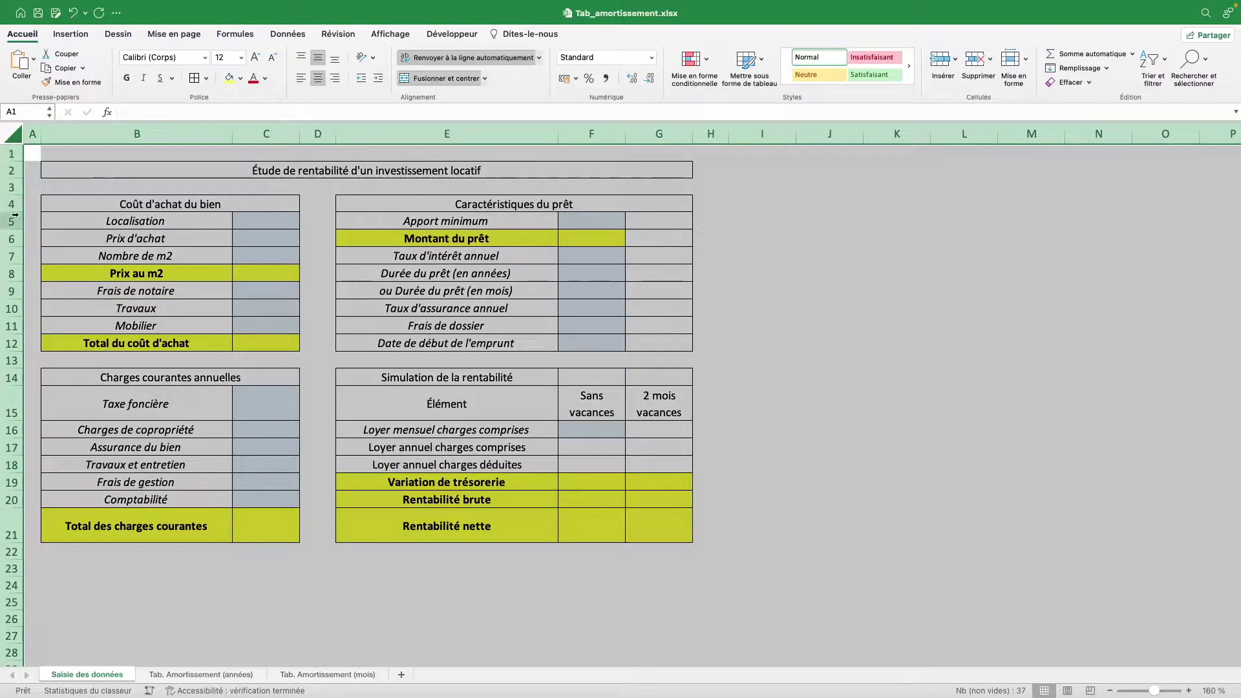
click(12, 134)
drag(16, 230, 16, 229)
click(270, 521)
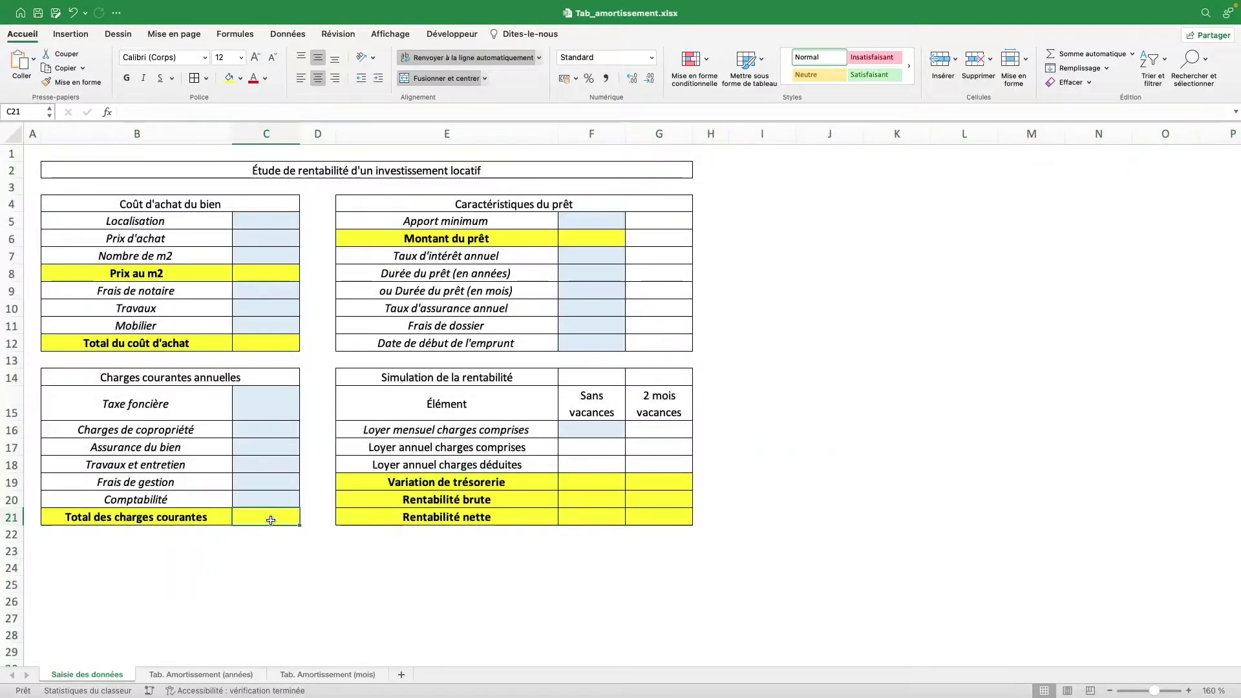
Step: Right-align the totals, Prix au m2, Montant du prêt and profitability result labels
click(136, 517)
super+click(166, 341)
super+click(174, 274)
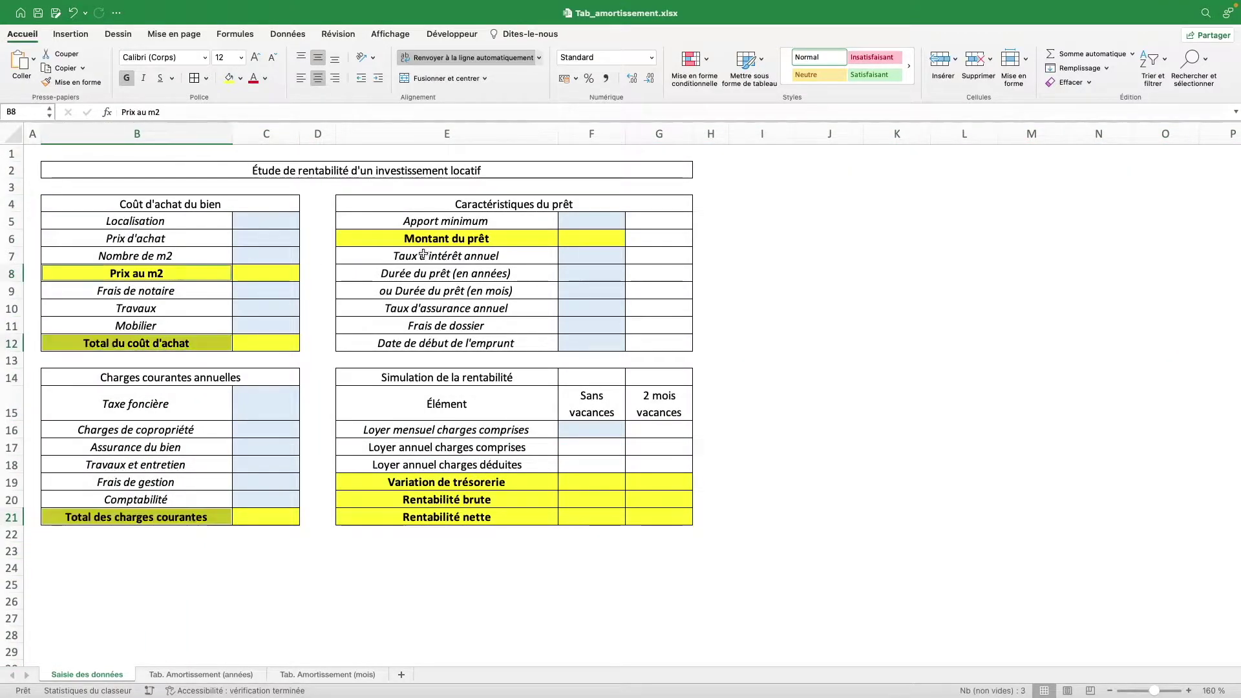
super+click(457, 240)
drag(462, 485, 463, 518)
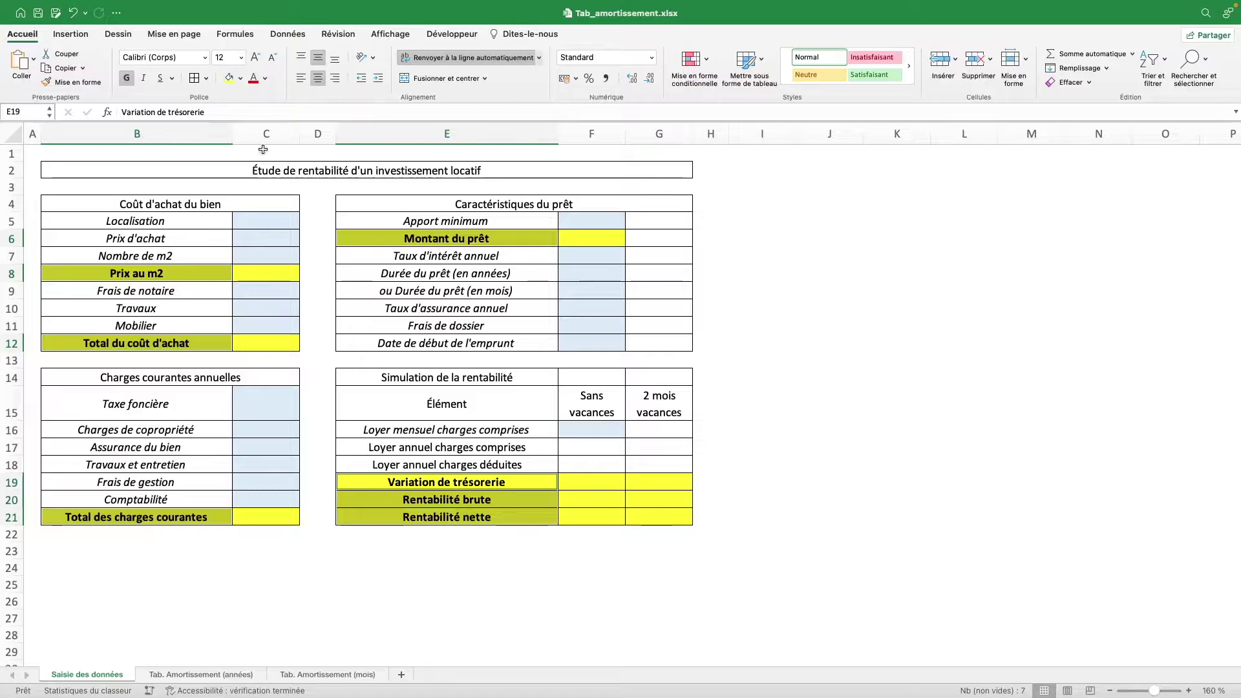
click(335, 79)
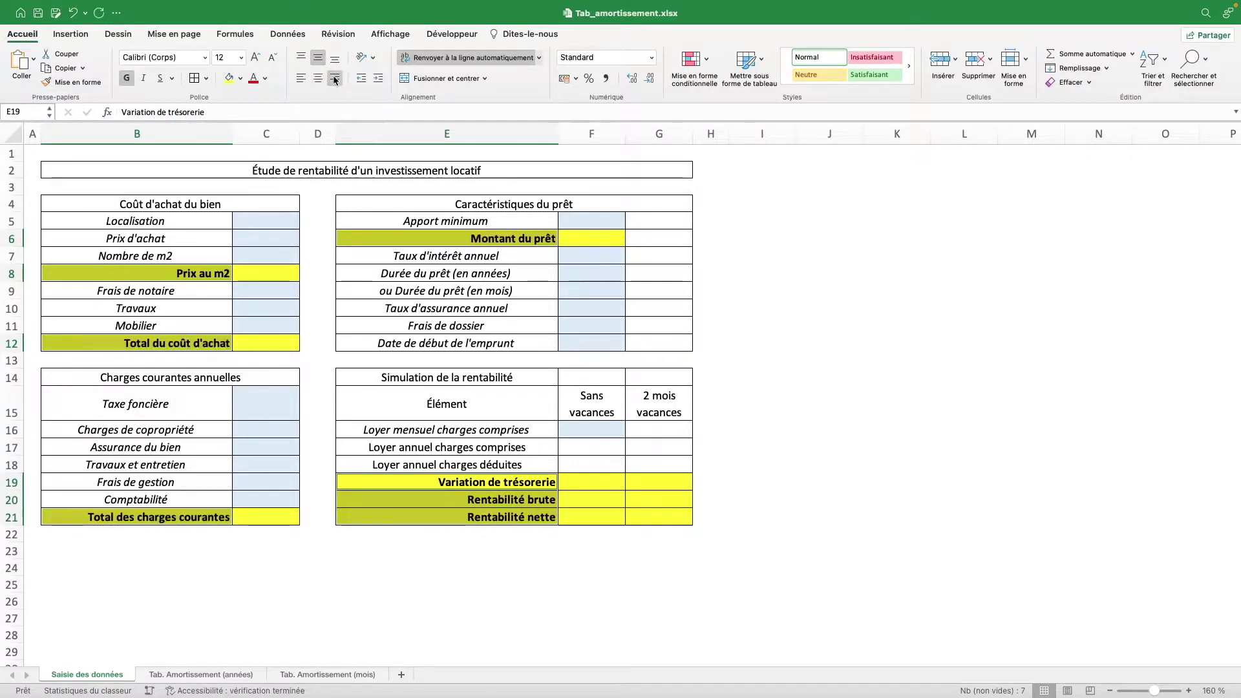
click(517, 461)
click(526, 447)
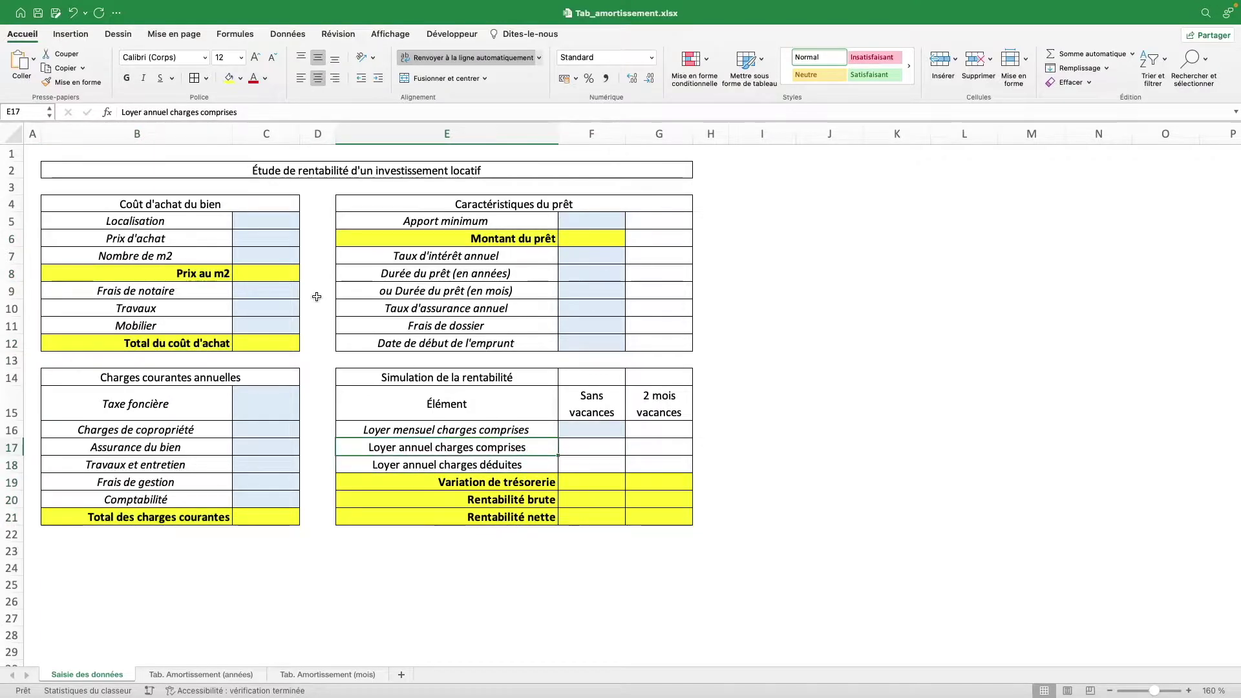
click(273, 224)
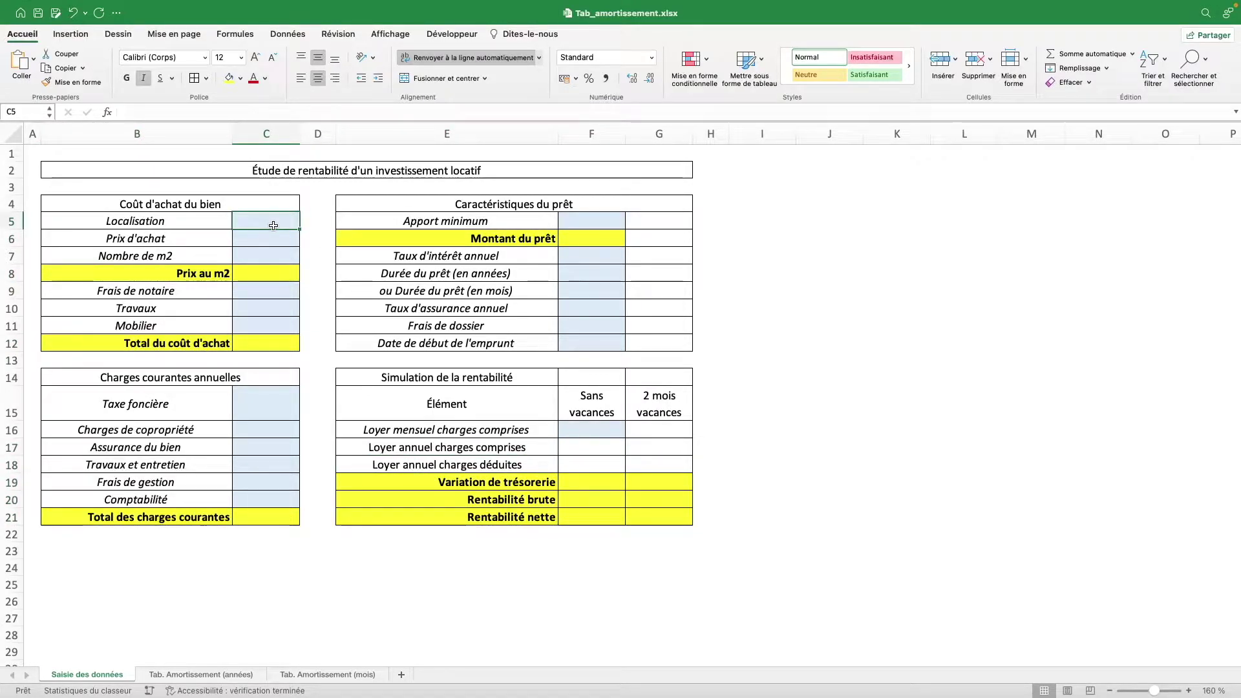
Step: Enter Metz in C5, 200000 in C6 formatted as Monétaire, and 50 in C7
text(Metz)
key(Return)
text(200)
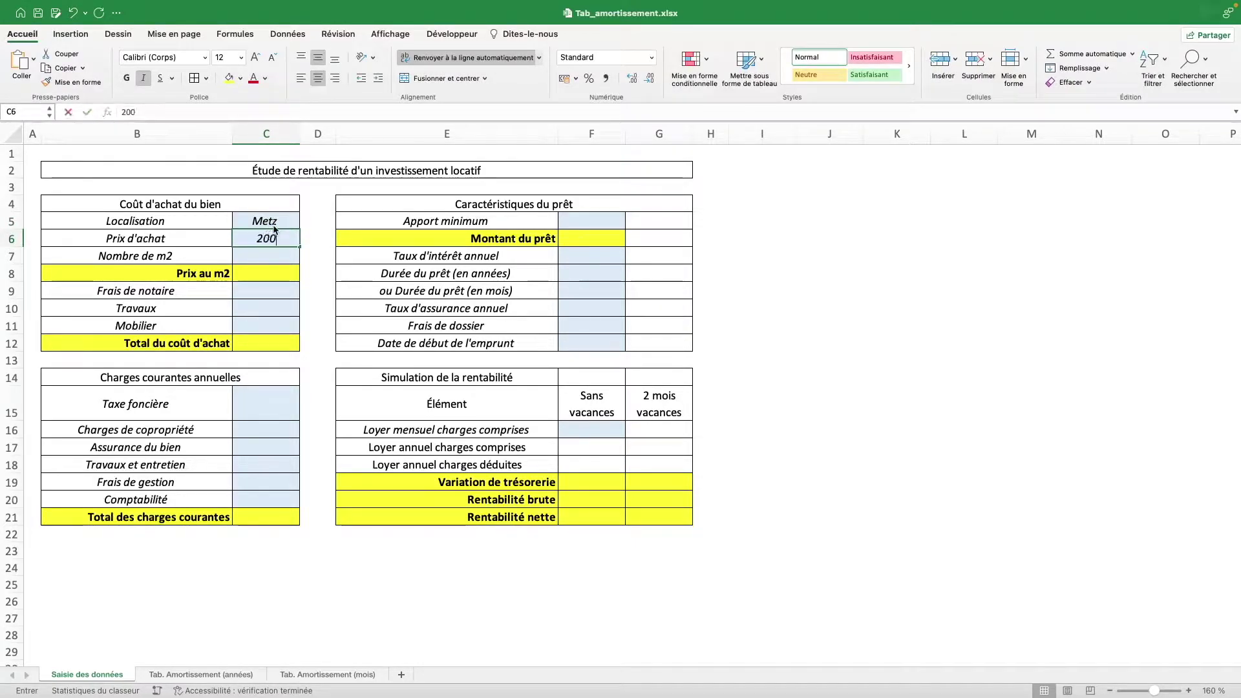
text(000)
key(Return)
click(282, 240)
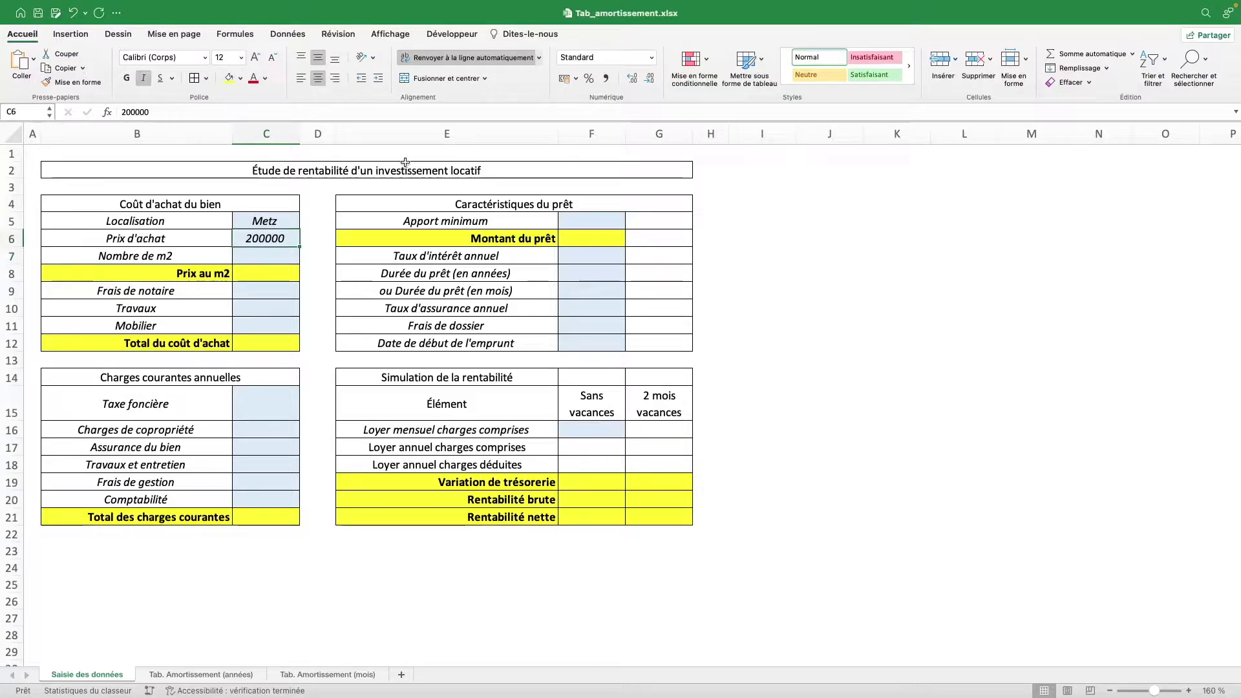
click(653, 59)
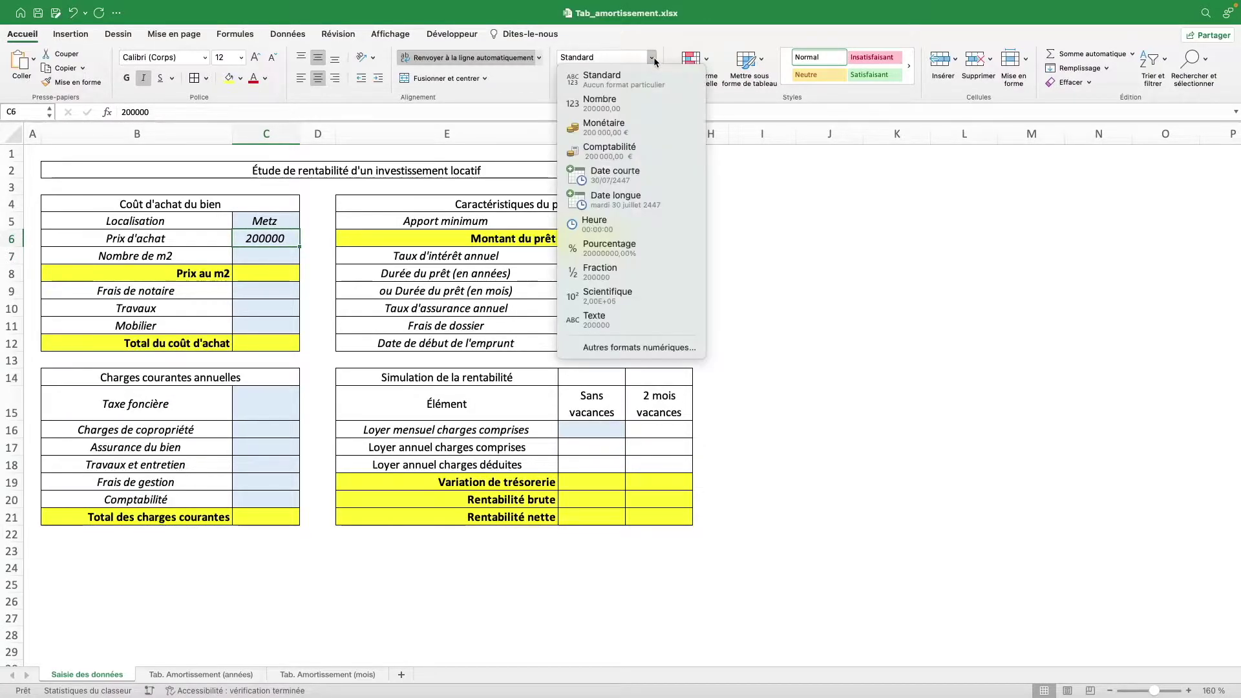
click(637, 122)
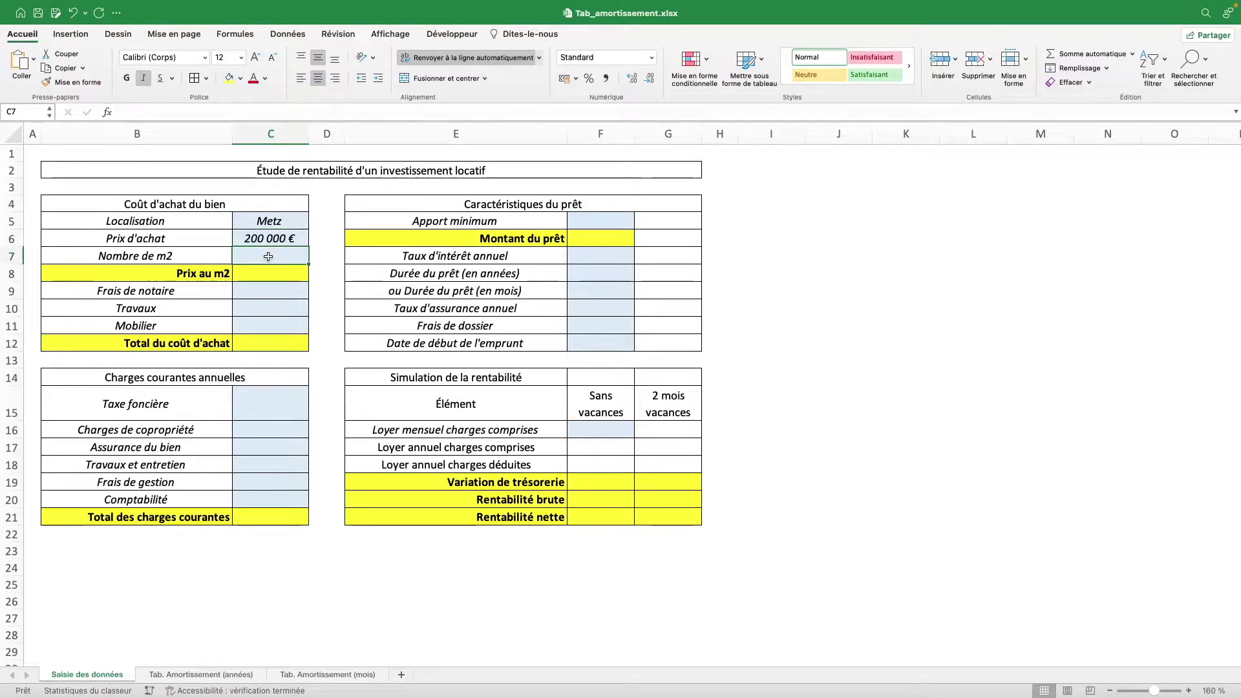
text(50)
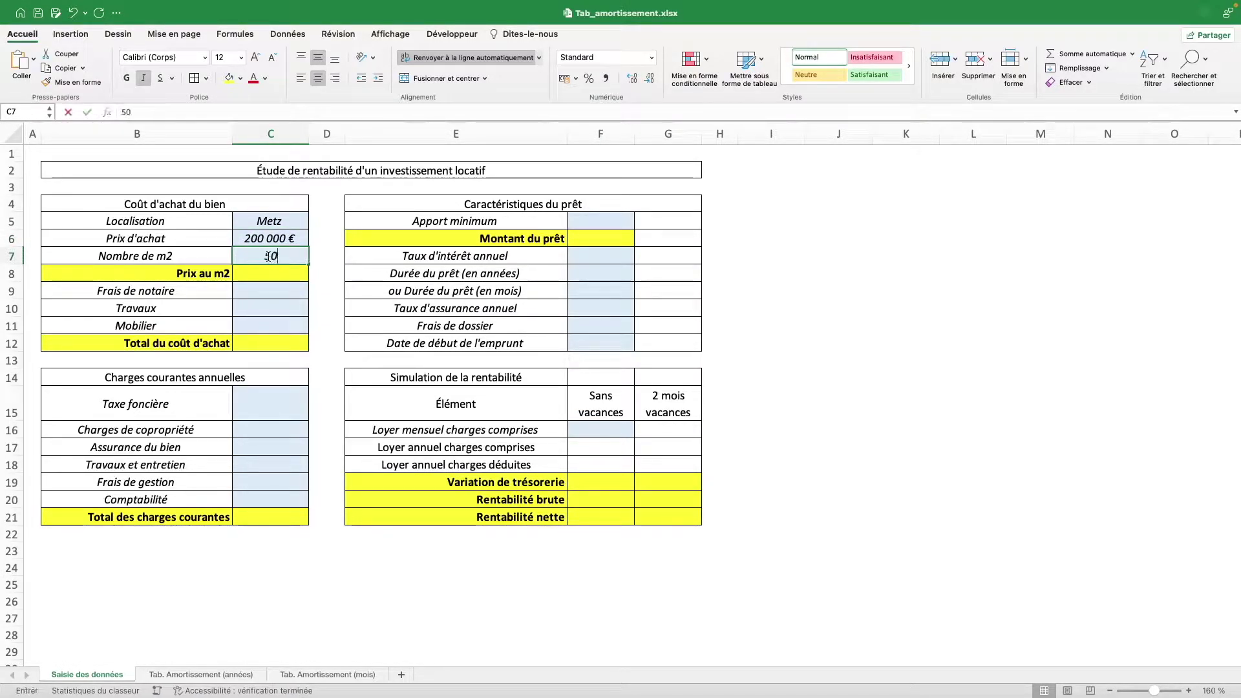
key(Return)
click(270, 258)
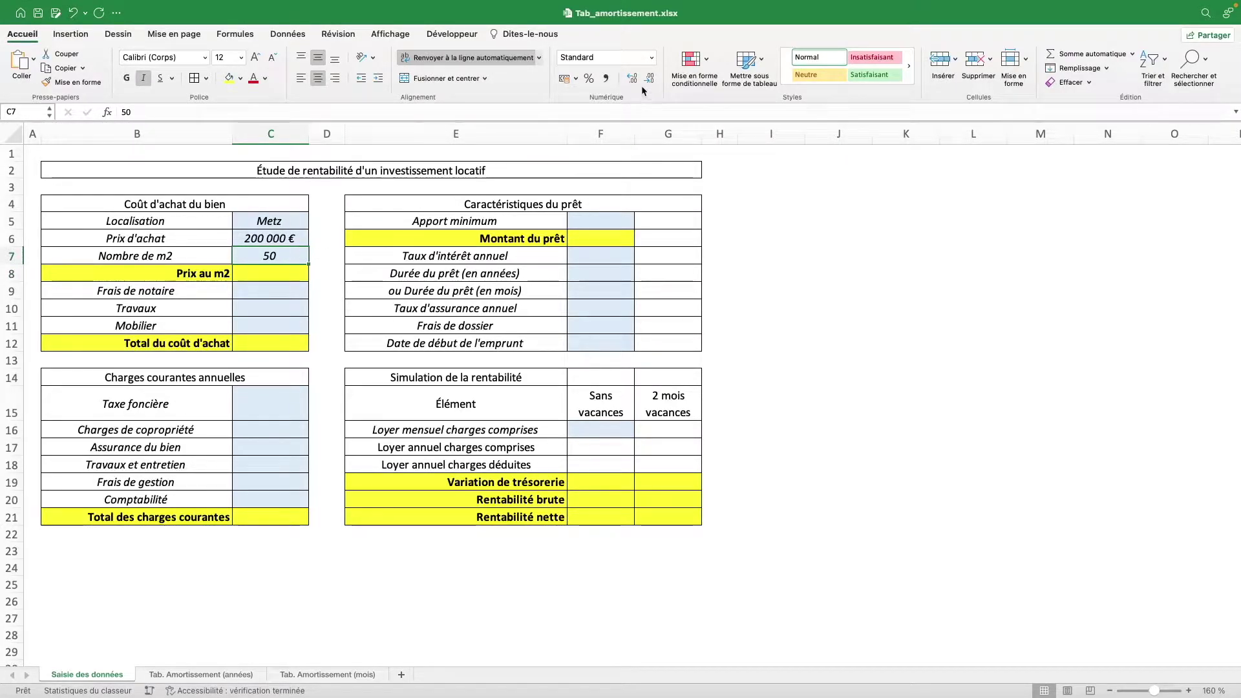
Step: Give C7 a custom 0,00 " m2" number format so it shows 50,00 m2
click(652, 58)
click(648, 349)
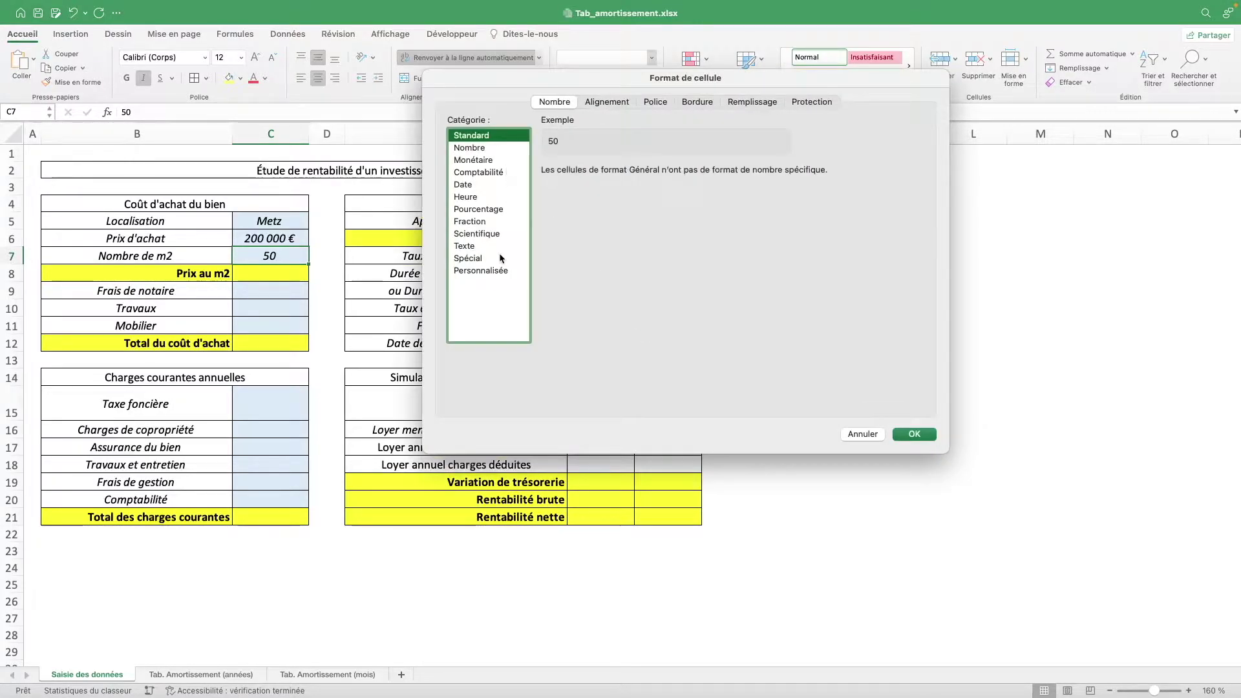
click(500, 272)
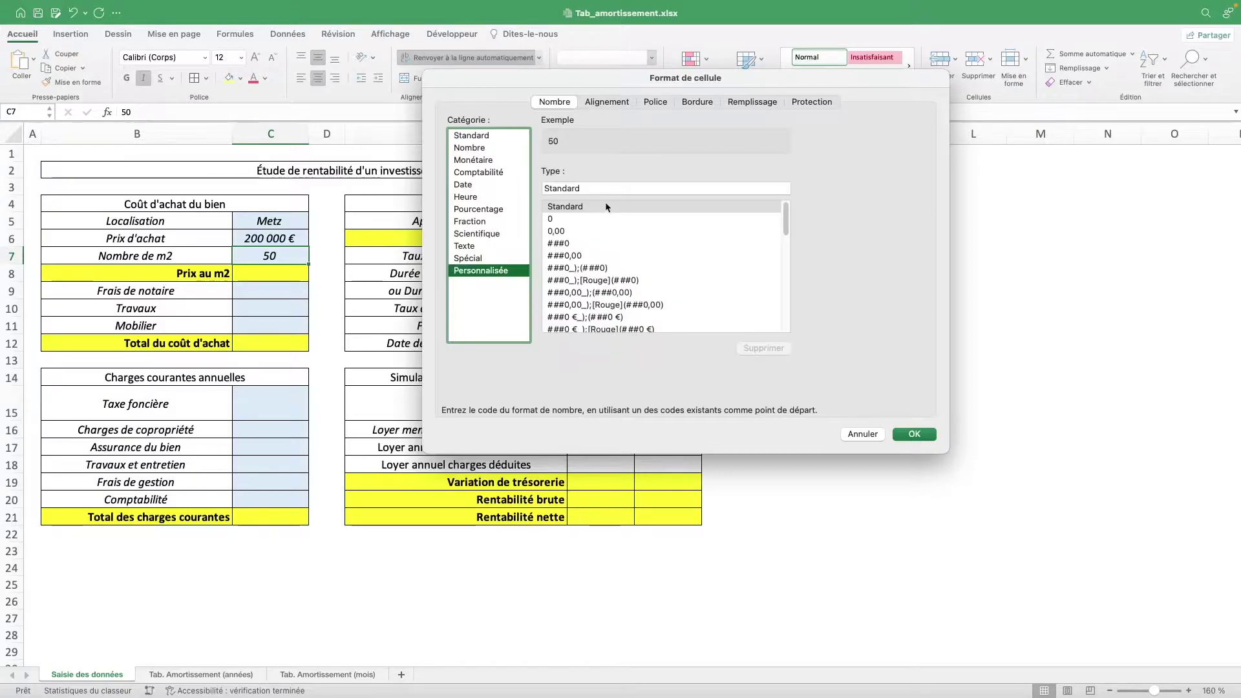
click(557, 231)
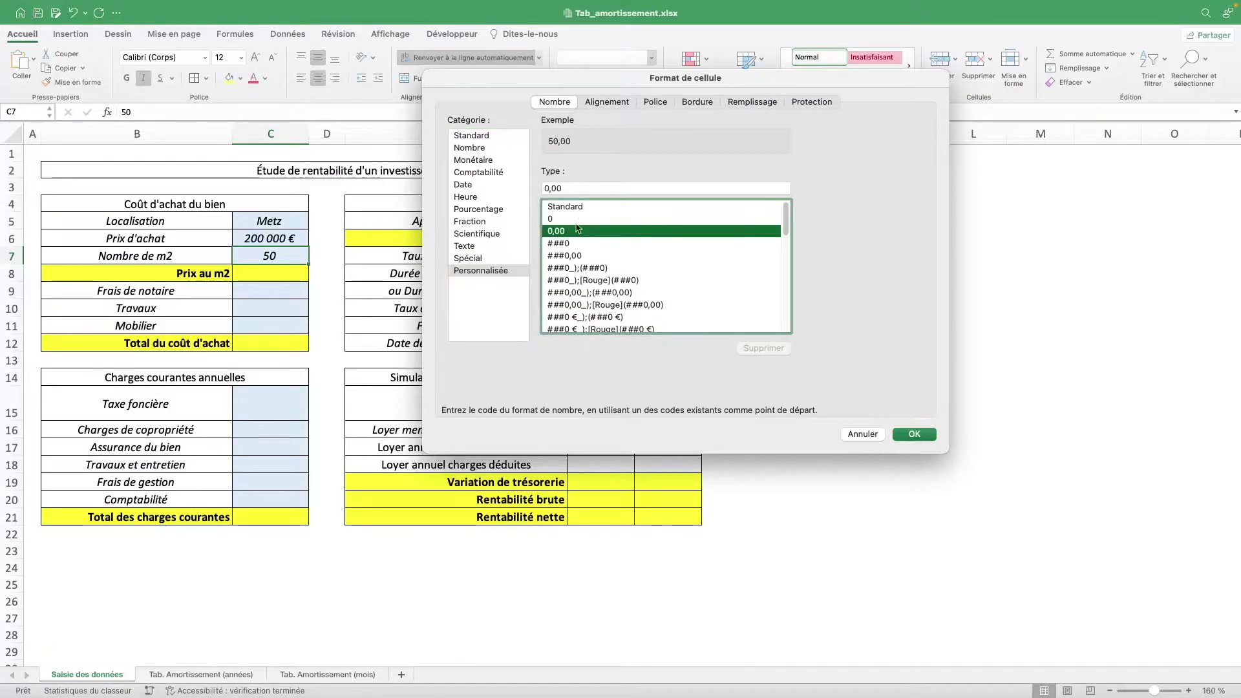
click(582, 187)
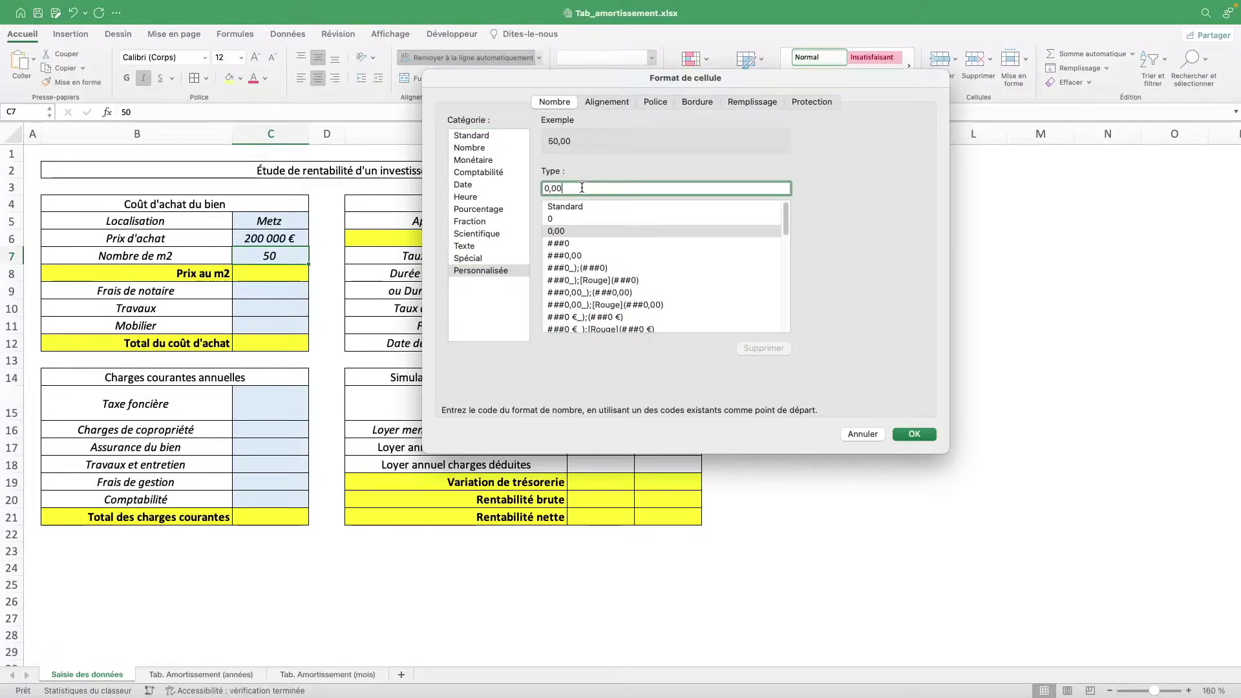
text(" m2)
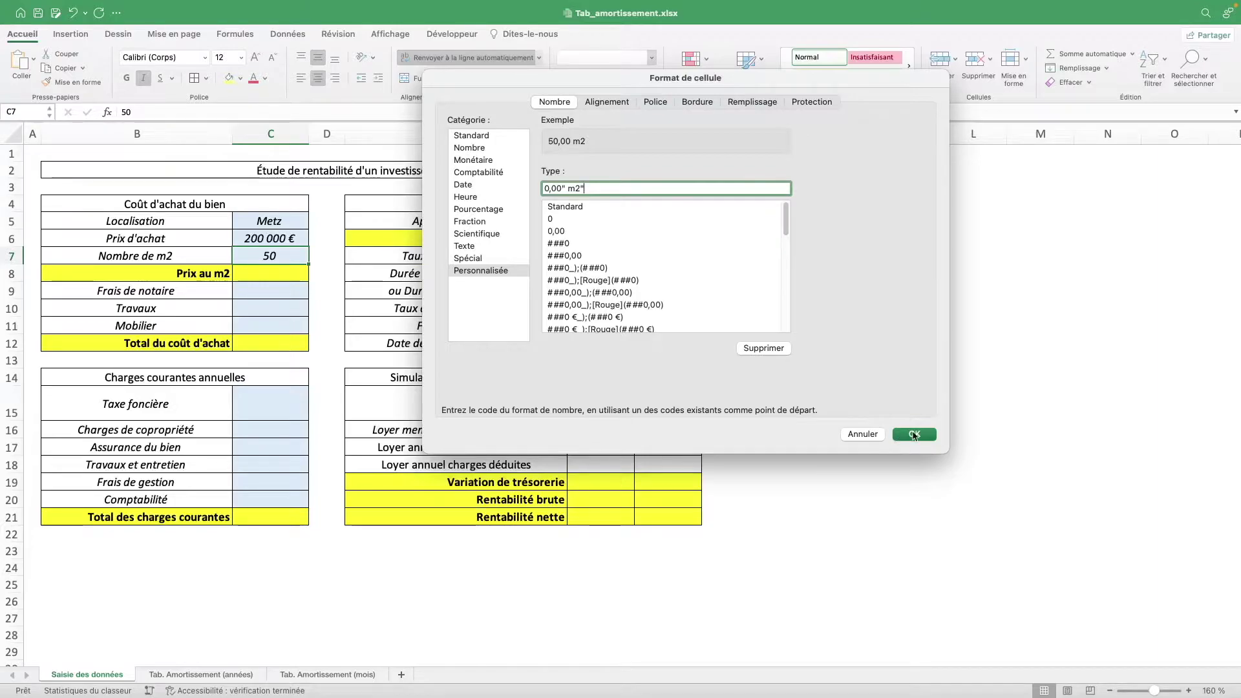
click(915, 435)
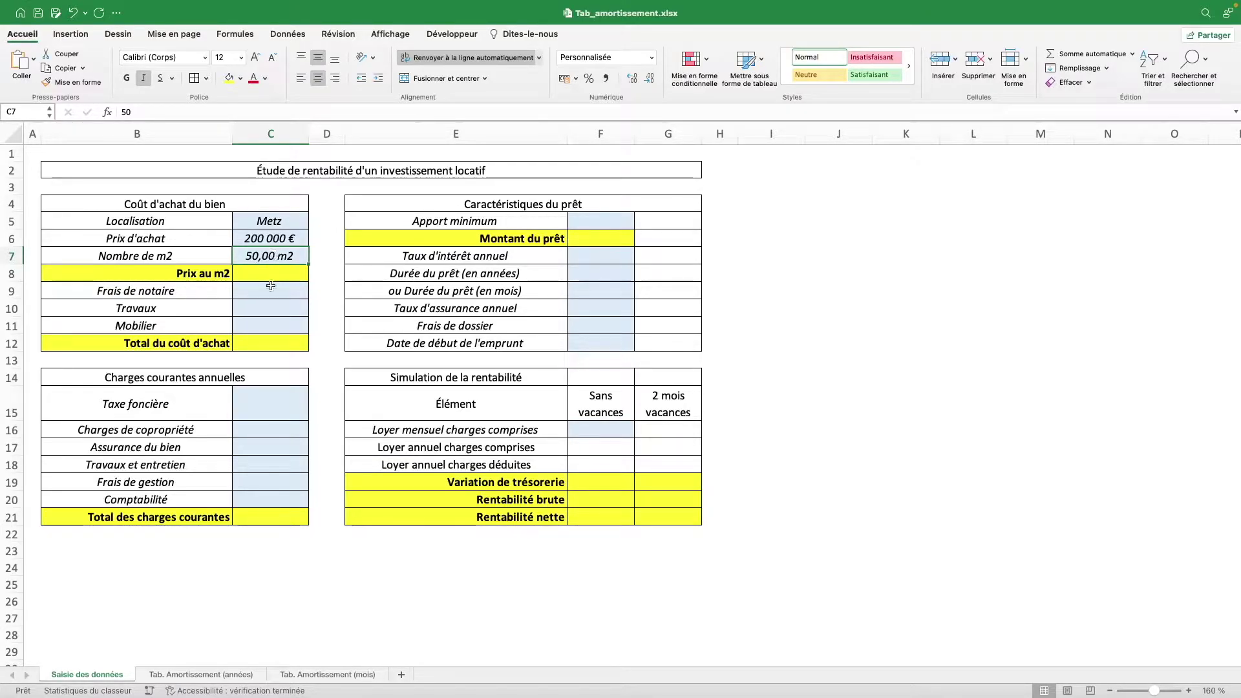
click(294, 266)
Step: Compute the price per m2 in C8 with =C6/C7 and narrow column B
text(=)
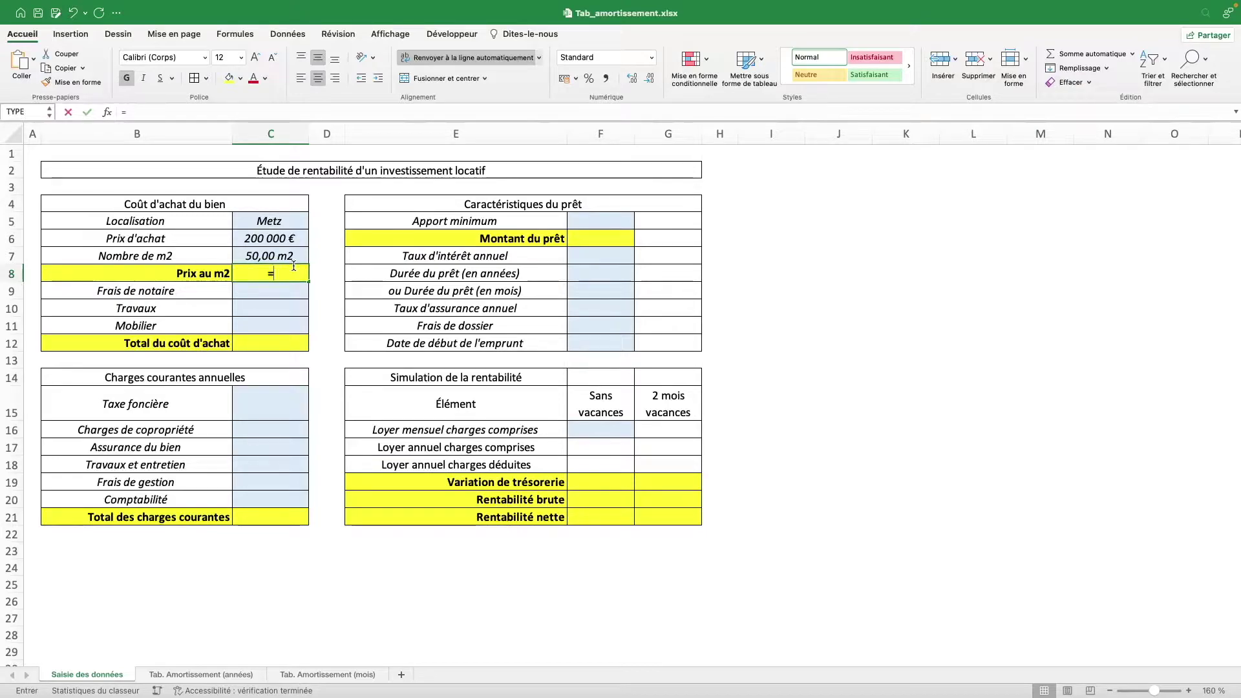
key(Up)
key(Up)
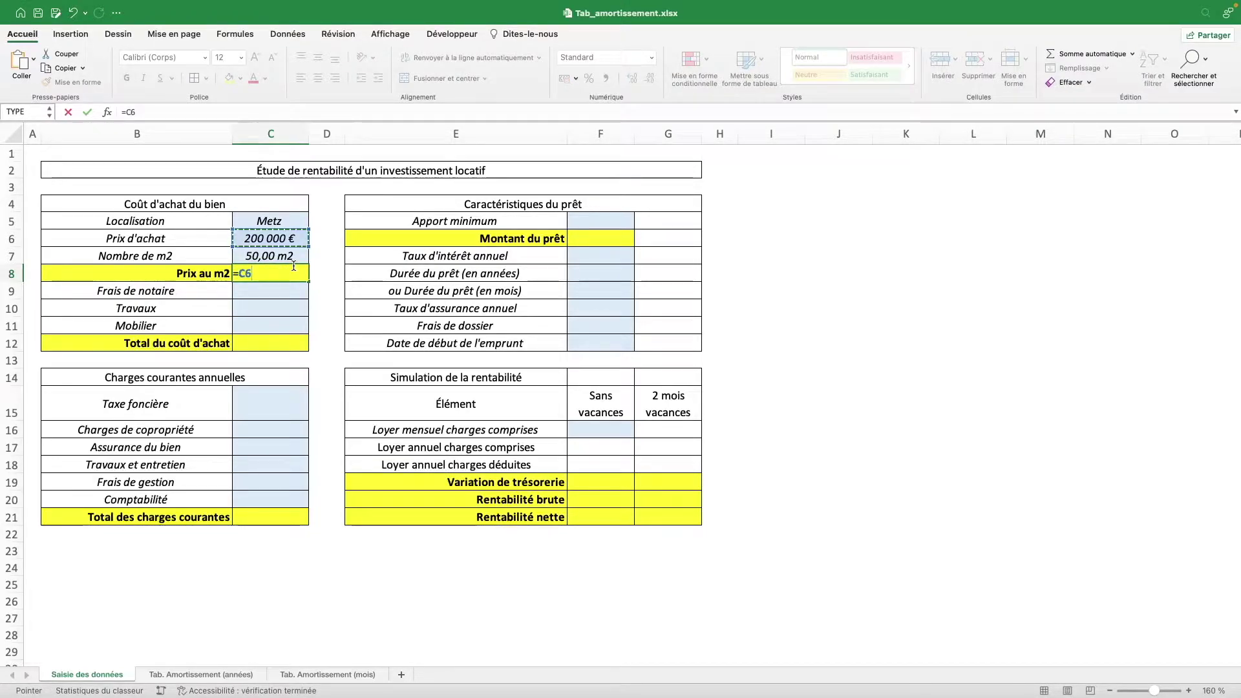
text(/)
key(Up)
key(Return)
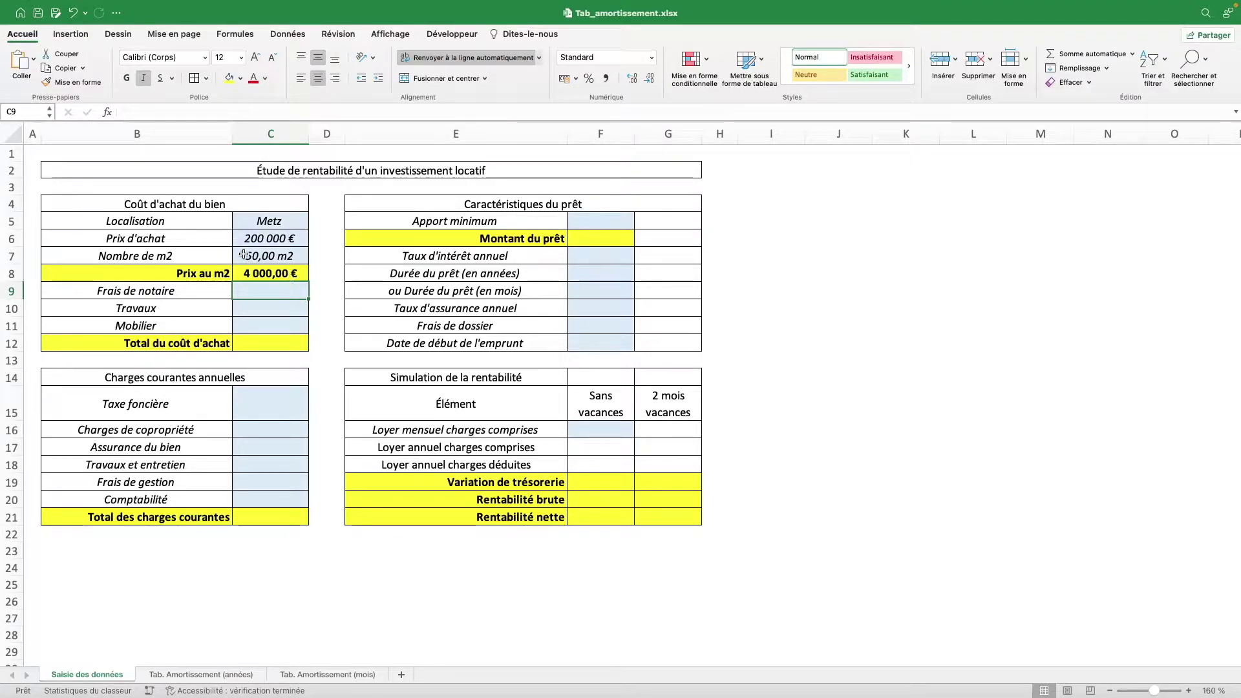
drag(232, 135, 202, 141)
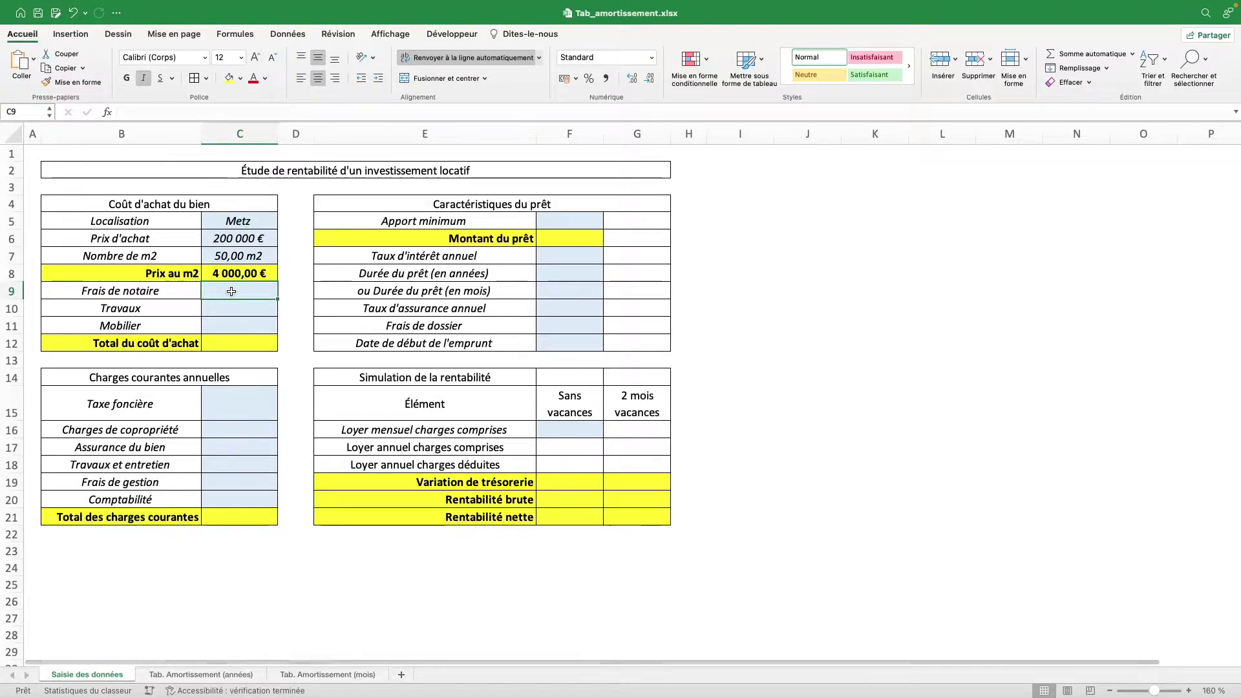
Step: Enter notary fees 10000, works 0 and furniture 0 in C9:C11
text(10000)
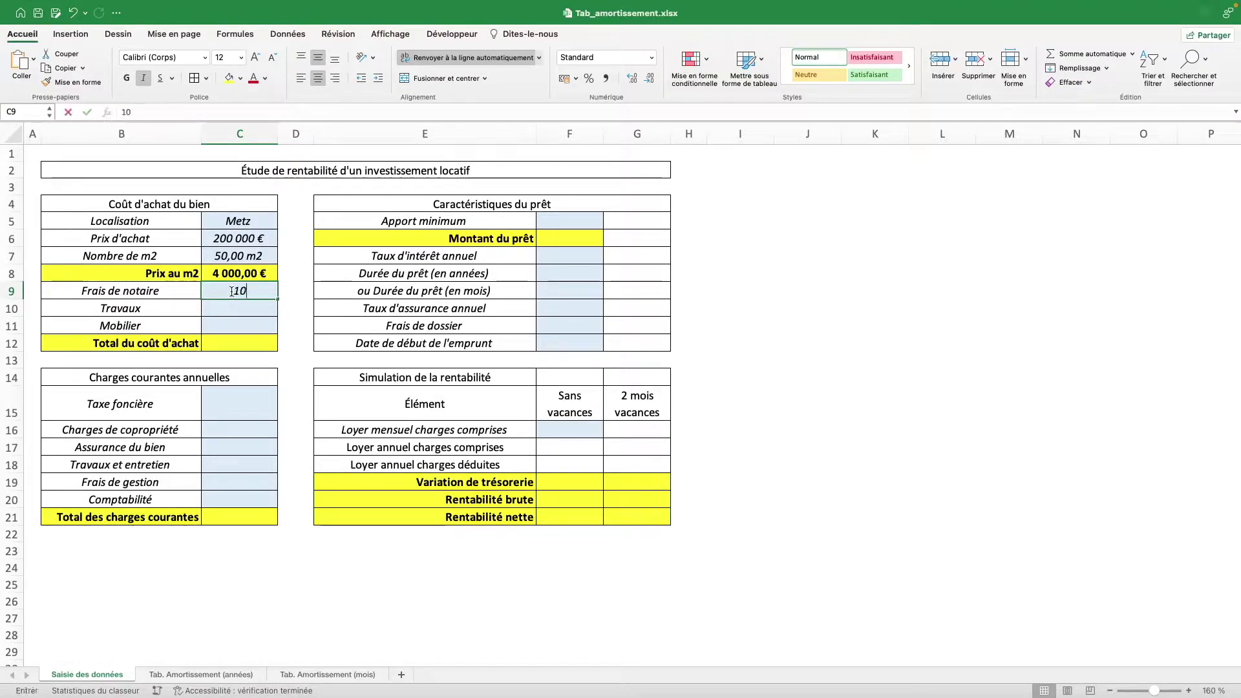
key(Return)
text(000)
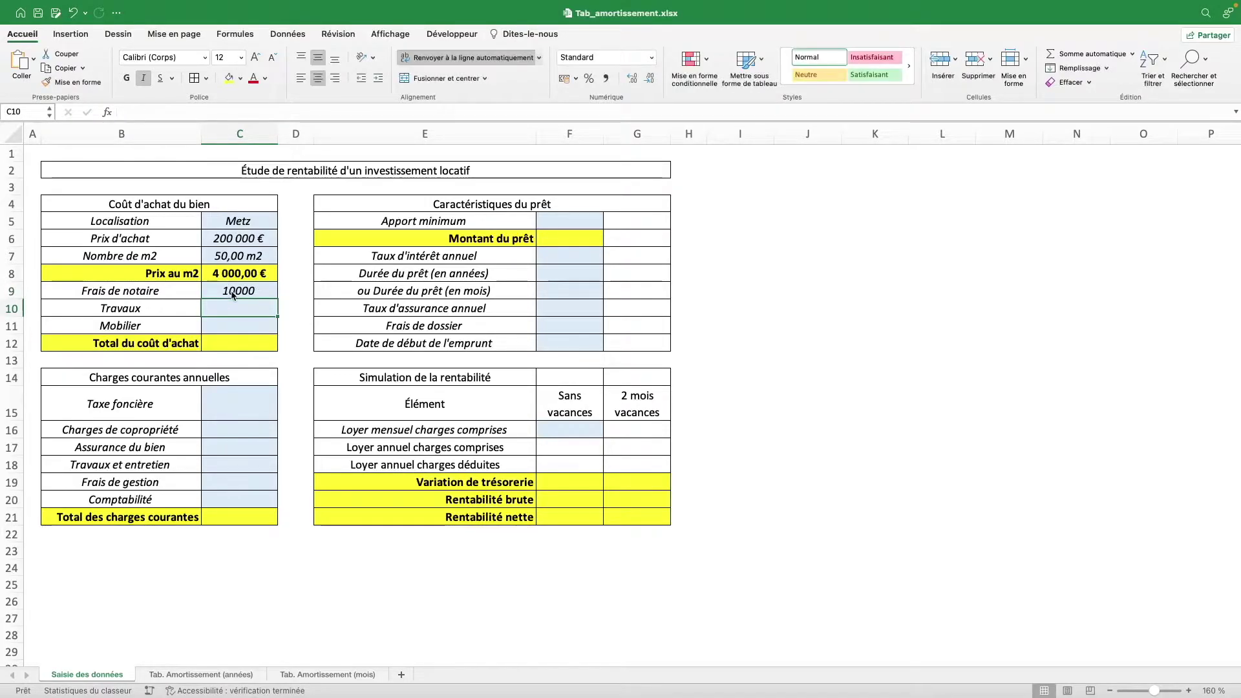
key(Return)
text(0)
key(Return)
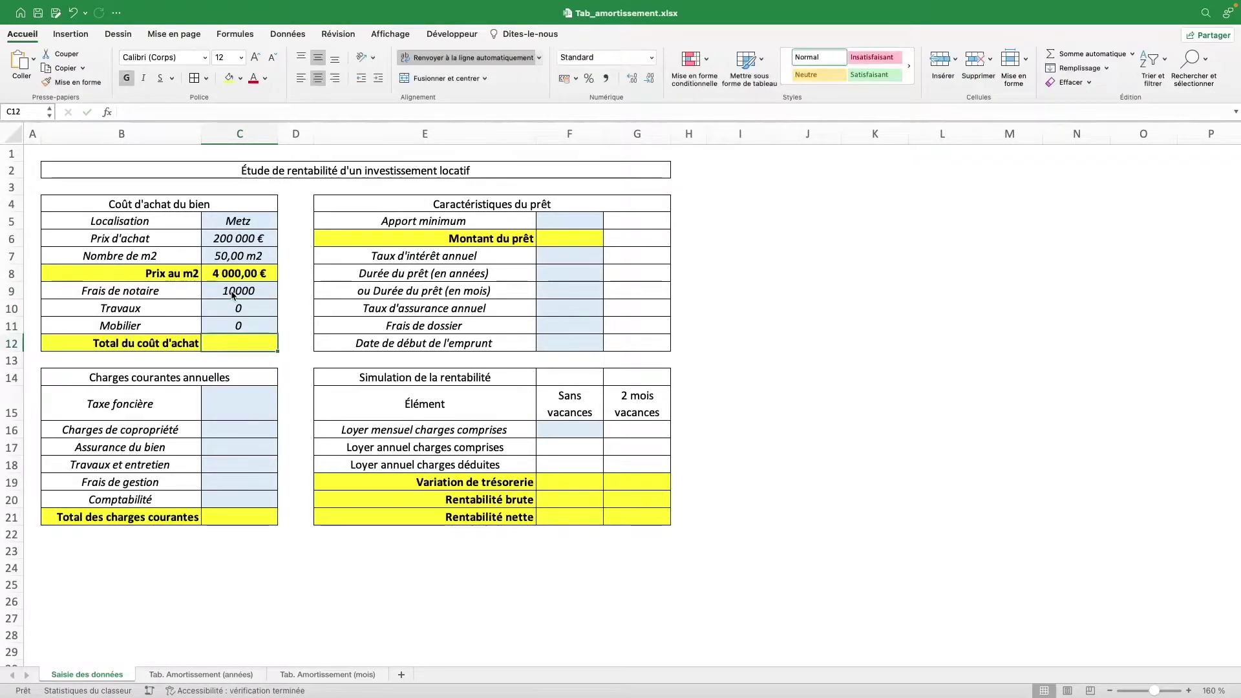
Step: Format C9:C11 as Monétaire with no decimals and start a =SOMME( total in C12
drag(234, 293, 242, 327)
click(651, 56)
click(608, 122)
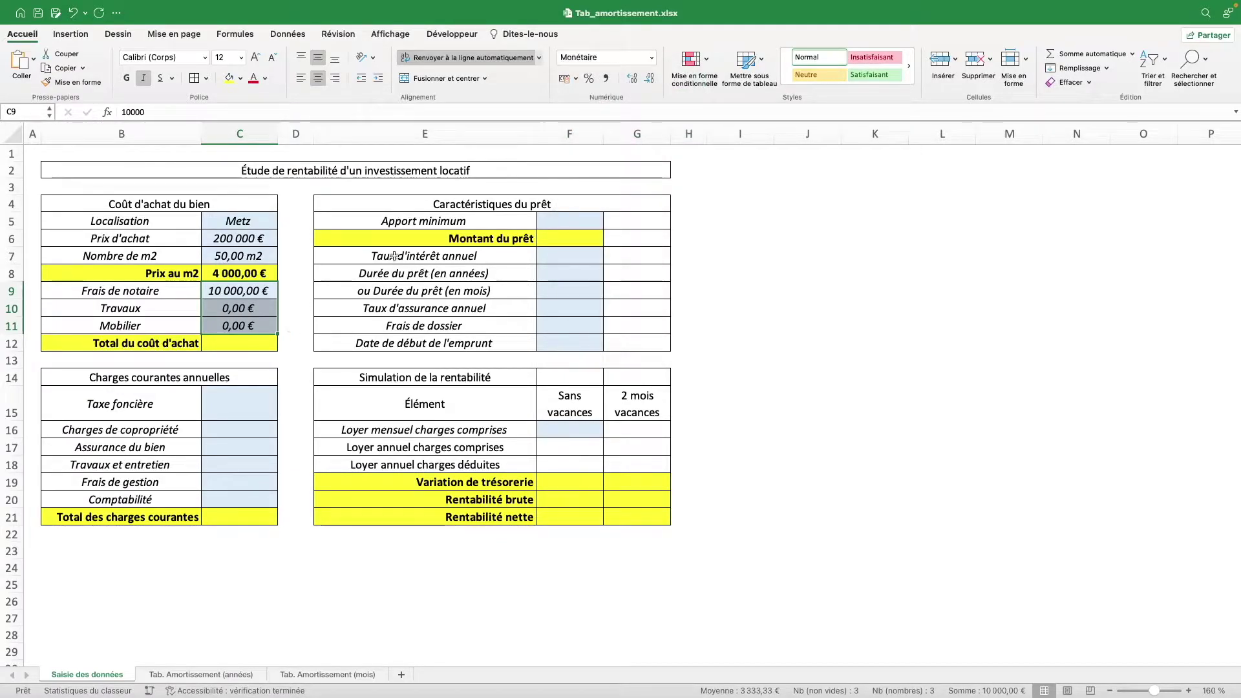
click(649, 78)
click(650, 79)
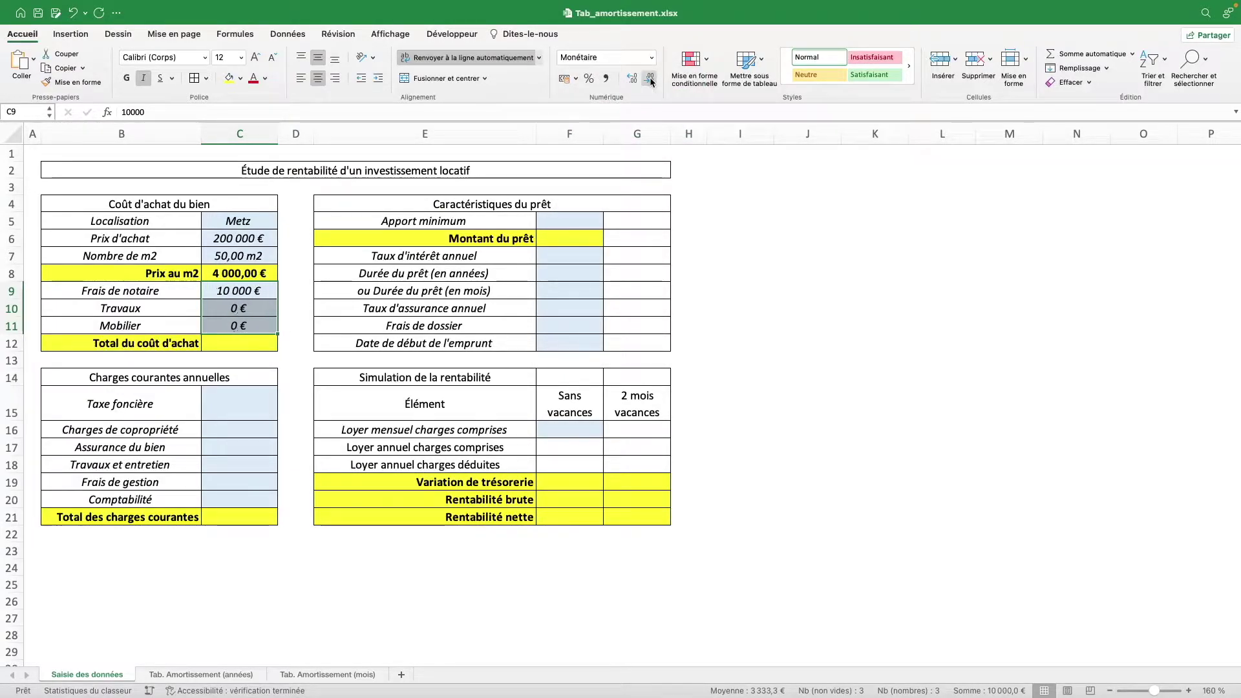
click(259, 346)
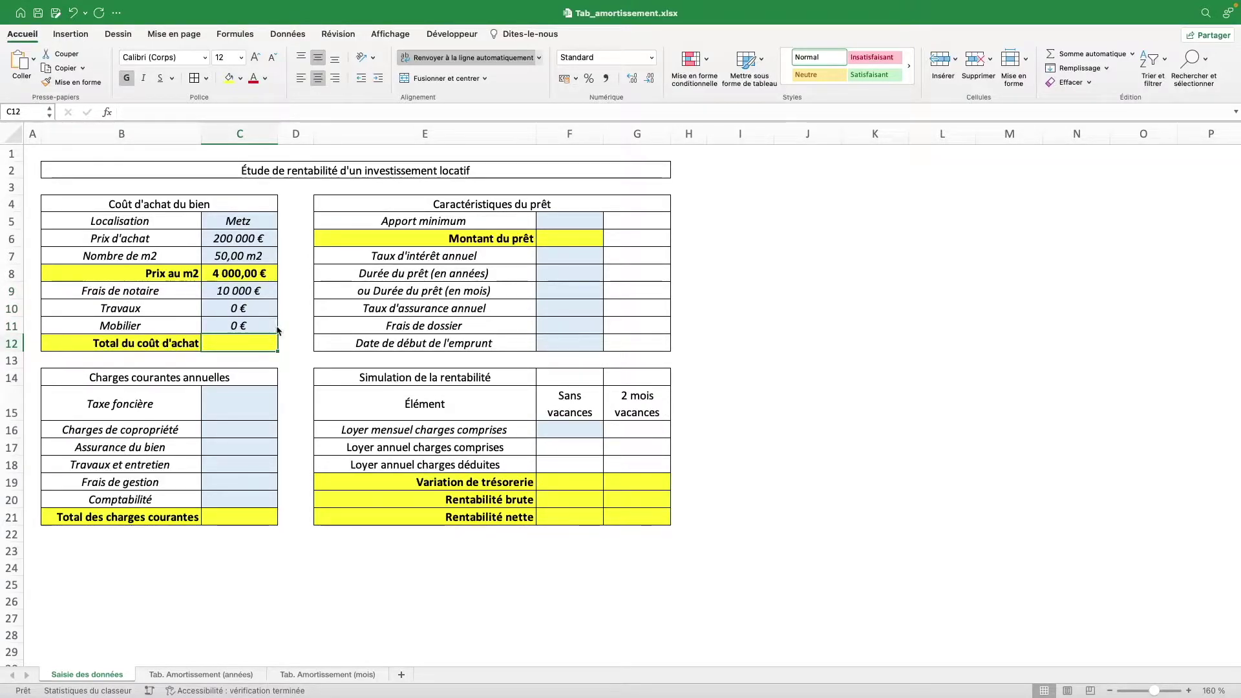
text(=SOMME()
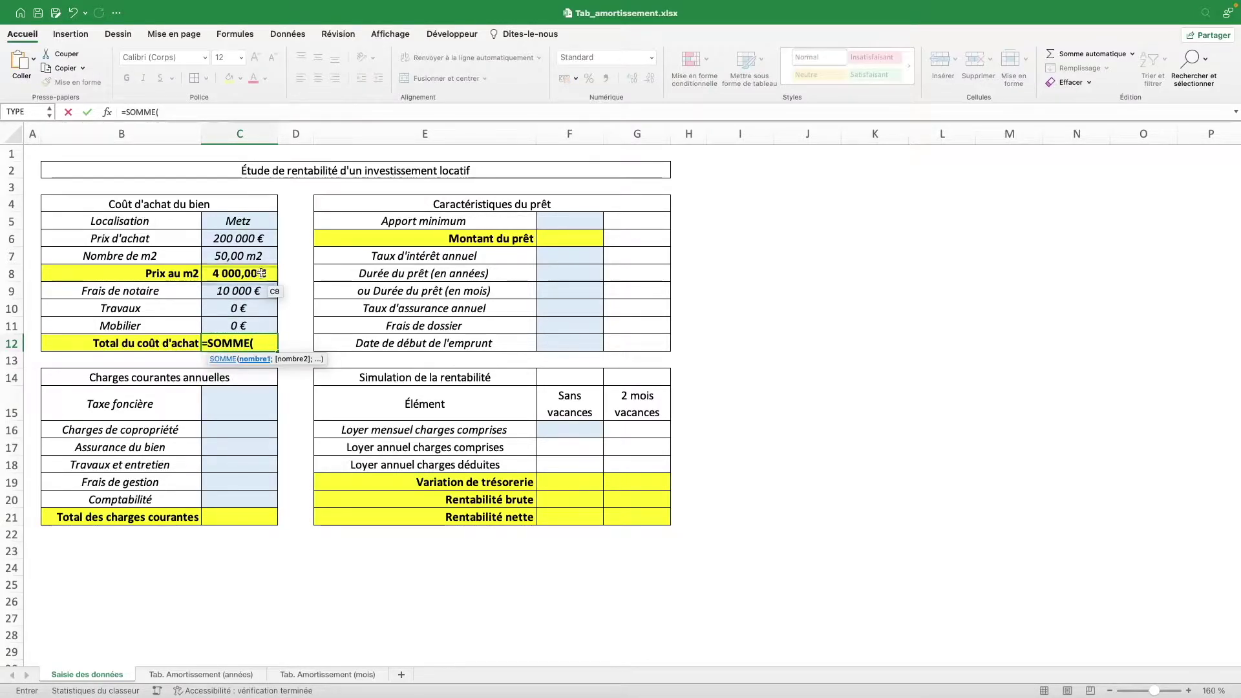
Step: Finish C12 as =SOMME(C6;C9:C11), totalling 210 000 €, and widen column C
click(254, 239)
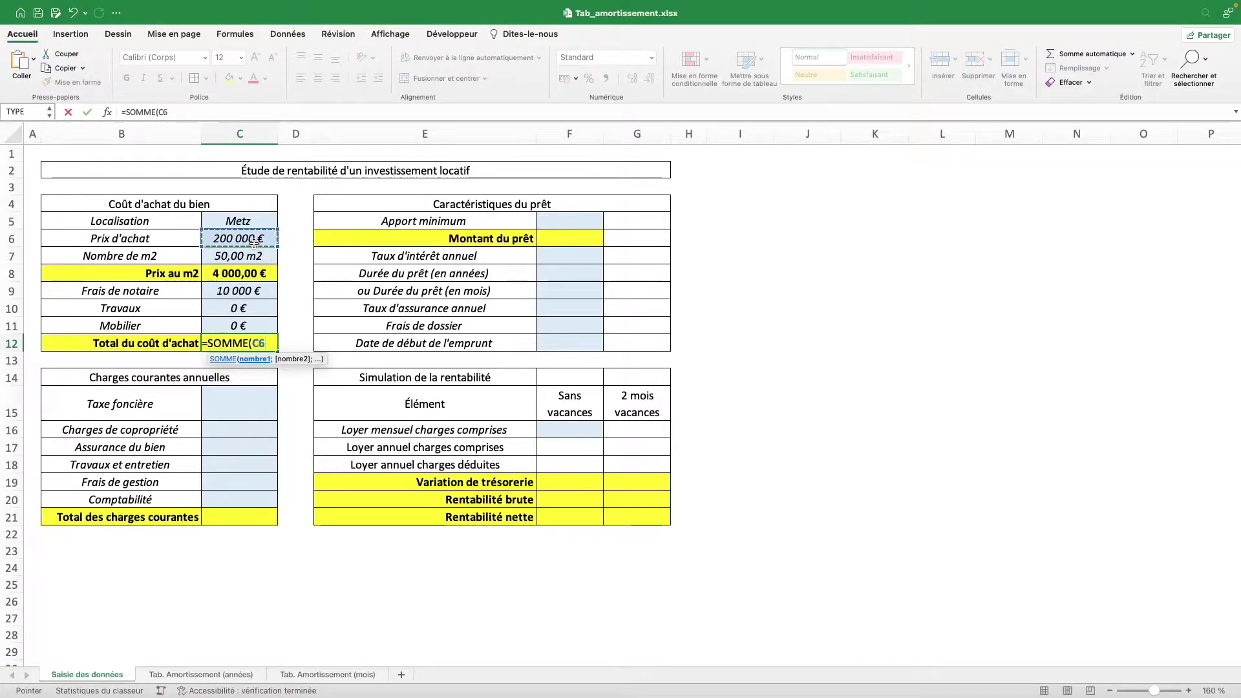
text(;)
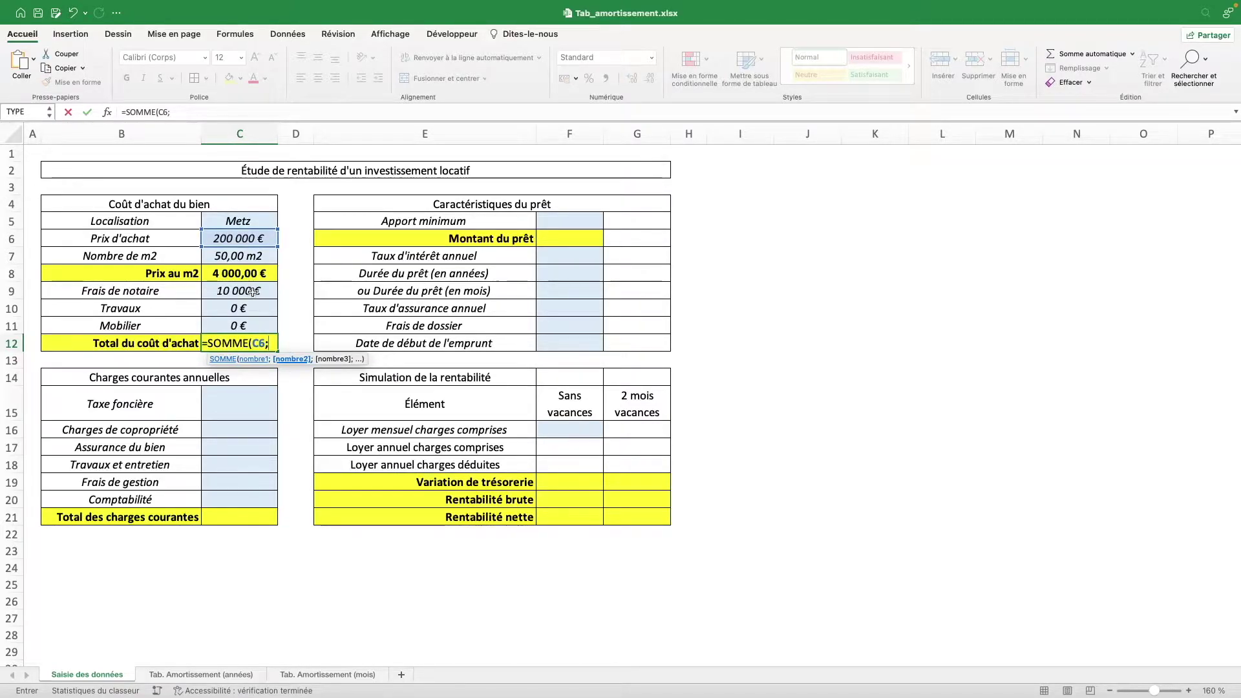
drag(253, 291, 259, 327)
text())
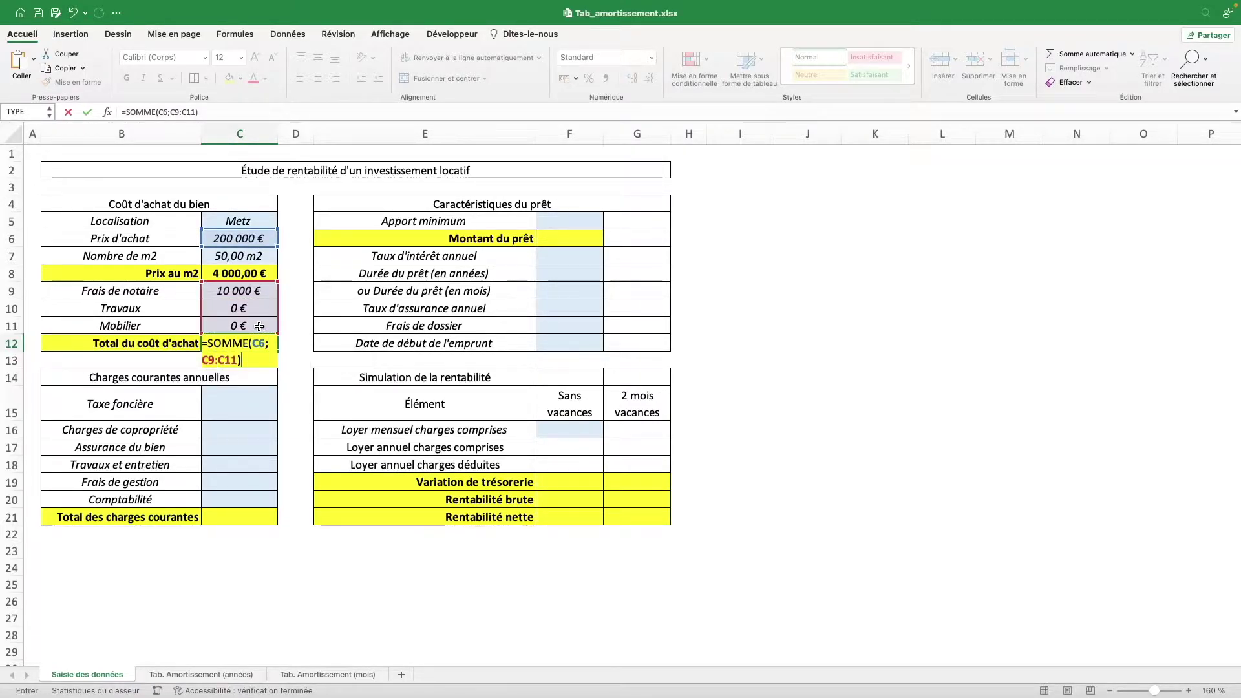
key(Return)
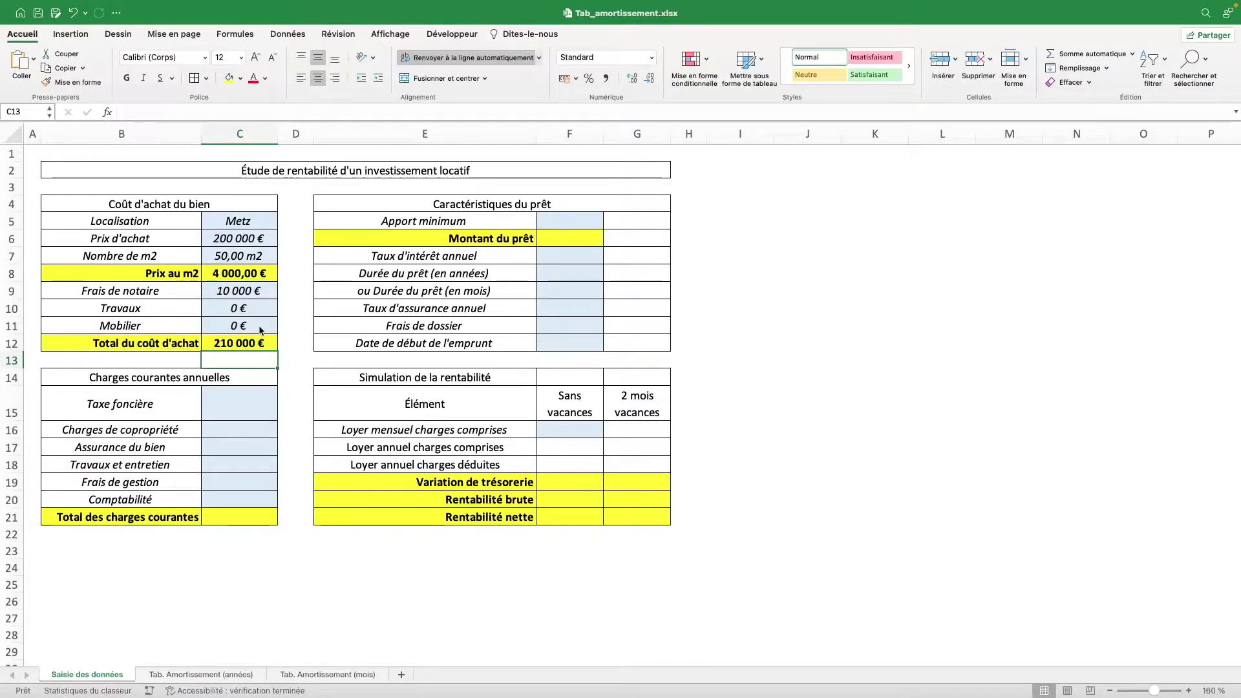
drag(278, 139, 299, 139)
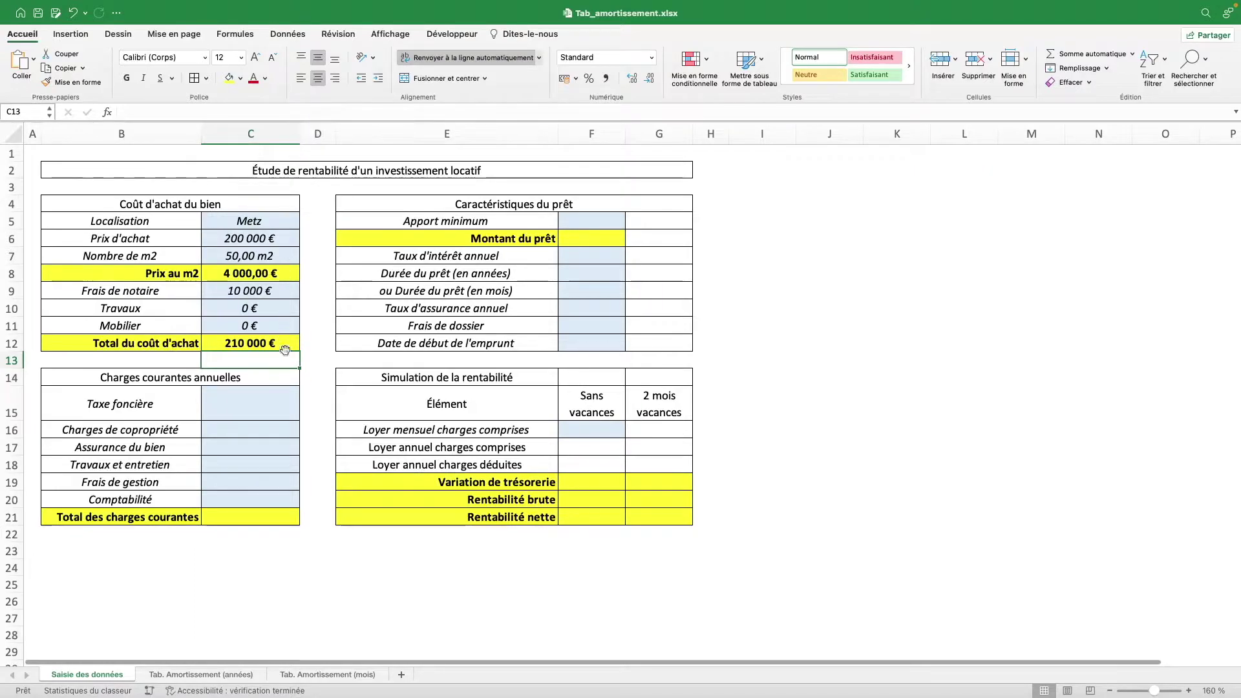
click(262, 397)
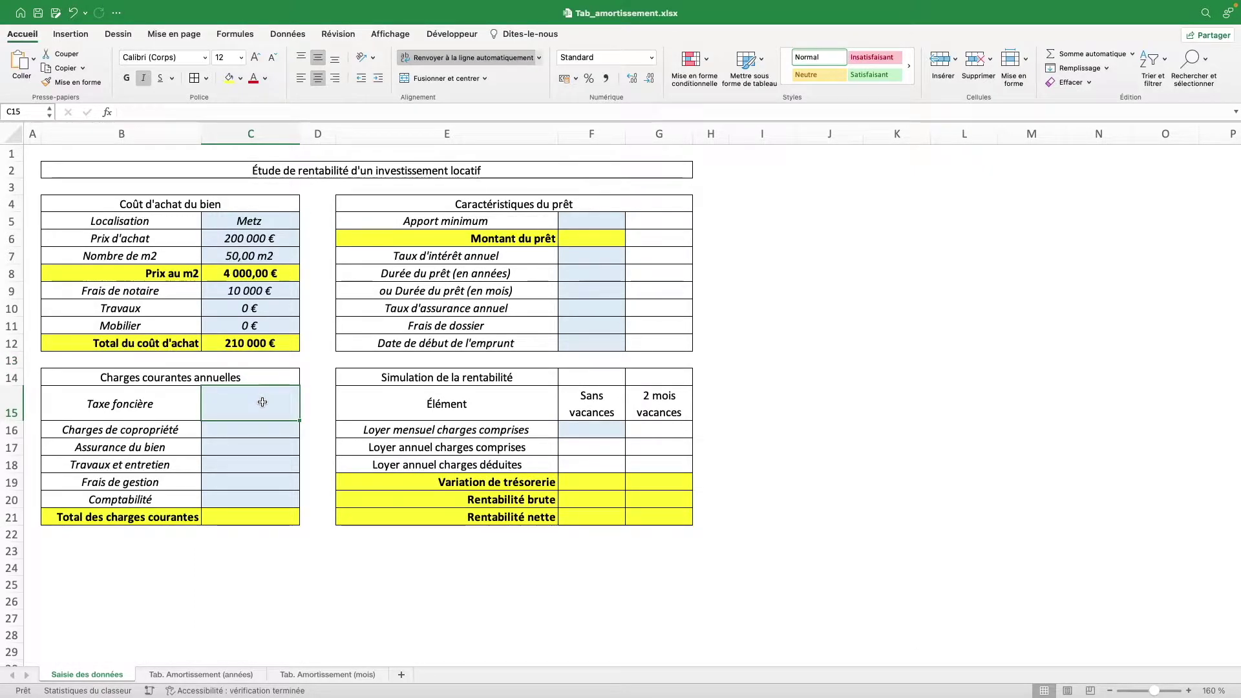
Step: Enter the annual charges 700, 350, 800, 200, 0 and 0 in C15:C20
text(700)
key(Return)
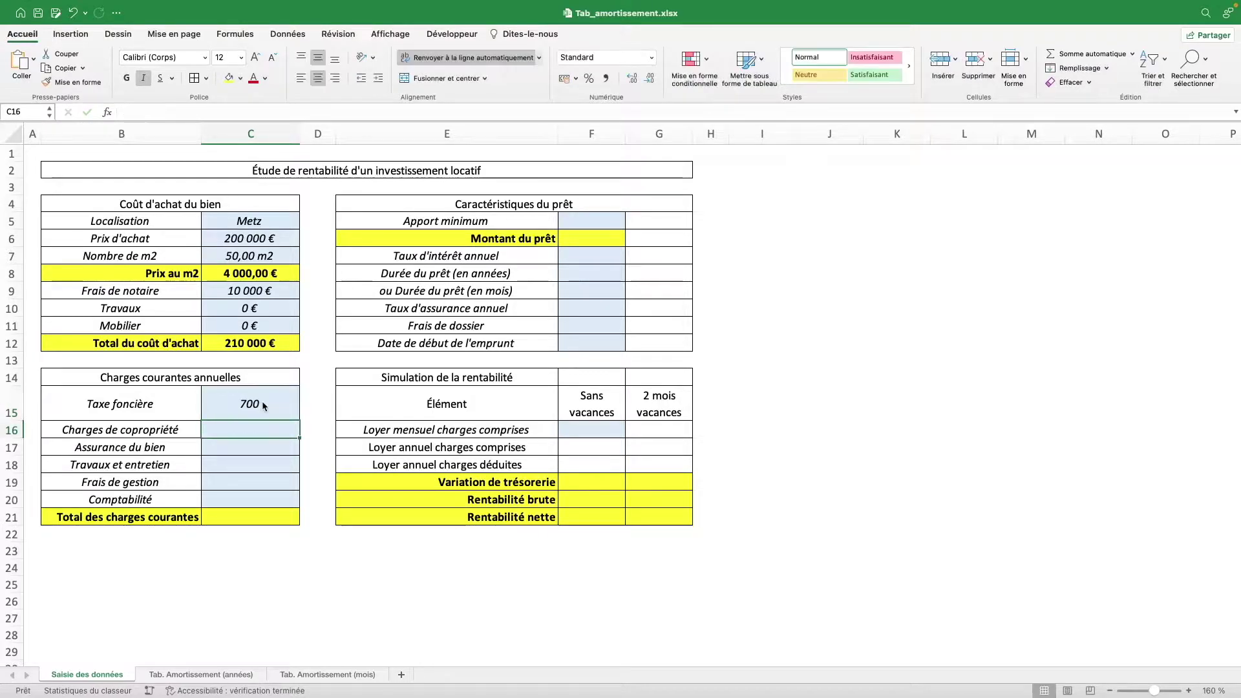
text(350)
key(Return)
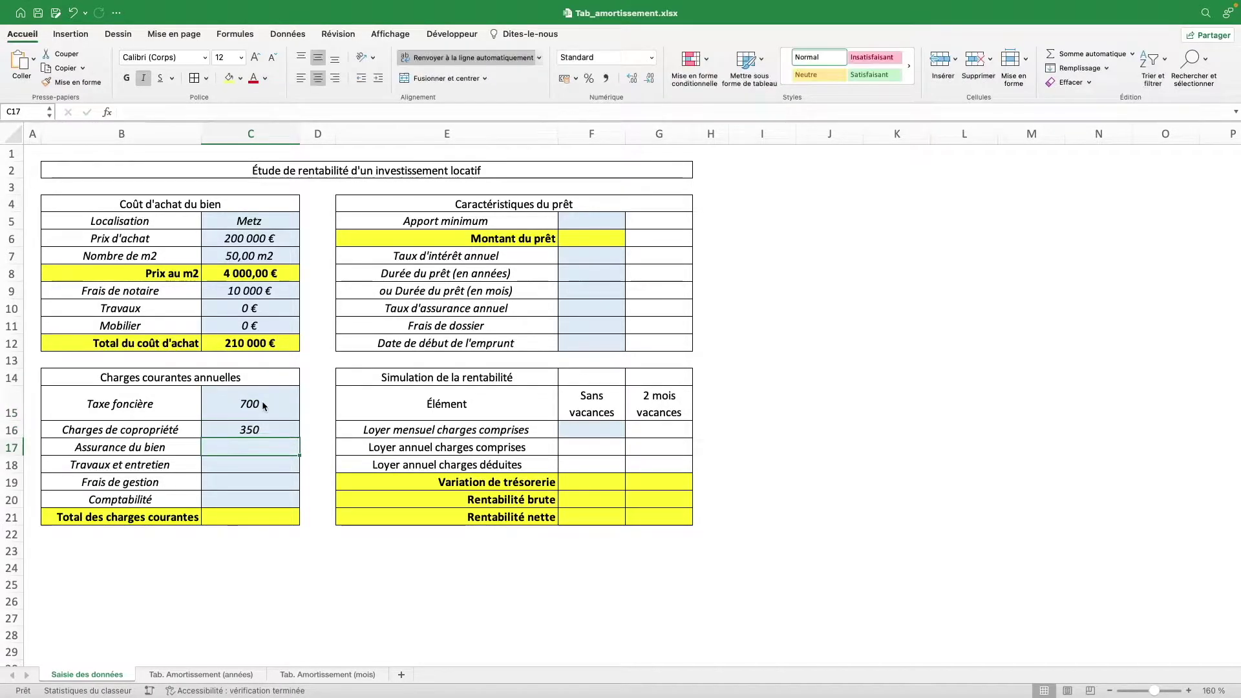
text(800)
key(Return)
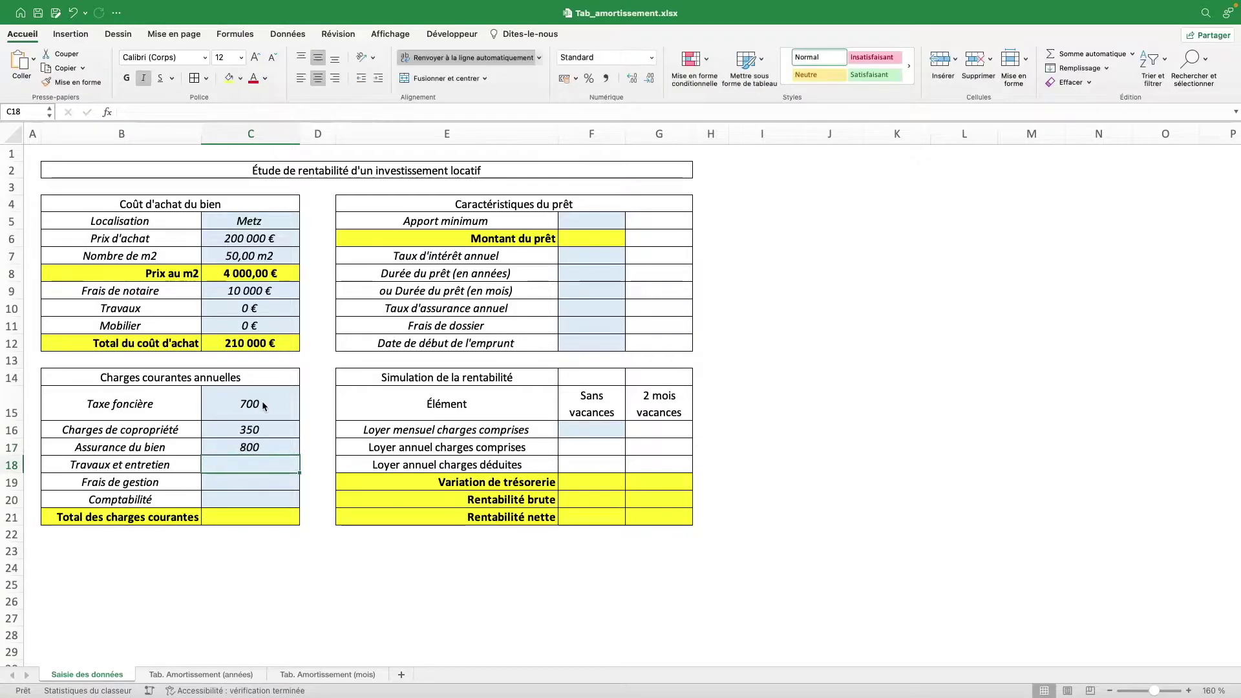
text(200)
key(Return)
text(0)
key(Return)
text(0)
key(Return)
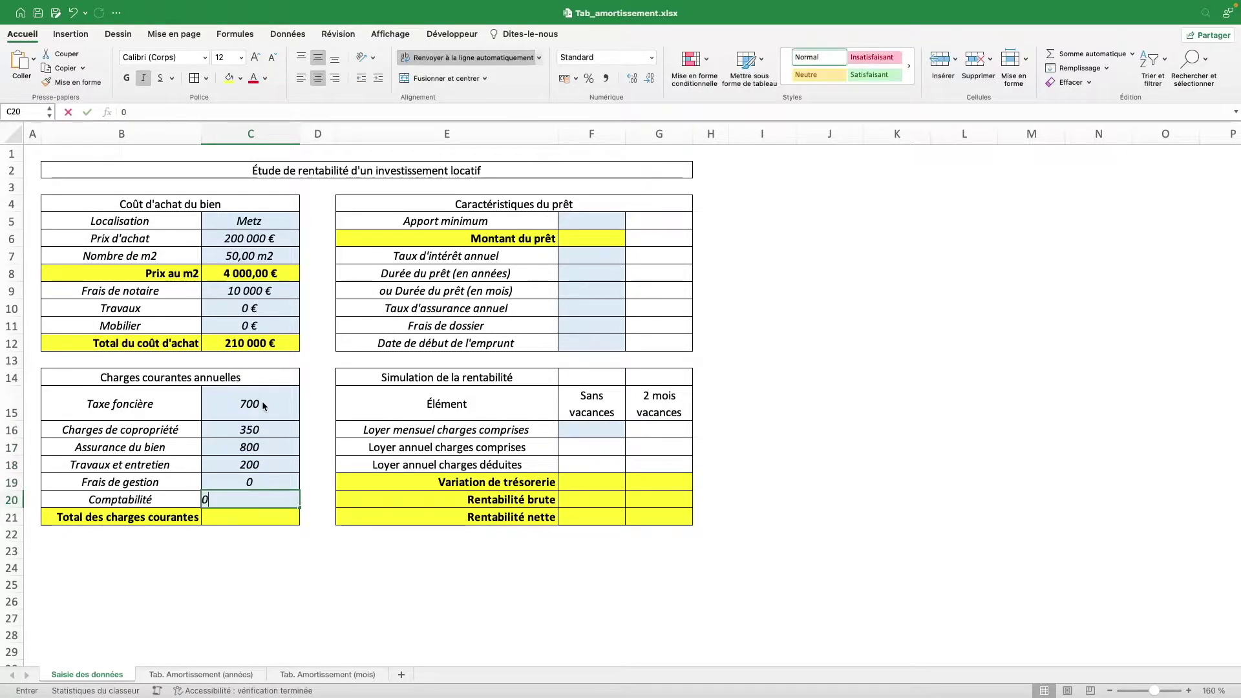
Step: Format C15:C20 as euro amounts with no decimals
drag(264, 405, 262, 499)
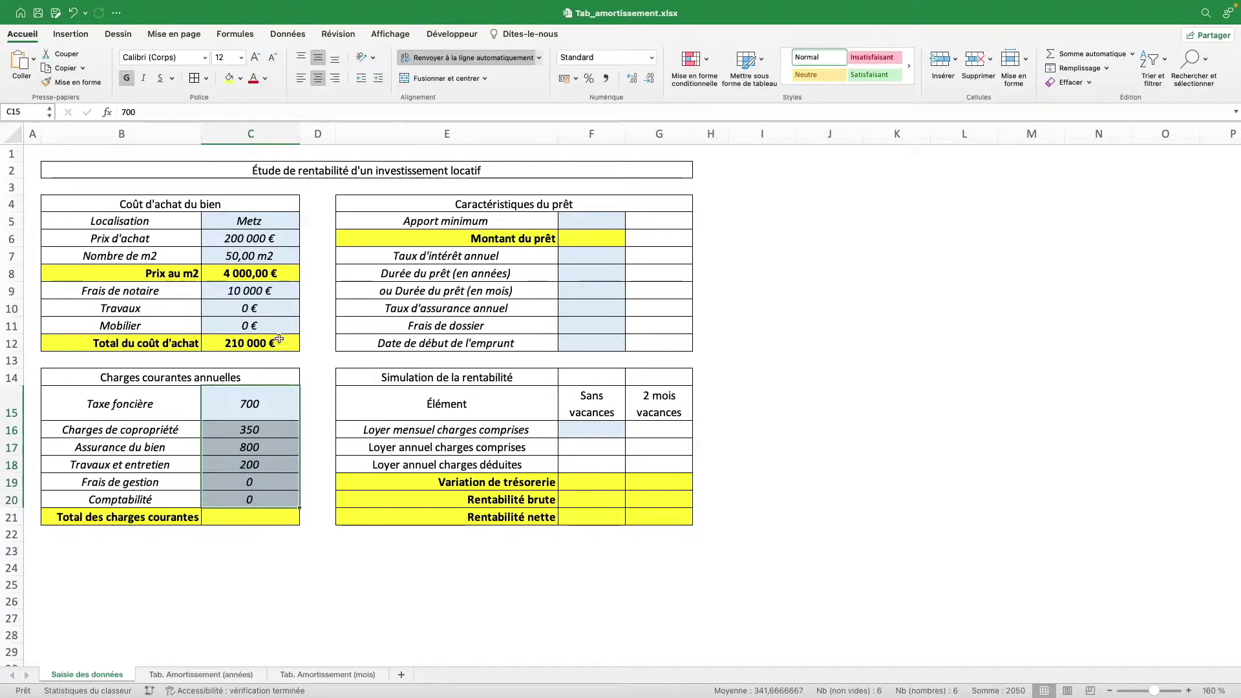
click(651, 57)
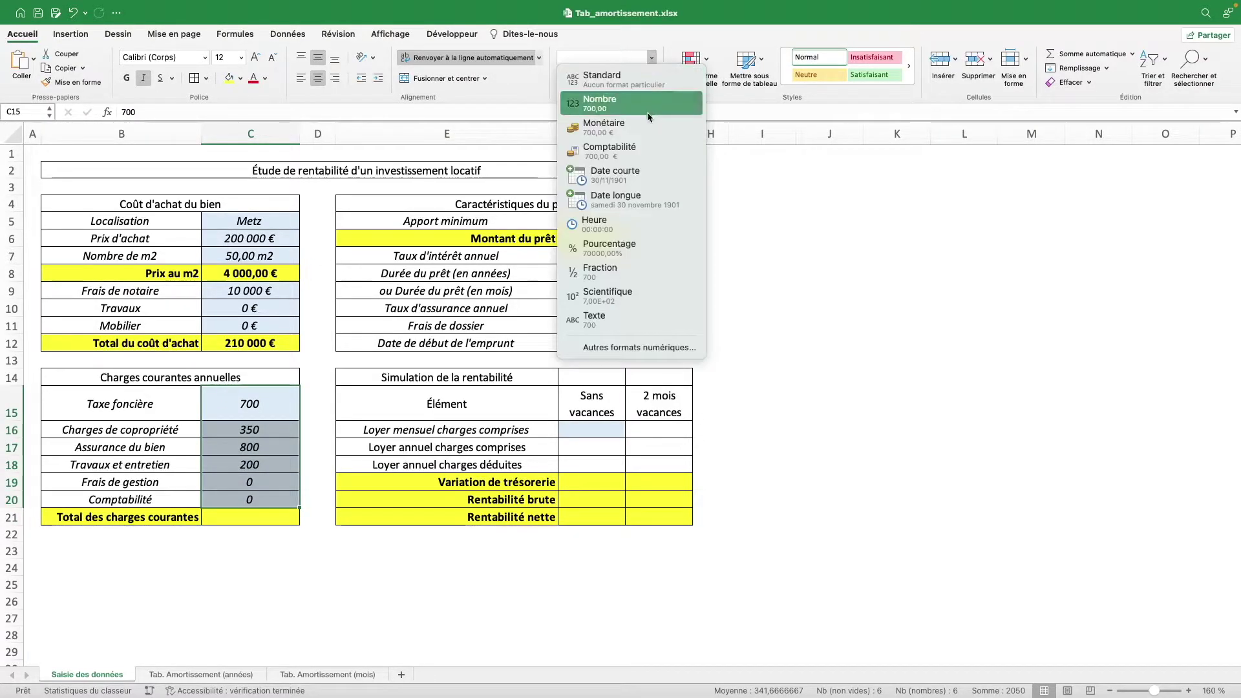
click(642, 128)
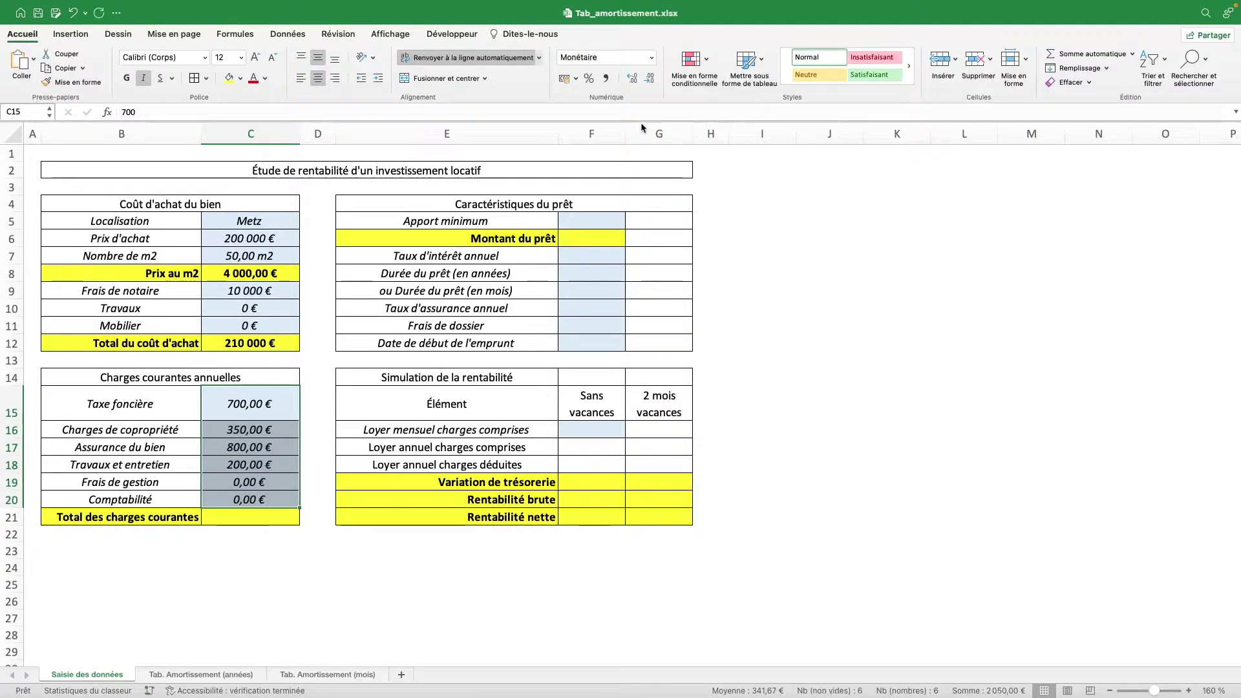
click(650, 78)
click(650, 78)
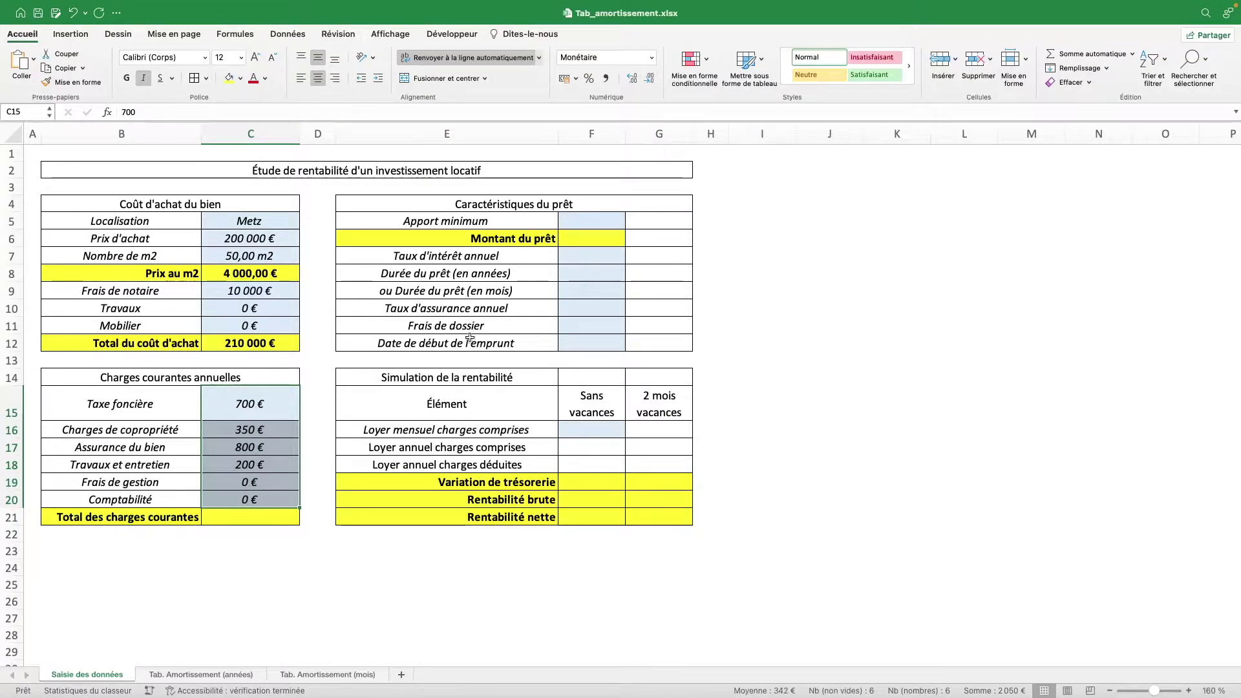
click(275, 513)
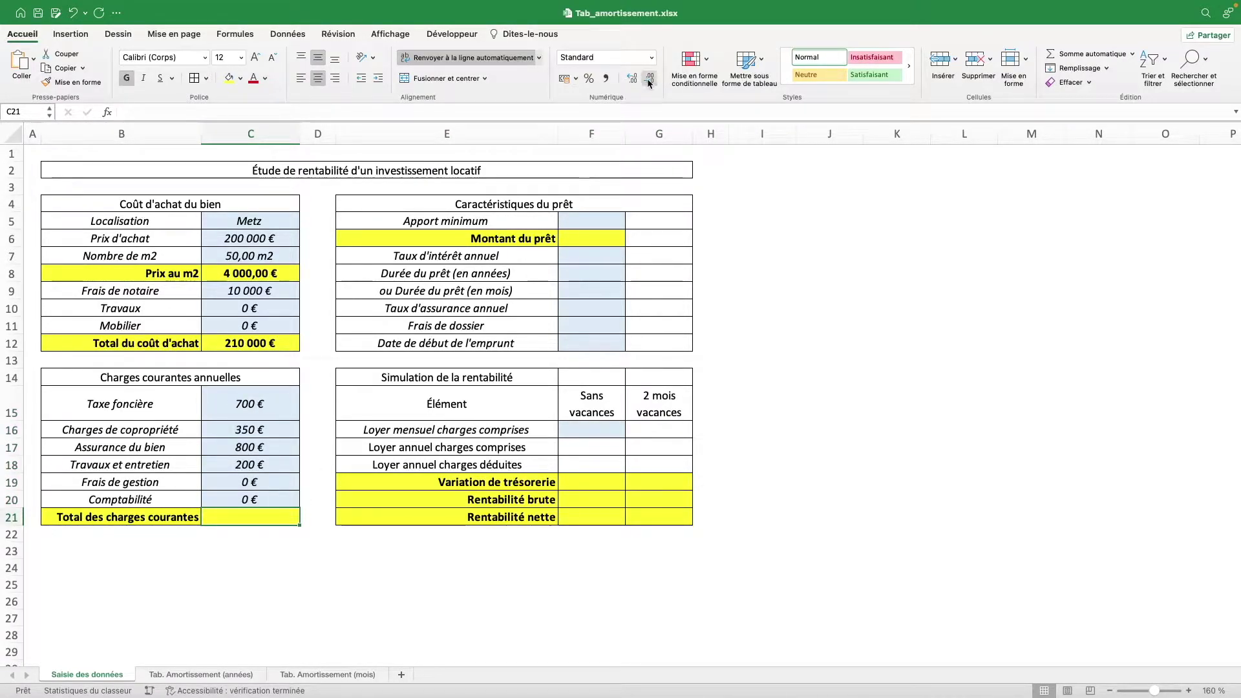
Step: Total the charges in C21 with =SOMME(C15:C20), giving 2 050 €
text(=SOMME()
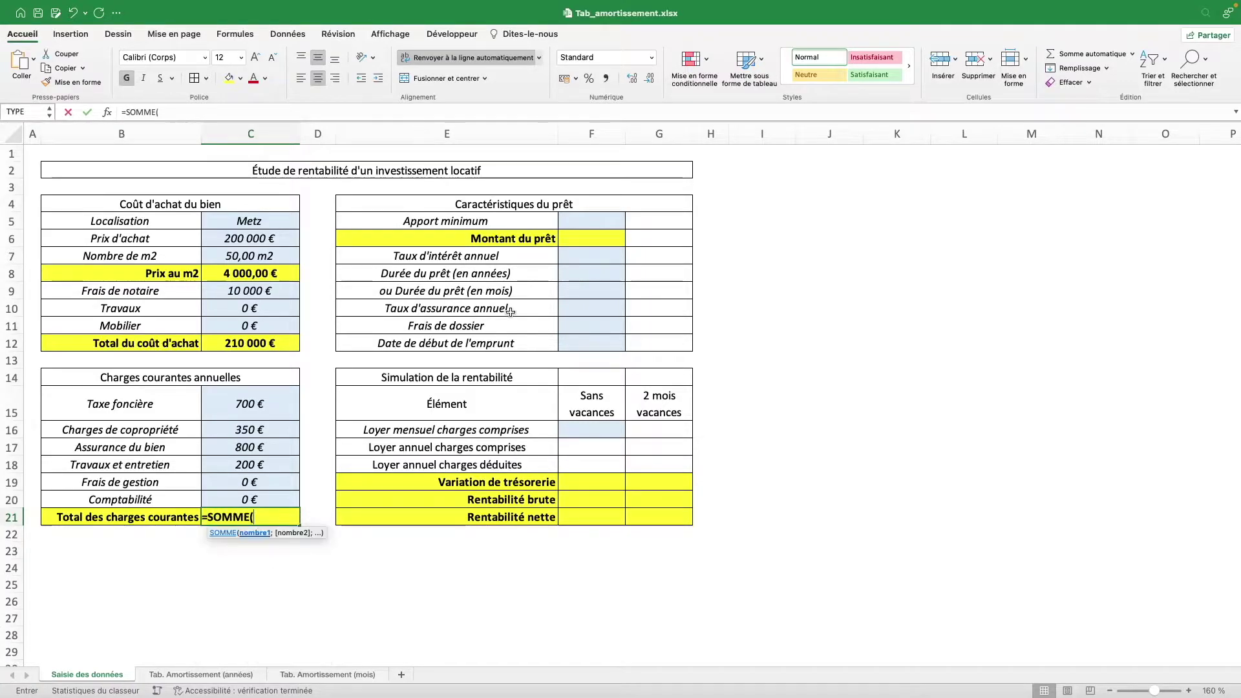
drag(252, 404, 274, 496)
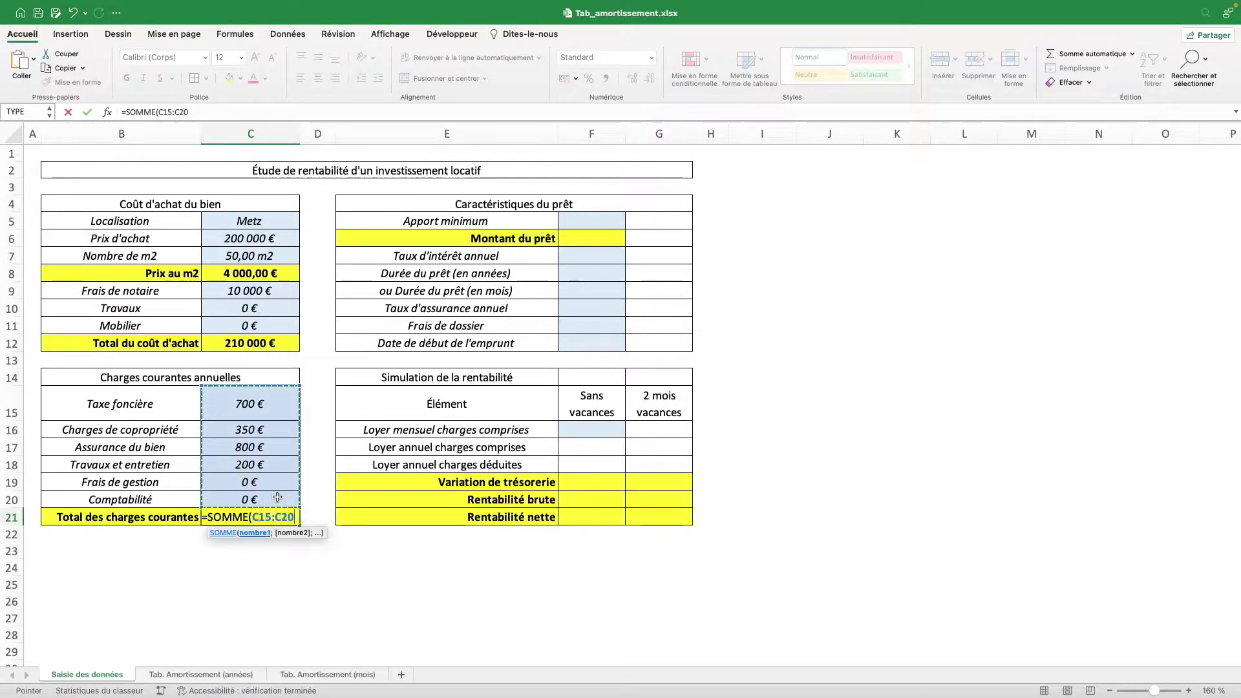
key(Return)
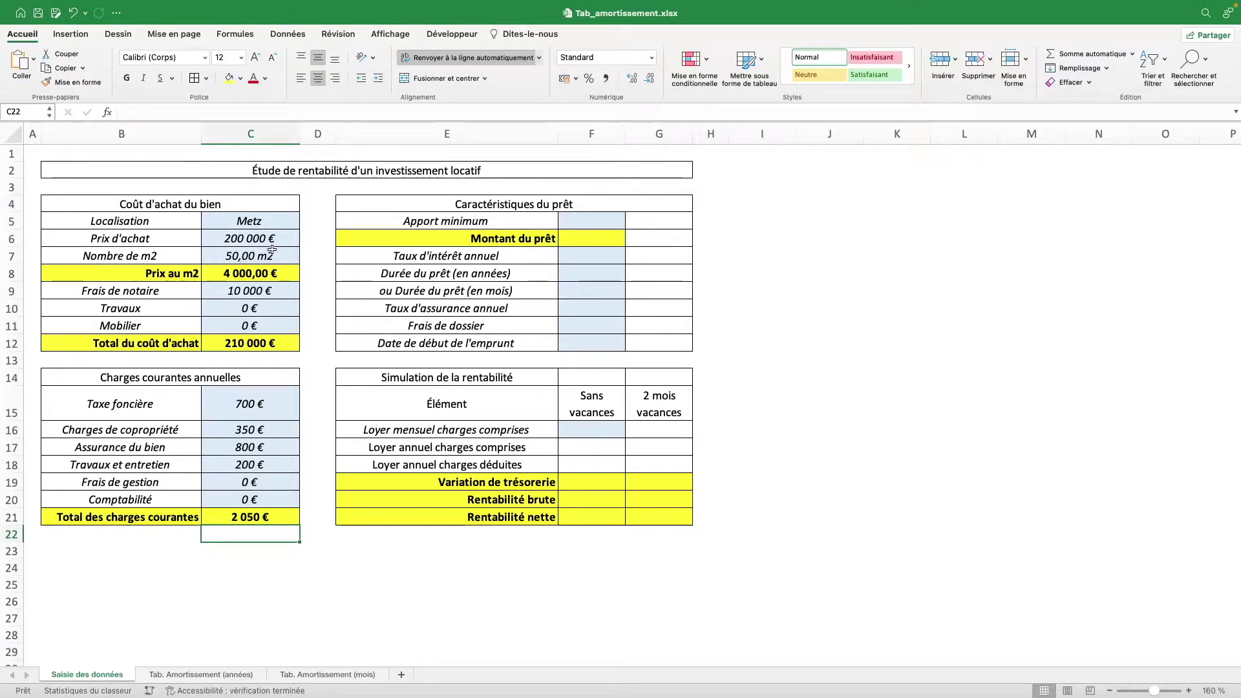
click(273, 204)
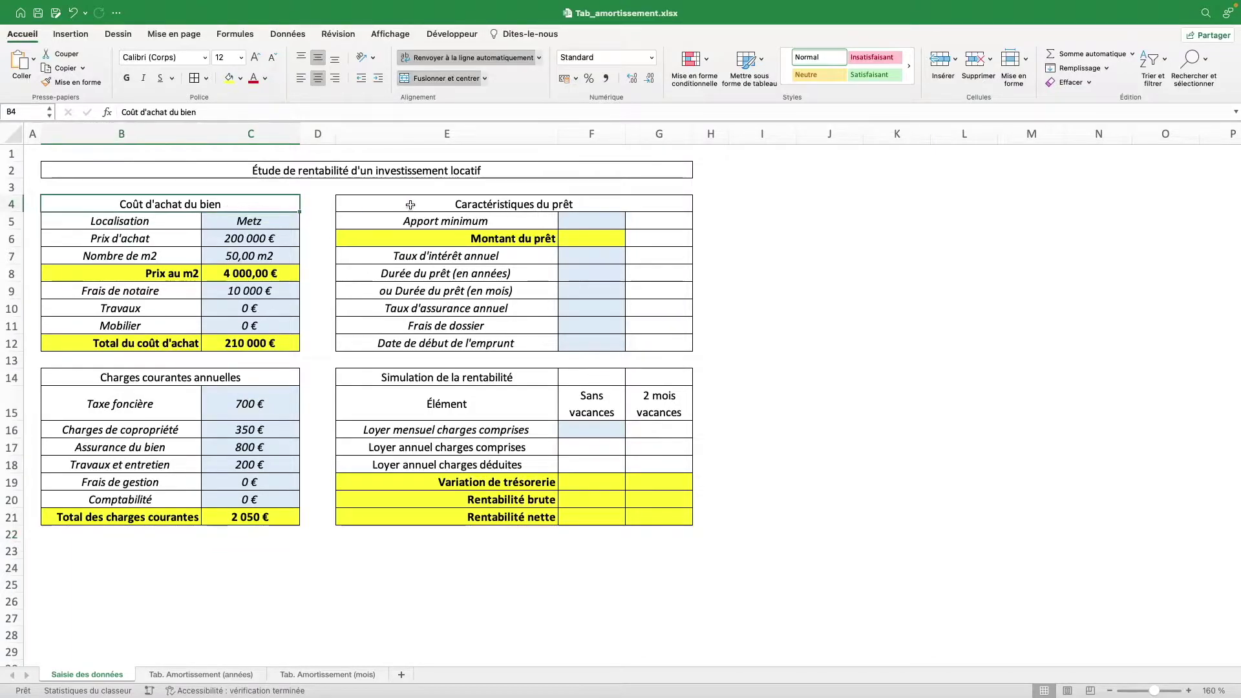
Step: Give the sheet title and table headers a 00518B dark blue fill with white text
super+click(425, 204)
super+click(268, 374)
super+click(436, 377)
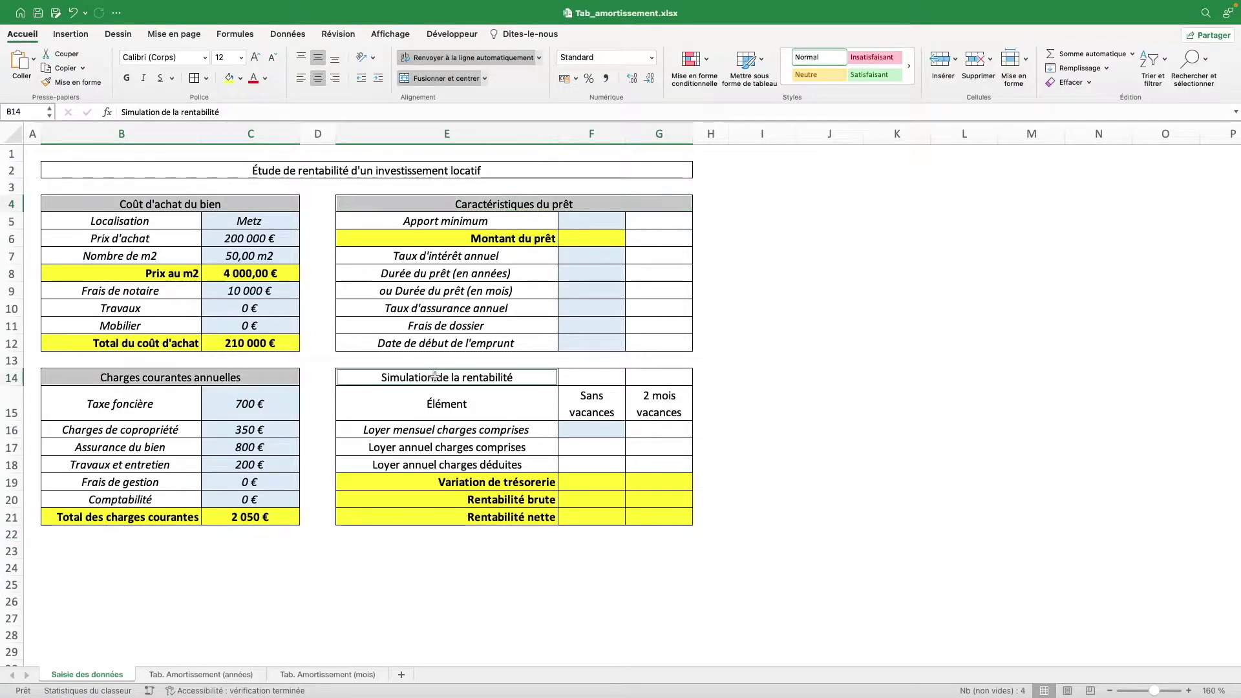
super+click(416, 171)
click(241, 79)
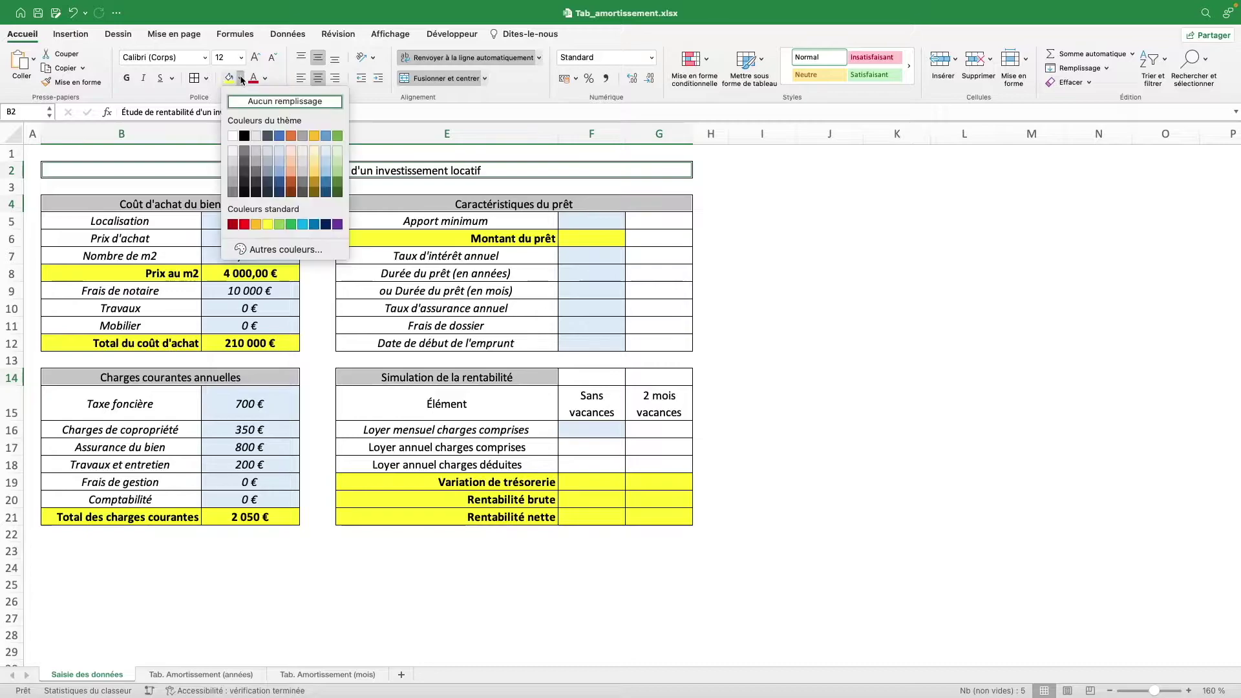
click(285, 250)
text(00518B)
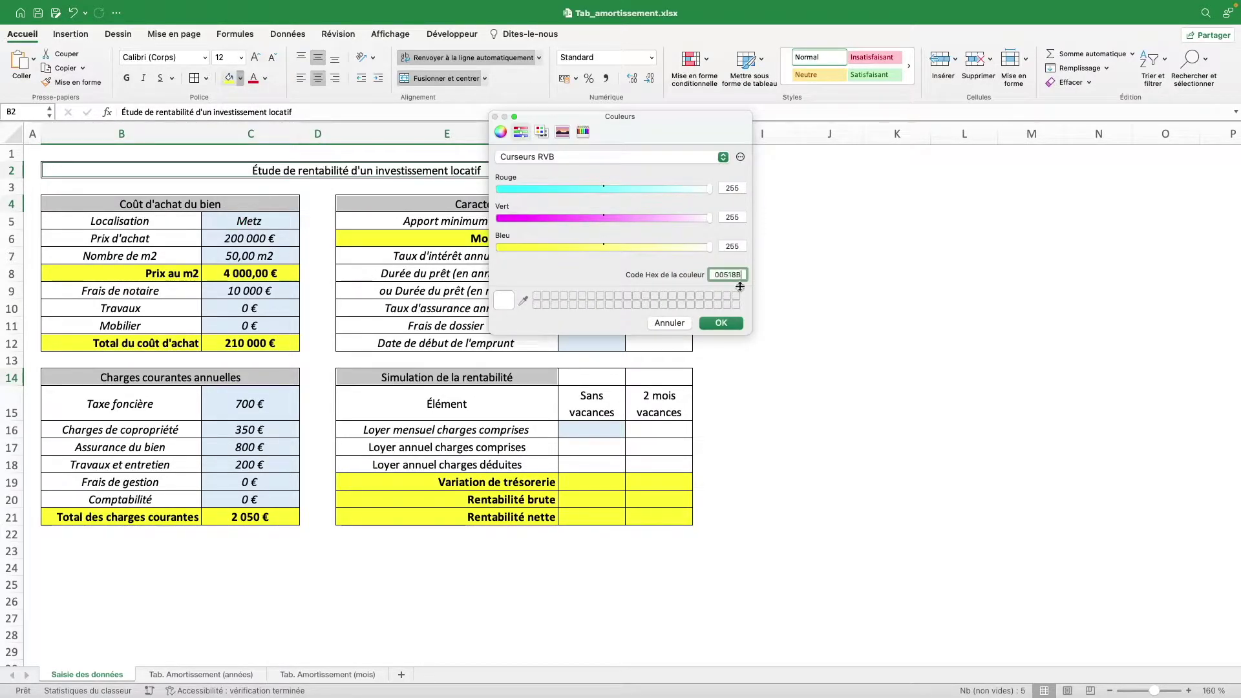
click(722, 323)
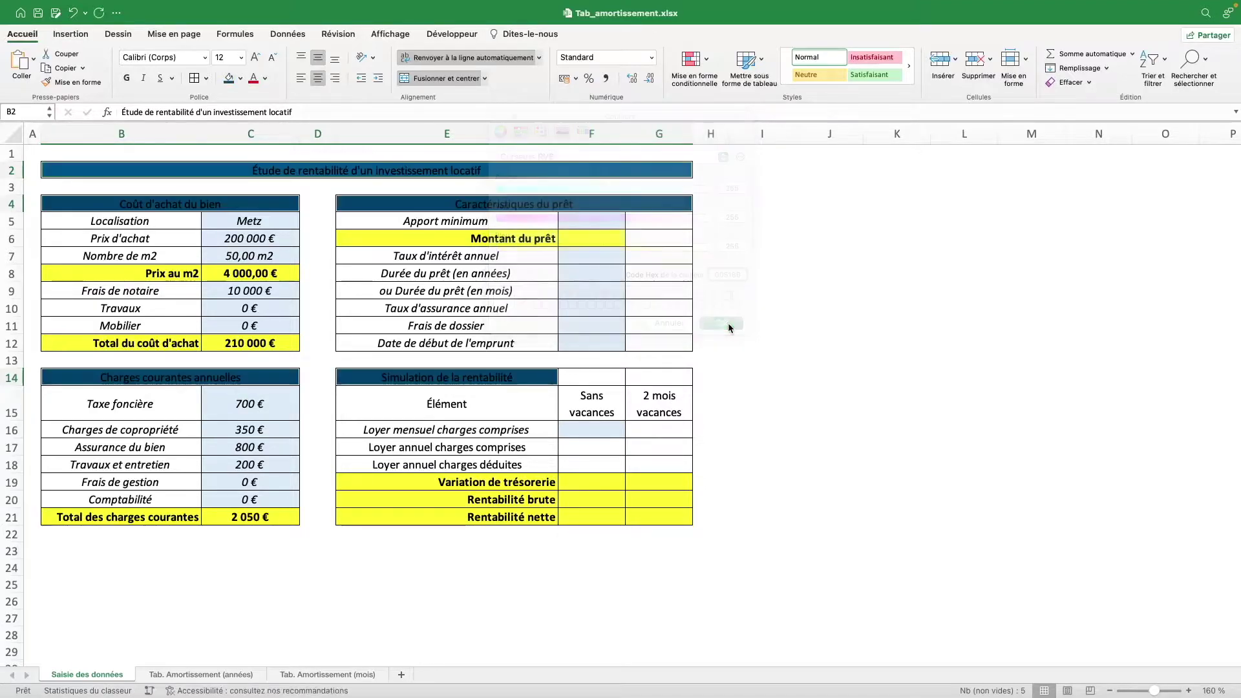
click(264, 78)
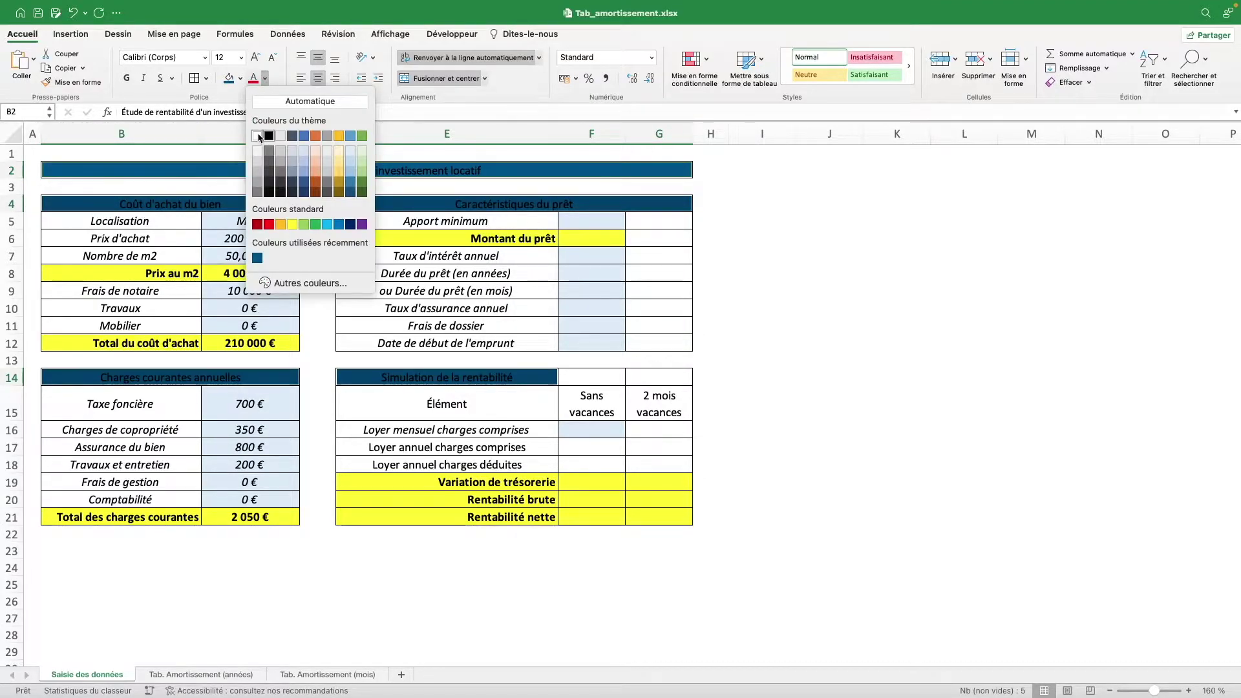
click(257, 136)
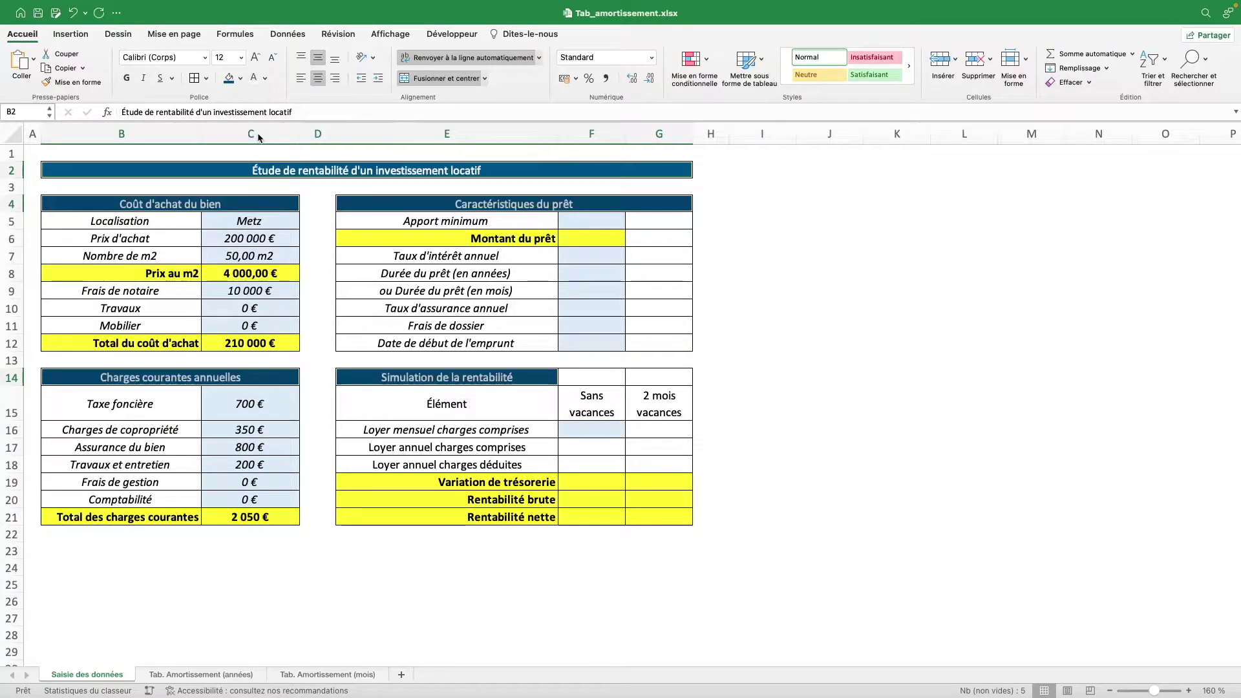
click(566, 255)
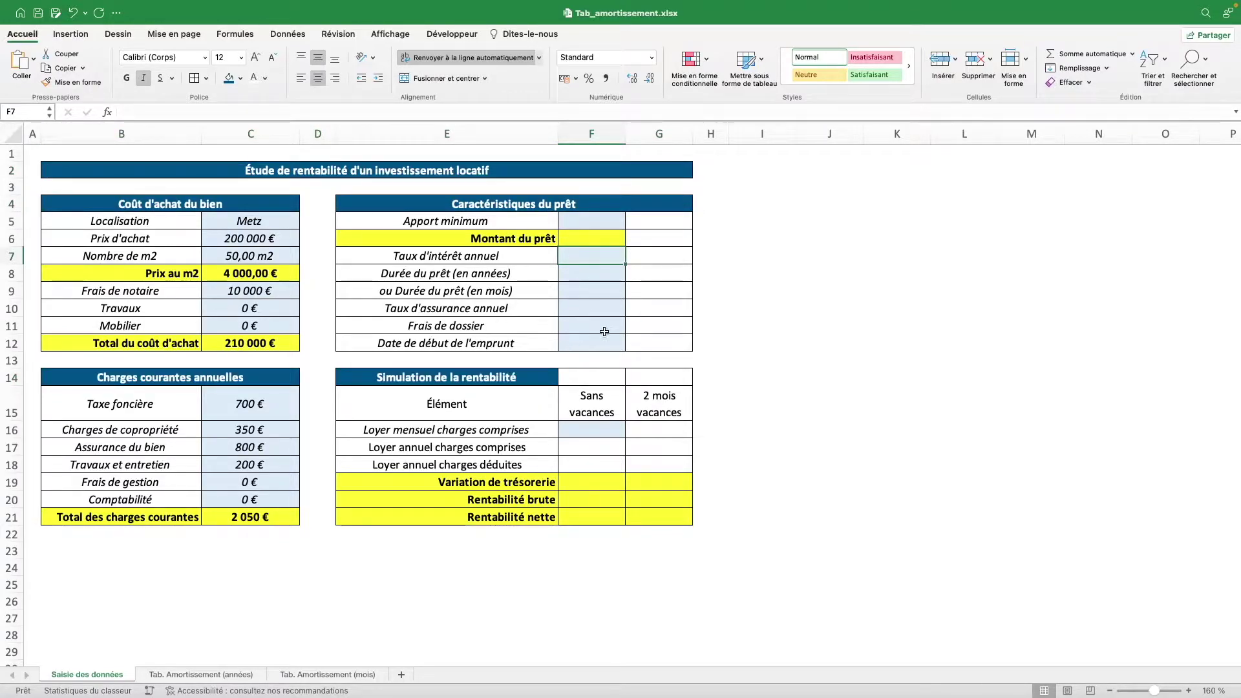
Step: Merge and centre E14:G14, and make E15:G15 dark blue, white and bold
drag(530, 377, 674, 373)
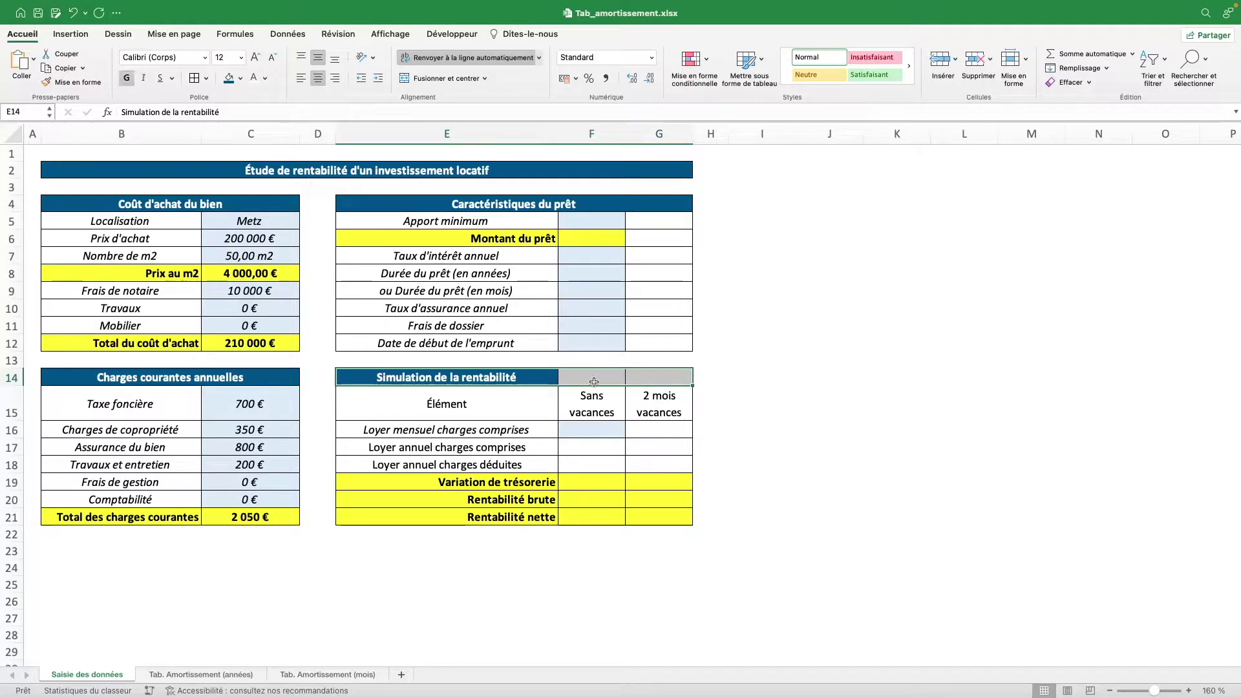
click(455, 81)
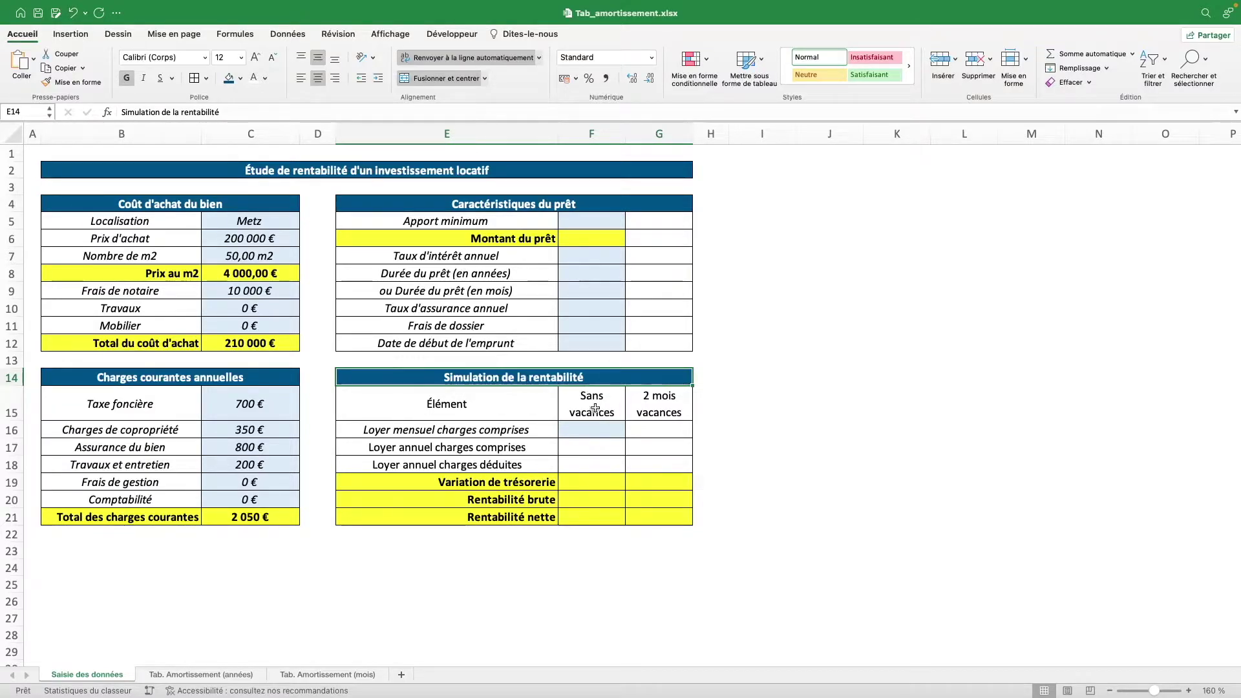
drag(516, 407, 660, 405)
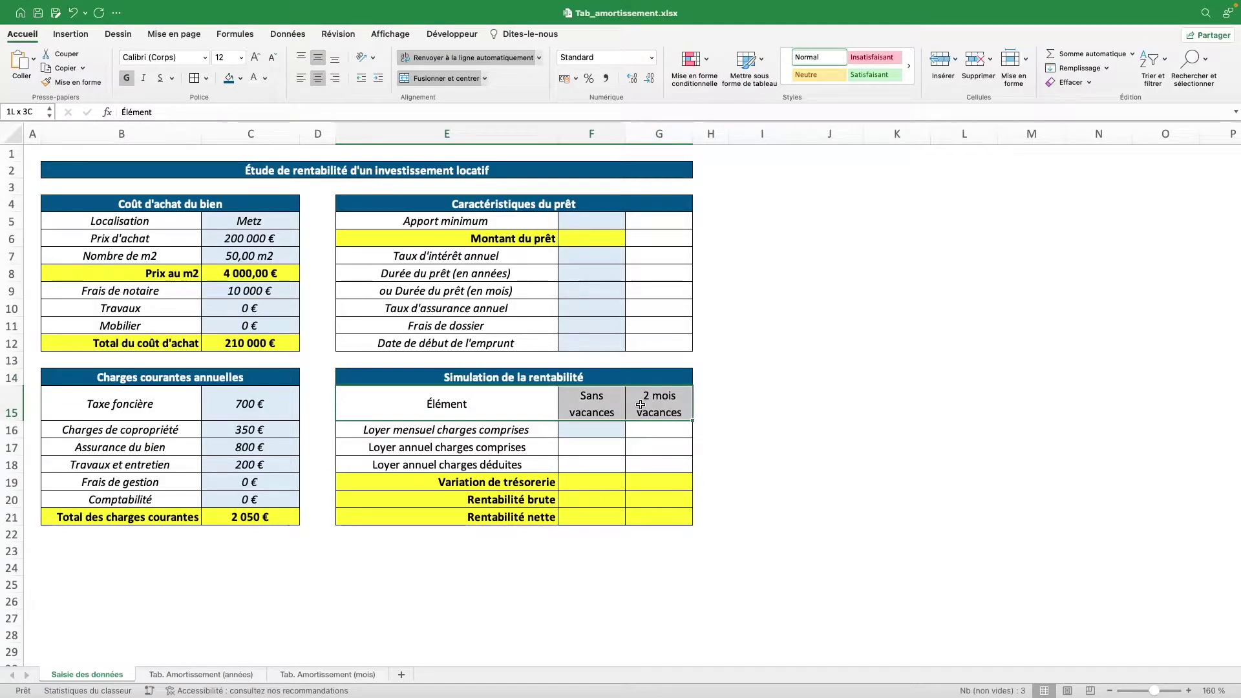
click(229, 78)
click(253, 77)
key(ctrl+b)
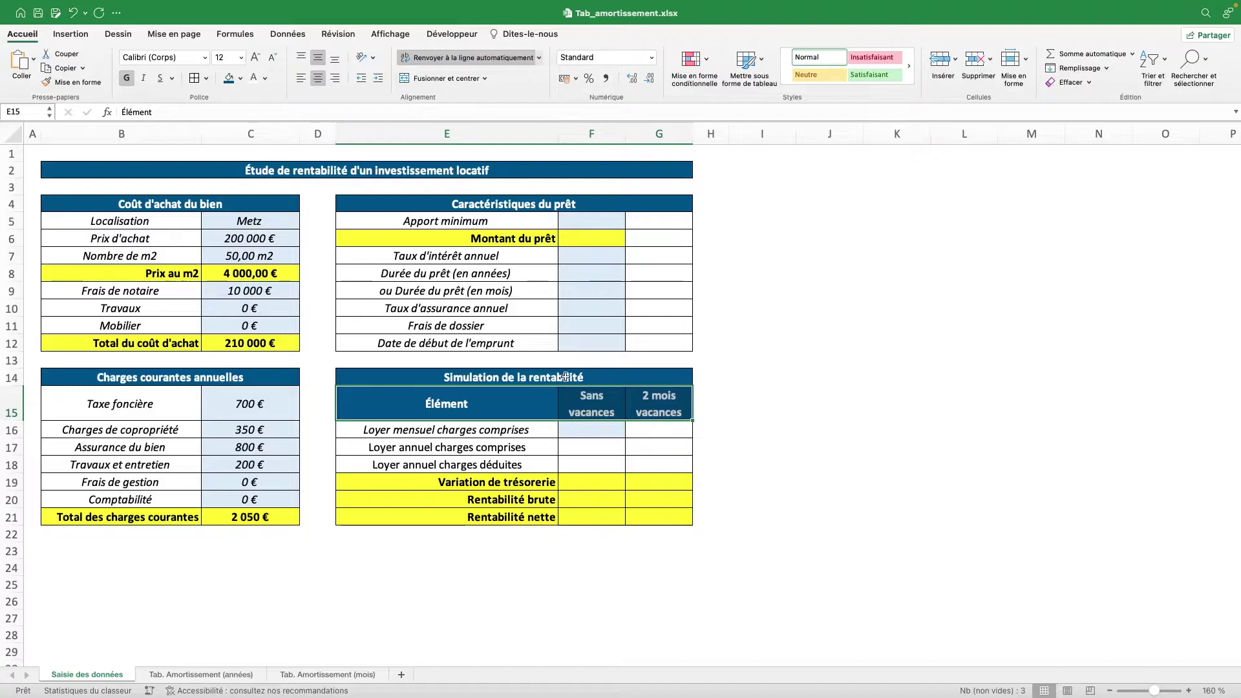
click(594, 445)
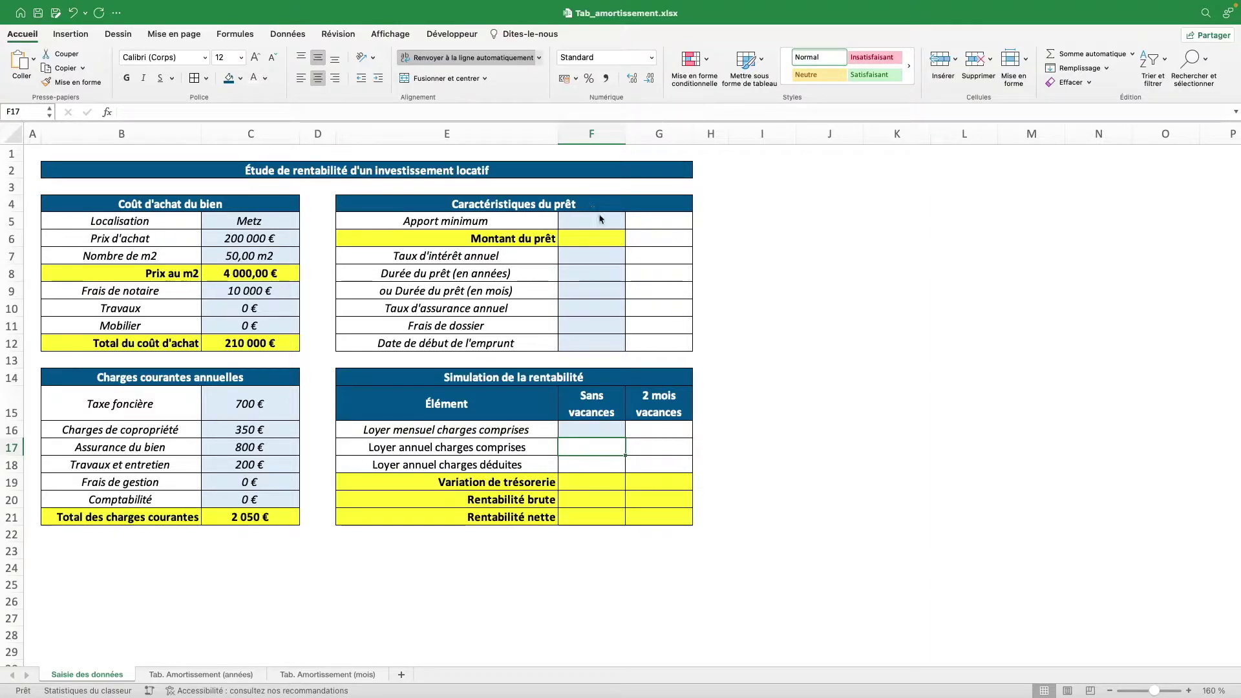
Step: Enter a 10000 down payment, 2% interest, 20 years and 0 months
click(601, 225)
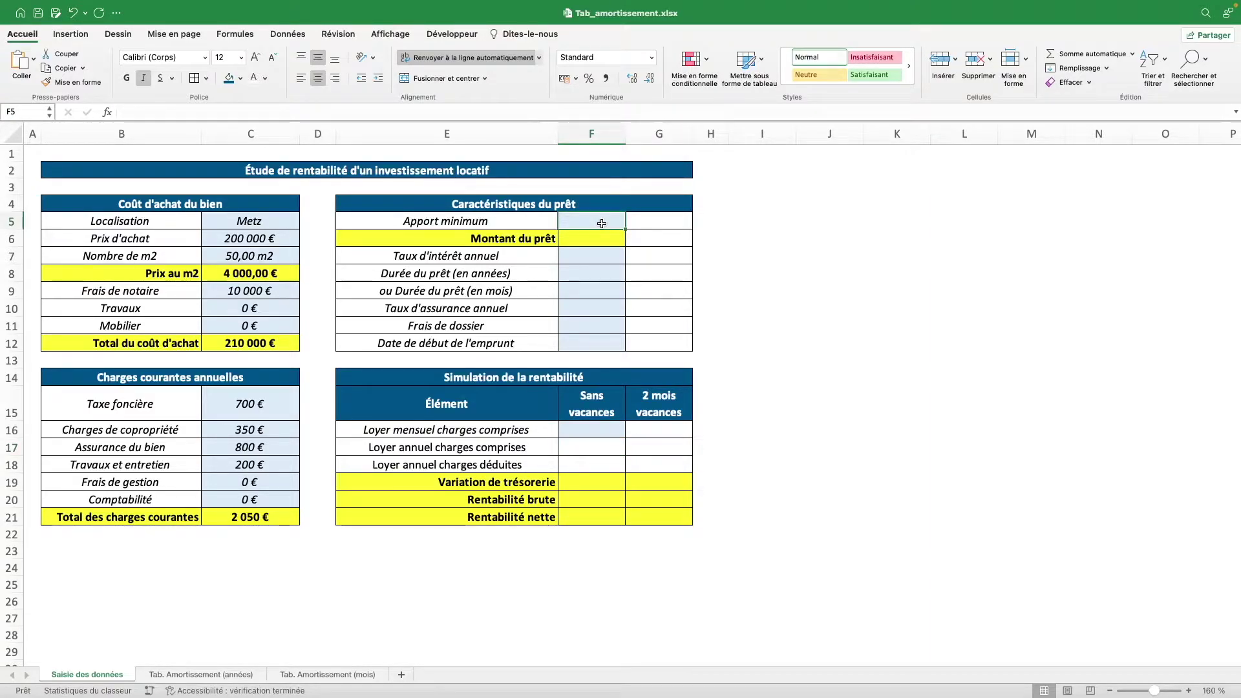
text(10000)
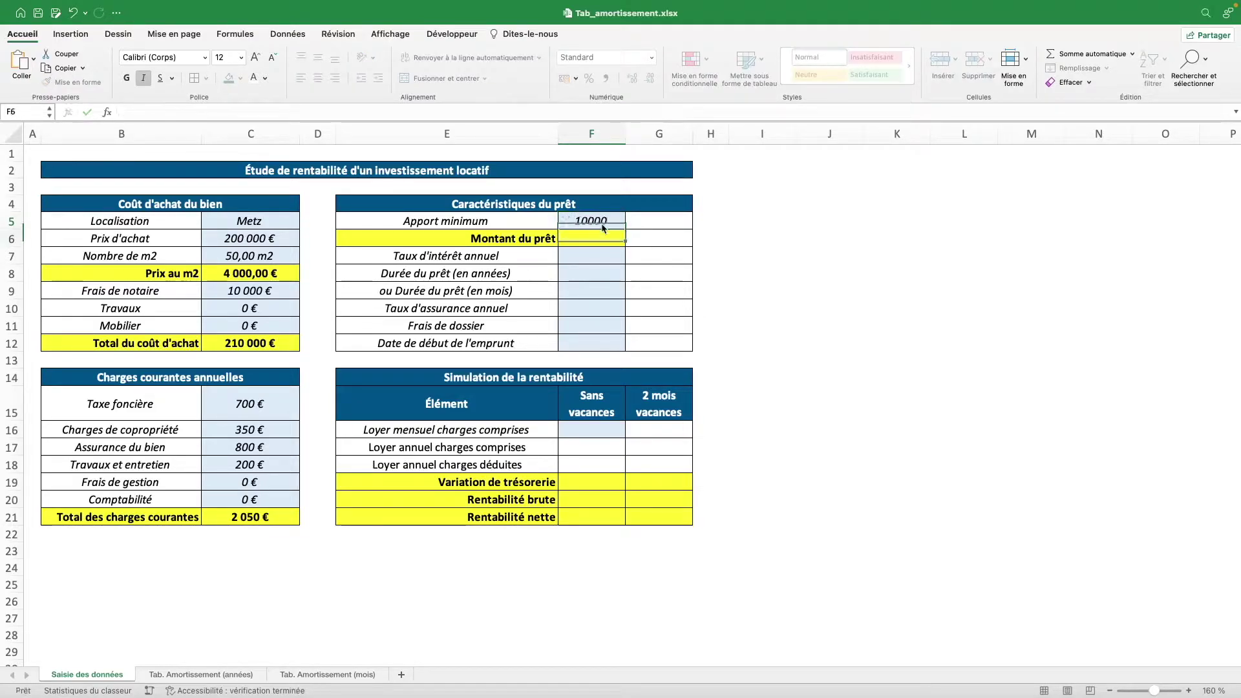
key(Return)
key(Return)
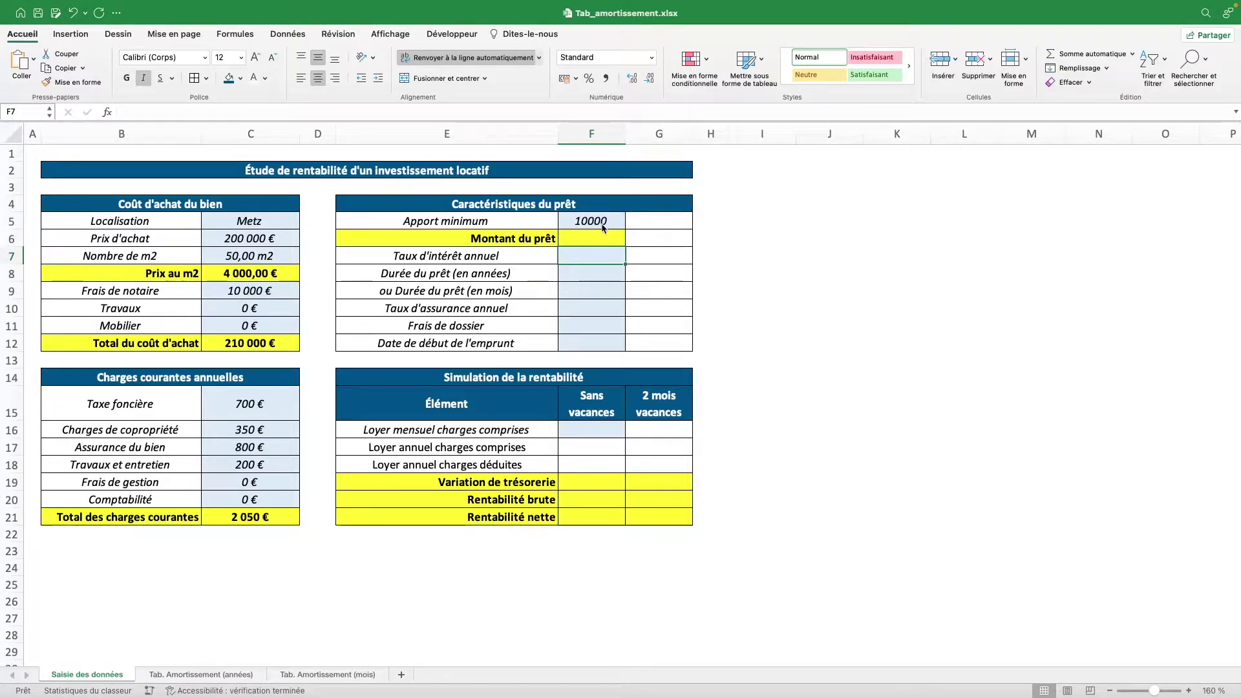
text(2)
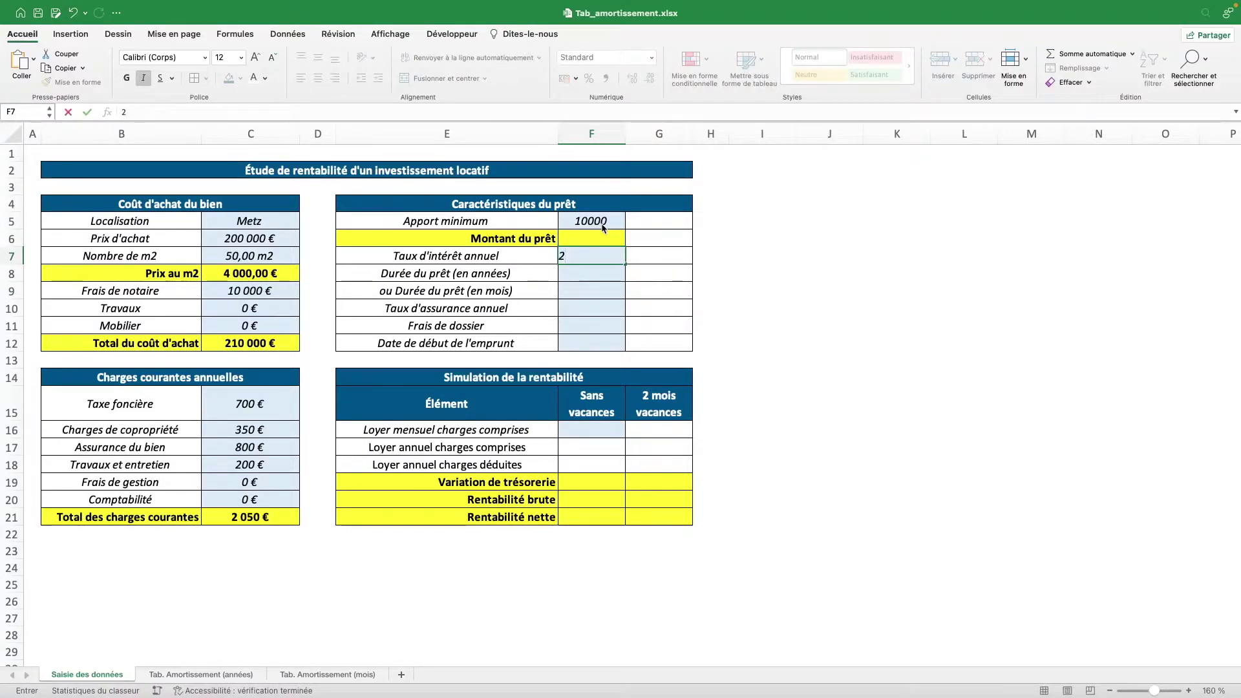
key(Return)
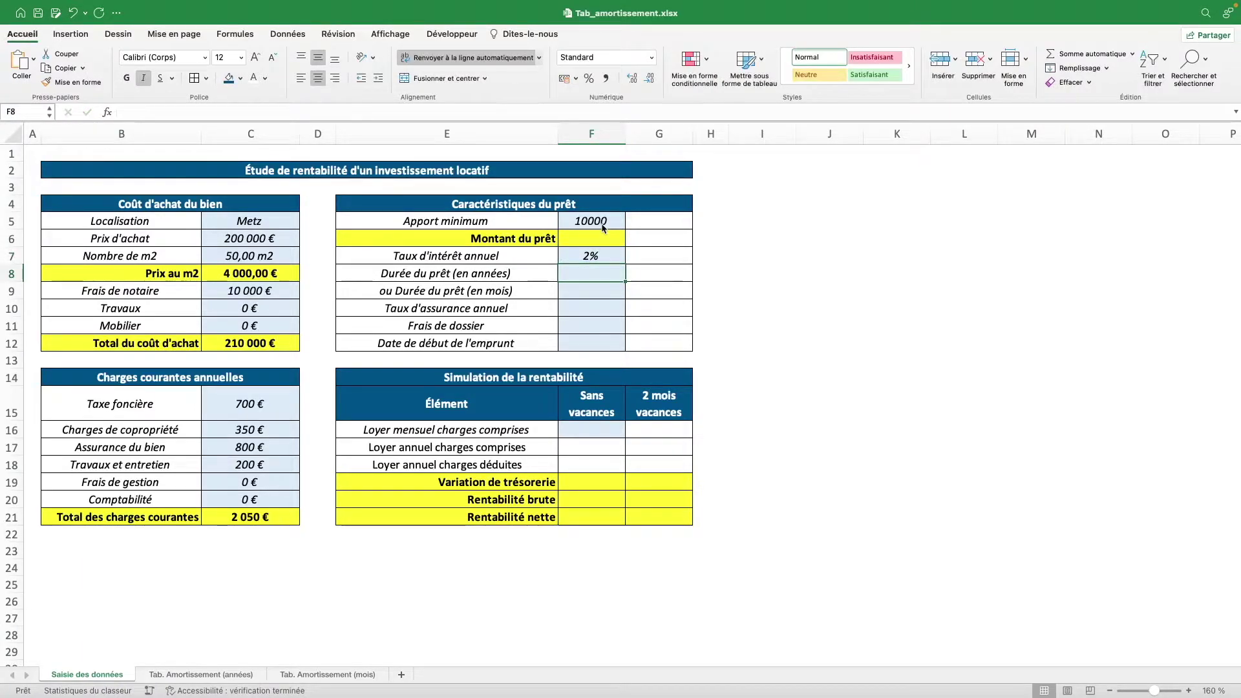
text(20)
key(Return)
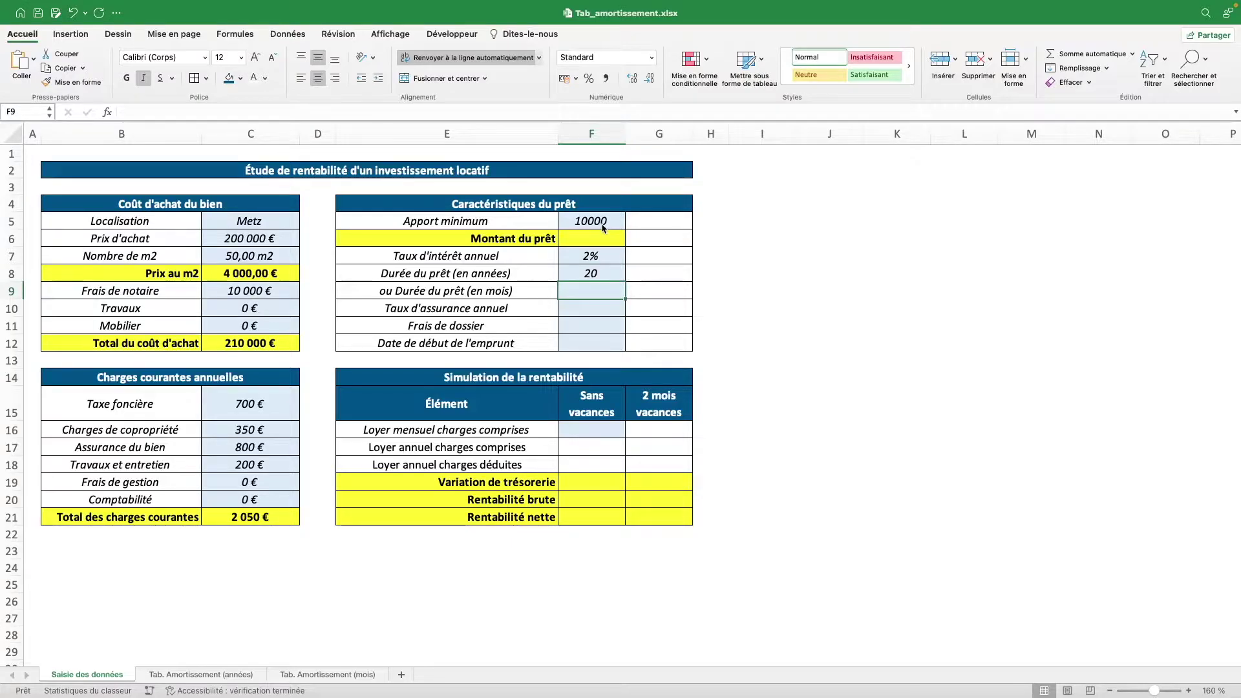
text(0)
key(Return)
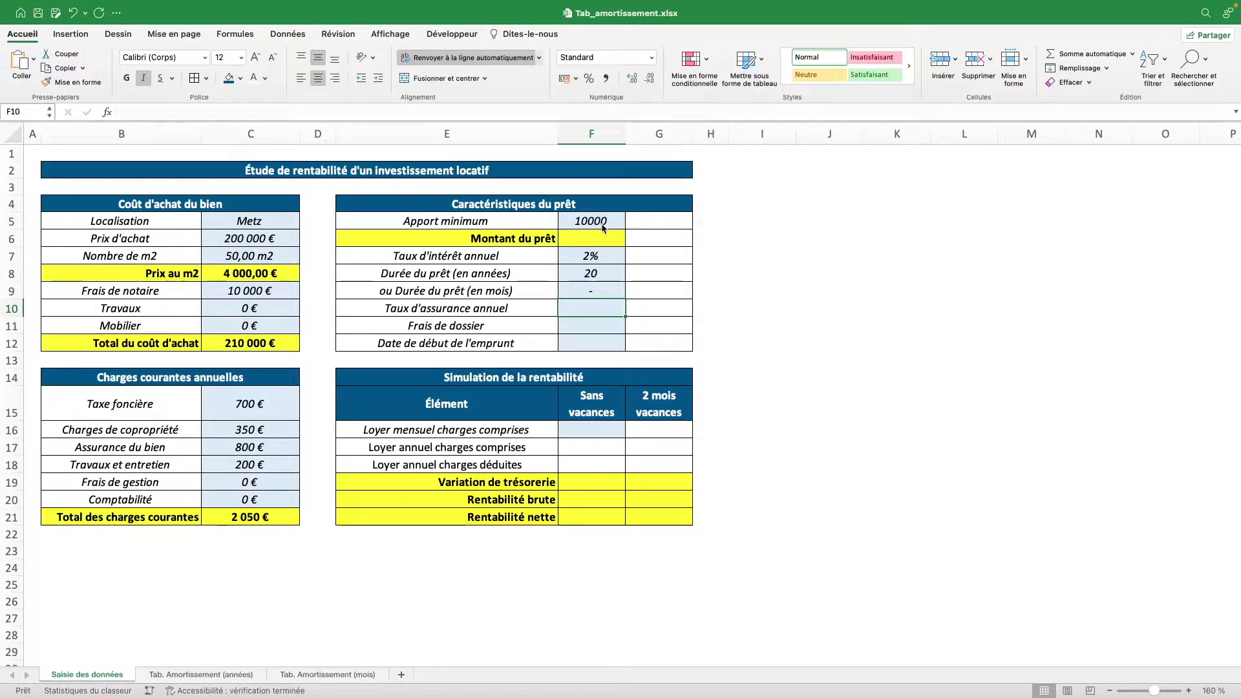
Step: Enter a 0,1% insurance rate, 0 application fees and a 01/01/2050 start date
text(0,1)
key(Return)
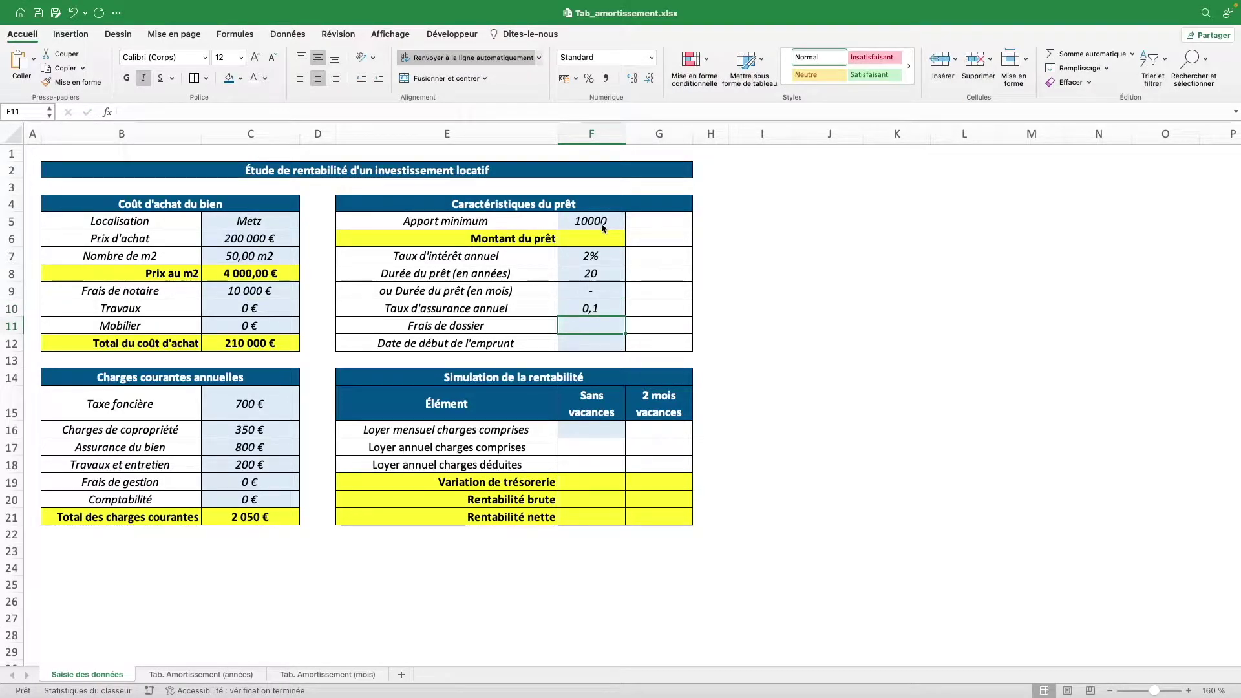
key(Up)
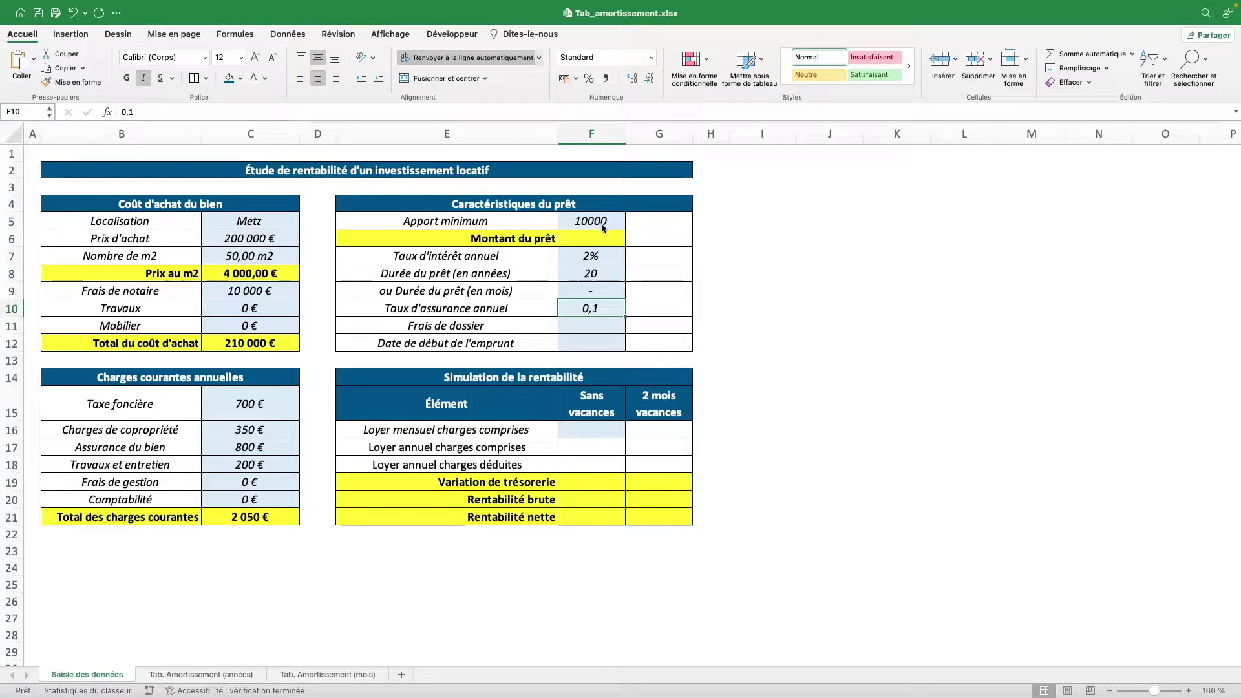
text(0,1%)
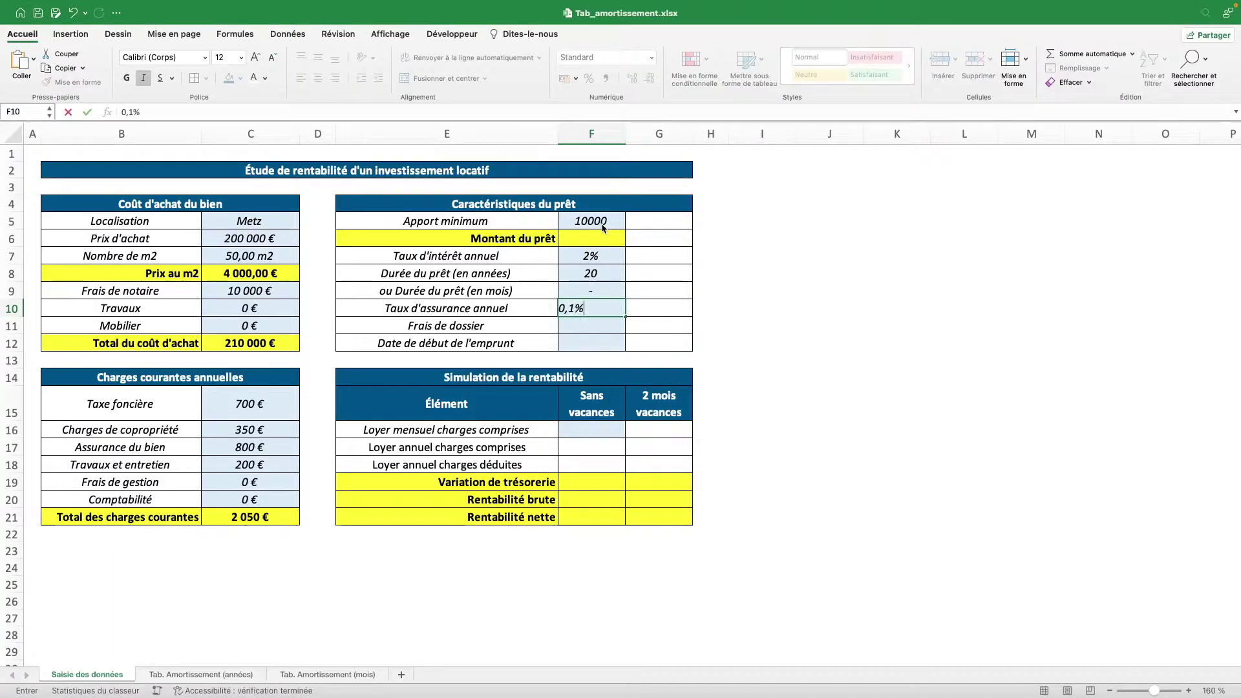
key(Return)
text(0)
key(Return)
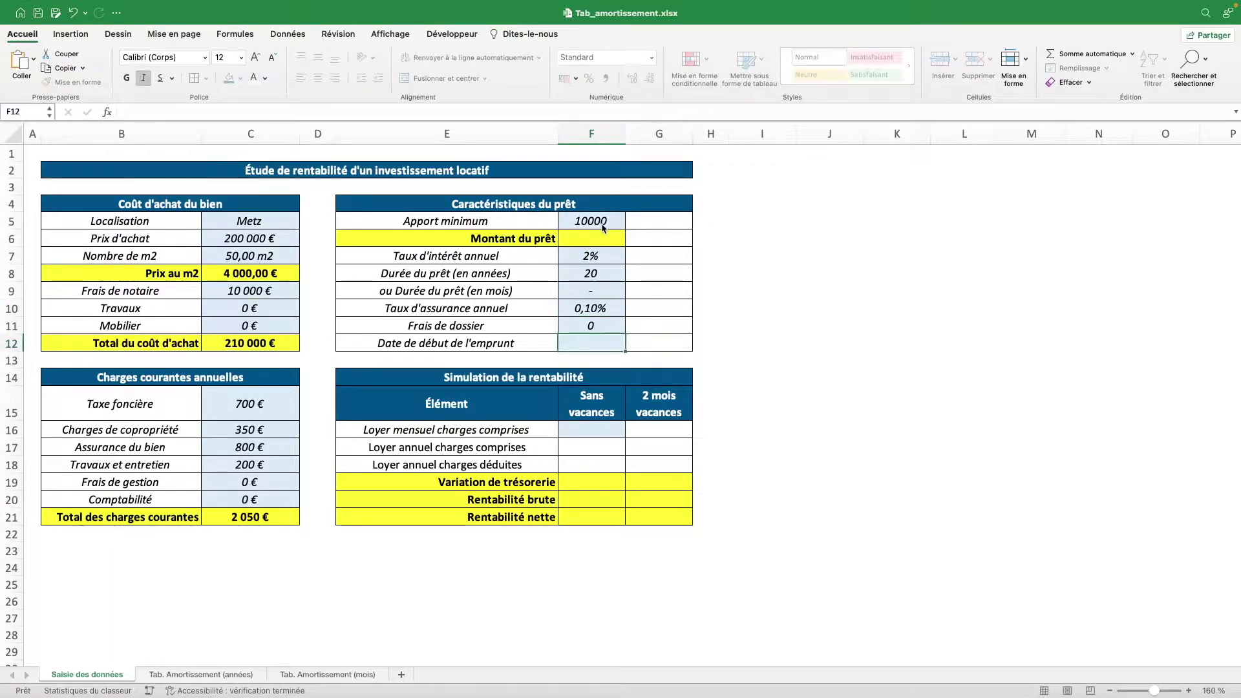
text(01/01/2050)
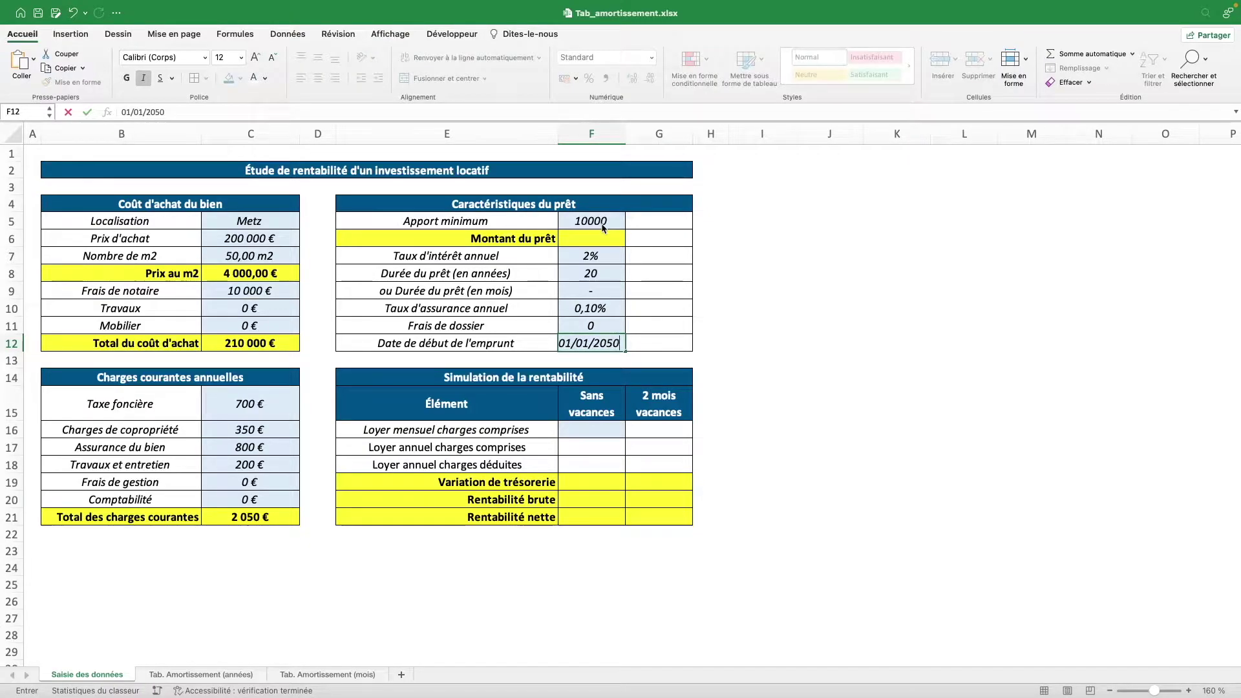
key(Return)
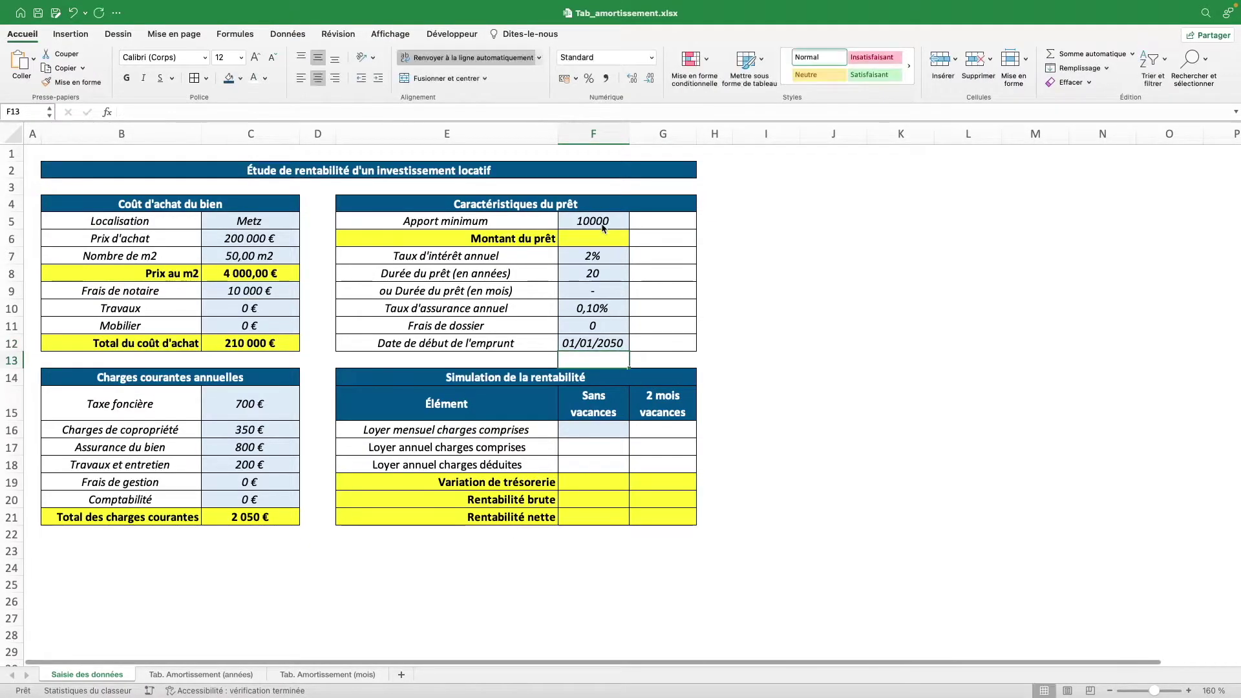
drag(623, 134, 676, 133)
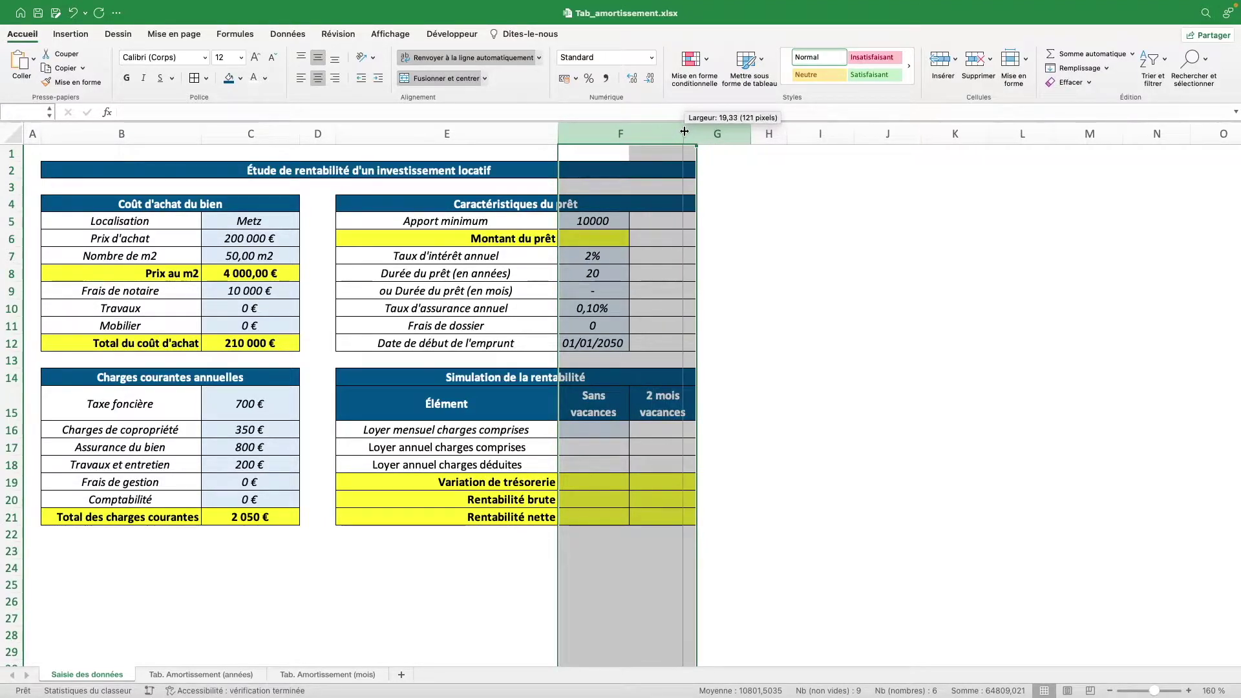
Step: Widen columns F and G and enter an 800 monthly rent in F16
drag(676, 132, 688, 131)
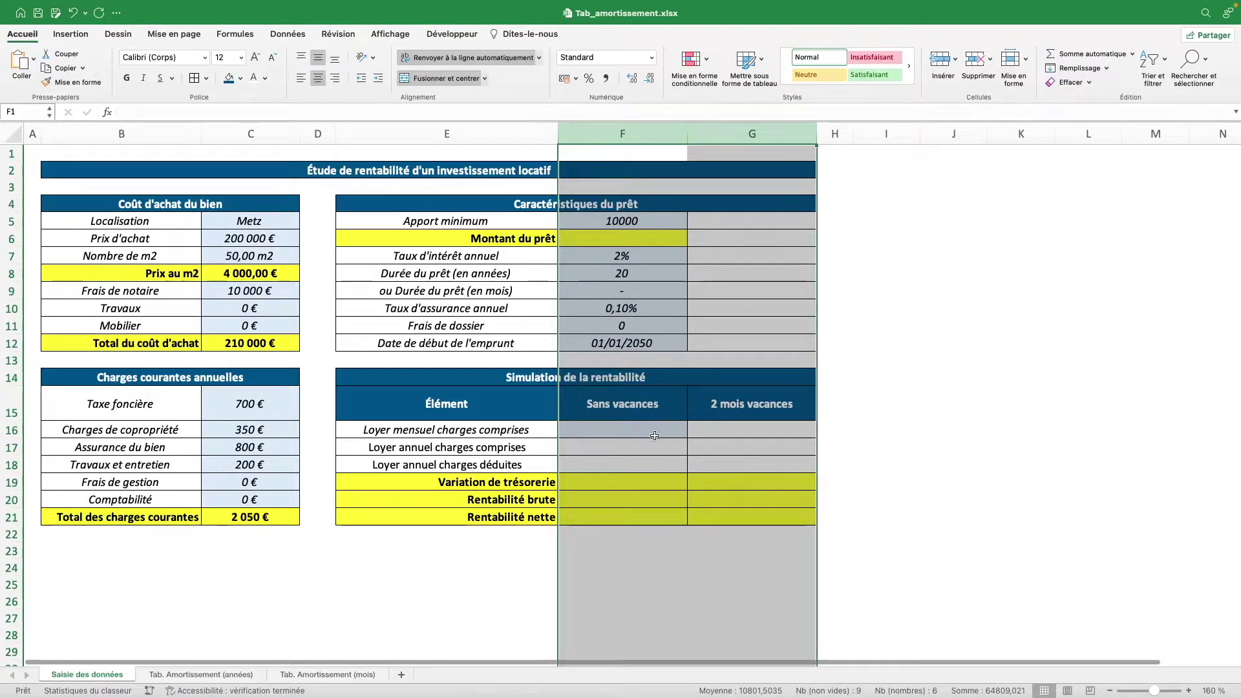
click(642, 430)
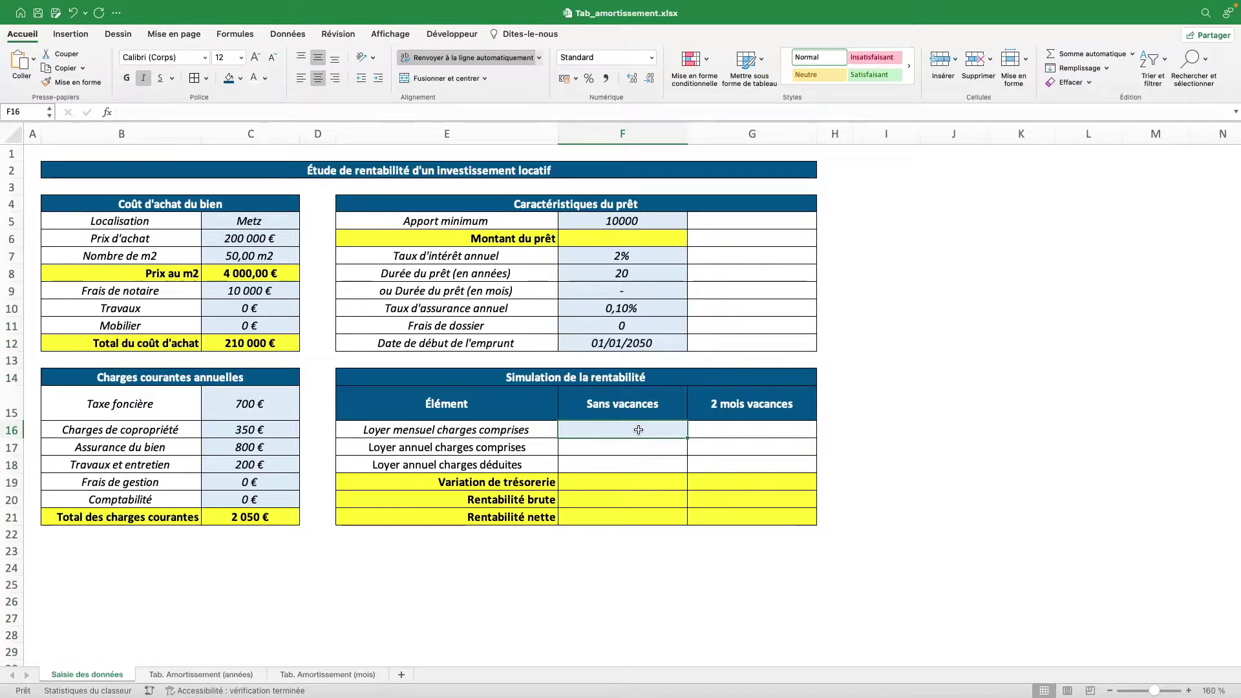
text(800)
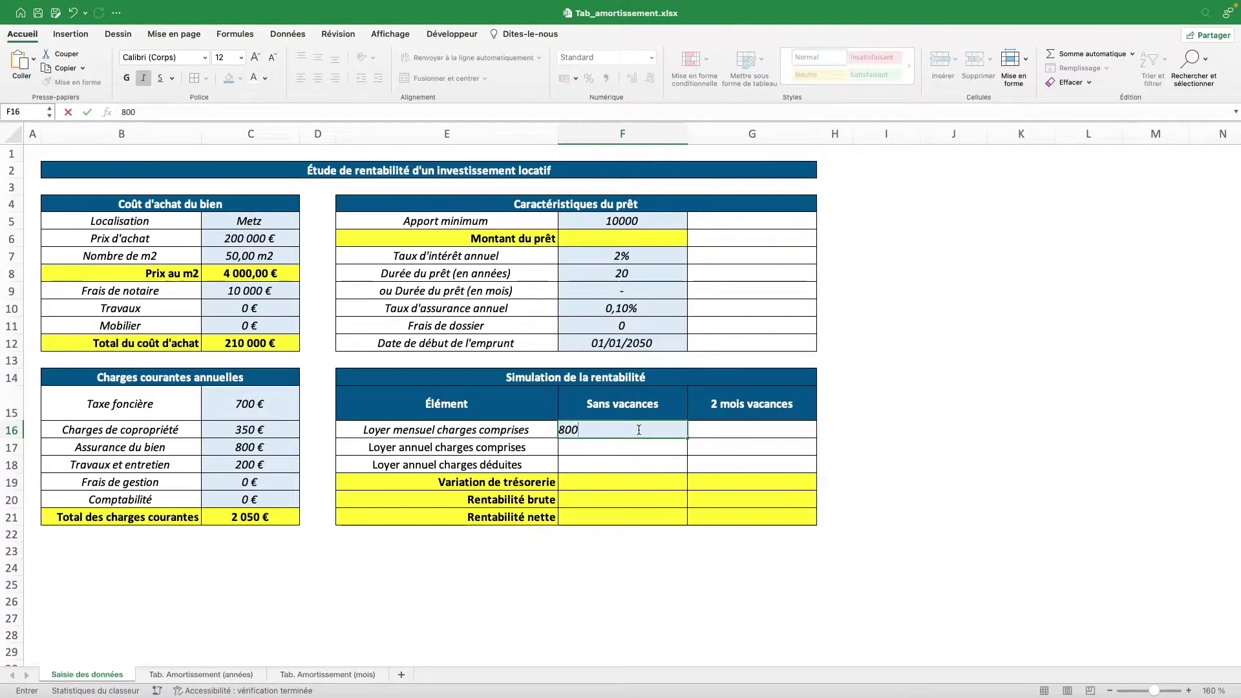
key(Return)
Step: Format F5 and F16 as euros without decimals, and show F7 as 2,00%
click(640, 432)
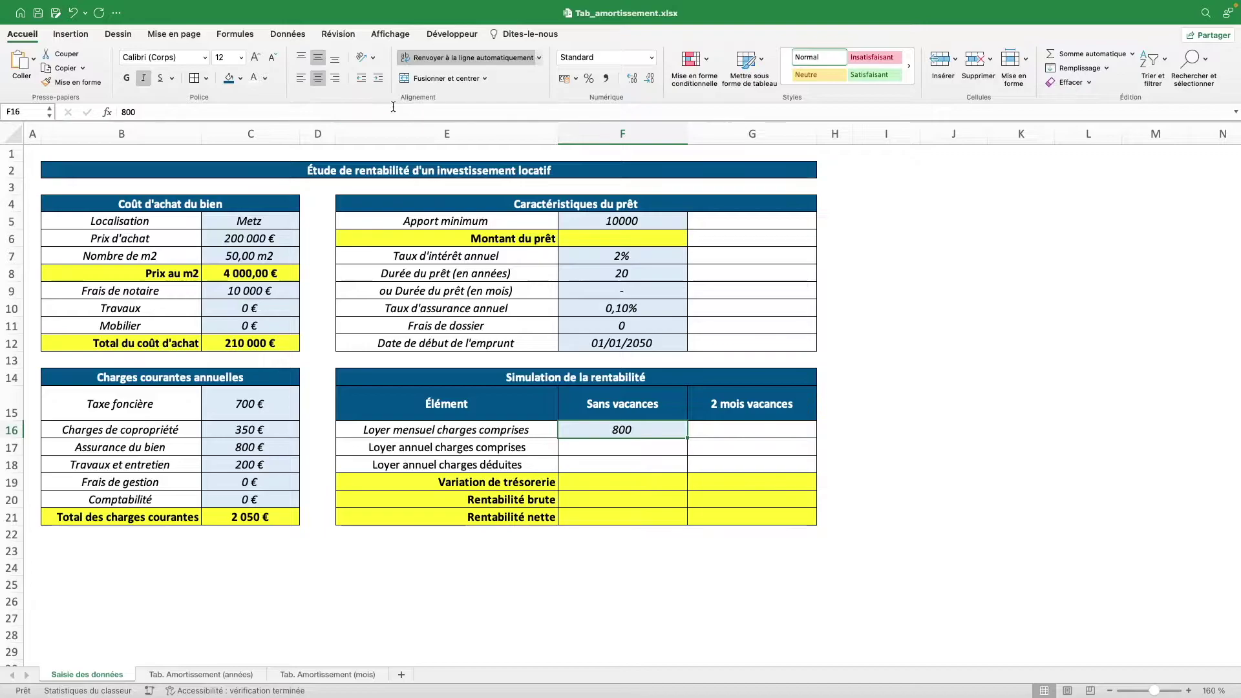
ctrl+click(627, 224)
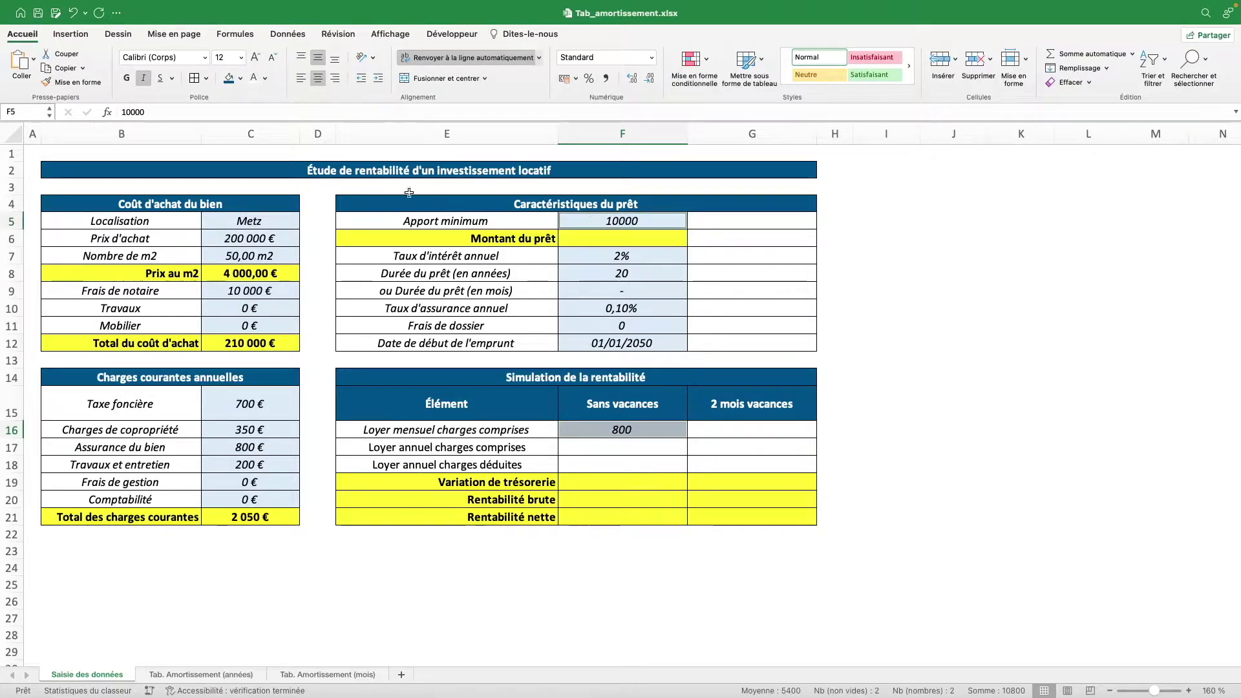
ctrl+click(595, 238)
click(652, 58)
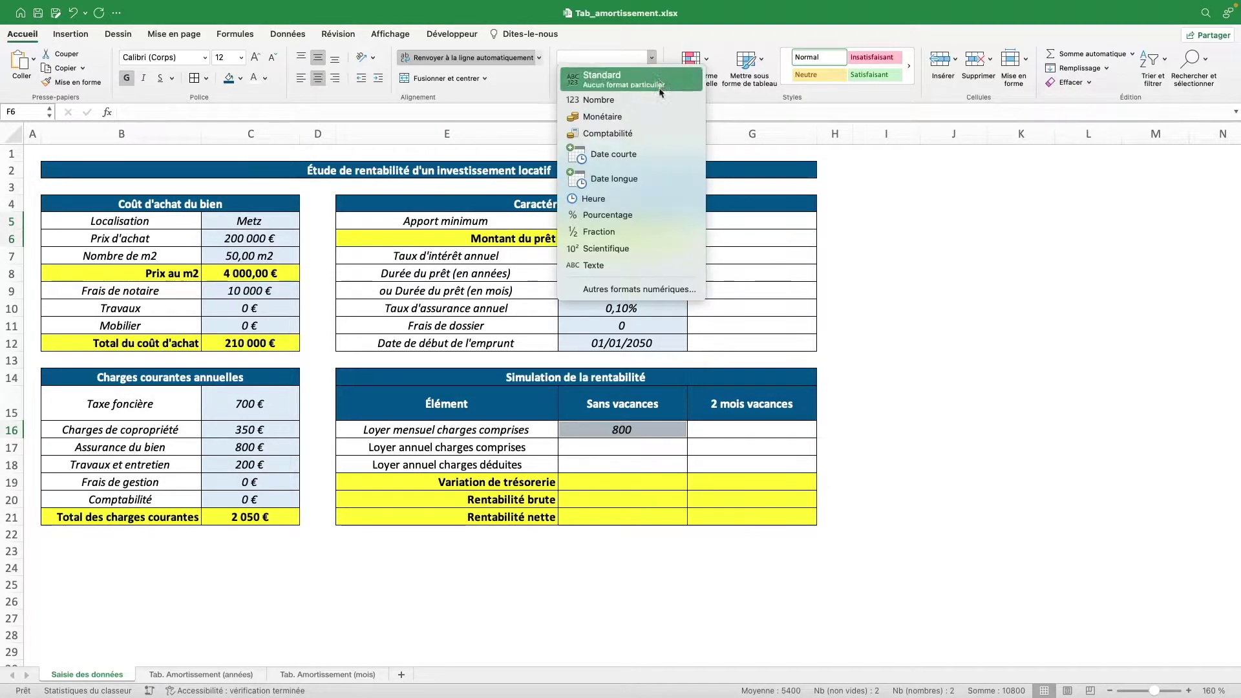
click(648, 114)
double_click(650, 80)
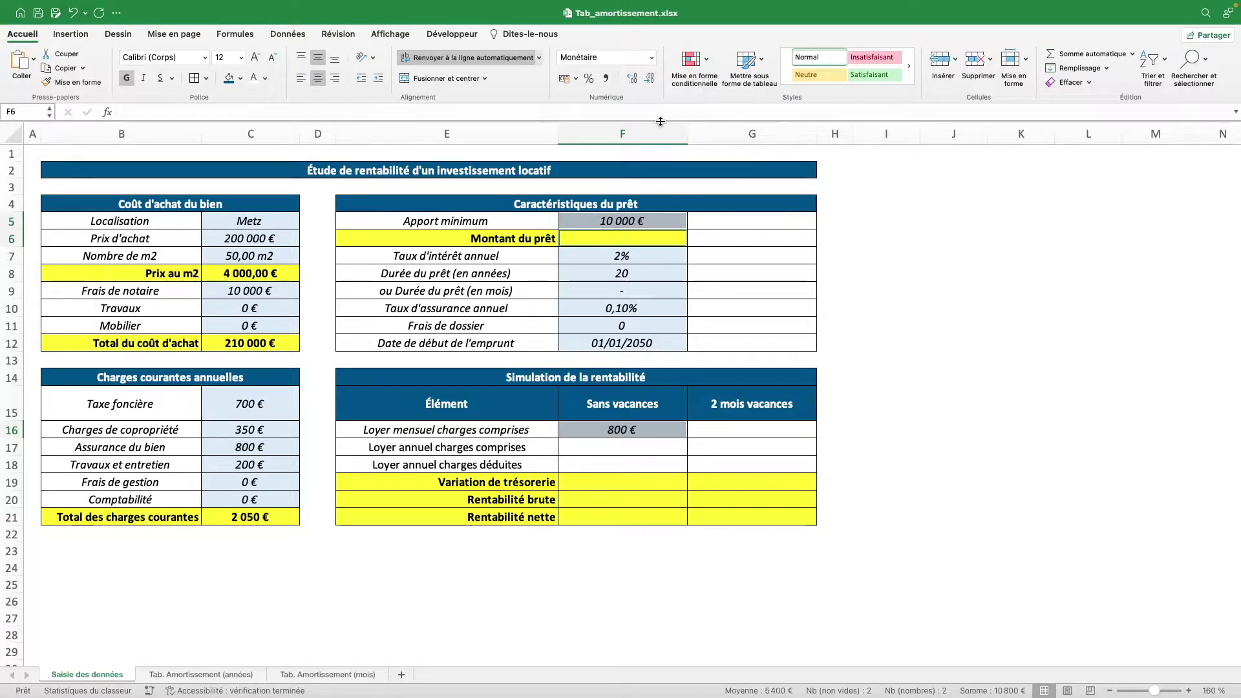
click(632, 255)
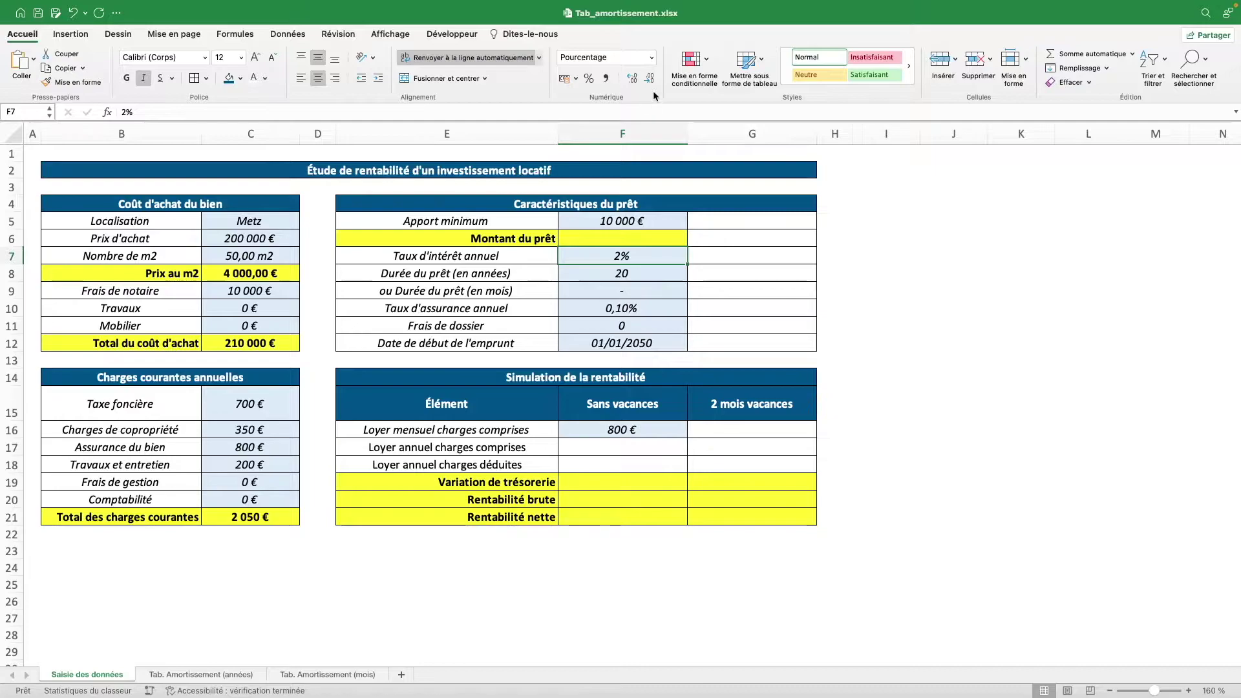
click(633, 79)
click(632, 79)
Step: Apply a custom number format so F8 displays 20 ans
click(638, 273)
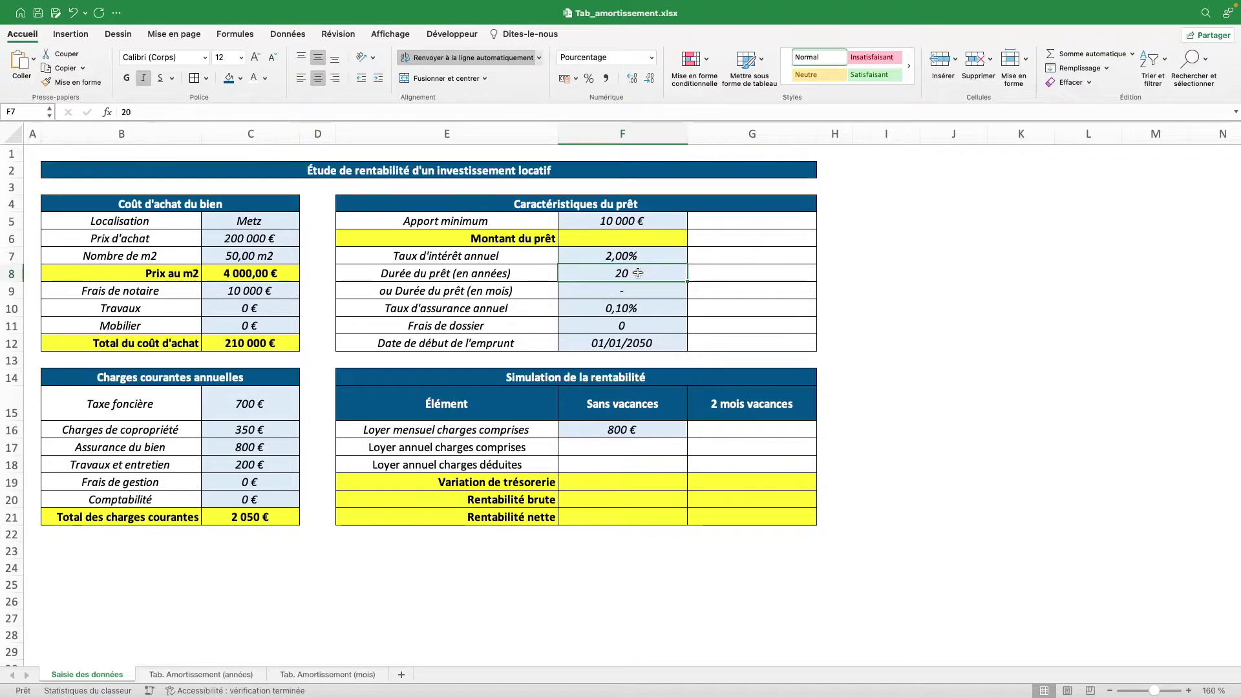
click(652, 57)
click(675, 354)
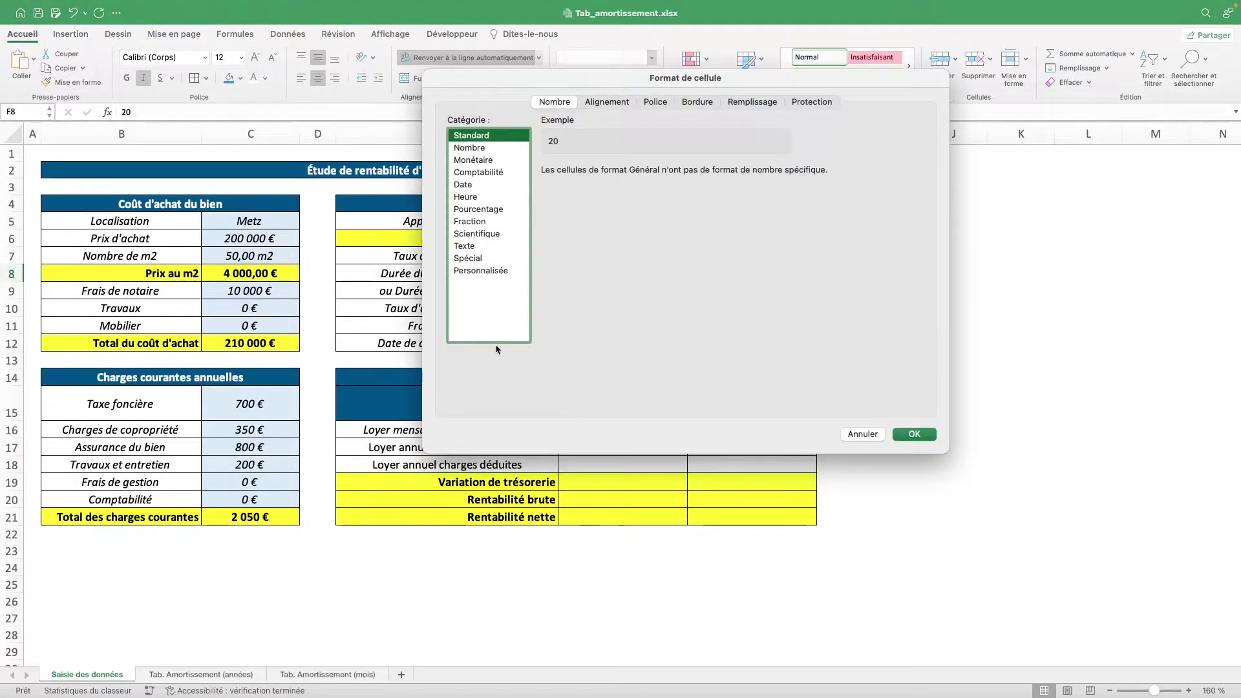
click(496, 272)
click(556, 230)
click(582, 188)
text(" ans)
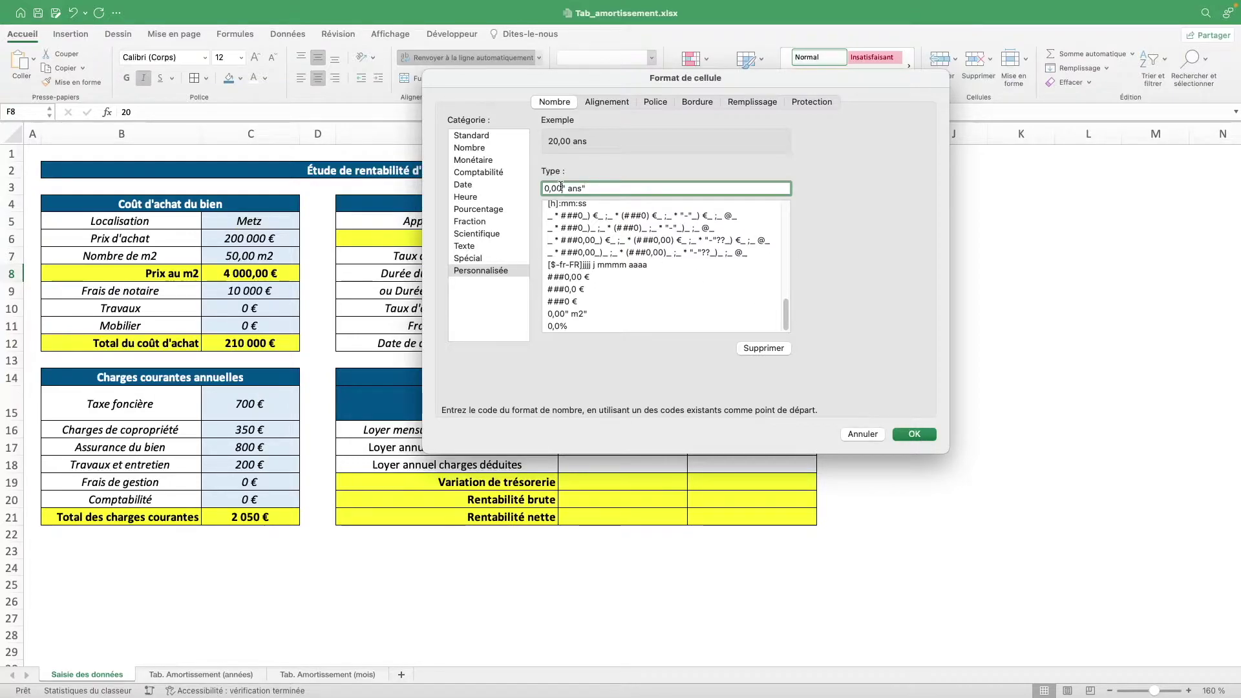
key(Return)
Step: Apply a custom number format to F9 so the zero months duration shows a dash
click(617, 293)
click(652, 58)
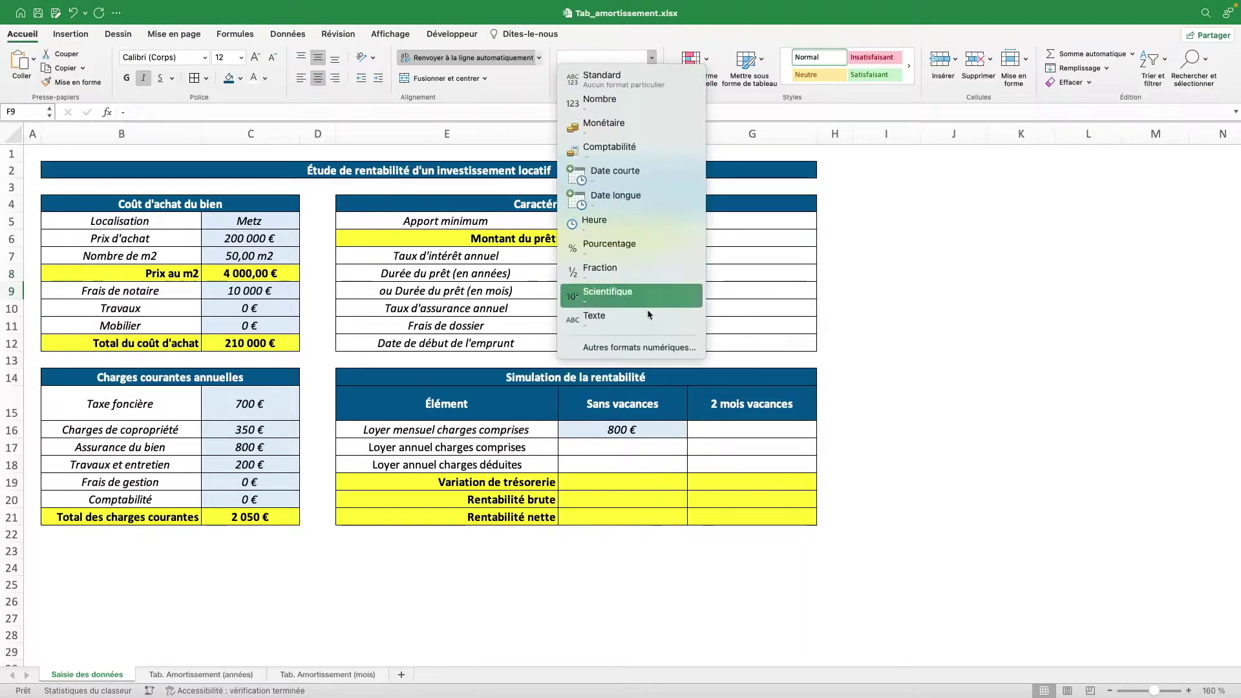
click(647, 348)
click(501, 270)
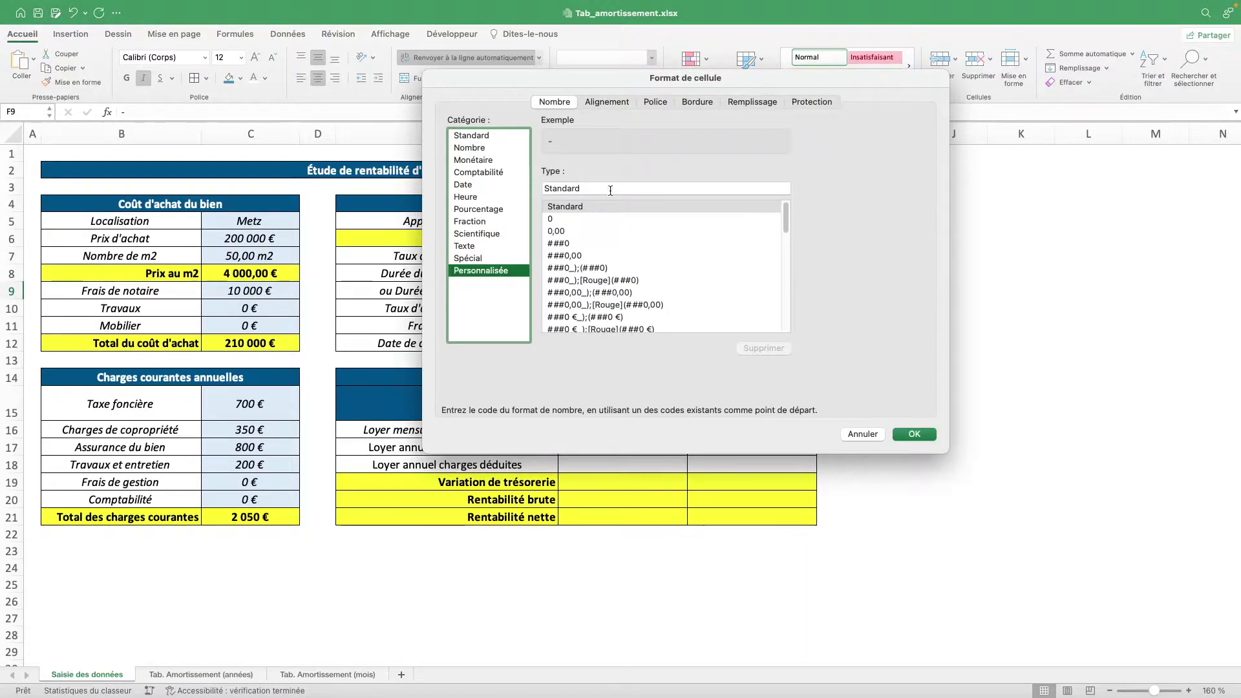
click(551, 219)
click(582, 188)
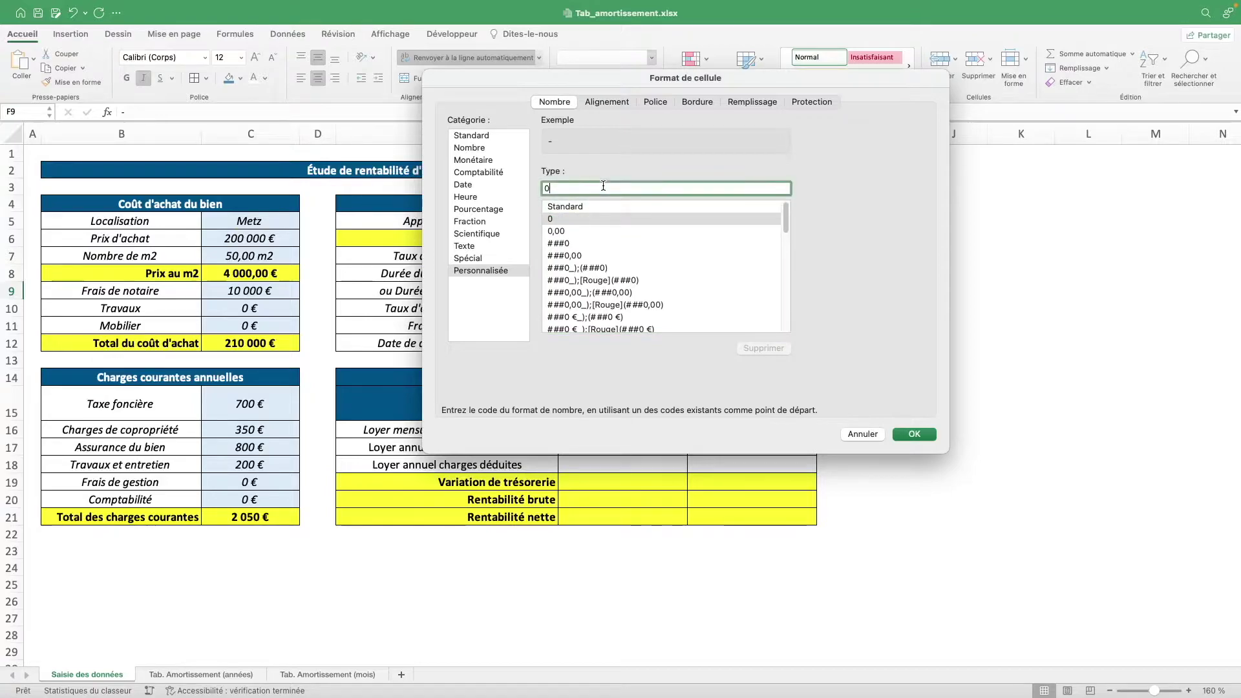
text(" mois)
key(Return)
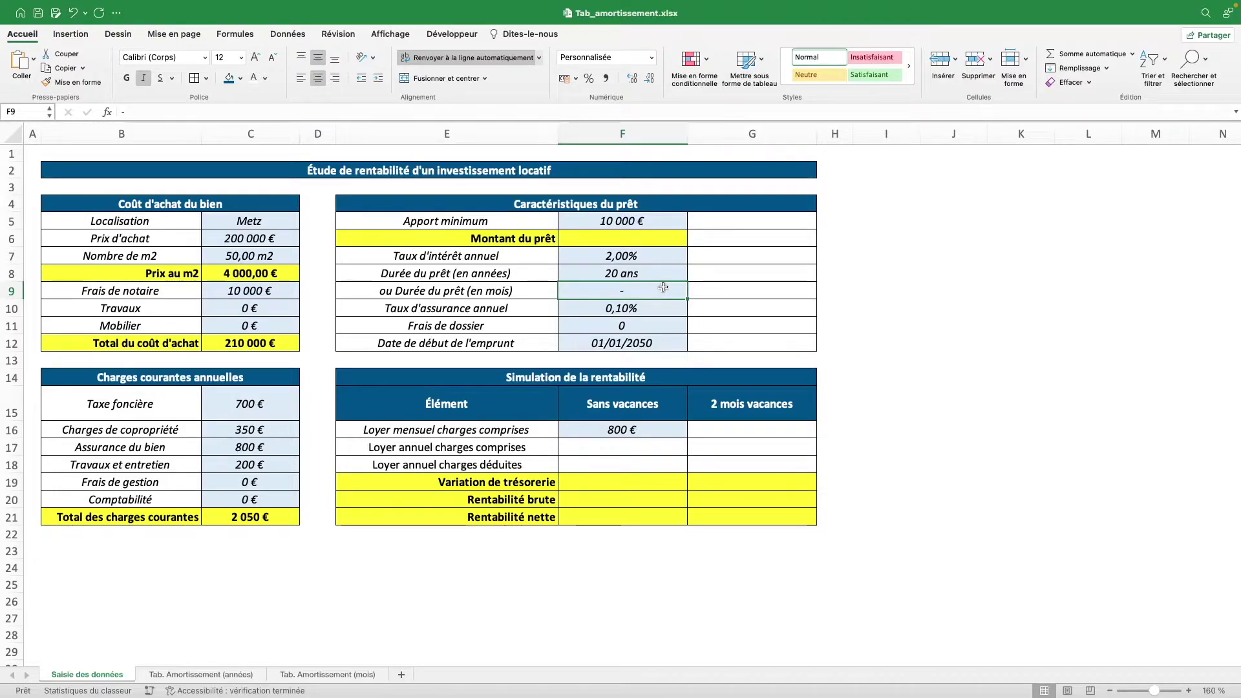
click(652, 238)
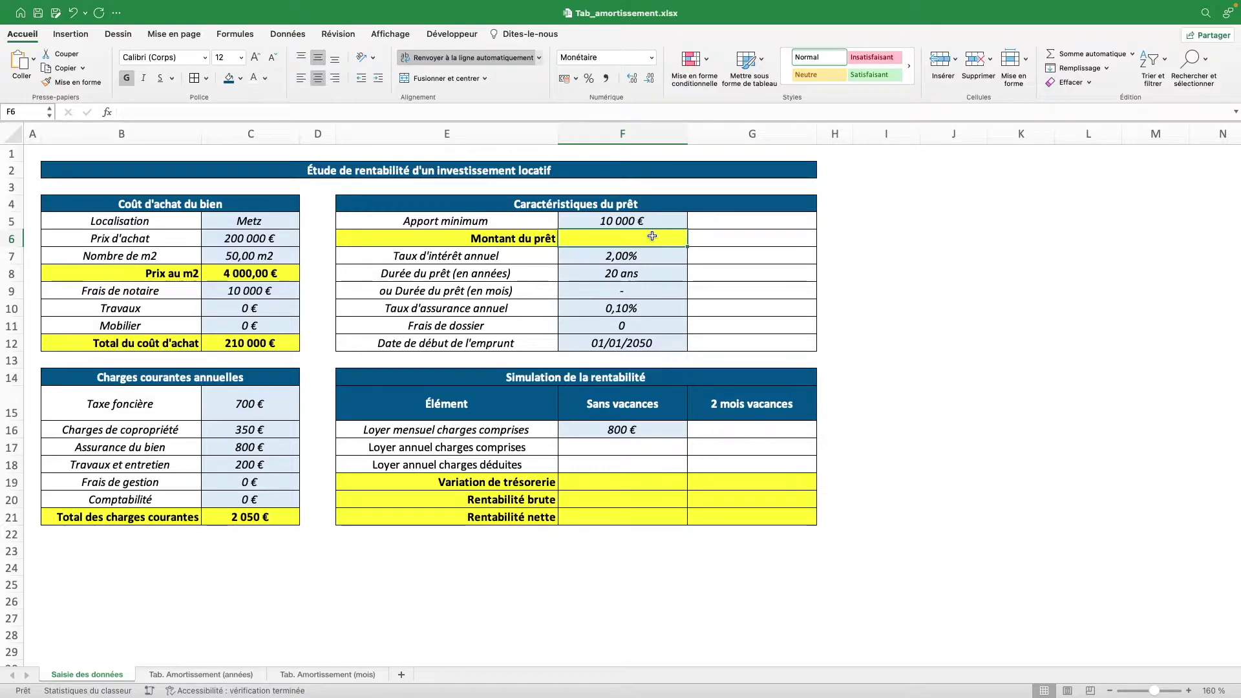
Step: Compute the loan amount in F6 as =C12-F5, giving 200 000 €
text(=)
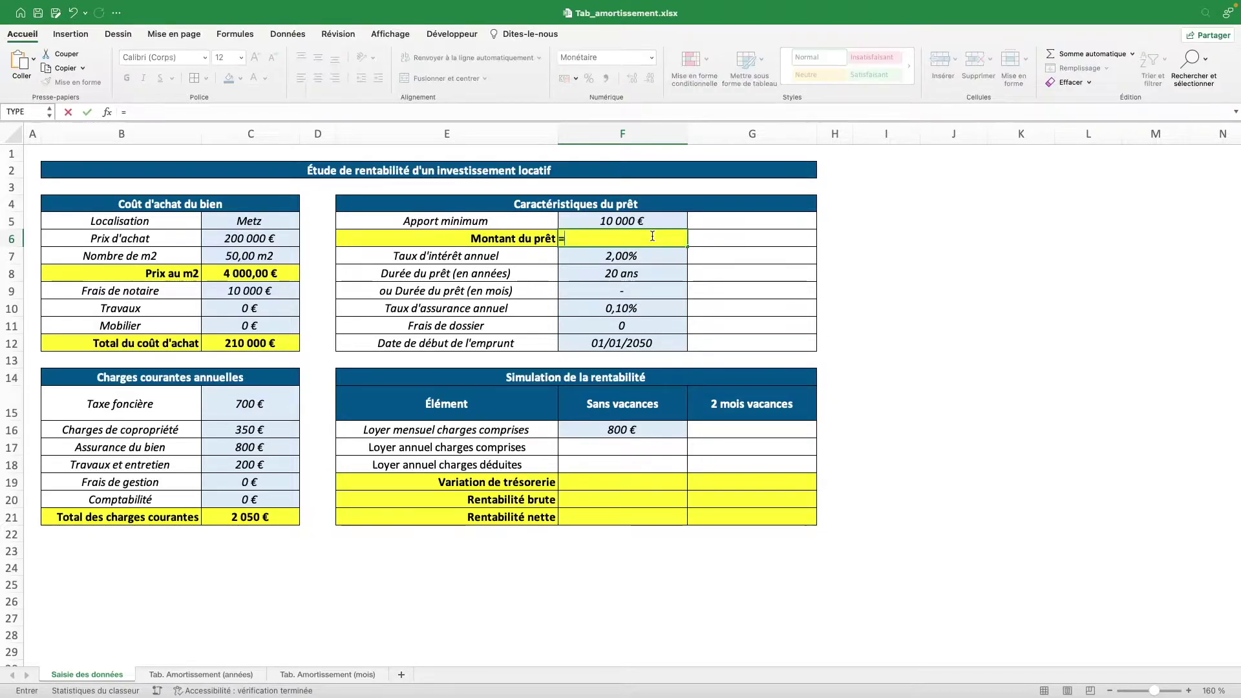
click(276, 346)
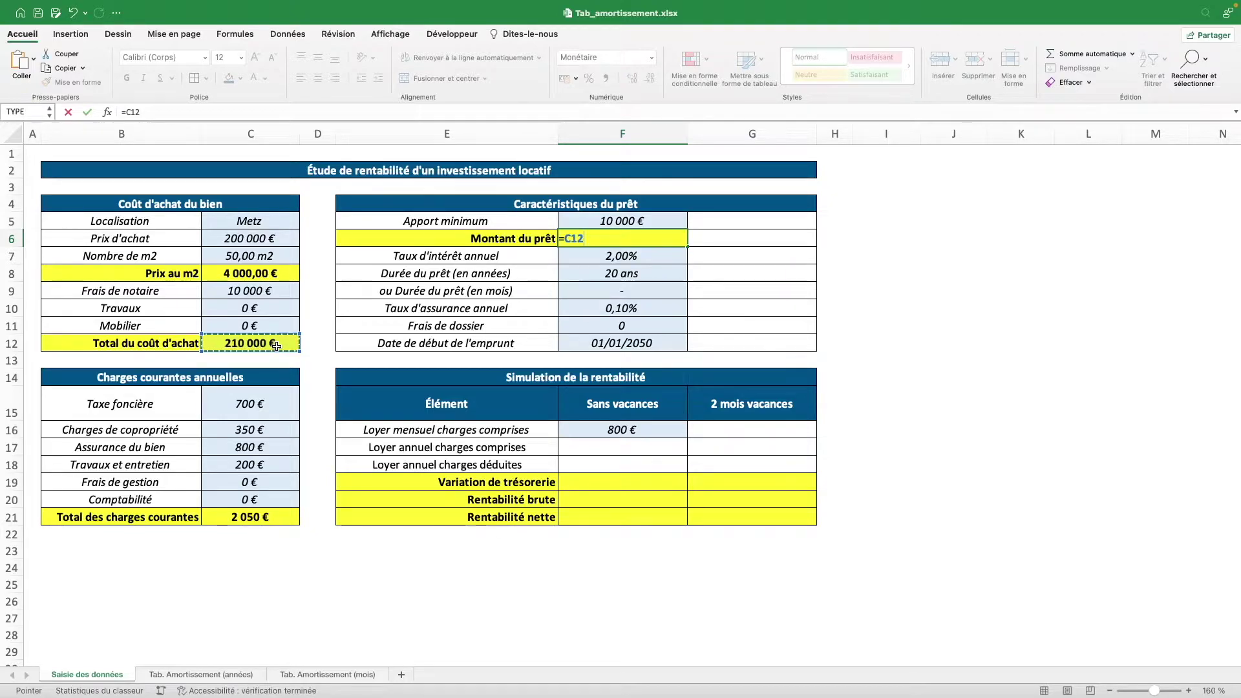
text(-)
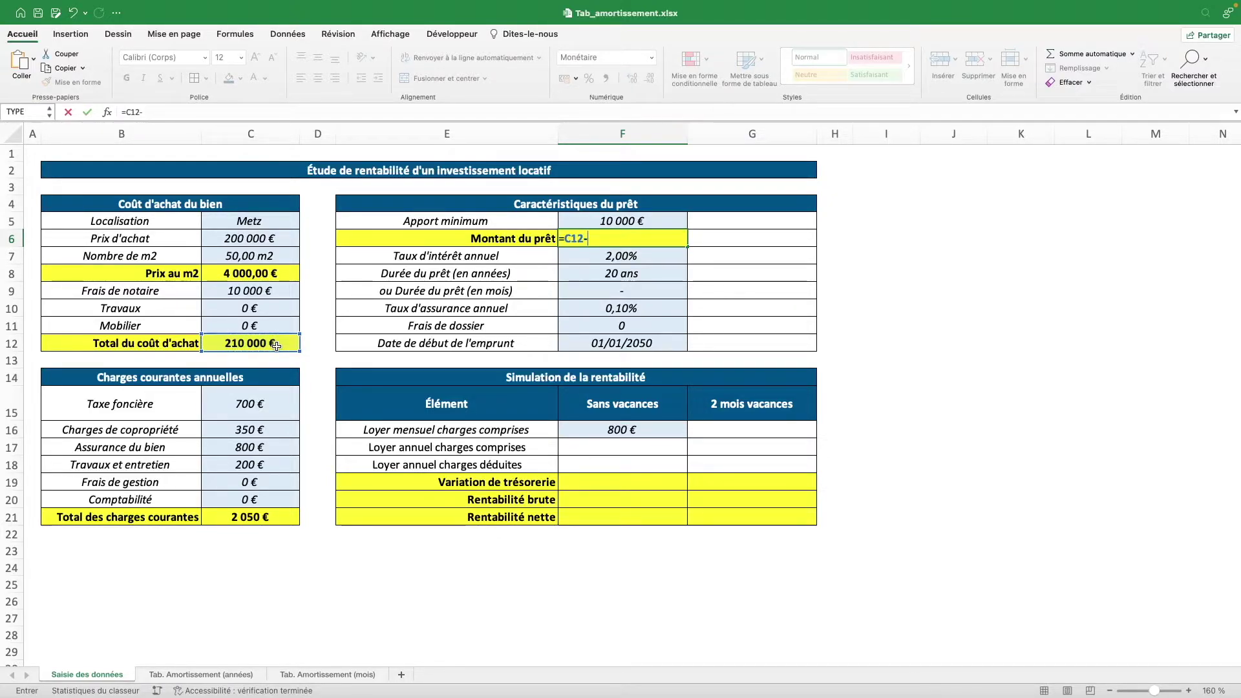
click(613, 221)
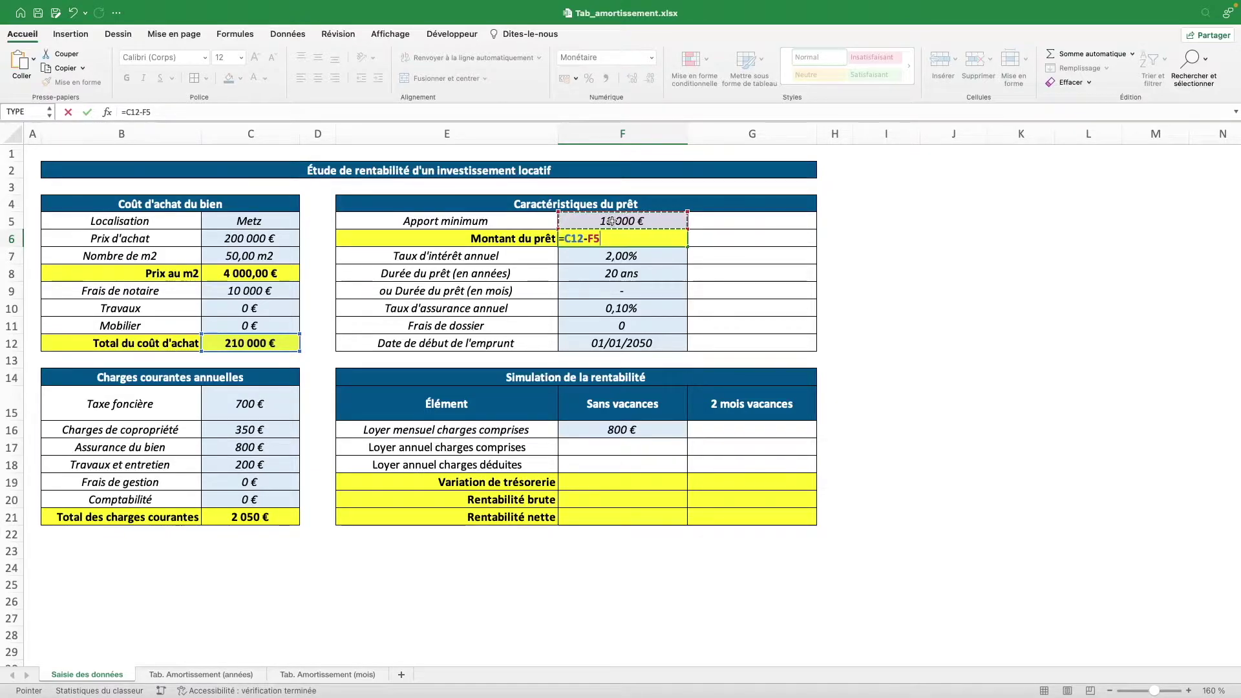
key(Return)
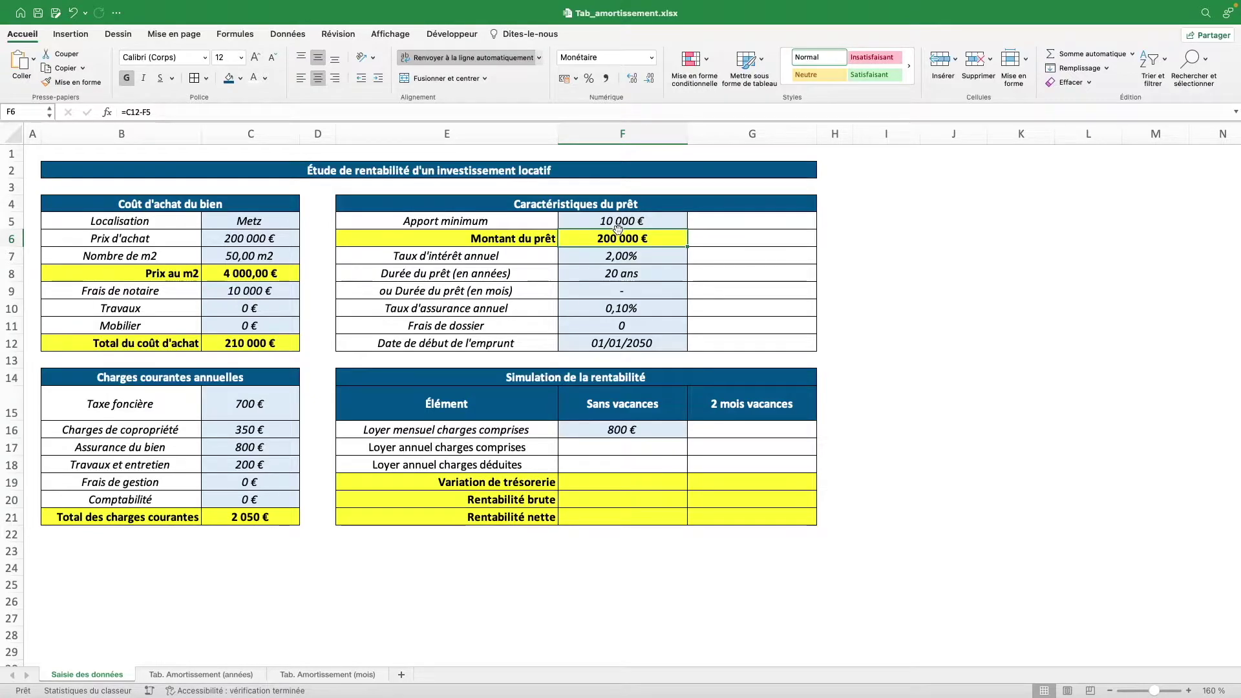
Step: Compute the annual rent =F16*12 (9 600 €) and net rent =F17-C21 (7 550 €)
click(637, 453)
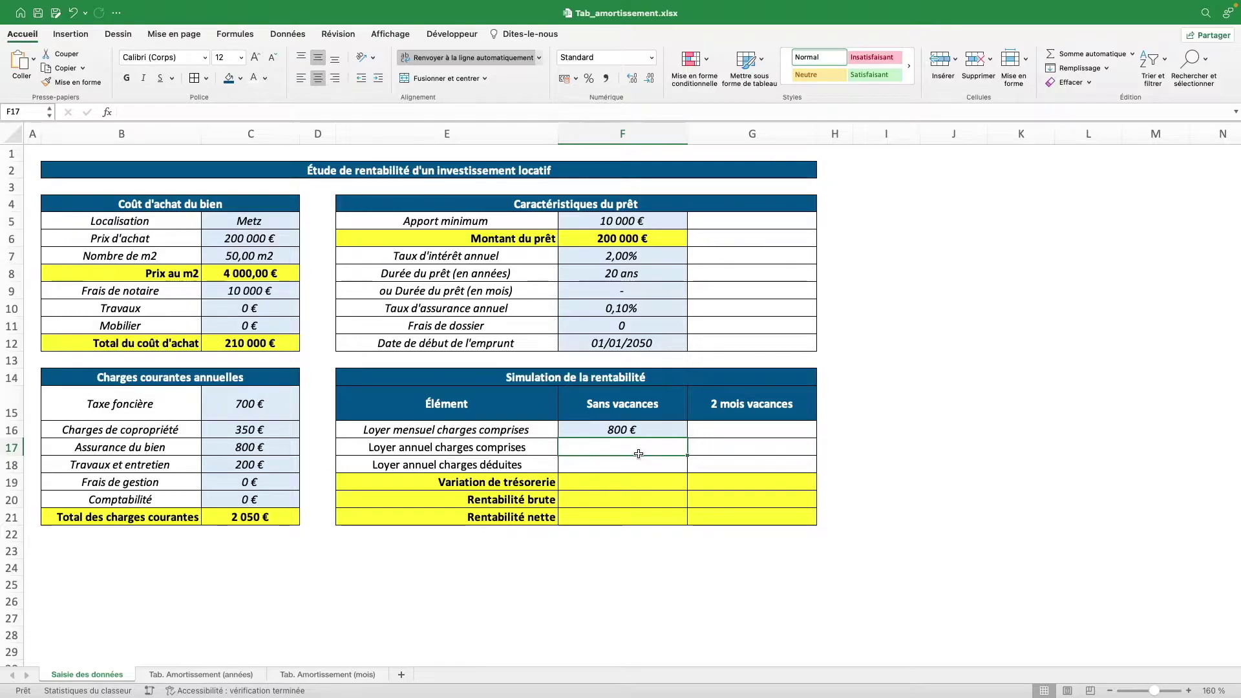
text(=)
key(Up)
text(*1)
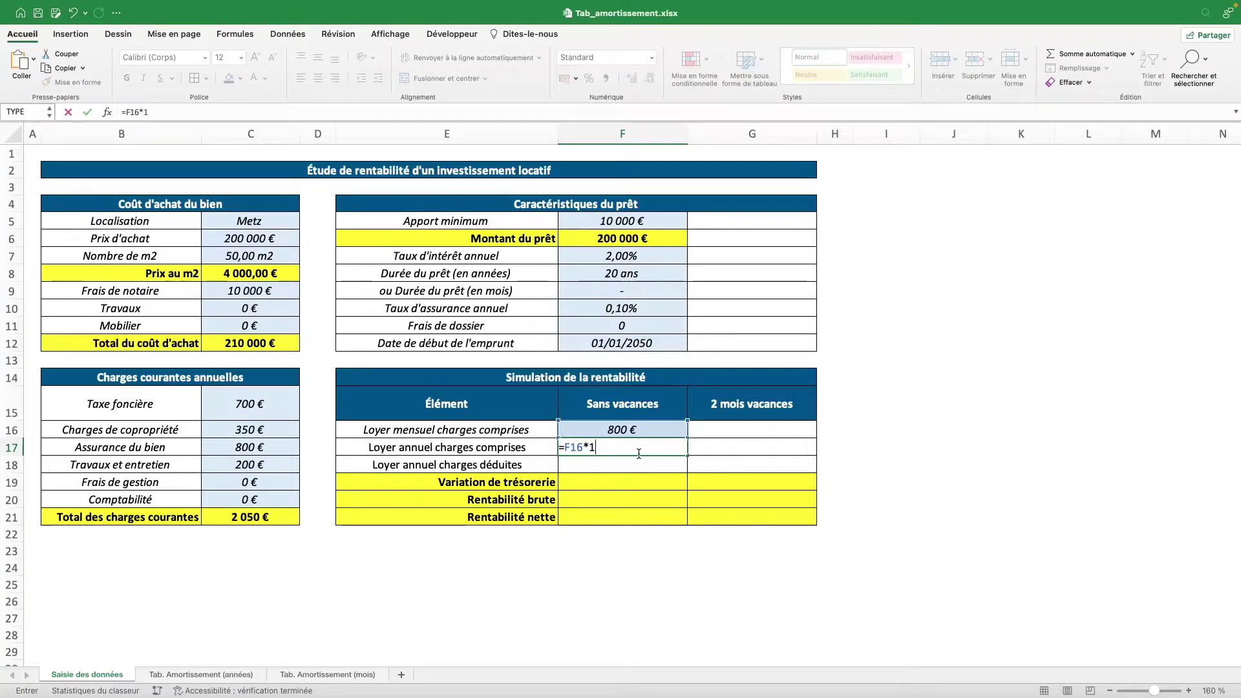
text(2)
key(Return)
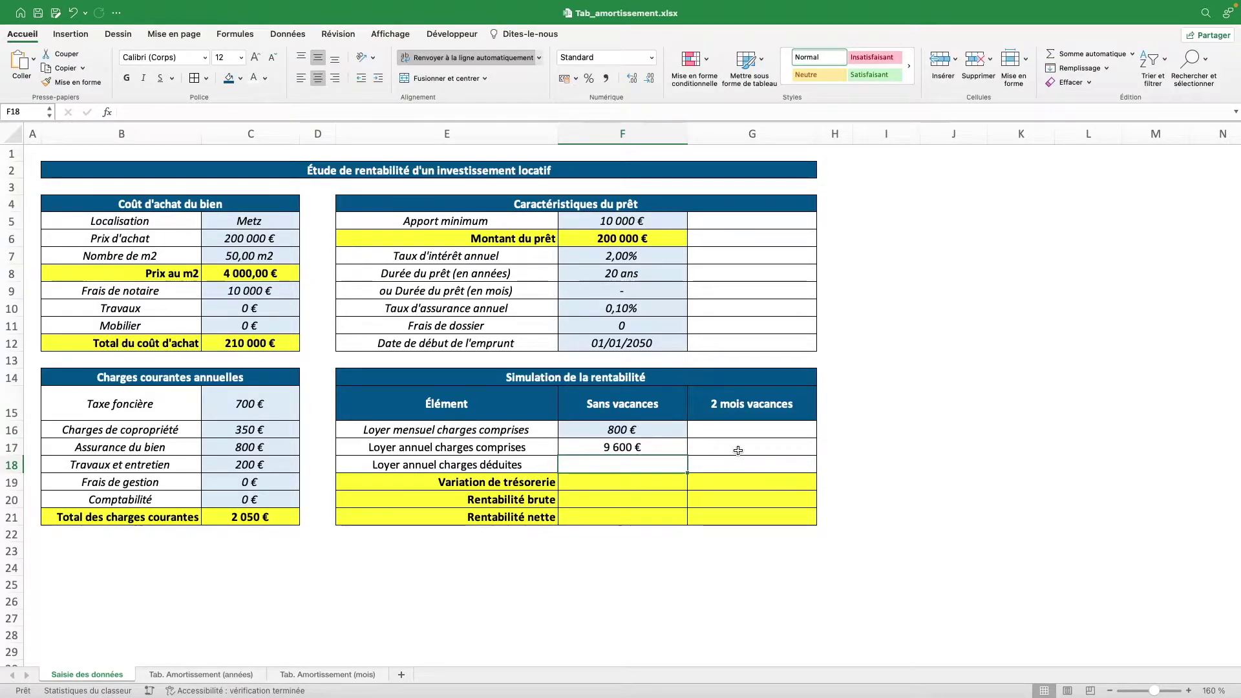
text(=)
key(Up)
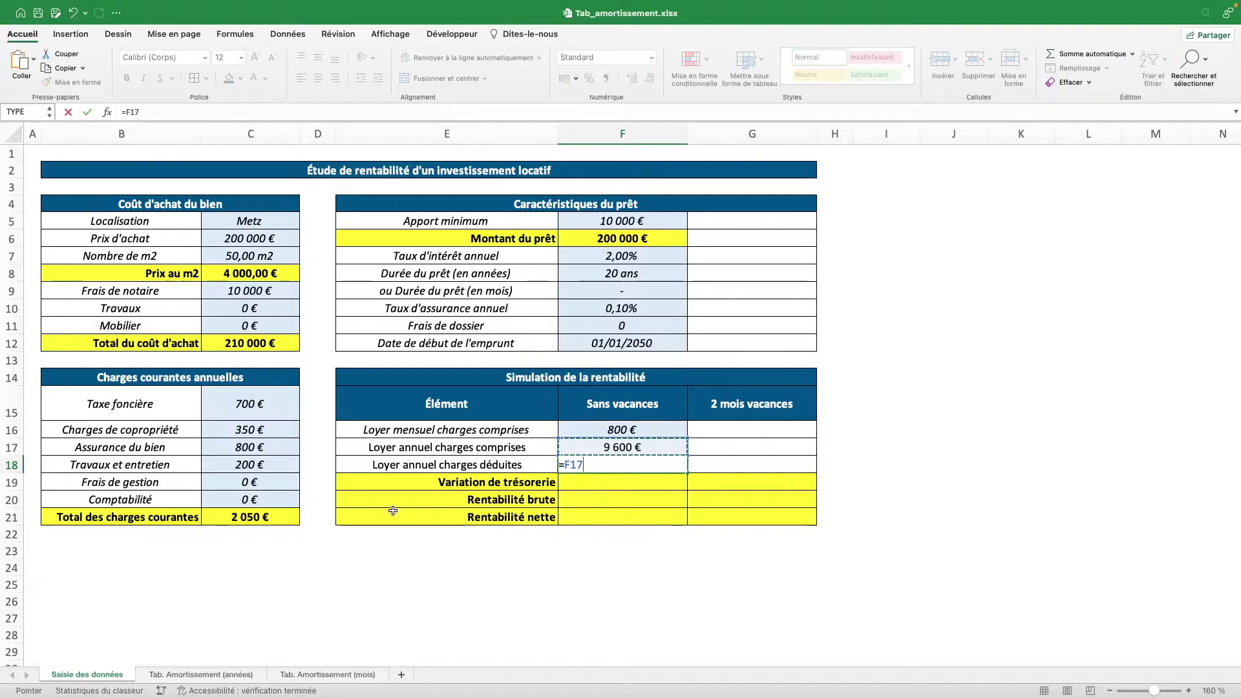
text(-)
click(265, 516)
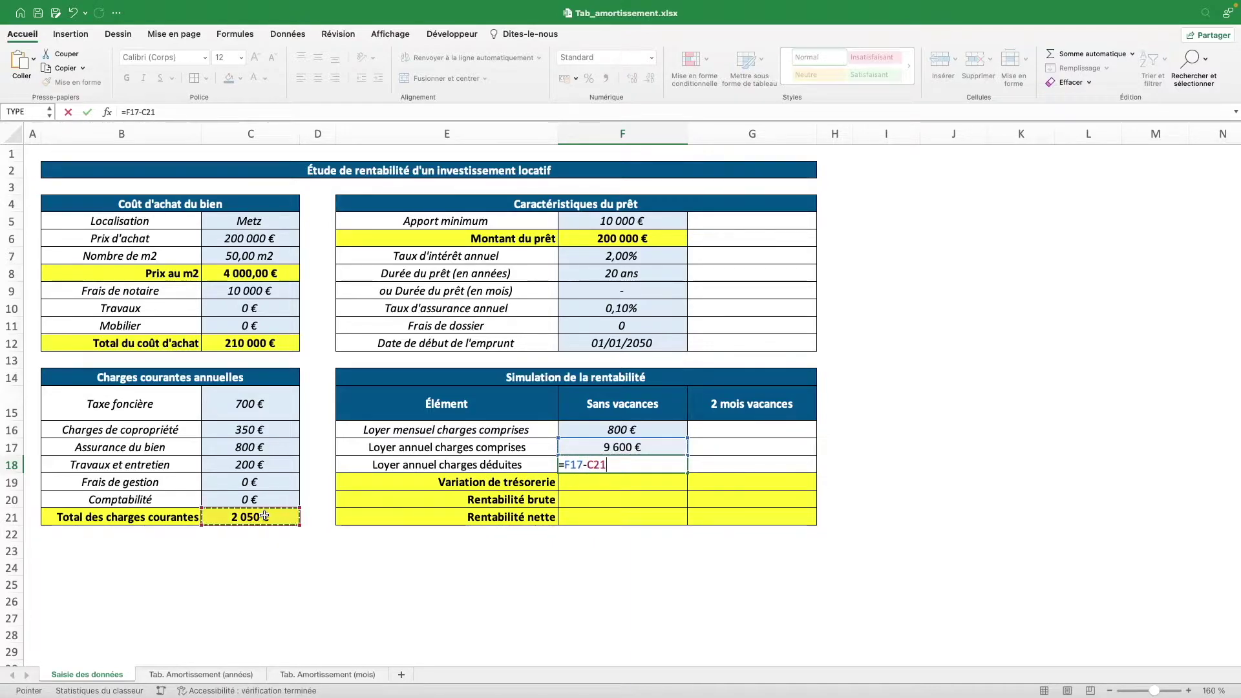
key(Return)
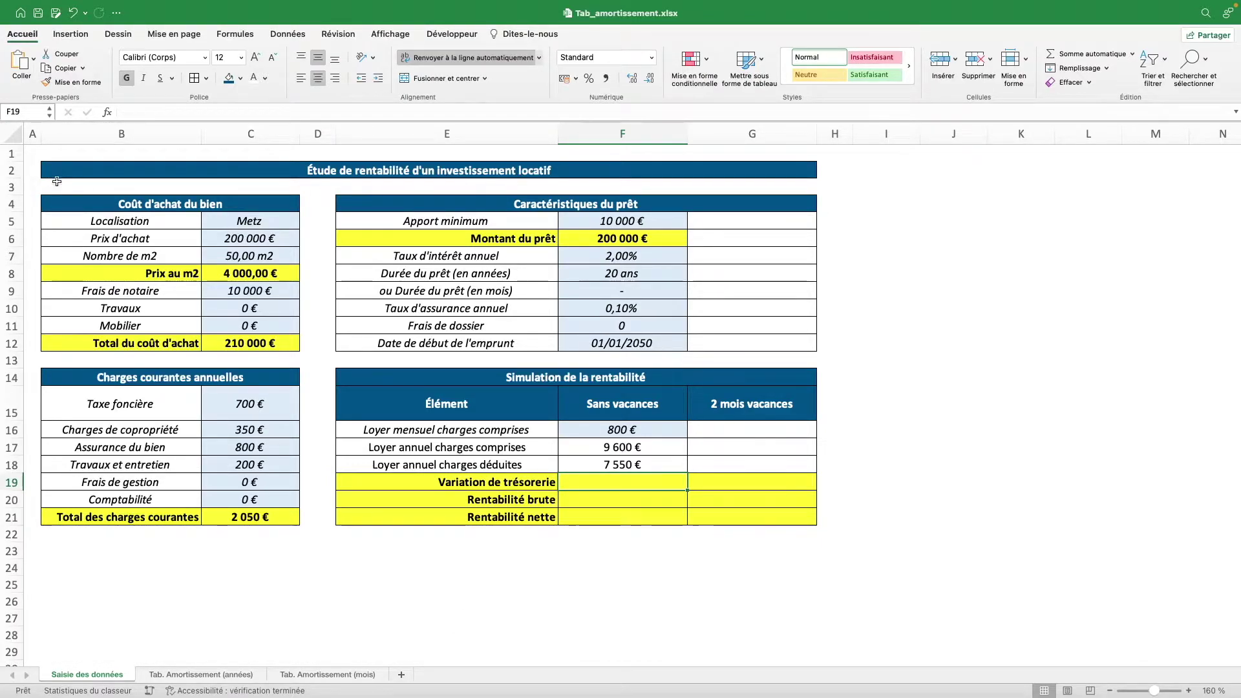
Step: Raise the title row to 41 pixels and rows 4–21 to a uniform 18 pixels
drag(21, 177, 18, 203)
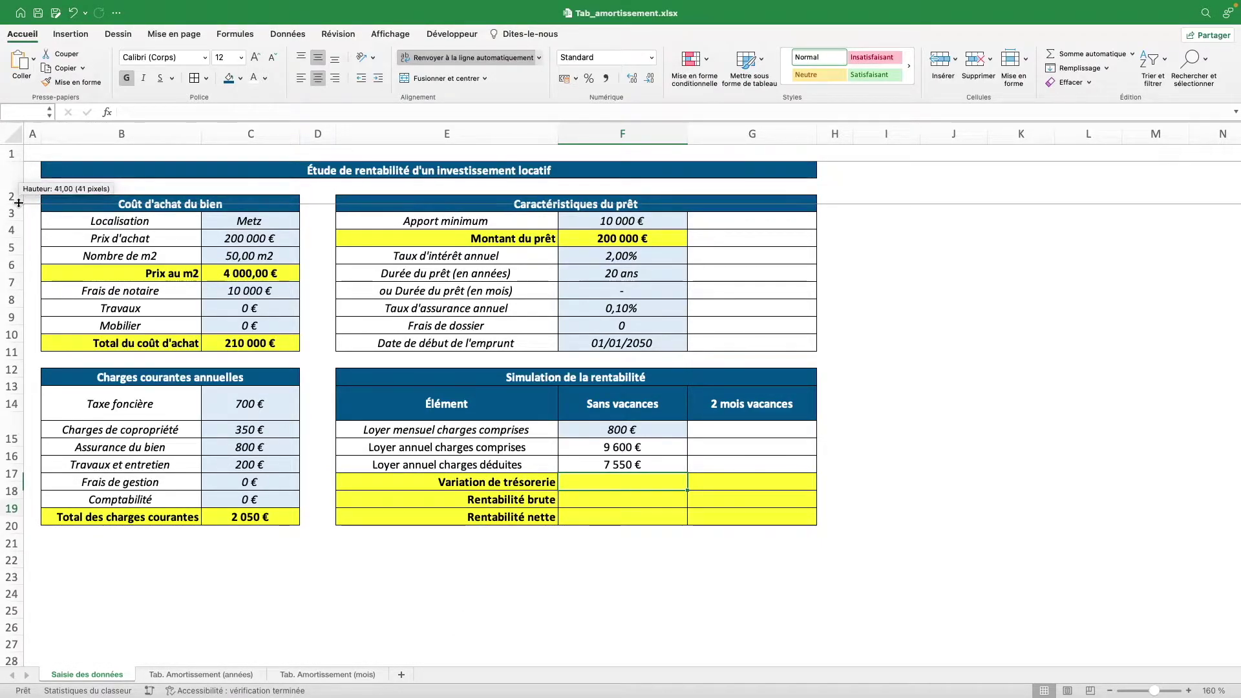
drag(18, 202, 12, 535)
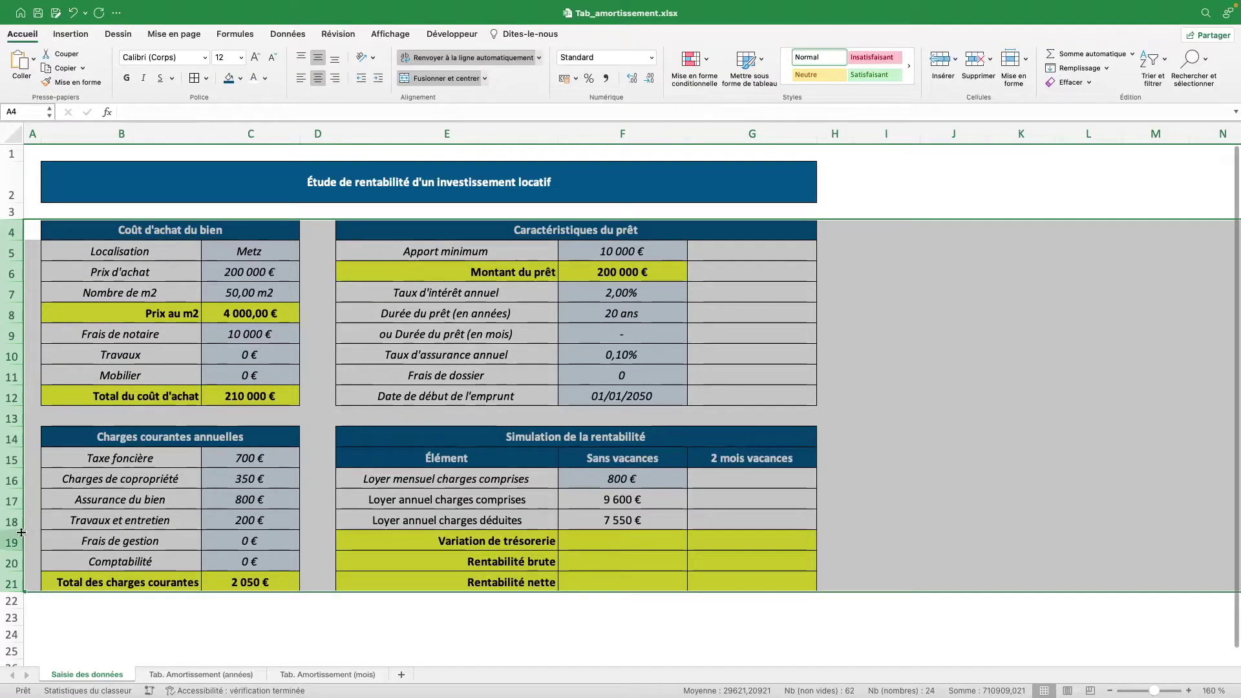
click(646, 354)
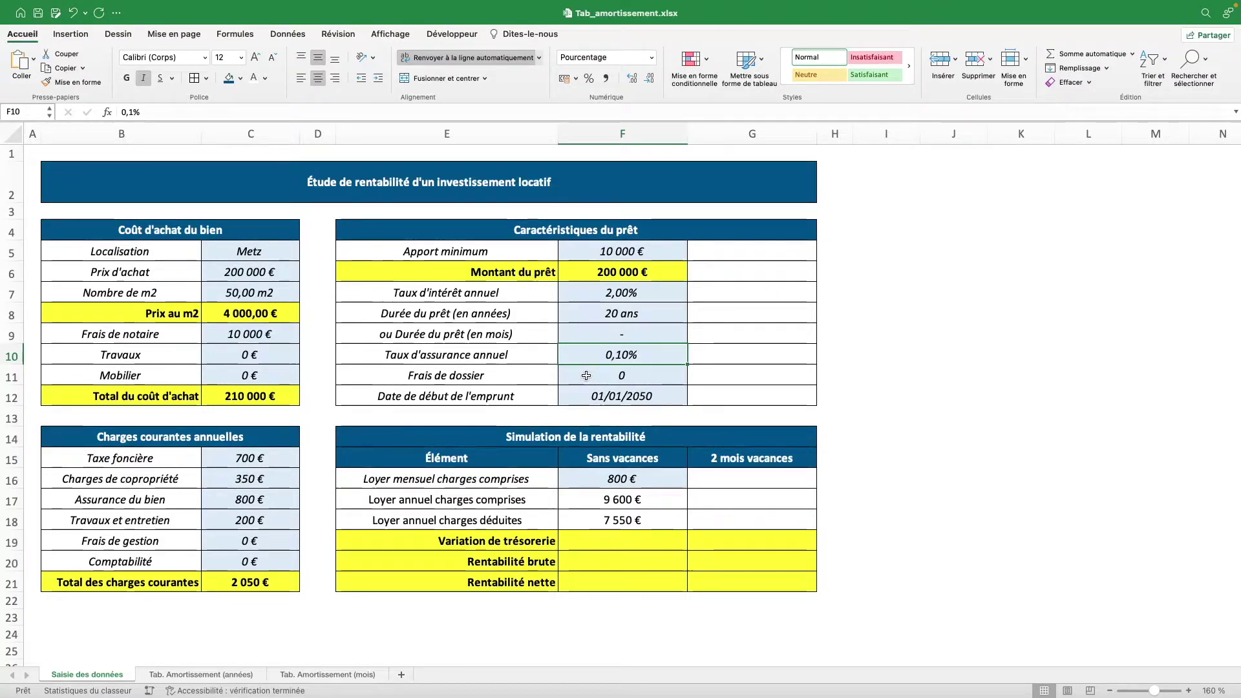
Step: Add a bold dark blue 'Légende' heading in I2 and the entries Données à saisir, Donnée calculée, Donnée calculée importante below
click(893, 176)
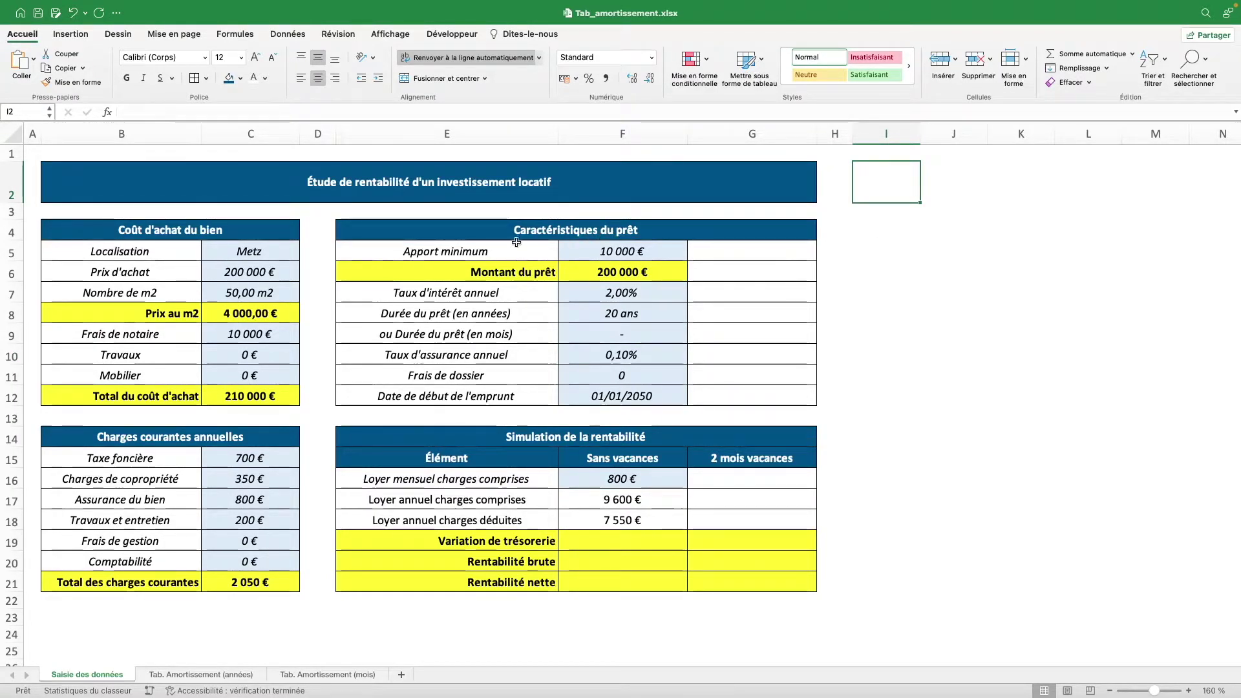
click(229, 78)
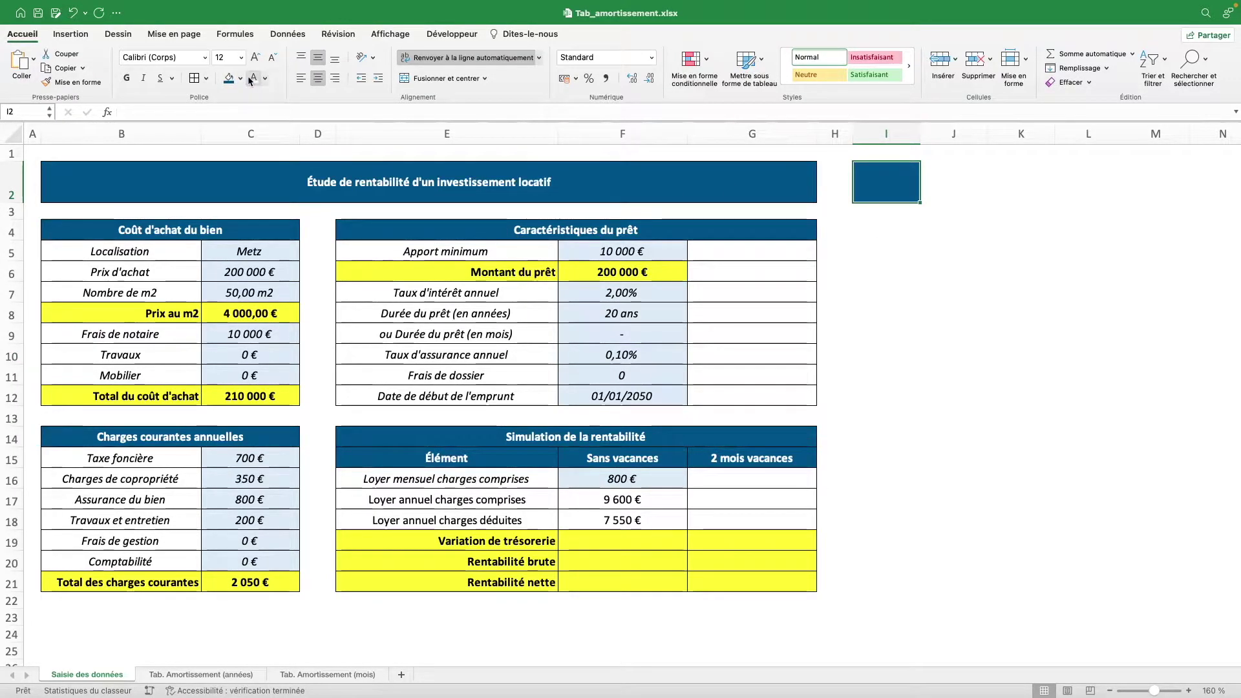
key(super+b)
text(Légende)
key(Return)
key(Return)
text(Données à saisir)
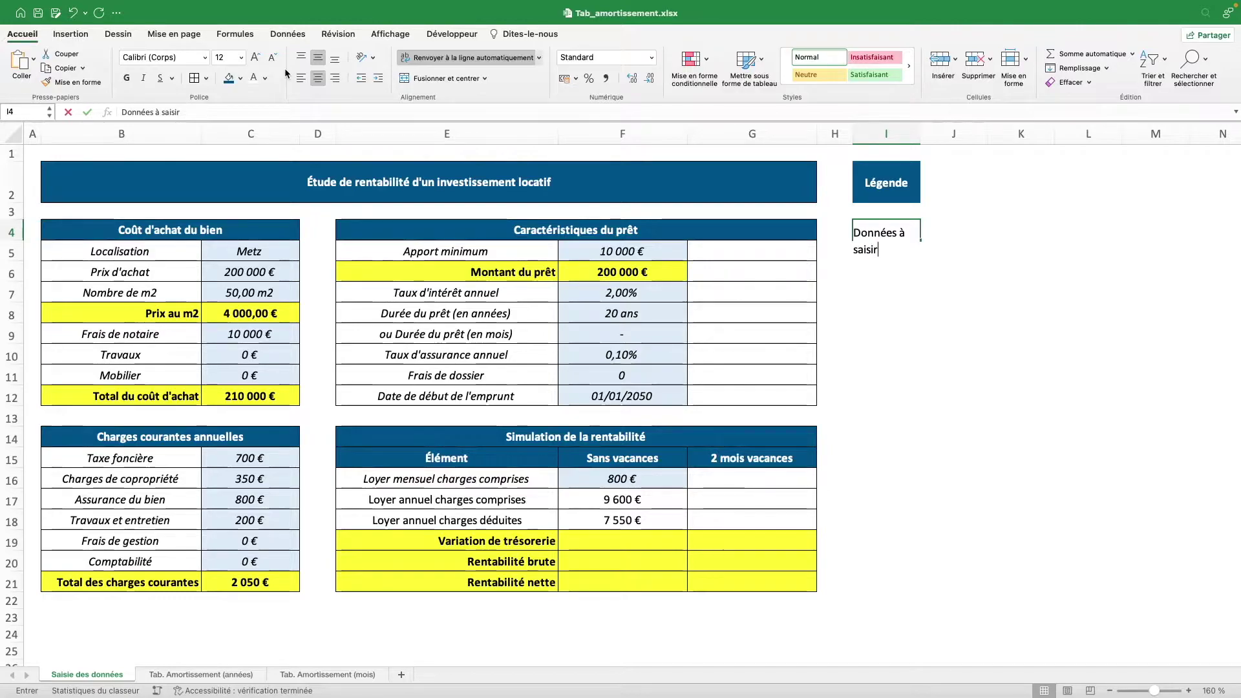
key(Return)
text(Donnée calculée)
key(Return)
text(Donnée c)
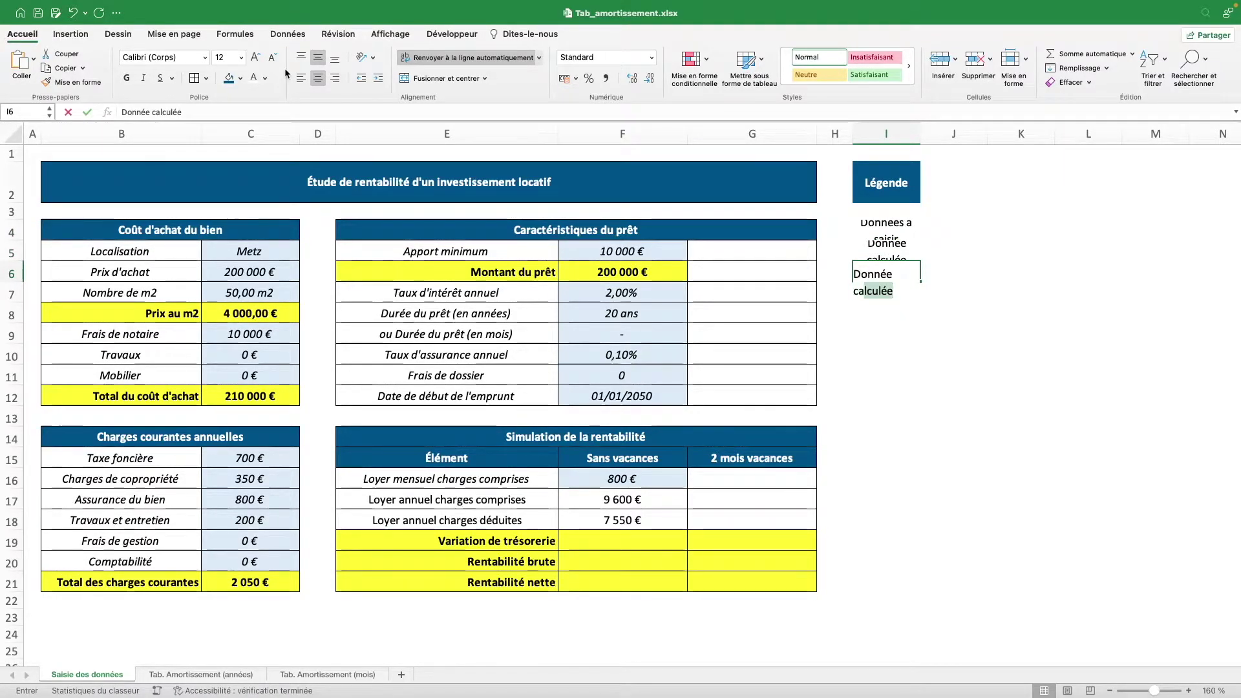
text(alculée importante)
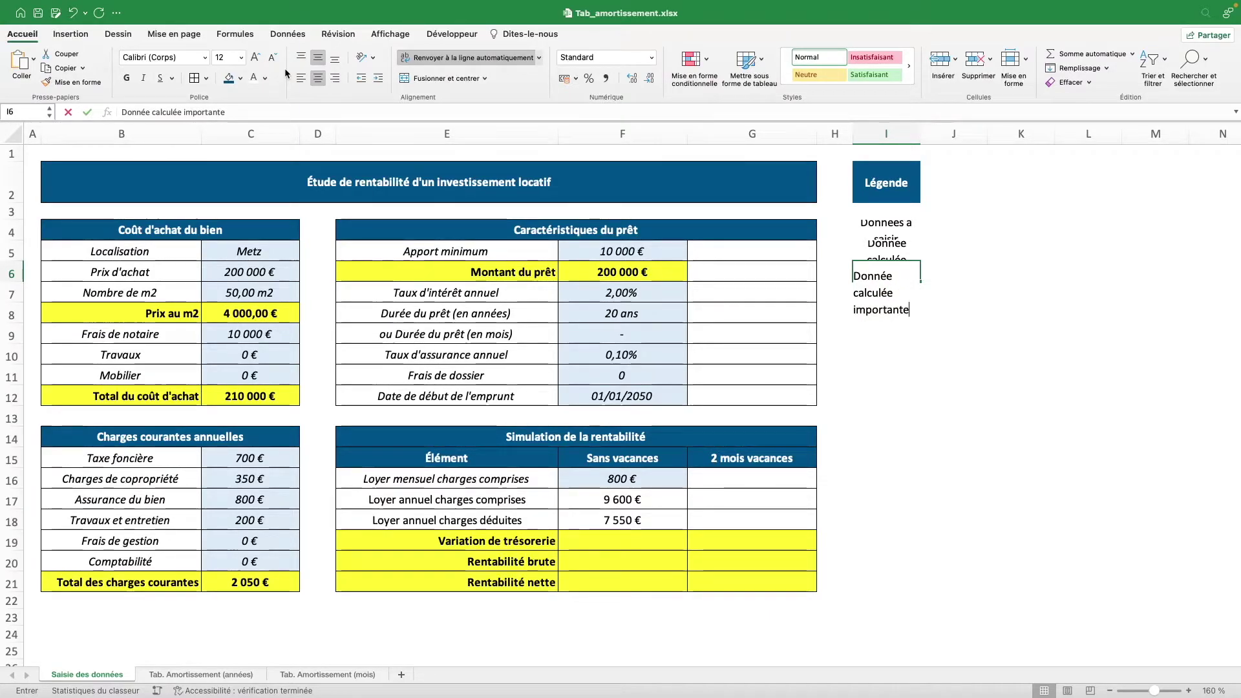
key(Return)
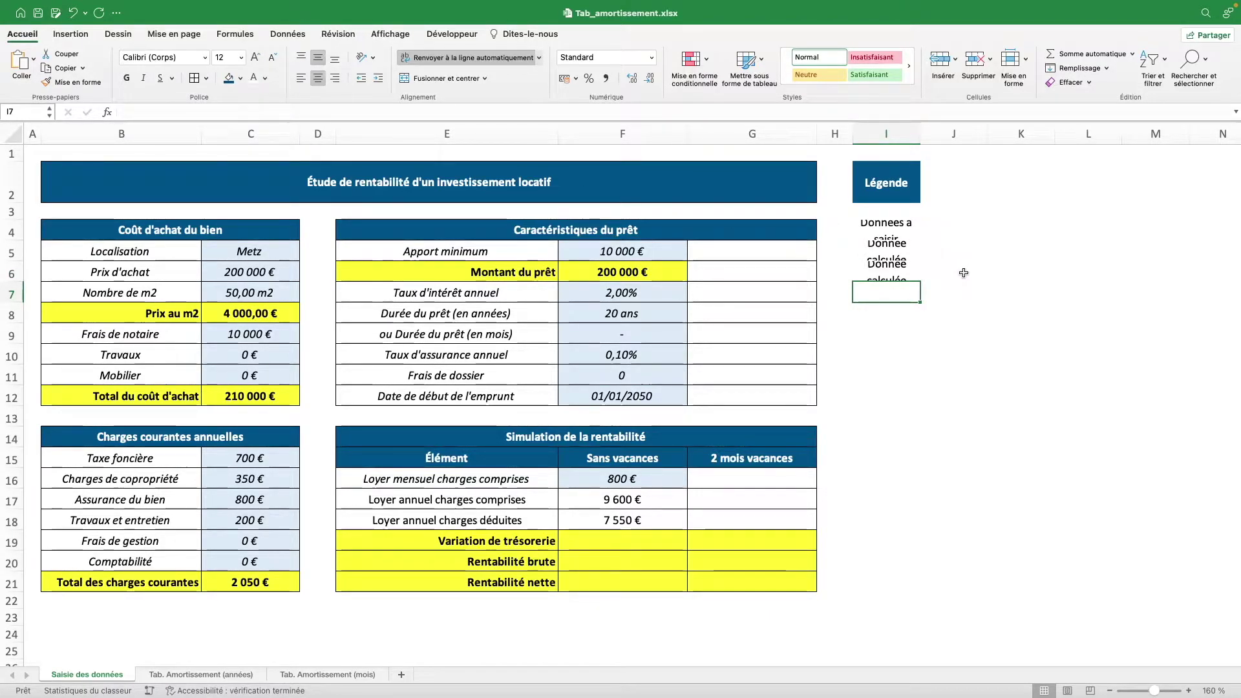
Step: Widen column I to 25 and add inner borders between the three legend entries
drag(921, 134, 983, 130)
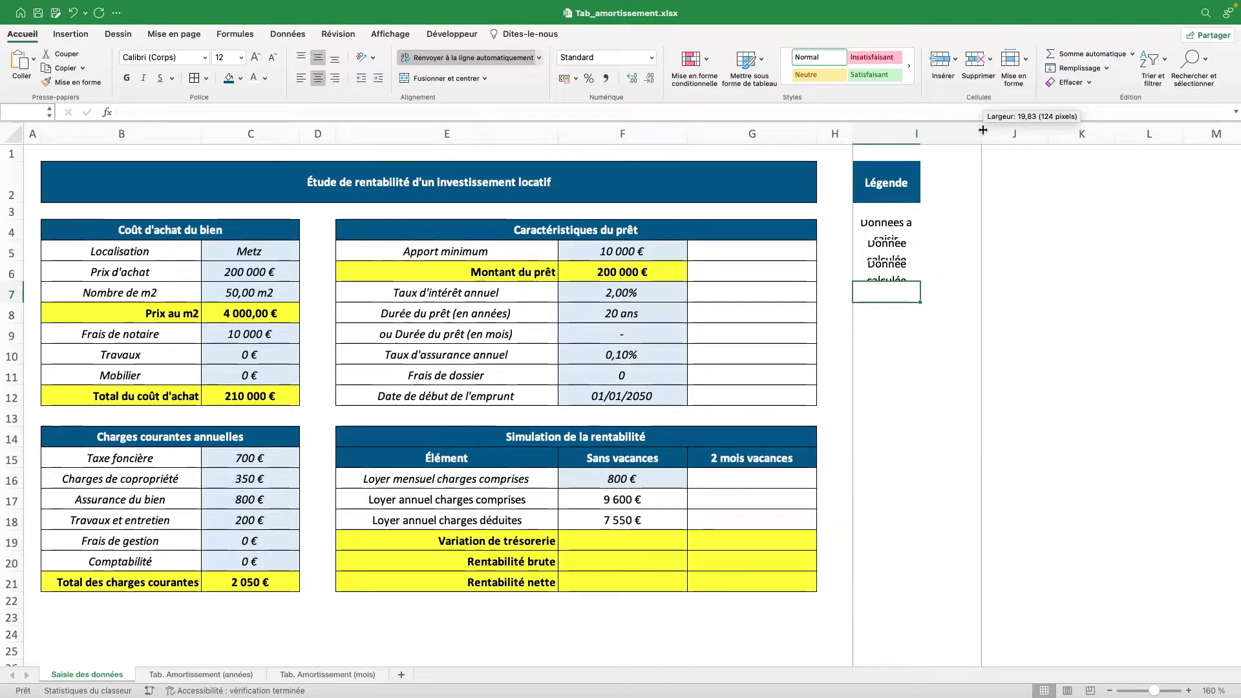
drag(983, 130, 983, 130)
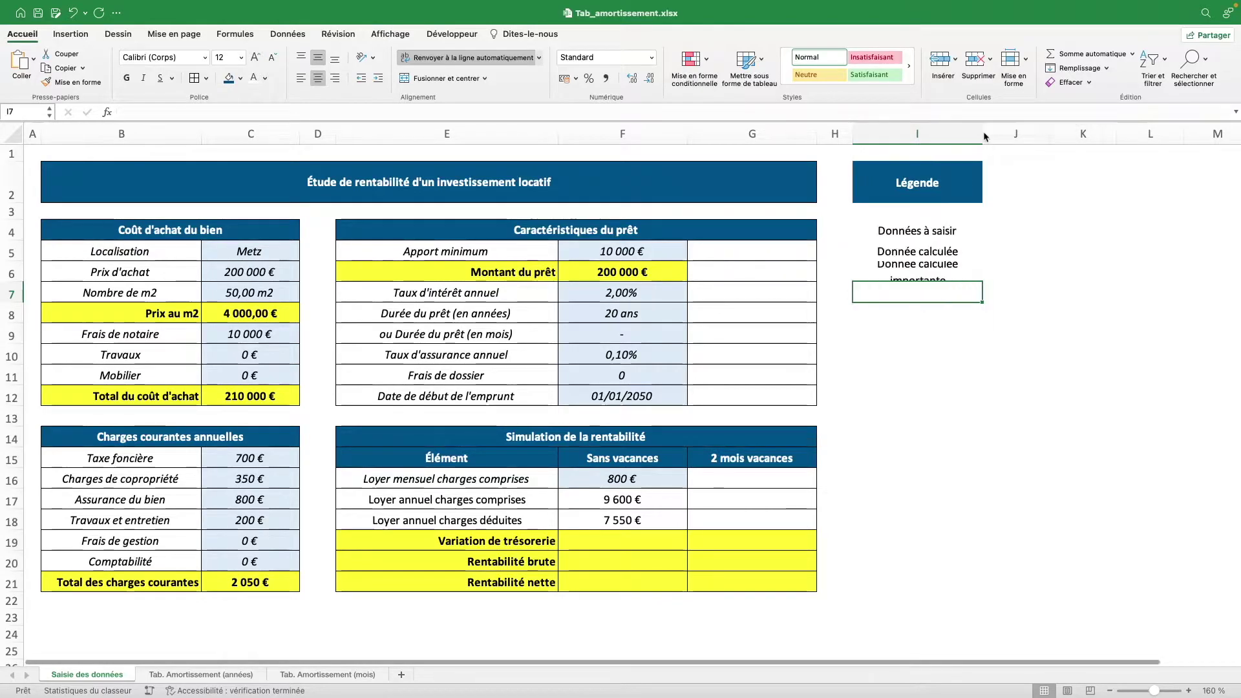
click(928, 265)
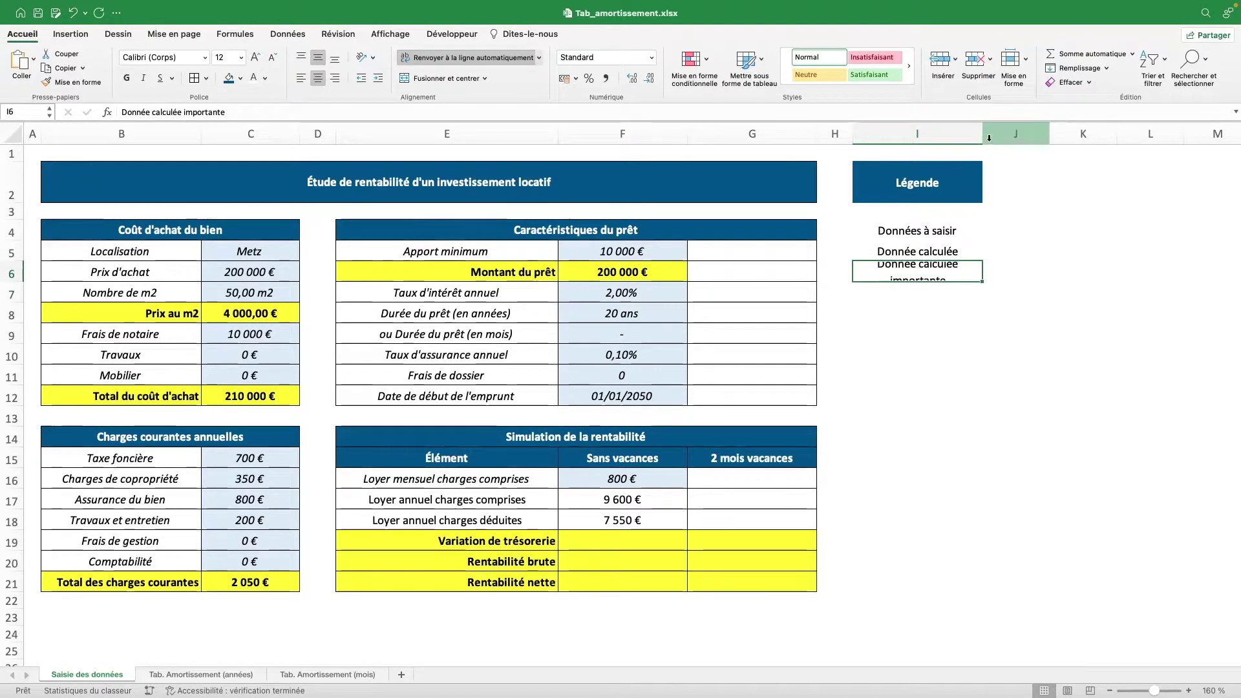
drag(983, 135, 1015, 140)
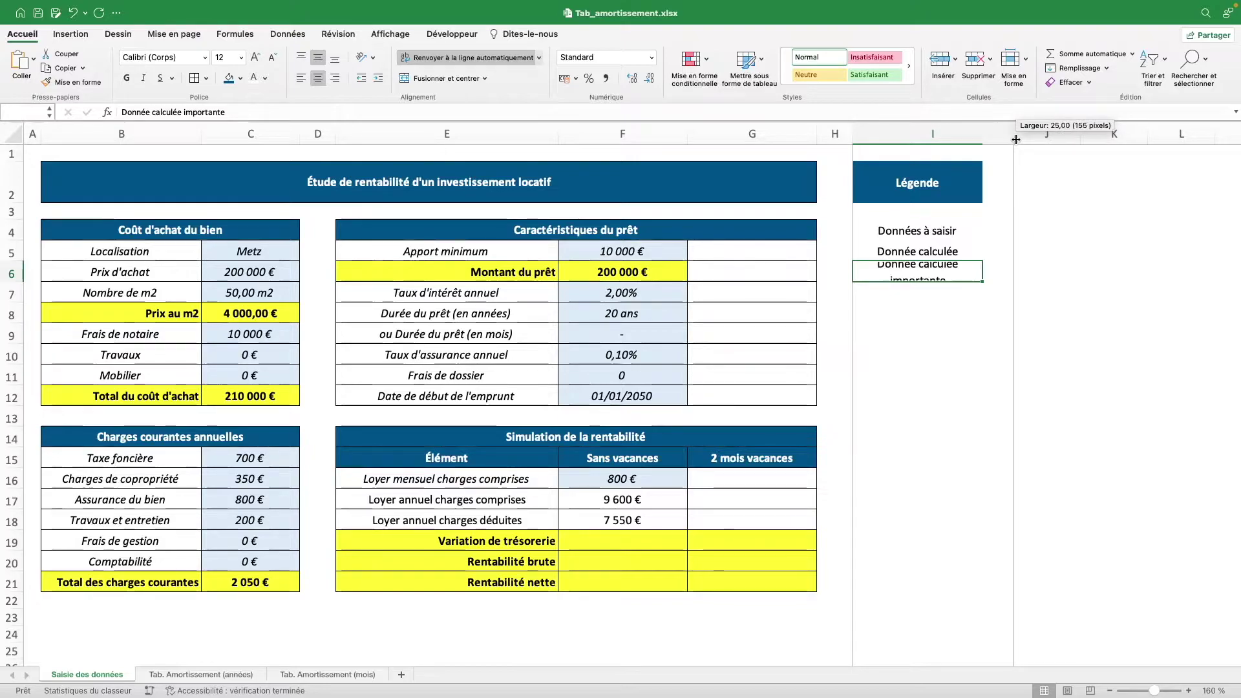
drag(1015, 139, 1015, 140)
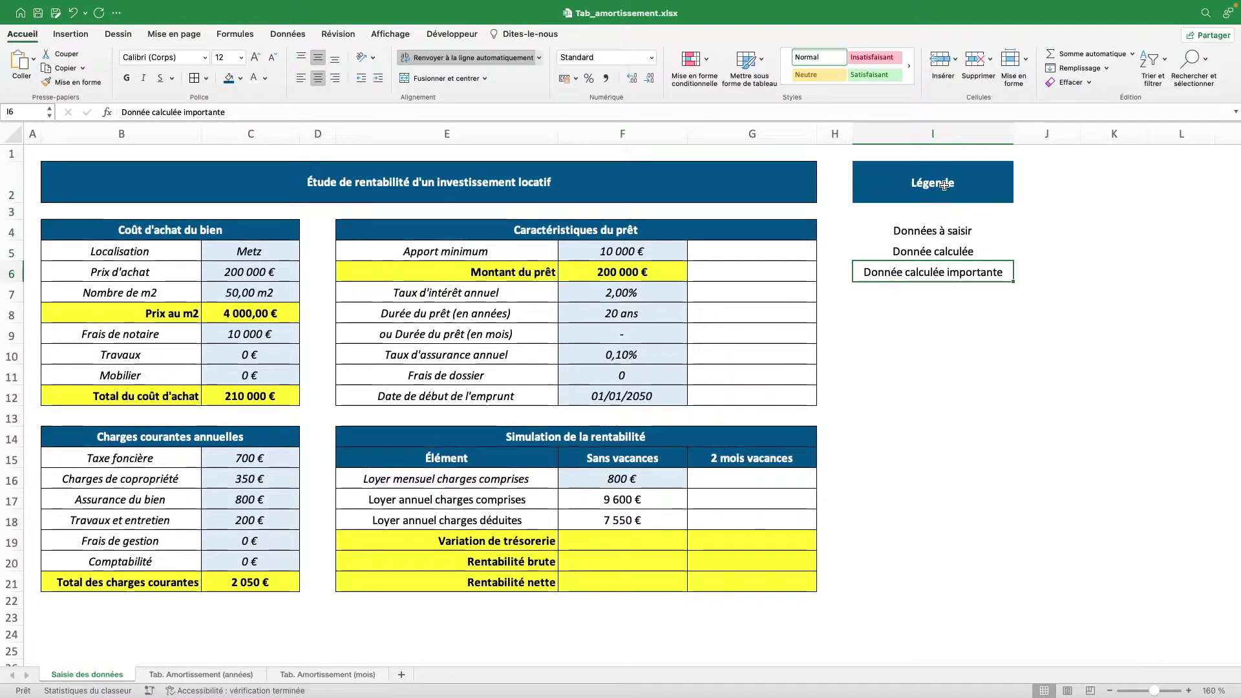
drag(945, 223, 944, 272)
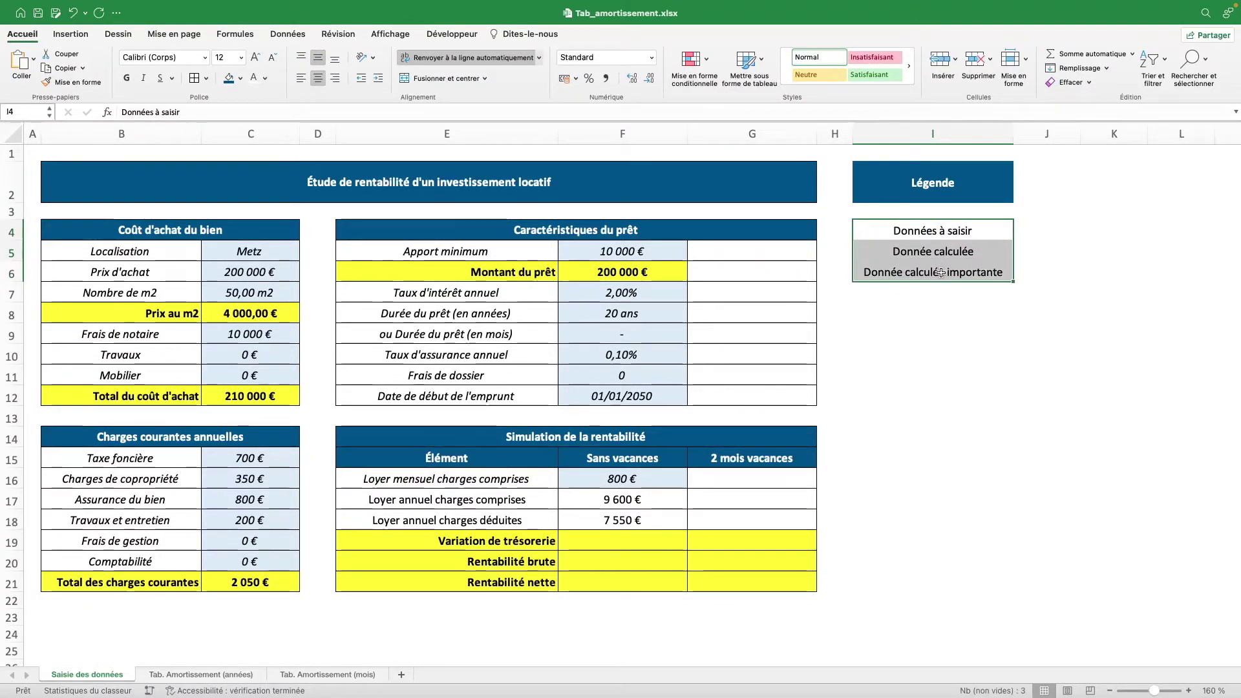
click(194, 78)
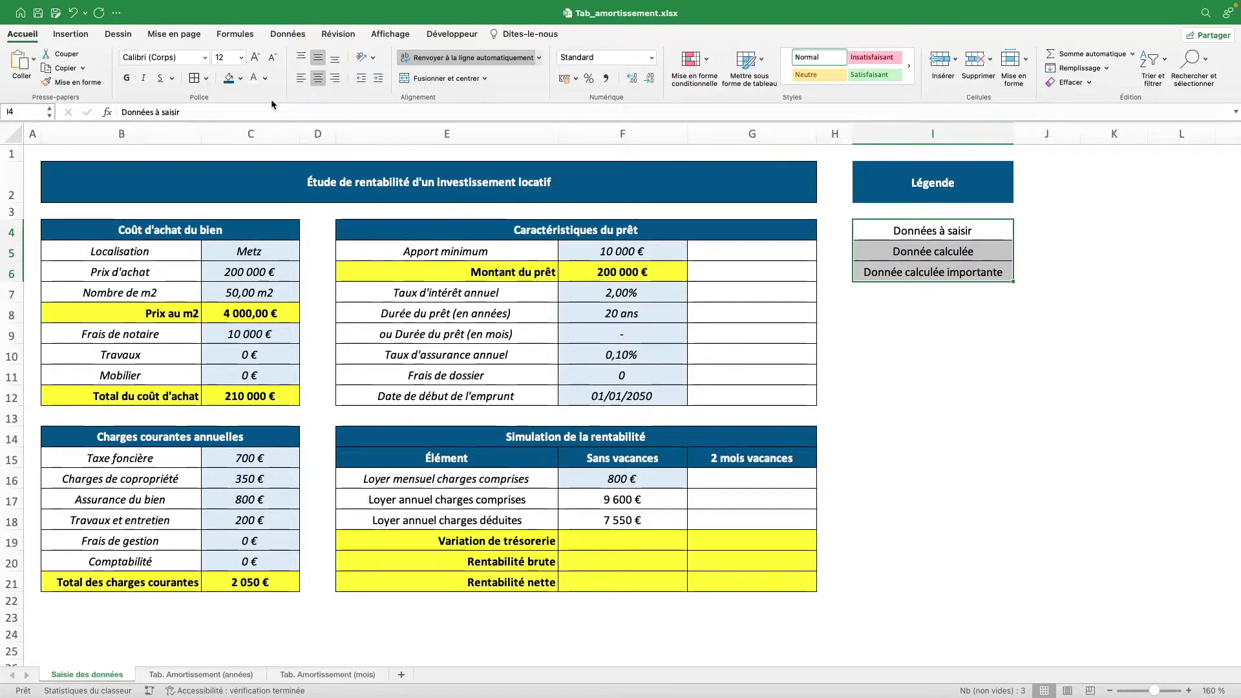
Step: Fill the Données à saisir legend entry with light blue
click(931, 231)
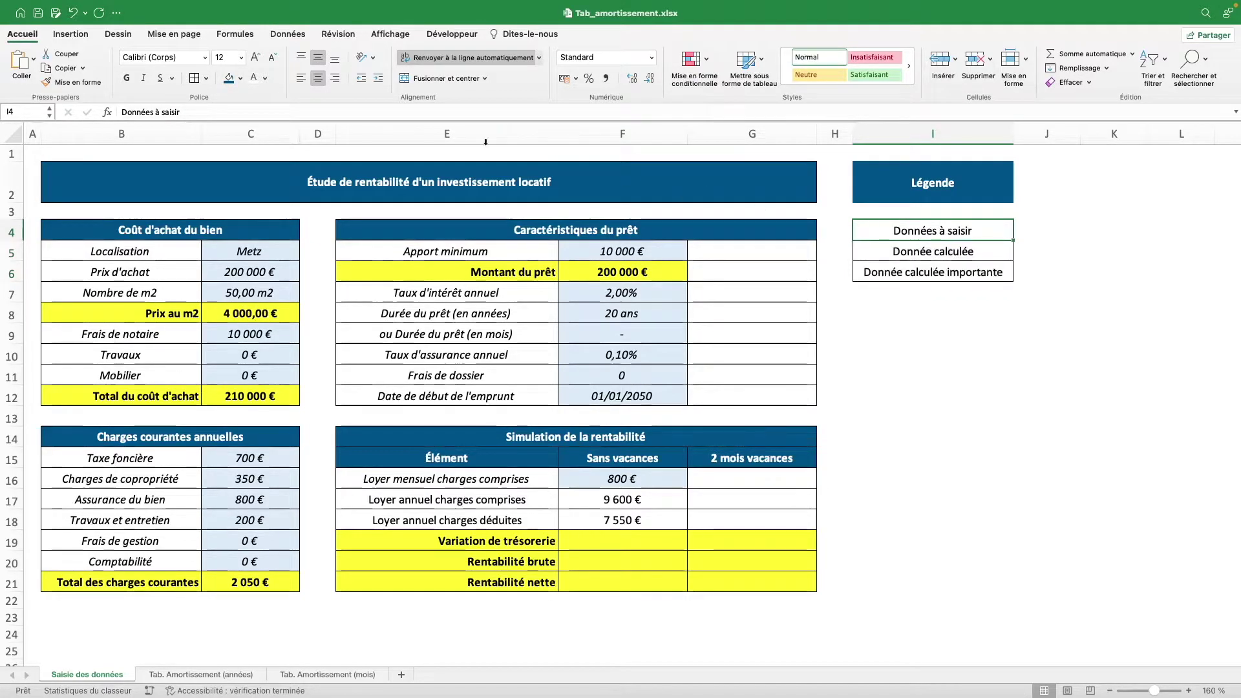
click(240, 77)
click(326, 150)
Step: Make the Donnée calculée importante entry bold on a yellow fill
click(936, 271)
click(205, 77)
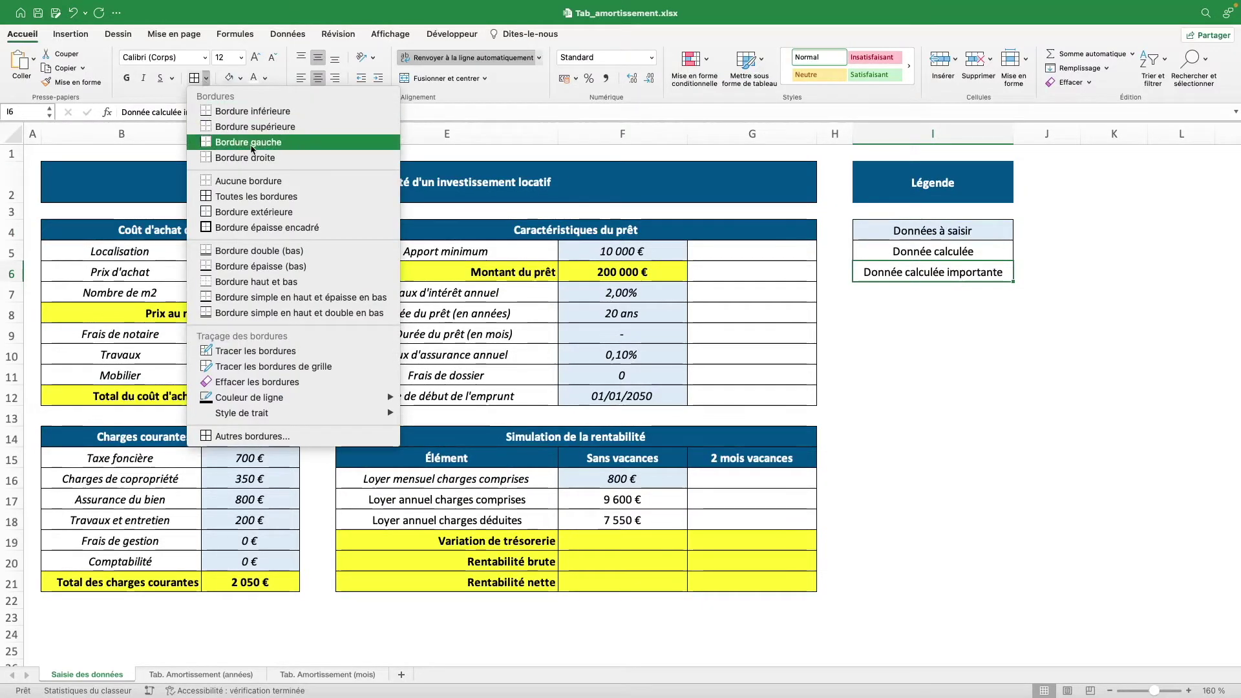
click(258, 89)
click(240, 78)
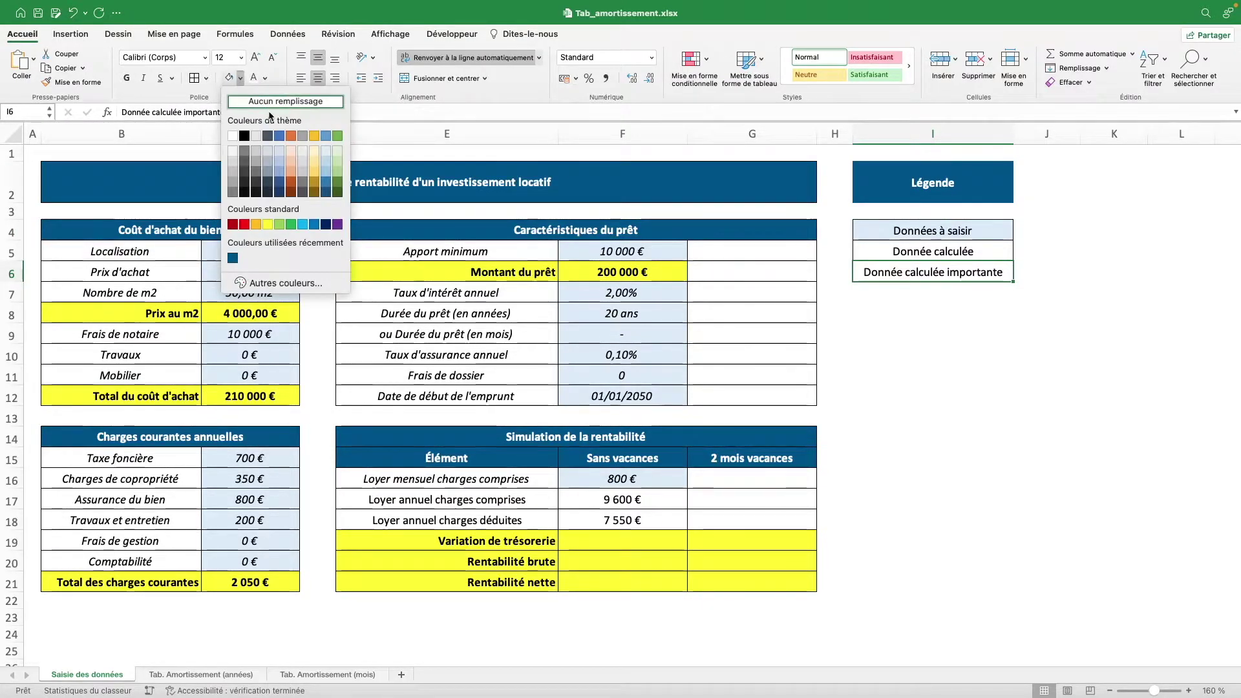
click(268, 223)
key(ctrl+b)
click(955, 309)
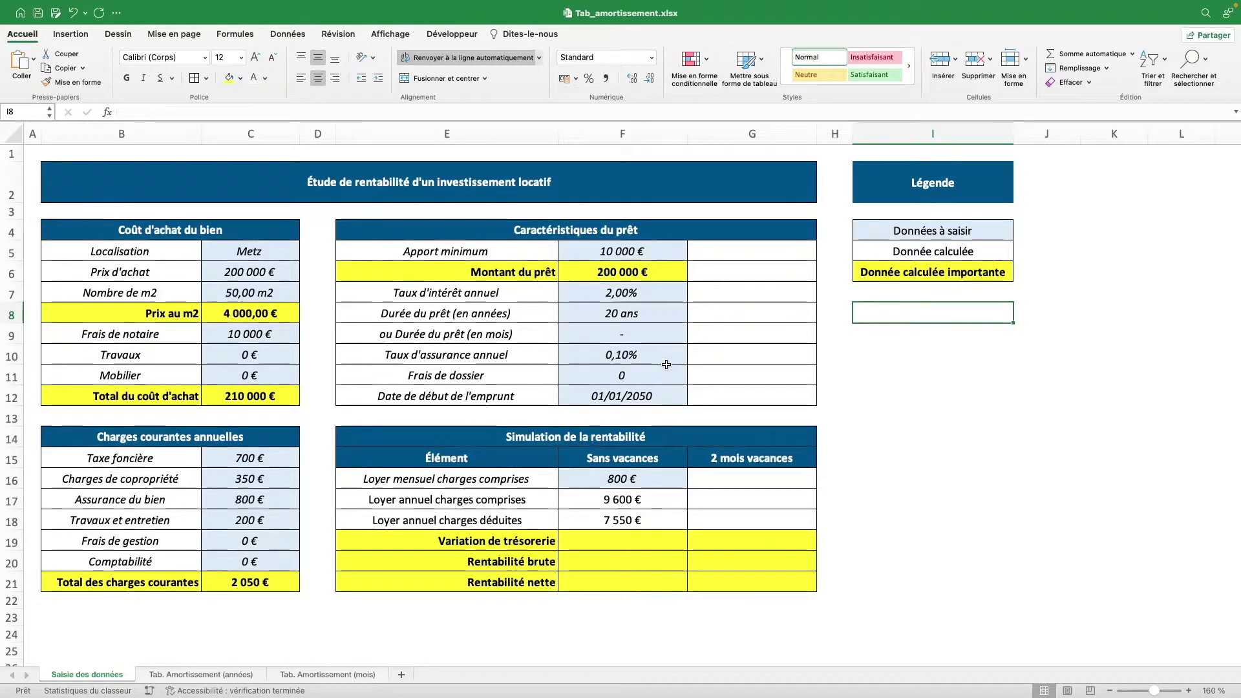
Step: Select the title banner, the four data tables and the legend together
click(388, 197)
drag(162, 231, 239, 396)
drag(162, 437, 249, 582)
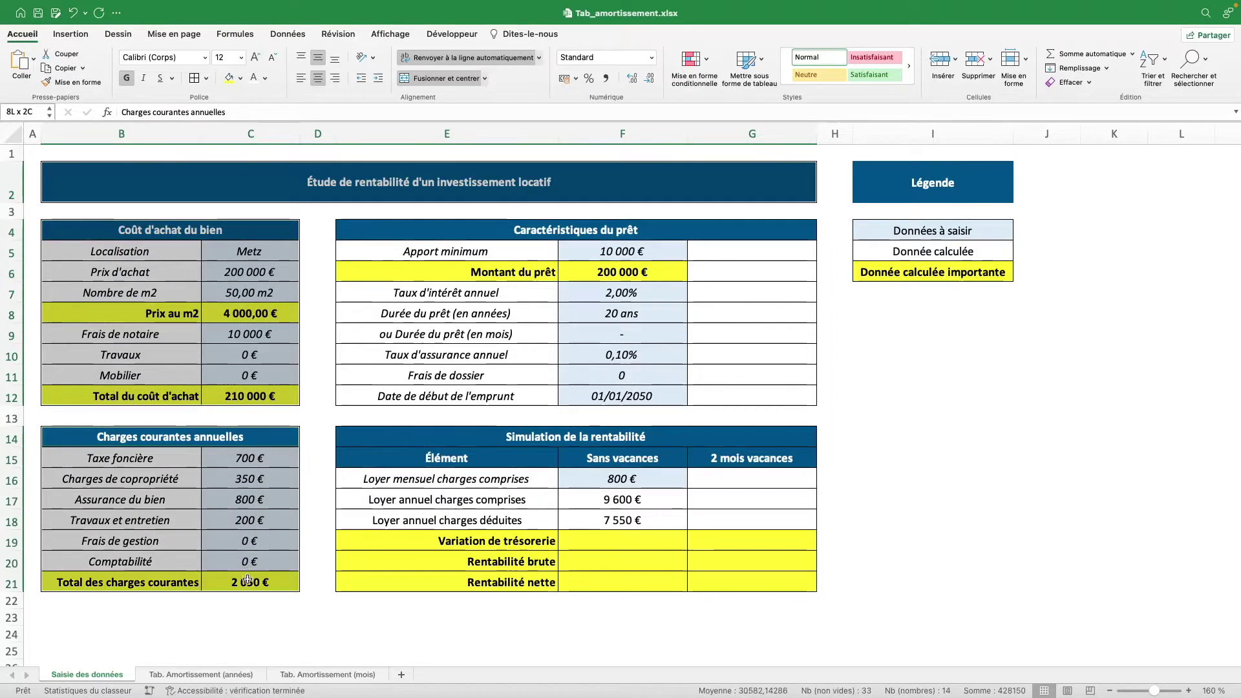
drag(496, 462, 624, 582)
drag(624, 230, 624, 396)
drag(906, 230, 906, 272)
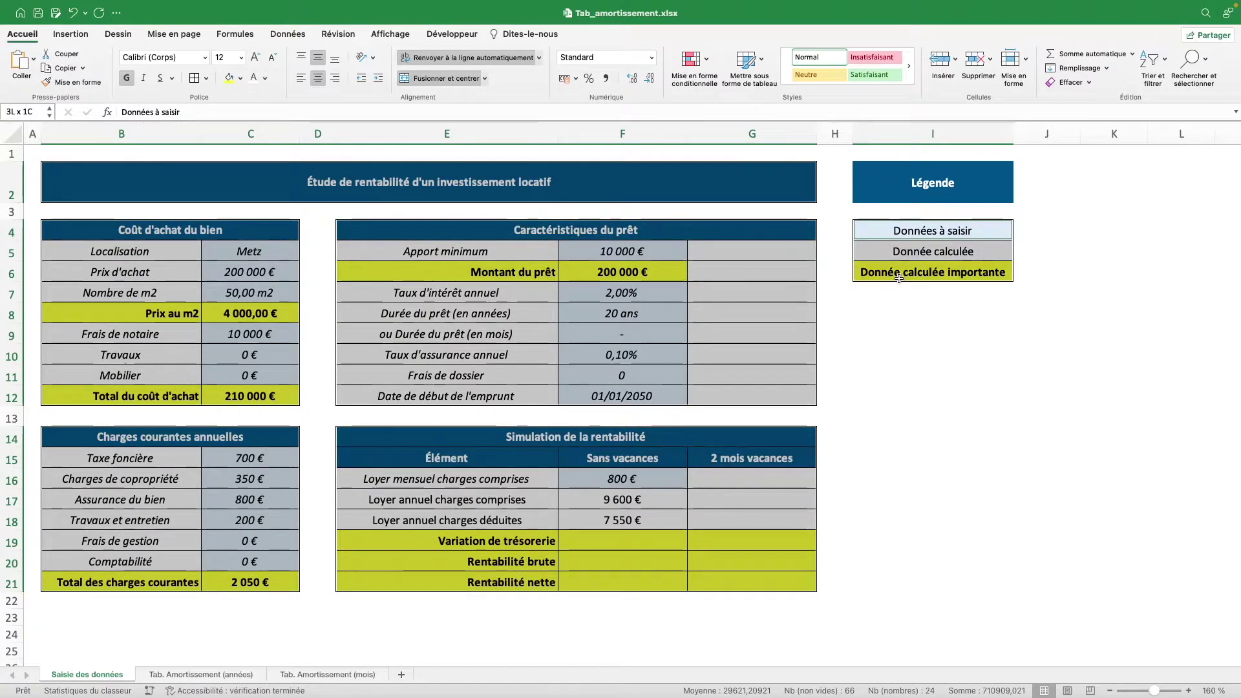
super+click(916, 190)
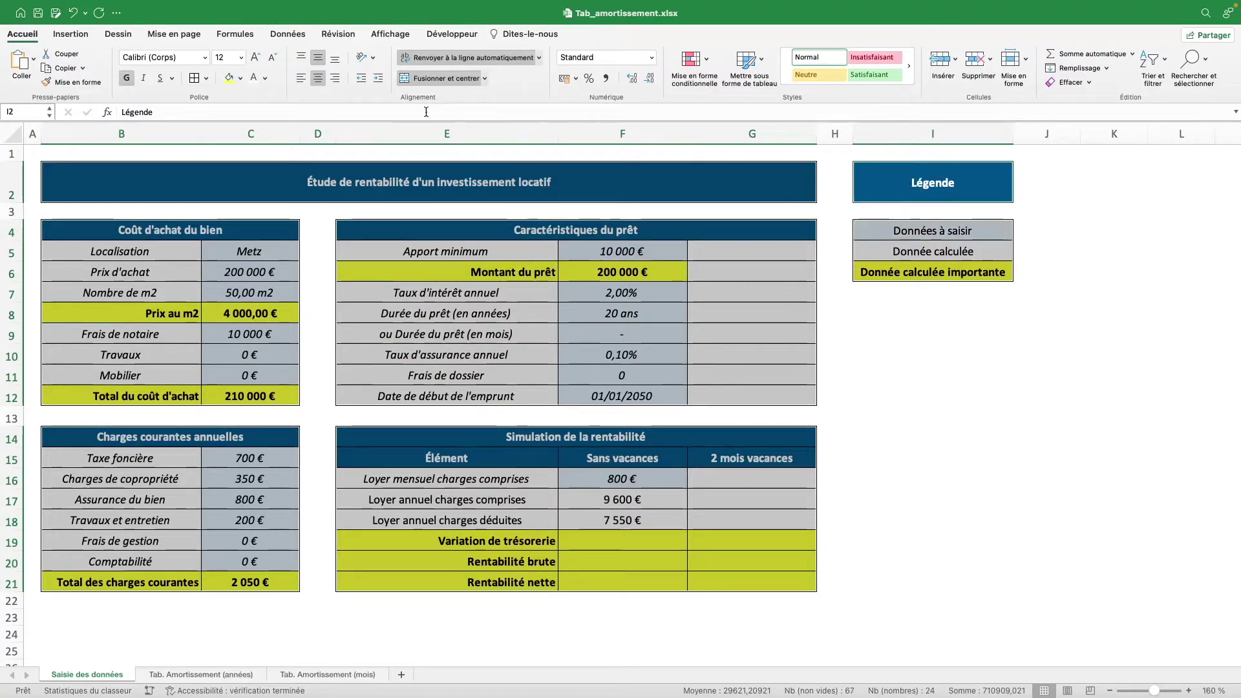
Step: Apply dark blue outer and inner borders to all the selected ranges
click(207, 79)
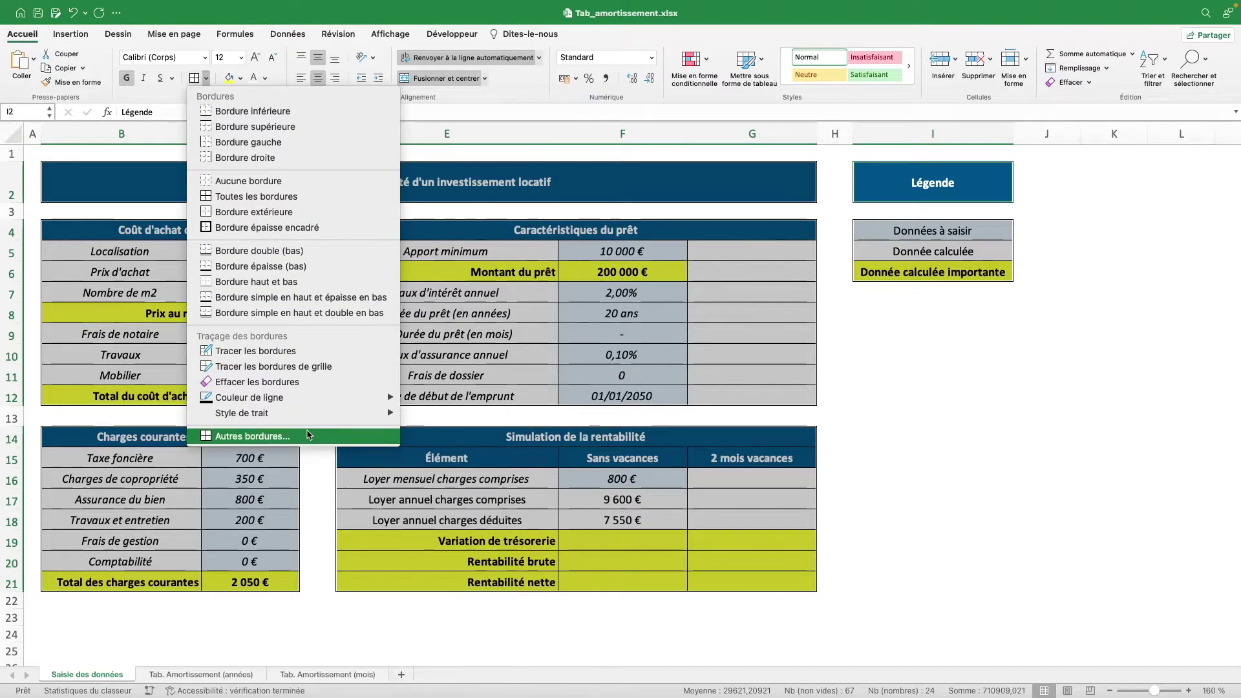
click(252, 436)
click(565, 305)
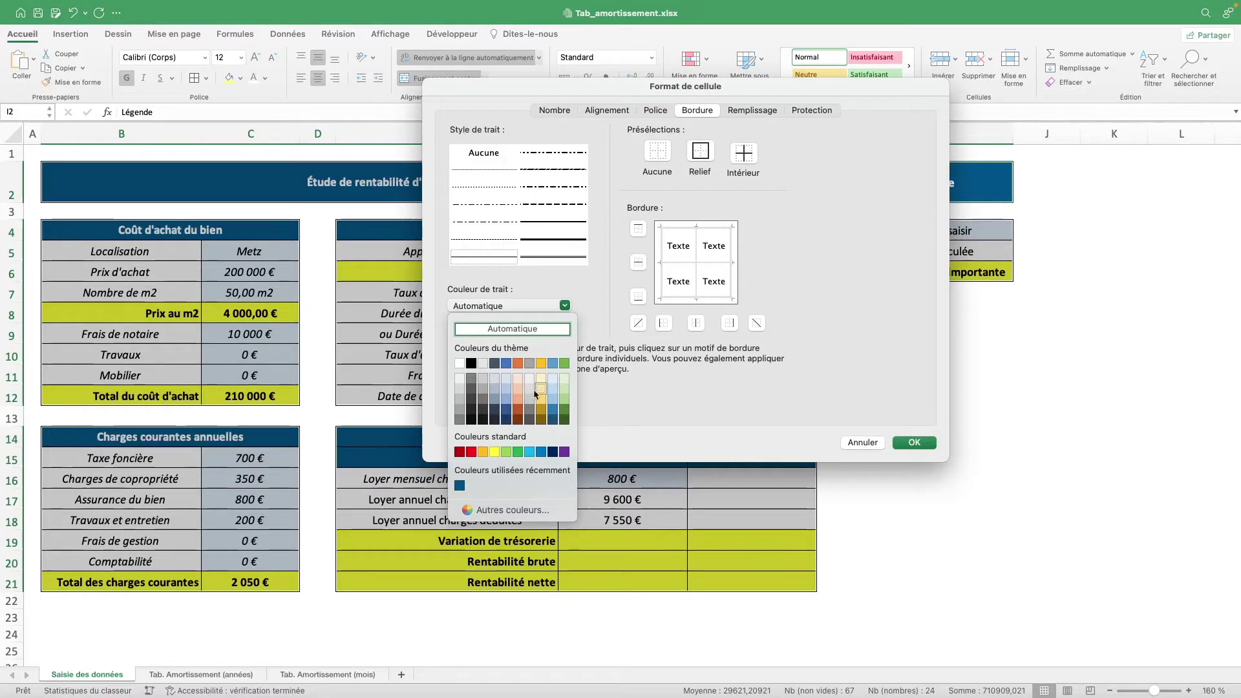
click(460, 486)
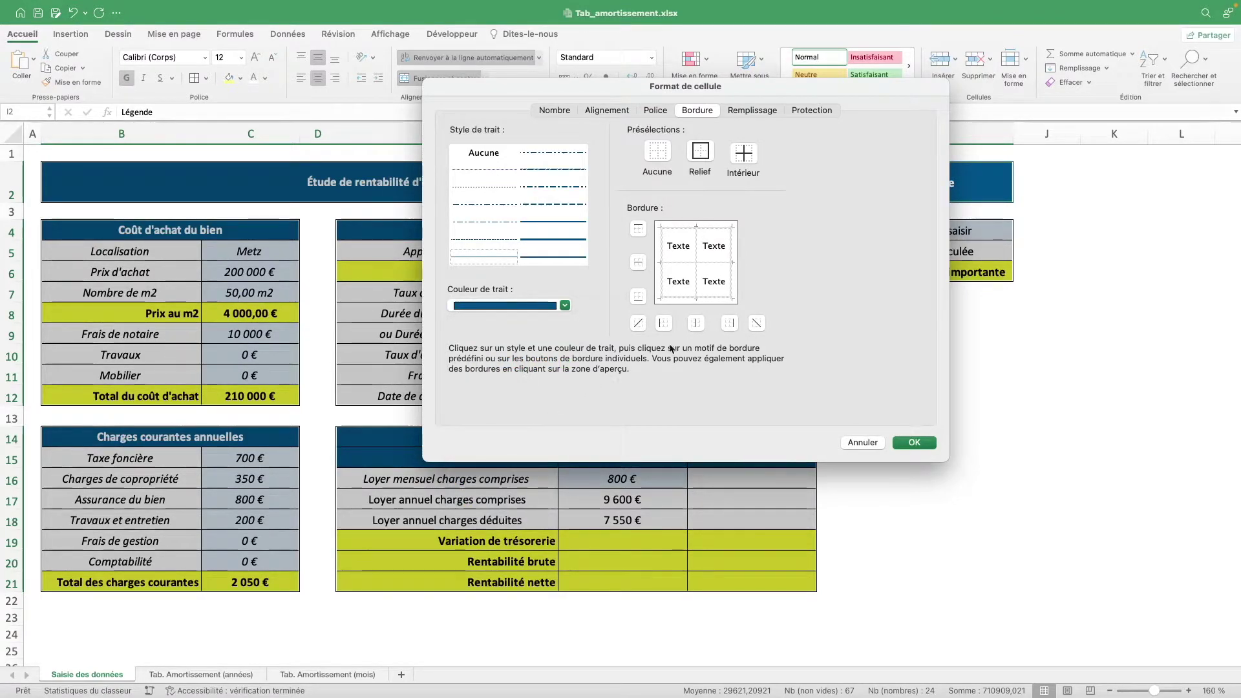
click(744, 155)
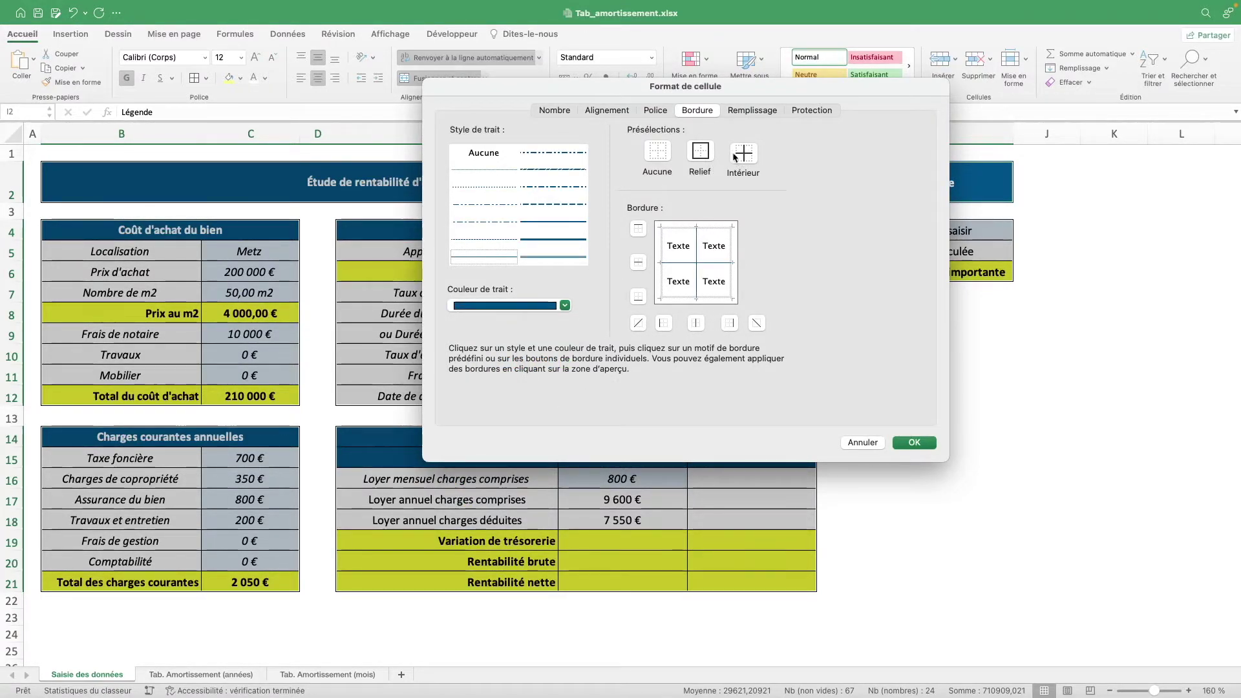
click(701, 152)
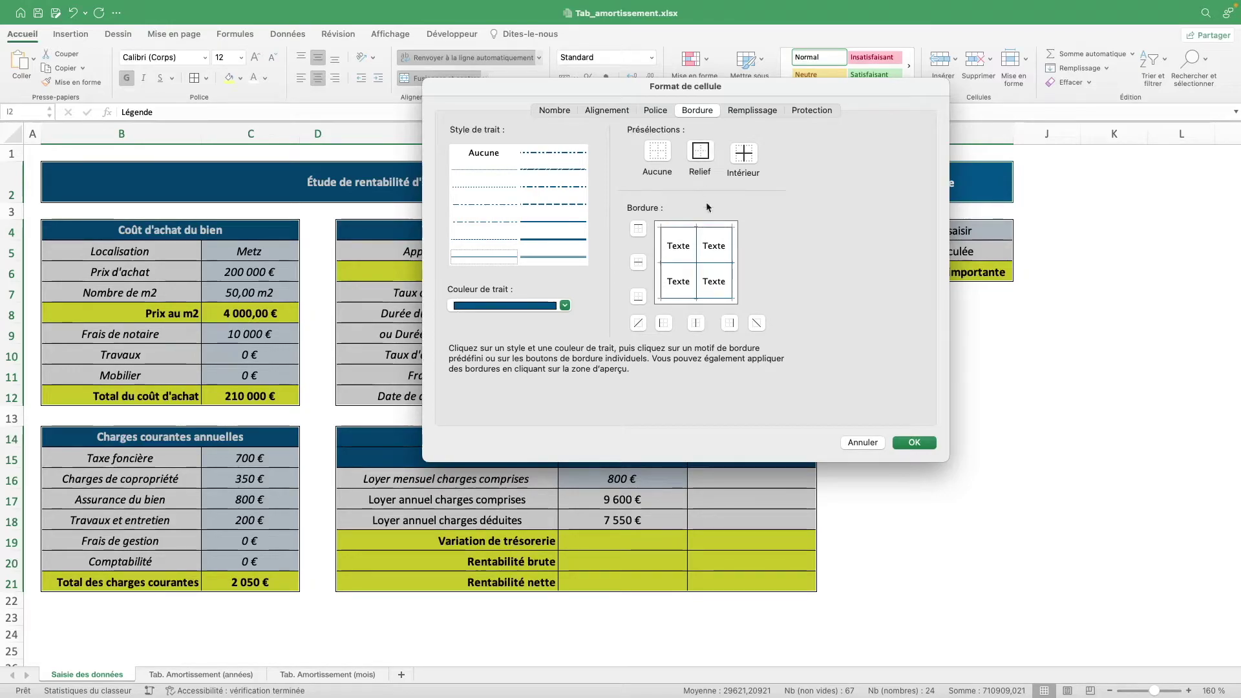
click(913, 442)
click(623, 520)
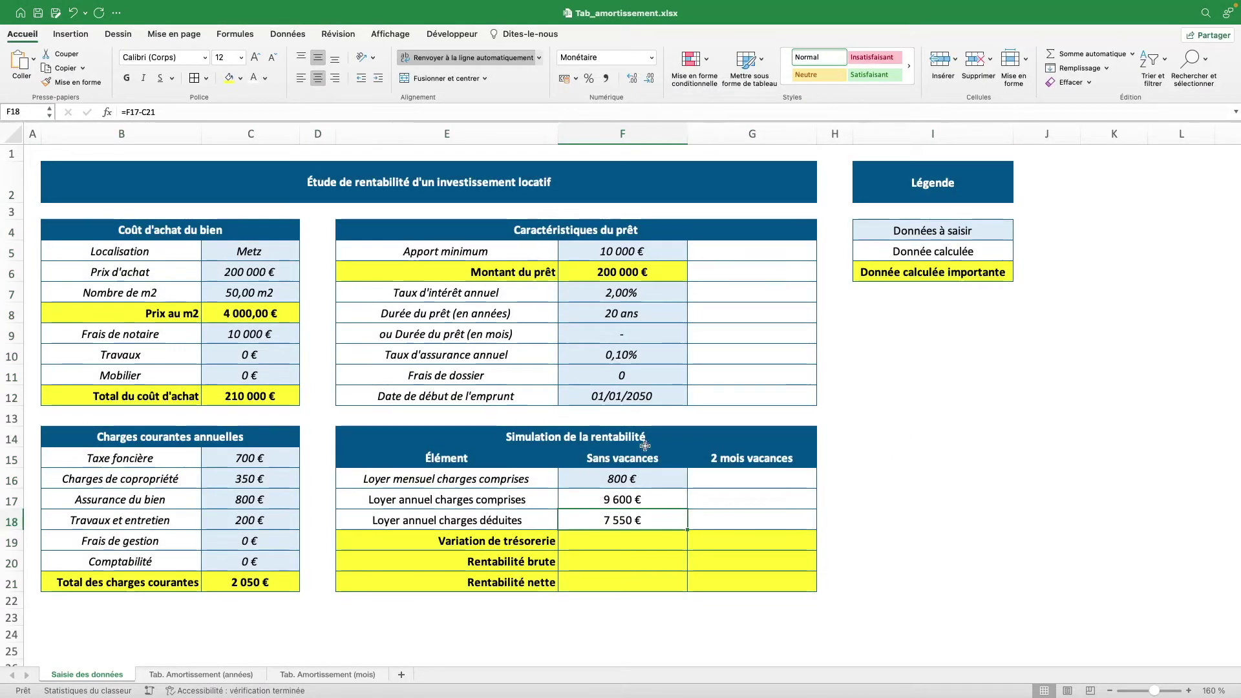
click(388, 184)
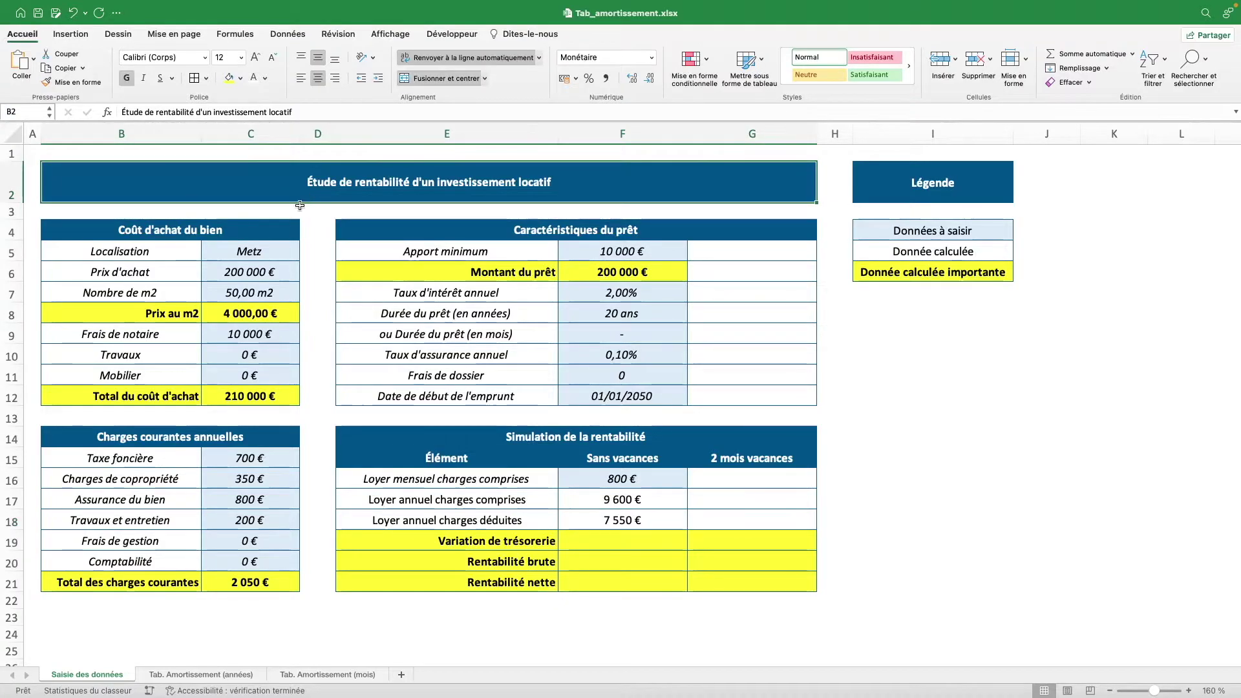
Step: Select the four table headers, the Légende heading and the table bodies B5:C12, E5:F12, B15:C21, E16:F21
super+click(262, 229)
super+click(503, 231)
super+click(258, 437)
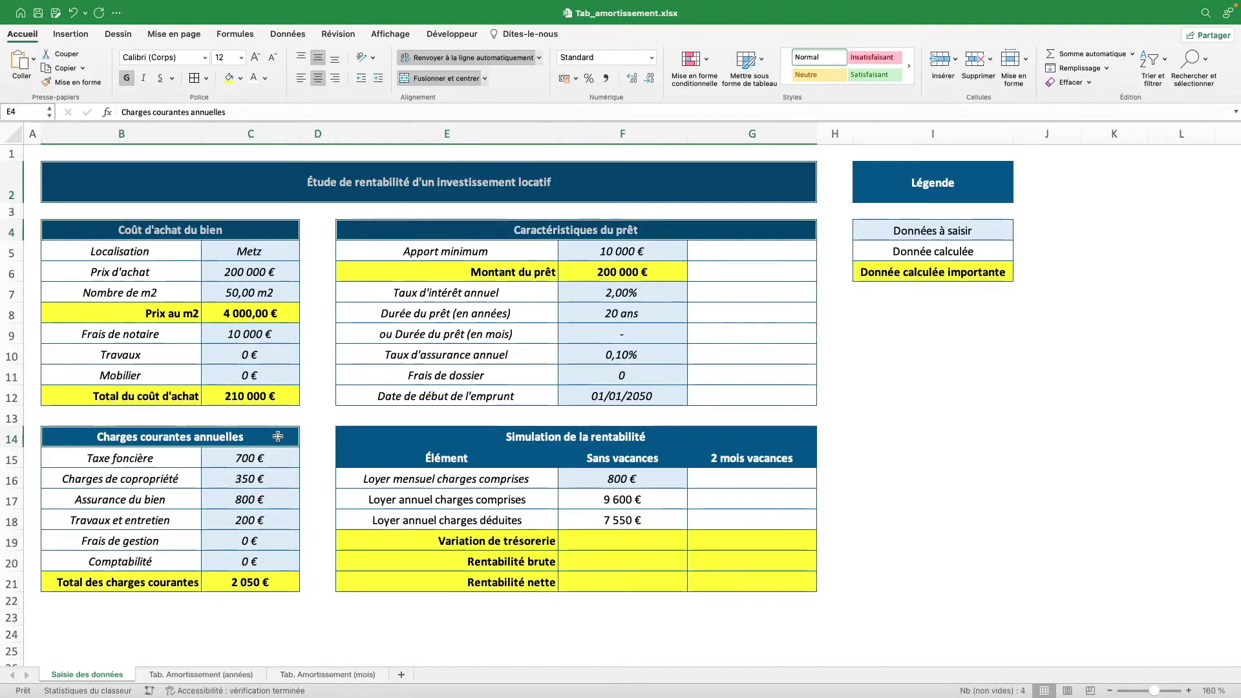
super+click(507, 446)
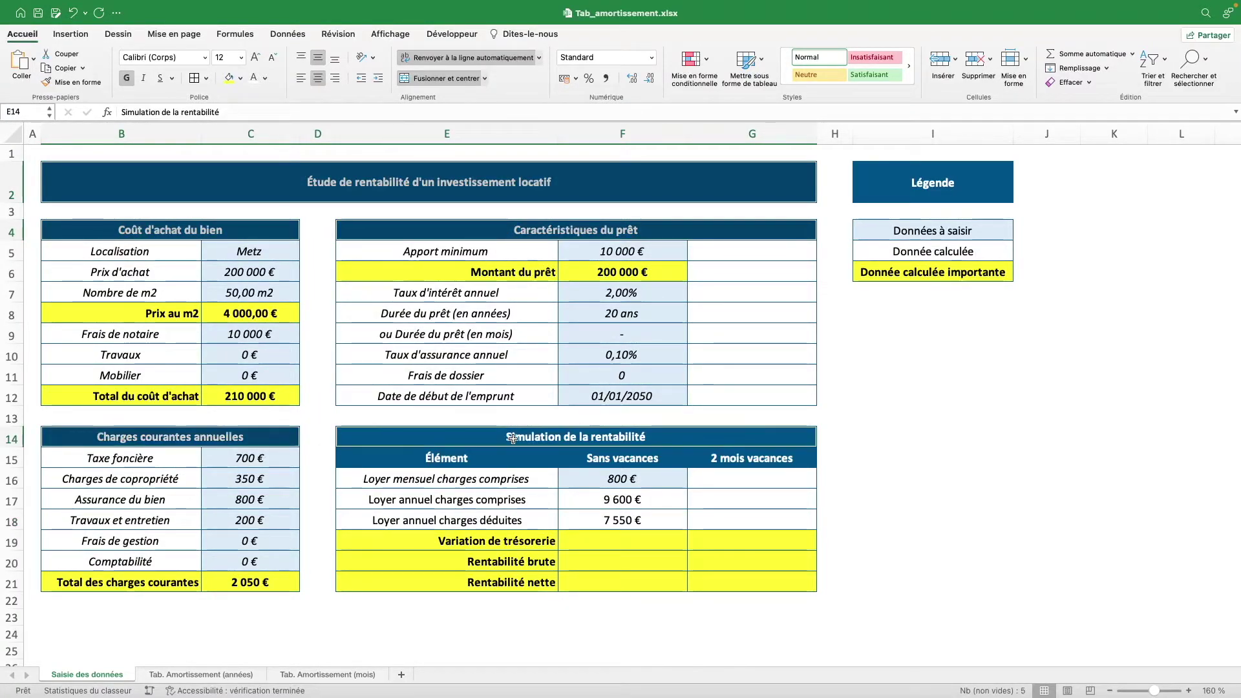
super+click(957, 186)
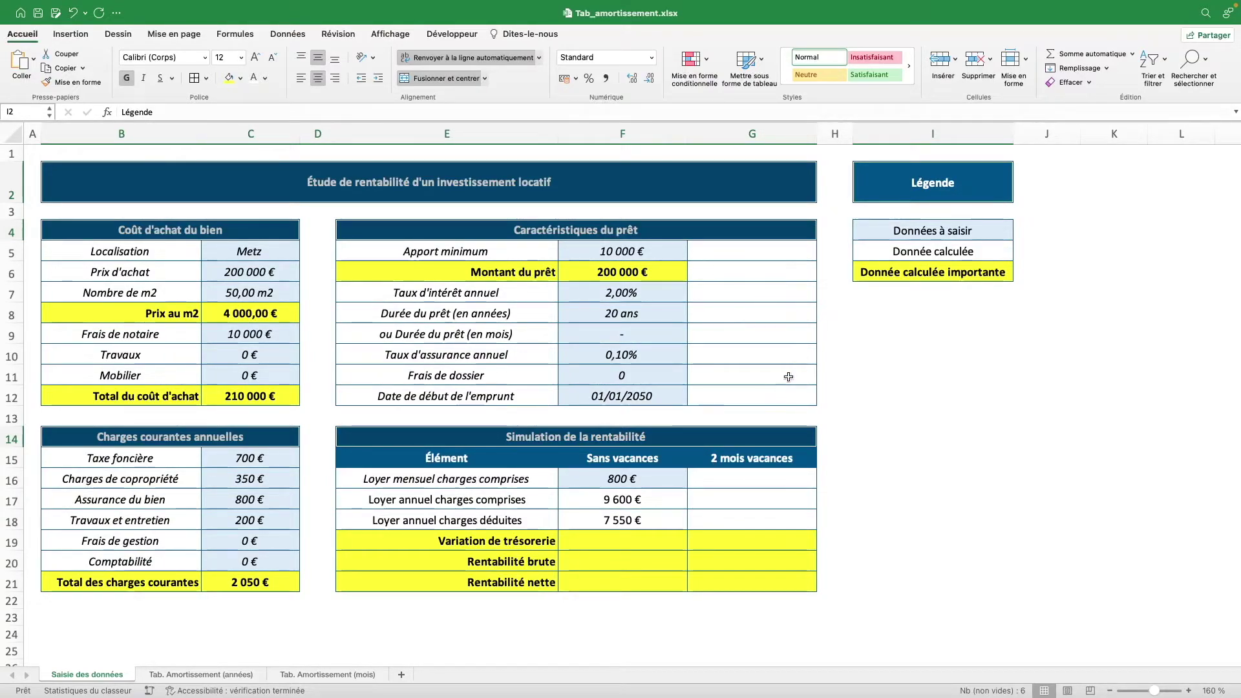
drag(490, 252, 619, 398)
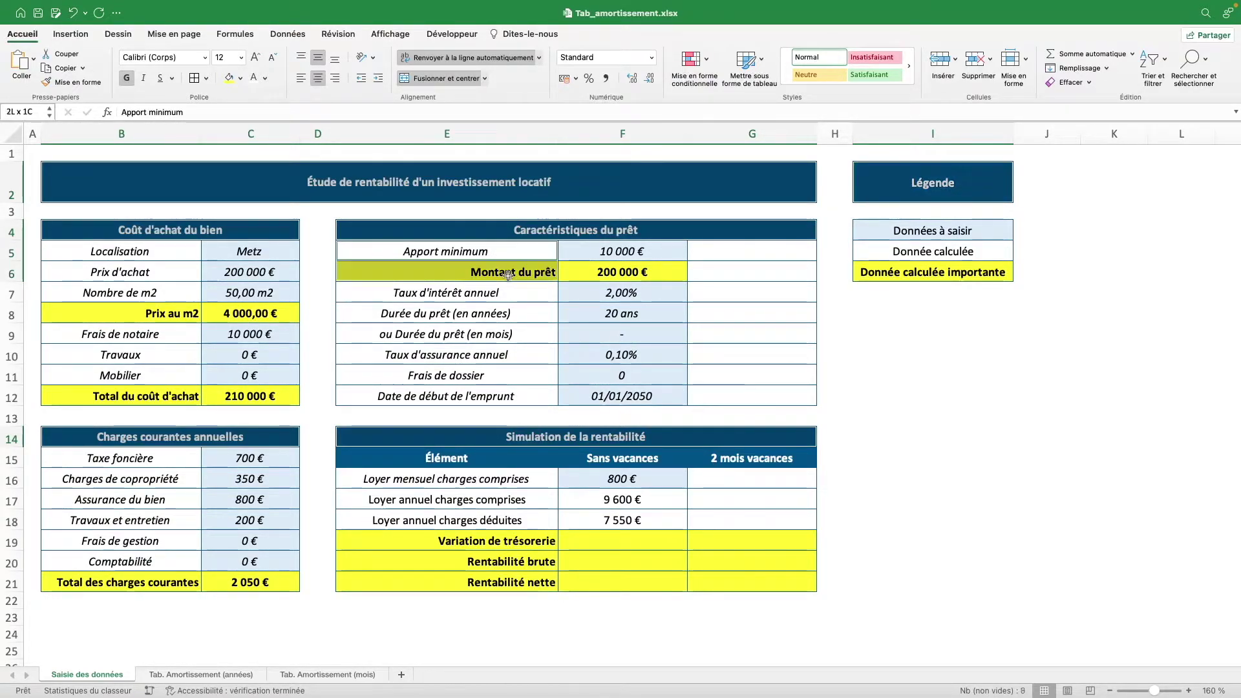
drag(119, 252, 248, 396)
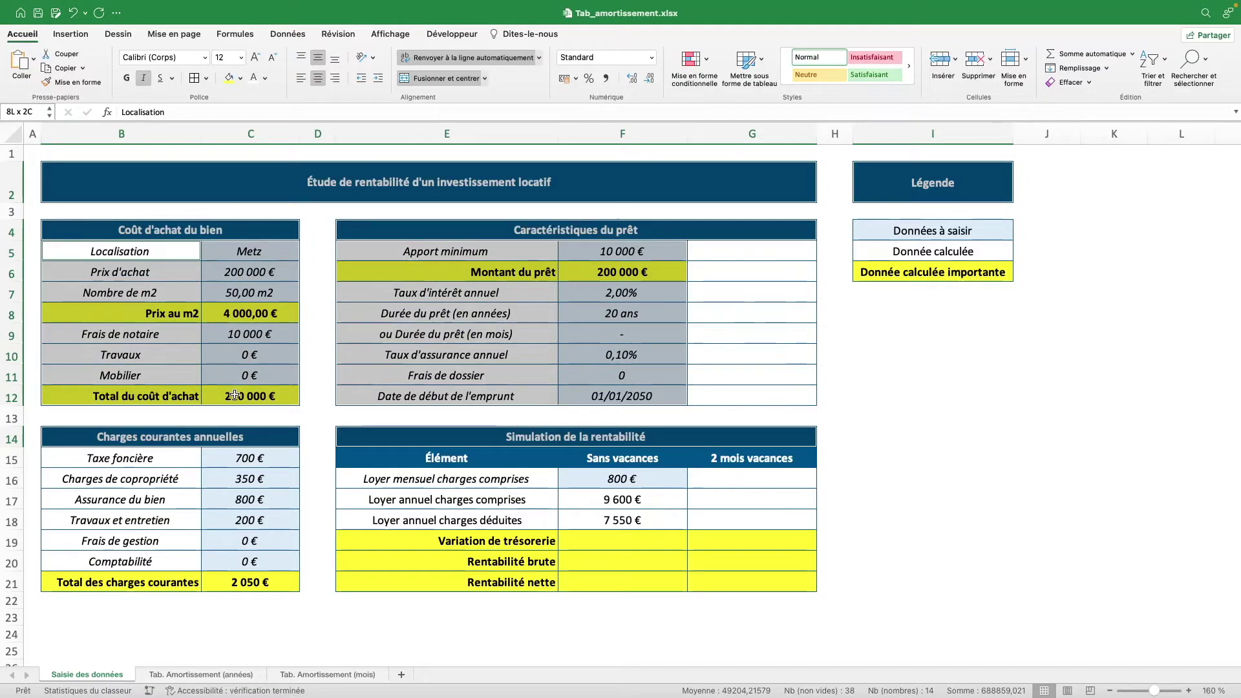
drag(179, 461, 249, 582)
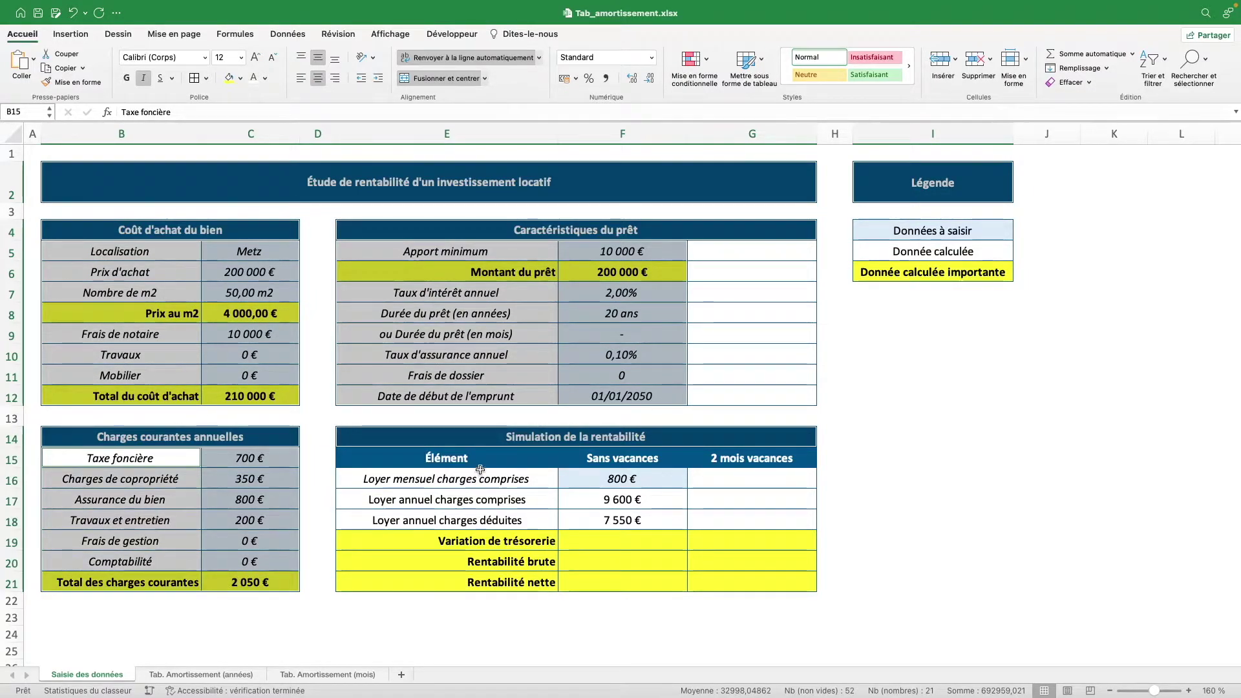
click(494, 486)
drag(495, 486, 621, 582)
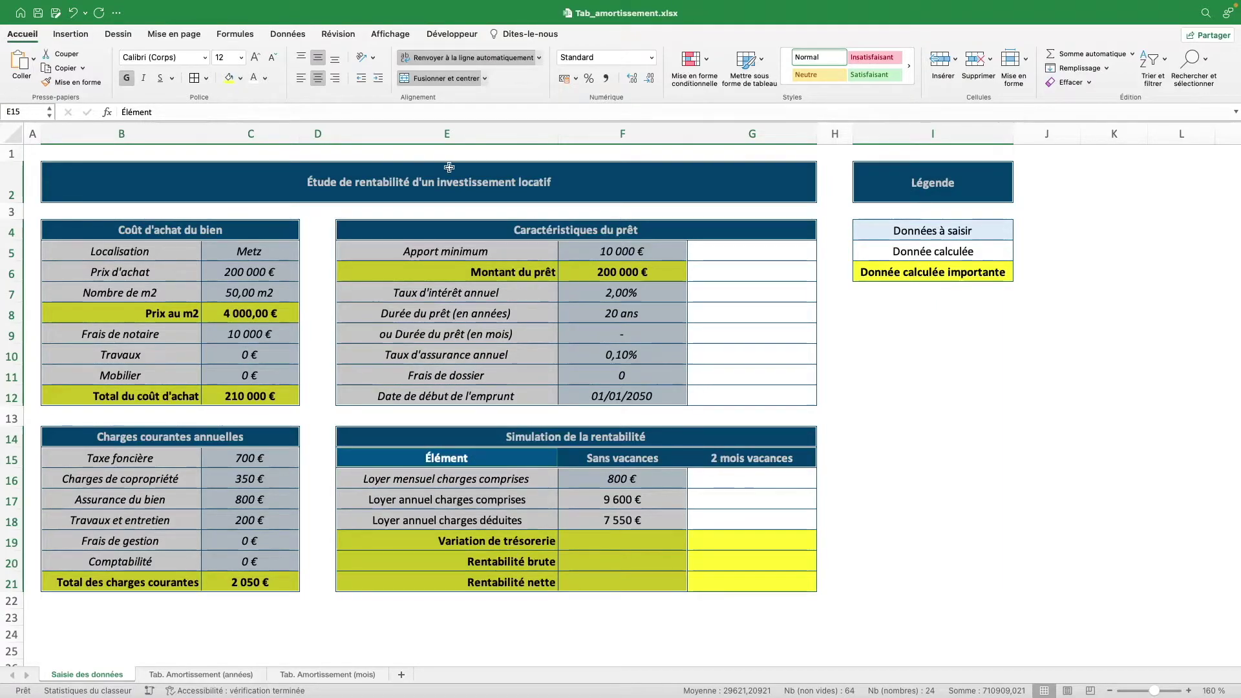
Step: Outline each selected range with a medium solid line
click(206, 78)
click(252, 436)
click(553, 222)
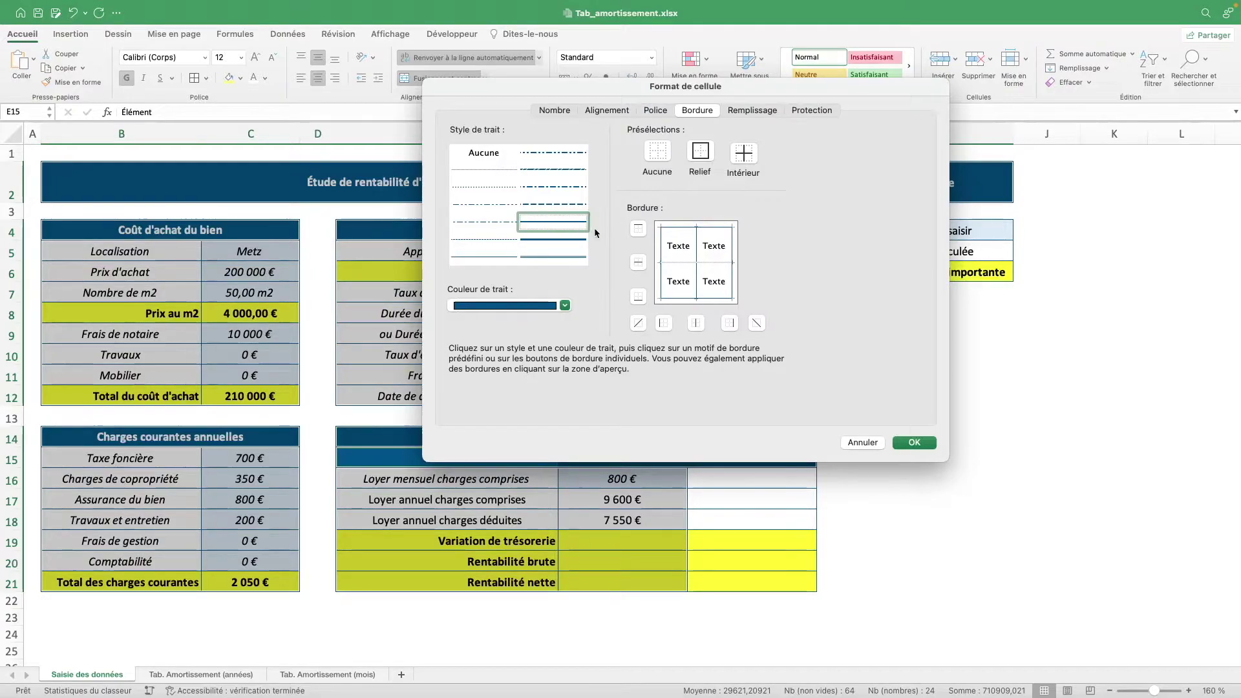
click(700, 151)
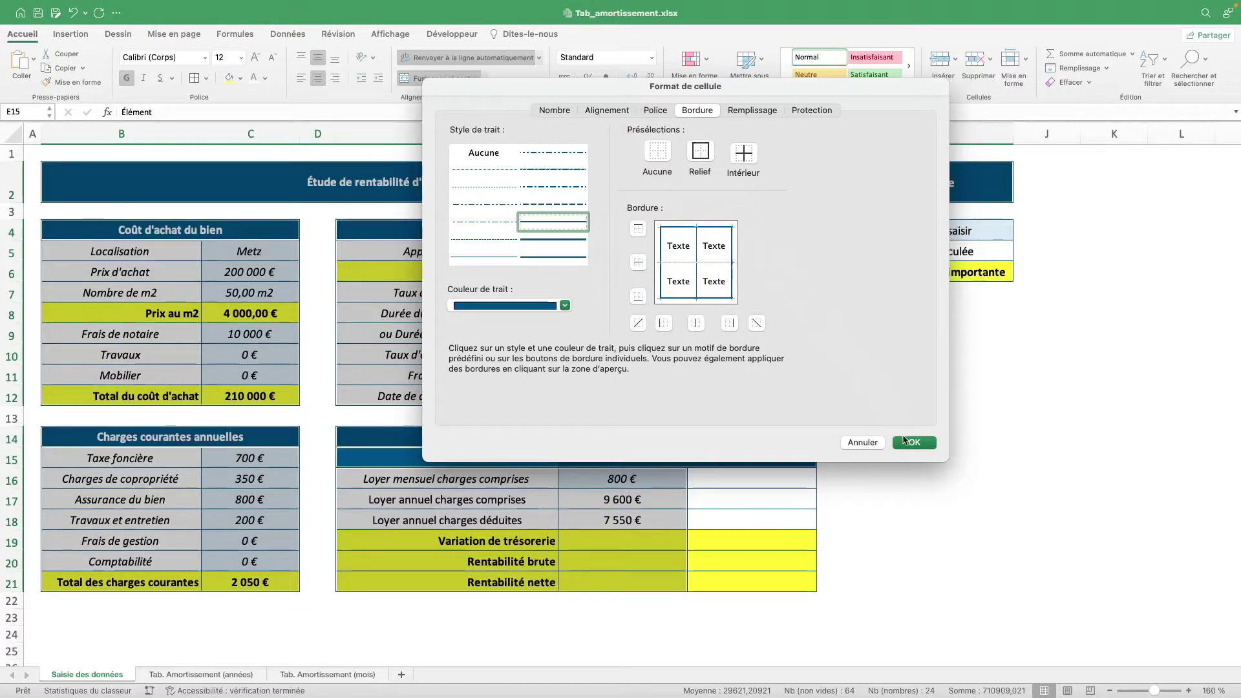
click(913, 442)
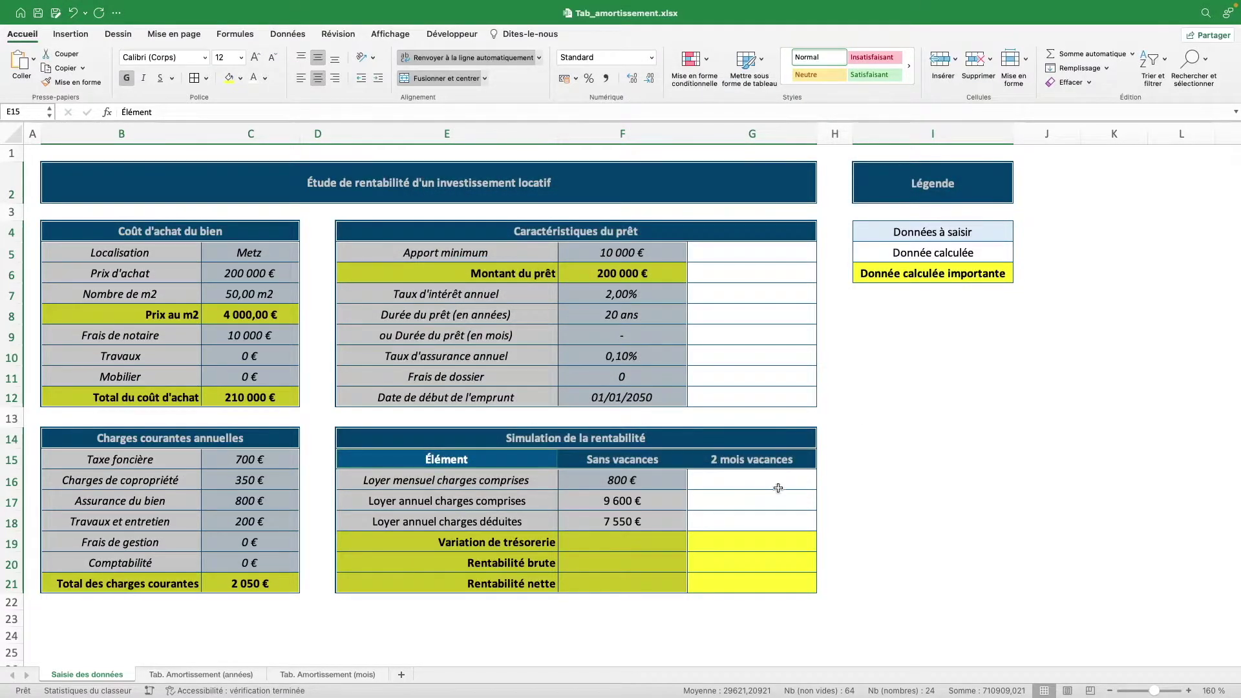
Step: Give the simulation table E16:G21 inner gridlines and a medium solid outer outline
click(726, 548)
drag(743, 582, 446, 481)
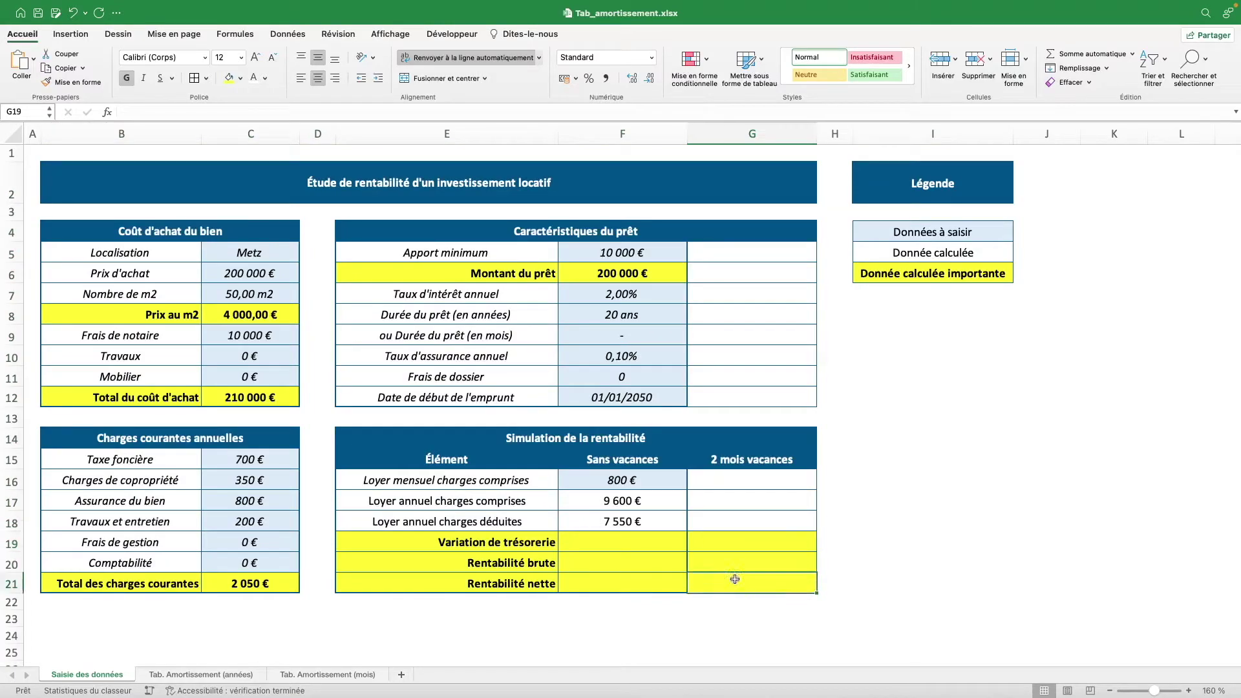
click(206, 79)
click(337, 435)
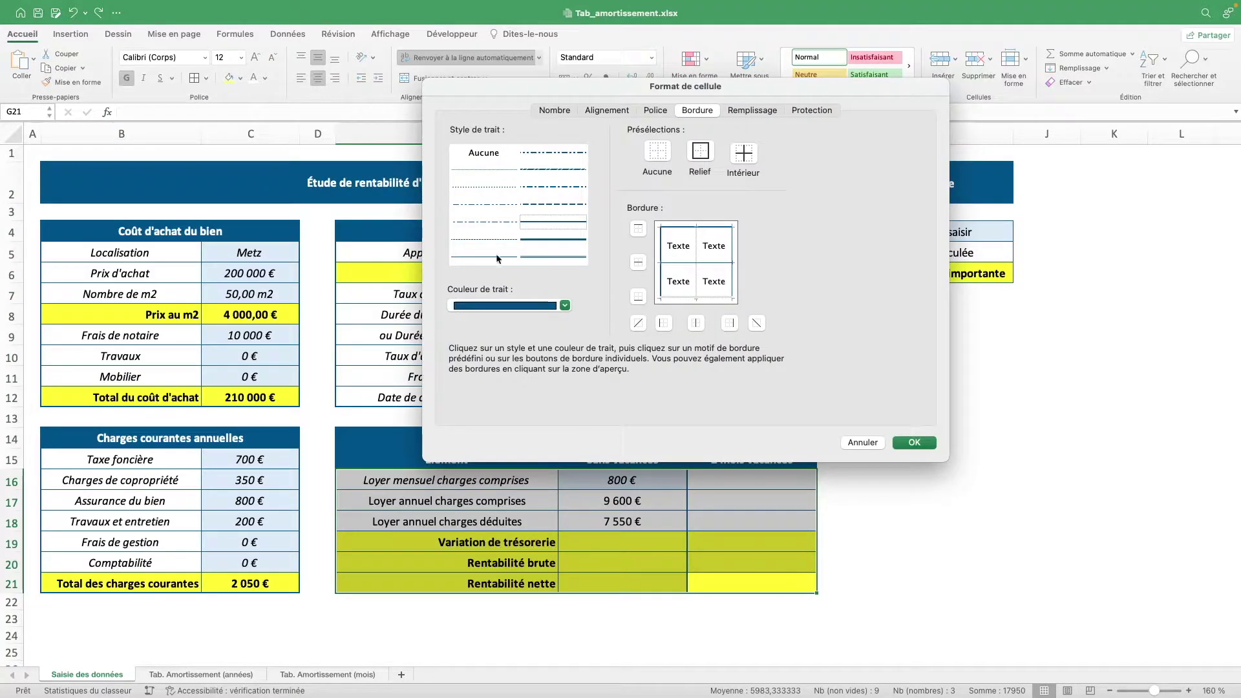
click(478, 257)
click(701, 154)
click(744, 154)
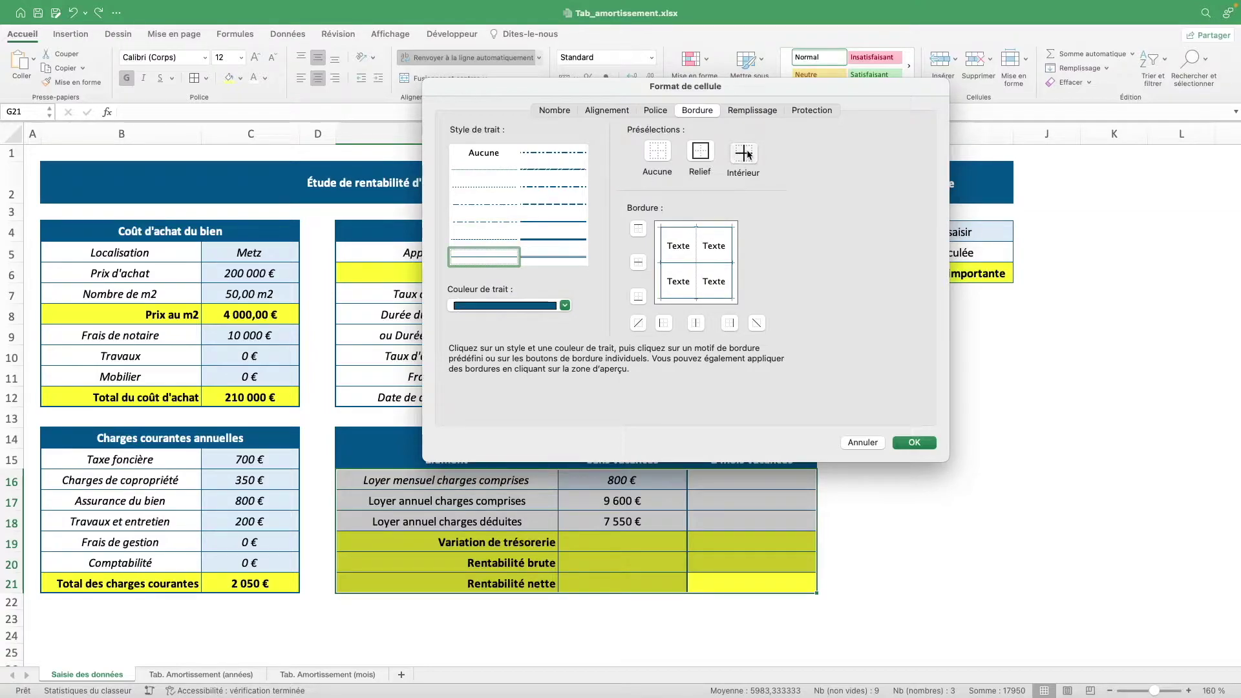
click(549, 240)
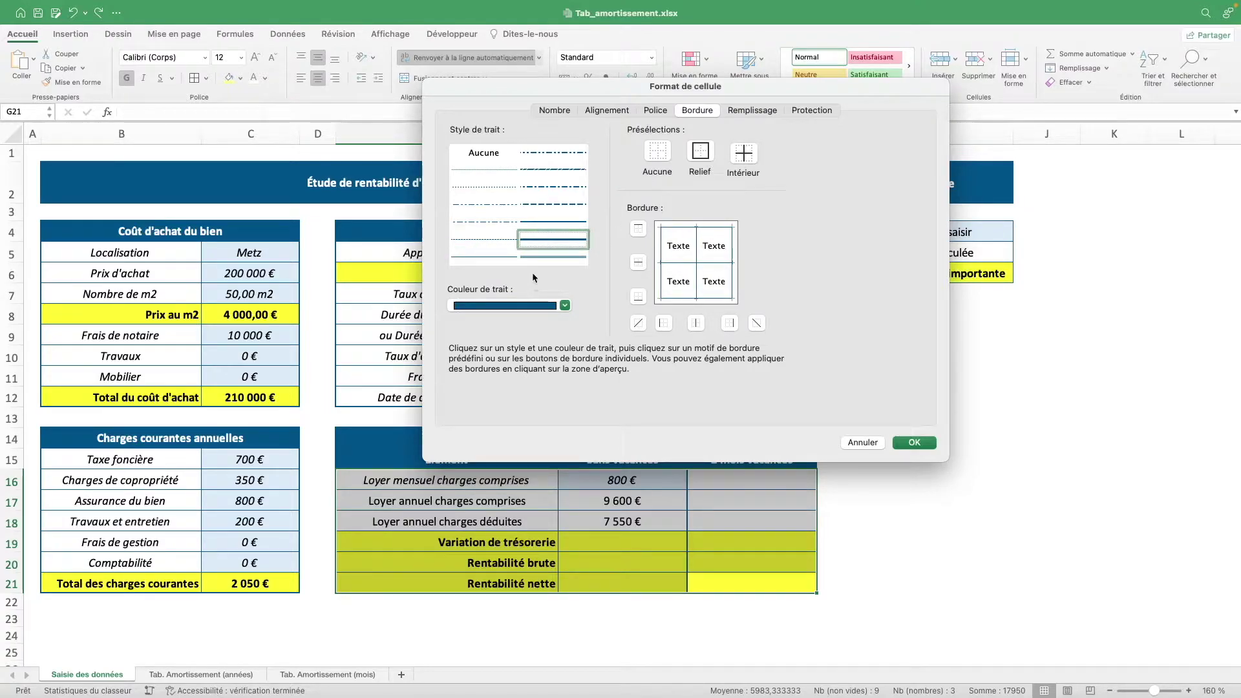
click(560, 223)
click(701, 171)
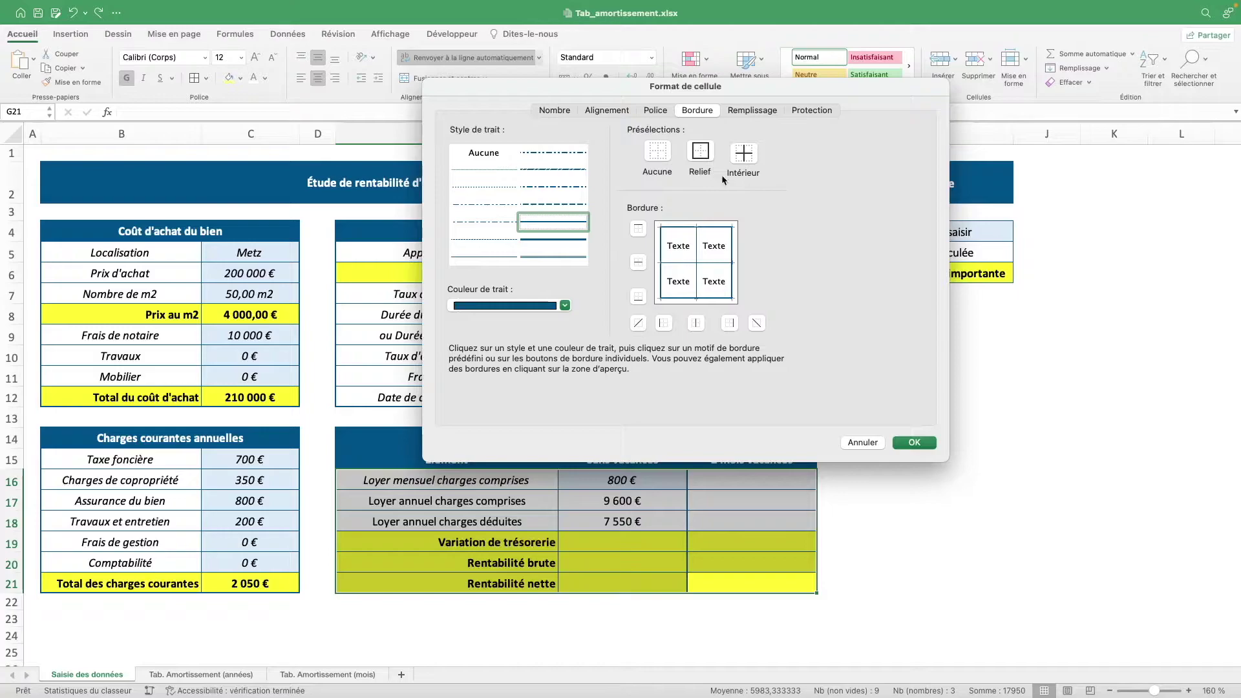
click(915, 443)
click(923, 538)
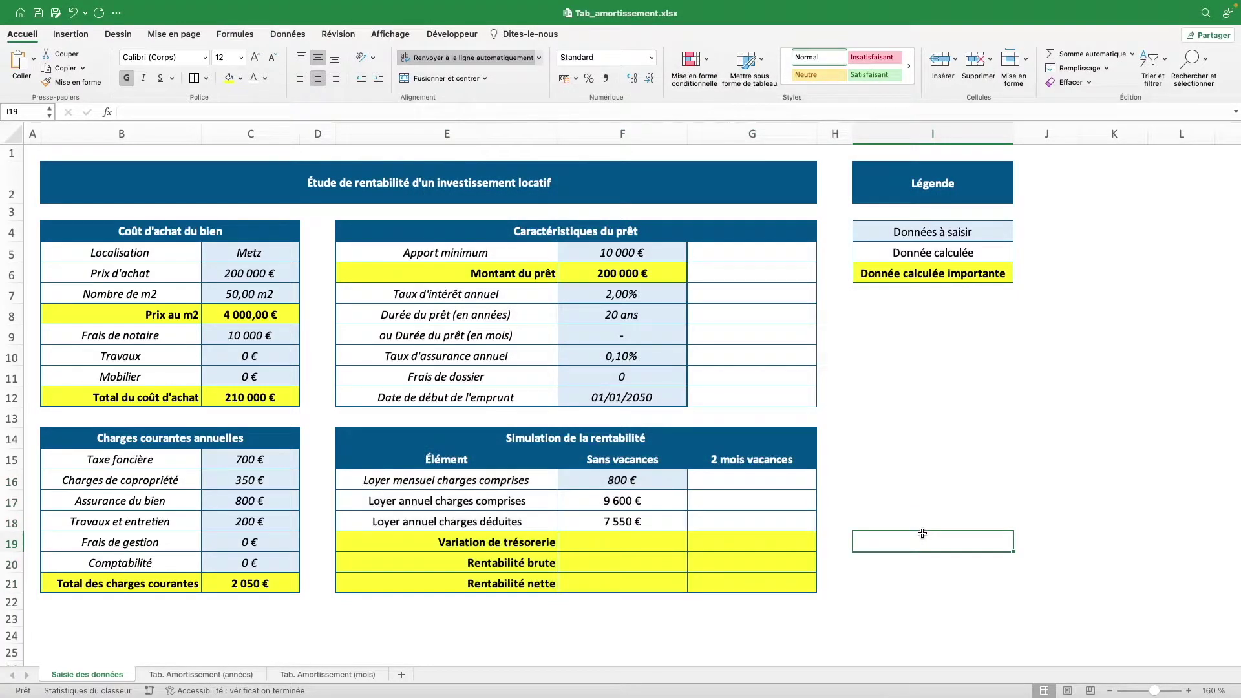
Step: Set the Simulation de la rentabilité header's border colour to white
click(559, 441)
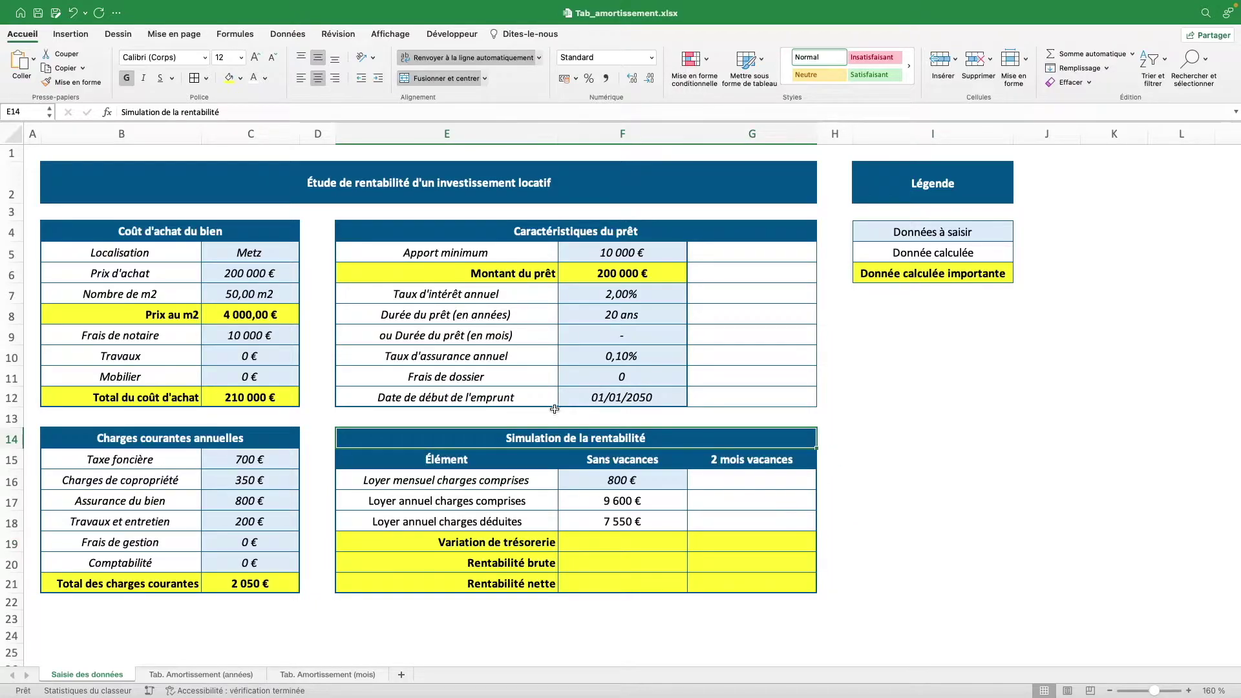
click(207, 78)
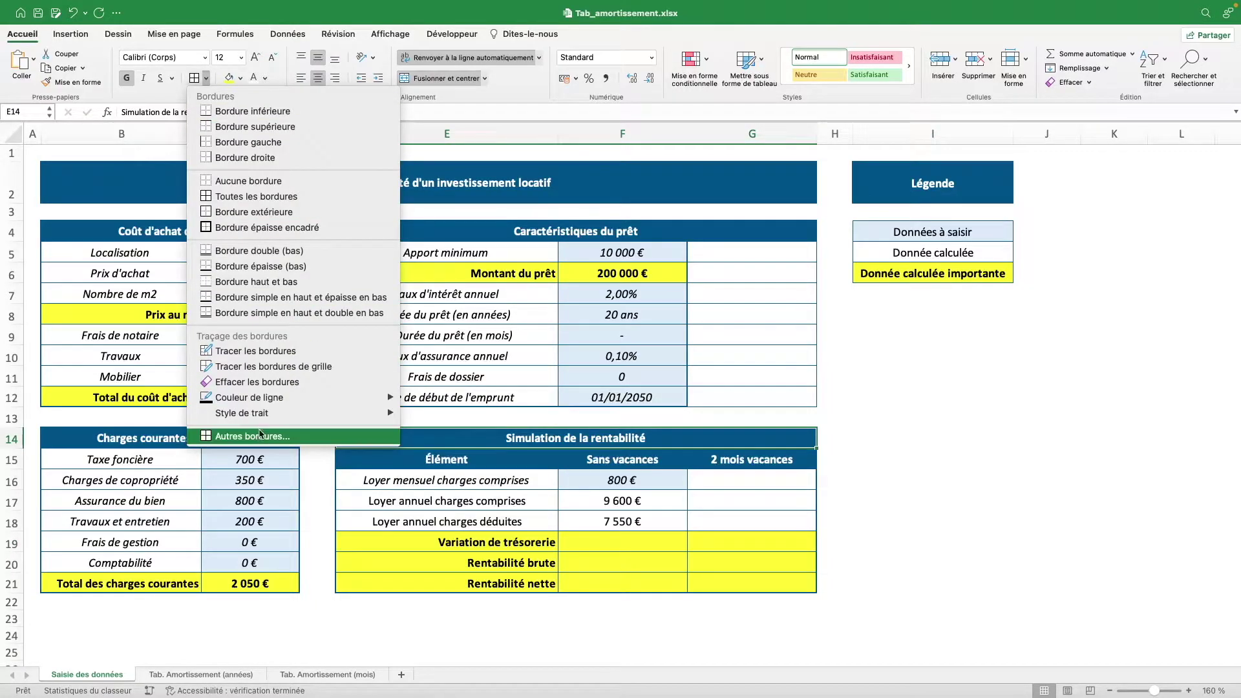
click(233, 436)
click(544, 310)
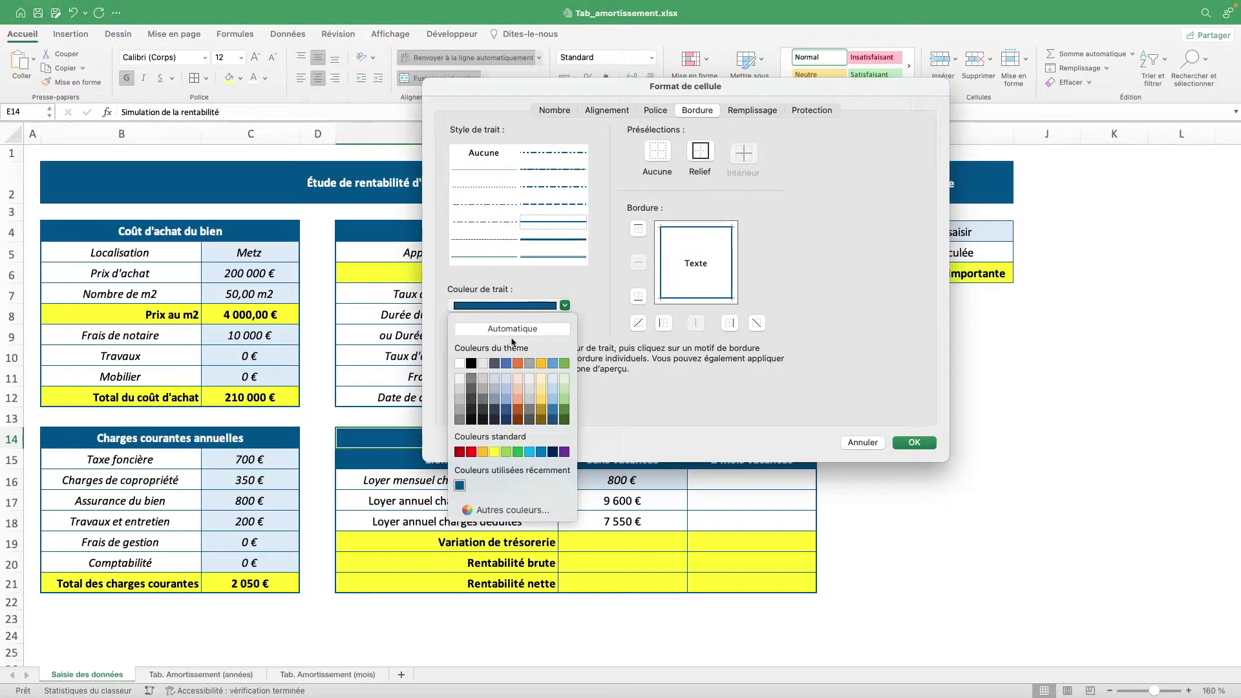
click(458, 362)
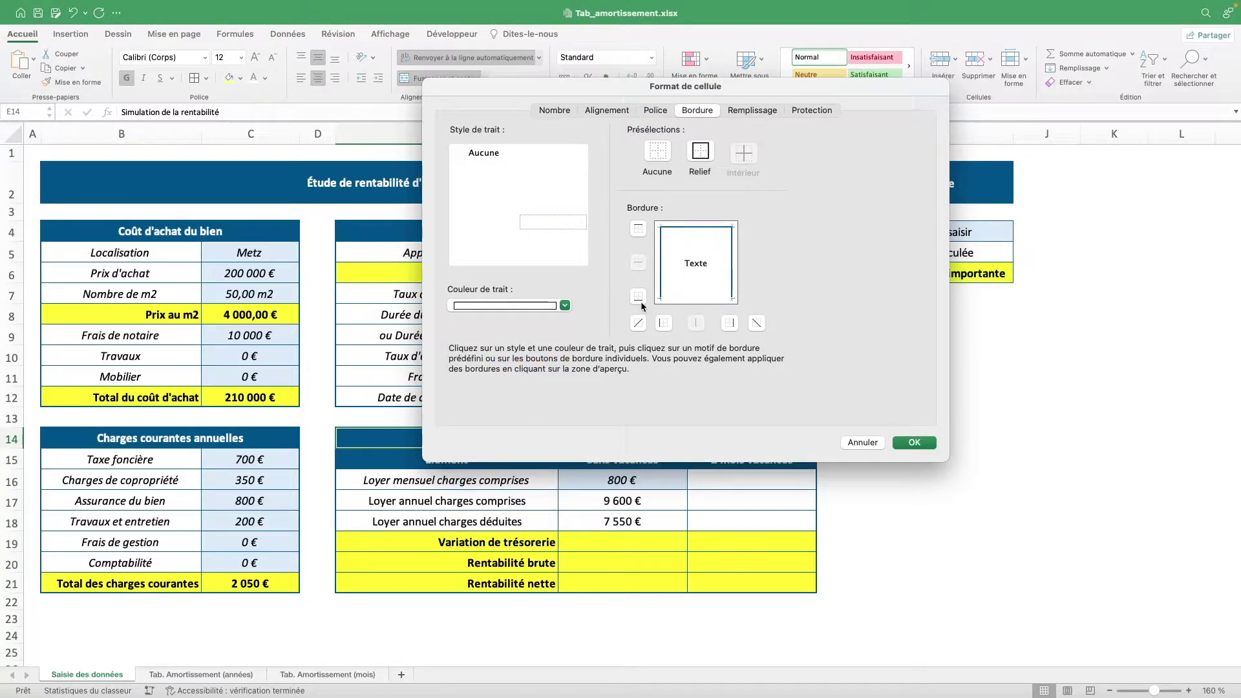
click(914, 444)
click(914, 456)
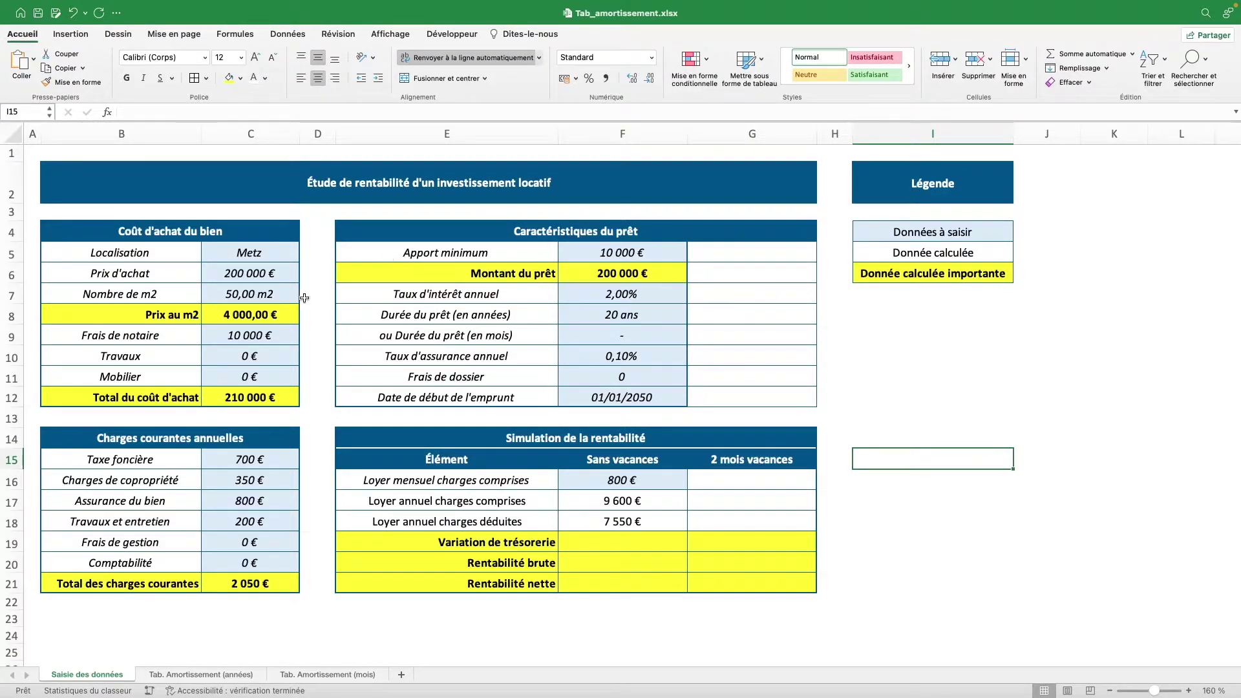
Step: Outline Prix au m2, Total des charges courantes, Montant du prêt and both profitability rows
drag(157, 318, 208, 318)
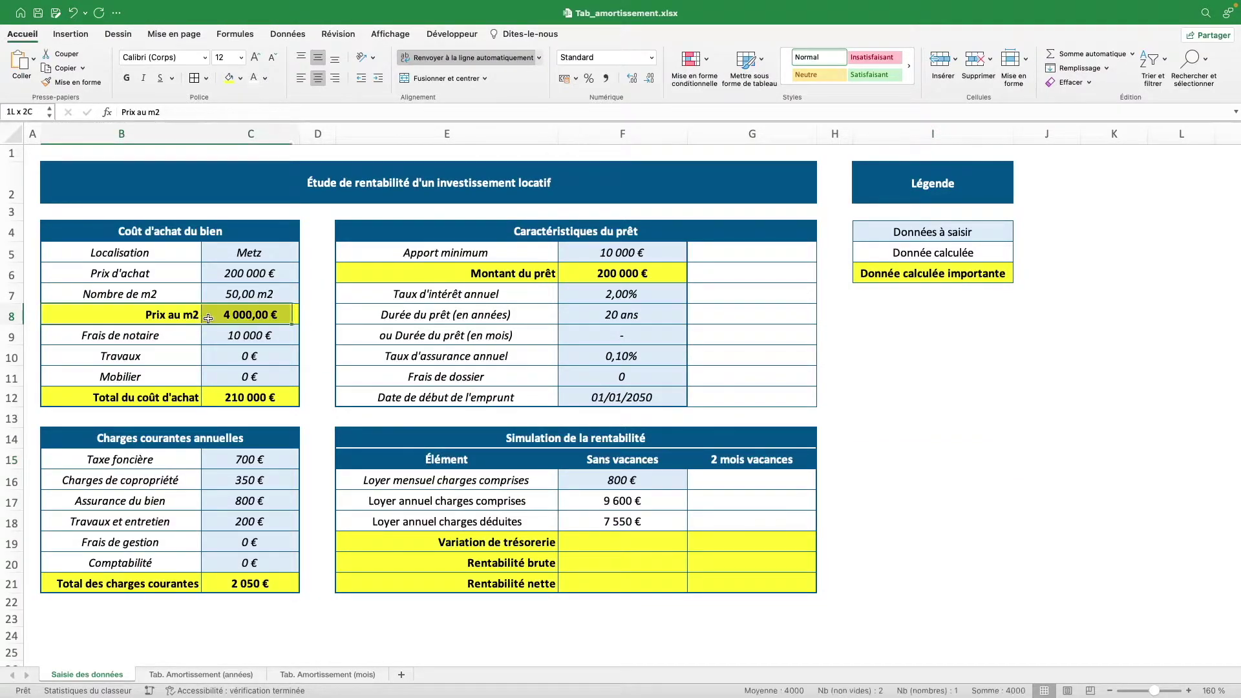
drag(187, 580, 249, 582)
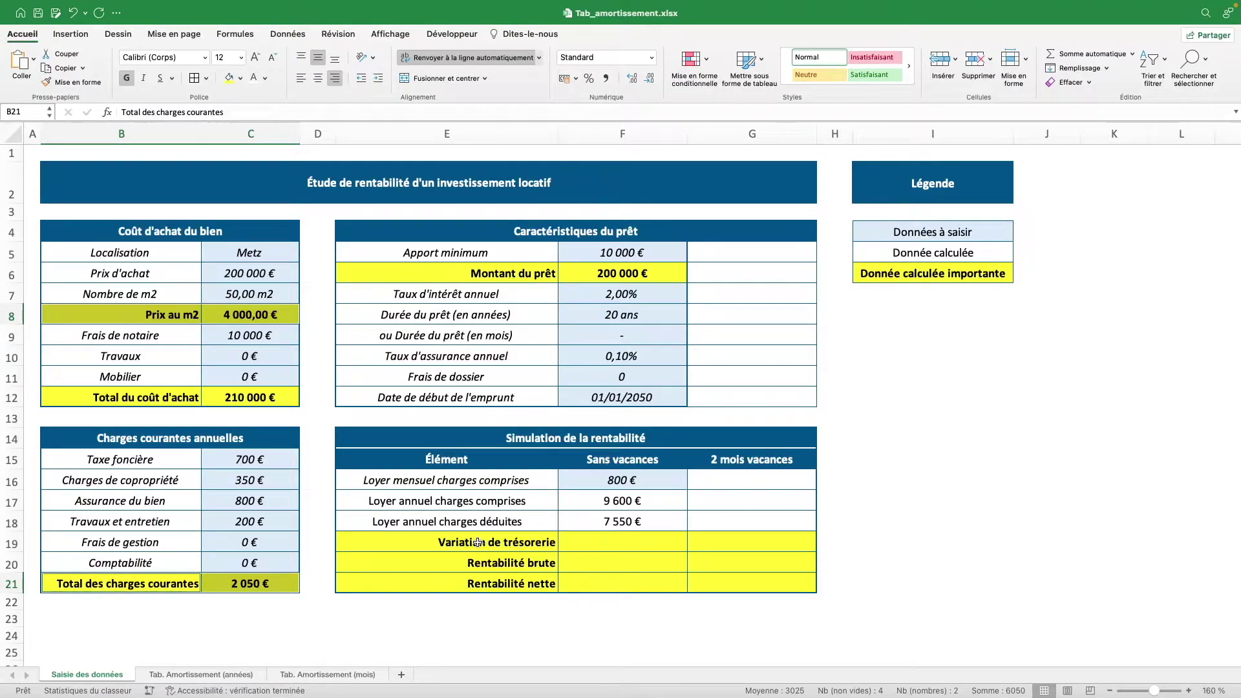
drag(478, 543, 729, 569)
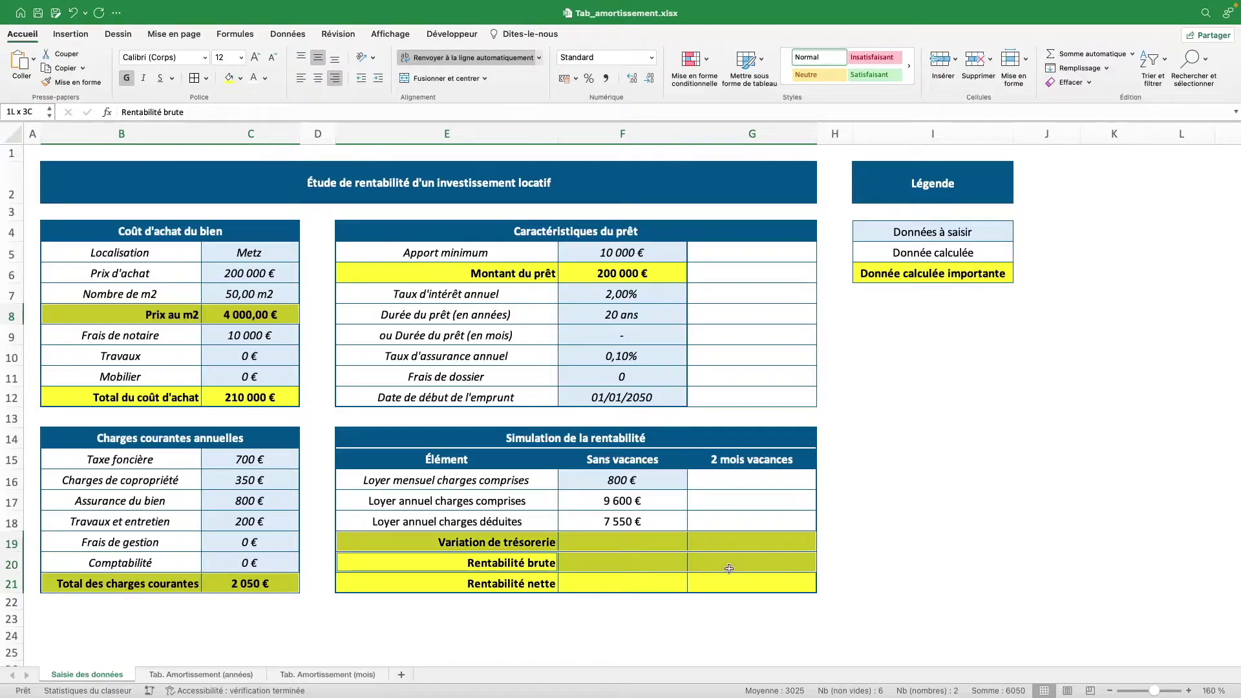
drag(476, 277, 640, 276)
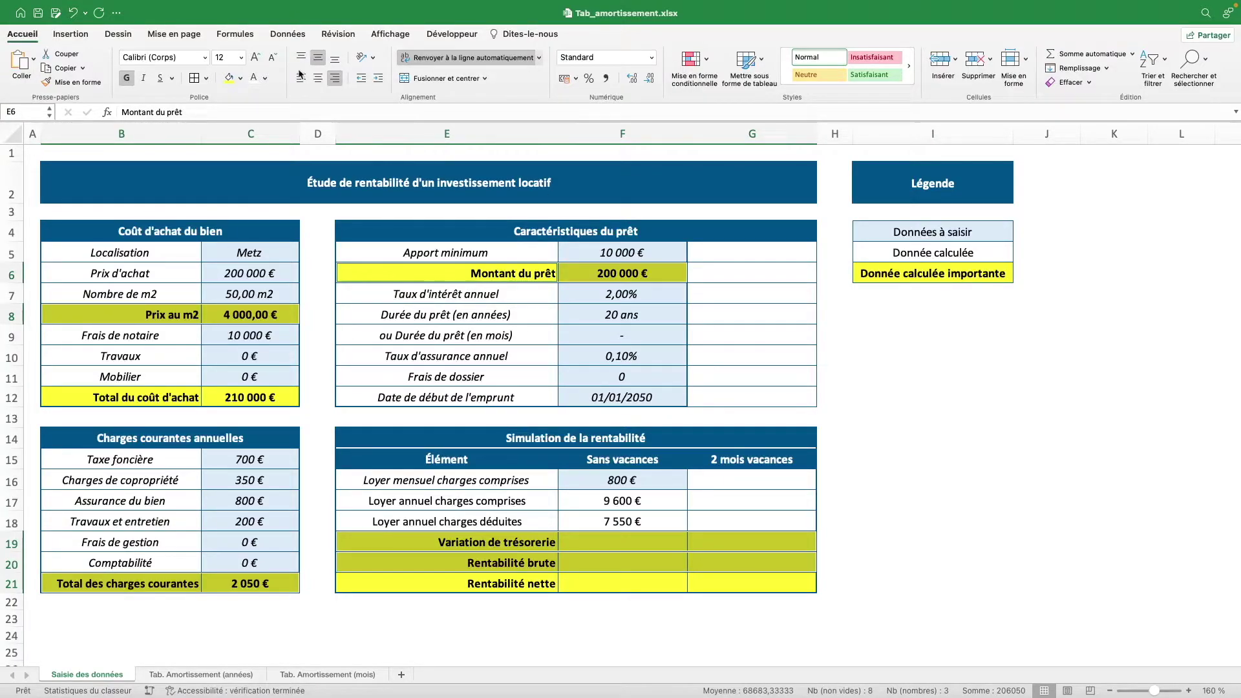
click(206, 78)
click(258, 434)
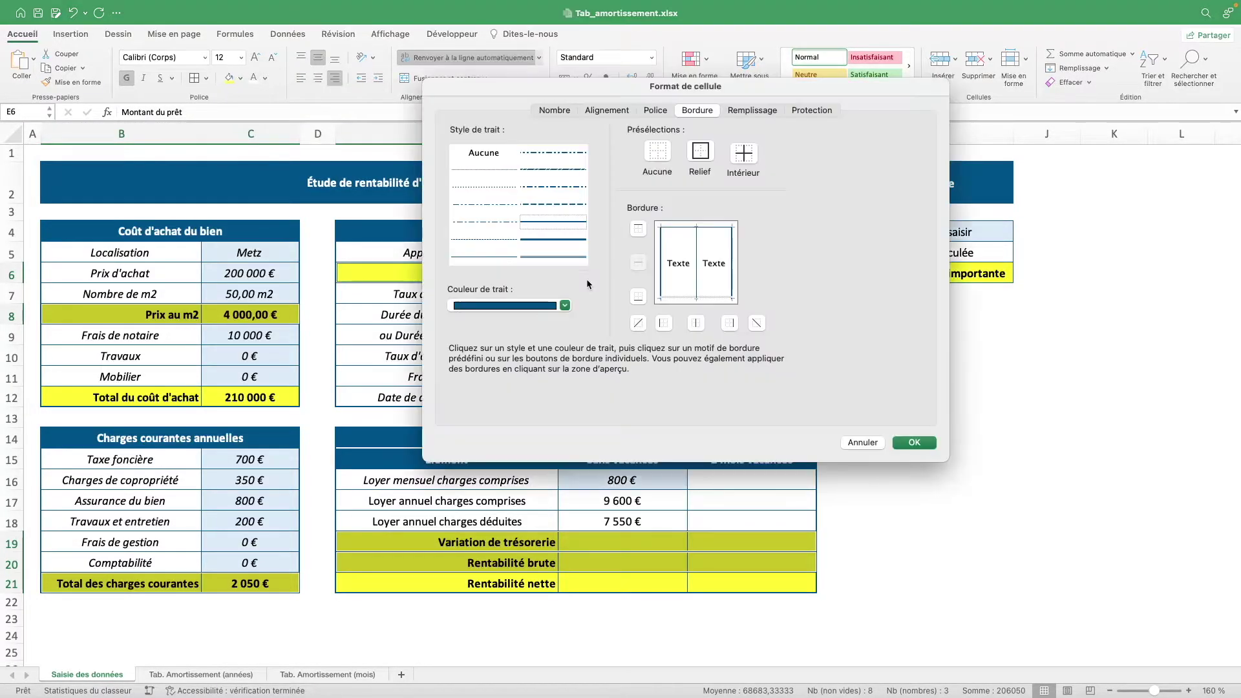
click(711, 158)
click(913, 444)
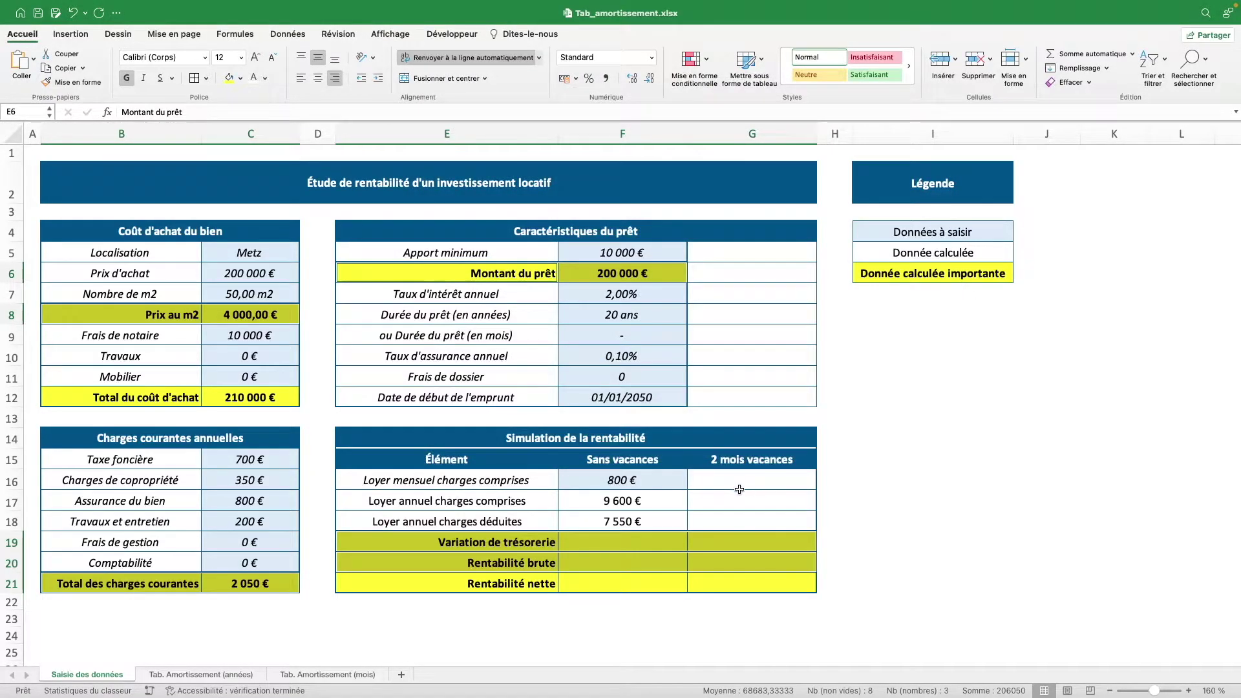
click(751, 490)
click(648, 483)
drag(648, 483, 650, 517)
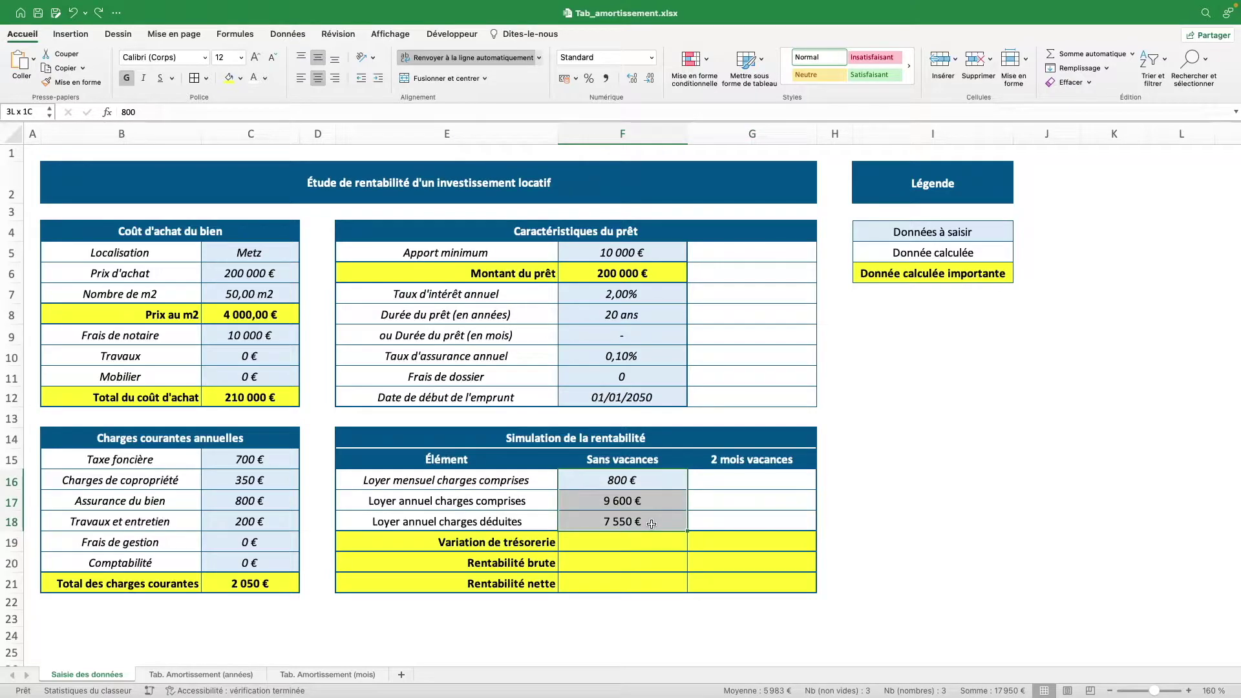
Step: Show the rent amounts with two decimals and format the loan fees as euro currency
click(632, 78)
click(646, 376)
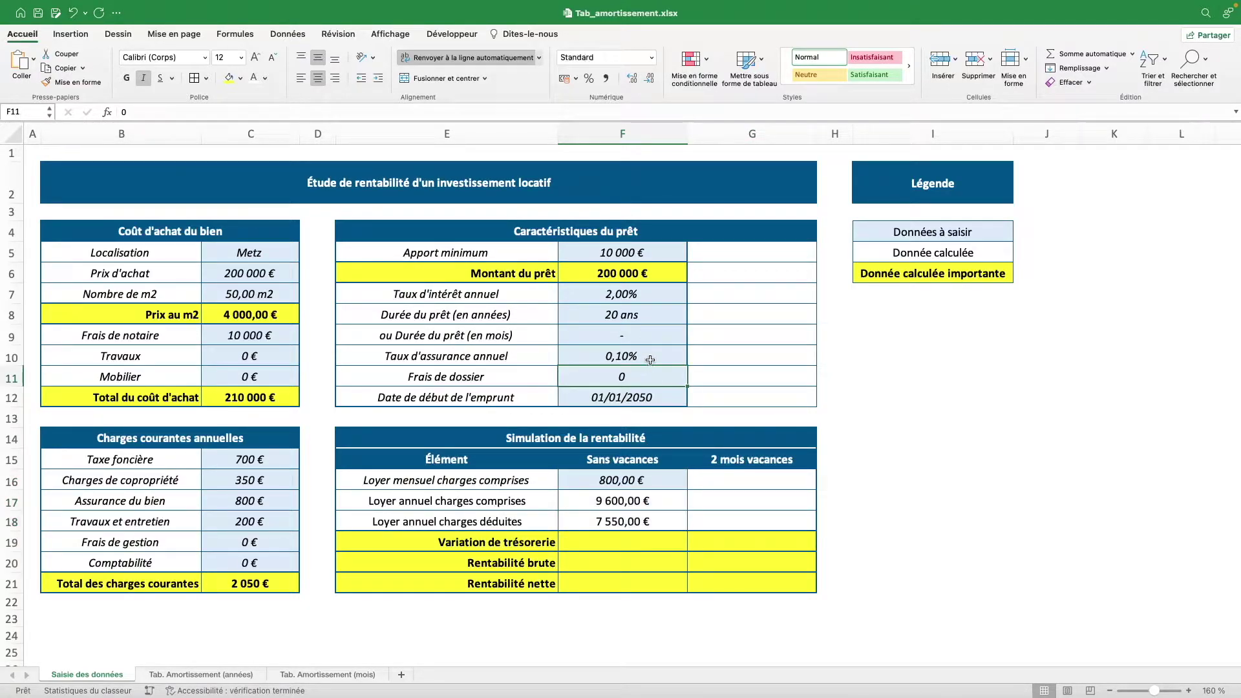
click(651, 58)
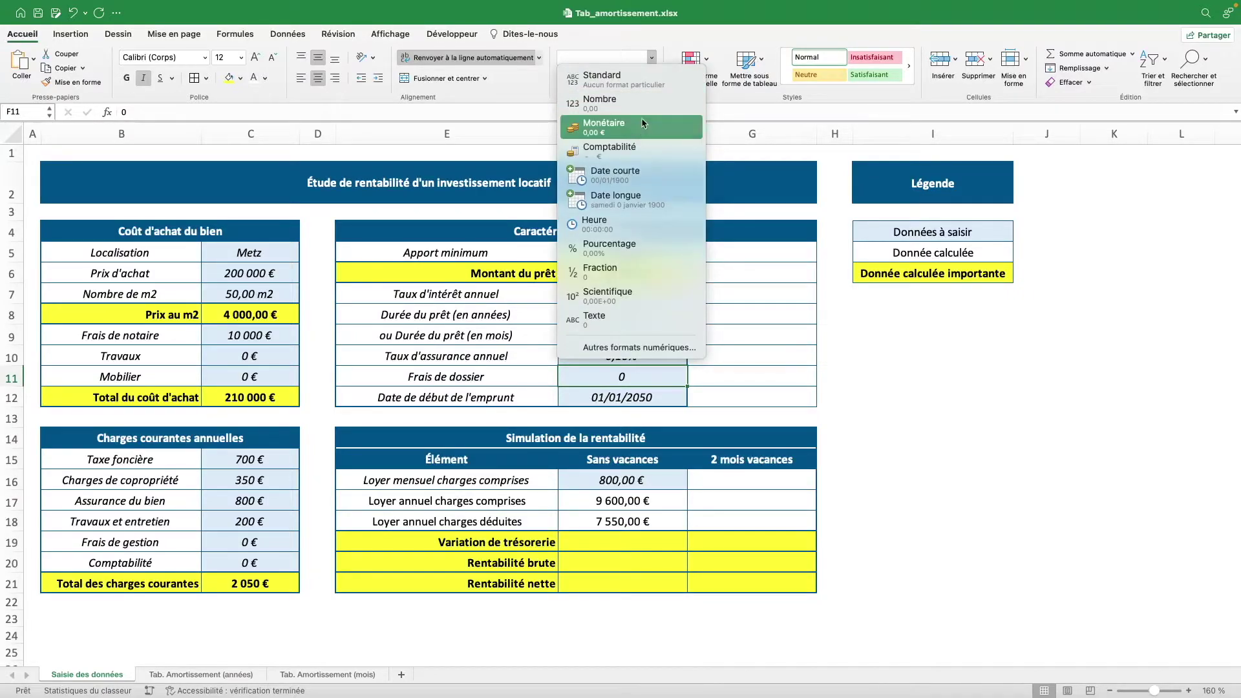
click(643, 122)
click(650, 78)
click(650, 78)
click(633, 335)
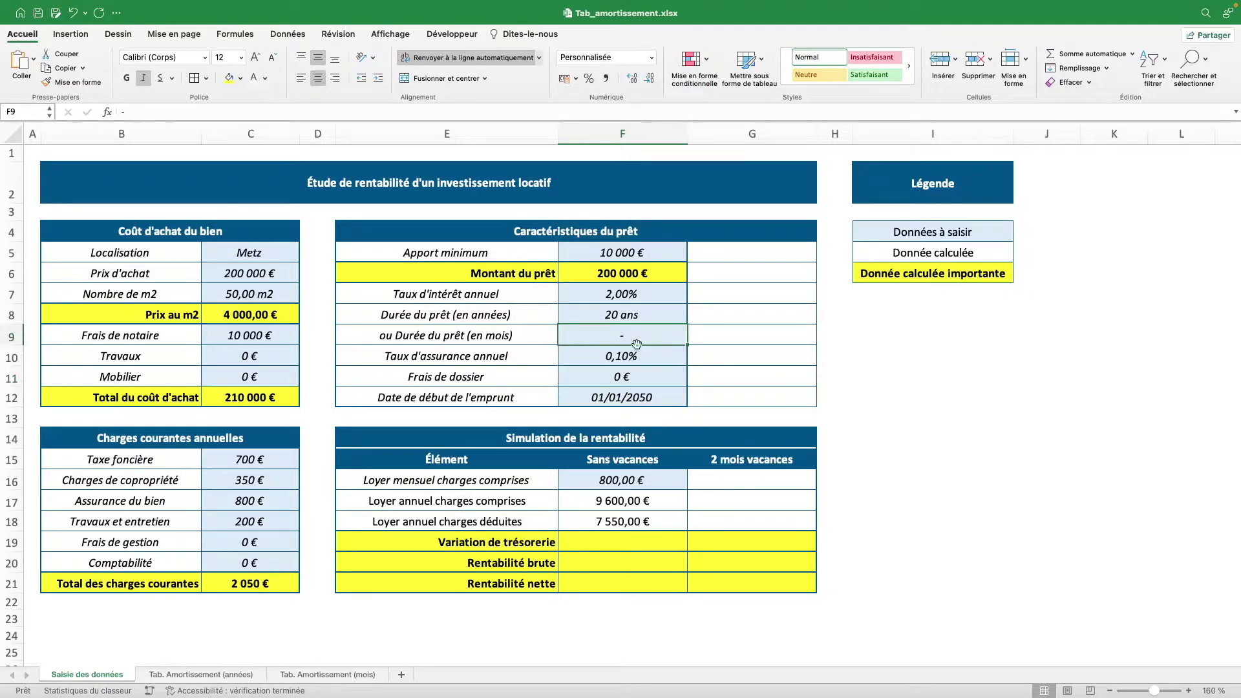
Step: Enlarge the section headings and column headers to 14 pt and the sheet title to 16 pt
click(234, 230)
super+click(517, 230)
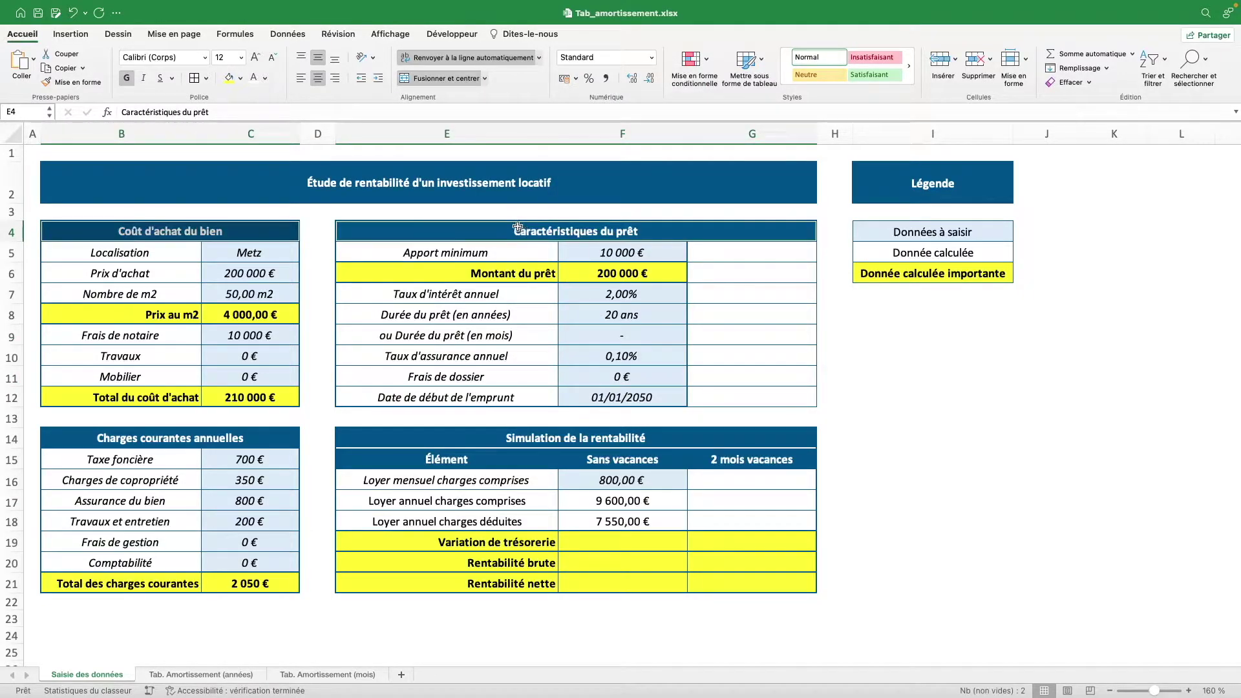
super+click(276, 440)
super+click(485, 438)
drag(477, 458, 731, 456)
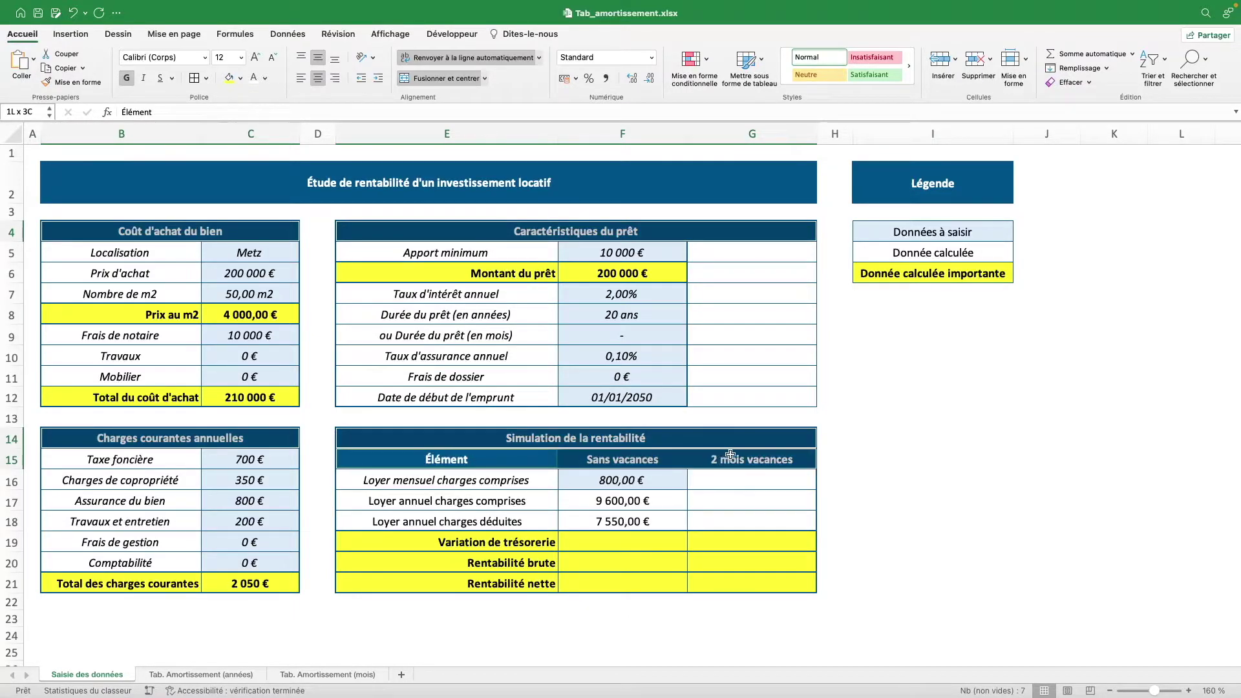
super+click(922, 185)
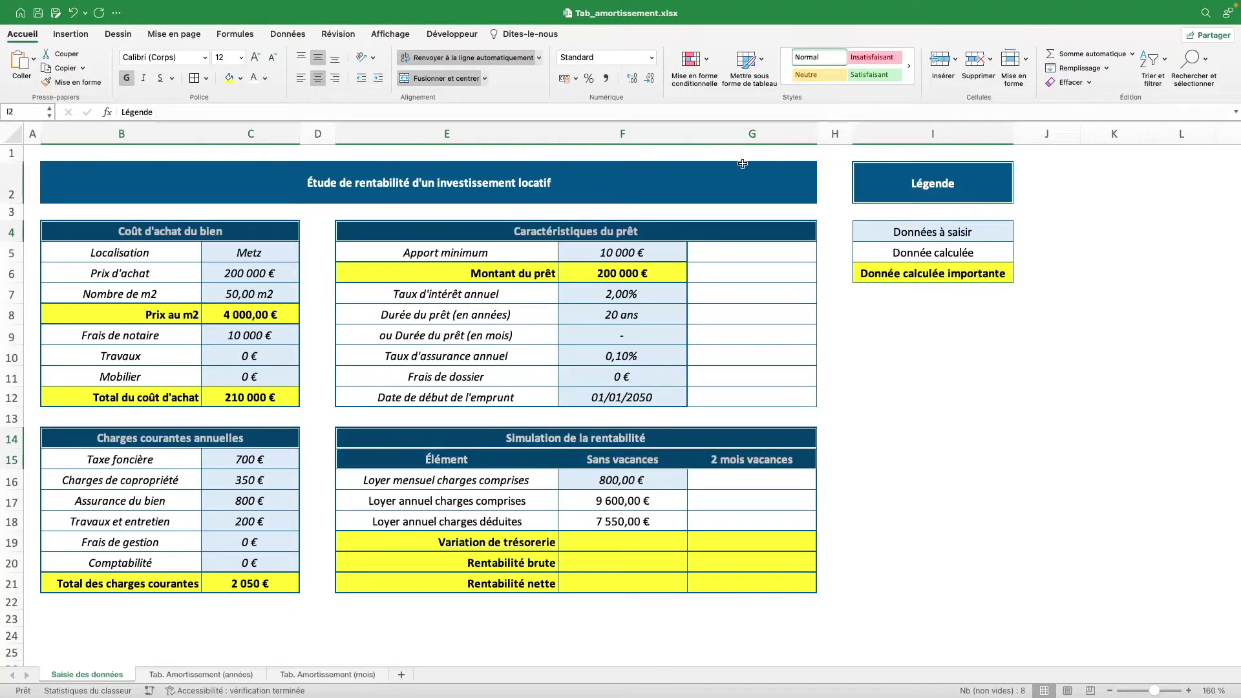
click(255, 57)
click(349, 187)
click(256, 57)
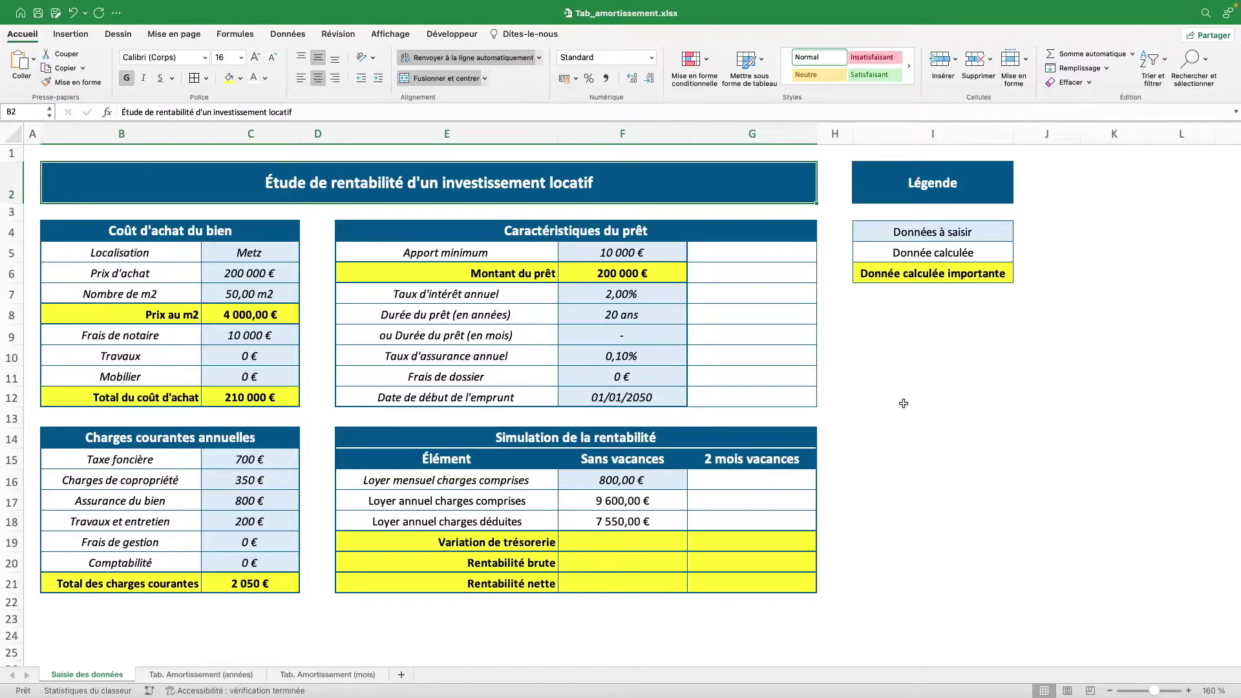
Step: Give the simulation column-heading row E15:G15 white borders
drag(720, 255, 728, 330)
drag(446, 459, 750, 459)
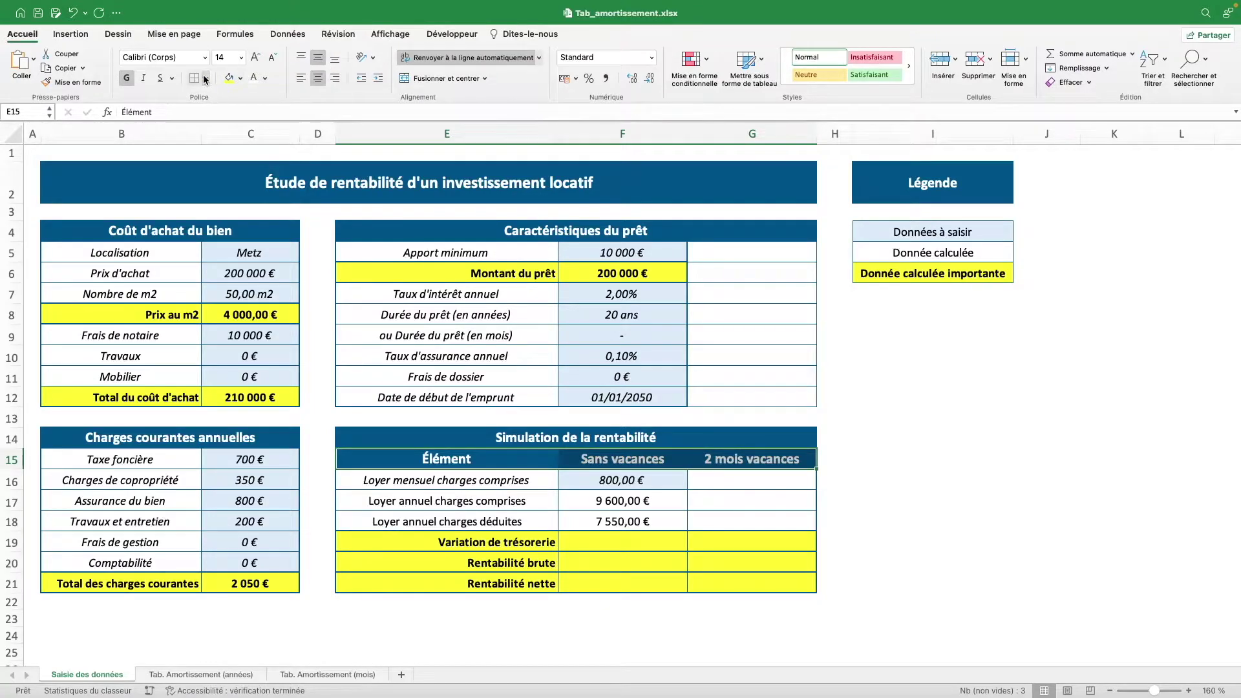
click(206, 78)
click(276, 438)
click(564, 305)
click(468, 365)
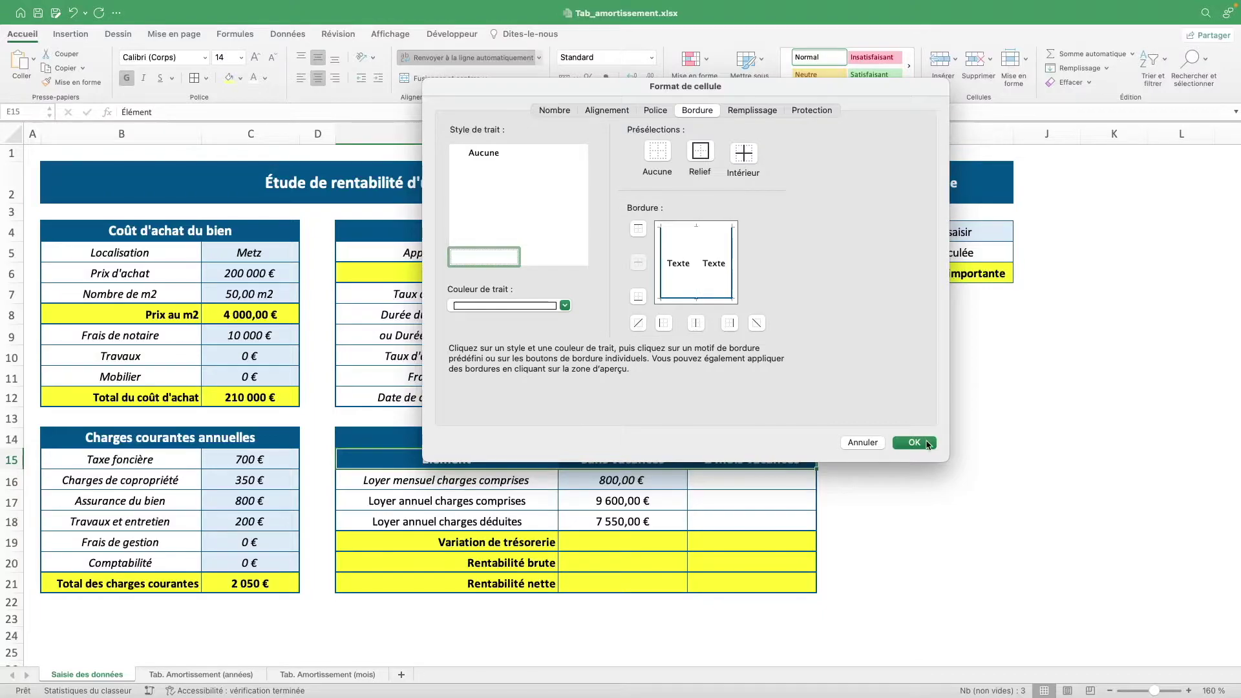
click(914, 444)
click(763, 482)
text(=)
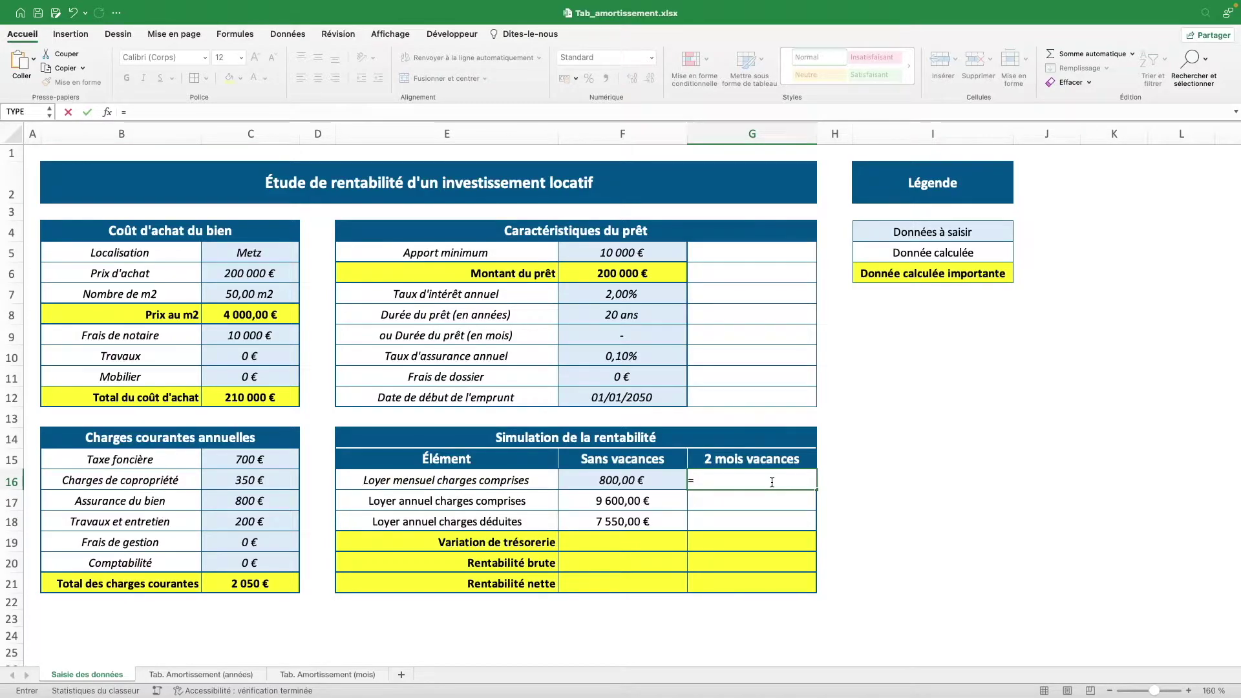
Step: Compute the vacancy monthly rent in G16 as =F16-(F16*2/12), giving 666,67 €
click(672, 482)
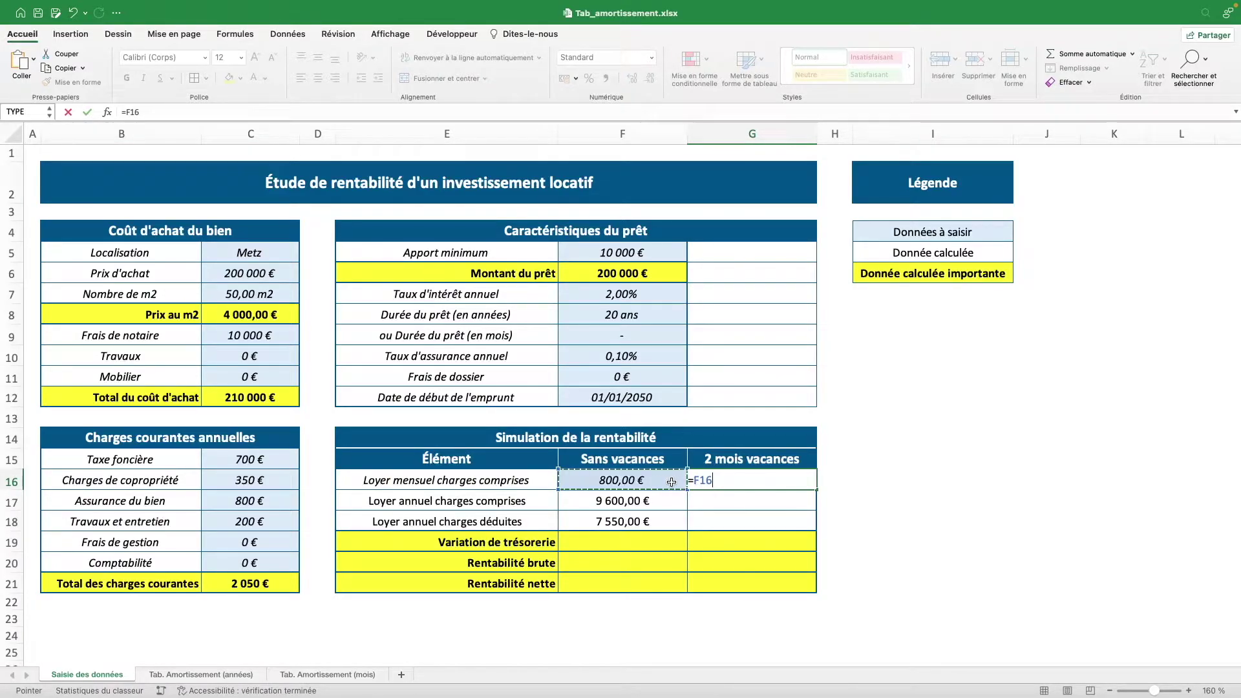
text(-()
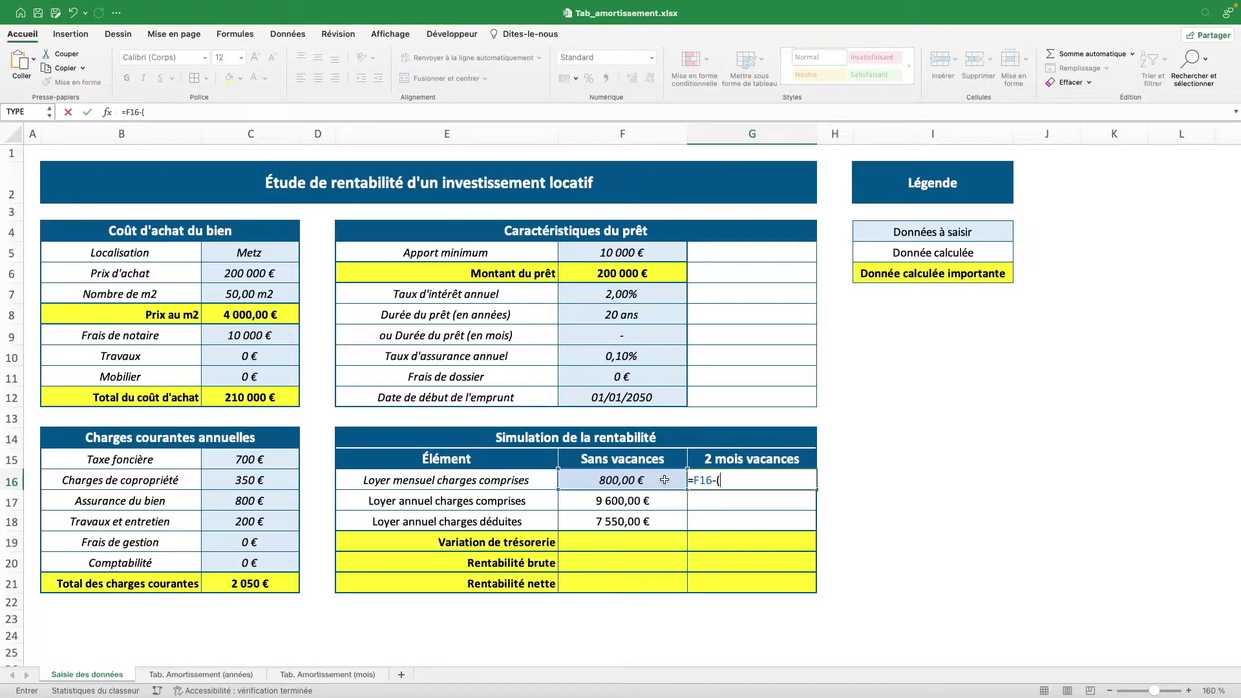
click(664, 479)
text(*)
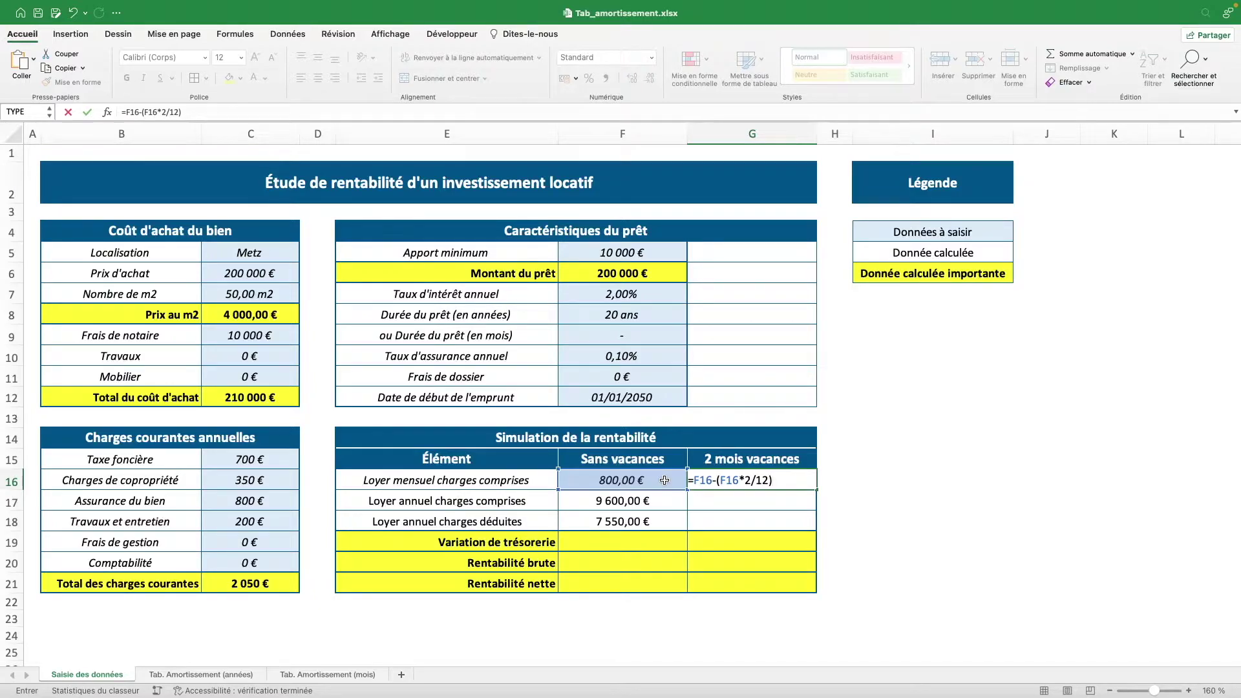
key(ctrl+Return)
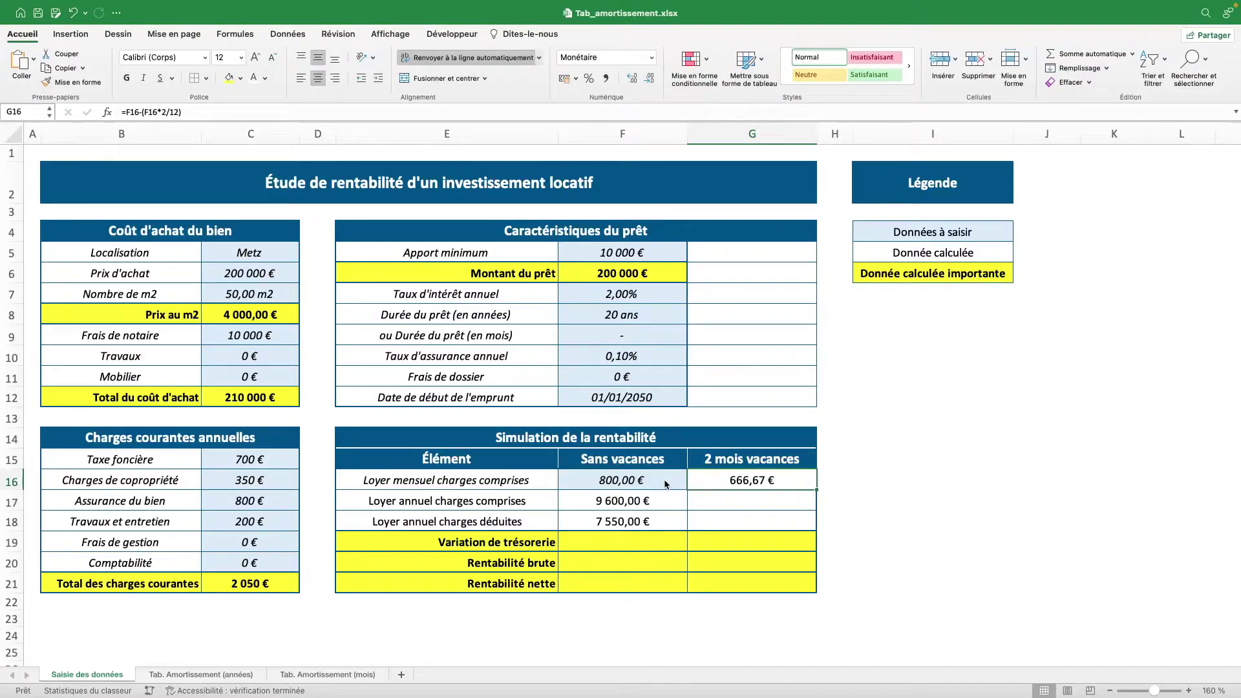
Step: Compute the vacancy annual rent in G17 as =G16*12, giving 8 000,00 €
click(740, 499)
text(=)
key(Up)
text(*12)
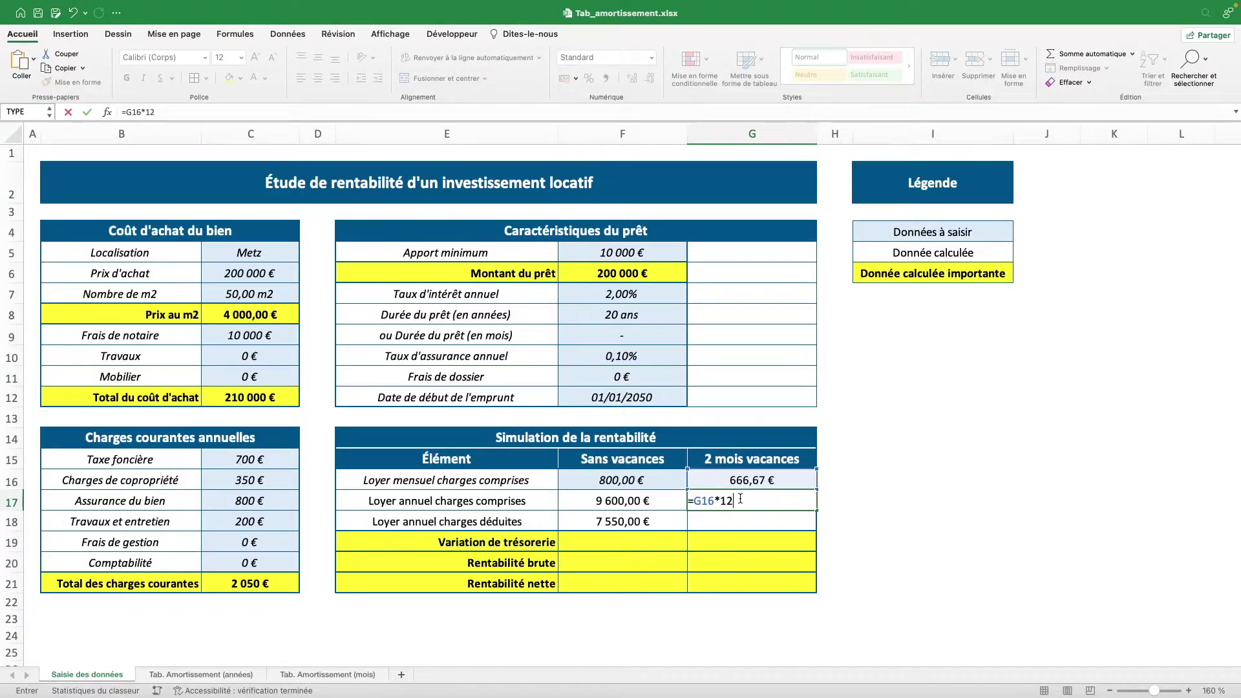
key(Return)
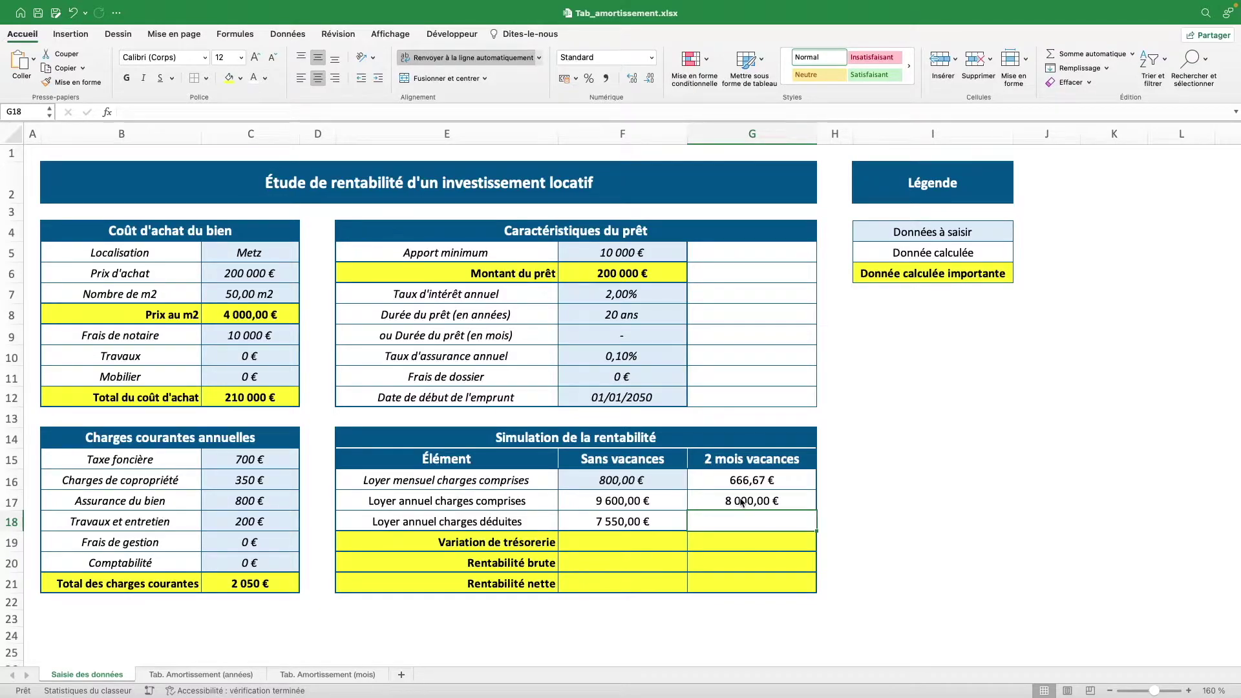
Step: Compute the net annual rent in G18 as =G17-C21, giving 5 950,00 €
text(=)
key(Up)
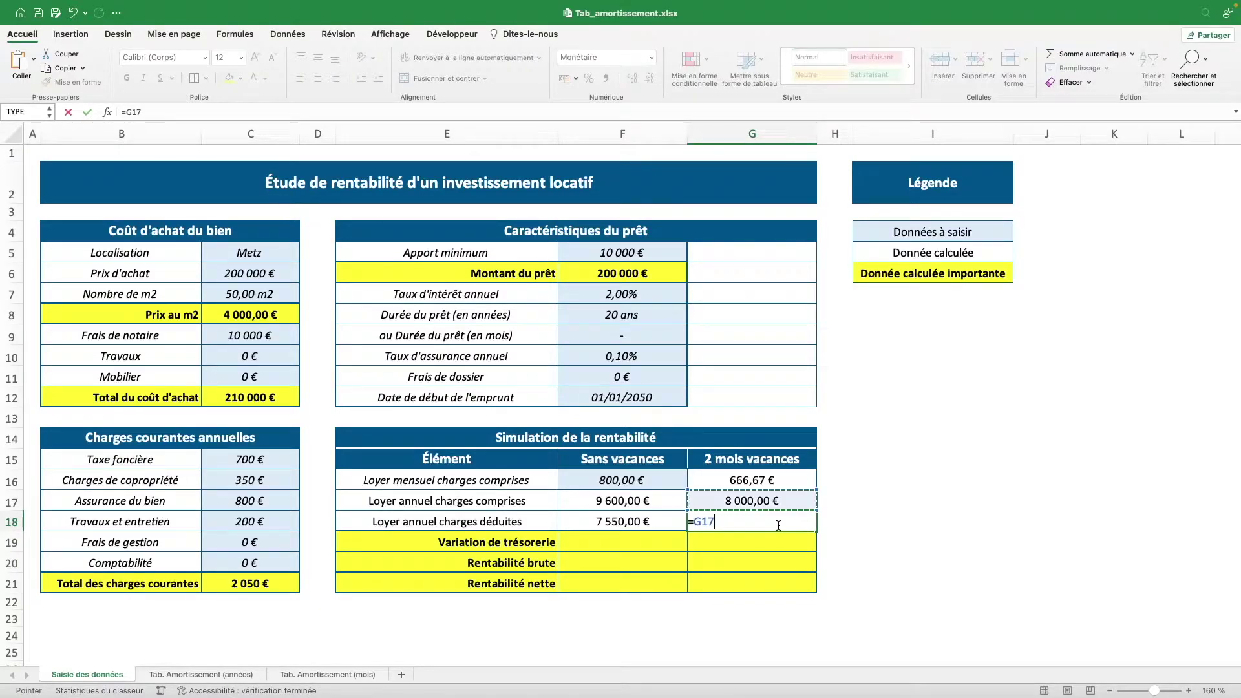
text(-)
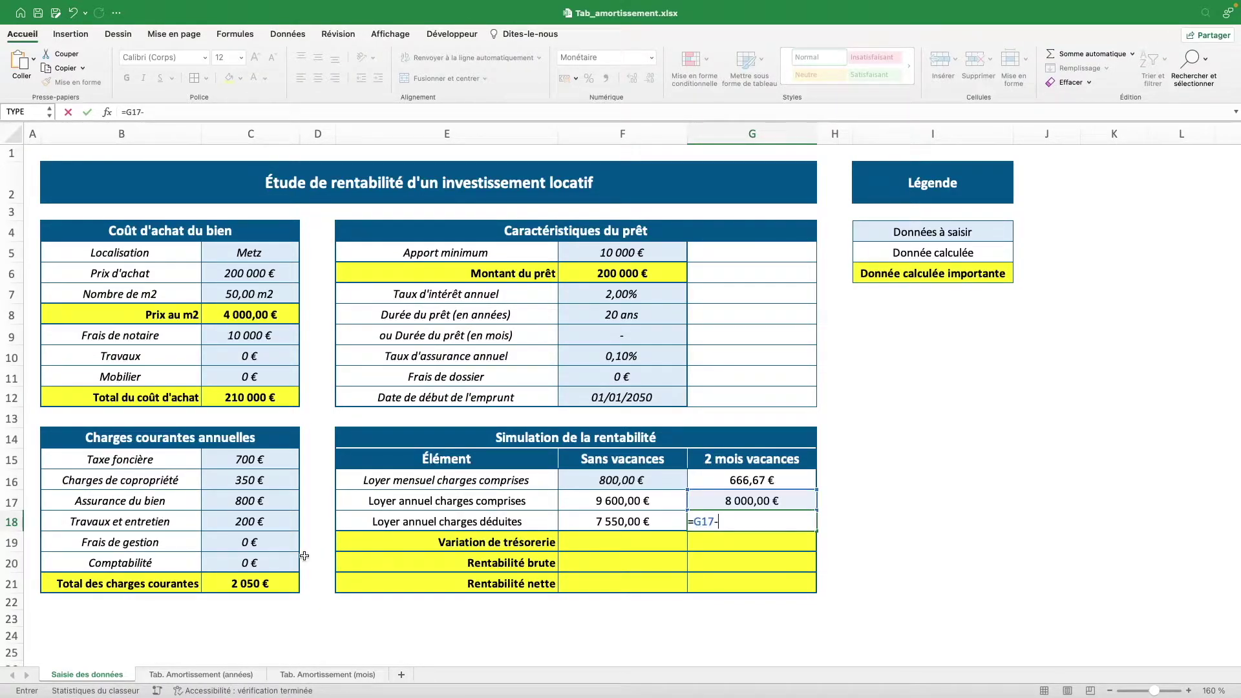
click(285, 574)
key(ctrl+Return)
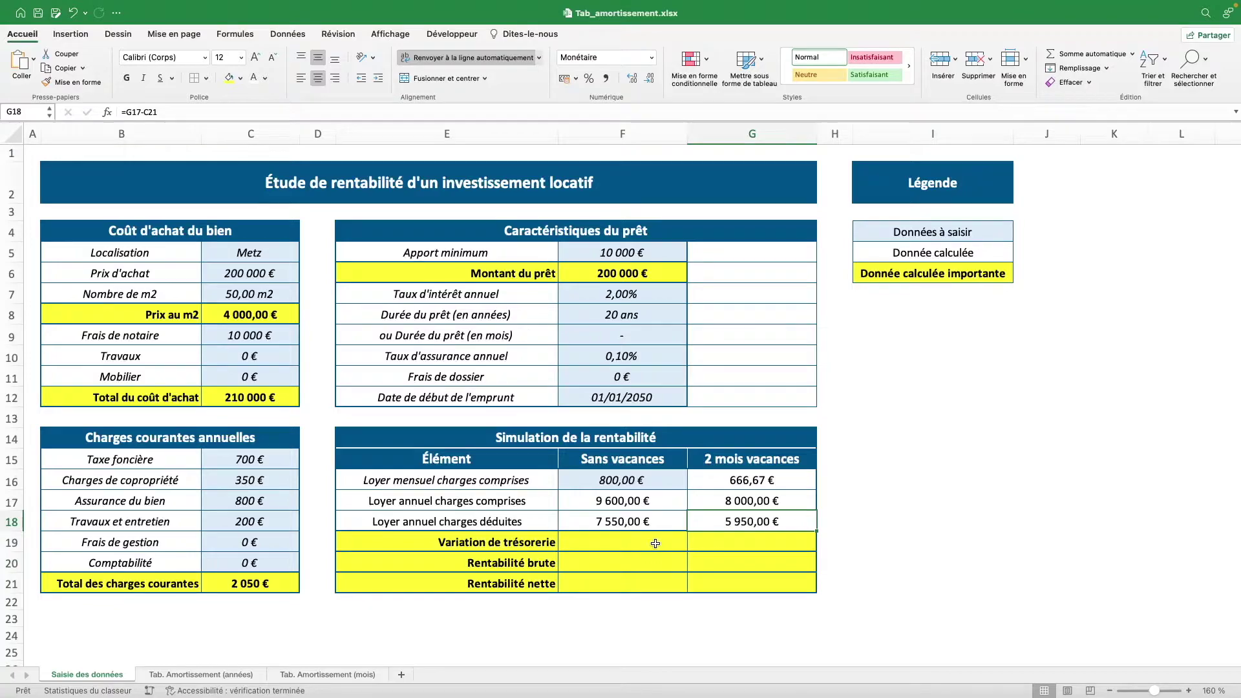
drag(655, 543, 724, 578)
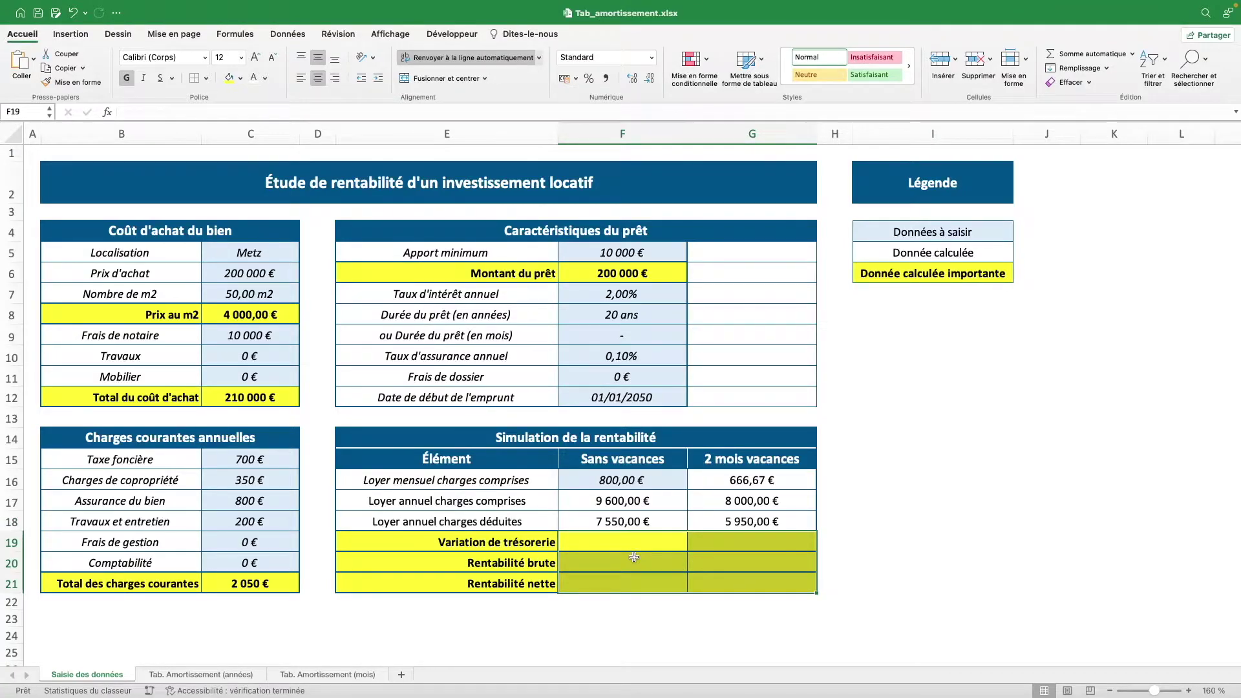
click(646, 341)
drag(744, 252, 744, 278)
click(629, 374)
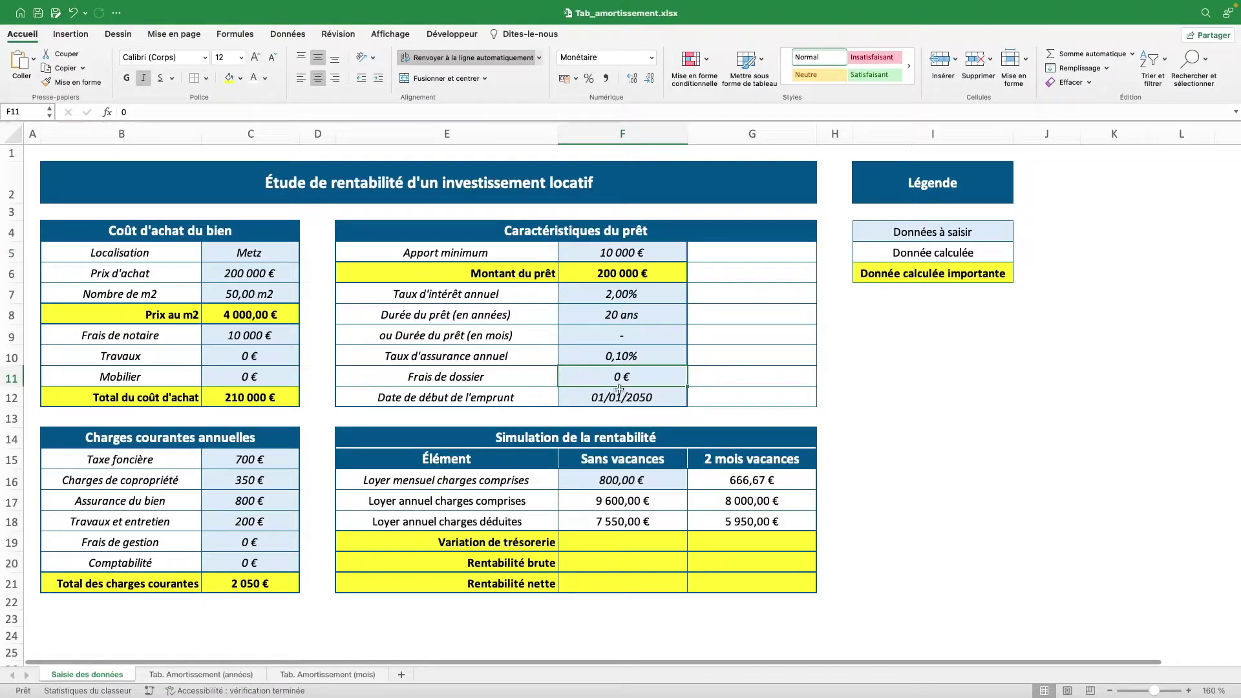
Step: Format A1:G500 on Tab. Amortissement (mois) as table Tableau1 with a dark style, then start a new custom style
click(343, 675)
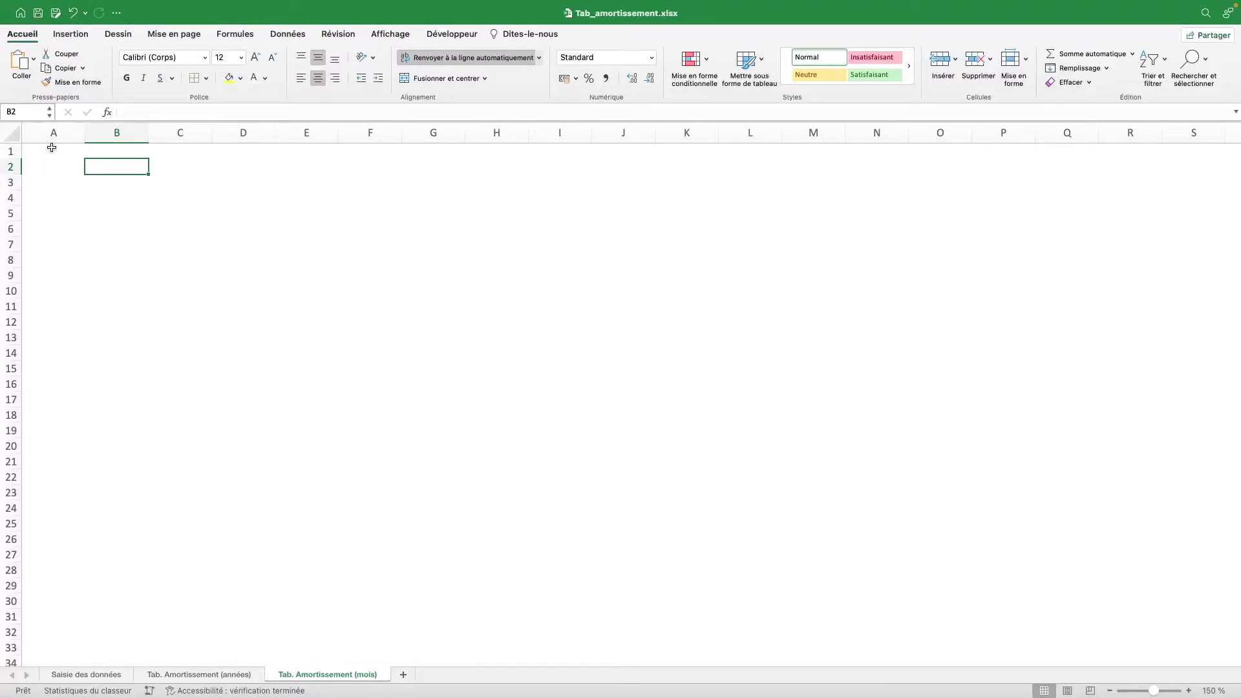
drag(52, 147, 432, 631)
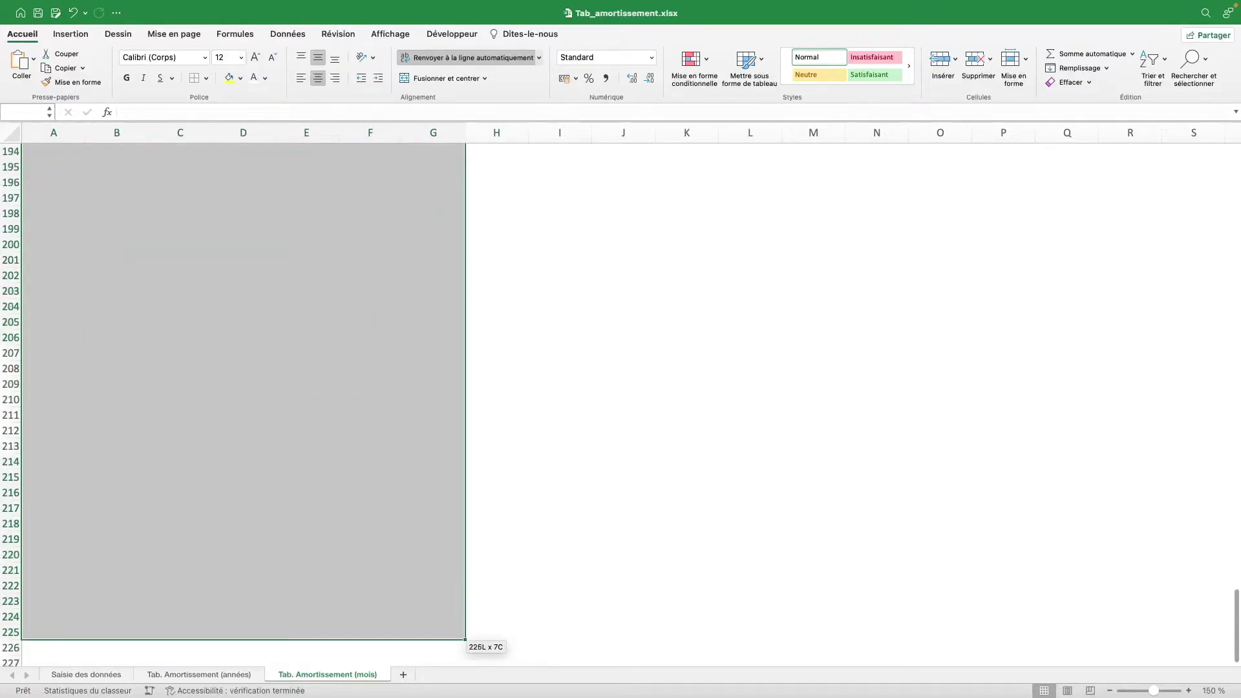
mouse_move(433, 630)
mouse_down()
mouse_move(465, 641)
mouse_move(427, 346)
mouse_up()
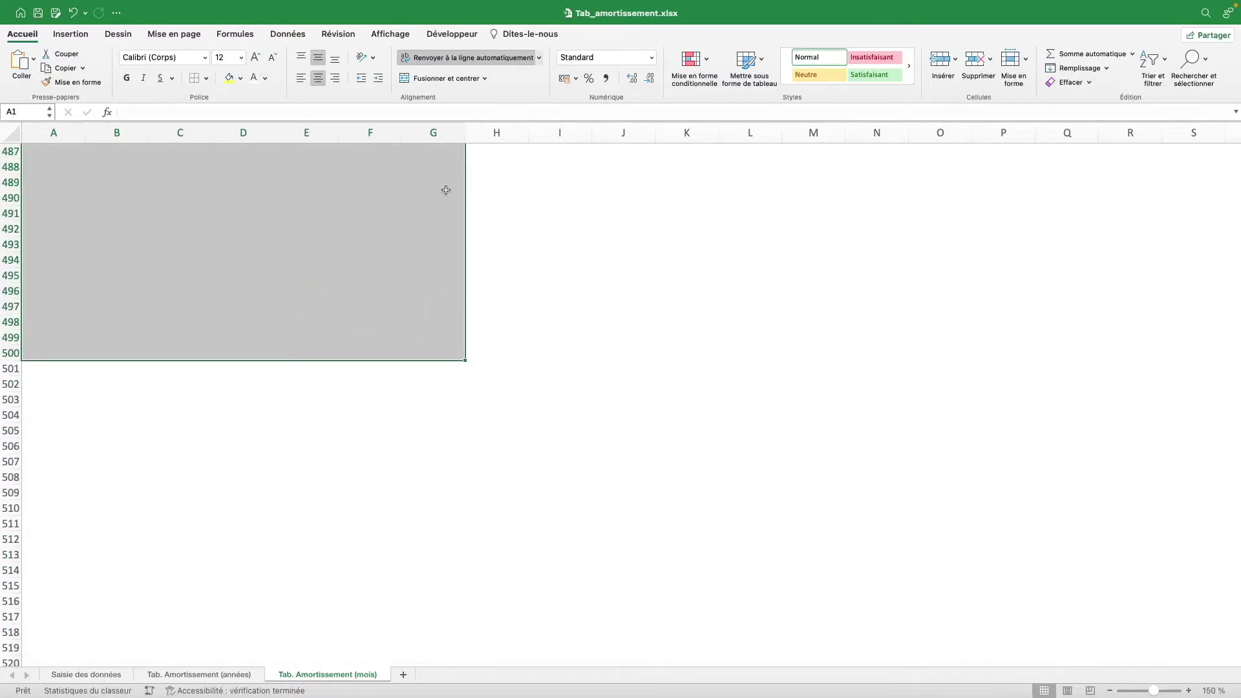
click(763, 60)
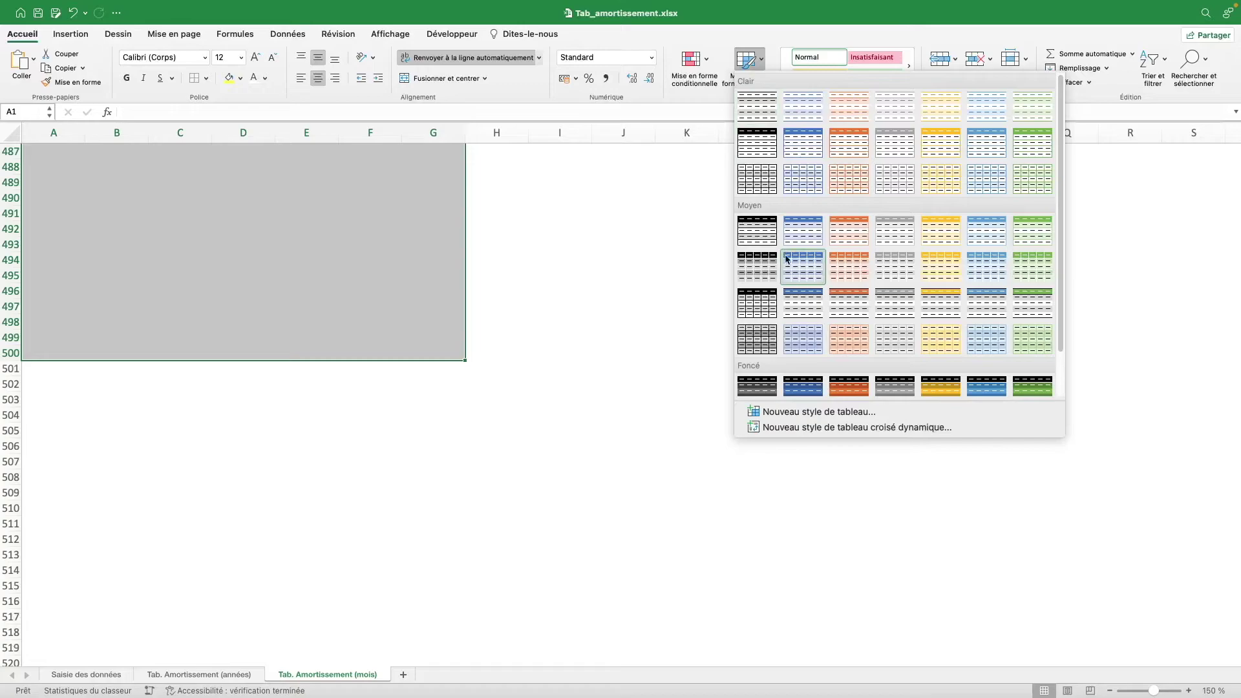
click(760, 306)
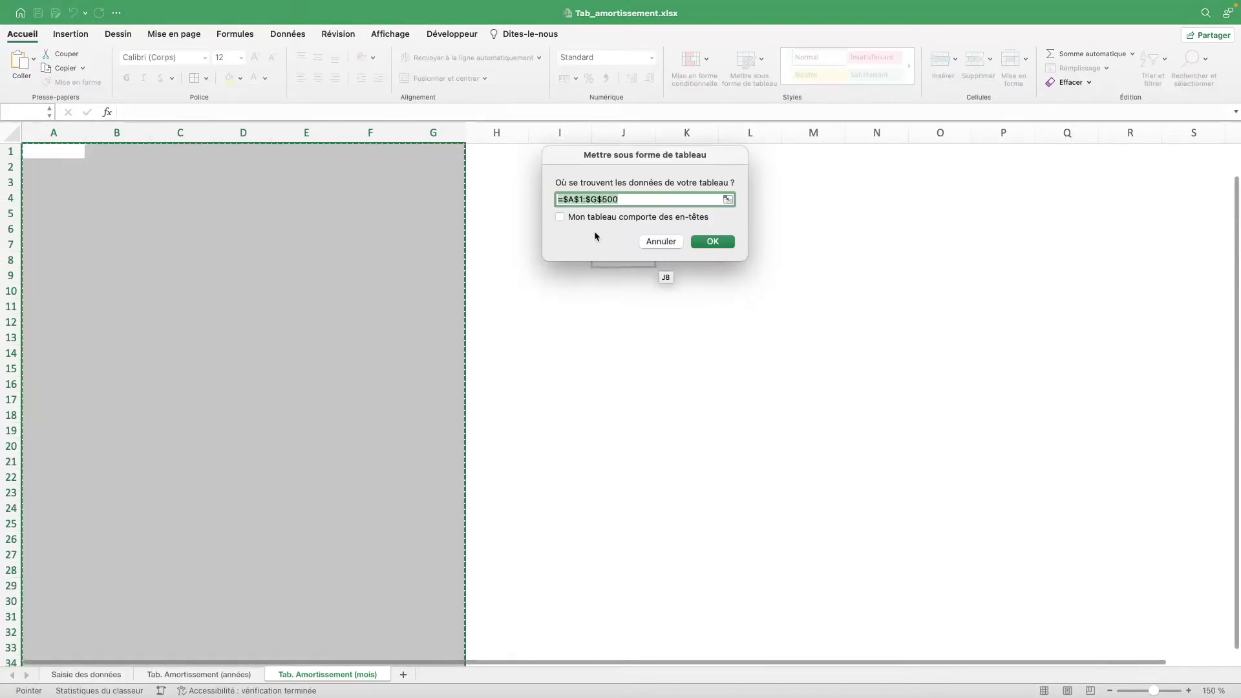
click(712, 243)
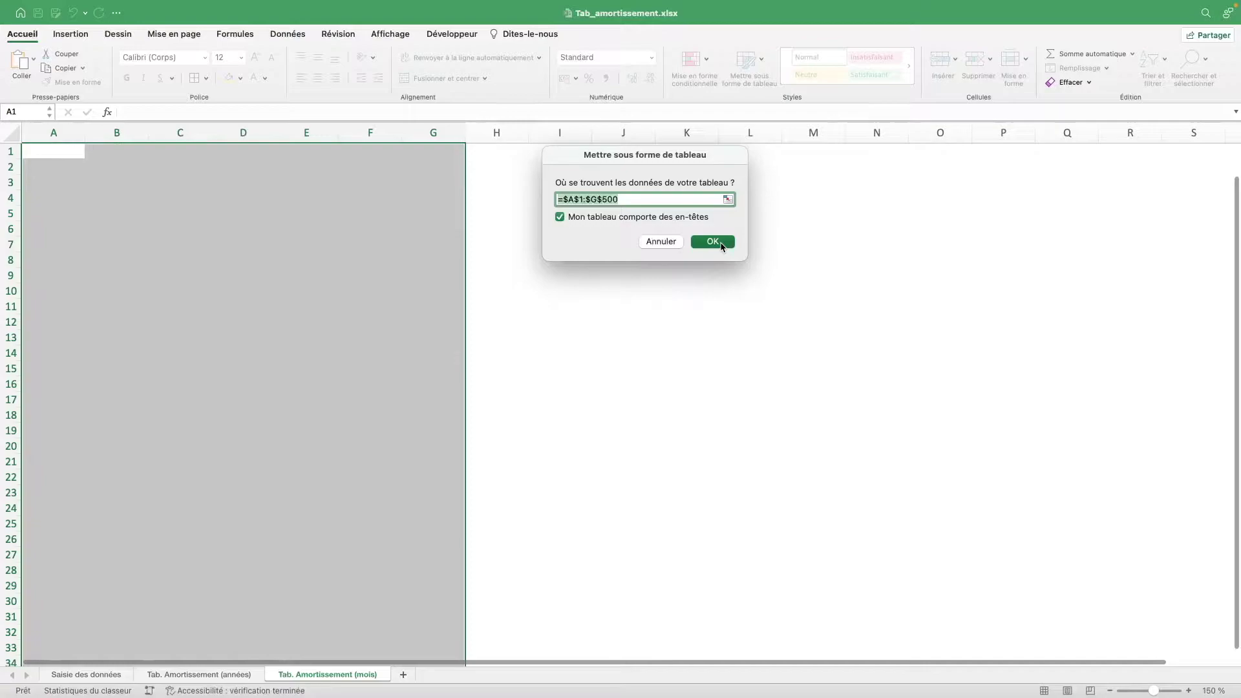
mouse_move(798, 66)
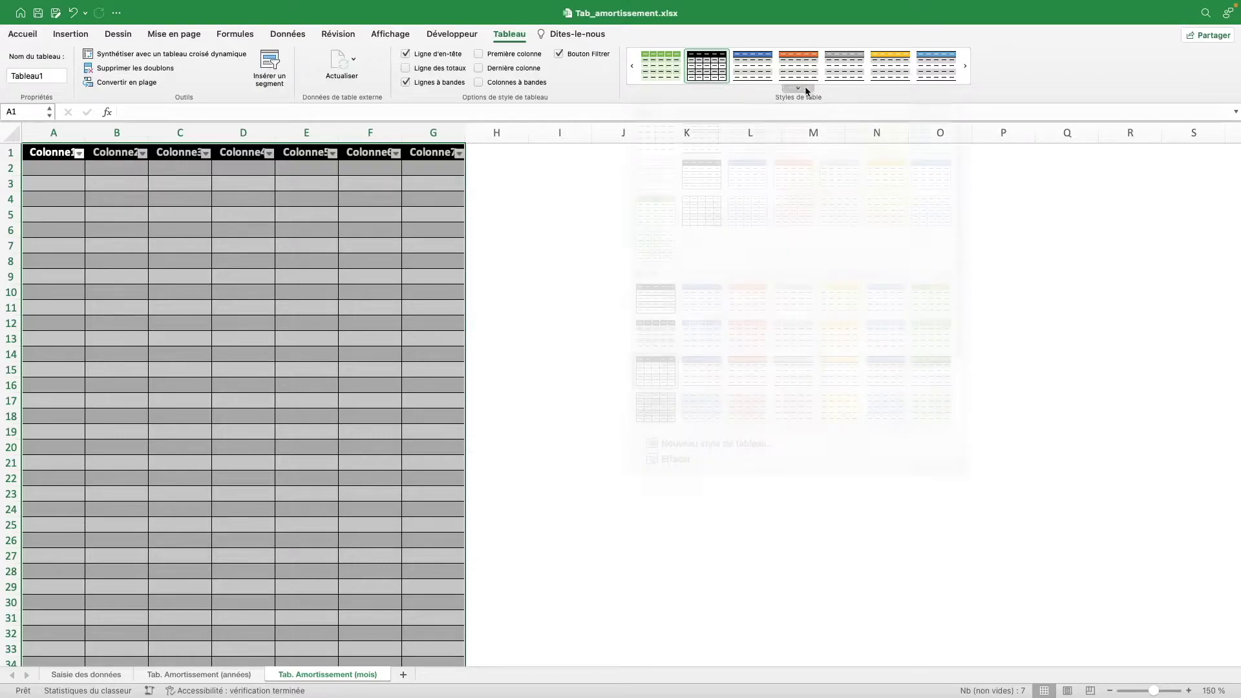
click(806, 90)
click(756, 436)
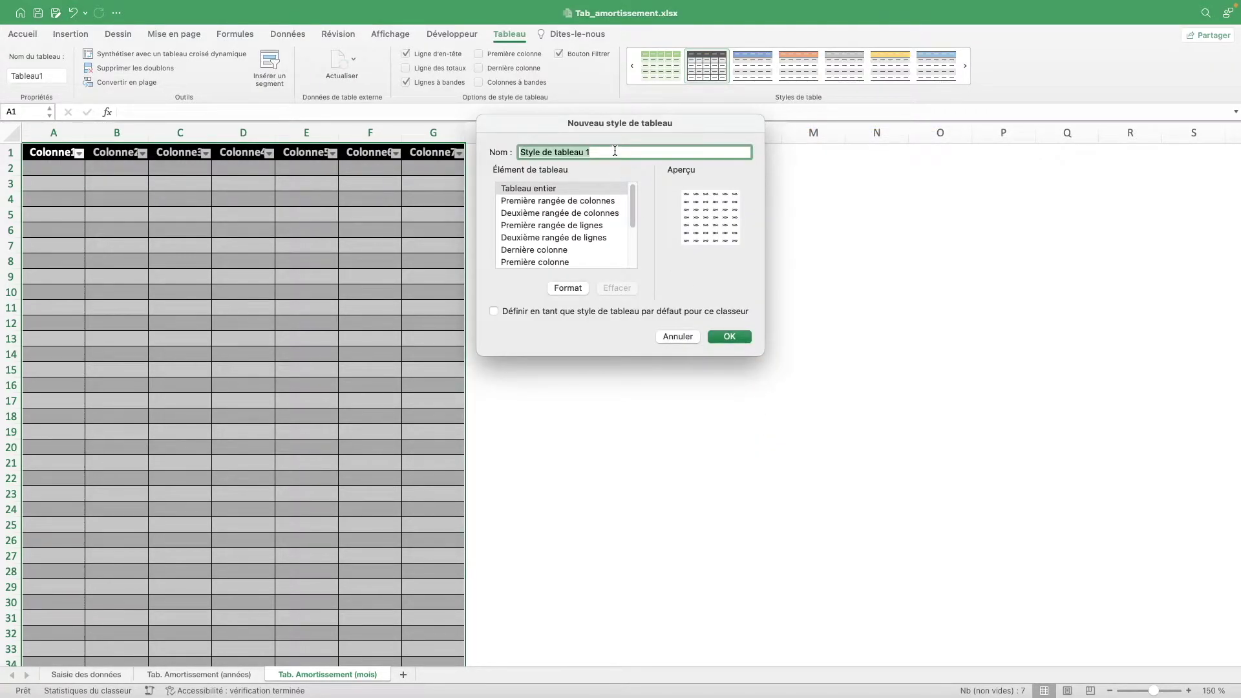
Step: Name the new table style and give its header row bold white text on a dark blue fill
text(Mon Tableau)
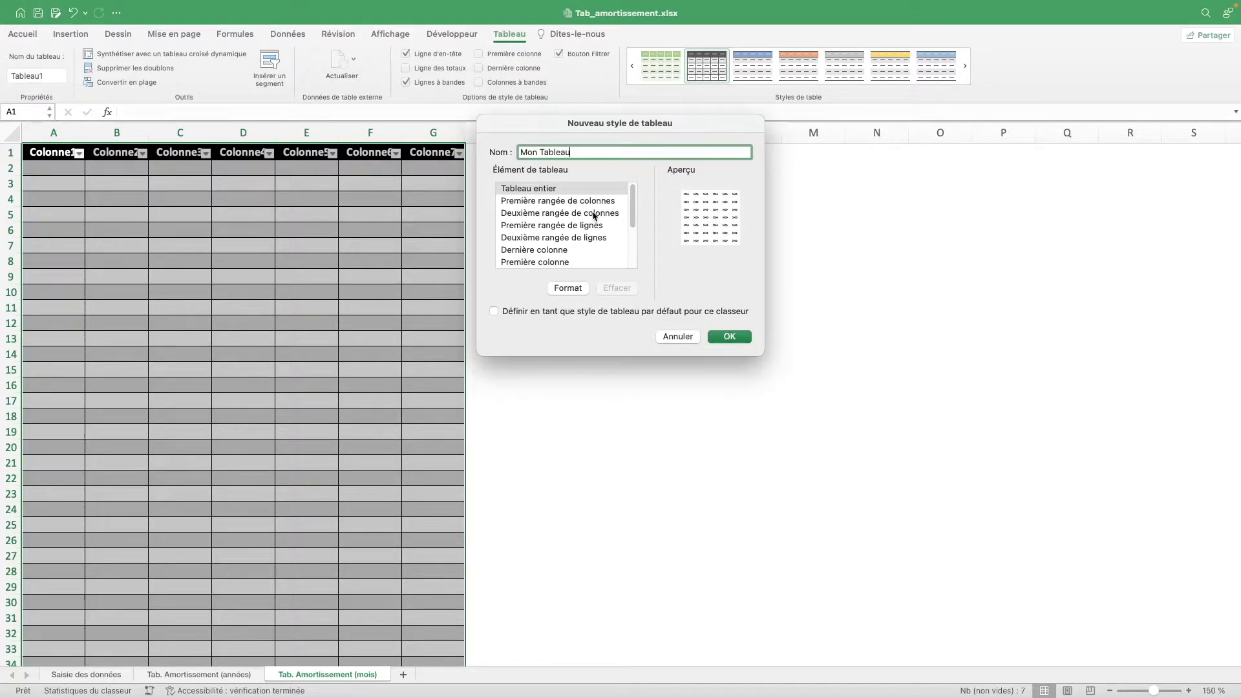
scroll(633, 232, down, 1)
scroll(633, 232, down, 2)
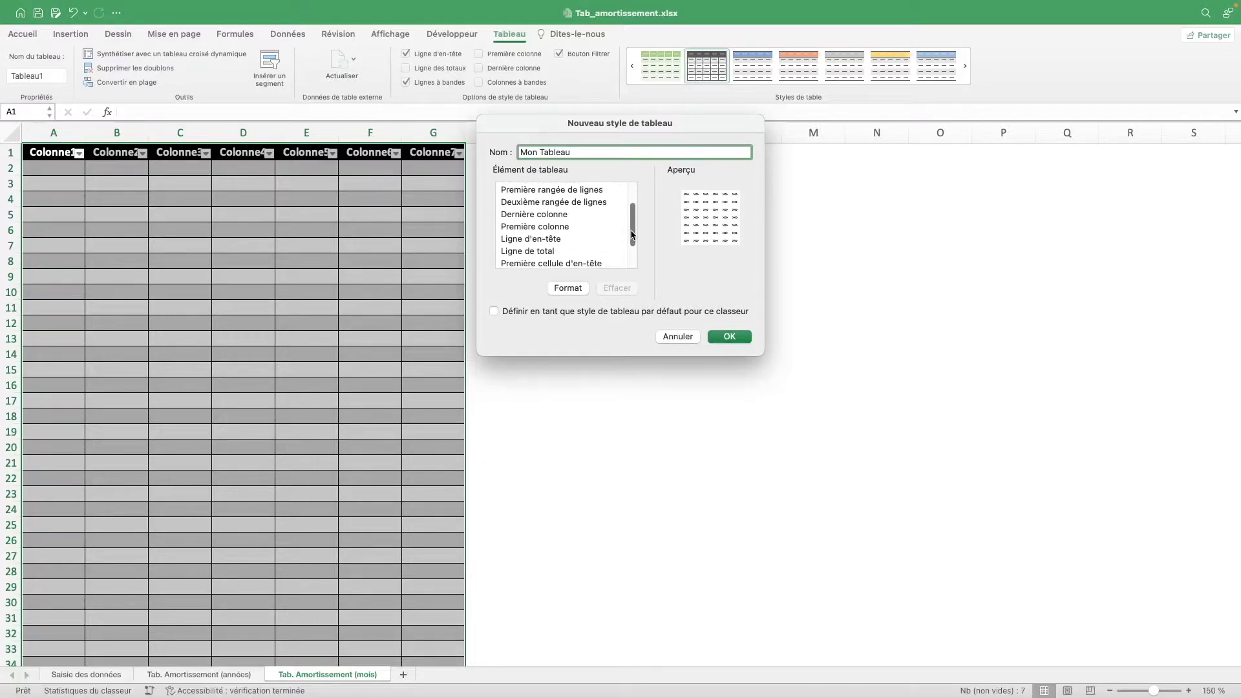
click(556, 242)
click(567, 288)
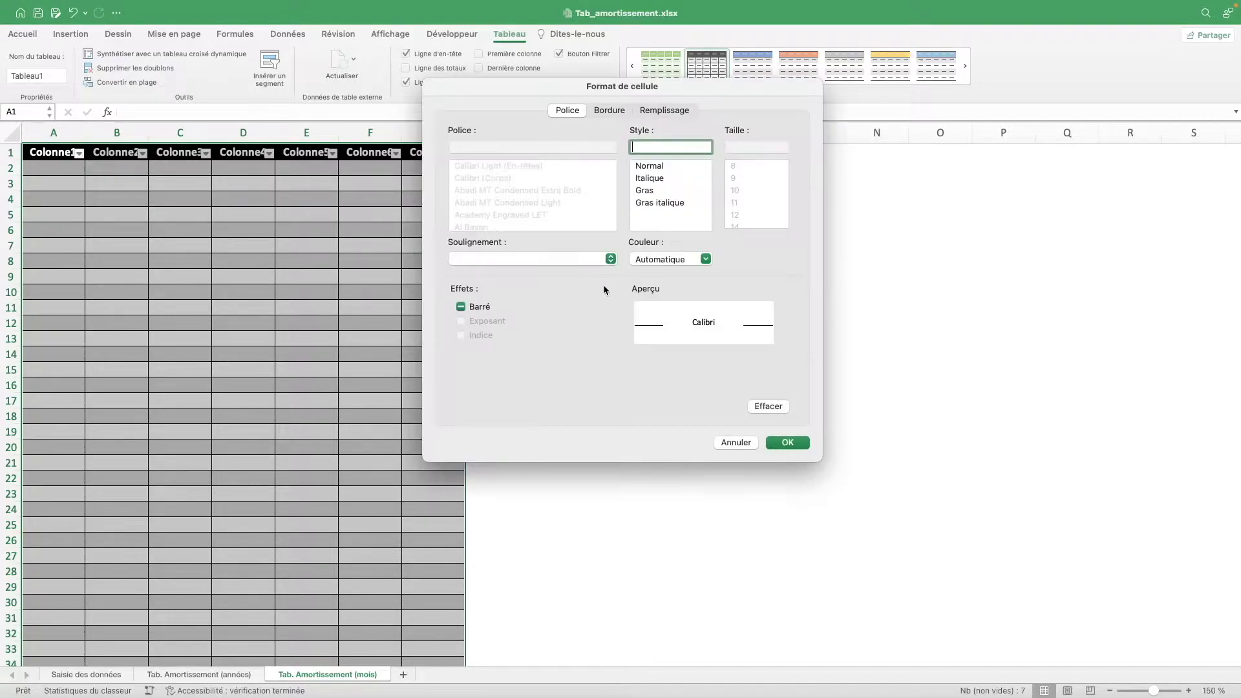
click(653, 191)
click(672, 261)
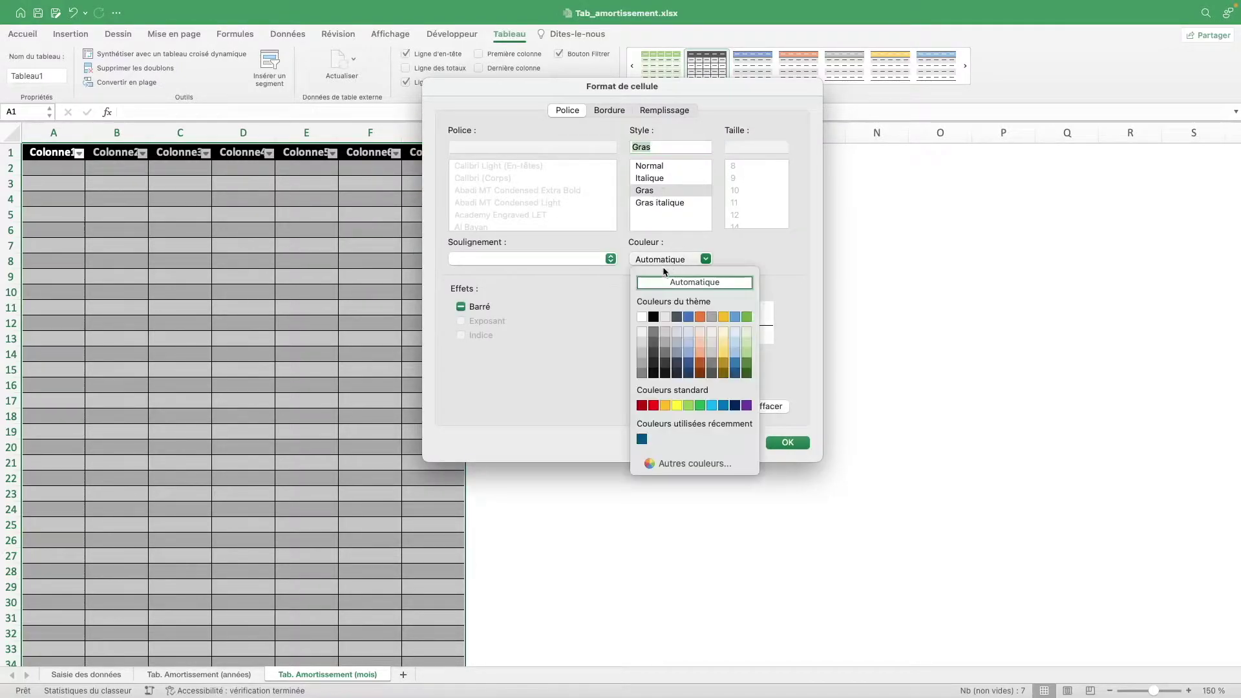
click(642, 315)
click(668, 110)
click(545, 159)
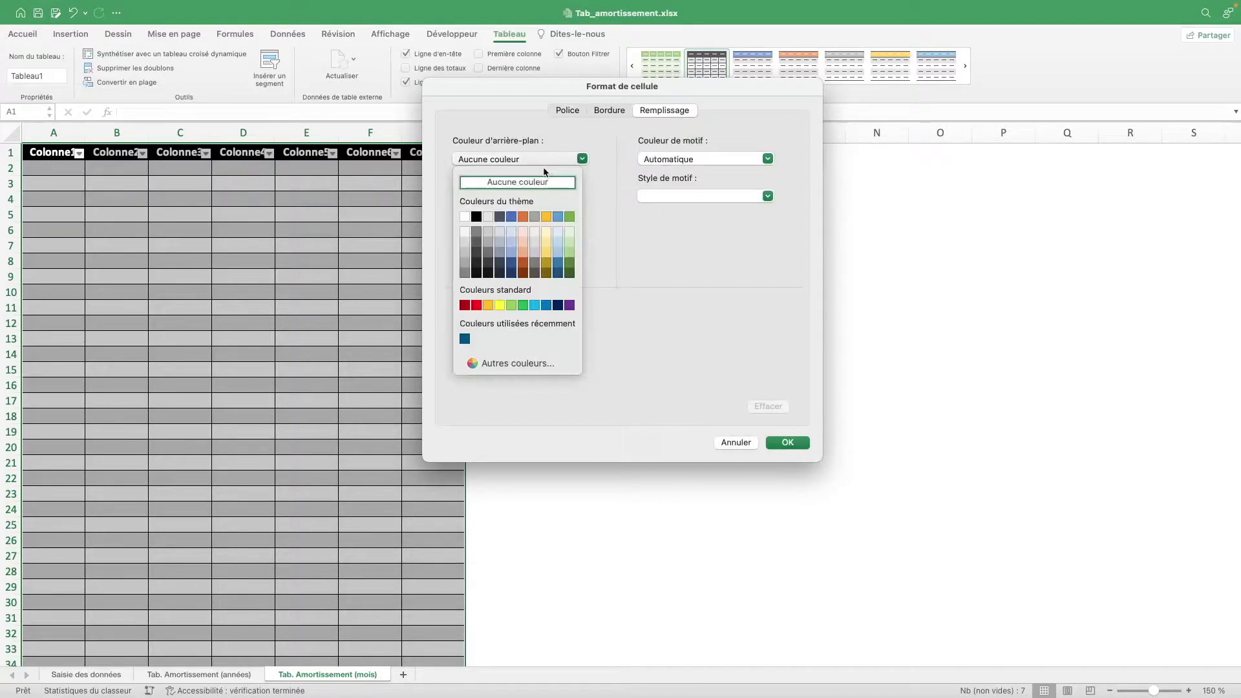
click(465, 339)
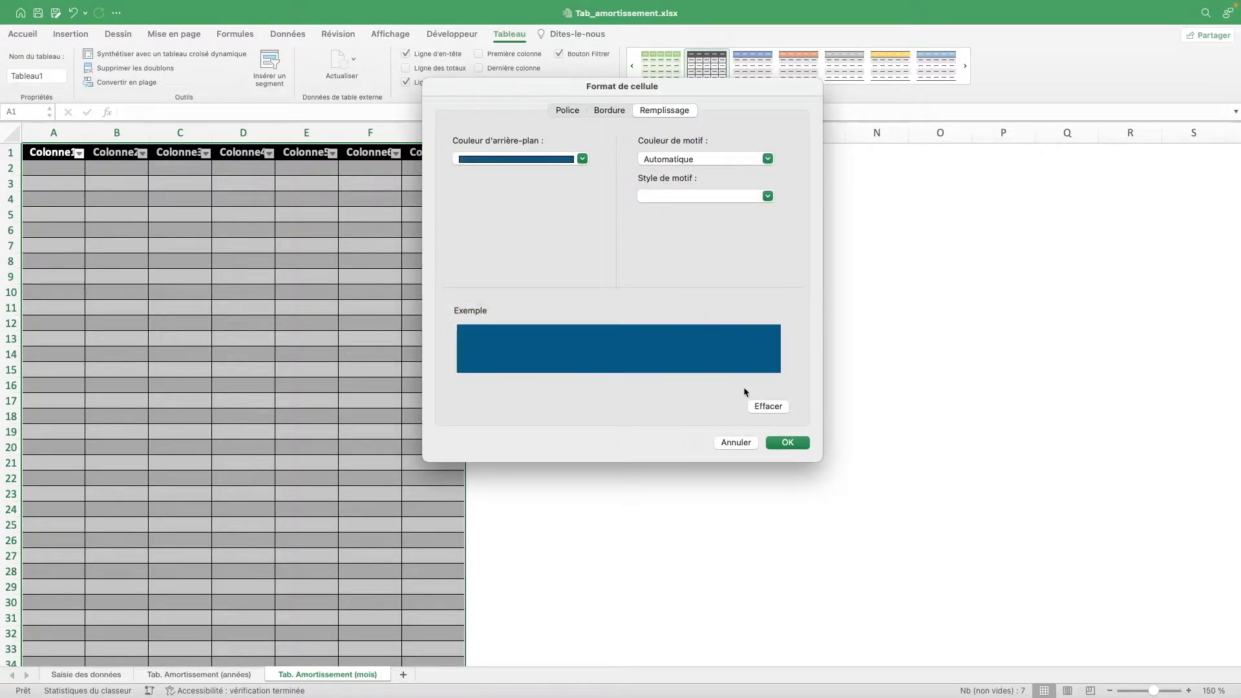
click(788, 444)
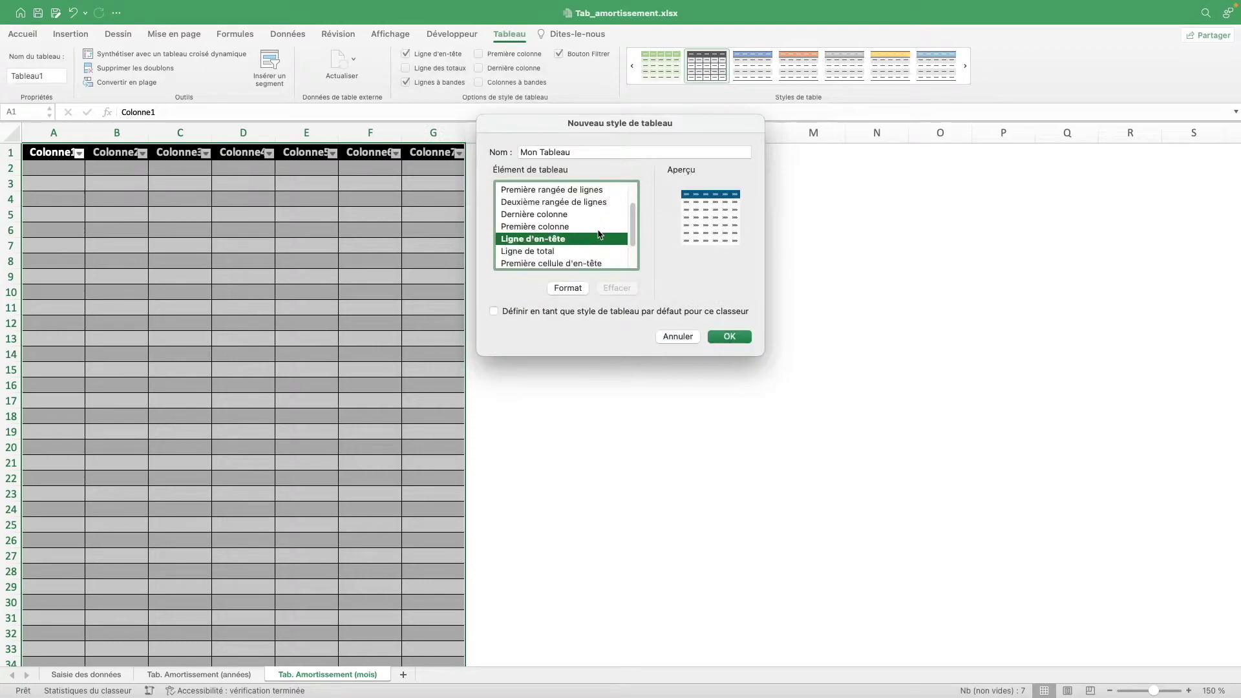
Step: Give the whole table inner borders and an outline border
scroll(608, 242, up, 3)
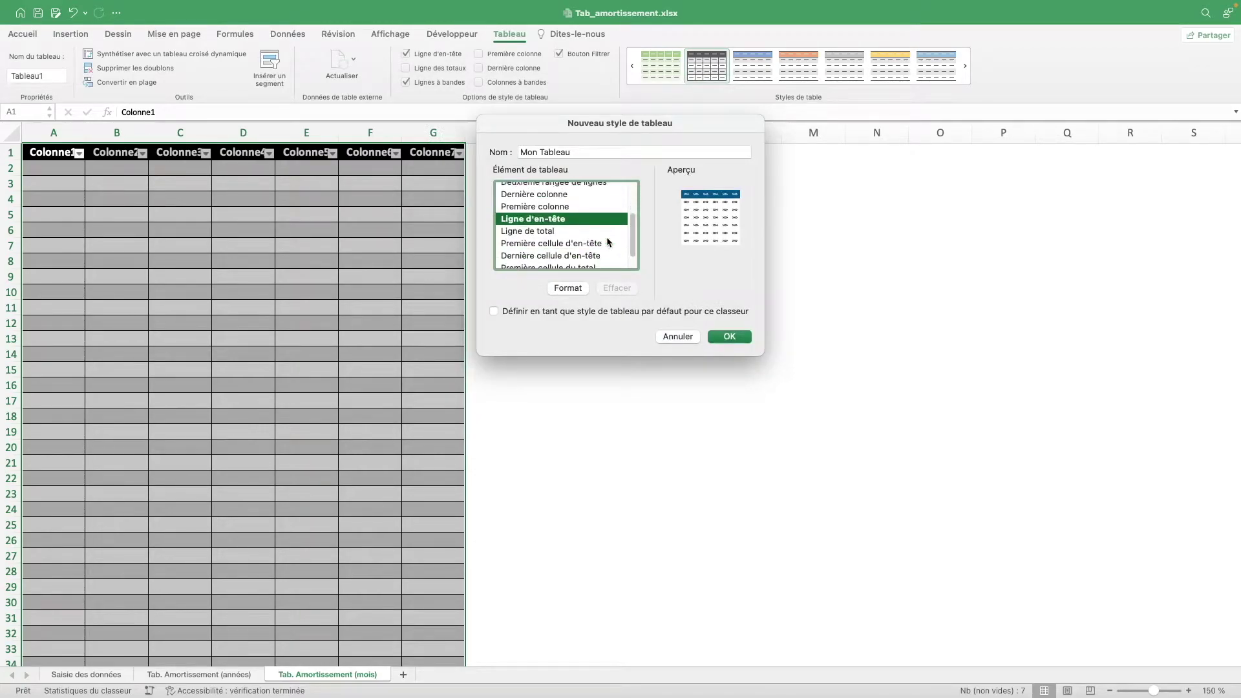
click(564, 192)
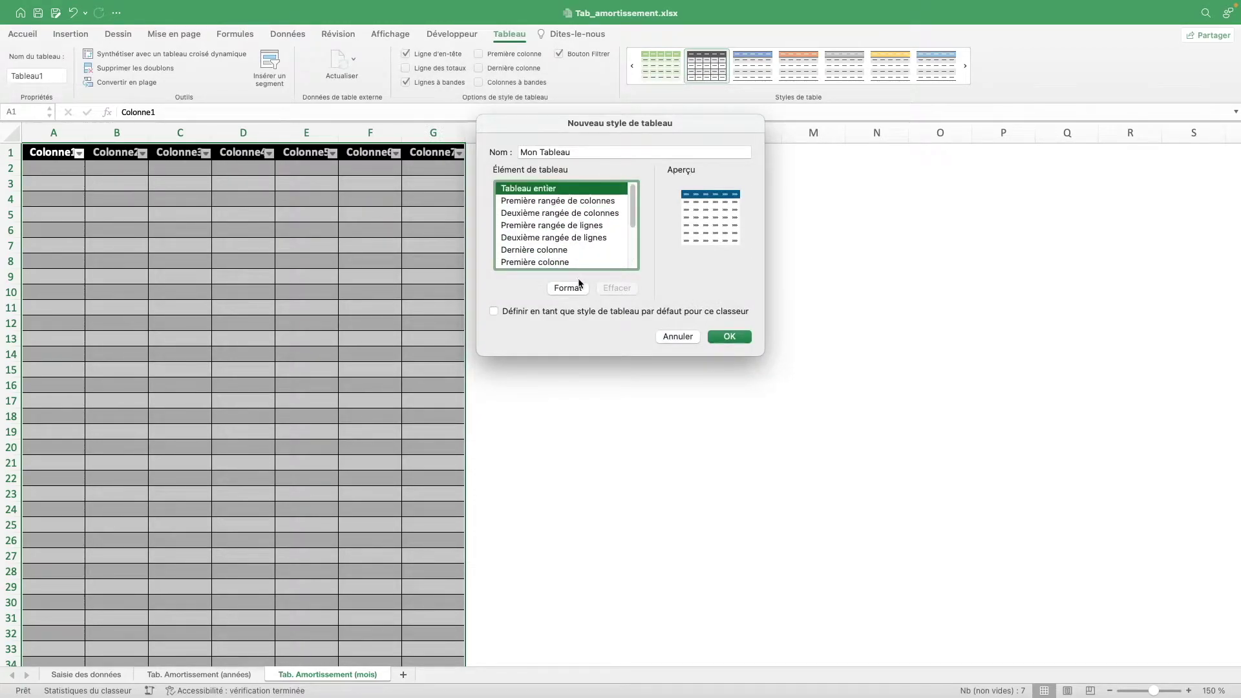
click(580, 285)
click(611, 111)
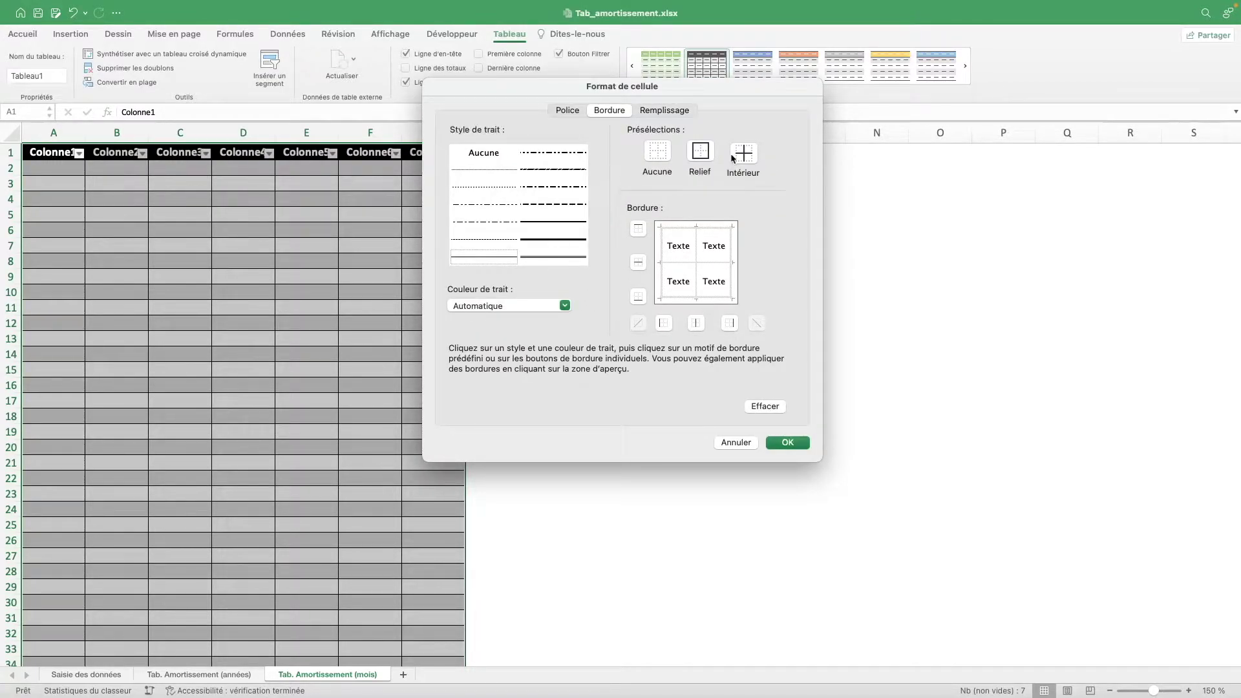
click(744, 159)
click(705, 156)
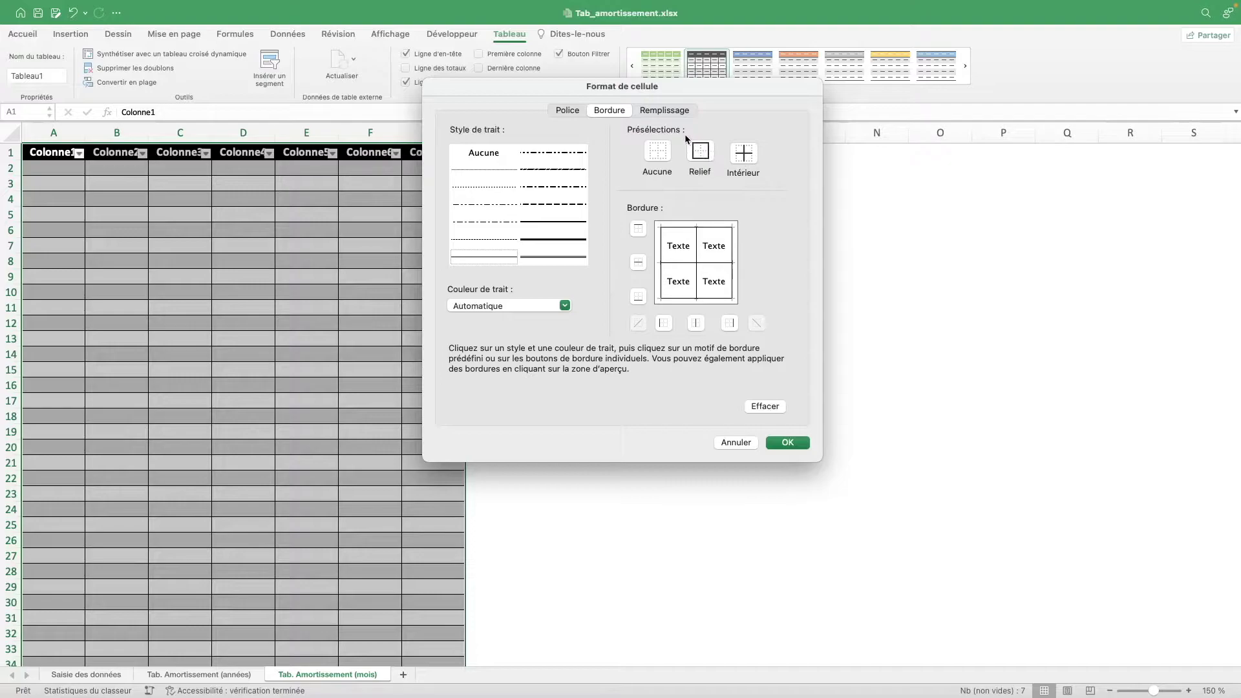
click(788, 443)
Step: Fill the first row stripe with light blue and save the custom table style
scroll(569, 222, down, 1)
scroll(569, 222, down, 2)
scroll(569, 222, up, 1)
click(579, 201)
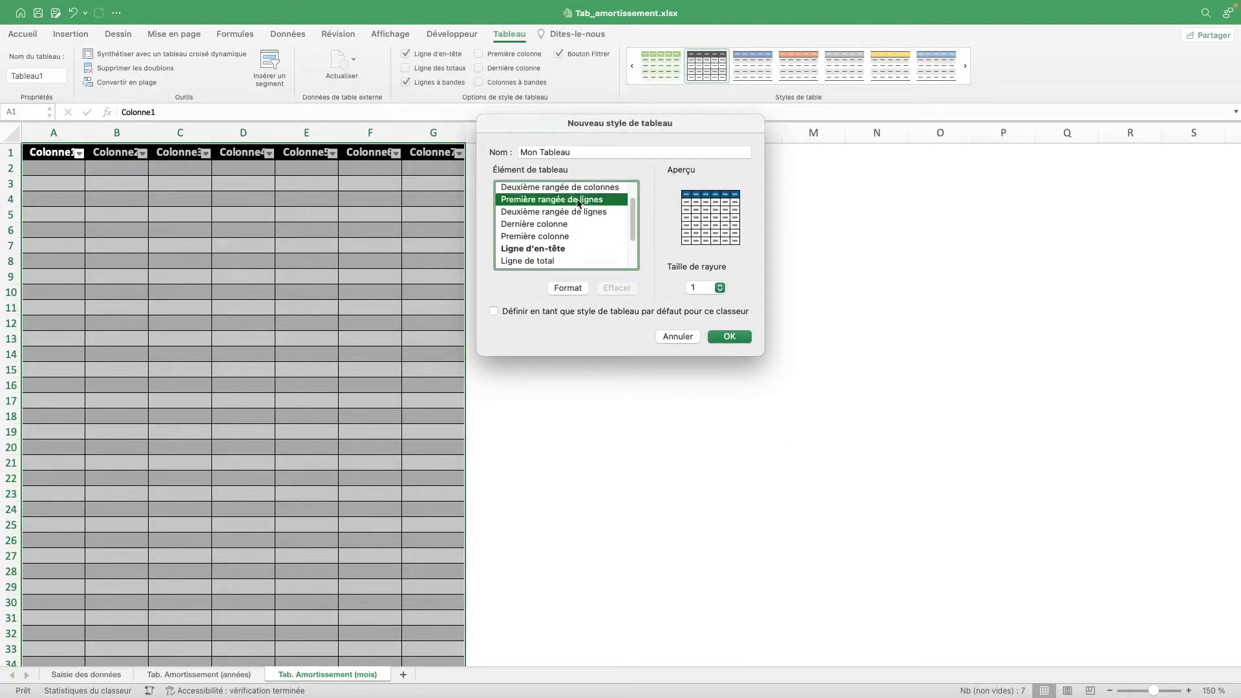
click(579, 292)
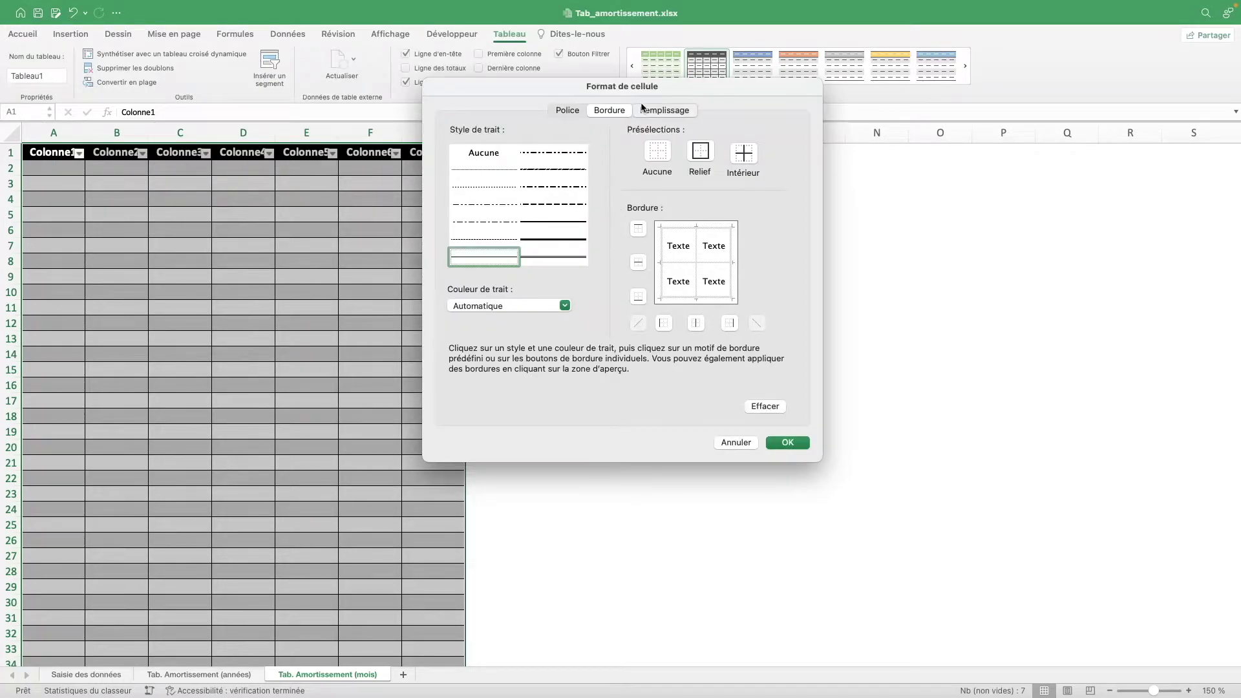
click(652, 111)
click(569, 160)
click(560, 230)
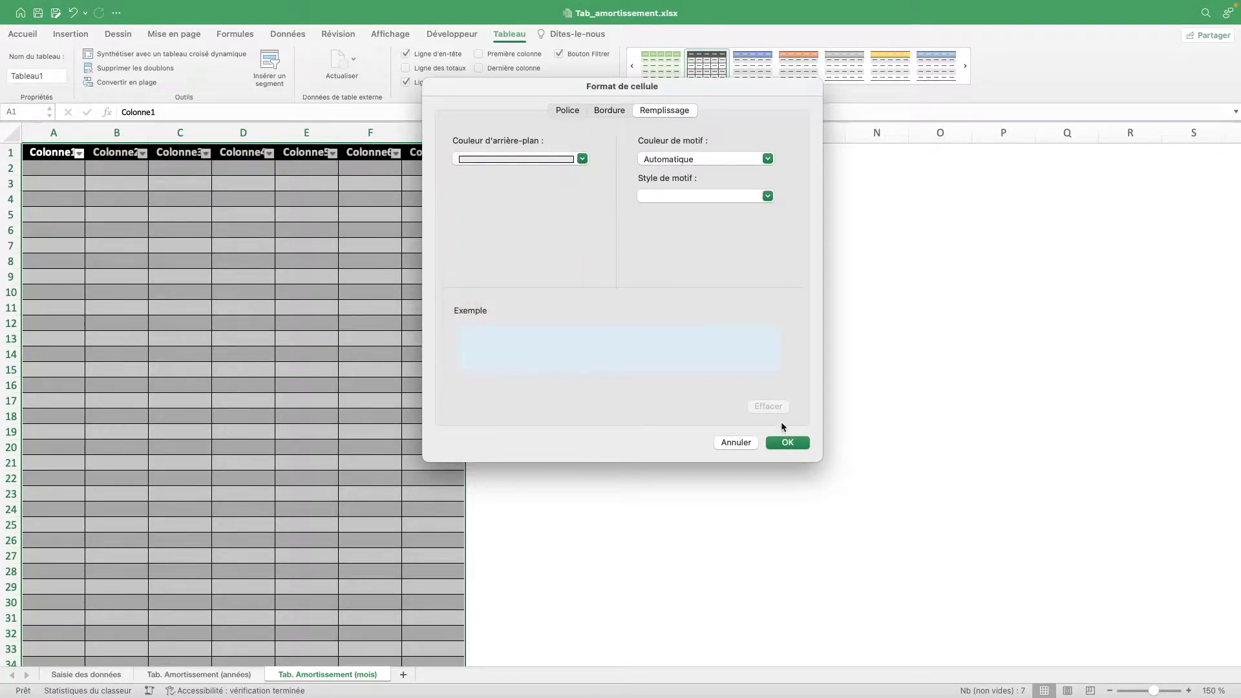
click(790, 443)
click(729, 337)
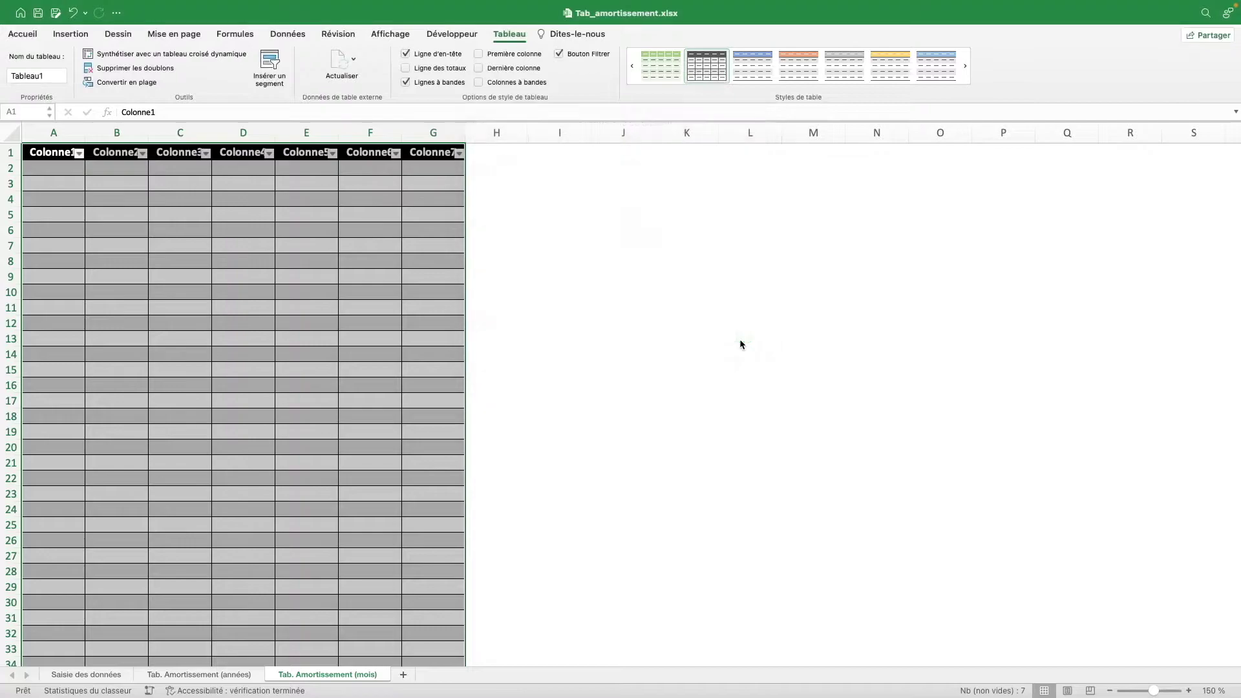
Step: Apply the custom style to Tableau1 and select the header row A1:G1
click(799, 82)
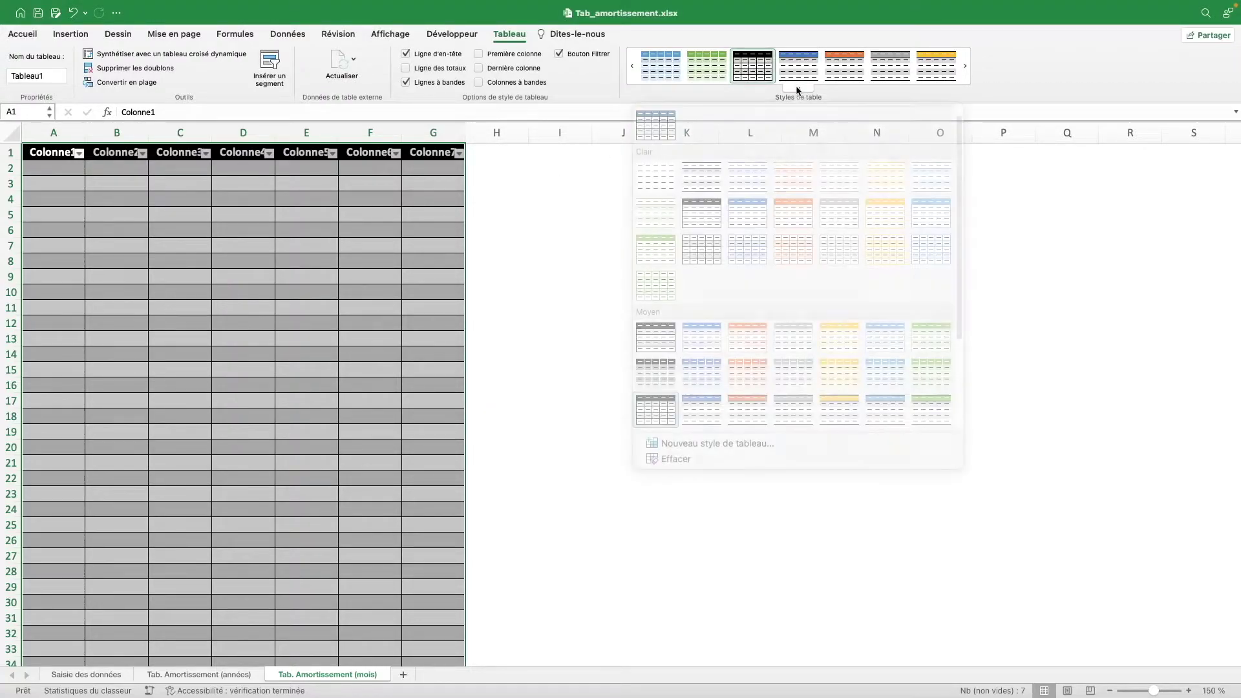
click(654, 127)
click(170, 201)
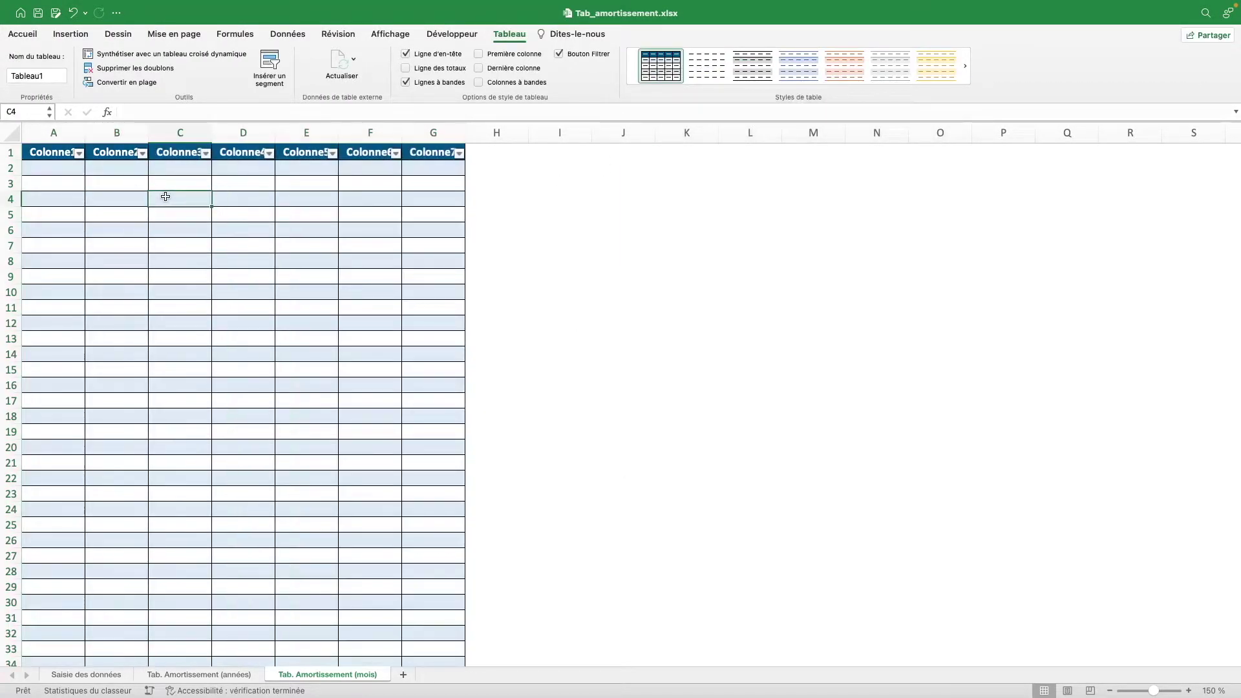
drag(58, 155, 433, 153)
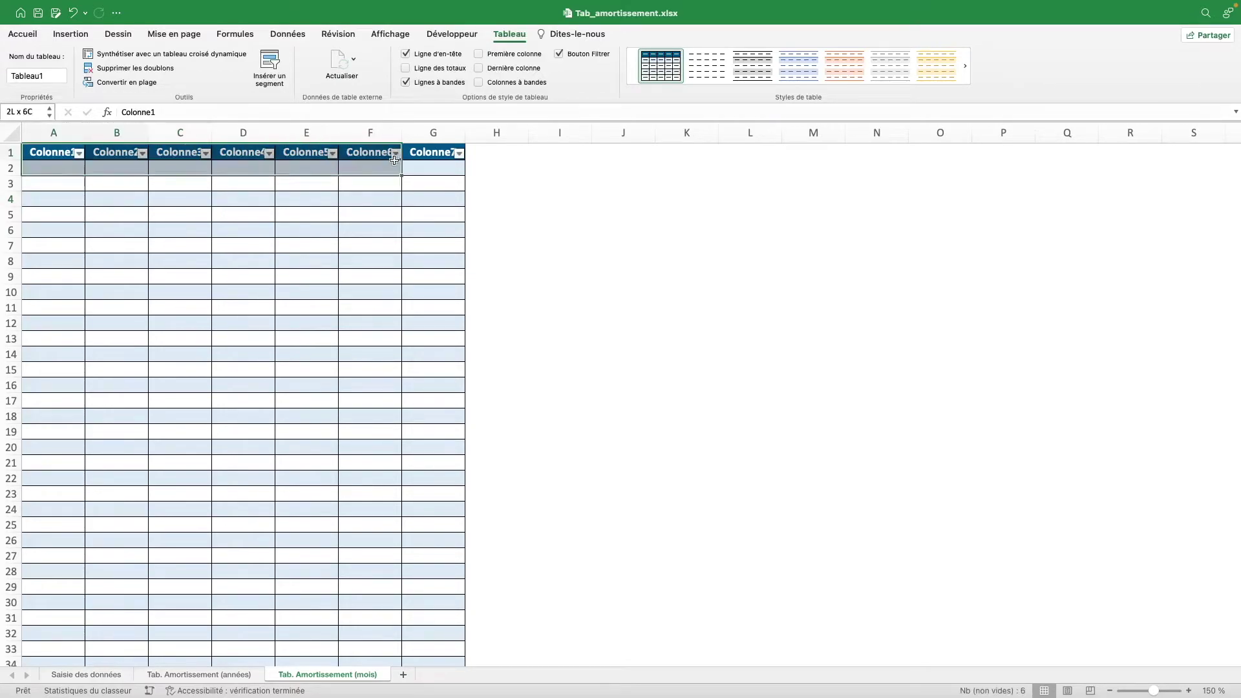
click(22, 34)
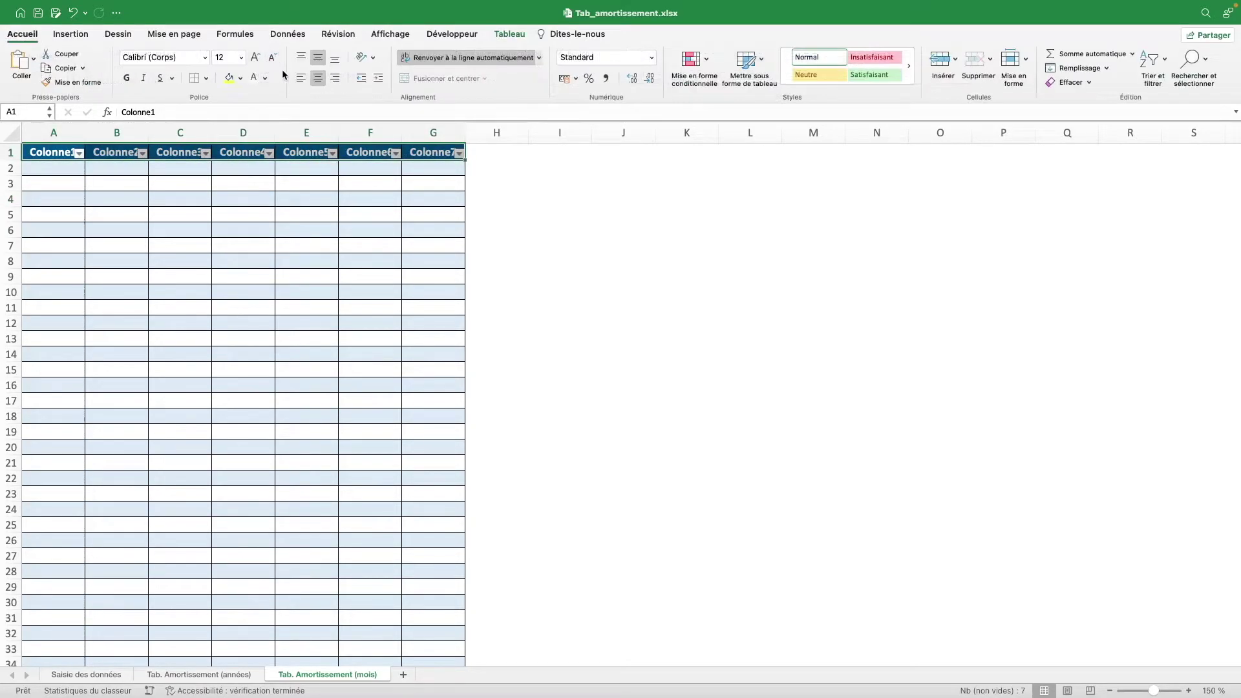
Step: Left-align the headers, then name A1 'Mois' and B1 a two-line 'Capital restant dû / début du mois'
click(302, 77)
click(341, 183)
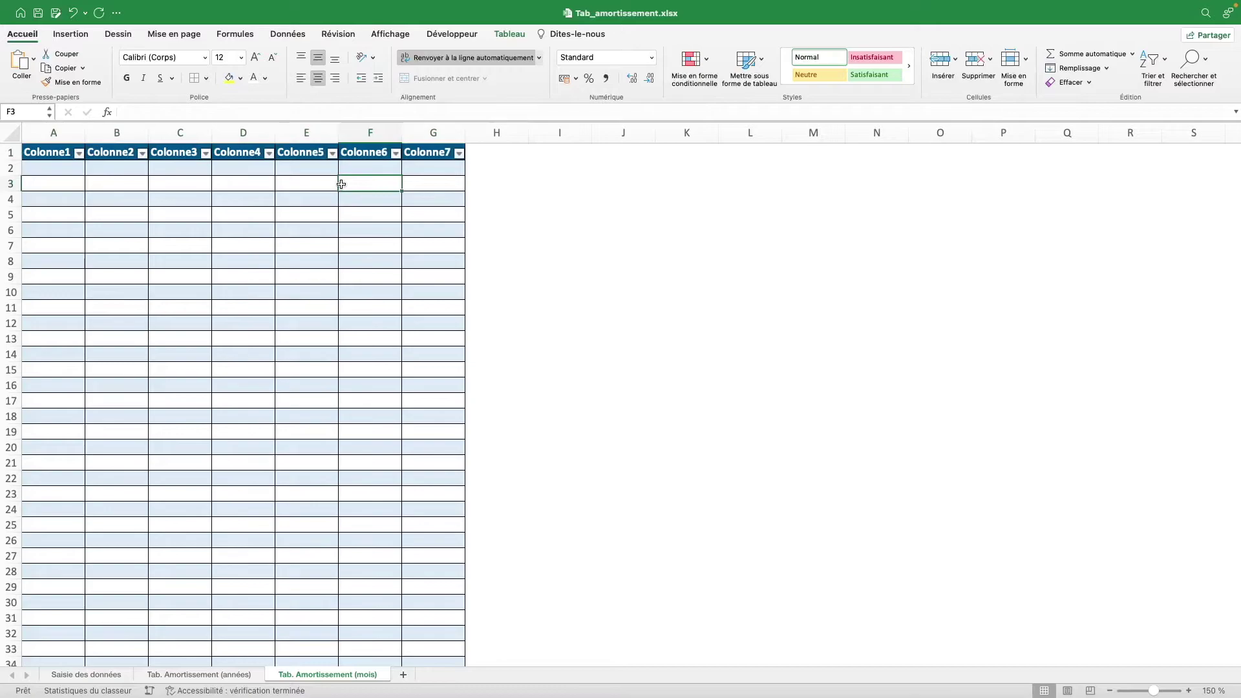
click(52, 153)
text(Mois)
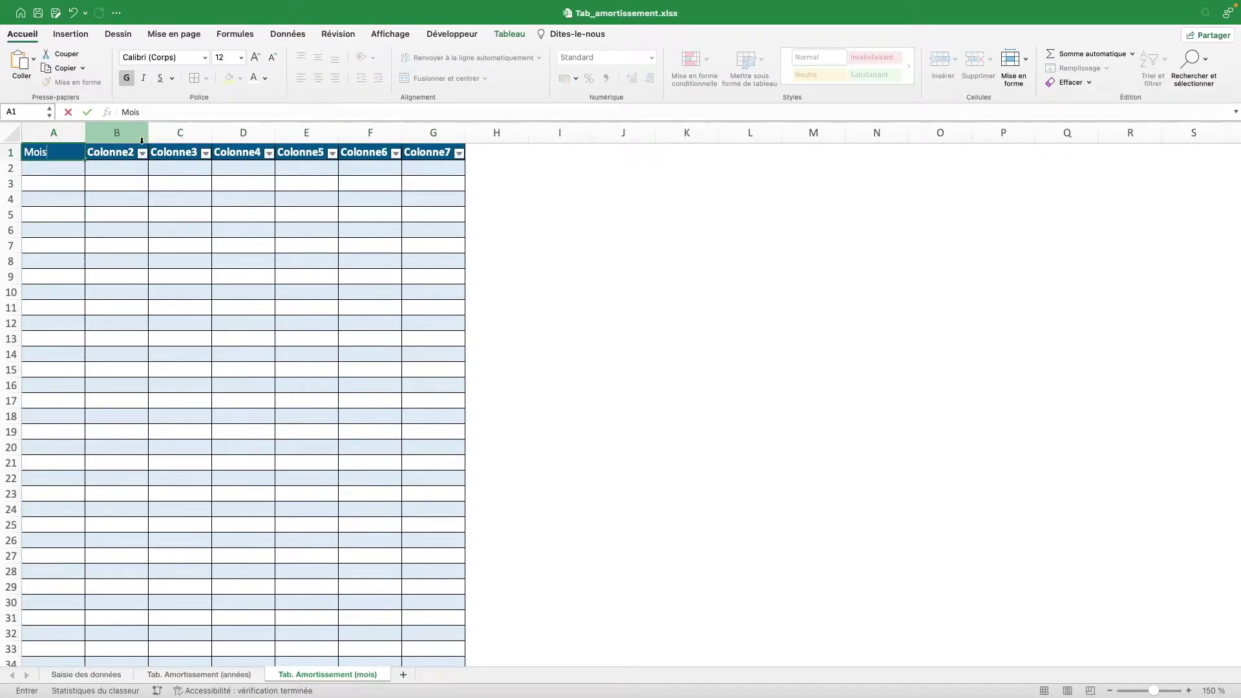
key(Tab)
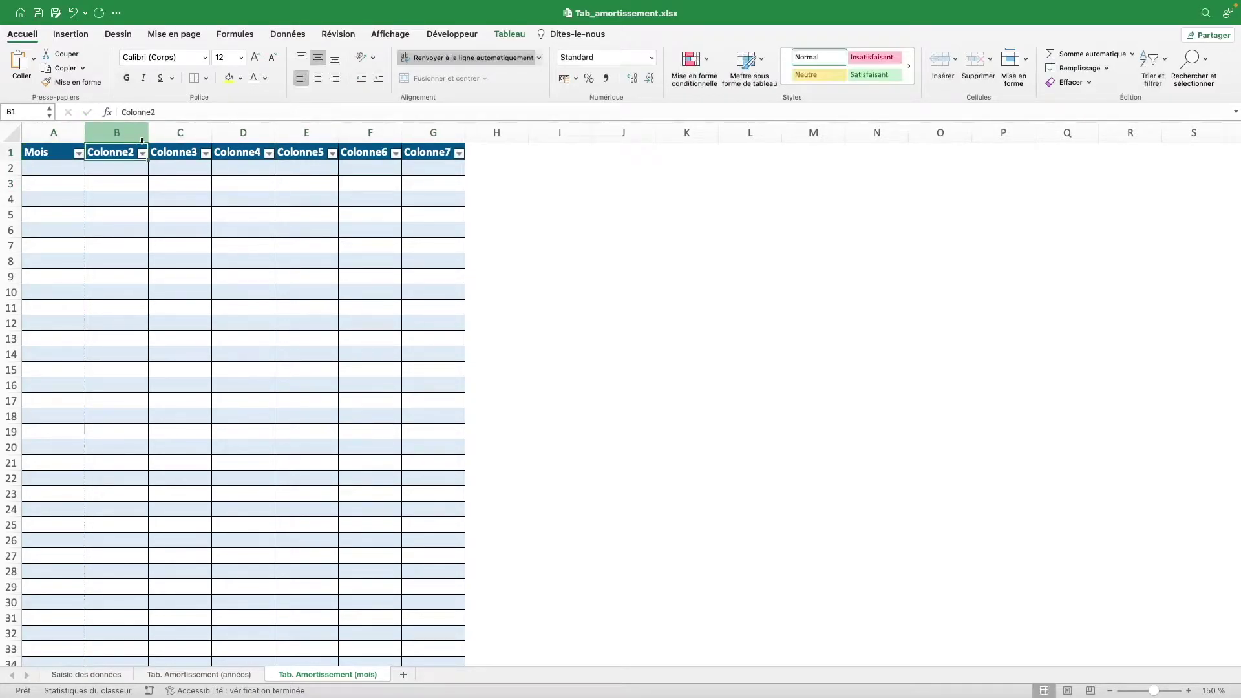
text(Capita)
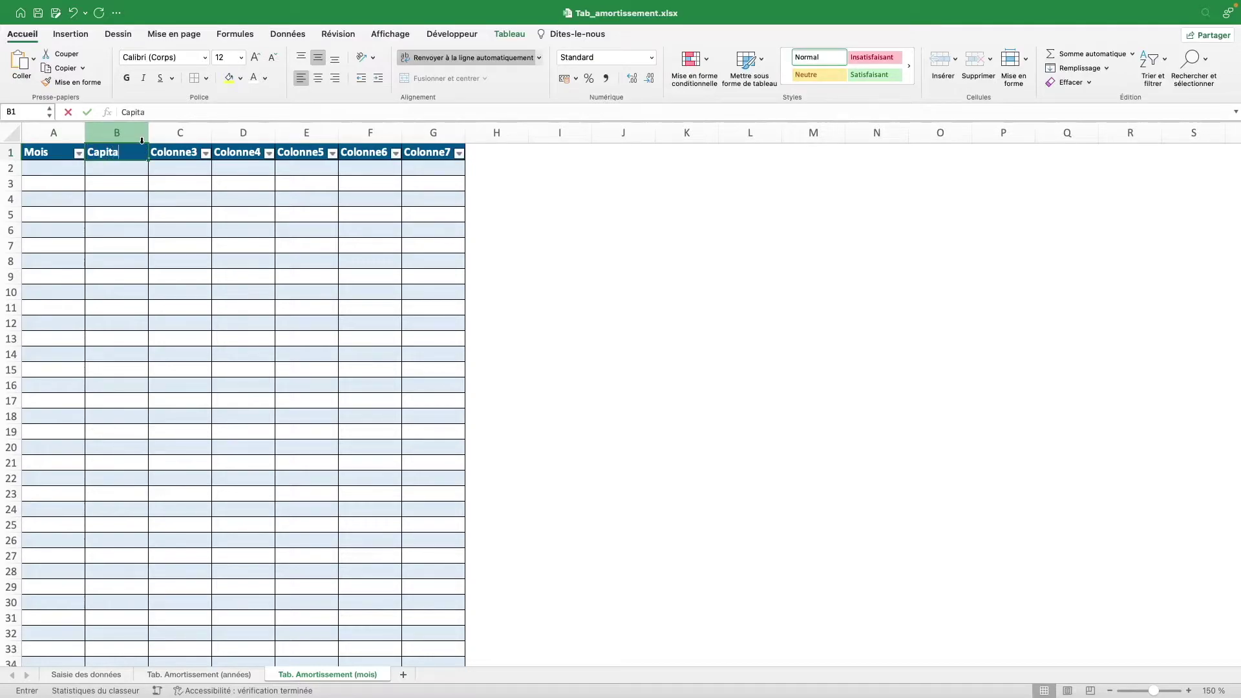
text(l restant d^)
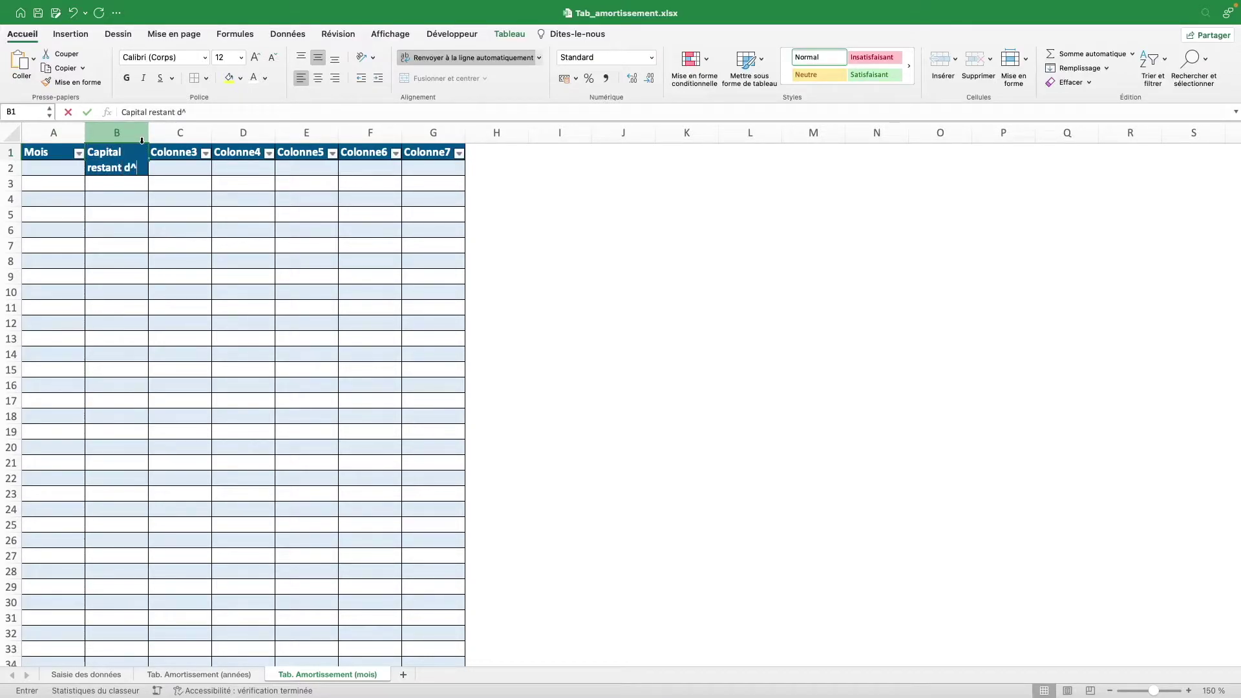
key(BackSpace)
text(û)
key(alt+Return)
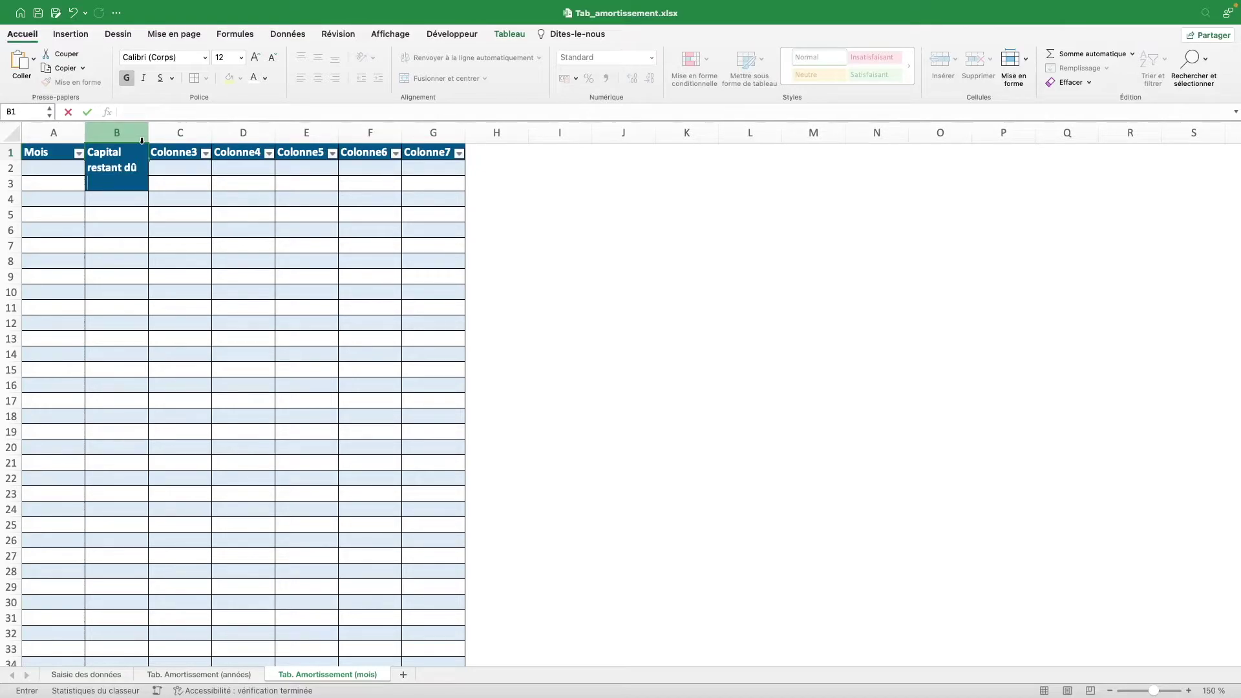
text(début de mois)
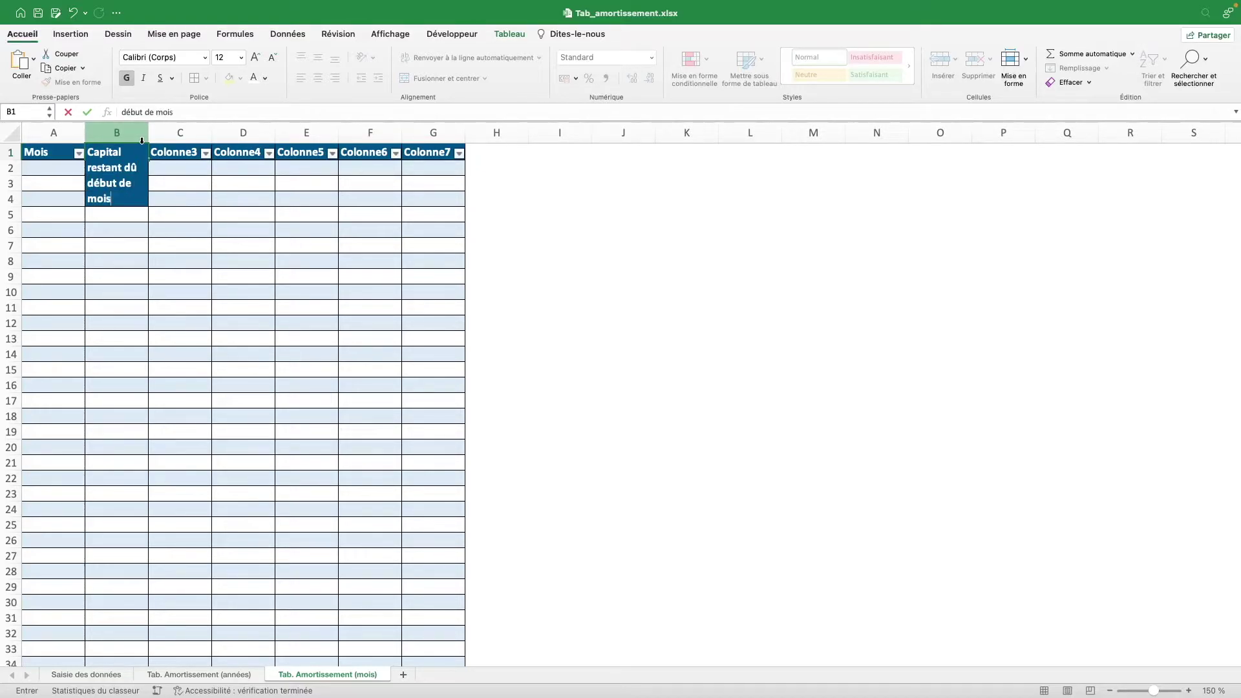
key(BackSpace)
key(BackSpace)
key(BackSpace)
key(BackSpace)
key(BackSpace)
text(u mois)
key(Tab)
Step: Enter headers 'Intérêts mensuels' in C1, 'Assurance mensuelle' in D1, and two-line 'Mensualité totale' in E1
text(Intérêts mensuels)
key(Tab)
text(Assurance)
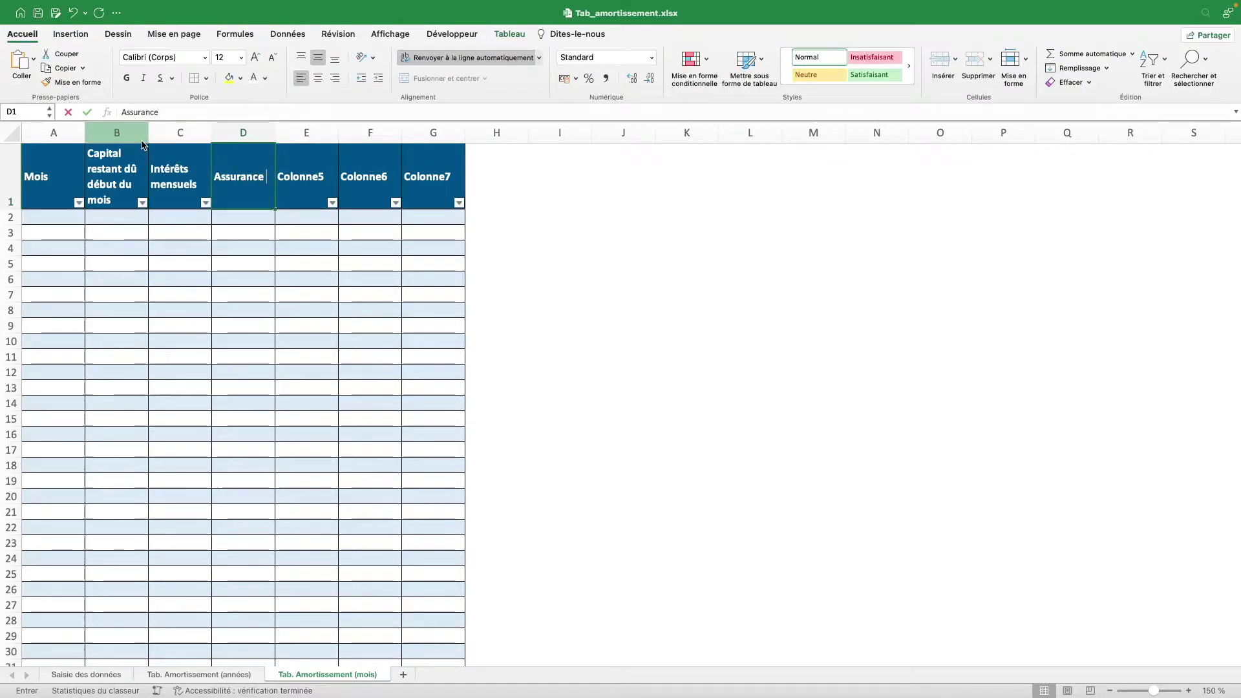
text( mensuelle)
key(Tab)
text(Mensualité total)
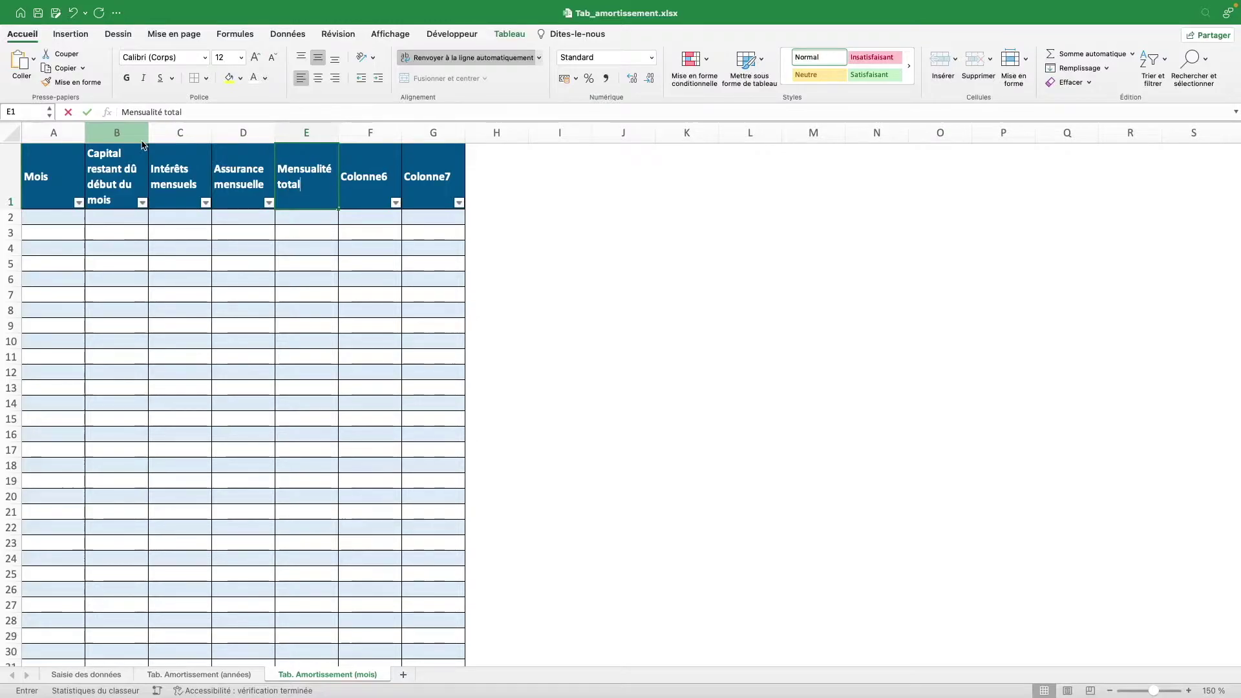
key(BackSpace)
key(BackSpace)
key(BackSpace)
key(BackSpace)
key(BackSpace)
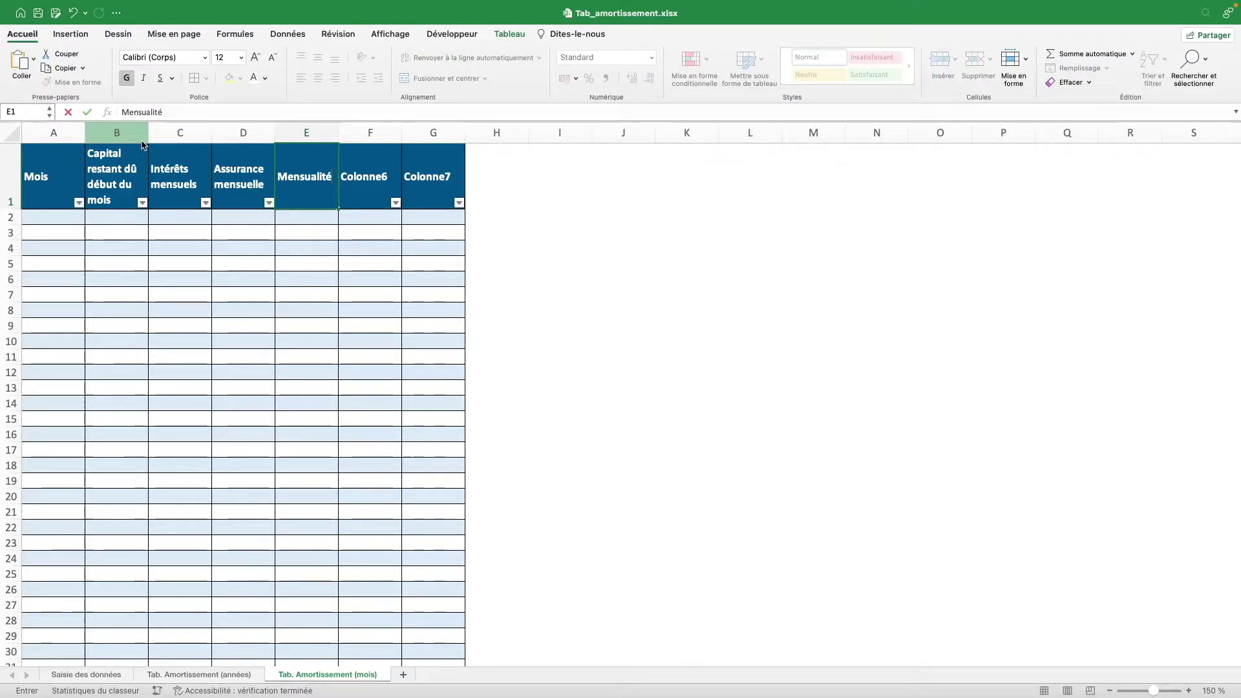
key(alt+Return)
text(totale)
key(Left)
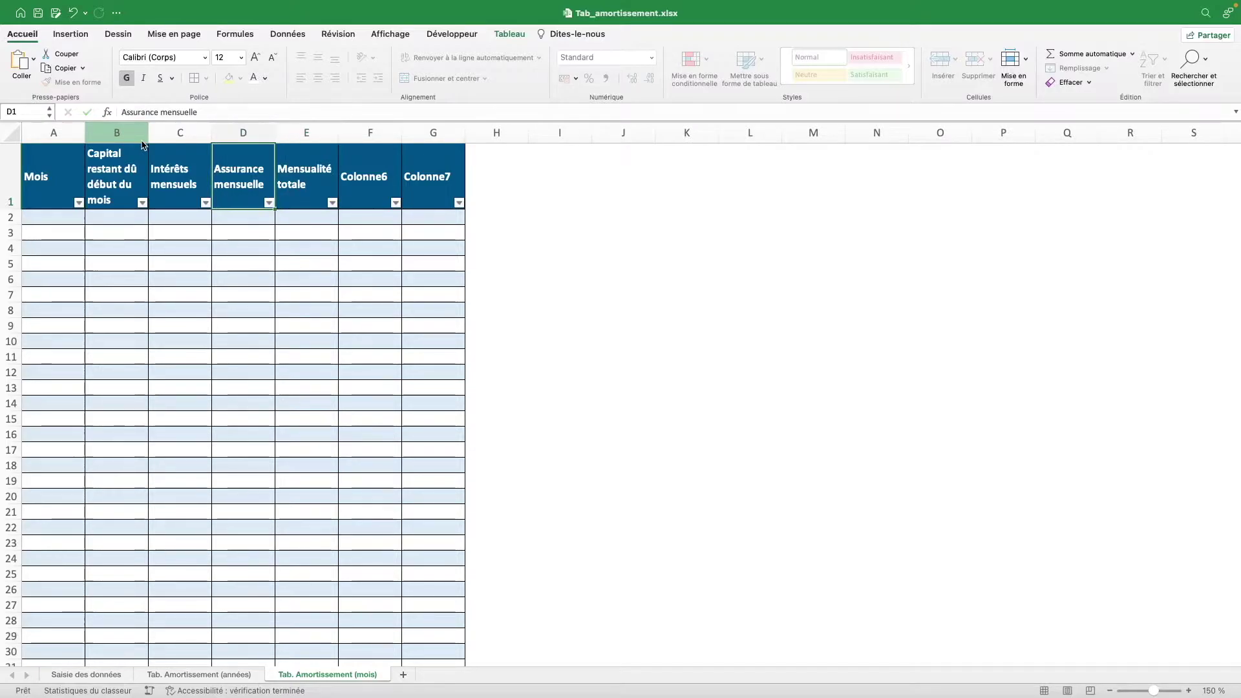
Step: Split 'Assurance mensuelle' onto two lines, and enter 'Capital remboursé' and 'Capital restant dû fin de mois' in F1–G1
click(161, 112)
key(alt+Return)
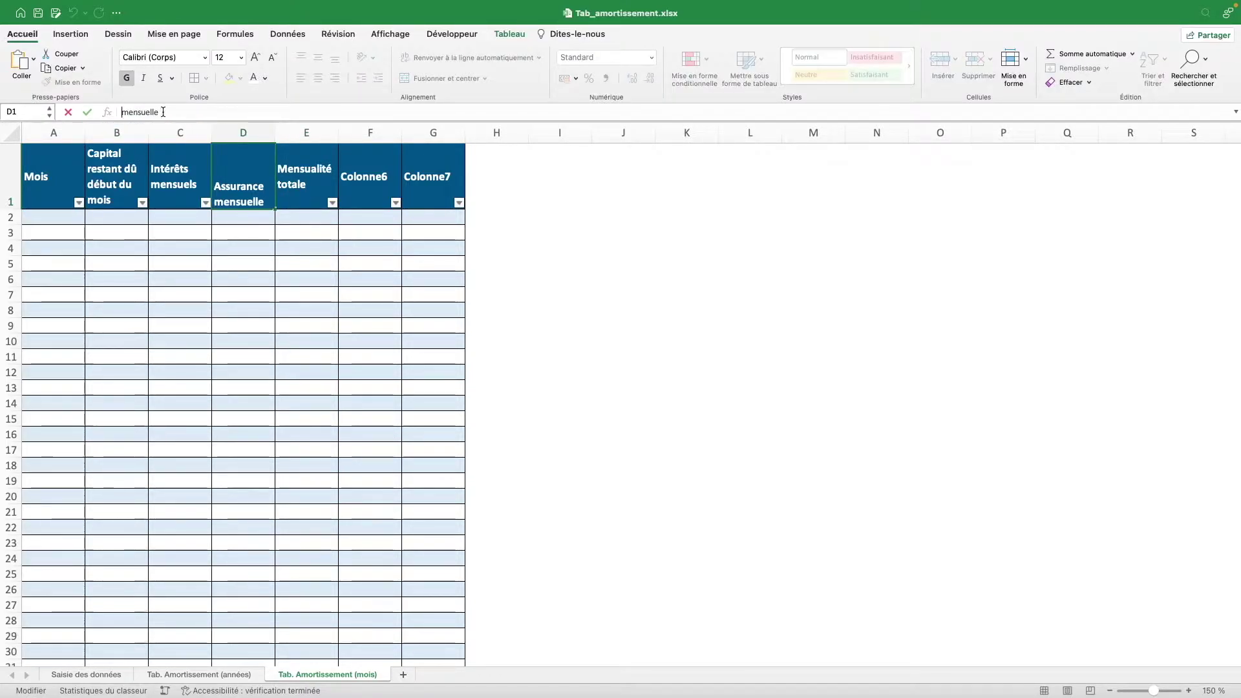
key(Tab)
key(Tab)
text(Capital remboursé)
key(Tab)
text(Capital restant dû fin de mois)
key(Return)
Step: Shorten the header row and auto-fit columns A–G to their headers
drag(71, 137, 554, 131)
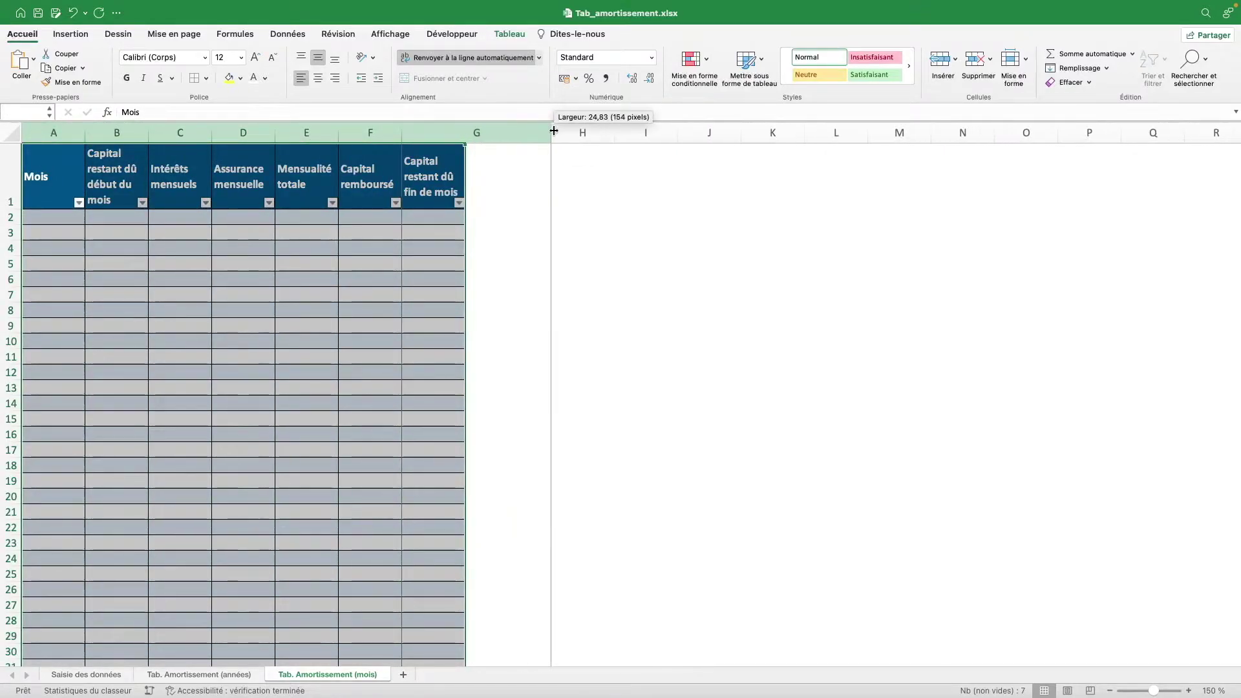
drag(554, 131, 552, 131)
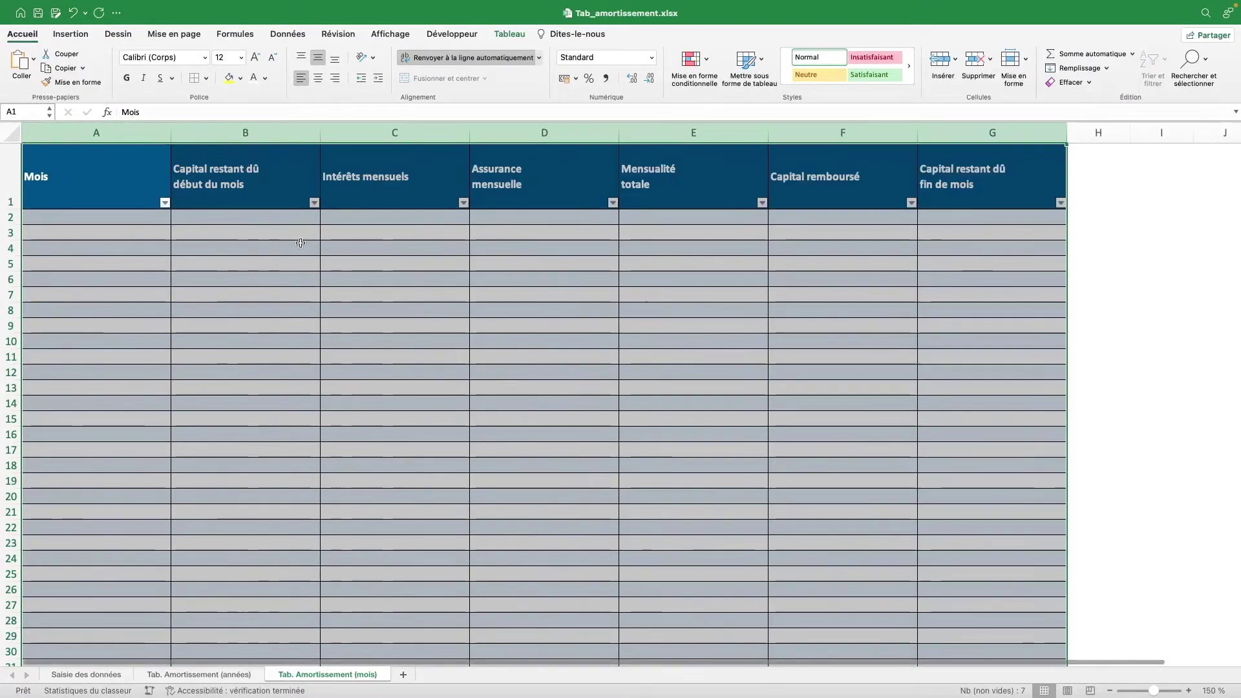
click(313, 239)
drag(11, 210, 11, 176)
click(711, 200)
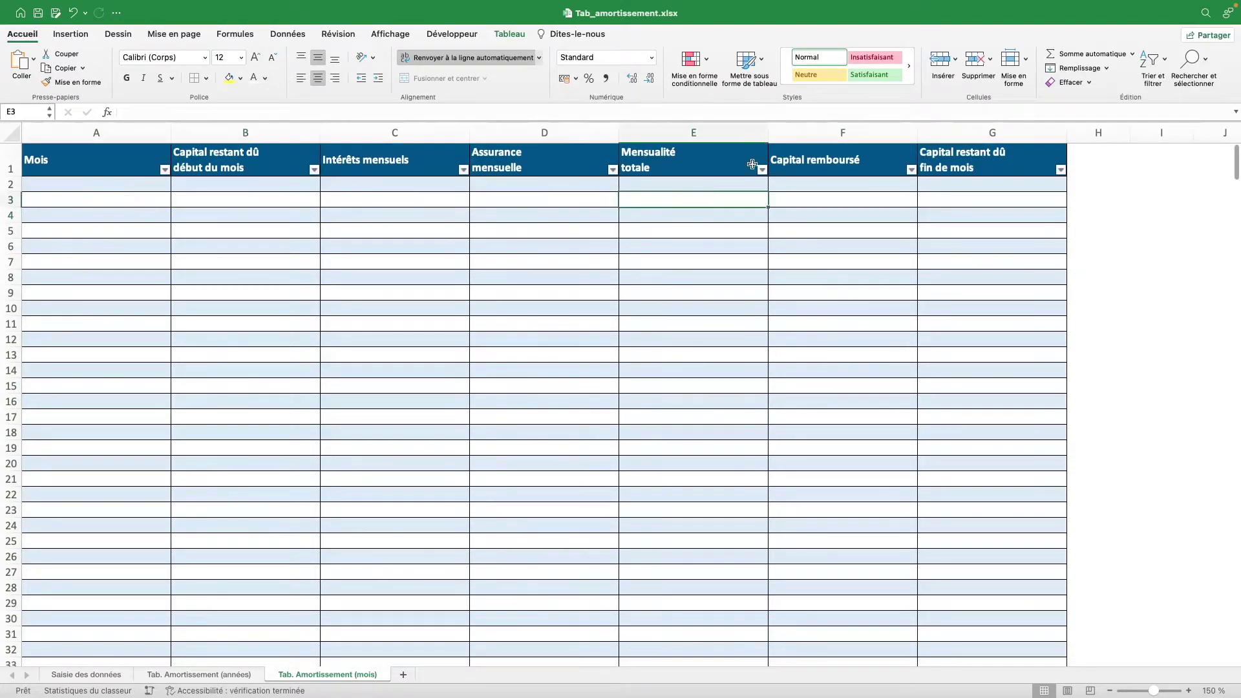
drag(97, 133, 989, 132)
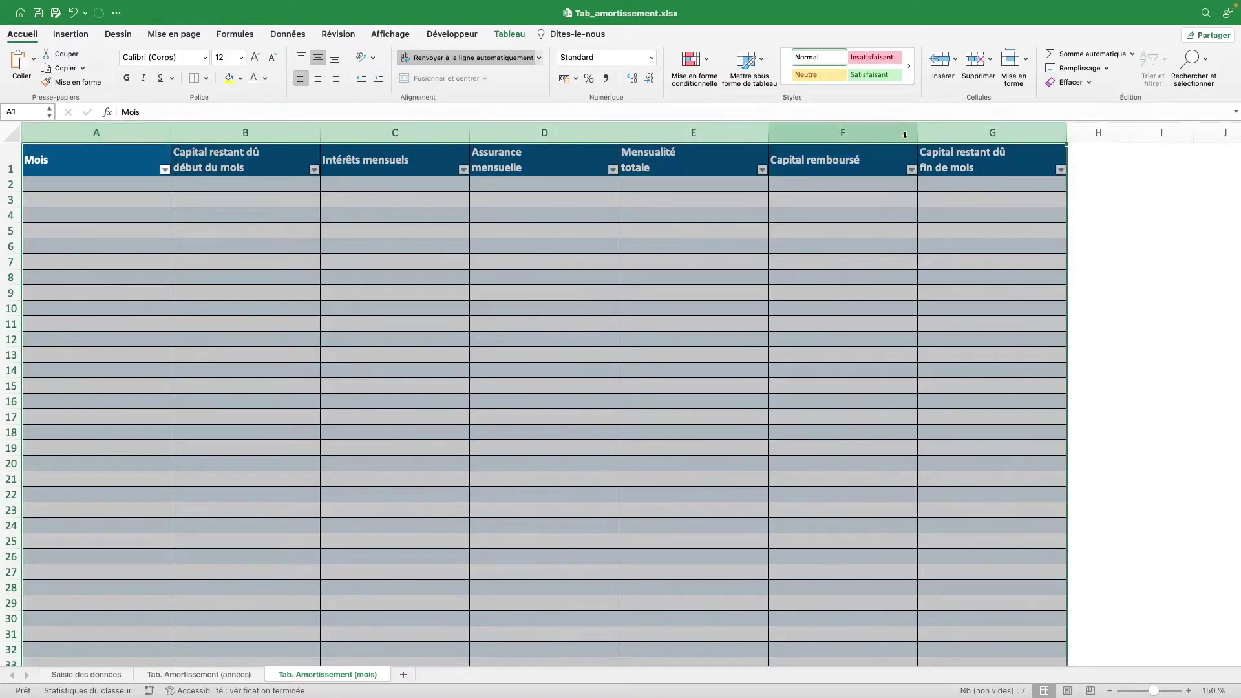
double_click(918, 133)
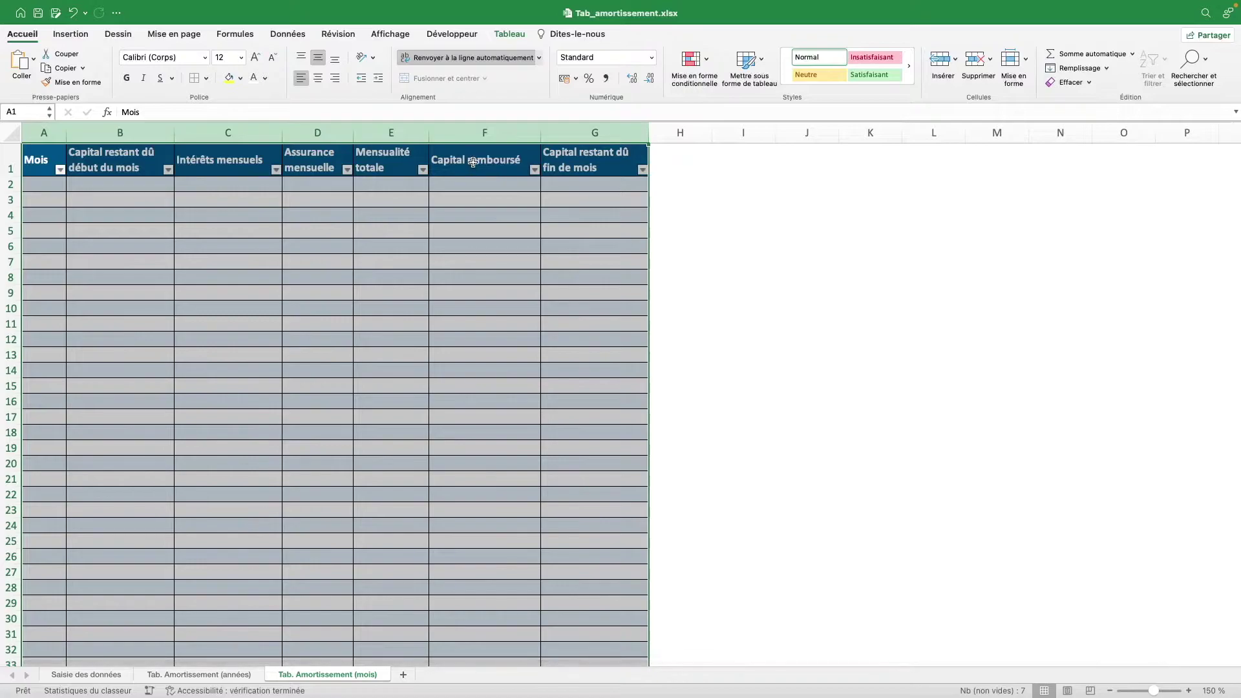
Step: Wrap the 'Capital remboursé' and 'Intérêts mensuels' headers onto two lines each
click(473, 163)
double_click(470, 161)
key(BackSpace)
key(alt+Return)
key(Return)
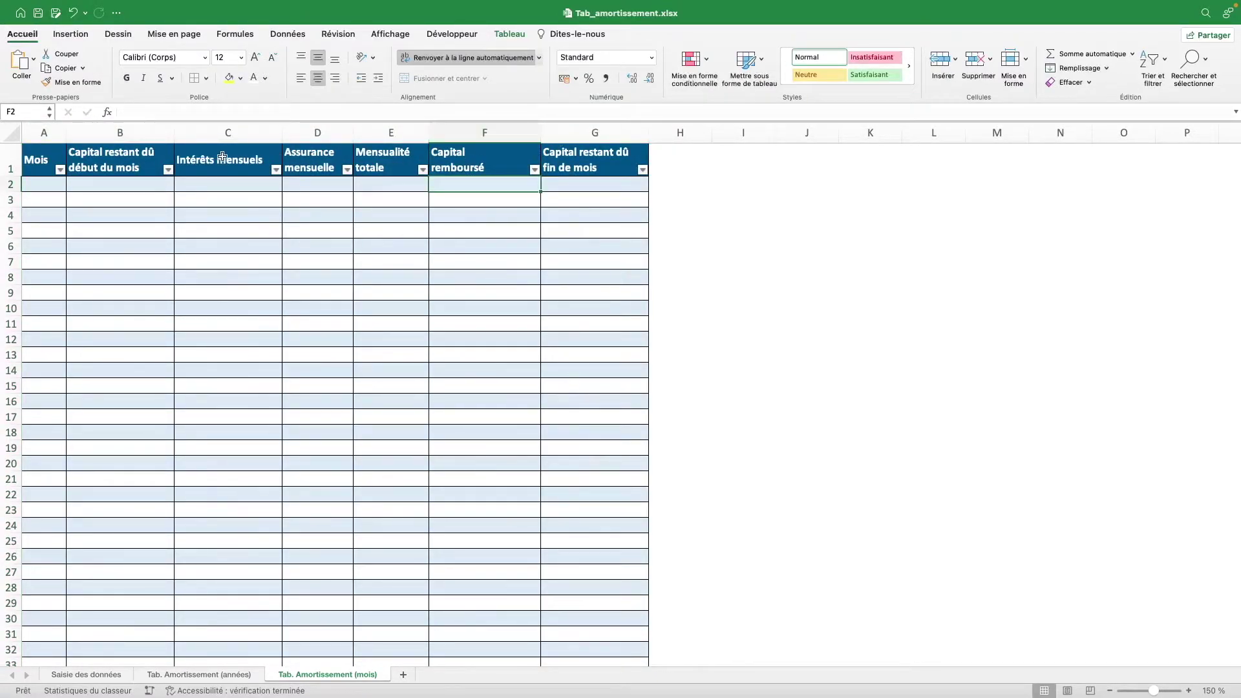
double_click(217, 160)
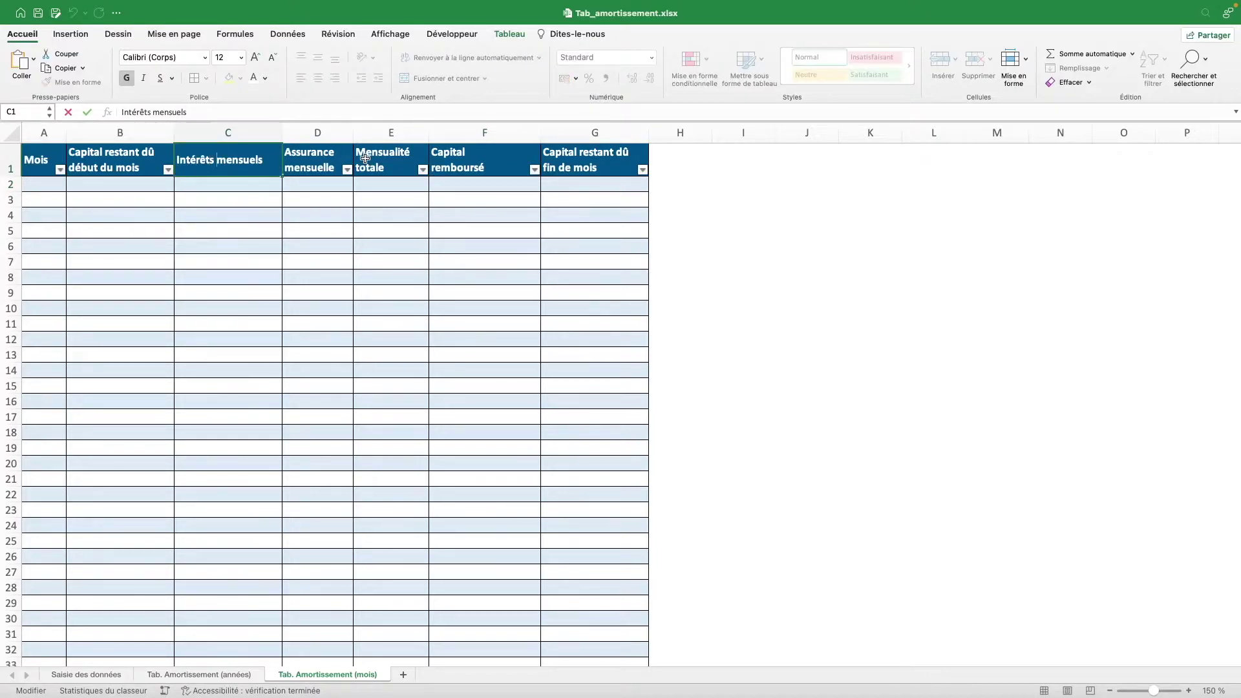
key(BackSpace)
key(alt+Return)
key(Return)
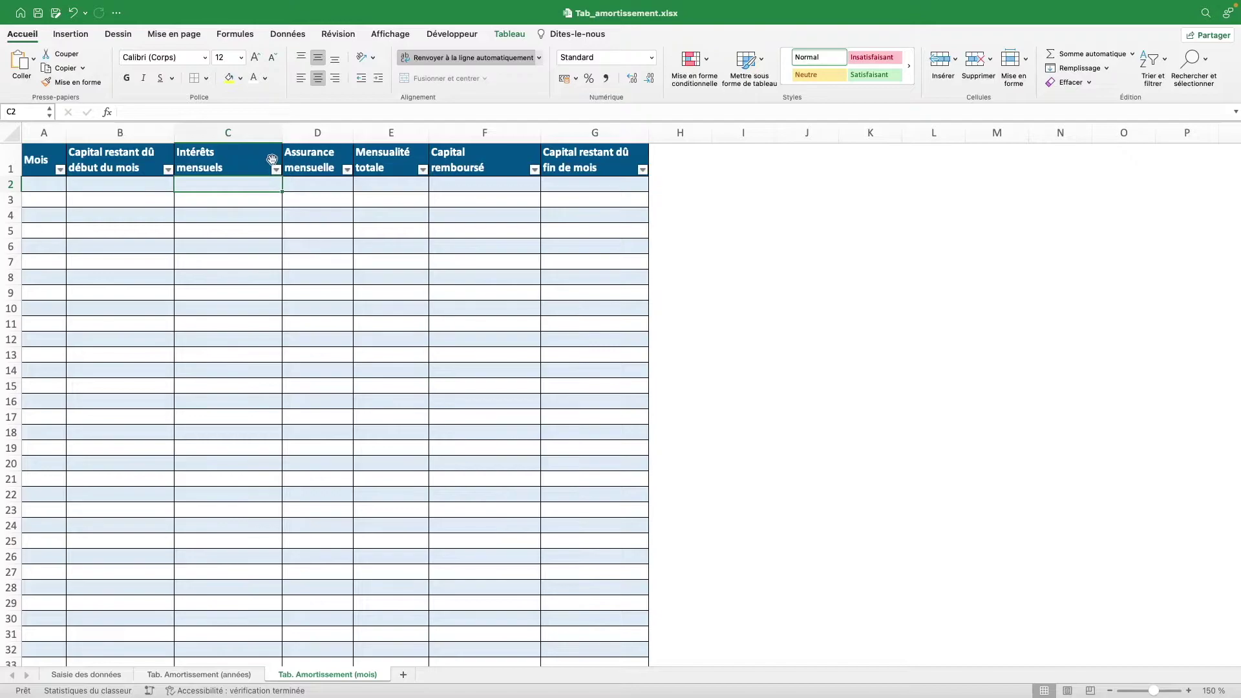
Step: Widen column A to 14 (89 pixels)
click(45, 187)
drag(69, 132, 110, 129)
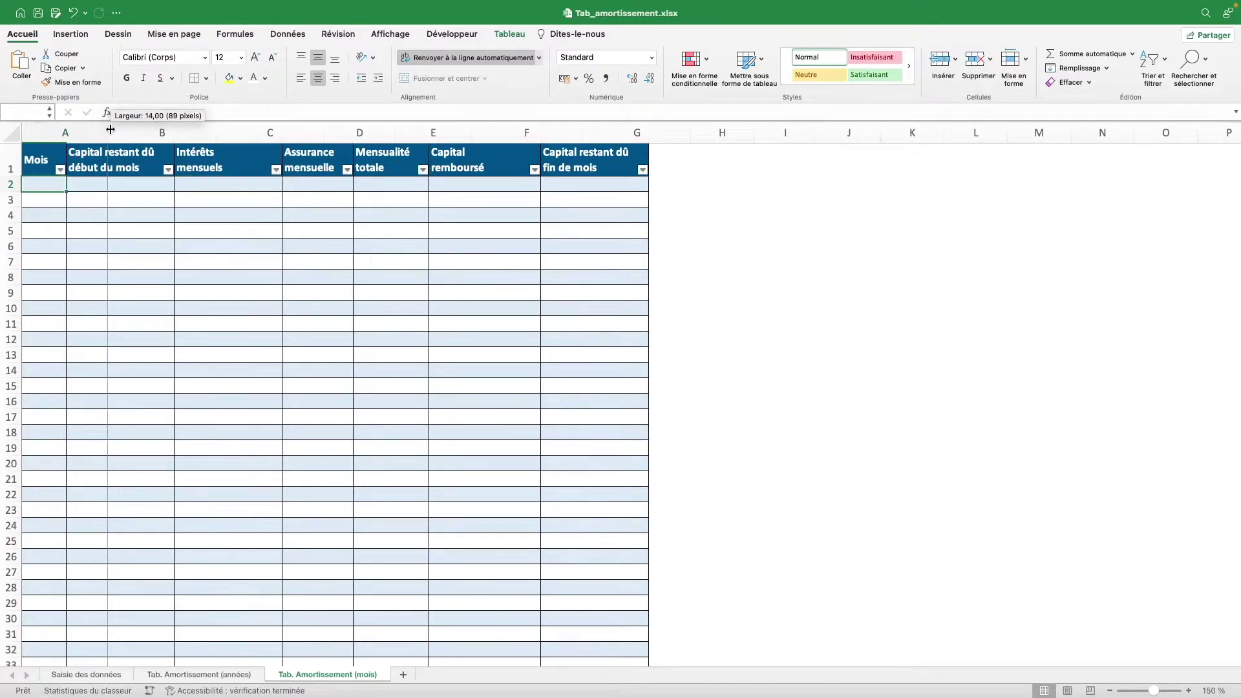
drag(110, 129, 96, 132)
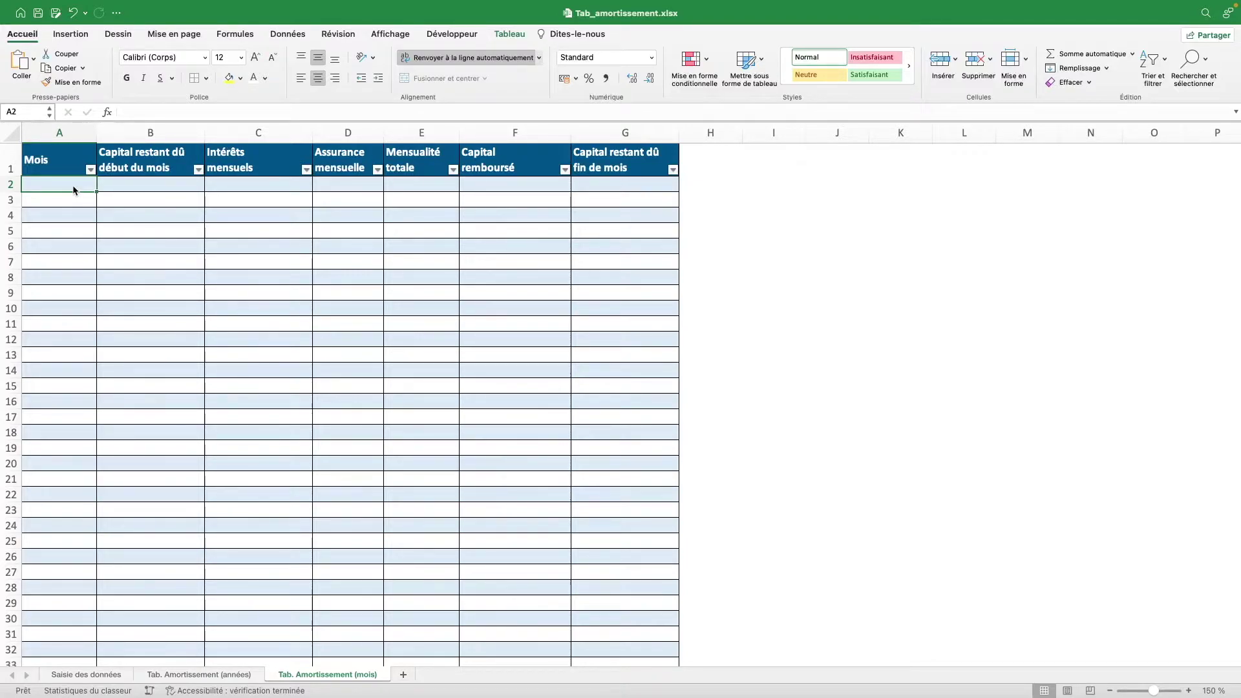
Step: In A2 start =SI(NB('Saisie des données'!$F$8)=1; and remove the stray sheet reference
text(=)
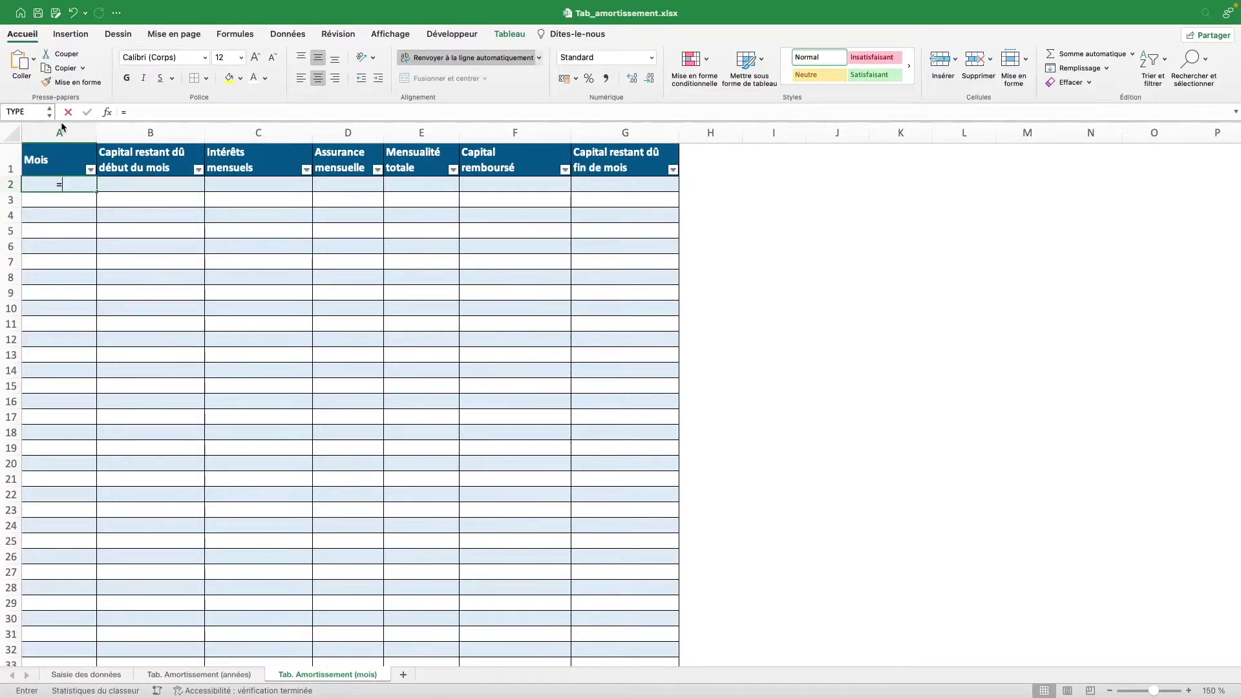
text(SI()
click(172, 109)
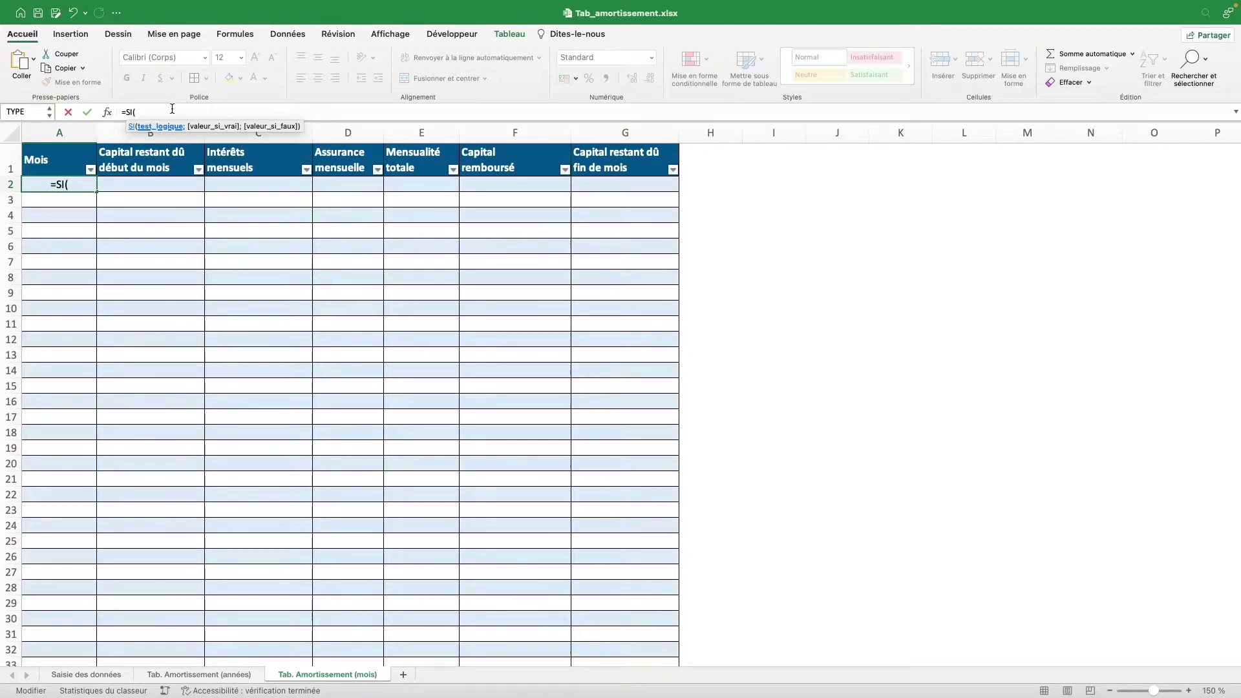
text(NB)
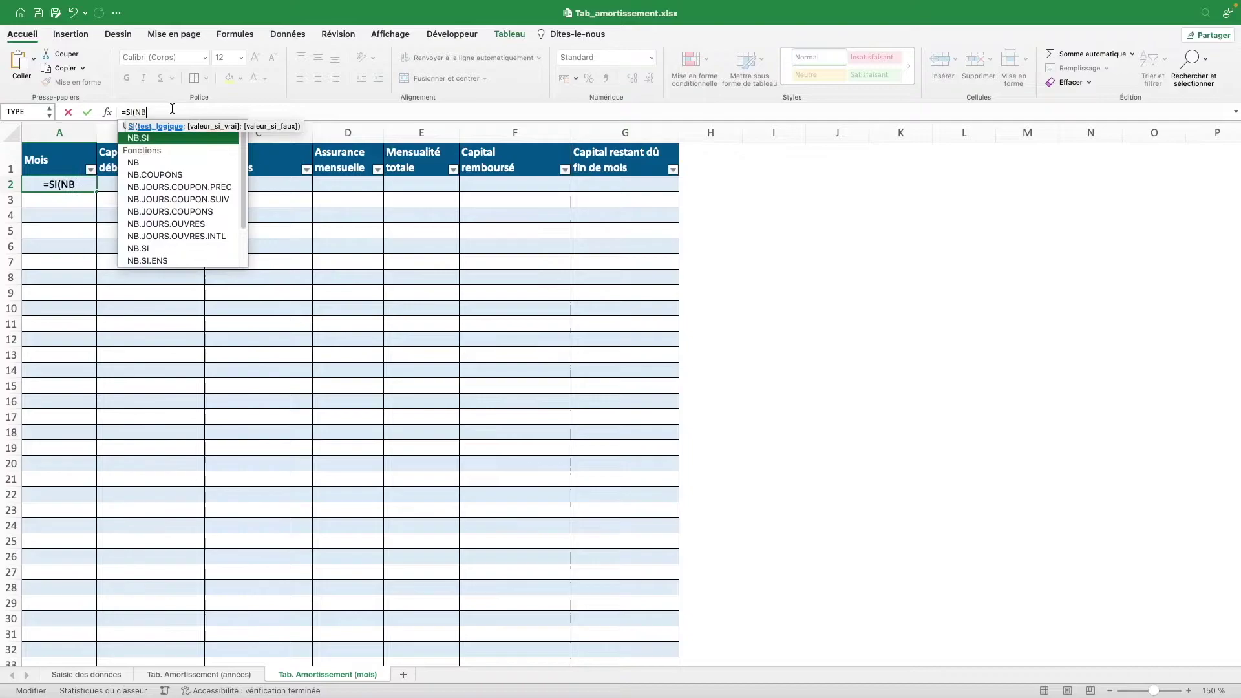
text(()
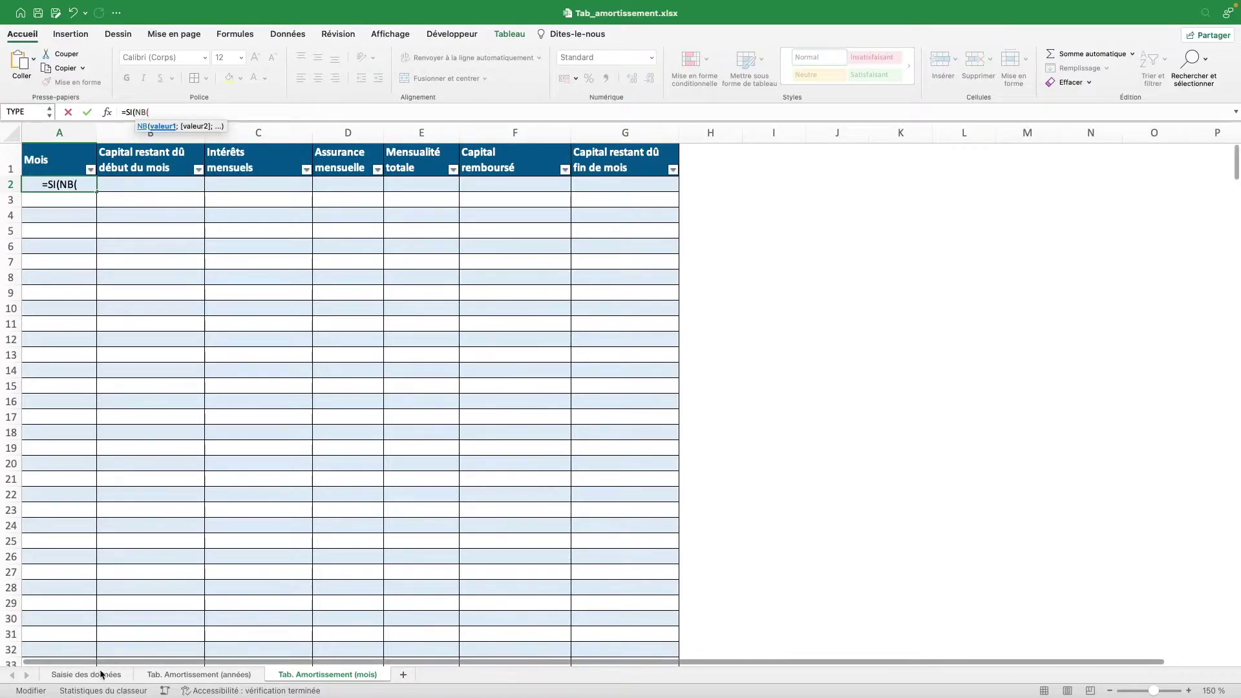
click(91, 674)
click(611, 316)
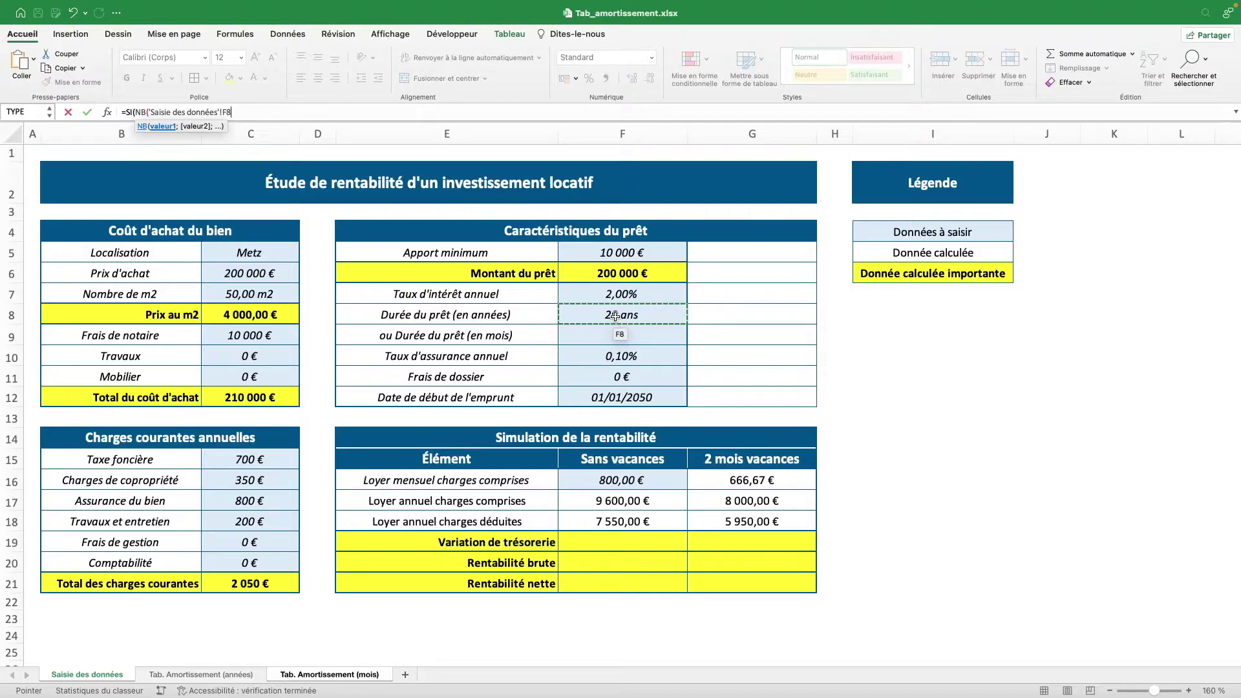
key(cmd+t)
text())
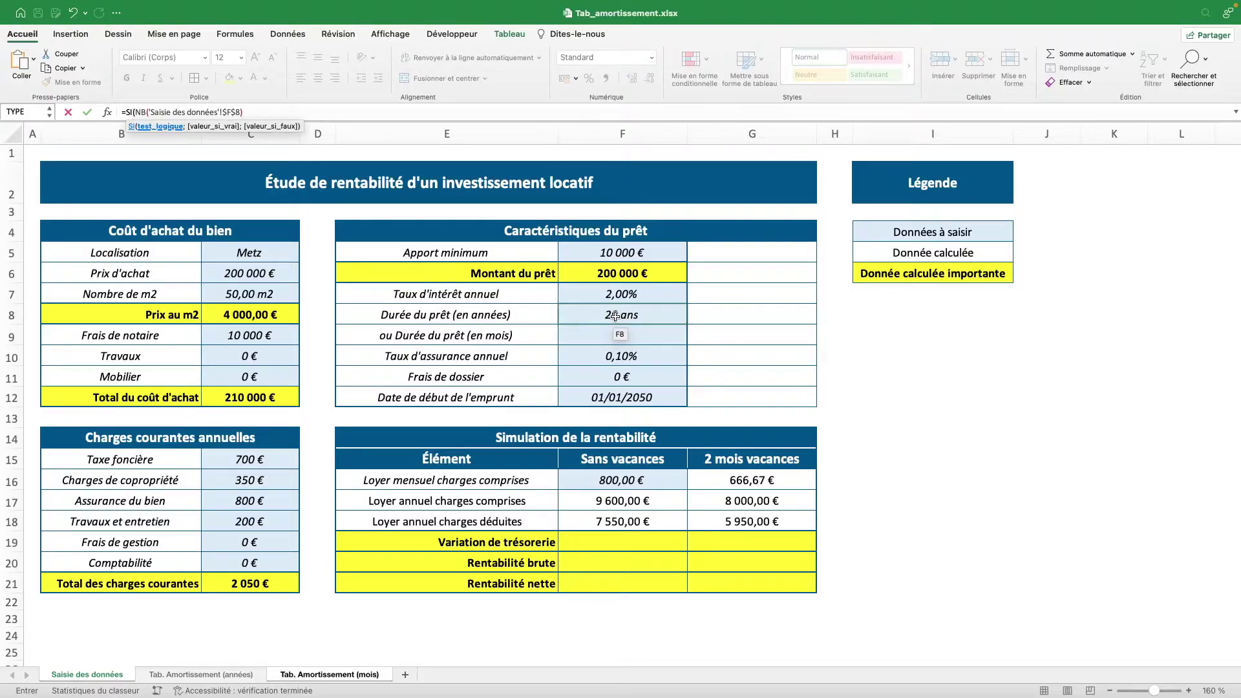
text(=1;)
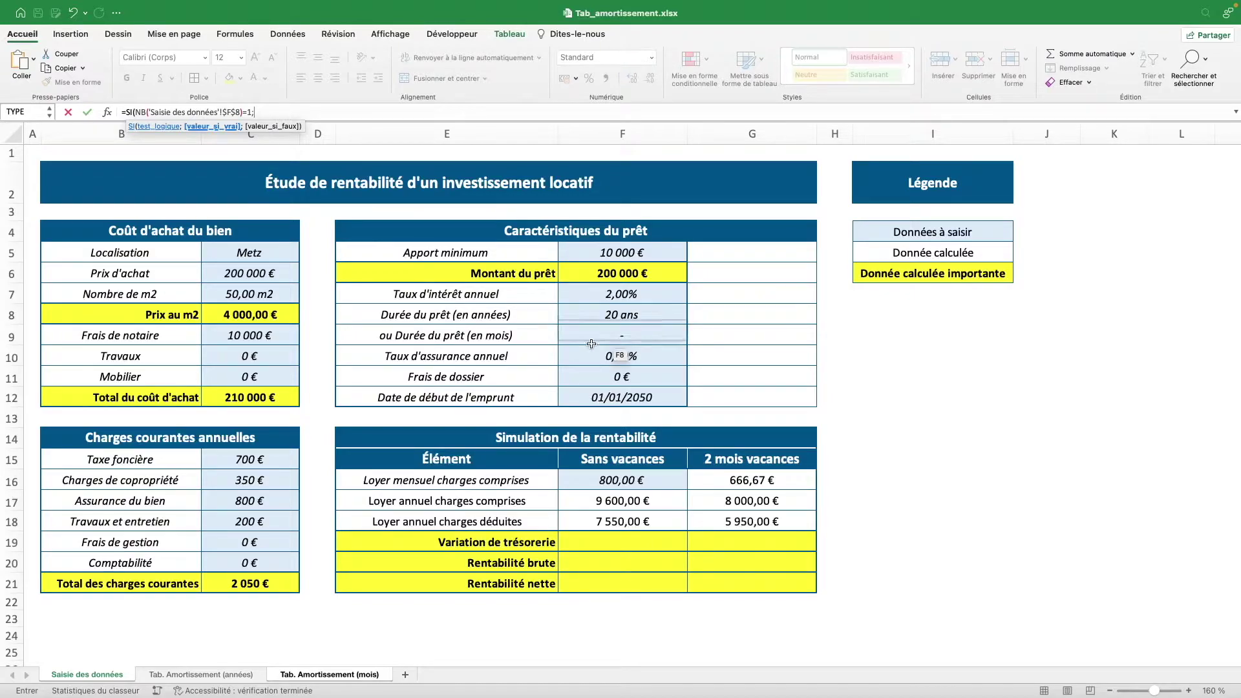
click(308, 676)
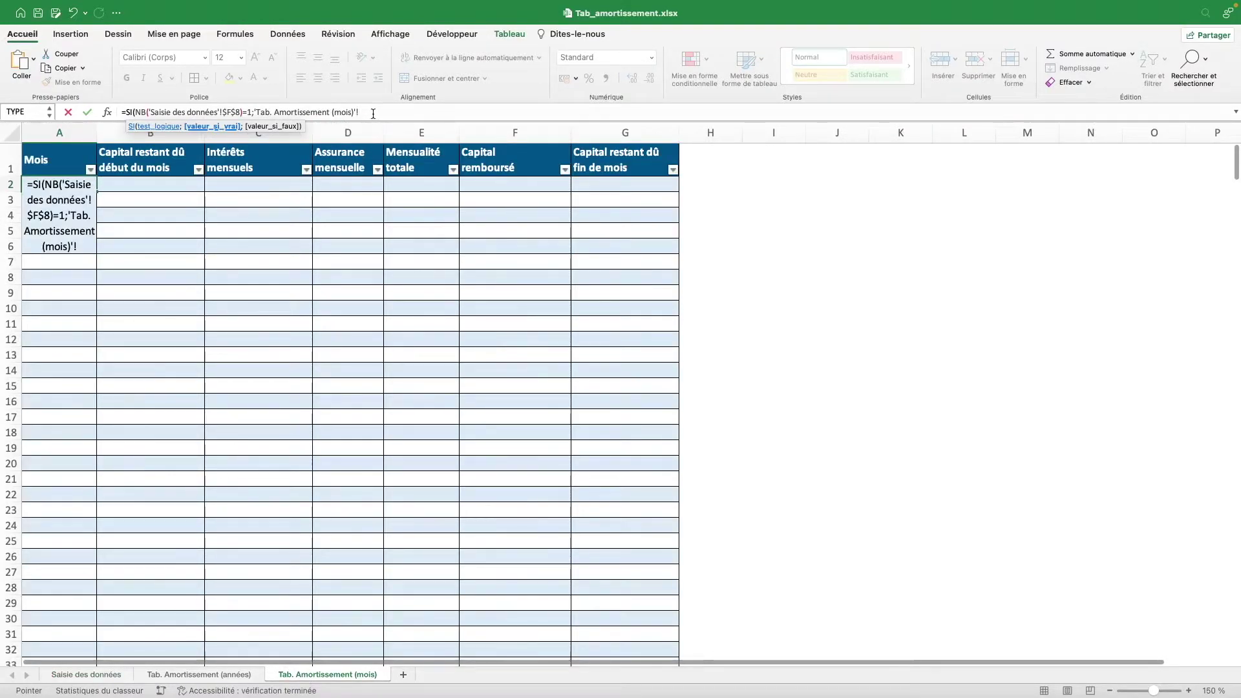
drag(359, 112, 257, 112)
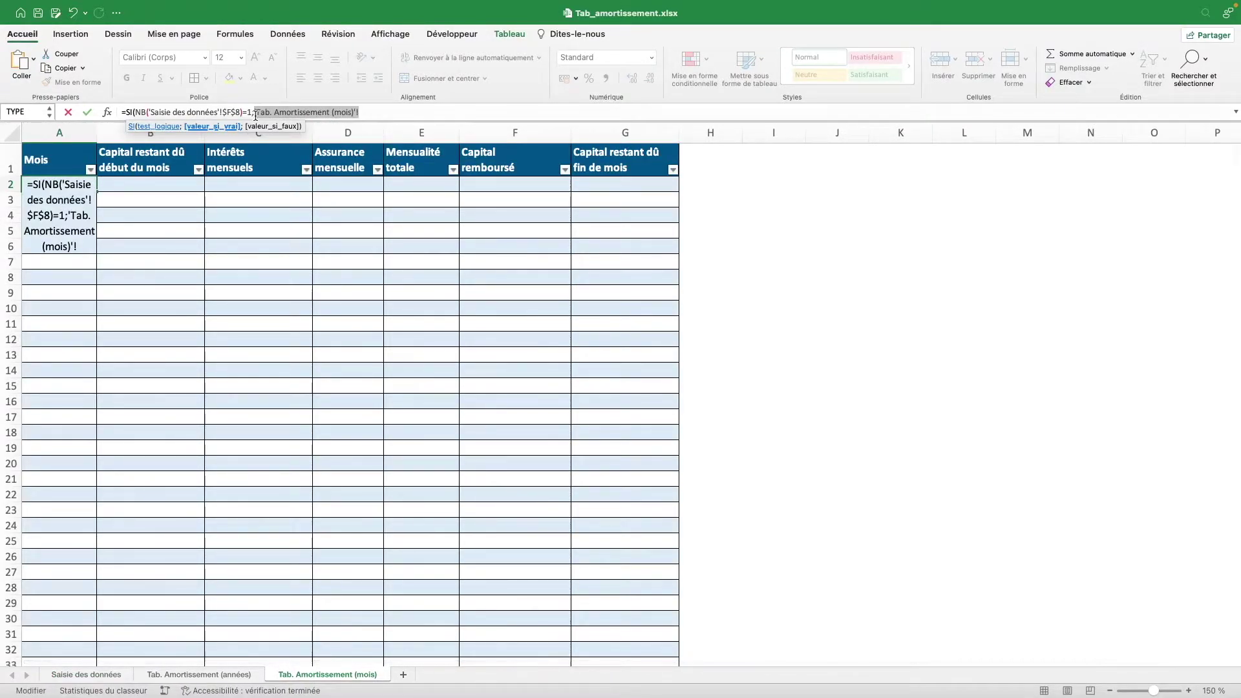
key(BackSpace)
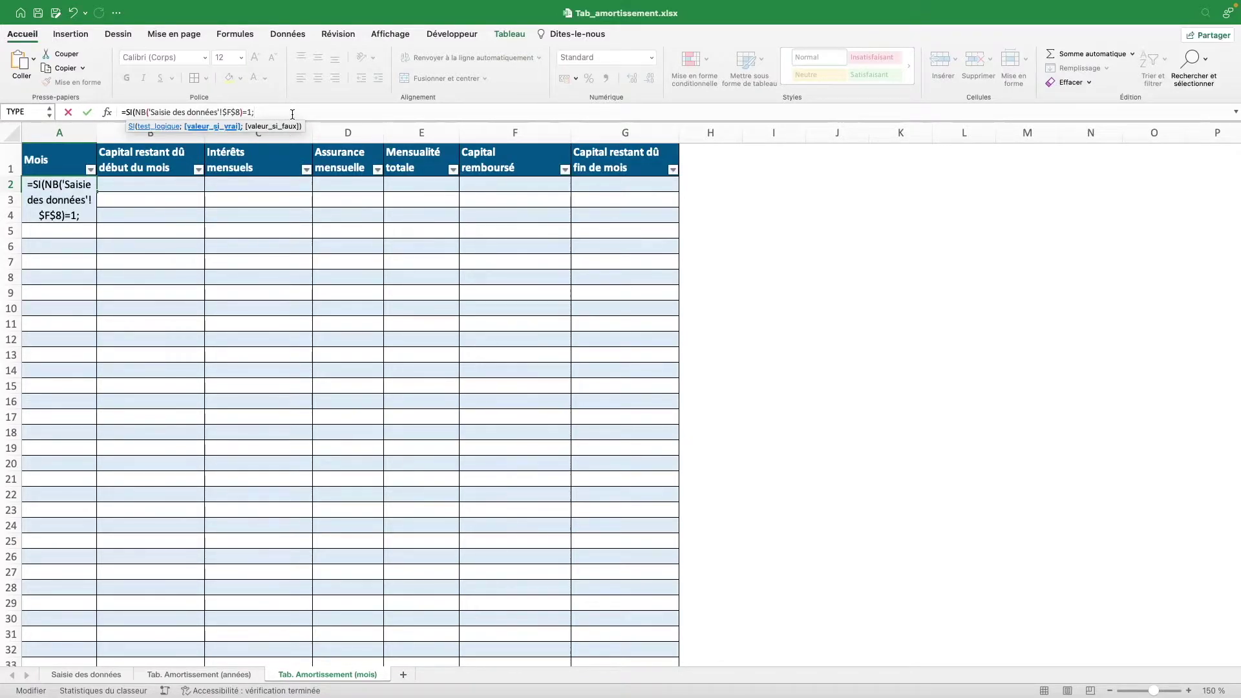
Step: Add the test SI(LIGNE()-1<='Saisie des données'!$F$8*12; and begin MOIS.DECALER
text(SI()
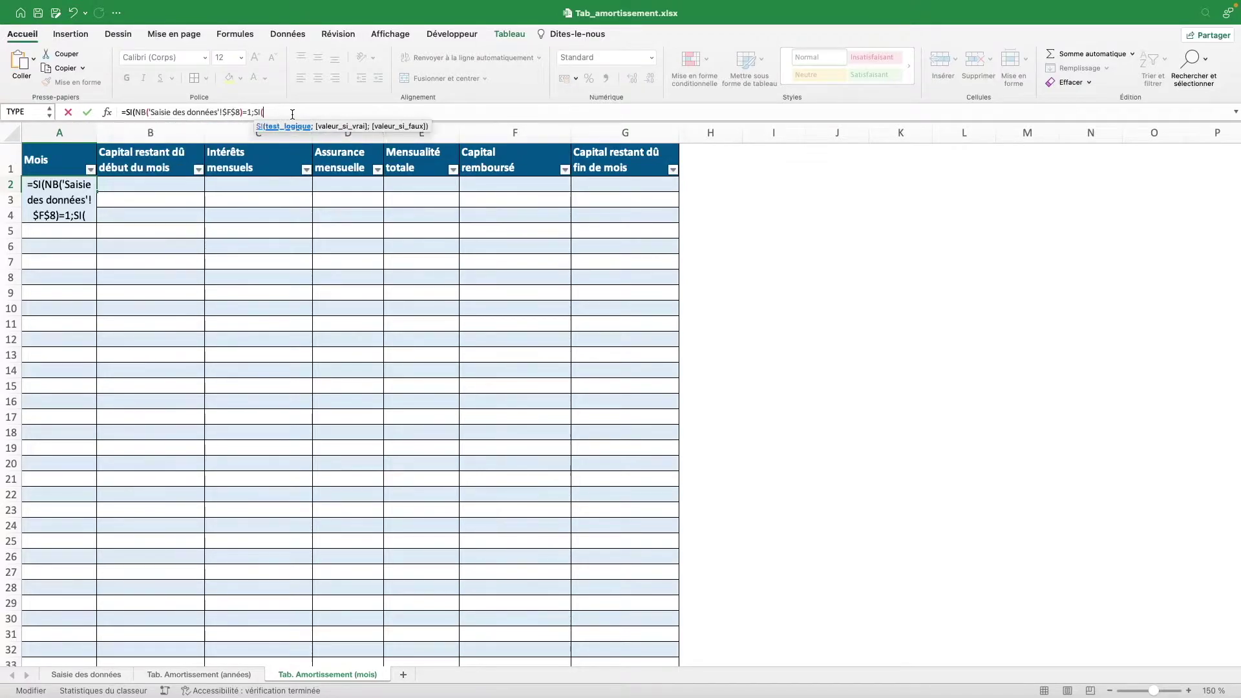
text(LIGNE()
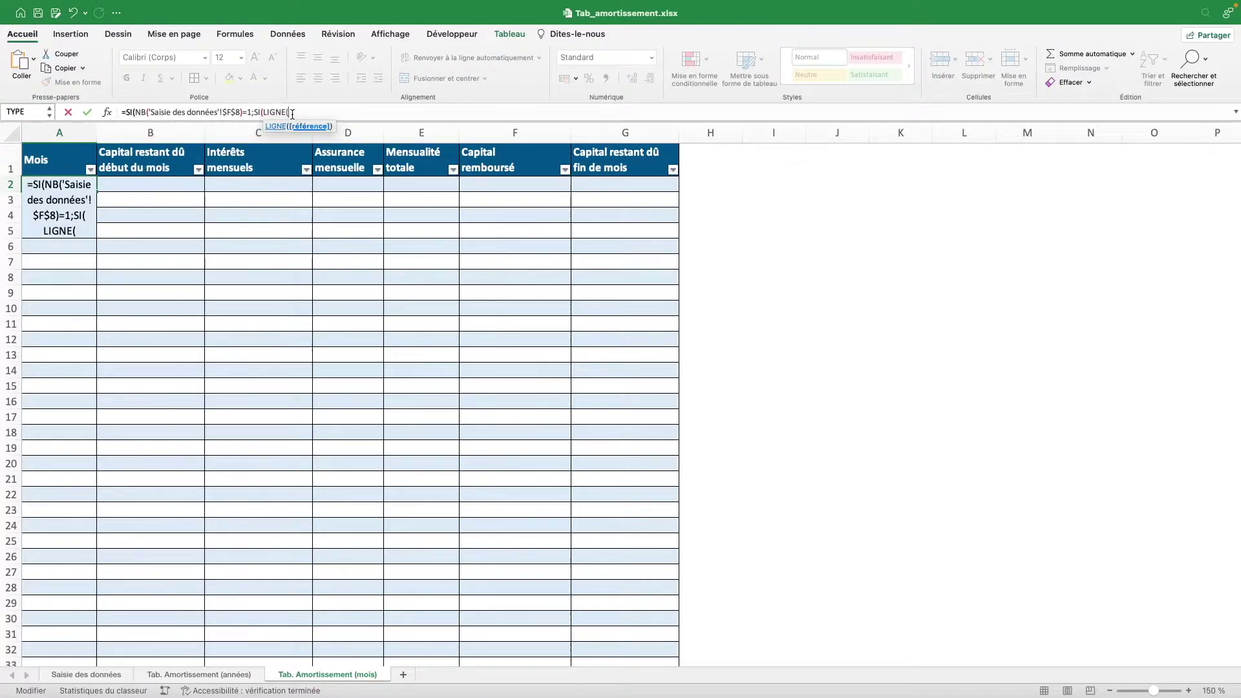
text()-1)
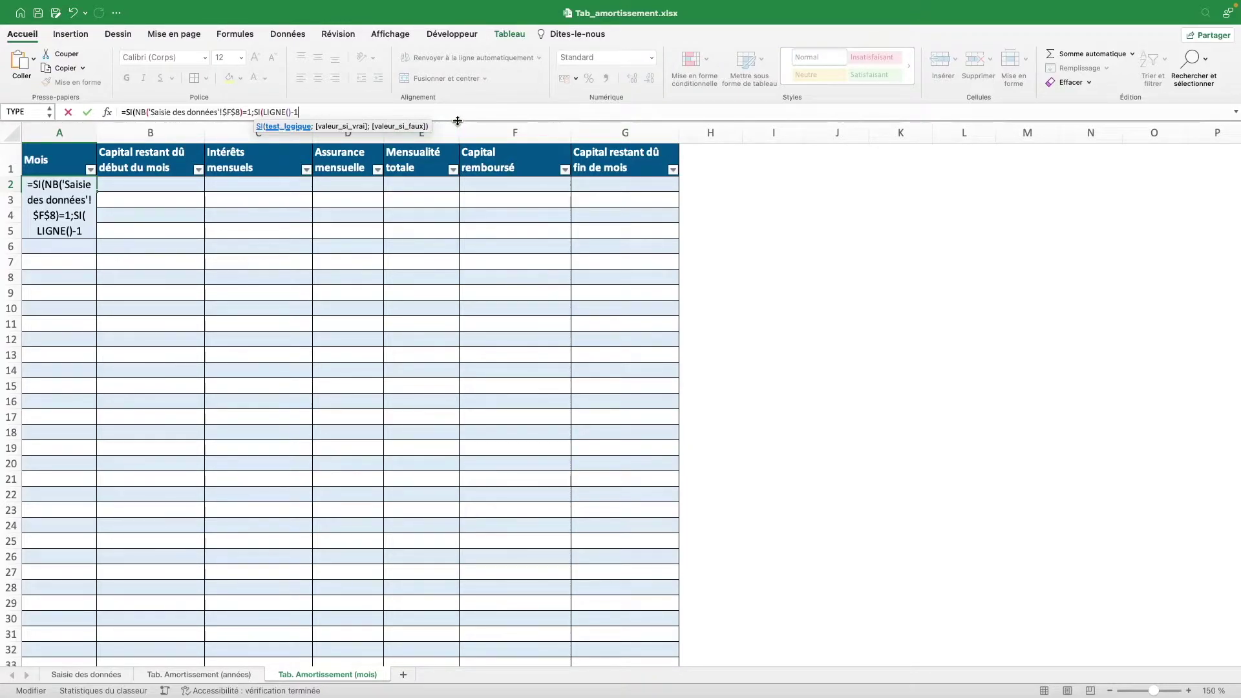
text(<=)
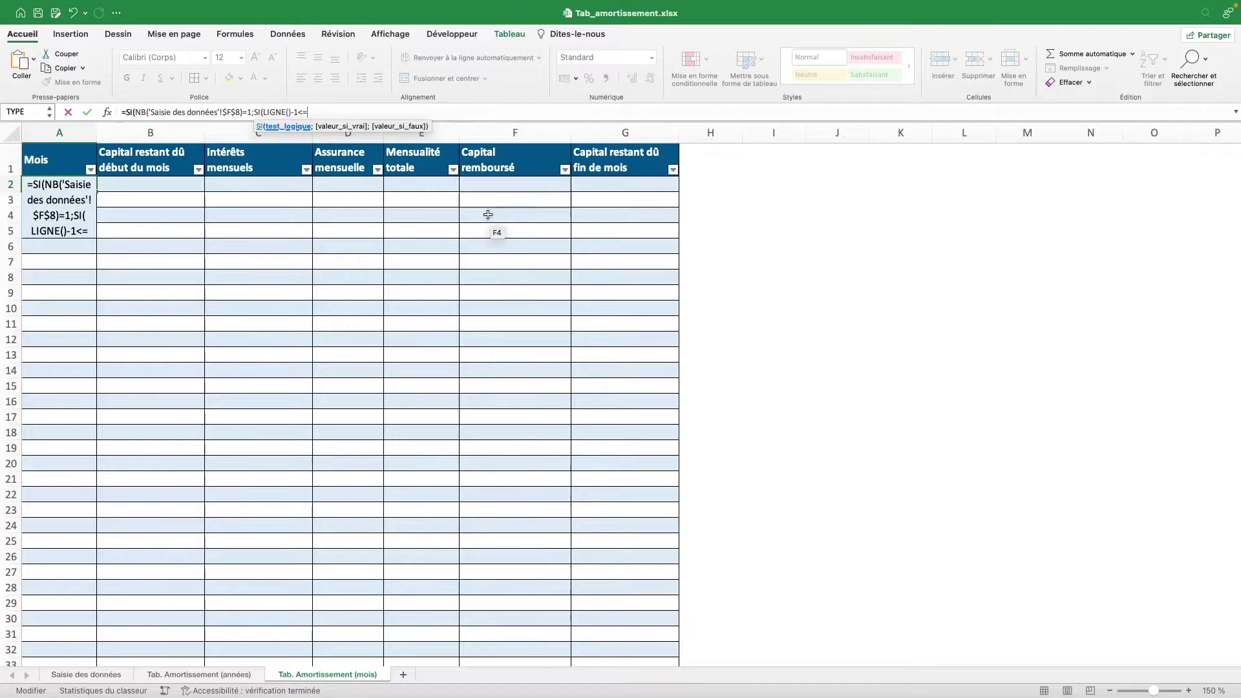
click(86, 674)
click(622, 316)
key(F4)
text(*12)
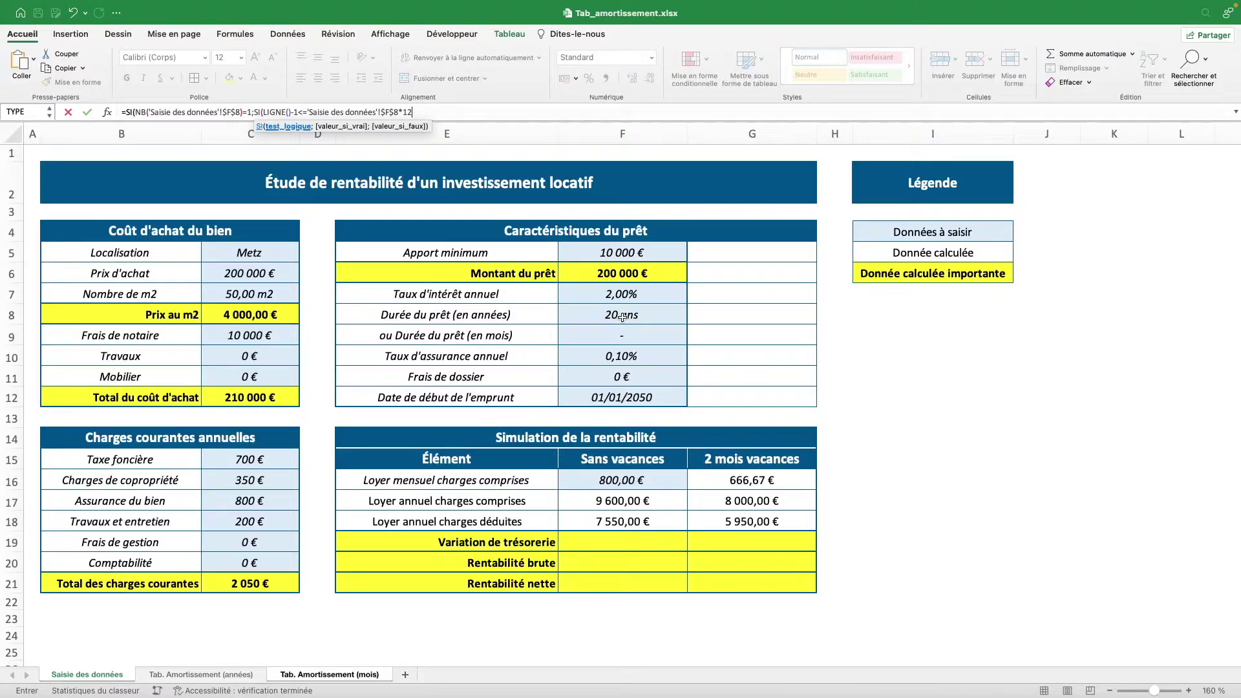
text(;MOIS.)
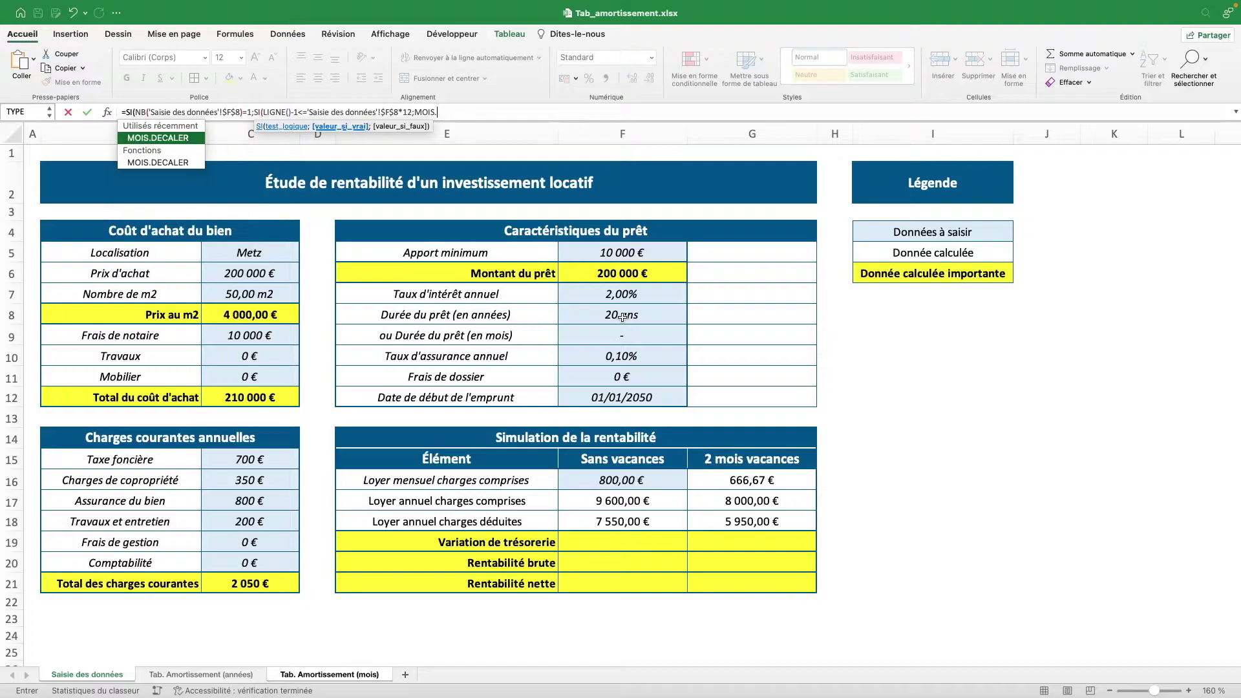
Step: Add MOIS.DECALER($F$12;LIGNE()-2) with a "" fallback, then start a second SI(LIGNE()-1< test
double_click(181, 163)
click(624, 397)
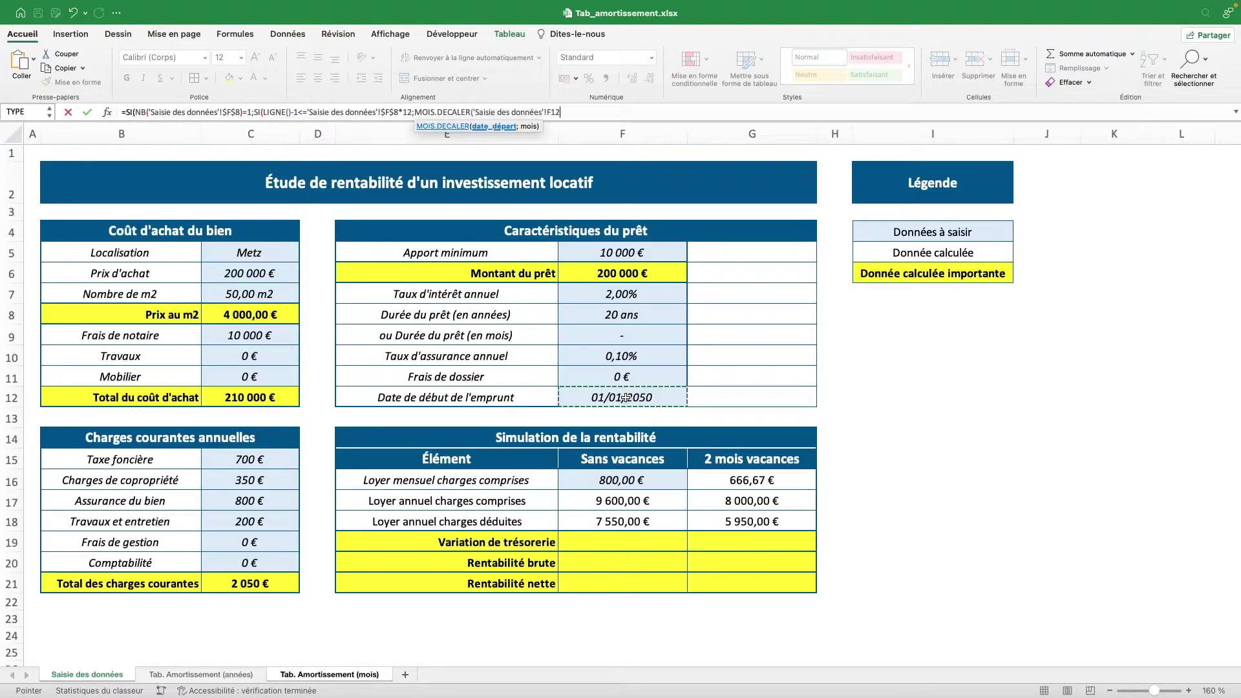
key(F4)
text($F$12;)
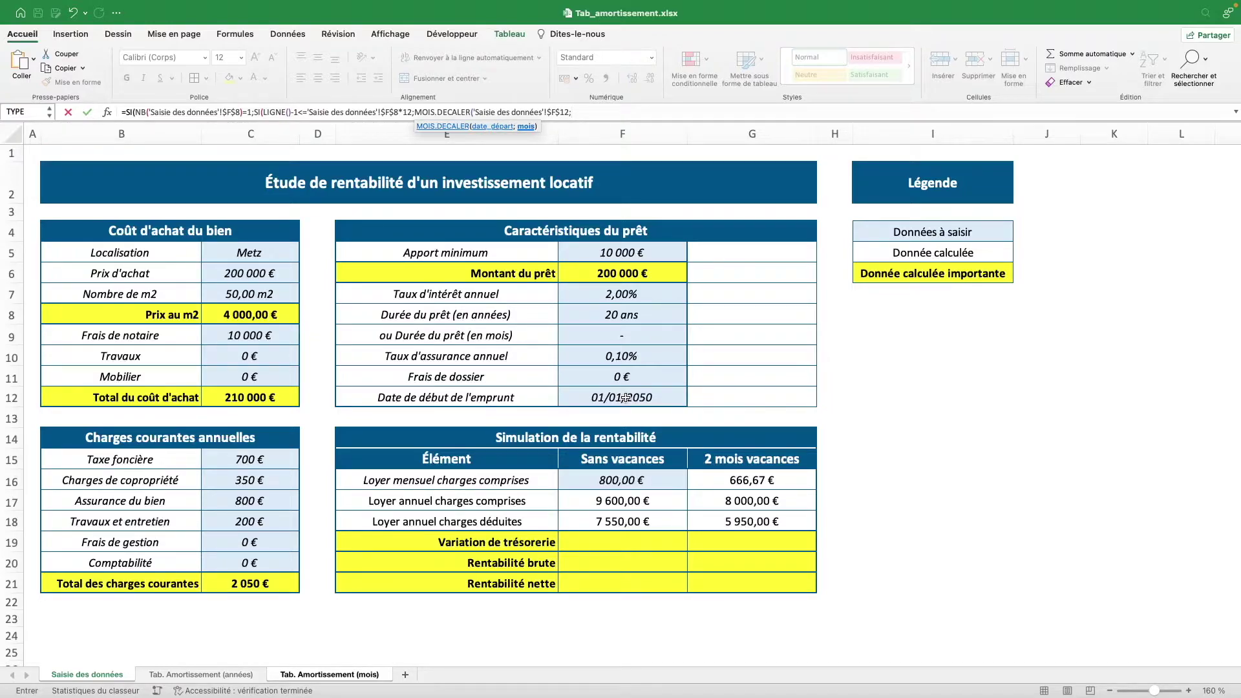
text(LIGNE()-2)
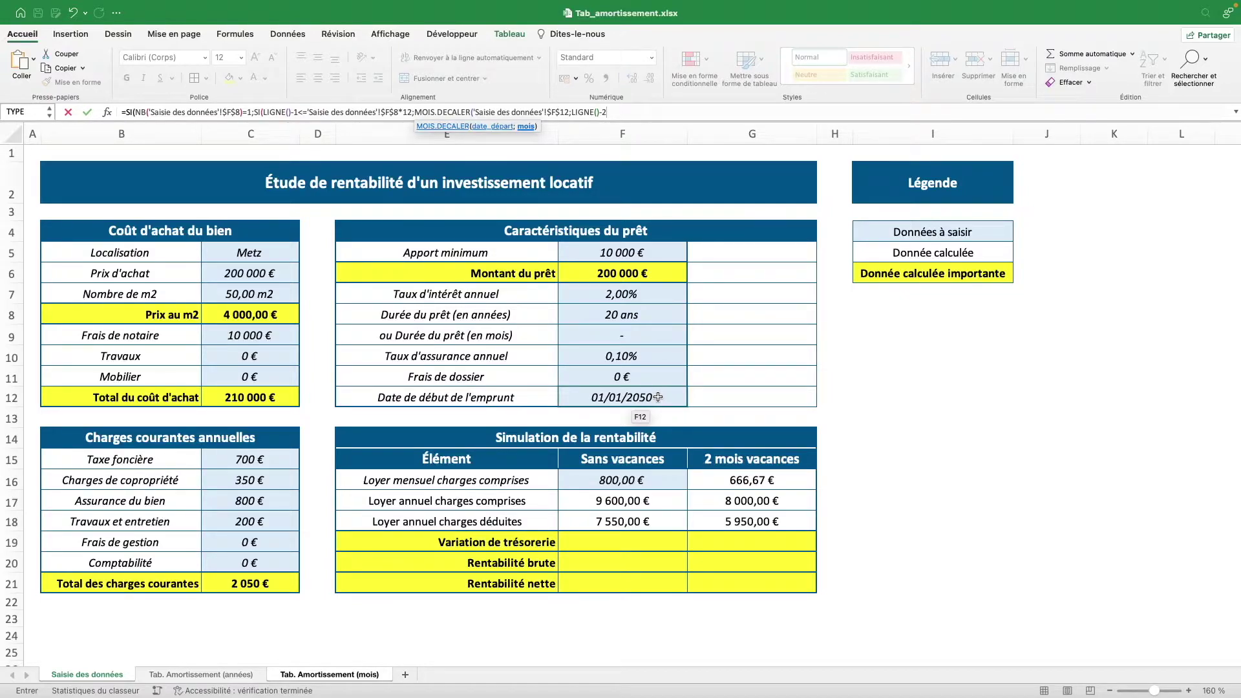
click(639, 116)
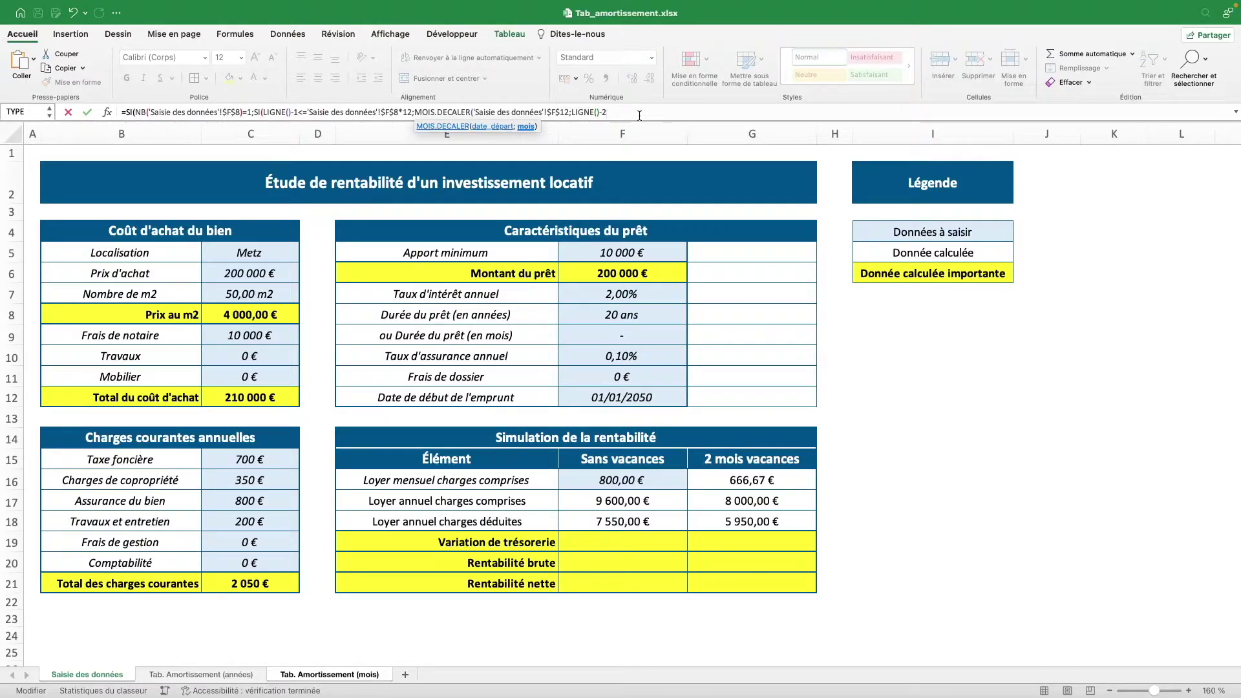
text())
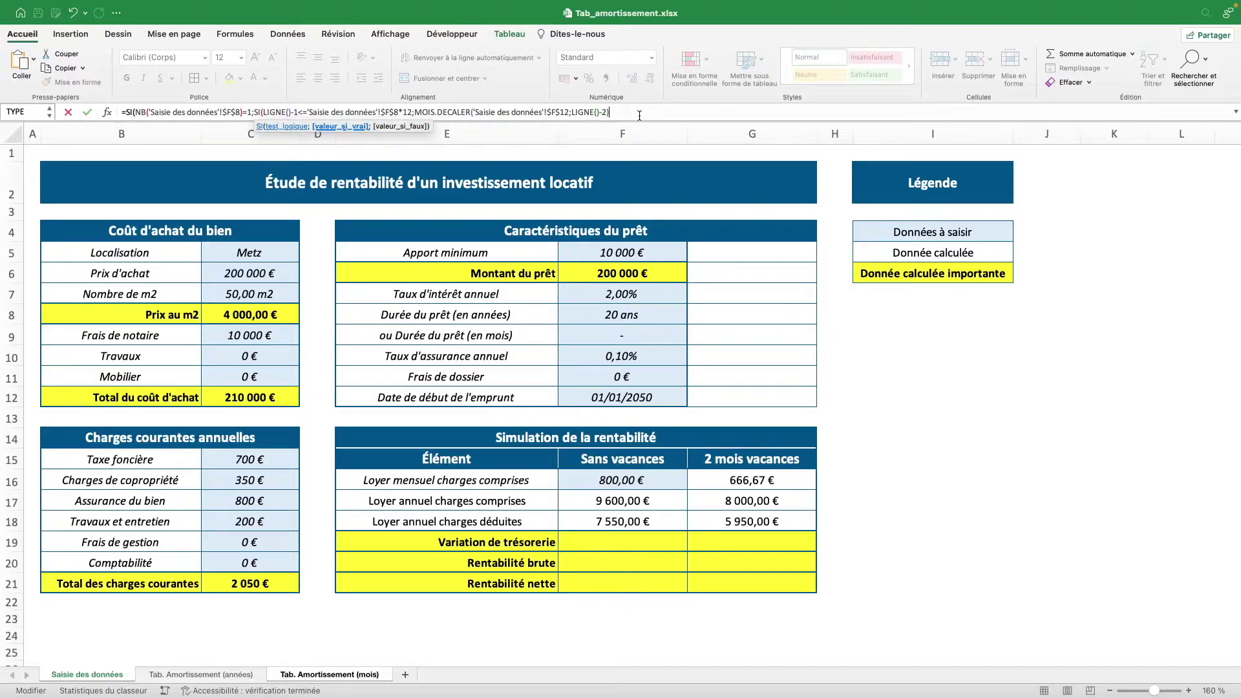
text(;"")
text();SI()
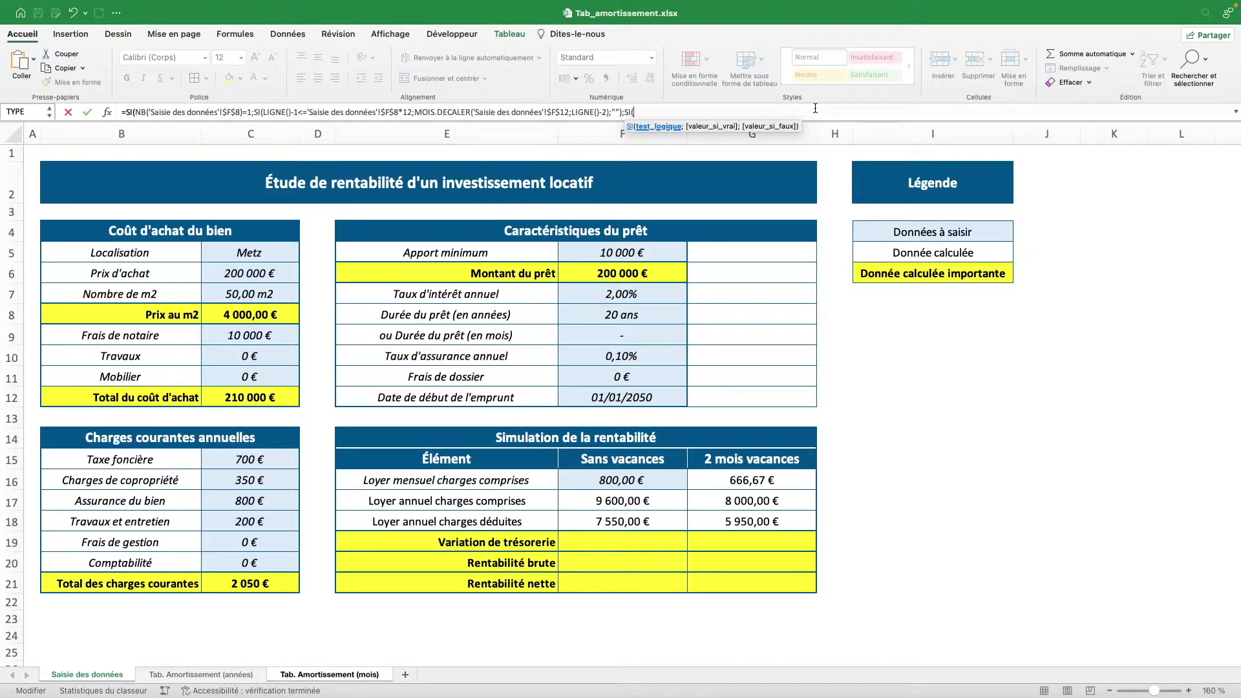
text(LIGNE()
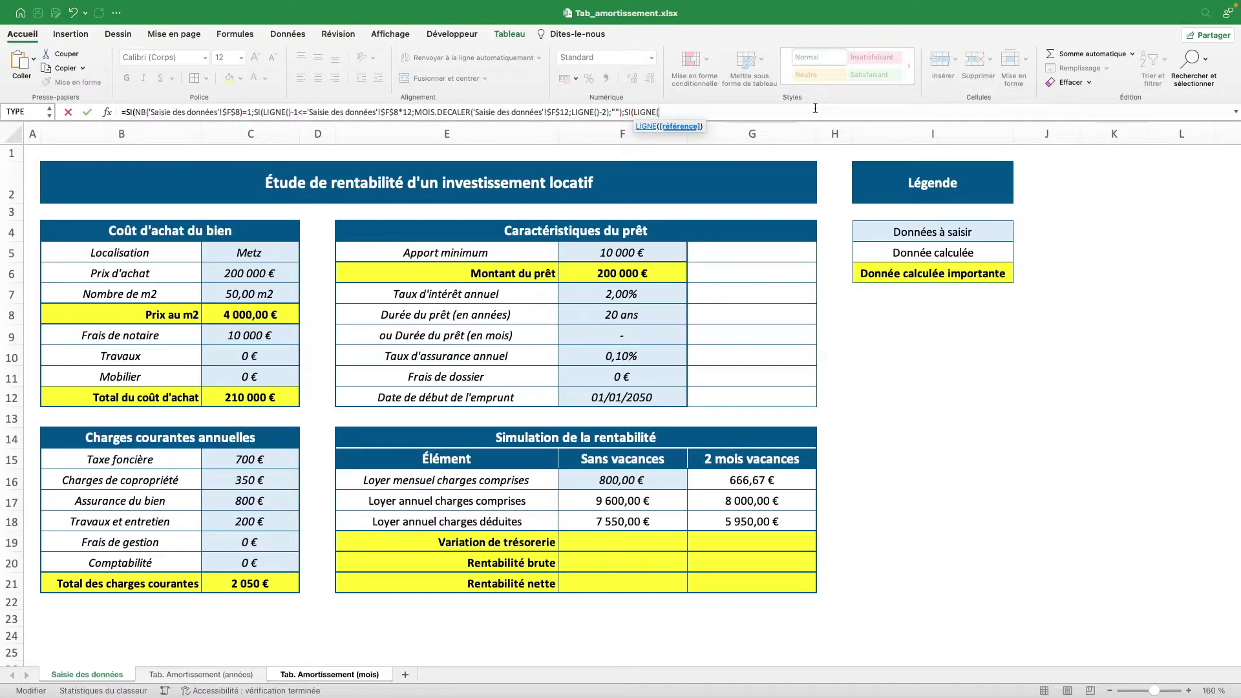
text()-1)
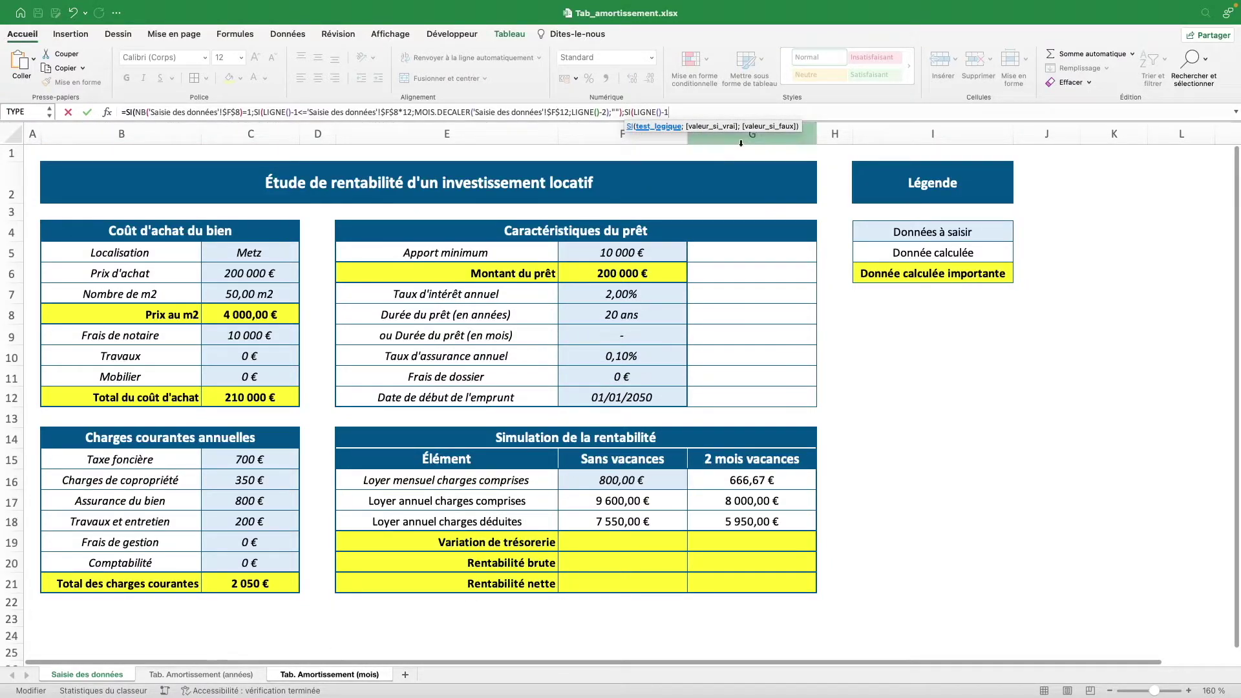
text(<=)
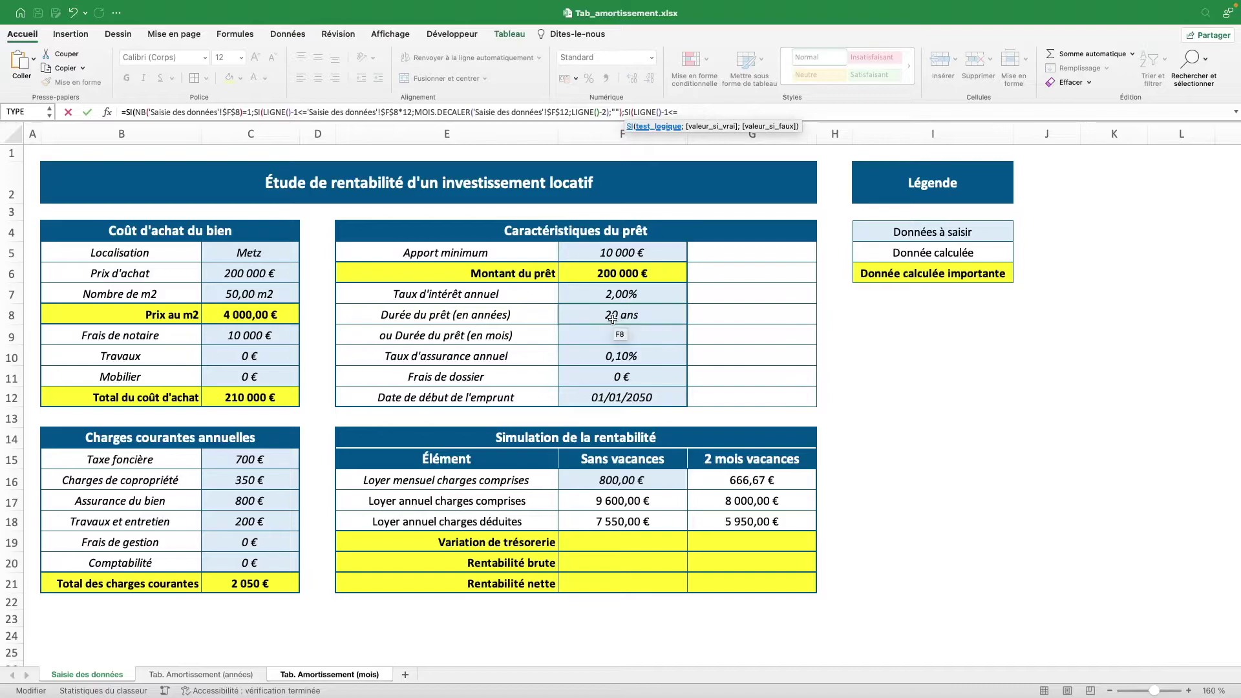
Step: Finish the A2 formula with the $F$9 months test and MOIS.DECALER($F$12;LIGNE()-2), filling serials from 54789
click(623, 332)
key(F4)
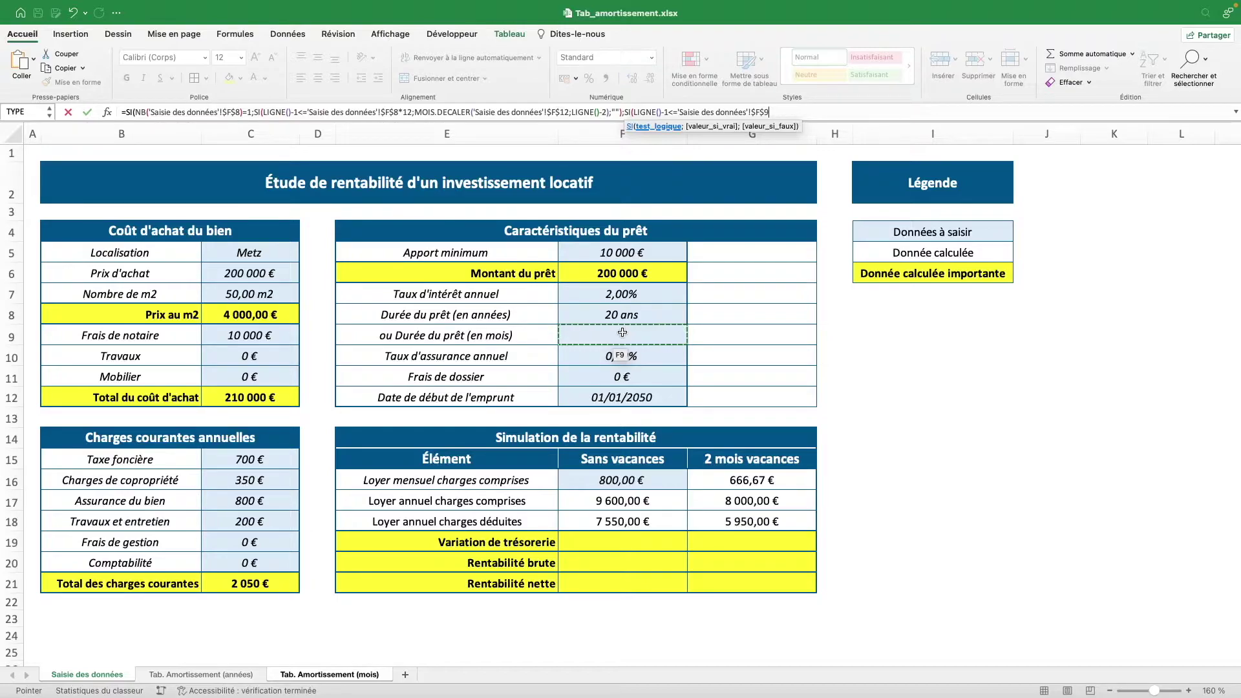
text(;)
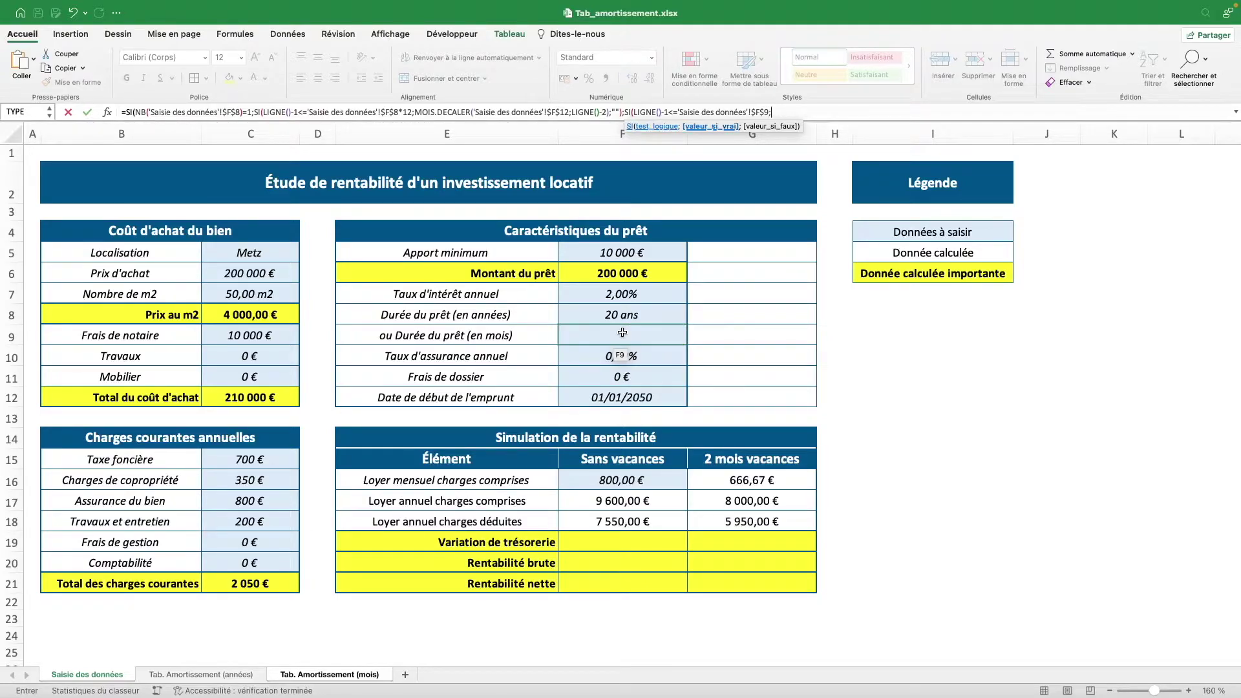
text(MOIS.DE)
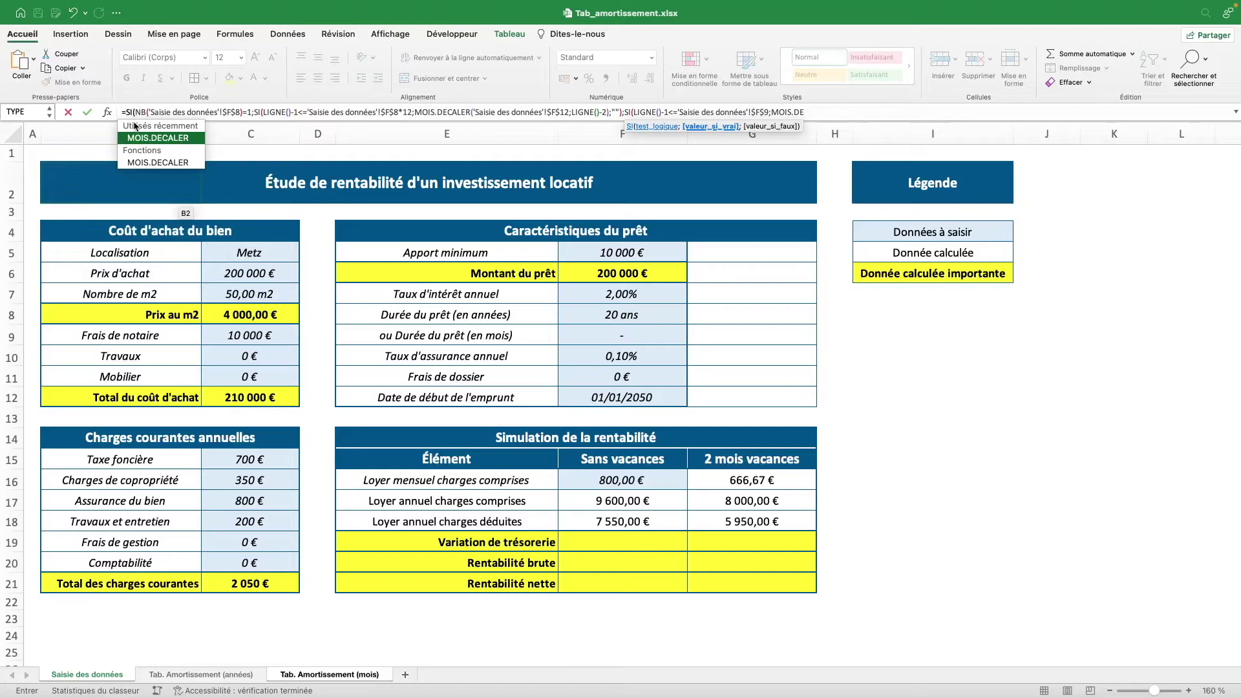
double_click(158, 137)
click(615, 398)
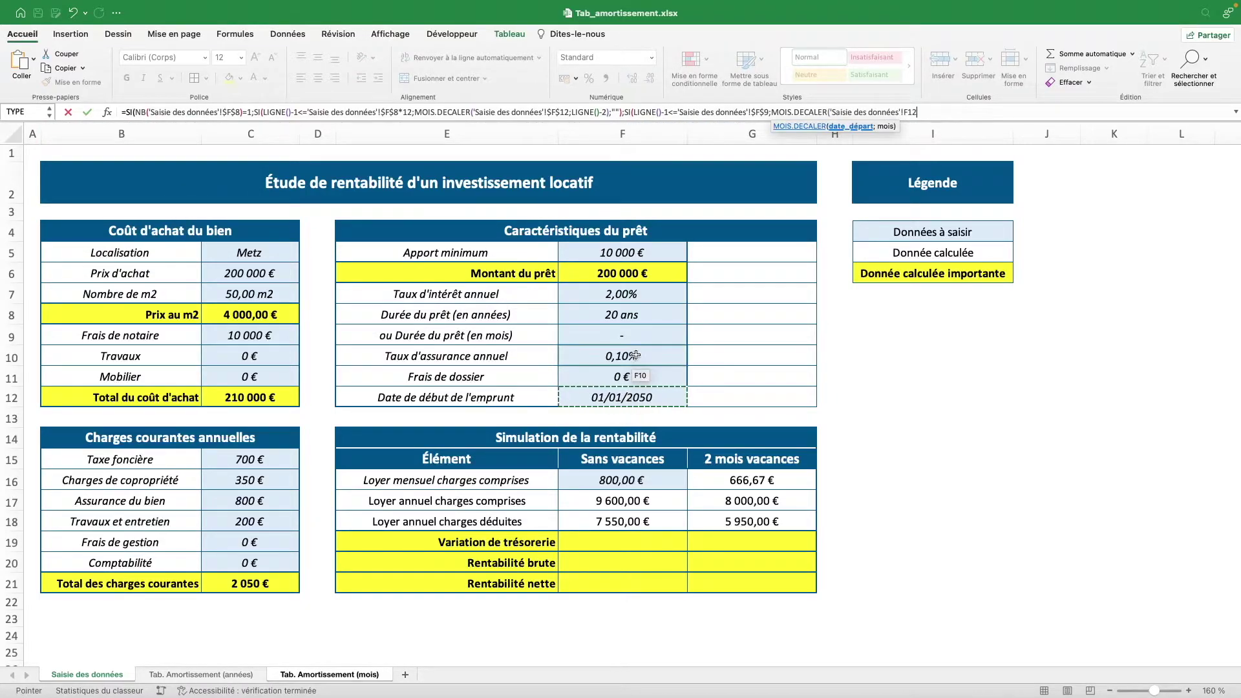
key(F4)
text($F$12;)
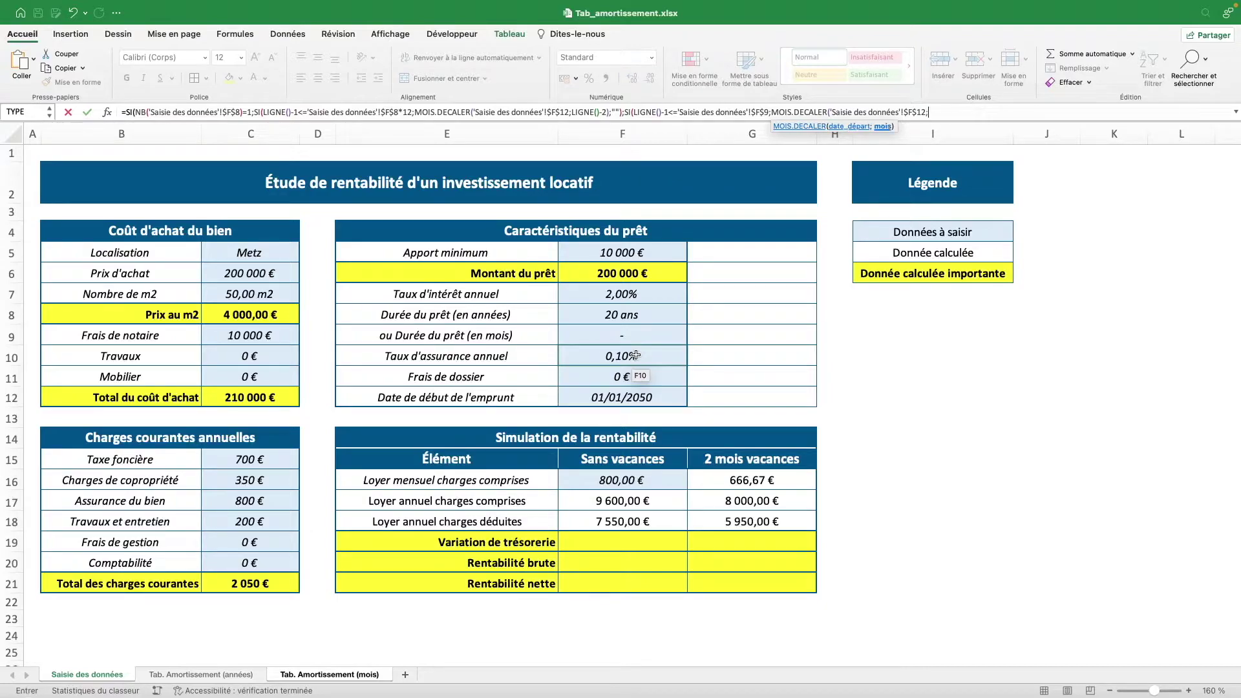
text(LIGNE)
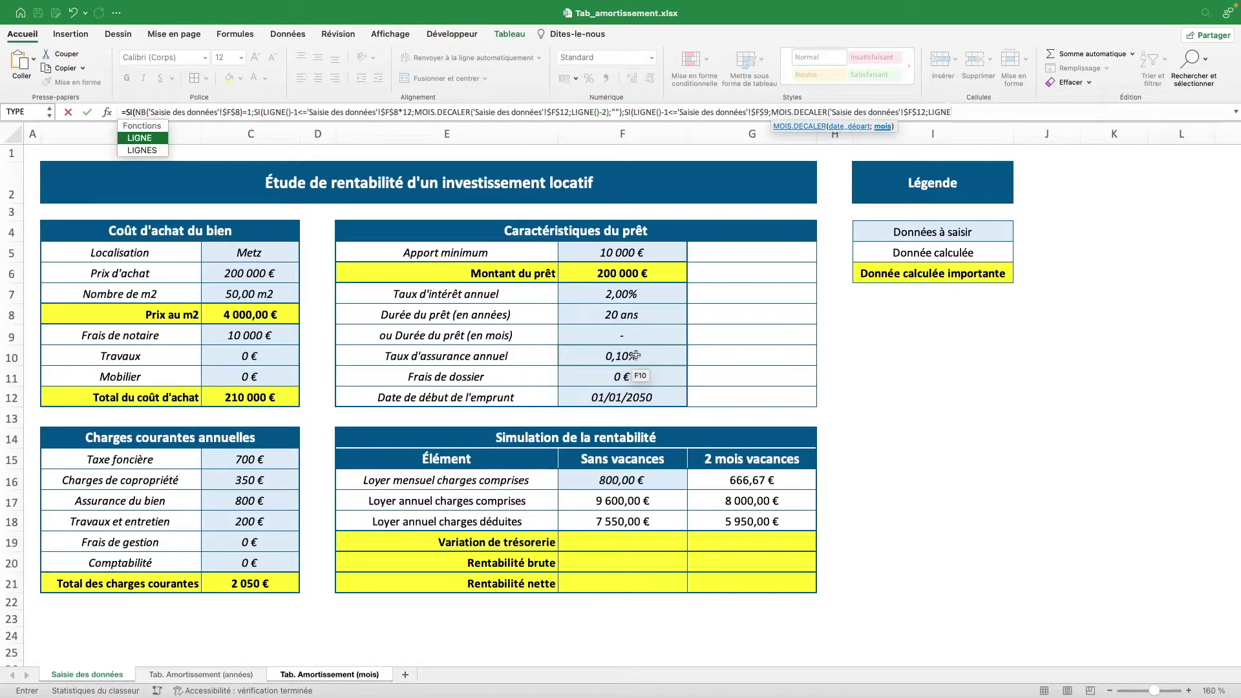
text(()-2))
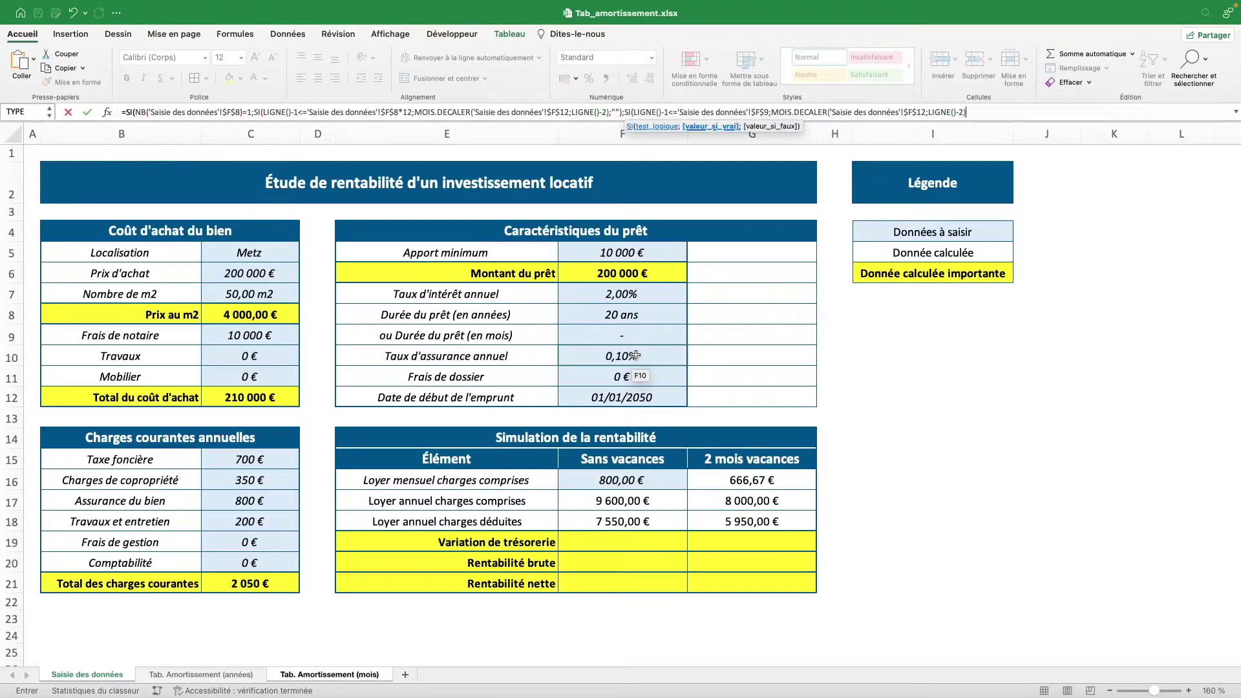
text(;"")
text())
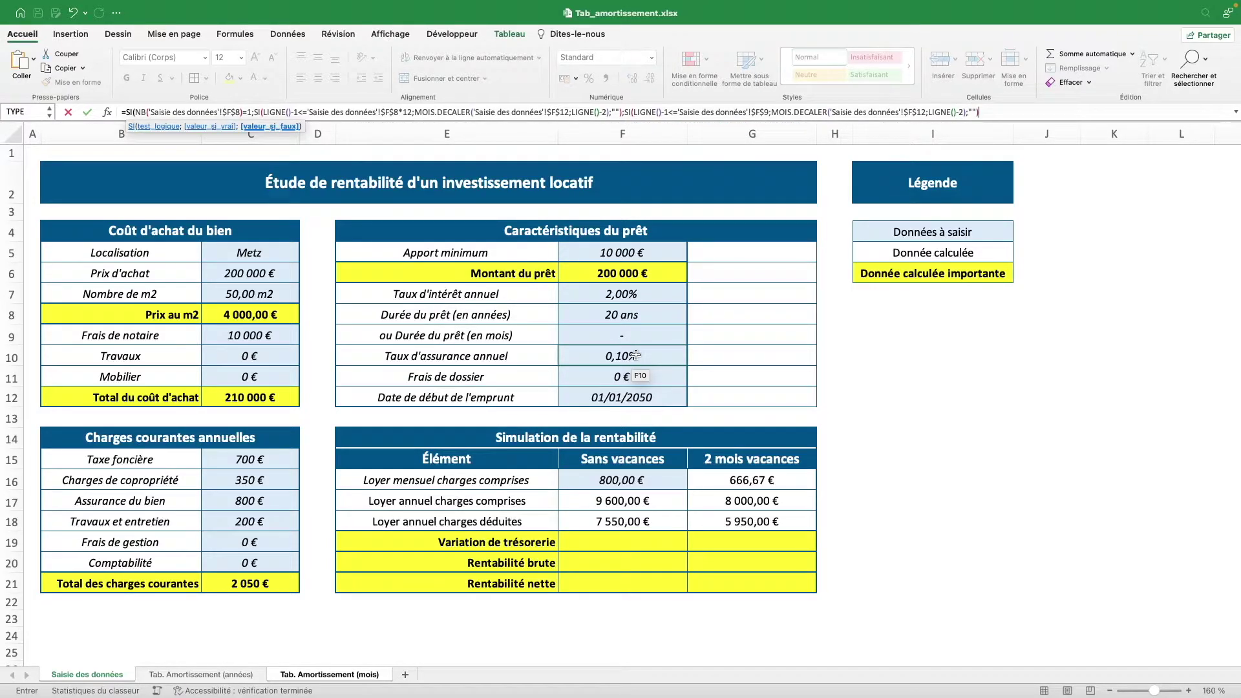
text())
key(Return)
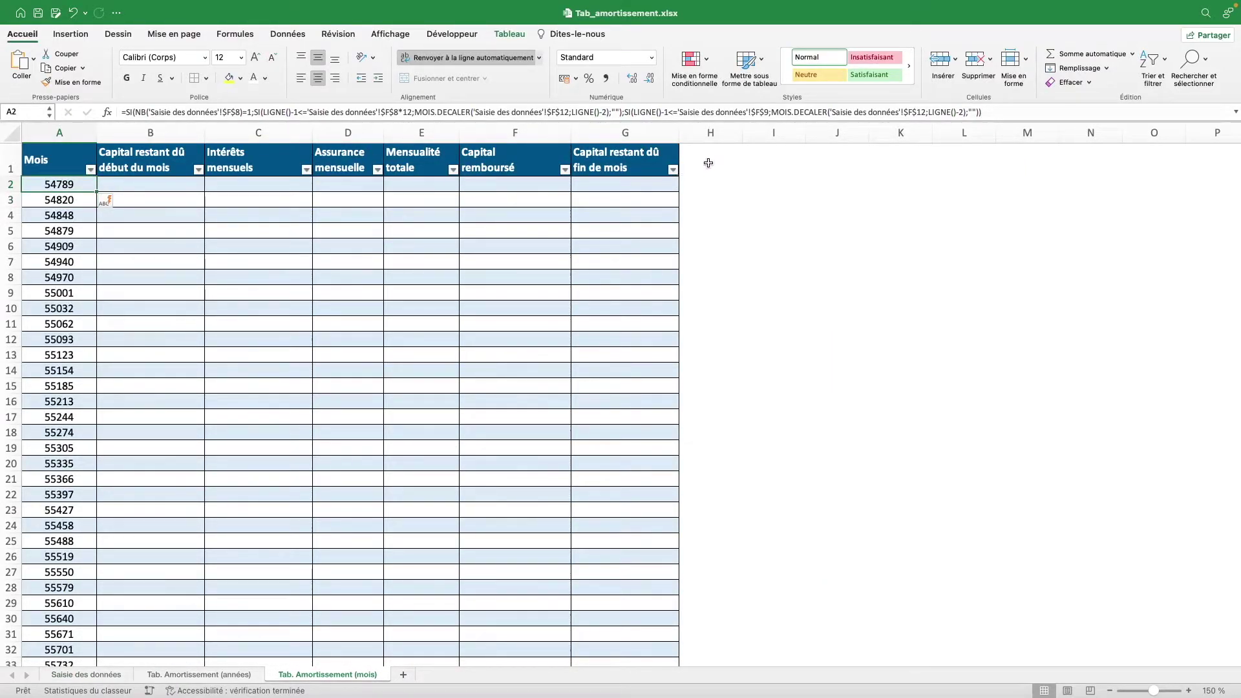
Step: Apply the custom number format mmm-aaaa to the Mois column values
click(54, 147)
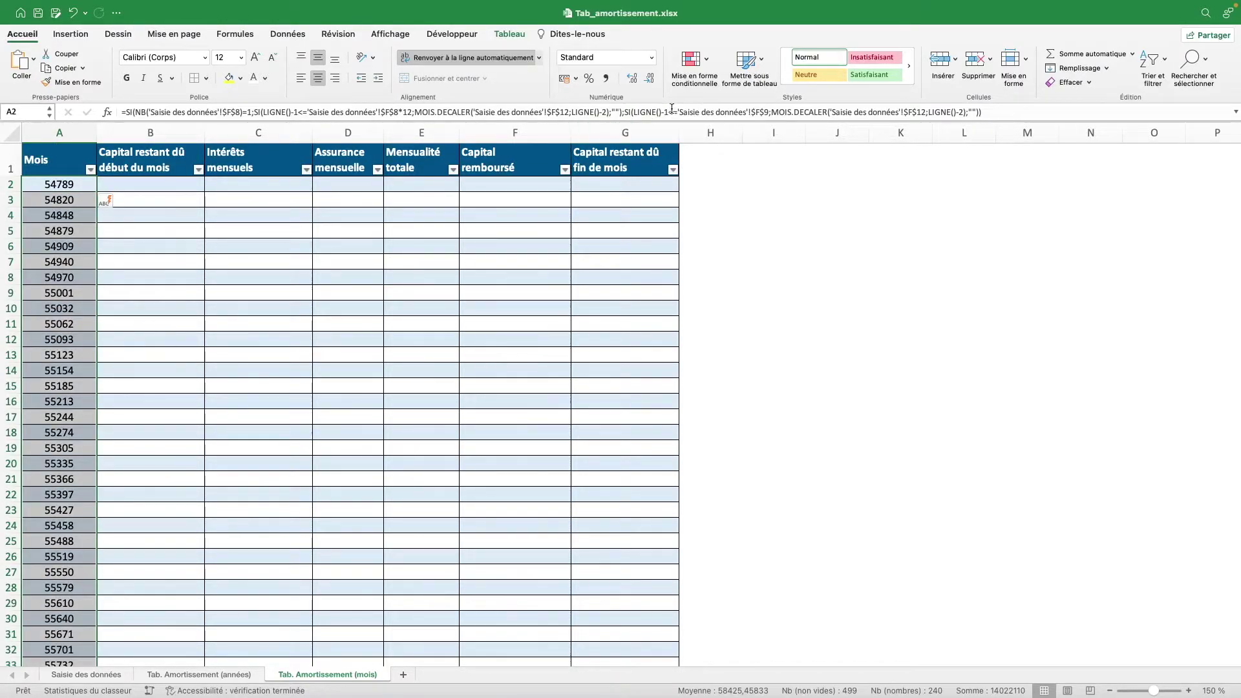
click(651, 58)
click(634, 348)
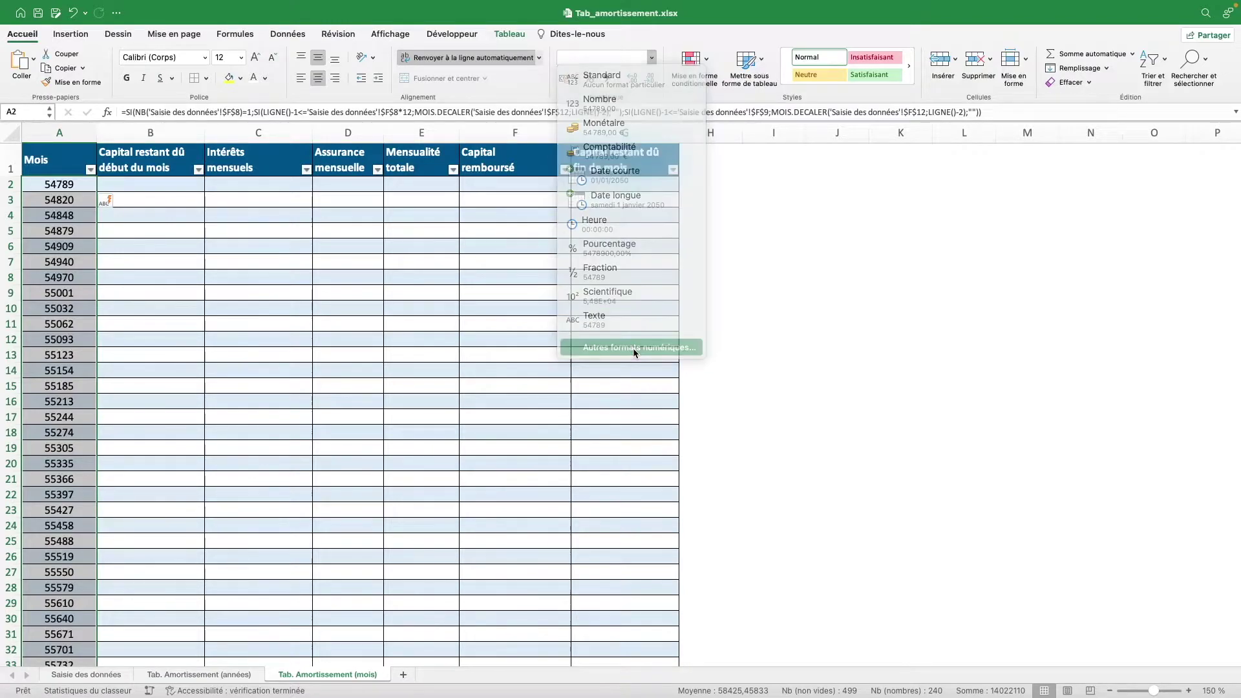
click(489, 280)
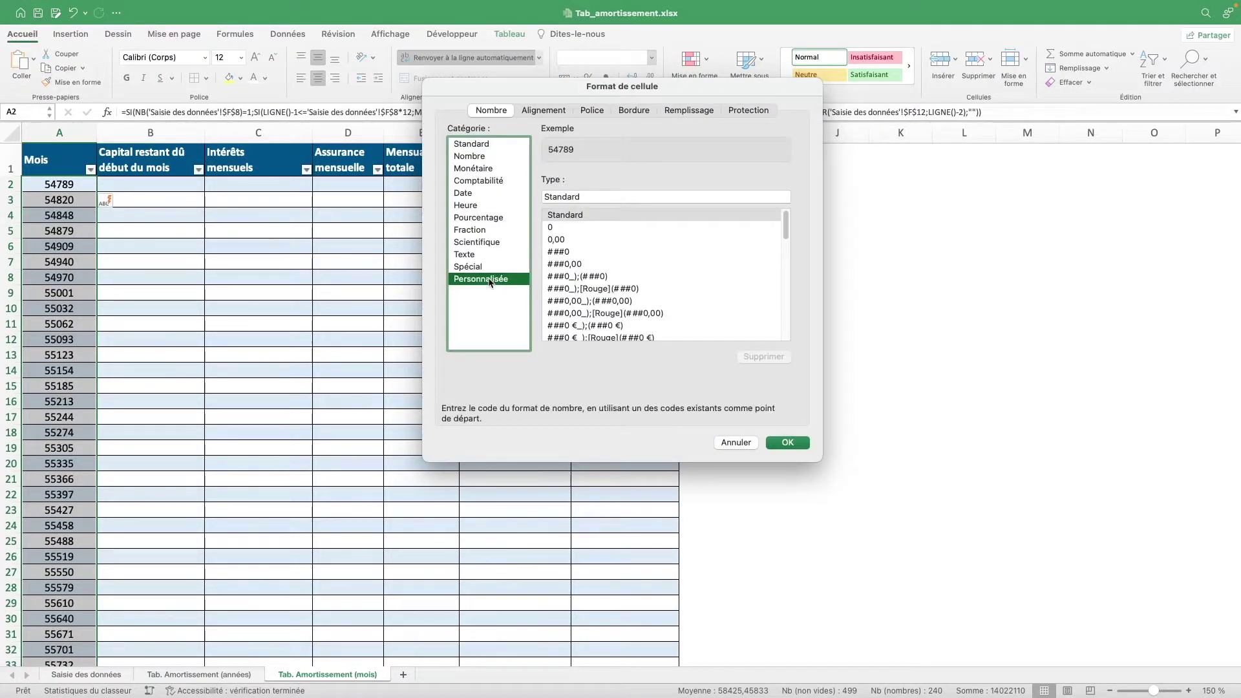
click(614, 196)
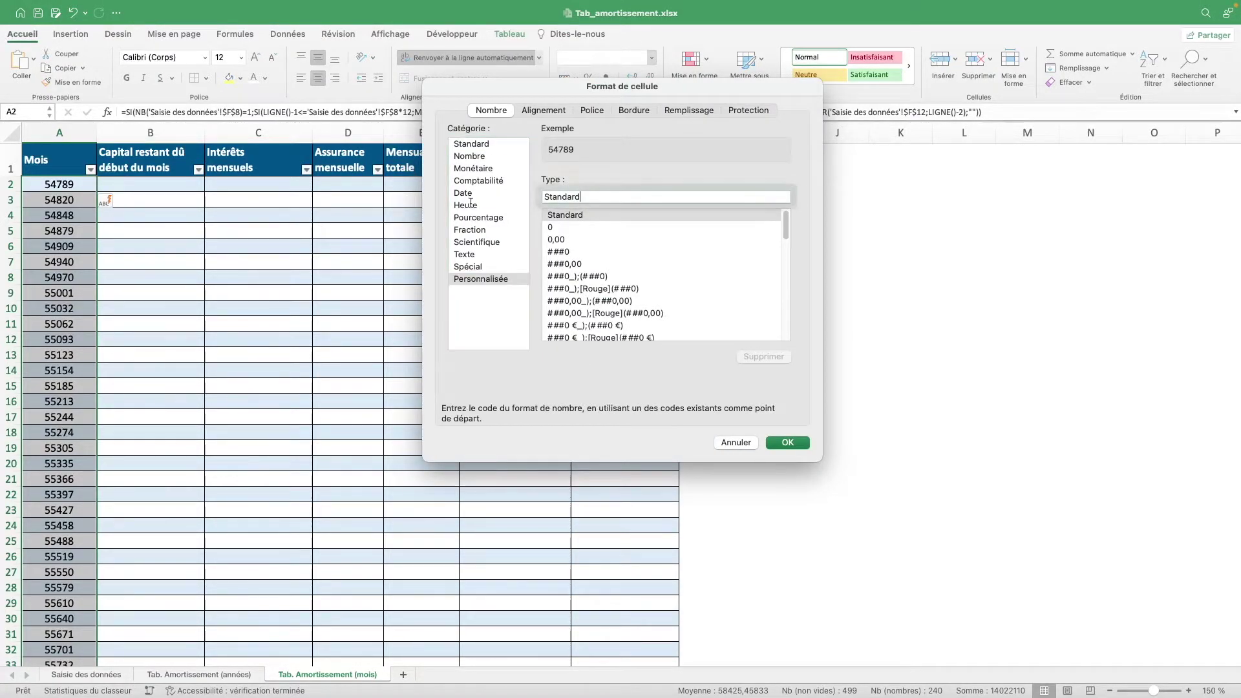
text(mmmm)
key(BackSpace)
text(-aaaa)
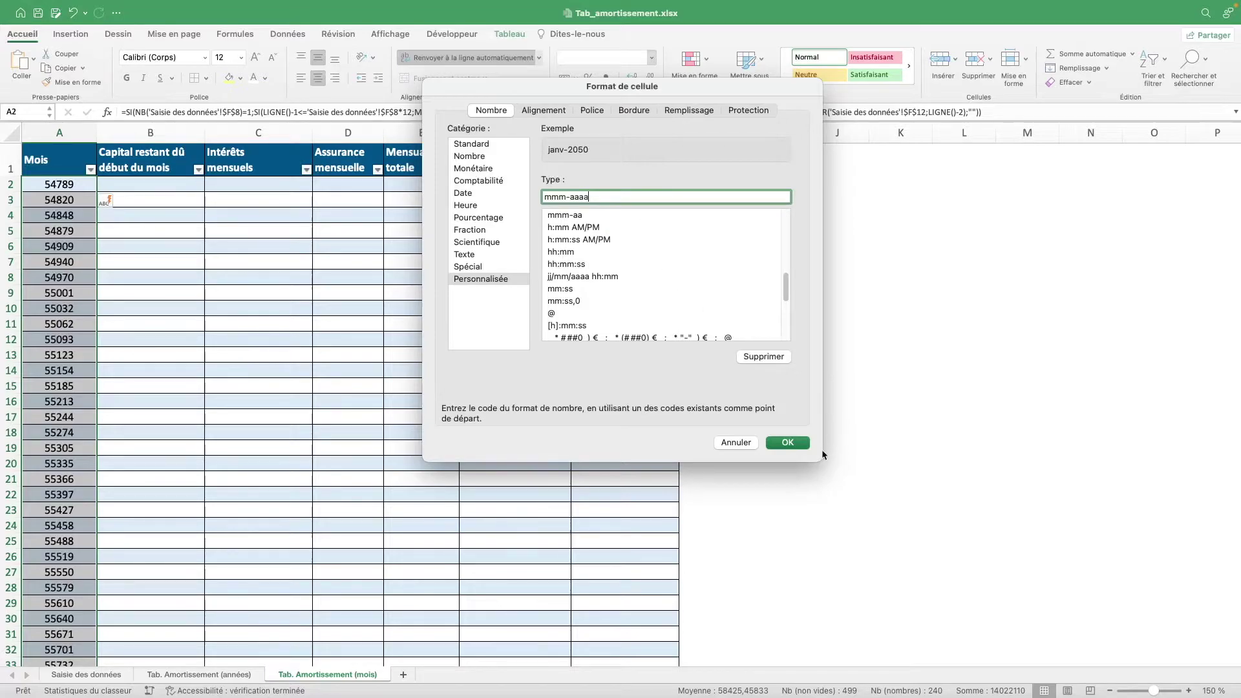
click(788, 449)
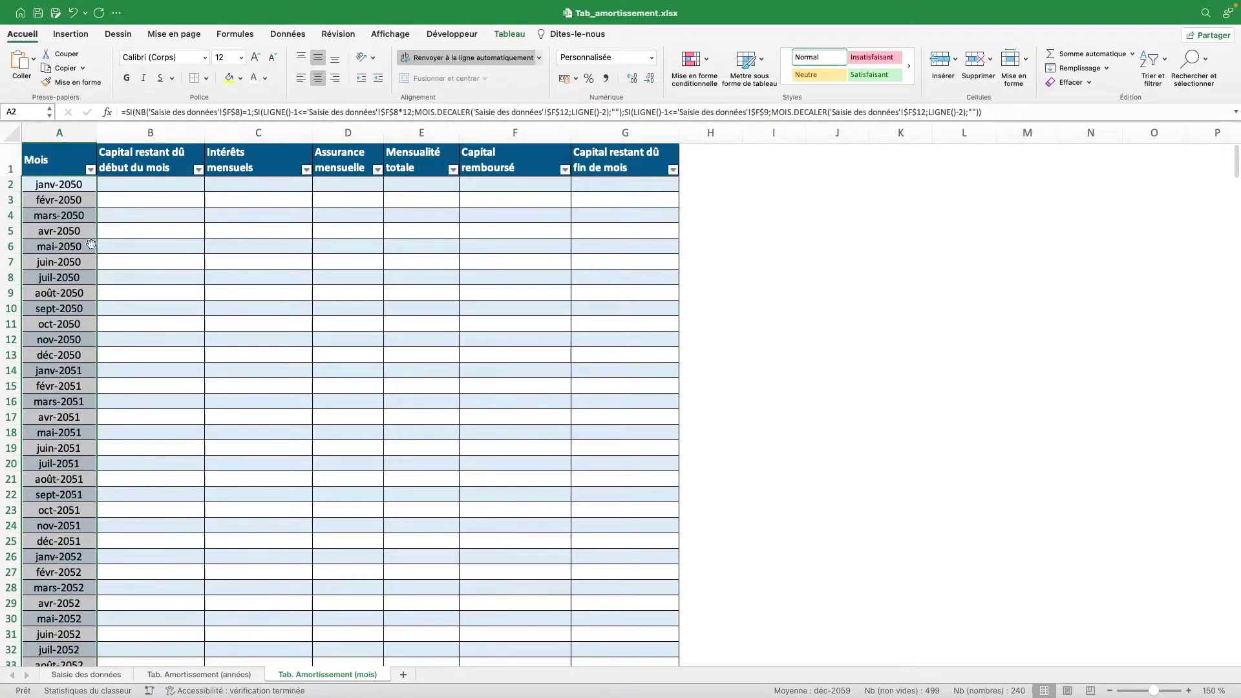
Step: Right-align the column A month dates and confirm they end at déc-2069 in row 241
click(332, 80)
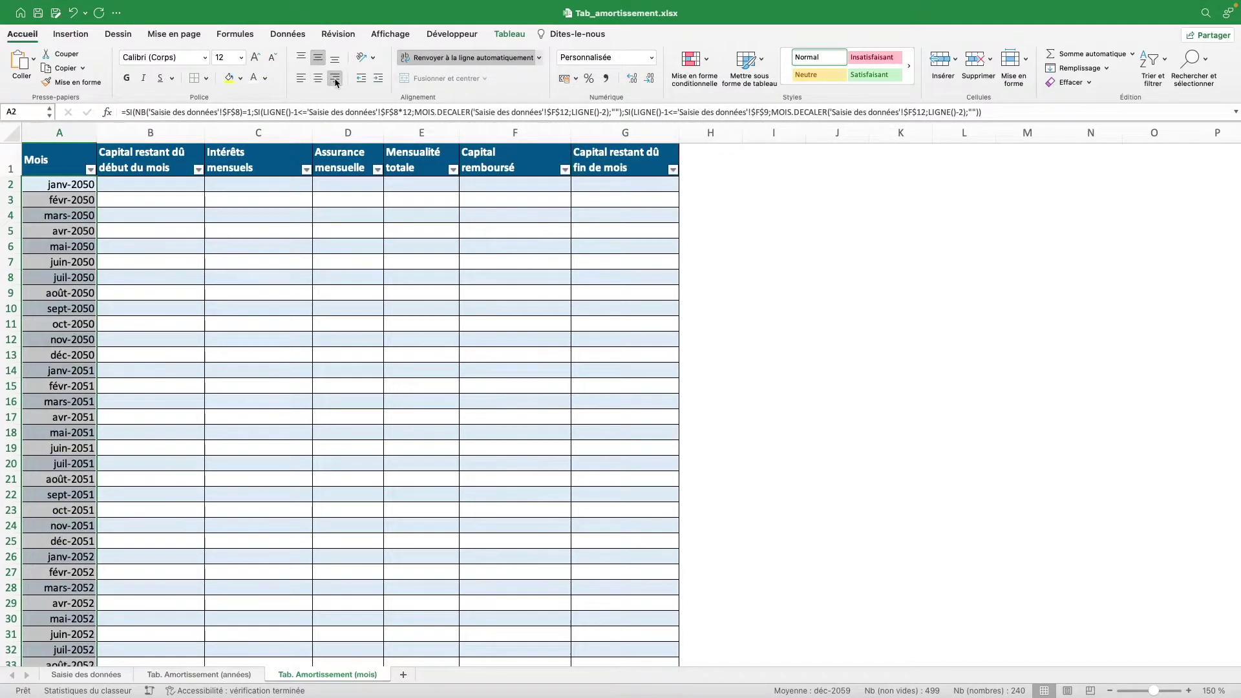
scroll(181, 401, down, 7)
scroll(182, 400, down, 3)
scroll(182, 401, down, 10)
scroll(181, 404, down, 10)
scroll(180, 408, down, 10)
scroll(180, 408, down, 10)
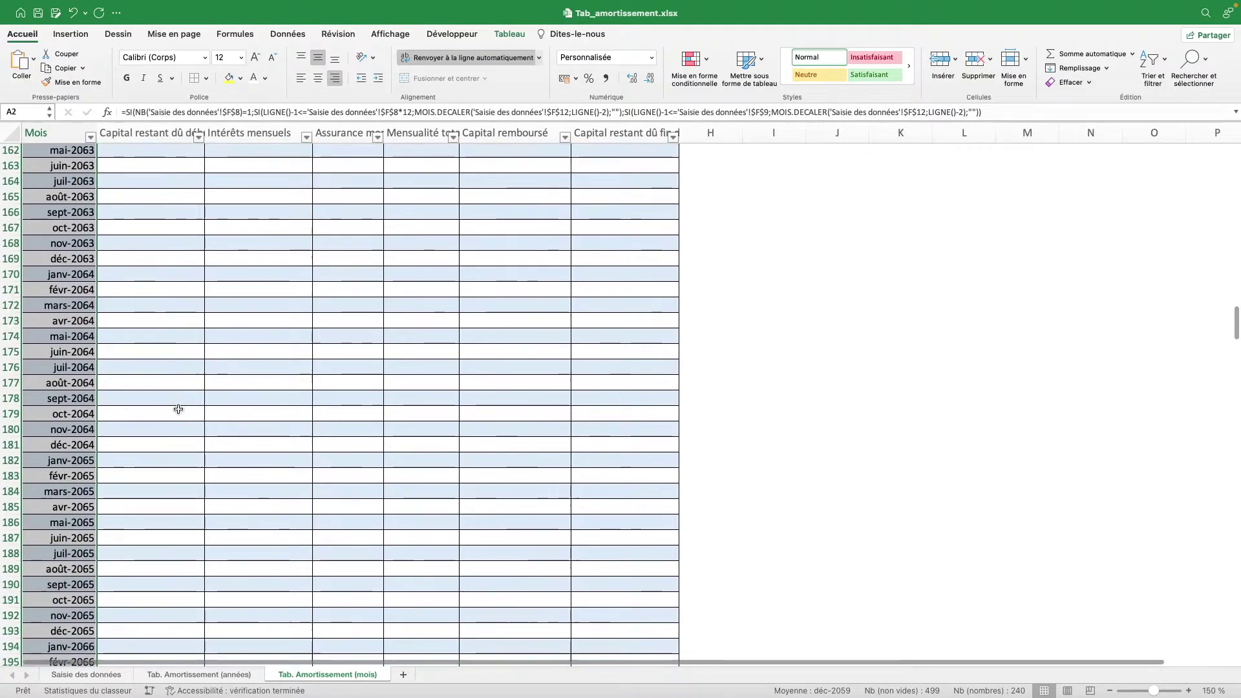
scroll(178, 413, down, 10)
scroll(176, 418, down, 10)
scroll(162, 401, down, 2)
click(64, 269)
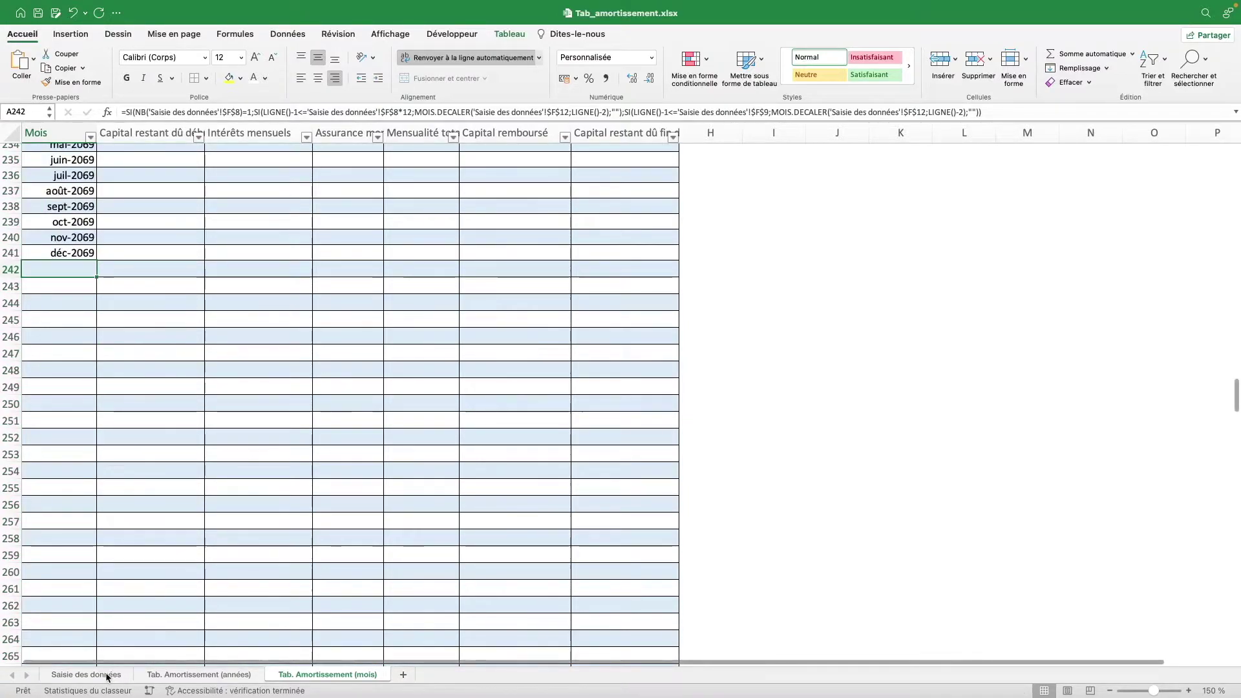
click(87, 675)
Step: Try a 0-year, 240-month loan duration and glance at the monthly table
click(684, 312)
text(0)
key(Return)
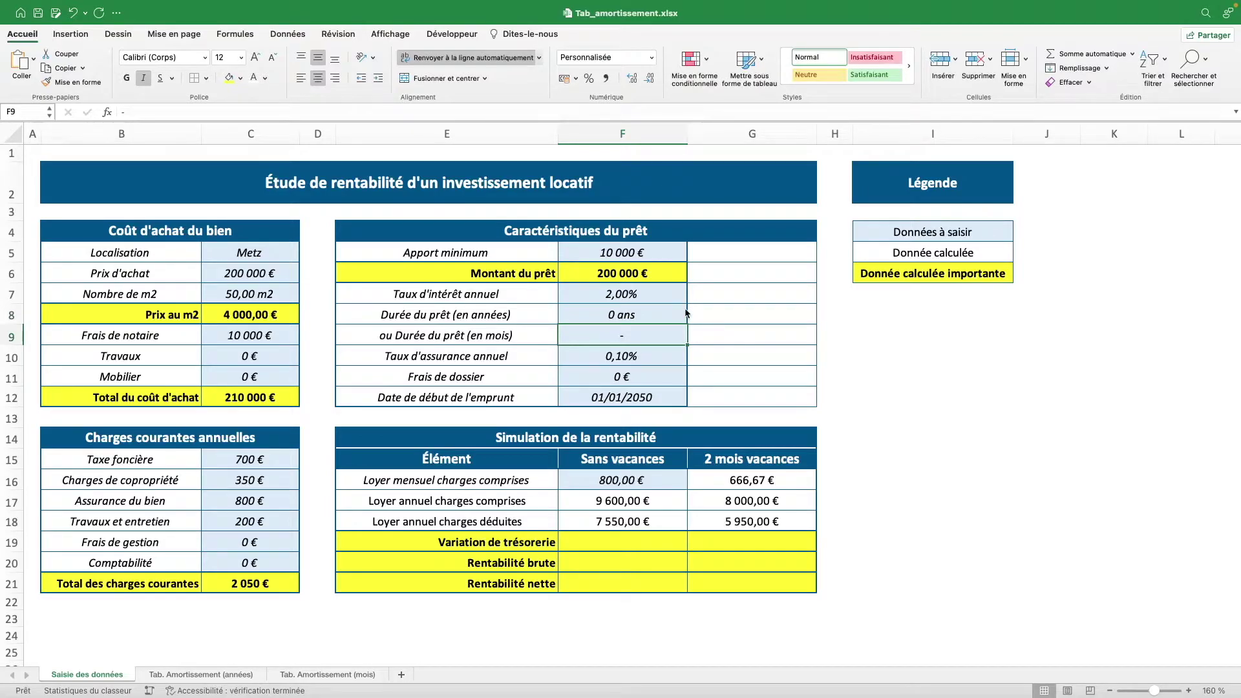
text(240)
key(Return)
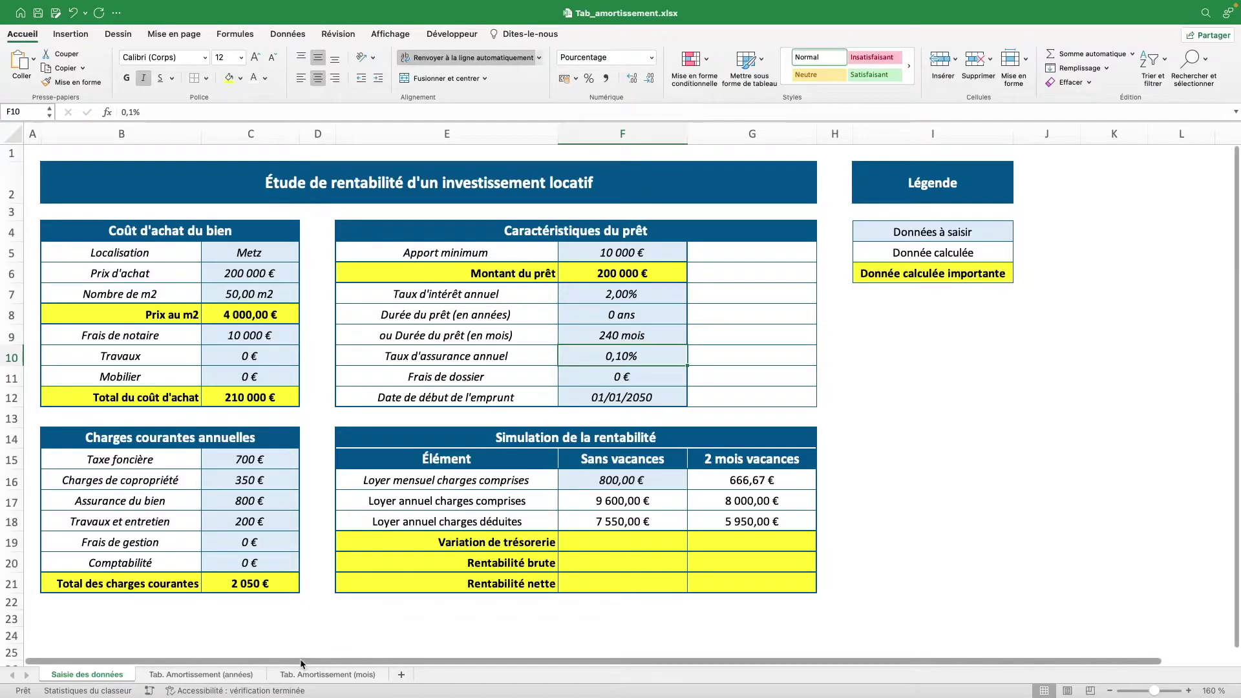
click(312, 674)
click(97, 674)
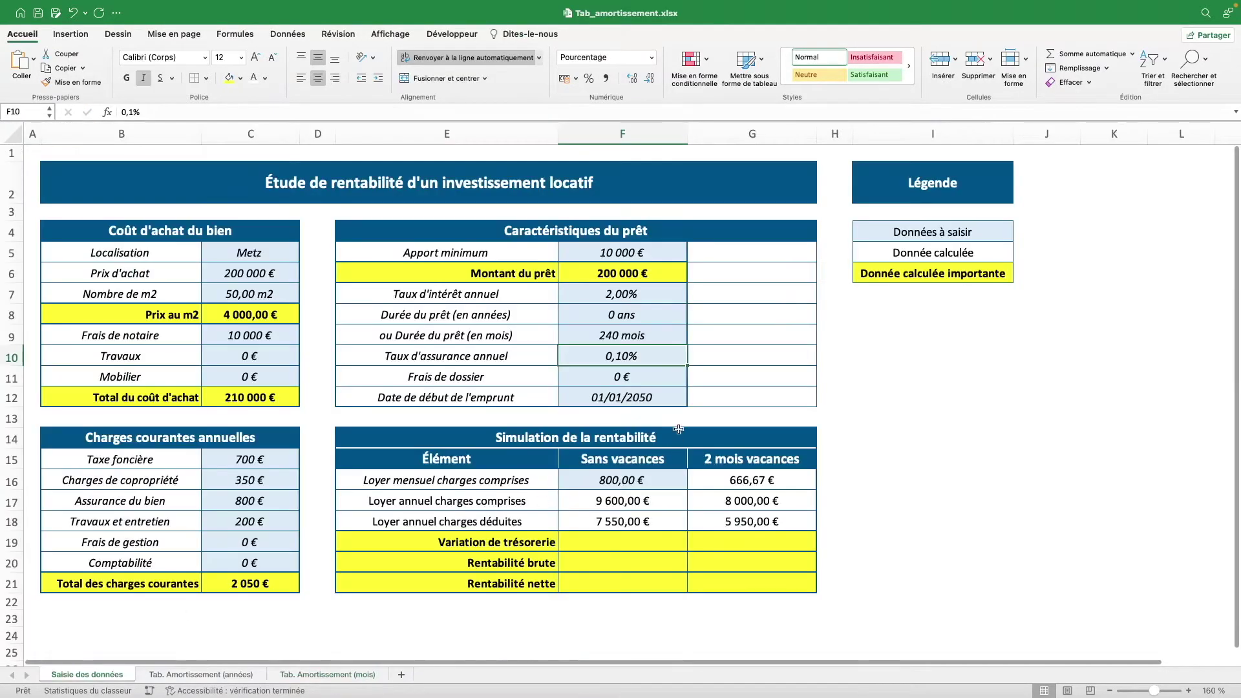
Step: Replace the loan-years value in F8 with a dash and check the monthly sheet
click(649, 315)
text(-)
key(Return)
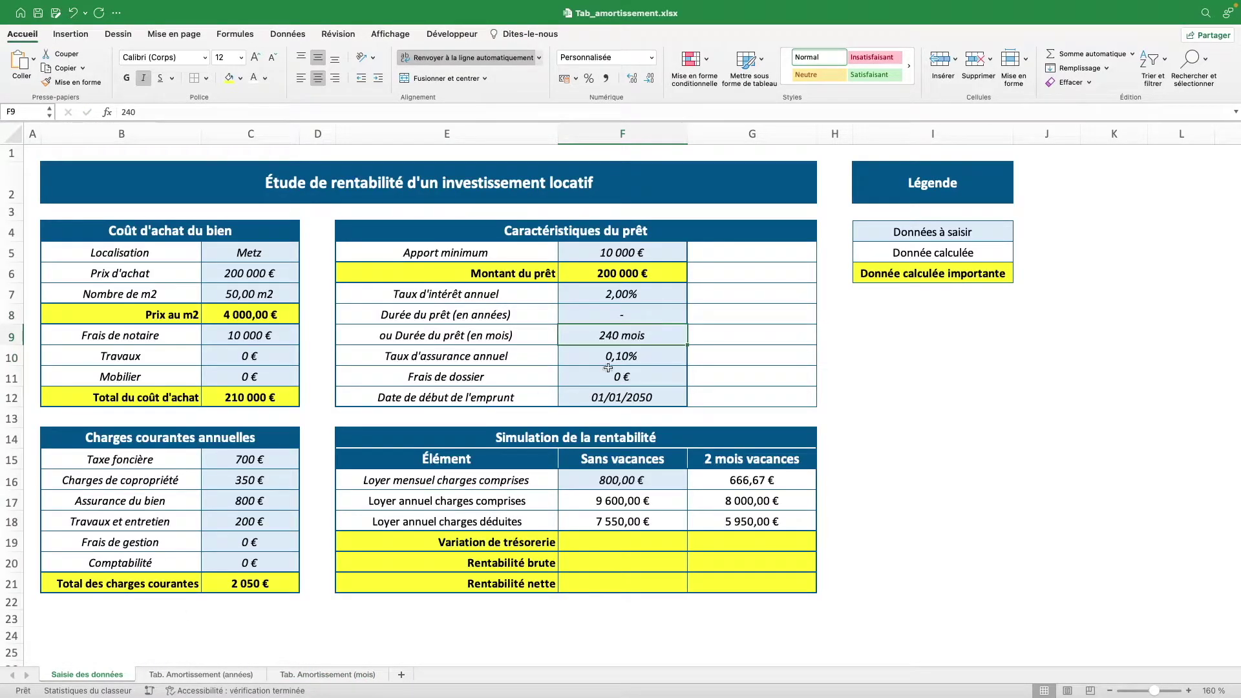
click(317, 674)
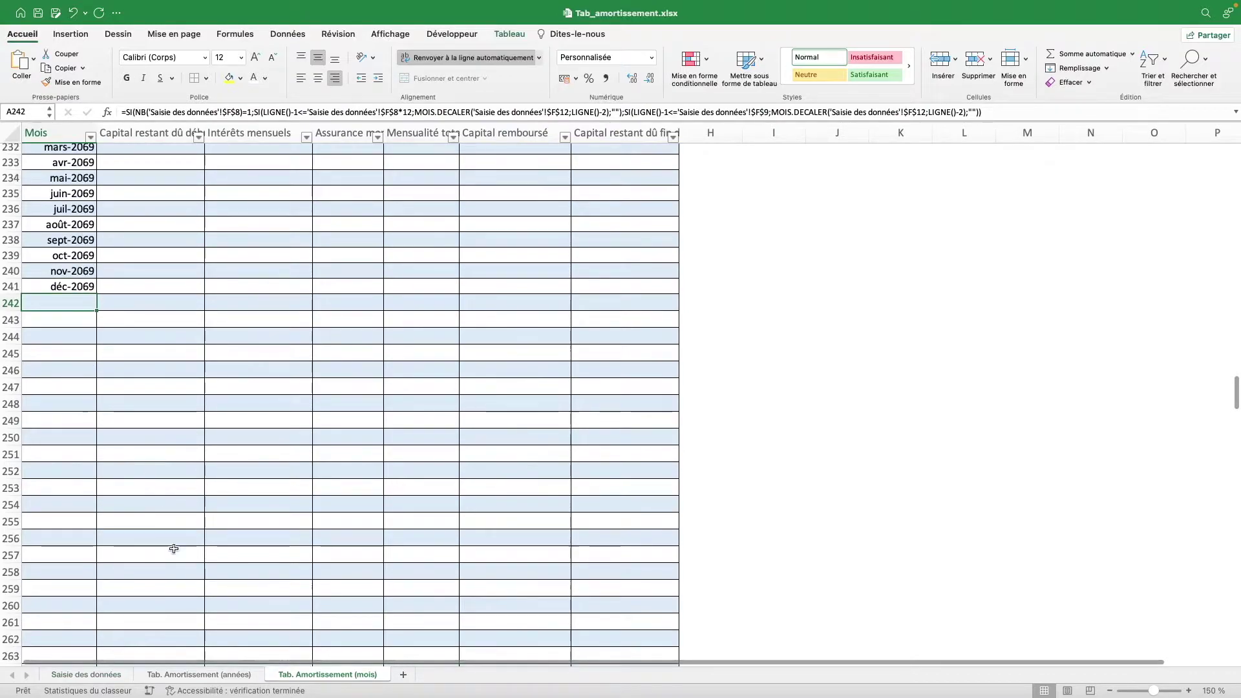
click(86, 675)
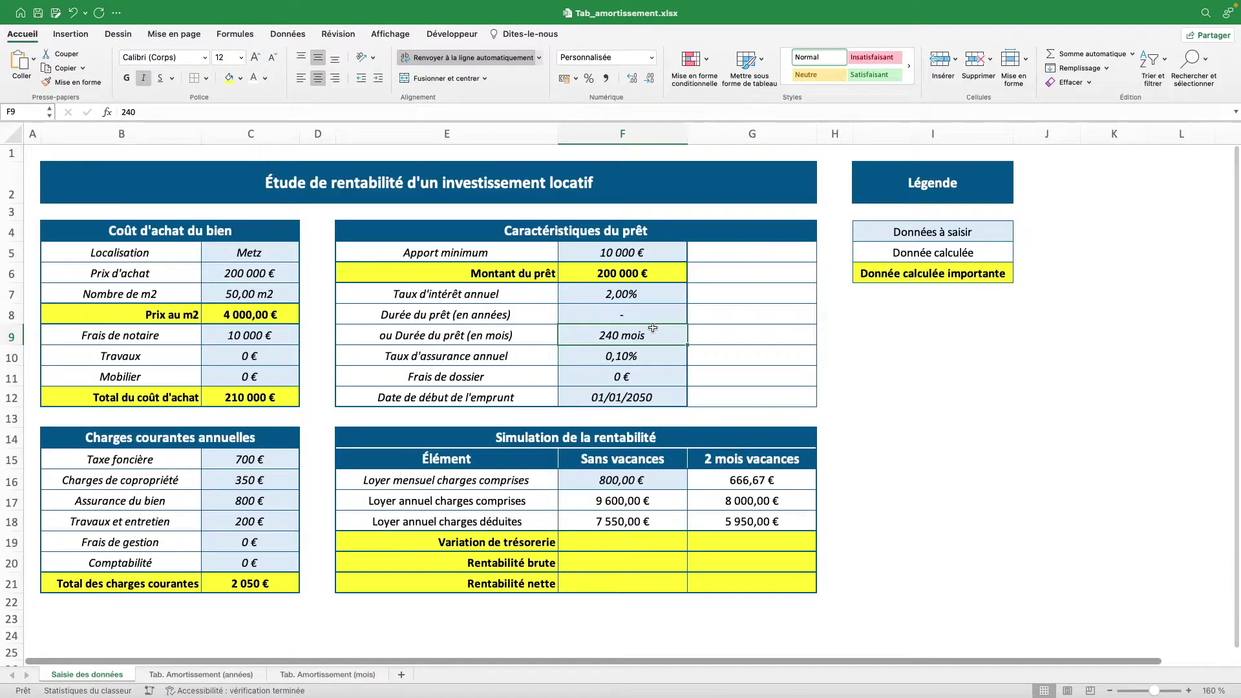
Step: Enter 250 months as the loan duration and confirm the table now ends at oct-2070
text(250)
key(Return)
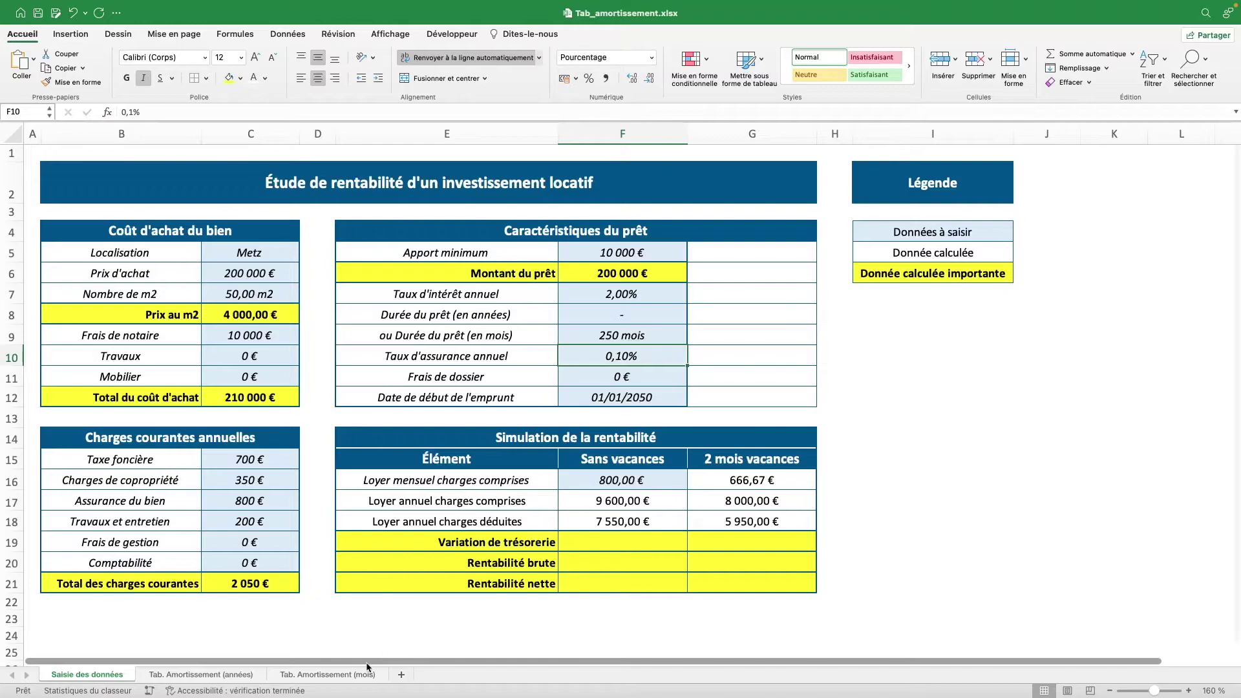
click(328, 674)
click(84, 456)
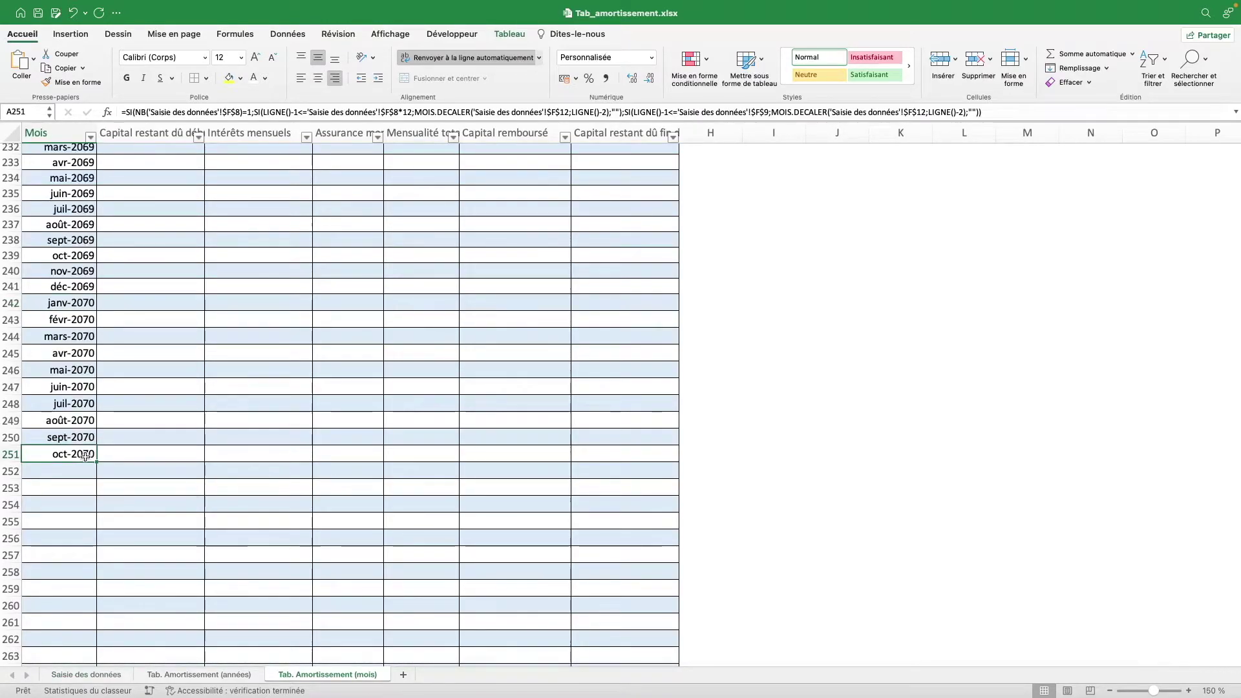
scroll(244, 505, up, 20)
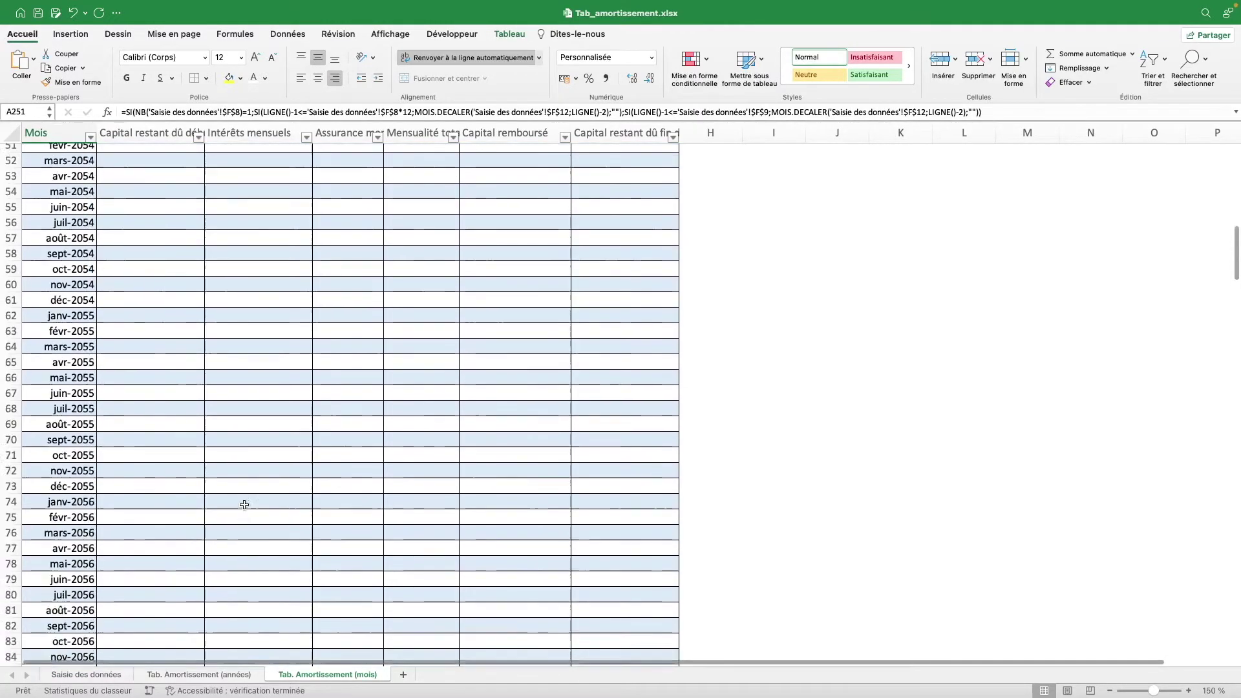
scroll(245, 505, up, 10)
click(143, 185)
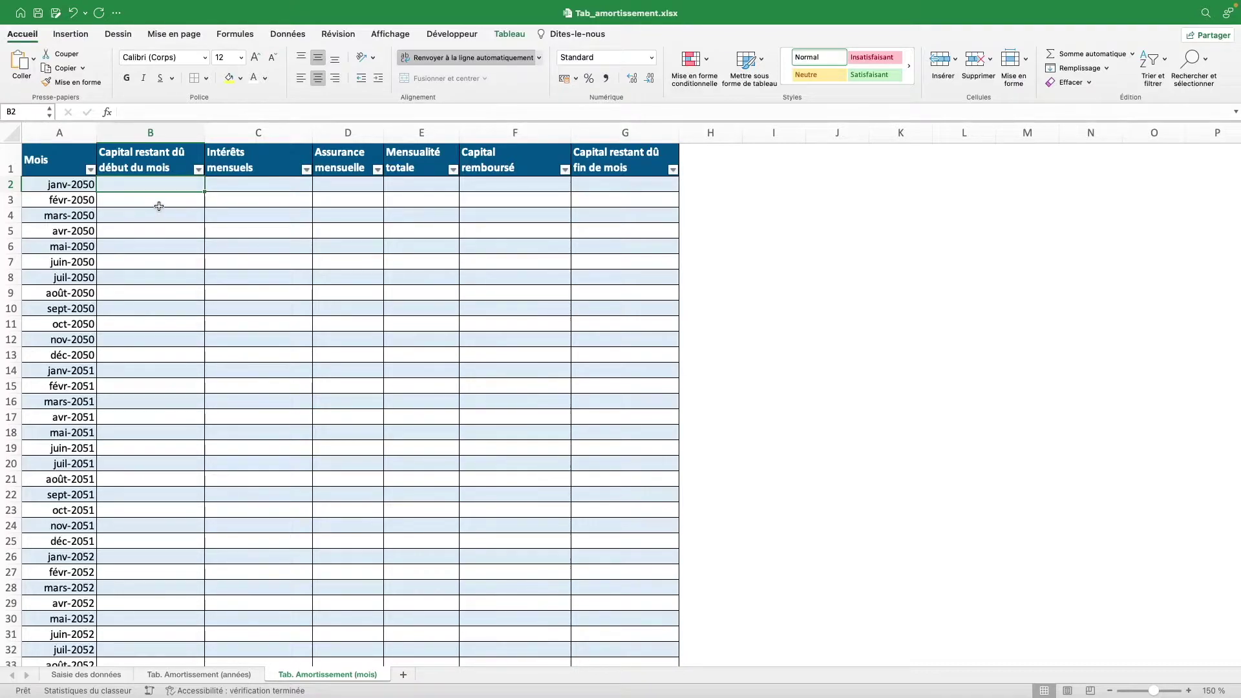
text(=SI)
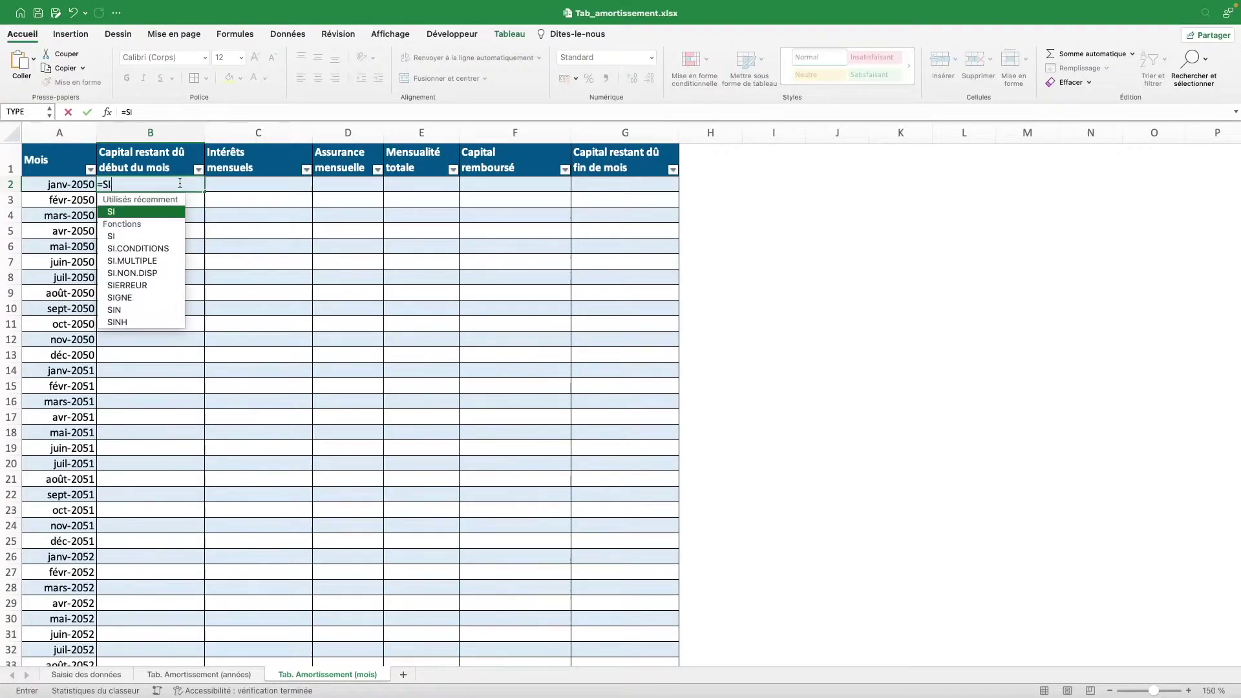
text(()
click(76, 185)
text(=)
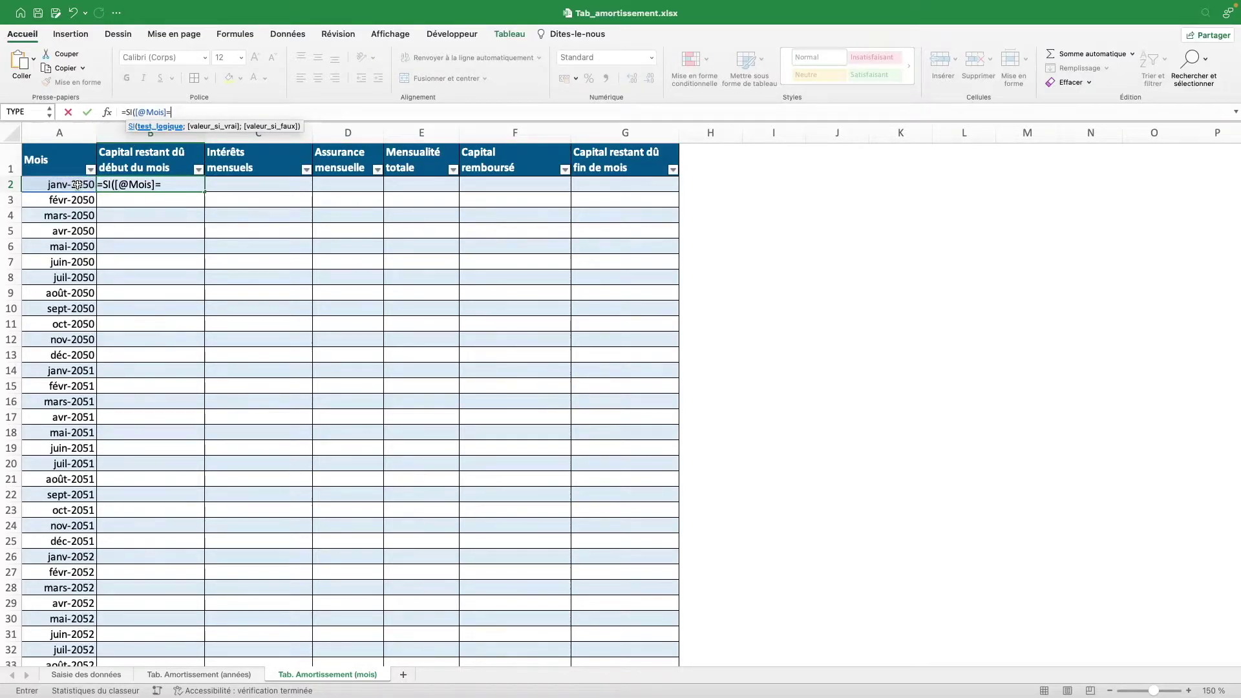
text("";"";)
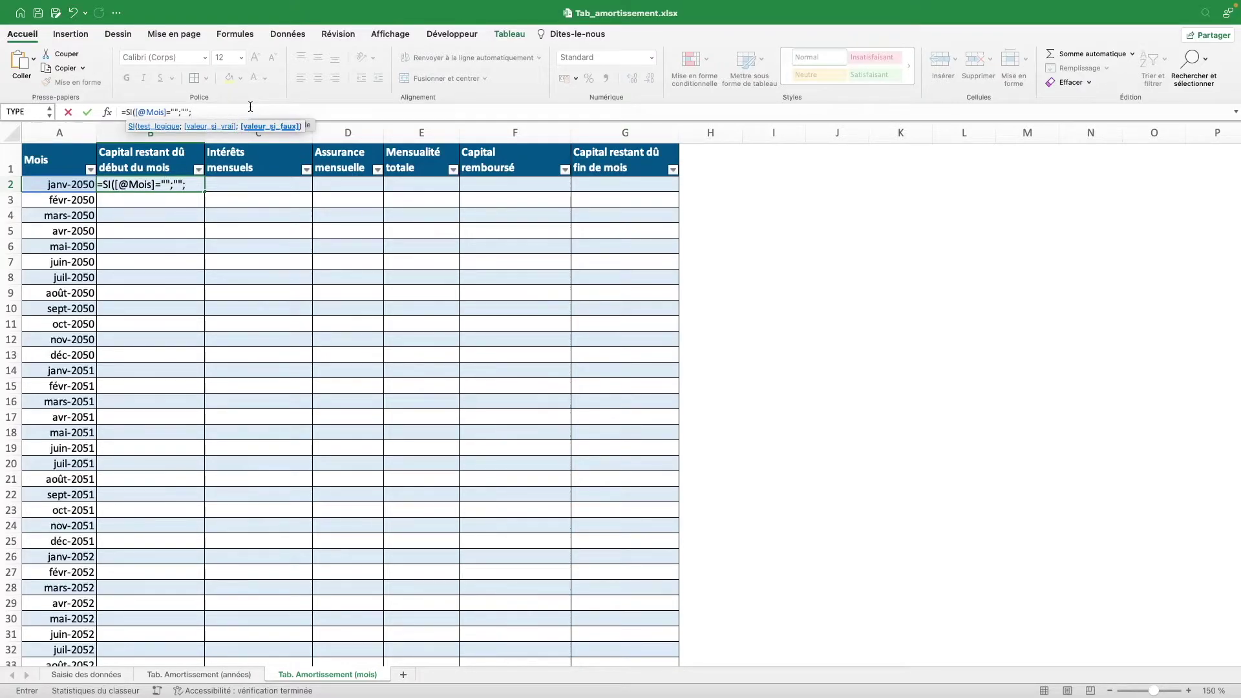
text(SI()
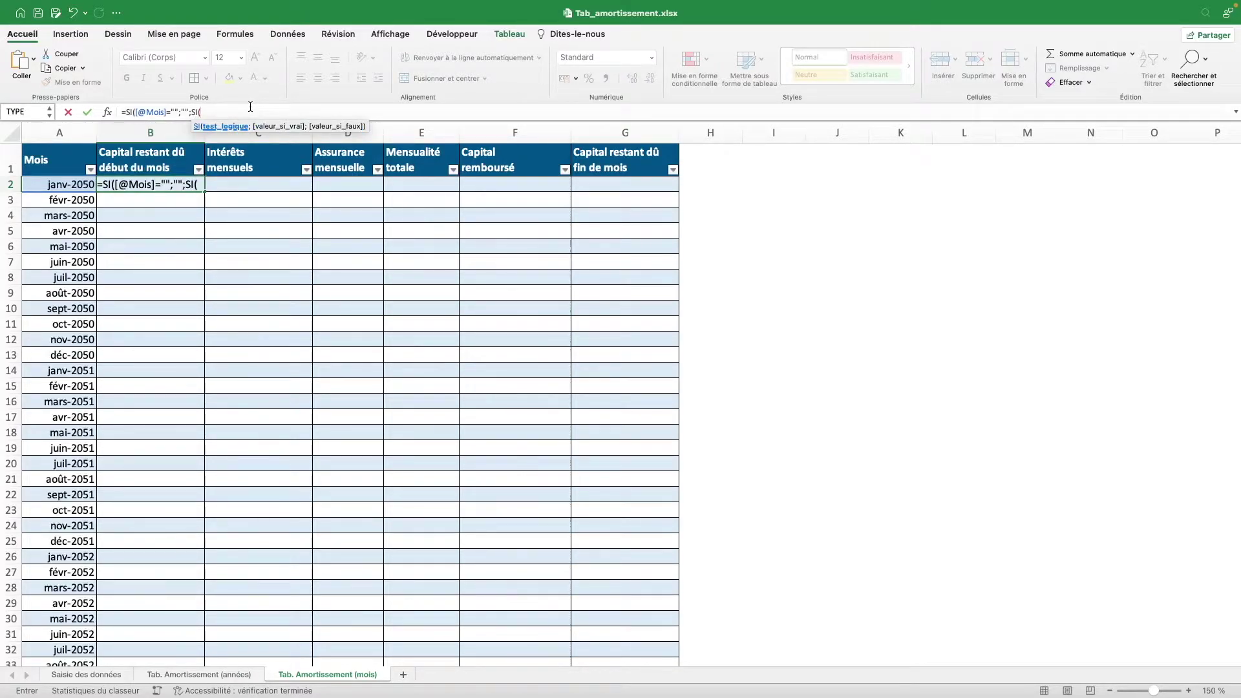
text(LIGNE()=)
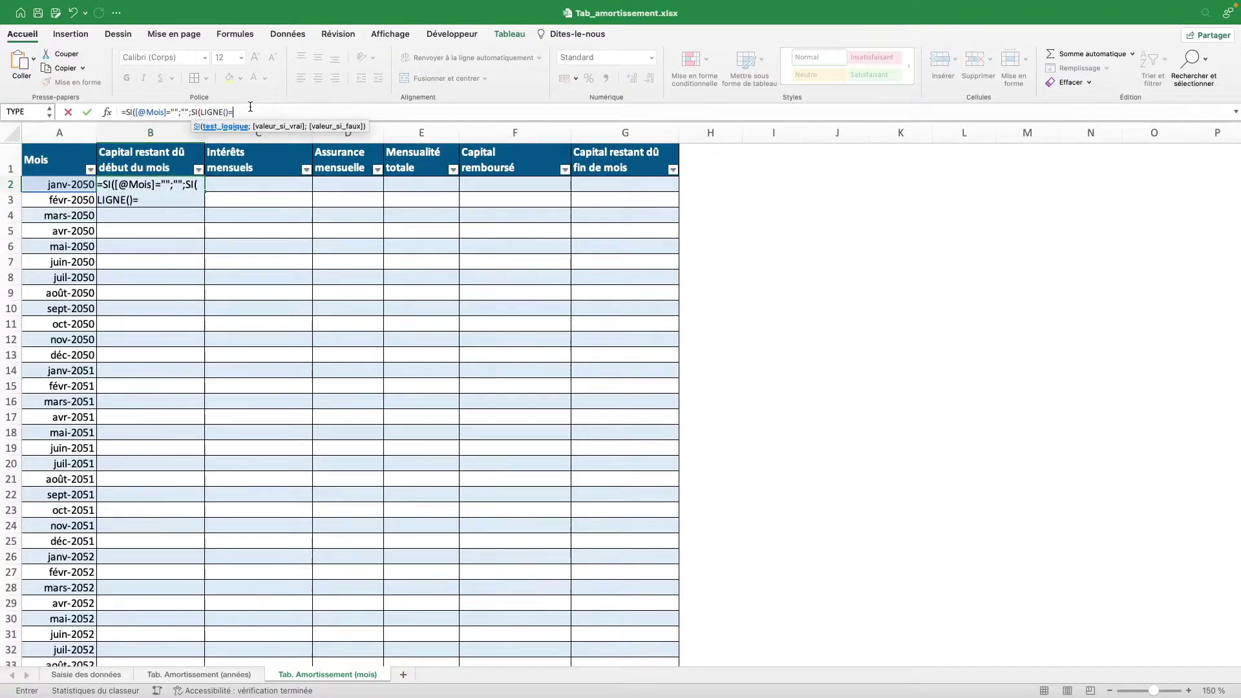
text(2;)
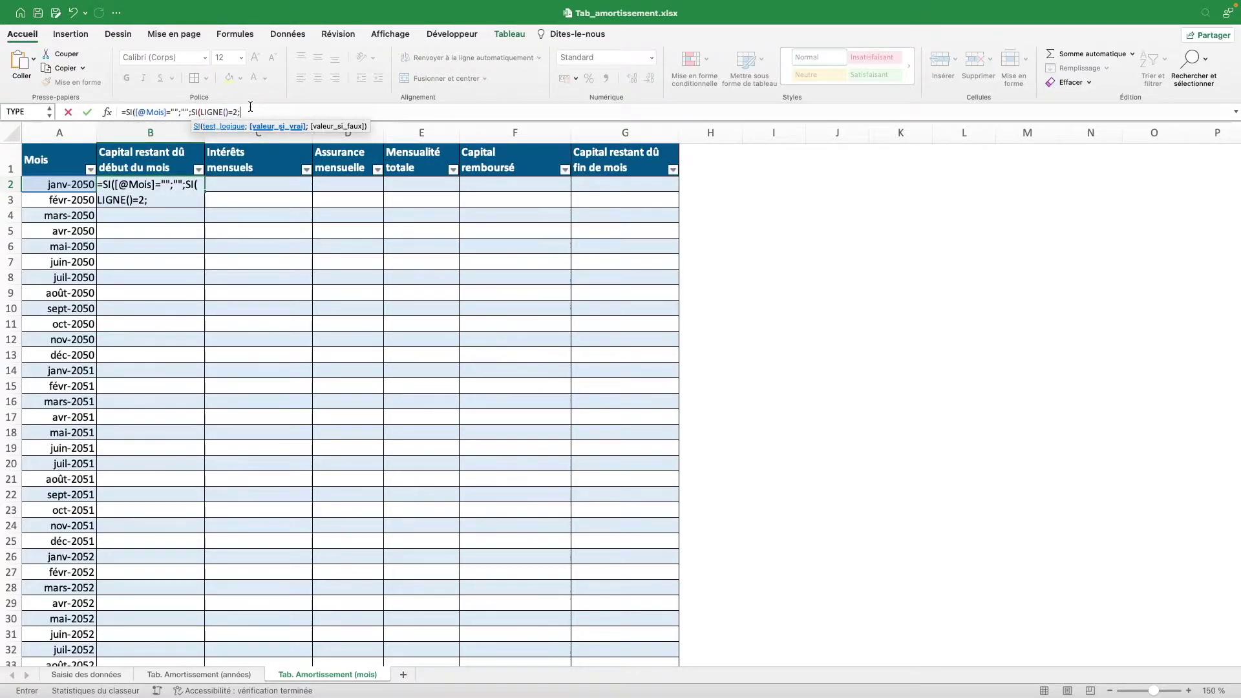
click(86, 674)
click(657, 274)
key(F2)
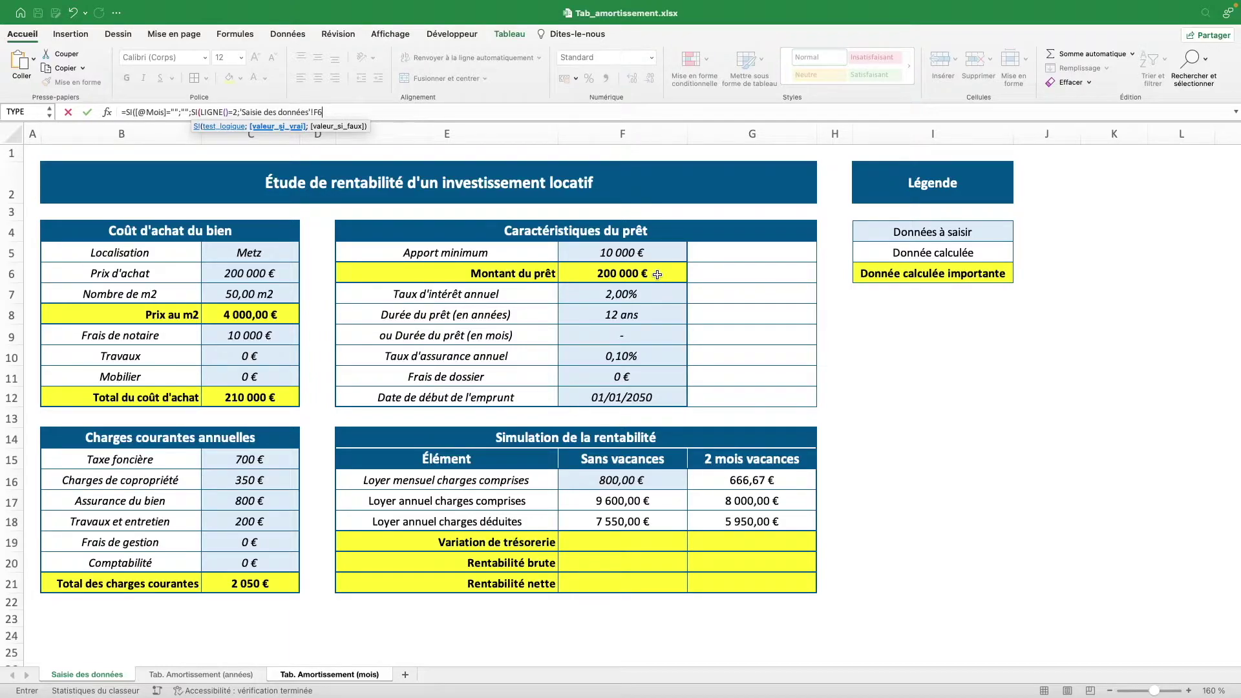
key(F4)
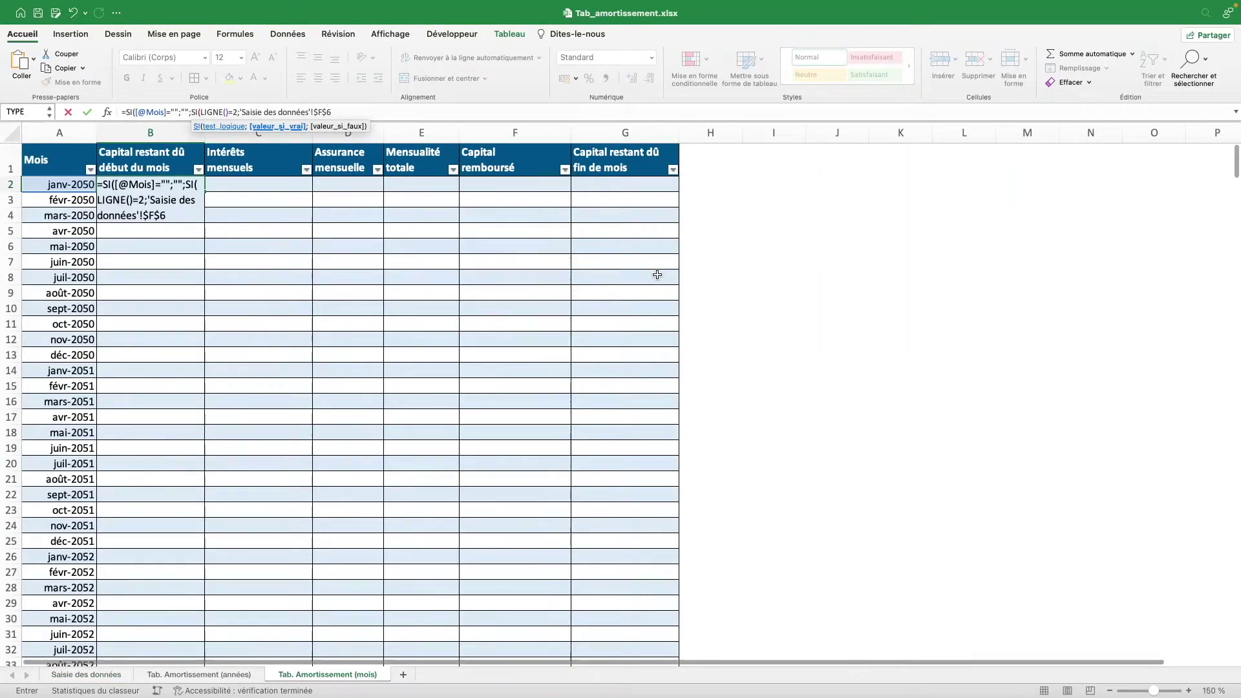
click(406, 112)
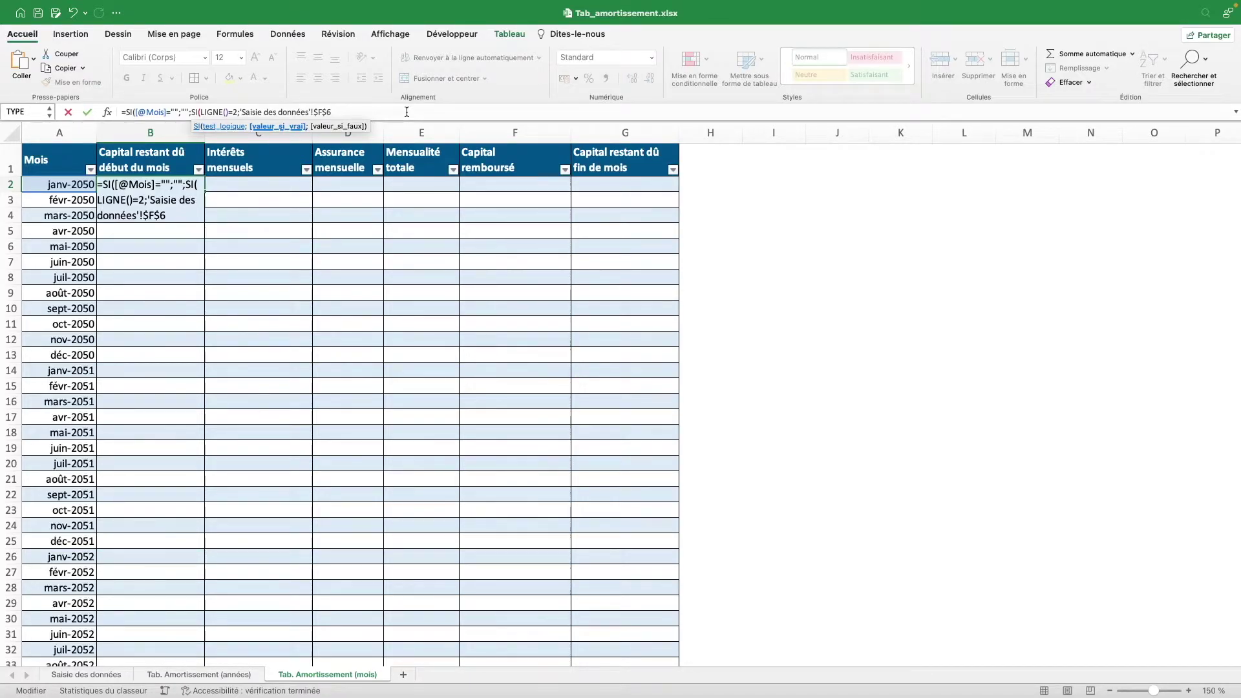
text(;)
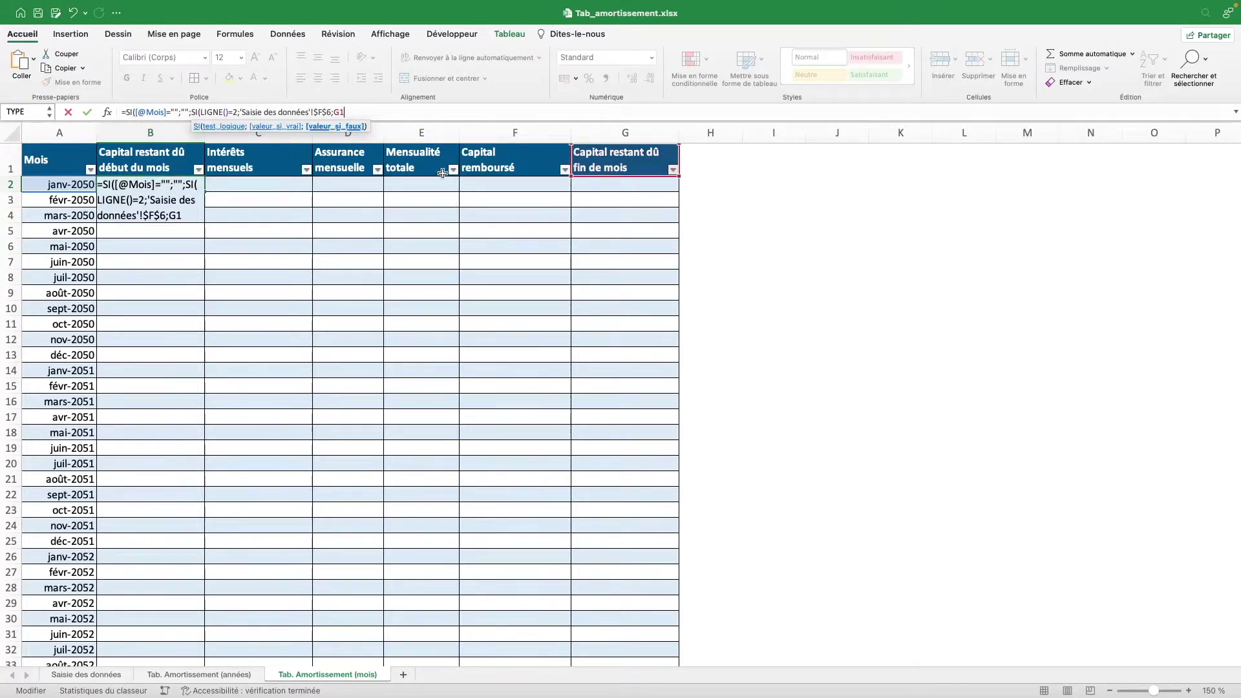
click(634, 155)
text()))
key(Return)
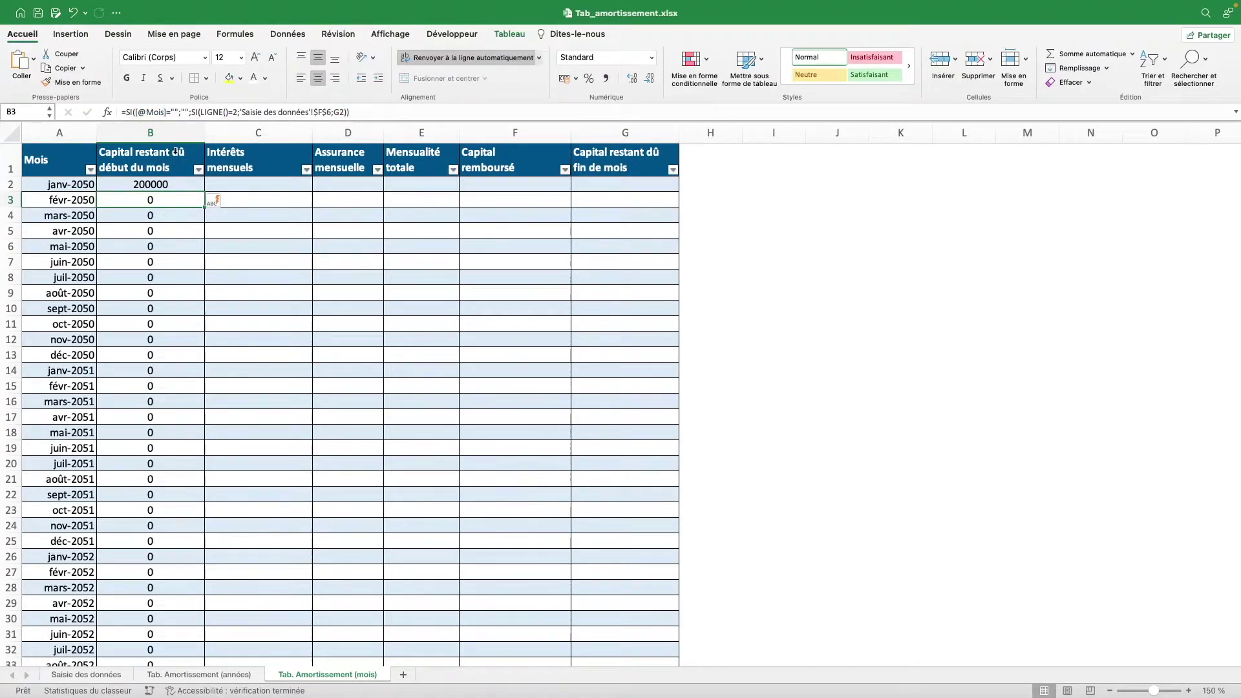
Step: Apply the Monétaire euro format to column B's starting-capital values
click(173, 157)
click(652, 58)
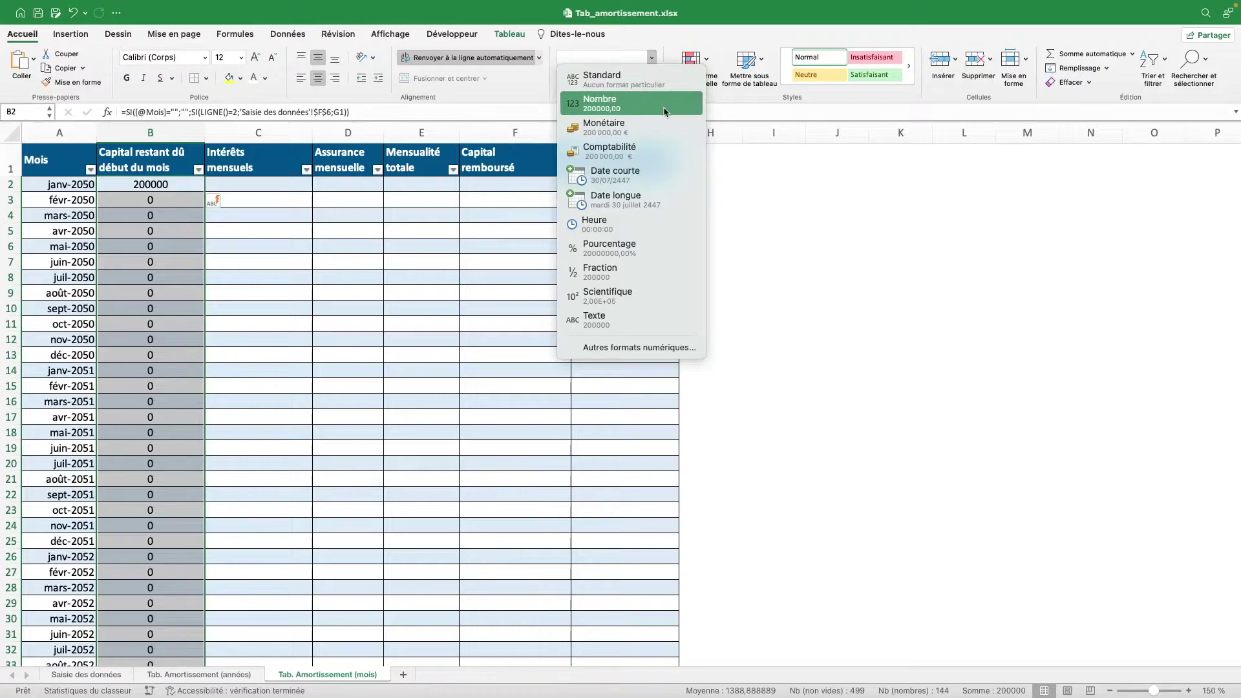
click(643, 127)
click(257, 184)
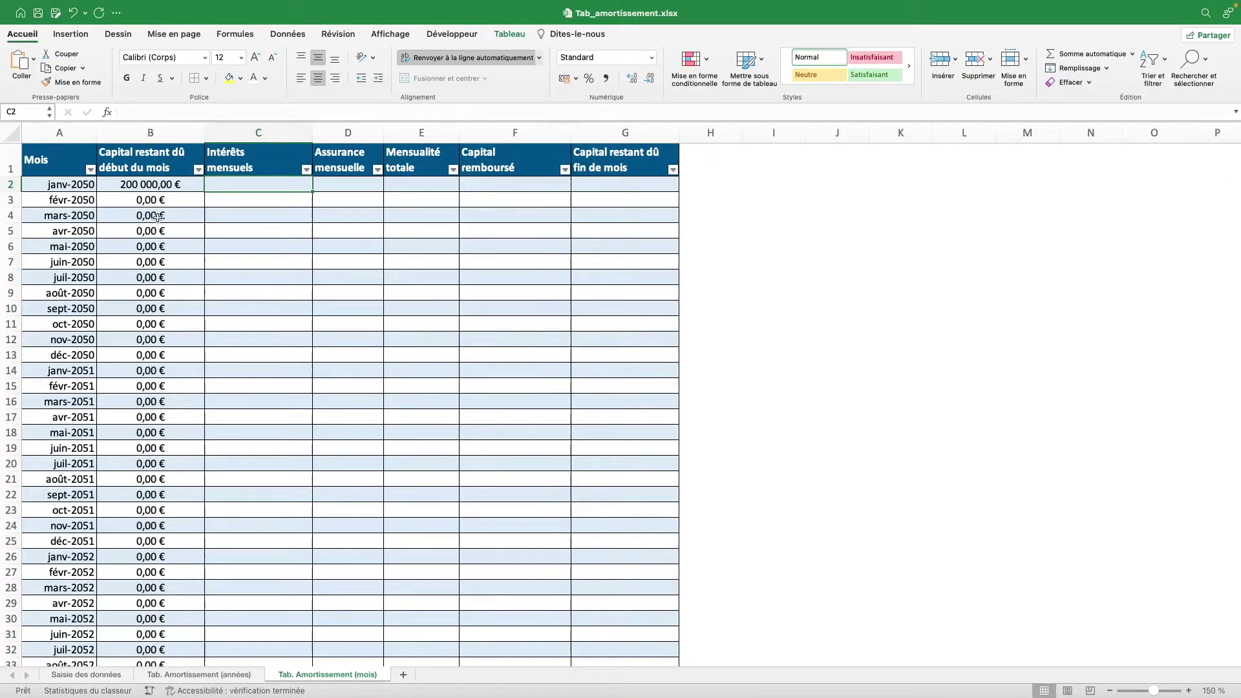
drag(154, 199, 161, 437)
drag(609, 187, 619, 354)
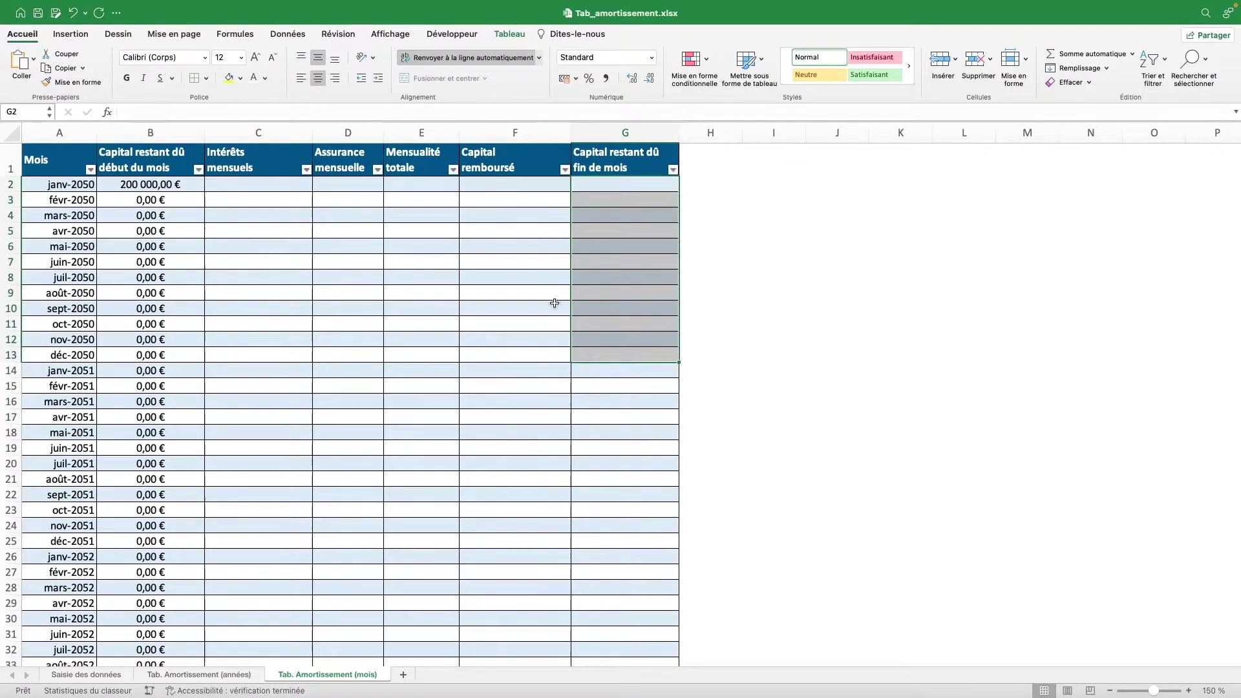
click(285, 184)
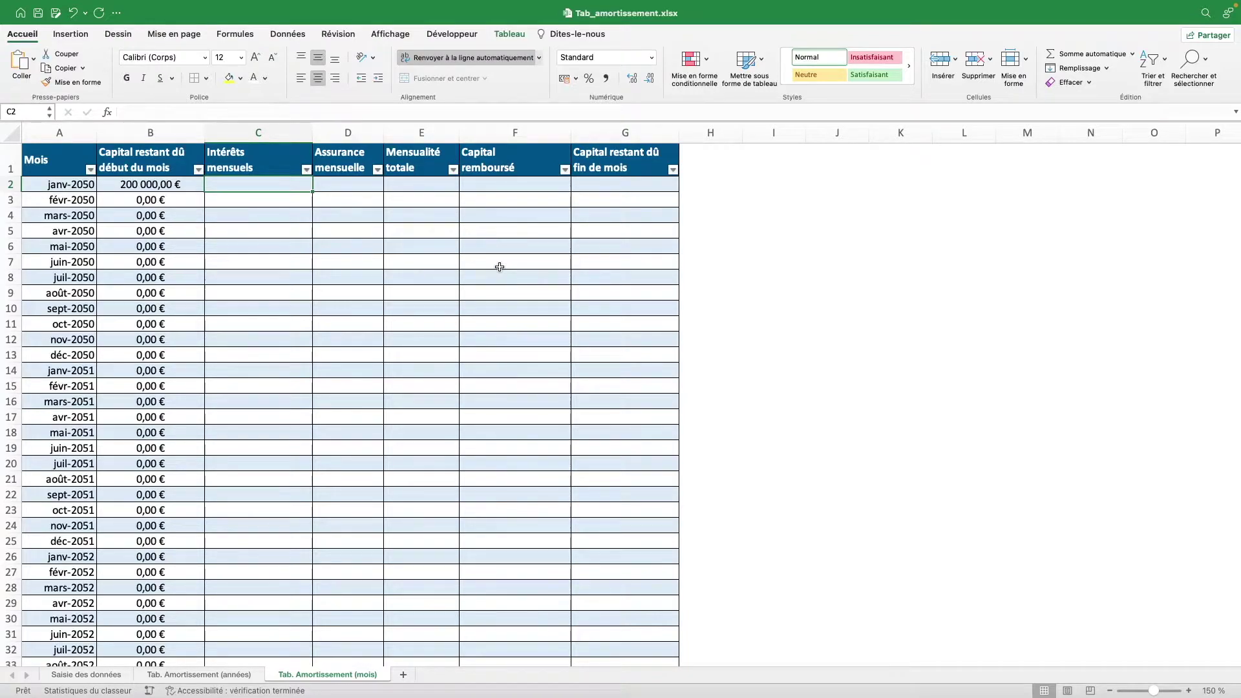
Step: Enter the C2 formula: starting capital times 'Saisie des données'!$F$7/12, blank when no month
text(=SI()
click(61, 187)
text(="";"")
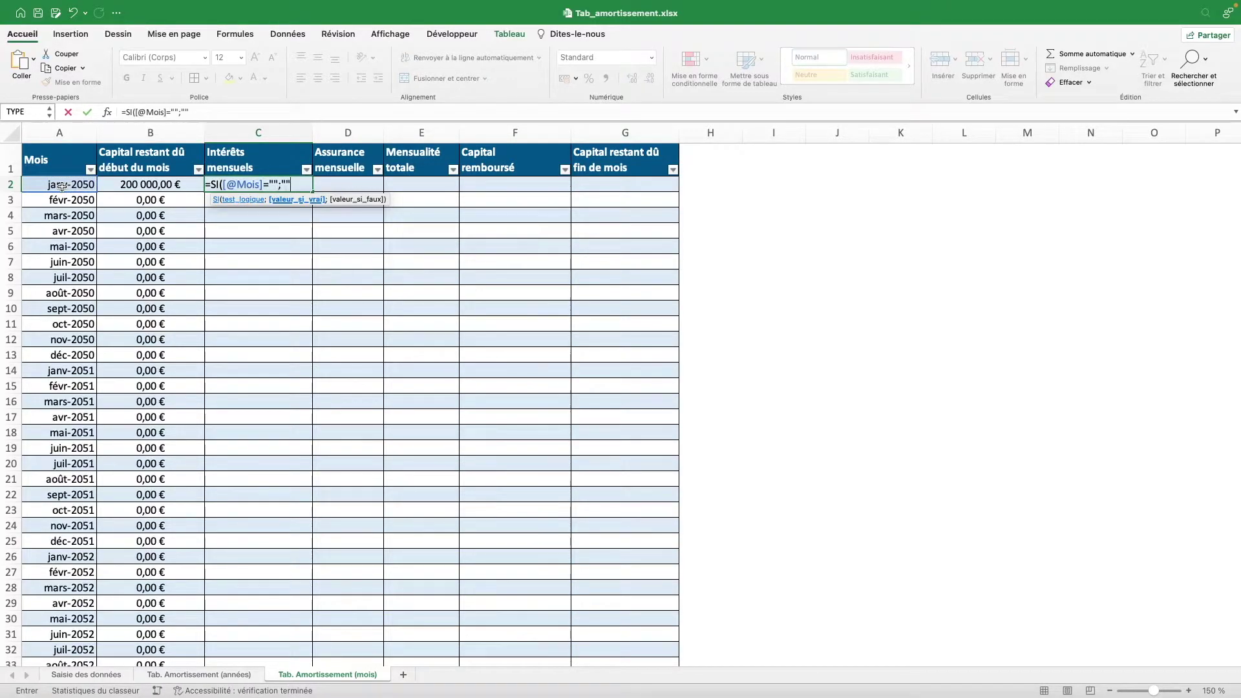
text(;)
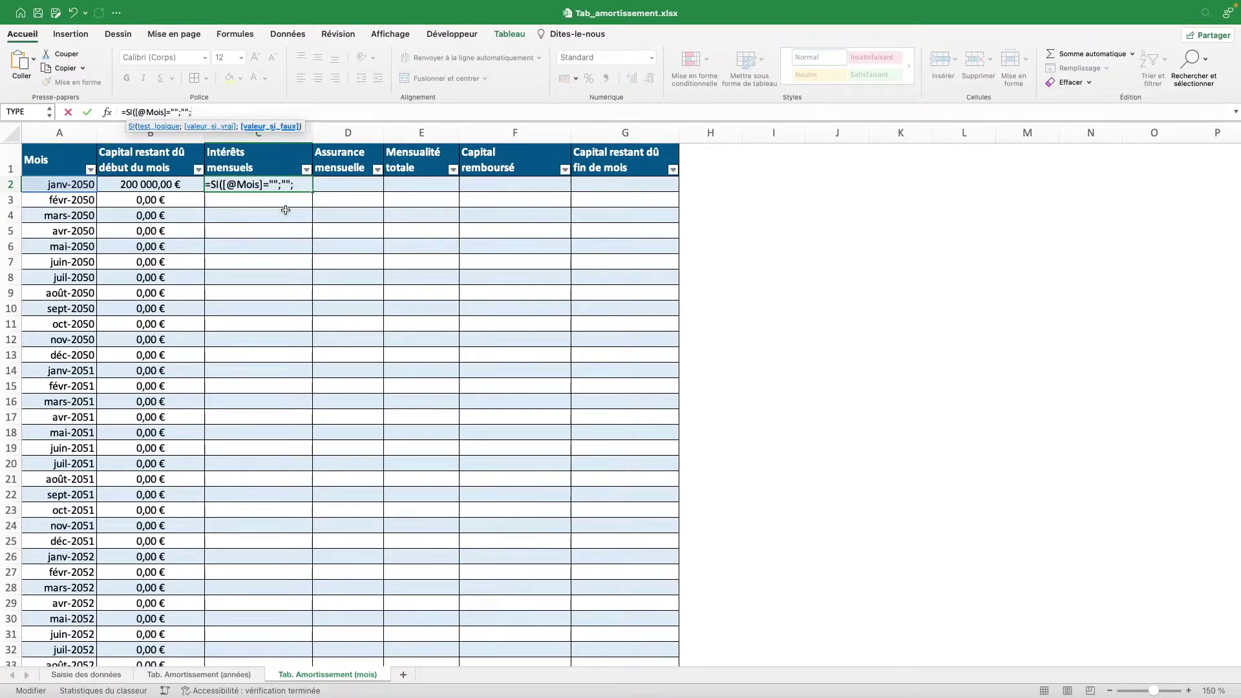
click(175, 187)
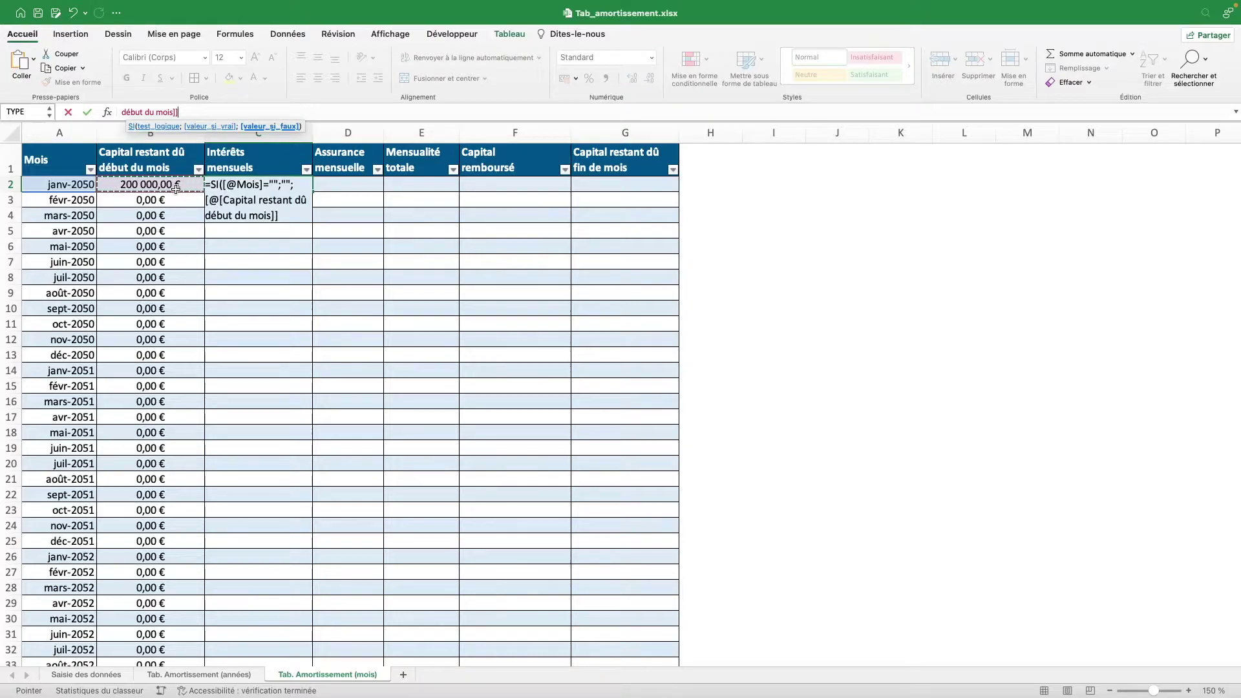
text(*)
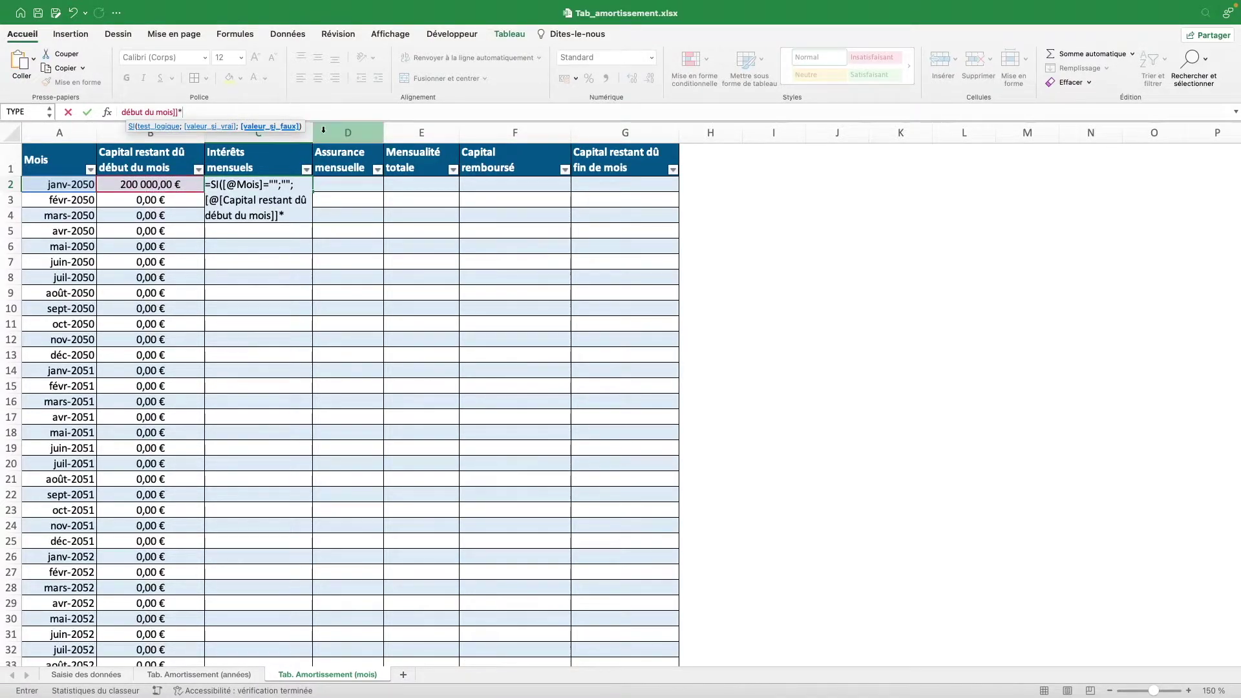
drag(357, 120, 357, 144)
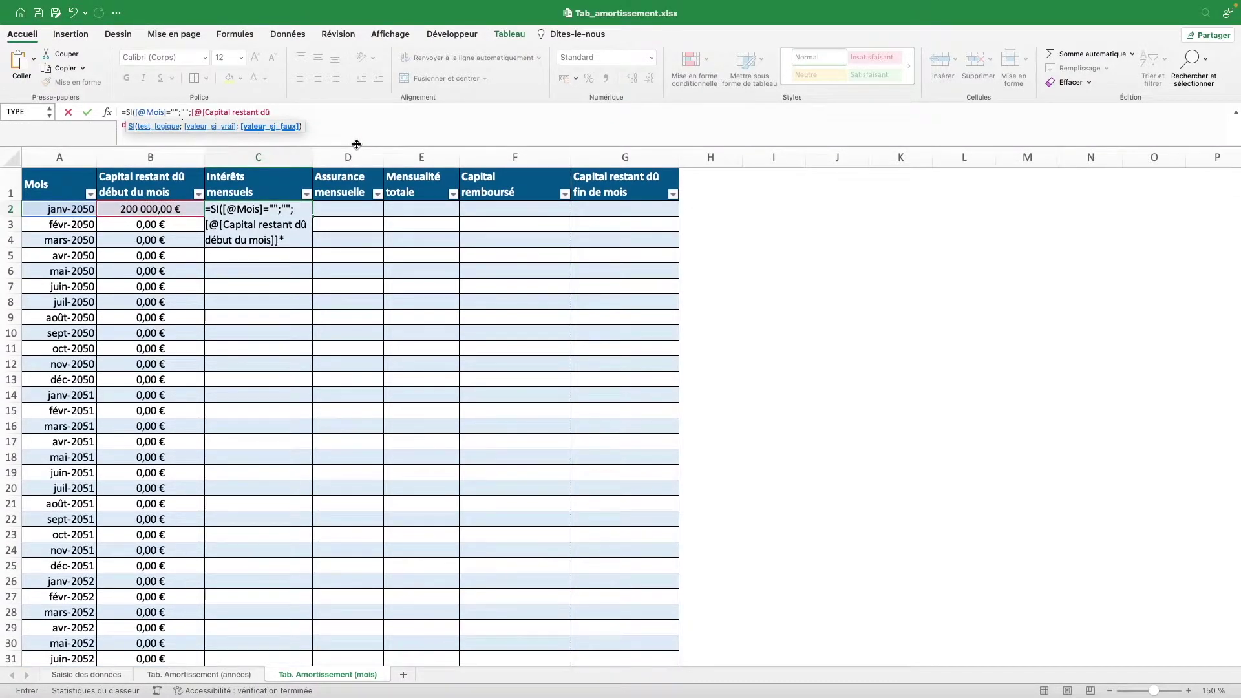
click(356, 142)
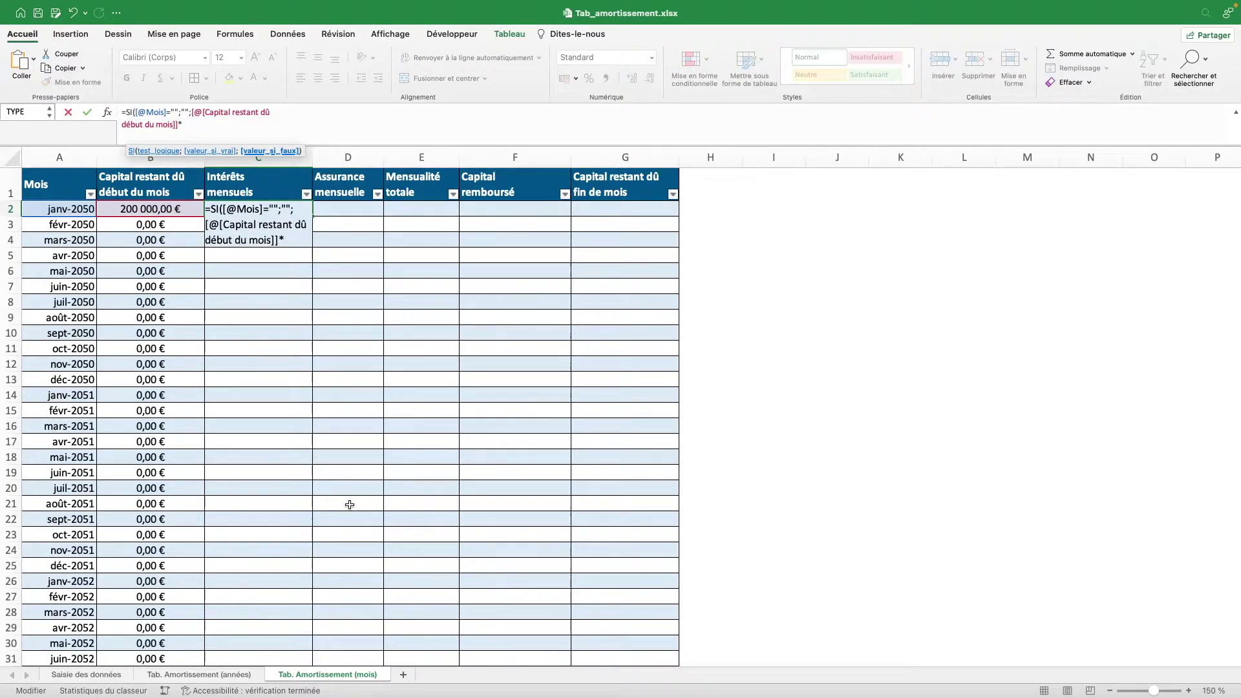
click(120, 676)
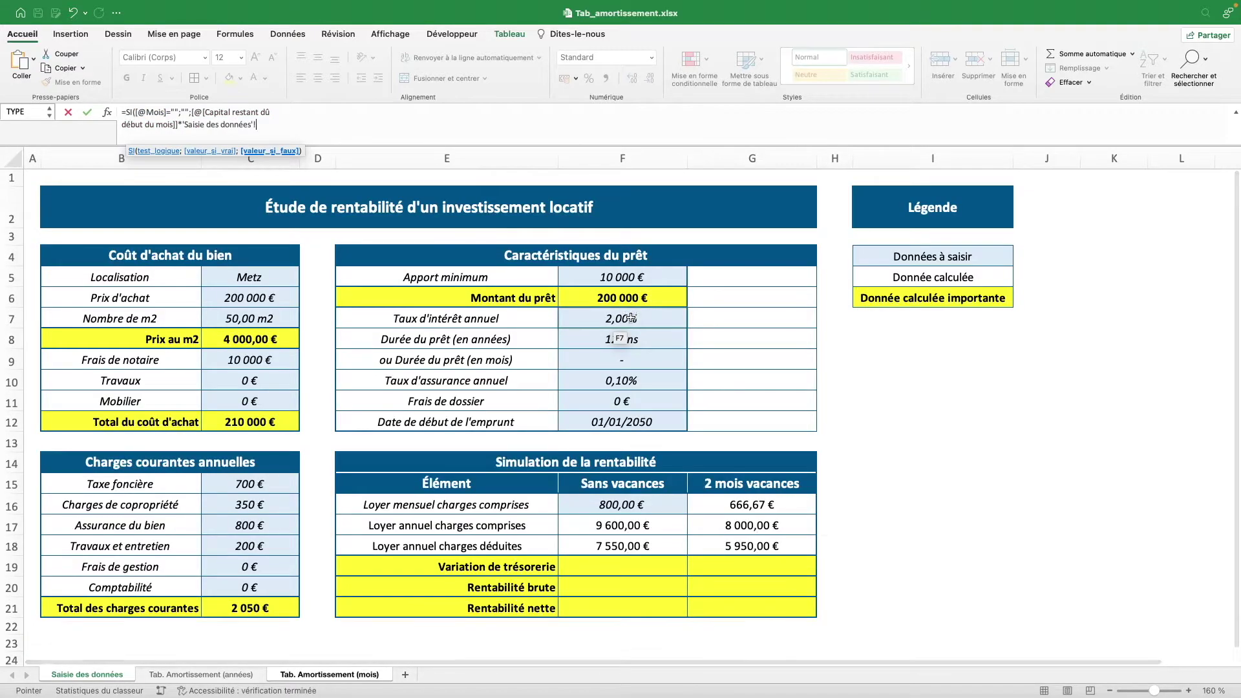
click(631, 319)
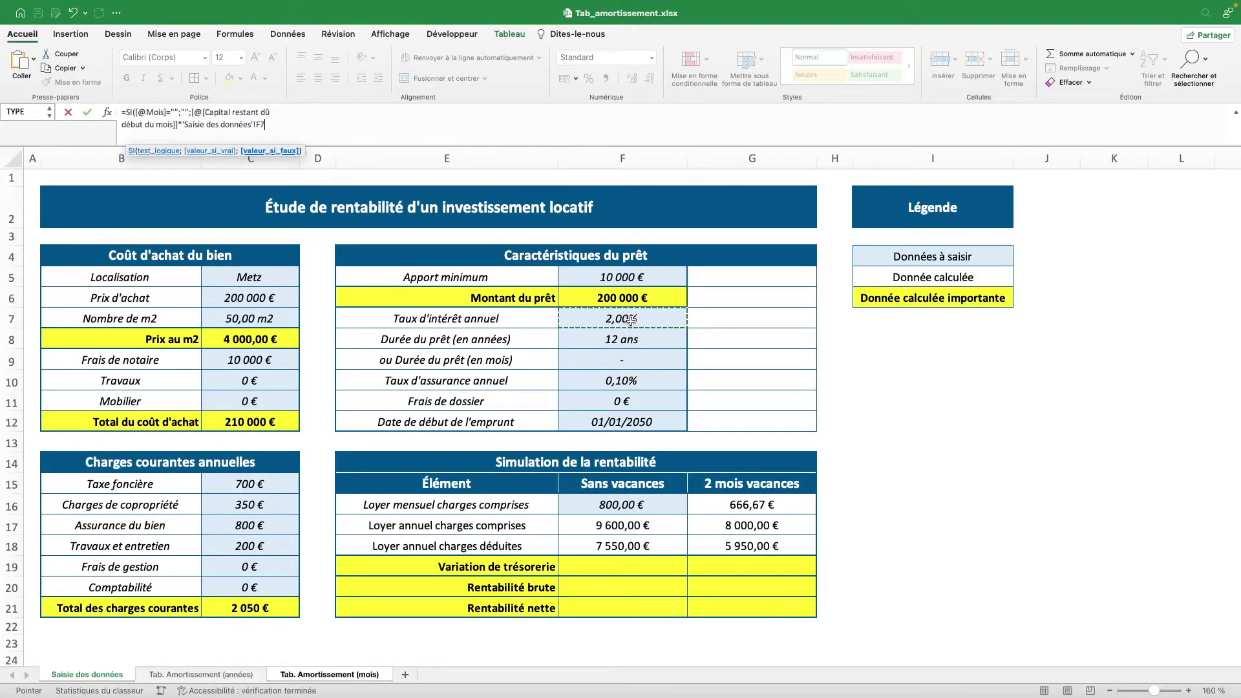
key(F4)
text($F$7/12)
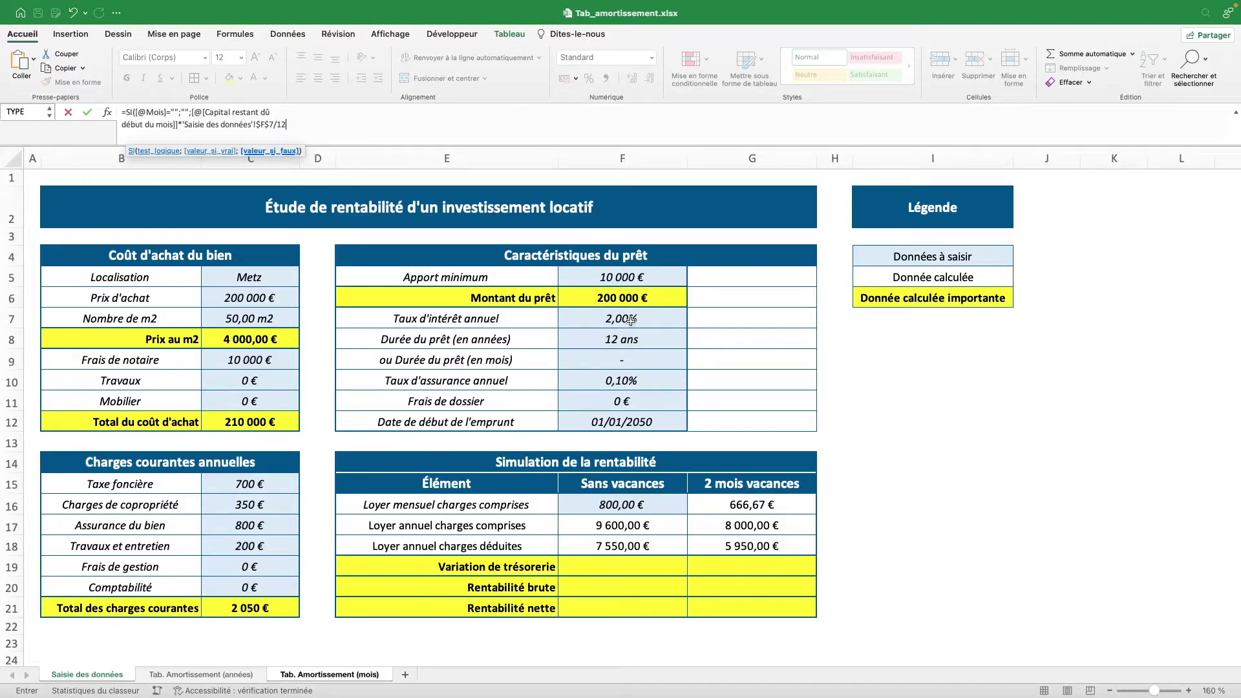
text())
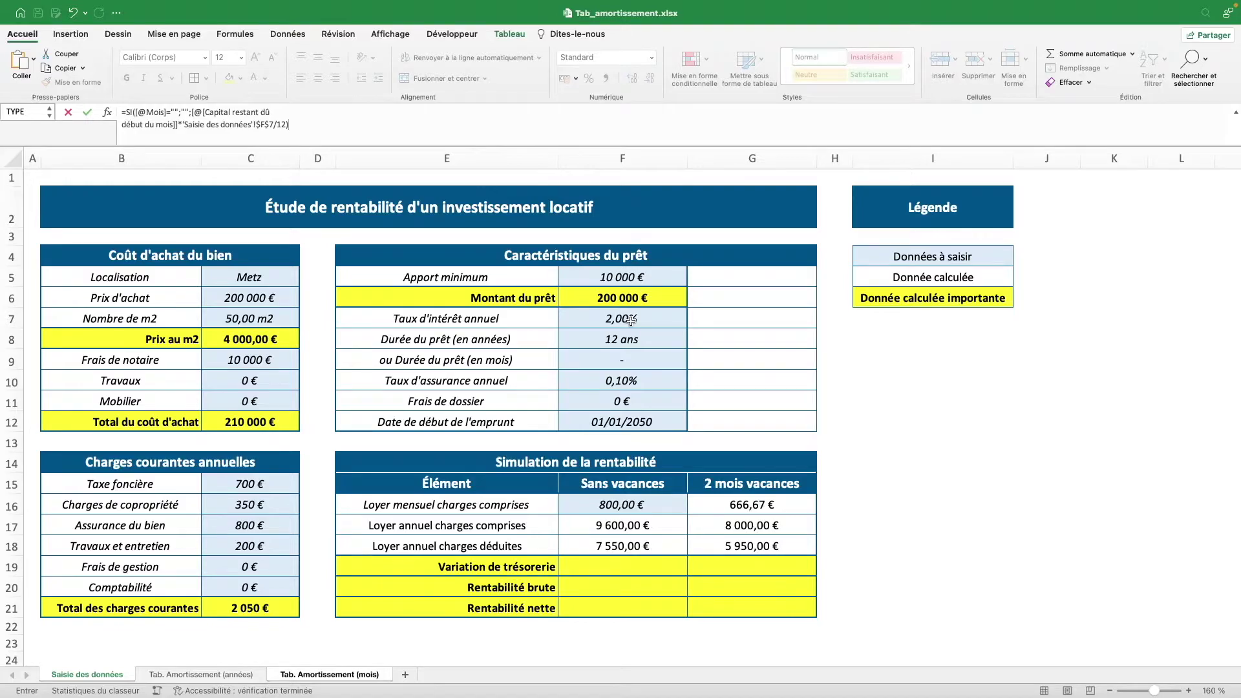
key(Return)
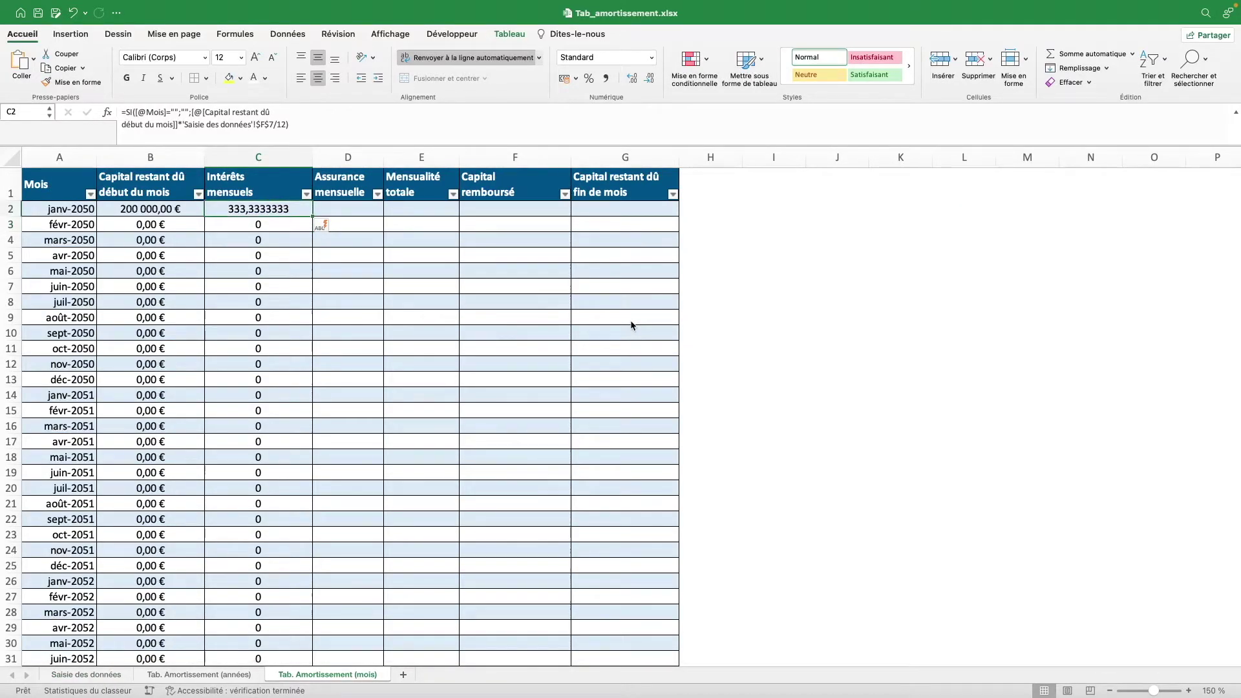
Step: Apply the Monétaire format to the Intérêts mensuels values so January reads 333,33 €
click(284, 169)
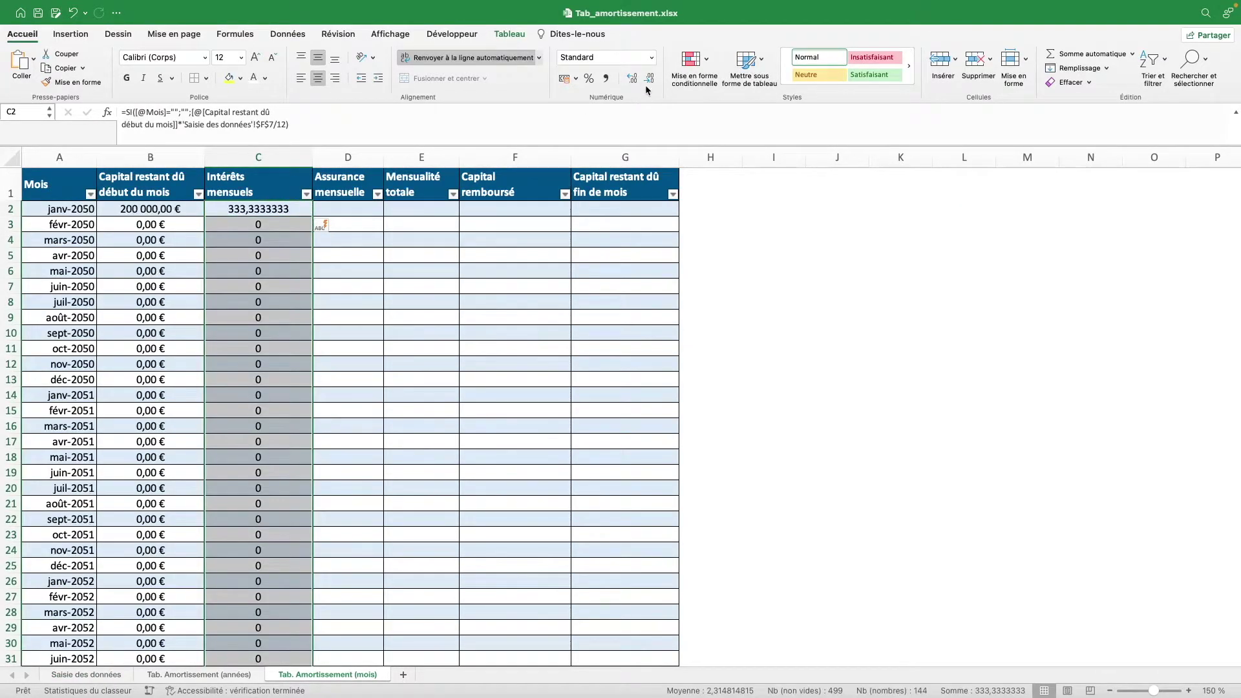
click(651, 57)
click(598, 126)
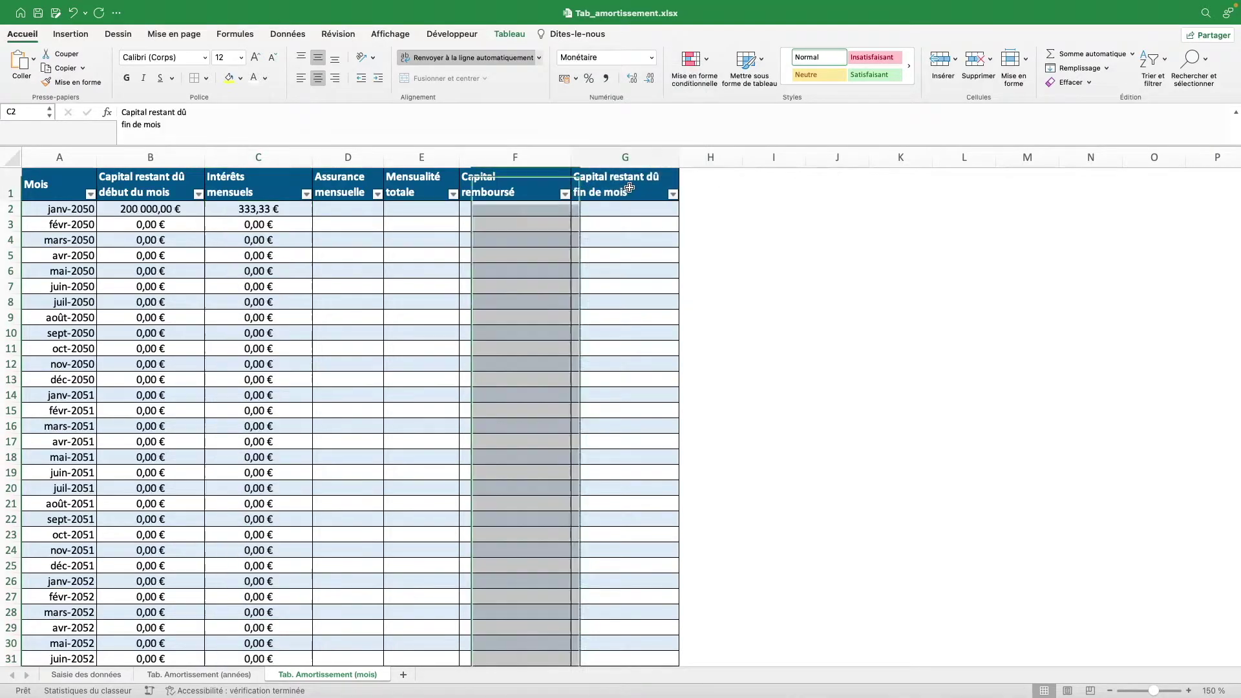
click(630, 187)
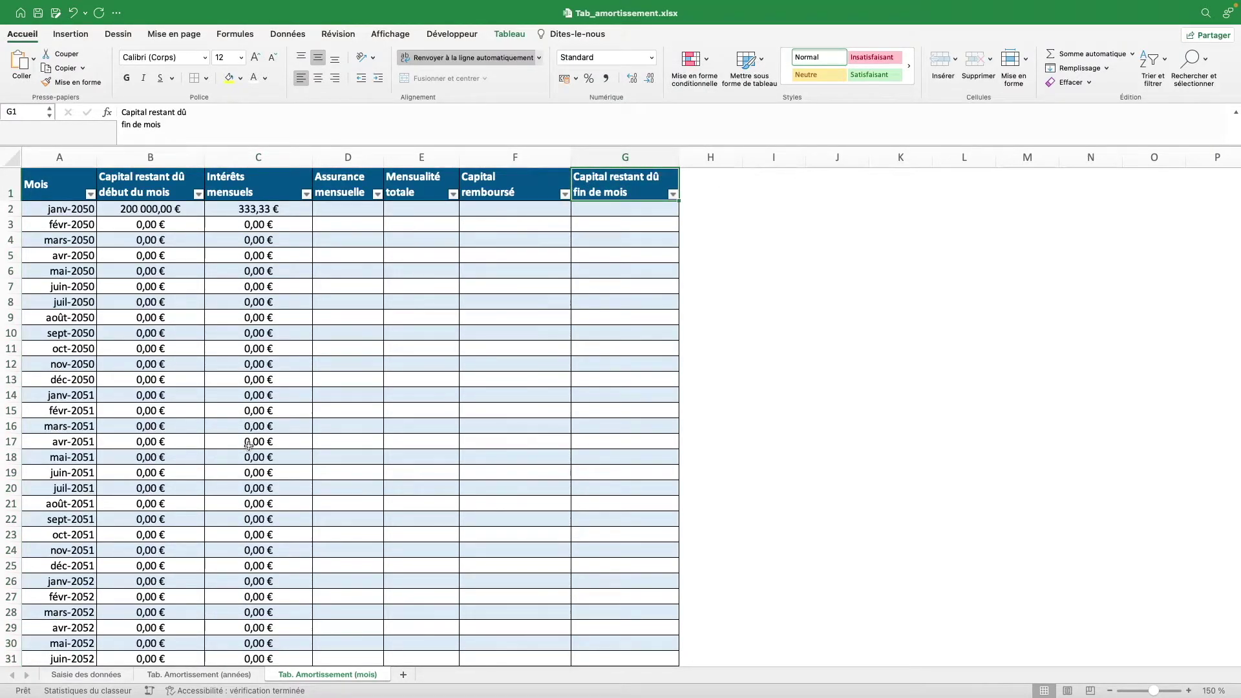
Step: Inspect the interest and capital formulas in later rows, including empty row 146
scroll(259, 481, down, 3)
click(250, 329)
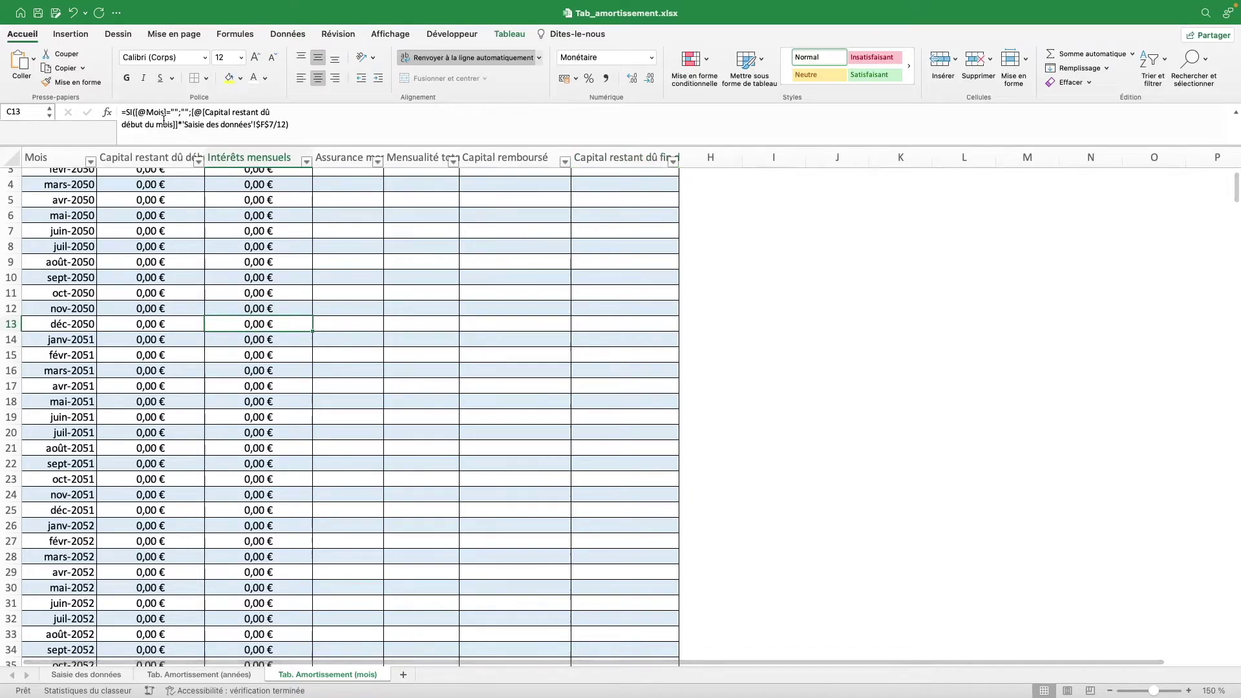
scroll(289, 514, down, 10)
scroll(284, 516, down, 15)
scroll(282, 517, down, 15)
scroll(280, 515, up, 1)
scroll(284, 507, up, 20)
click(197, 519)
click(214, 519)
click(248, 537)
click(89, 522)
click(251, 520)
click(180, 520)
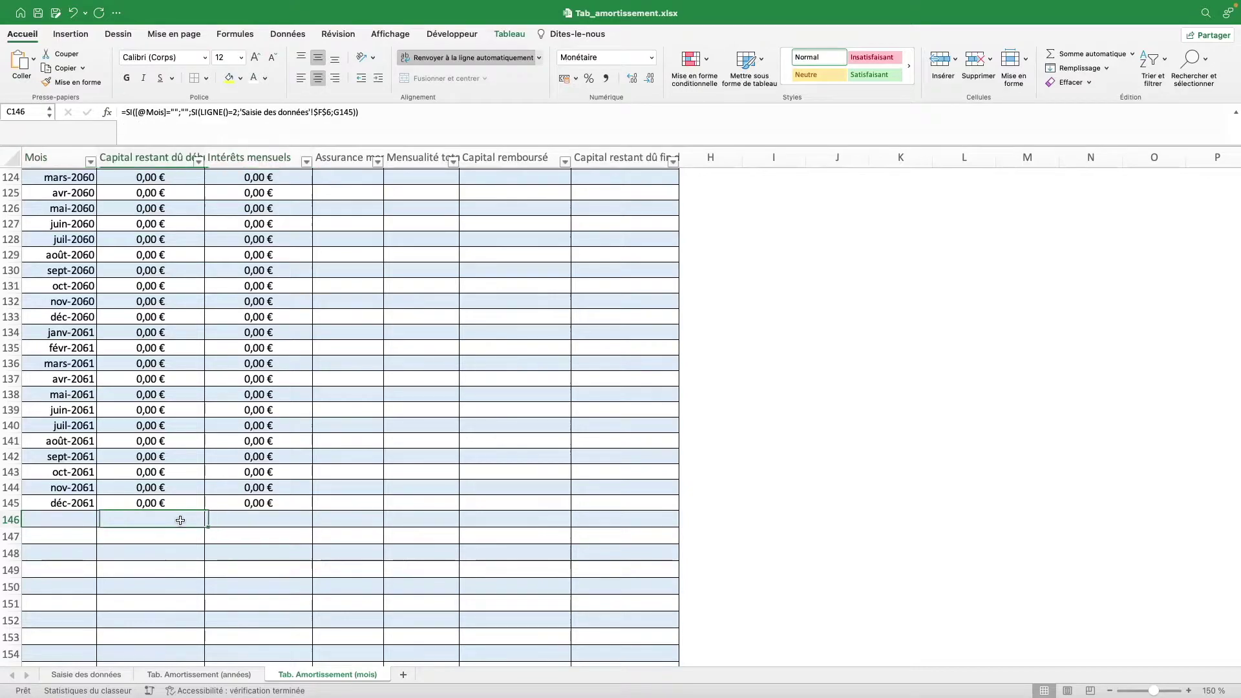
Step: Test-enter 444 in A146, then undo it
click(75, 520)
text(444)
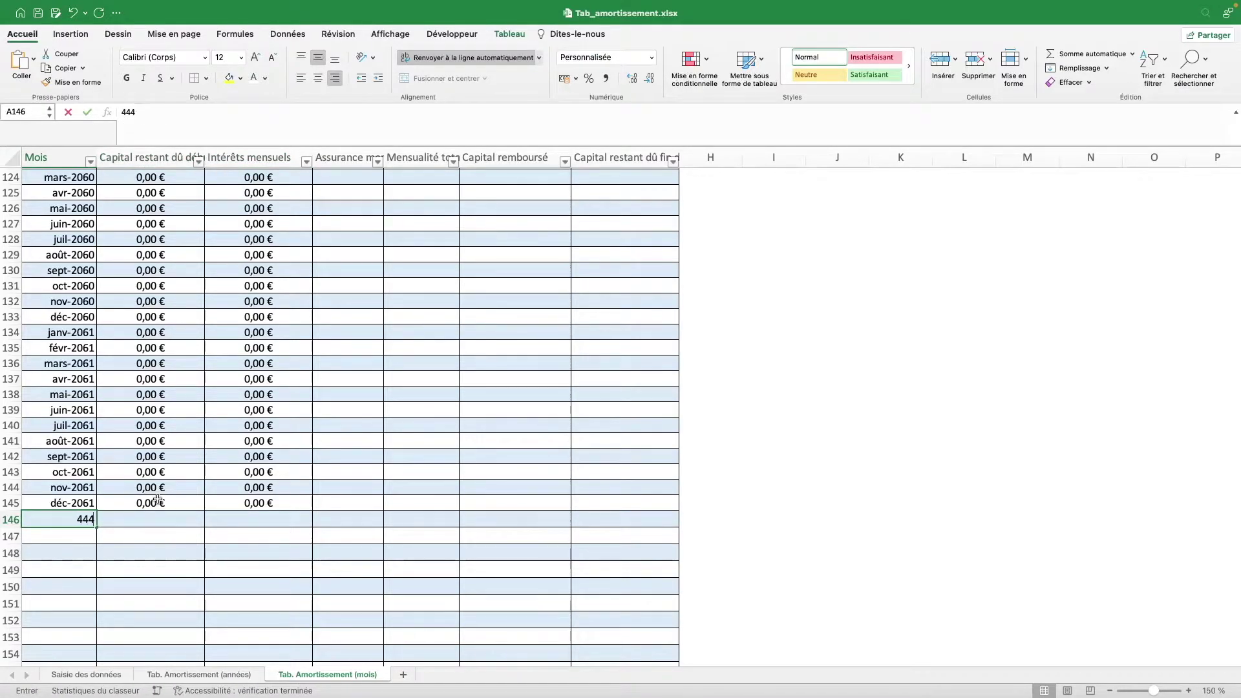
key(Return)
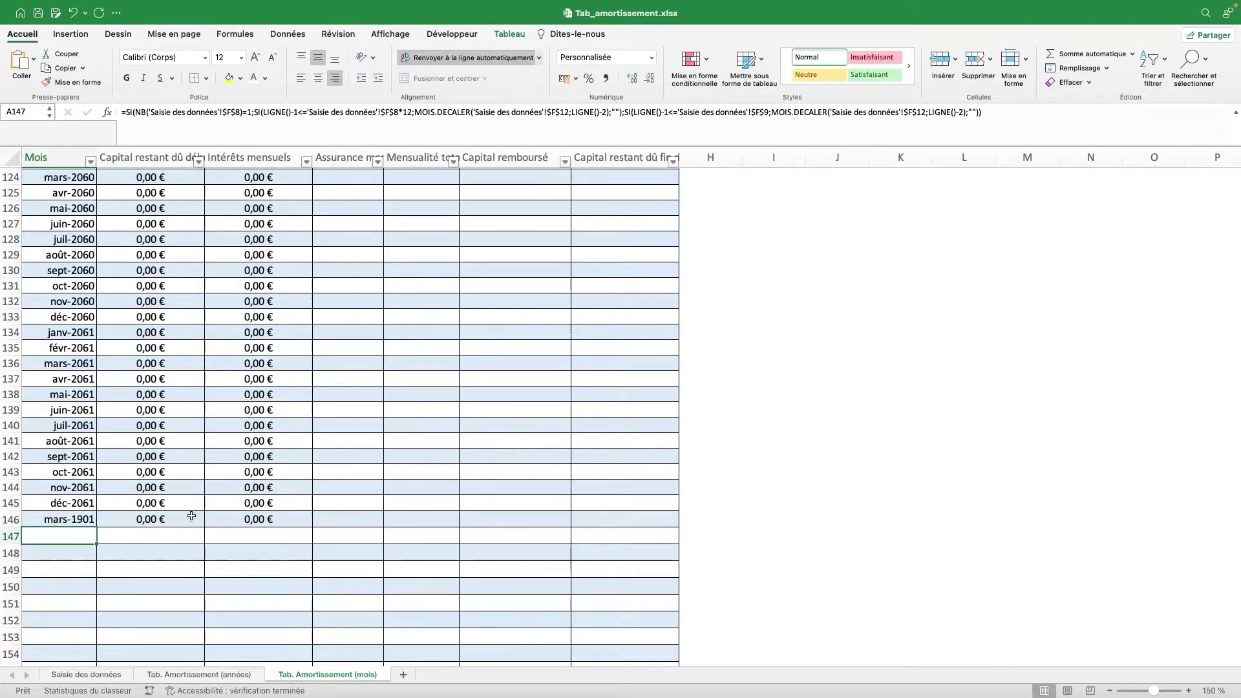
key(ctrl+z)
scroll(216, 434, up, 20)
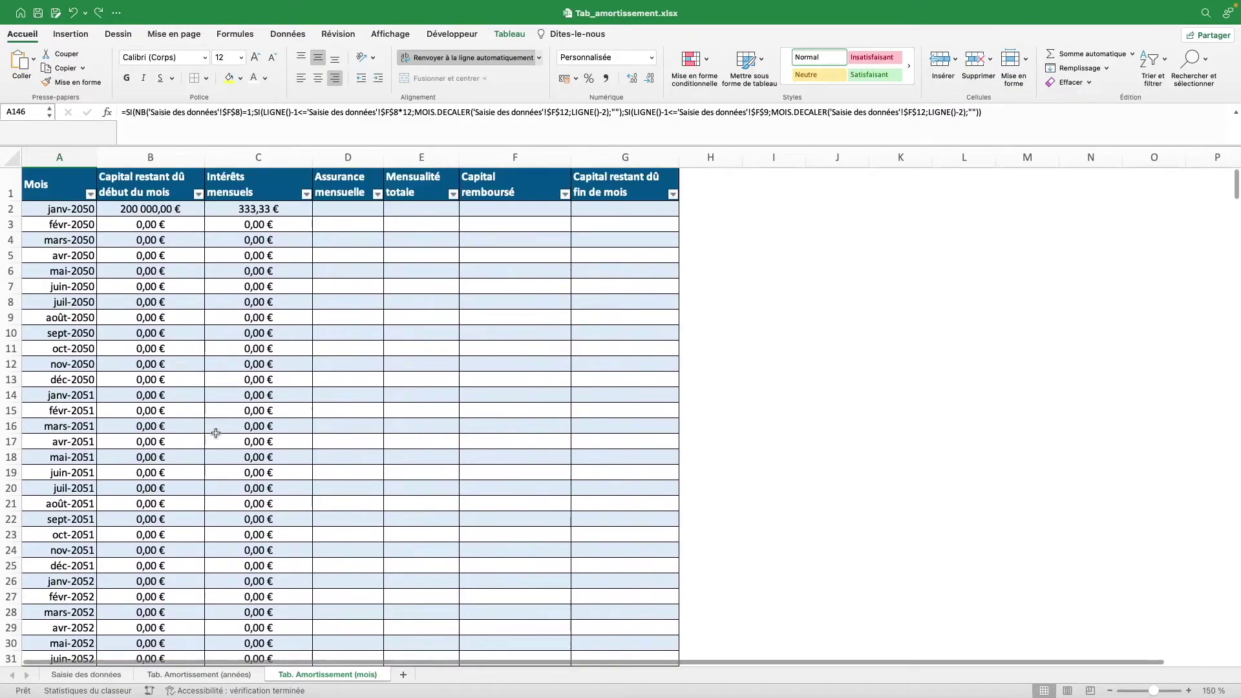
click(346, 209)
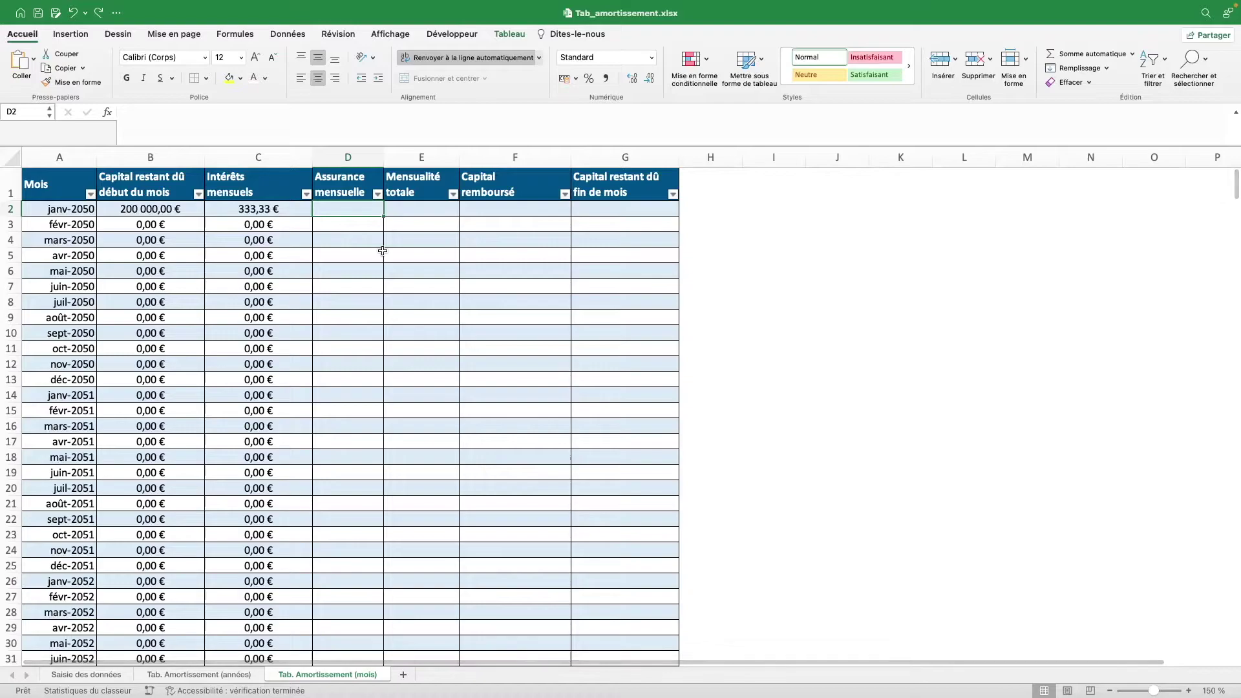
text(=SI()
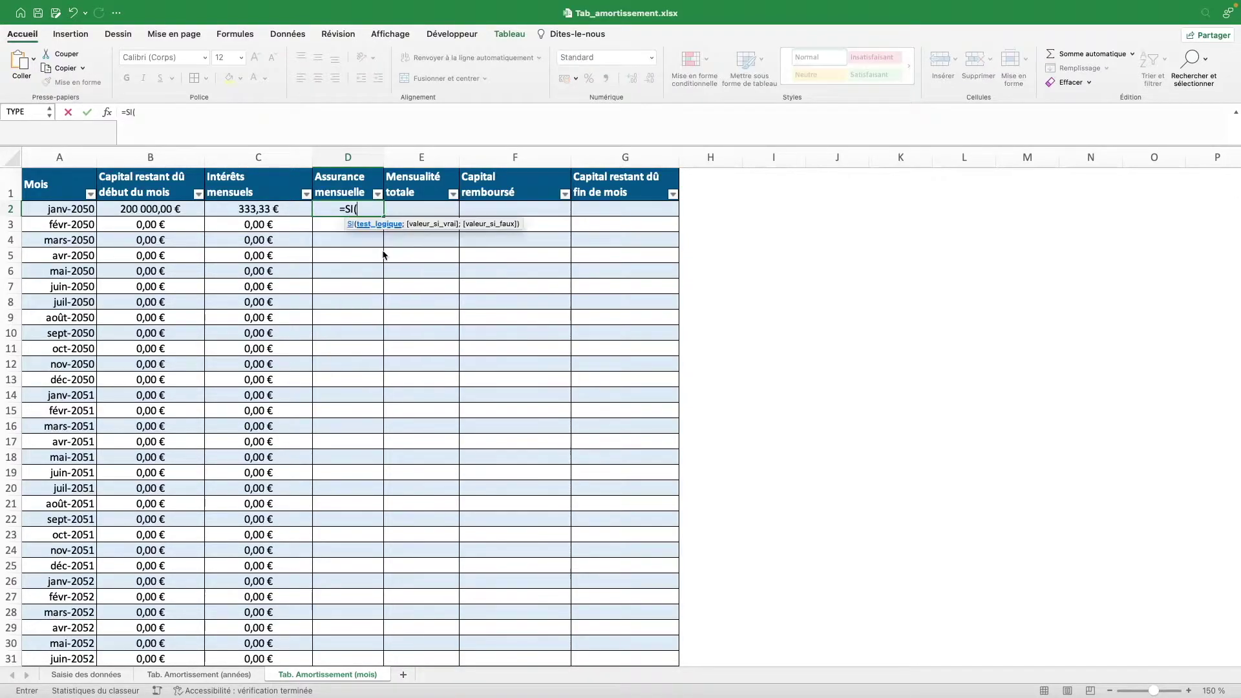
click(87, 207)
text(=)
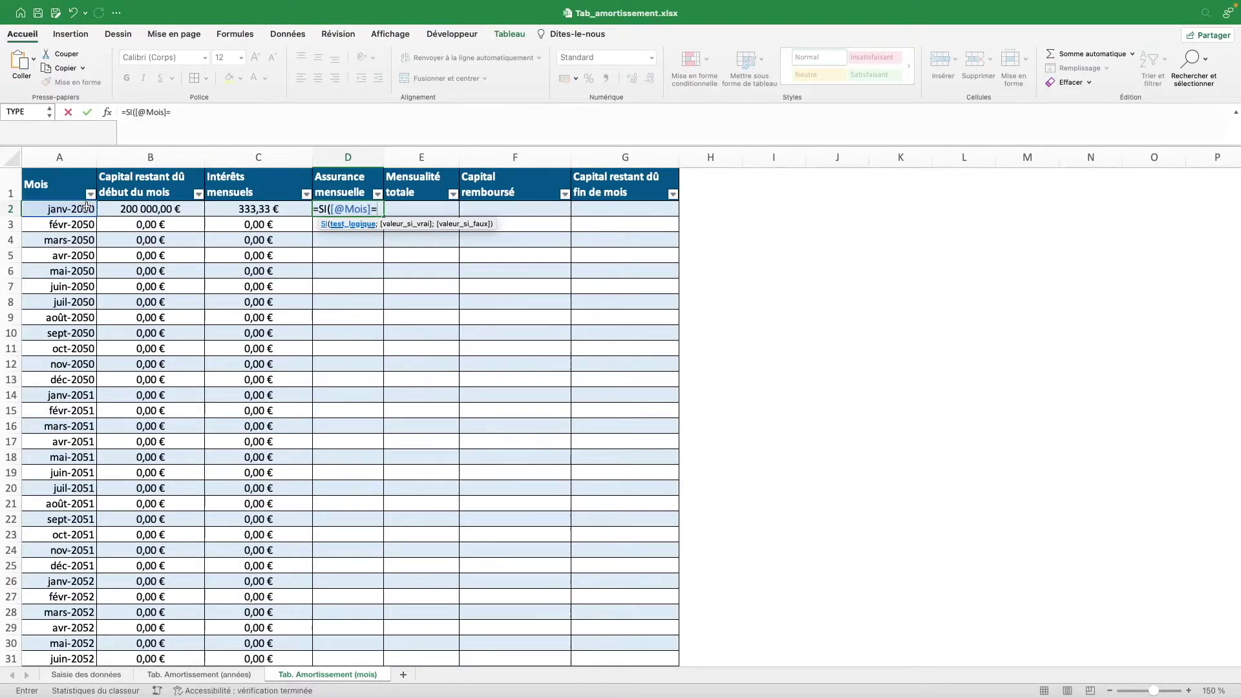
text("";"";)
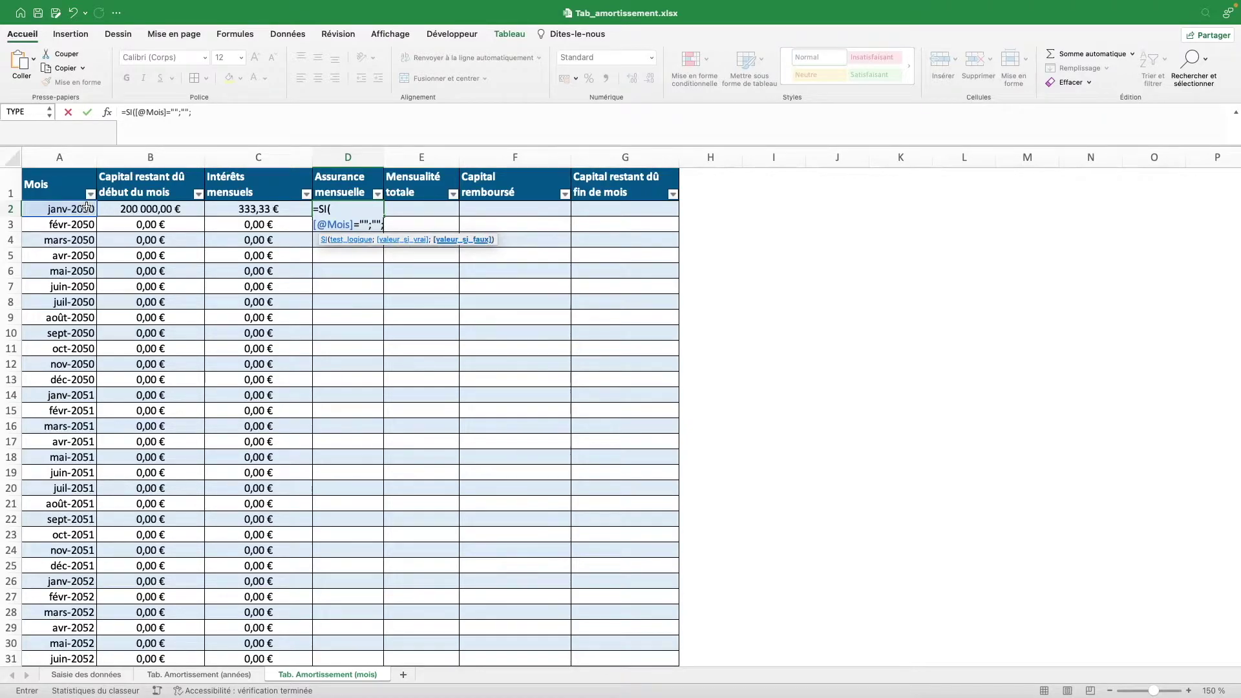
click(304, 118)
text(;)
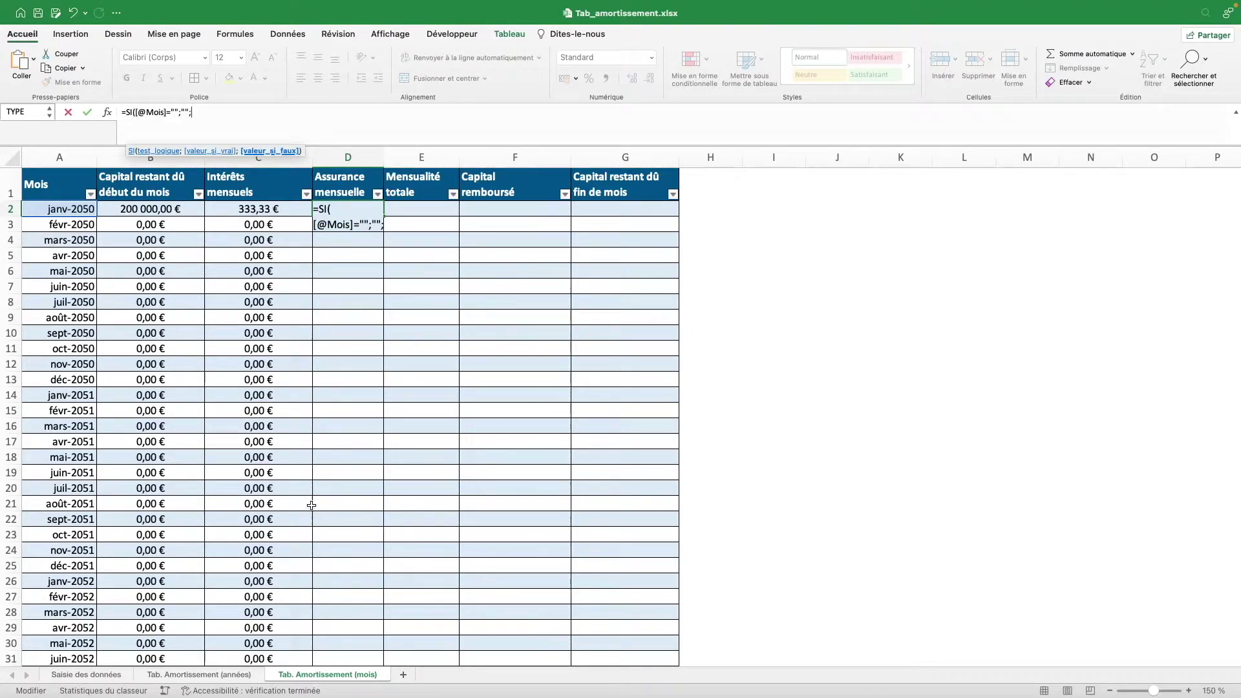
Step: Complete it as loan amount $F$6 times insurance rate $F$10 divided by 12
click(86, 674)
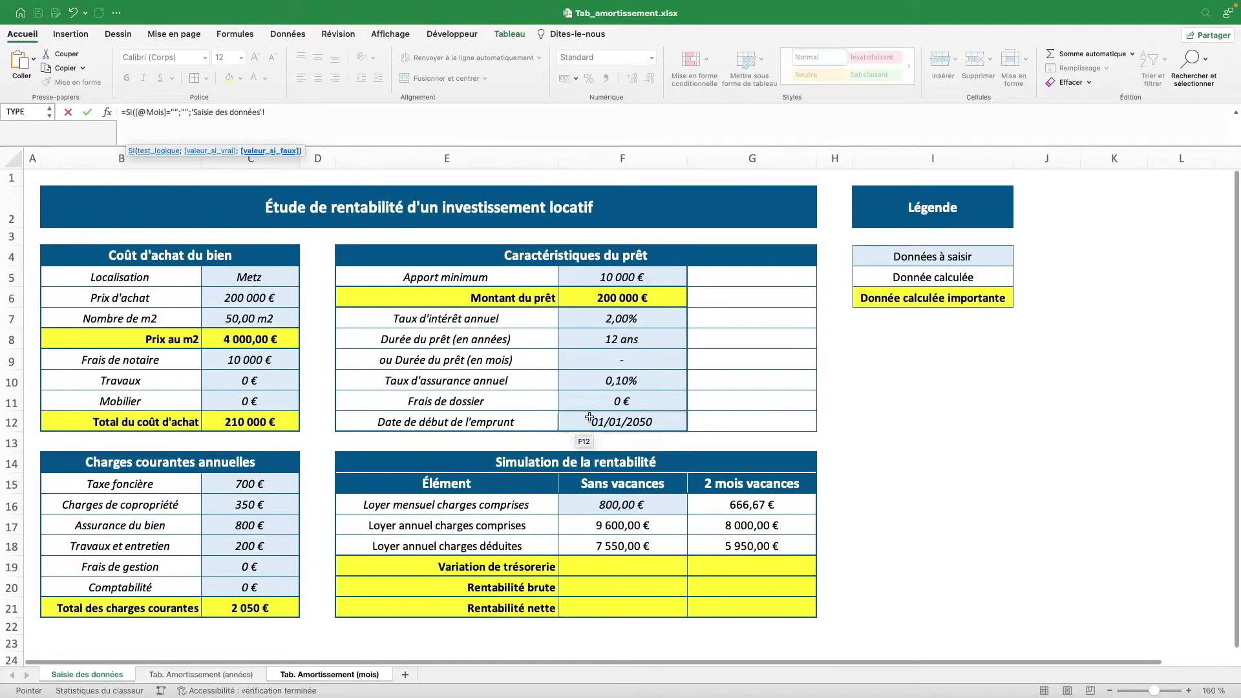
click(621, 296)
key(F4)
text(*)
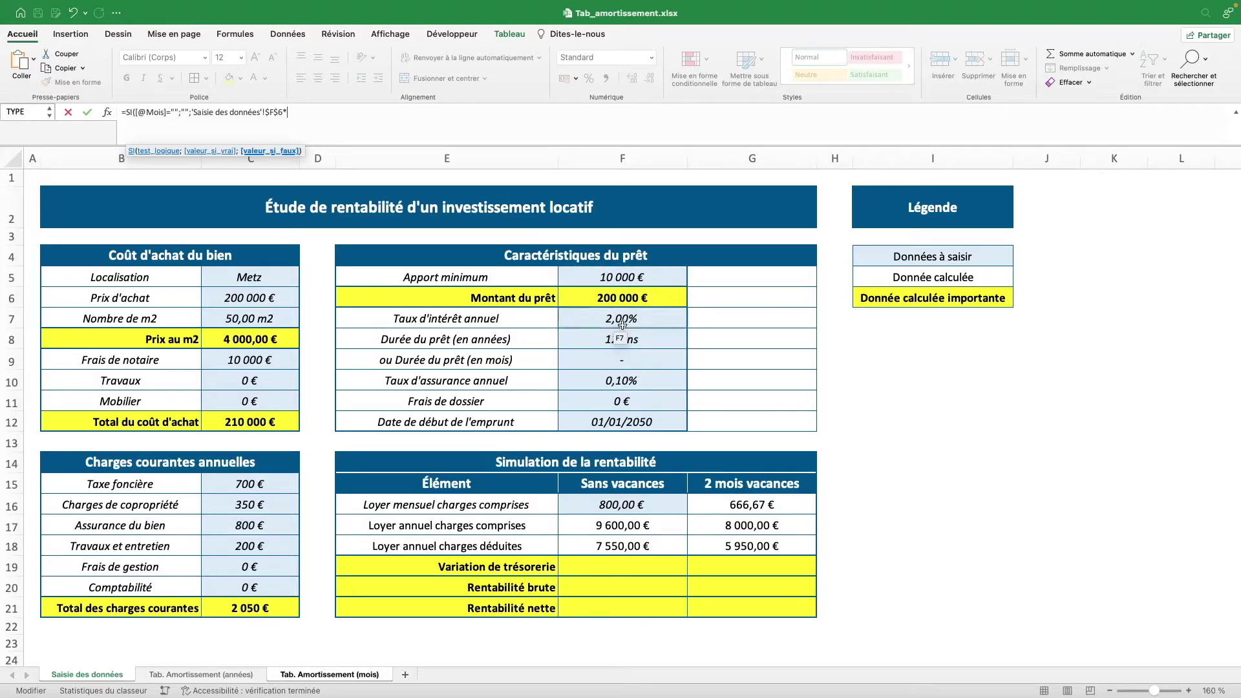
click(622, 380)
key(F4)
text(/)
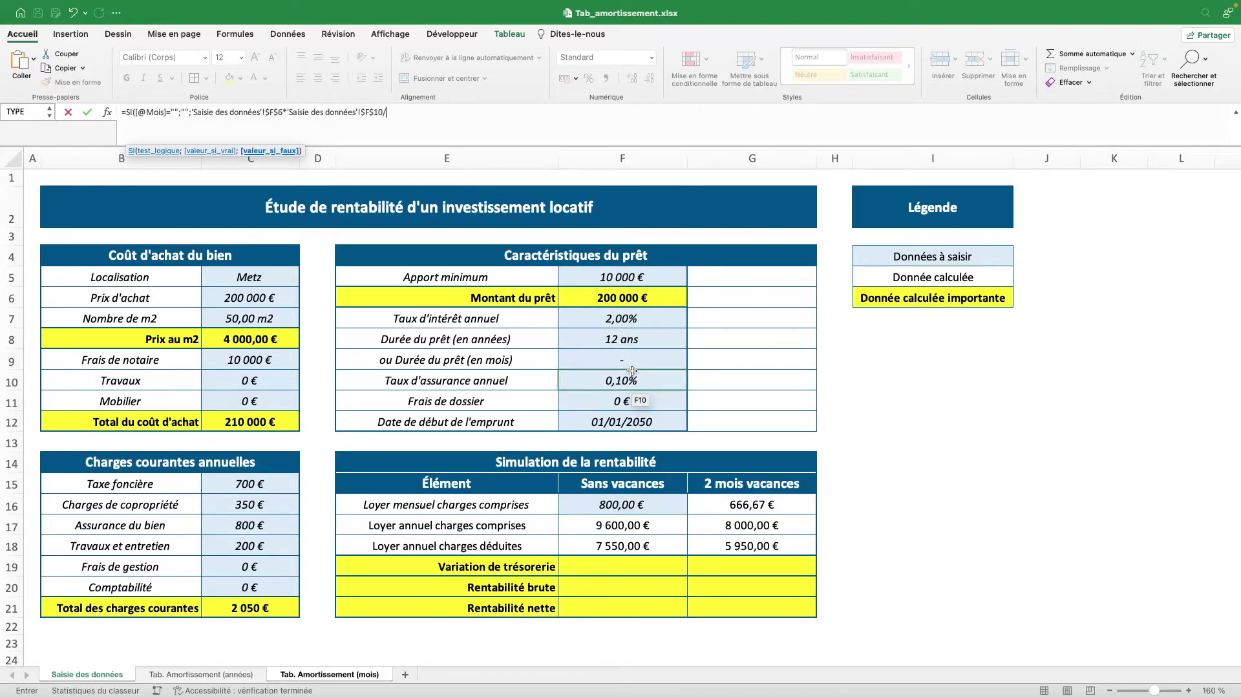
text(12)
text())
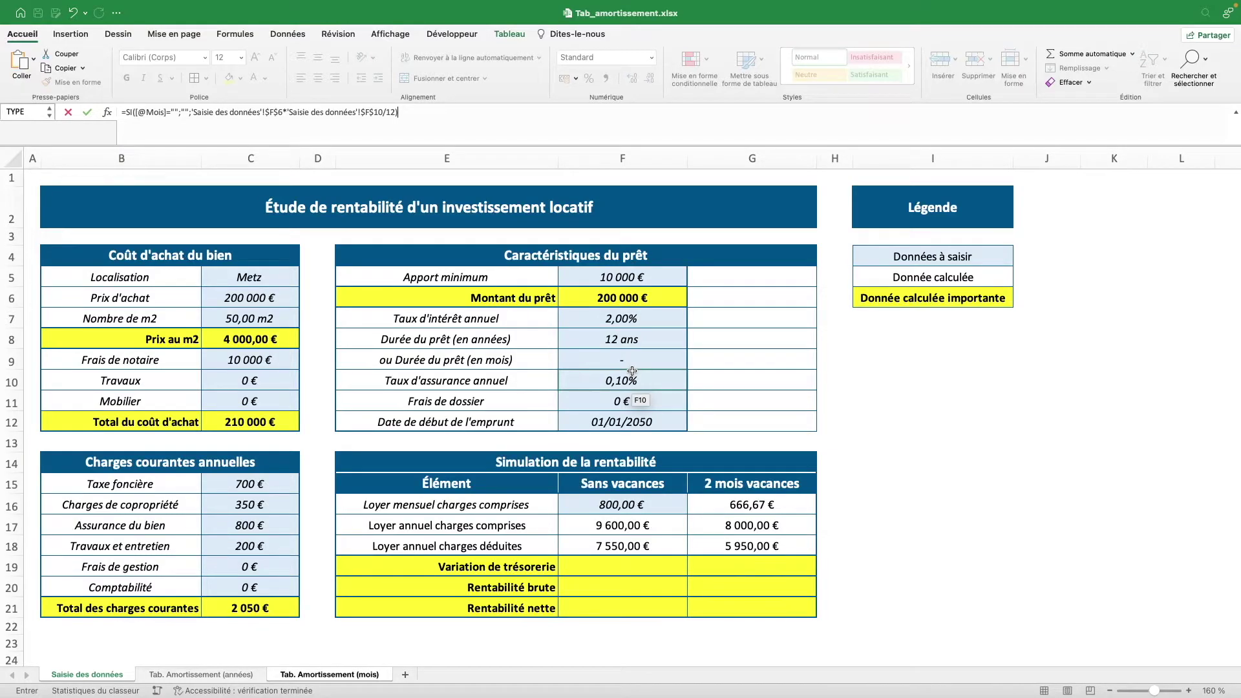
key(Return)
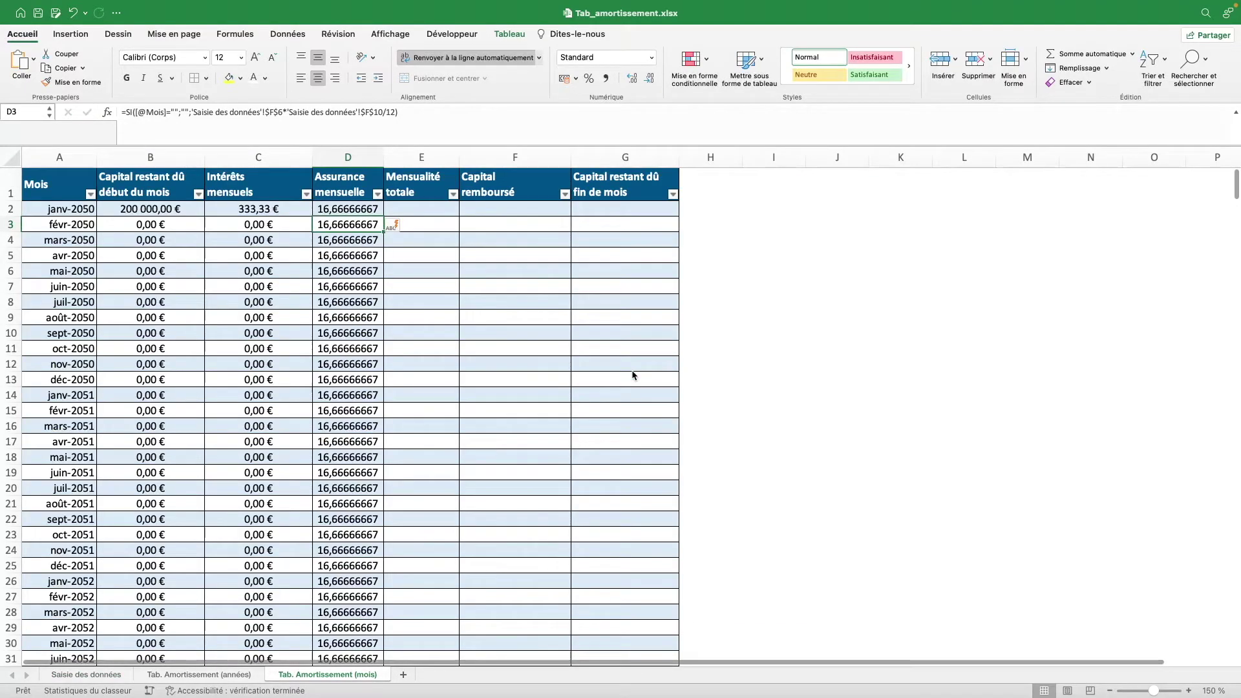
Step: Format the Assurance mensuelle values as Monétaire euro currency, showing 16,67 €
click(362, 173)
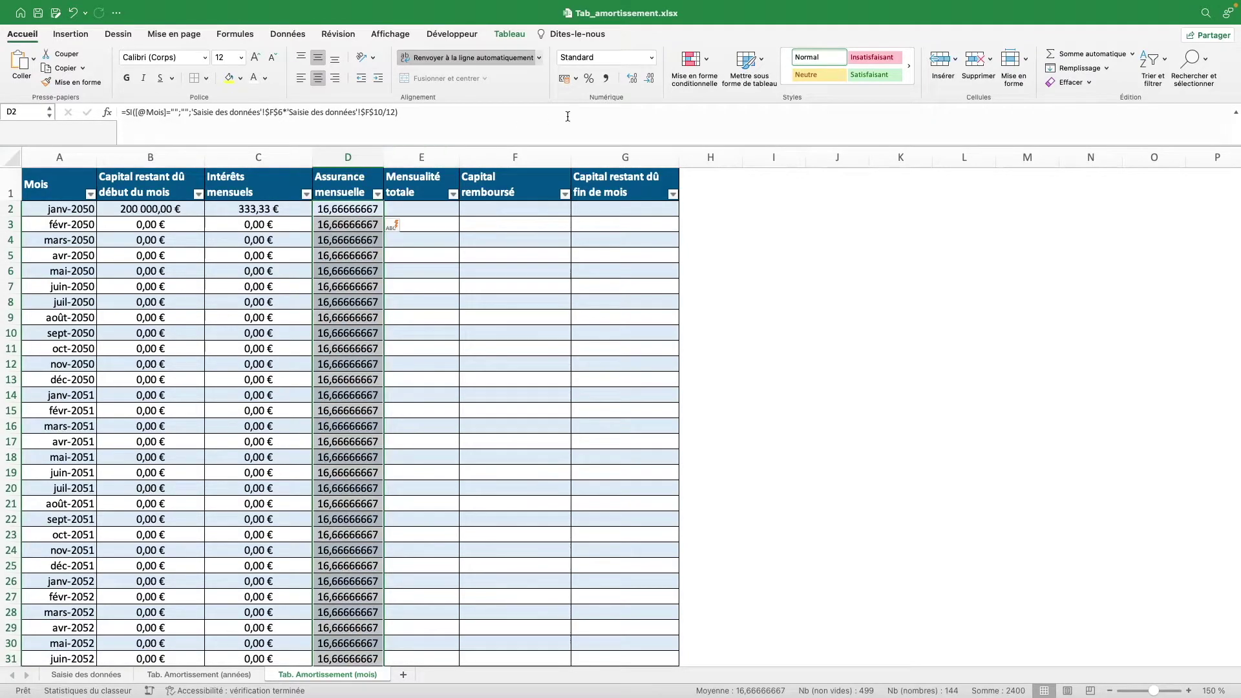
click(651, 58)
click(634, 125)
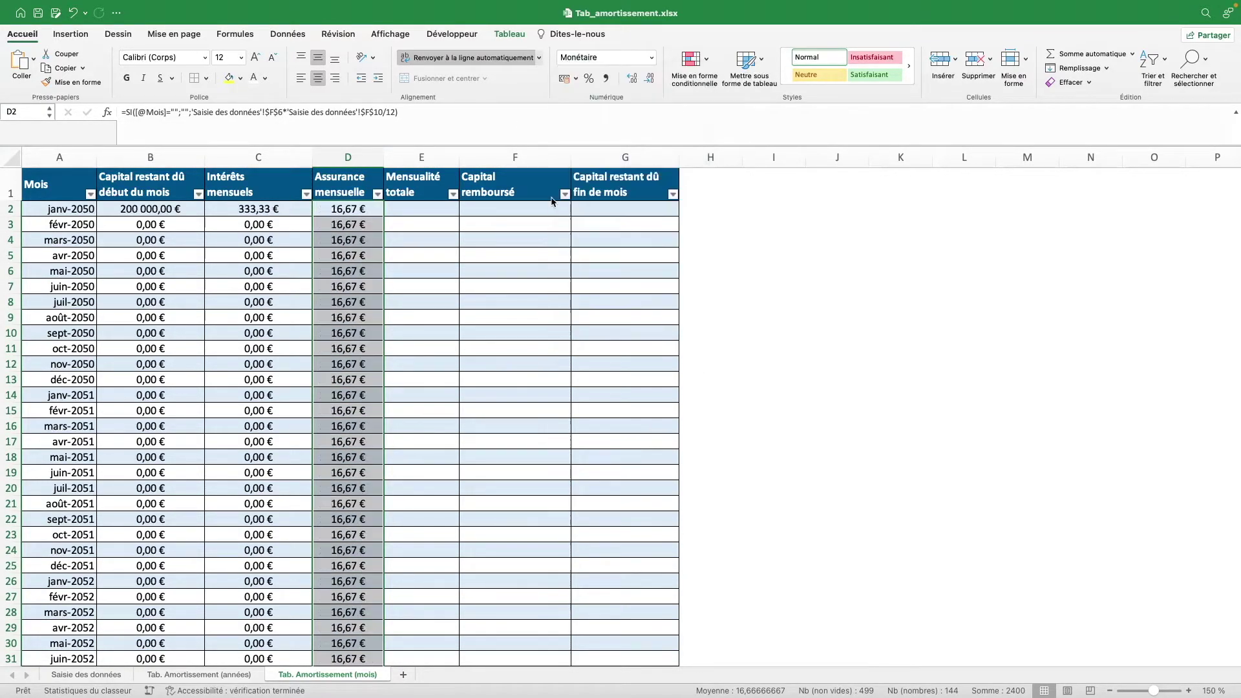
click(433, 211)
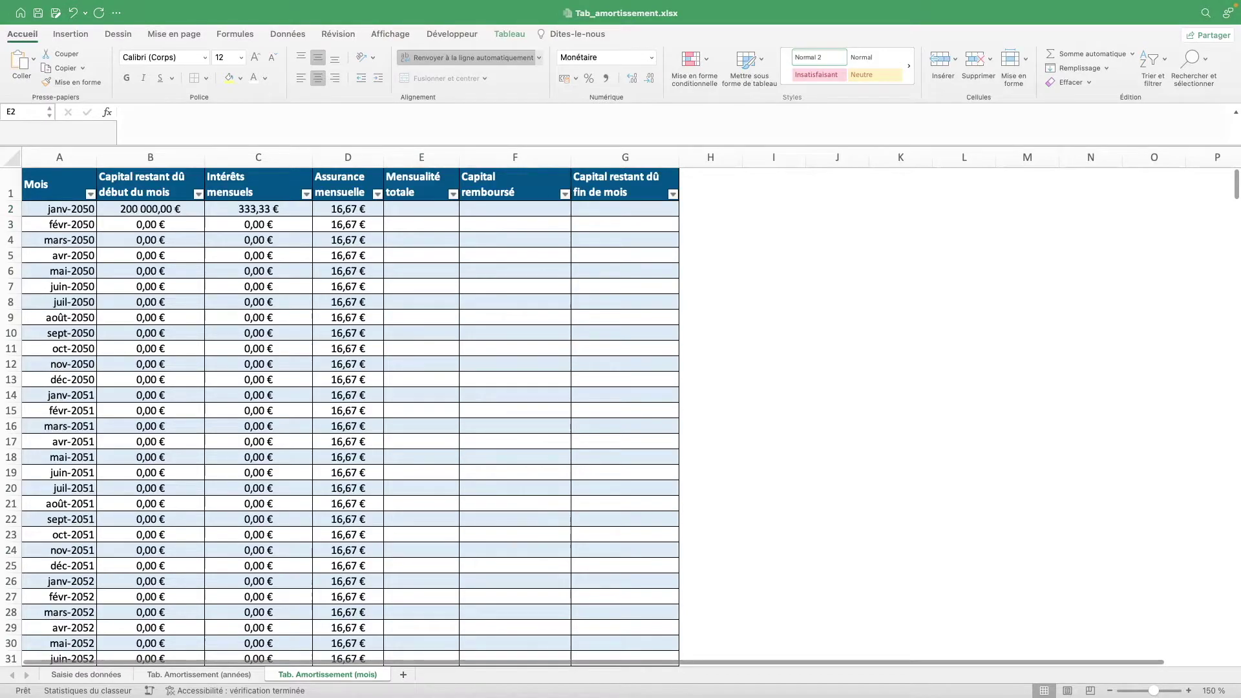
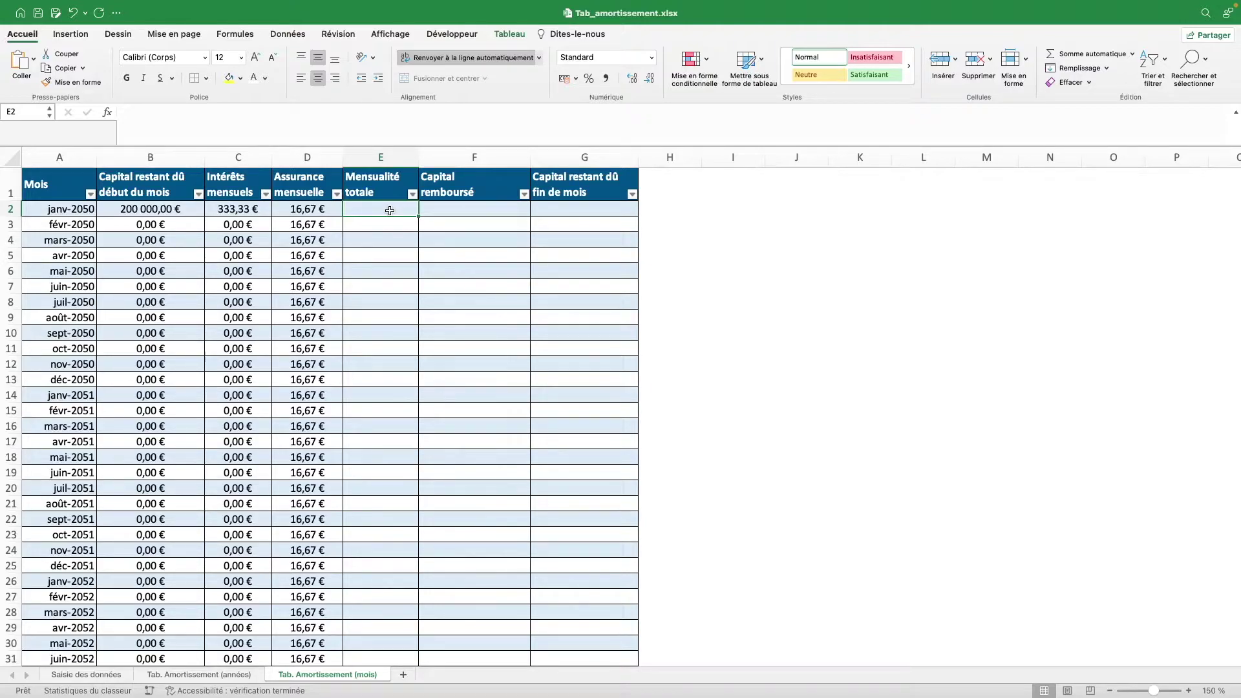
text(=SI()
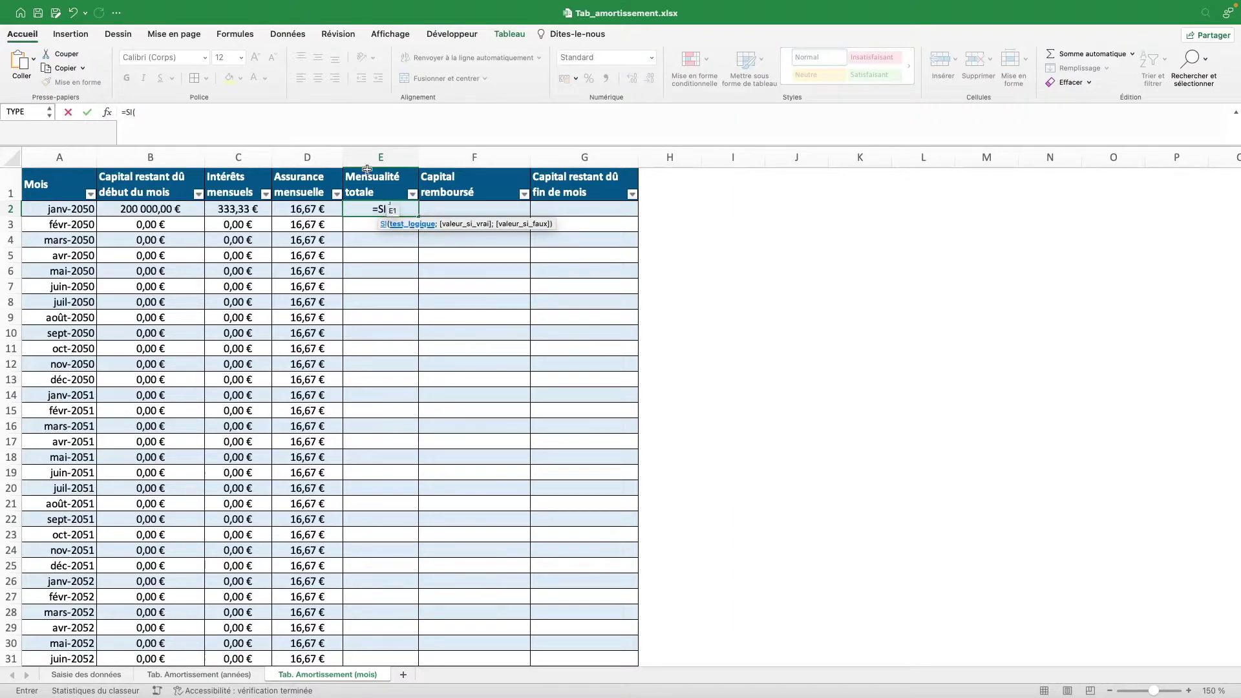
click(355, 129)
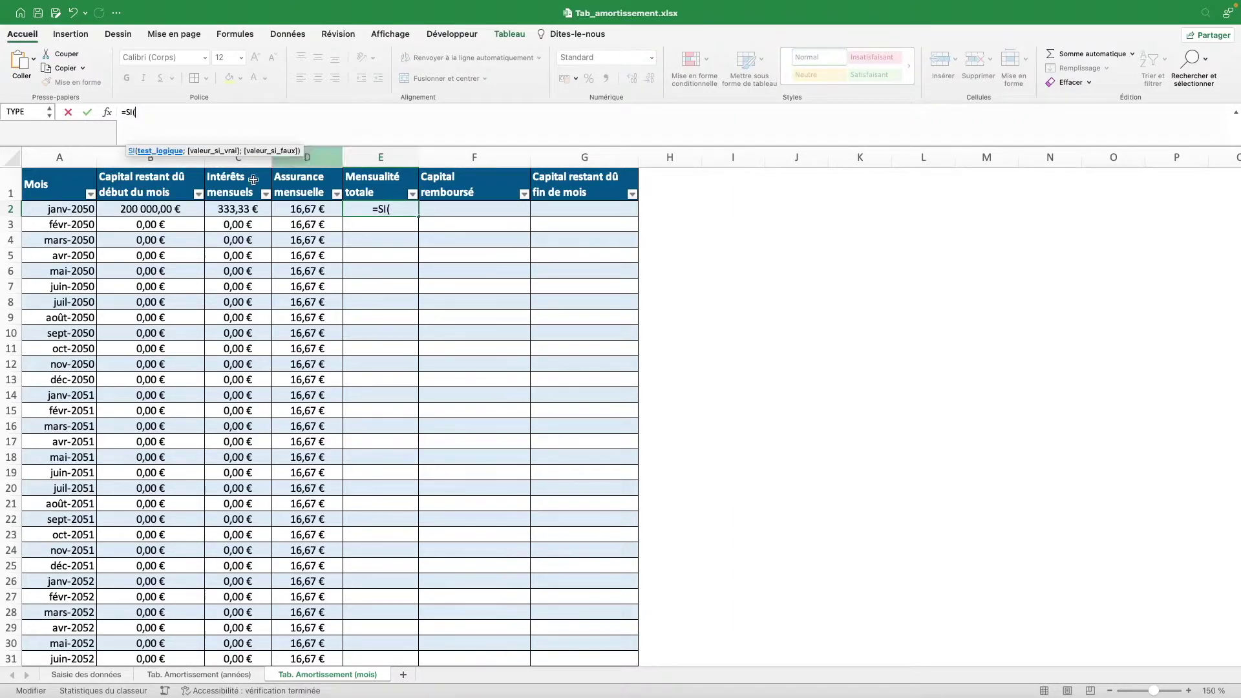
click(83, 207)
text(="")
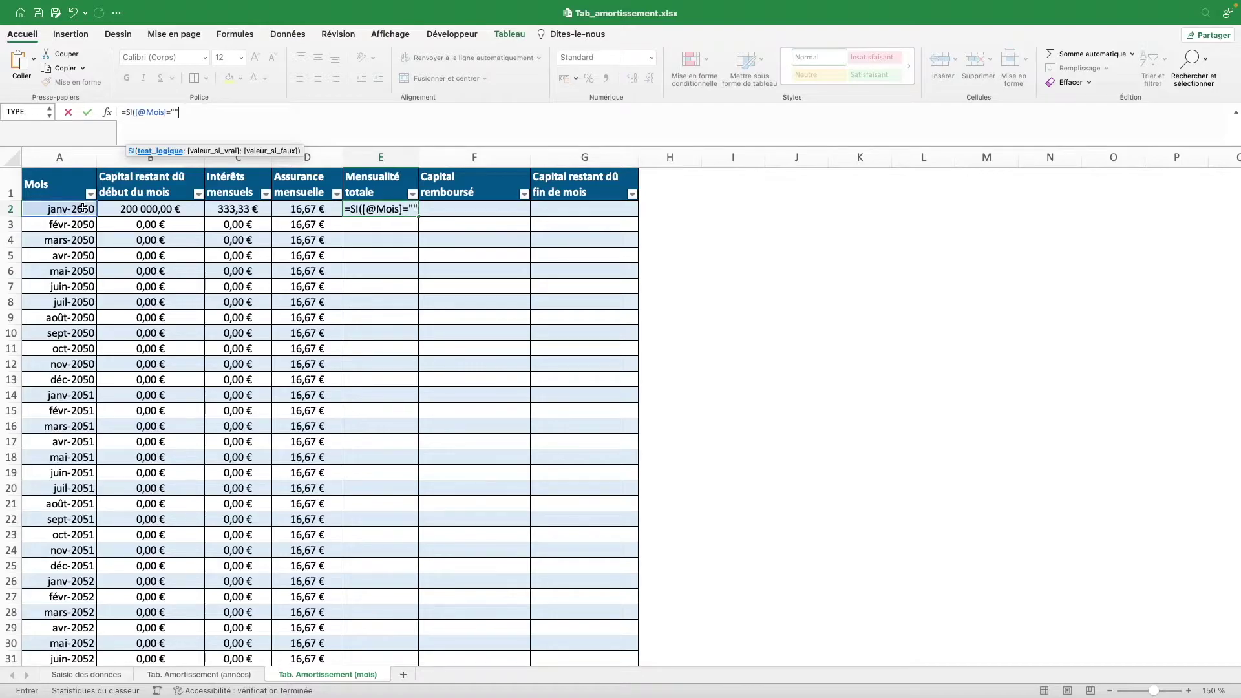
text(;"";)
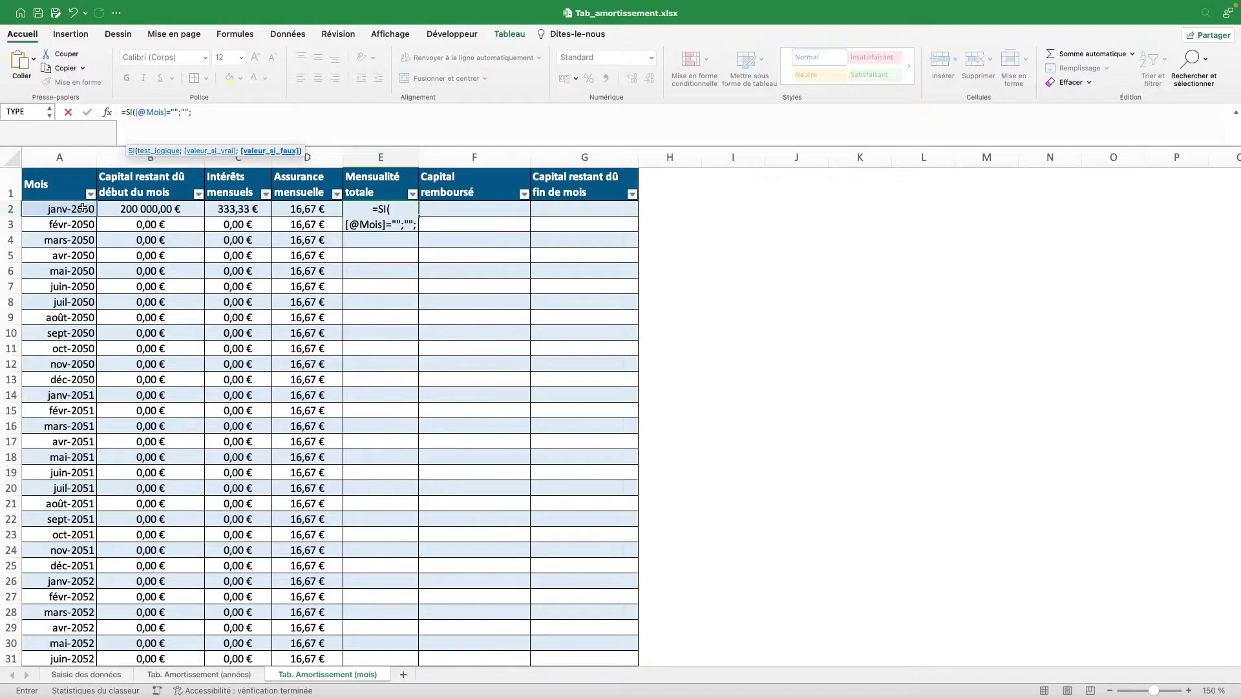
text(-)
text(VPM()
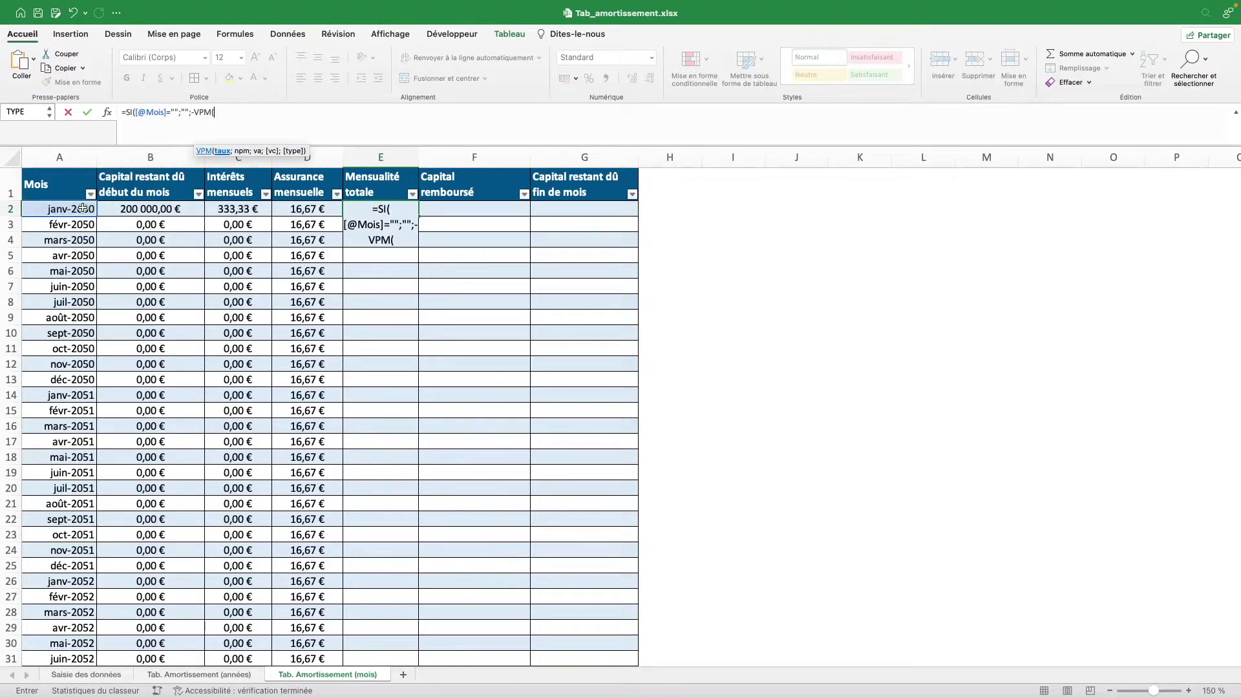
click(296, 114)
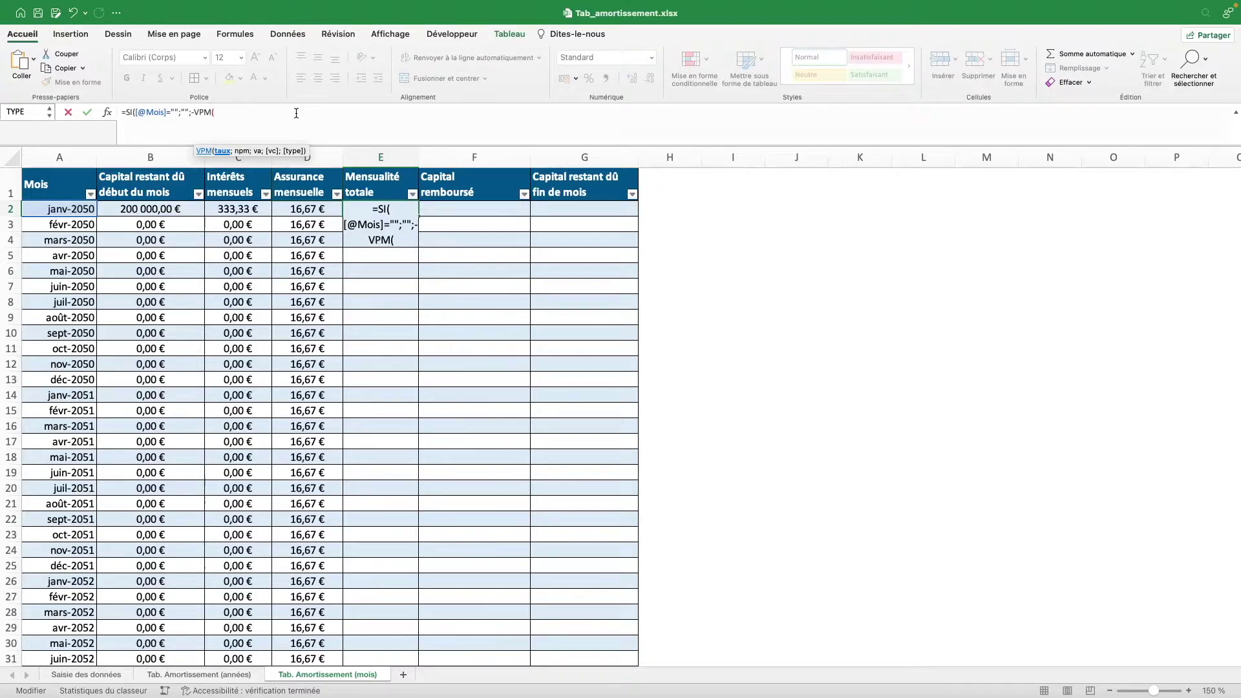
click(87, 674)
click(598, 317)
Step: Make the rate argument $F$7/12 and start the term test SI(NB($F$8)=1;
key(F4)
text(/12)
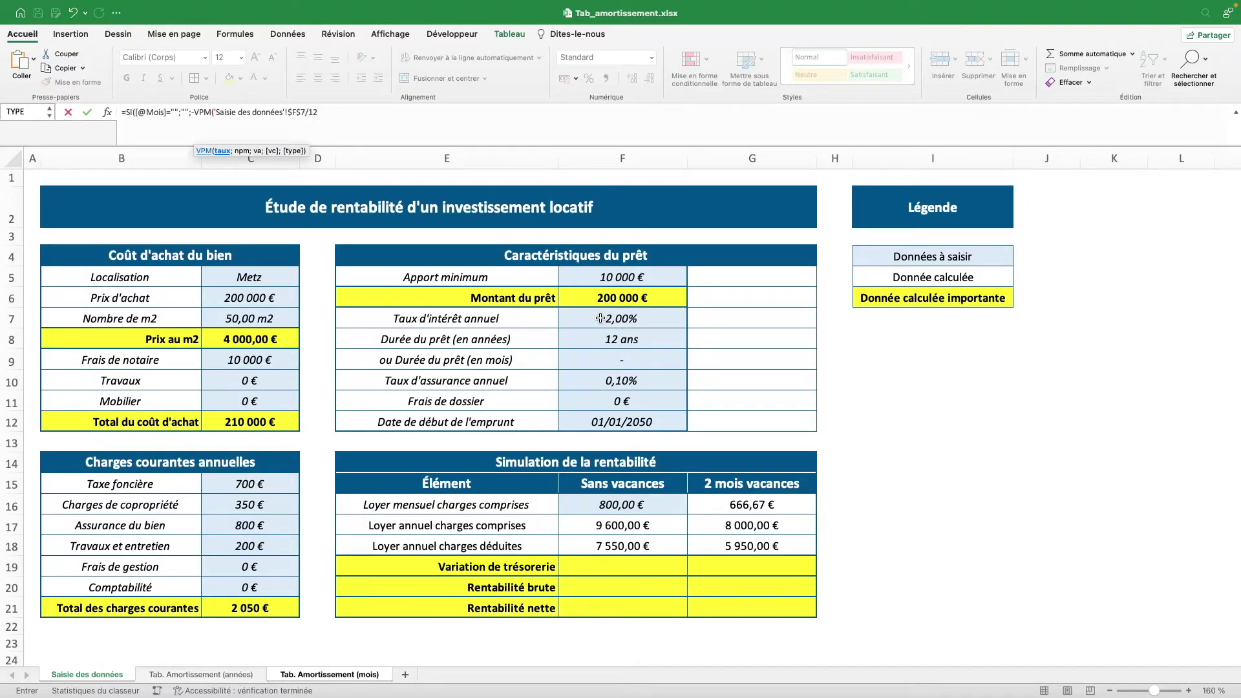
text(;)
text(SI()
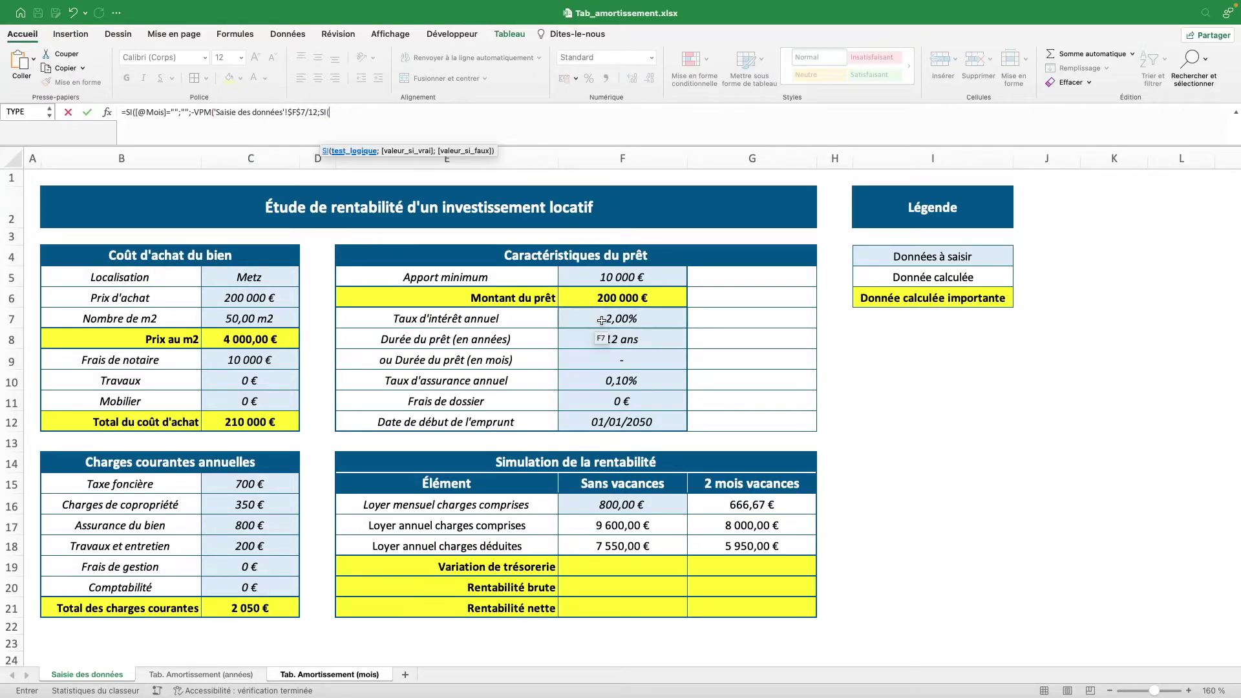
text(nb()
click(603, 340)
text()=)
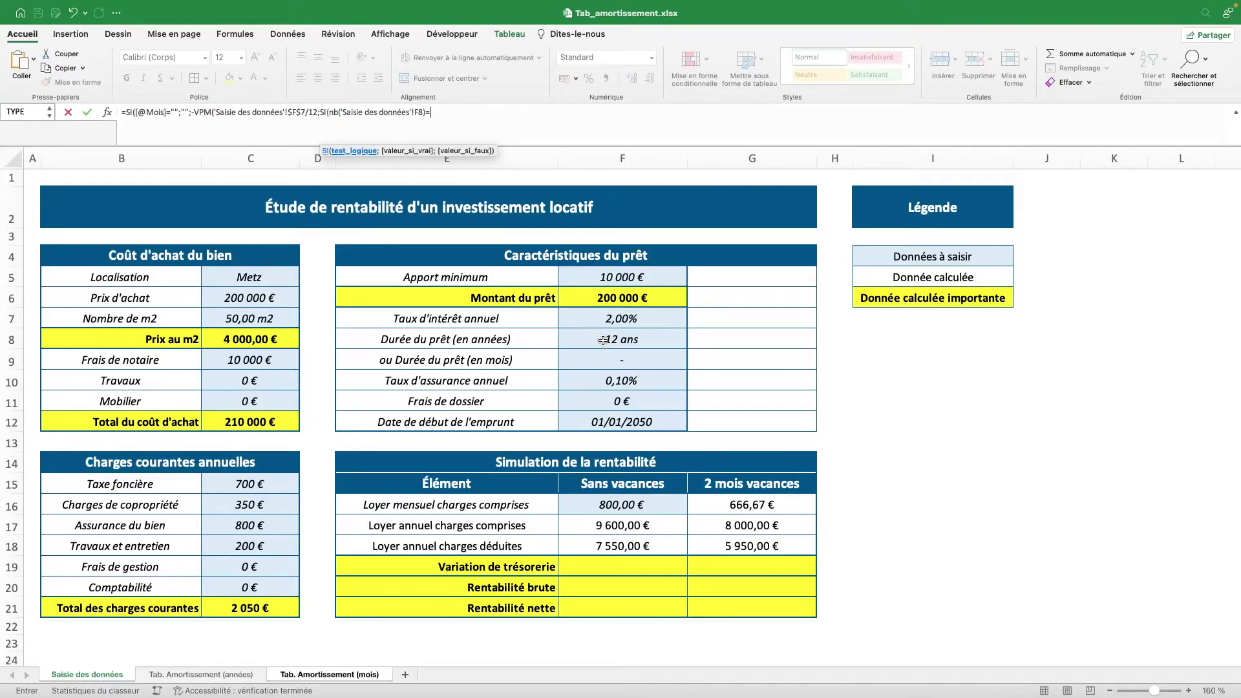
text(1)
click(419, 112)
key(F4)
click(480, 111)
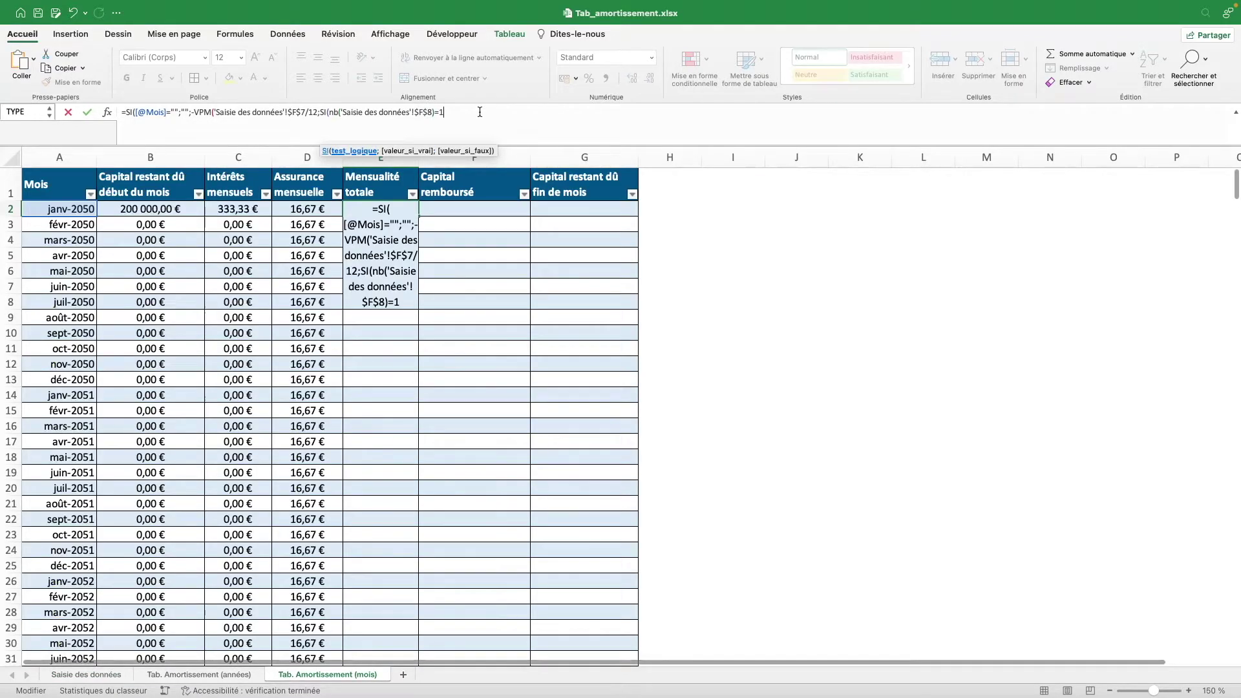
text(;)
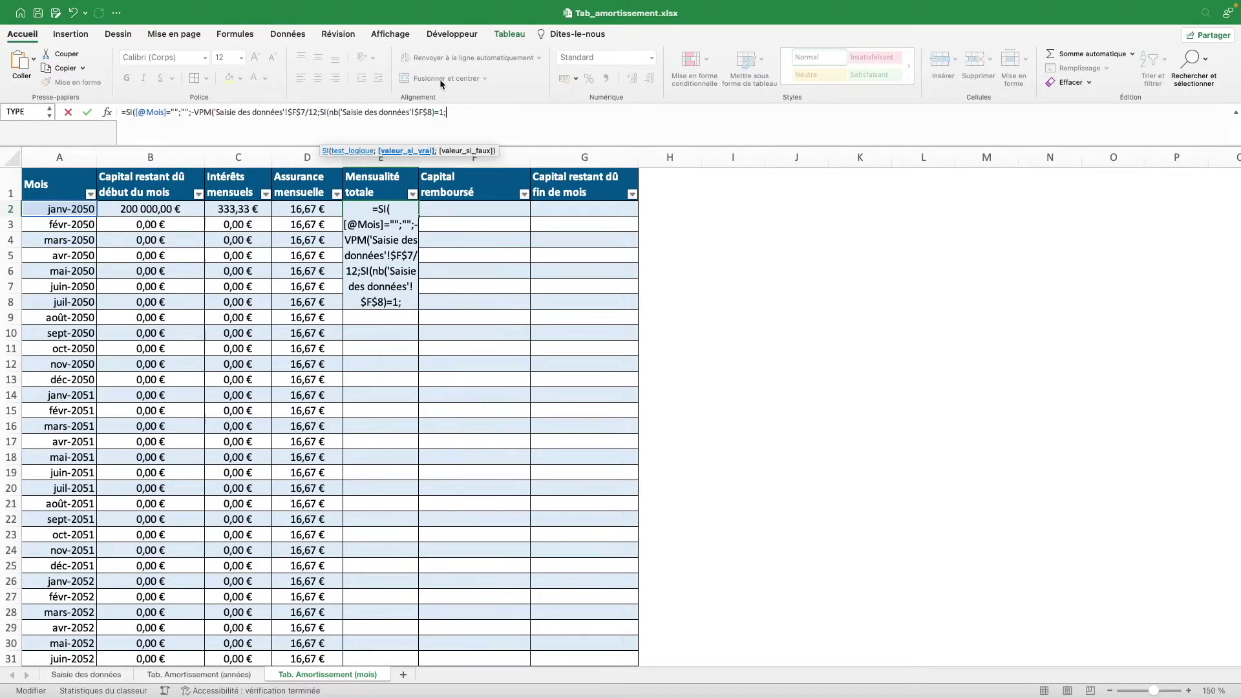
Step: Complete the term argument as $F$8*12 years, otherwise $F$9 months
click(100, 675)
click(648, 338)
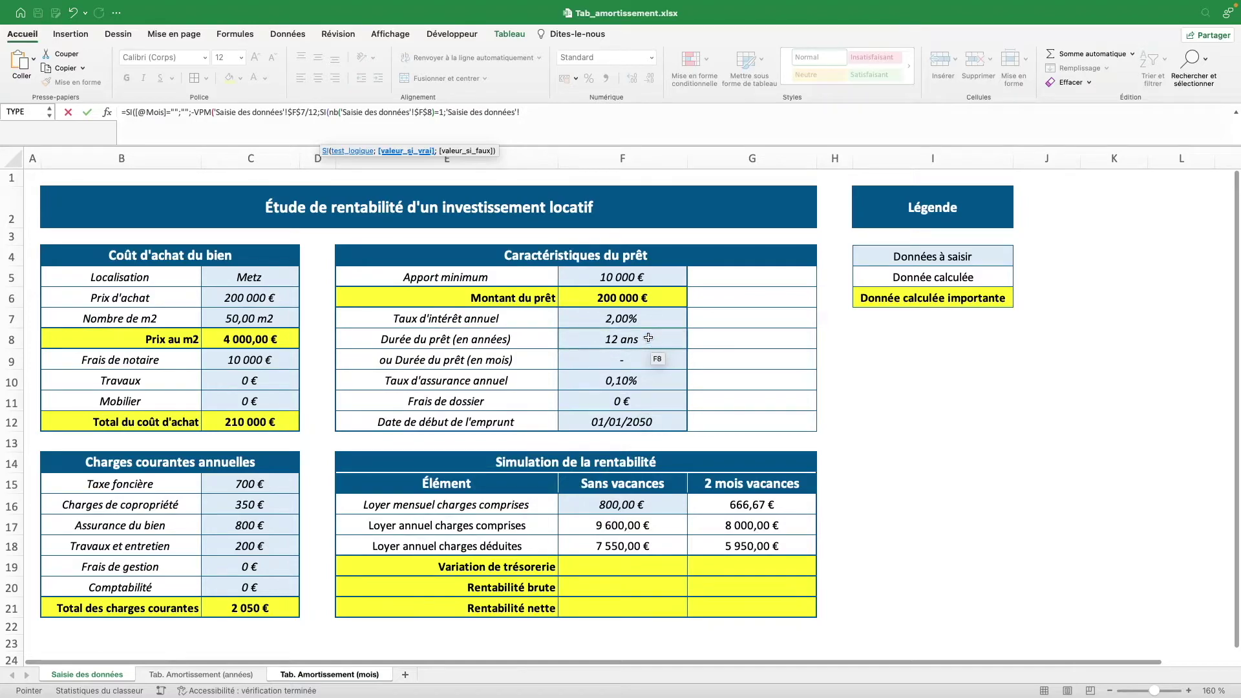
key(F4)
text($F$8*12)
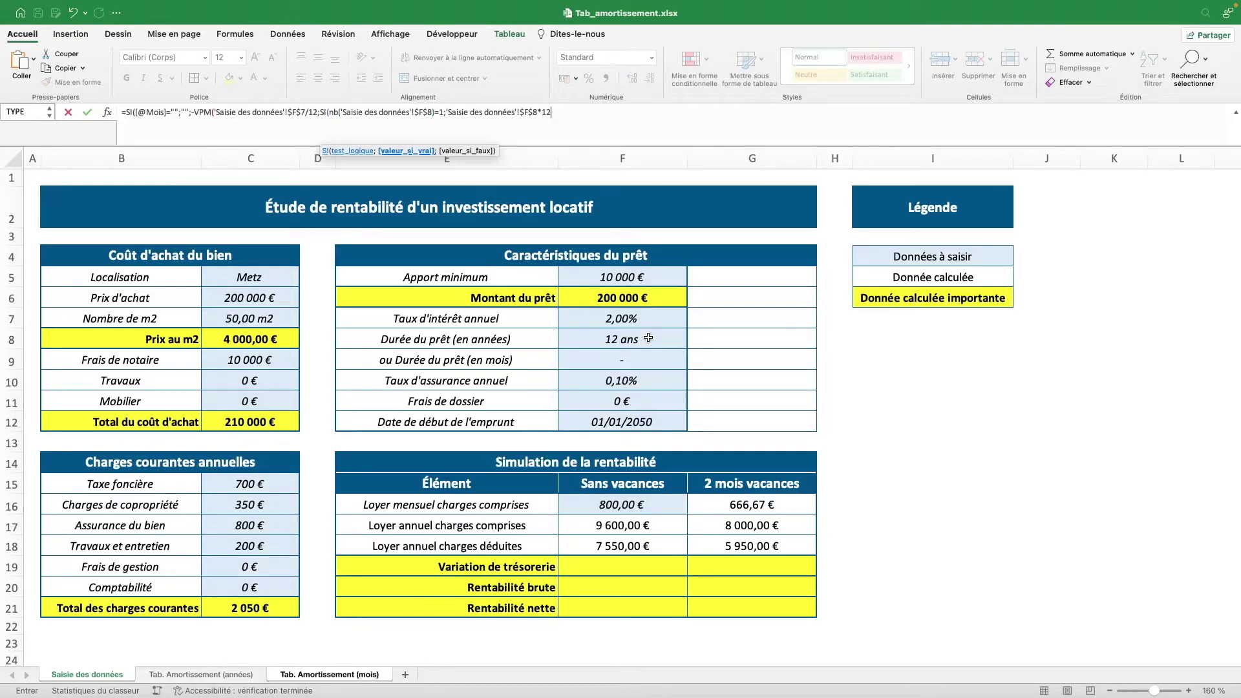
text(;)
click(634, 361)
key(F4)
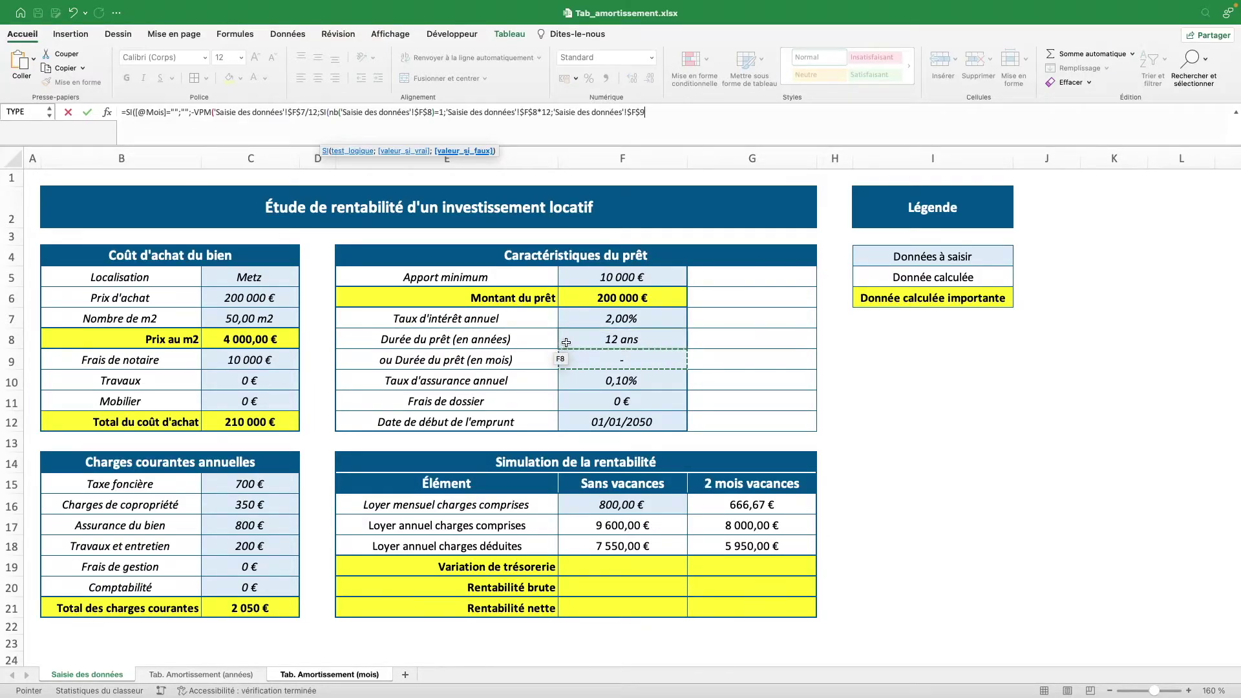
text())
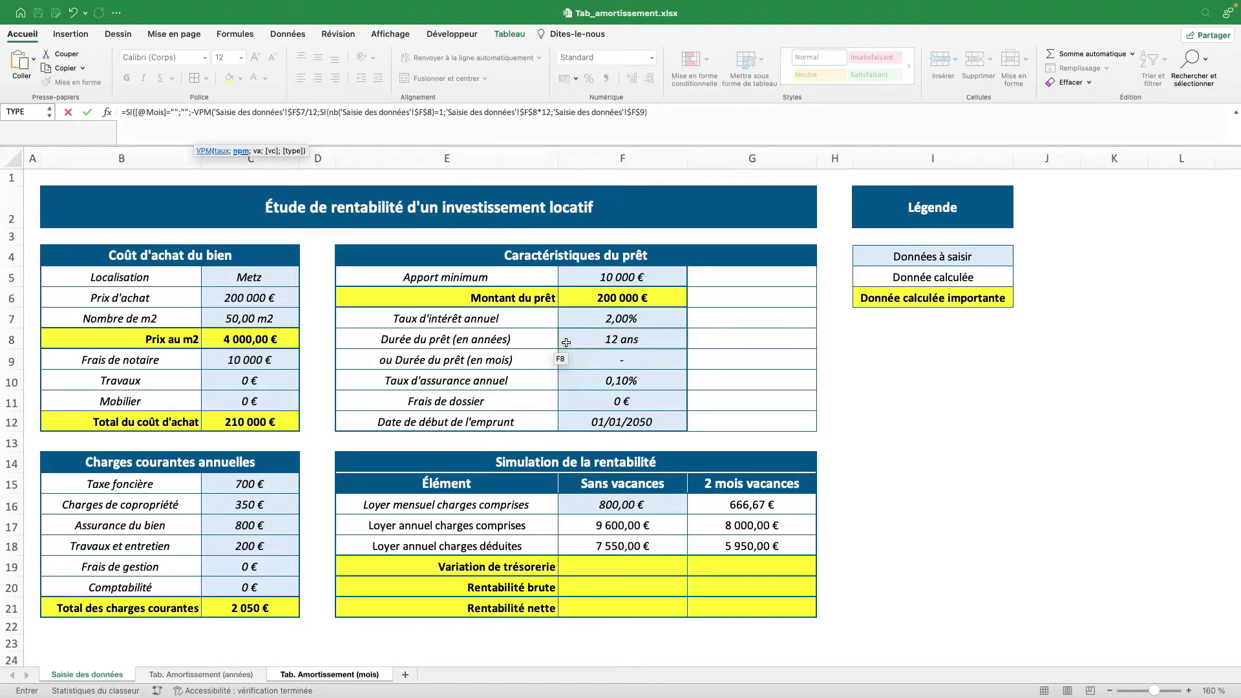
text(;)
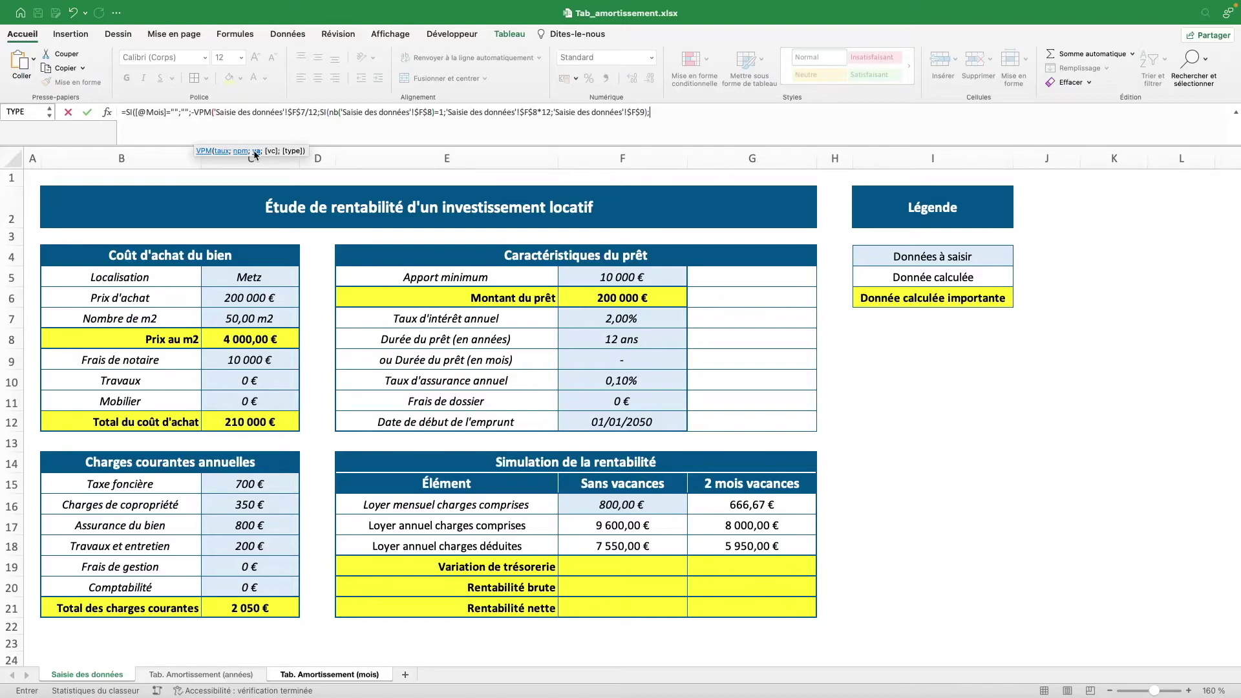
Step: Add the $F$6 loan amount and the row's Assurance mensuelle, giving 1580,03405 per month
click(638, 298)
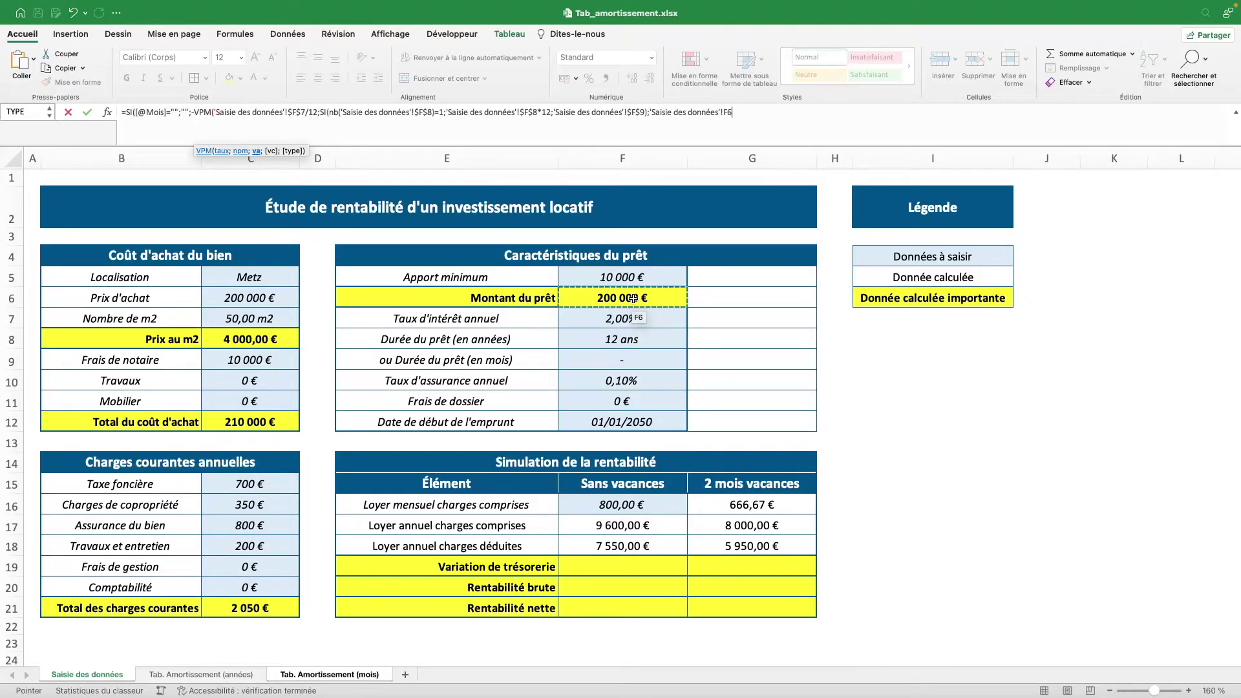
key(F4)
text())
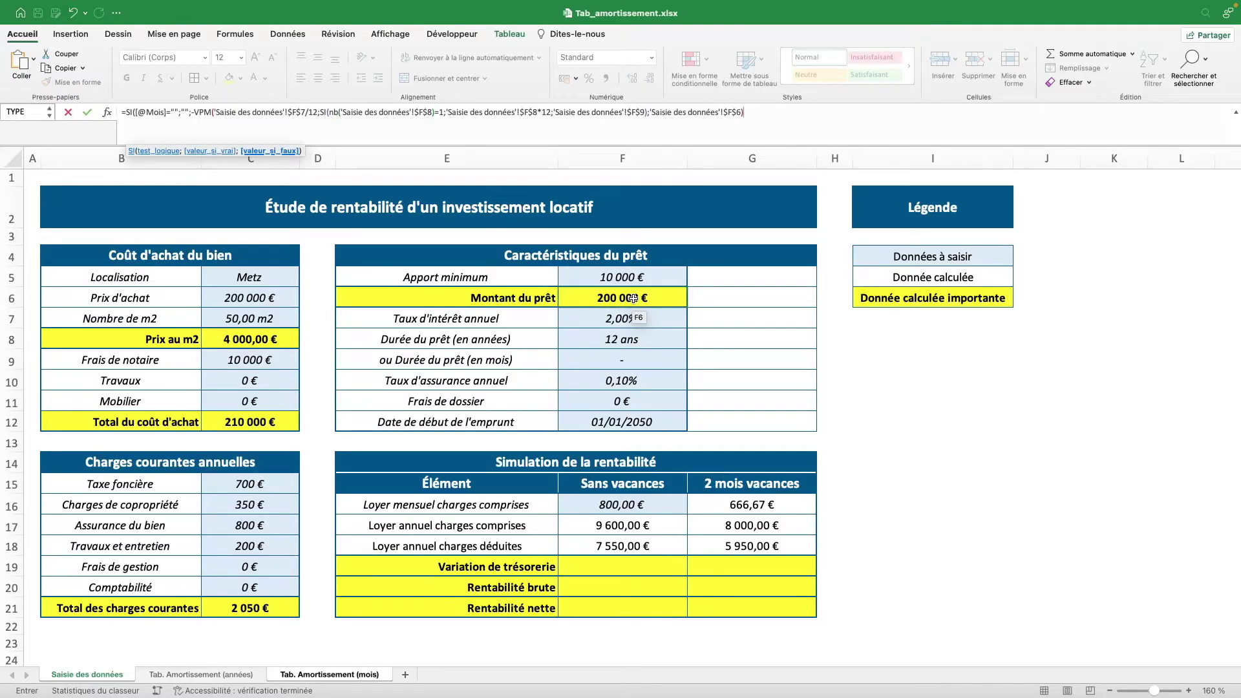
text(+)
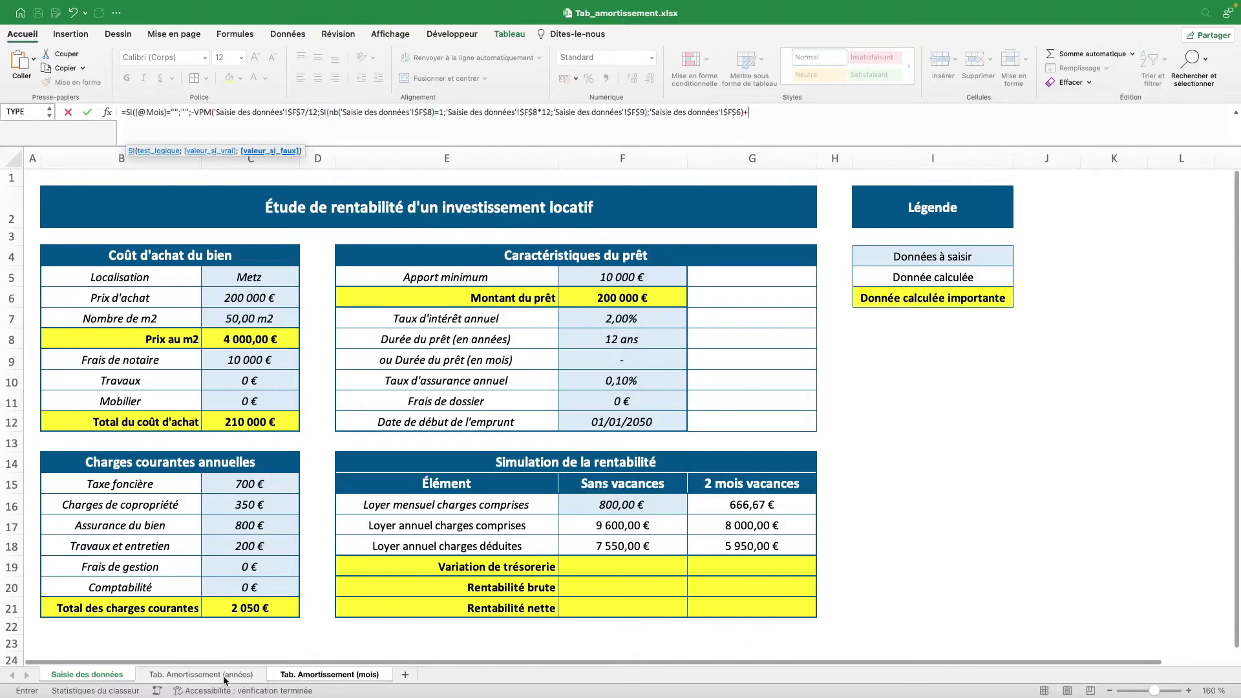
click(301, 673)
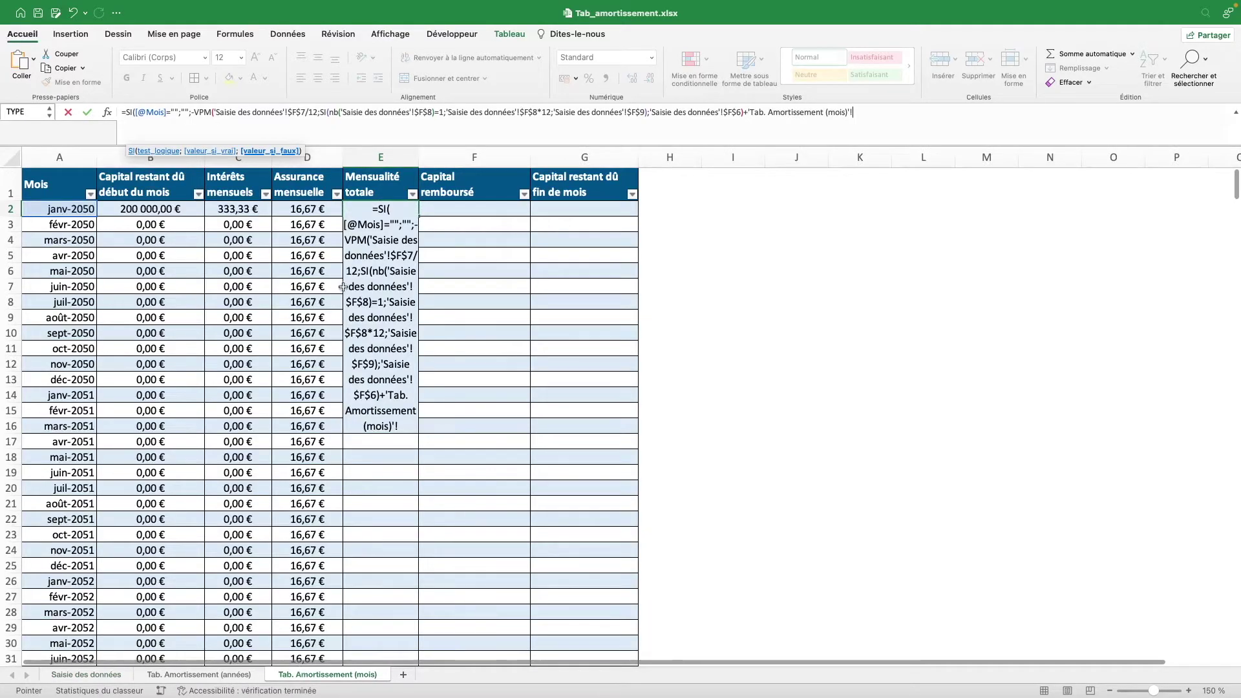
click(329, 210)
text())
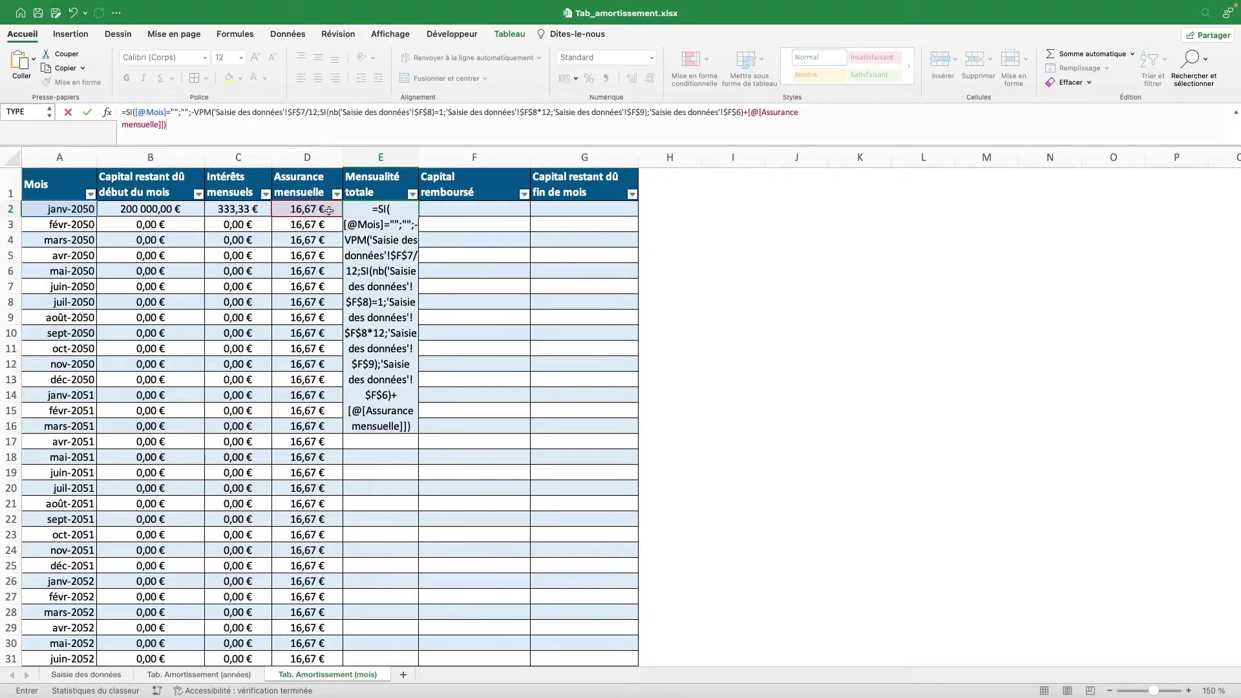
key(Return)
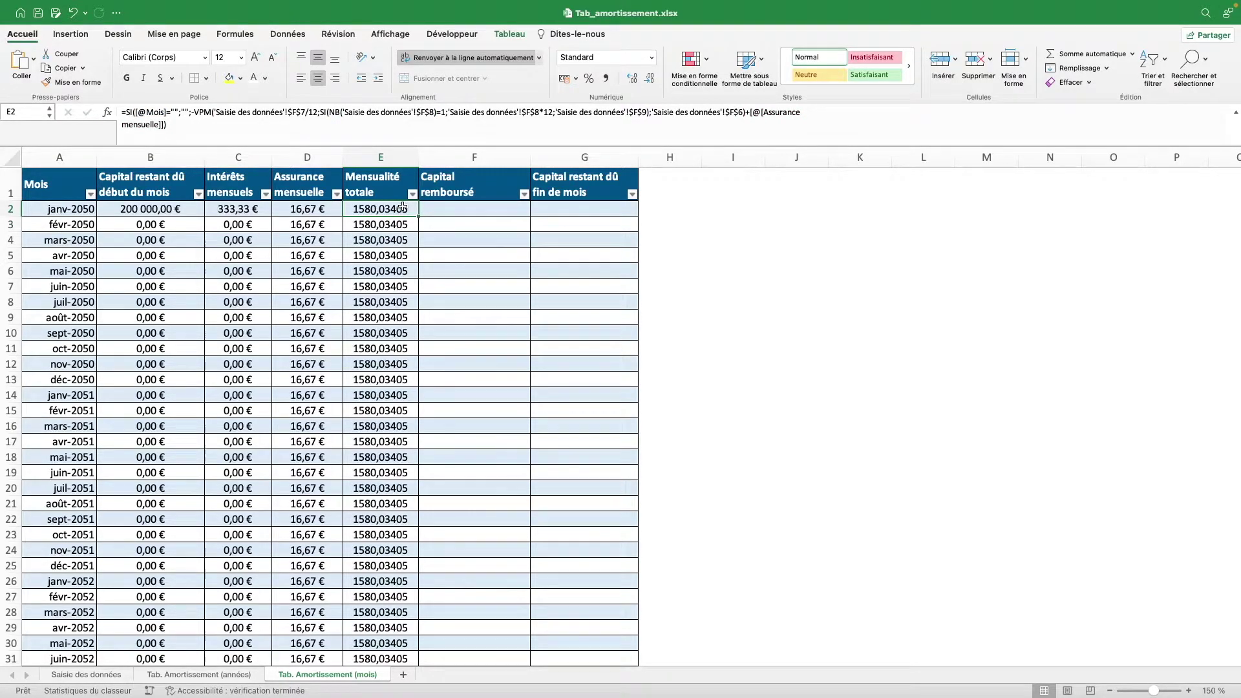
Step: Format the Mensualité totale column values as Monétaire currency
click(396, 170)
click(651, 57)
click(643, 122)
click(381, 240)
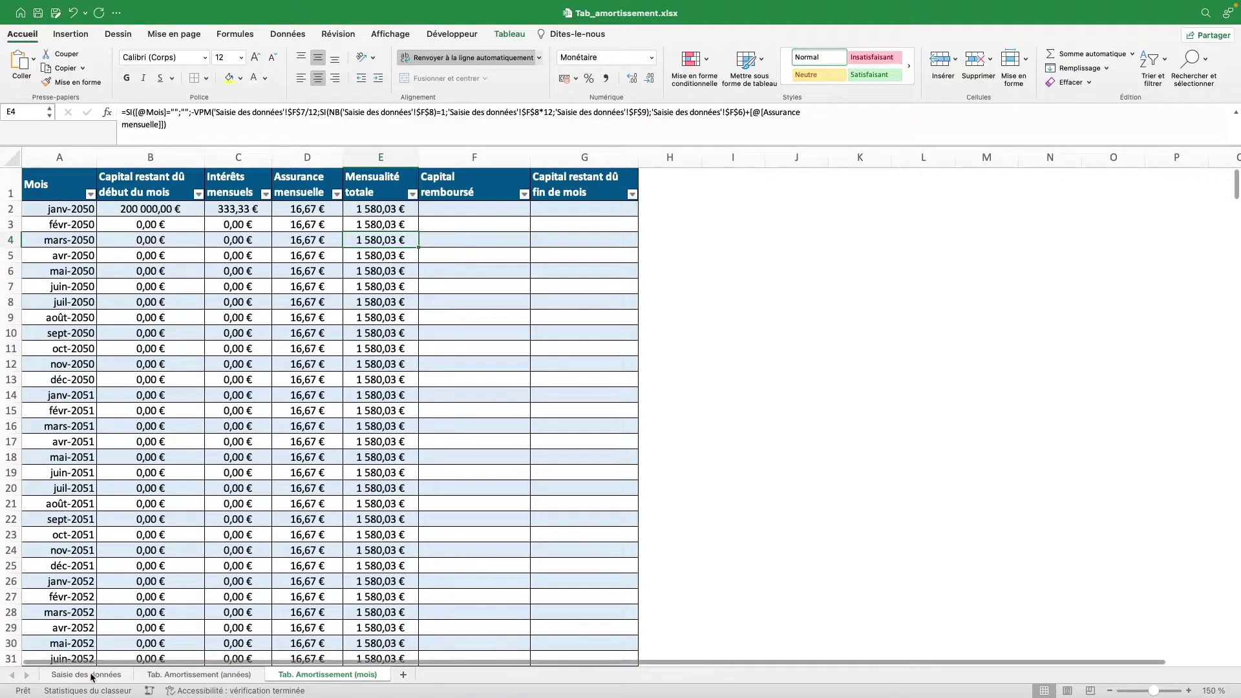
Step: Change the loan duration in F8 to 20 years, giving 1 028,43 € monthly
click(91, 675)
click(594, 338)
text(20)
key(Return)
click(362, 674)
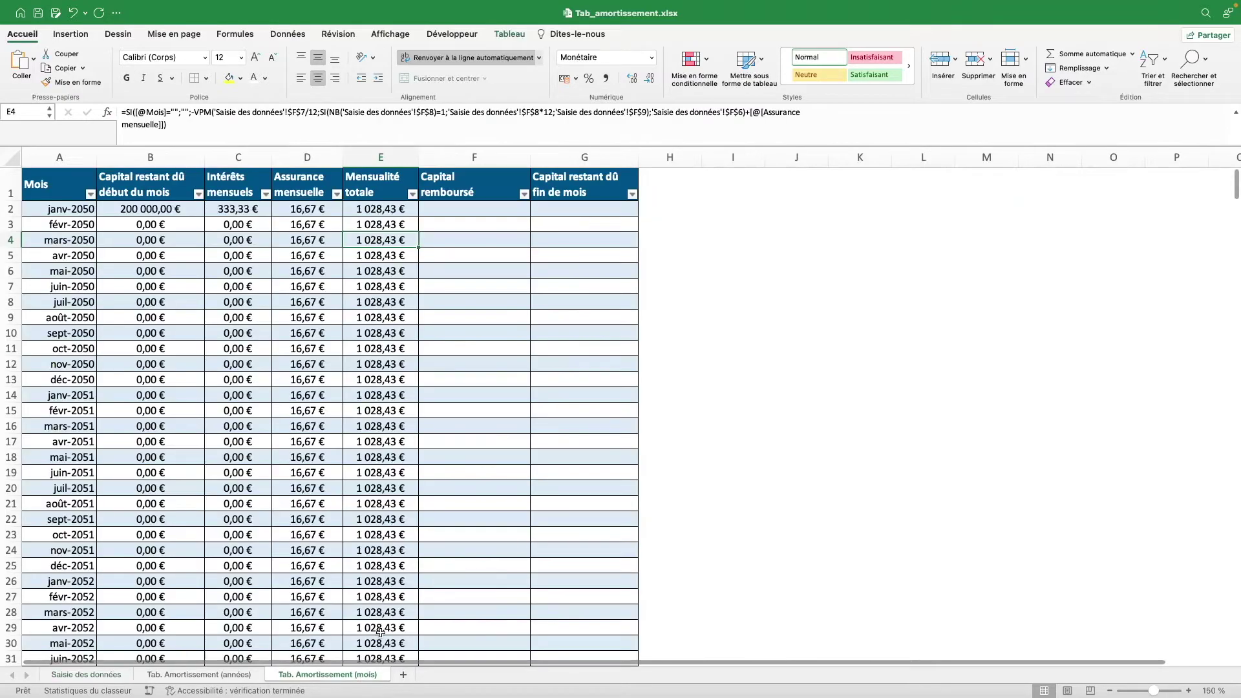
click(398, 209)
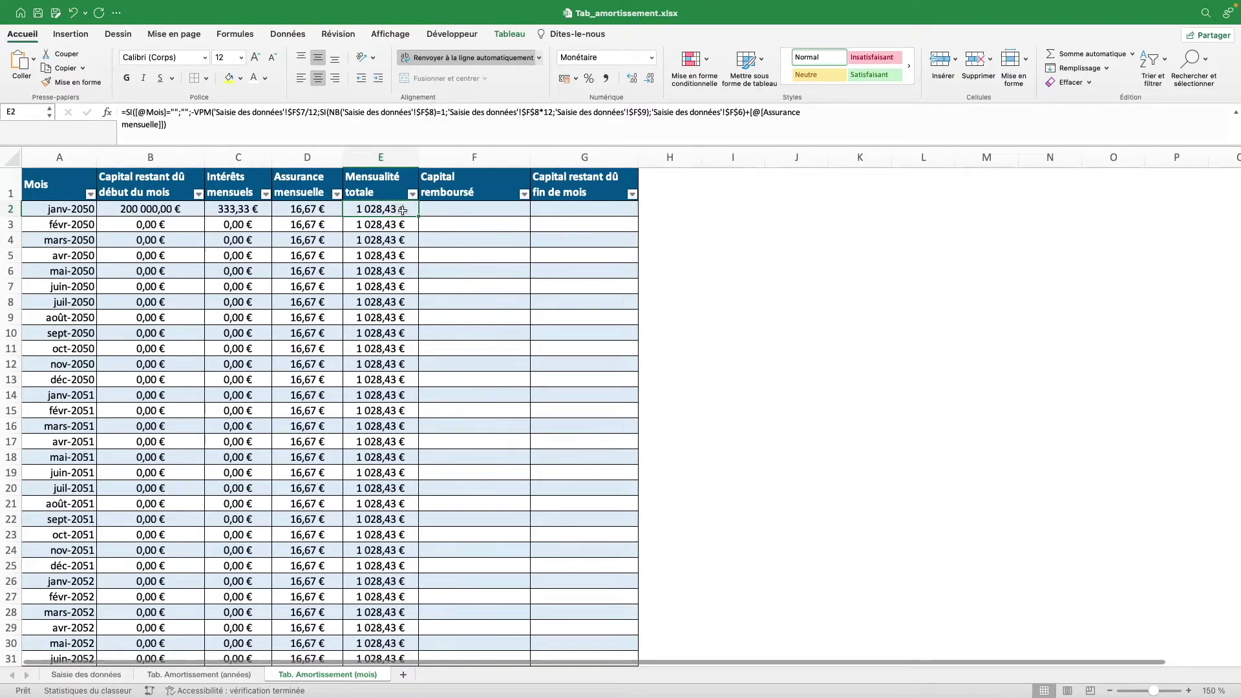
click(481, 210)
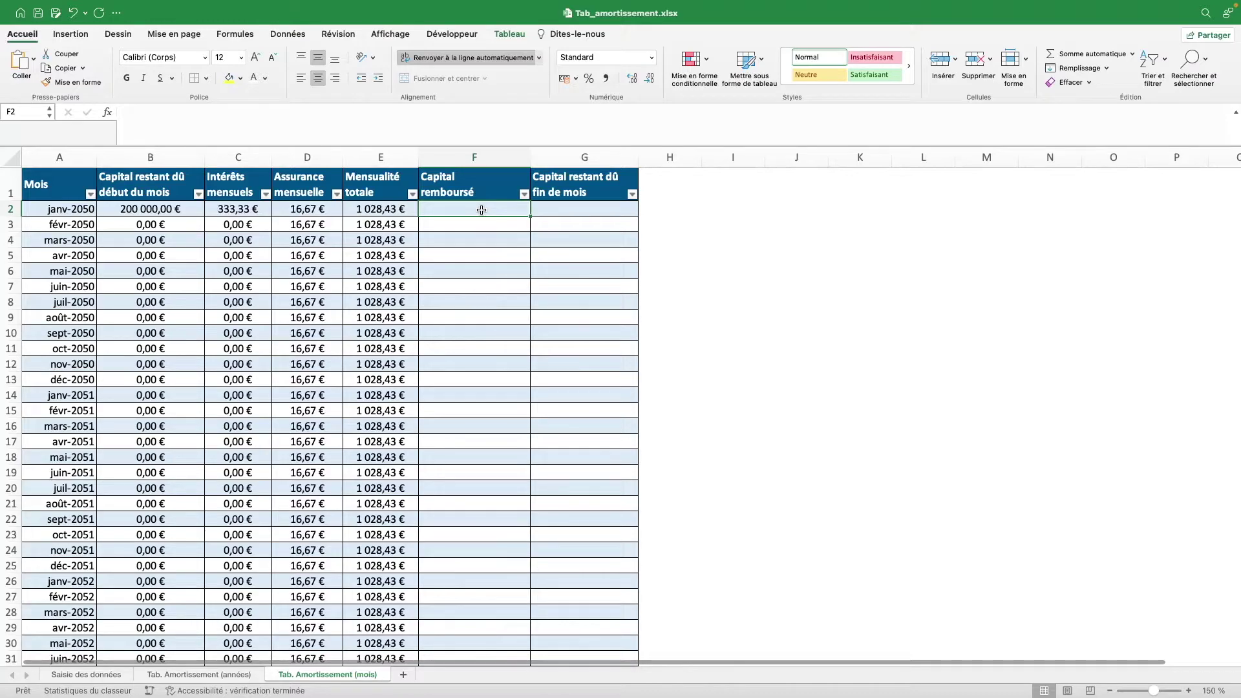
Step: Make F2 Mensualité totale minus Assurance mensuelle minus Intérêts mensuels, blank without a month
text(=SI)
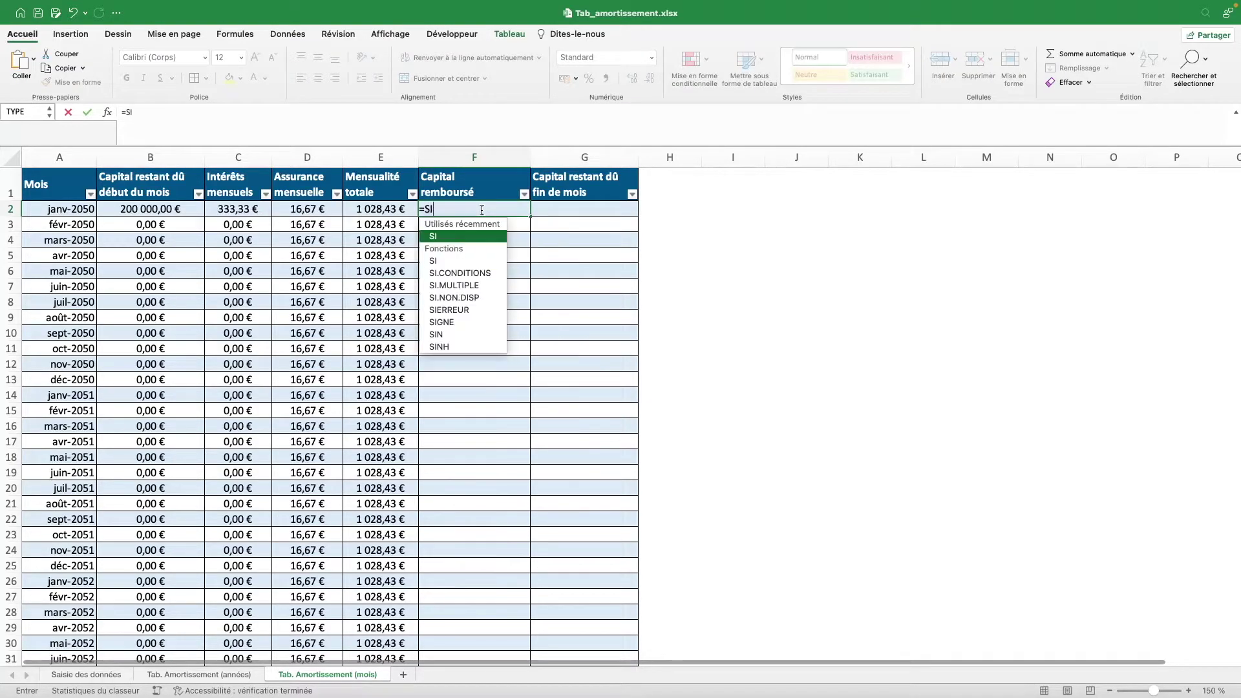
text(()
click(85, 206)
text(="";"")
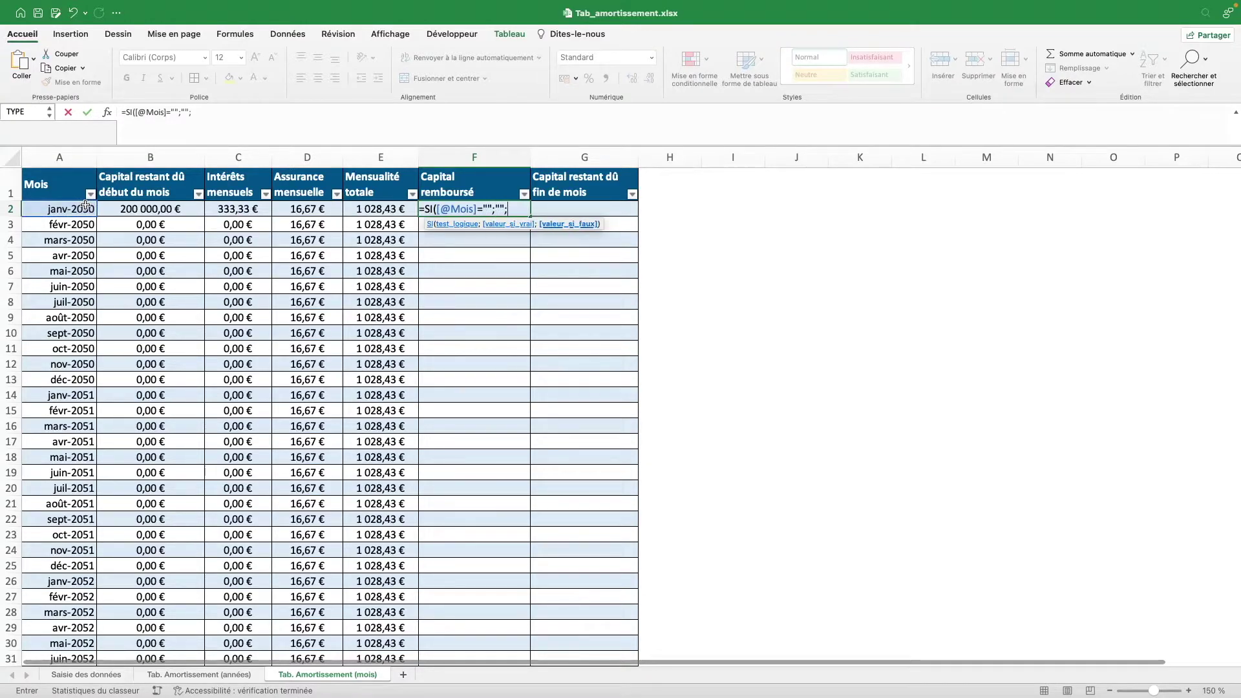
text(;)
click(303, 133)
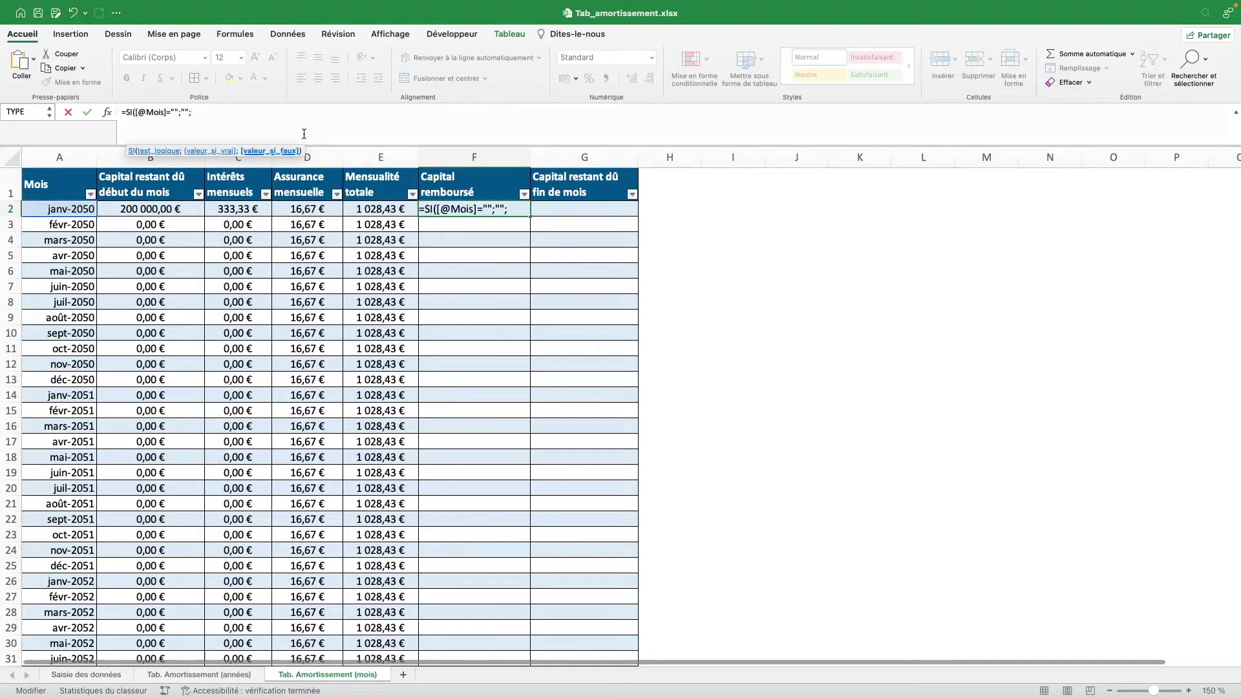
click(371, 209)
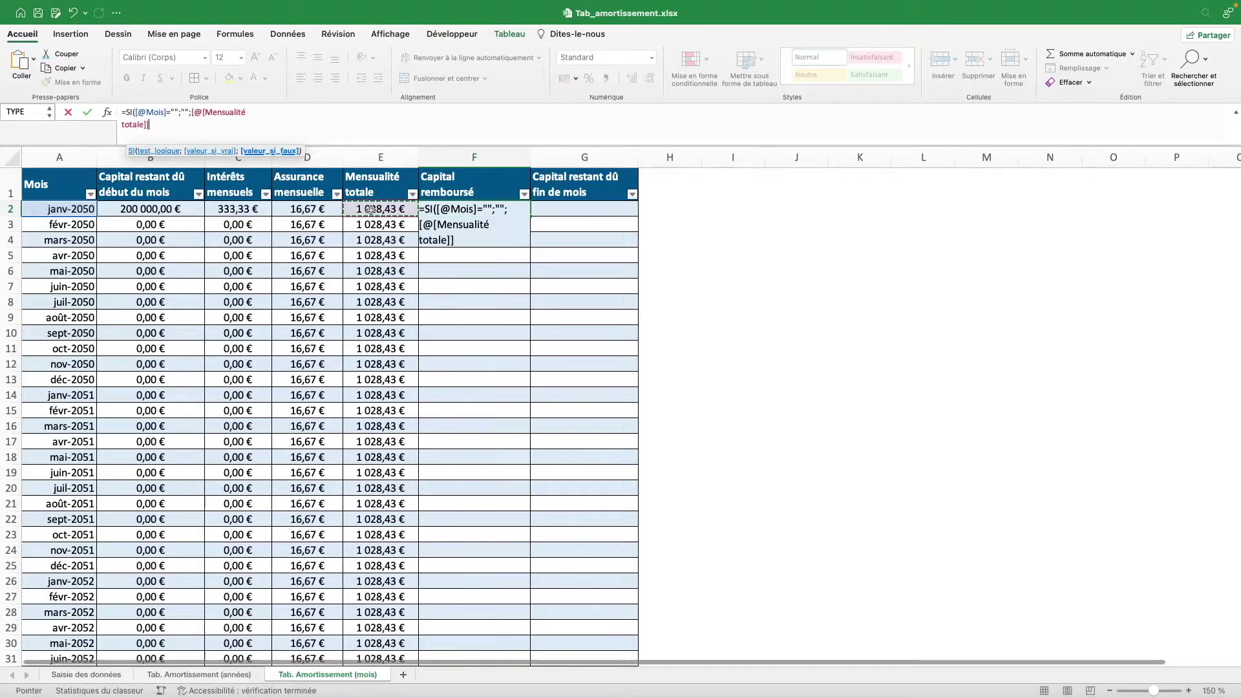
text(-)
click(287, 208)
text(-)
click(252, 209)
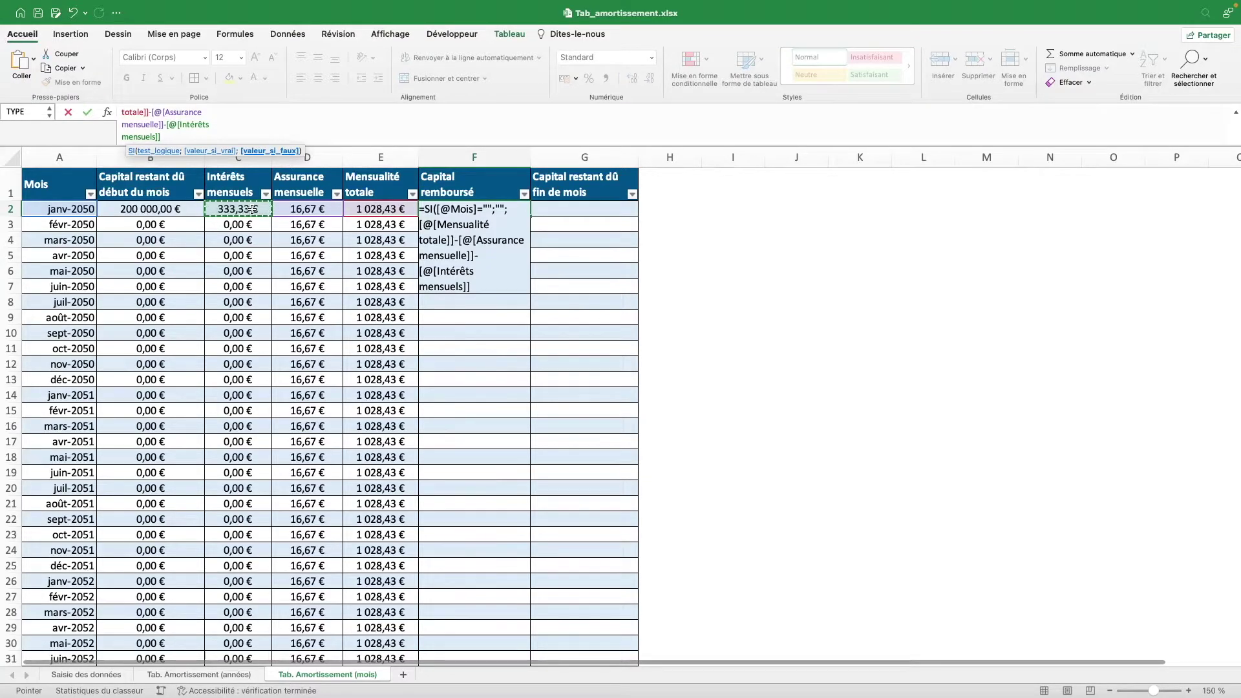
text())
key(Return)
Step: Format the Capital remboursé column as euro currency
key(Up)
key(Left)
drag(511, 173, 582, 173)
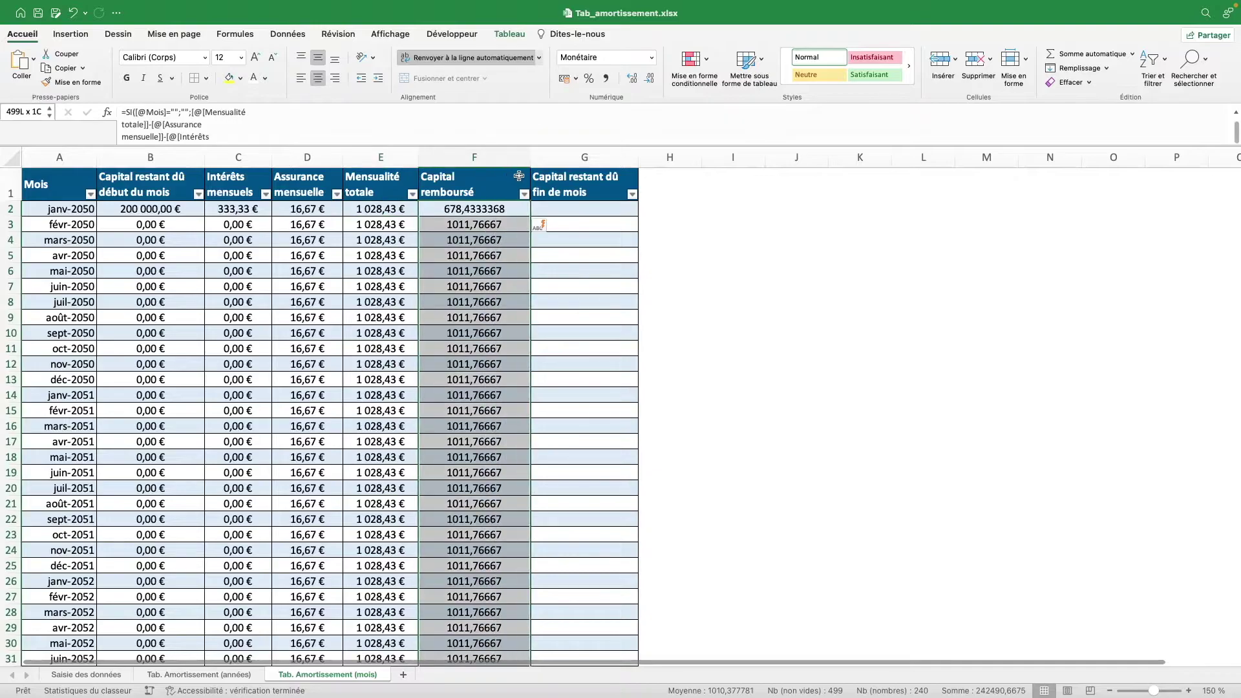
click(652, 57)
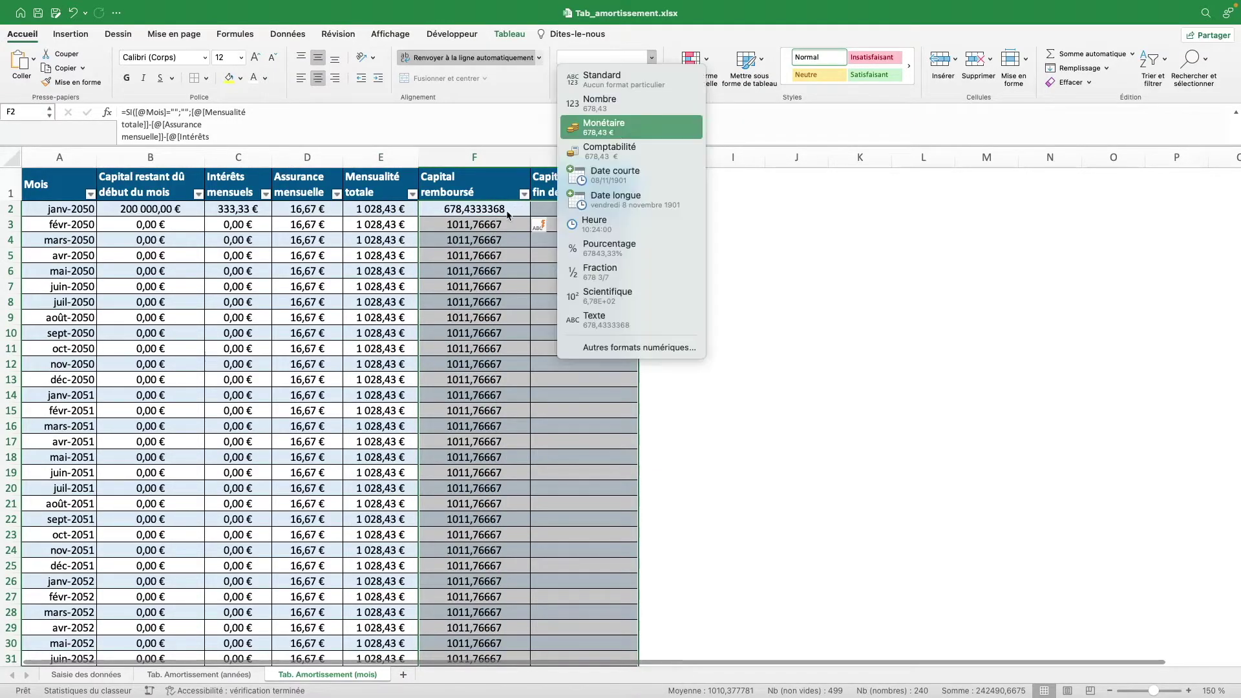
key(Return)
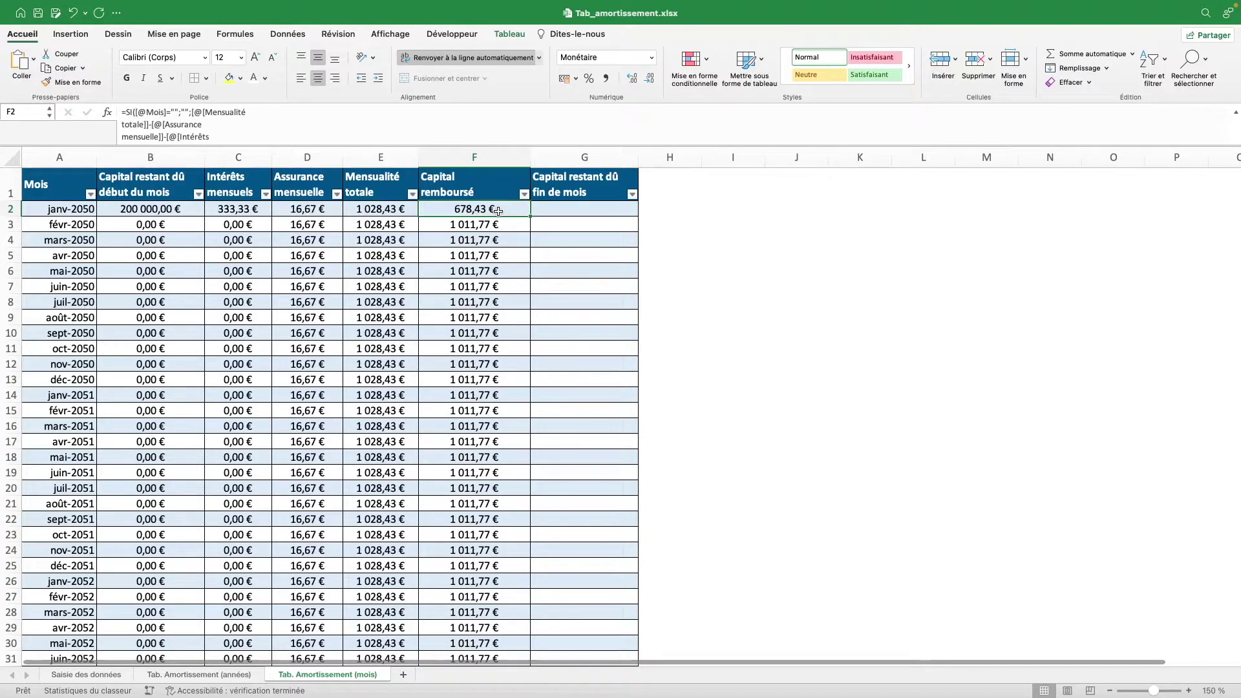
click(598, 209)
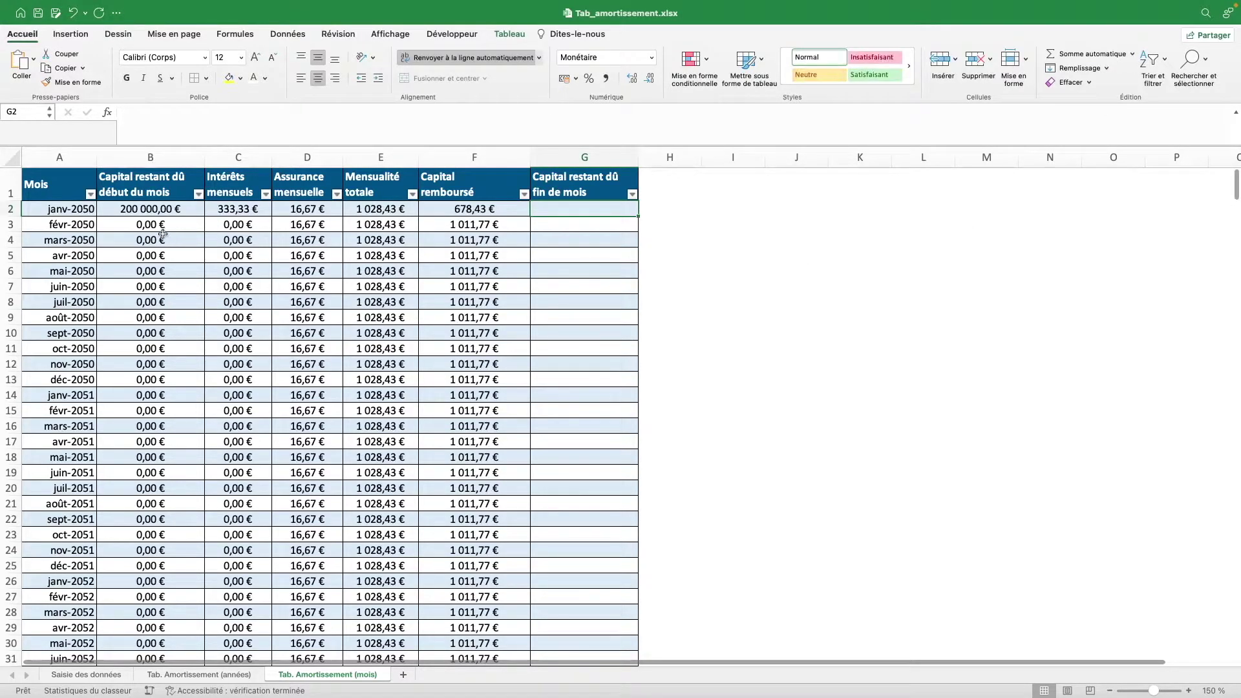
Step: In G2, subtract Capital remboursé from start-of-month capital, leaving blank rows empty
drag(156, 224, 150, 455)
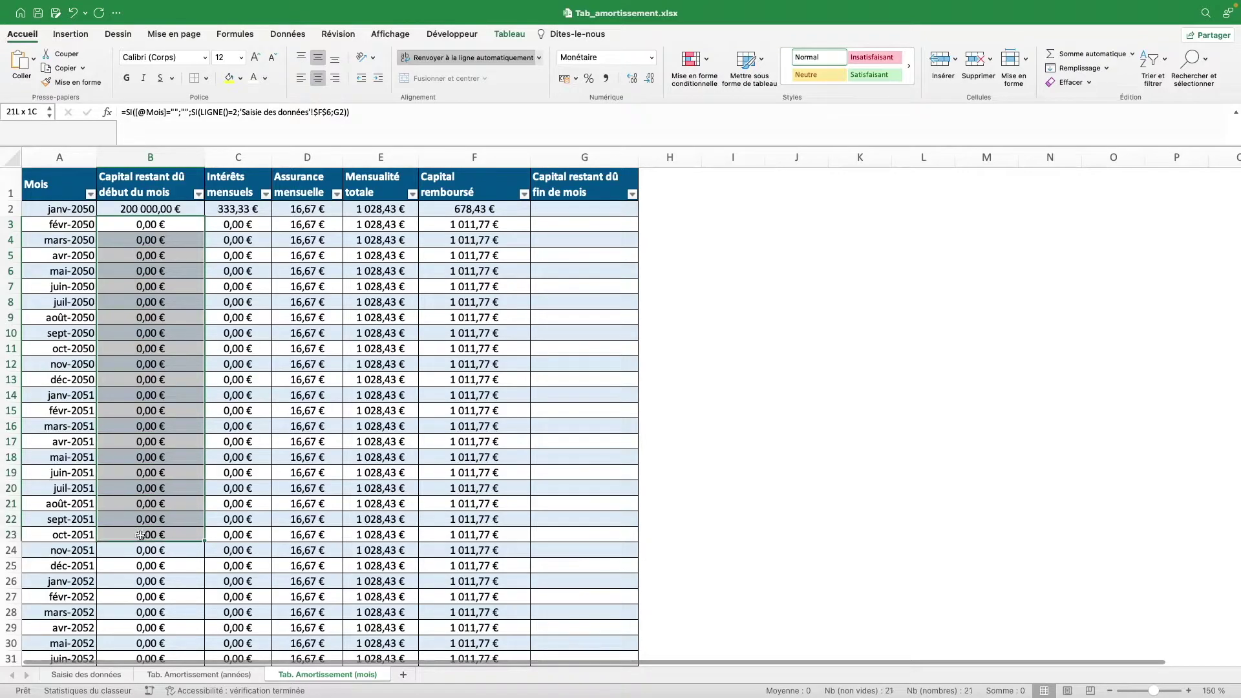
drag(150, 456, 138, 564)
click(585, 206)
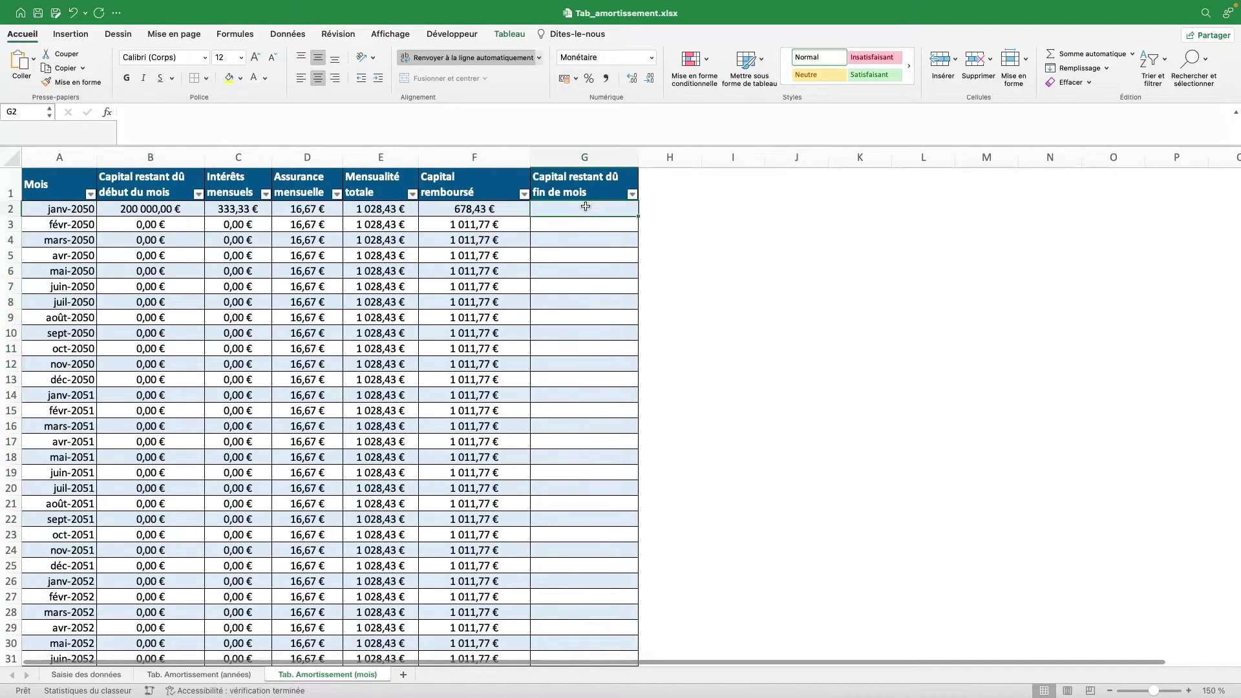
text(=SI()
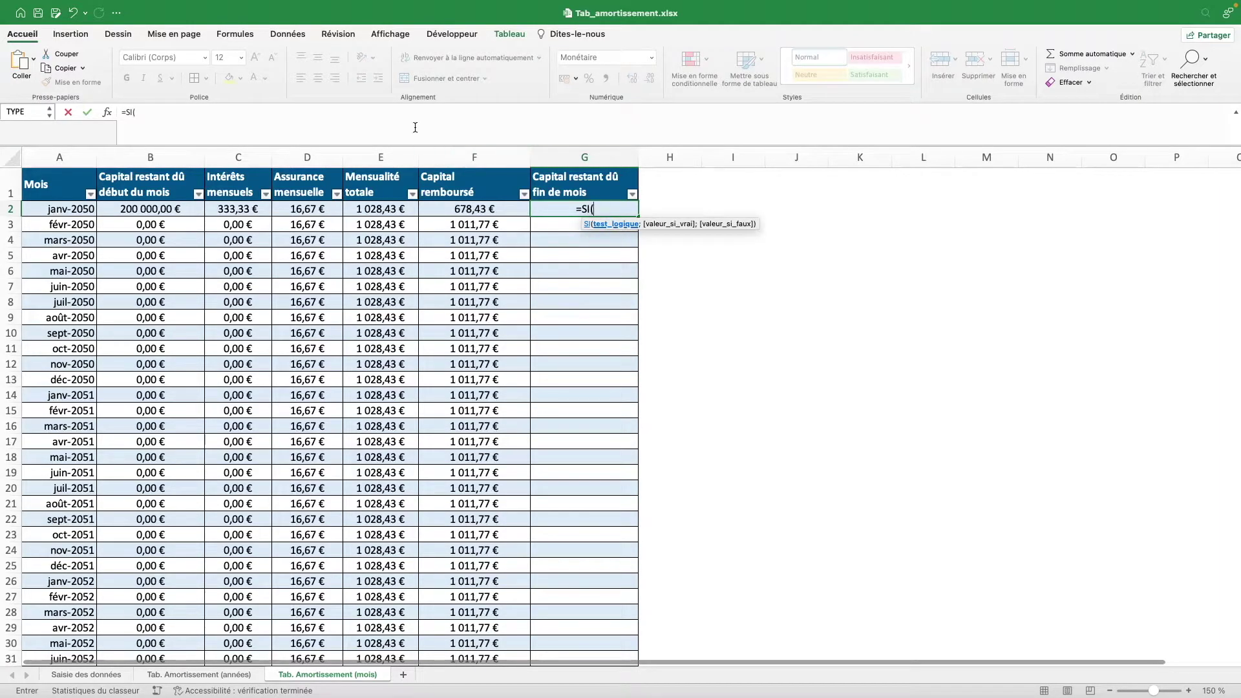
click(68, 207)
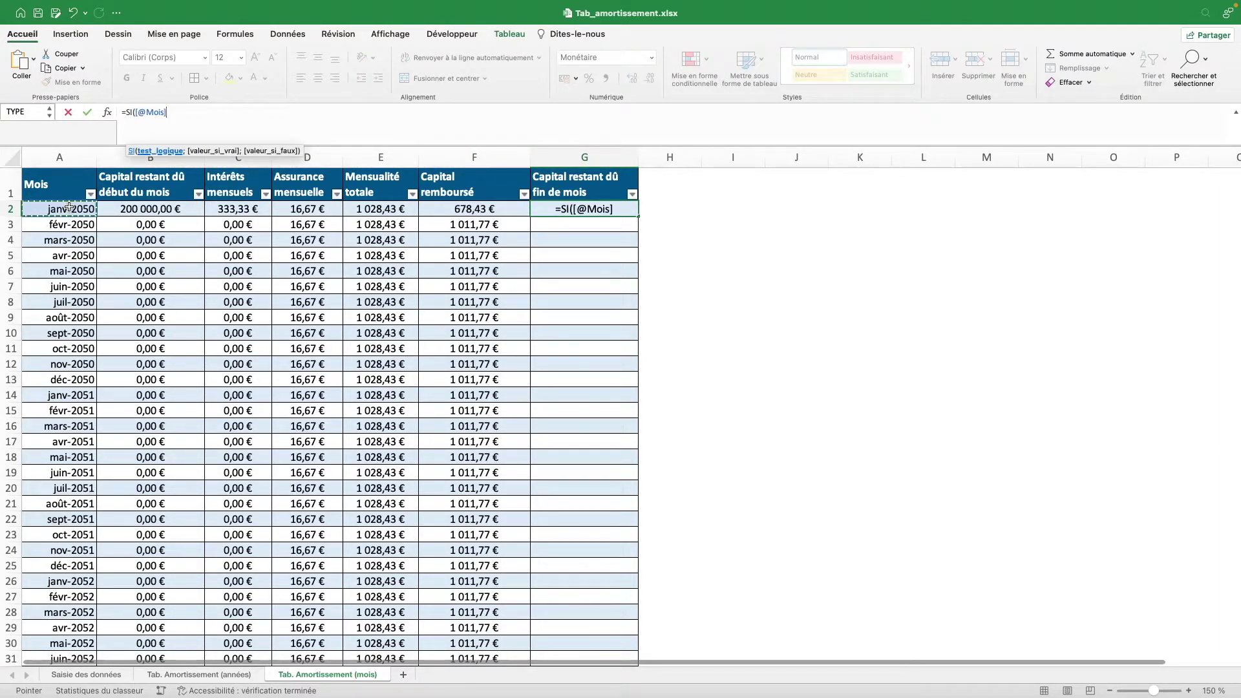
text(="";"";)
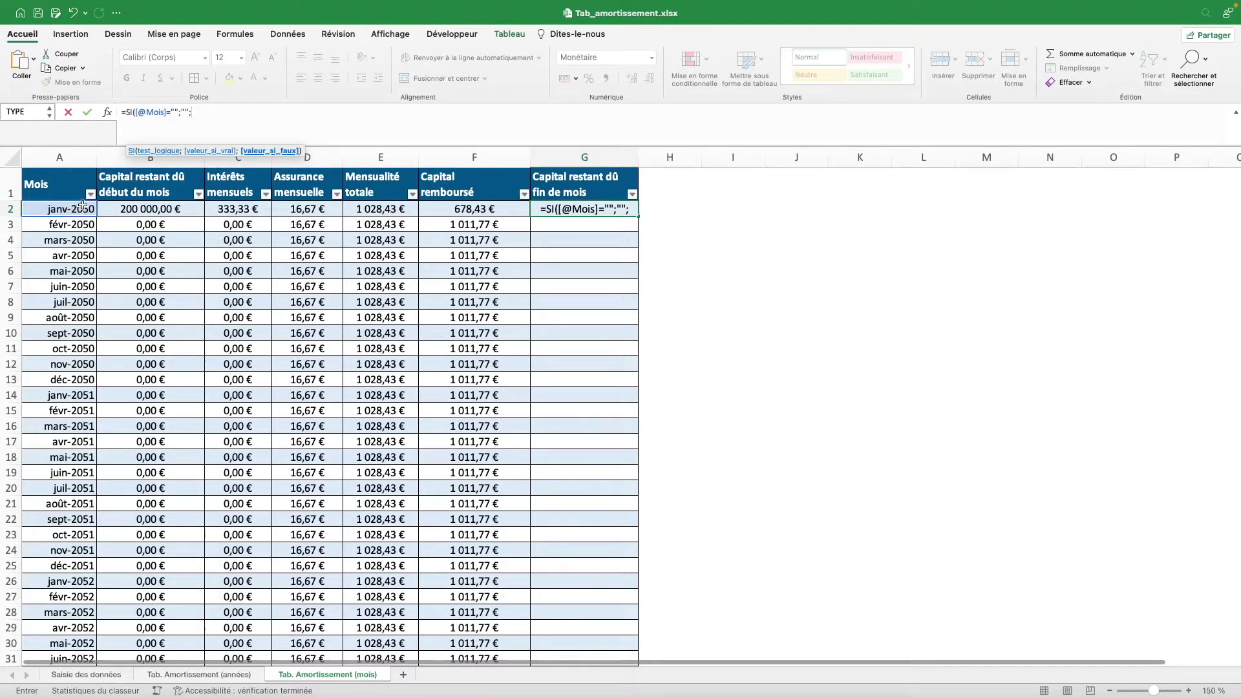
click(160, 209)
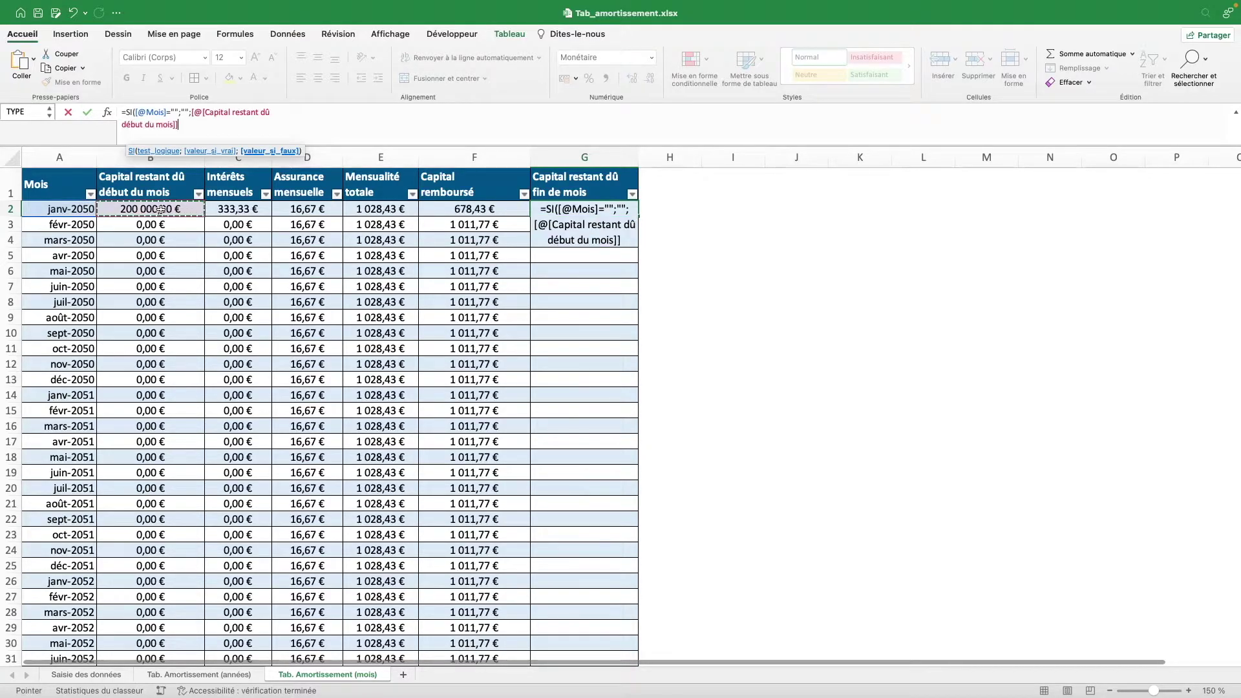
text(-)
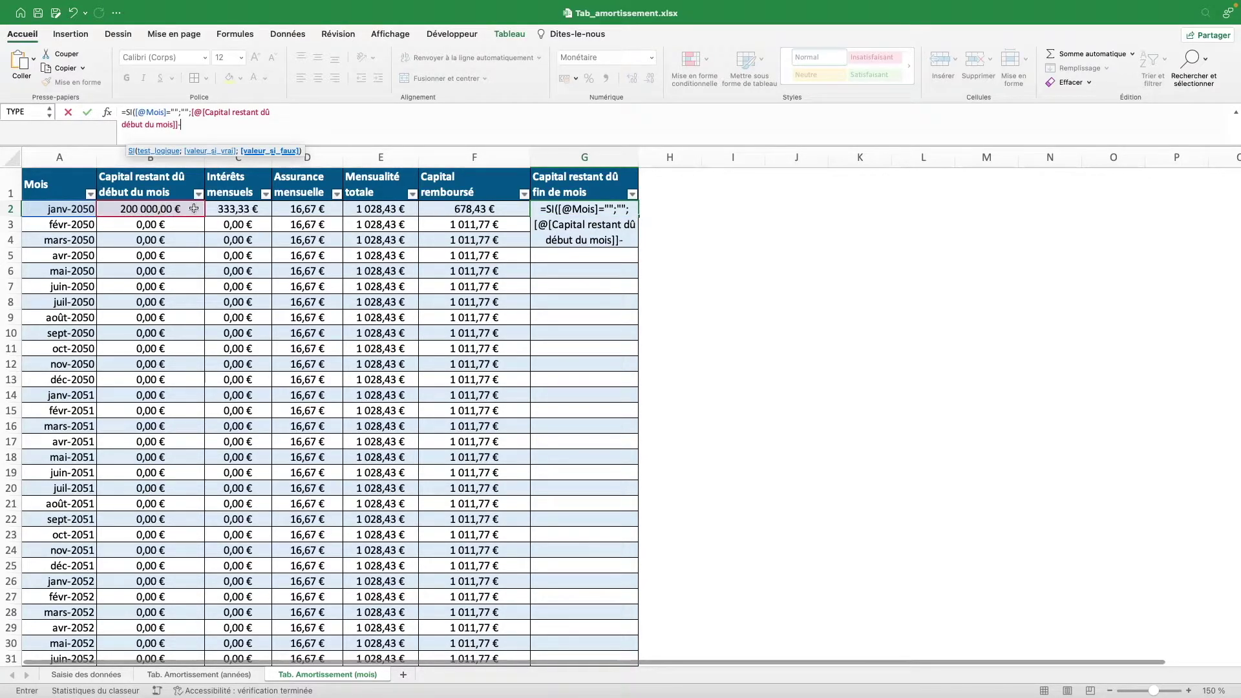
click(470, 209)
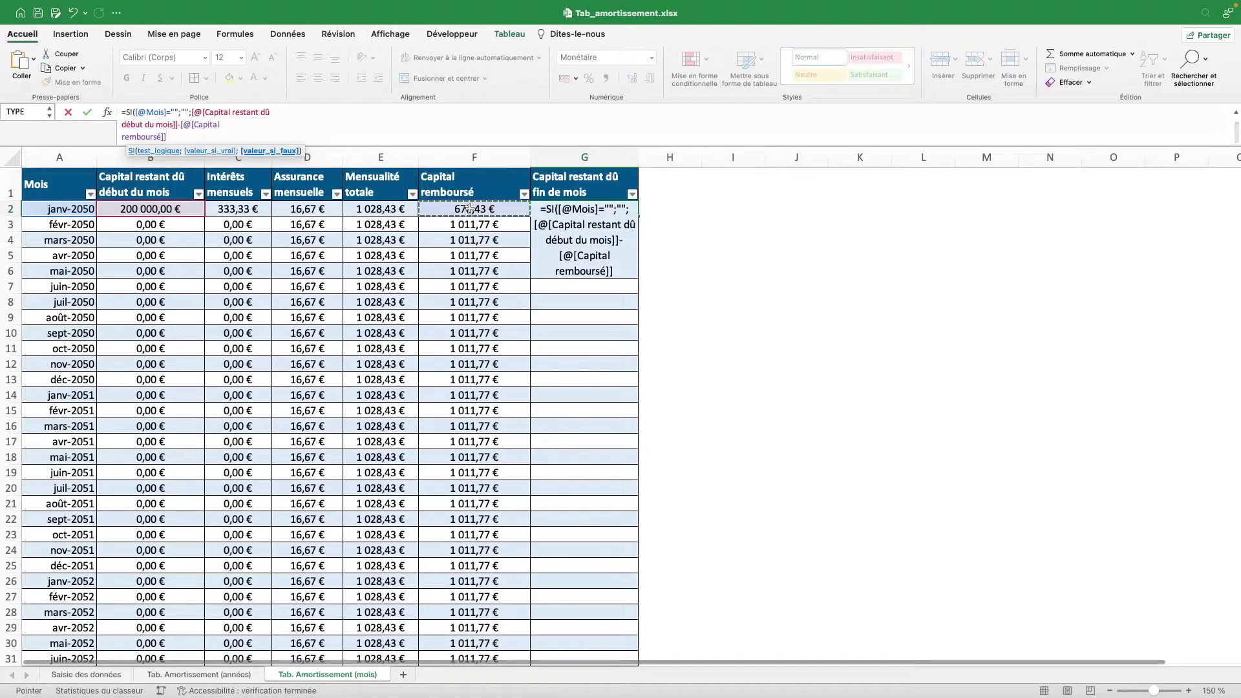
text())
key(Return)
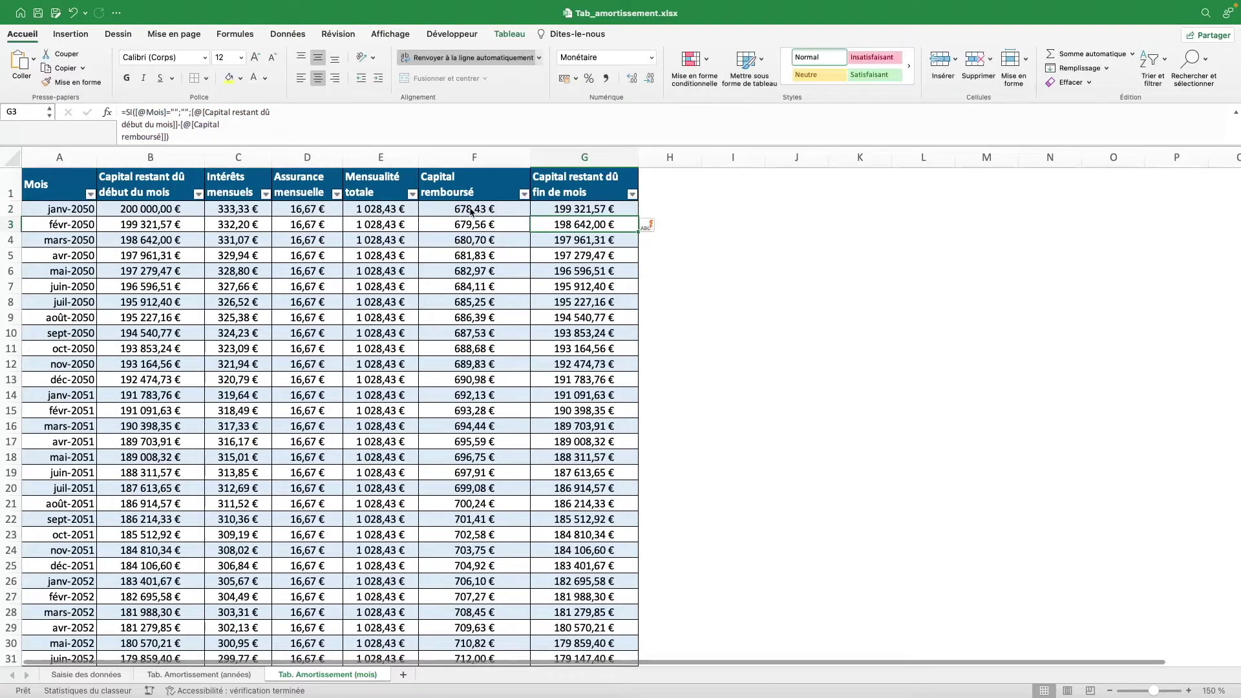
key(Up)
click(116, 676)
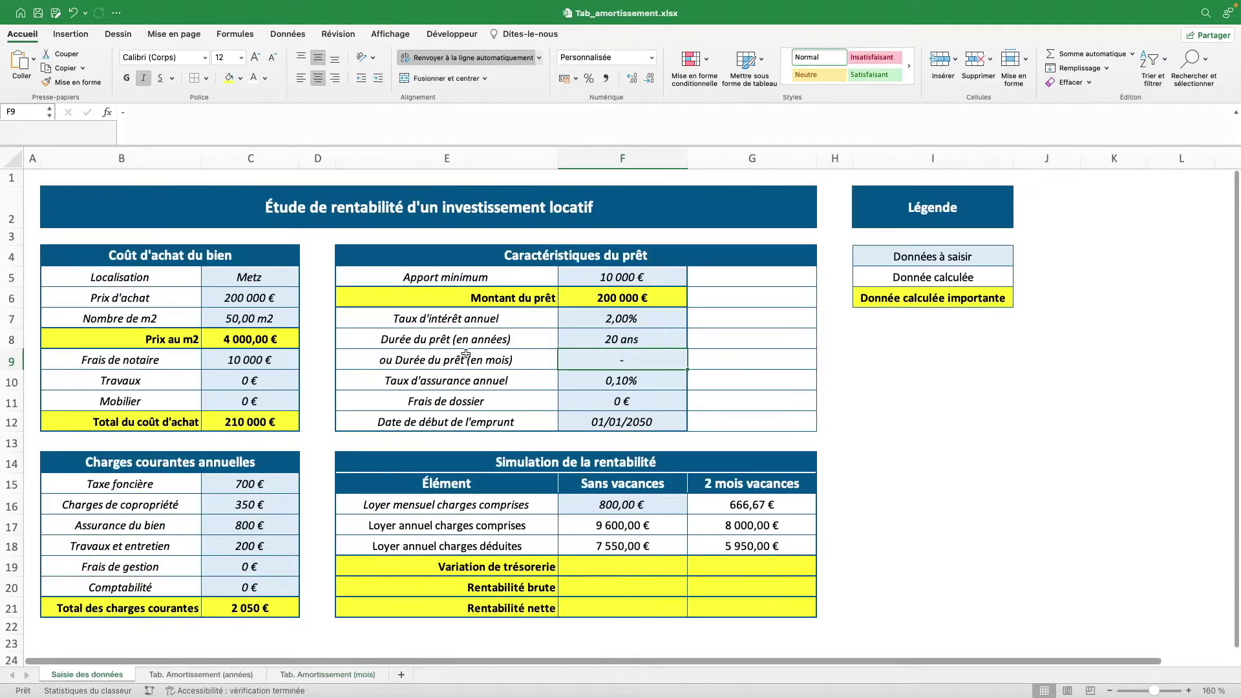
Step: Clear the years duration and try 240 months in F9
click(654, 339)
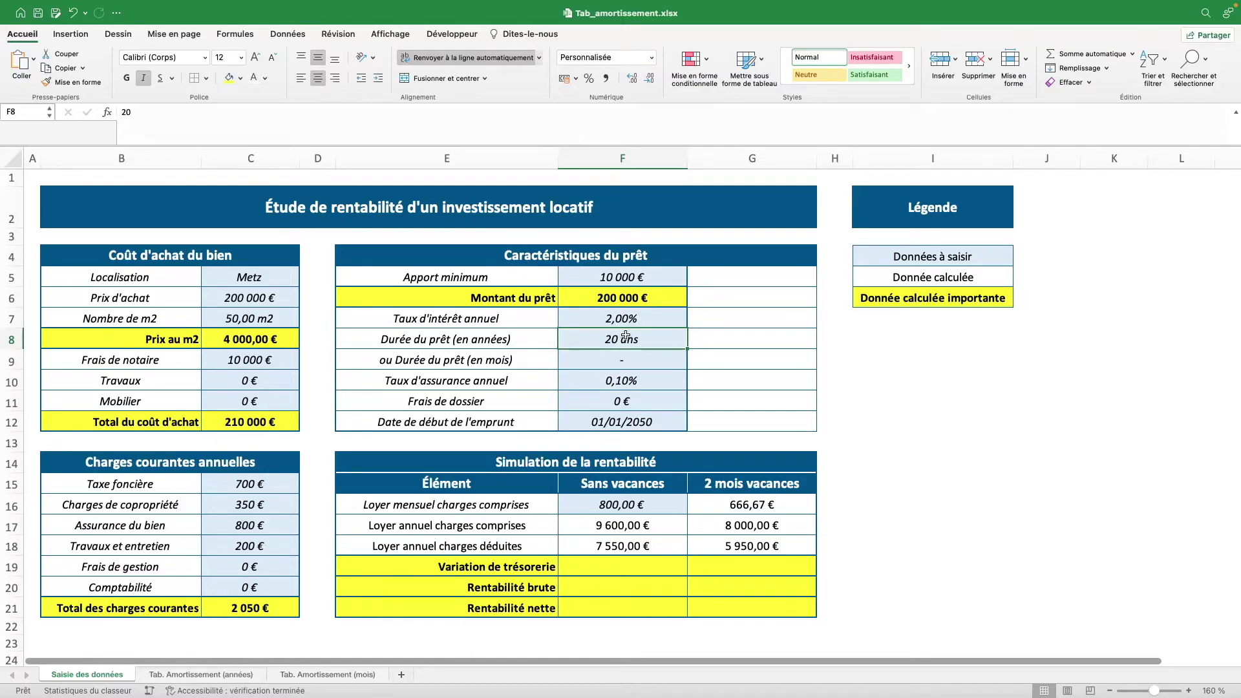
text(-)
key(Return)
text(240)
key(Return)
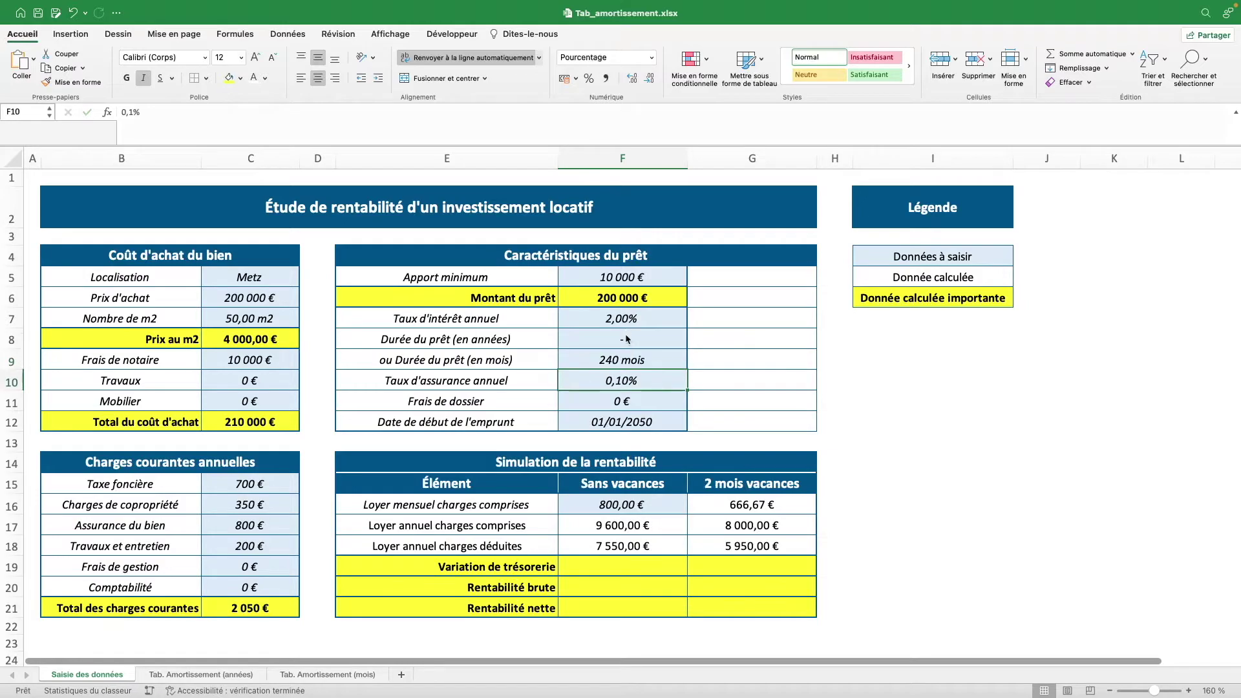
click(337, 674)
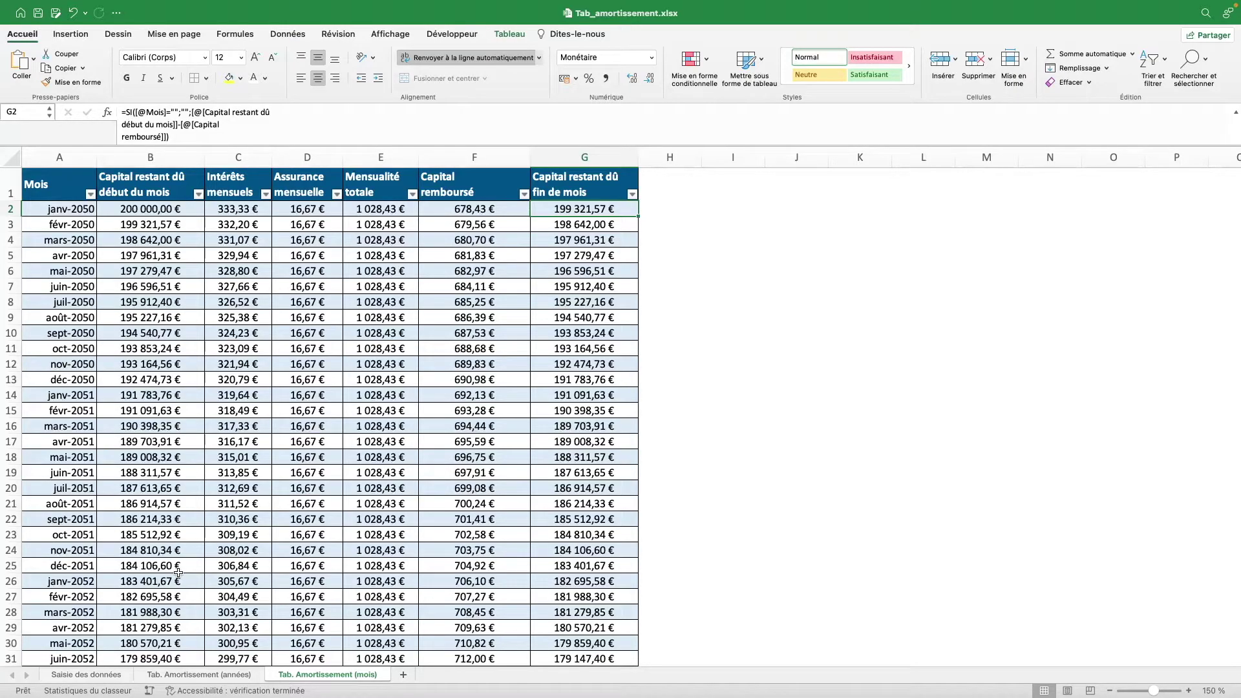
Step: Set F8 to 12 years and clear the months field in F9
click(87, 674)
key(Up)
key(Up)
text(12)
key(Return)
text(-)
key(Return)
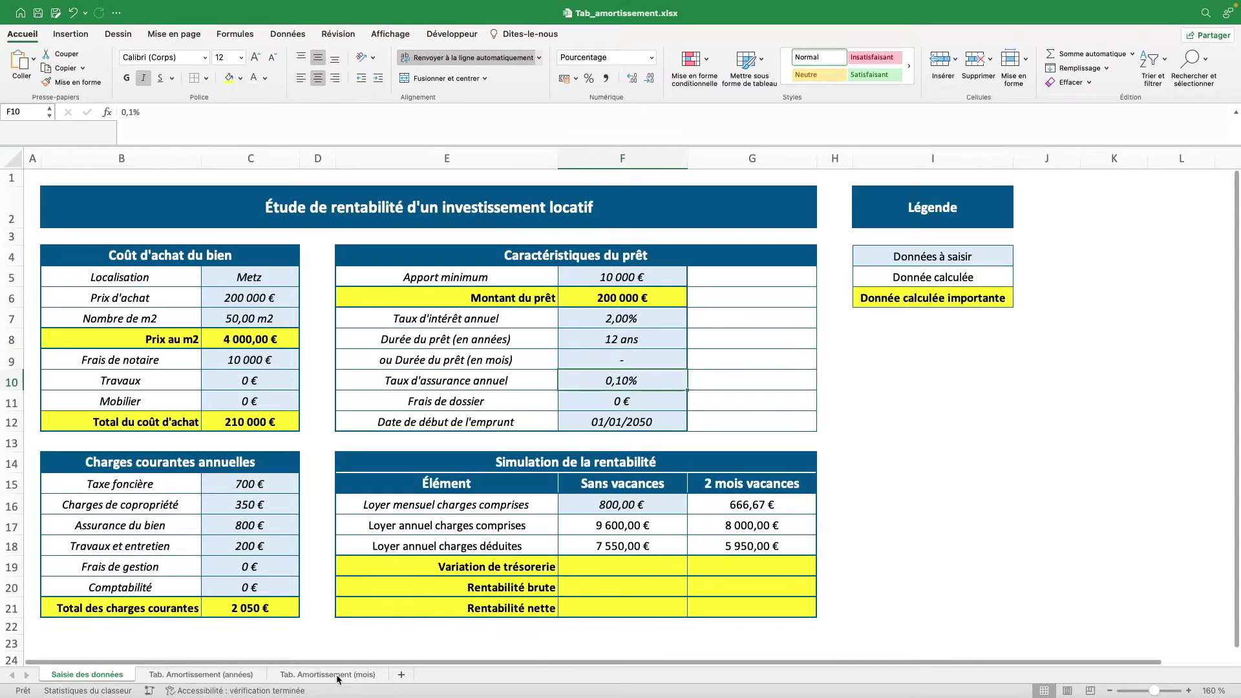
click(337, 675)
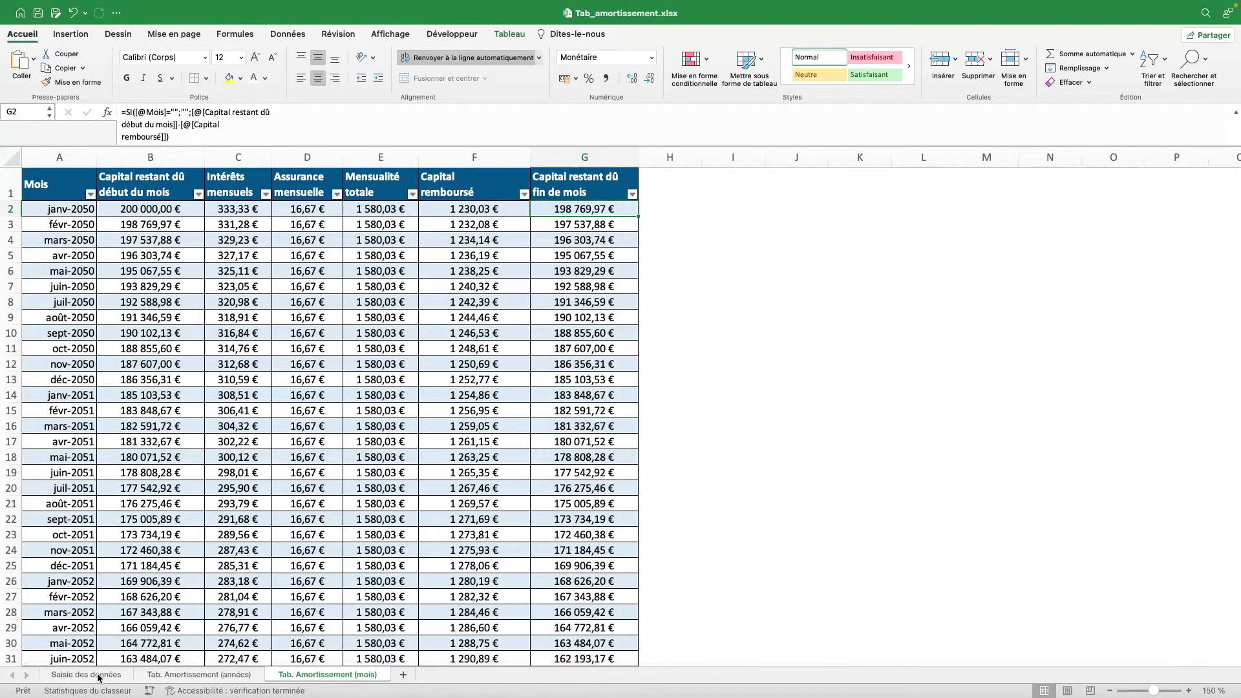
Step: Freeze the monthly schedule's top row, then go to the Tab. Amortissement (années) sheet
click(91, 209)
scroll(590, 414, down, 5)
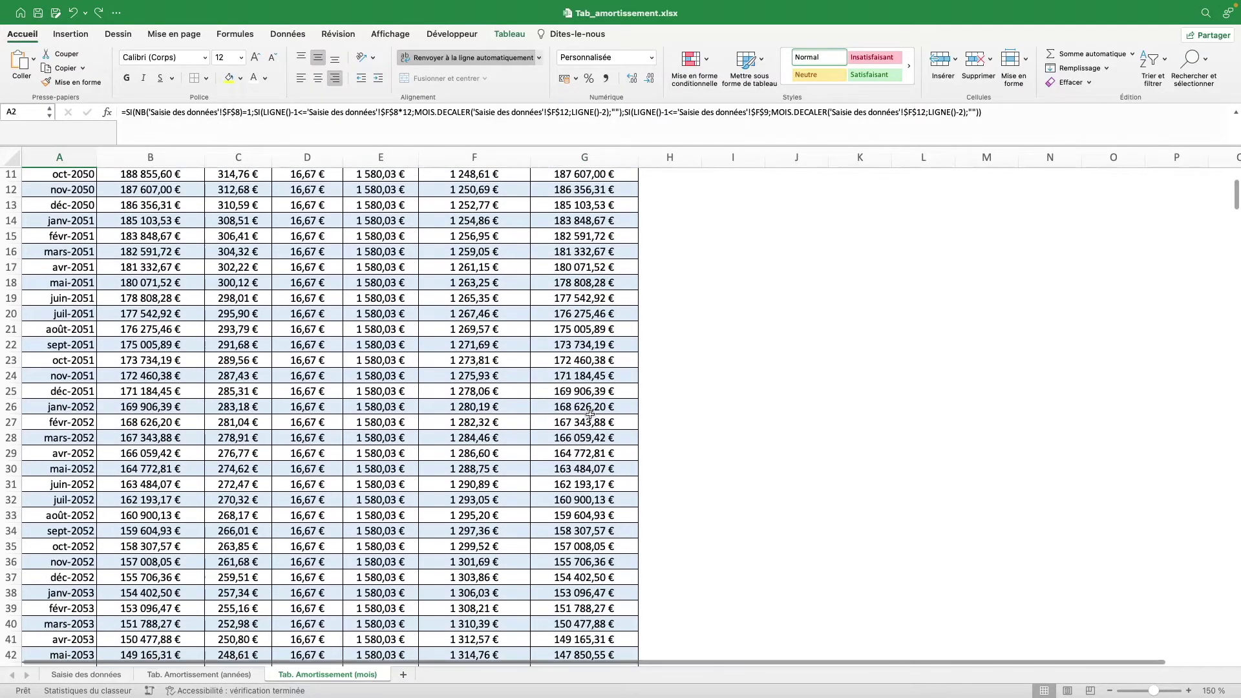
scroll(590, 414, down, 4)
scroll(590, 414, up, 10)
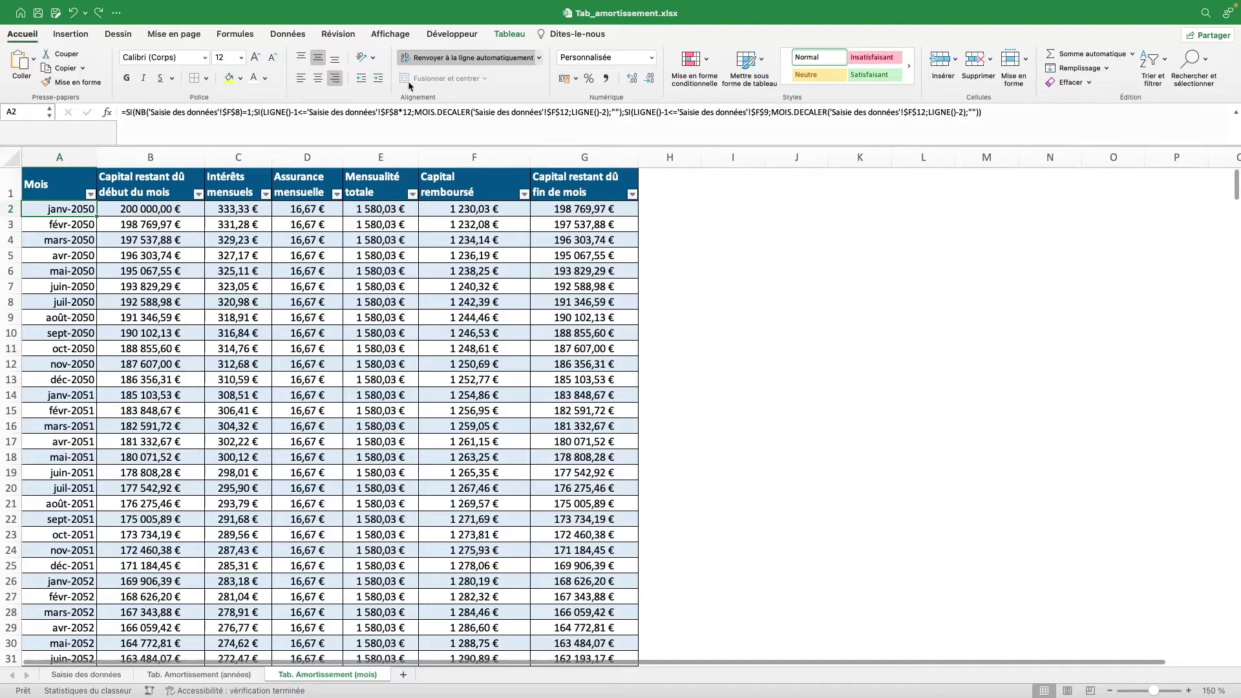
click(390, 33)
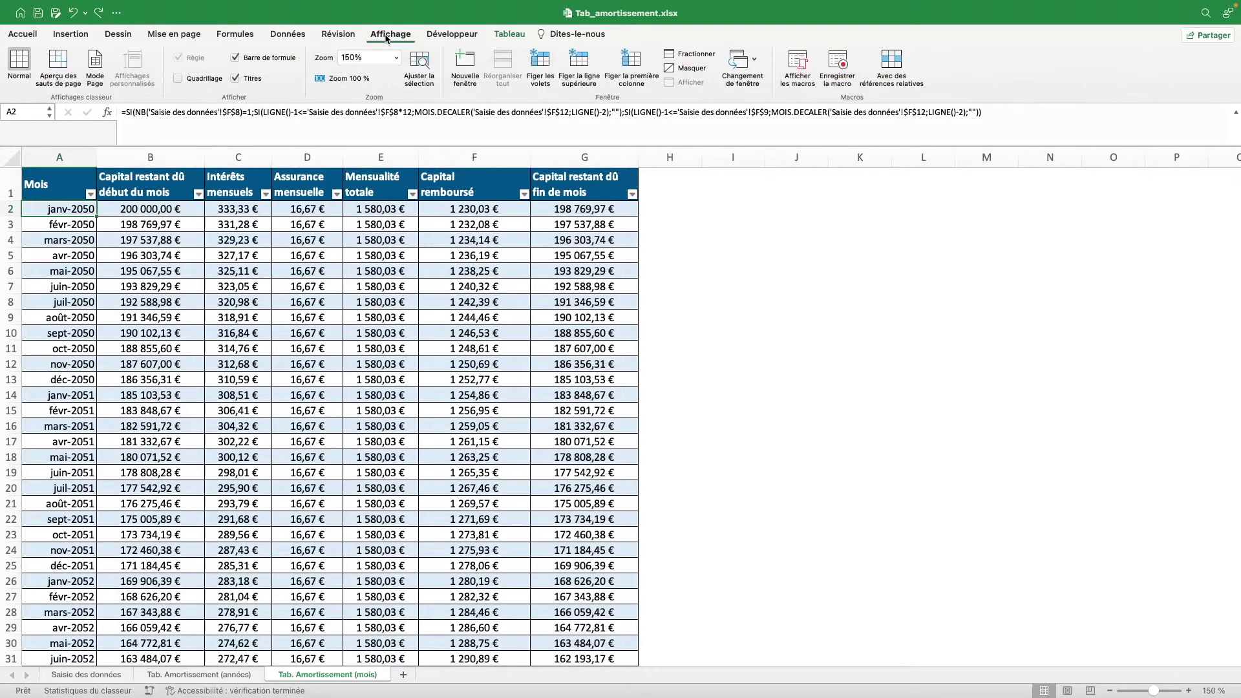
click(553, 66)
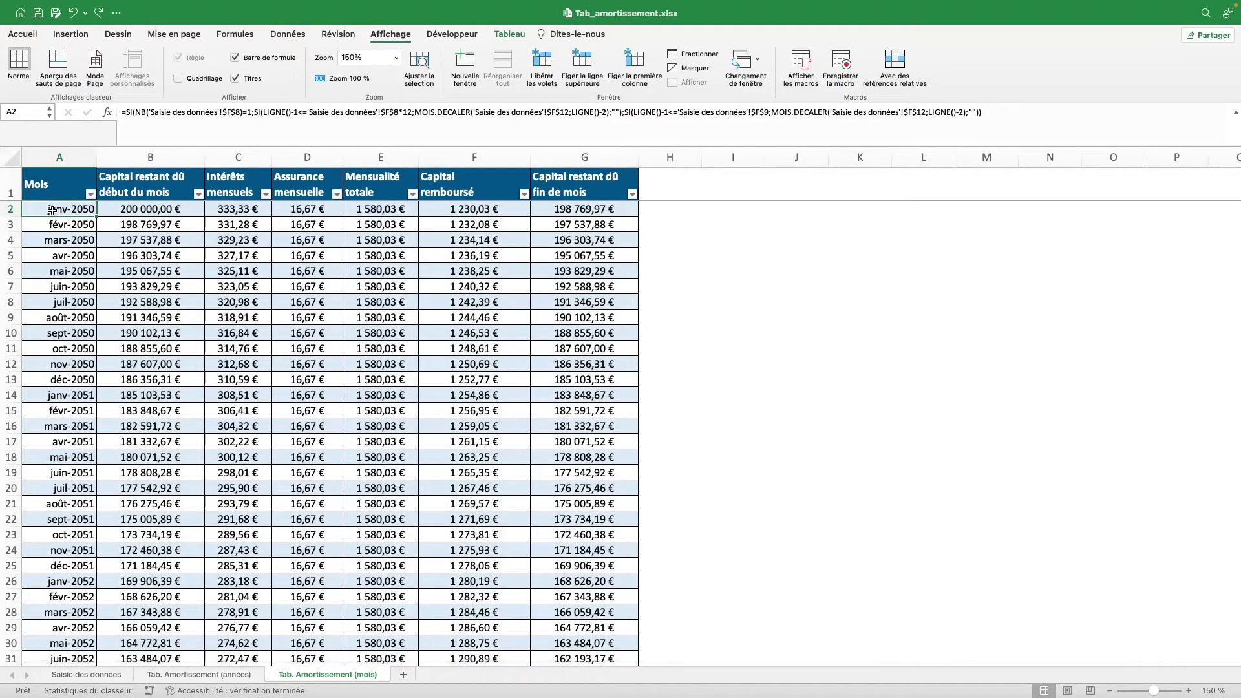
scroll(361, 441, down, 8)
scroll(361, 442, down, 8)
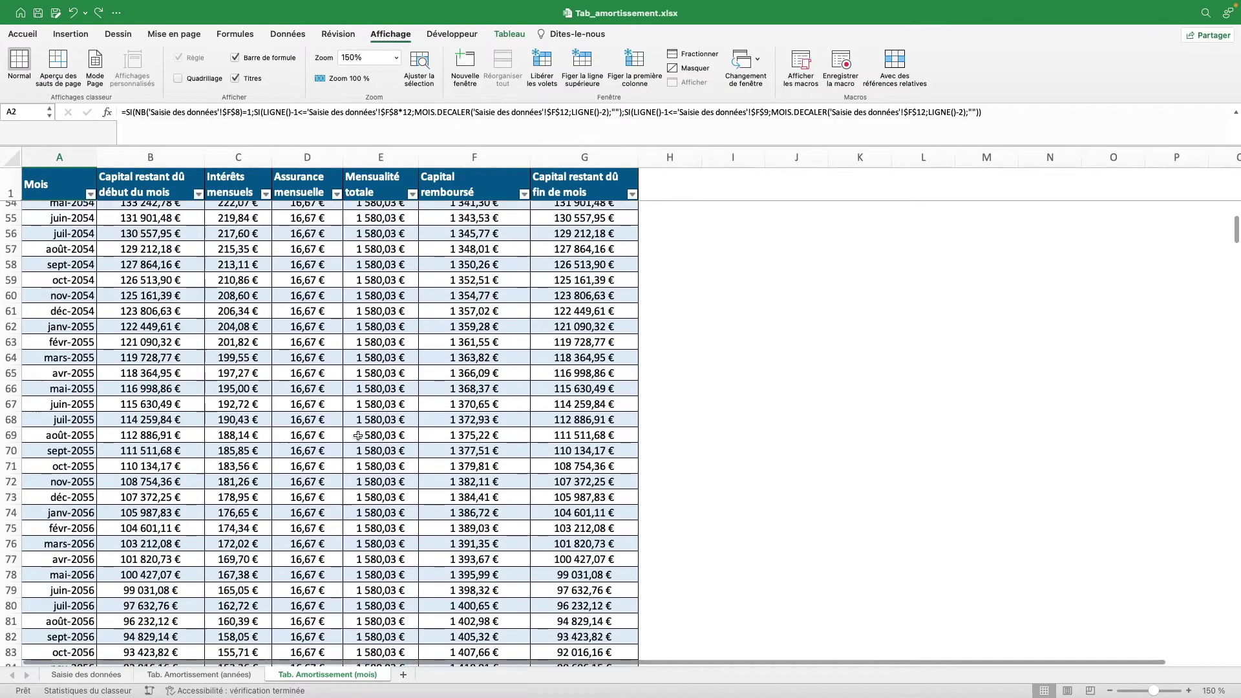
scroll(361, 441, down, 7)
scroll(362, 442, up, 10)
scroll(362, 442, up, 13)
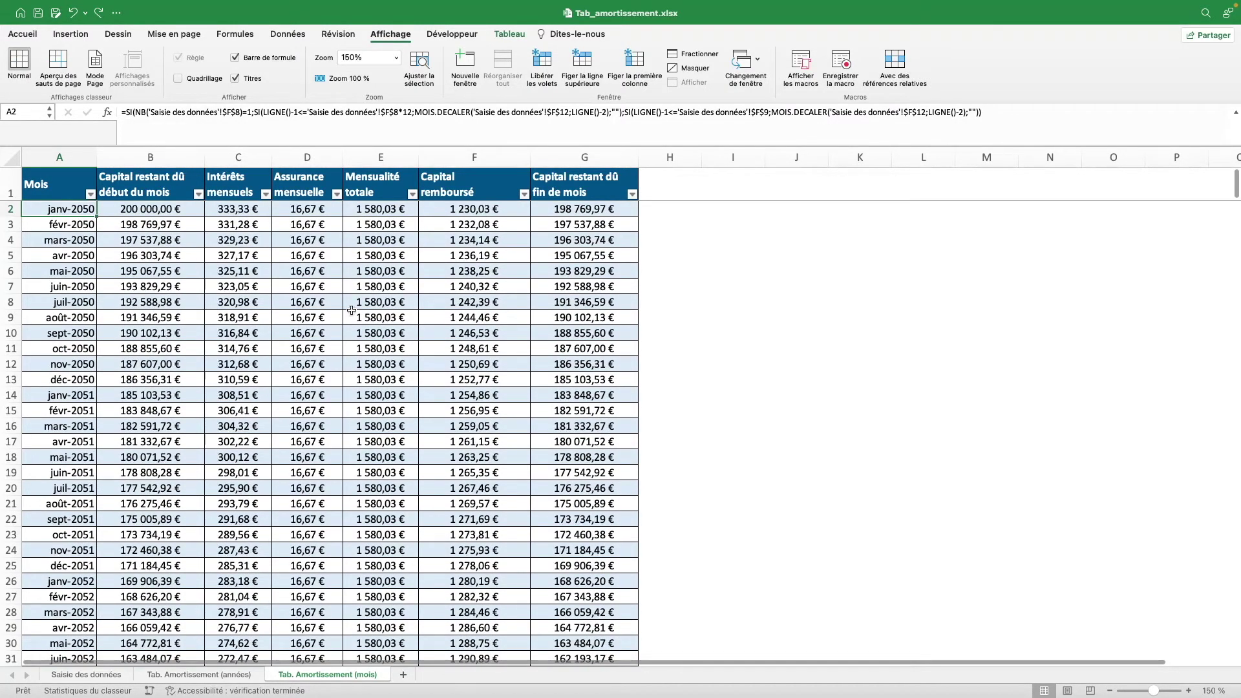
click(217, 674)
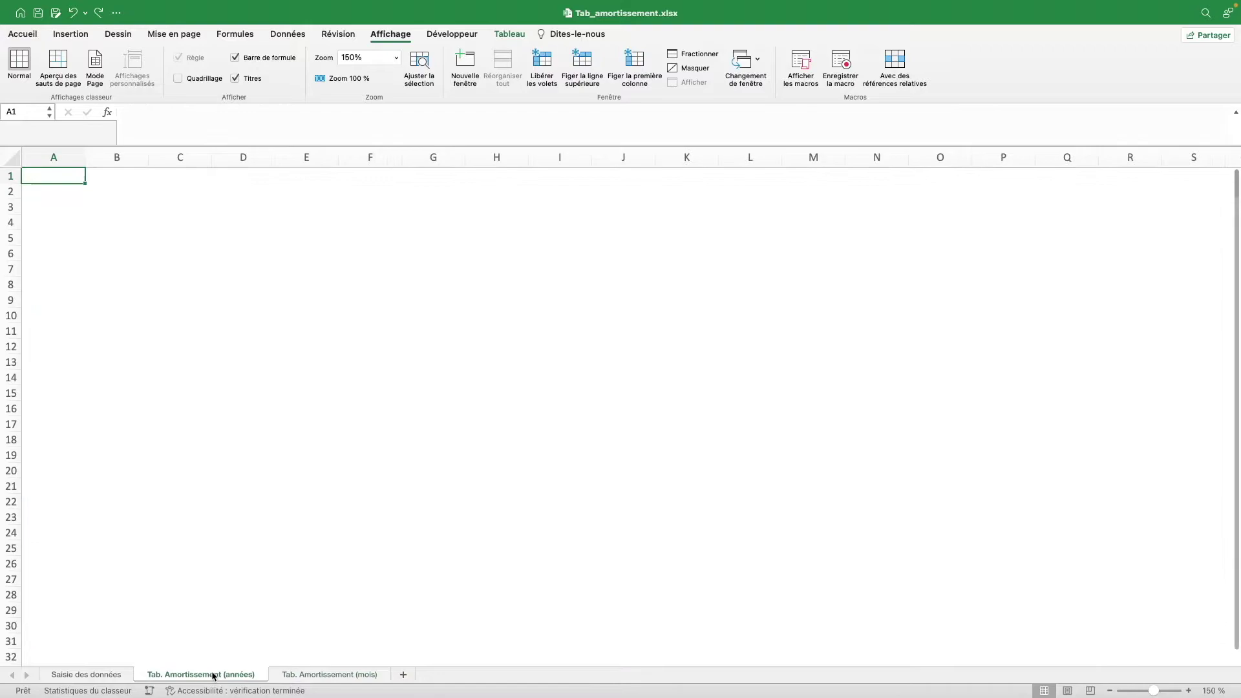
Step: Convert A1:G100 into a styled table with a header row
mouse_move(57, 178)
mouse_down()
mouse_move(361, 477)
mouse_move(400, 121)
mouse_up()
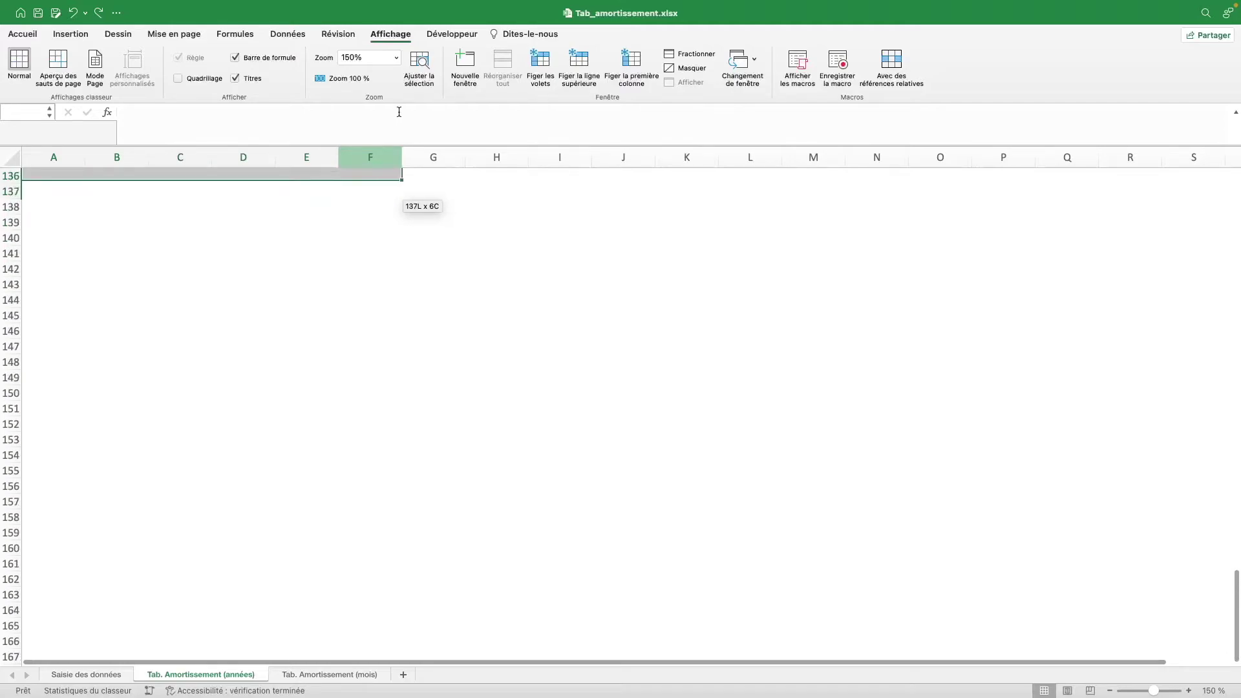
drag(401, 121, 416, 330)
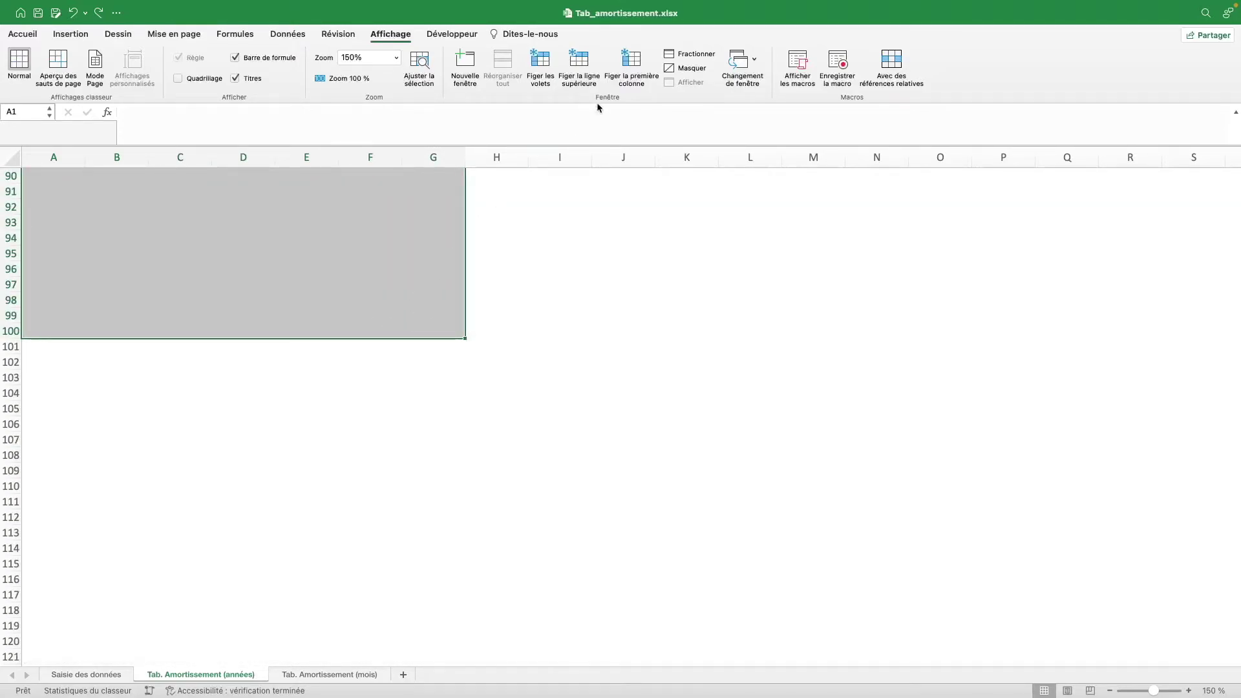
click(23, 34)
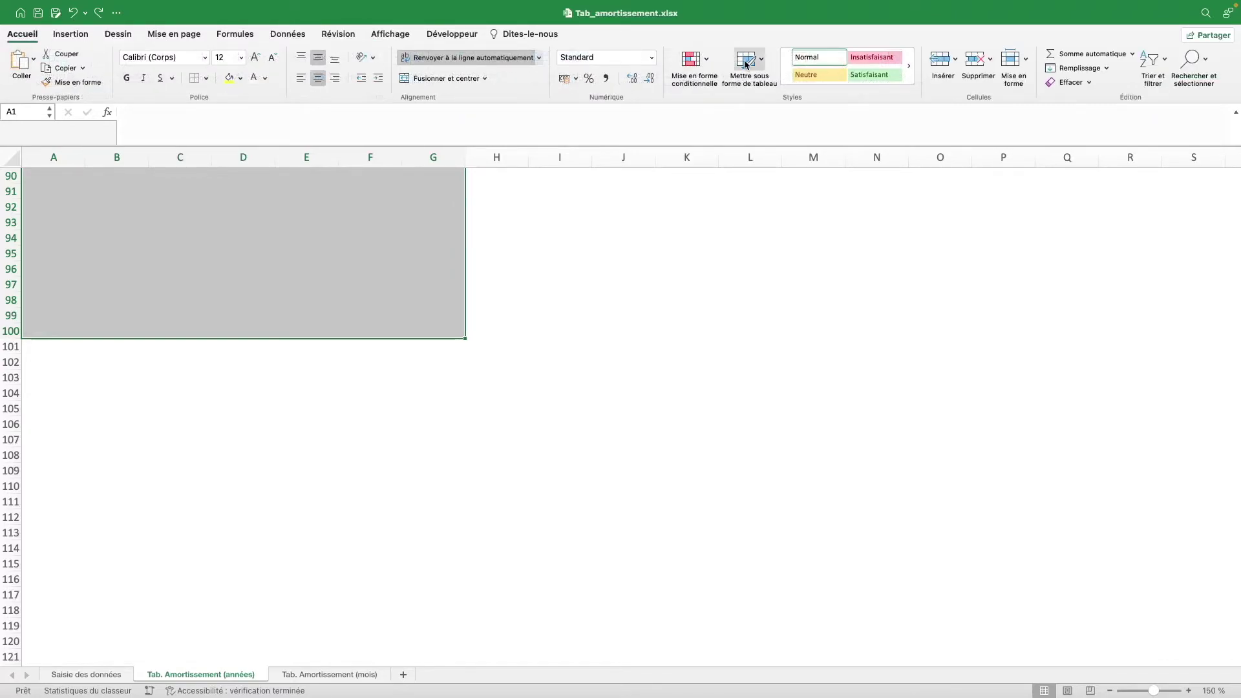
click(748, 59)
click(766, 115)
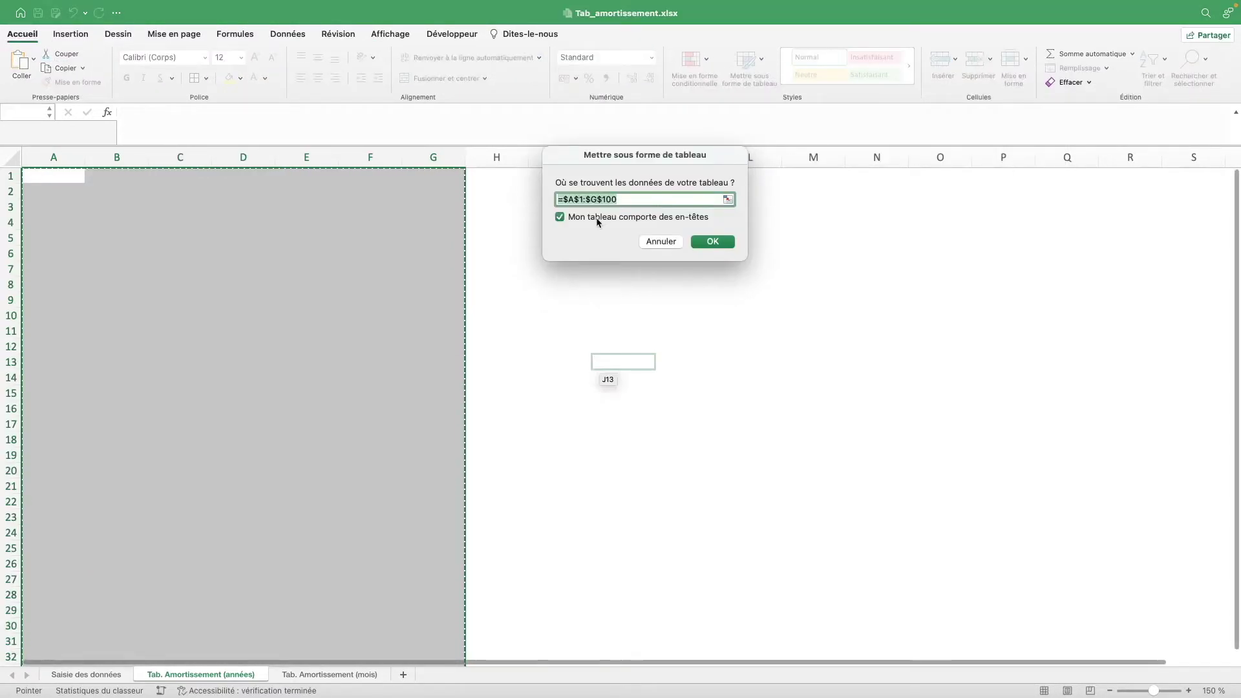
click(713, 242)
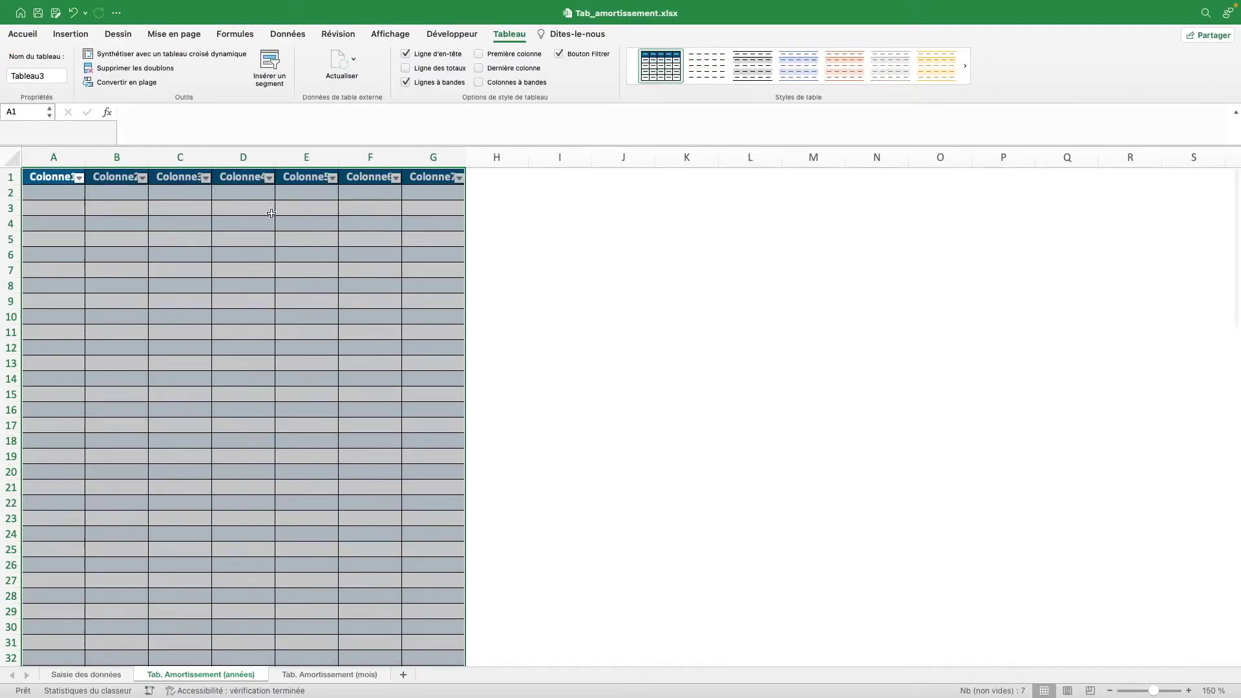
click(37, 173)
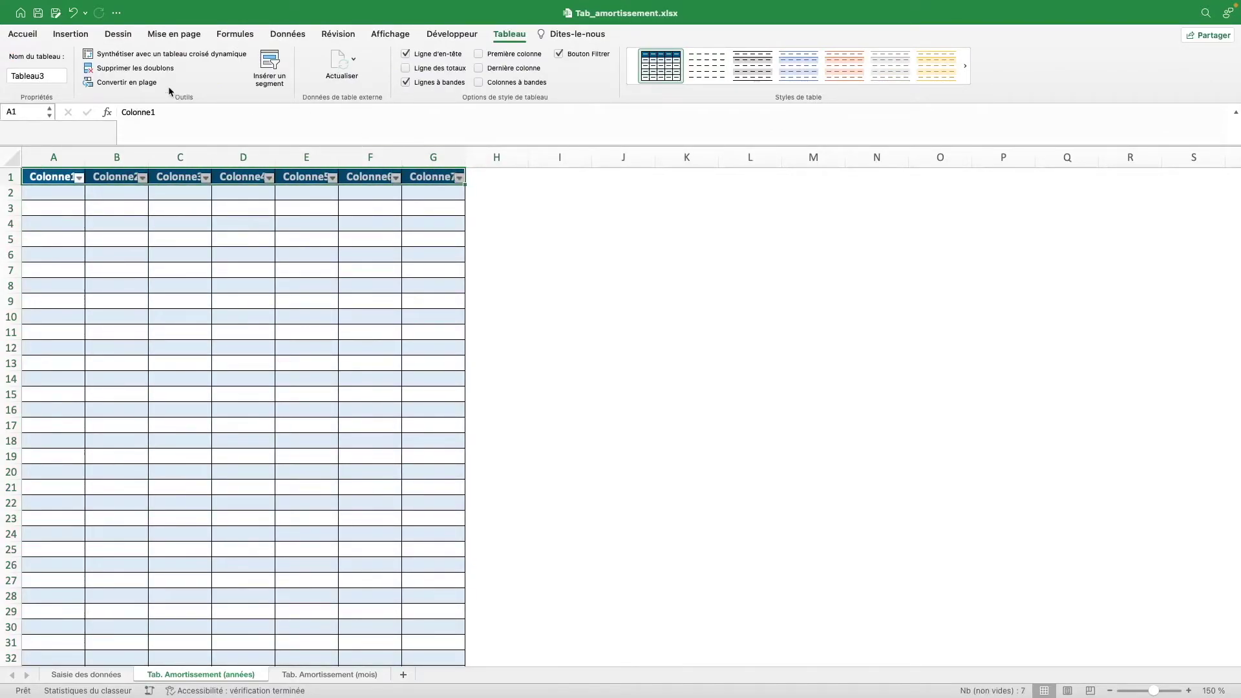
Step: Left-align the header row and freeze it with Figer la ligne supérieure
click(30, 39)
click(301, 78)
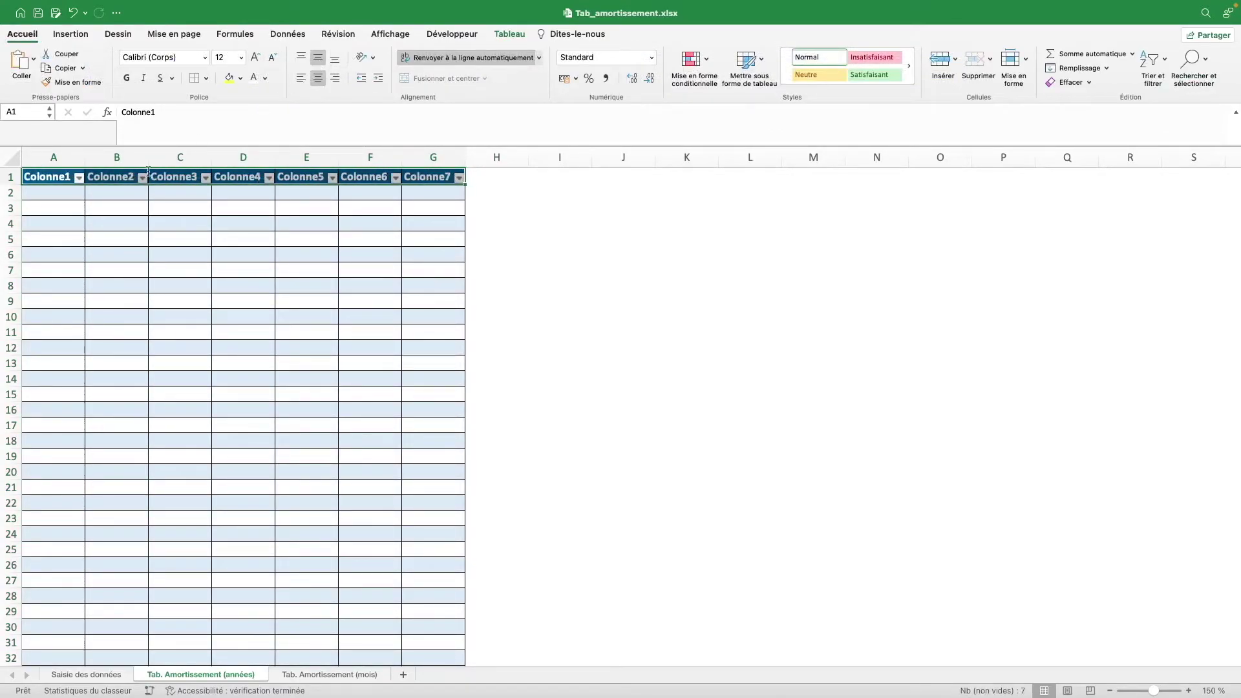
click(78, 199)
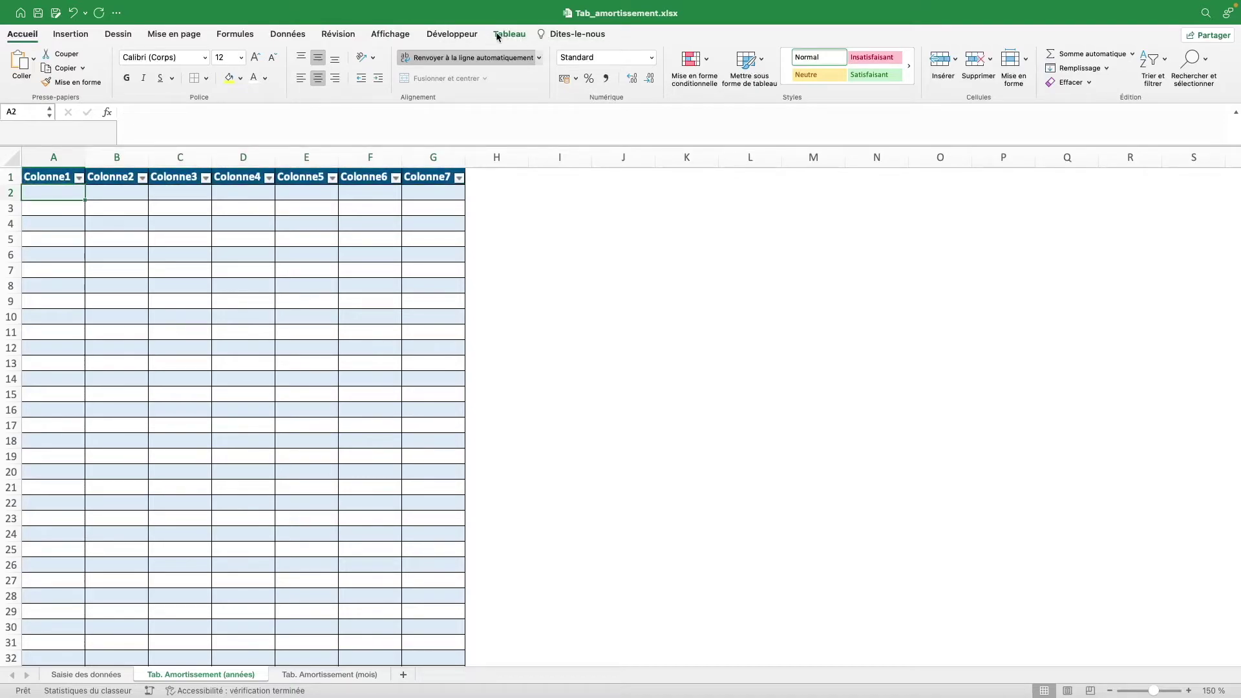
click(389, 34)
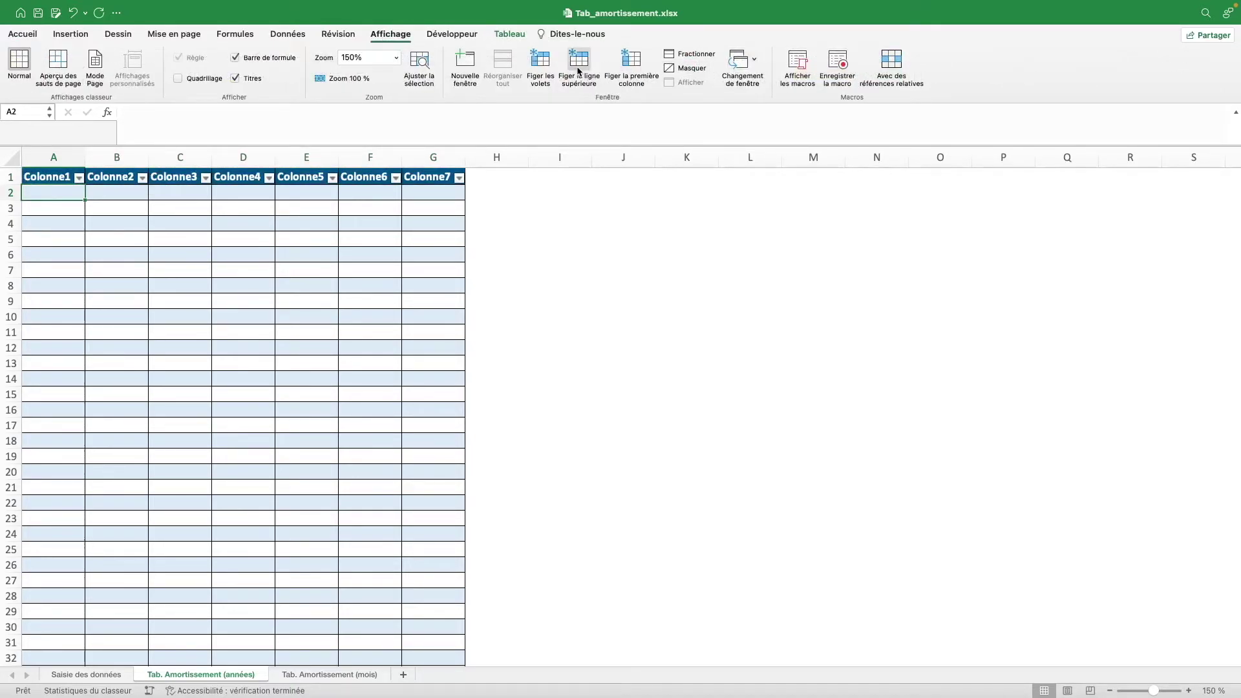
click(533, 64)
click(68, 179)
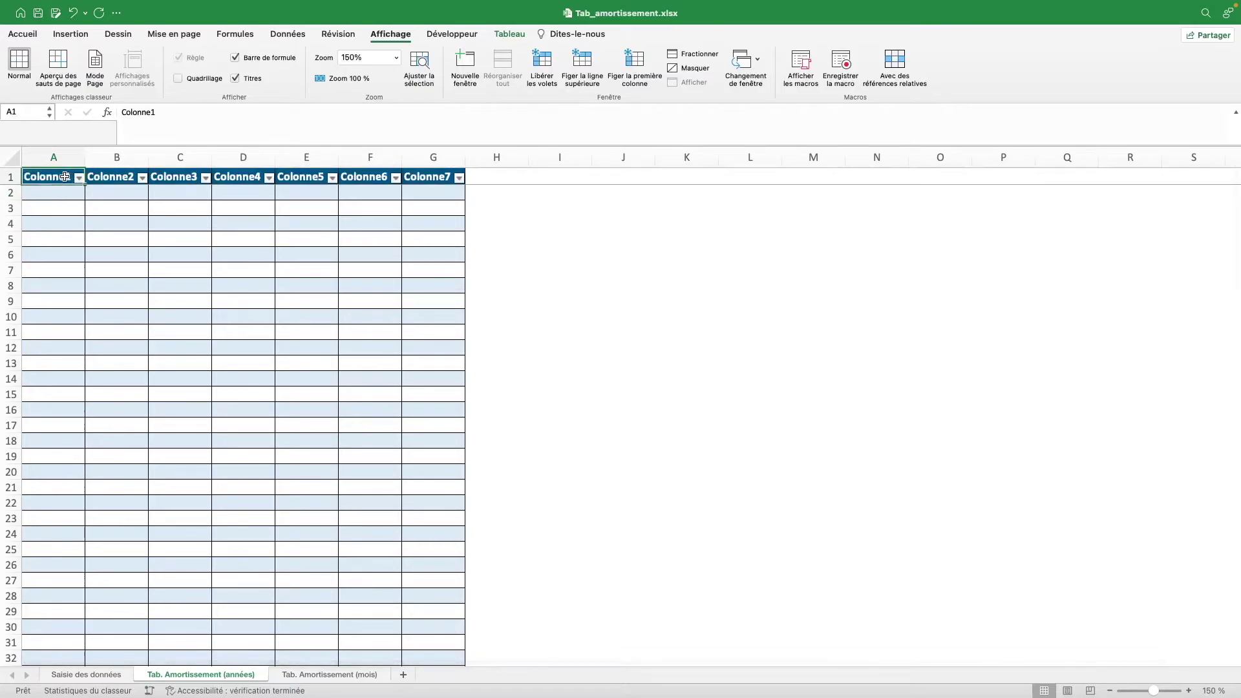
Step: Title A1:C1 Année, Capital restant dû début de l'année and Intérêts annuels
text(Année)
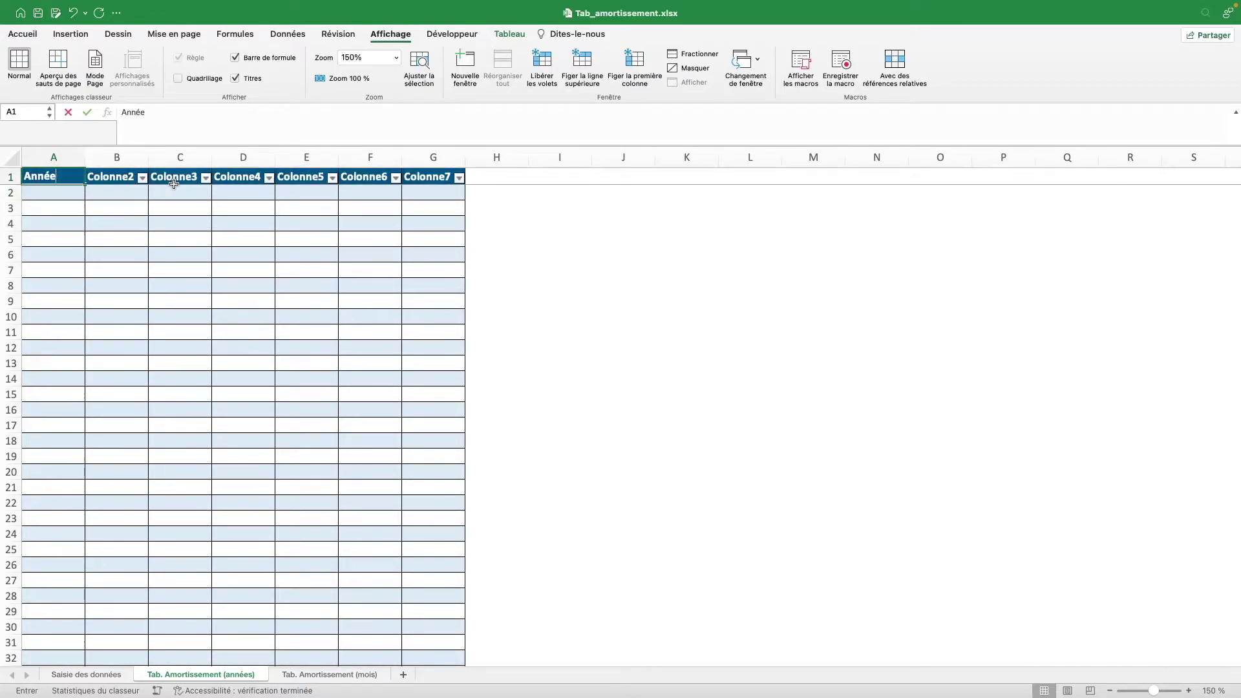
key(Tab)
text(Capital restant dû)
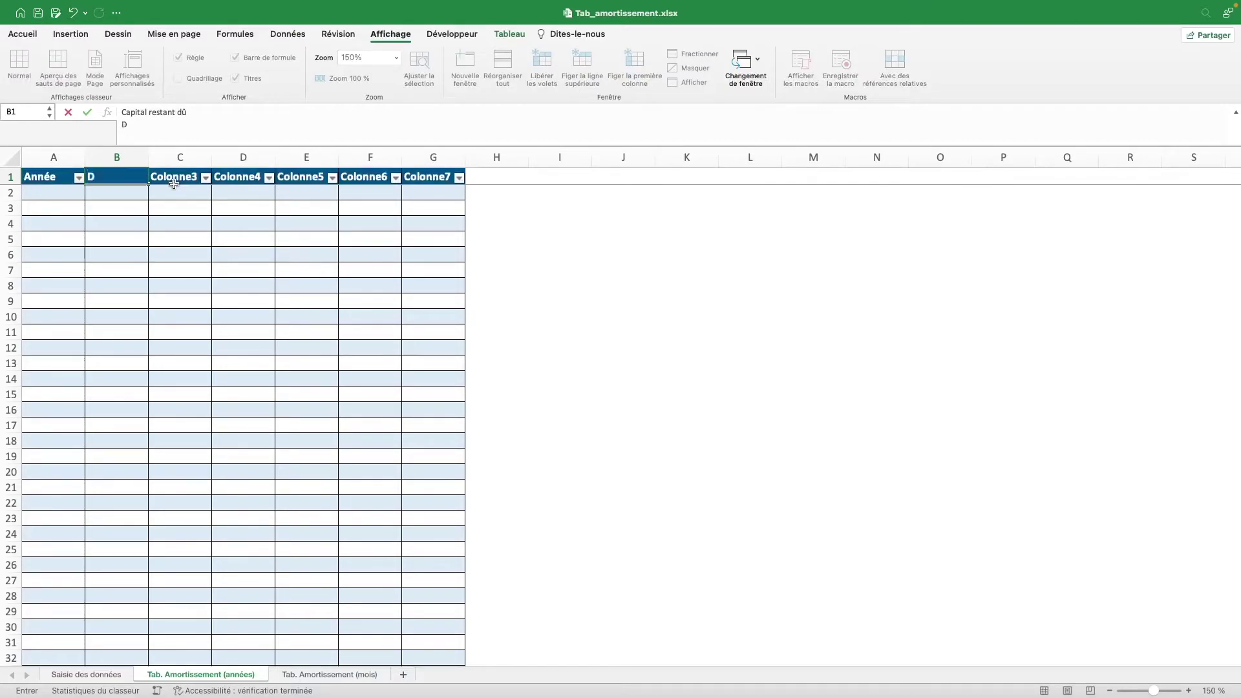
text( début de l')
text(année)
key(Tab)
text(Intér)
text(tes )
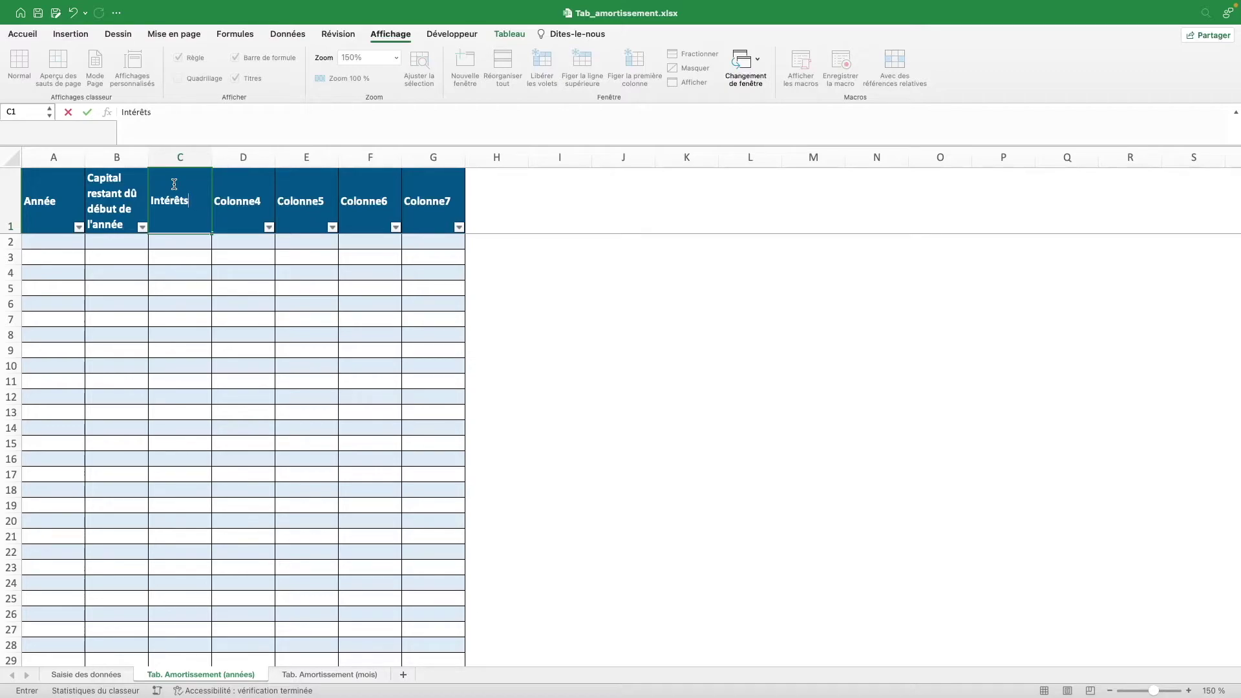
text( annuels)
key(Tab)
Step: Title D1 and E1 as two-line headers Assurance annuelle and Annuité Totale
text(Assuren)
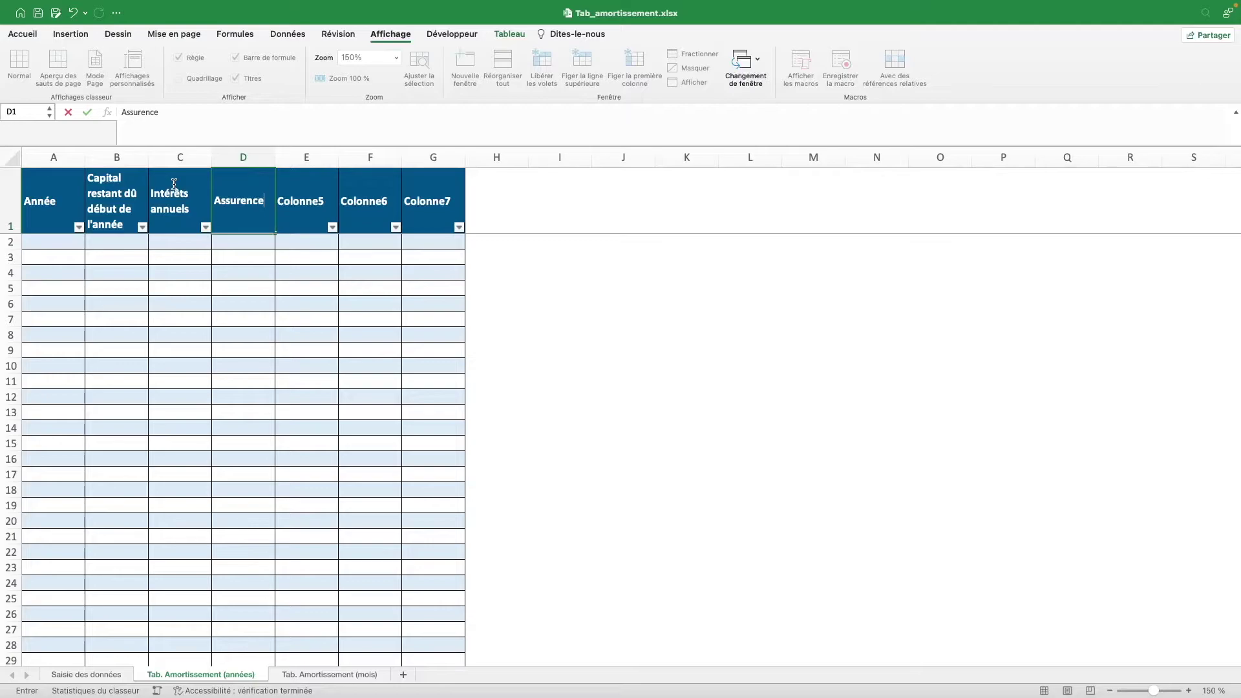
key(alt+Return)
text(a)
key(BackSpace)
text(nnuelle)
key(Tab)
text(Annuité)
key(alt+Return)
text(Totale)
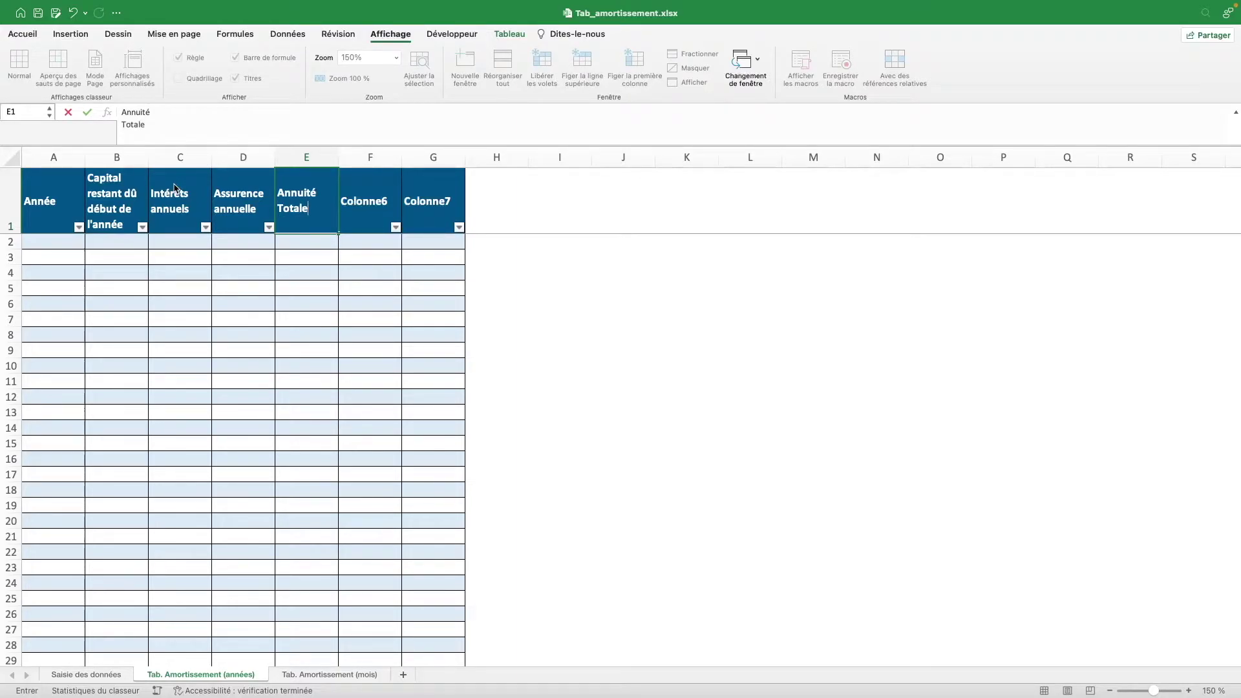
key(Tab)
Step: Title F1 Capital remboursé and G1 Capital restant dû fin de l'année, then widen columns
text(Capital)
key(alt+Return)
text(remboursé)
key(Tab)
text(apital)
text( restant dû)
text( fin de l')
text(année)
key(Left)
drag(54, 157, 636, 155)
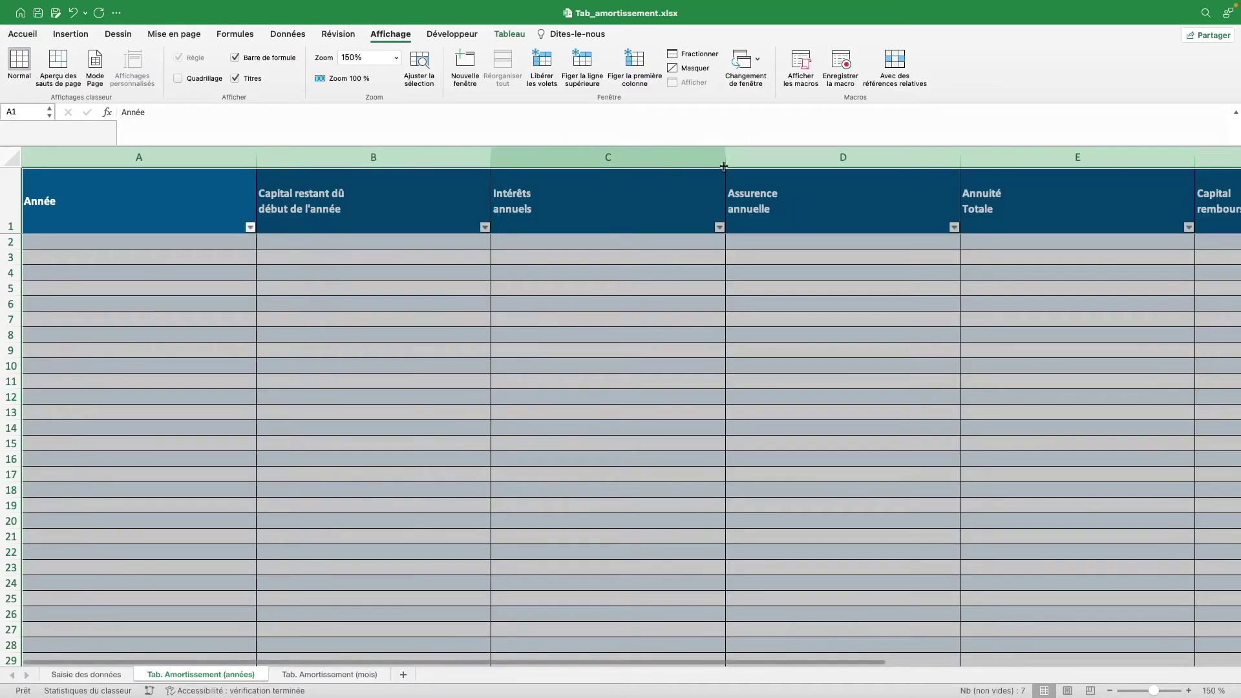
Step: Autofit columns A–G to their headings and row 1 to its two-line headers
double_click(724, 155)
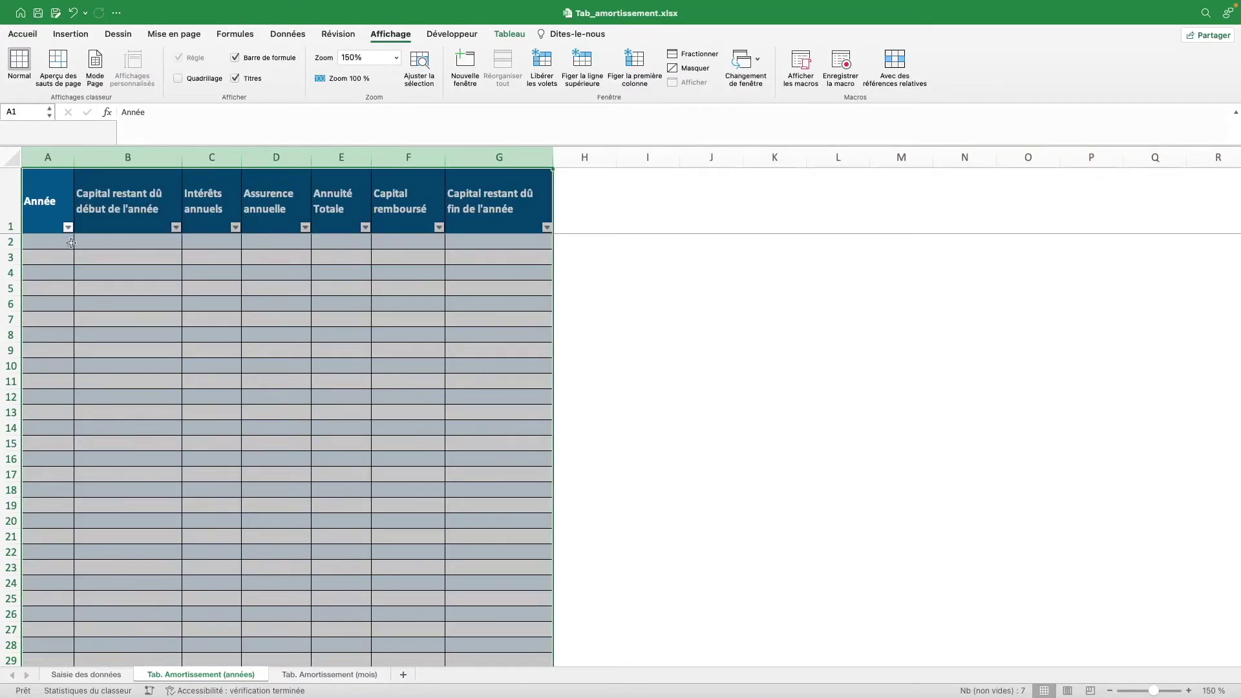
click(57, 242)
drag(10, 243, 13, 232)
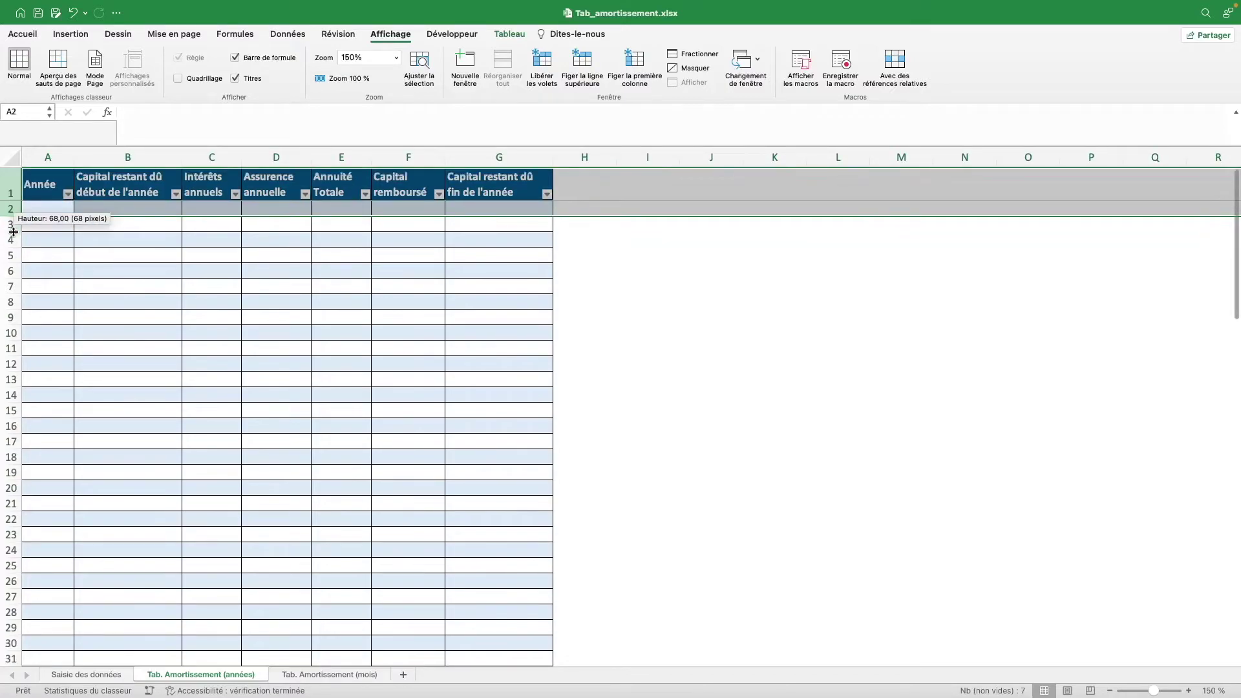
double_click(13, 233)
Step: Widen column A to 12,00 and begin an =SI( formula in A2
click(48, 208)
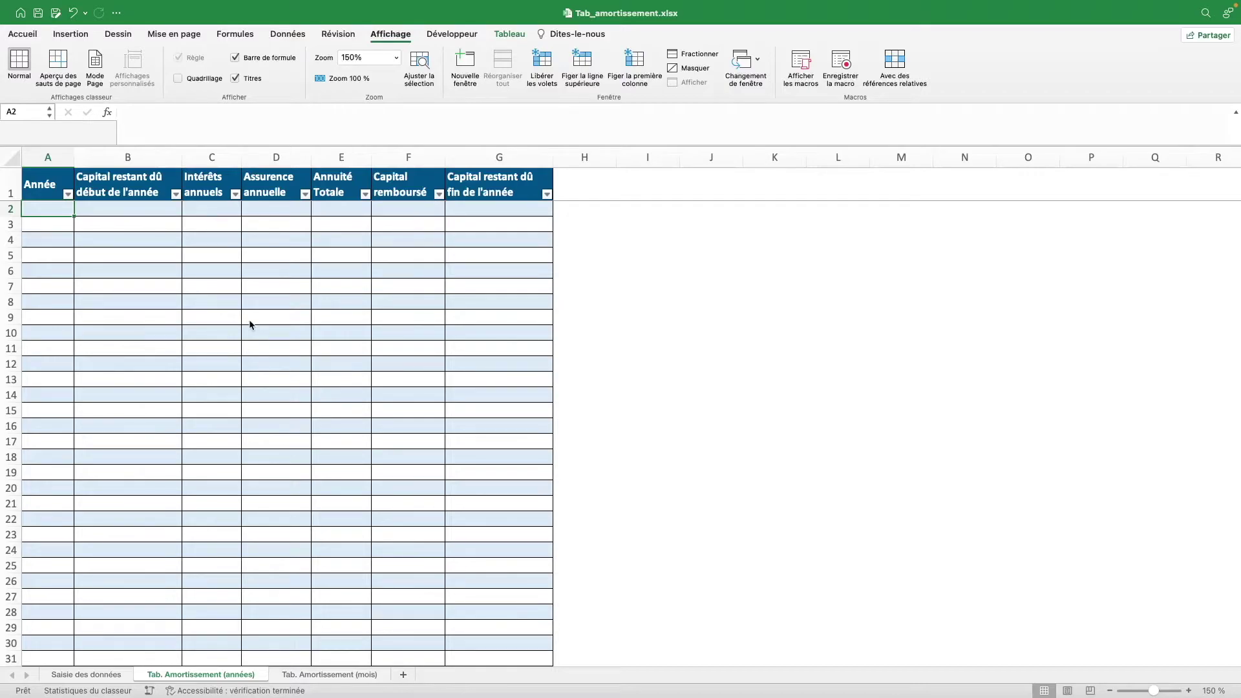
drag(74, 157, 97, 160)
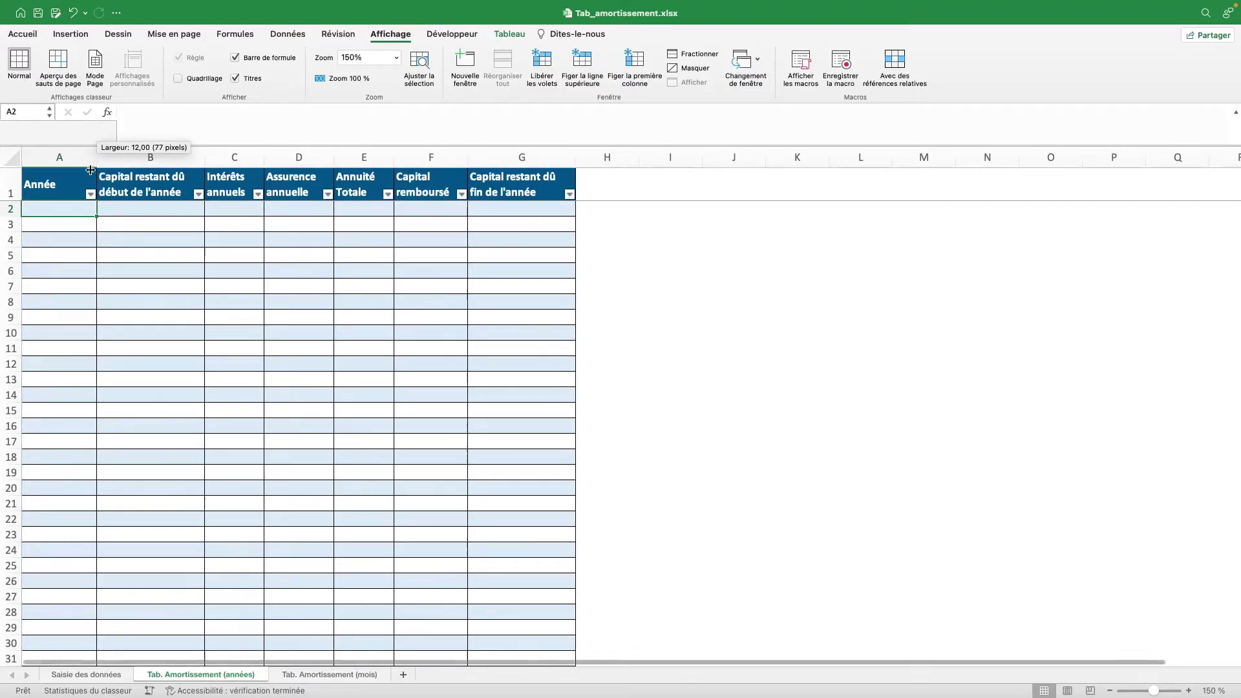
text(=)
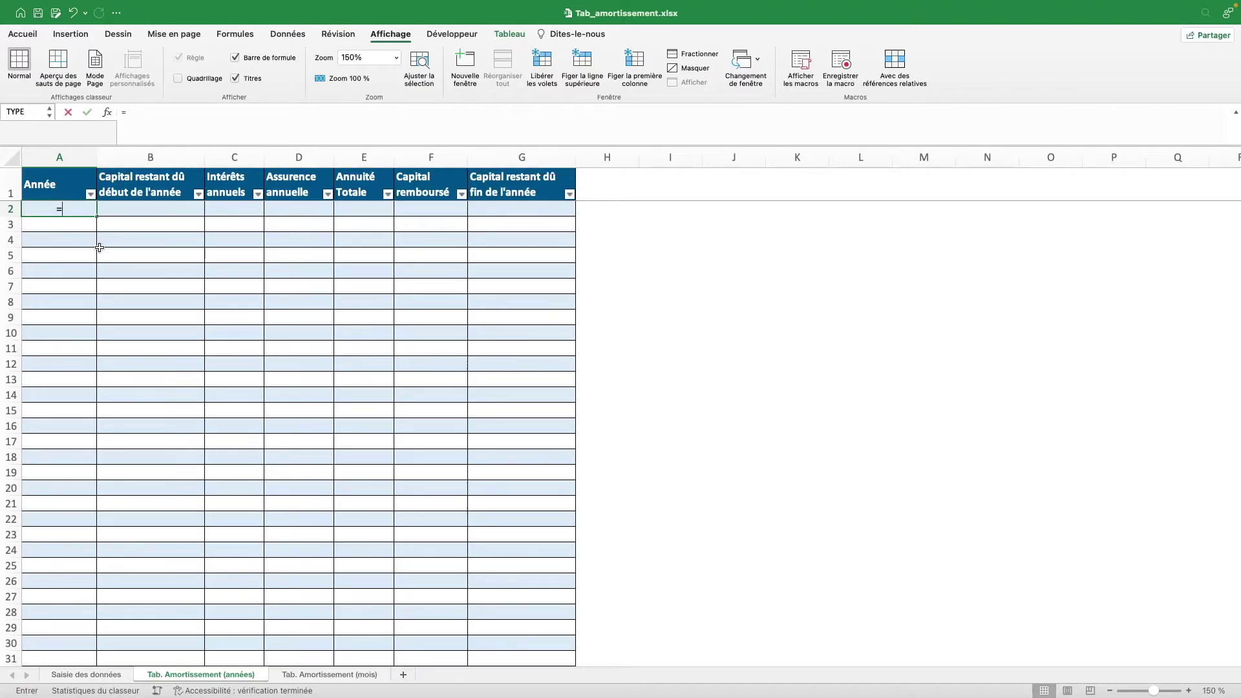
text(si()
Step: Build A2's first SI branch: ANNEE(start date)+LIGNE()-2 when the duration is given in years
click(170, 121)
text(NB()
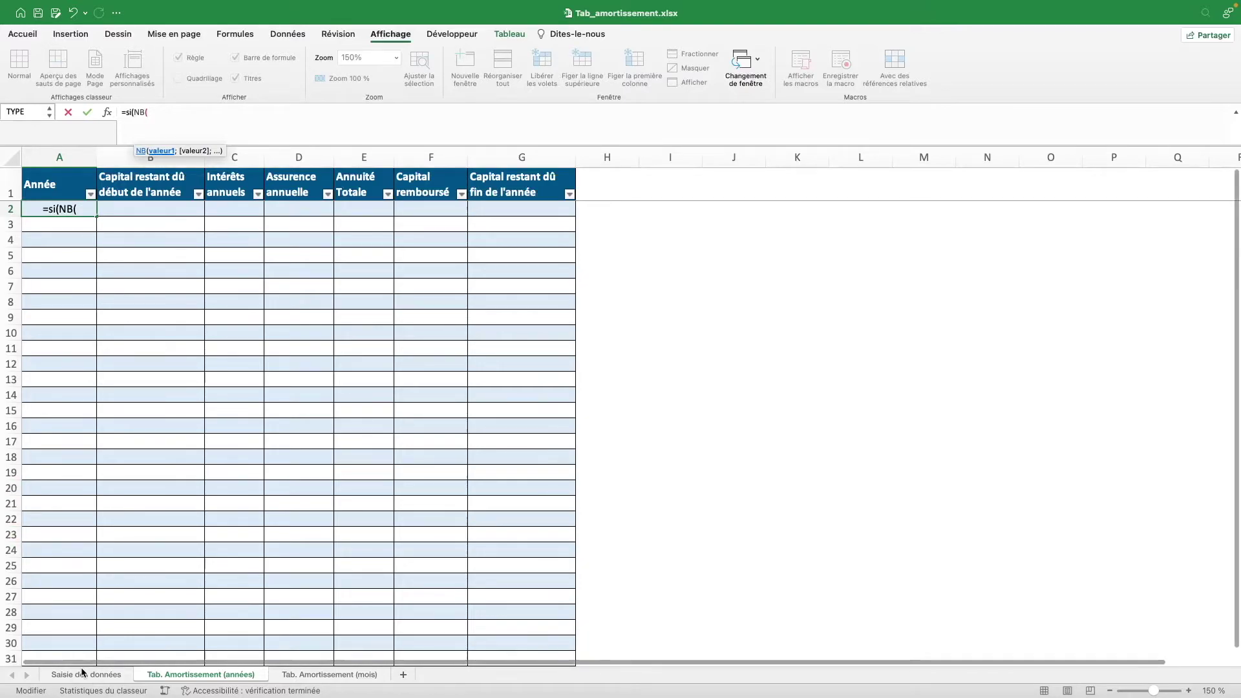
click(86, 674)
click(659, 342)
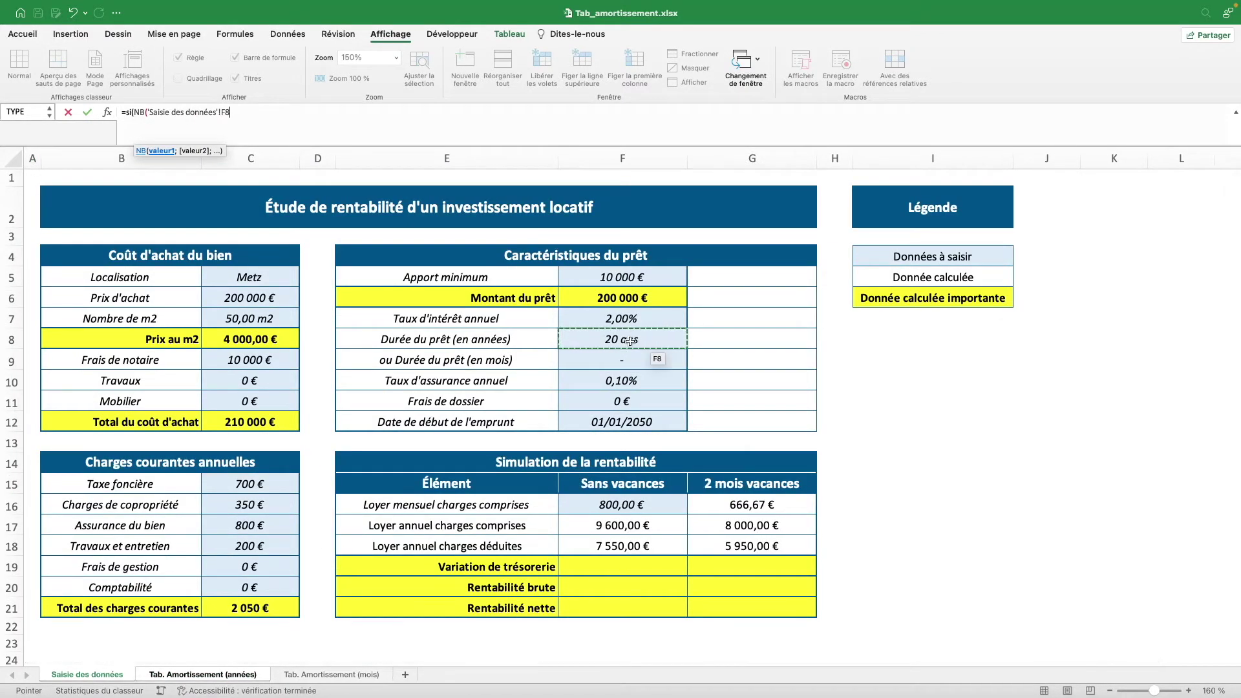
key(F4)
text($F$8)=1)
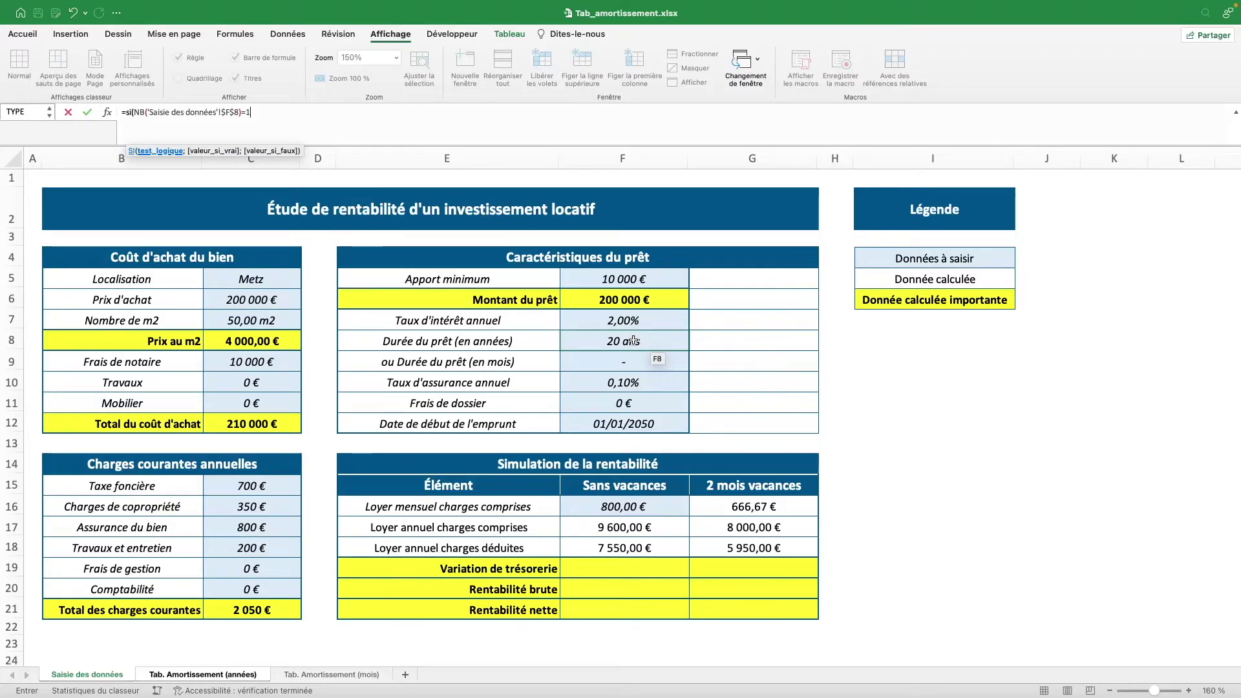
text(;si)
key(Tab)
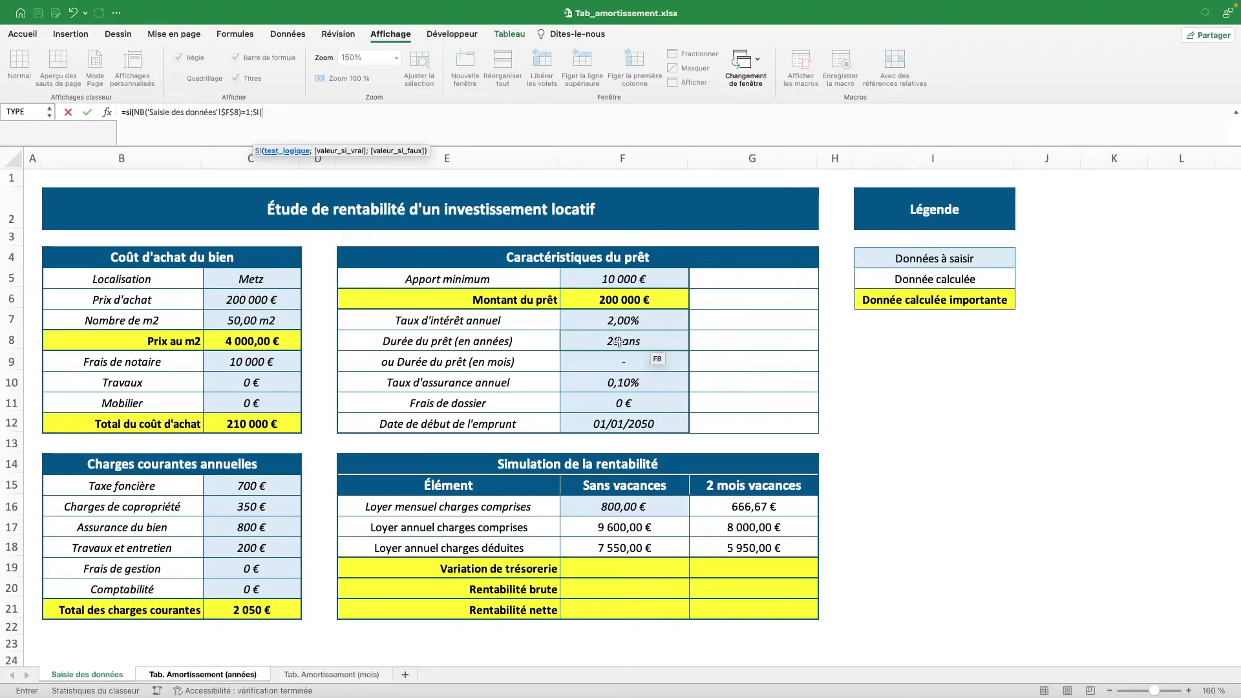
text(LIGNE)
key(Tab)
text())
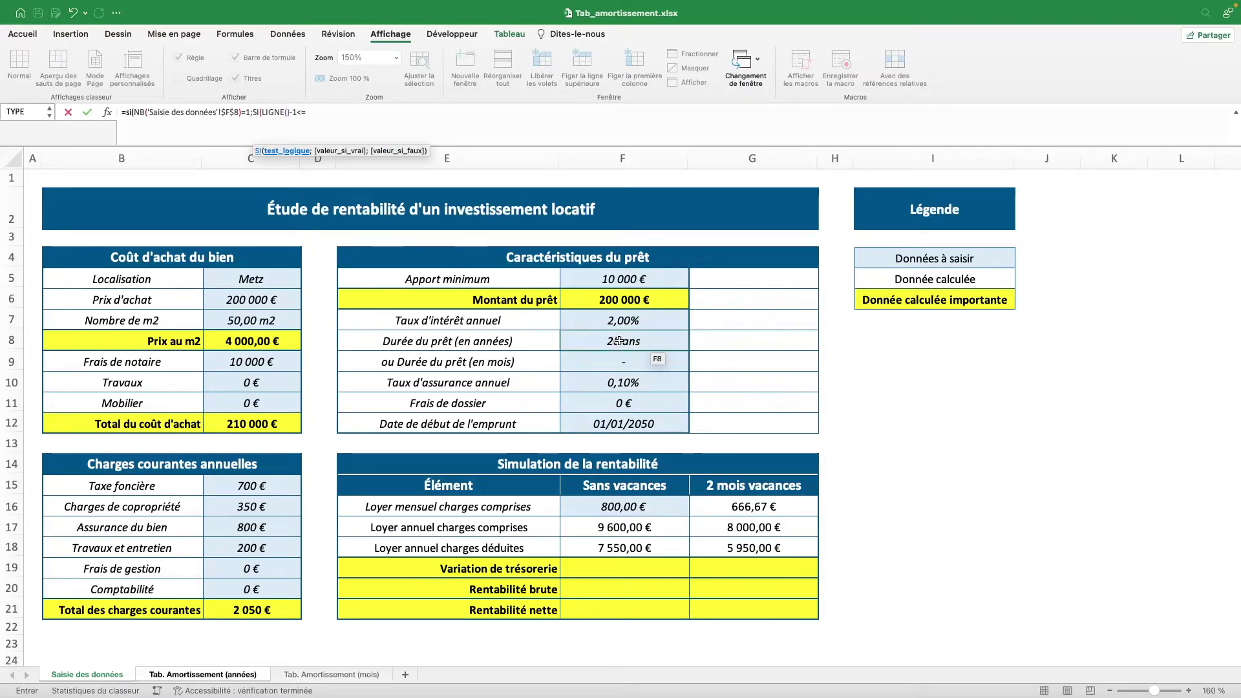
click(628, 339)
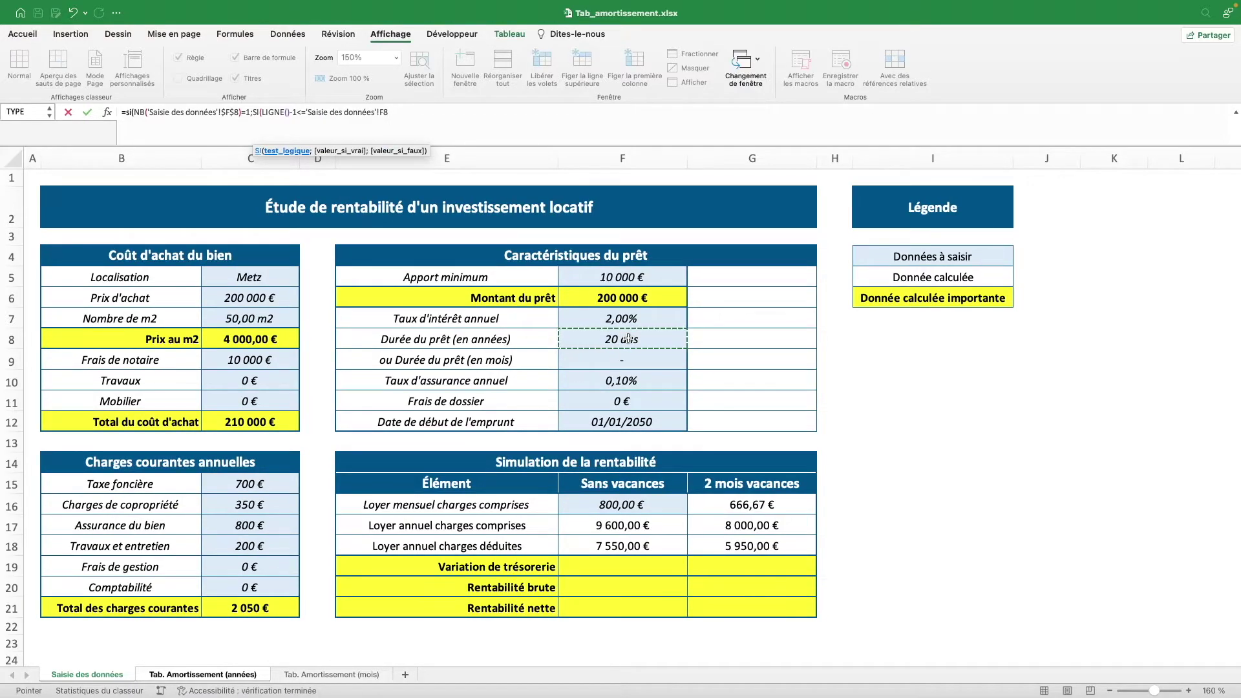
key(F4)
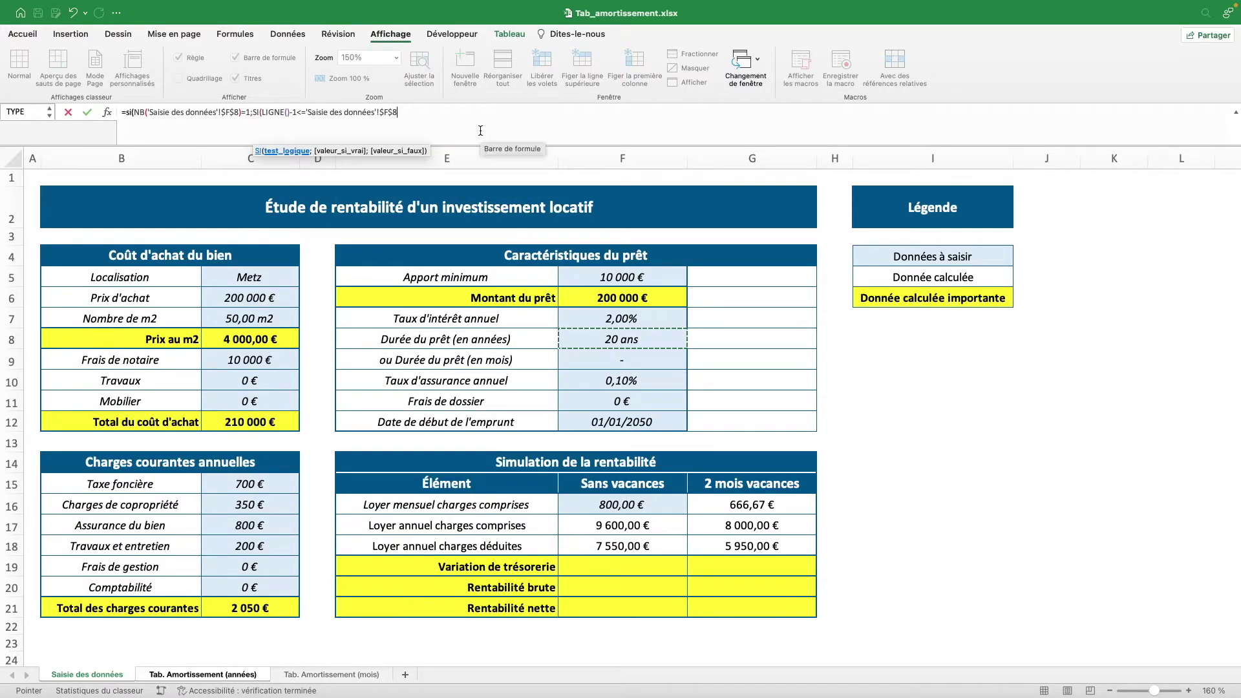
text(;)
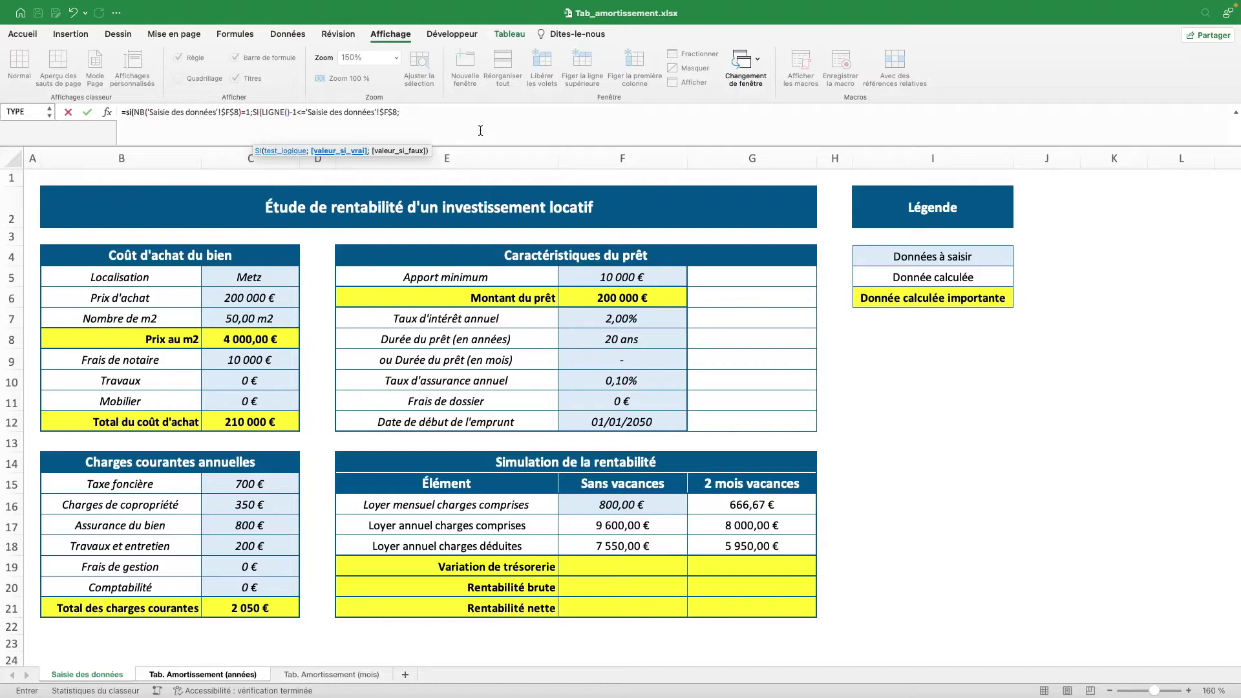
text(ANNEE()
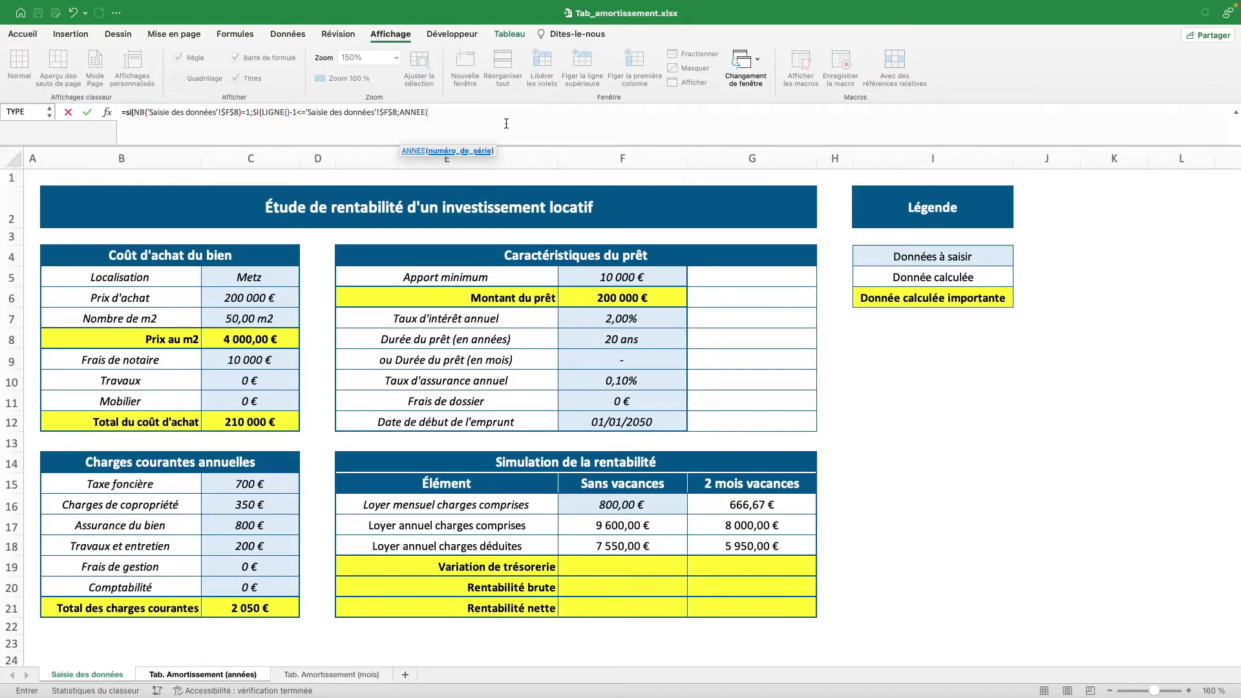
click(626, 423)
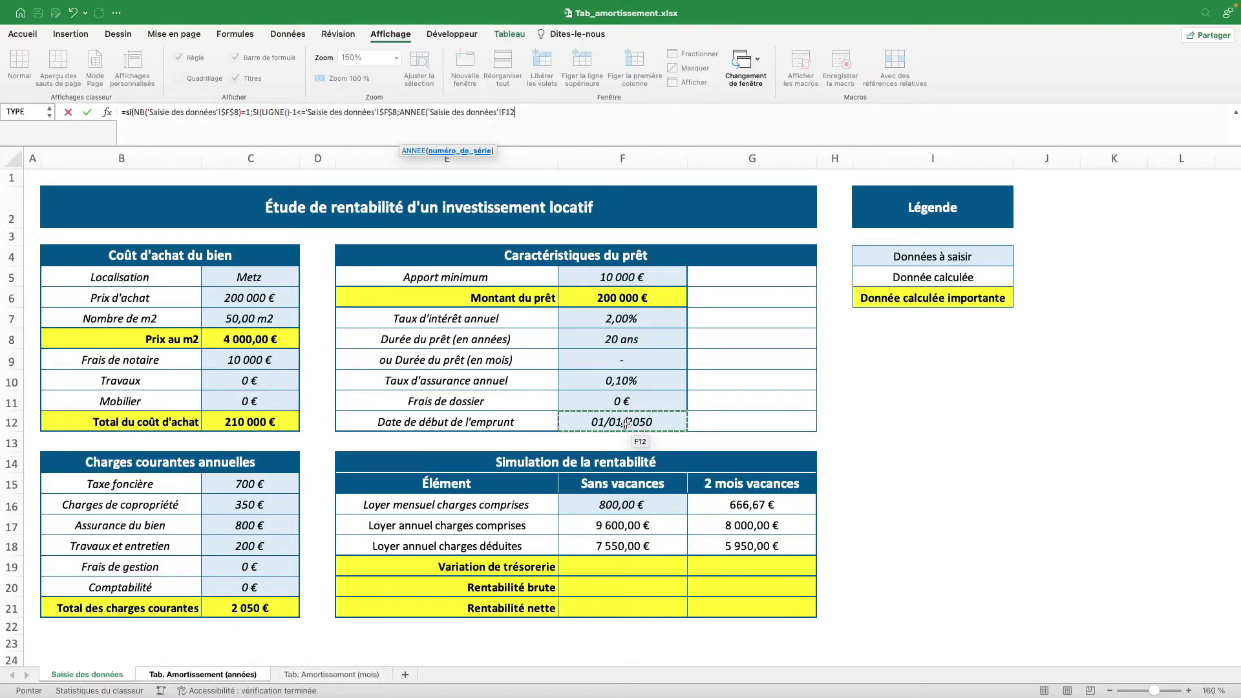
key(F4)
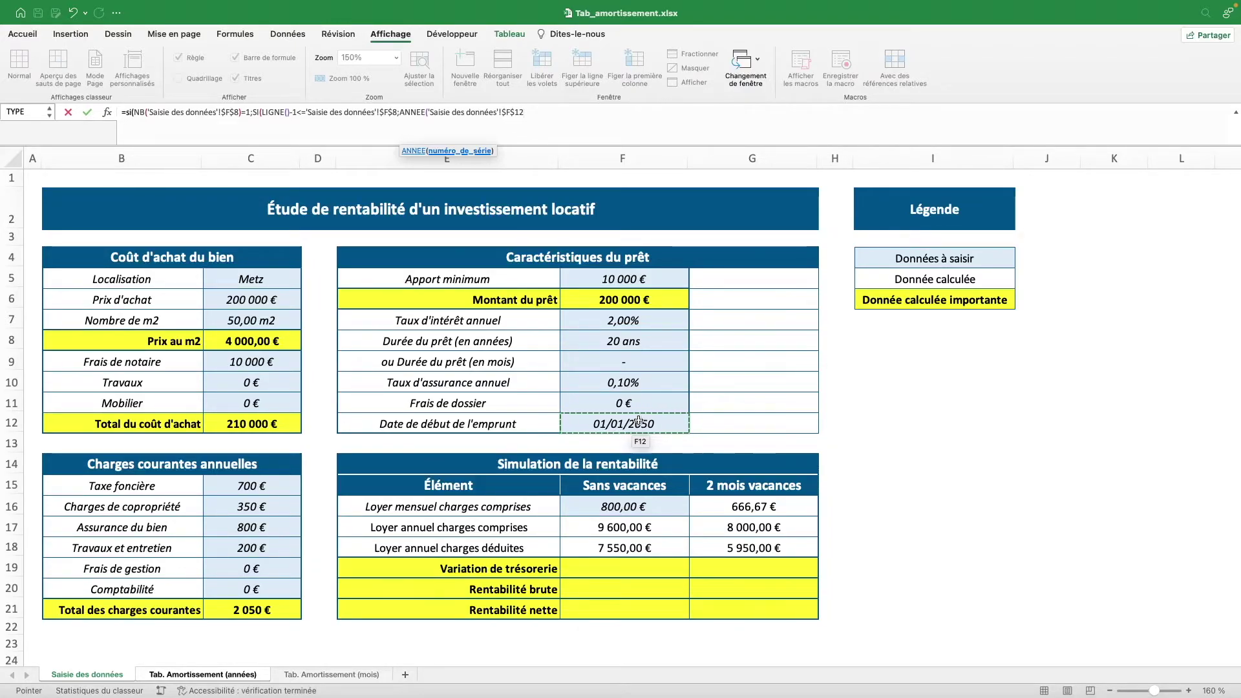
text())
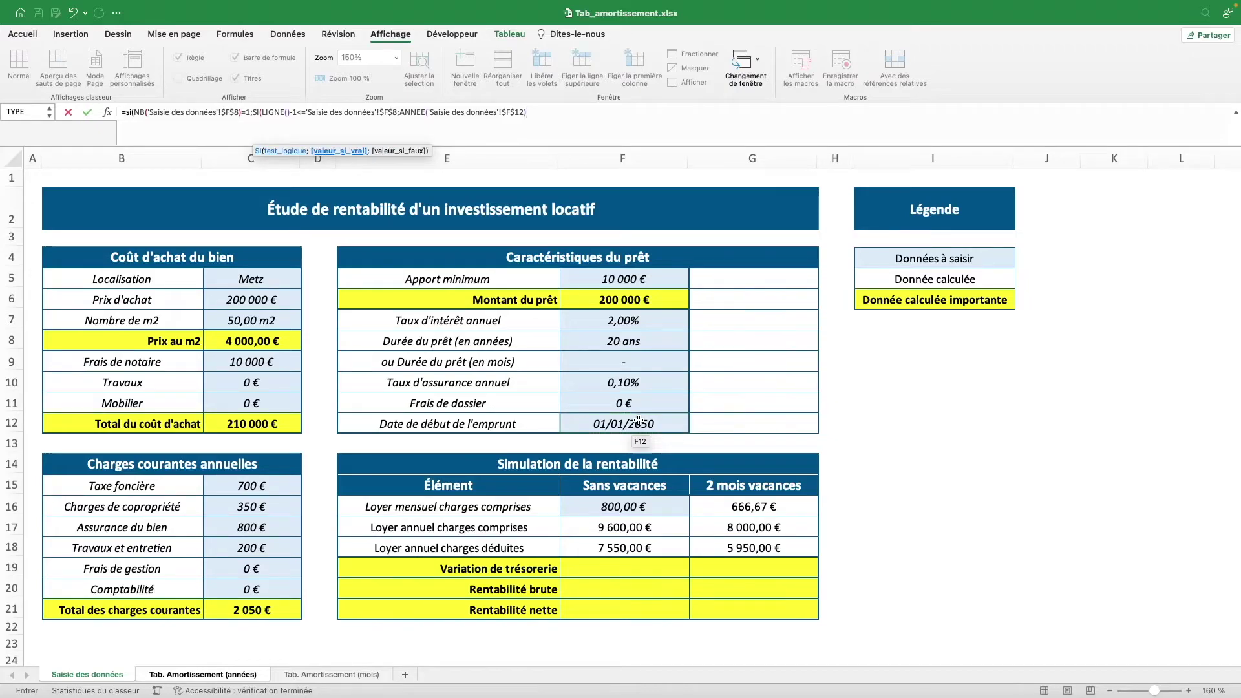
text(+LIGNE()
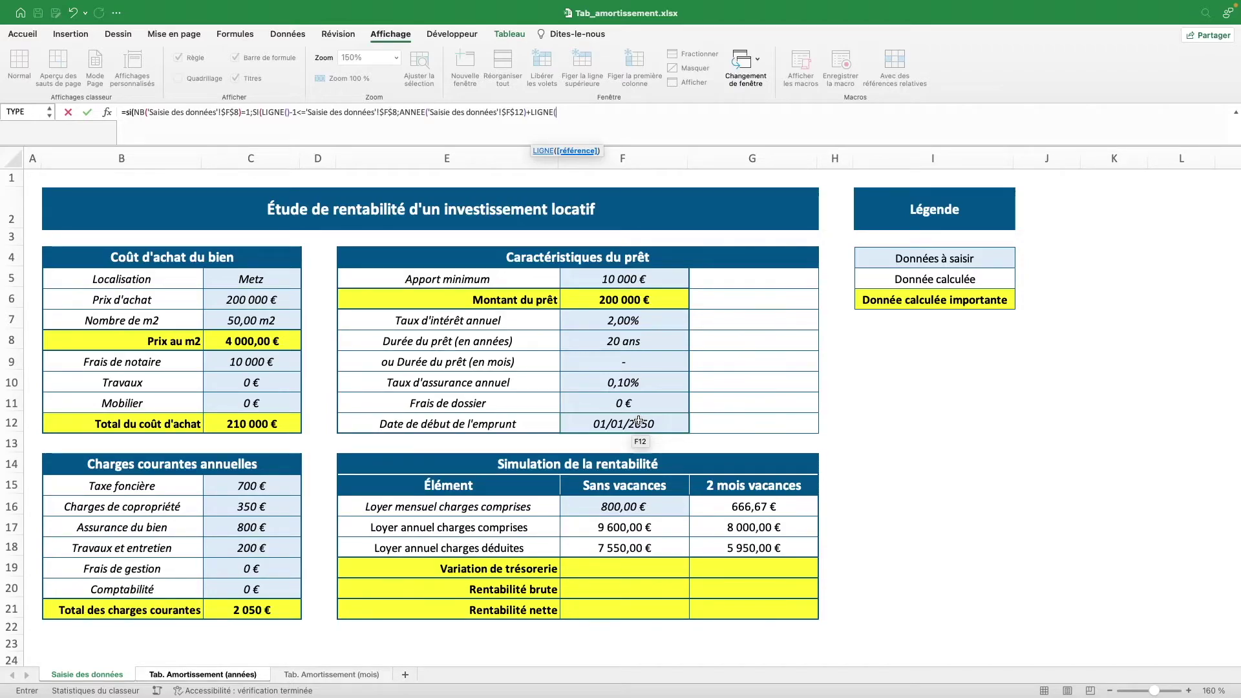
text()-2)
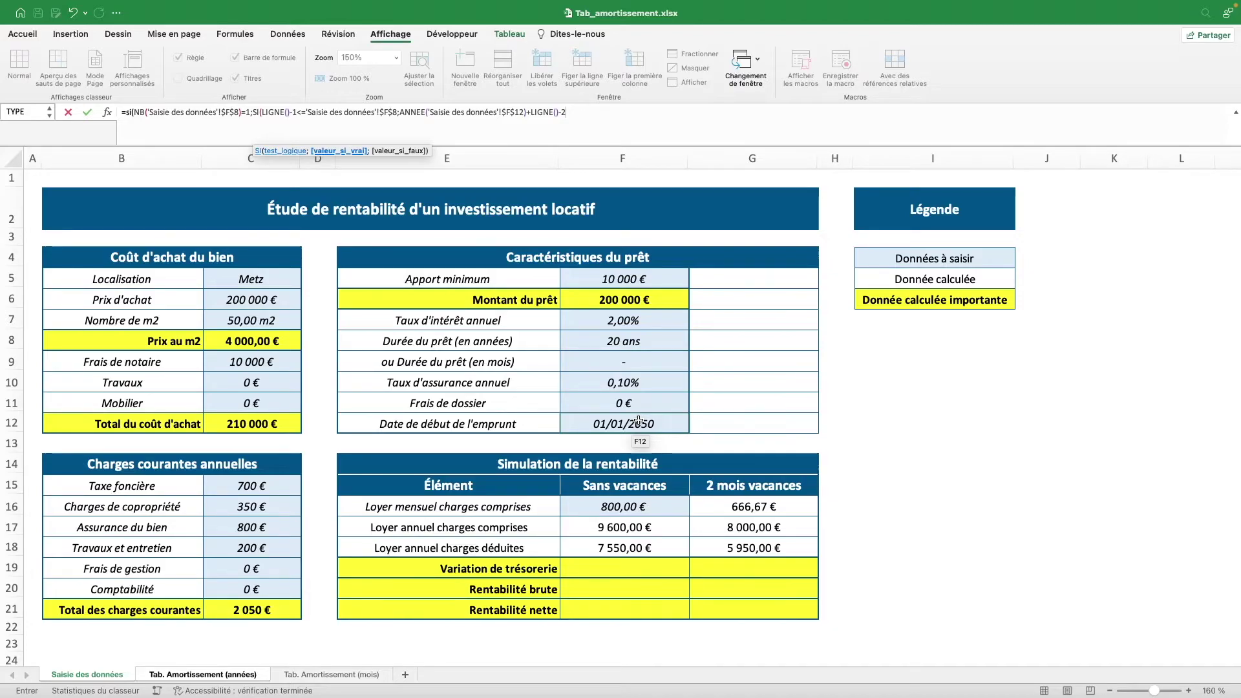
text(;"")
text())
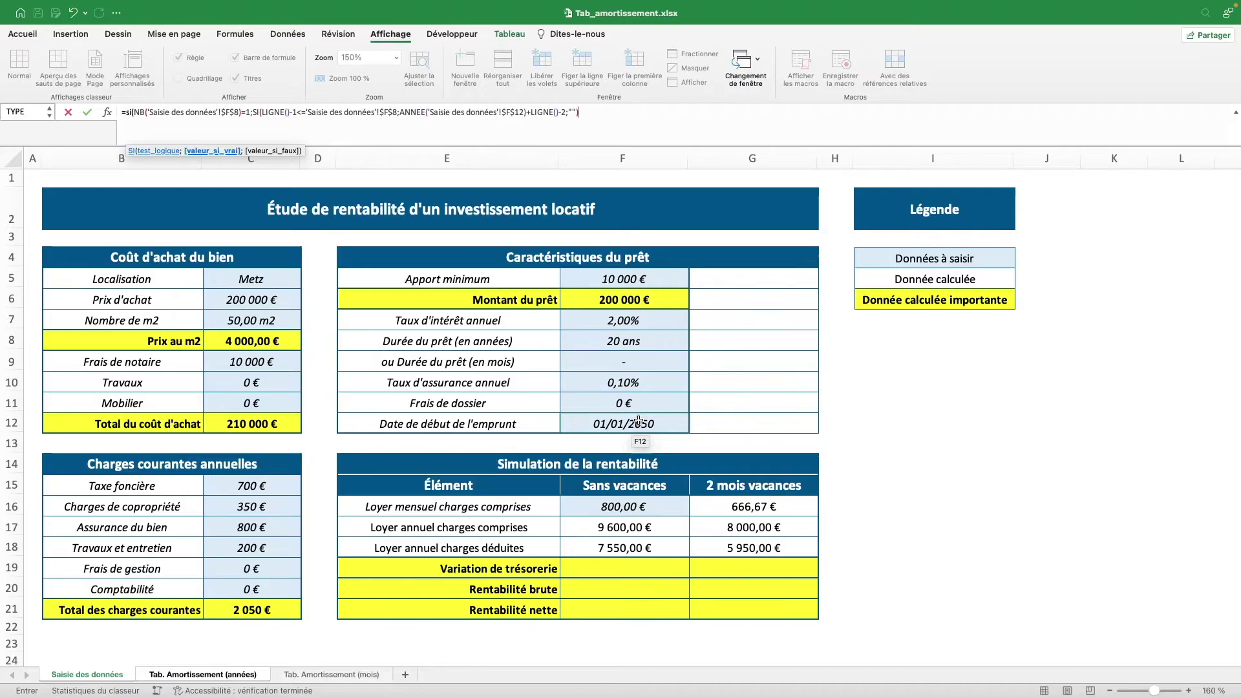
text(;)
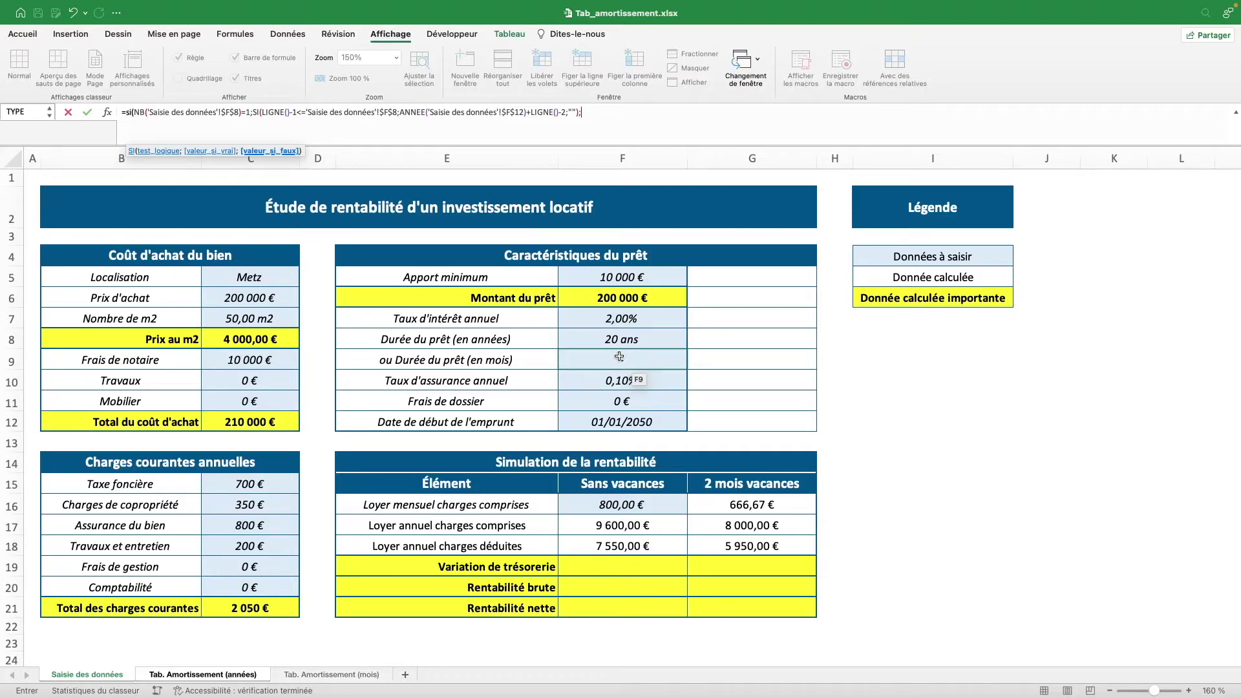
Step: Add the months branch using $F$9/12 and $F$12, committing so column A lists 2050–2069
text(si)
key(Tab)
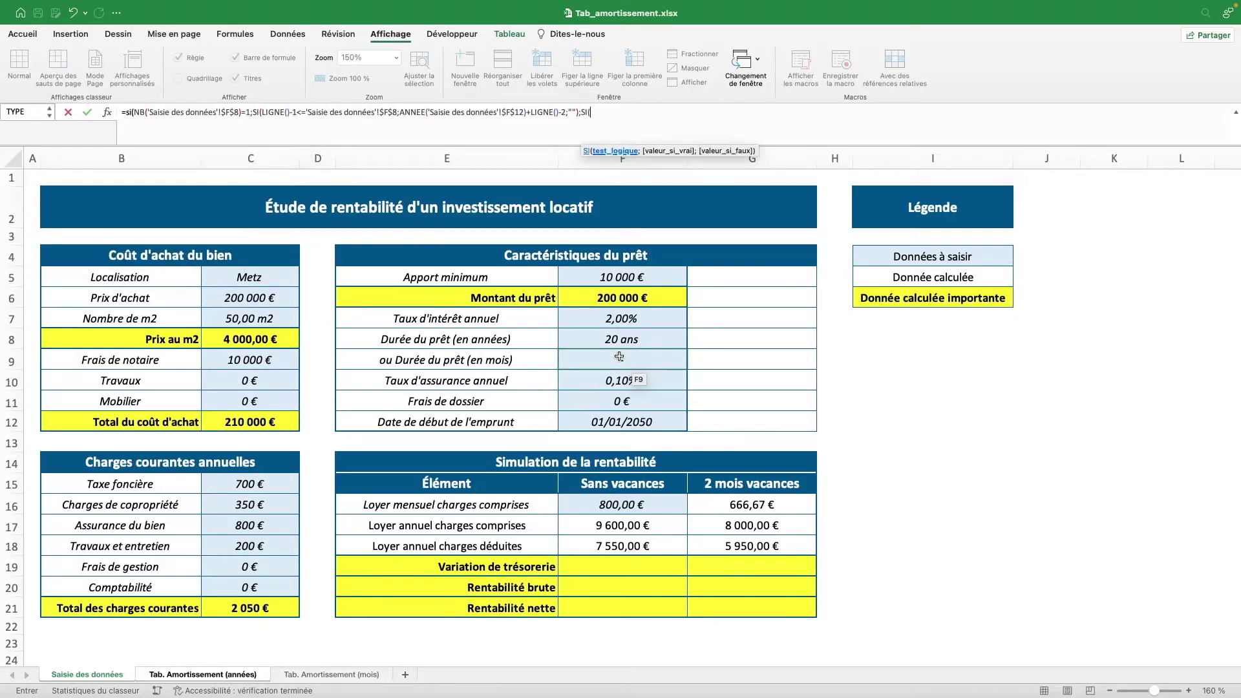
text(LIGNE)
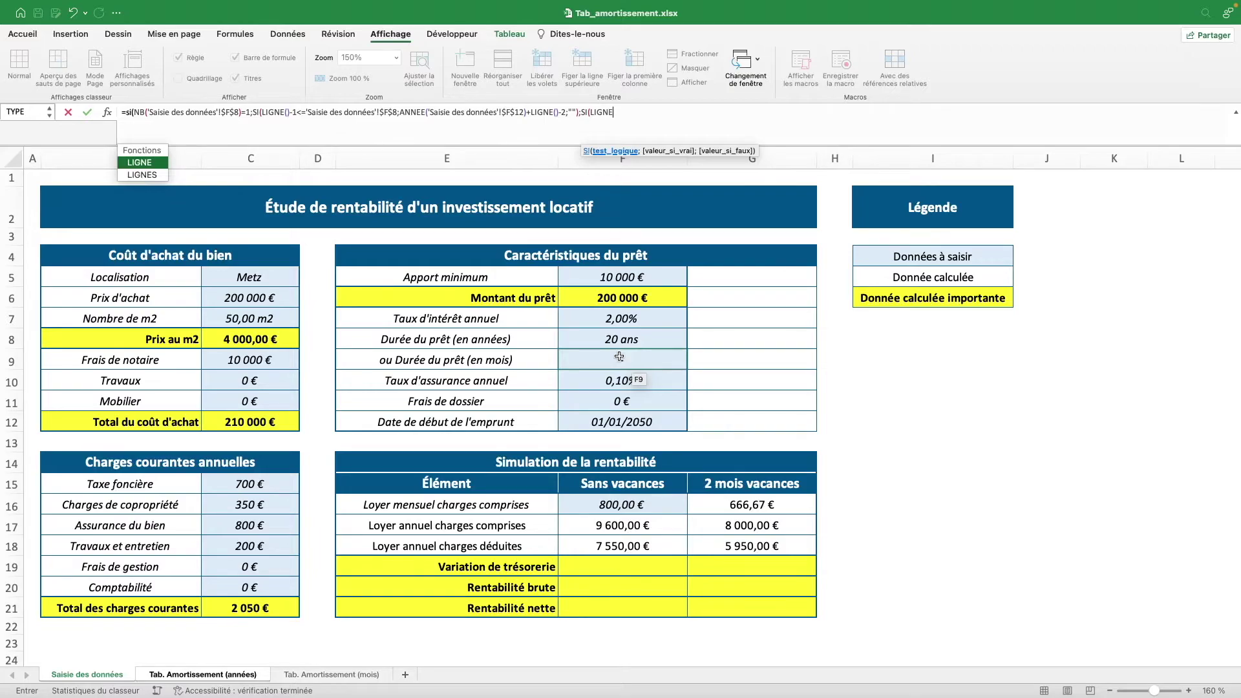
text(()-1<=)
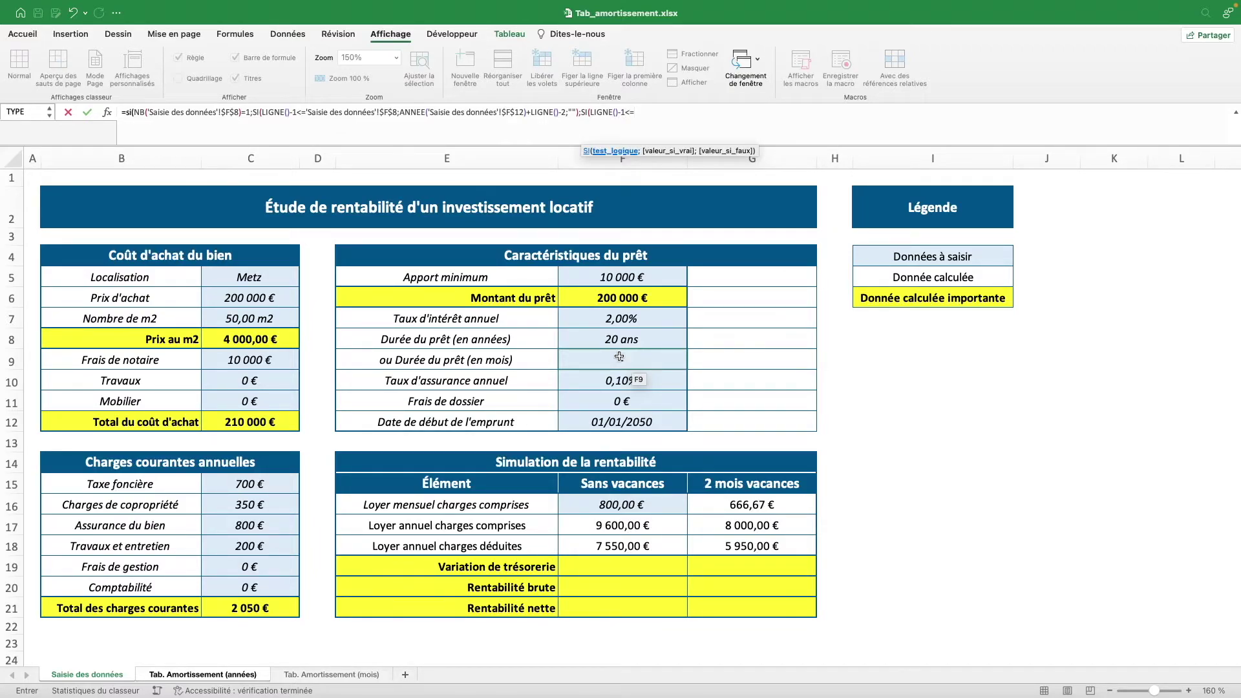
click(622, 357)
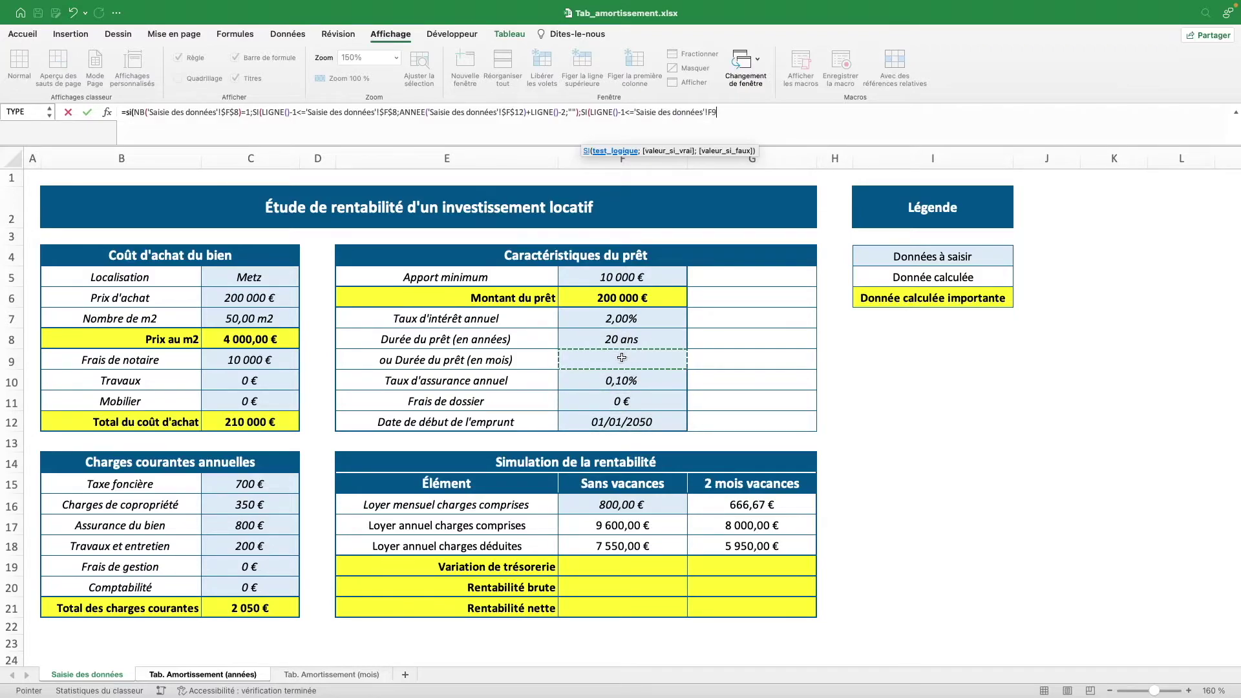
key(F4)
text($F$9/)
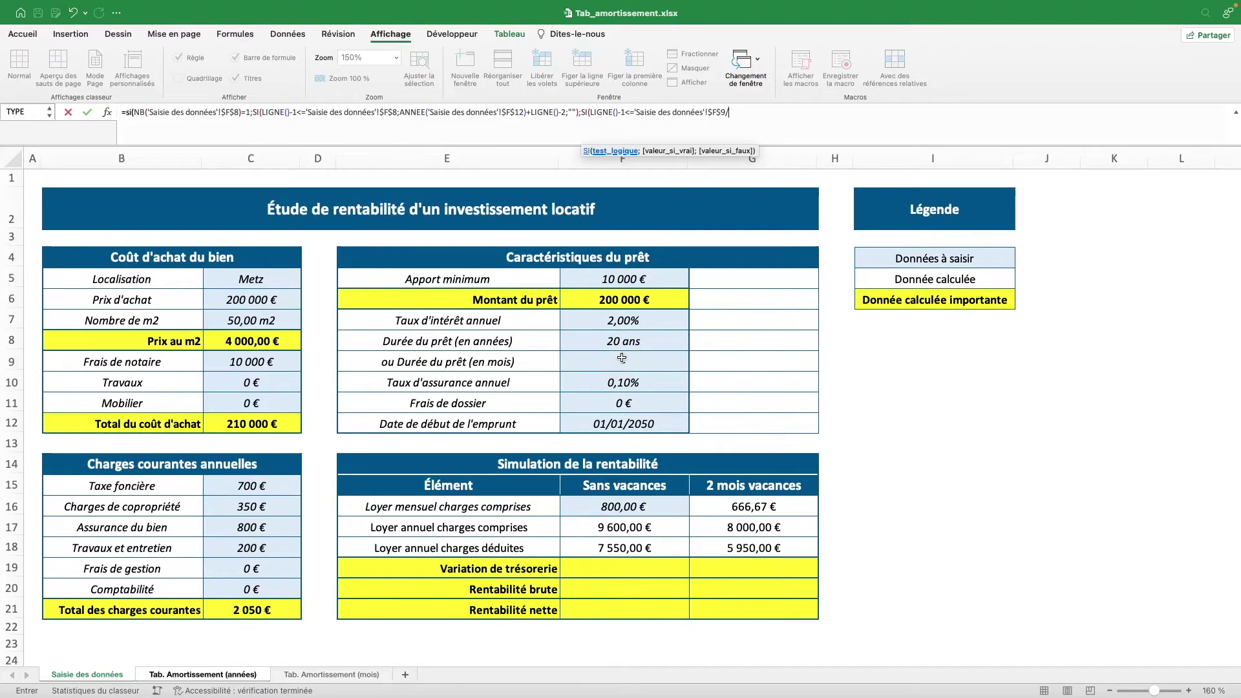
text(12;ANNEE()
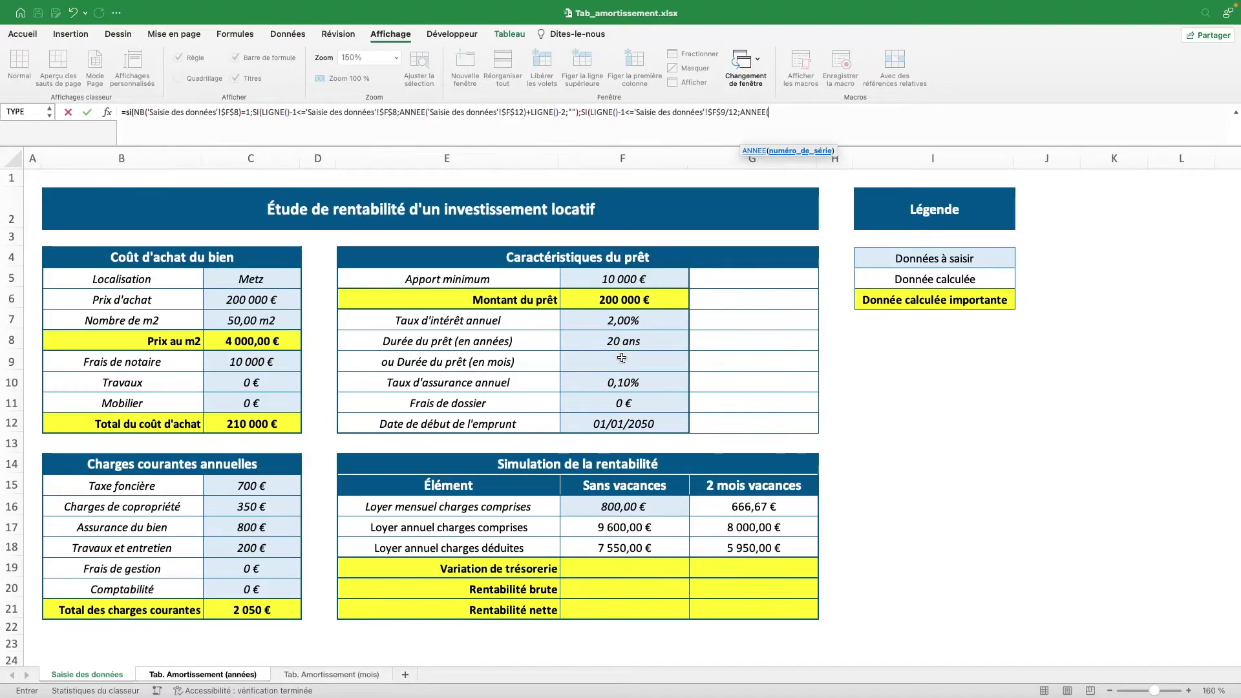
click(634, 425)
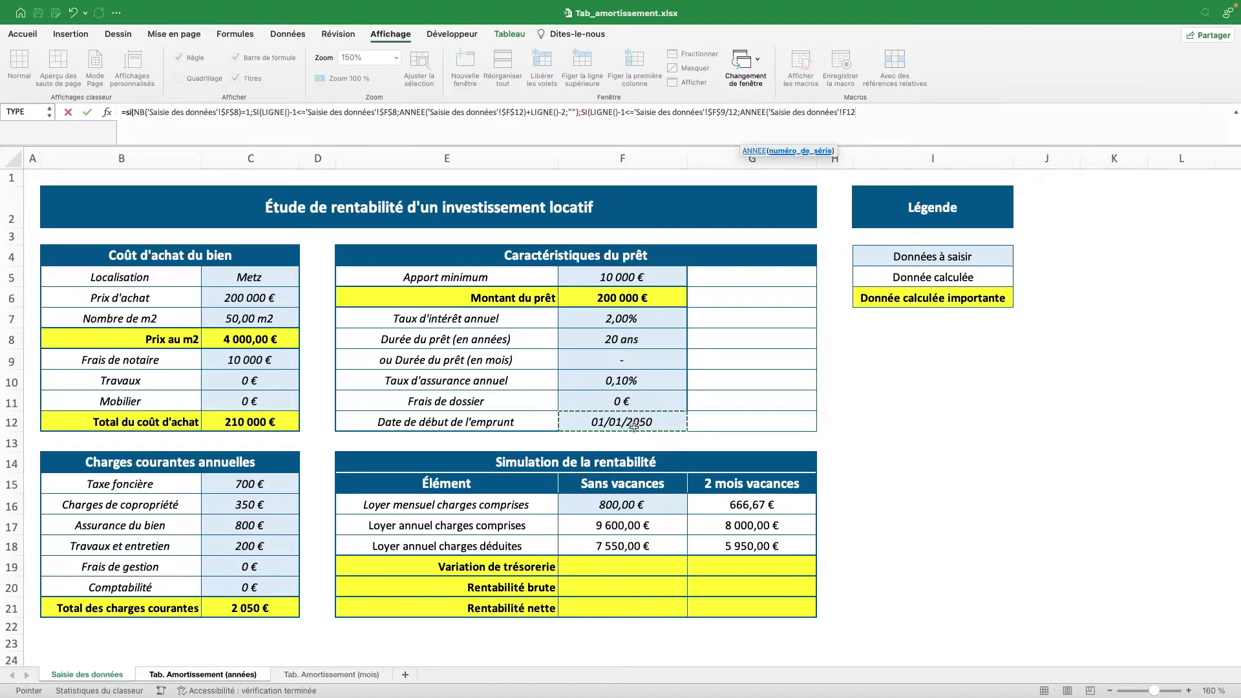
key(F4)
text()+LIG)
key(Tab)
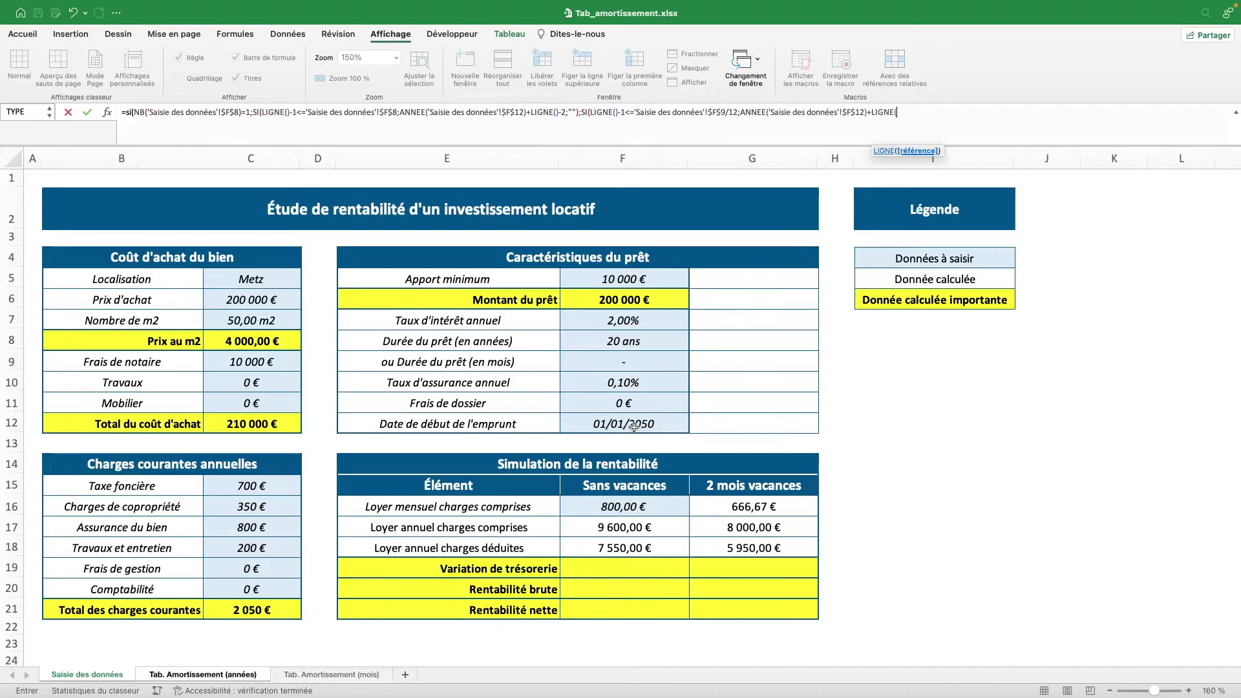
text())
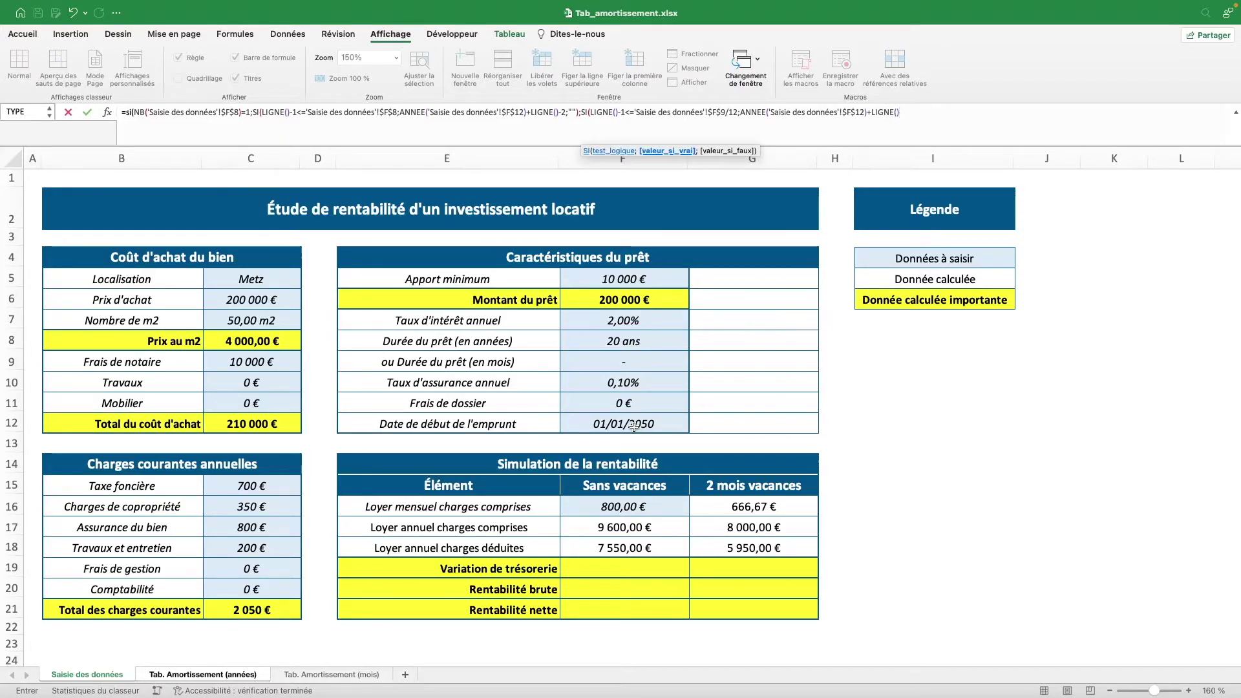
text(-2;)
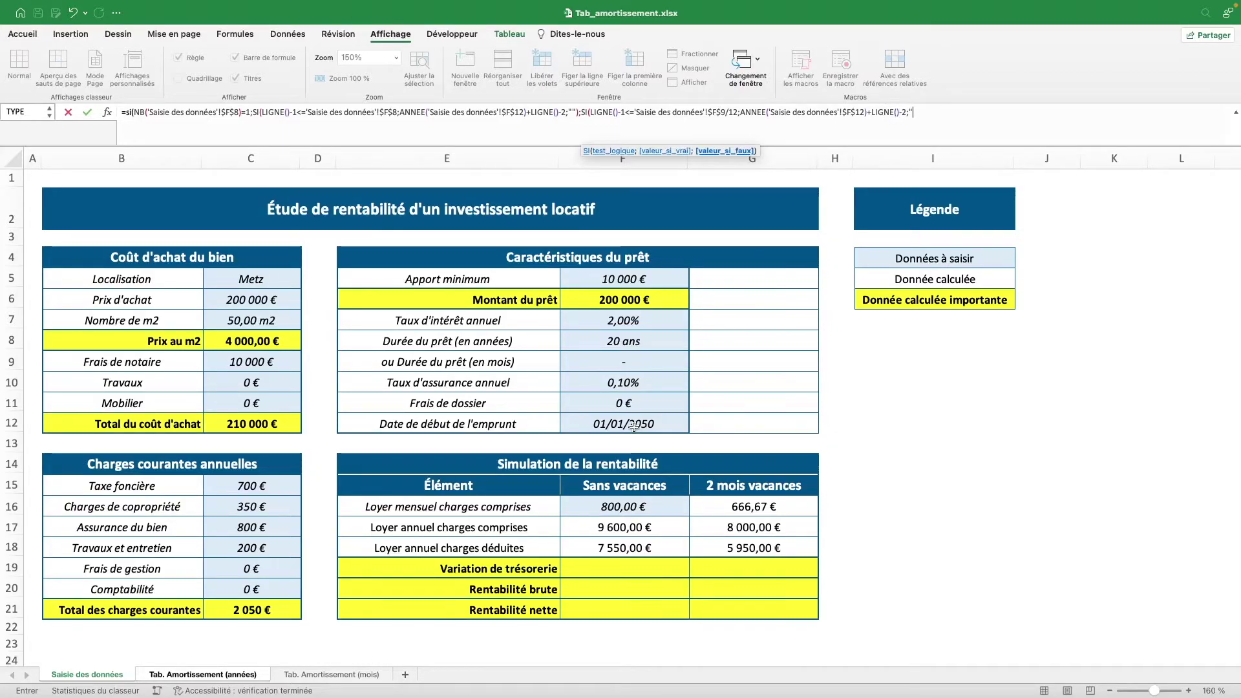
text("")))
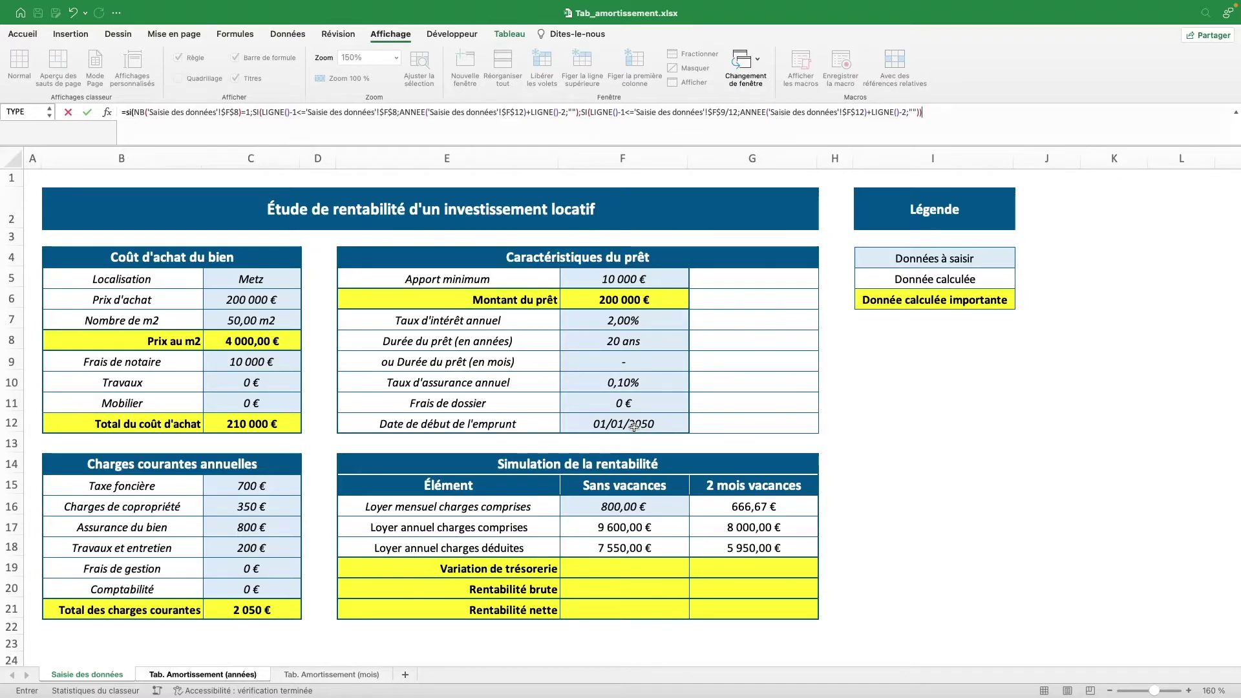
key(Return)
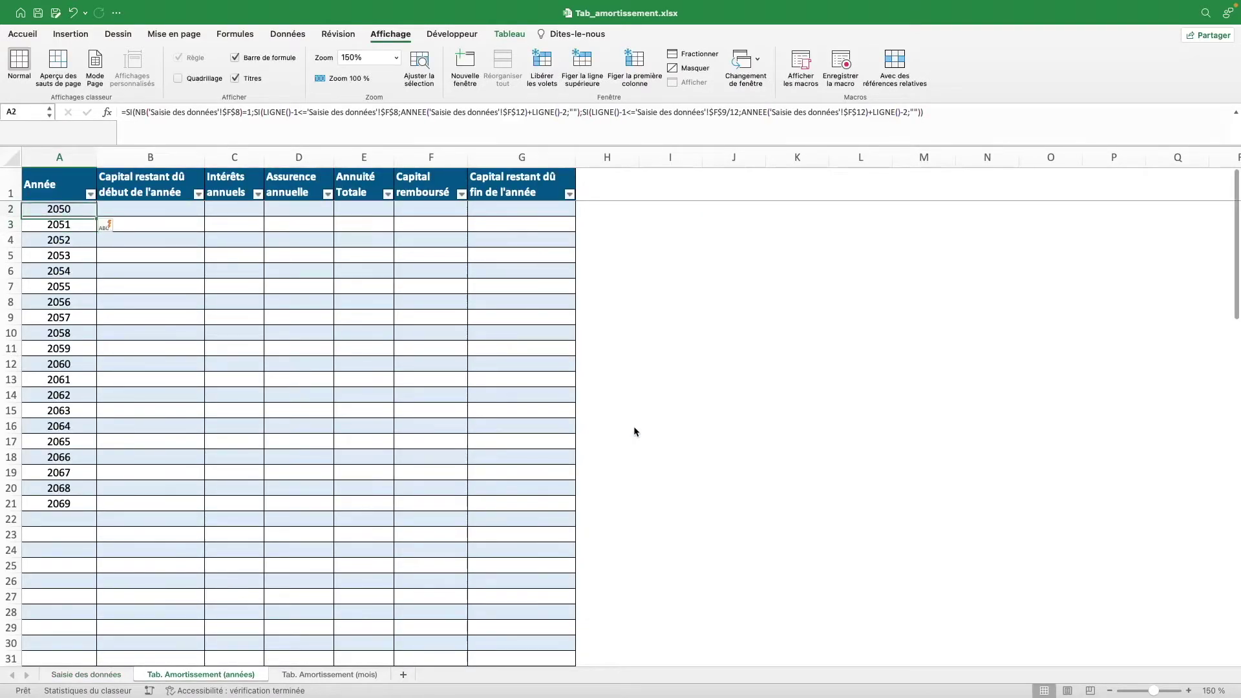
key(Down)
key(Down)
key(Down)
key(Up)
key(Up)
key(Up)
key(Up)
key(Up)
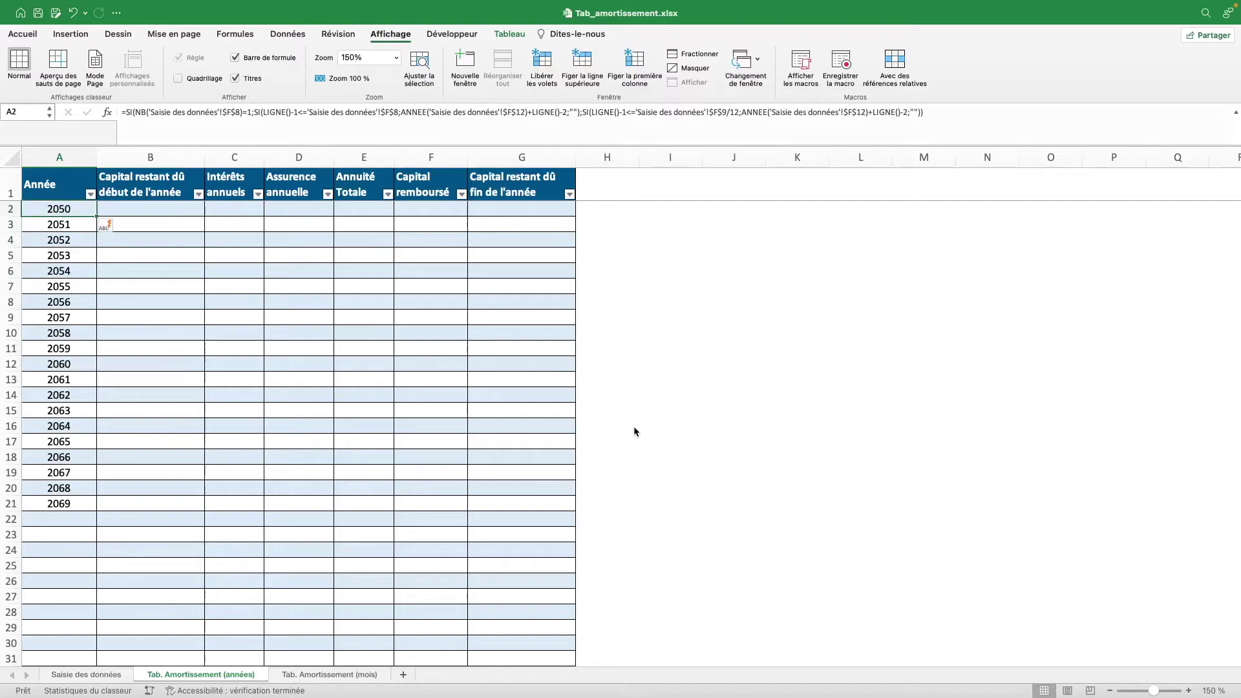
click(86, 674)
click(640, 340)
key(Delete)
click(638, 353)
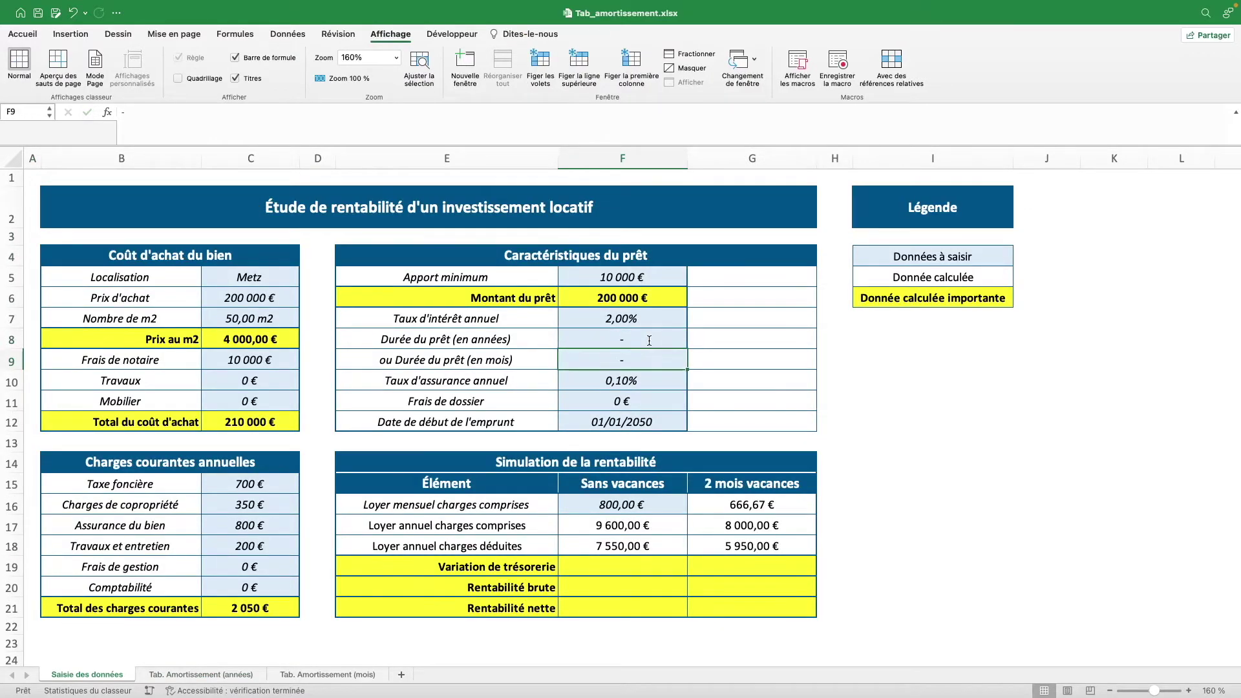
click(214, 674)
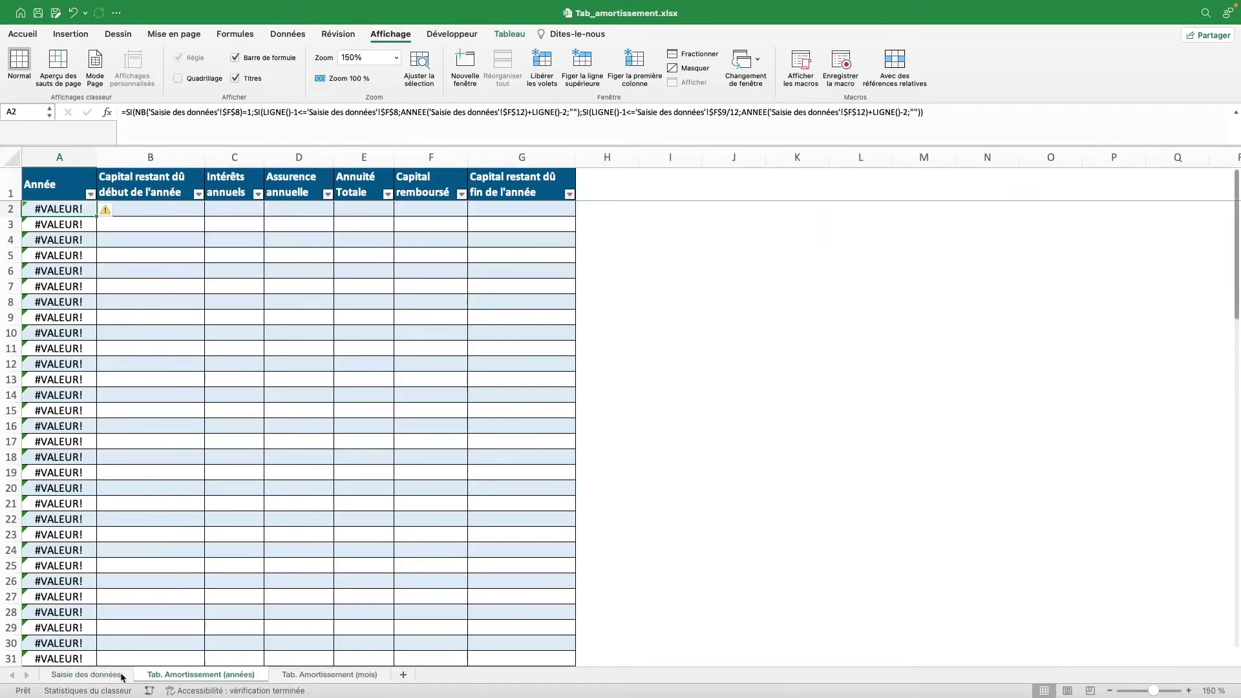
click(106, 676)
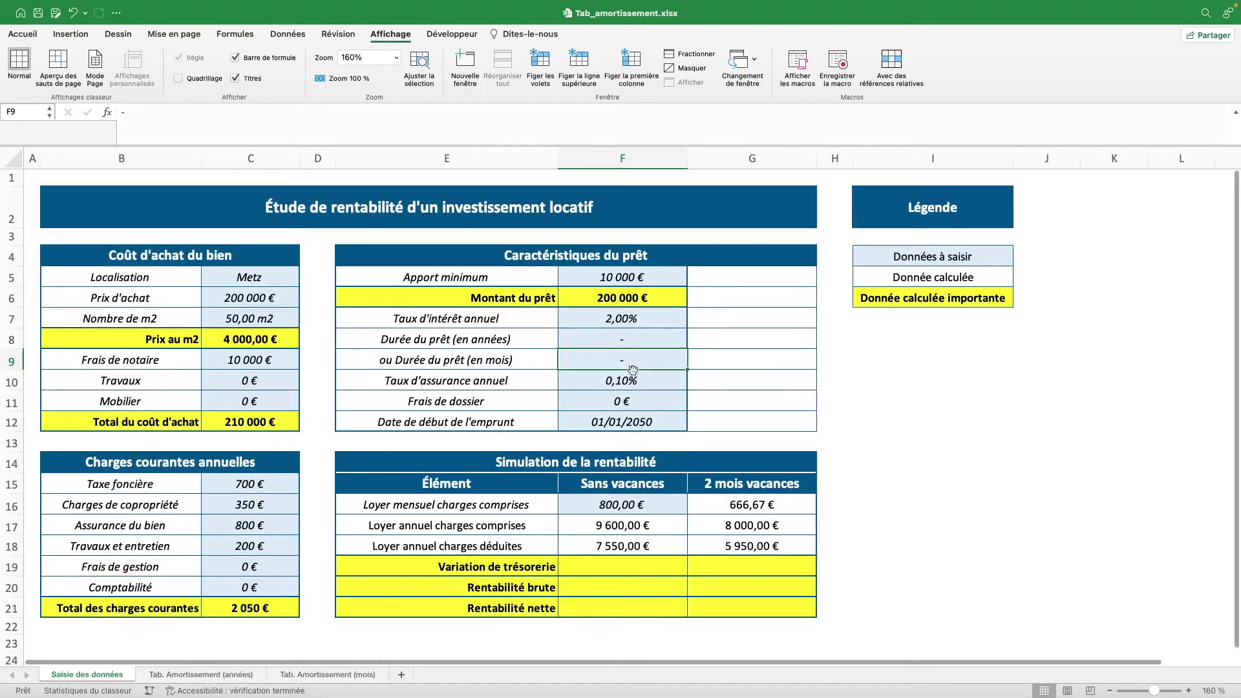
text(20)
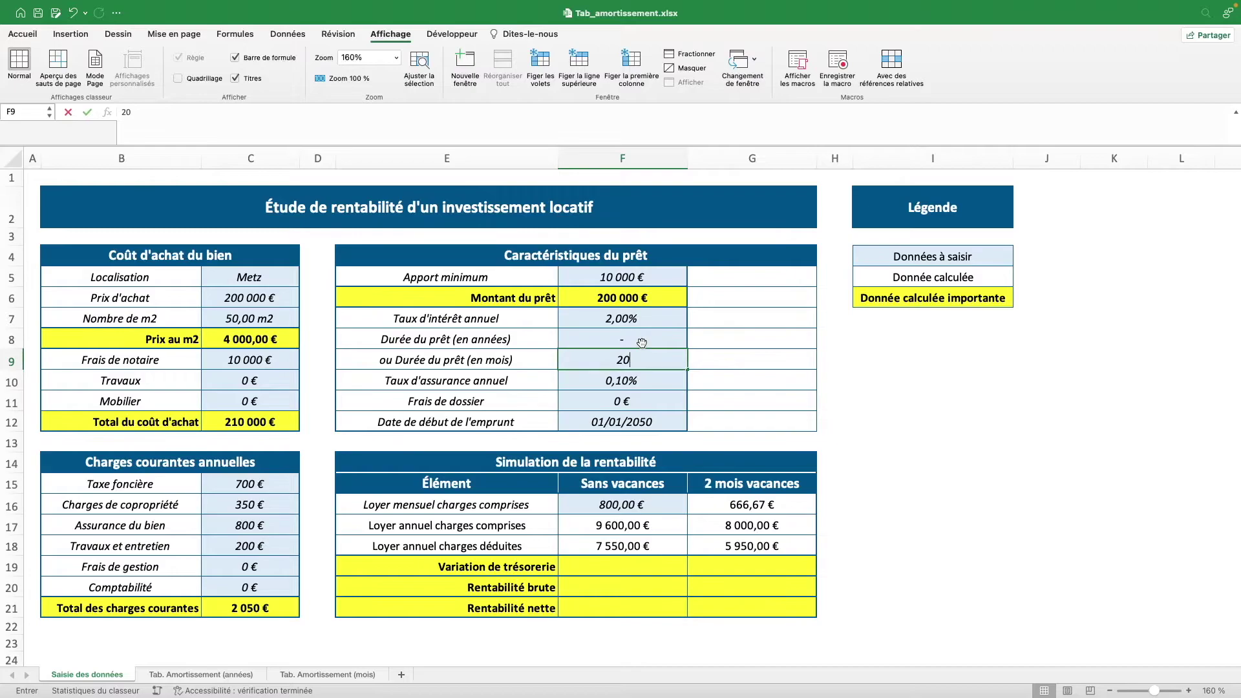
key(BackSpace)
key(BackSpace)
text(240)
key(Return)
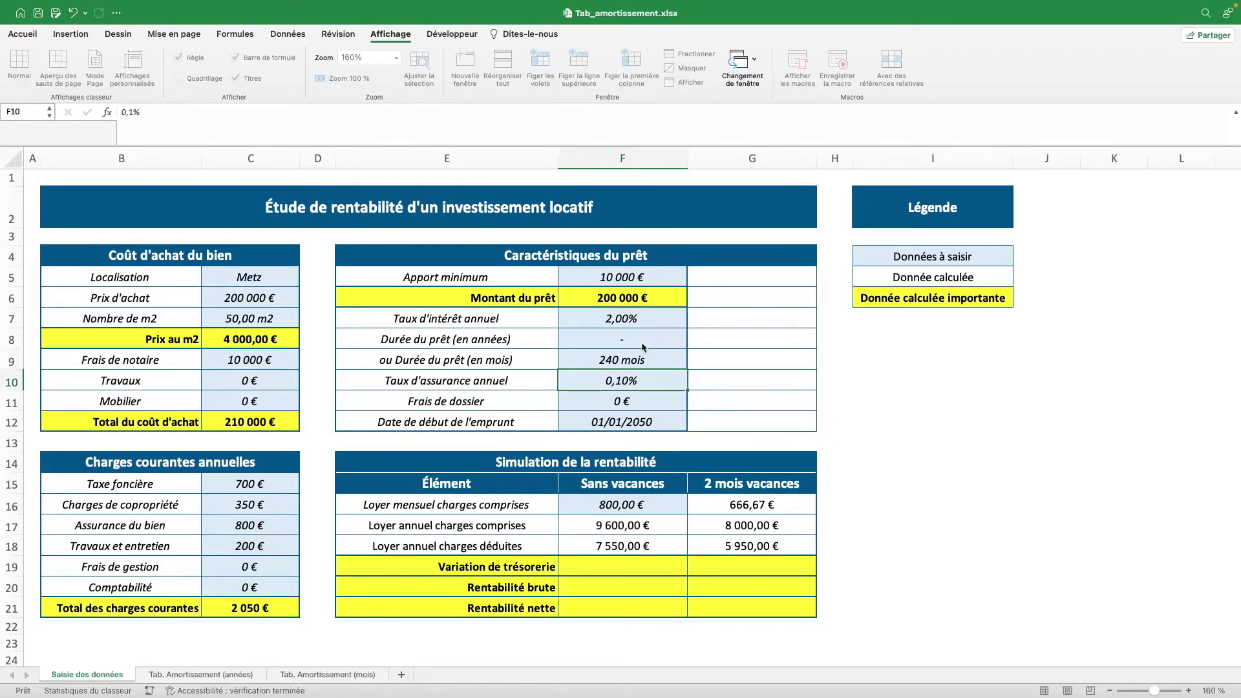
click(201, 674)
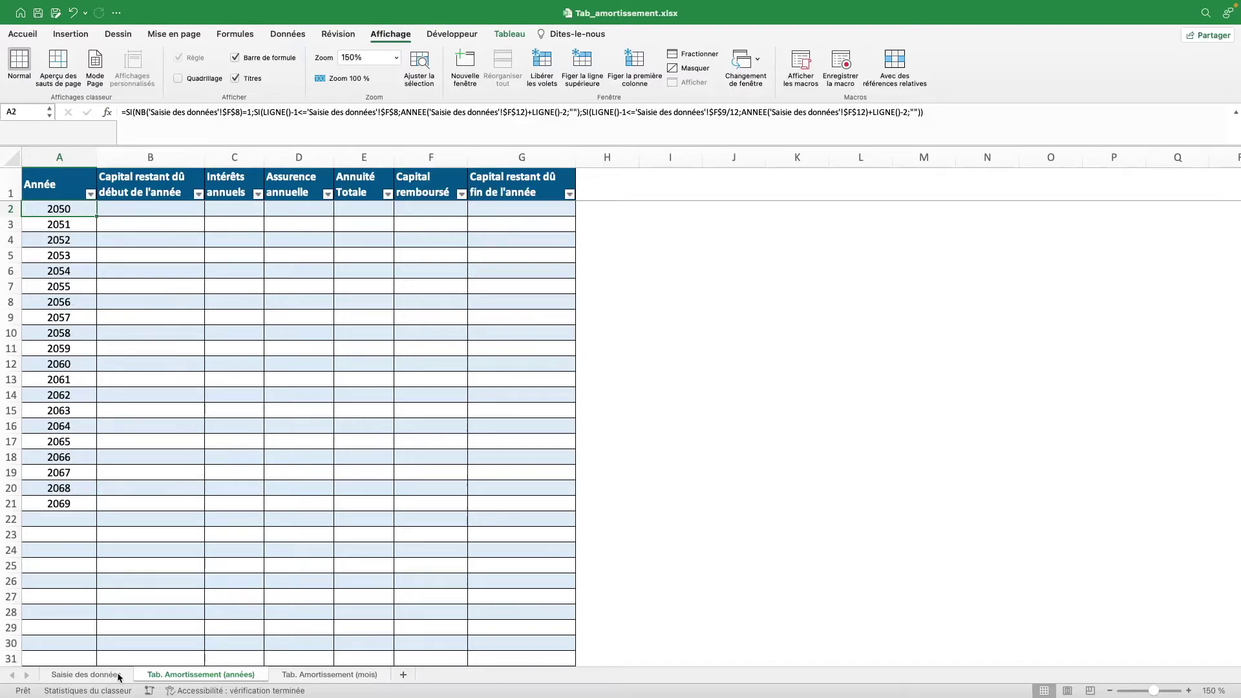
click(119, 676)
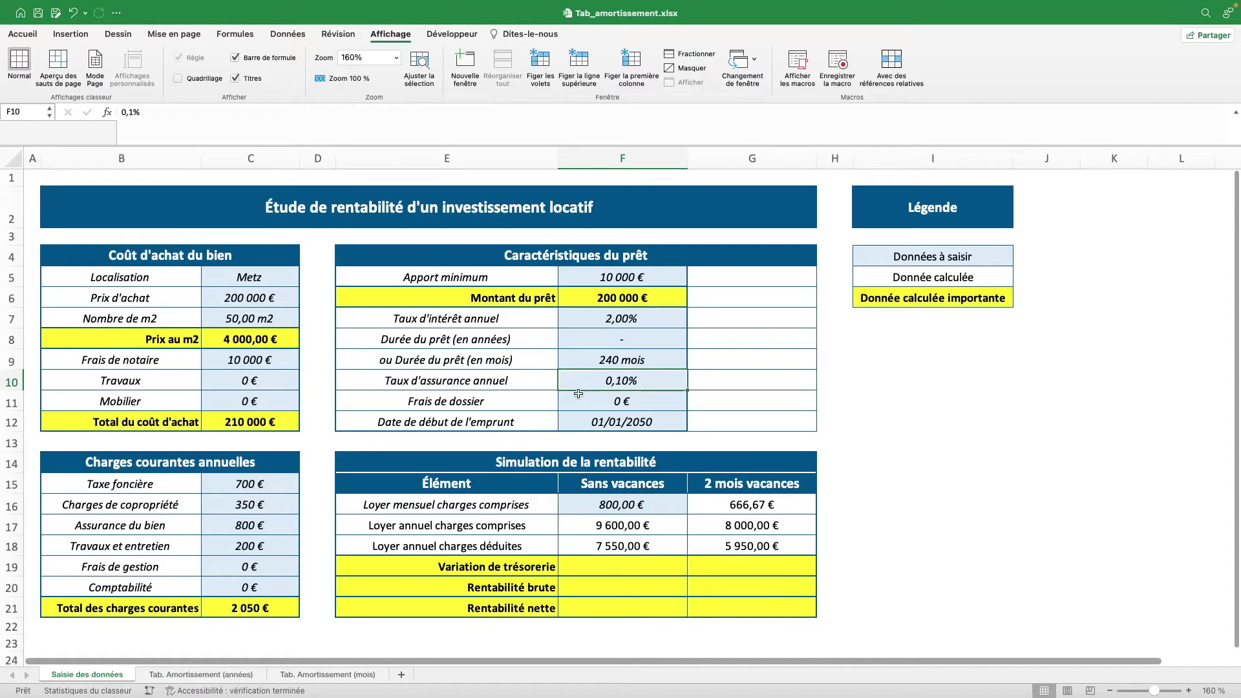
click(615, 337)
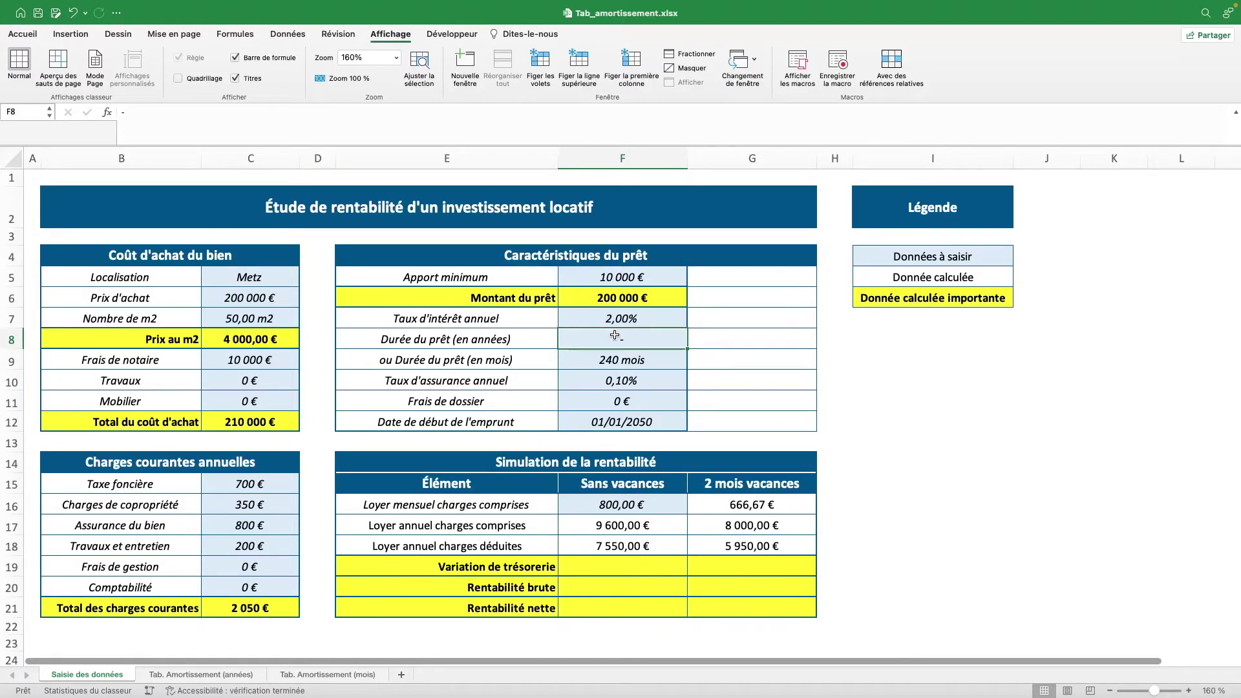
text(20)
key(Return)
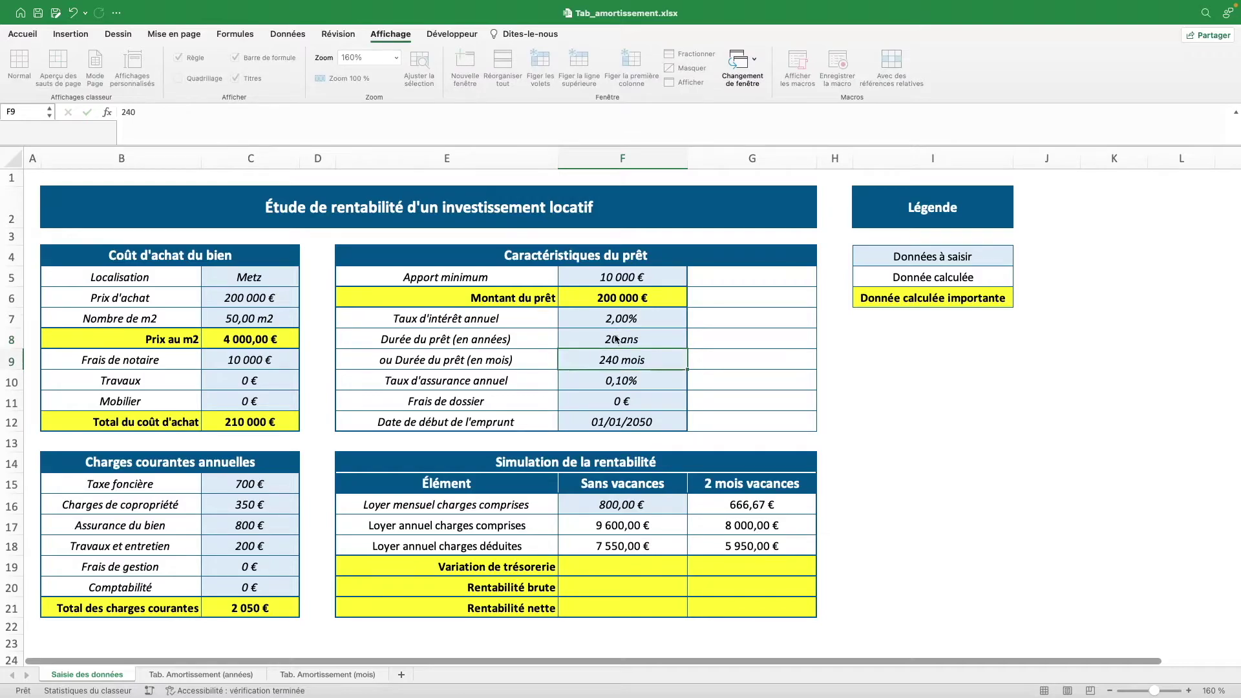
text(-)
key(Return)
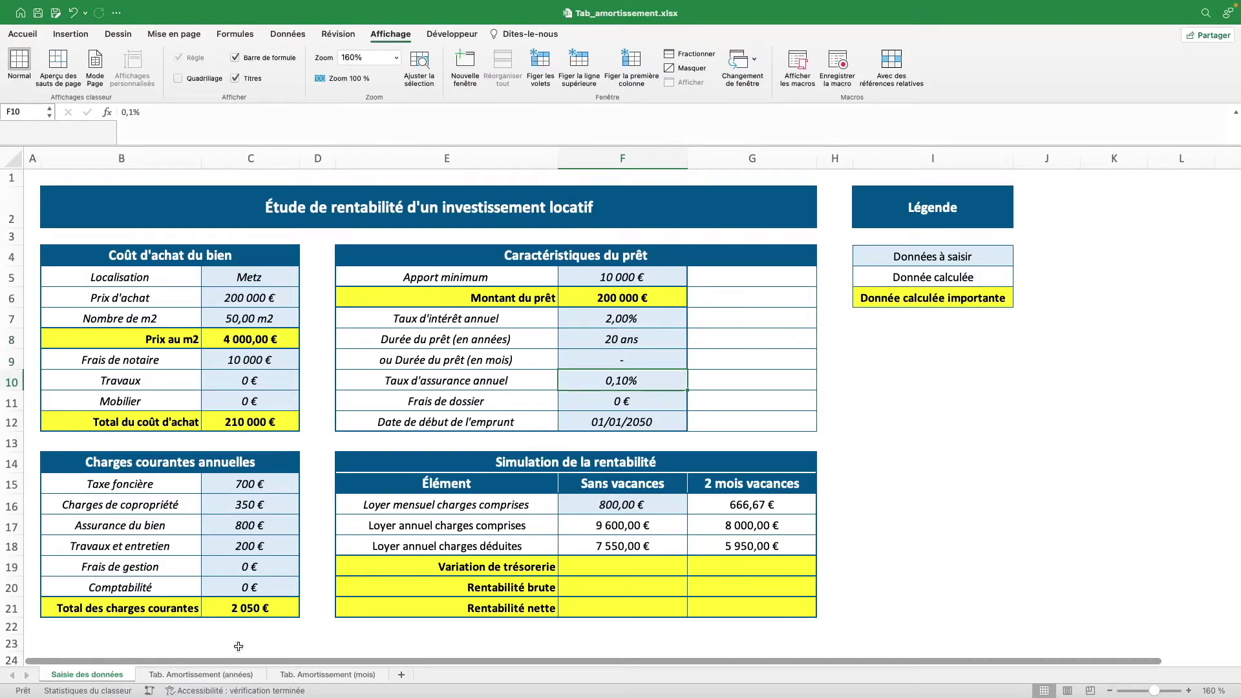
click(200, 675)
click(146, 211)
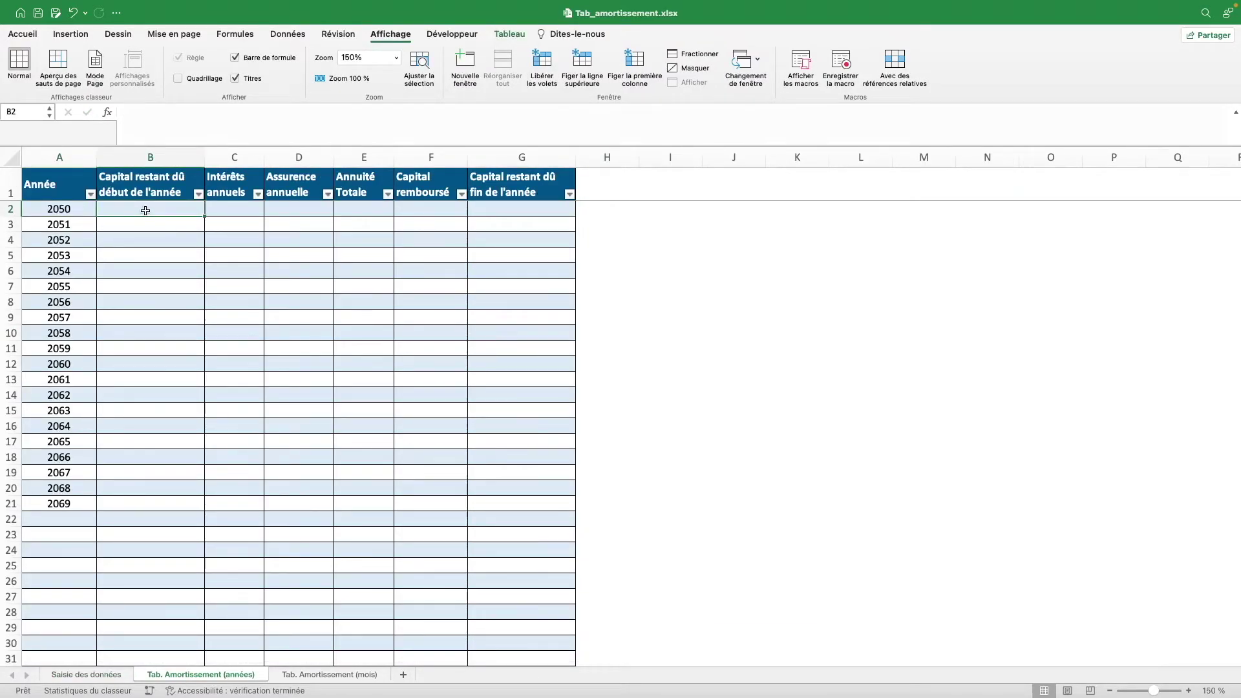
text(=S)
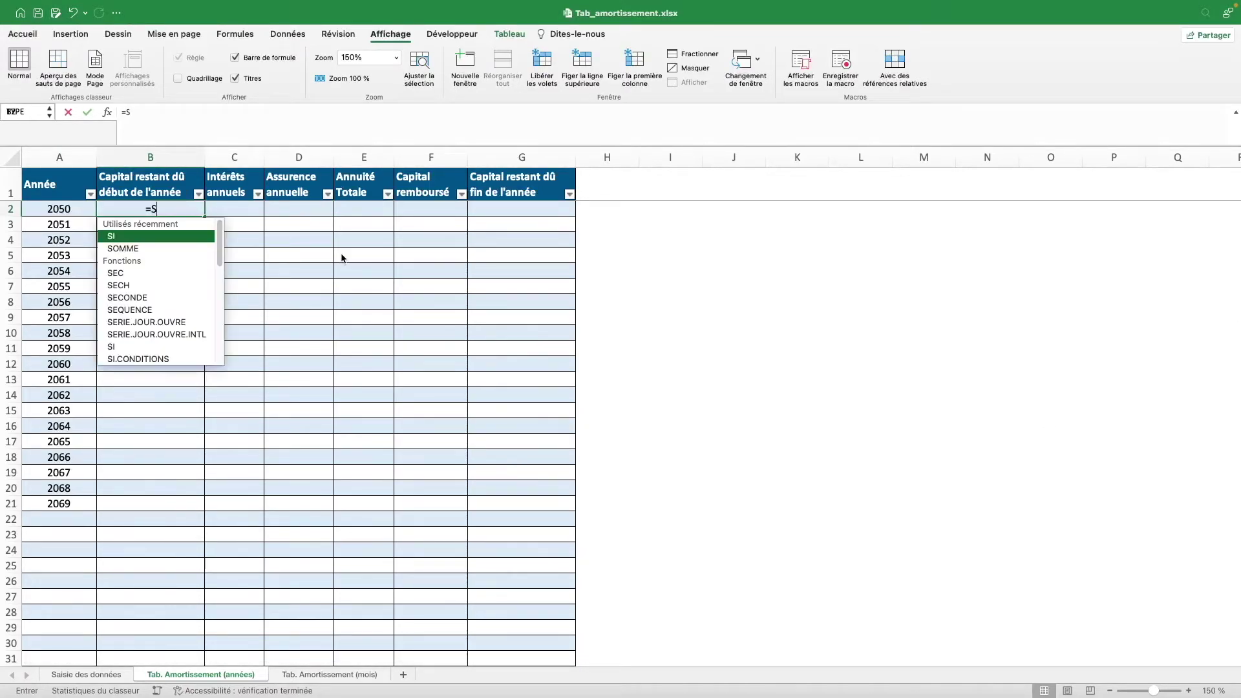
text(I()
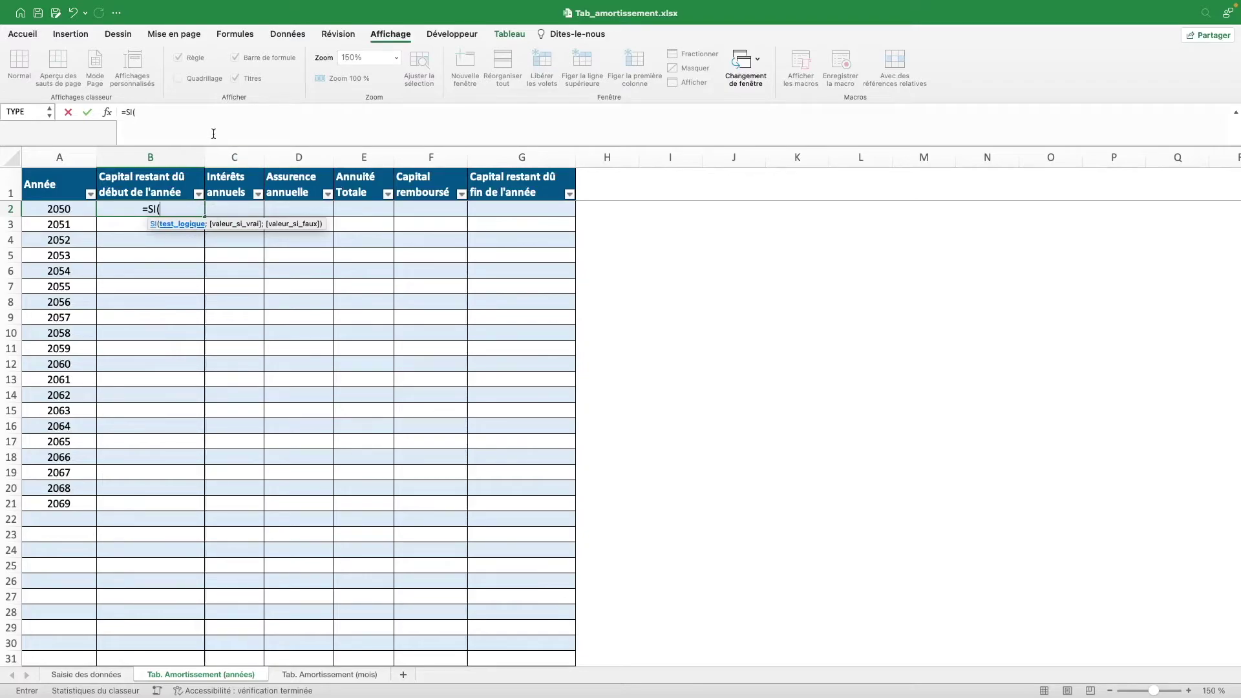
click(214, 136)
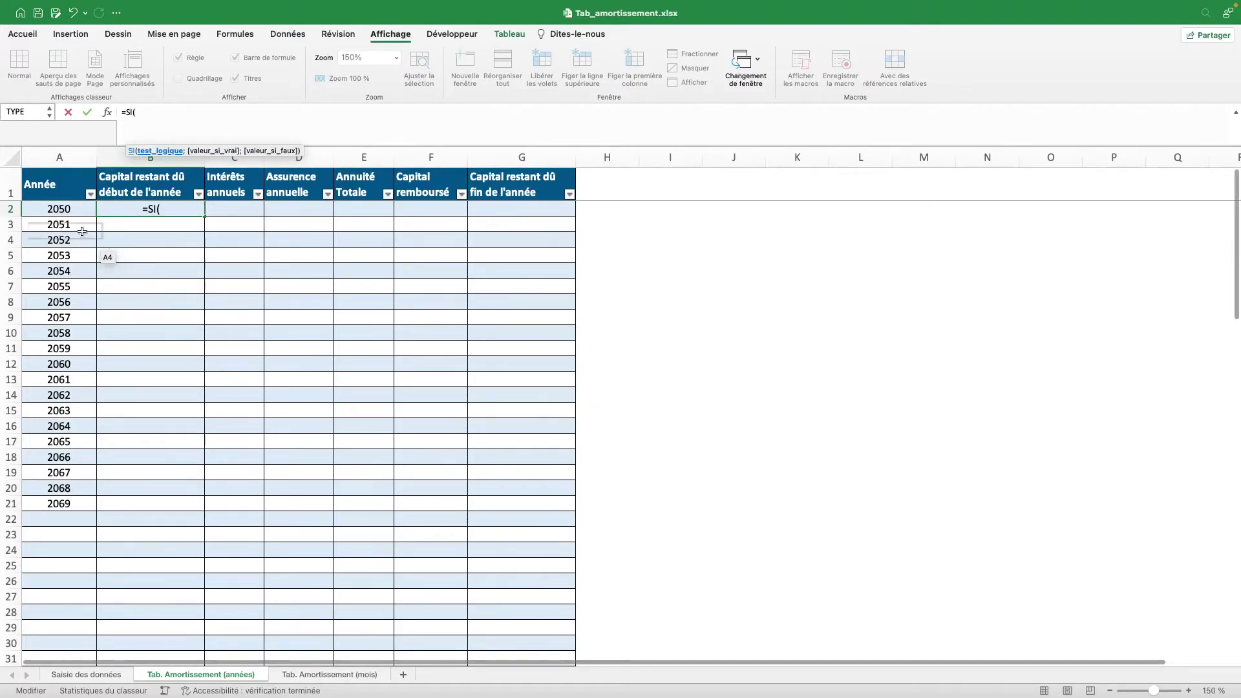
click(58, 209)
text(="";"";)
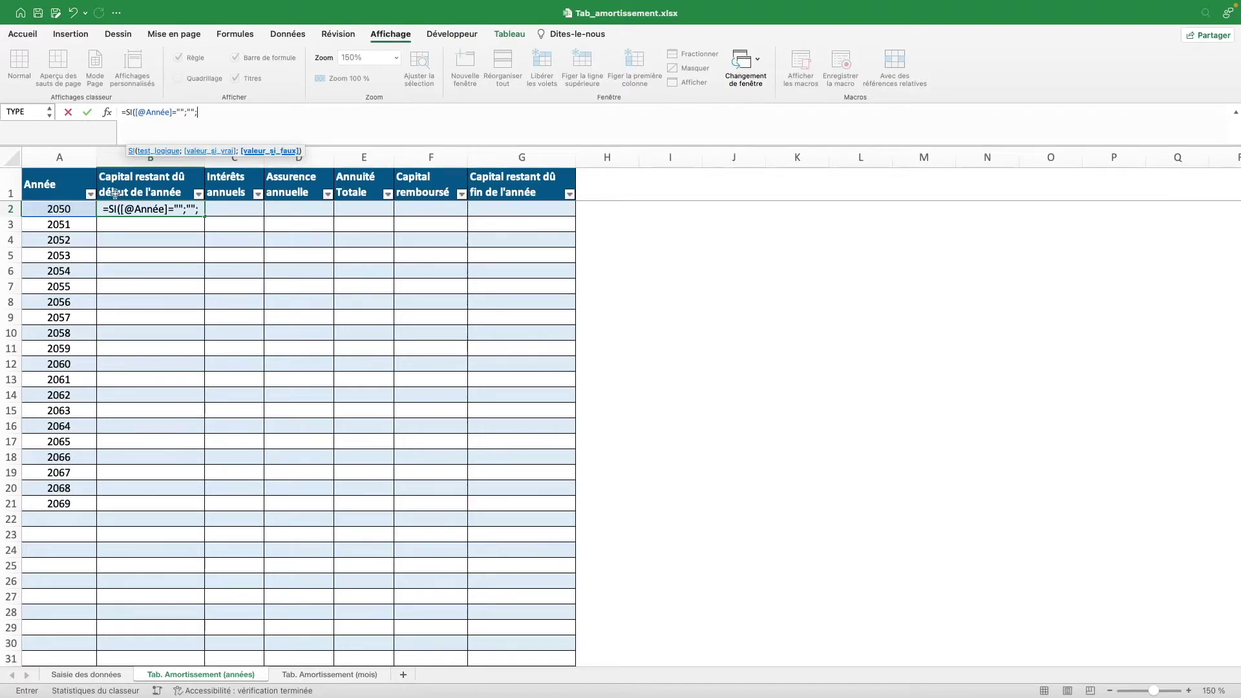
text(si(ligne()=2;)
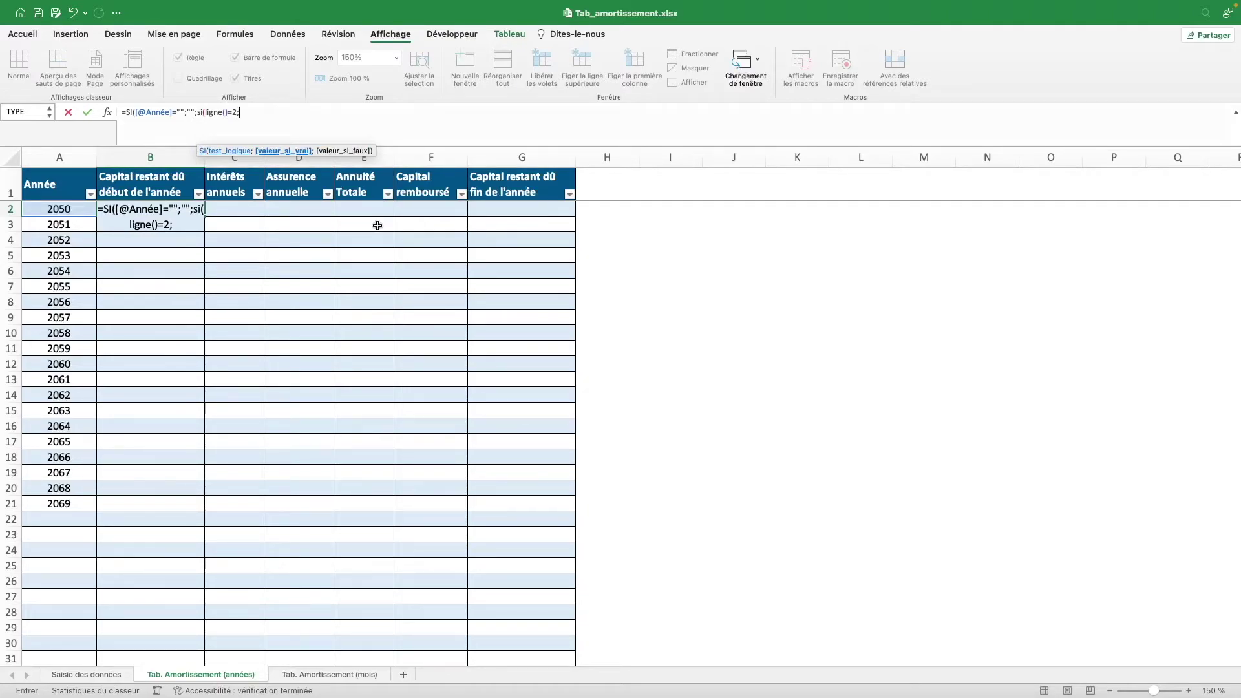
click(118, 675)
click(595, 299)
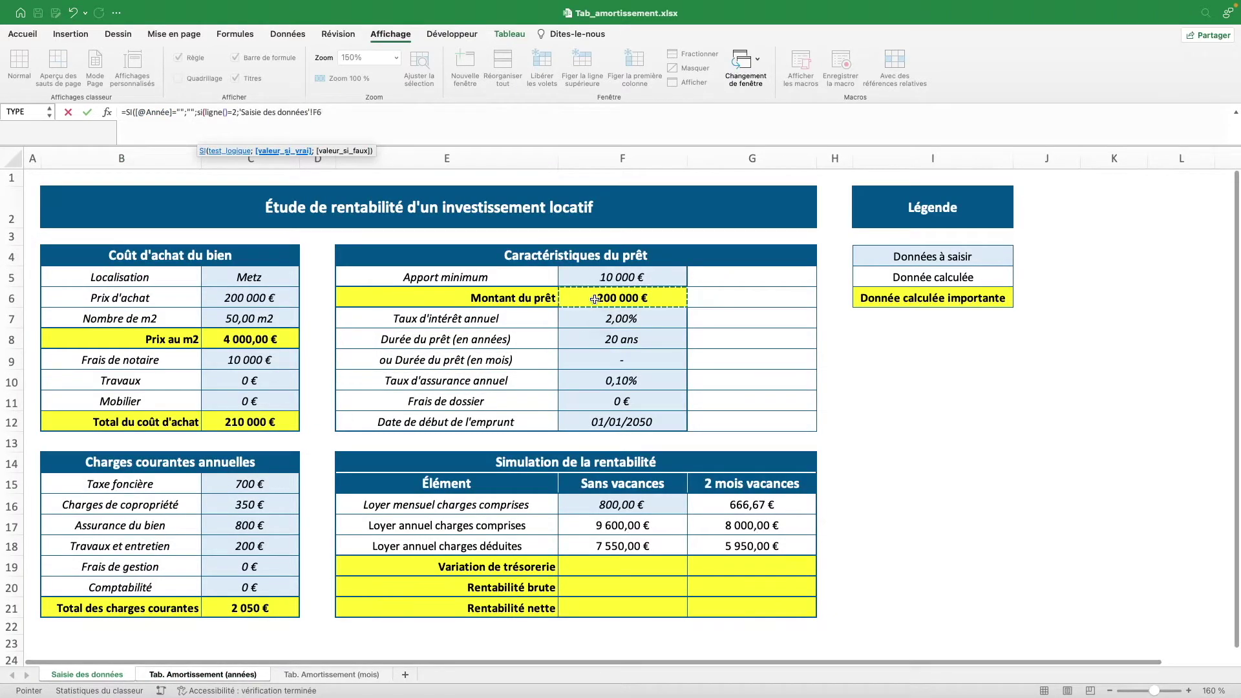
key(F4)
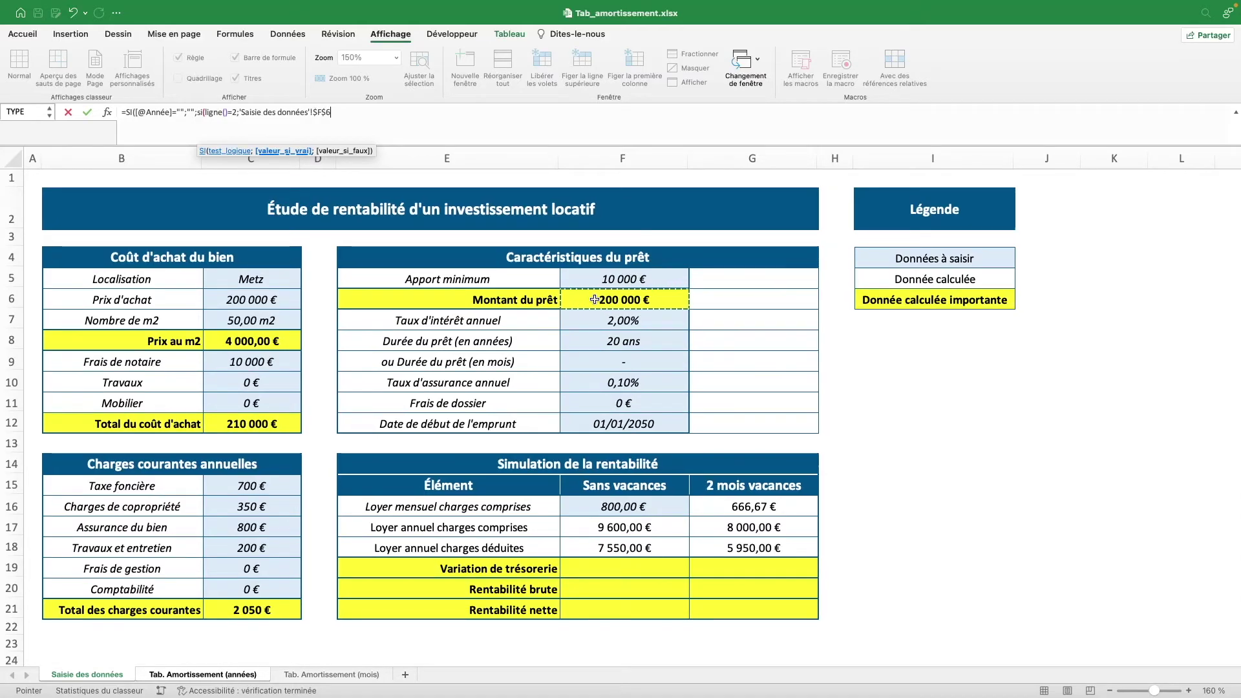
text(;)
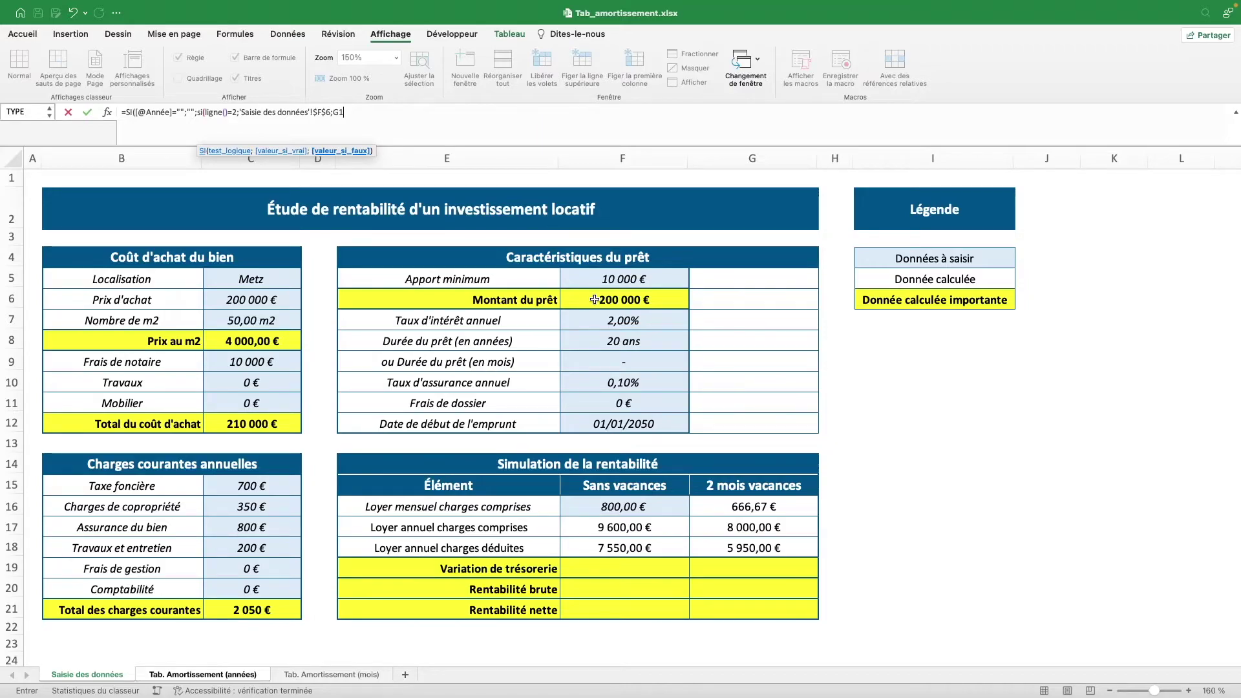
text())
key(Return)
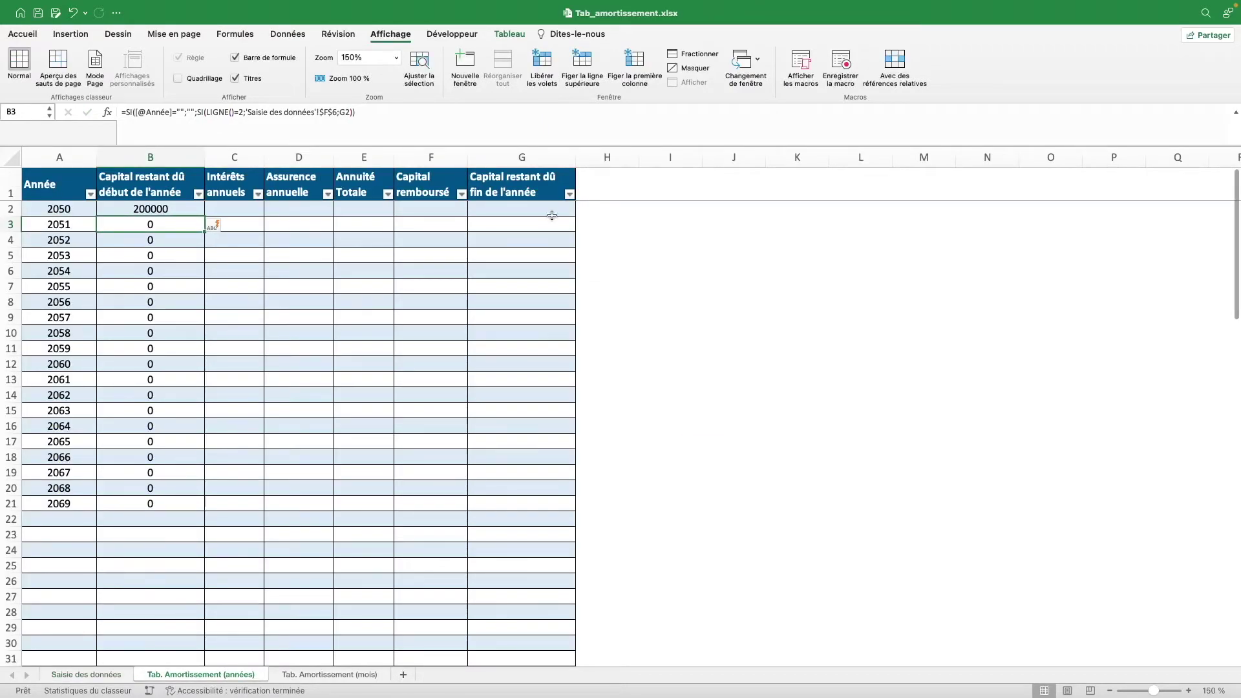
click(532, 182)
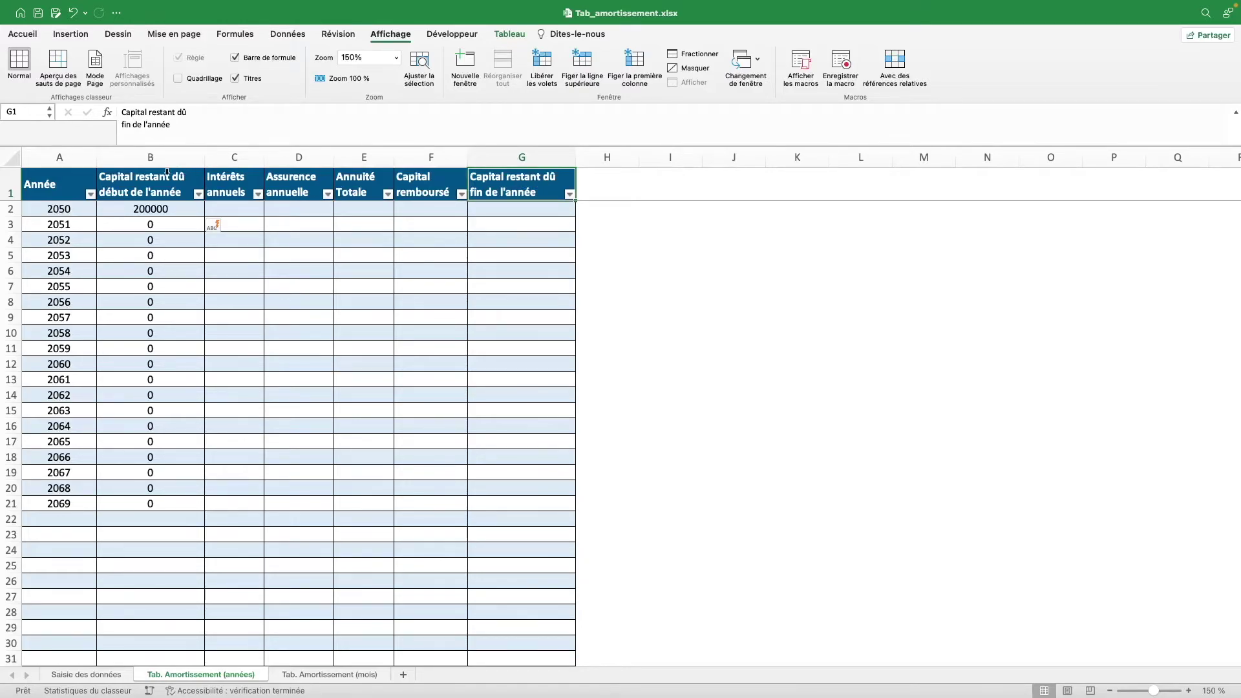
Step: Apply the Monétaire euro format to amount columns B–G, then show the Tab. Amortissement (mois) sheet
drag(167, 172, 517, 172)
click(22, 34)
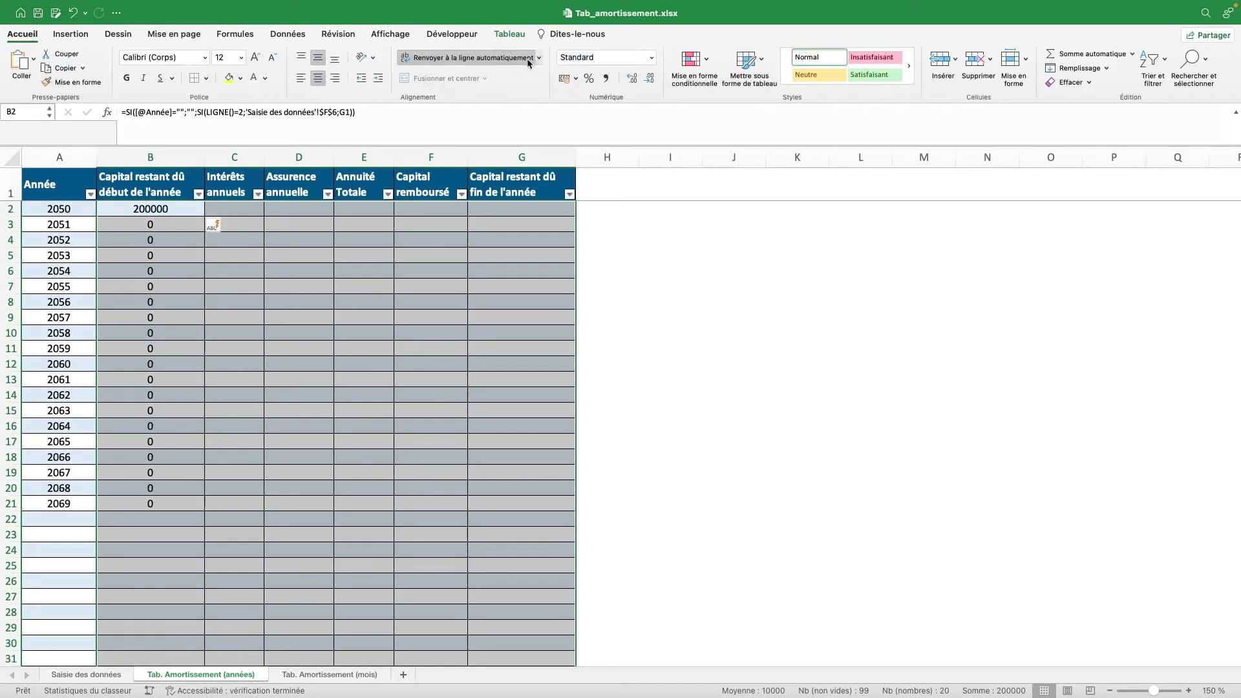
click(651, 57)
click(632, 126)
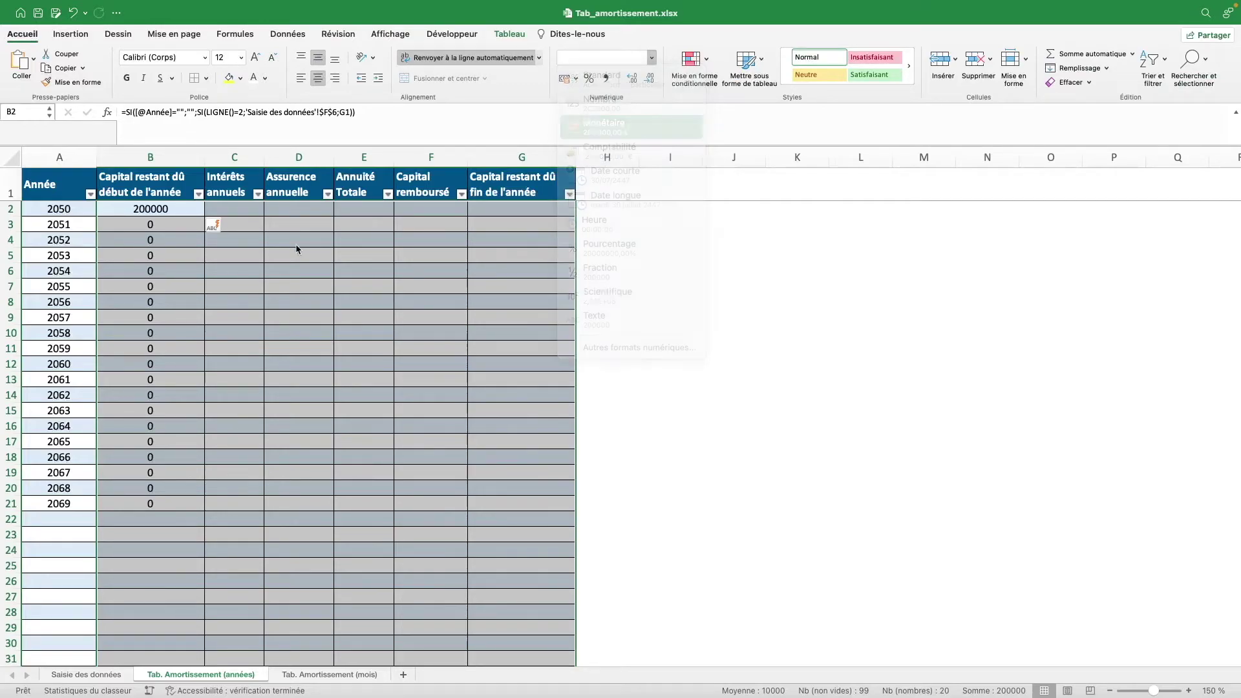
key(Right)
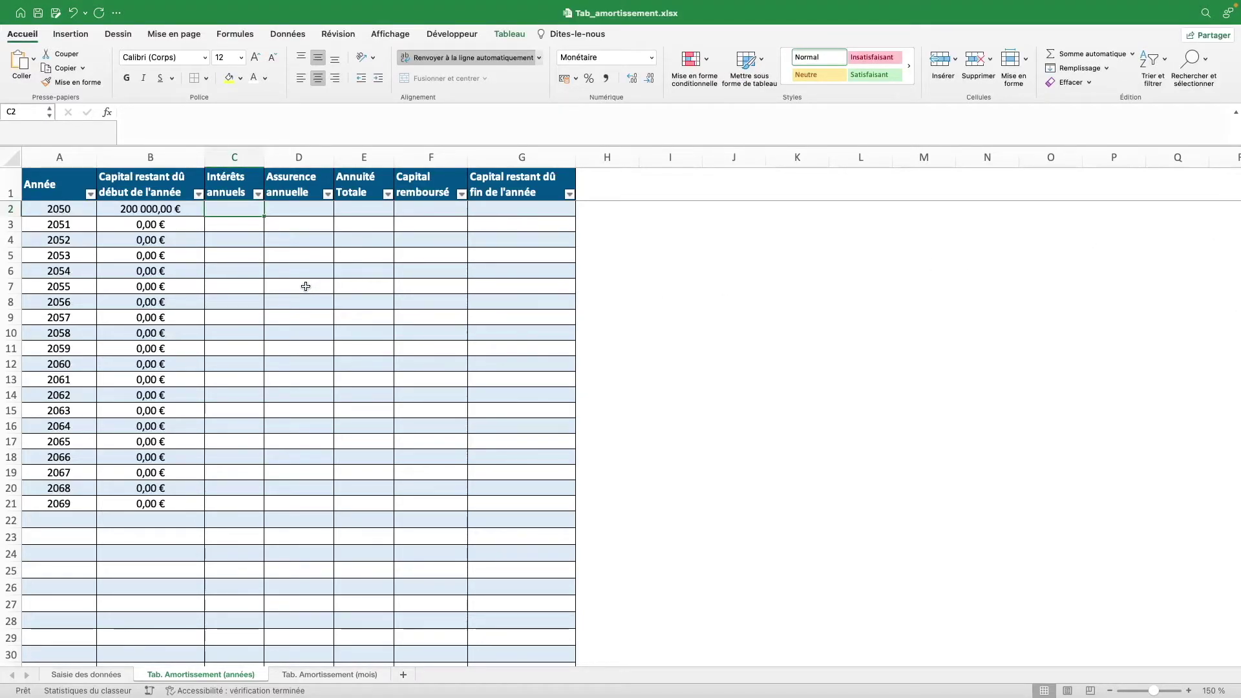
click(330, 675)
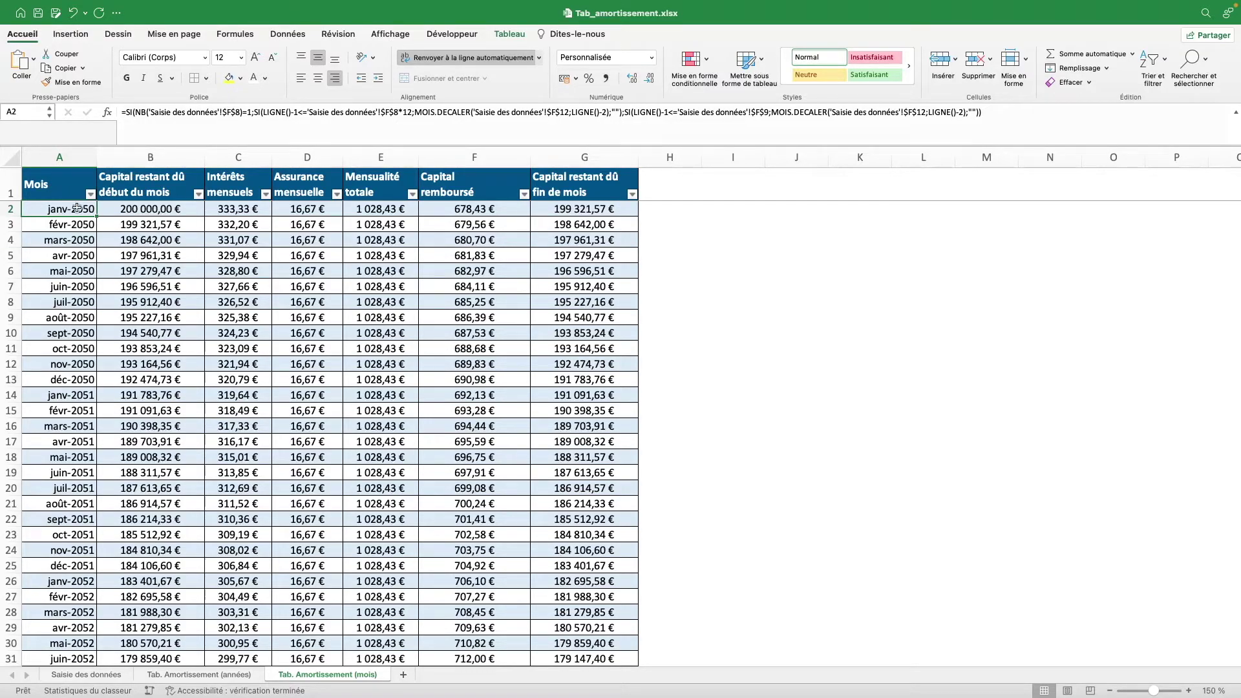
key(ctrl+Page_Up)
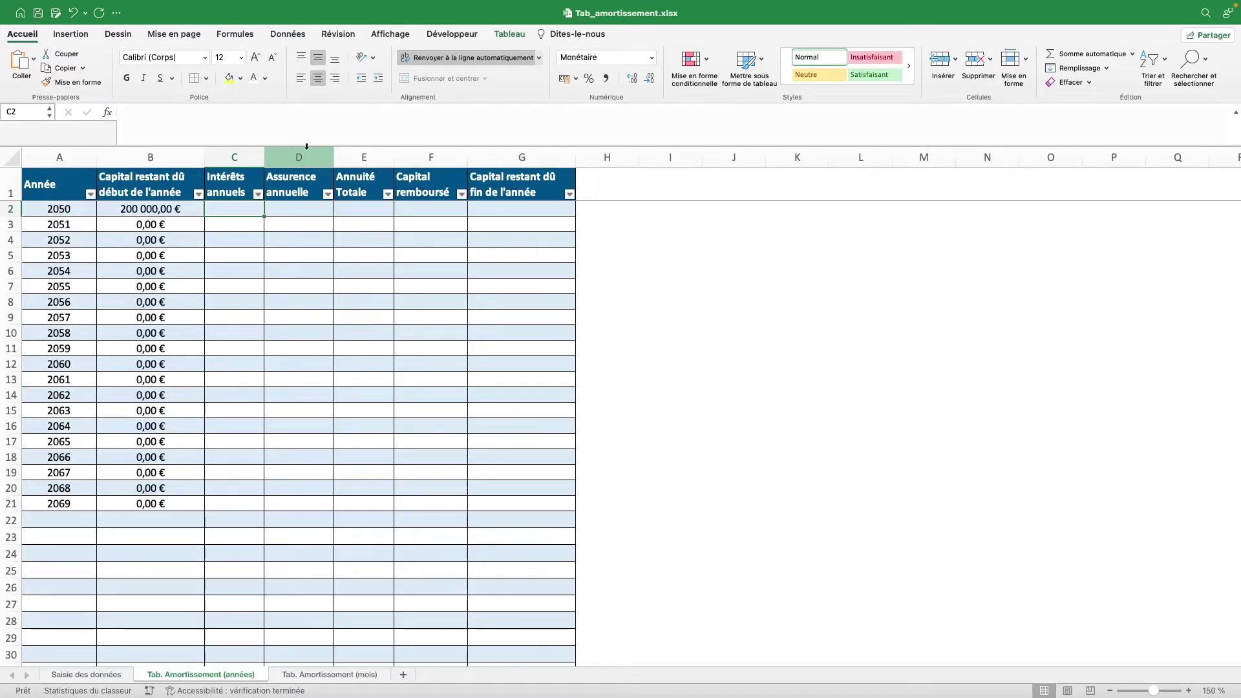
text(=SI)
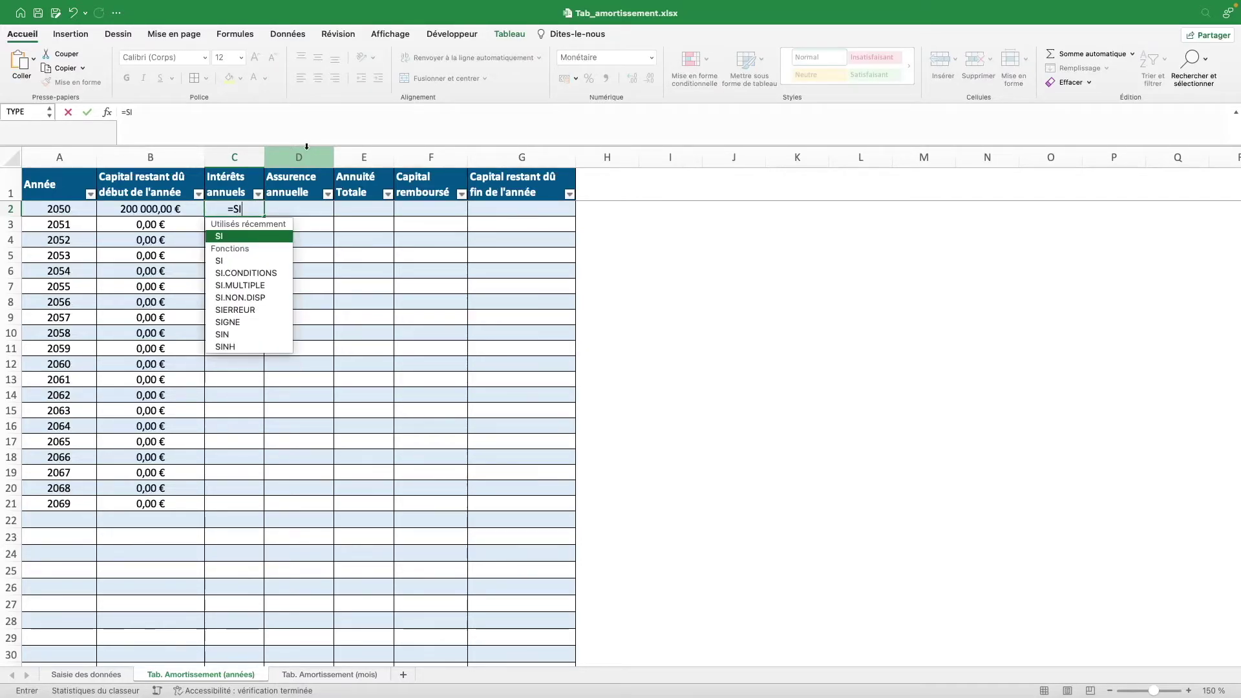
text(()
click(77, 214)
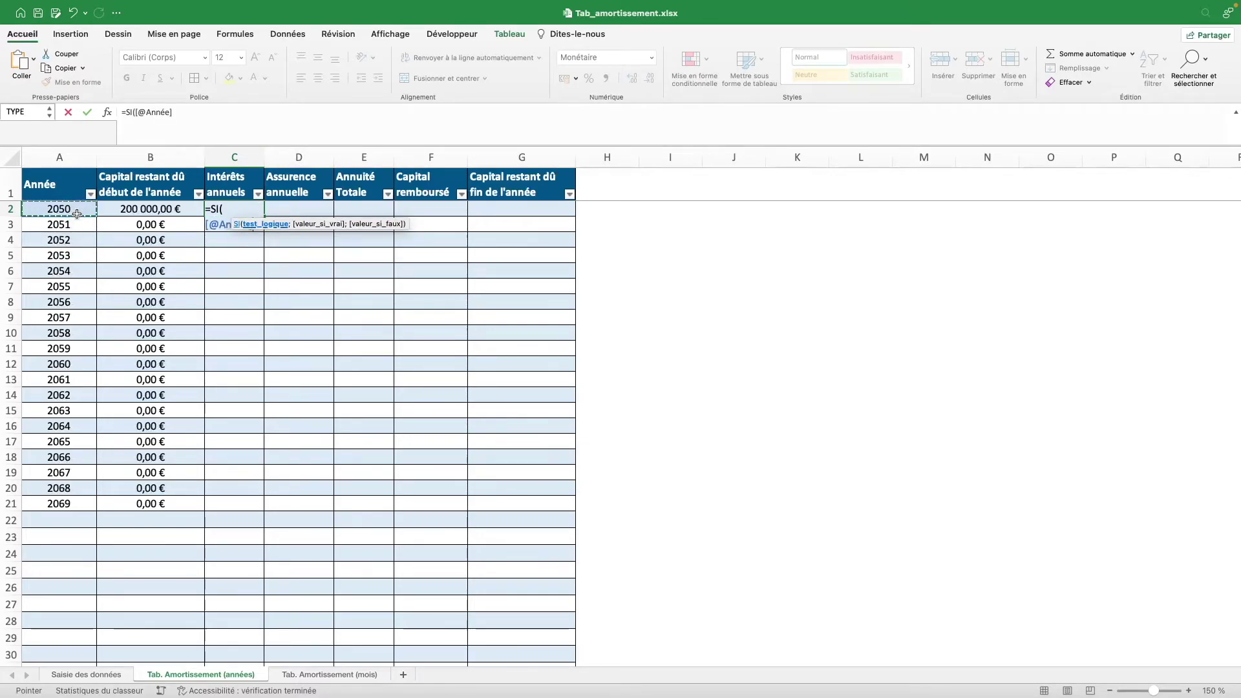
text(="";"";)
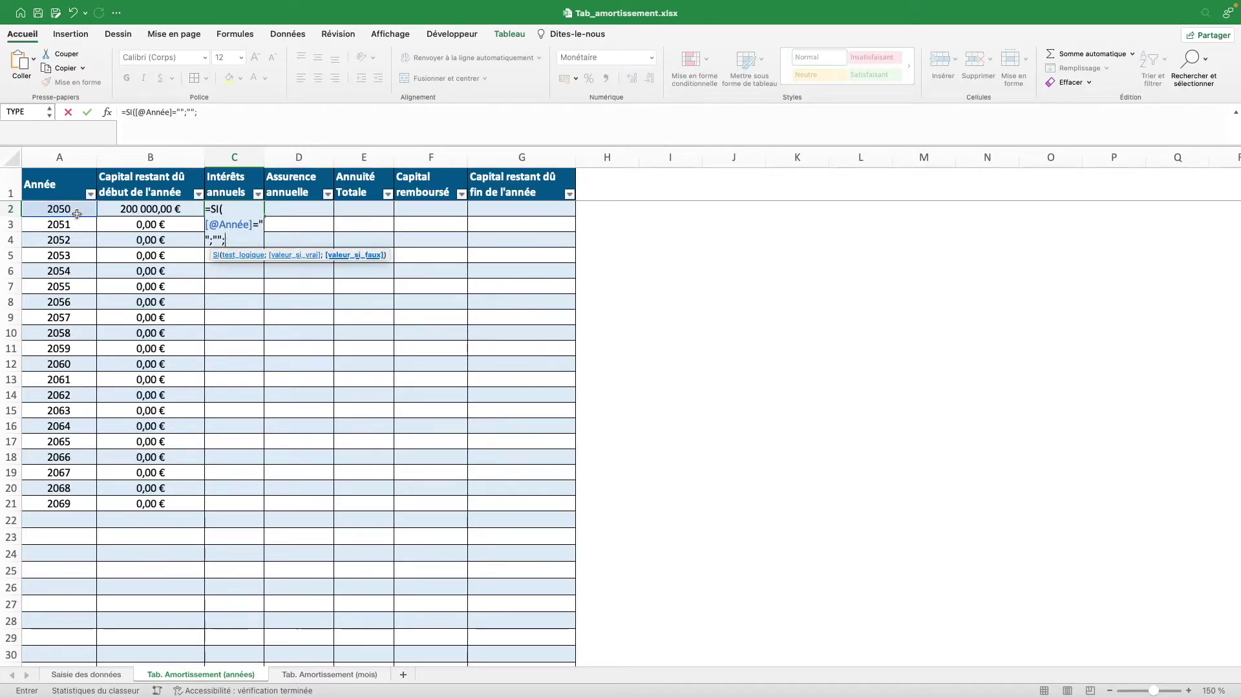
click(313, 126)
text(;)
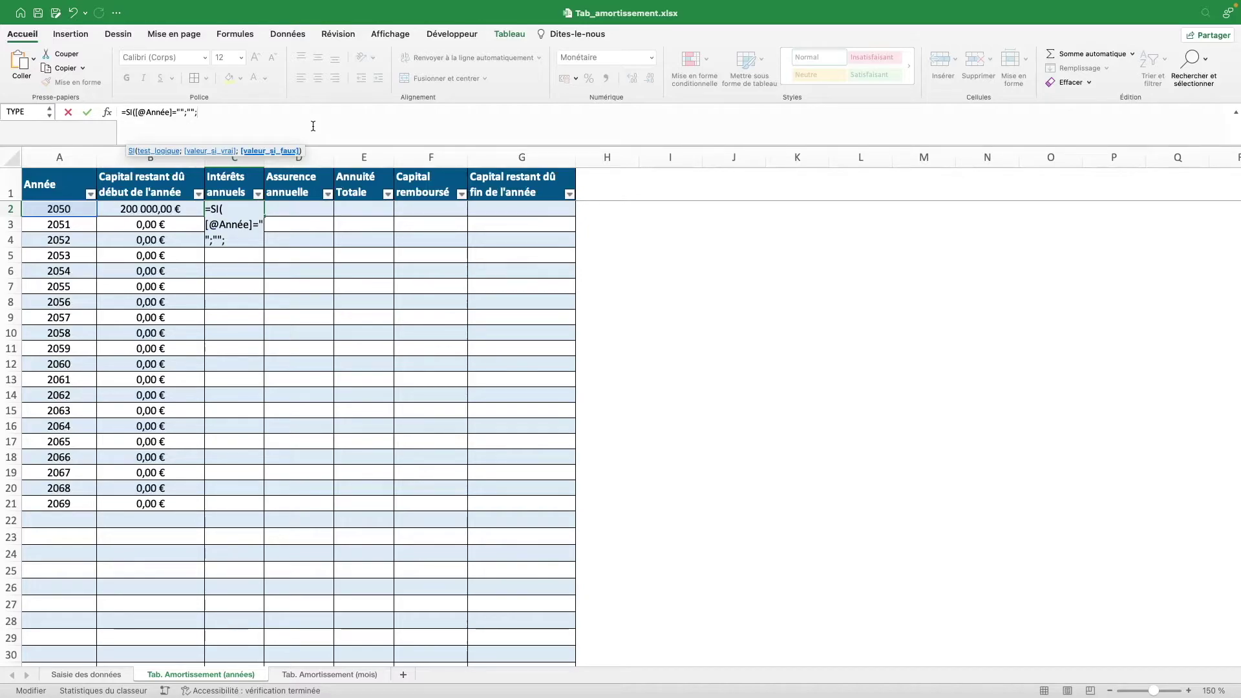
text(SOMME.SI.ENS()
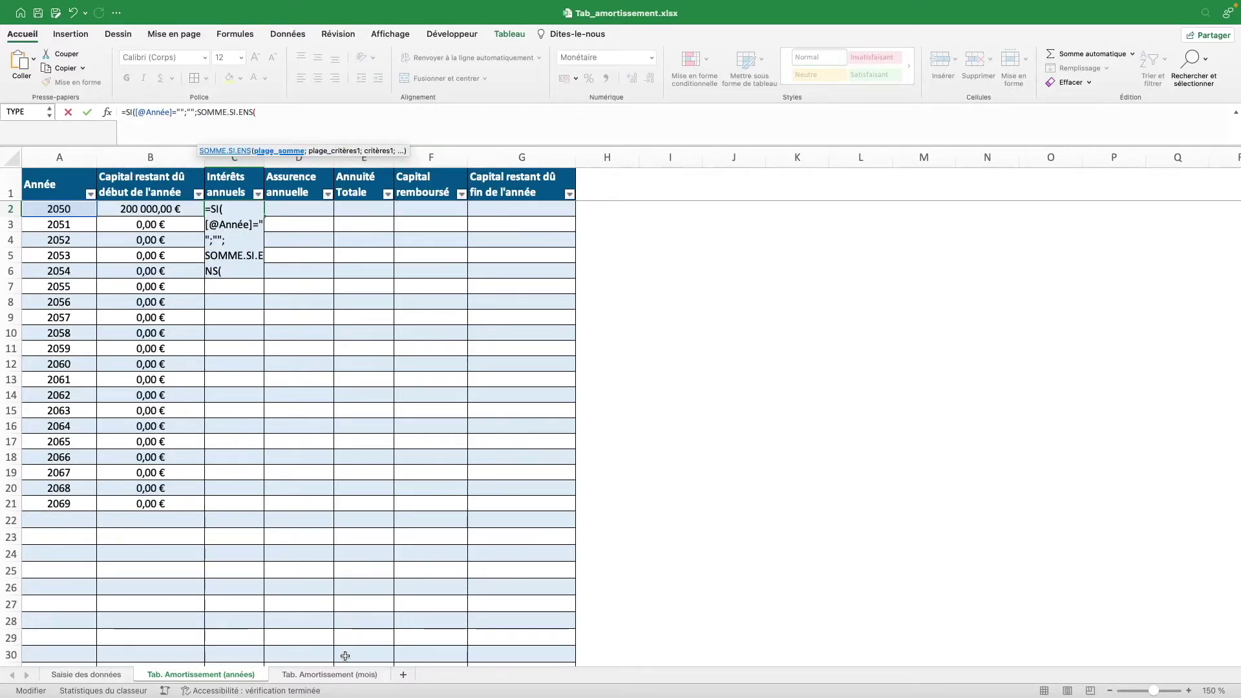
click(329, 674)
click(234, 177)
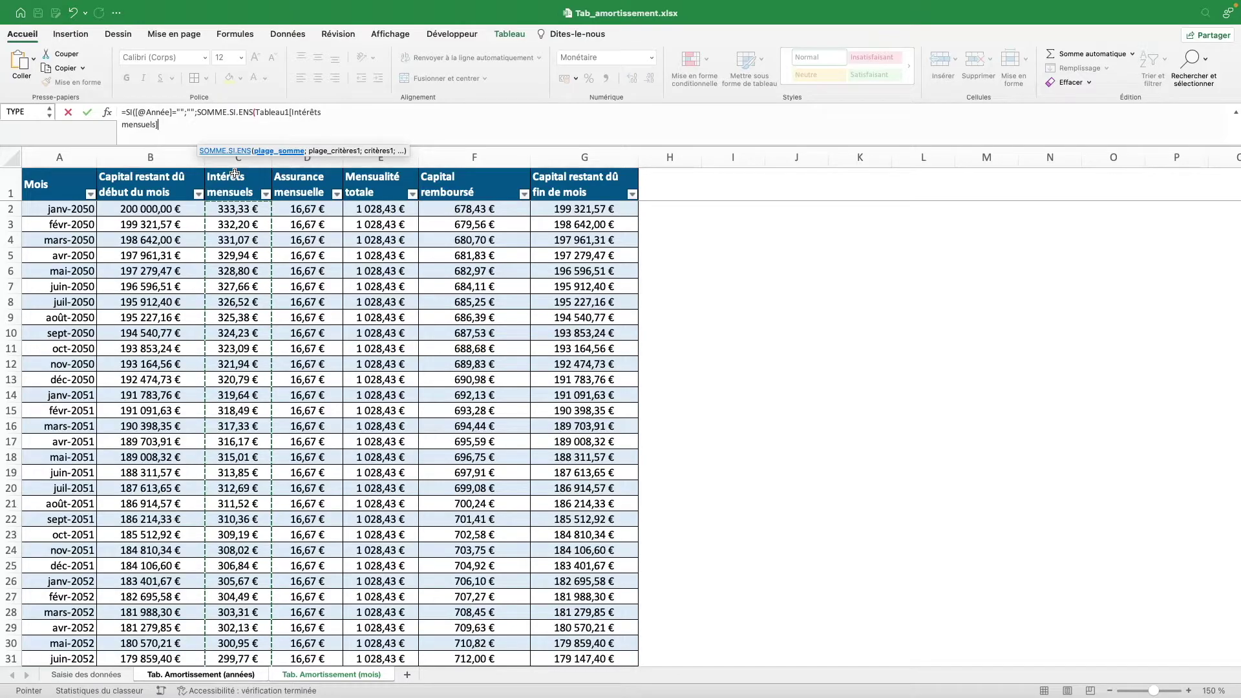
text(;)
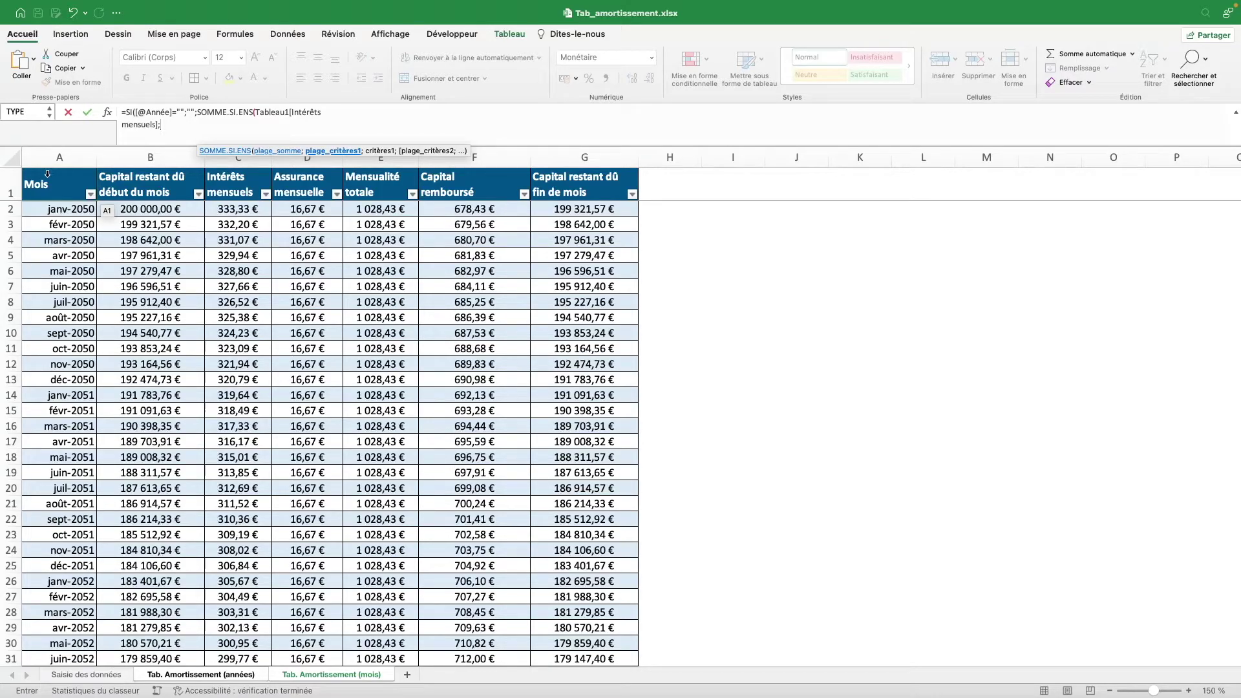
click(47, 173)
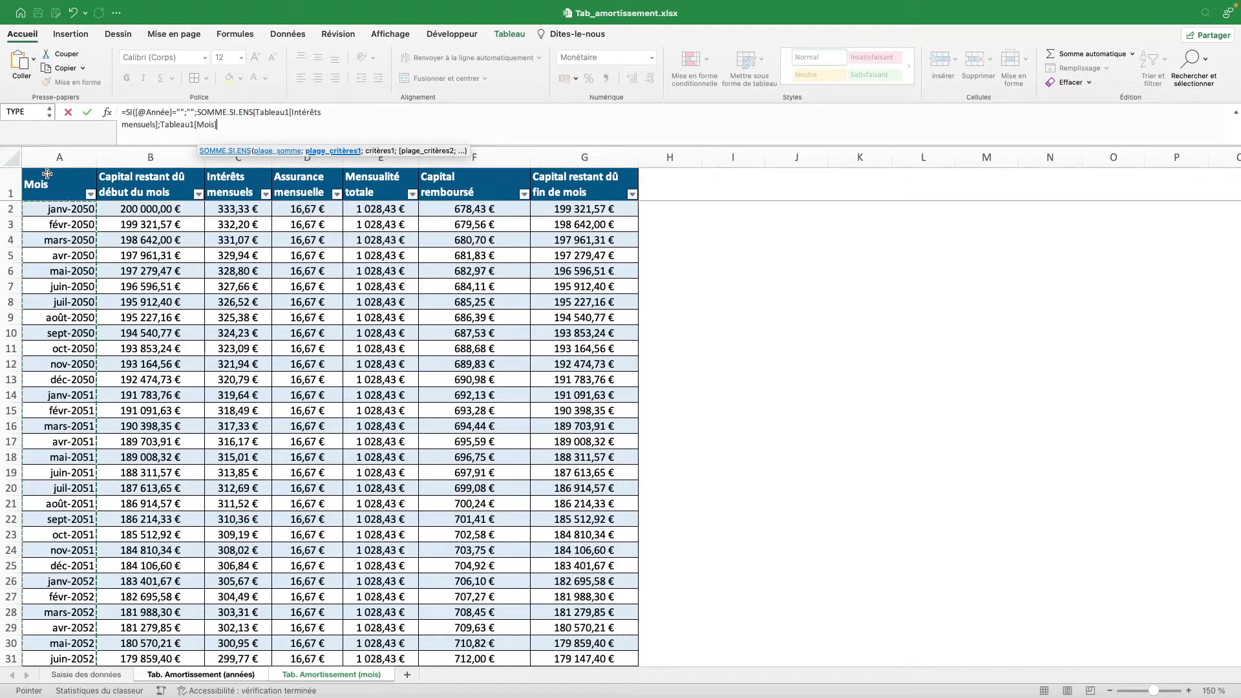
text(;">=01/01/"&)
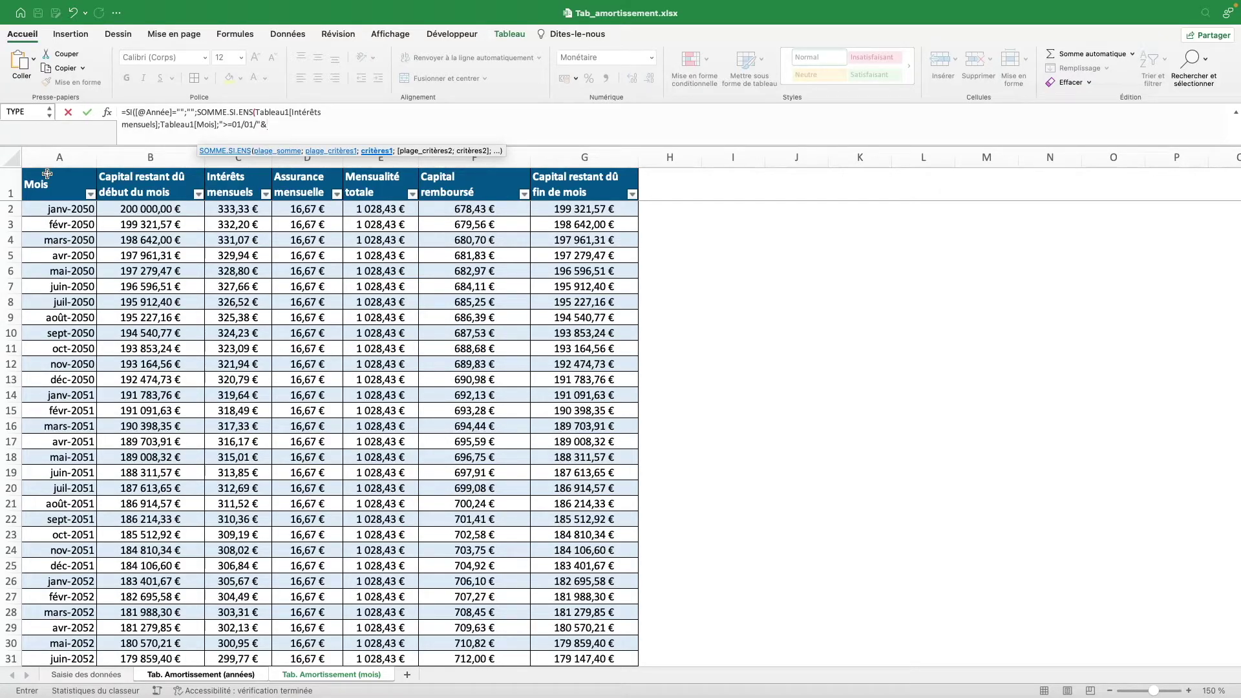
click(252, 675)
click(65, 207)
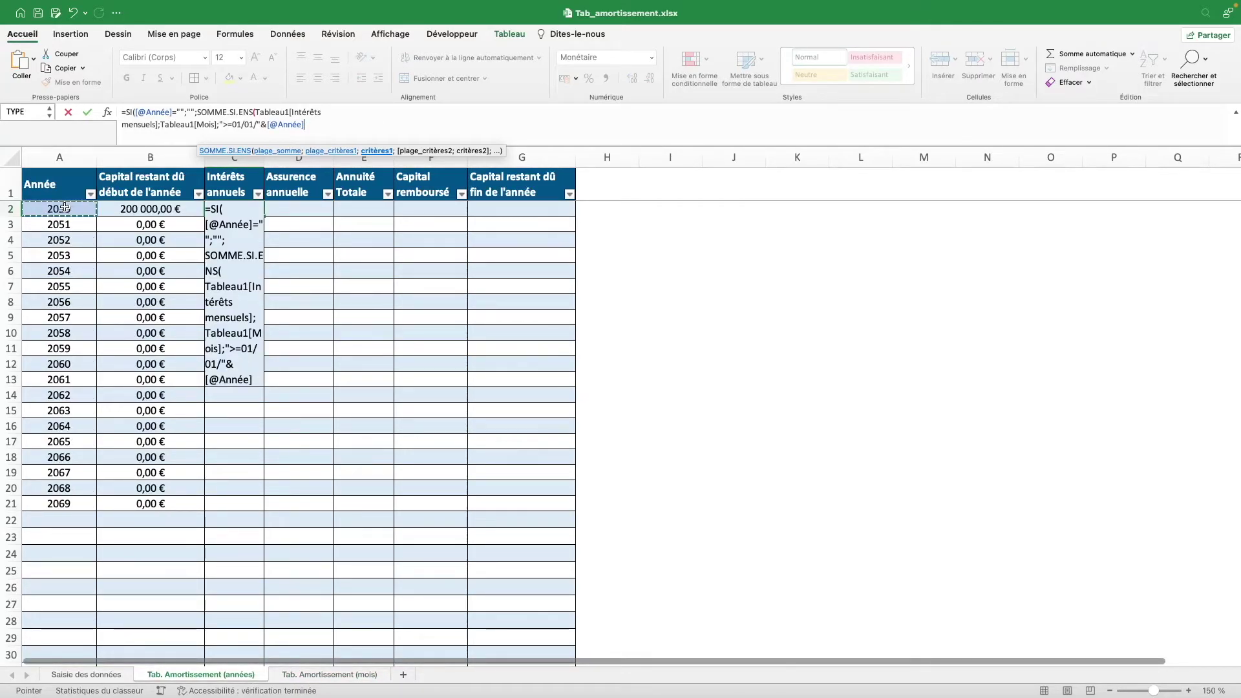
text(;)
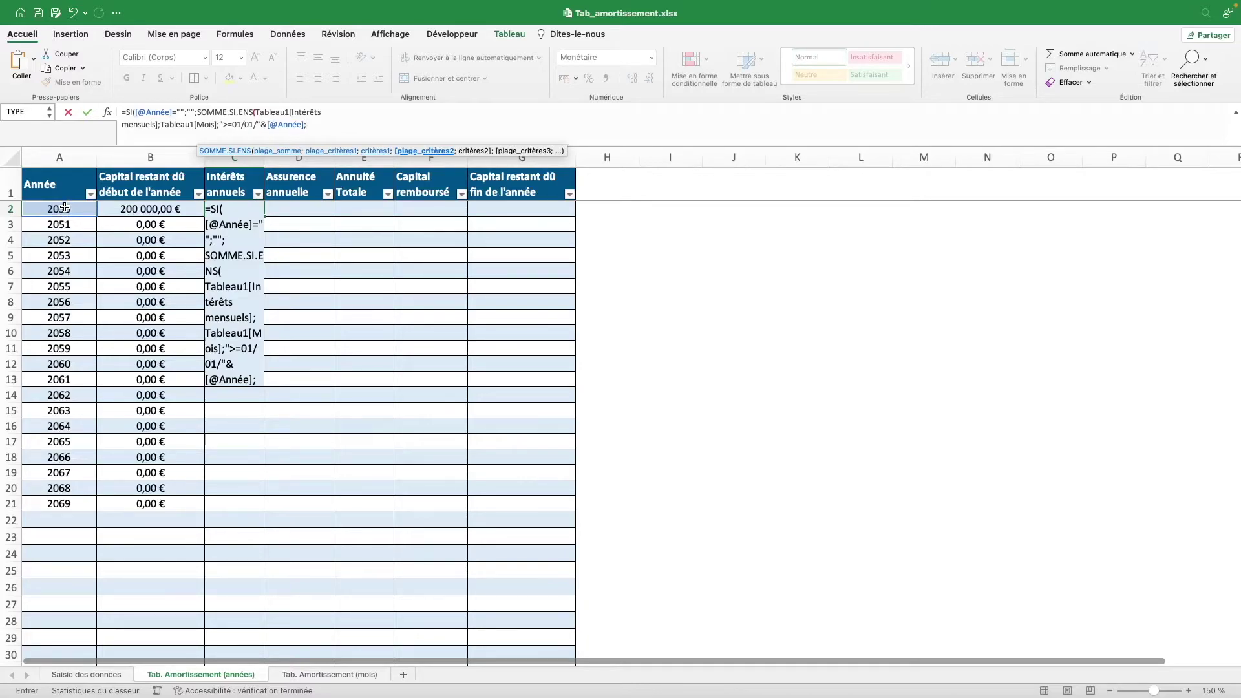
Step: Add a second Mois end-date criterion on the row's Année, giving yearly interest 3 924,96 € to 130,51 €
click(316, 673)
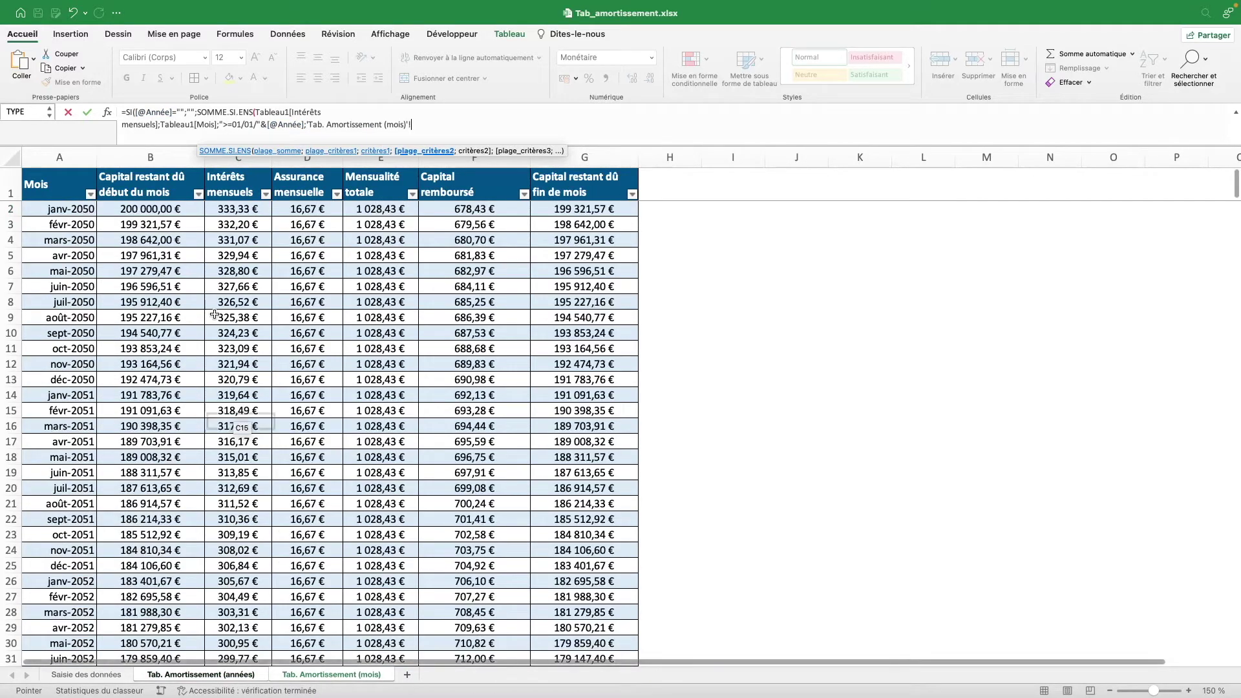
click(47, 163)
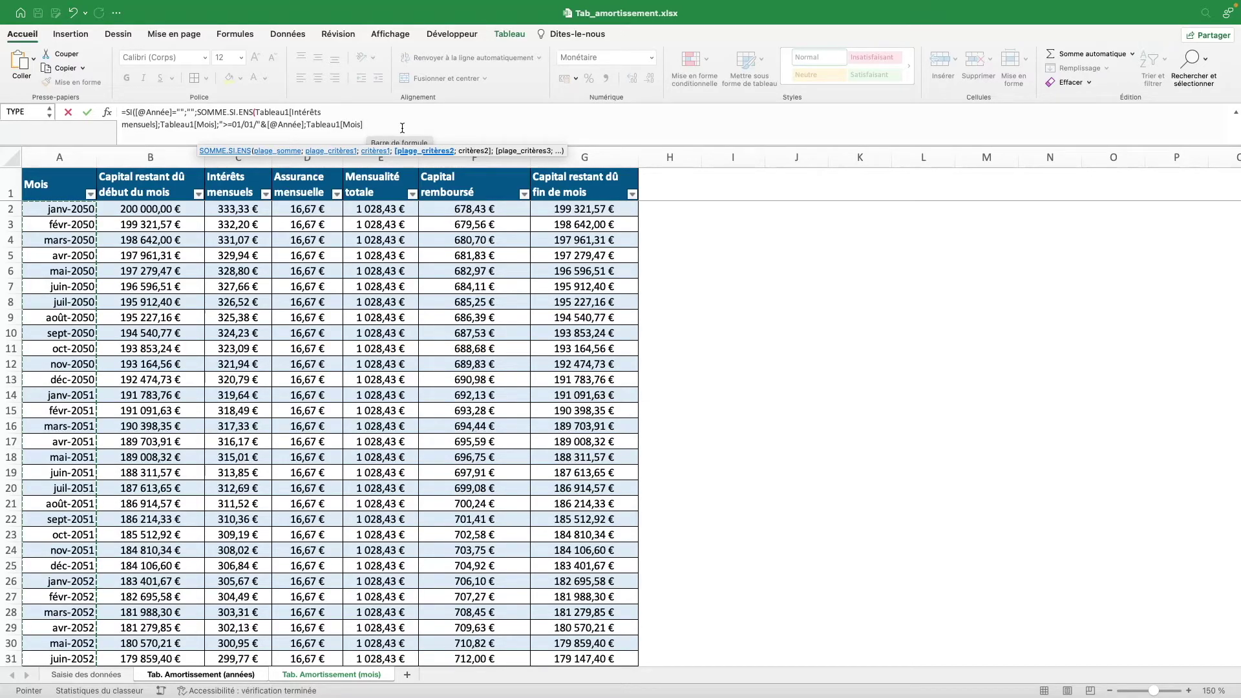
text(;"<=31/12)
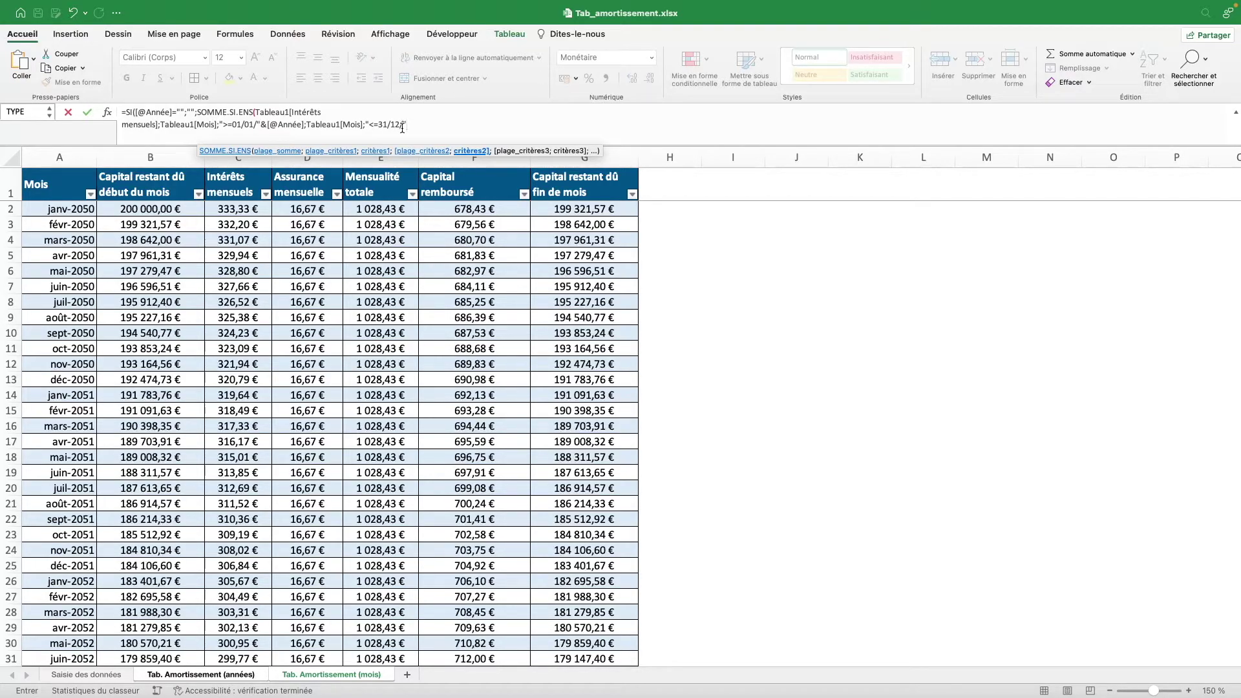
text(/"&)
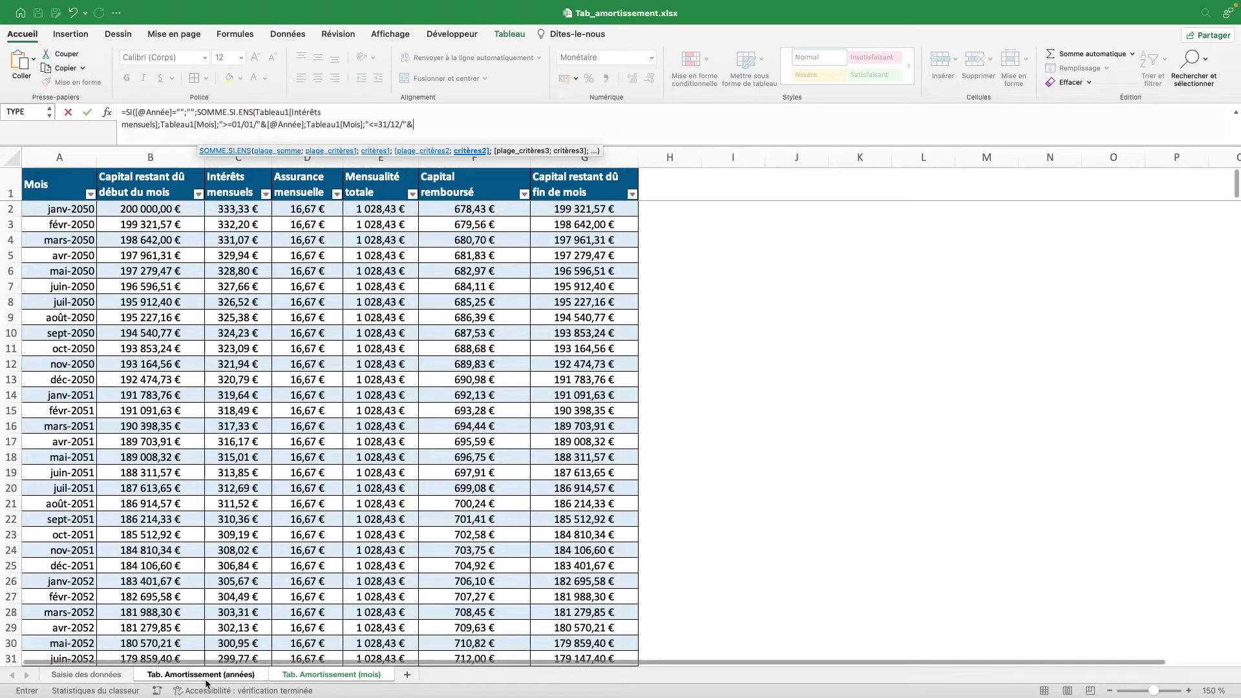
click(233, 675)
click(80, 212)
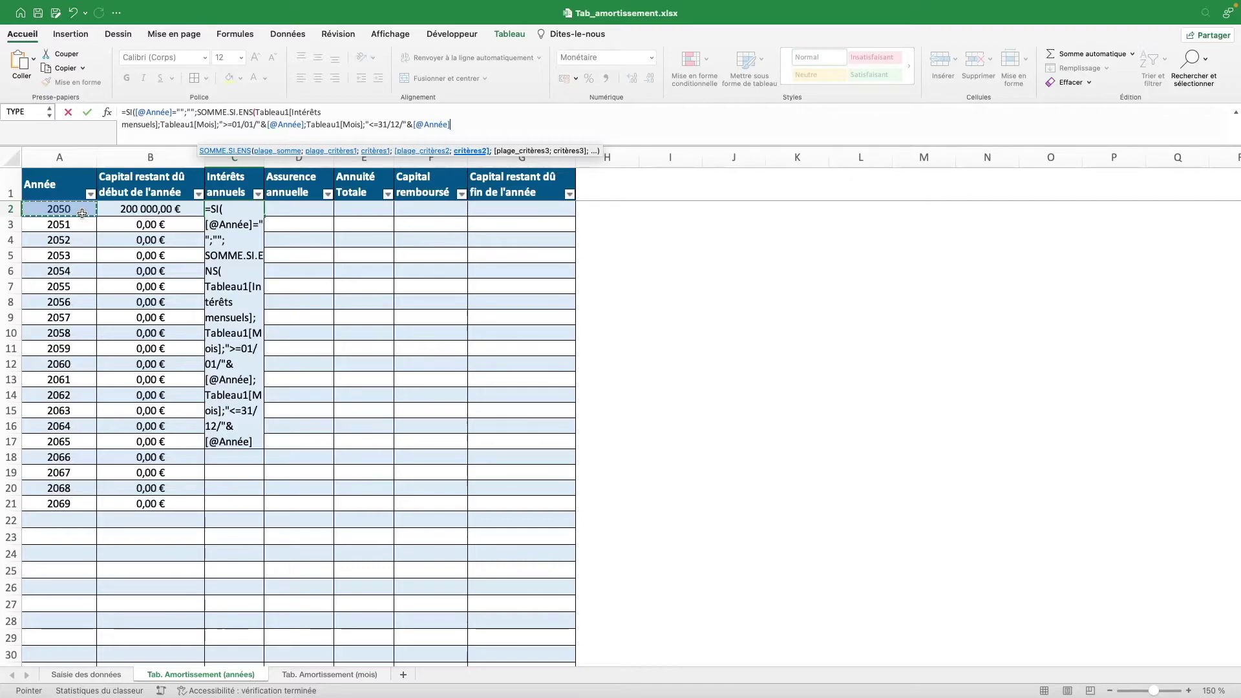
text())
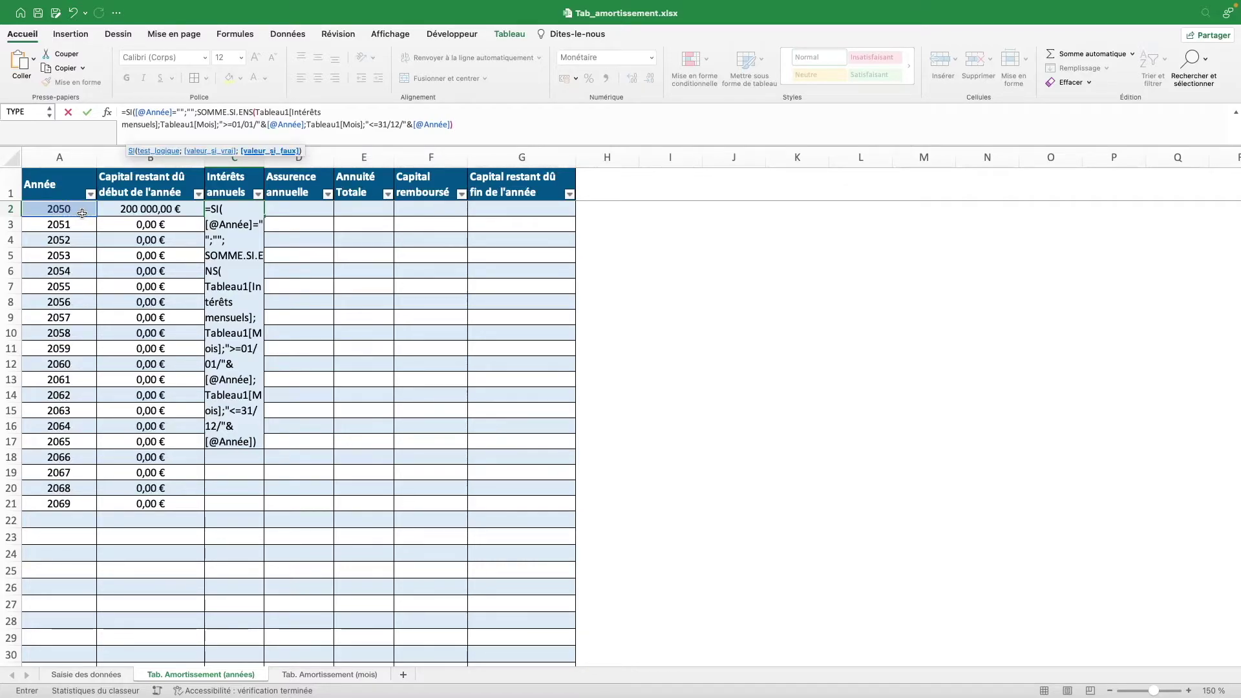
text())
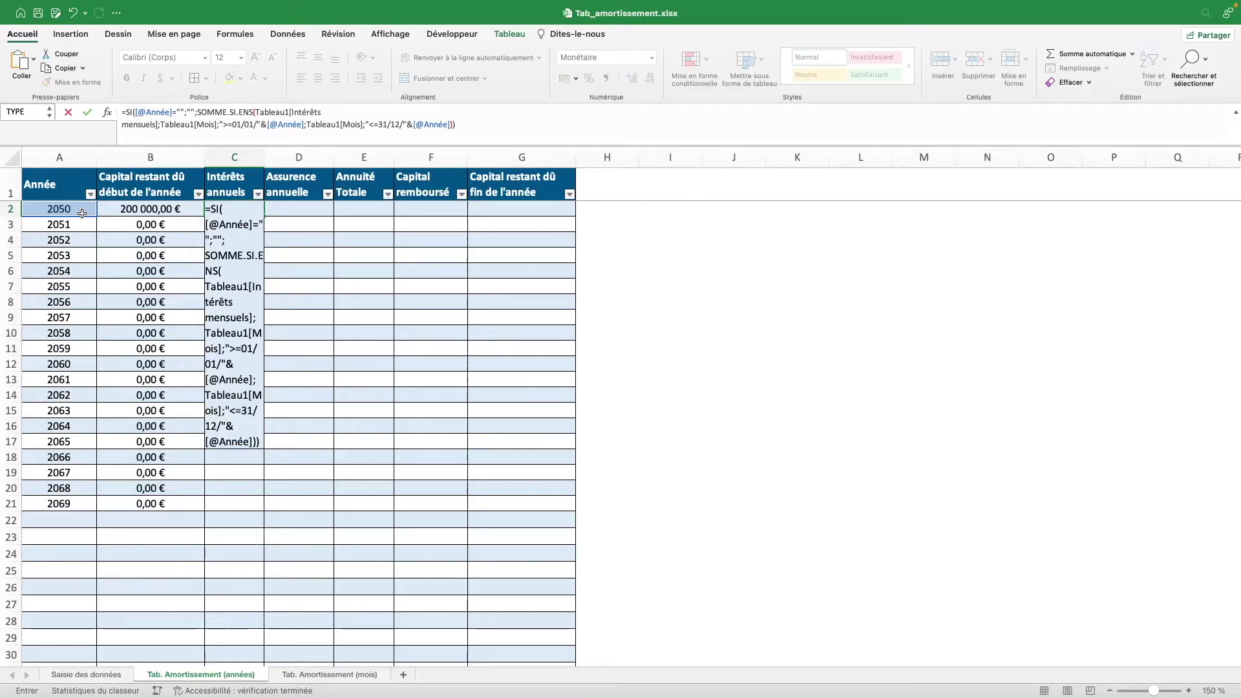
key(Return)
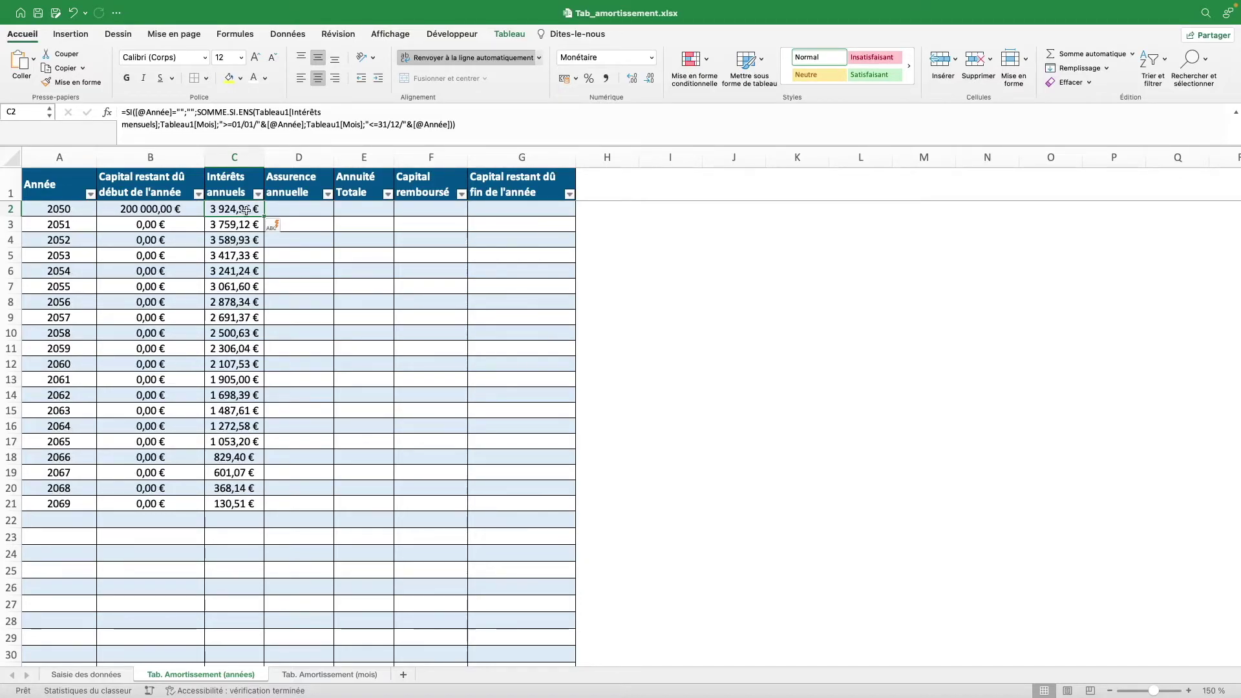
click(285, 215)
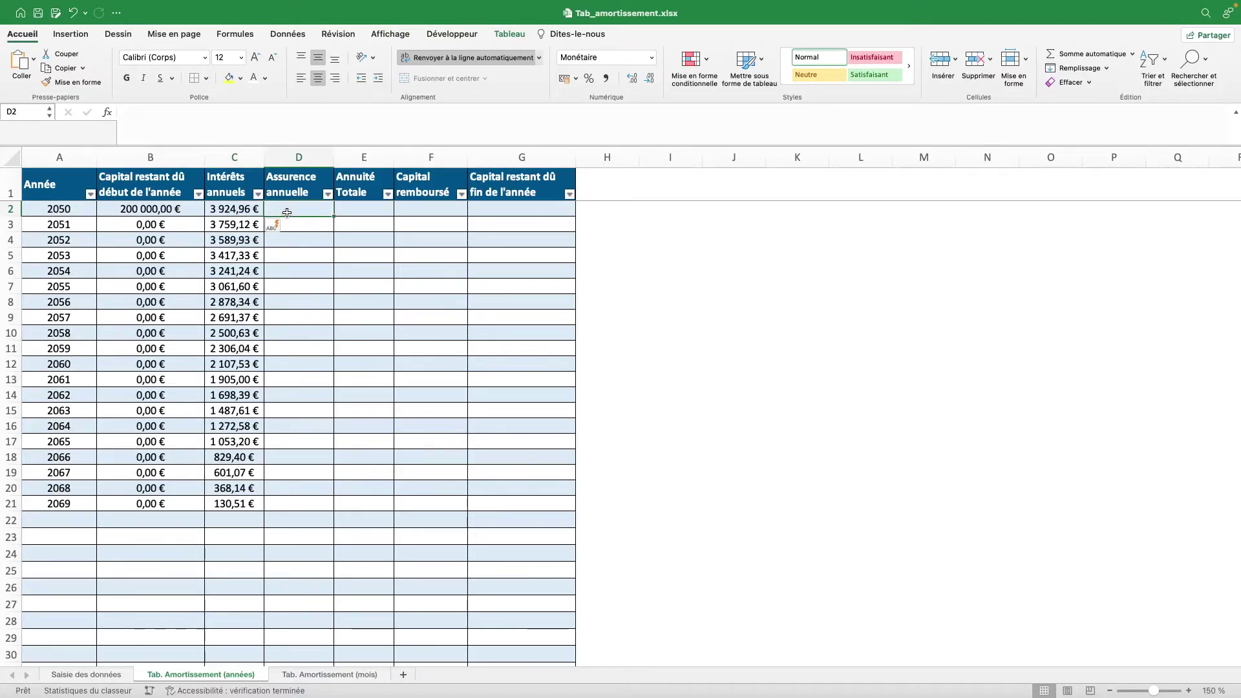
Step: Copy C2's formula into D2 with Assurance mensuelle replacing Intérêts mensuels, giving 200,00 € yearly
click(241, 214)
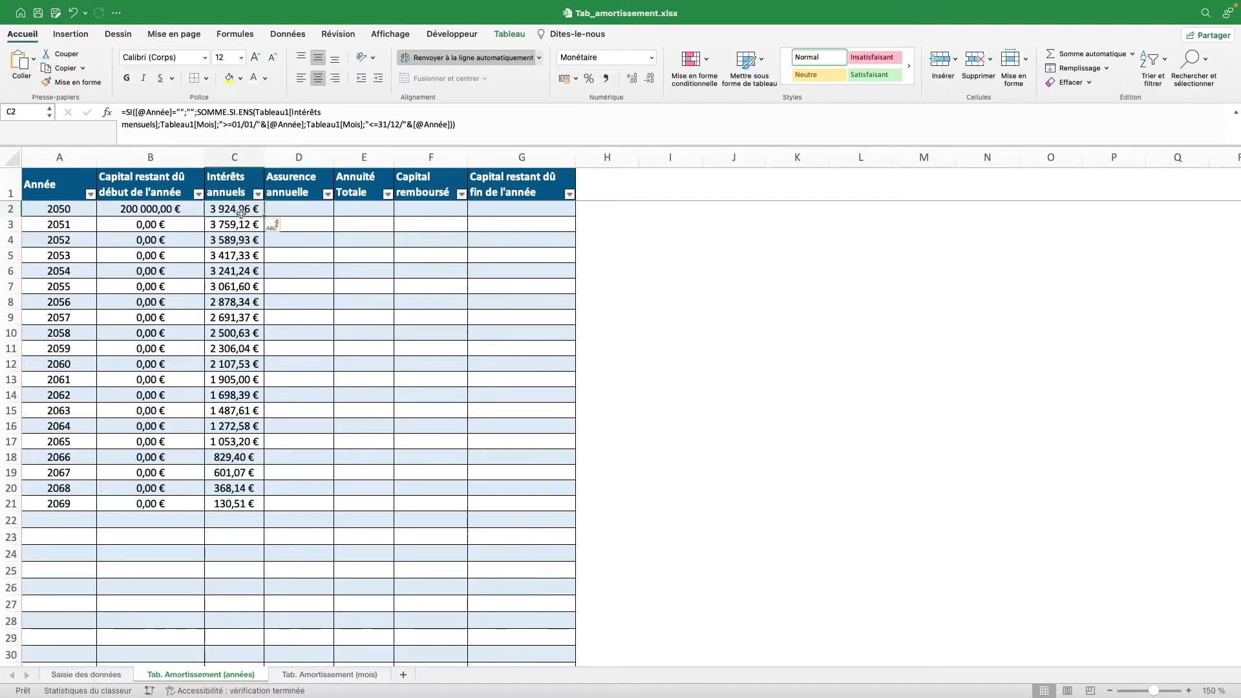
click(482, 124)
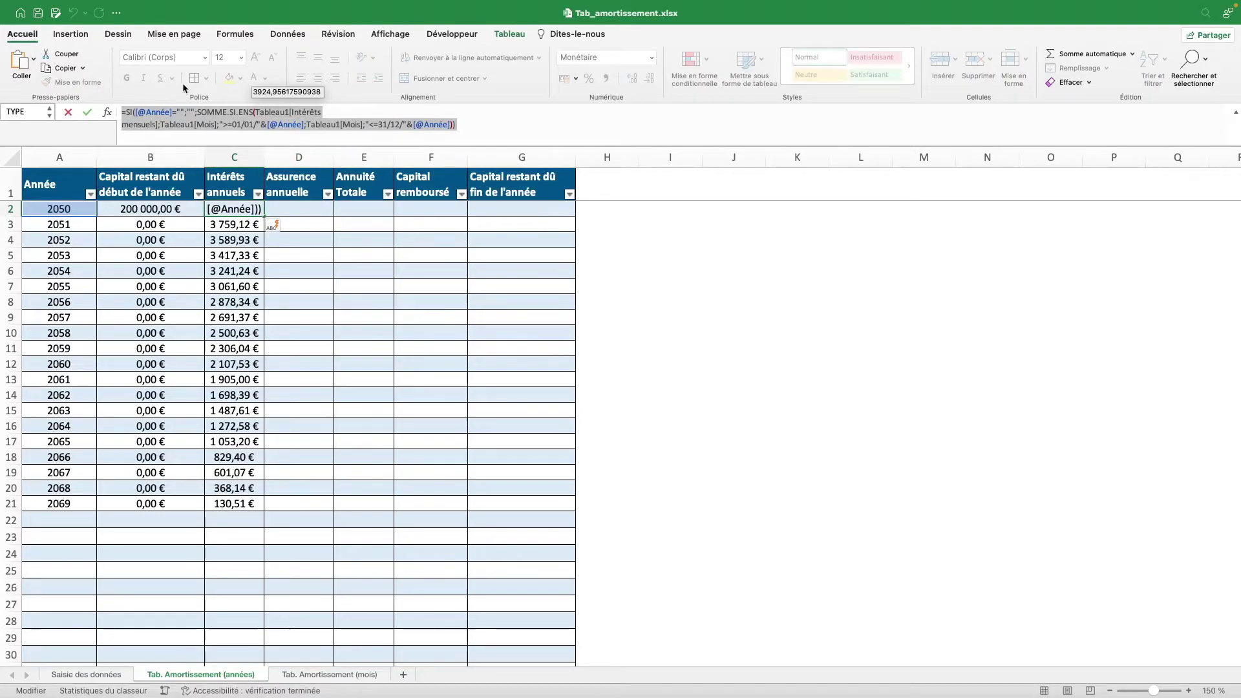
key(Escape)
key(Right)
key(ctrl+v)
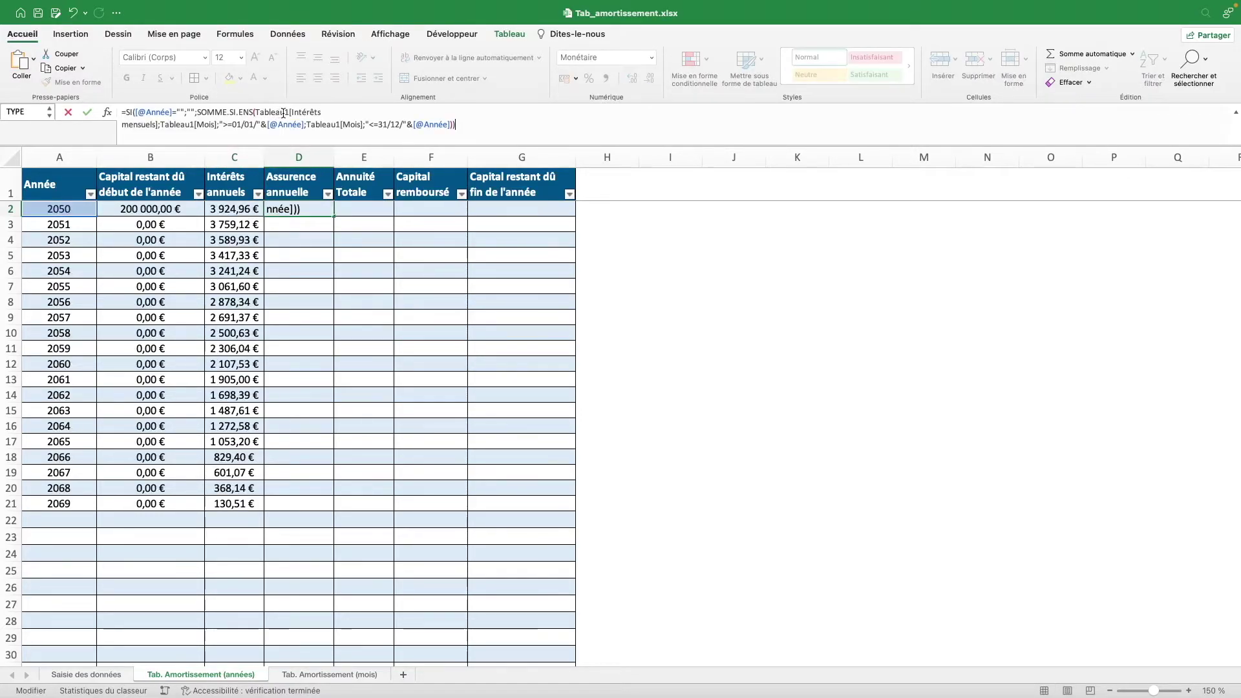
drag(156, 125, 291, 107)
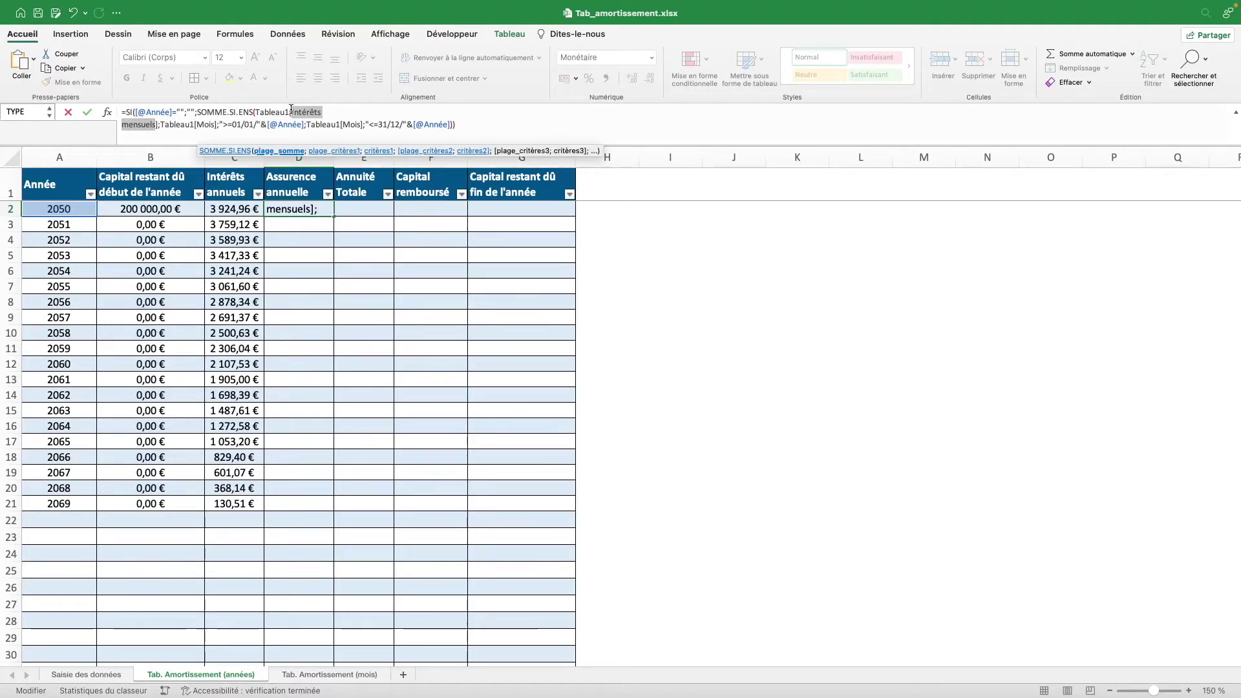
text(Assurance mensuelle)
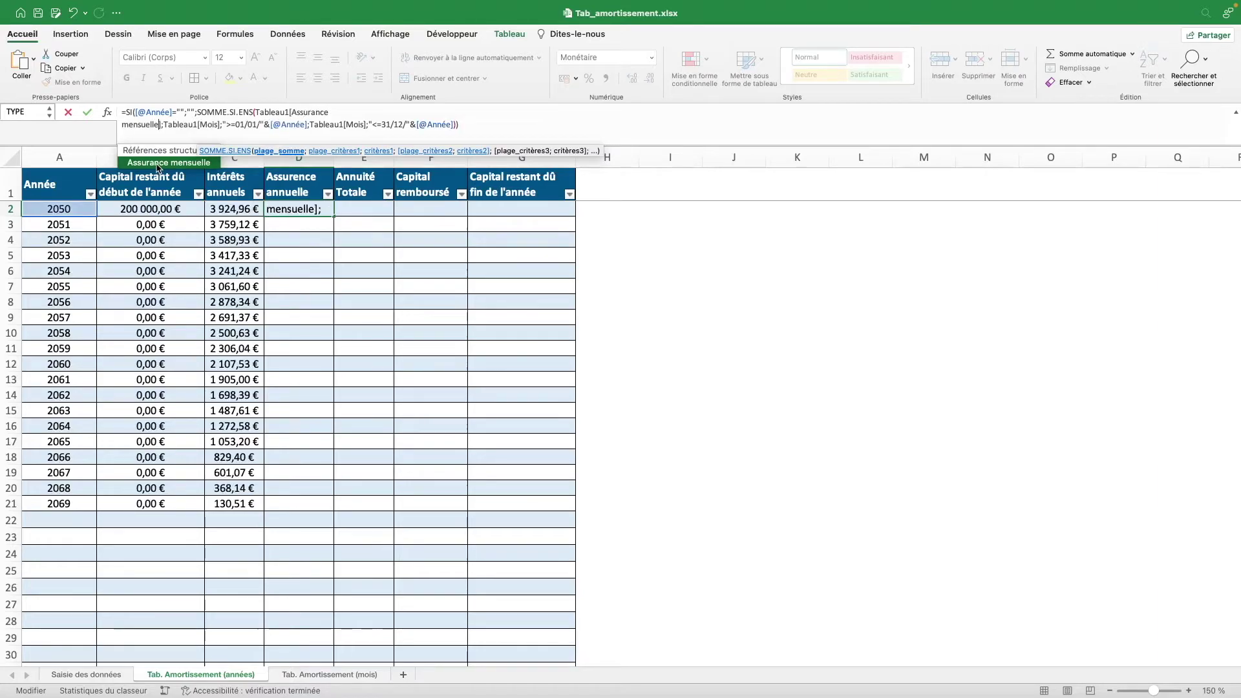
key(Return)
click(671, 270)
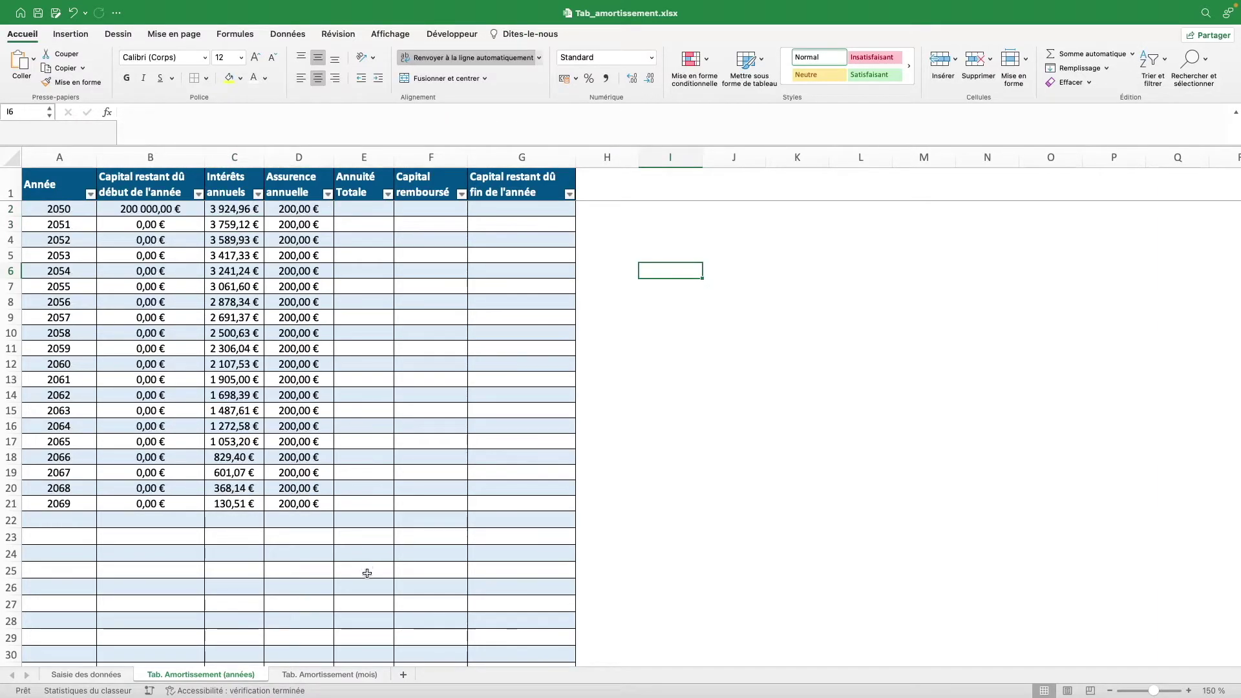
click(360, 674)
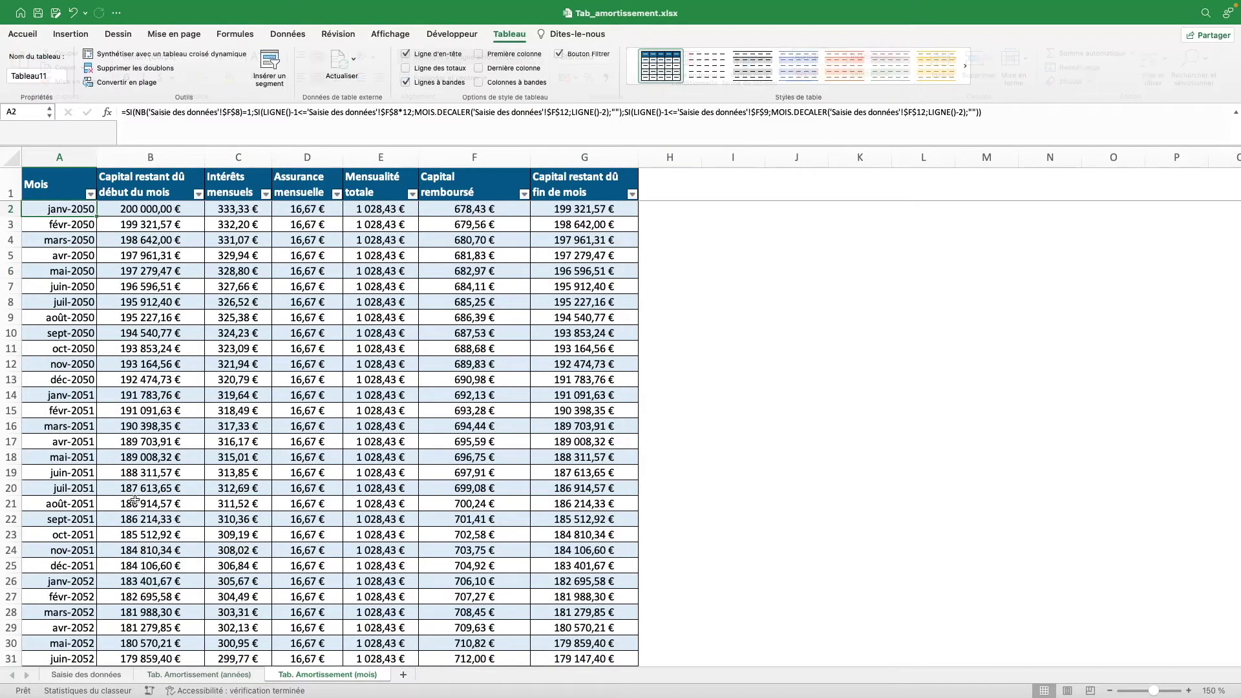
Step: Rename the monthly amortisation table to Tab_amort_mois
click(16, 178)
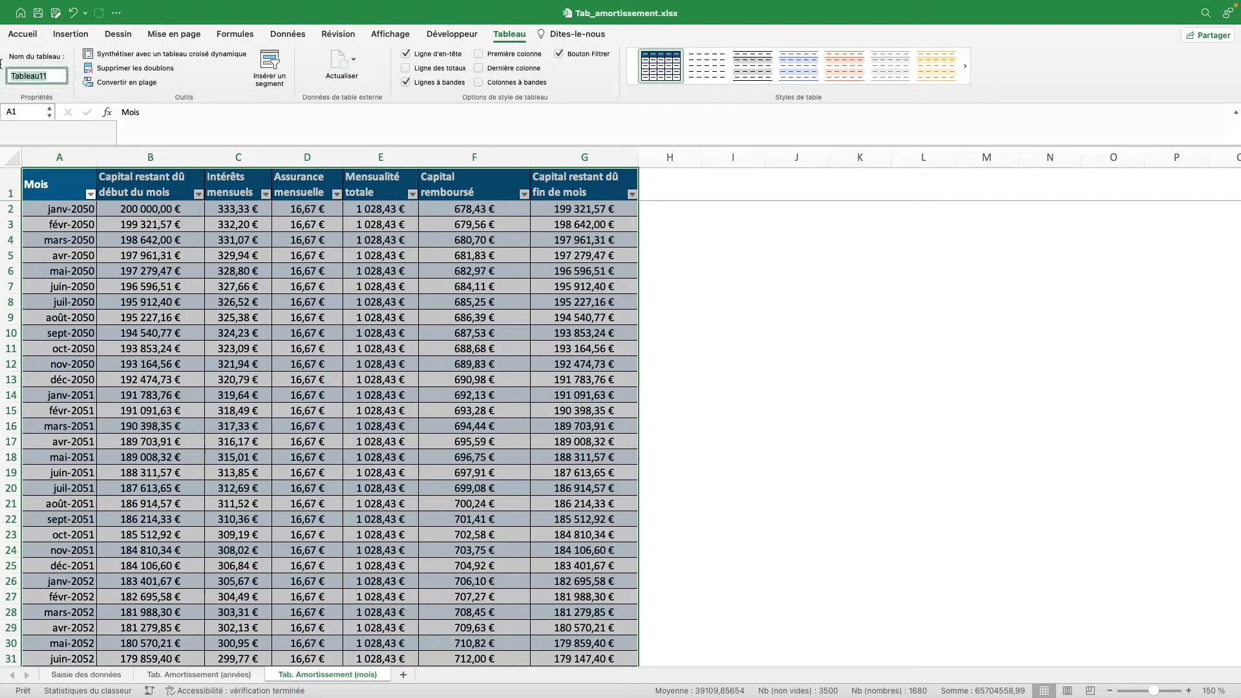
text(Tab)
text(mois)
click(199, 674)
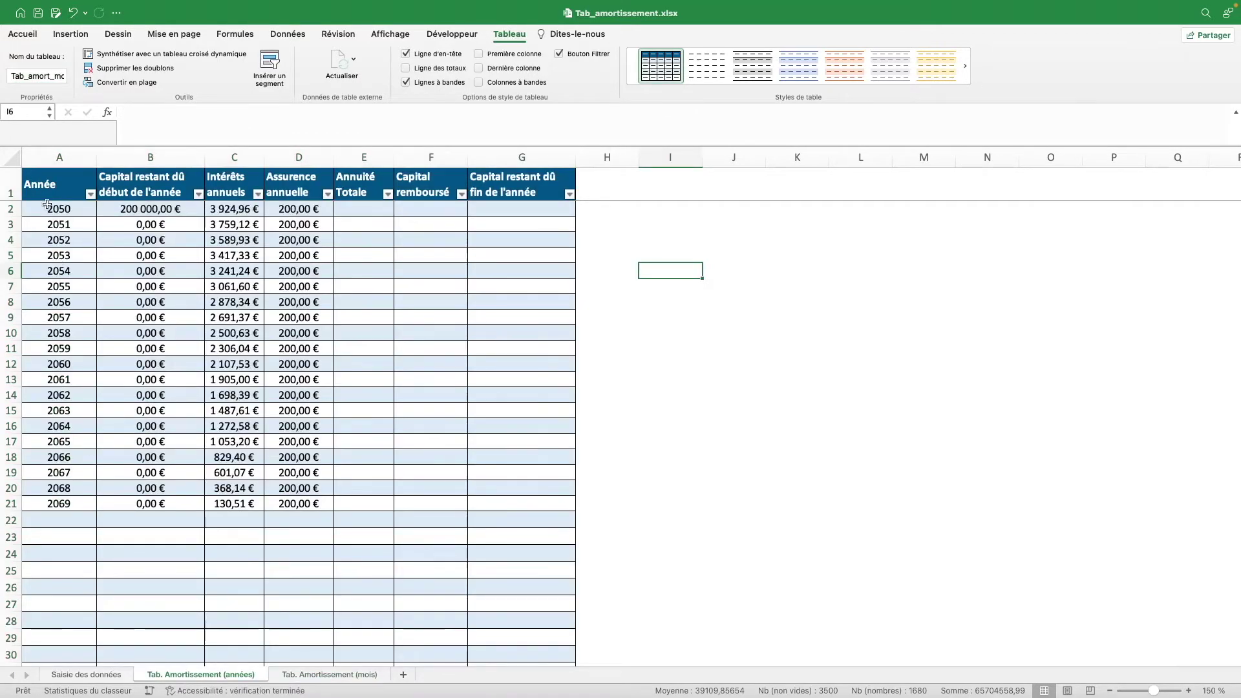
click(20, 173)
click(33, 114)
text(Tab_amort_mois)
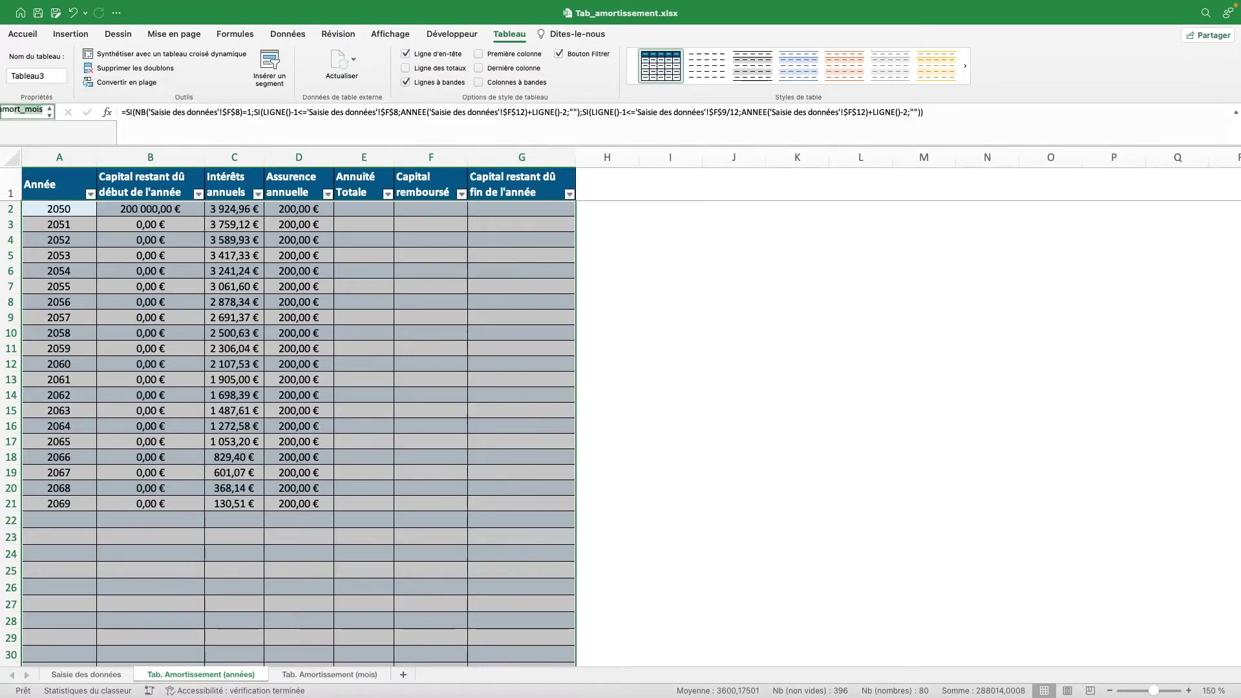
key(Escape)
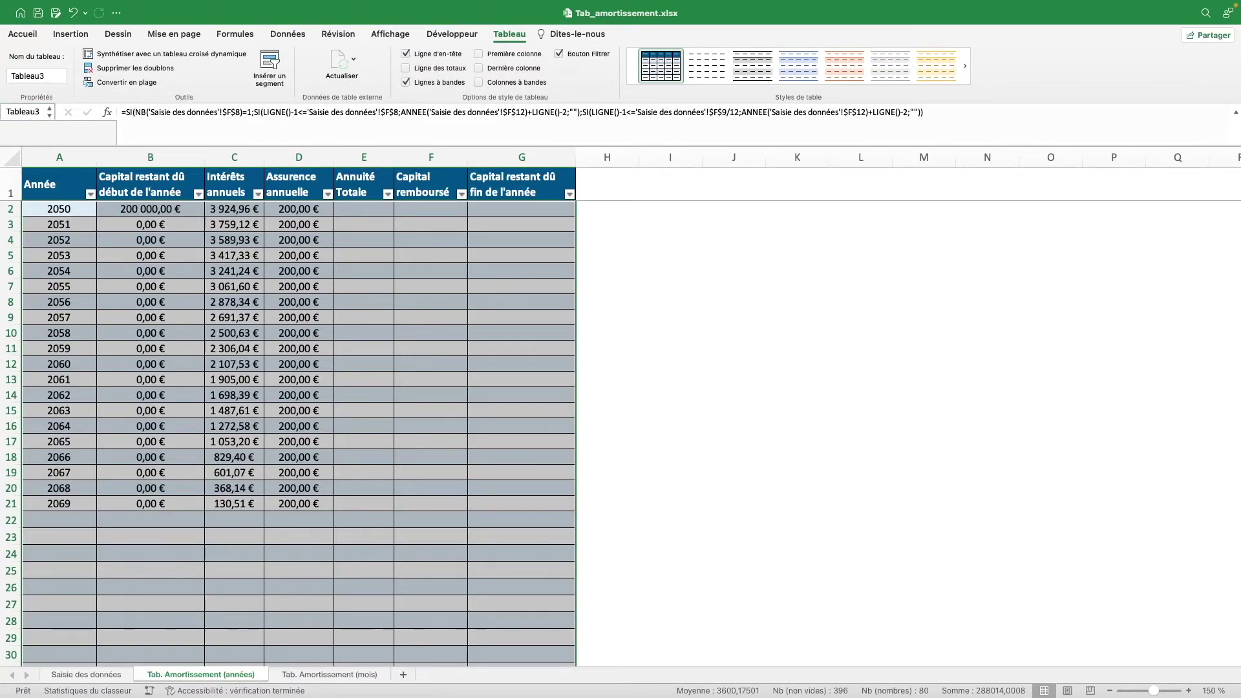
Step: Copy the updated Assurance annuelle formula from D2
click(300, 217)
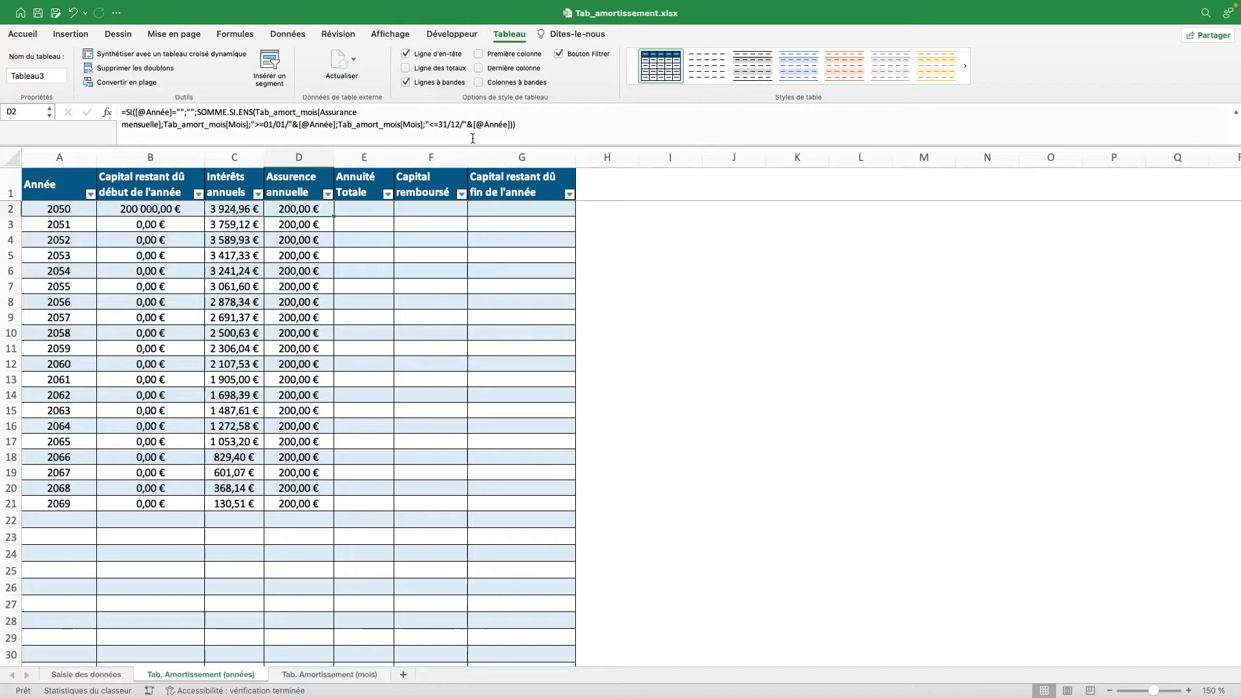
drag(532, 132, 218, 104)
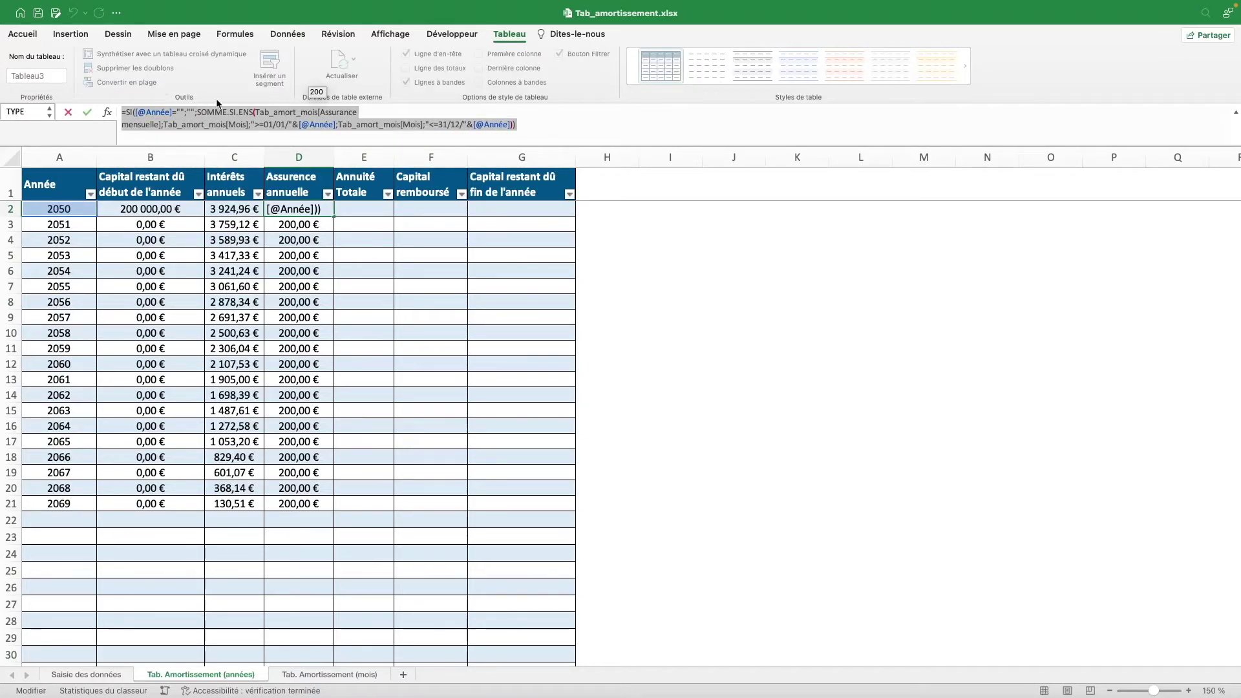
key(ctrl+c)
key(Tab)
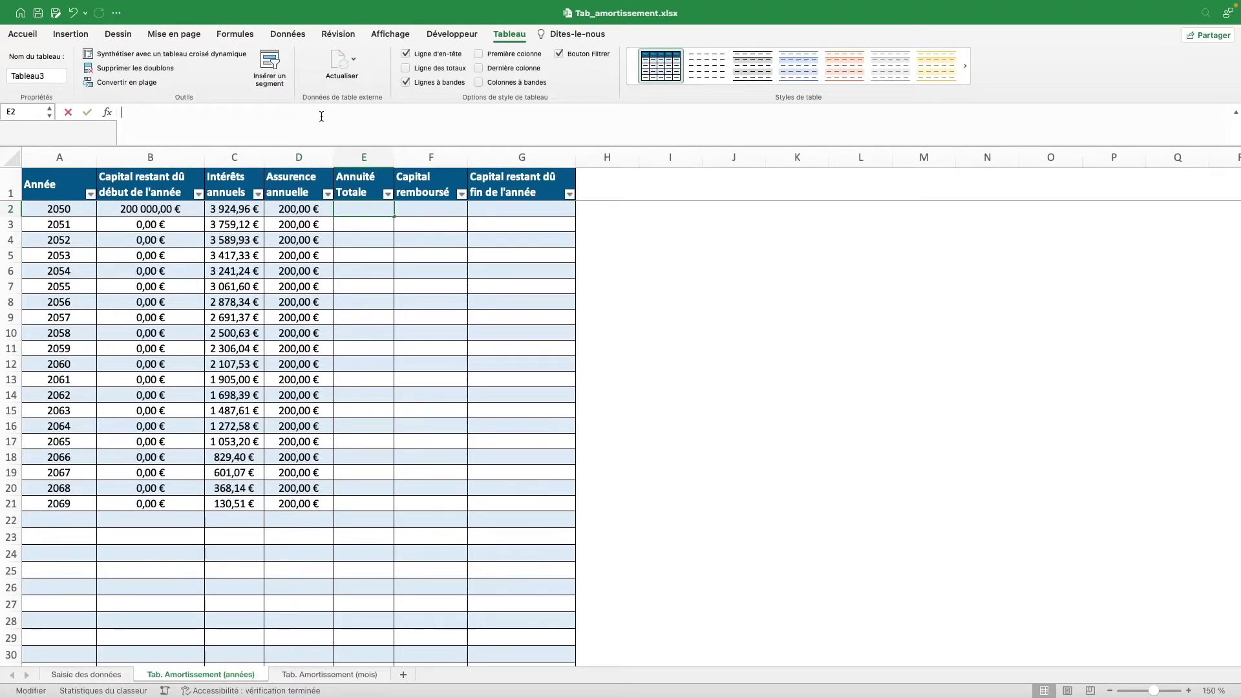
Step: Paste the formula into E2 with Mensualité totale as the summed column for Annuité totale
click(313, 119)
key(ctrl+v)
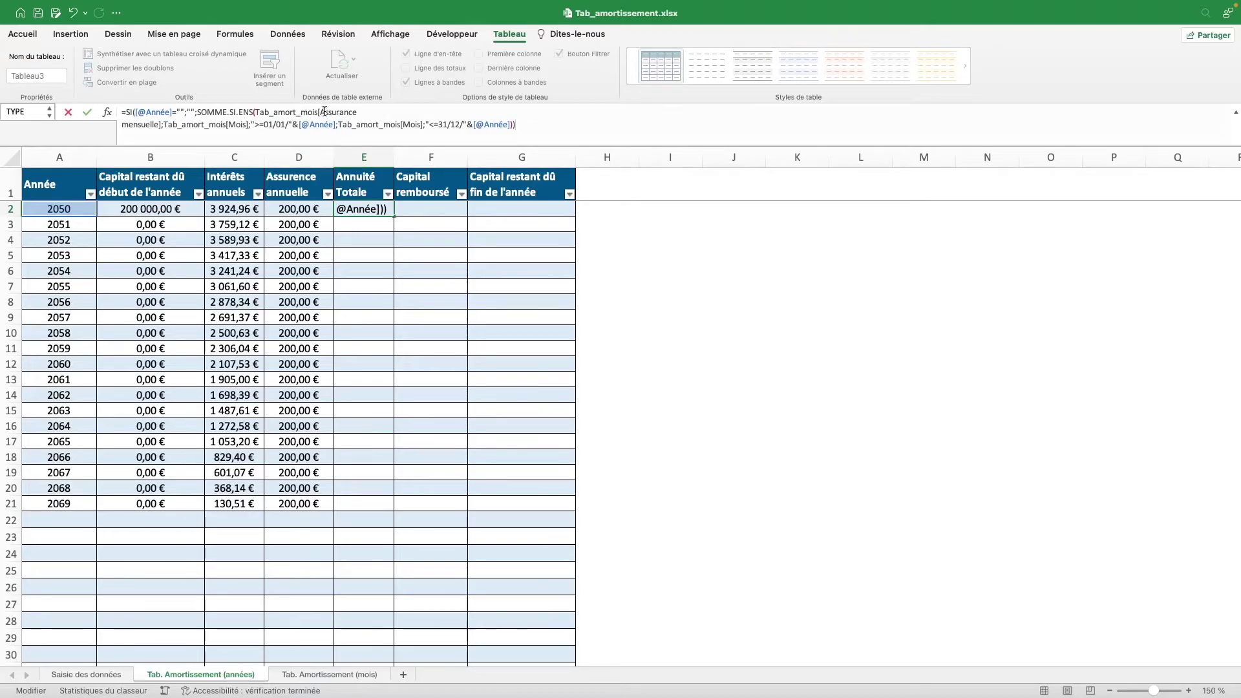
drag(320, 111, 158, 135)
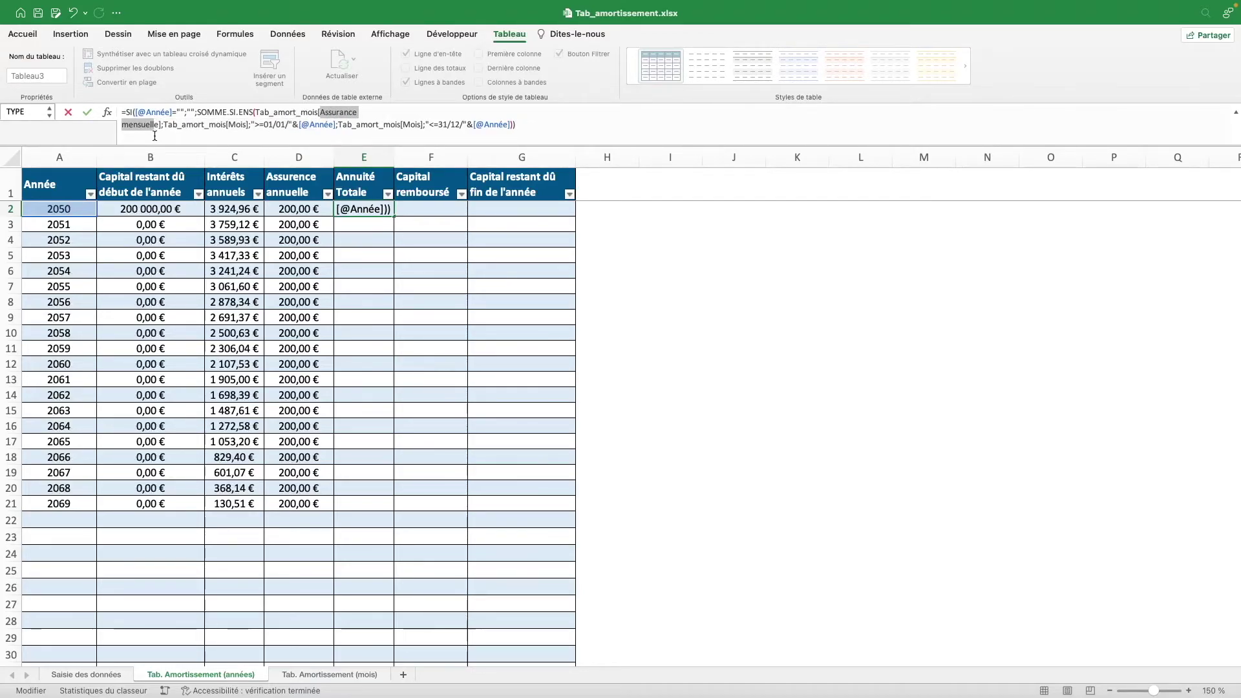
text([men)
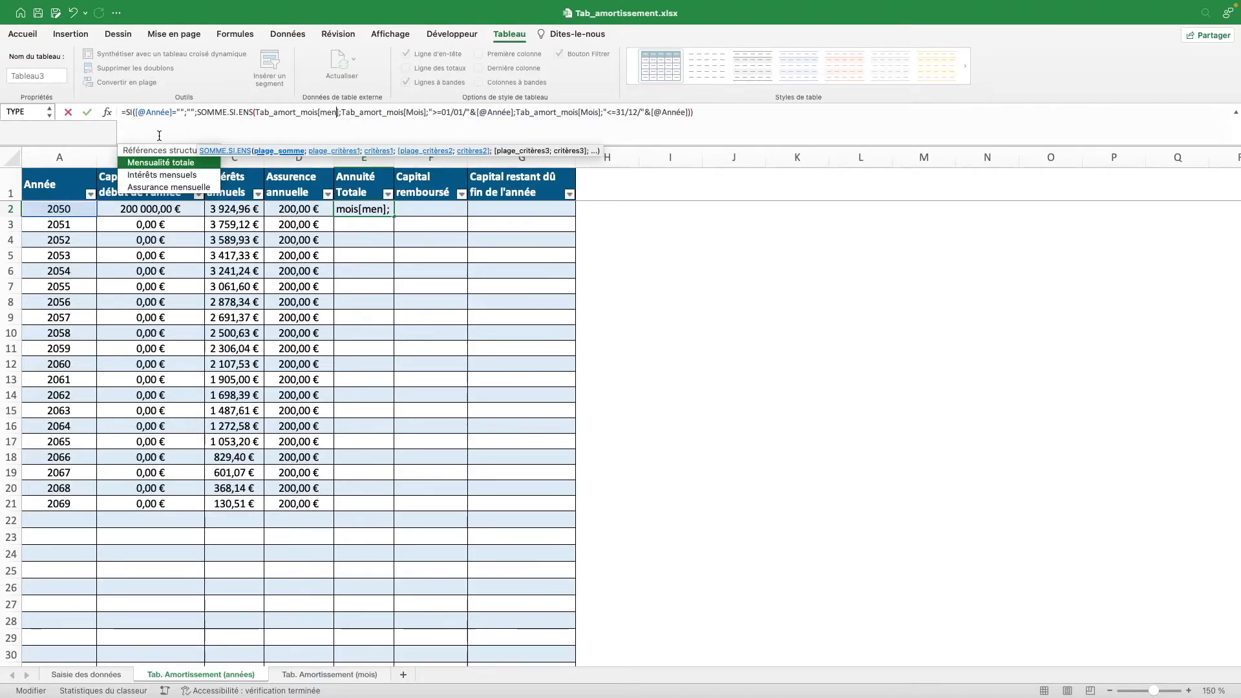
double_click(145, 162)
key(Return)
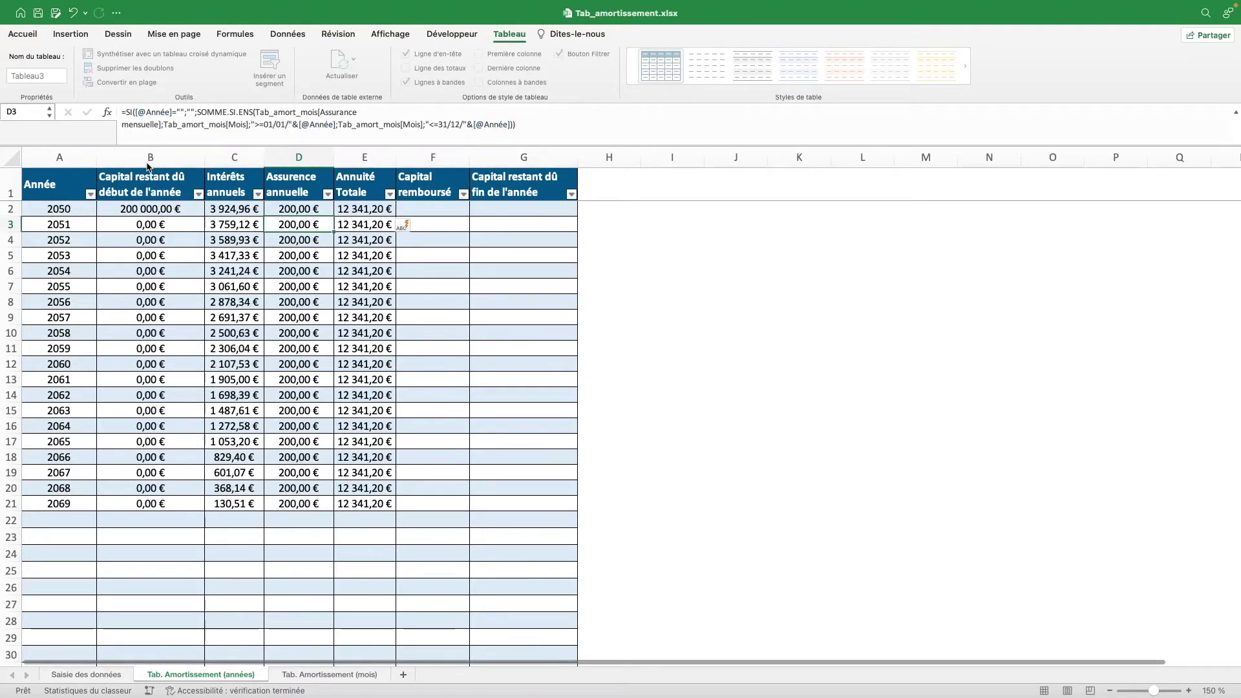
Step: Change the header 'Annuité Totale' to 'Annuité totale'
key(Left)
key(Up)
key(Up)
key(Right)
click(121, 126)
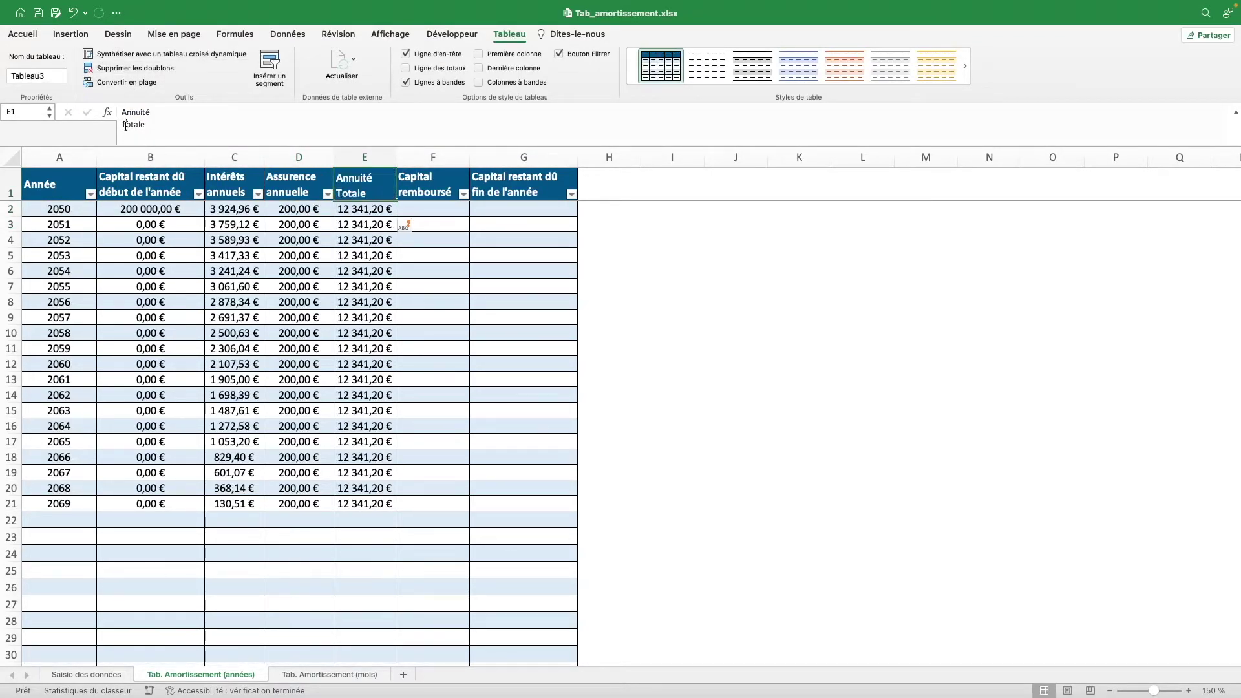
key(Delete)
text(t)
key(Tab)
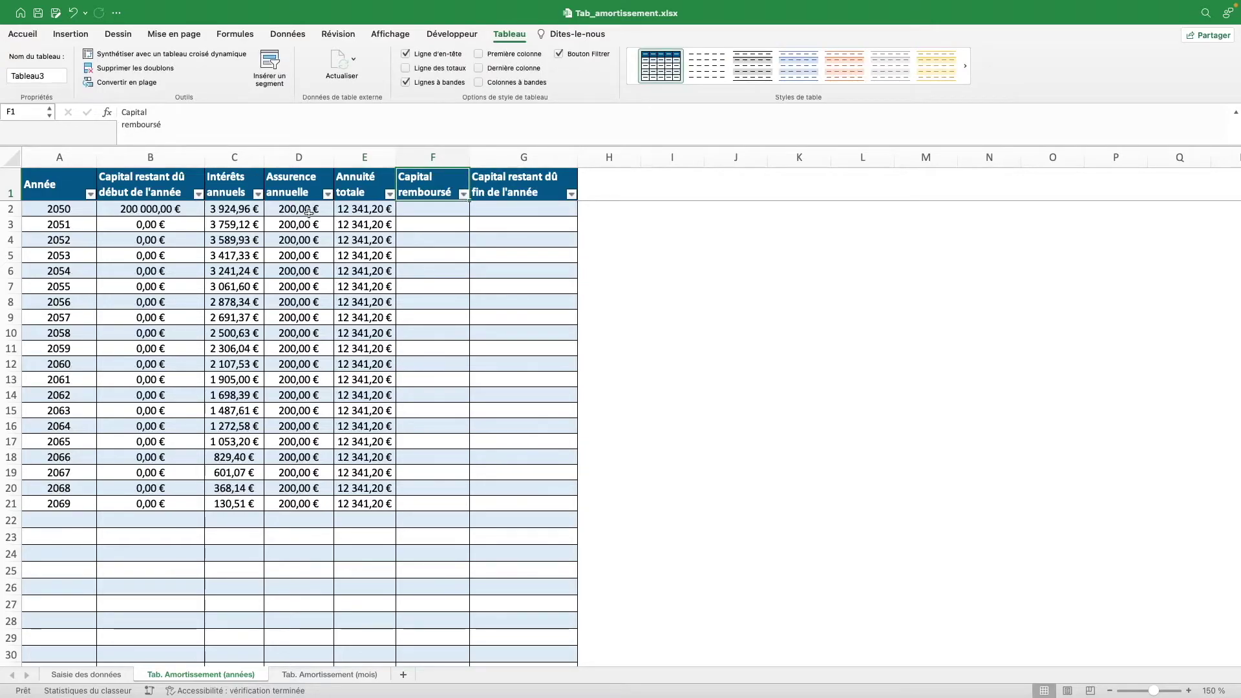
Step: Fill F2 with the same formula summing the monthly Capital remboursé column
click(384, 210)
click(440, 209)
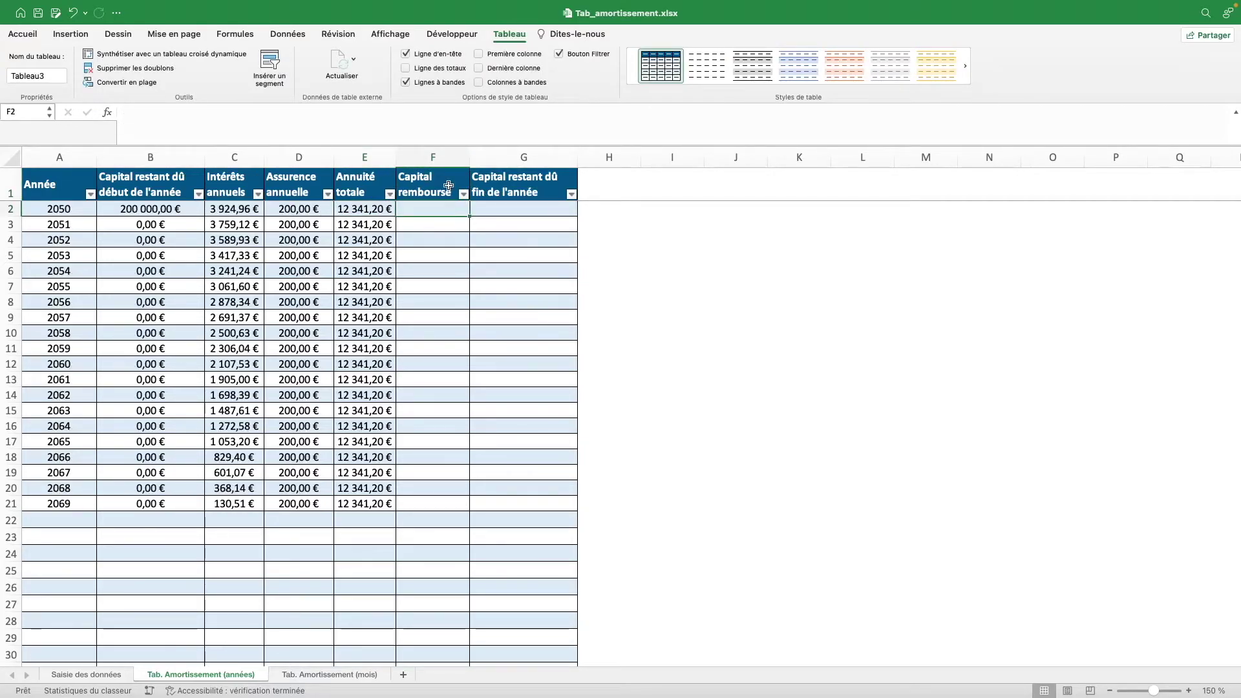
key(super+v)
key(super+z)
click(320, 114)
key(super+v)
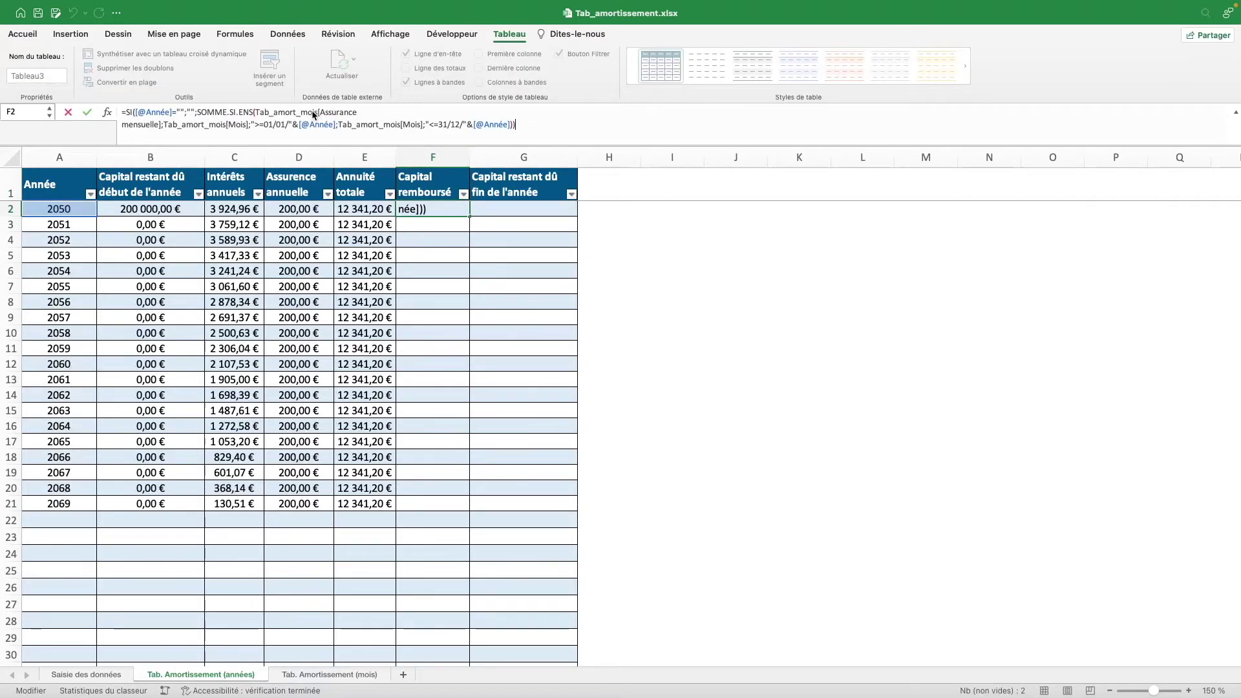
drag(320, 114, 163, 126)
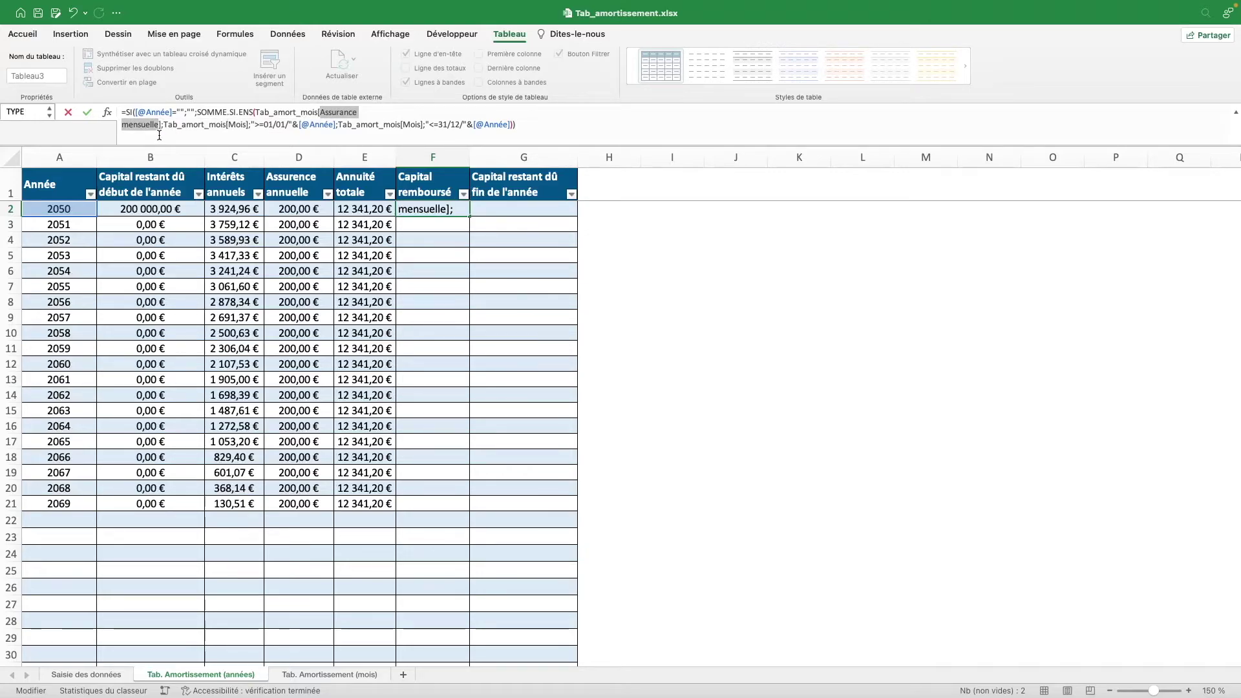
text(cap)
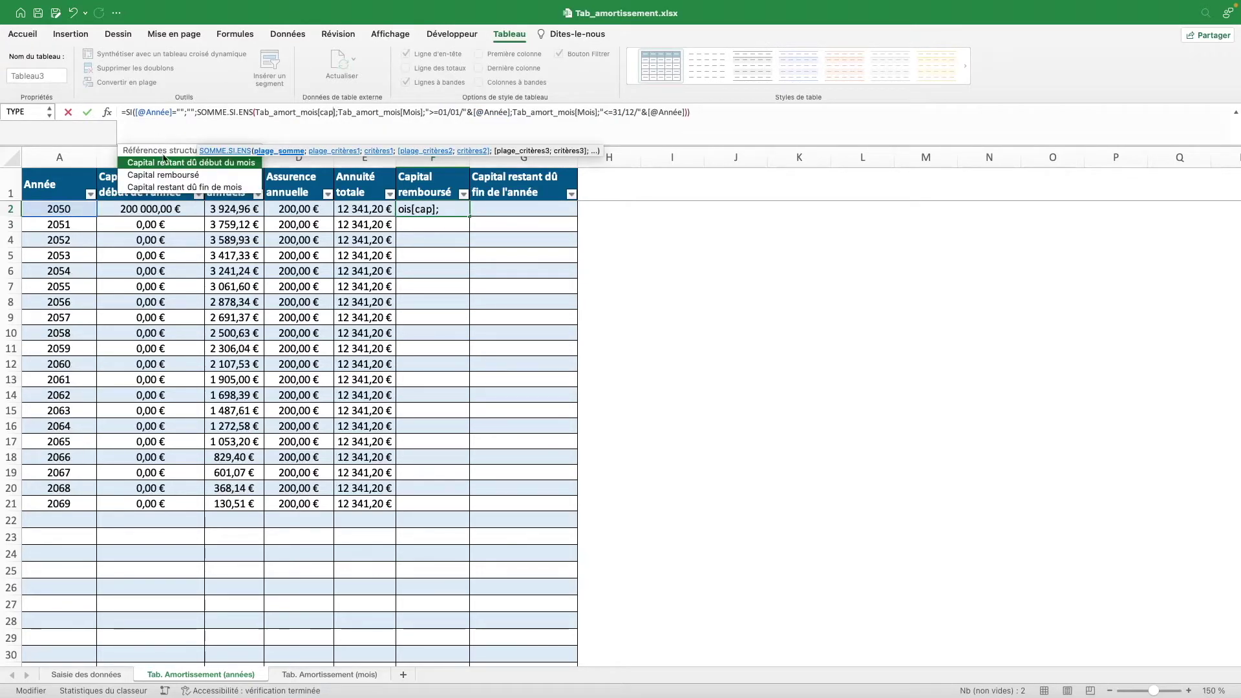
double_click(170, 174)
key(Return)
click(508, 213)
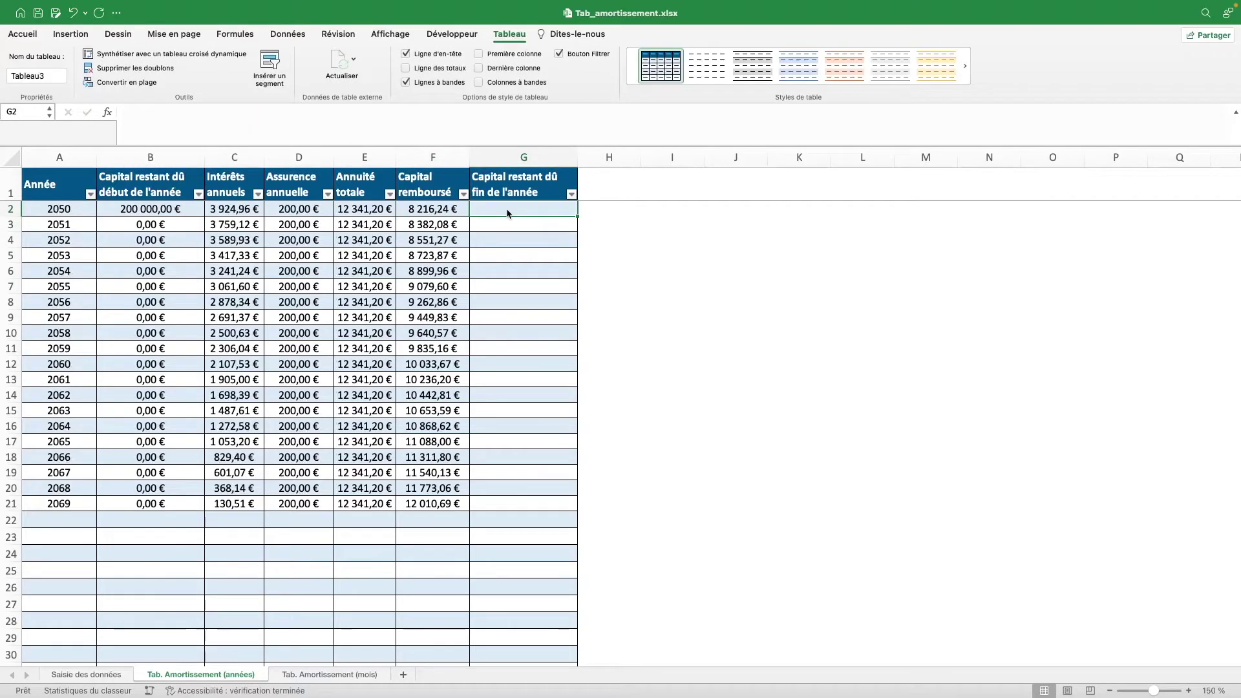
text(=si()
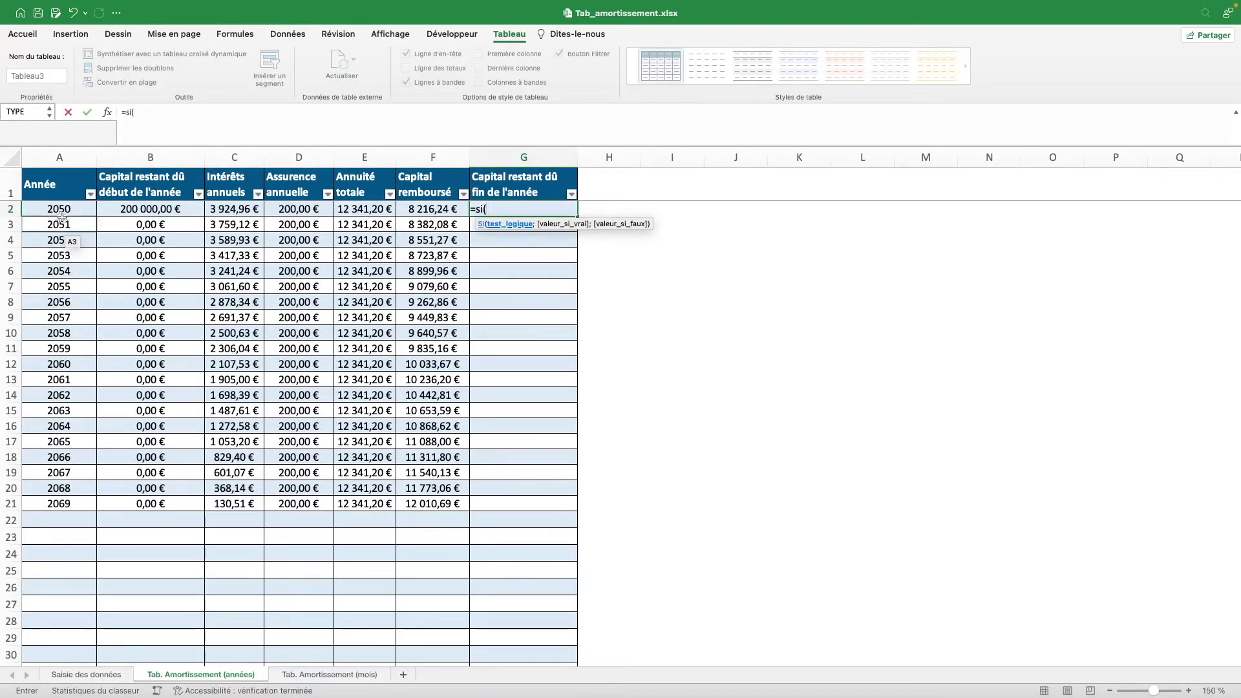
click(62, 210)
text(;"";)
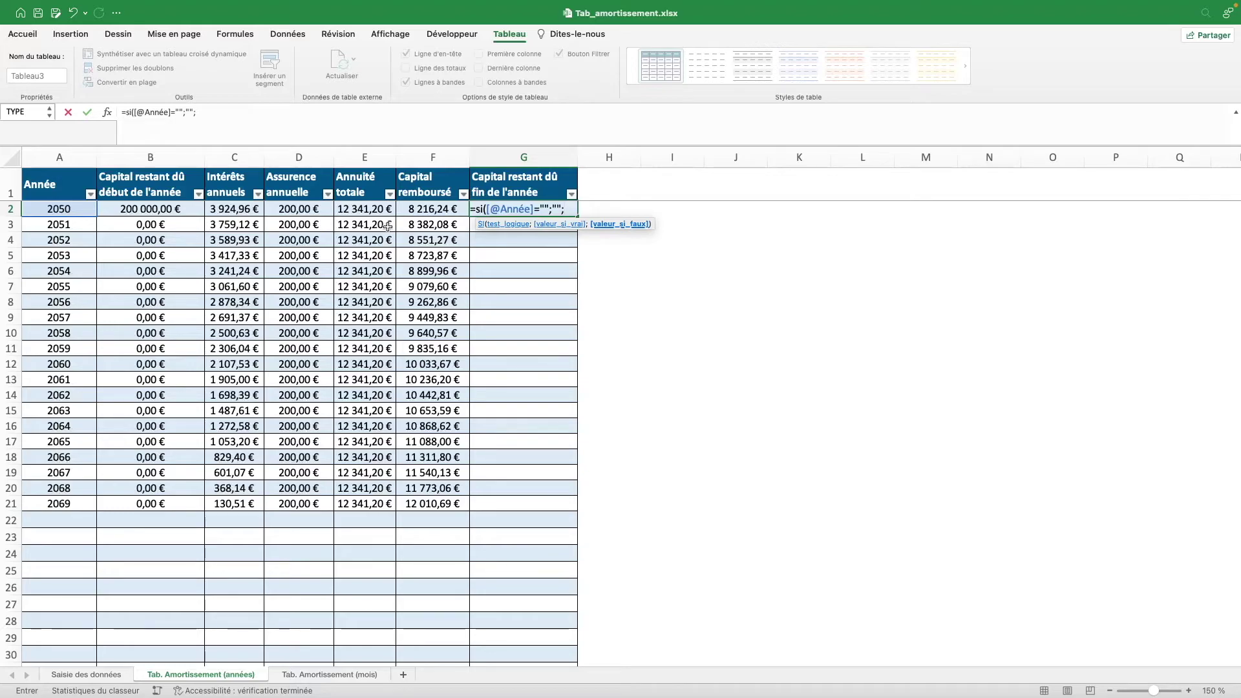
click(183, 212)
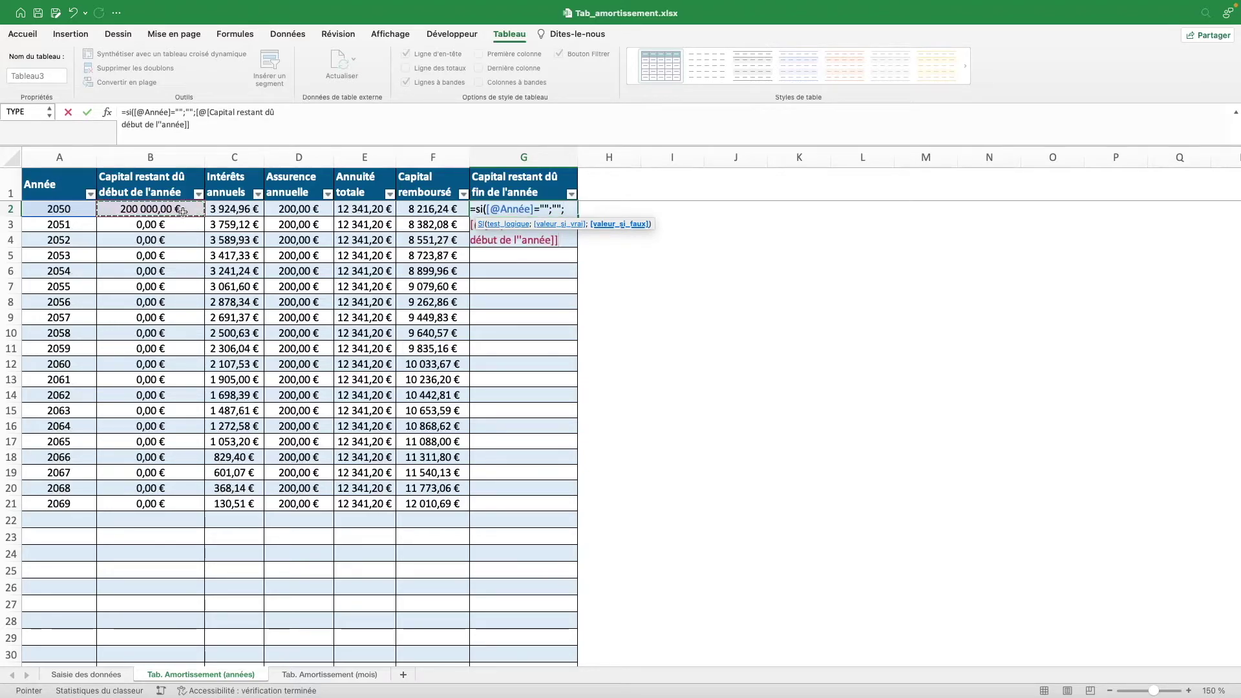
text(-)
click(431, 206)
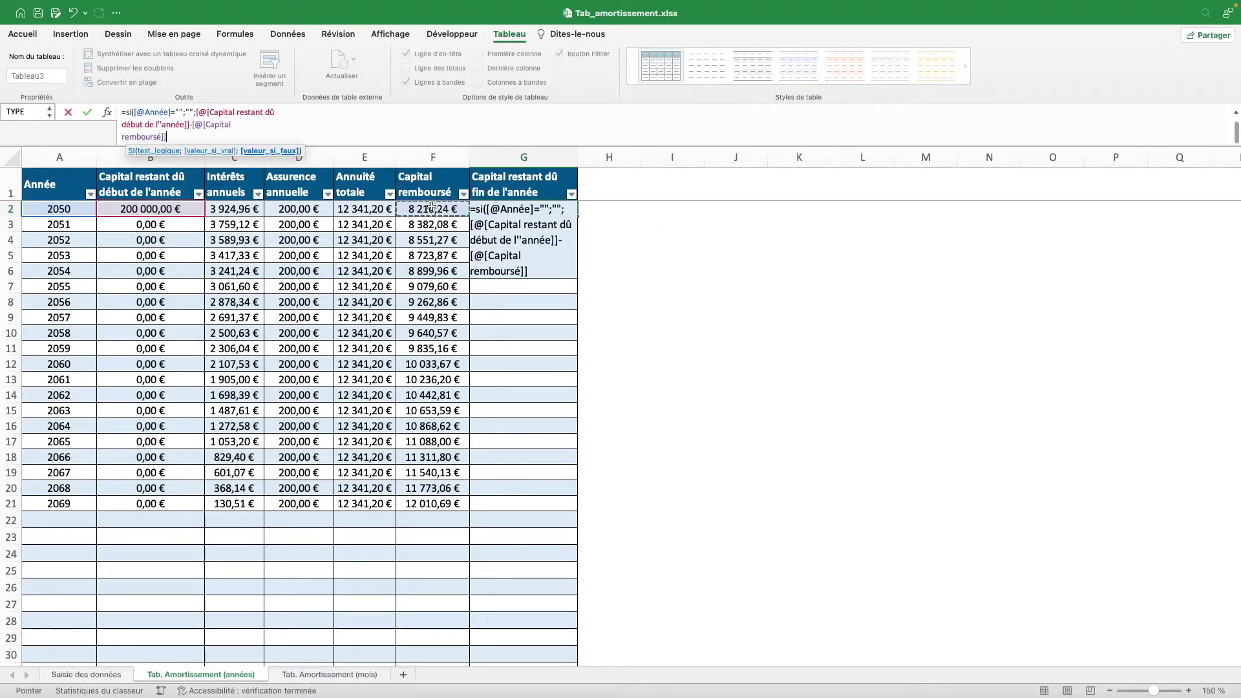
text())
key(Return)
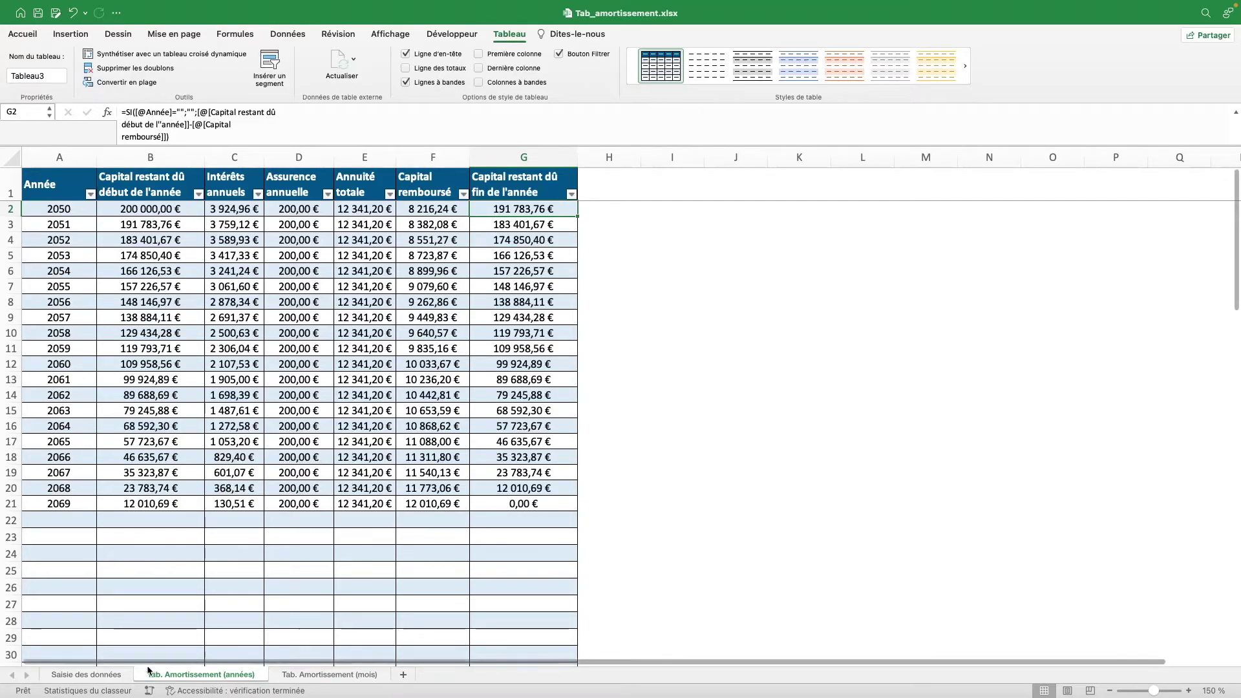
click(86, 675)
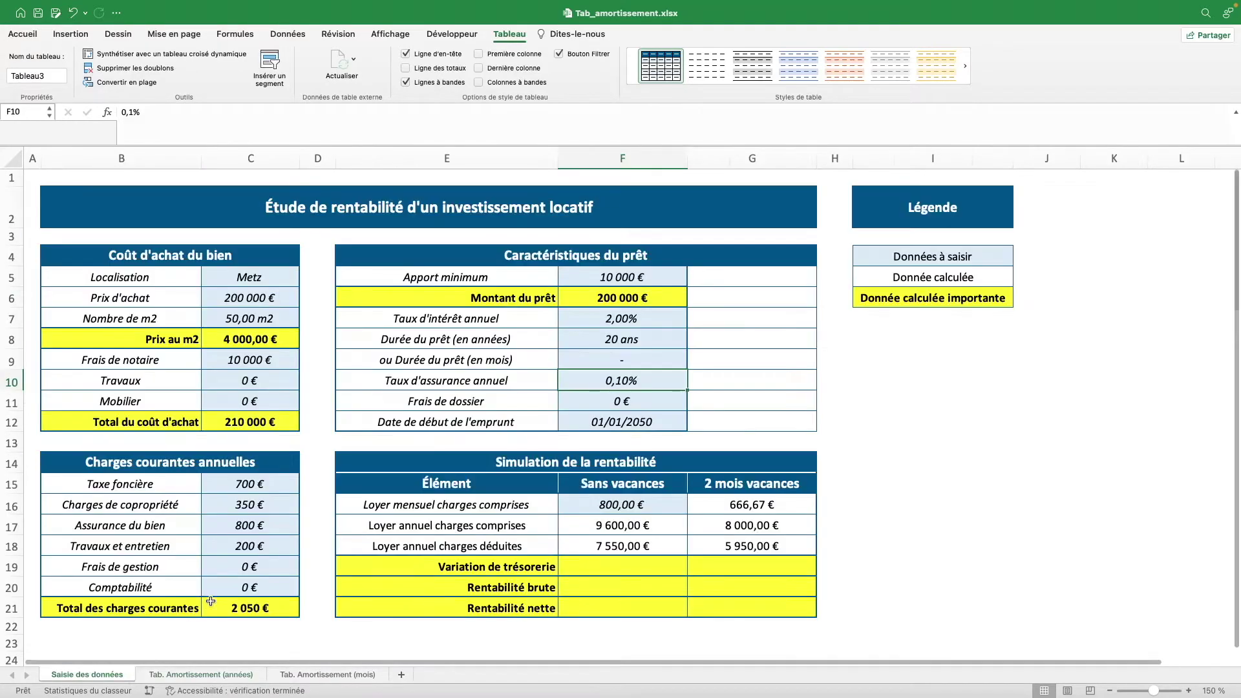
click(647, 318)
text(3)
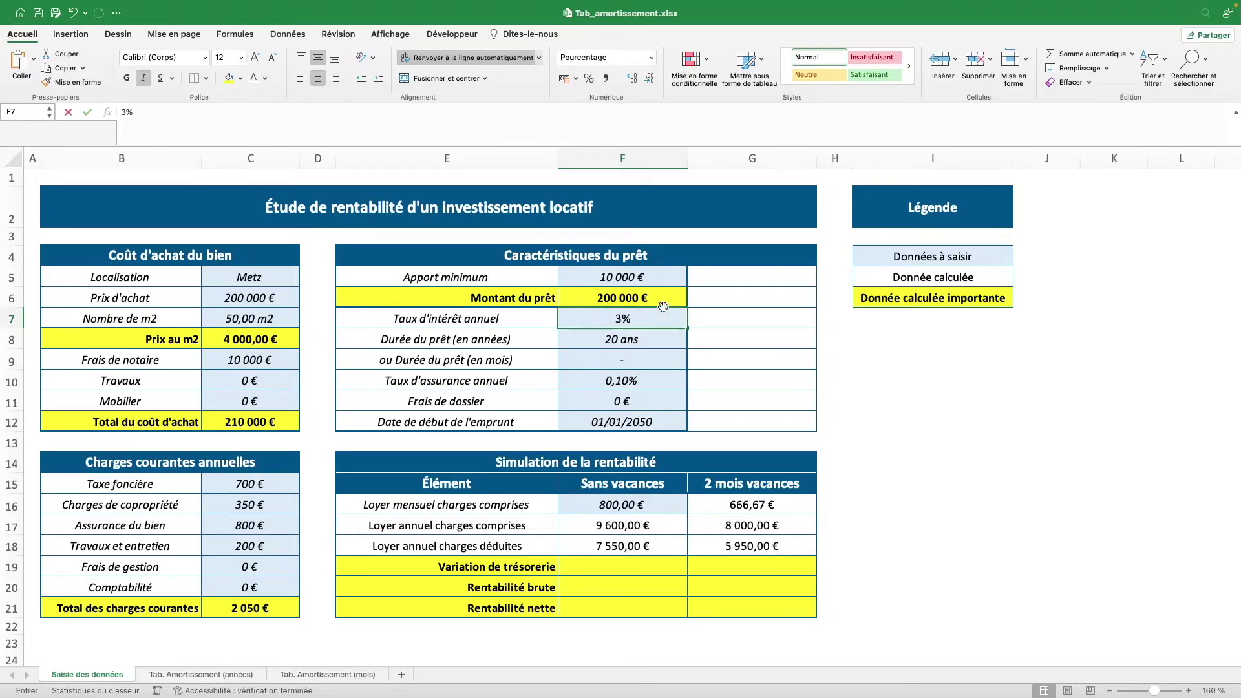
key(Return)
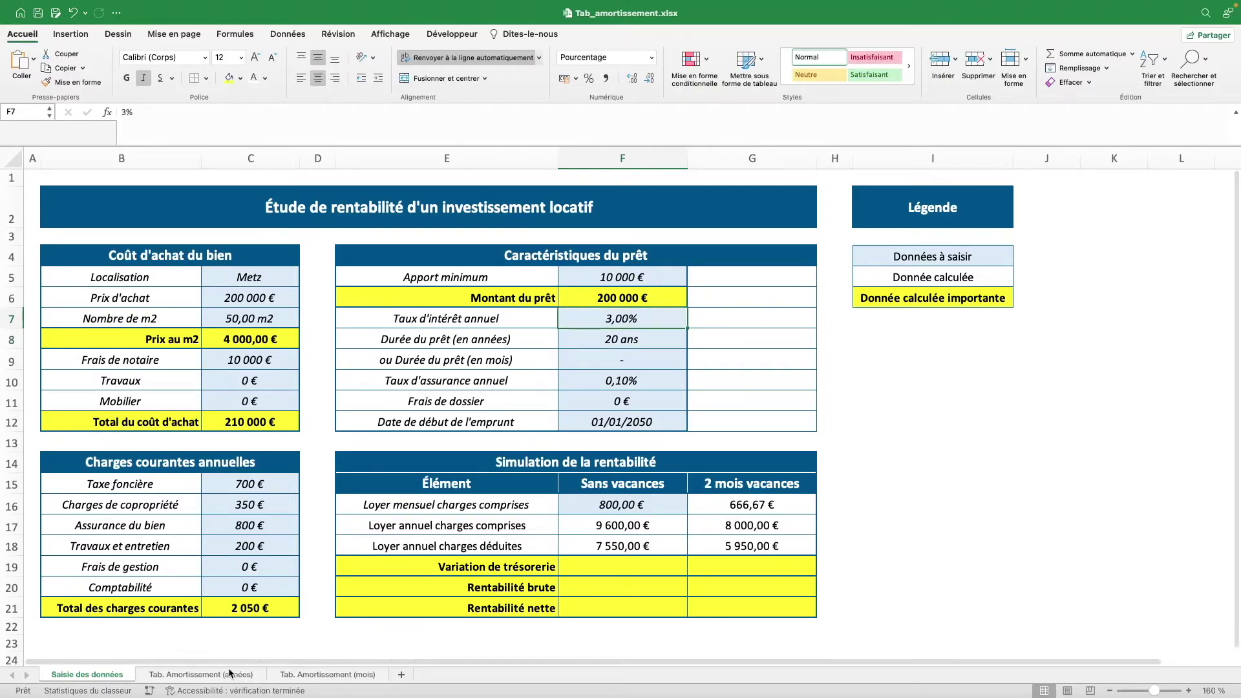
click(201, 674)
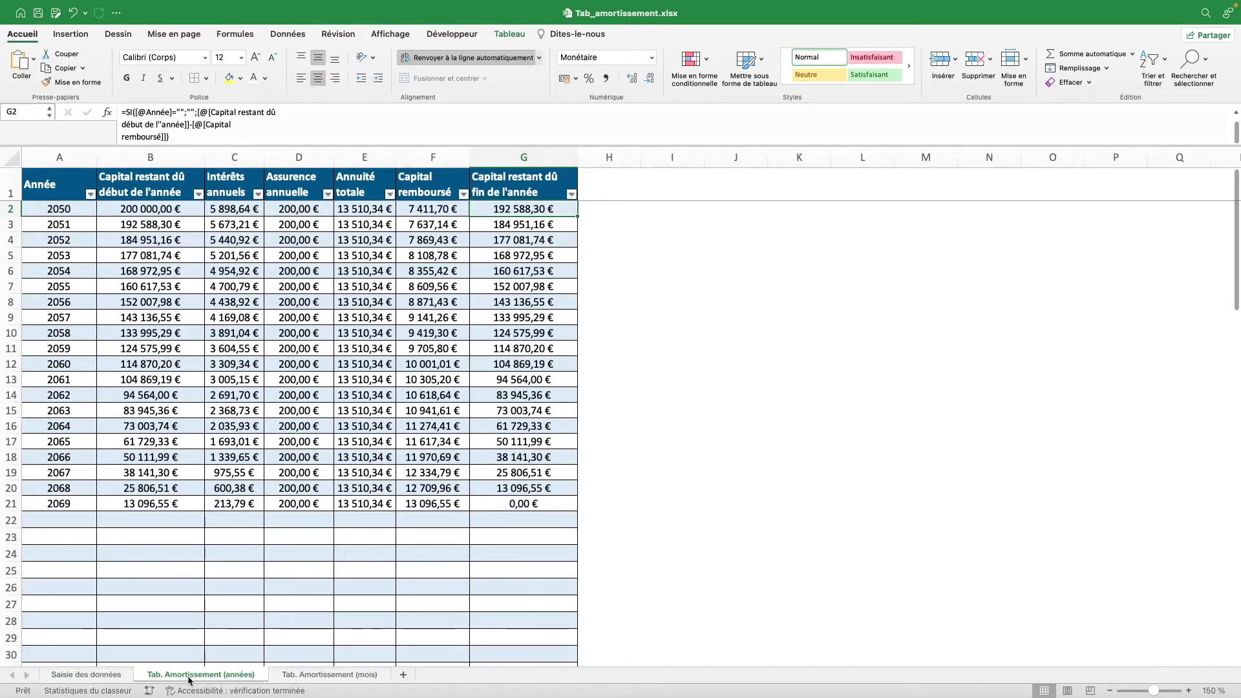
click(108, 677)
text(2)
key(Return)
click(209, 674)
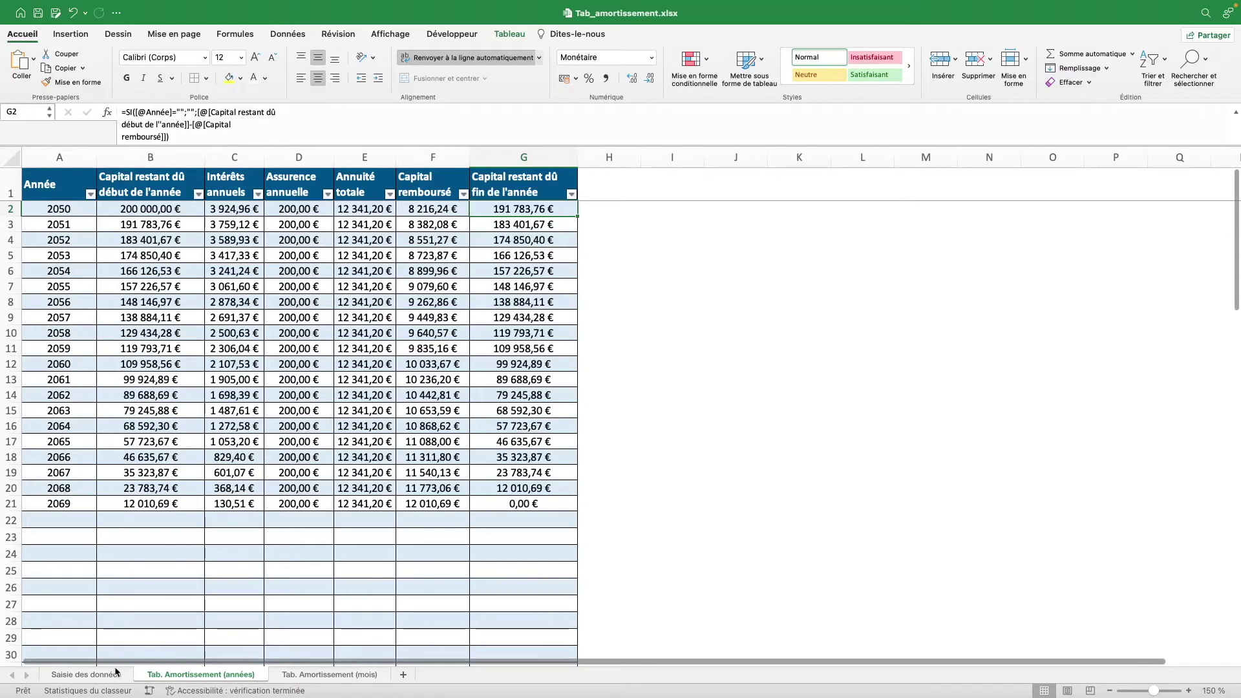
click(86, 674)
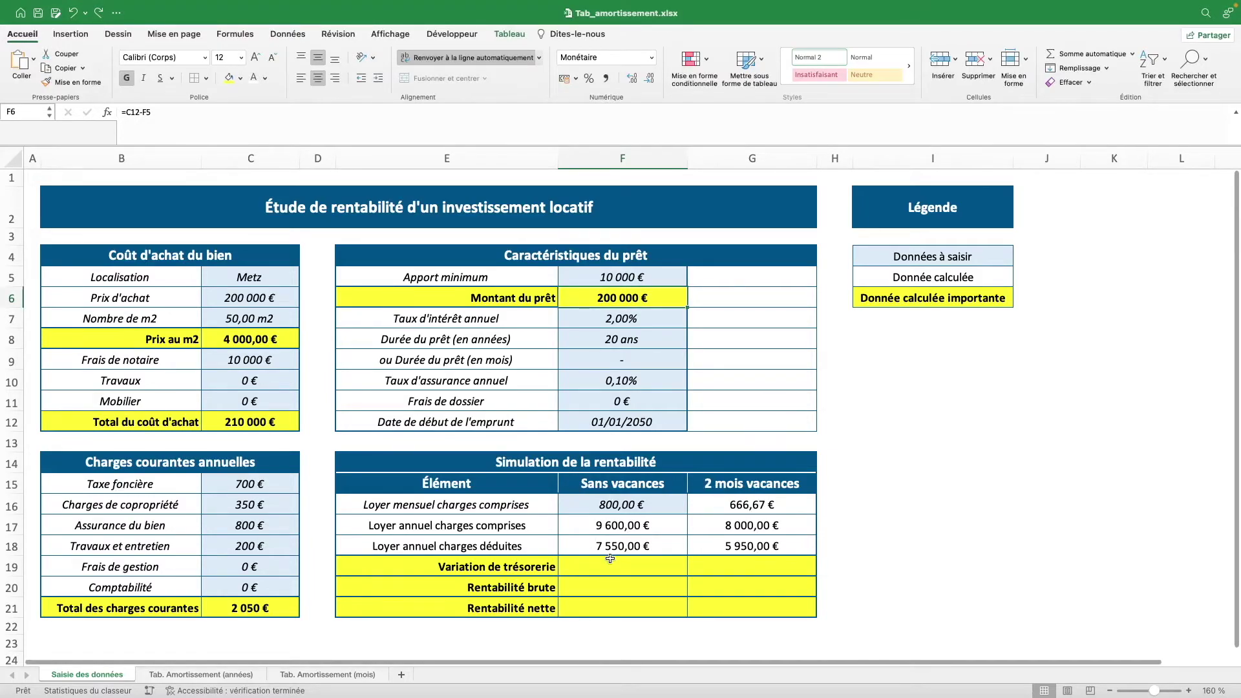
Step: In F19, enter =(F16-'Tab. Amortissement (mois)'!$E$2)*12 for the yearly cash-flow variation
click(656, 561)
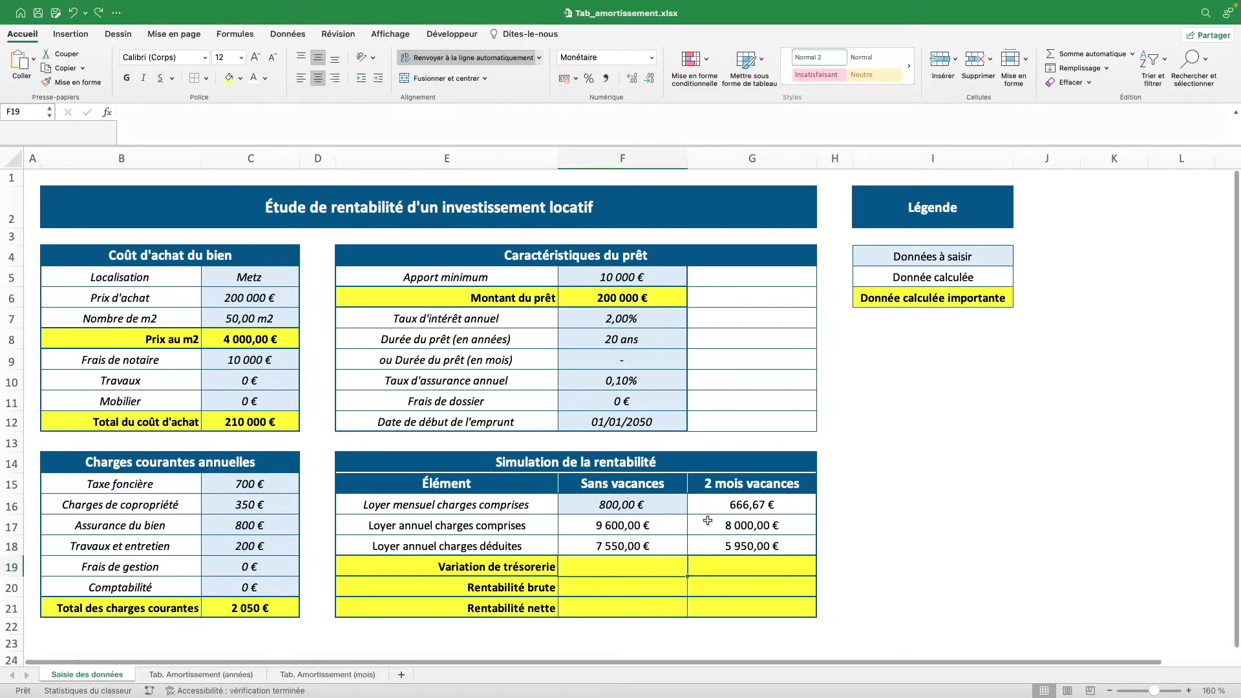
text(=)
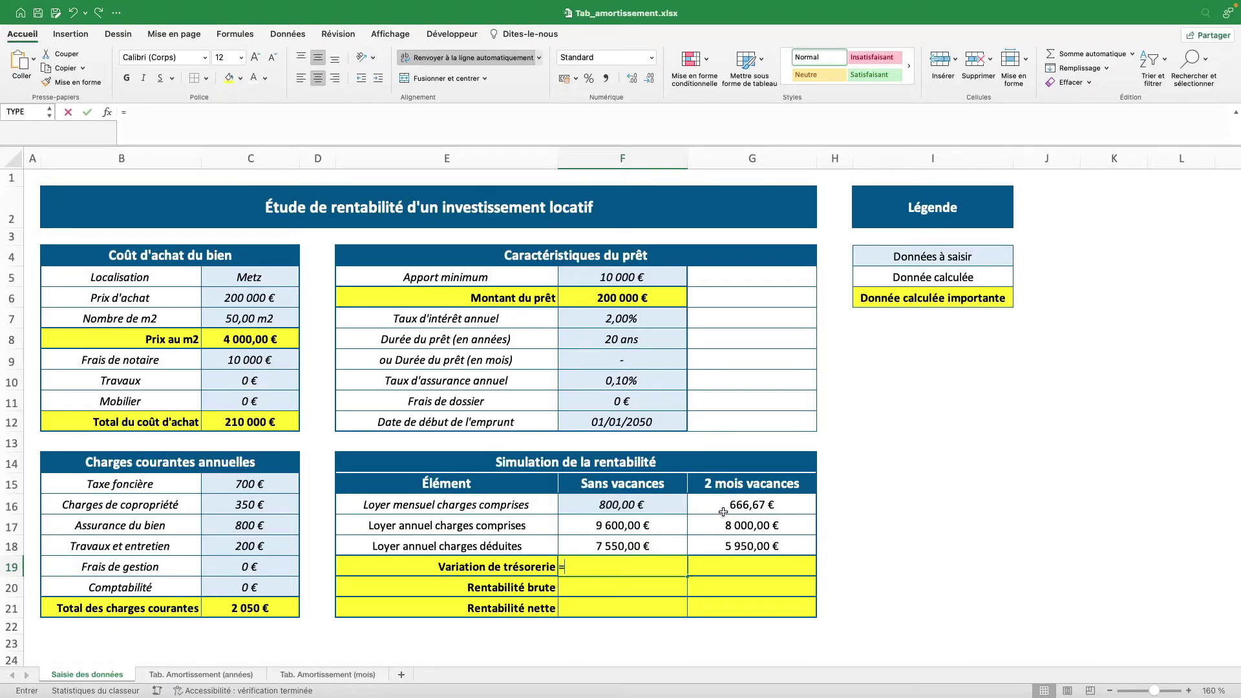
click(606, 505)
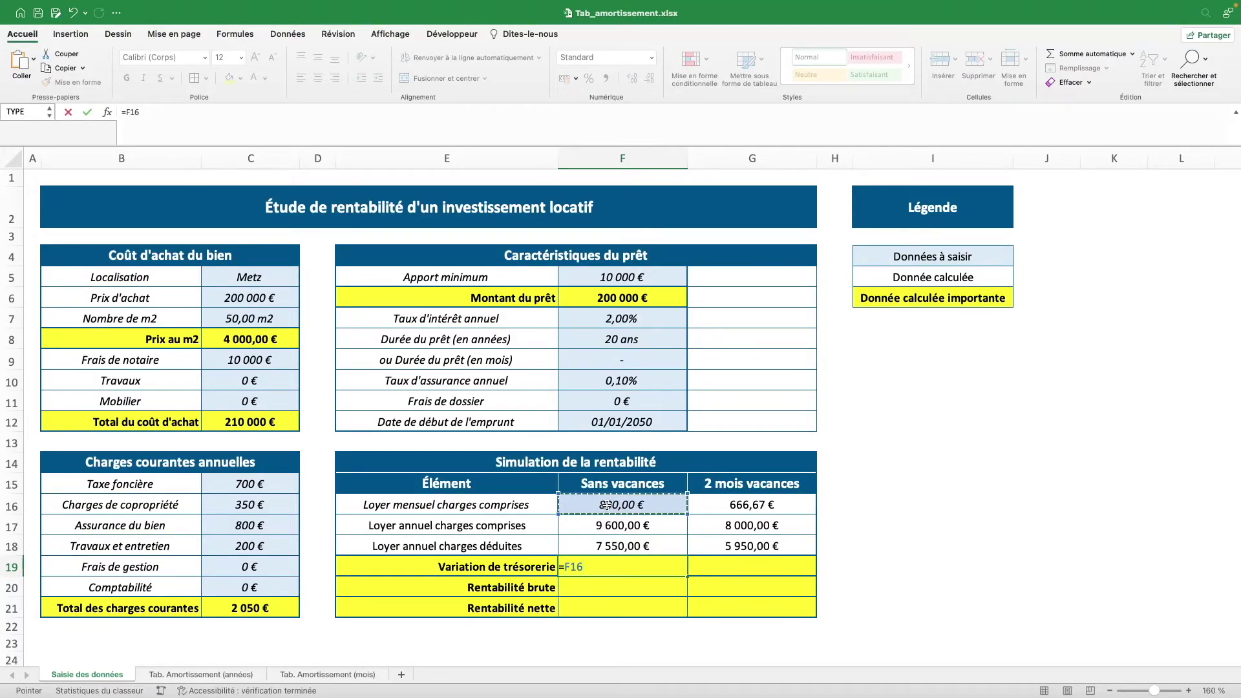
text(-)
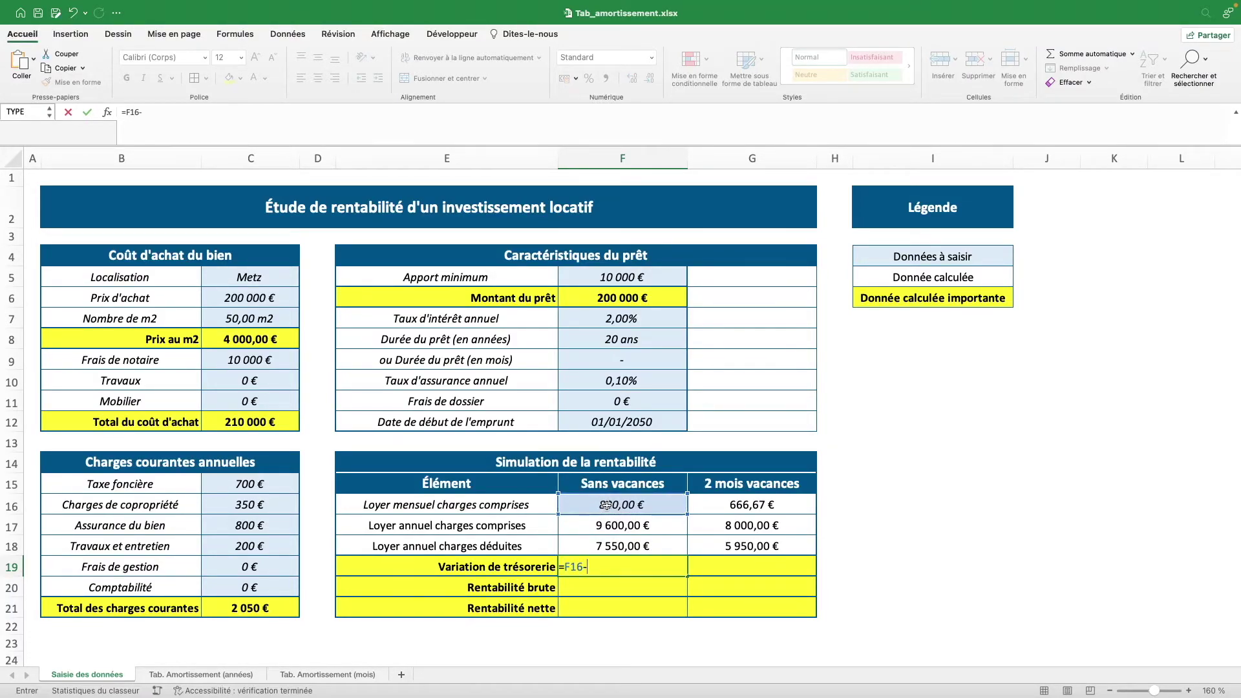
click(367, 676)
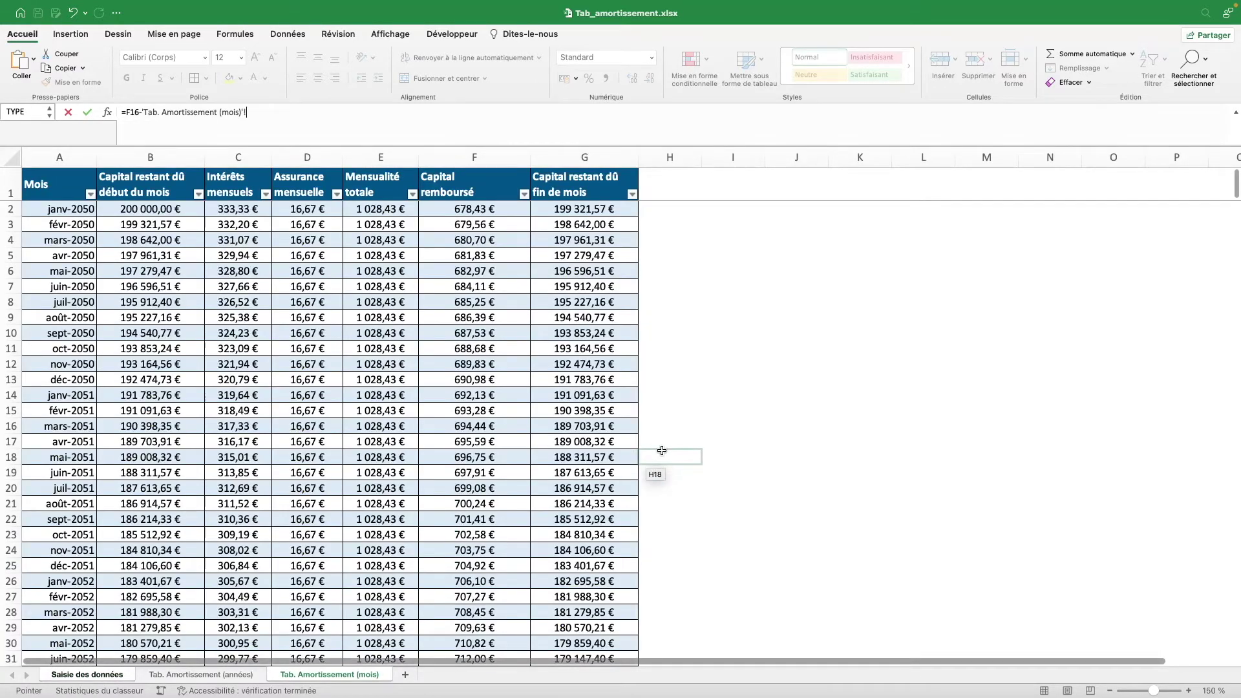
click(391, 210)
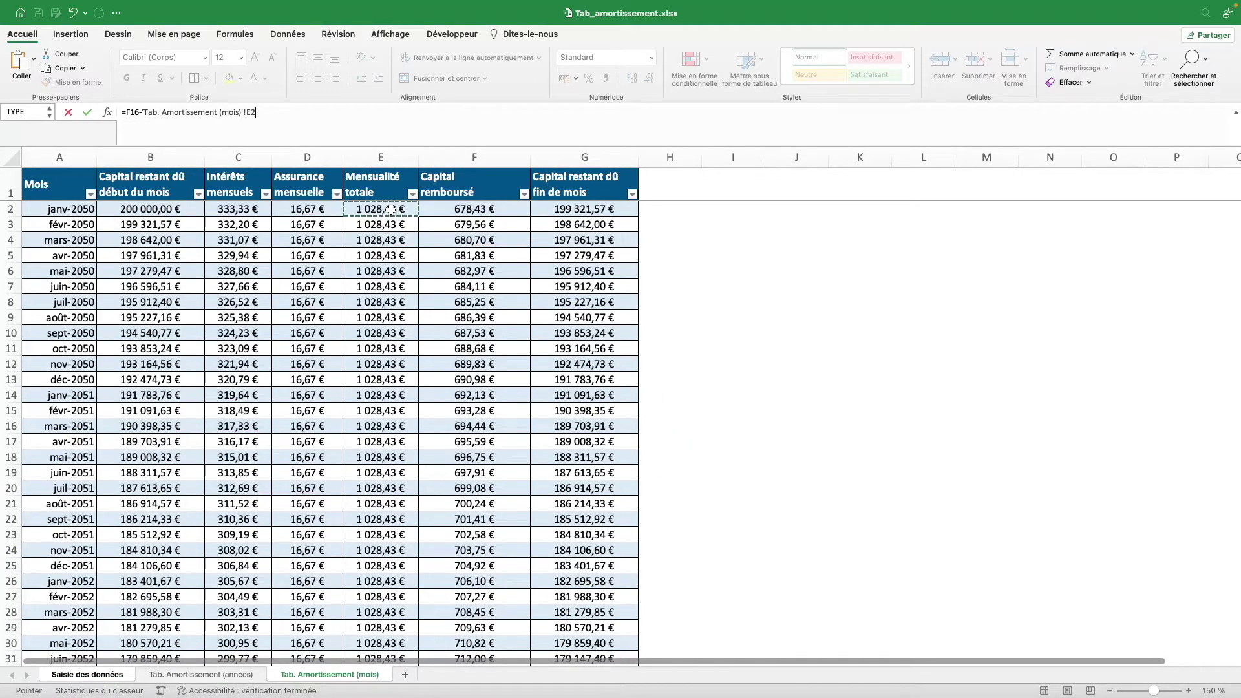
text())
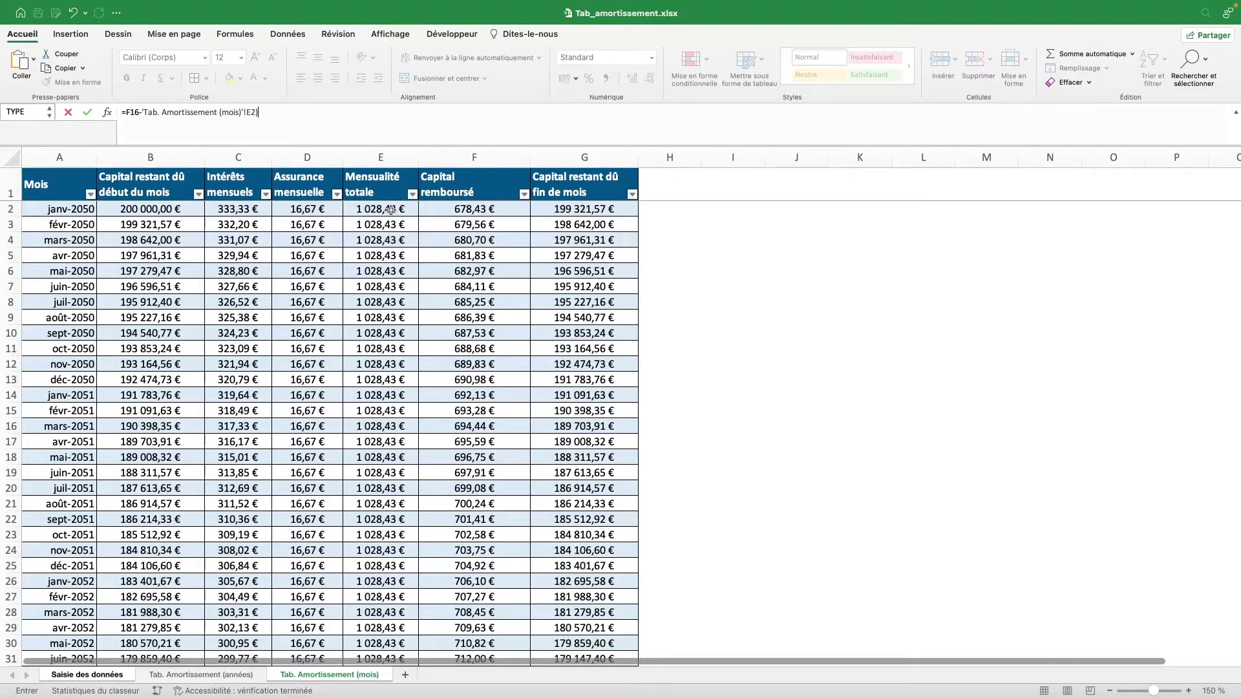
click(127, 113)
text(()
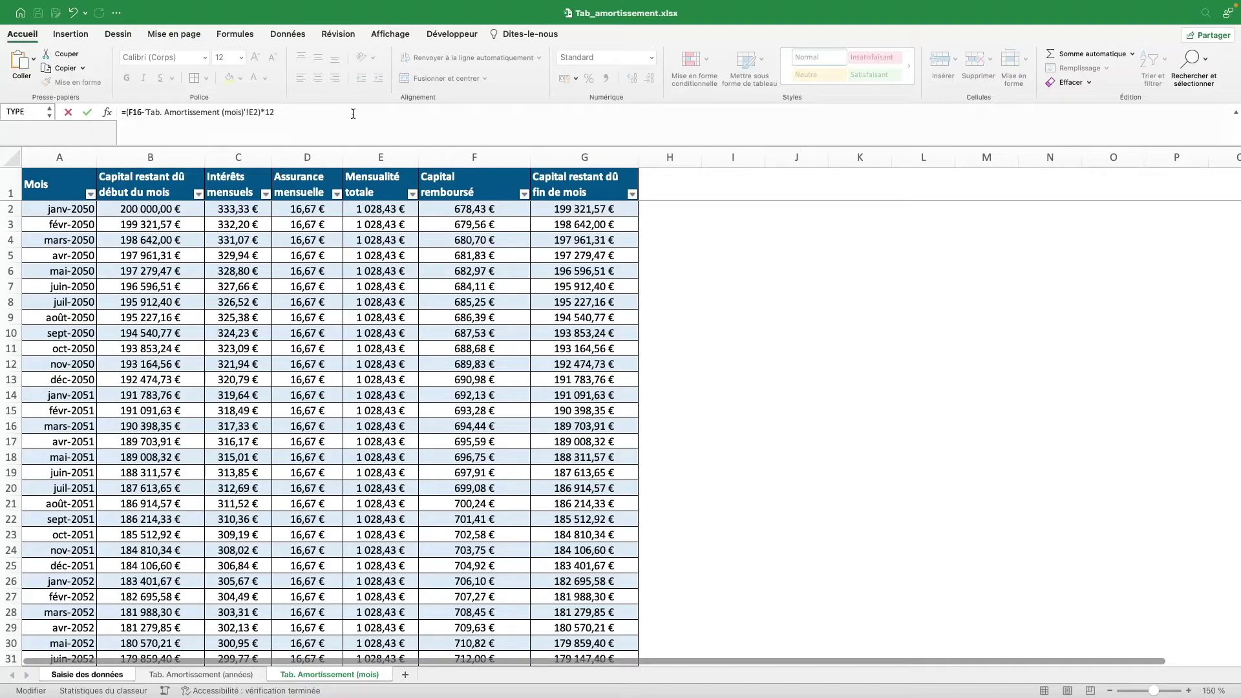
key(Return)
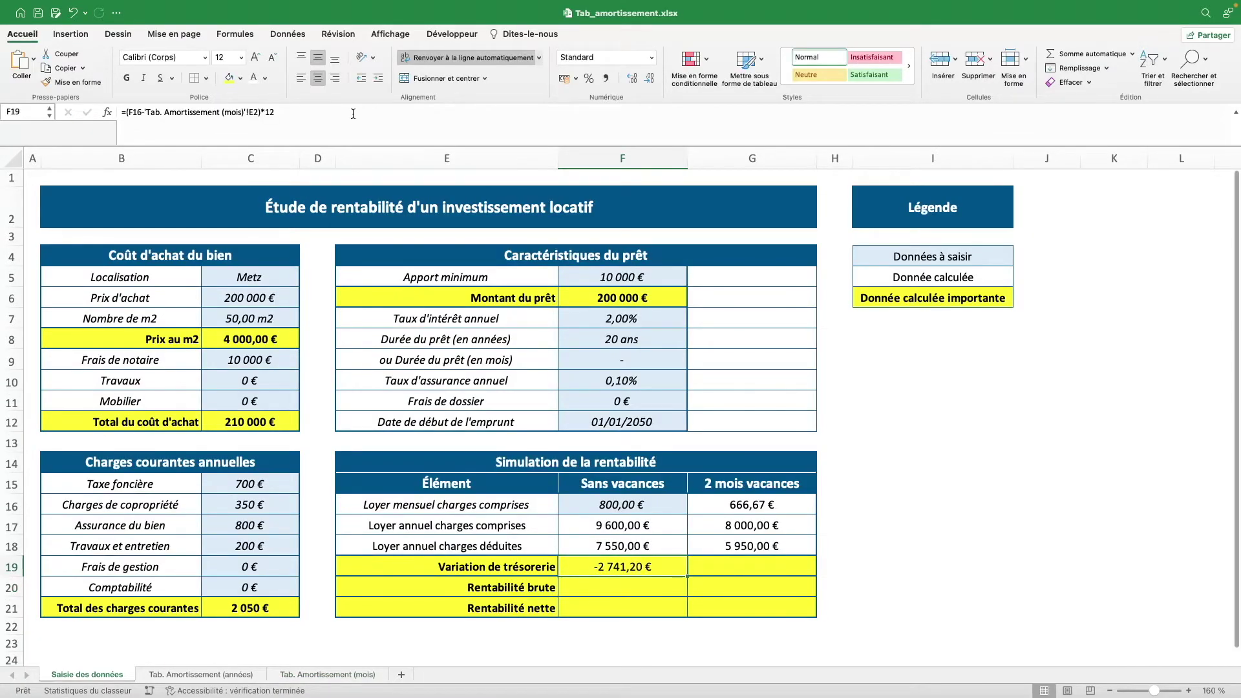
click(255, 112)
key(F4)
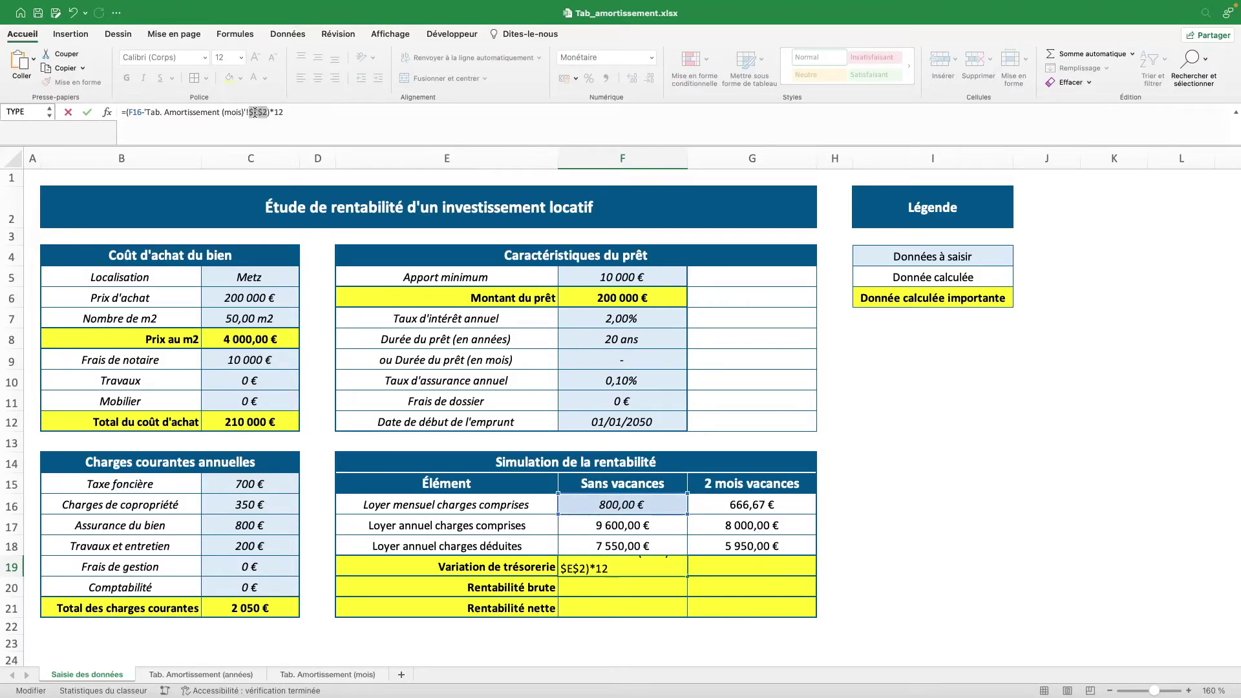
key(Return)
key(Up)
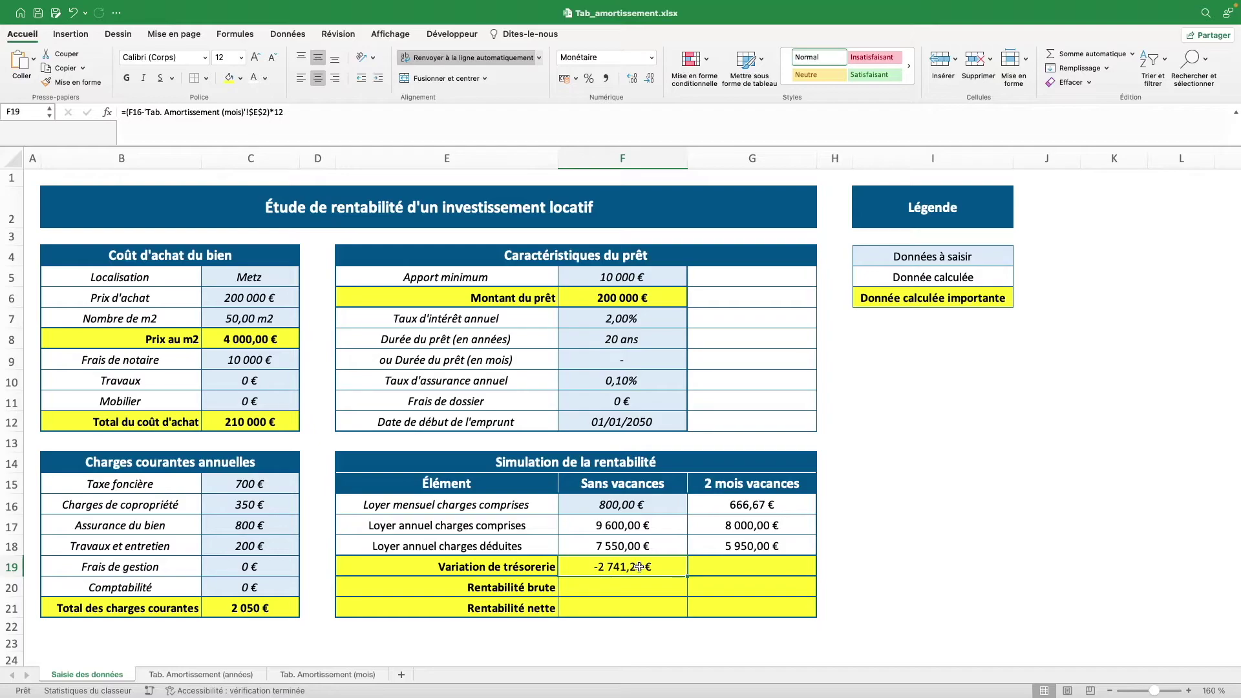
Step: Fill the F19 formula into G19 without copying formatting
drag(685, 574, 806, 569)
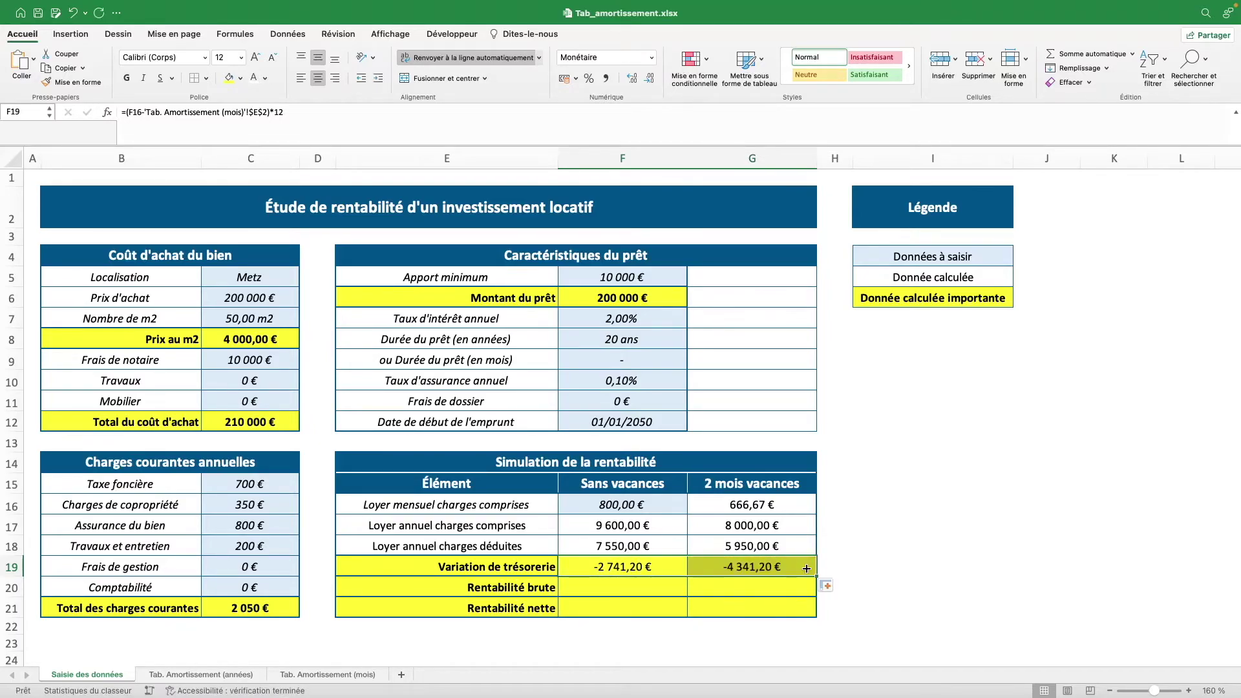
click(953, 625)
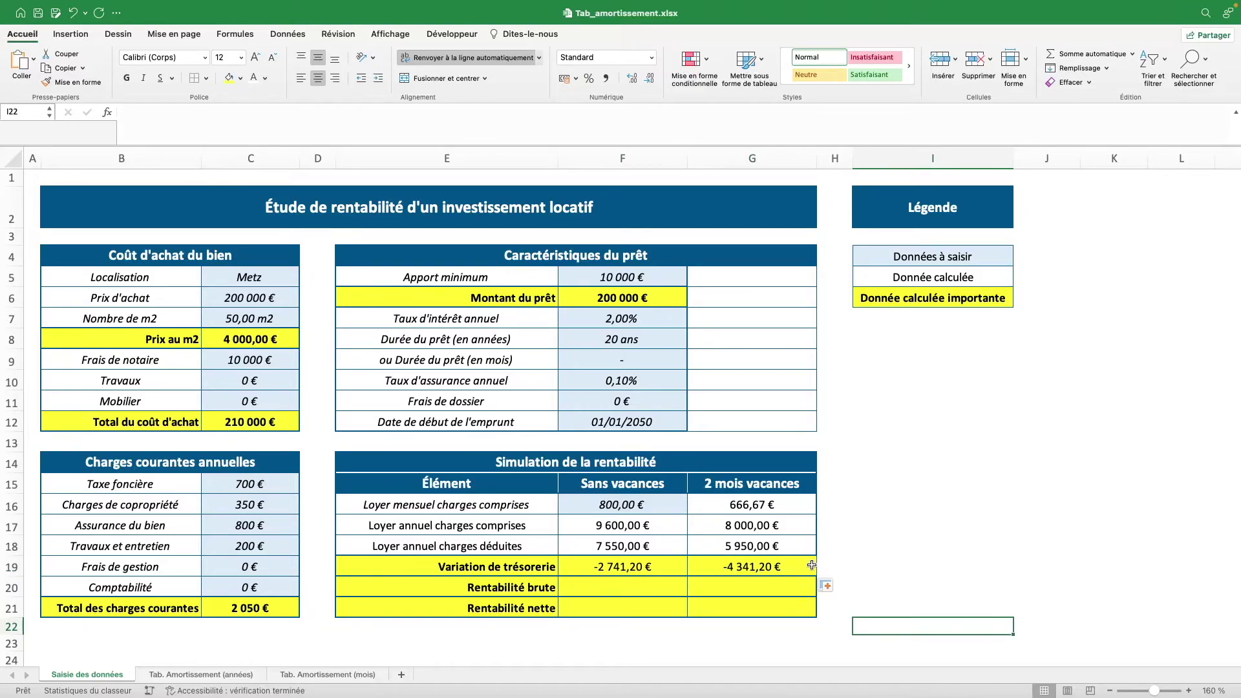
click(829, 585)
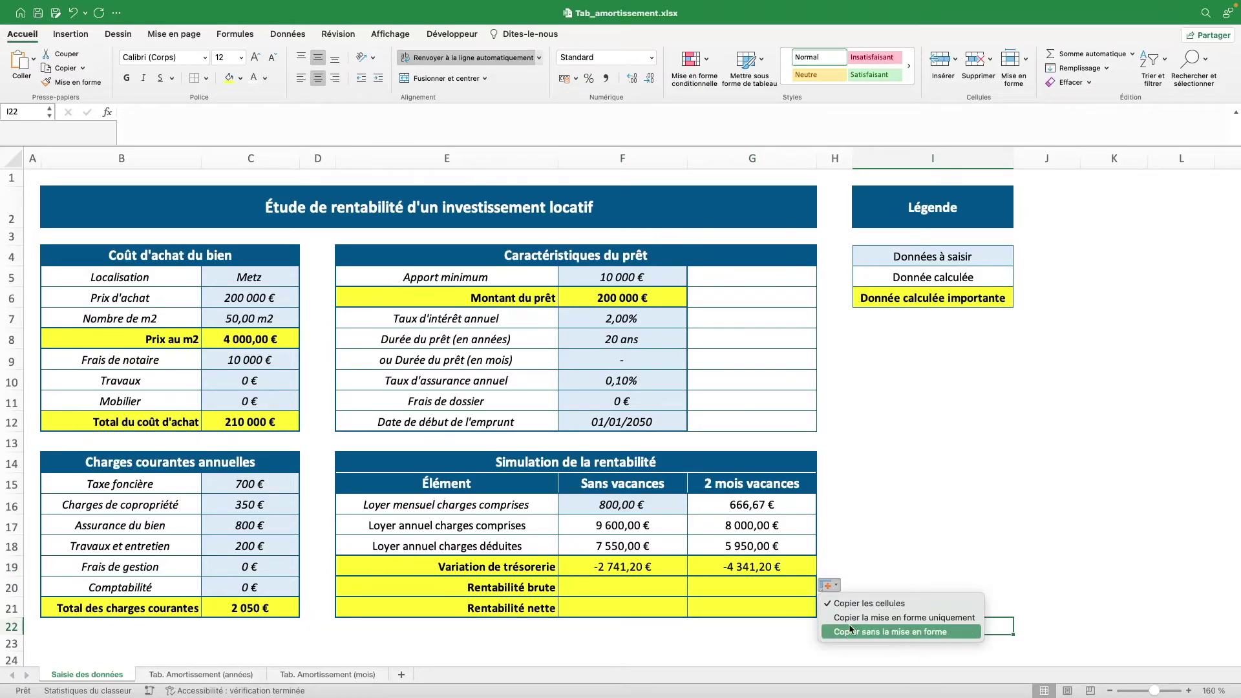
click(873, 632)
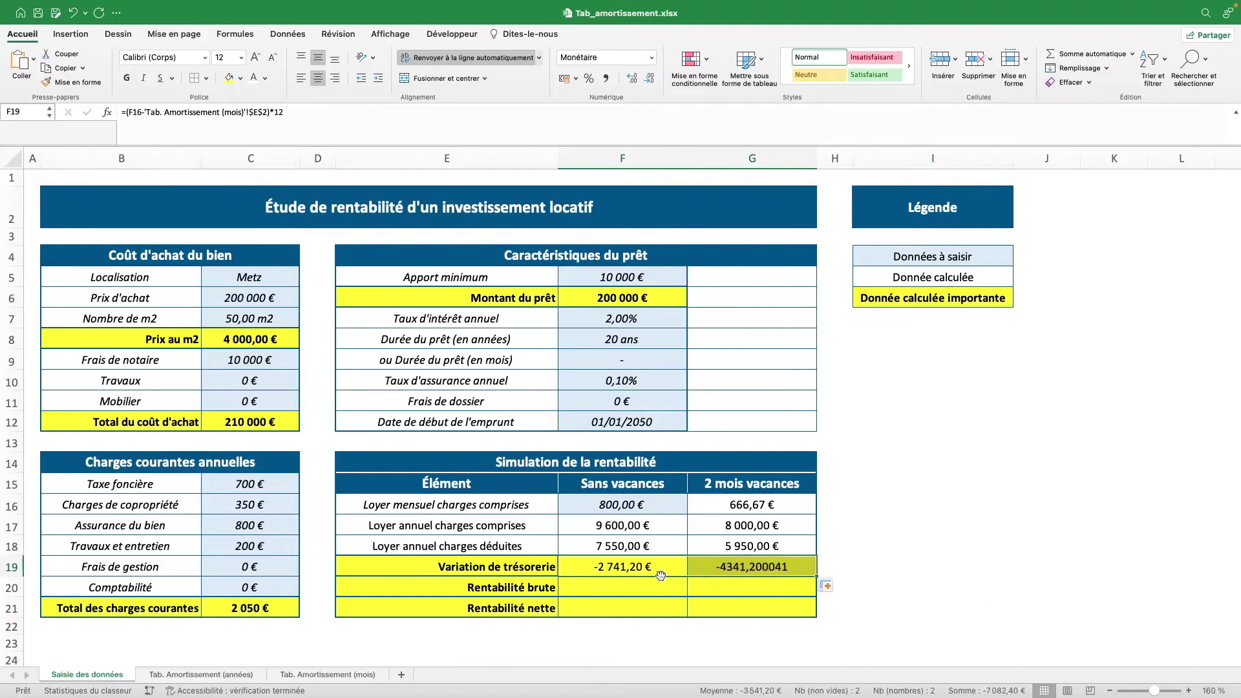
Step: Make F19:G21 bold in Monétaire format, showing -2 741,20 € and -4 341,20 €
drag(643, 567, 769, 608)
key(super+b)
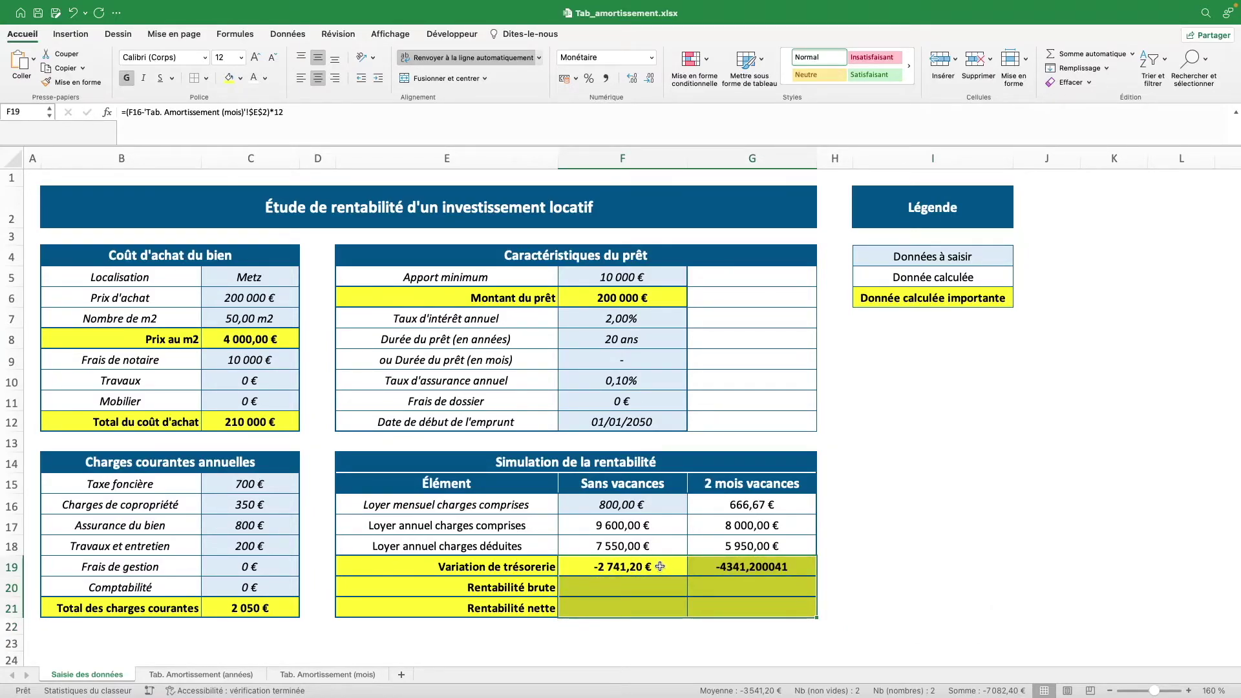
click(652, 57)
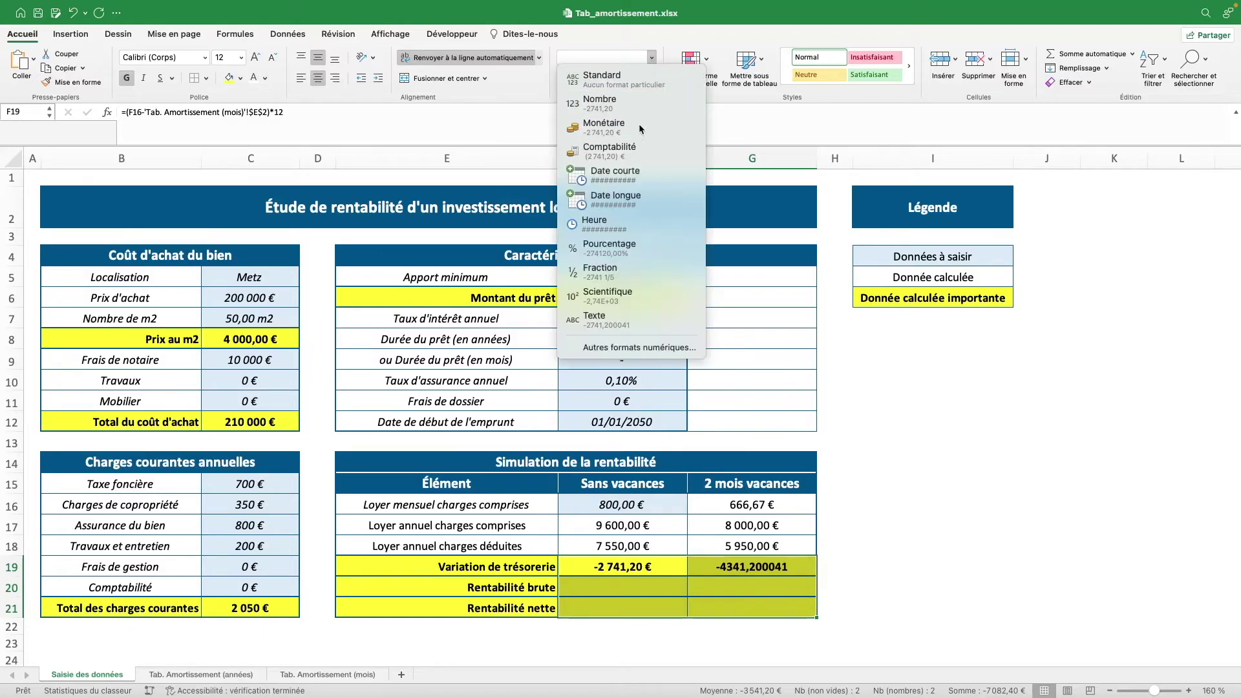
click(604, 123)
click(651, 588)
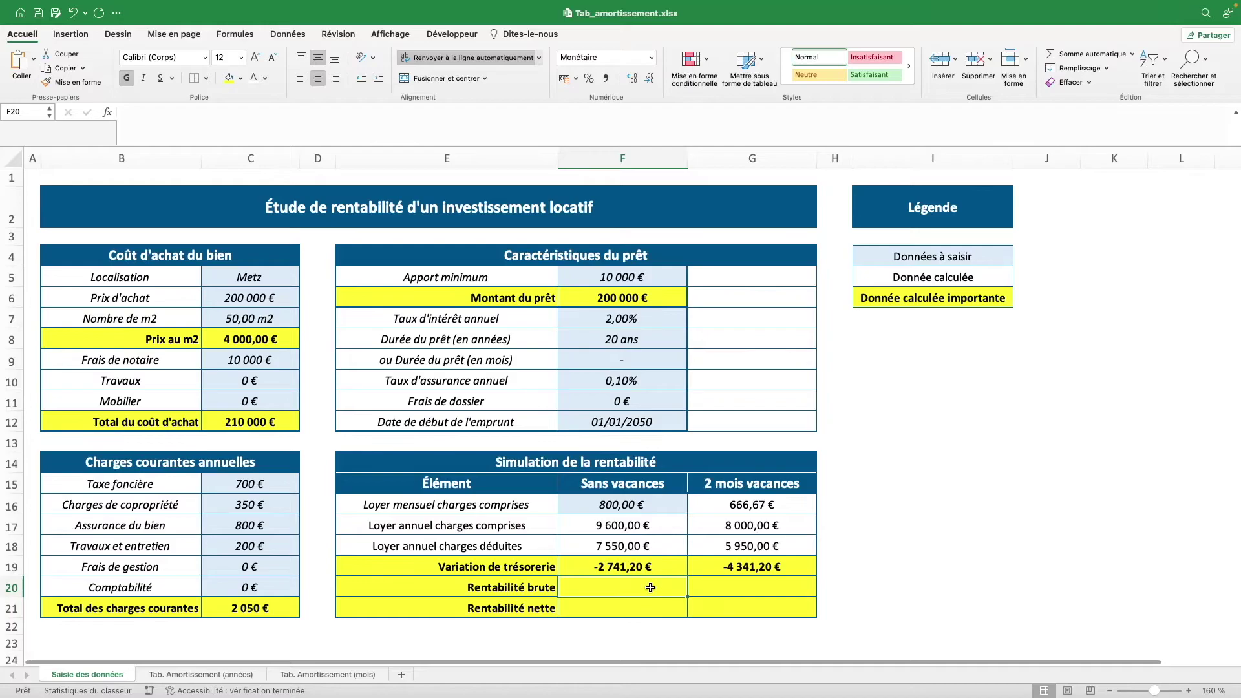
Step: In F20, enter =F17/($C$12+'Tab. Amortissement (années)'!$C$2+'Tab. Amortissement (années)'!$D$2) for gross yield
text(=)
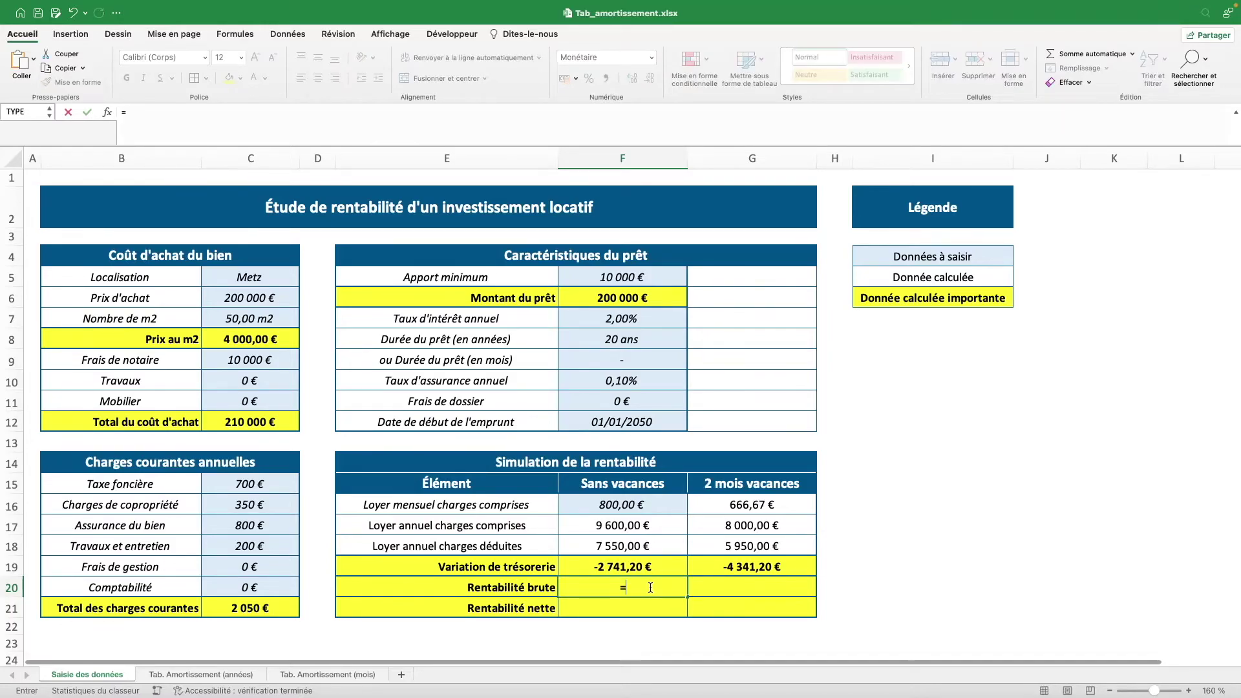
click(620, 524)
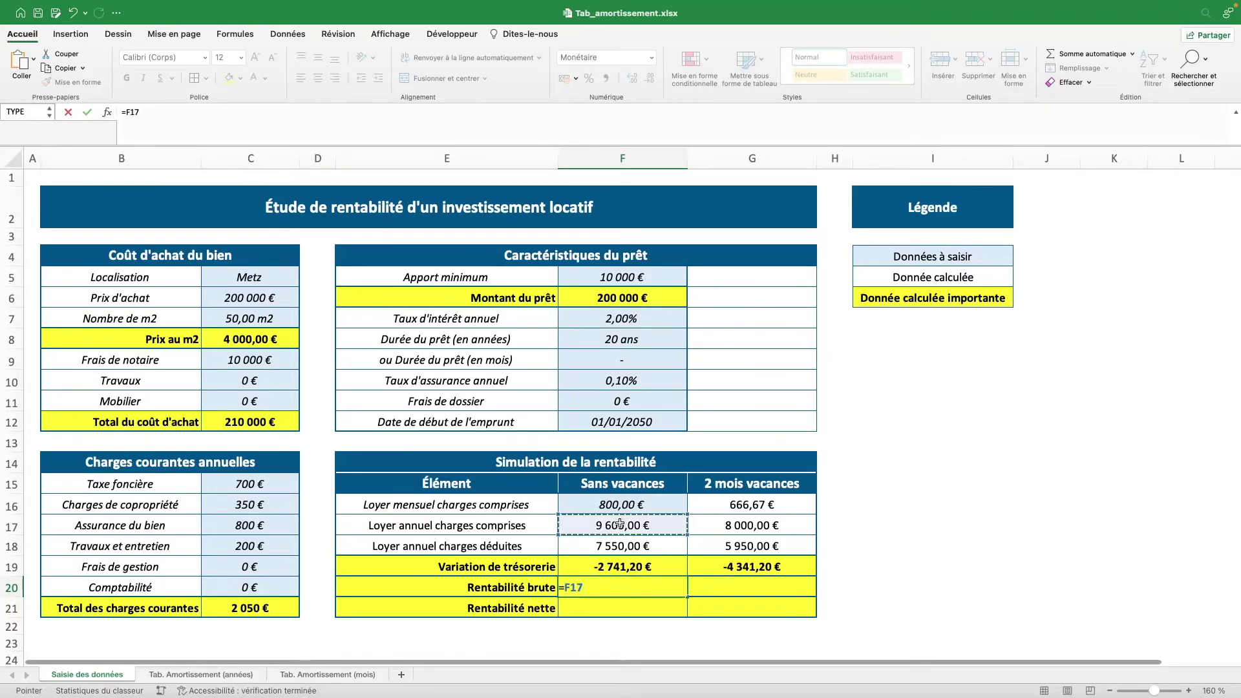
text(/)
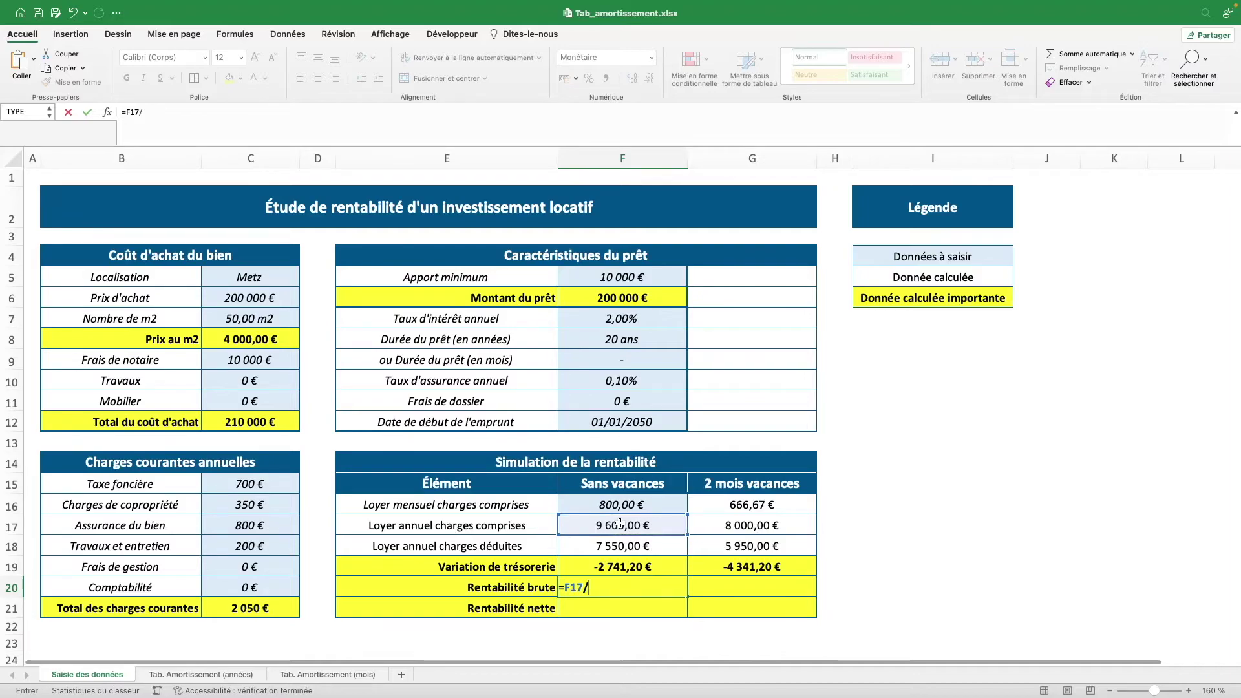
text(()
click(258, 420)
key(F4)
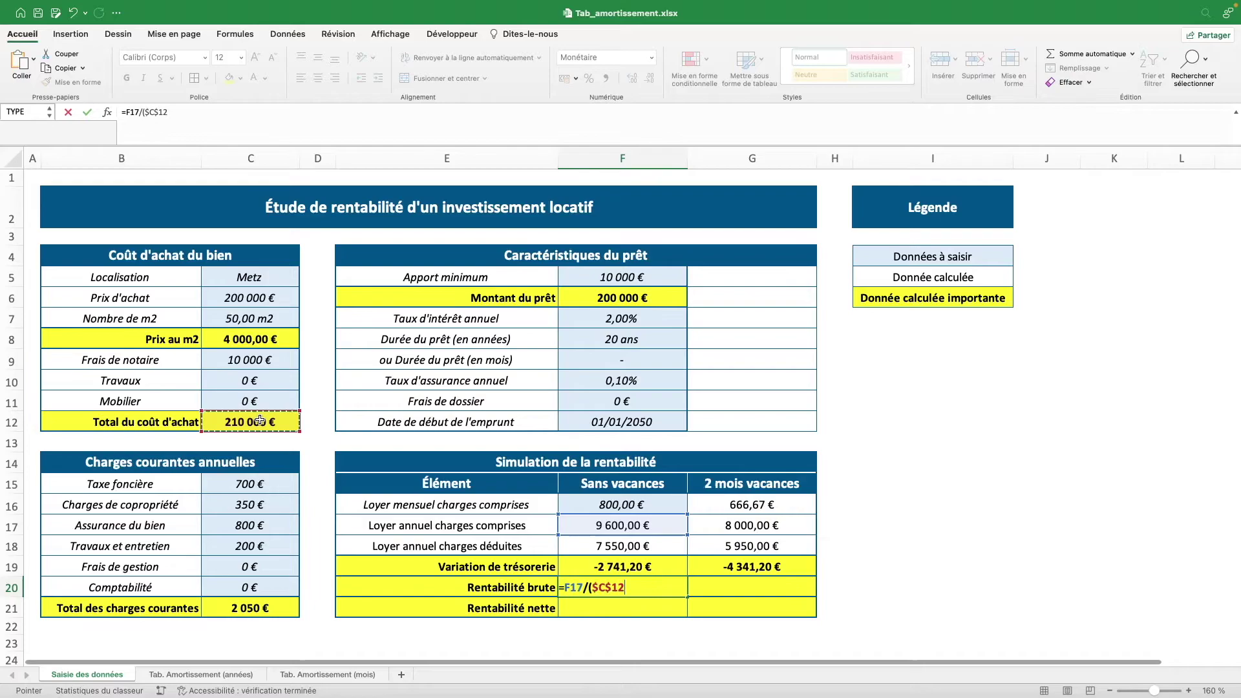
text(+)
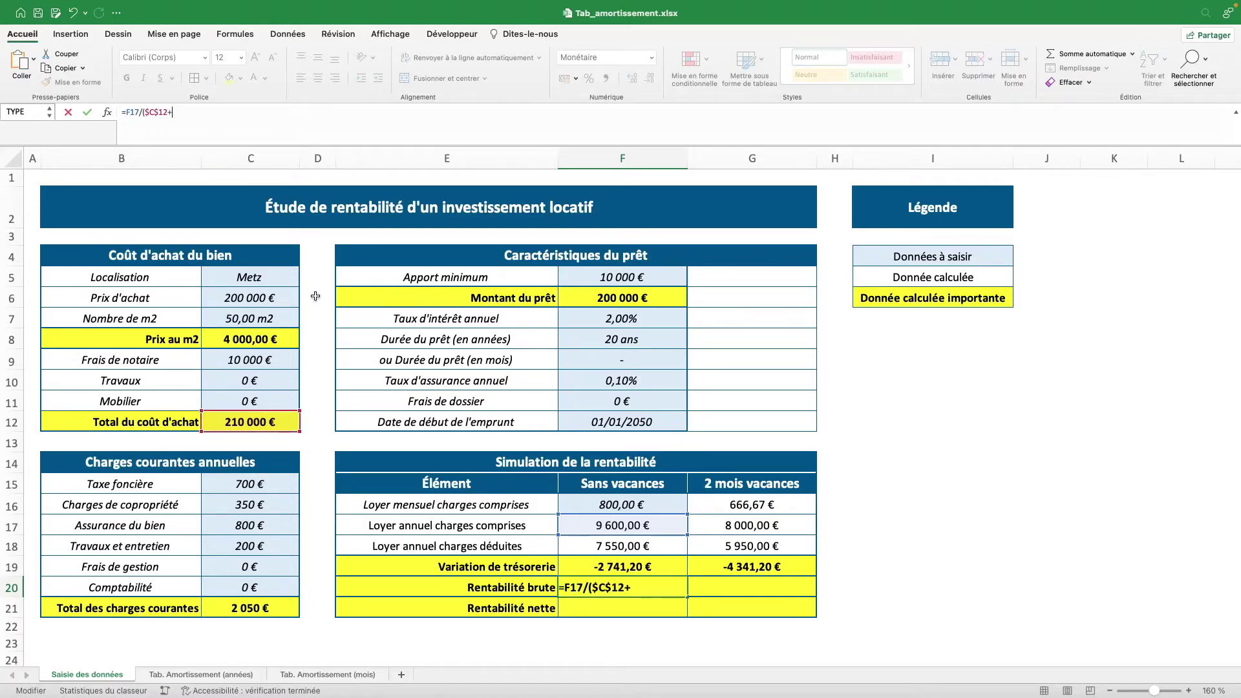
click(201, 674)
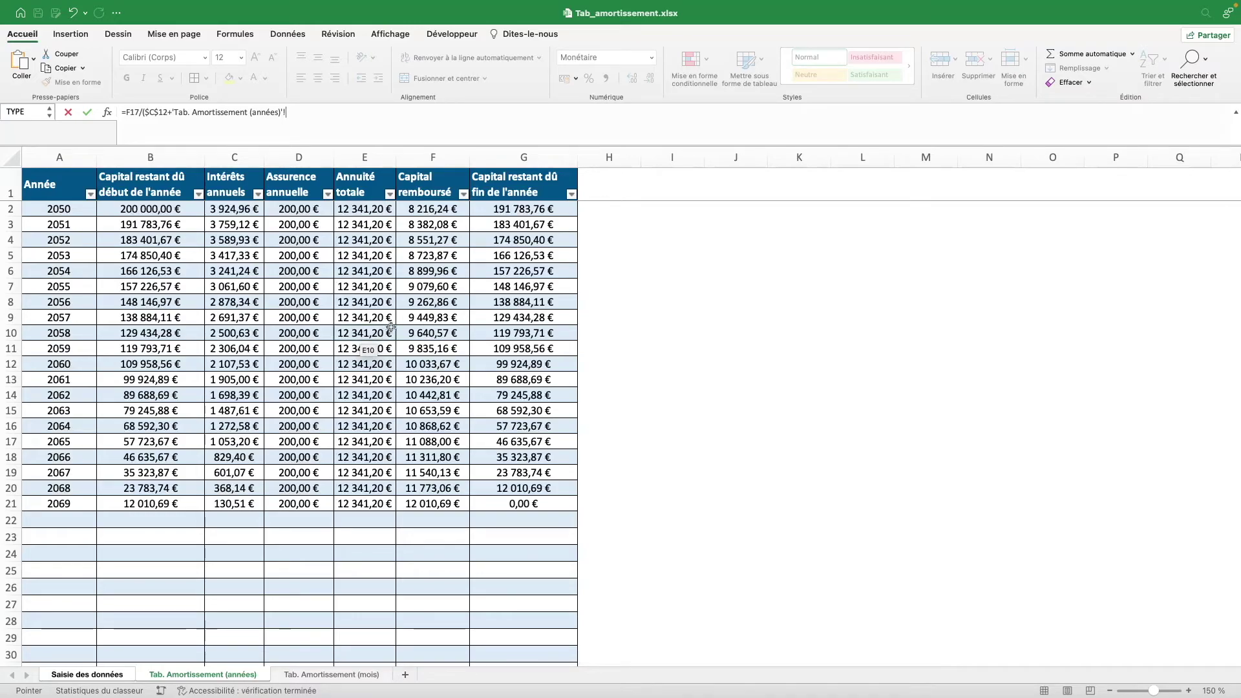
click(239, 209)
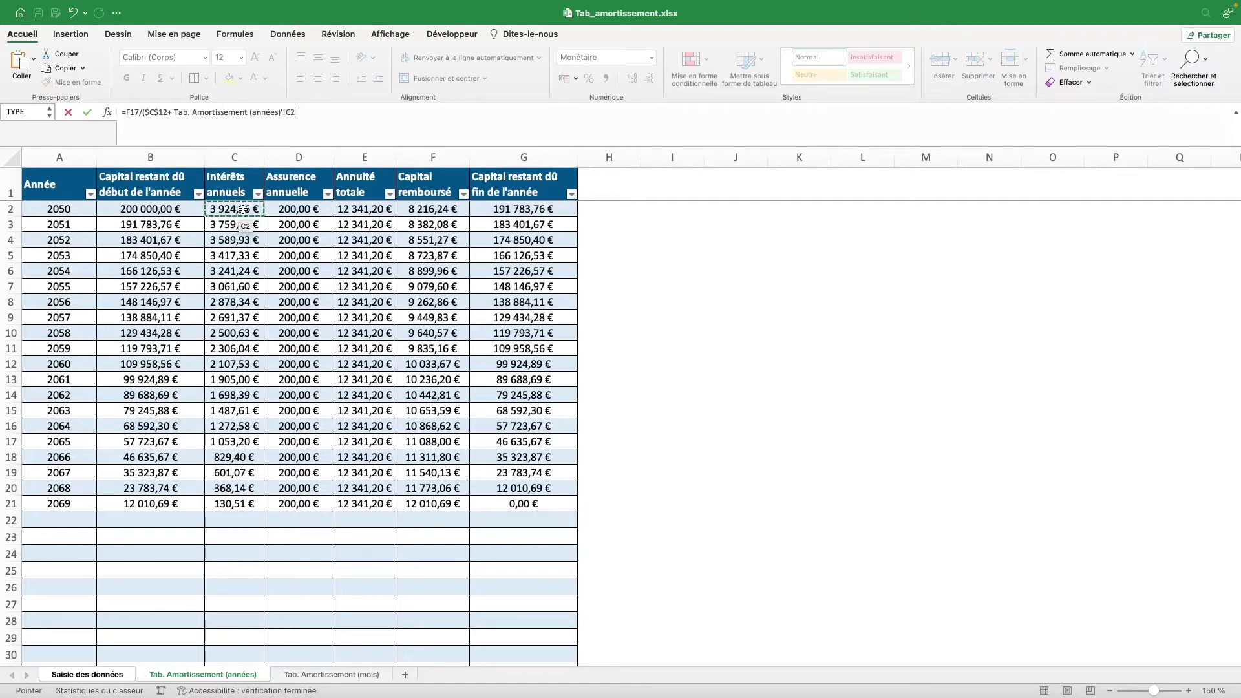
key(F4)
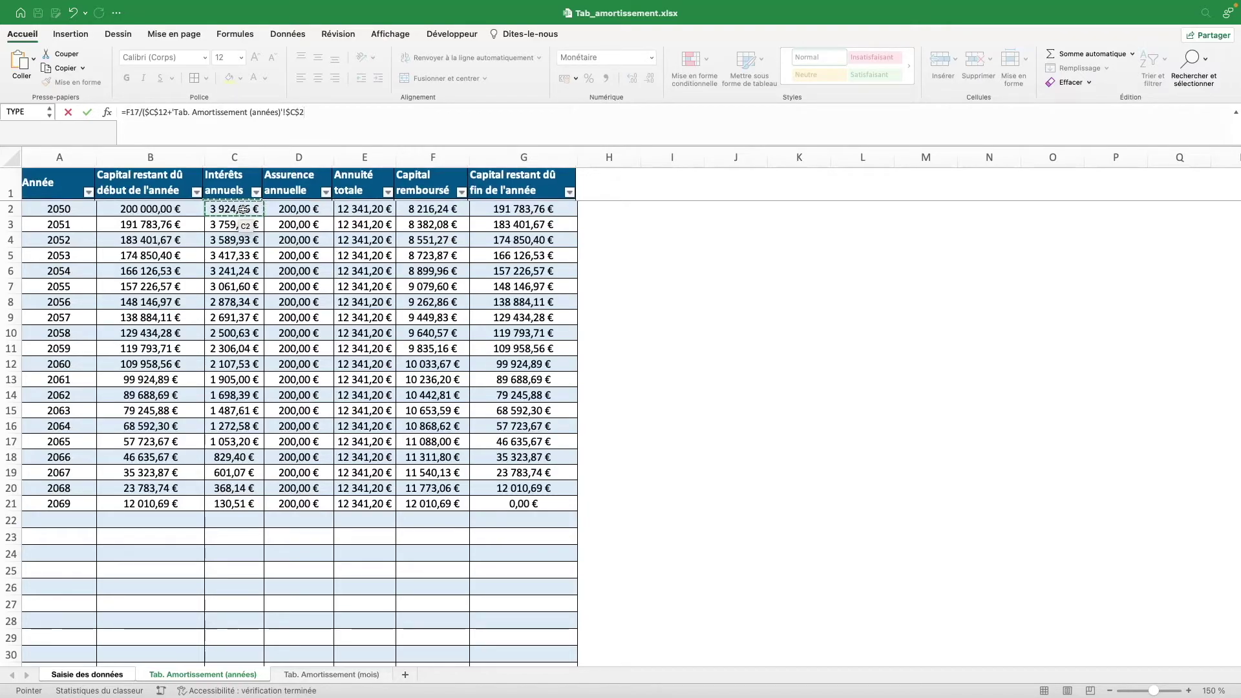
text(+)
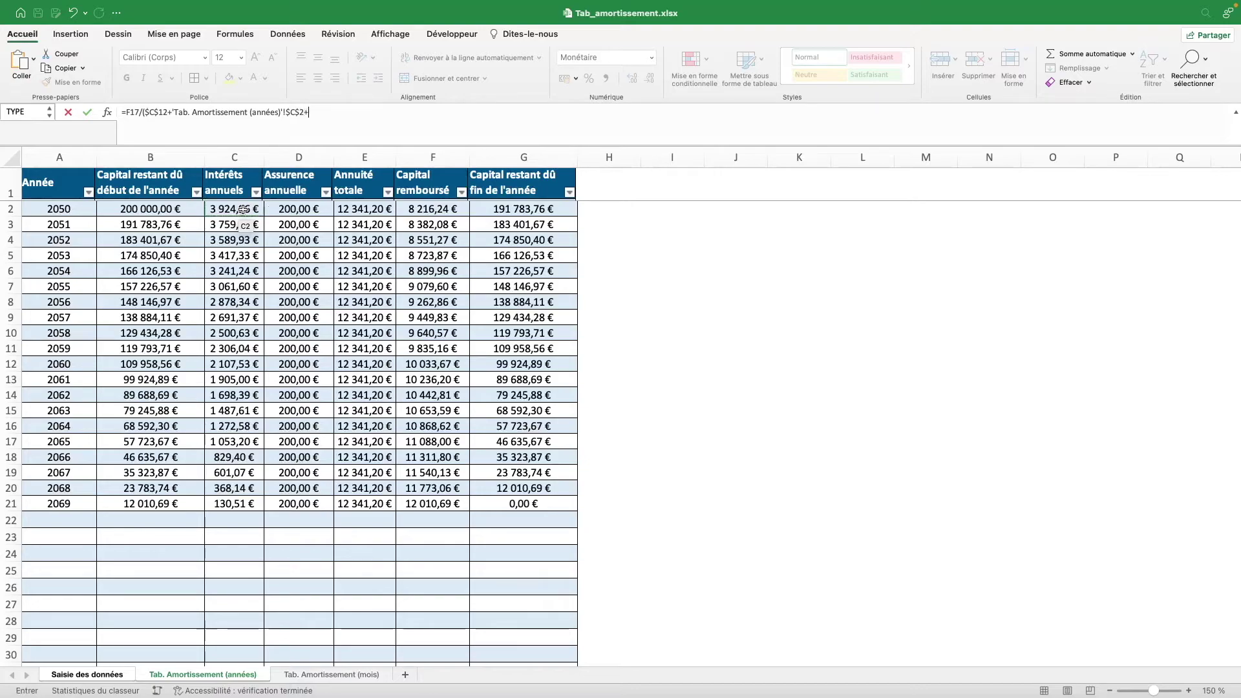
click(304, 209)
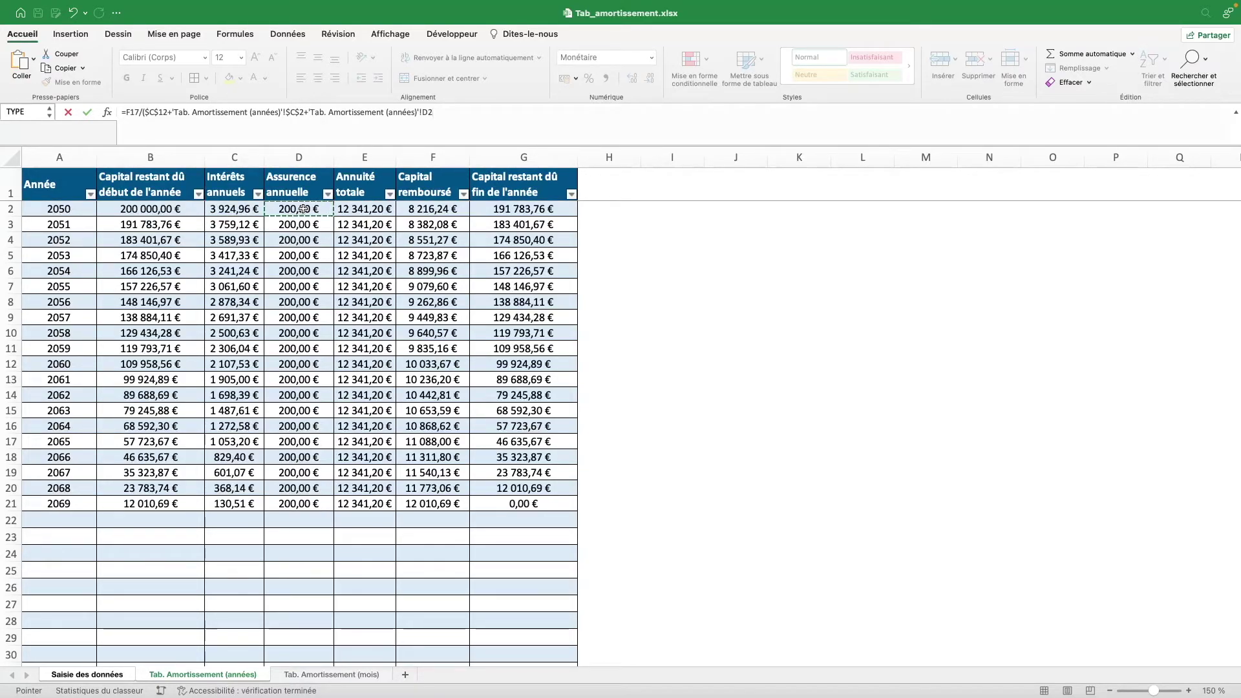
key(F4)
text())
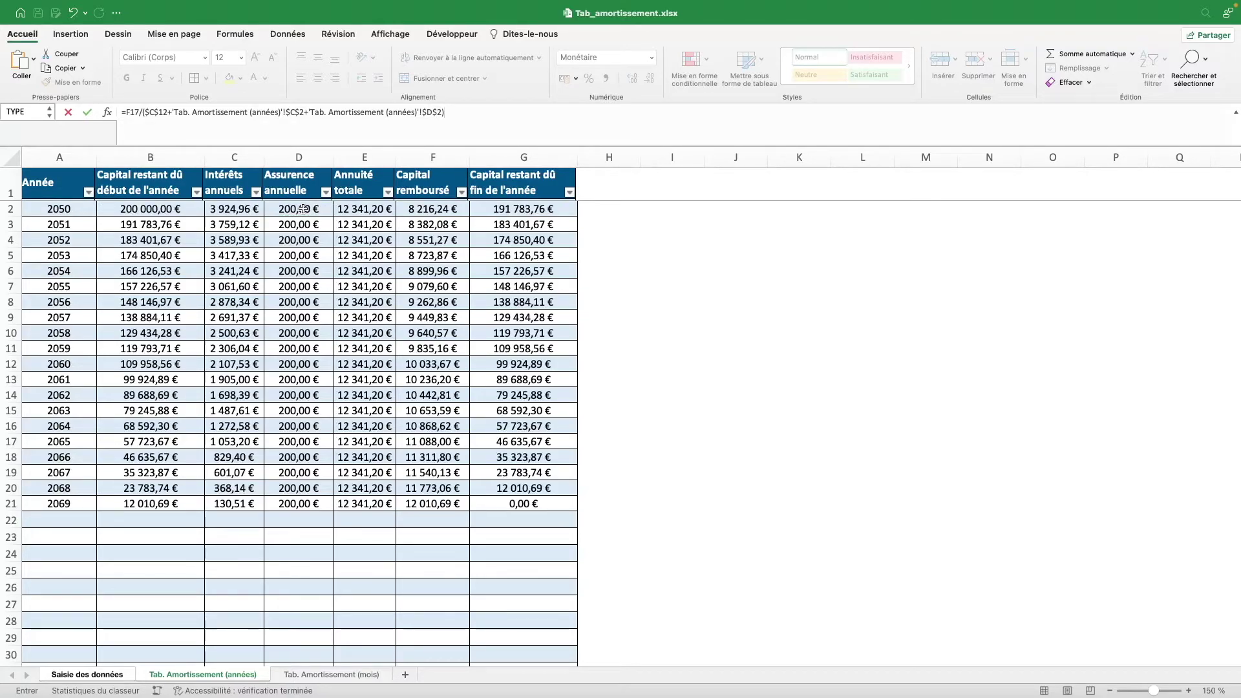
key(Return)
Step: Format the yield cells F20:G21 as Pourcentage
click(593, 590)
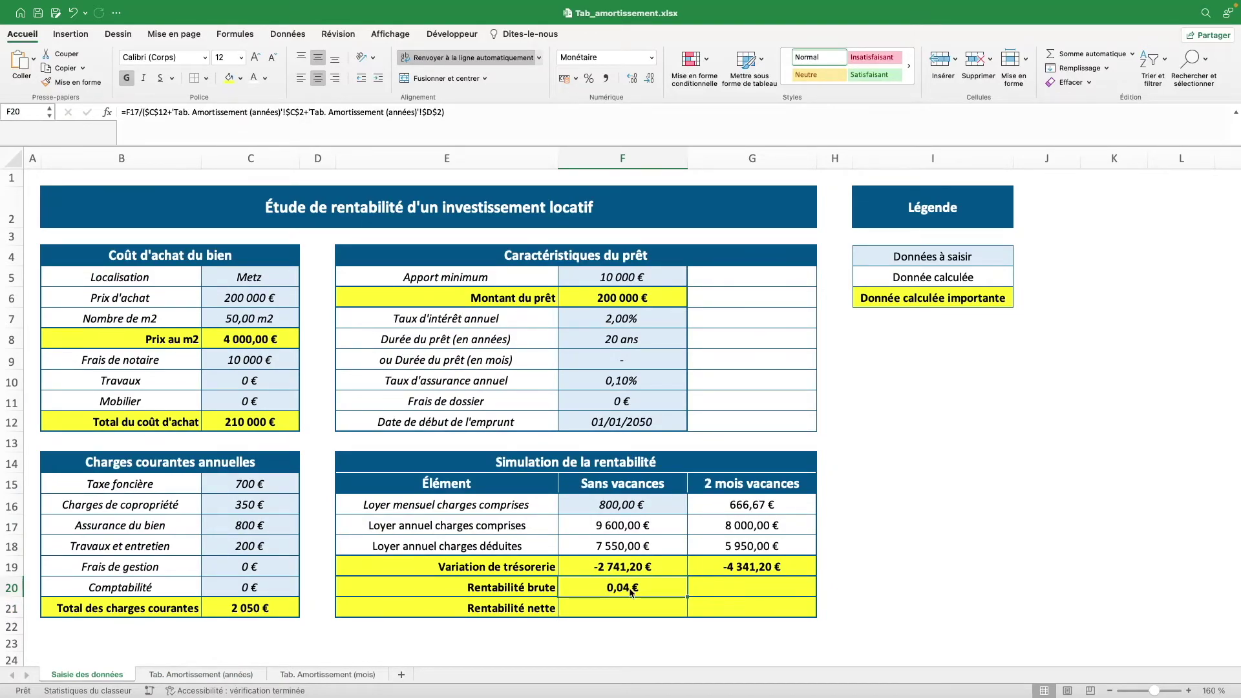
drag(629, 591, 733, 605)
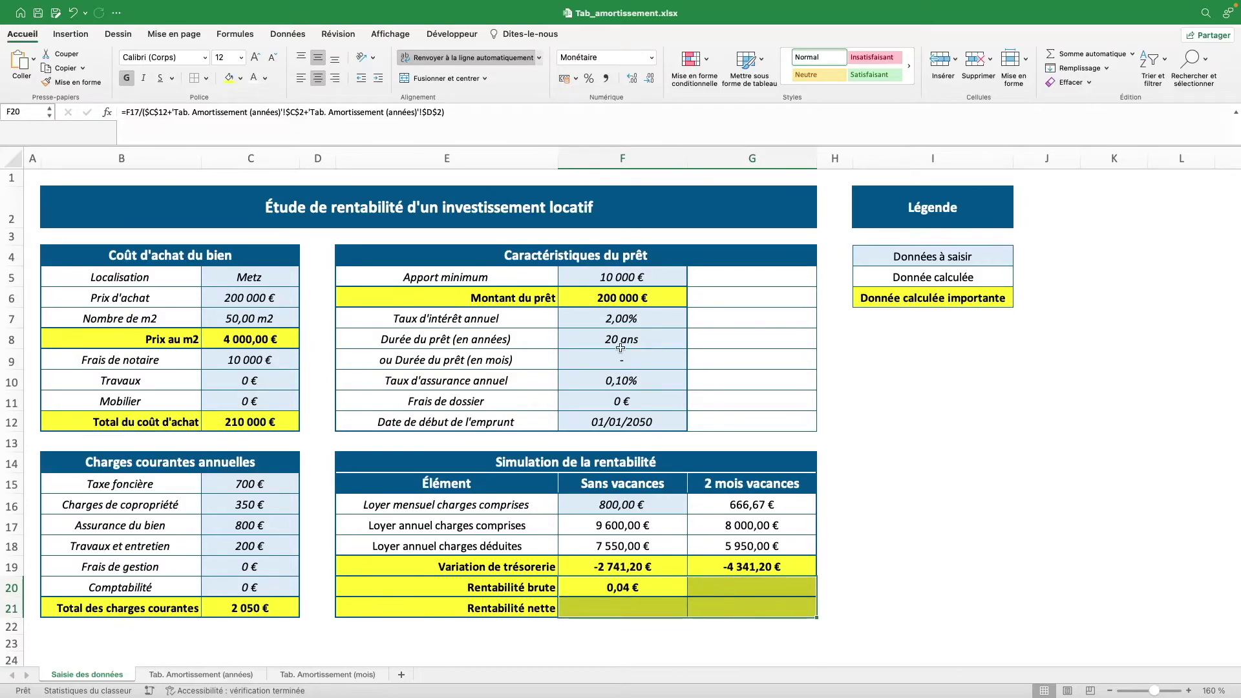
click(651, 57)
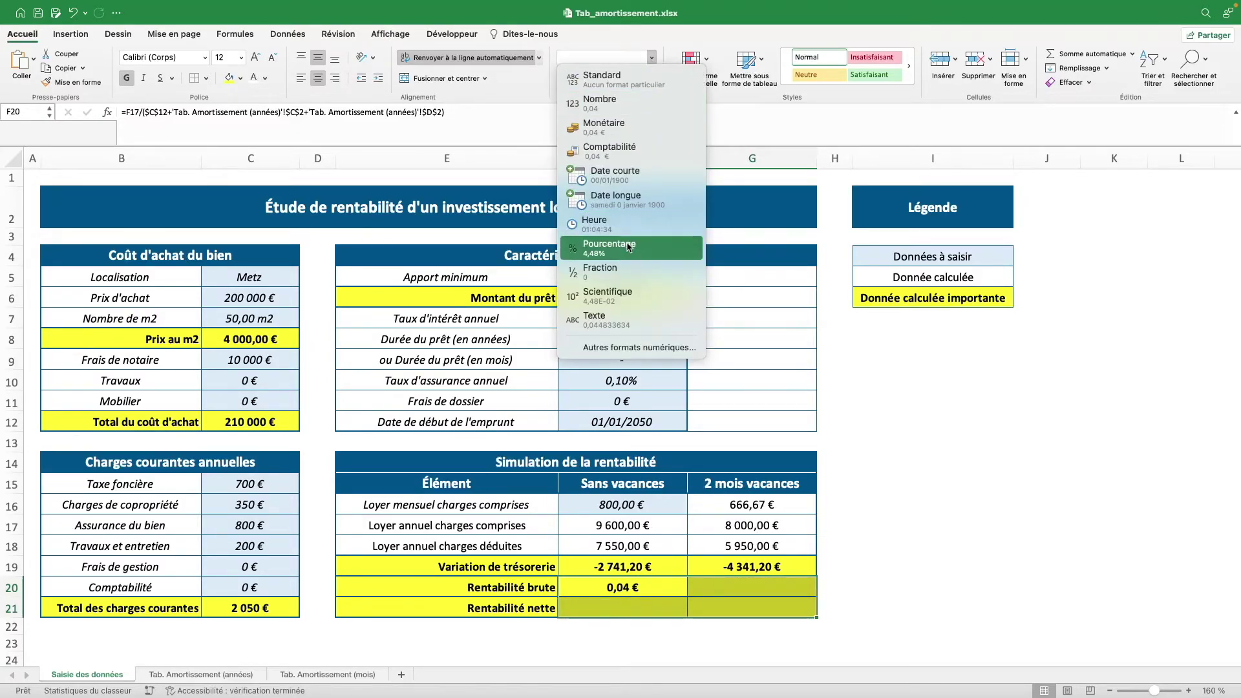
click(634, 251)
click(611, 603)
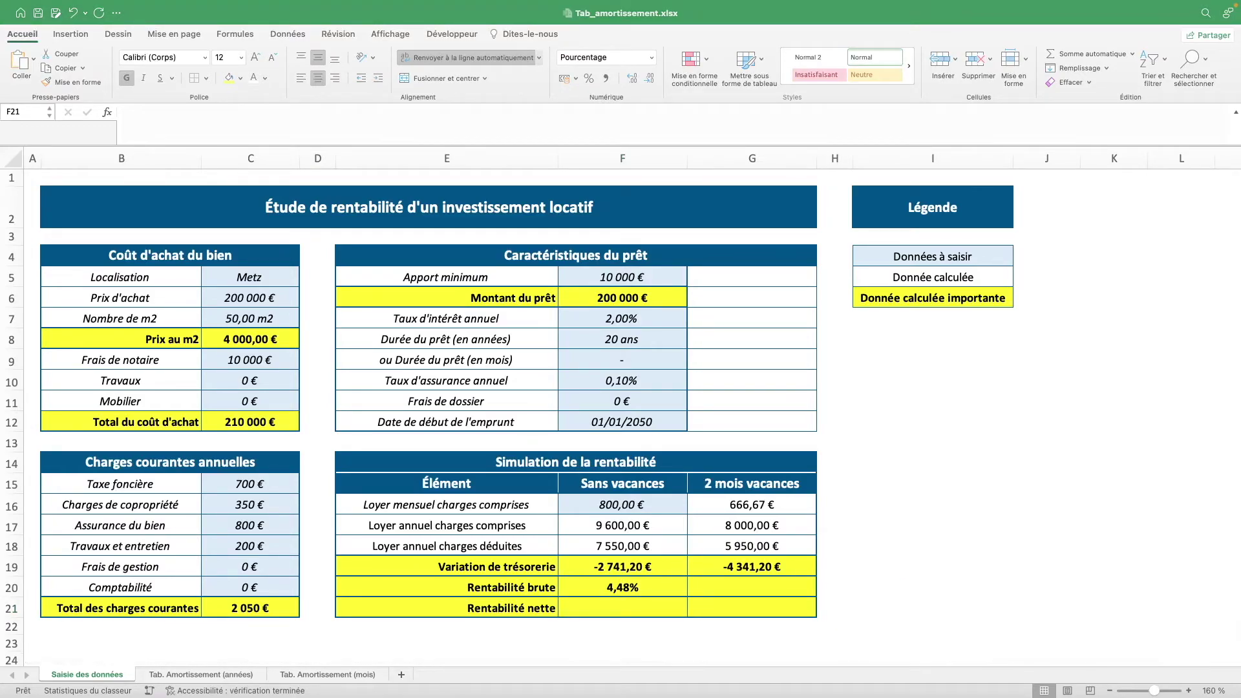
Step: Copy the gross yield formula into F21, using net rent F18 instead of F17
click(636, 588)
click(458, 141)
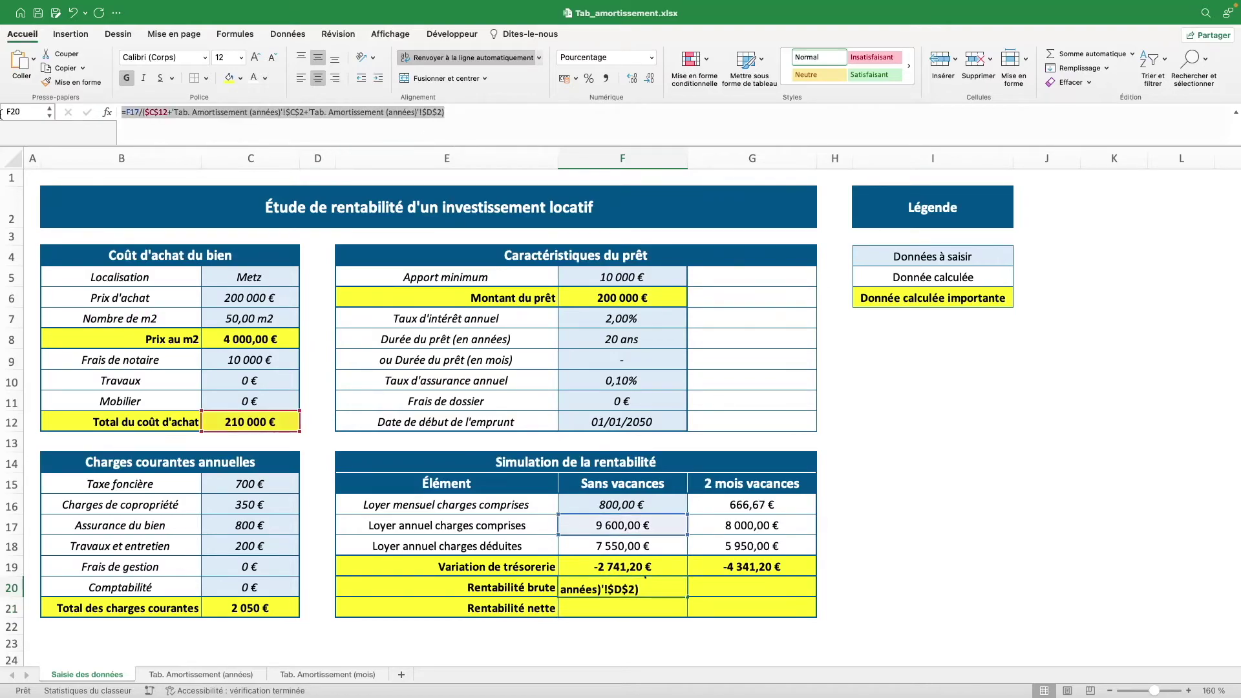
key(Return)
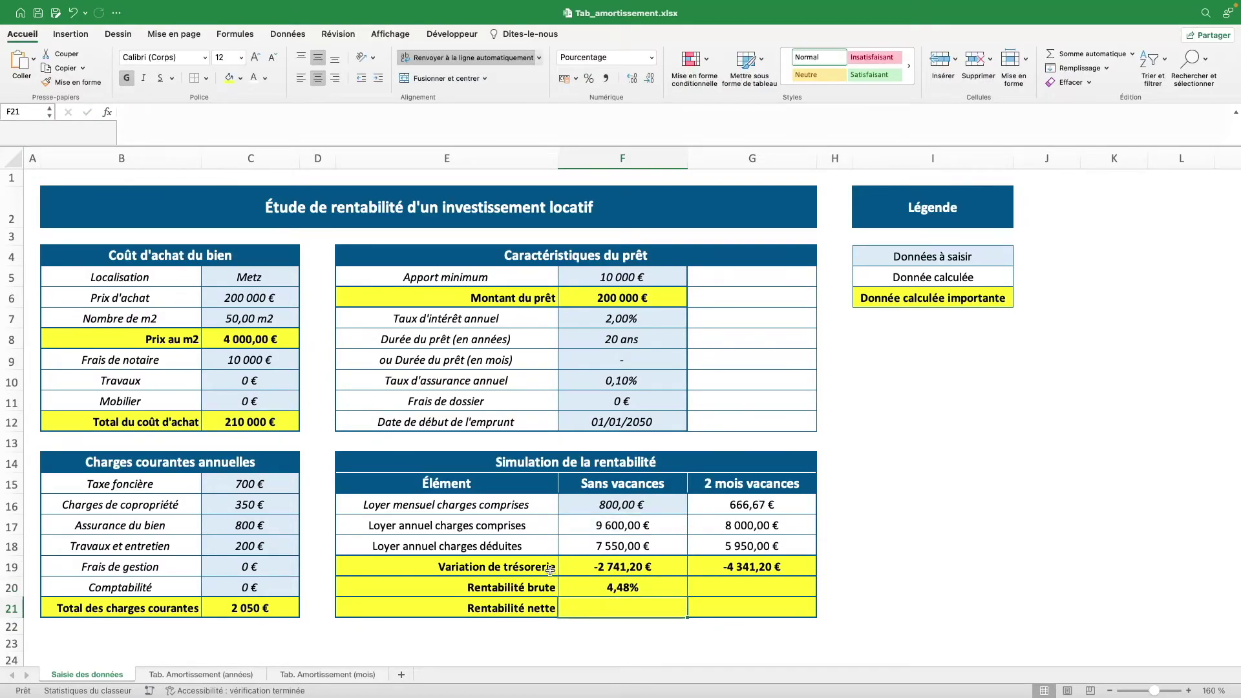
click(249, 112)
key(ctrl+v)
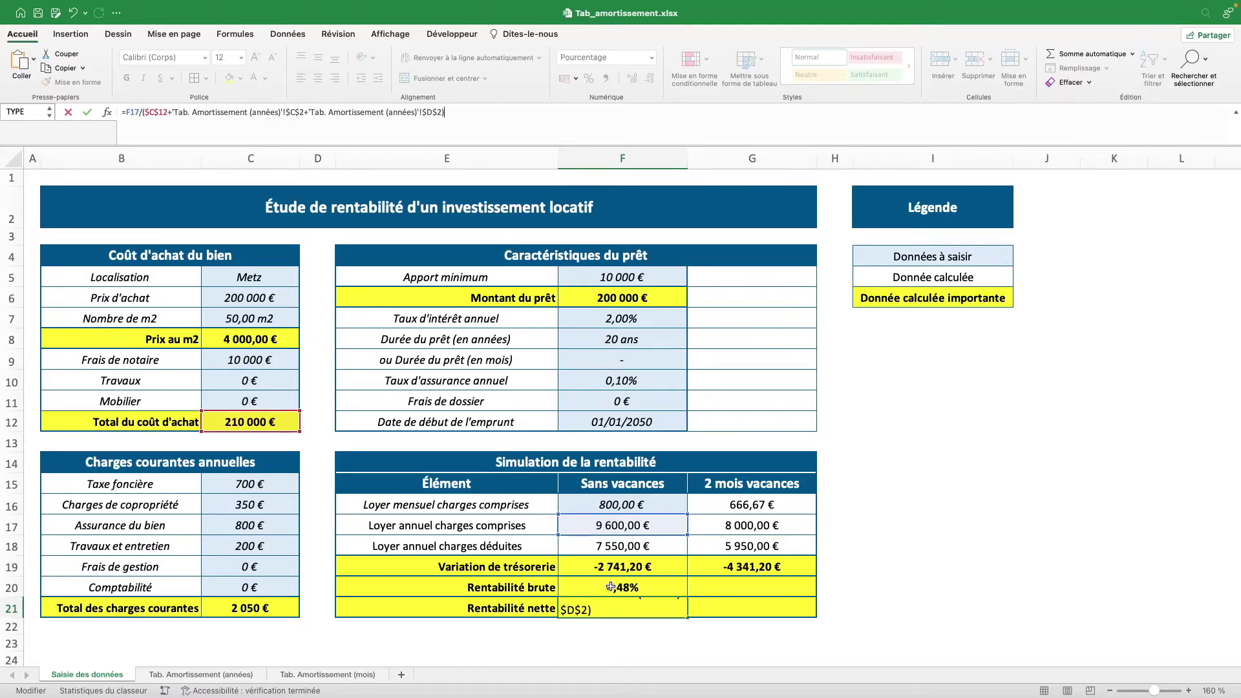
double_click(130, 112)
click(621, 546)
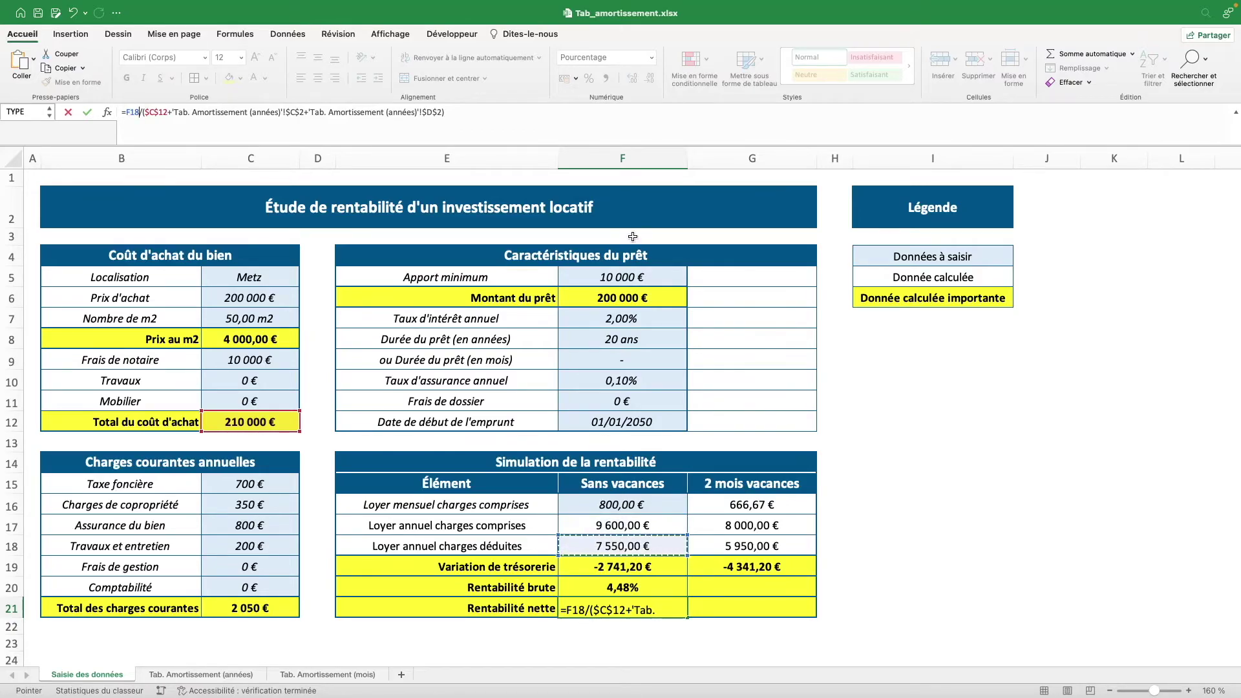
key(Return)
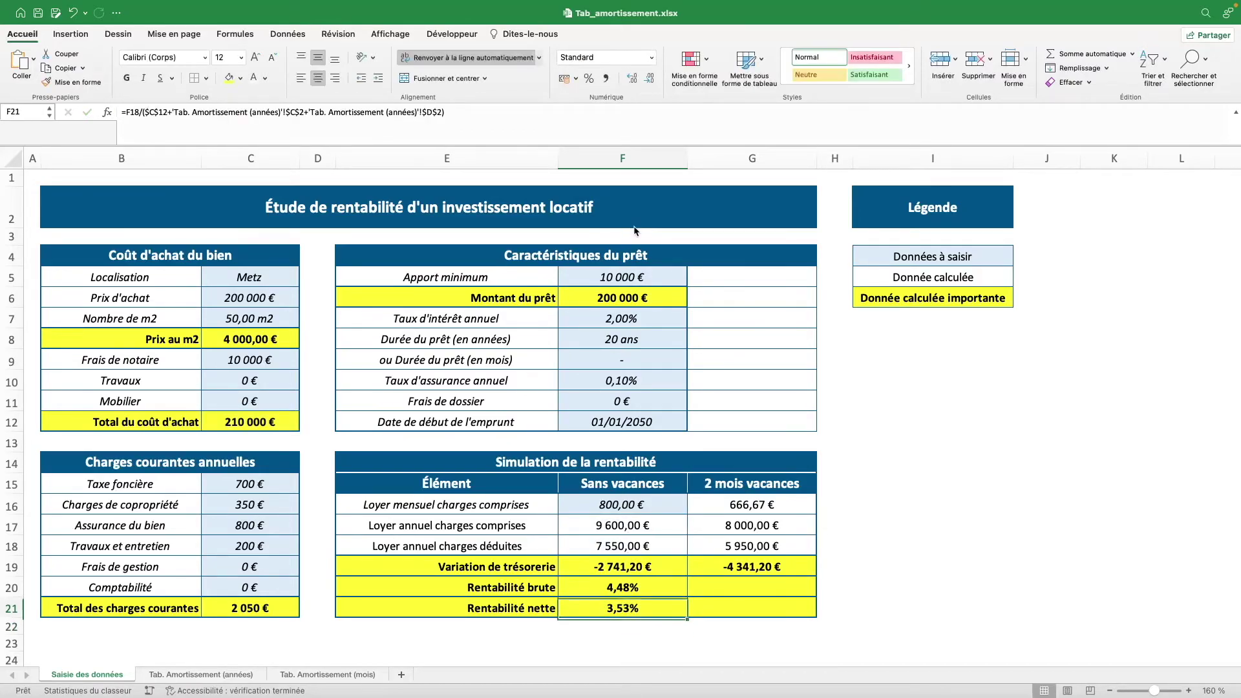
Step: Fill both yield formulas into column G without formatting, giving 3,74% and 2,78%
mouse_move(674, 581)
mouse_down()
mouse_move(674, 604)
mouse_move(830, 611)
mouse_up()
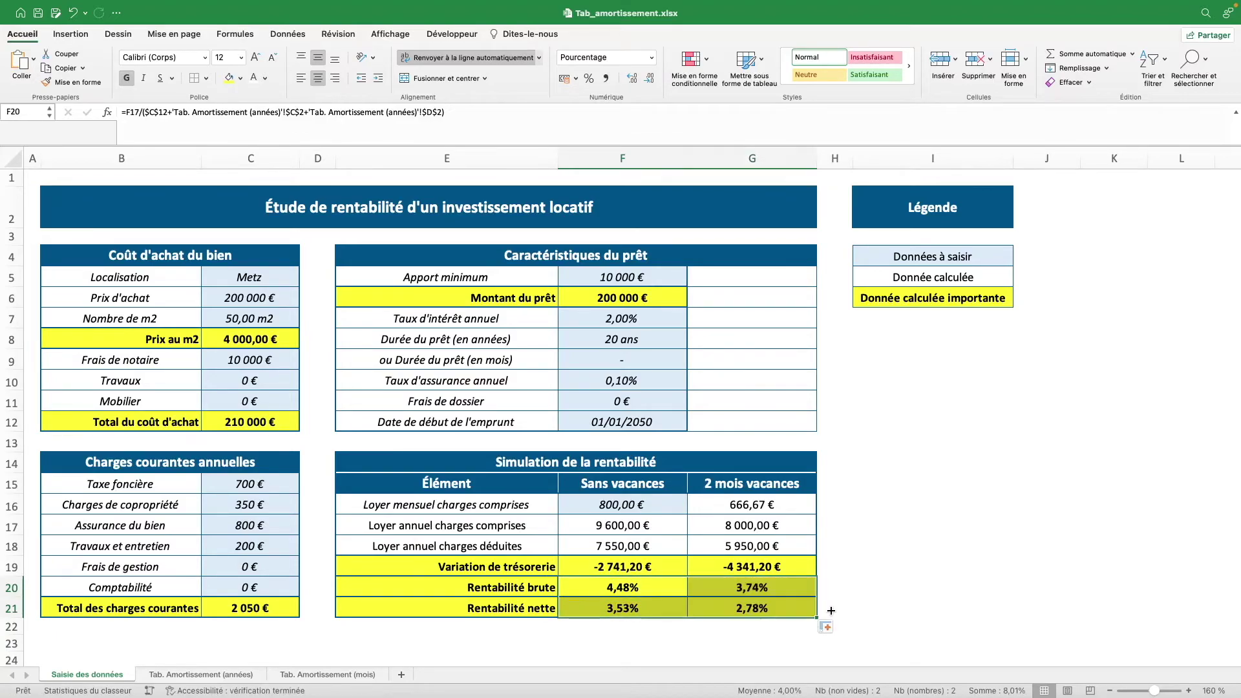
click(832, 626)
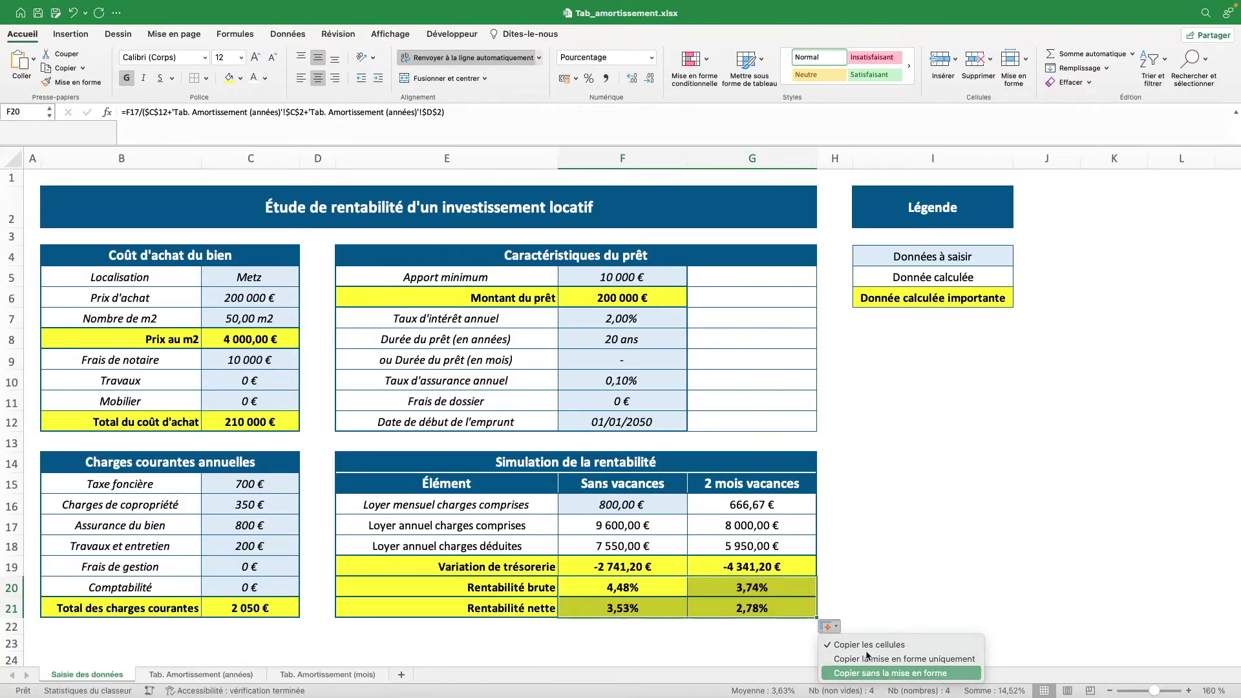
click(858, 672)
click(887, 595)
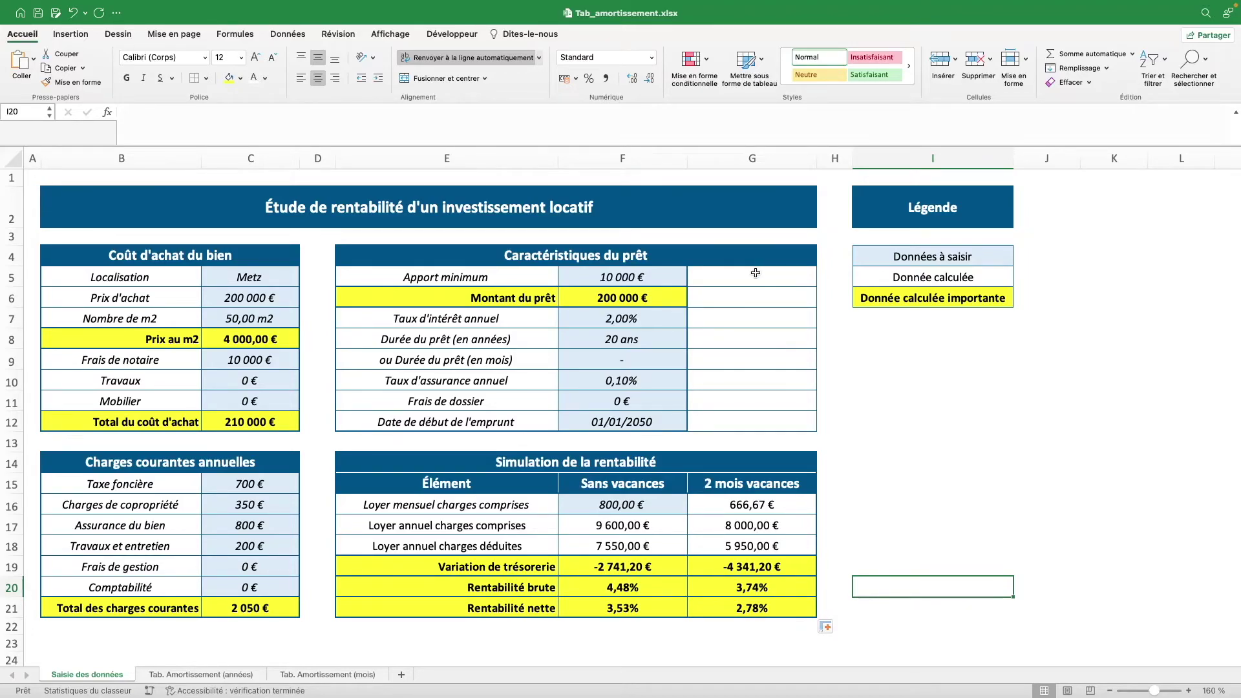
drag(756, 272, 751, 420)
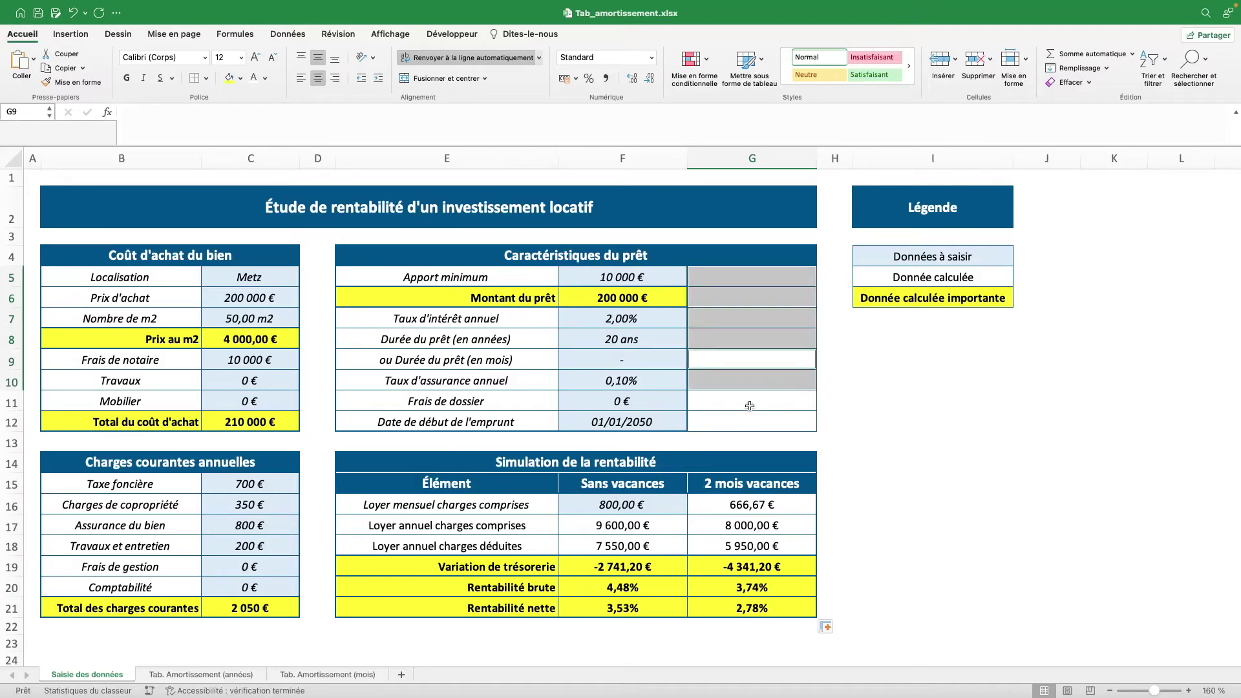
Step: Merge G5:G12 into pairs and give them dash-dot right and bottom borders
click(451, 83)
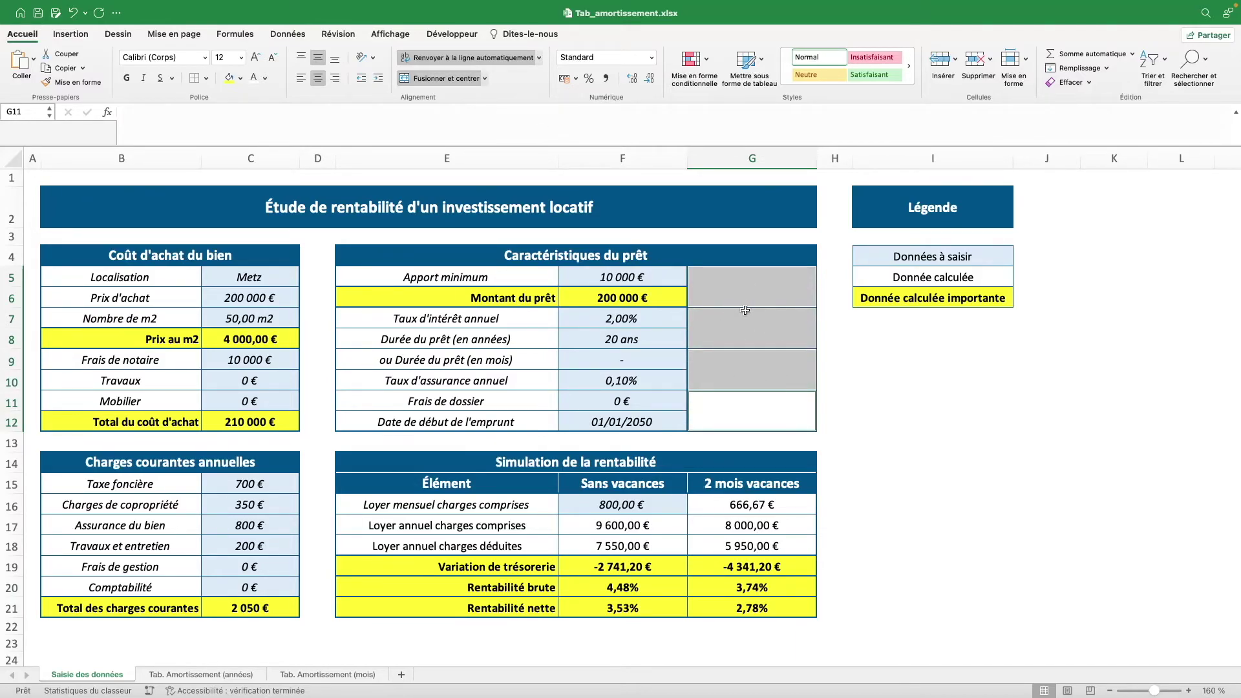
click(205, 78)
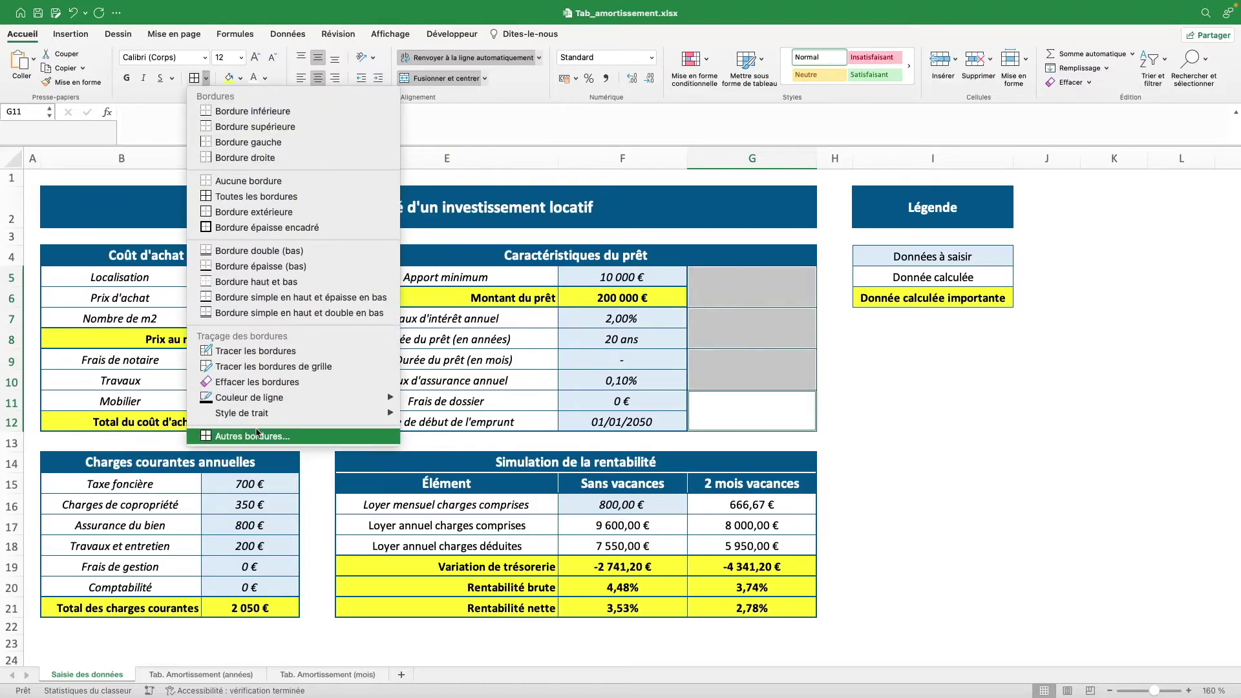
click(259, 437)
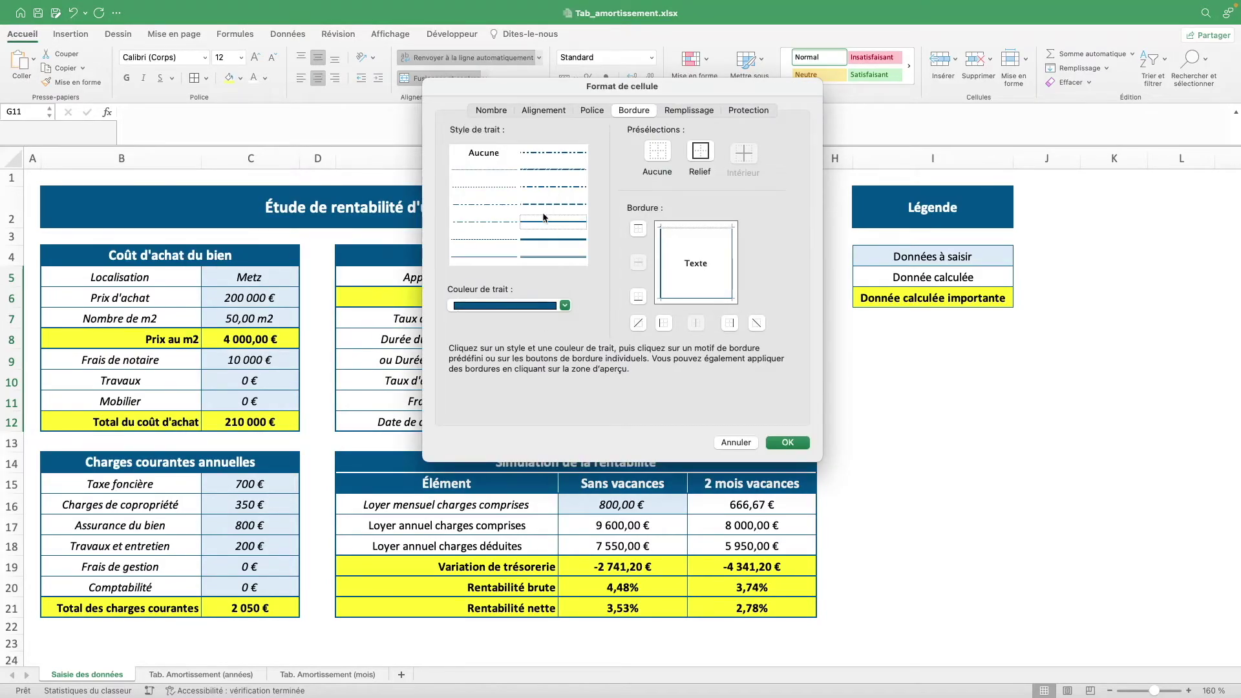
click(483, 221)
click(729, 325)
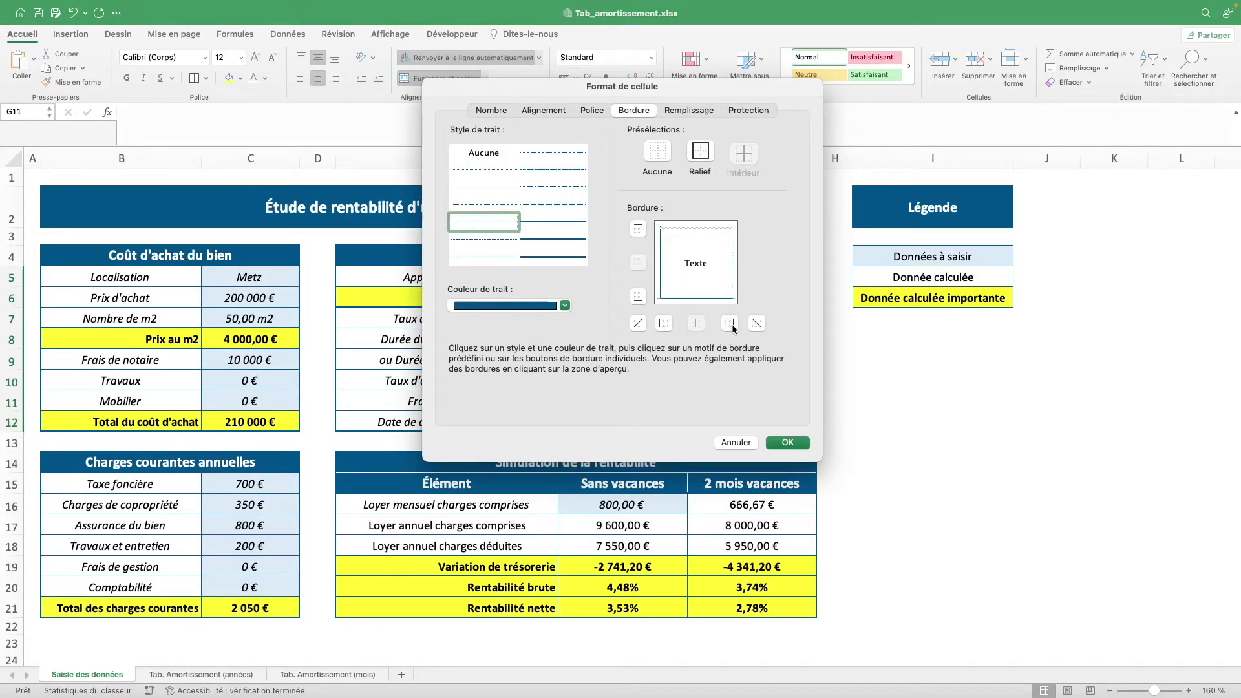
click(638, 297)
click(788, 442)
click(916, 391)
Step: Fill the merged cells G5:G6 and G11:G12 with yellow
click(739, 282)
super+click(761, 414)
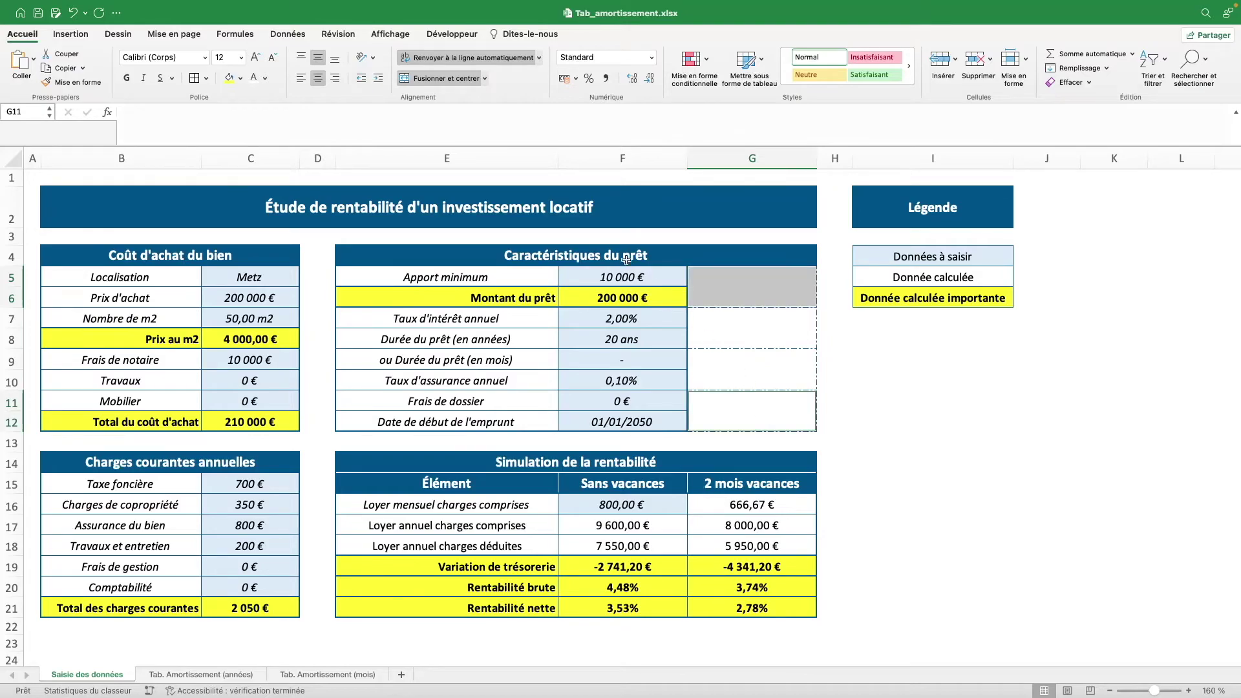
click(229, 77)
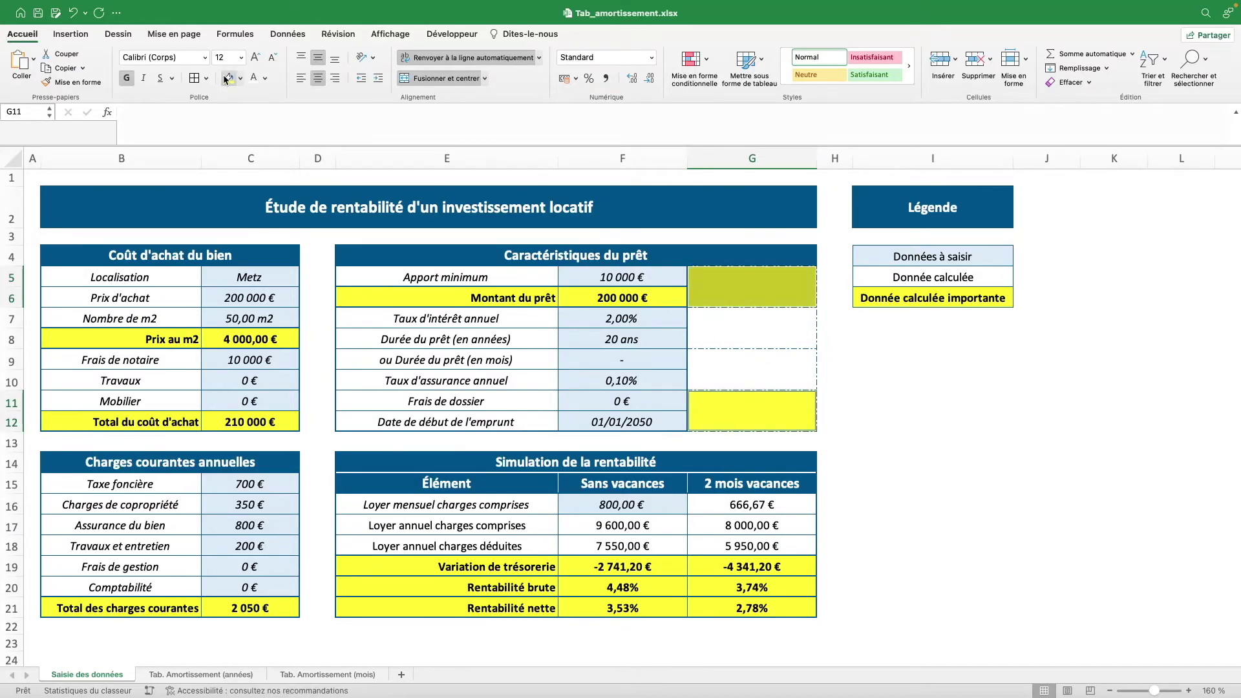
click(762, 294)
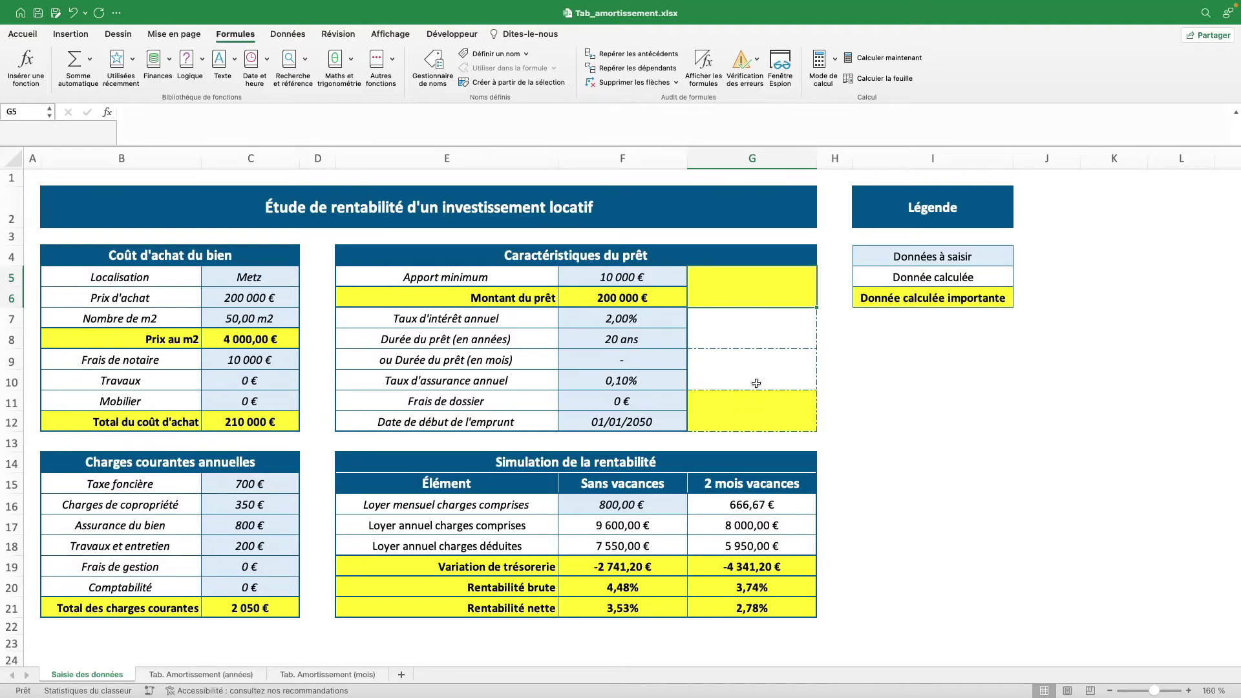
Step: In G5, join 'Total de la mensualité' and a line break to 'Tab. Amortissement (mois)'!$E$2
text(=)
click(355, 108)
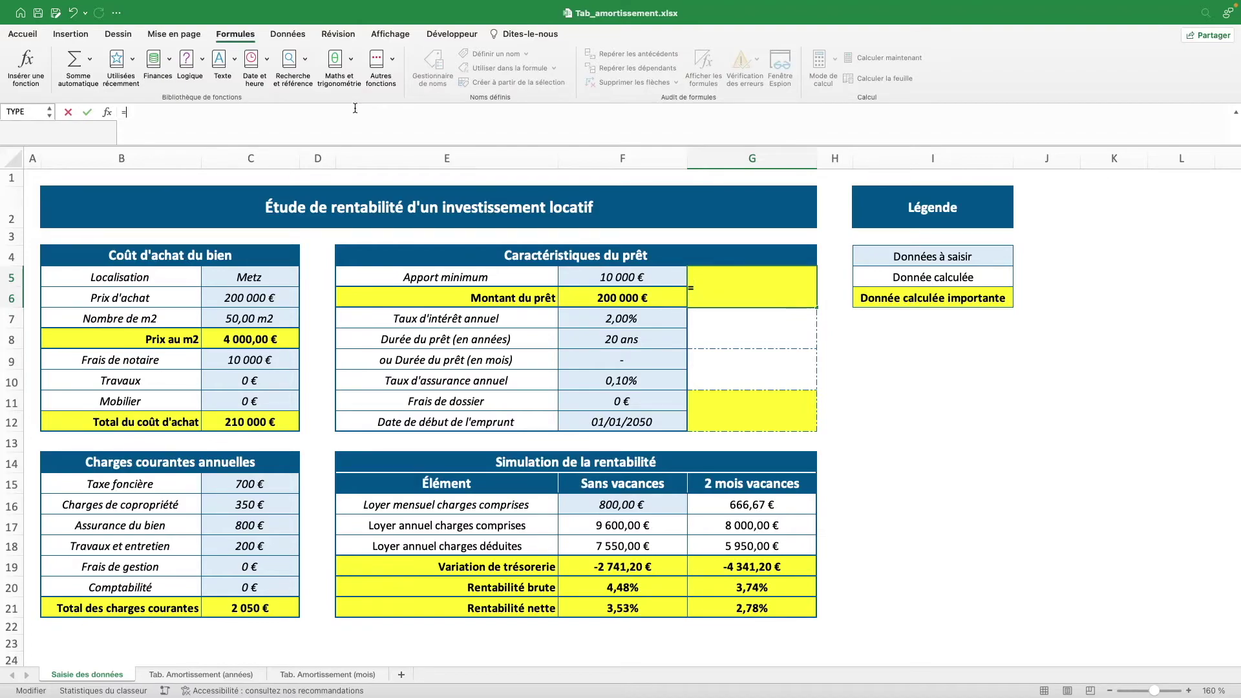
text("Total de la mensualité)
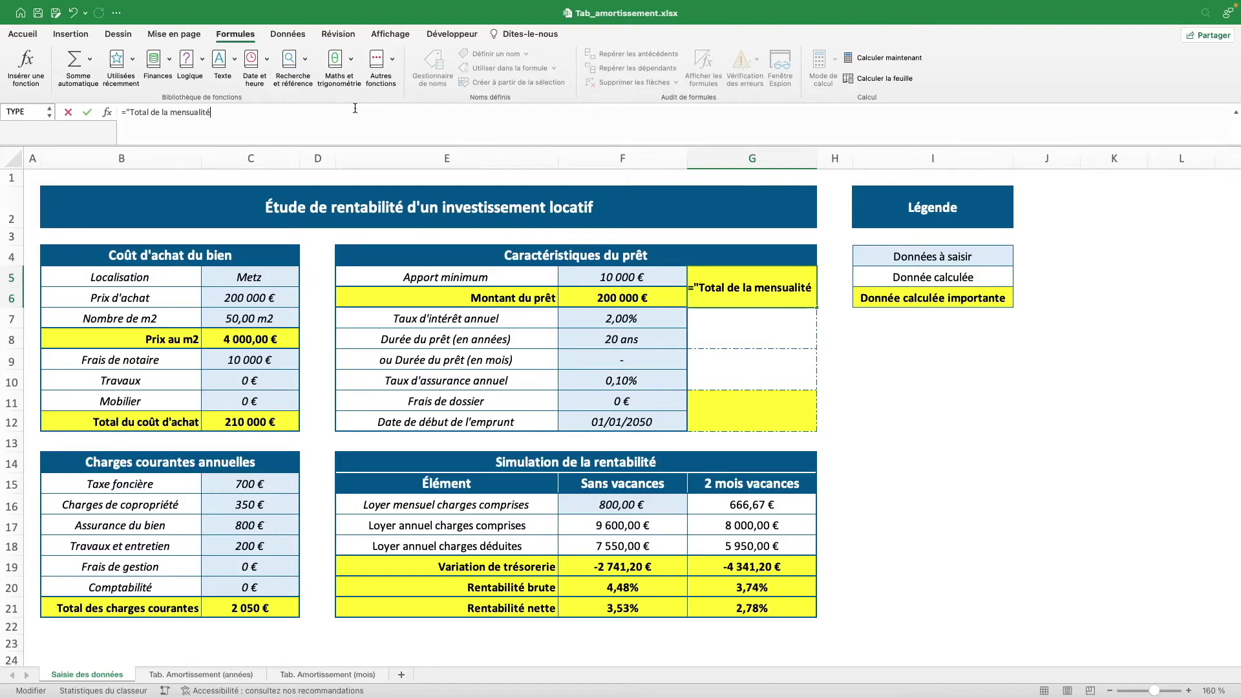
key(alt+Return)
text("&)
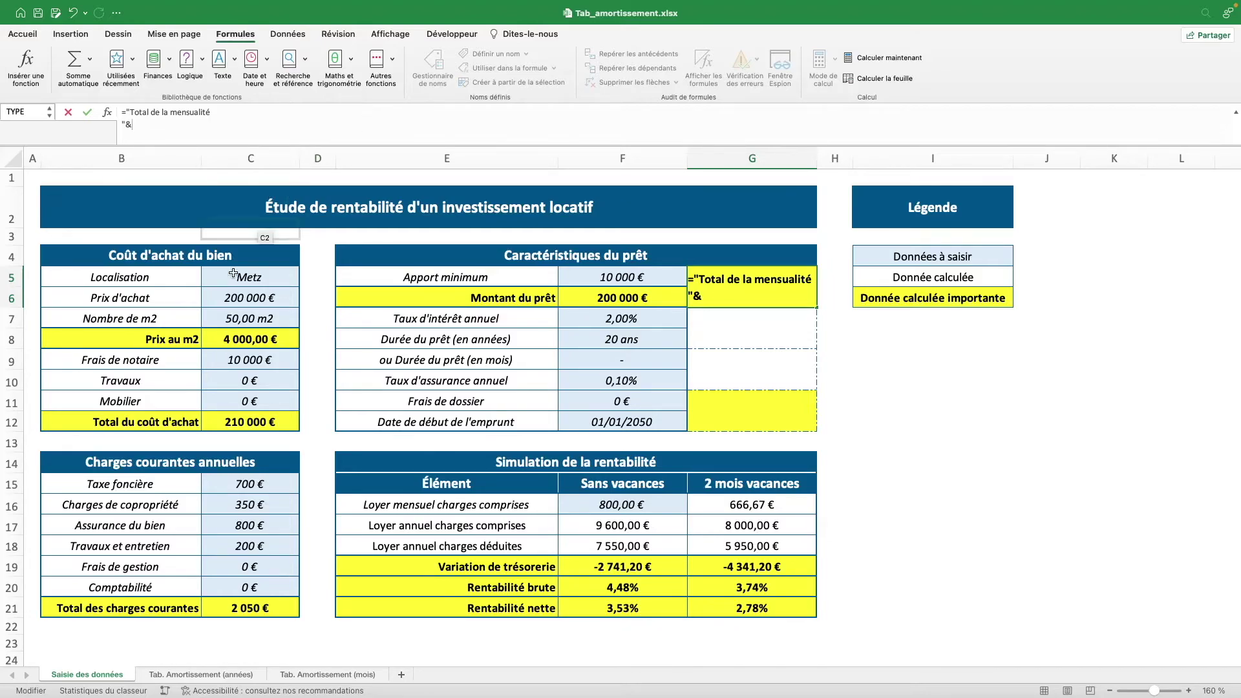
click(353, 676)
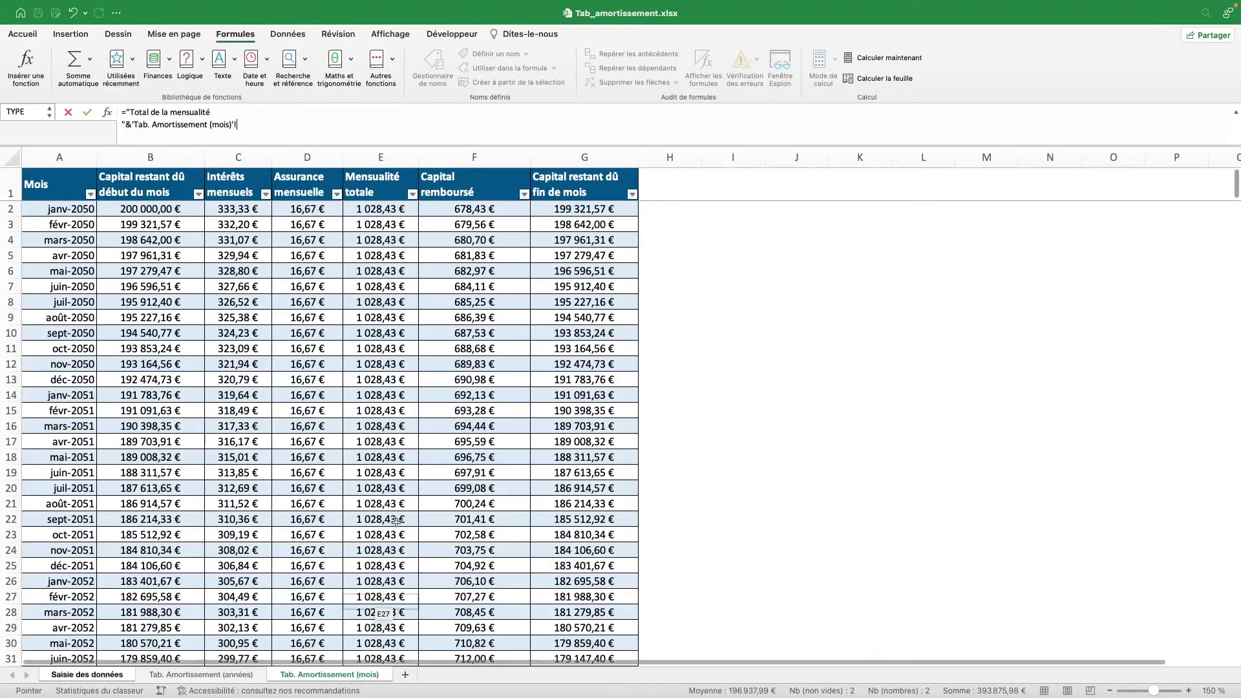
click(388, 209)
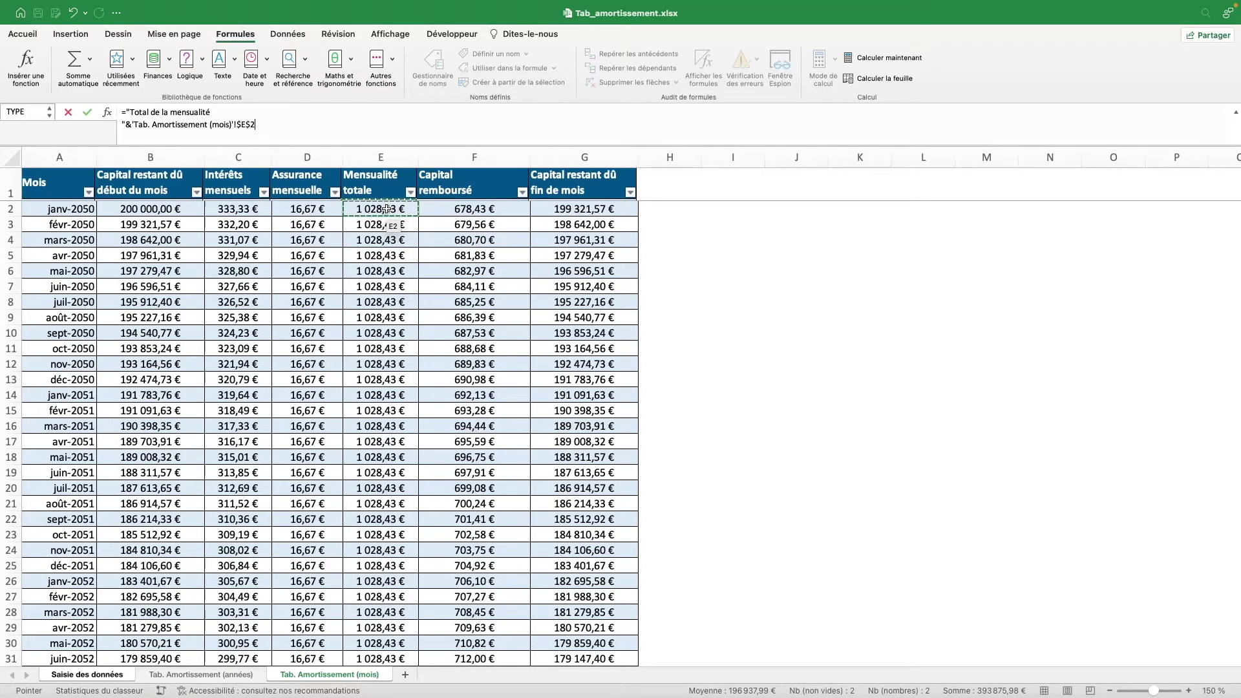
key(Return)
key(Up)
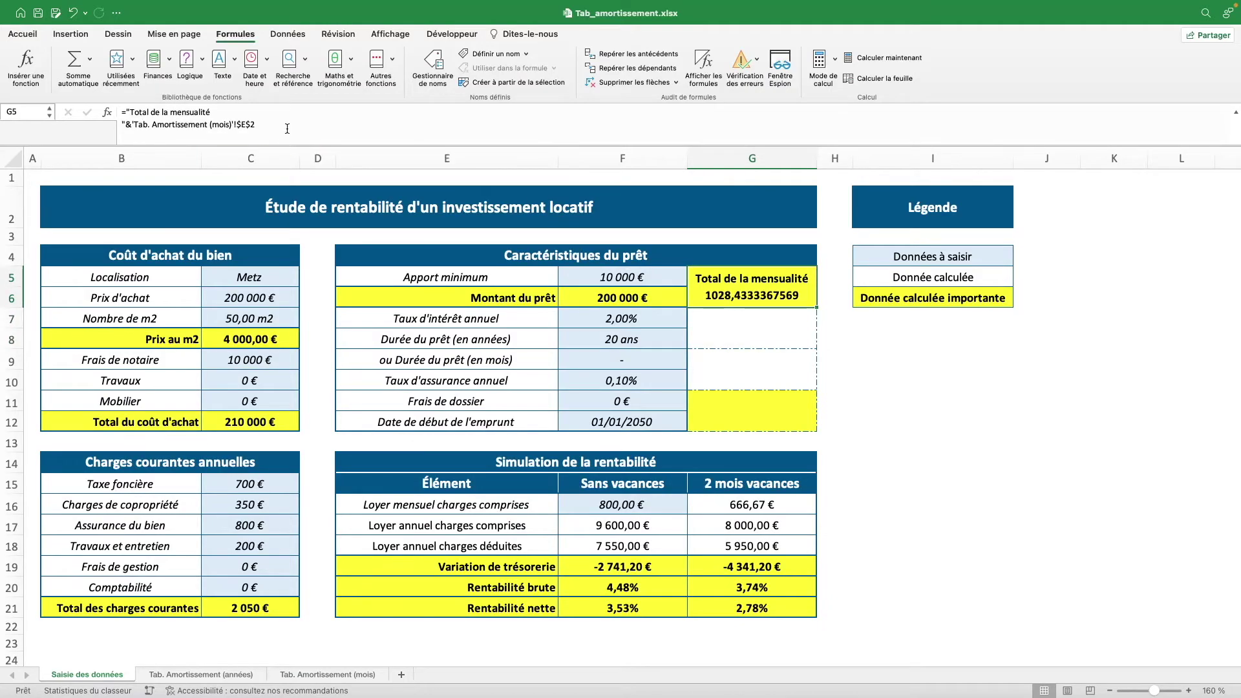
Step: Wrap the E2 reference in TEXTE with "# ##0,00 €" so G5 shows 1 028,43 €
click(134, 124)
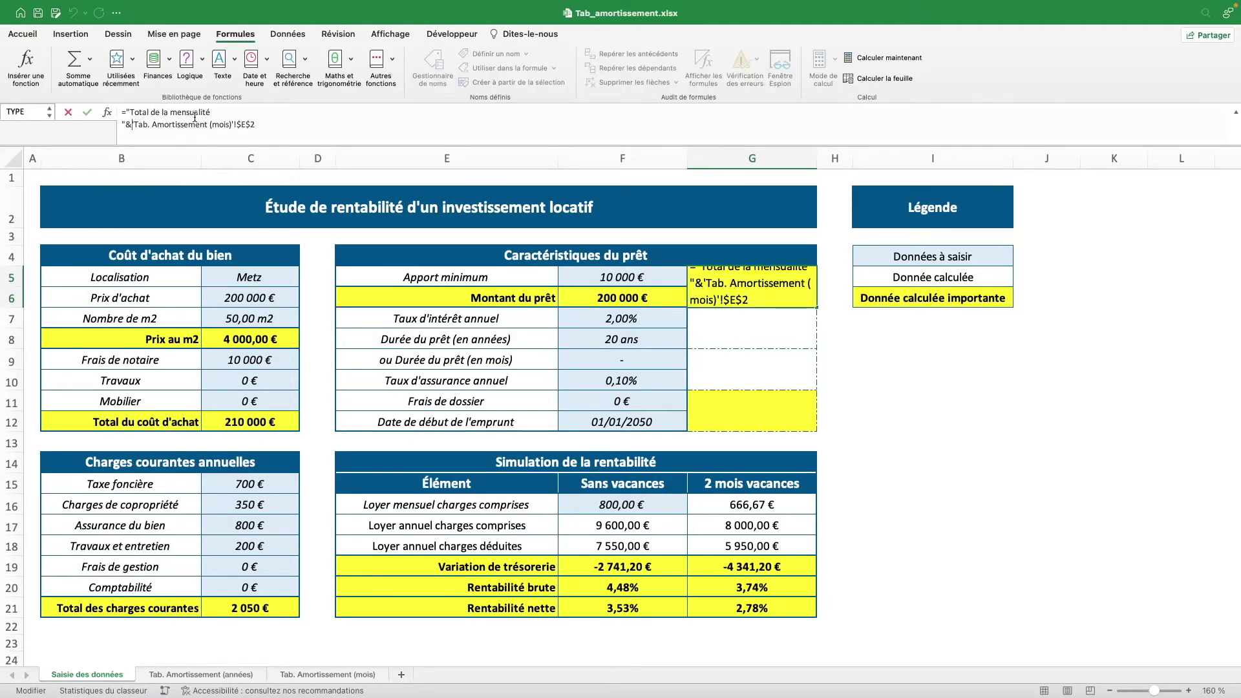
text(TEXTE5)
key(BackSpace)
text(()
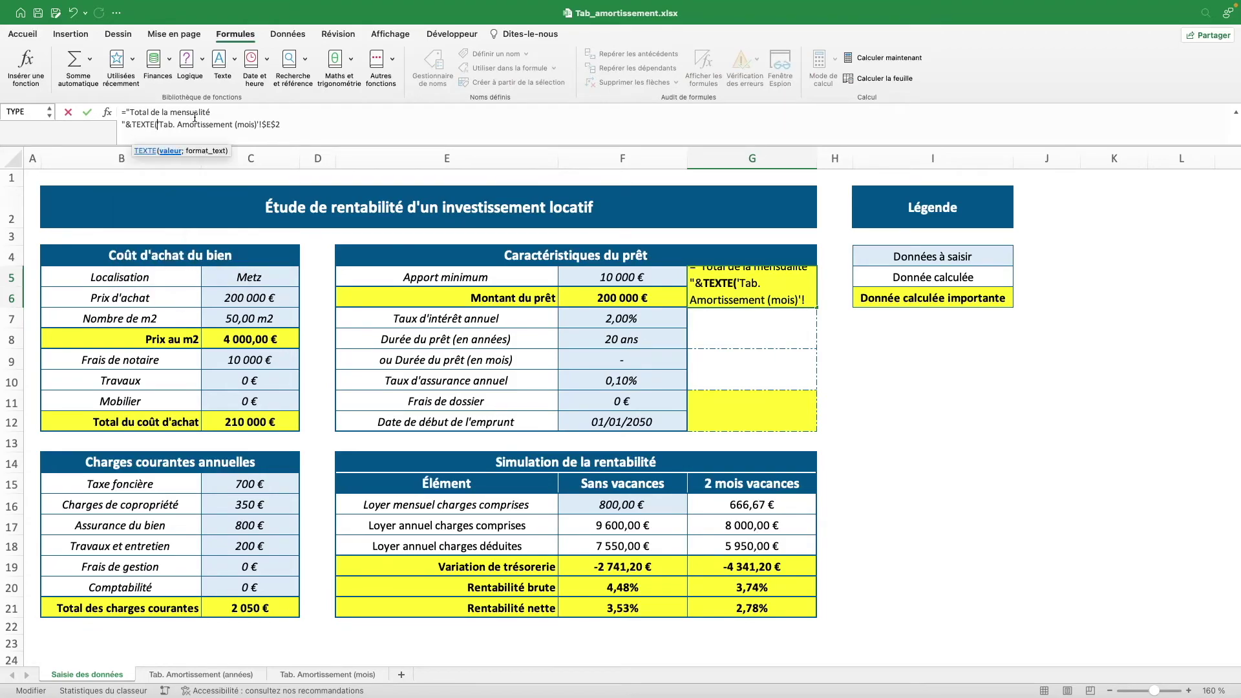
click(307, 132)
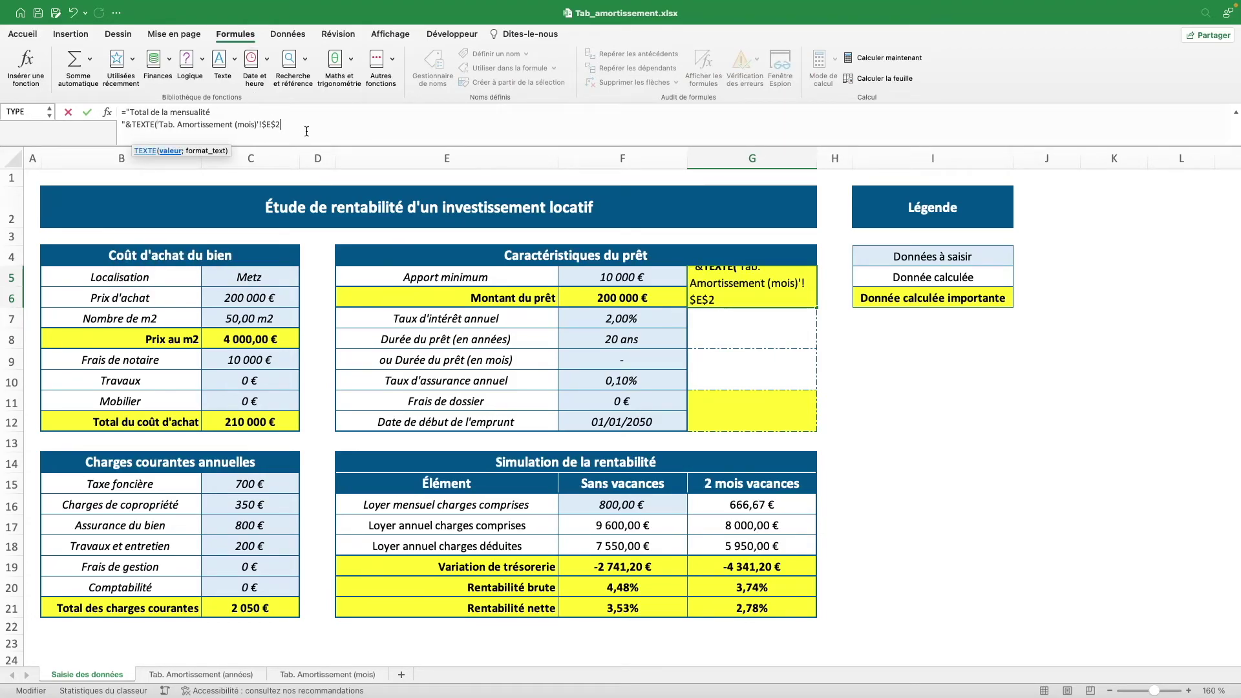
text(;"# ##0,)
text(00 €"))
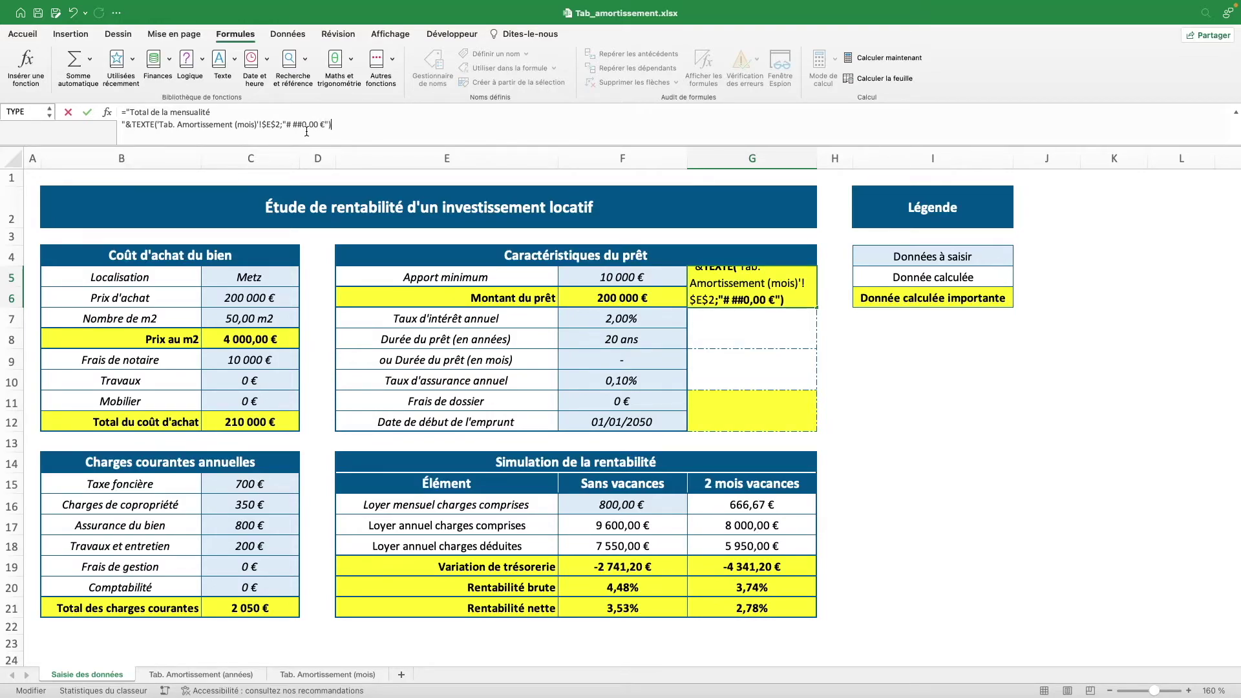
key(Return)
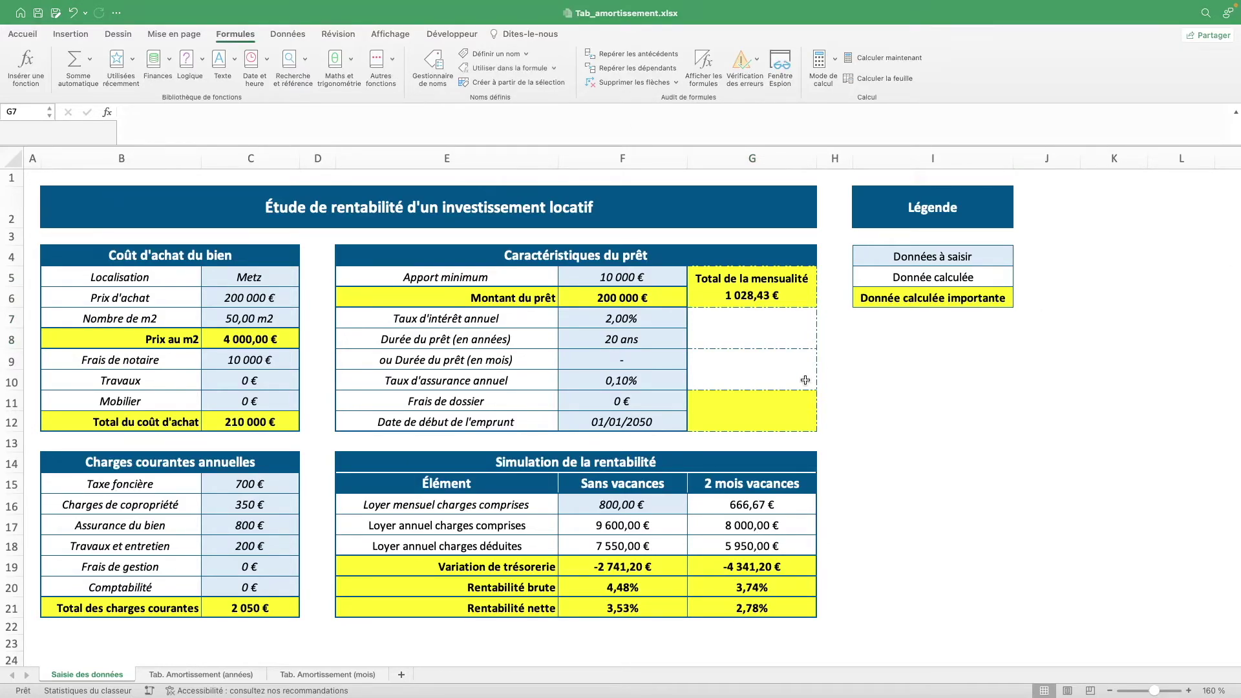
Step: In G7, type "Coût total des intérêts", a line break, then &TEXTE(SOMME.SI.ENS(
click(737, 331)
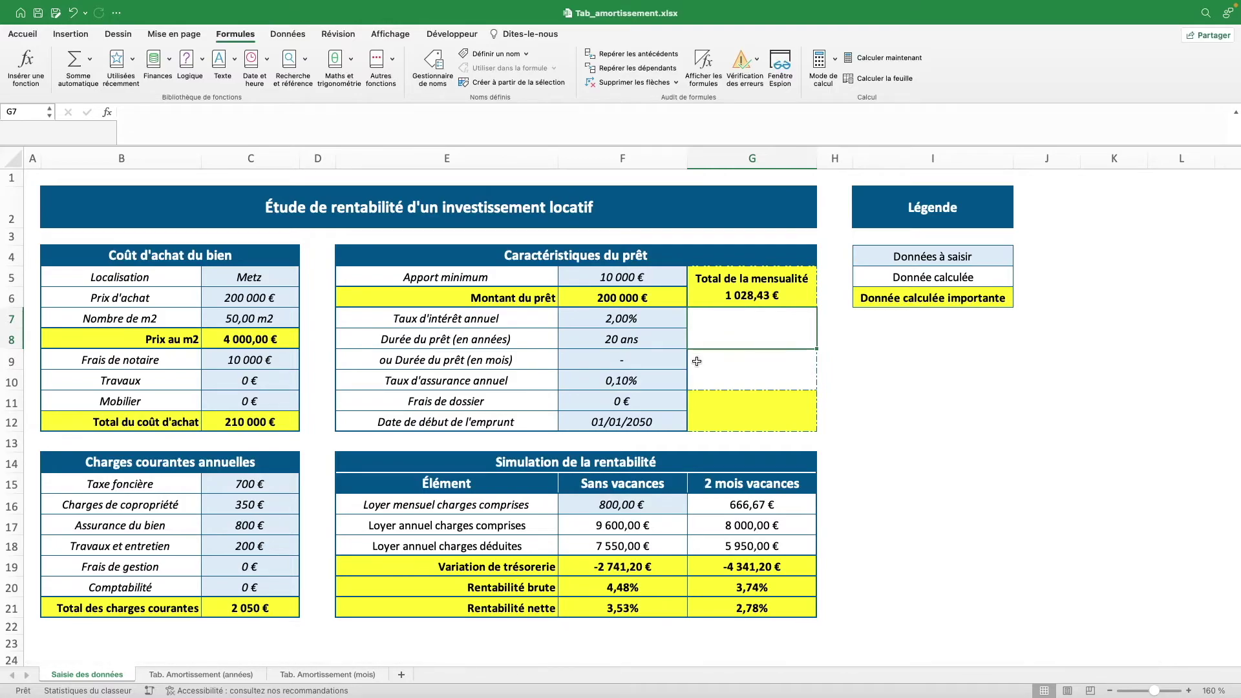
text(="Coût to)
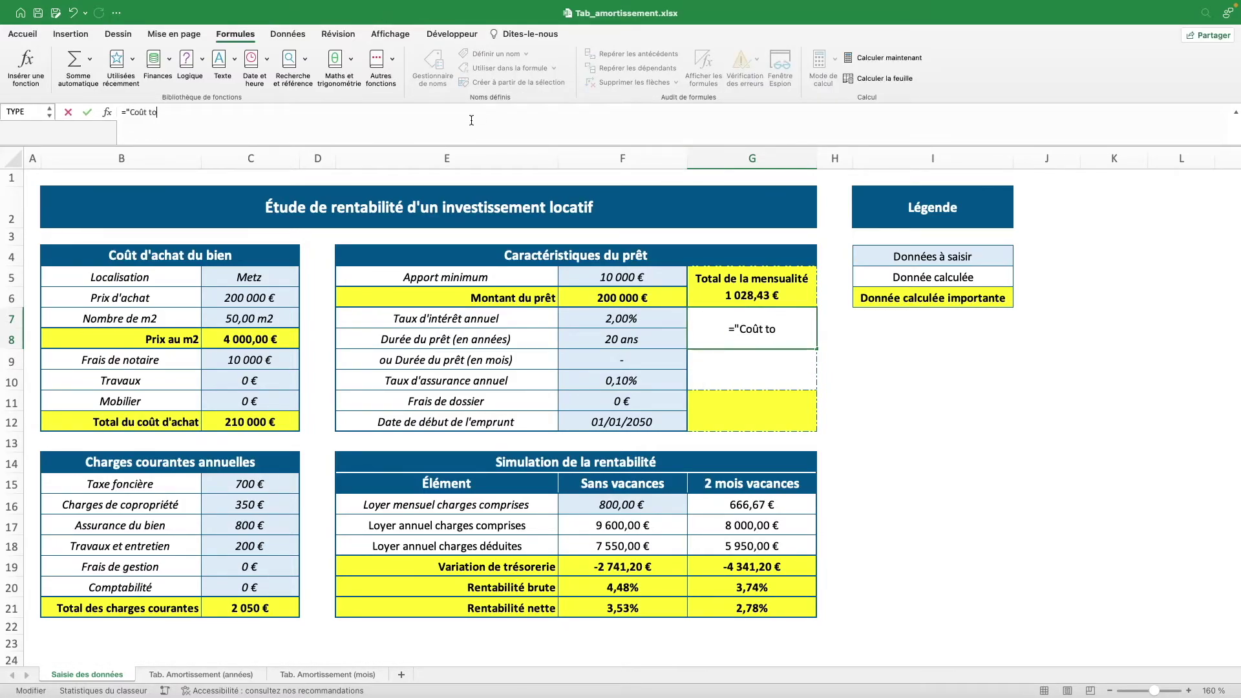
text(tal des intér^êts)
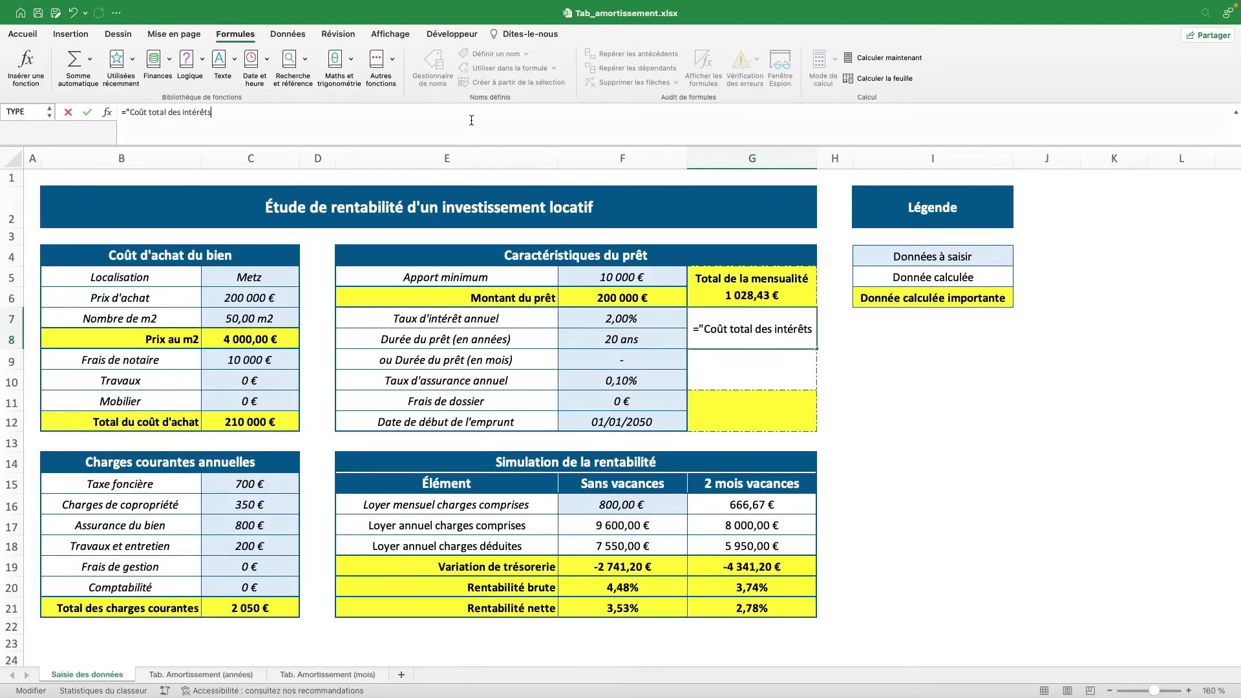
key(alt+Return)
text("&)
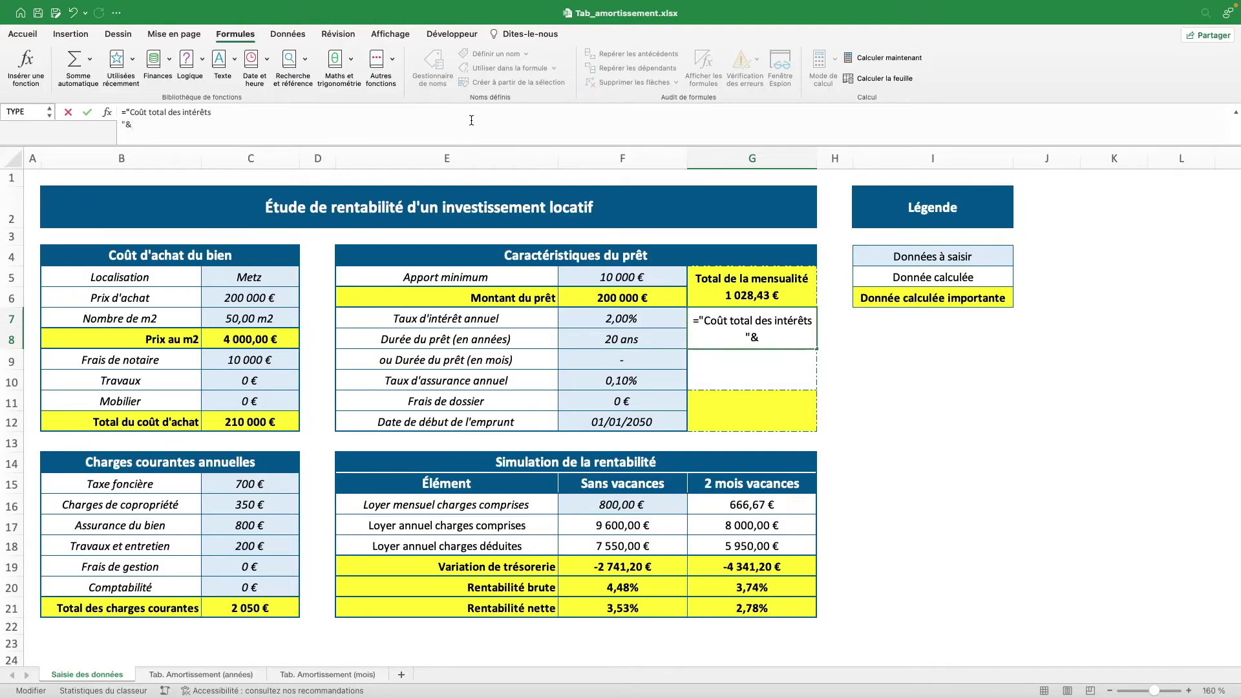
text(TEXTE(SOMME.SI.ENS)
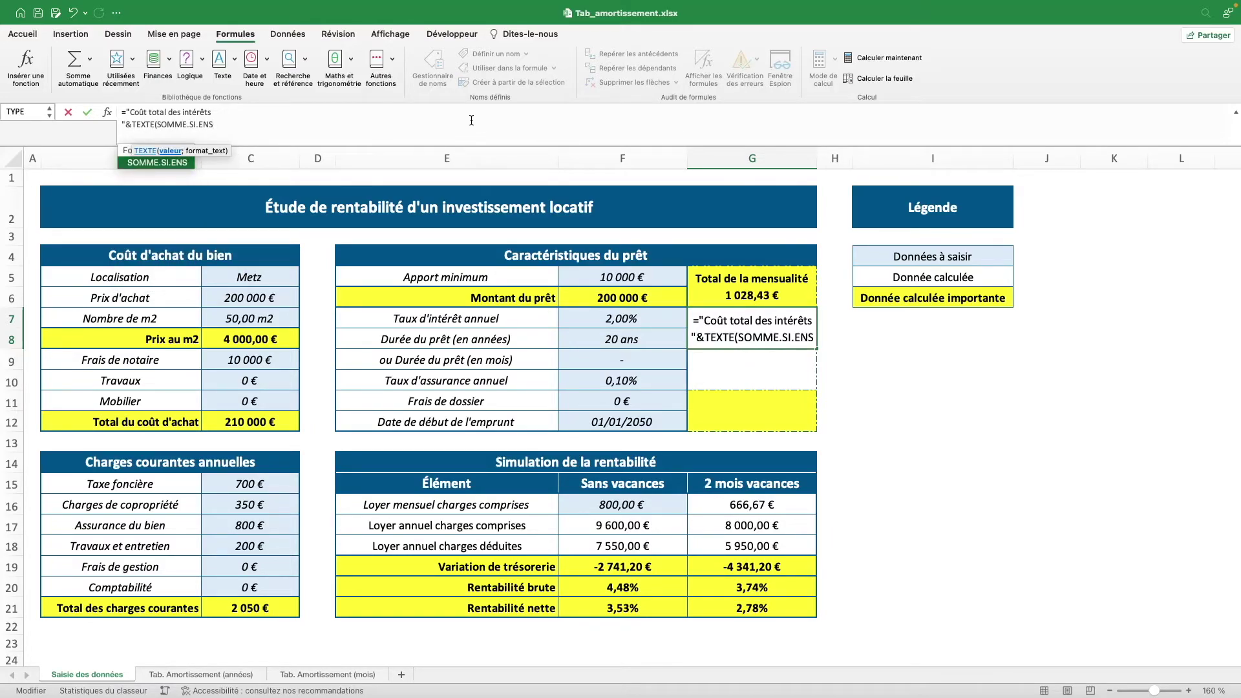
text(()
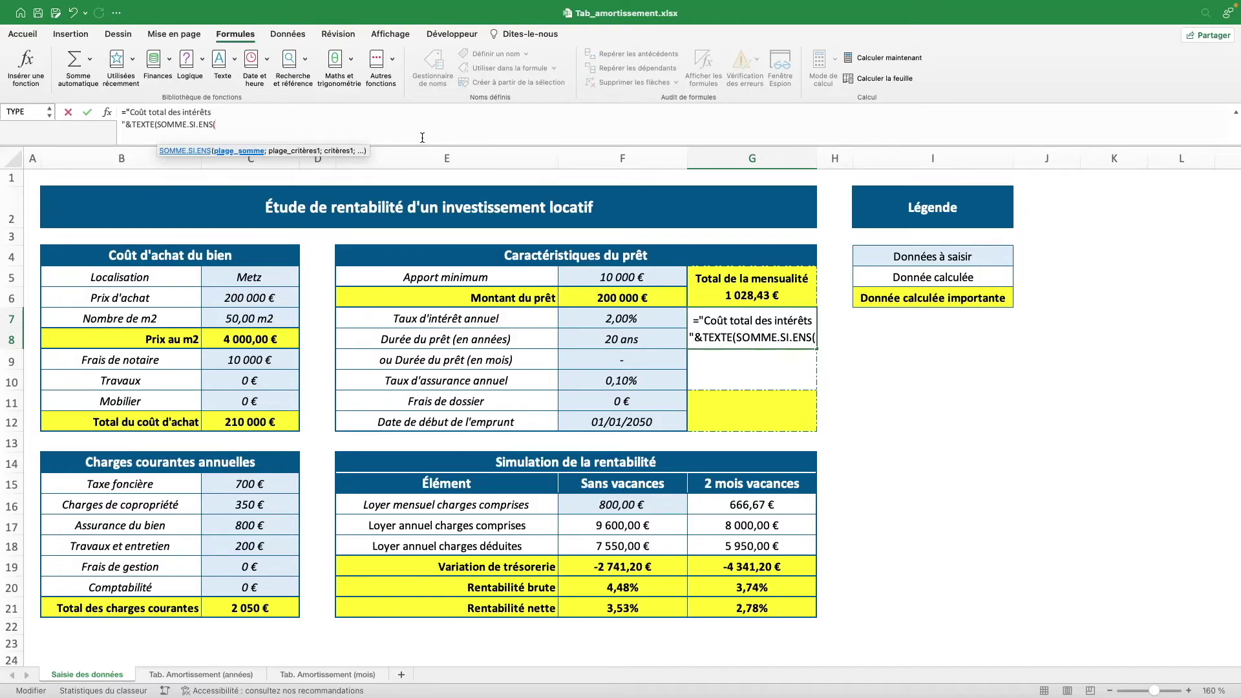
text(ta)
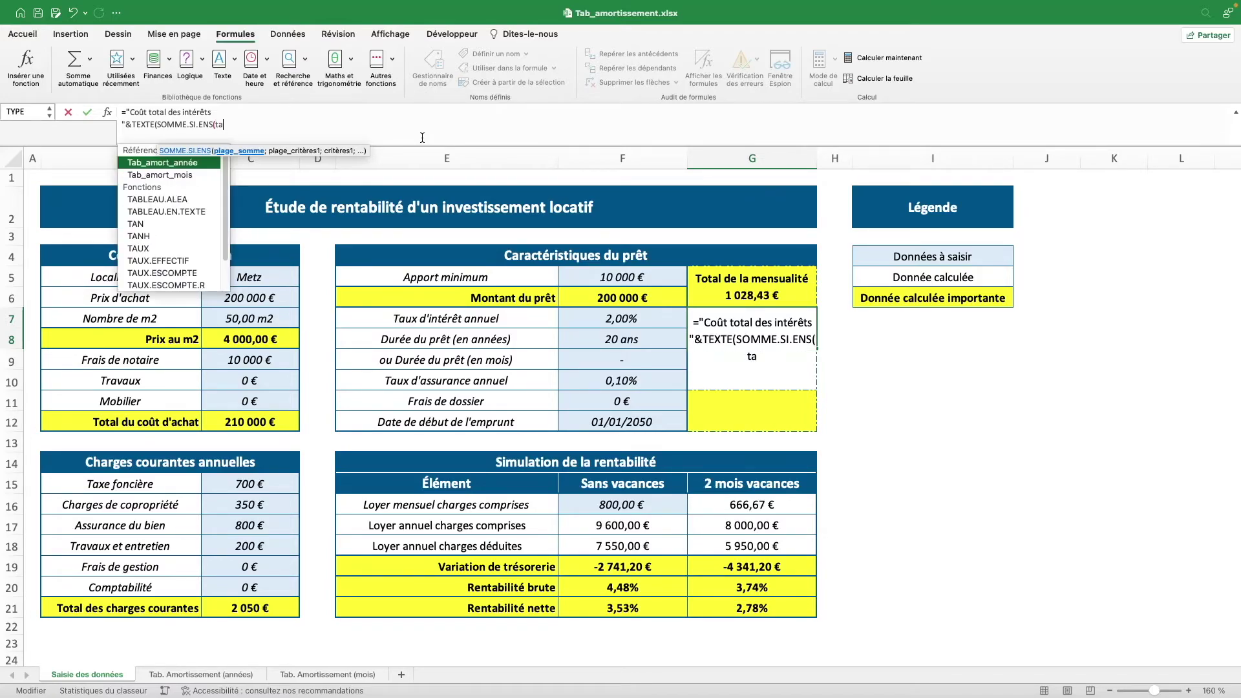
text(b)
Step: Use Tab_amort_mois[Intérêts mensuels] as the SOMME.SI.ENS sum range
key(Down)
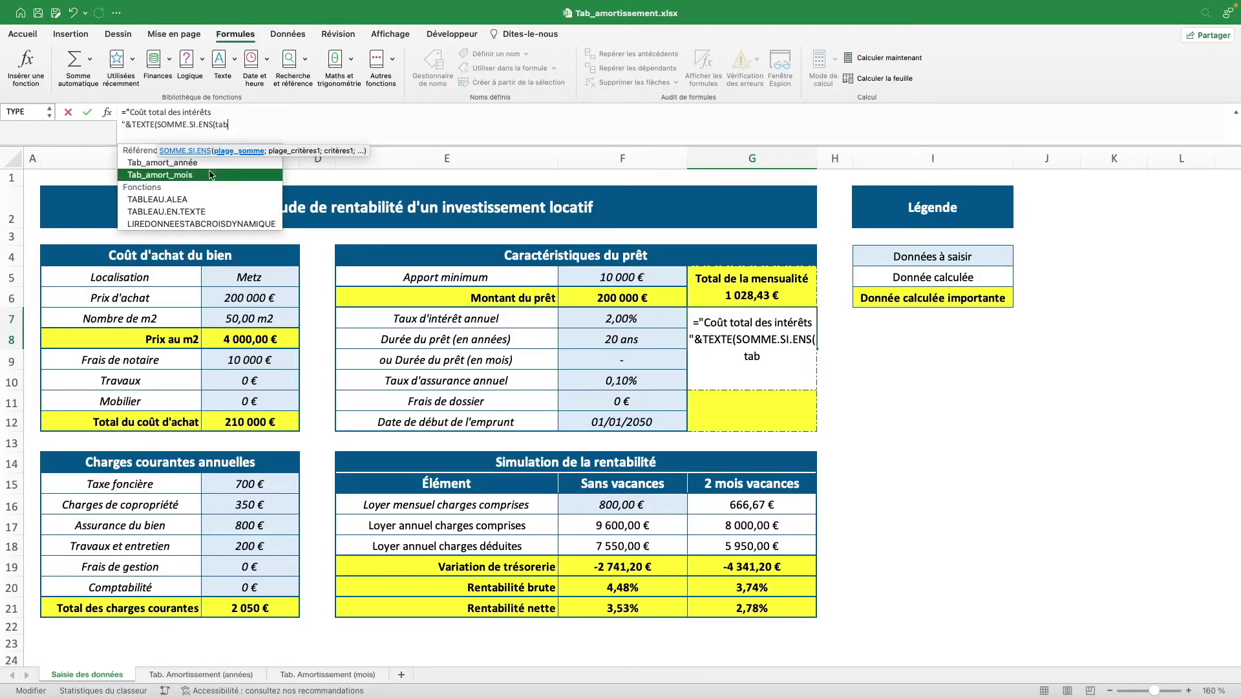
key(Tab)
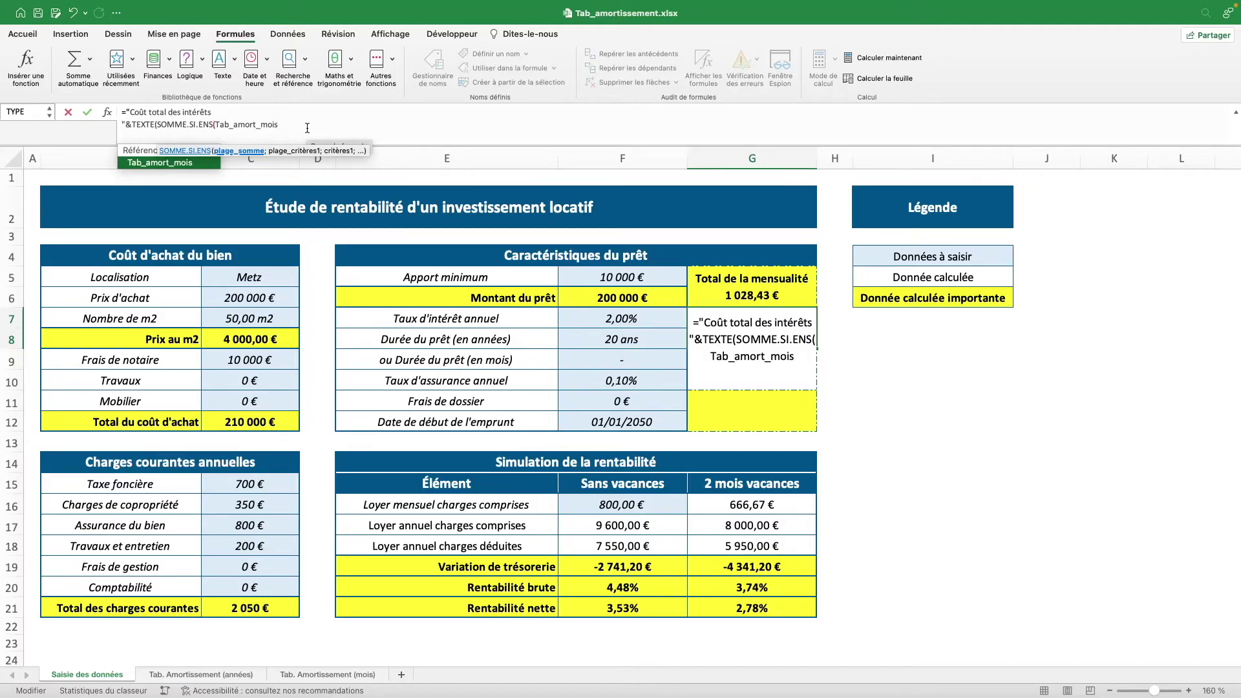
text(5)
key(BackSpace)
text([)
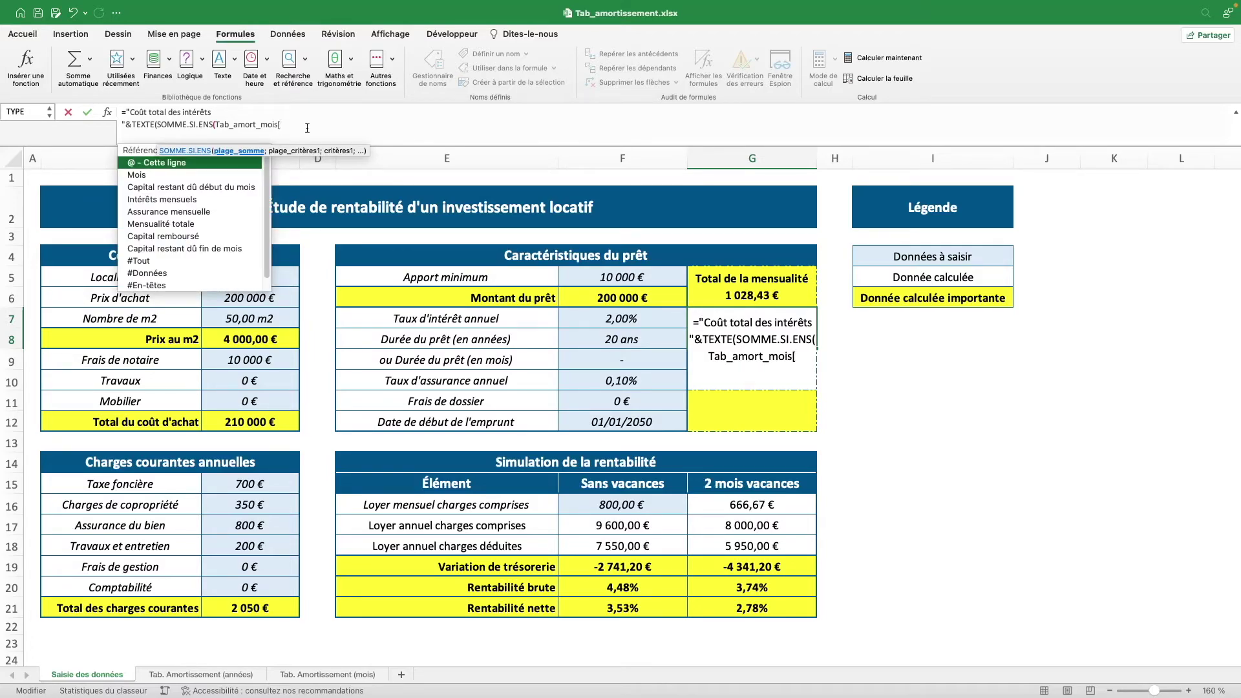
text(intér)
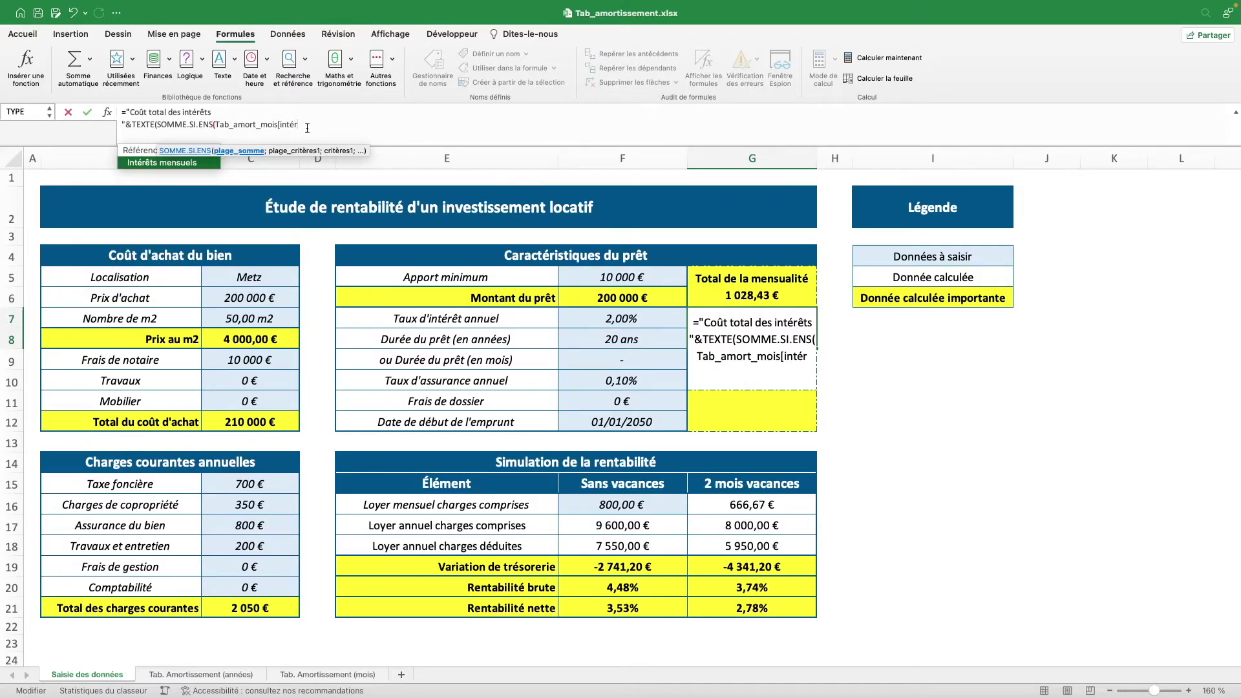
key(Tab)
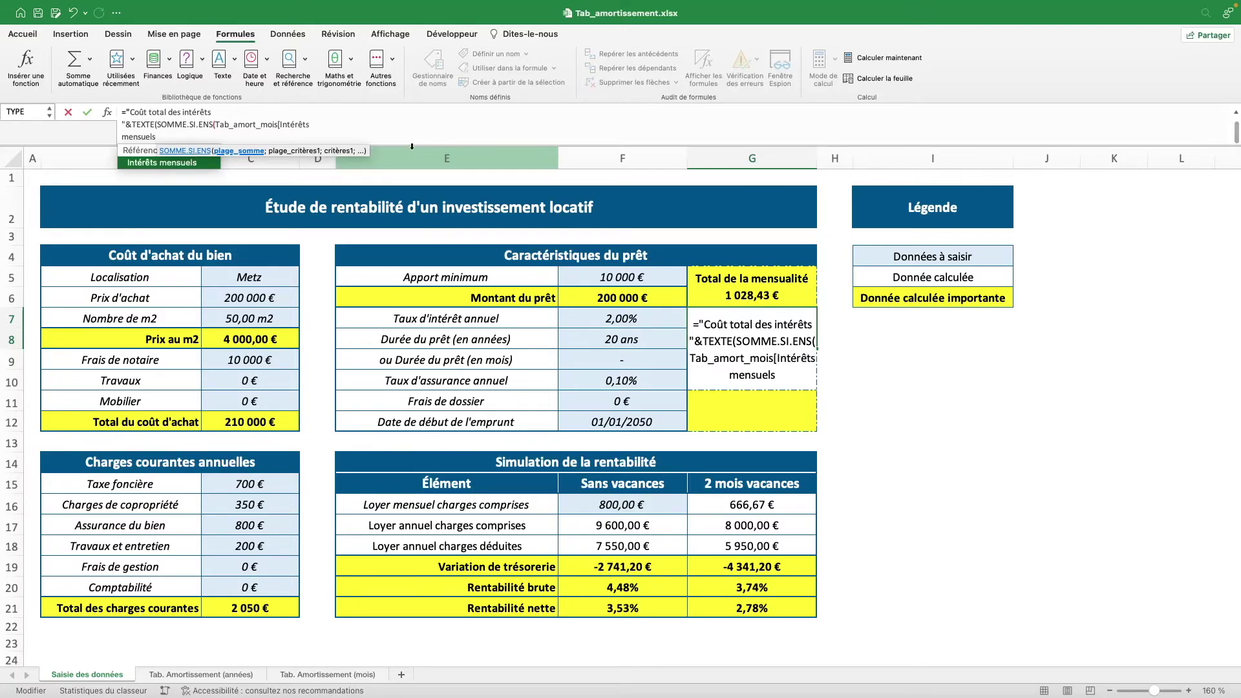
drag(412, 147, 411, 170)
text(])
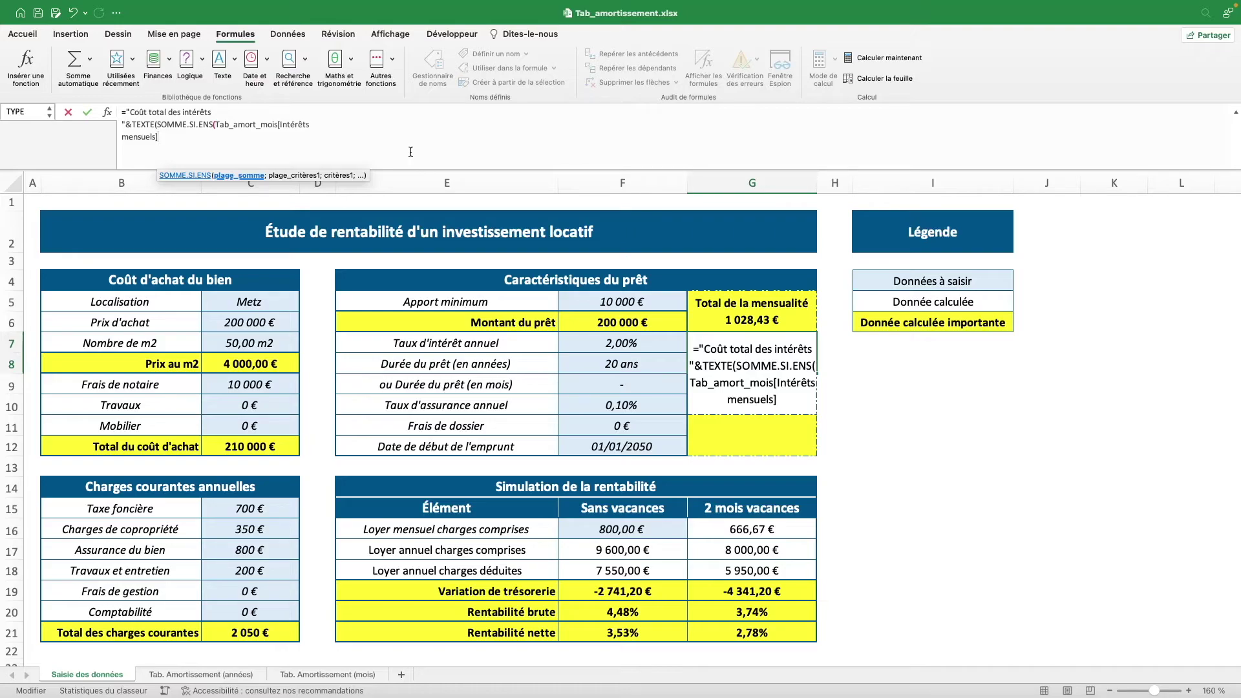
text(;Tab_amort_mois[Intérêts)
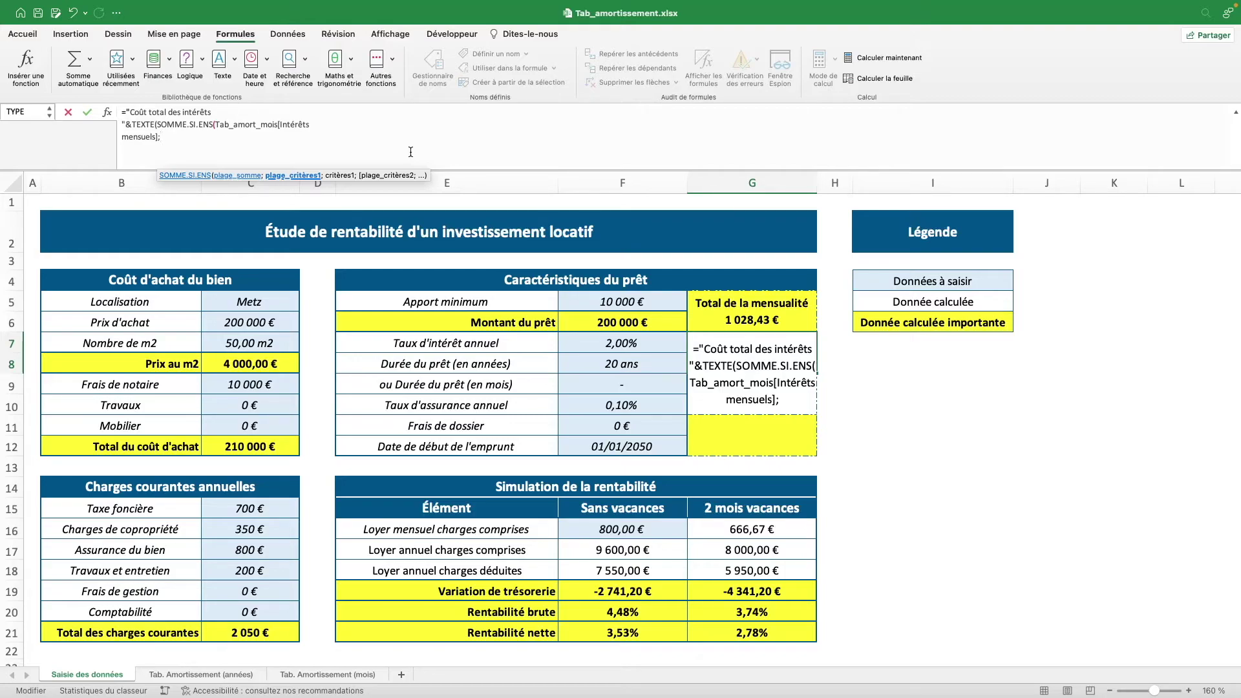
Step: Finish G7 as TEXTE(SOMME.SI.ENS(Tab_amort_mois[Intérêts mensuels];">0")) so it shows 42 824,00 €
text(Tab_amort_)
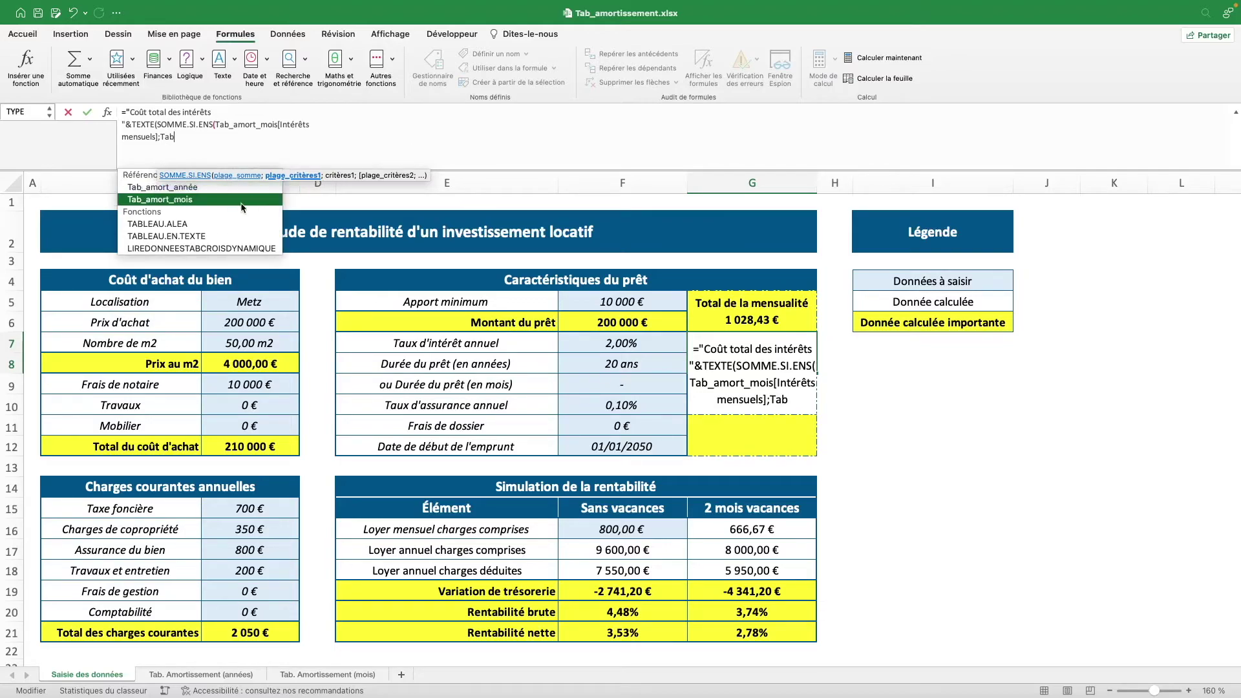
text(mois[)
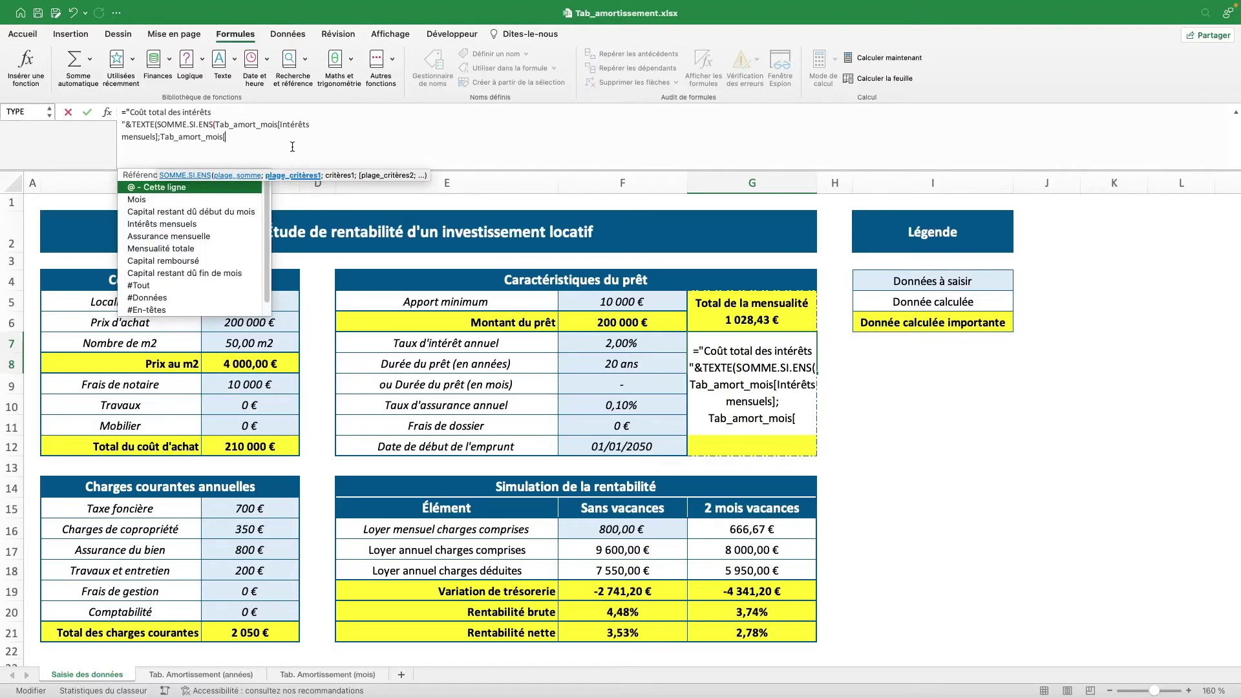
text(Intérêts )
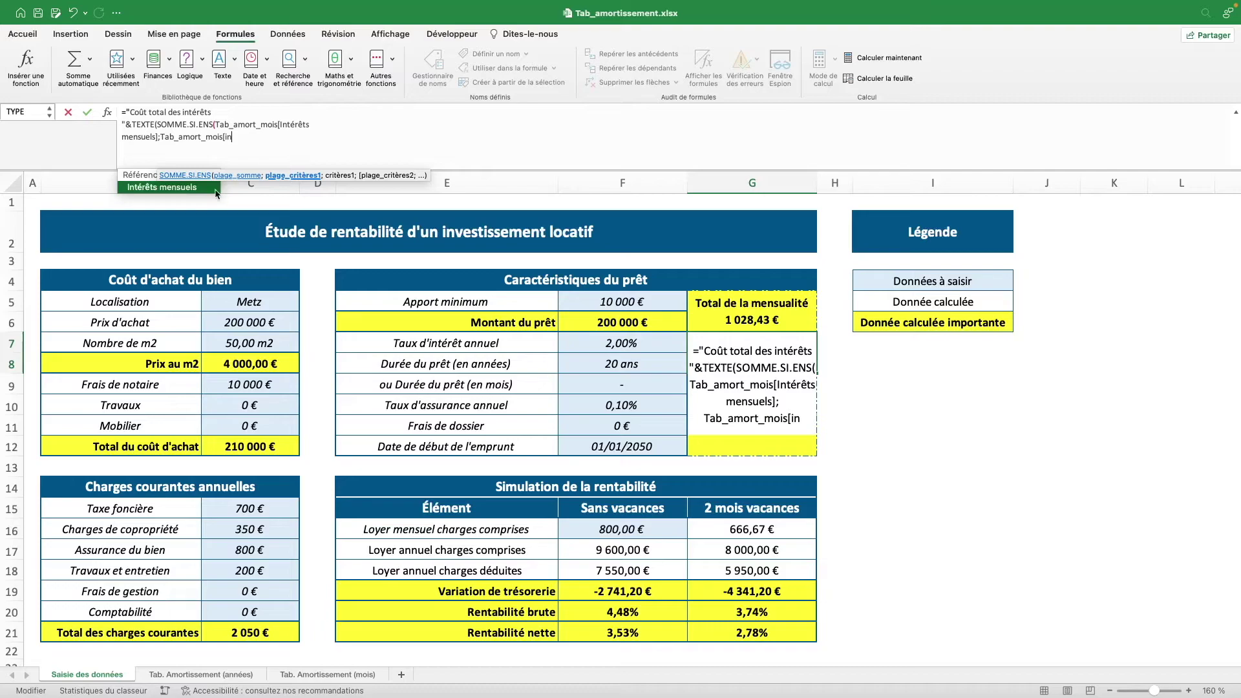
text(mensuels])
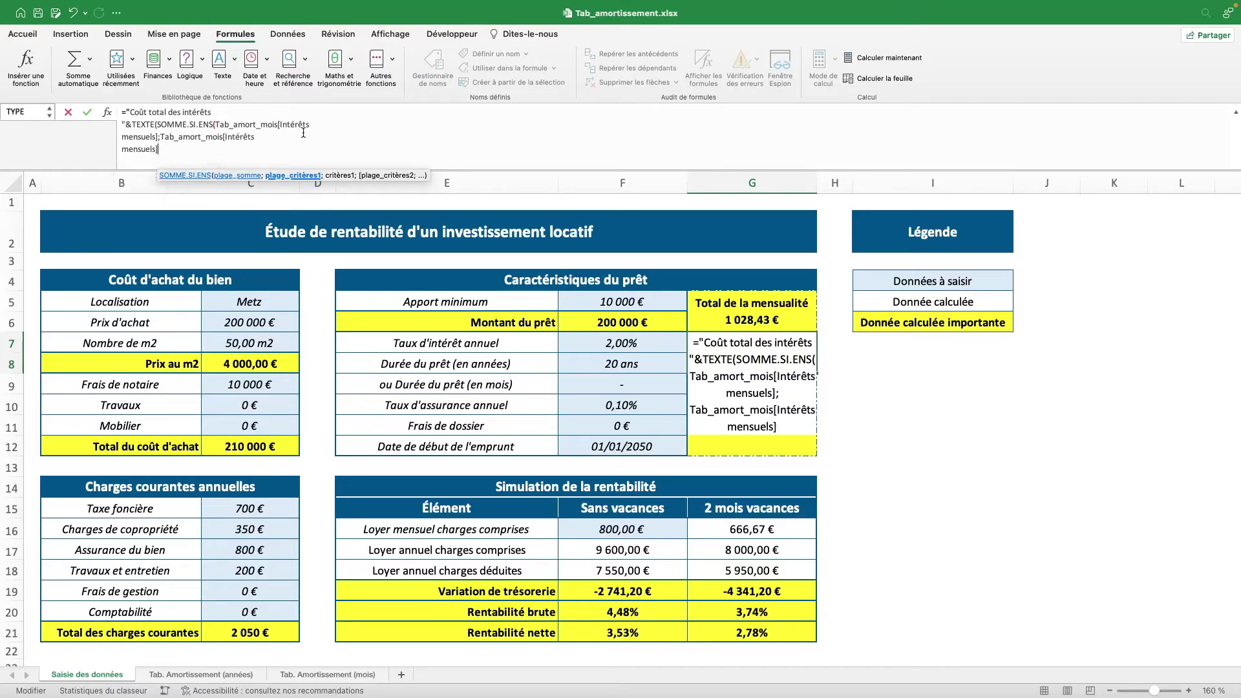
text(;">)
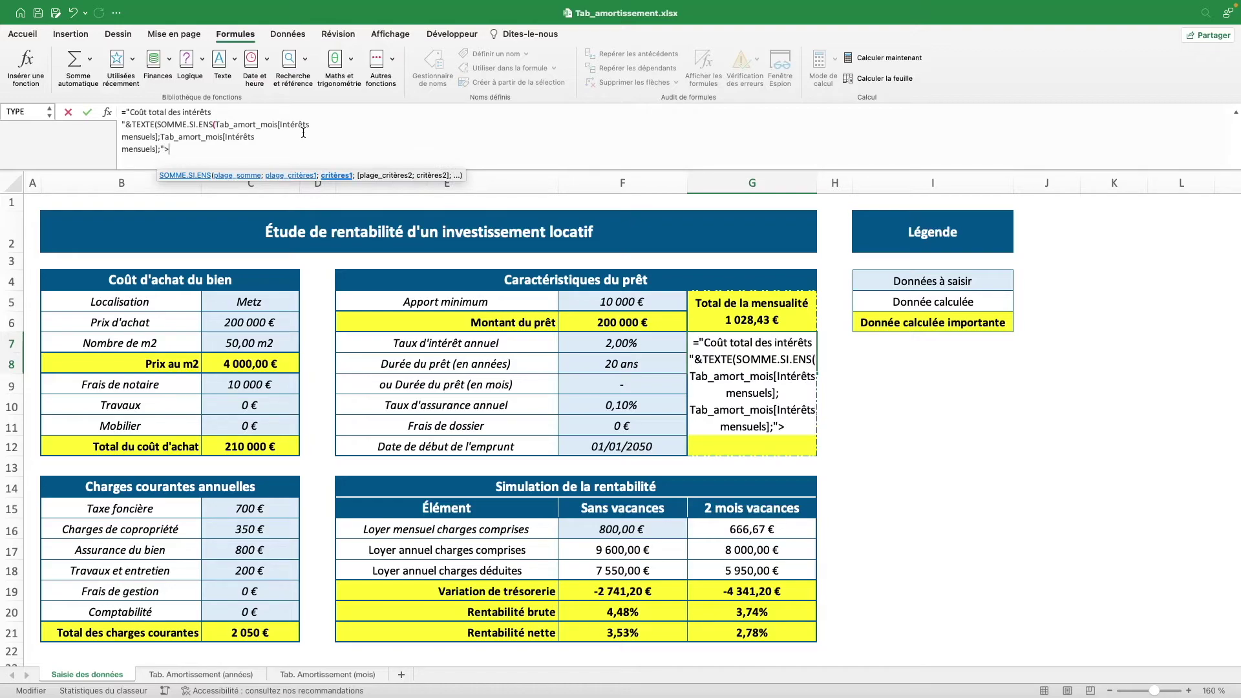
text(0")
text())
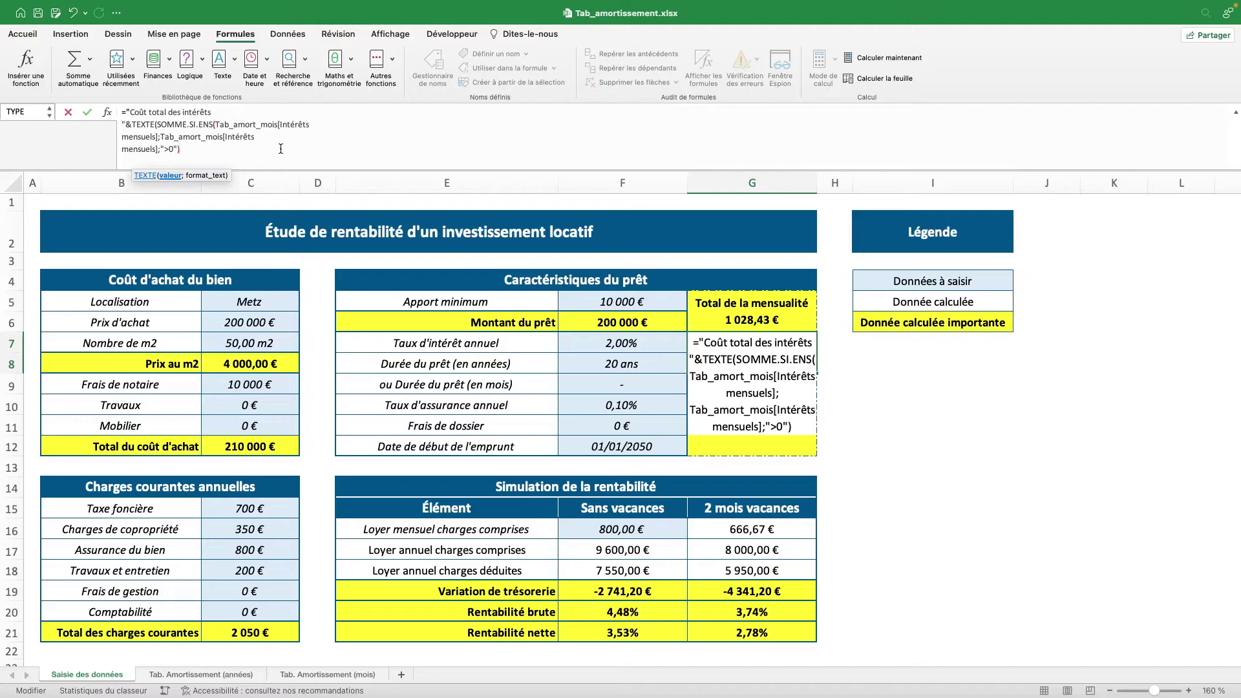
text(;)
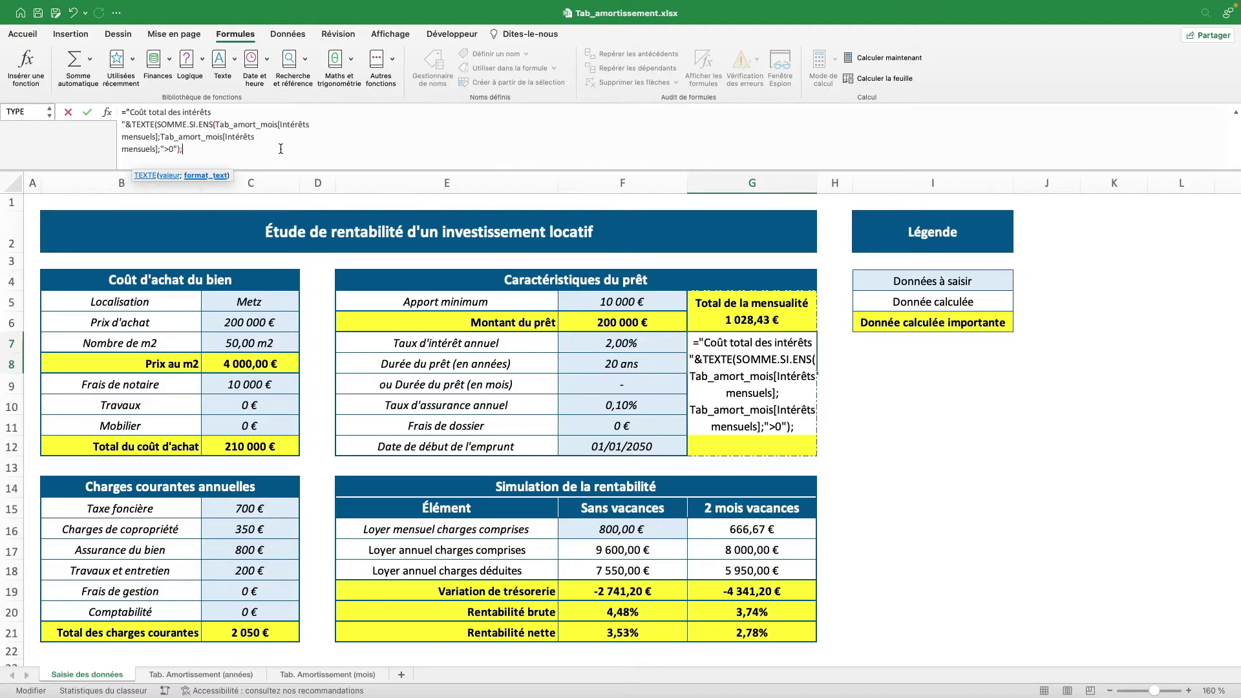
text(")
text(# ##0,)
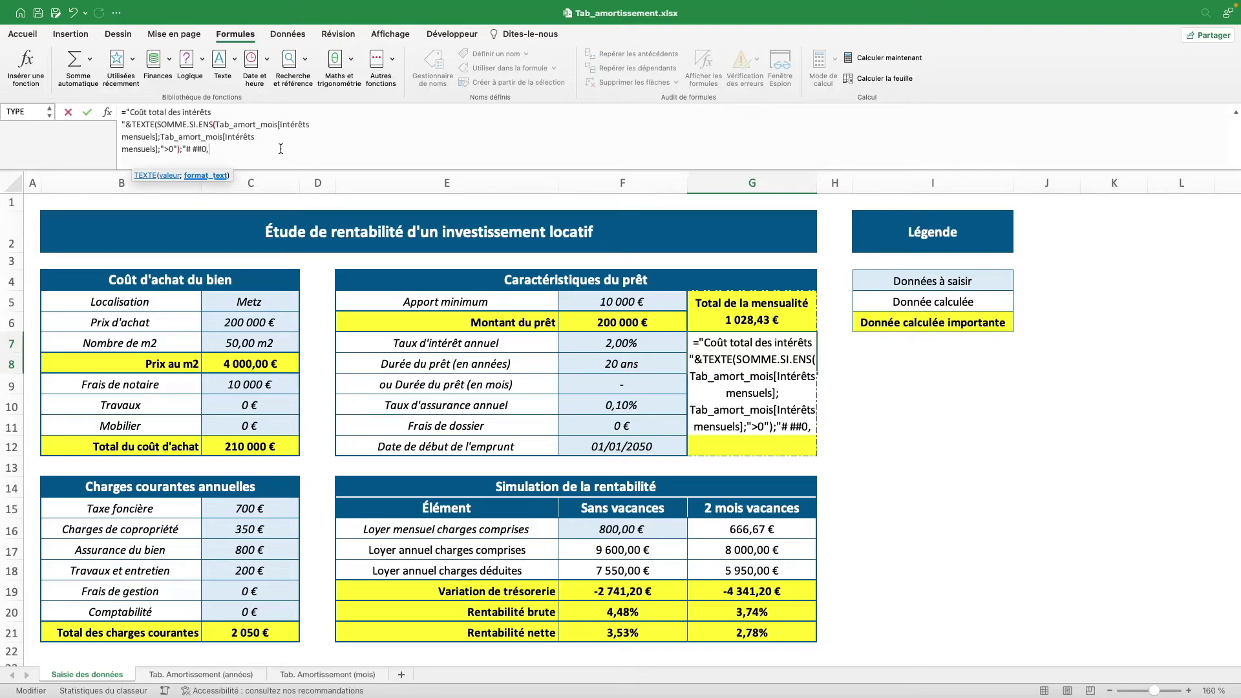
text(00 €)
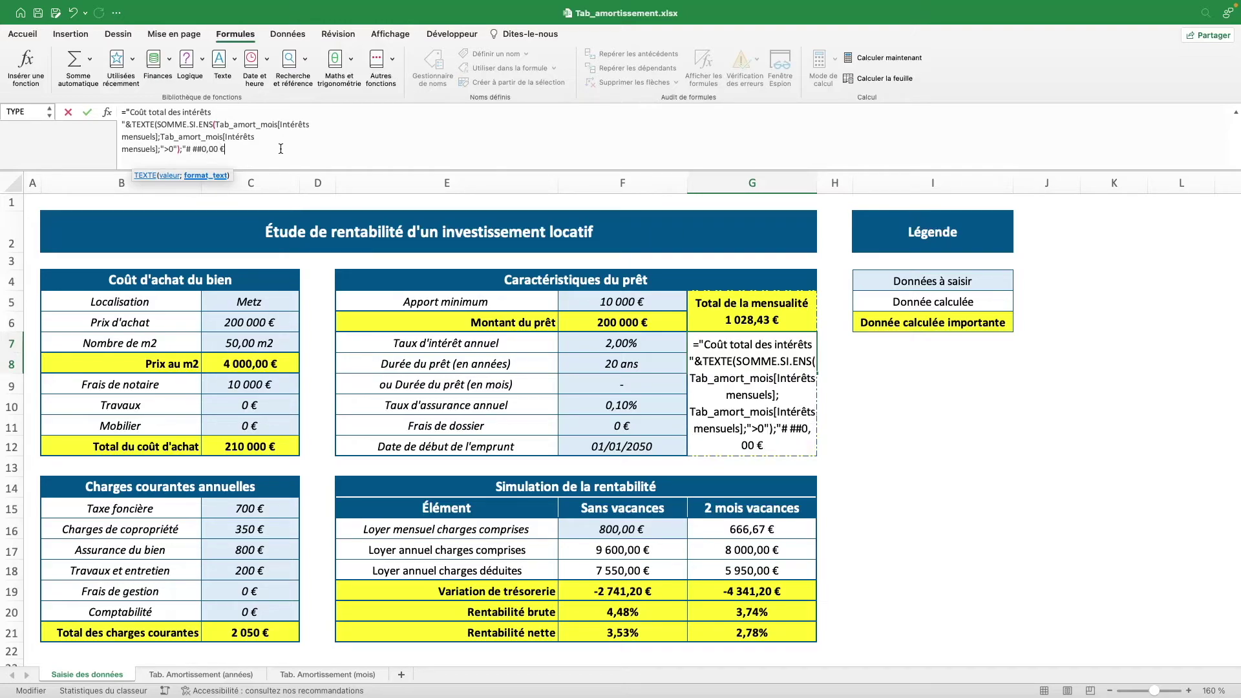
text(")
text())
key(Return)
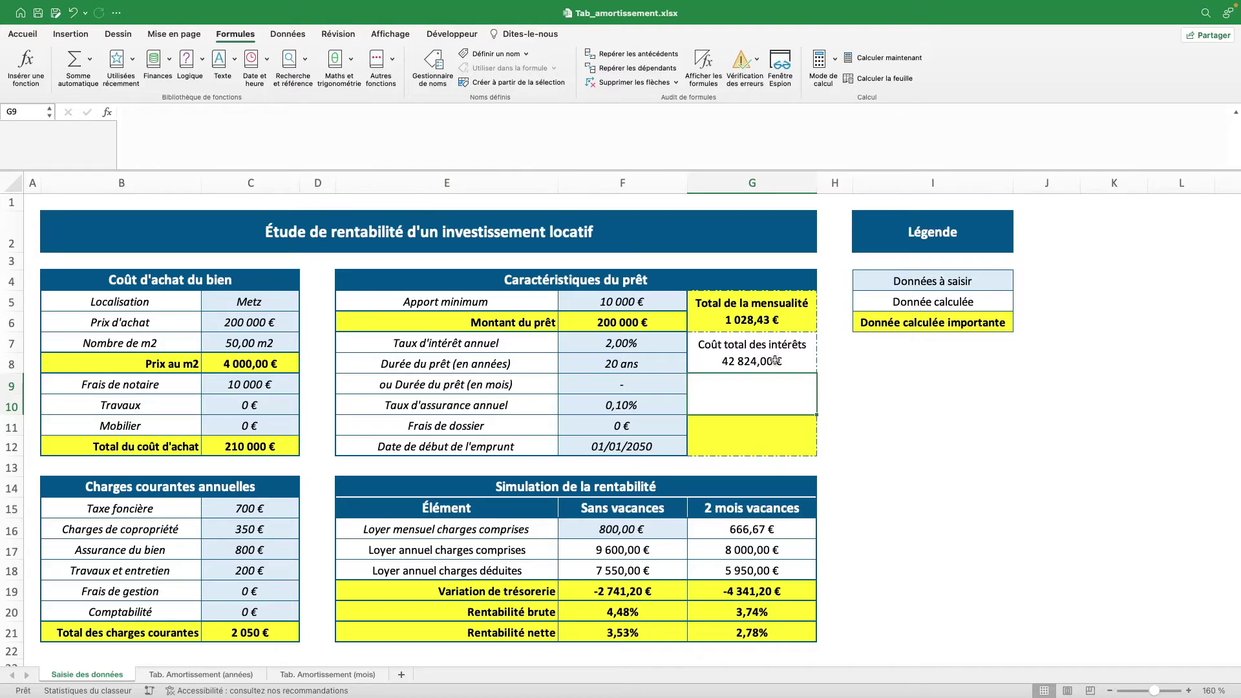
key(Up)
Step: Copy the interest total formula into G9 and switch both references to [Assurance mensuelle]
drag(280, 151, 77, 102)
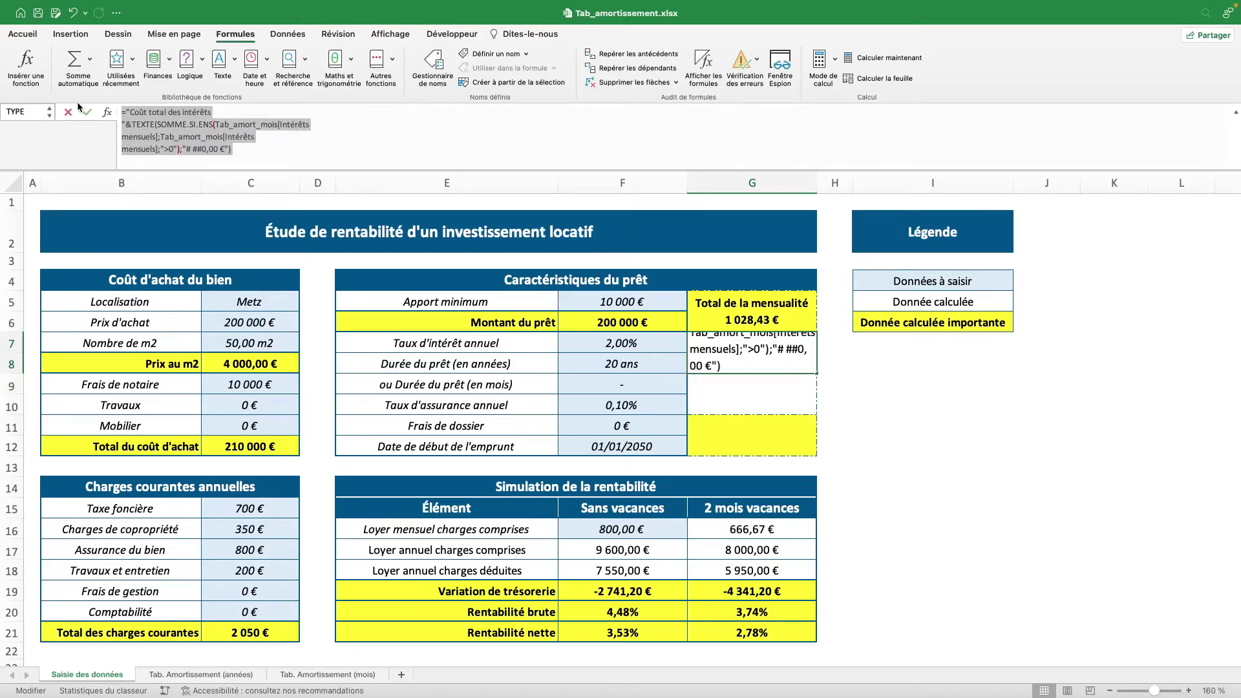
key(ctrl+x)
click(279, 134)
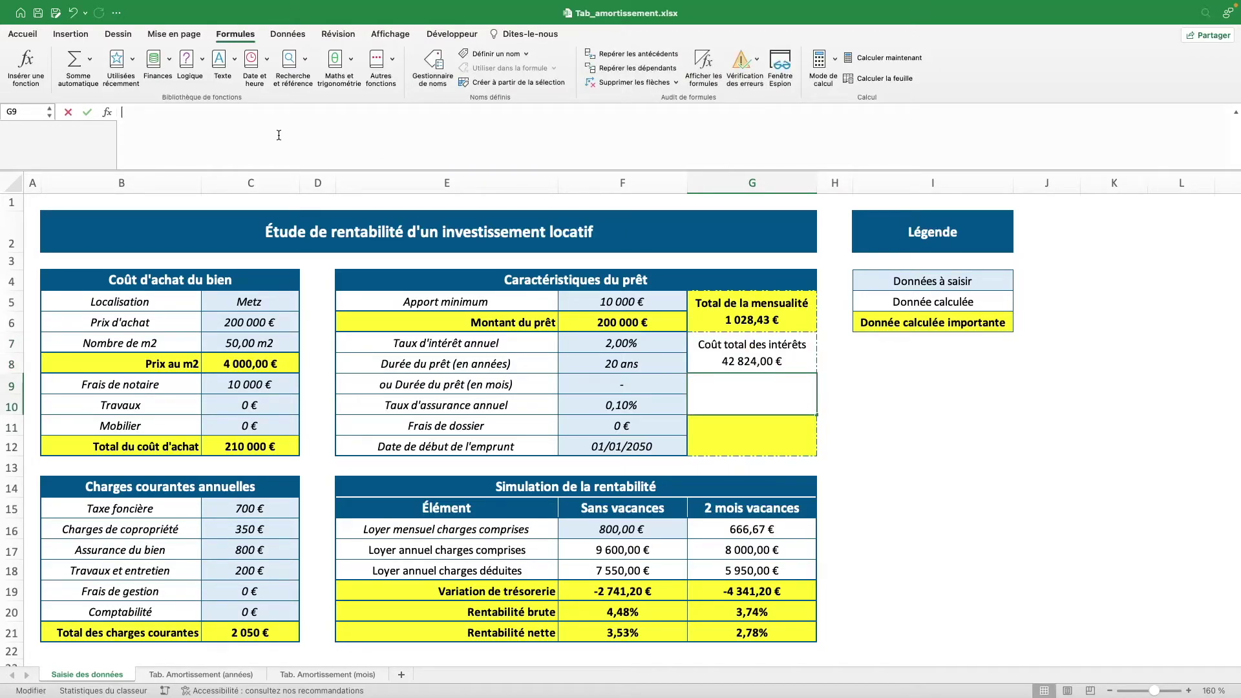
key(ctrl+v)
drag(280, 123, 164, 136)
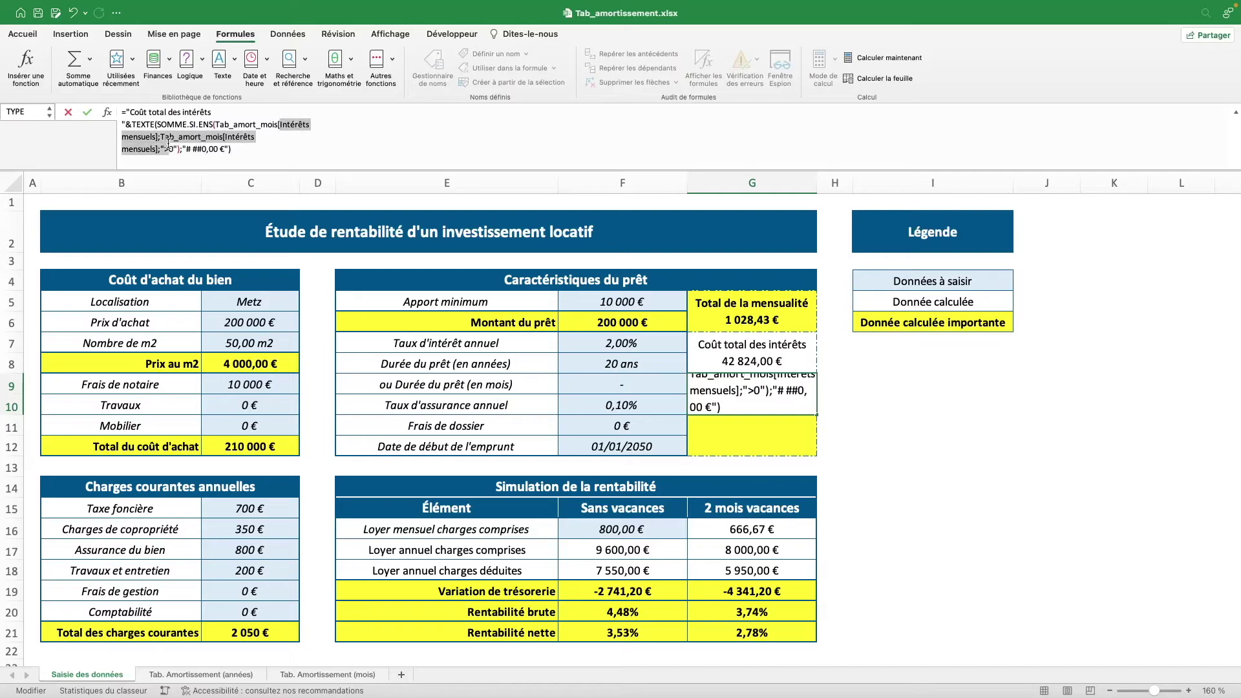
text(ass];Tab_amort_mois[)
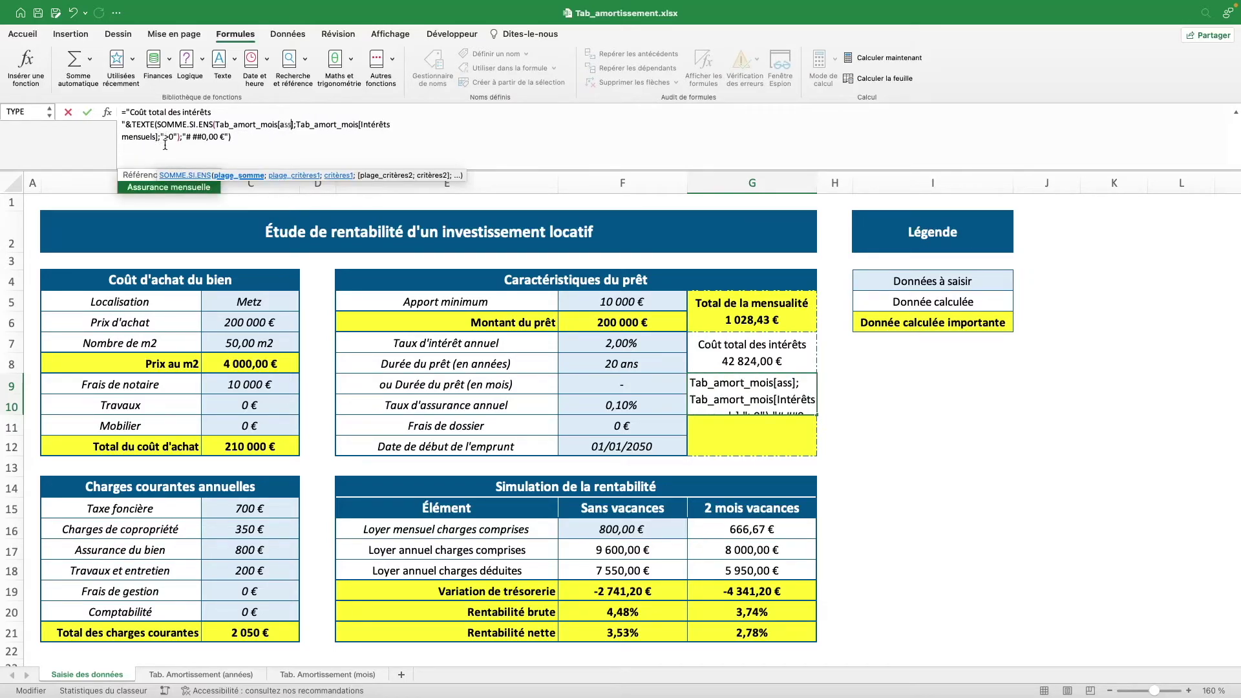
double_click(177, 193)
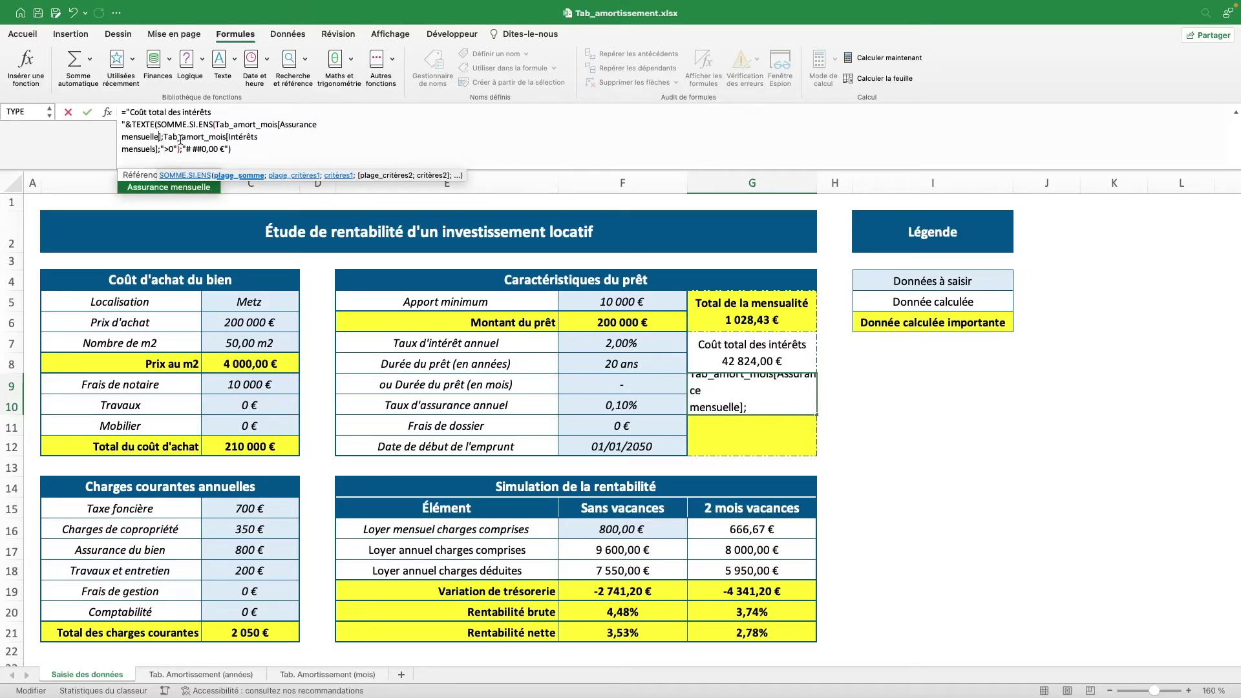
drag(225, 136, 155, 159)
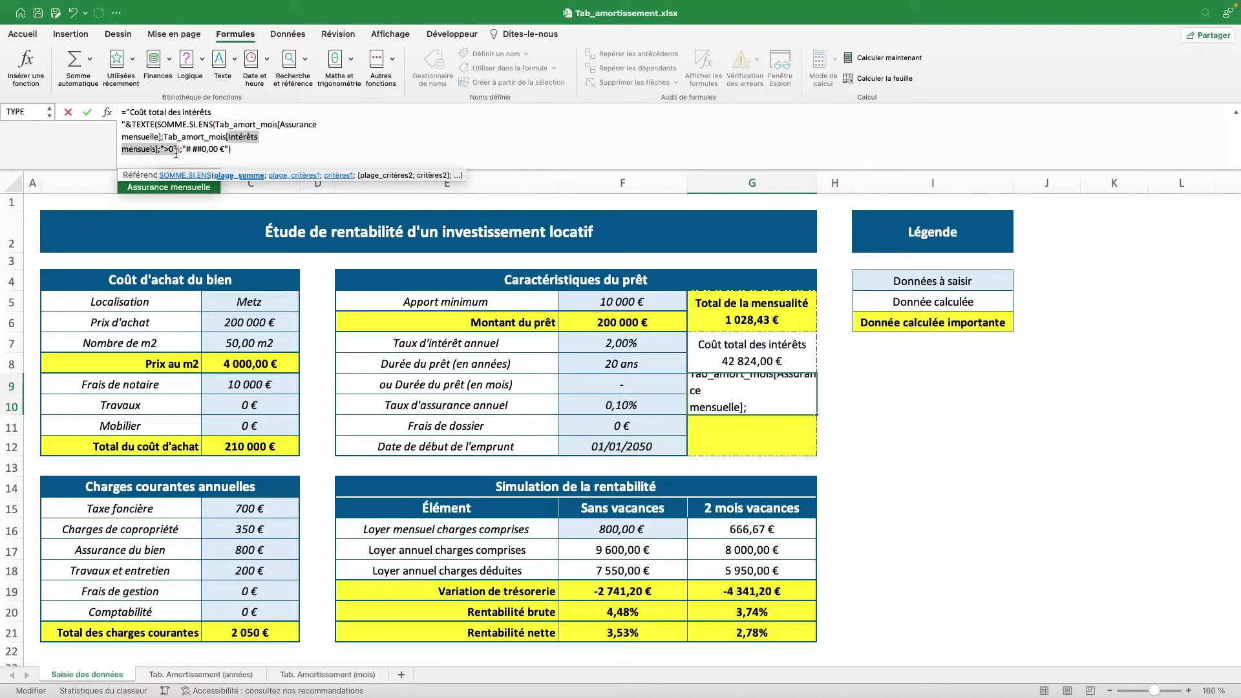
text(ass)
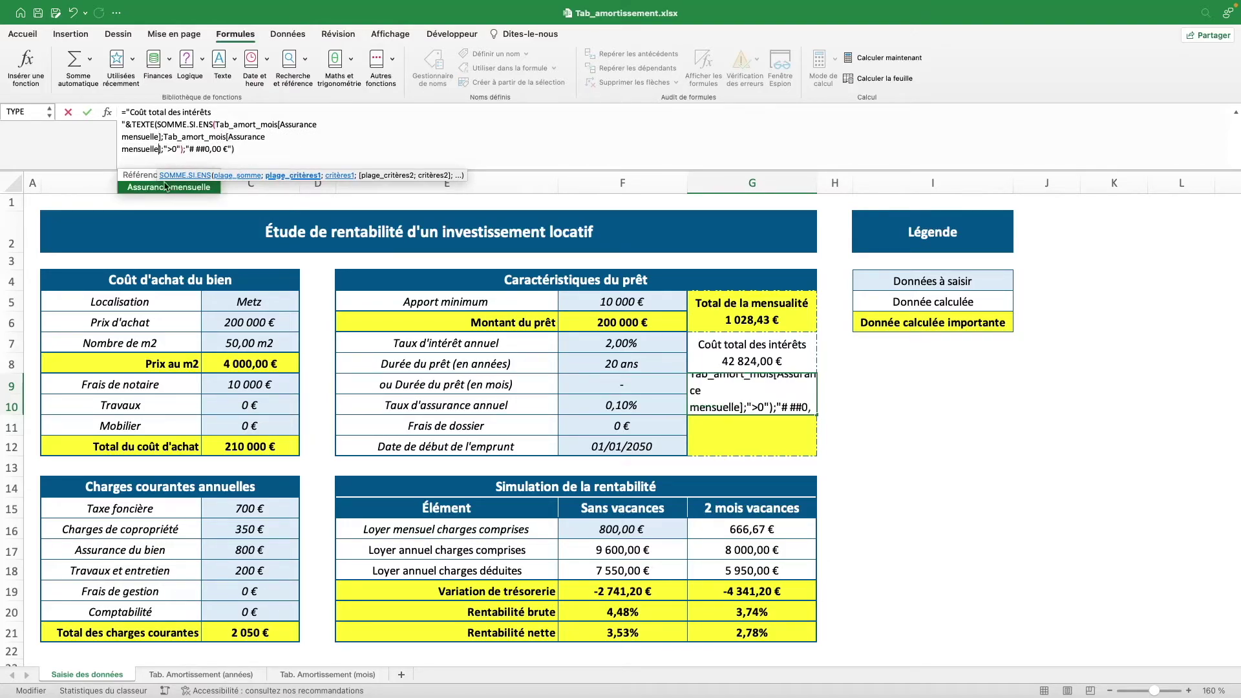
key(Tab)
key(Return)
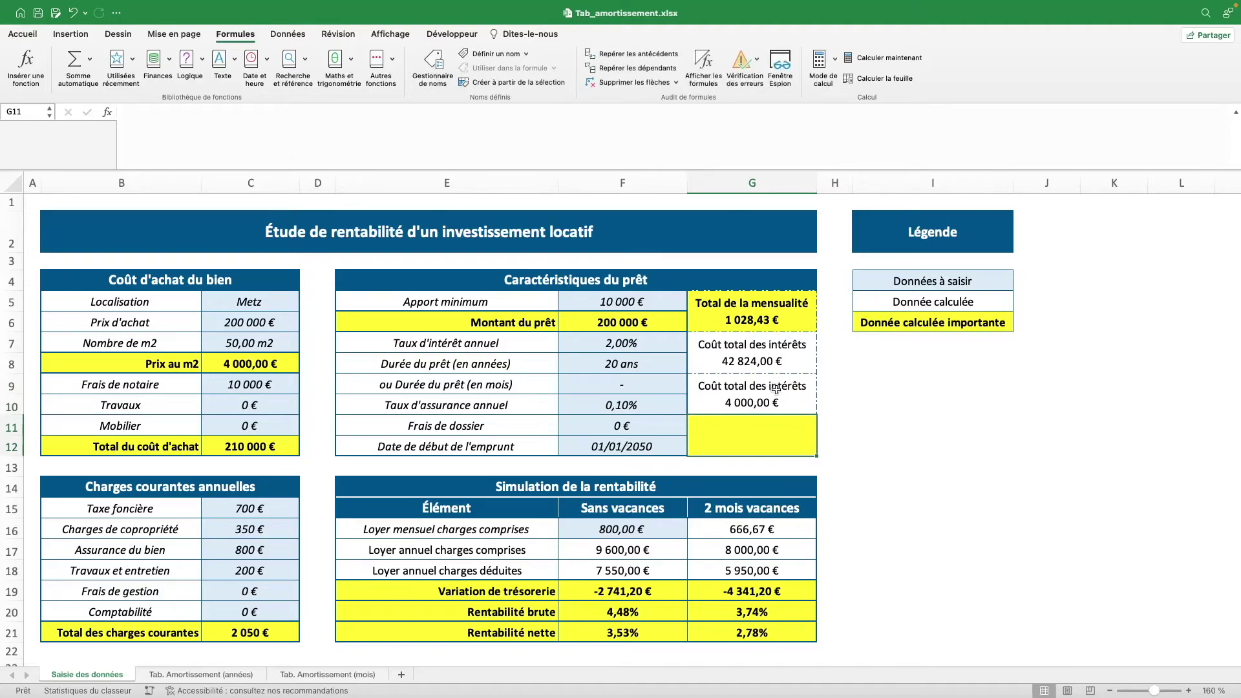
Step: Relabel the G9 total as 'Coût total de l'assurance'
click(767, 390)
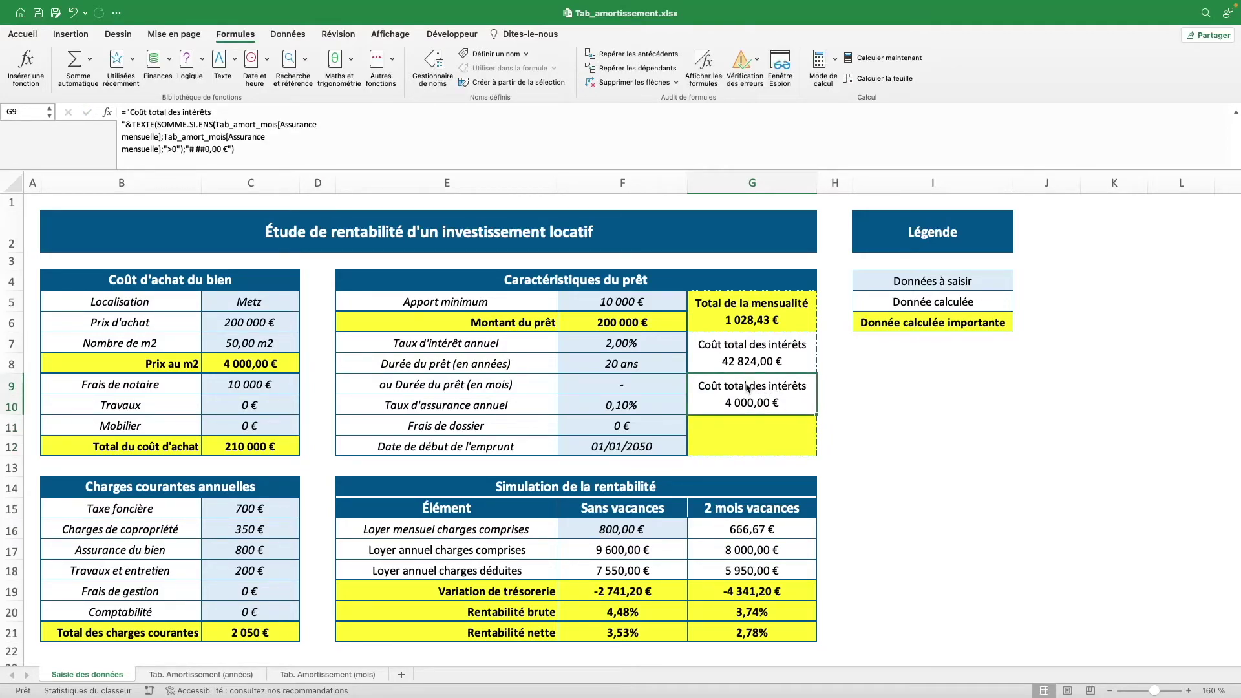
drag(174, 112, 284, 111)
key(BackSpace)
text(l'assurance)
key(Return)
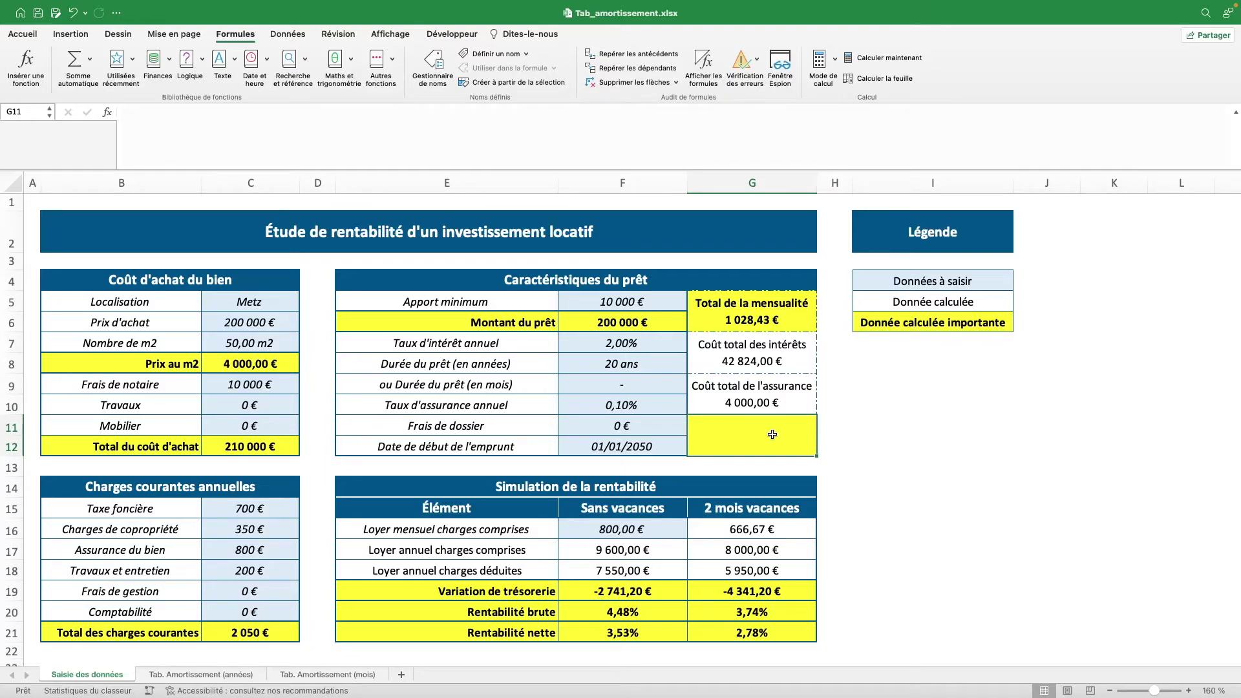
Step: Copy the interest total formula into G11 and relabel it 'Coût total du prêt'
click(749, 368)
click(300, 154)
key(Return)
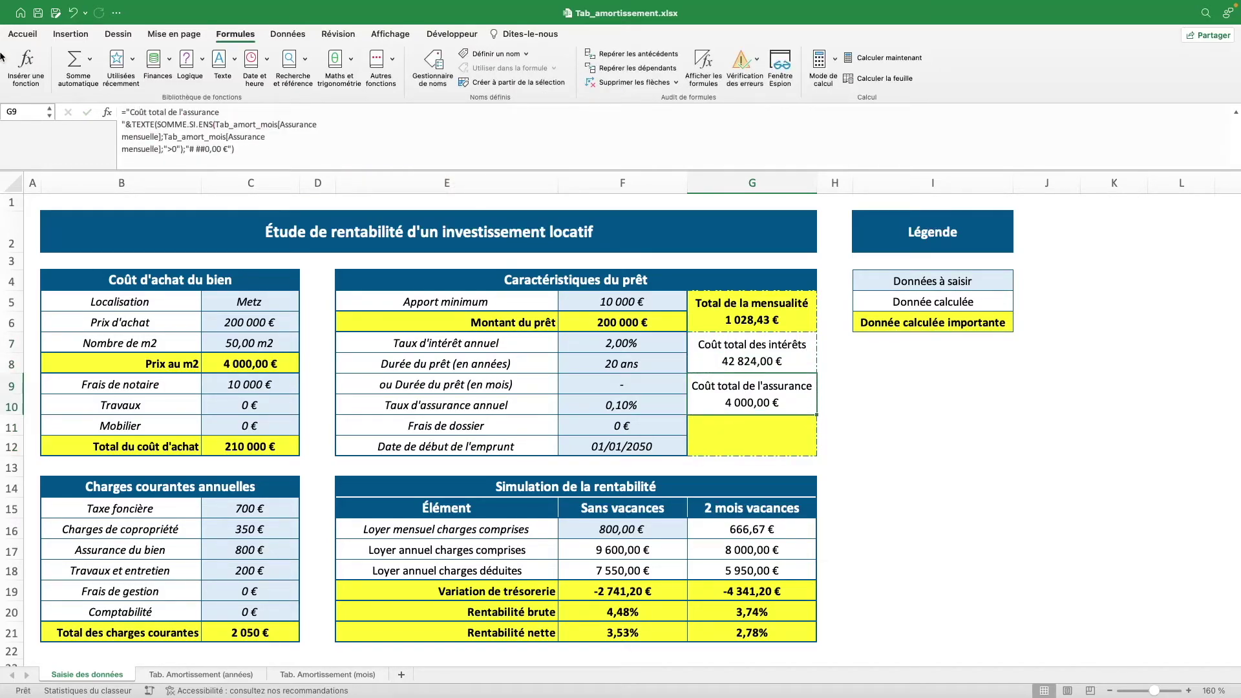
key(Return)
click(140, 114)
key(cmd+v)
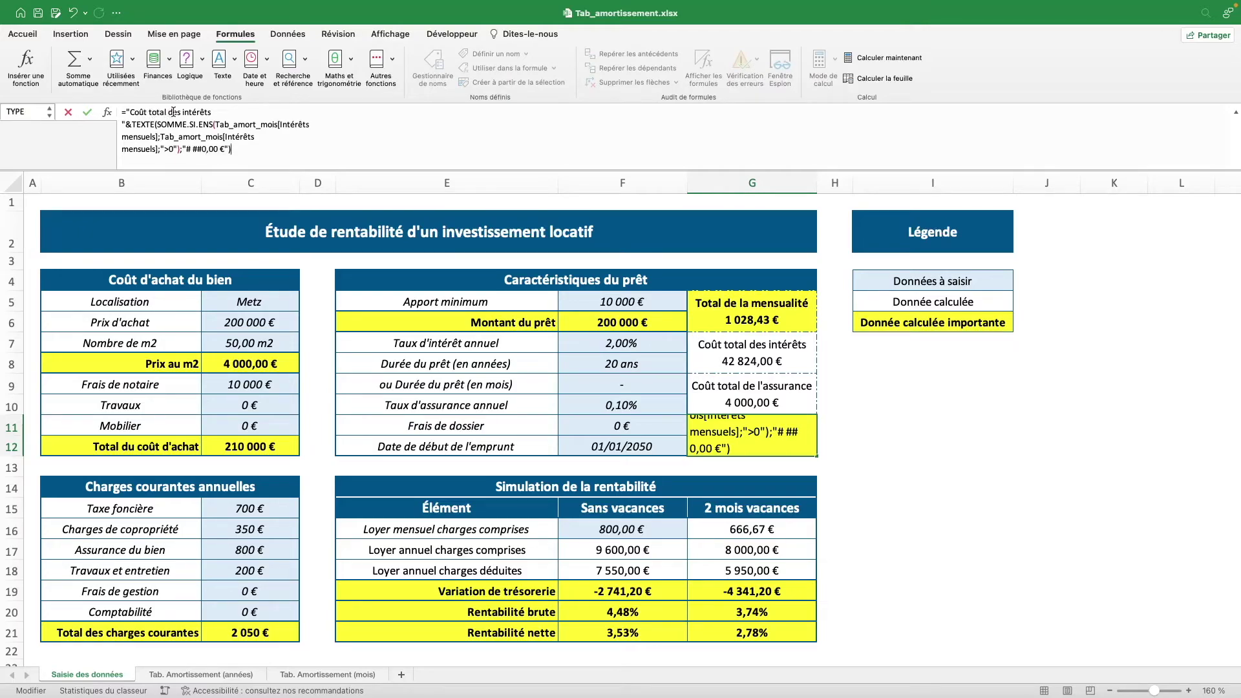
drag(172, 113, 219, 112)
text(u prêt)
key(Return)
key(Up)
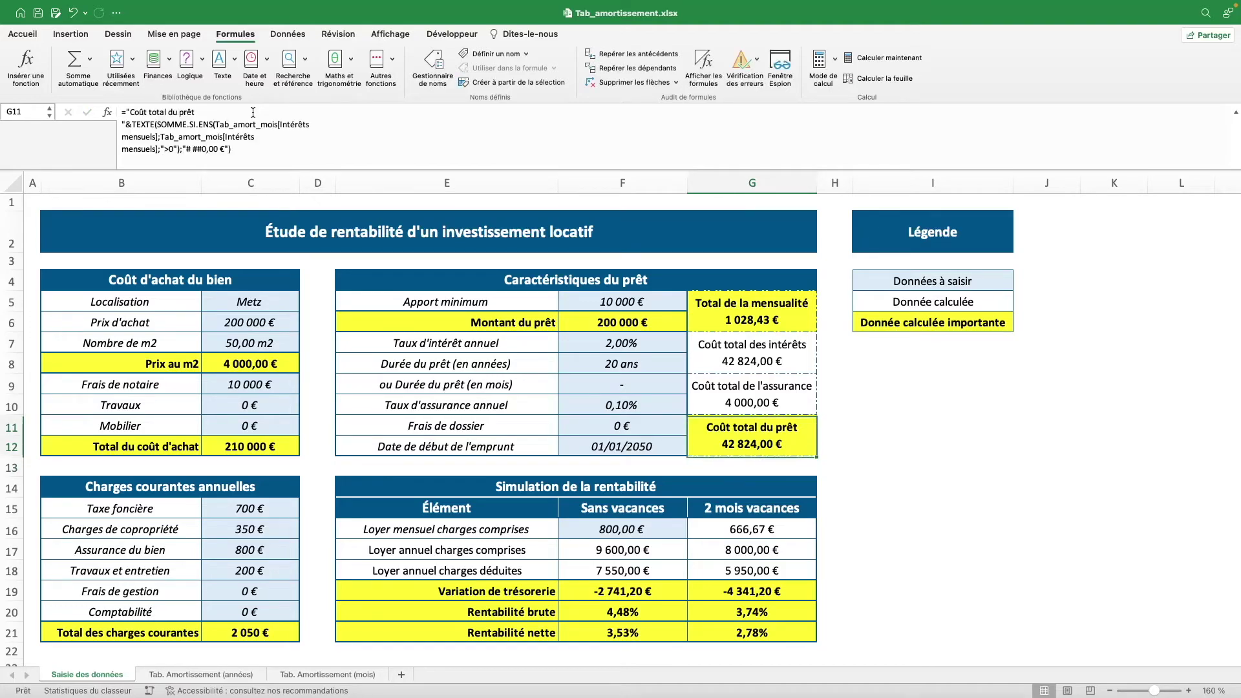
Step: Append G9's insurance SOMME.SI.ENS to the G11 formula, making the loan total 46 824,00 €
click(763, 407)
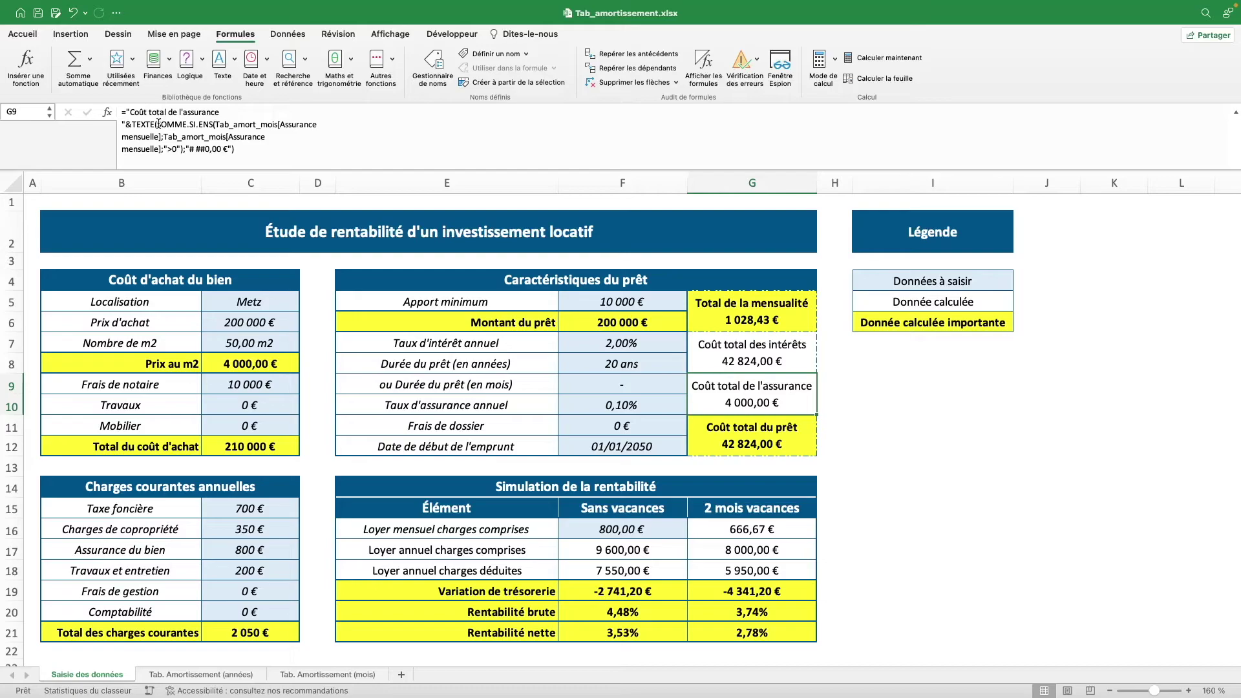
drag(157, 124, 181, 149)
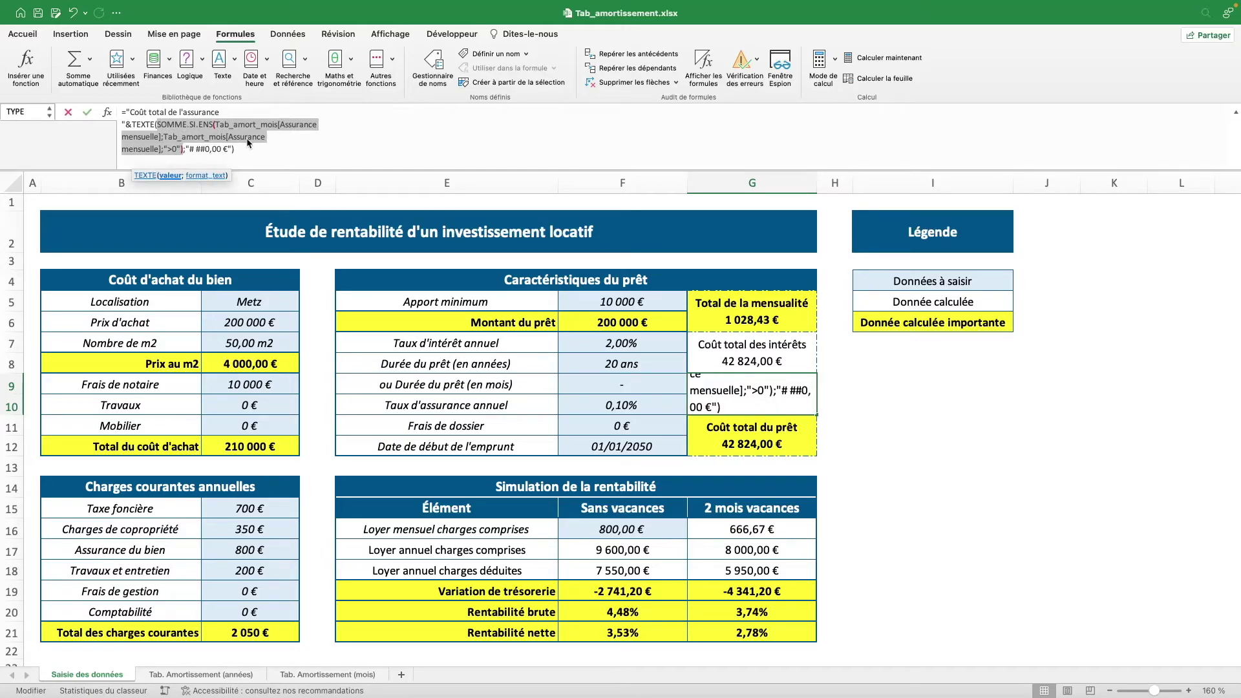
key(Return)
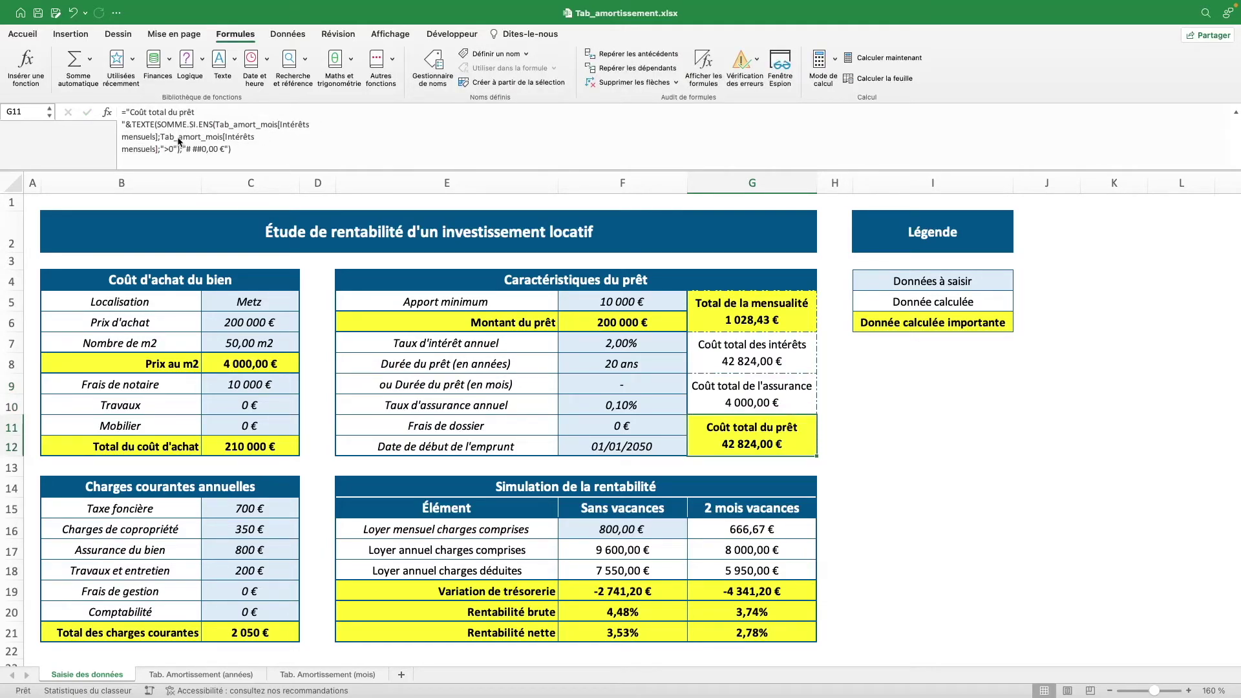
click(180, 149)
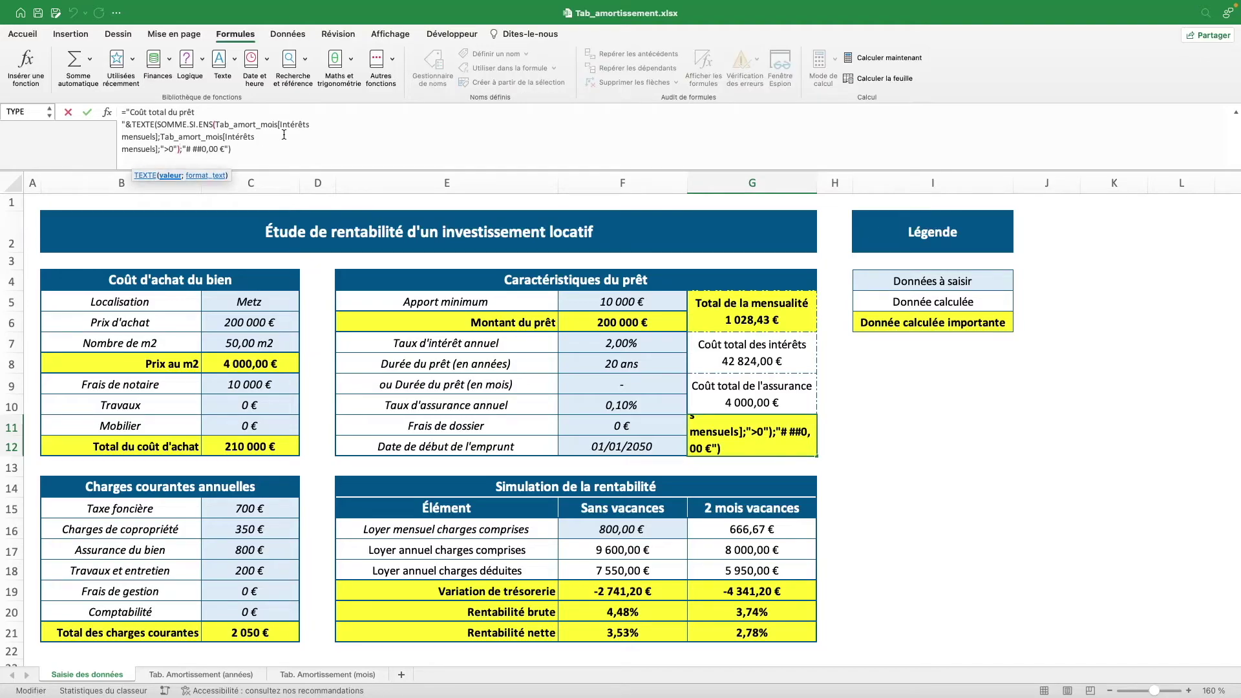
text(+SOMME.SI.ENS(Tab_amort_mois[Assurance mensuelle];Tab_amort_mois[Assurance mensuelle];">0"))
key(Return)
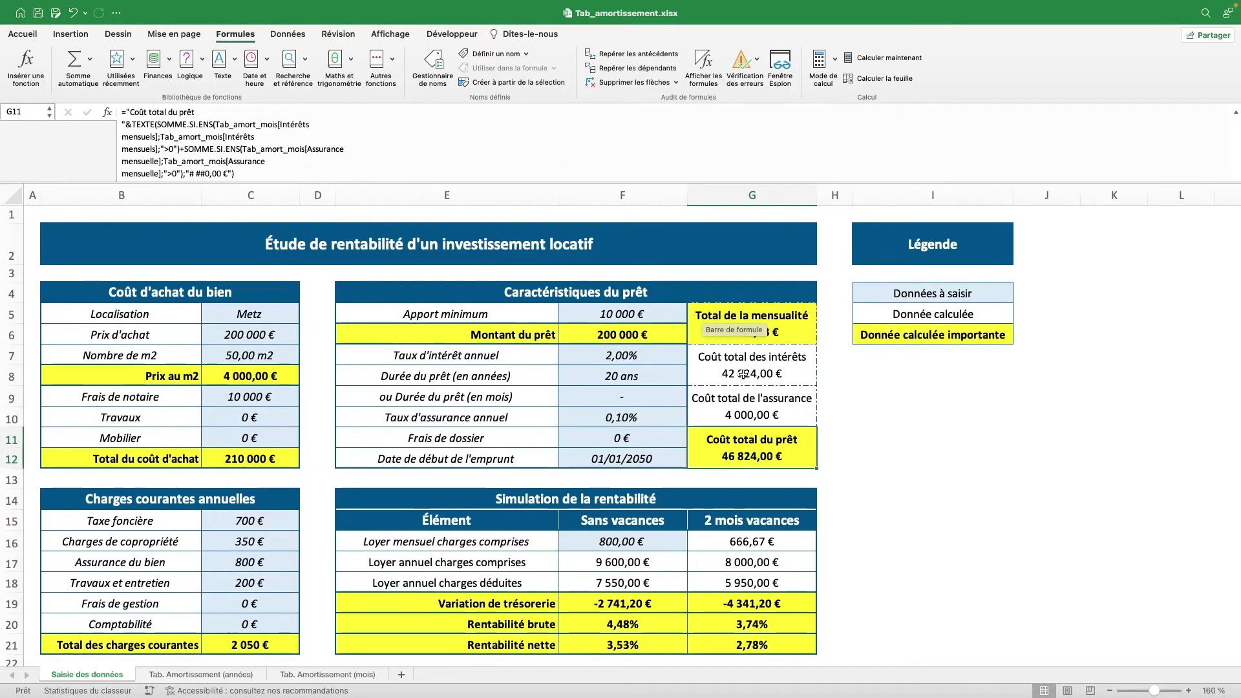
drag(660, 172, 658, 95)
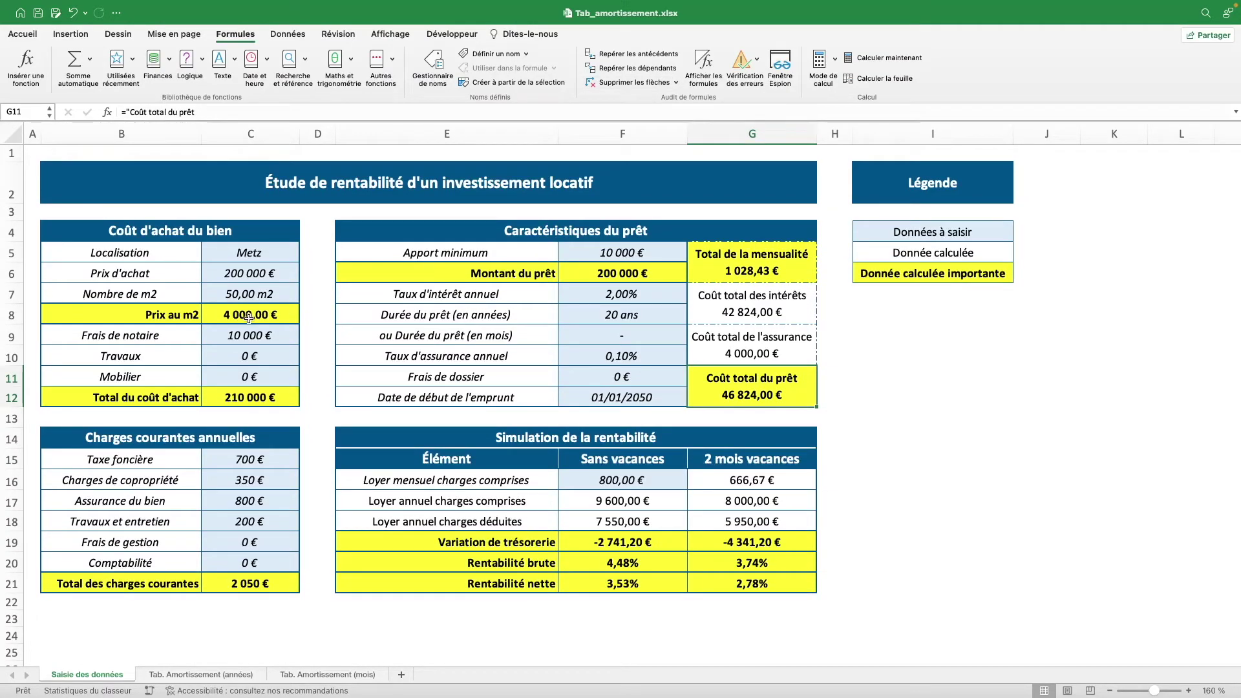
Step: Set the purchase price to 300 000 € and the notary fees to 20 000 €
click(264, 277)
text(300000)
key(Return)
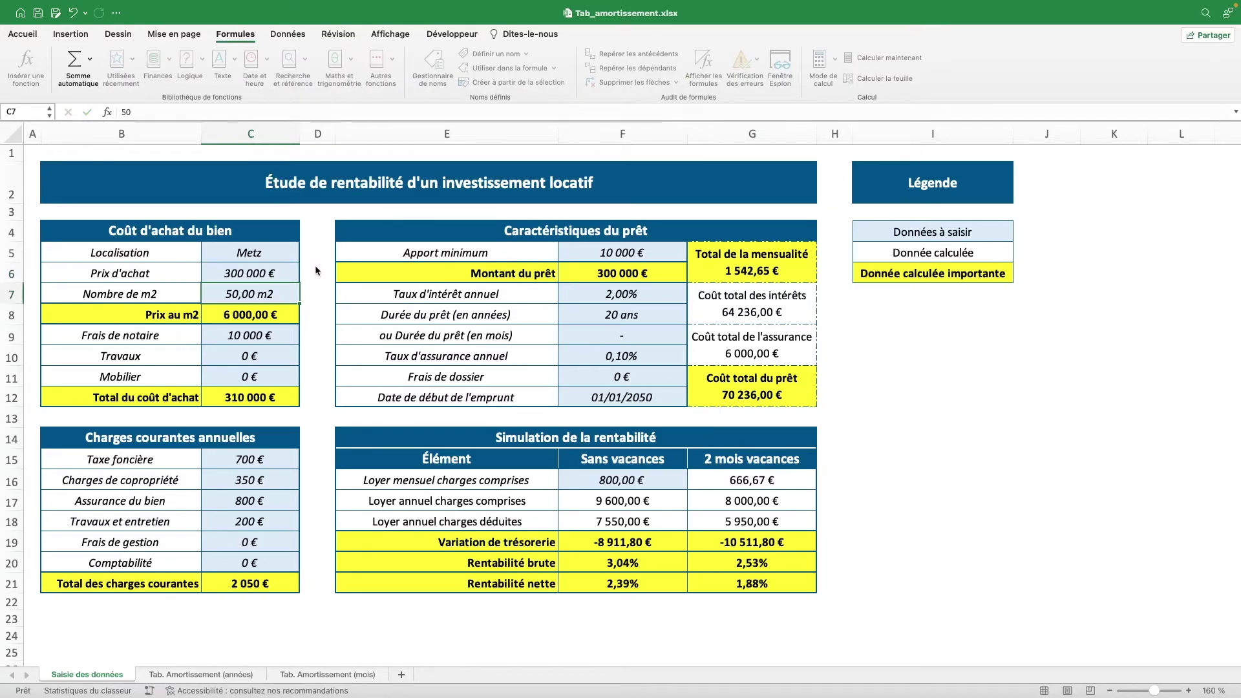
key(Down)
key(Down)
text(20000)
key(Return)
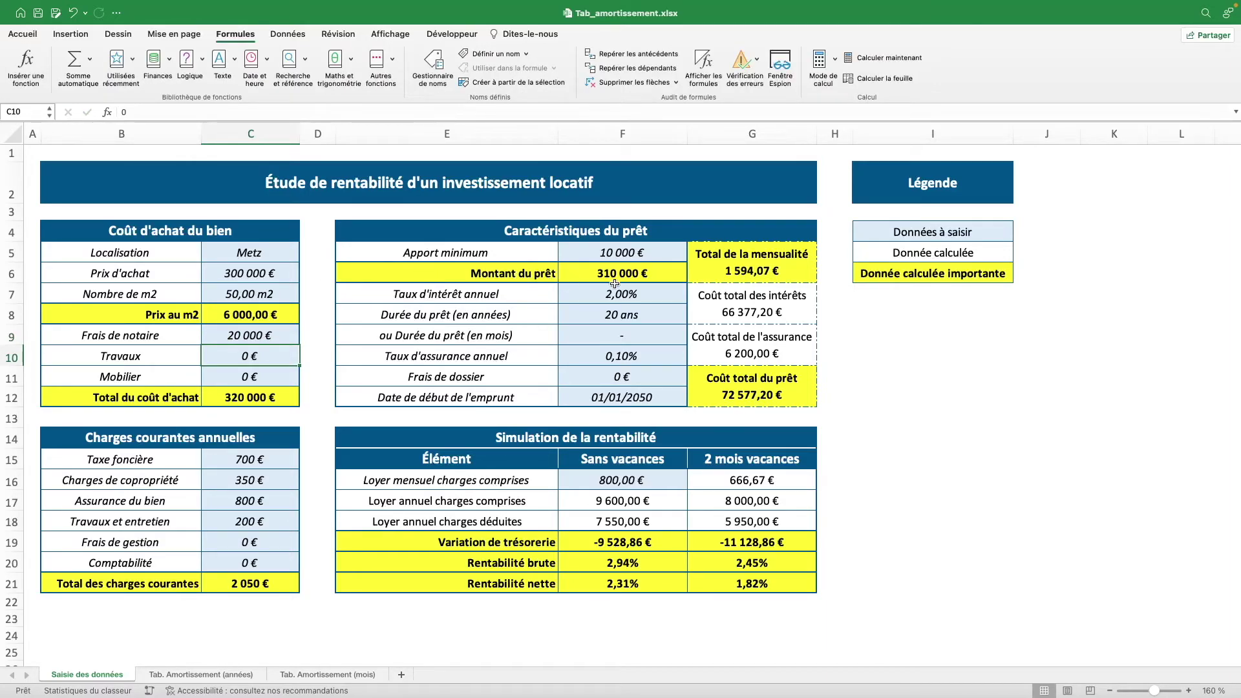
Step: Set the down payment to 20 000, rate 3% and duration 25 years, then view the yearly sheet
click(645, 251)
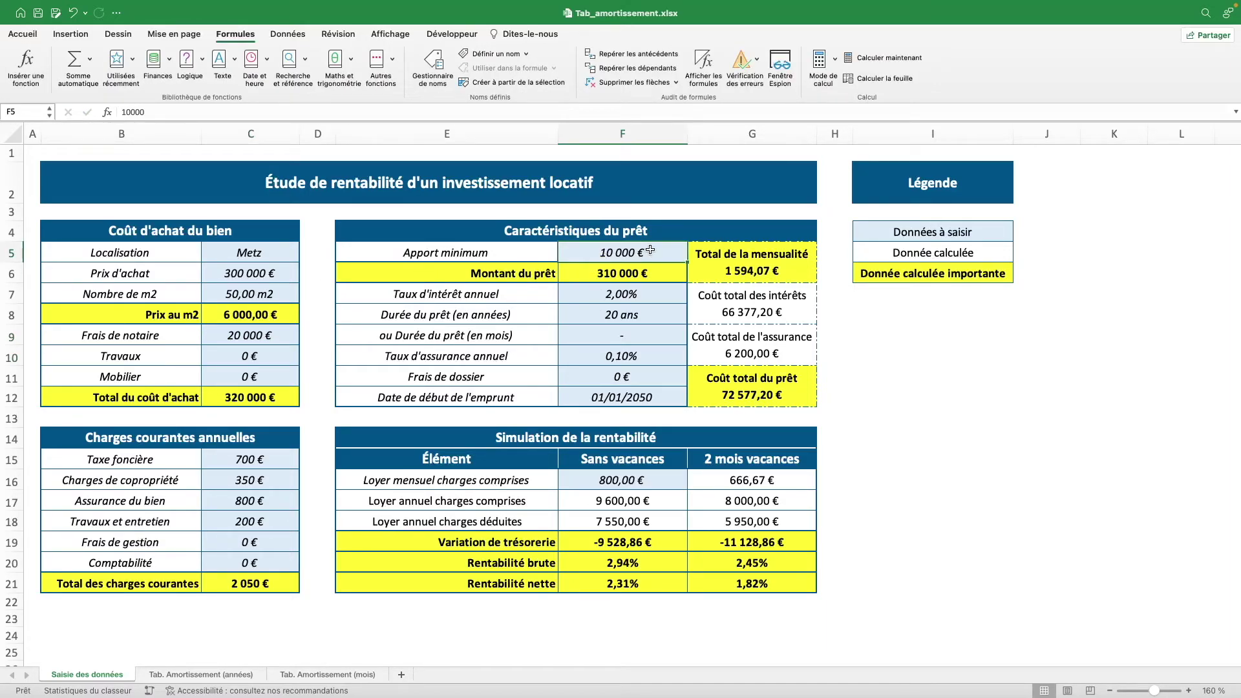
text(20000)
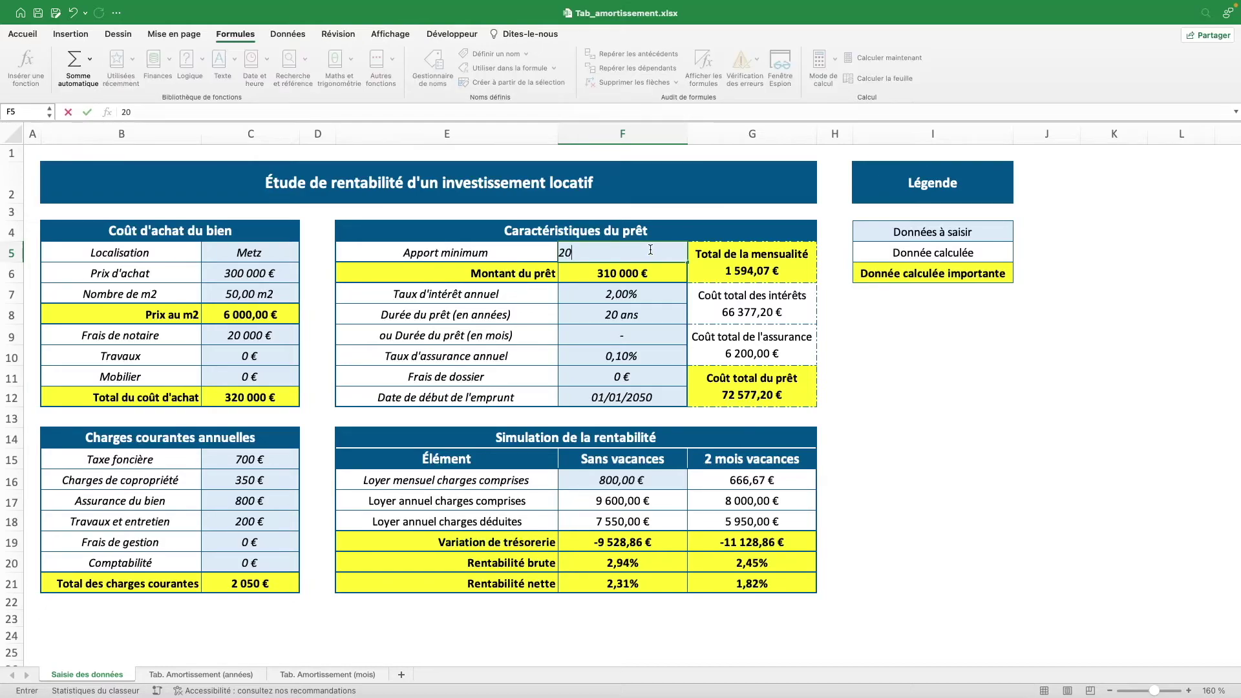
key(Return)
key(Return)
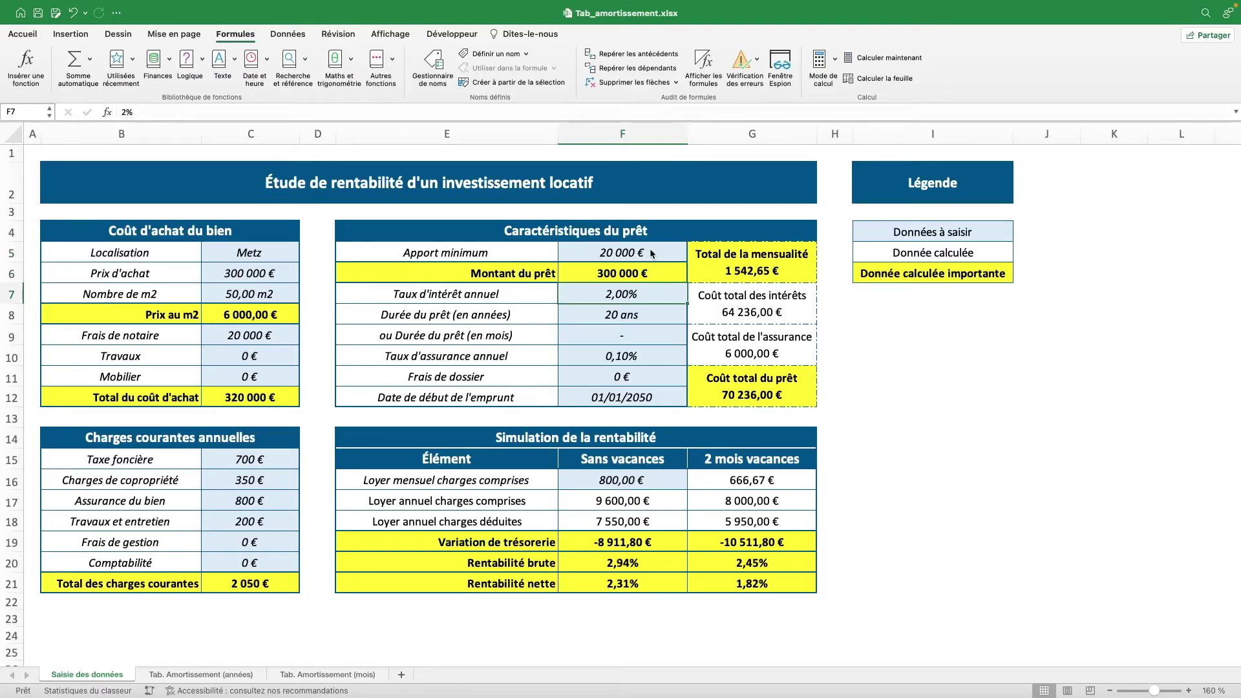
text(3)
key(Return)
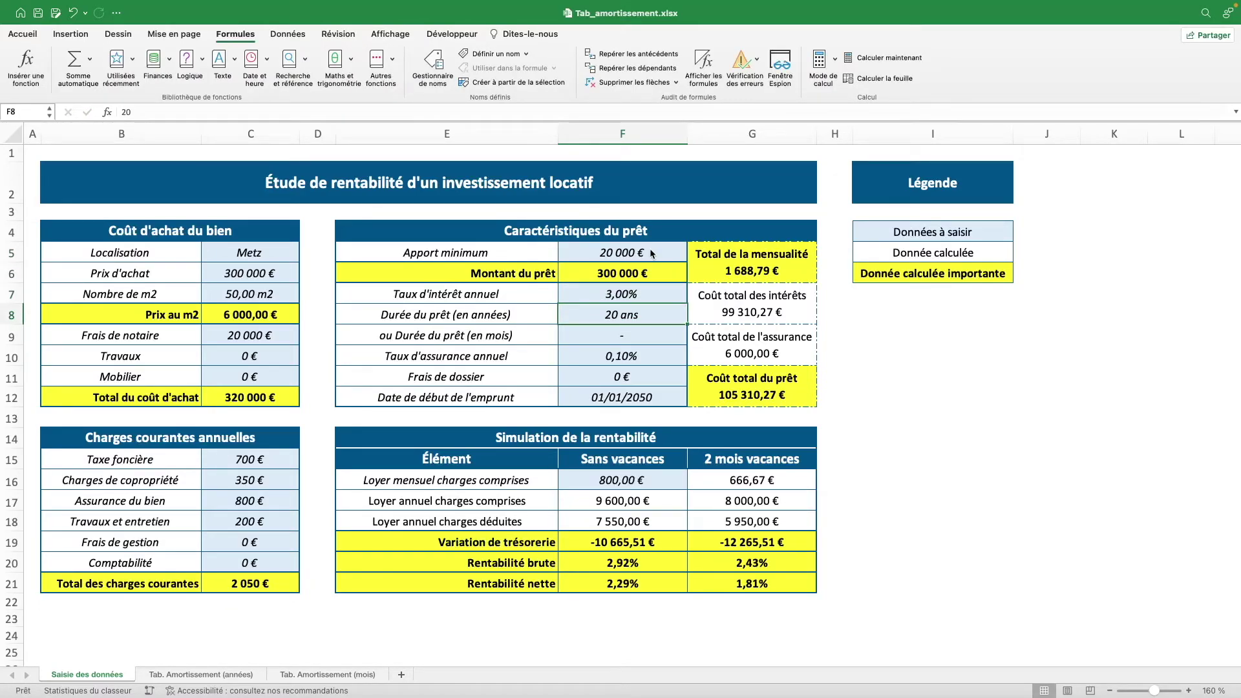
text(25)
key(Return)
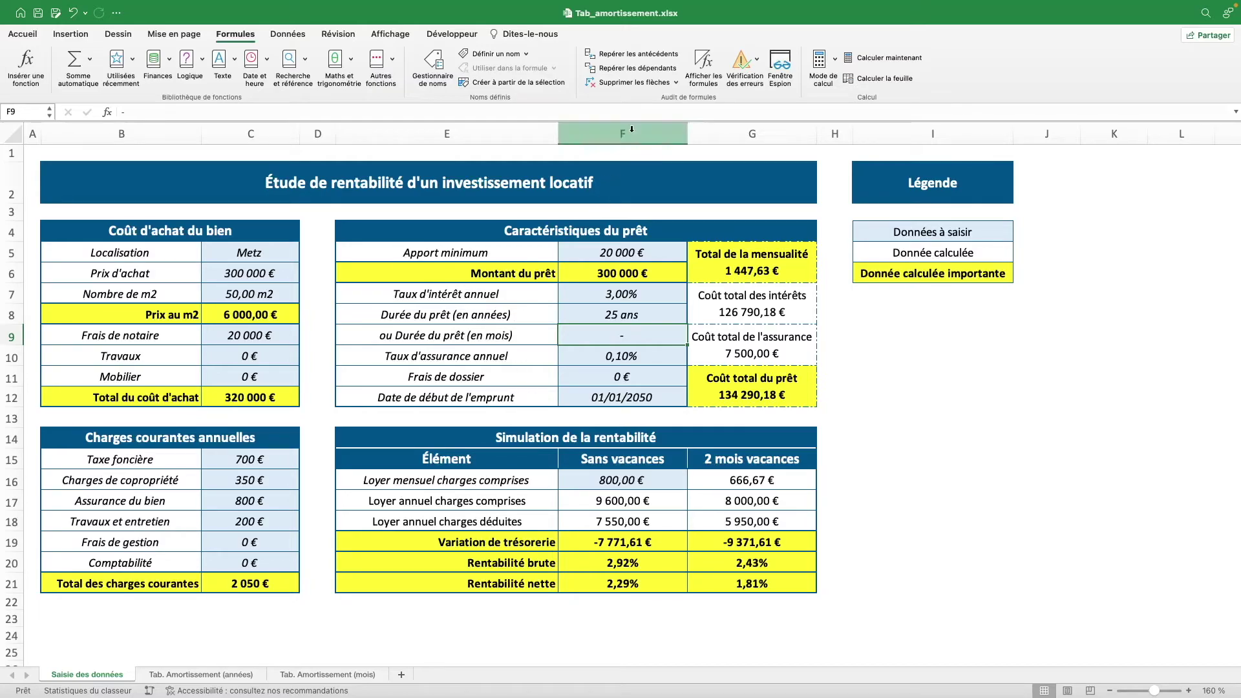
click(207, 674)
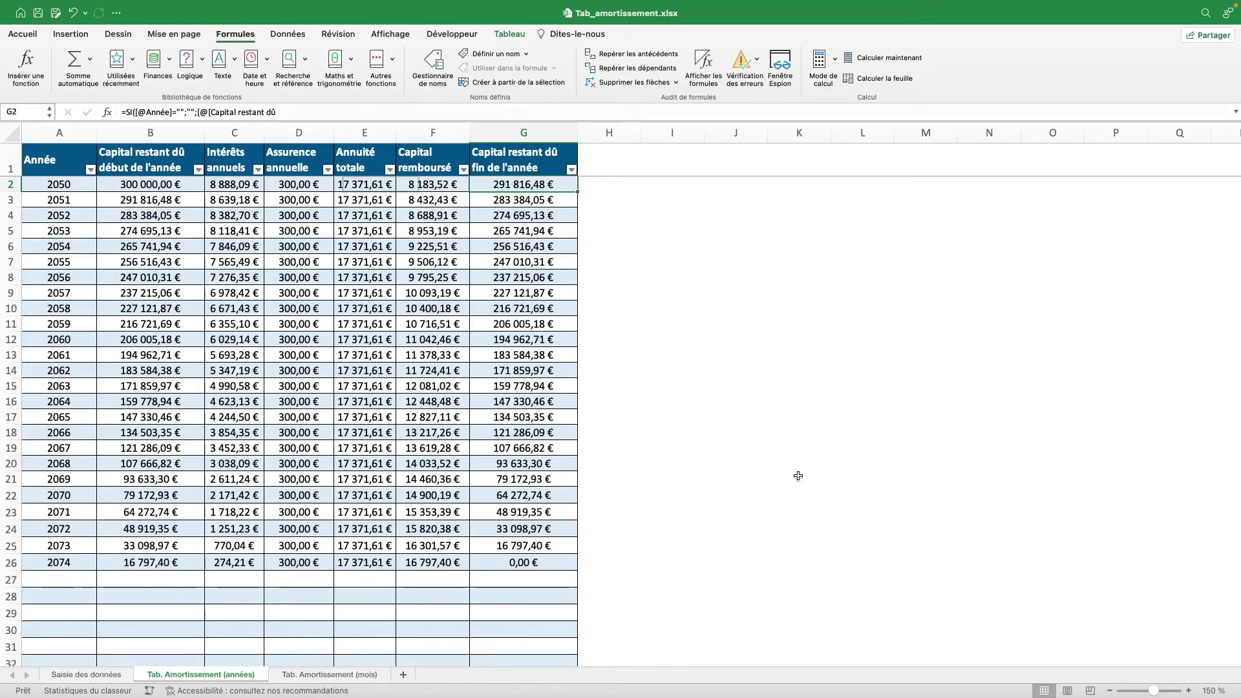
Step: Select the Capital remboursé, Intérêts annuels and Assurance annuelle columns of the yearly table
click(65, 146)
click(378, 324)
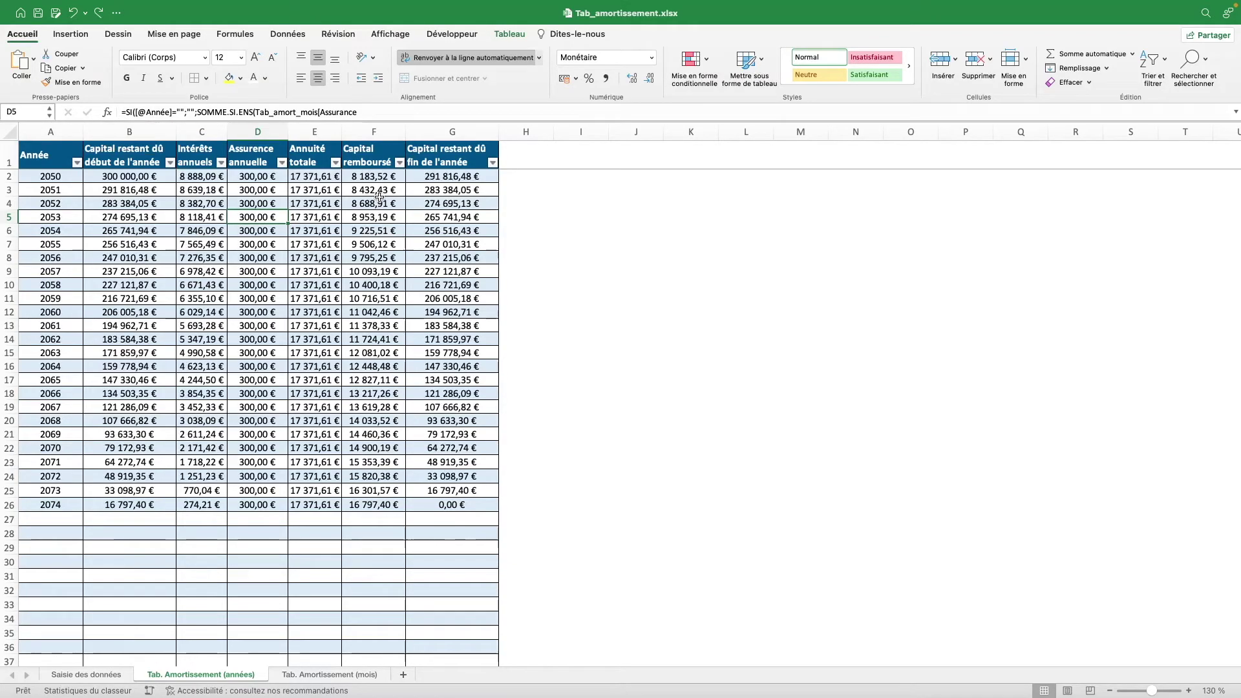
click(367, 145)
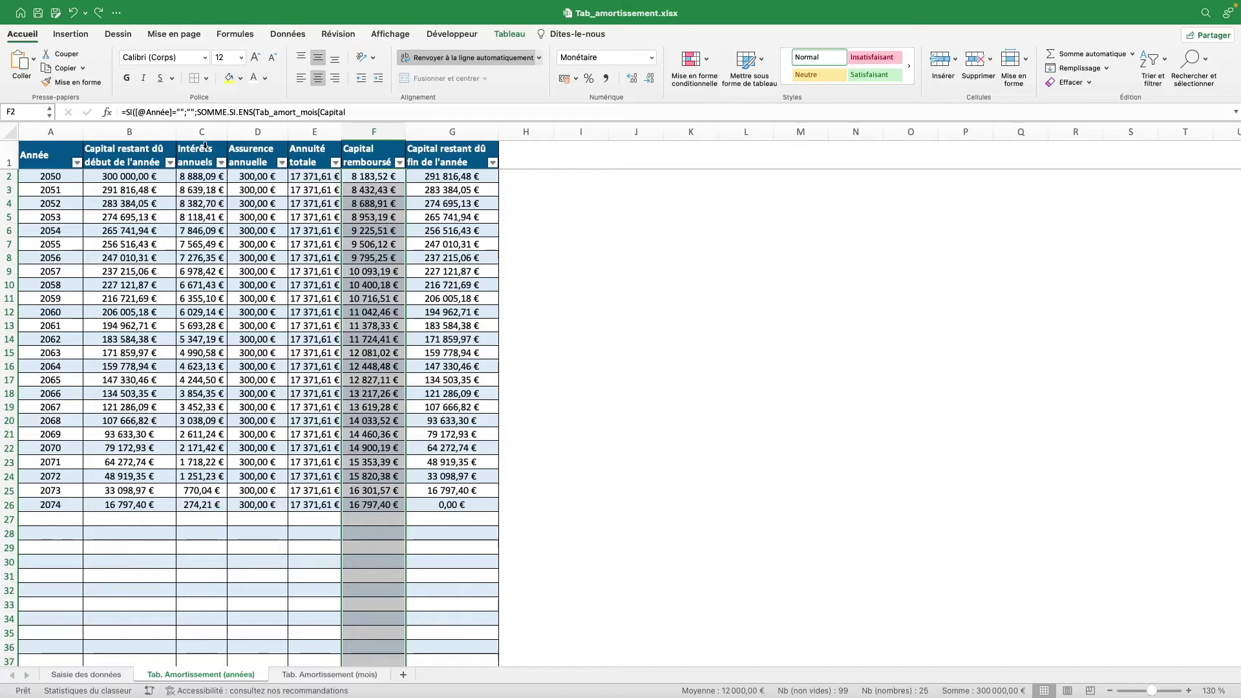
drag(204, 146, 239, 146)
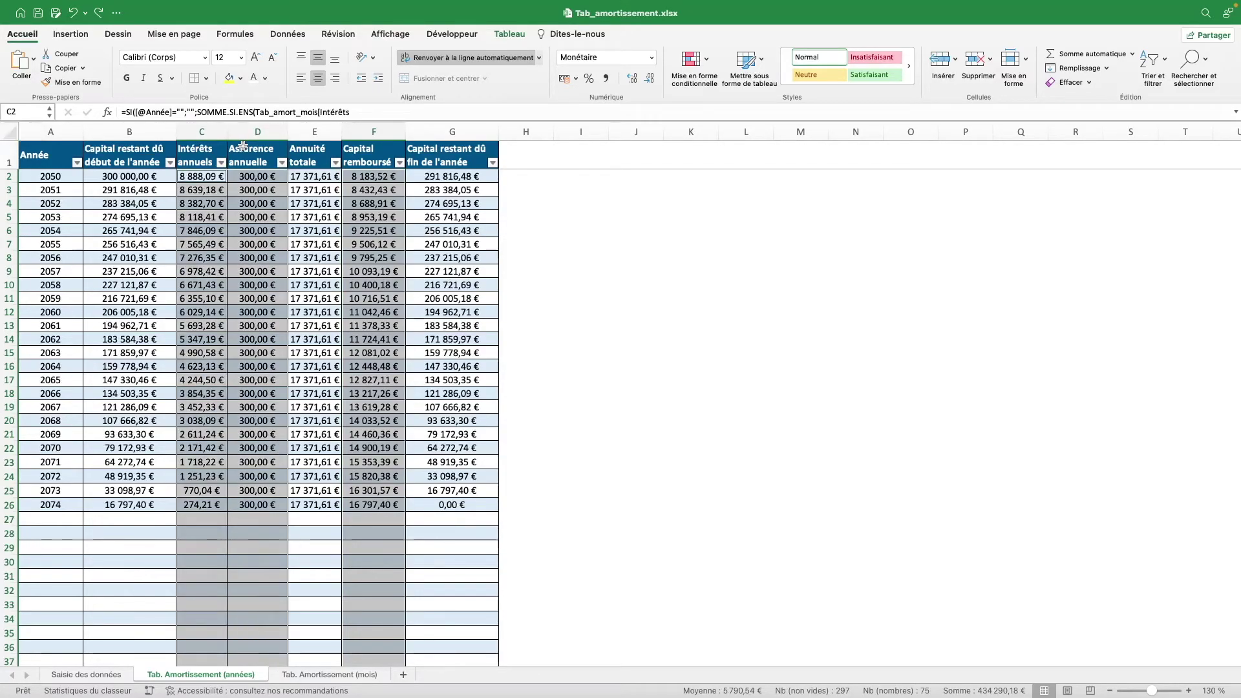
click(71, 34)
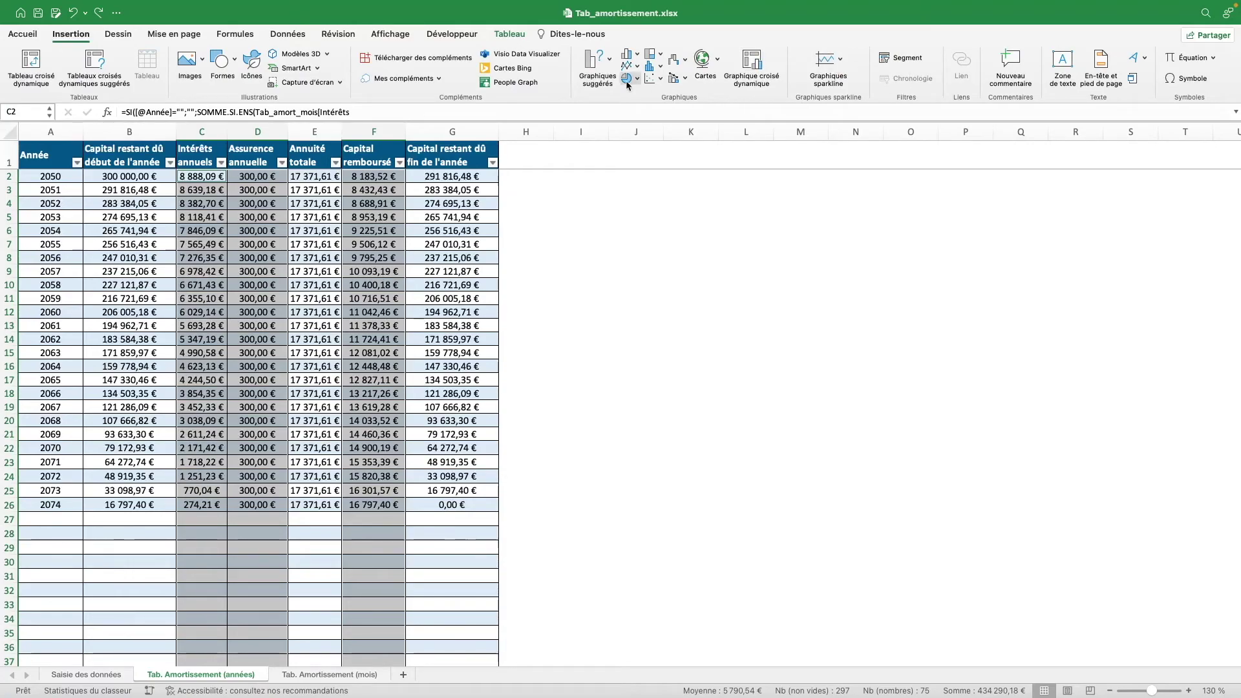
Step: Insert a 2D stacked column chart, move it beside the table and enlarge it
click(630, 55)
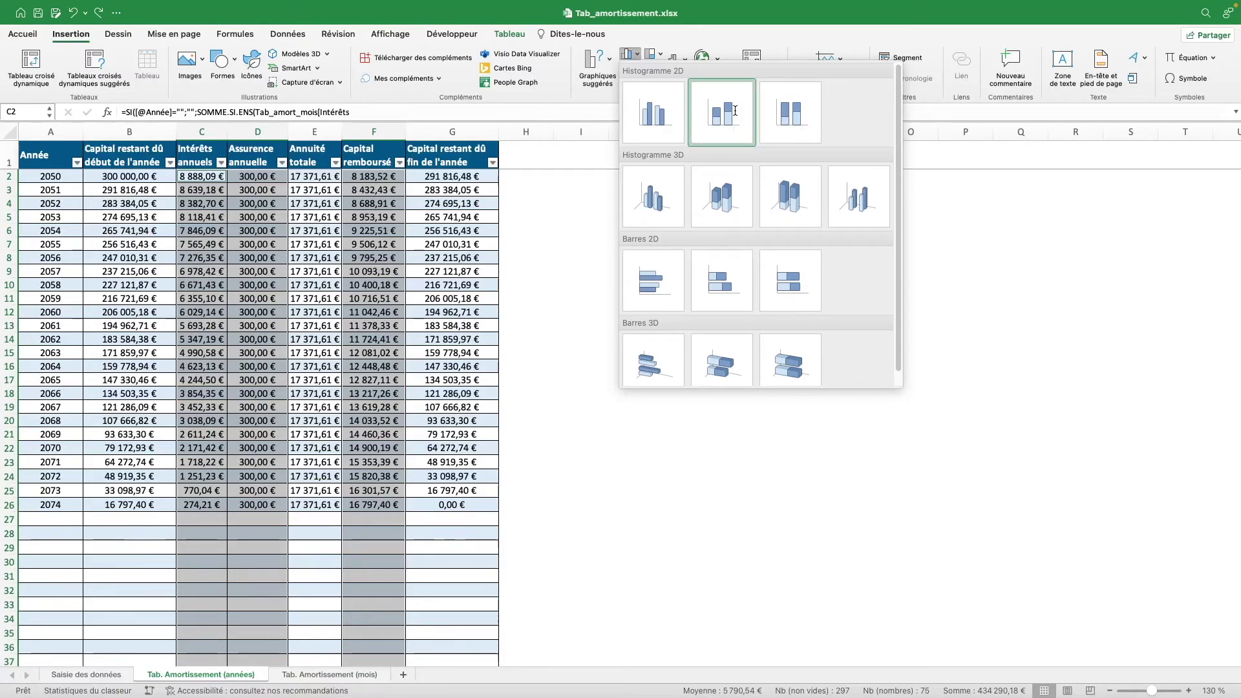
click(734, 111)
drag(737, 163, 820, 232)
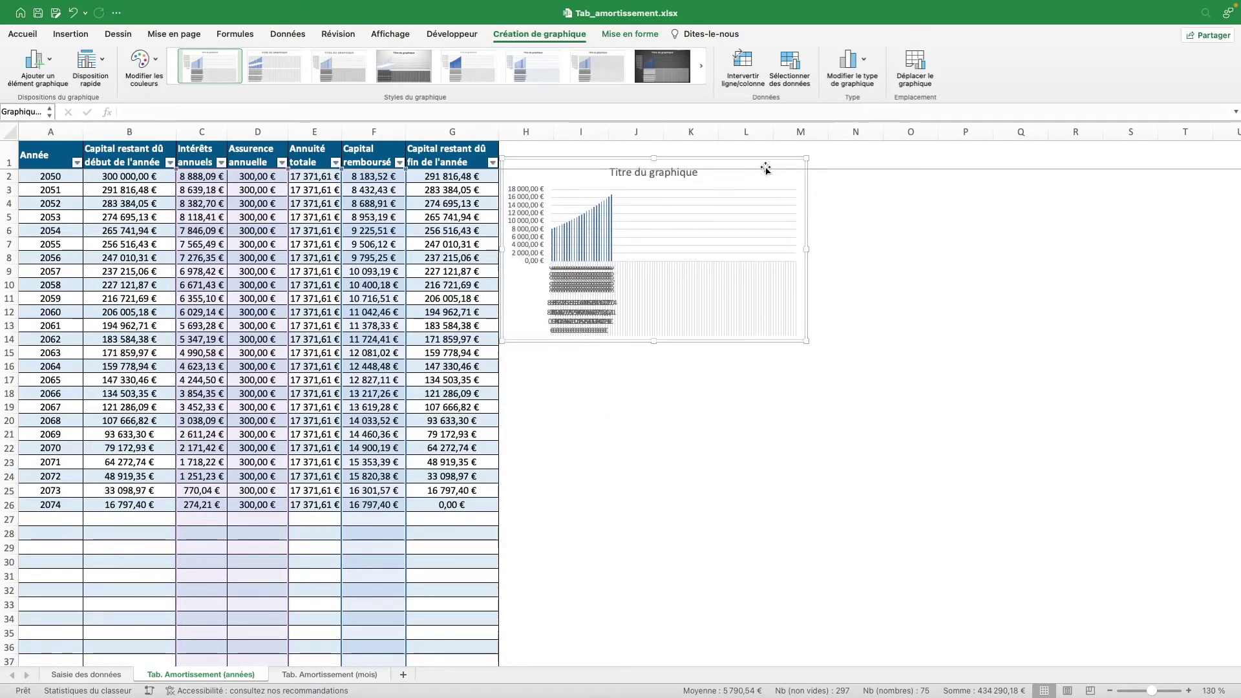
drag(821, 232, 813, 252)
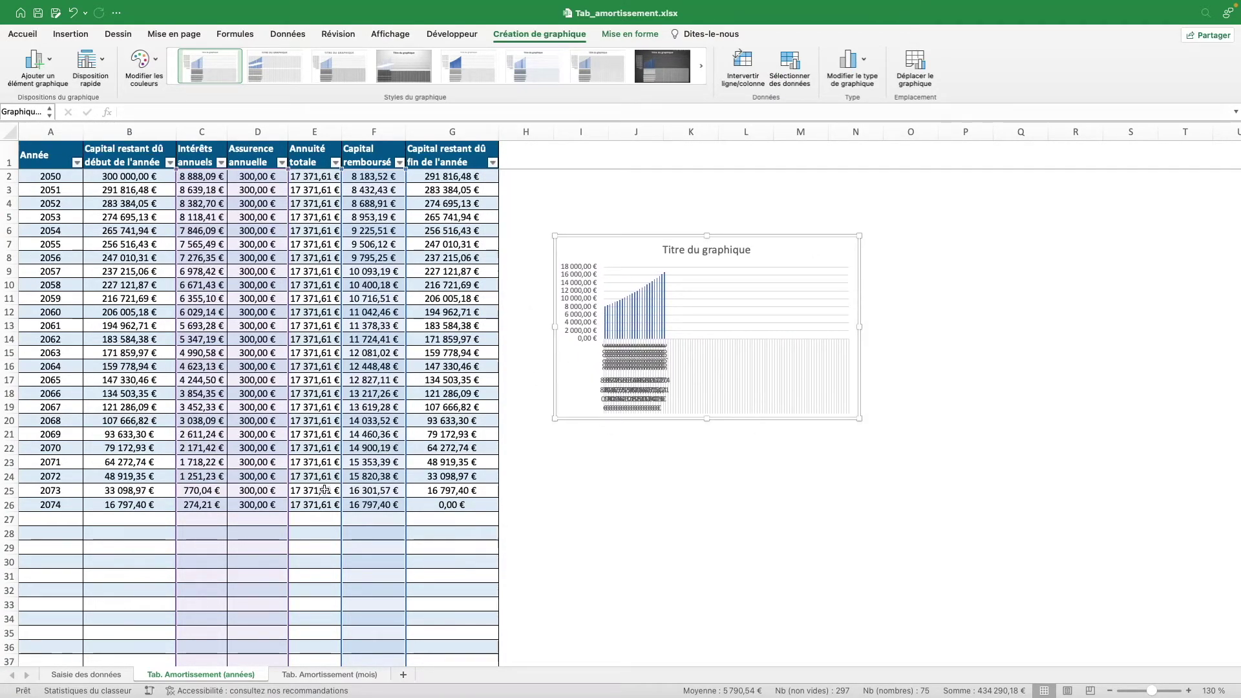
drag(860, 419, 1026, 461)
click(580, 491)
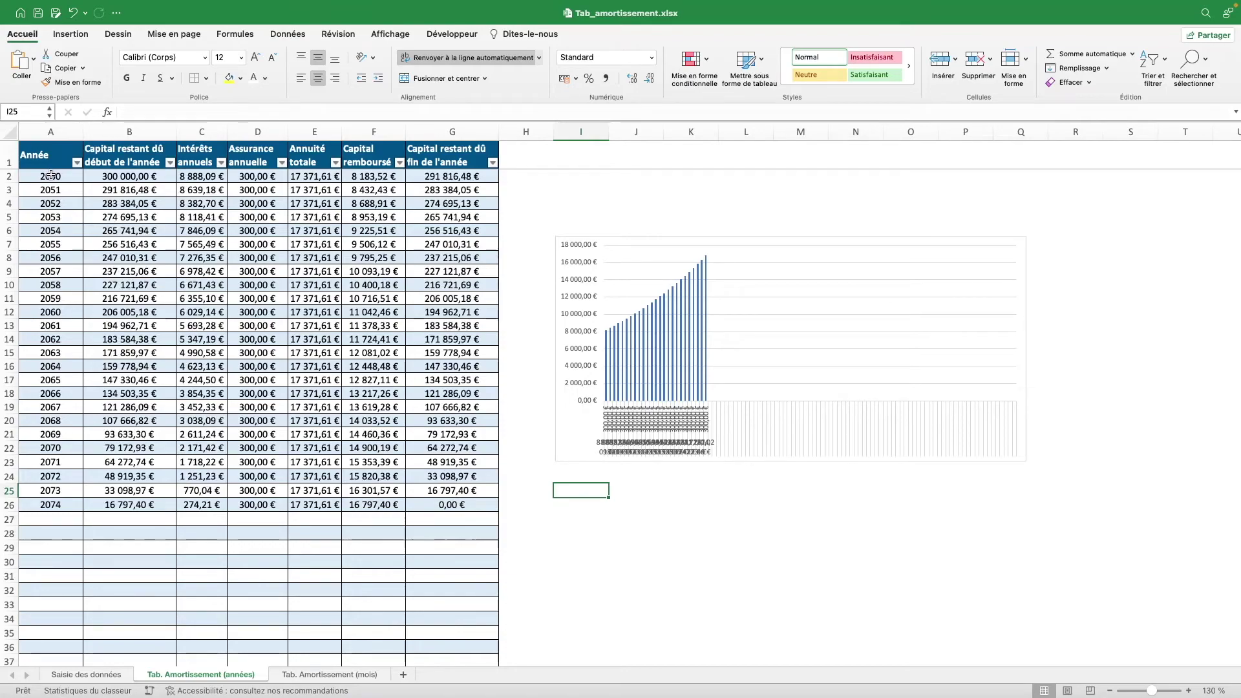
Step: Select the 2050–2074 years and inspect the year formula in A14
drag(51, 174, 72, 502)
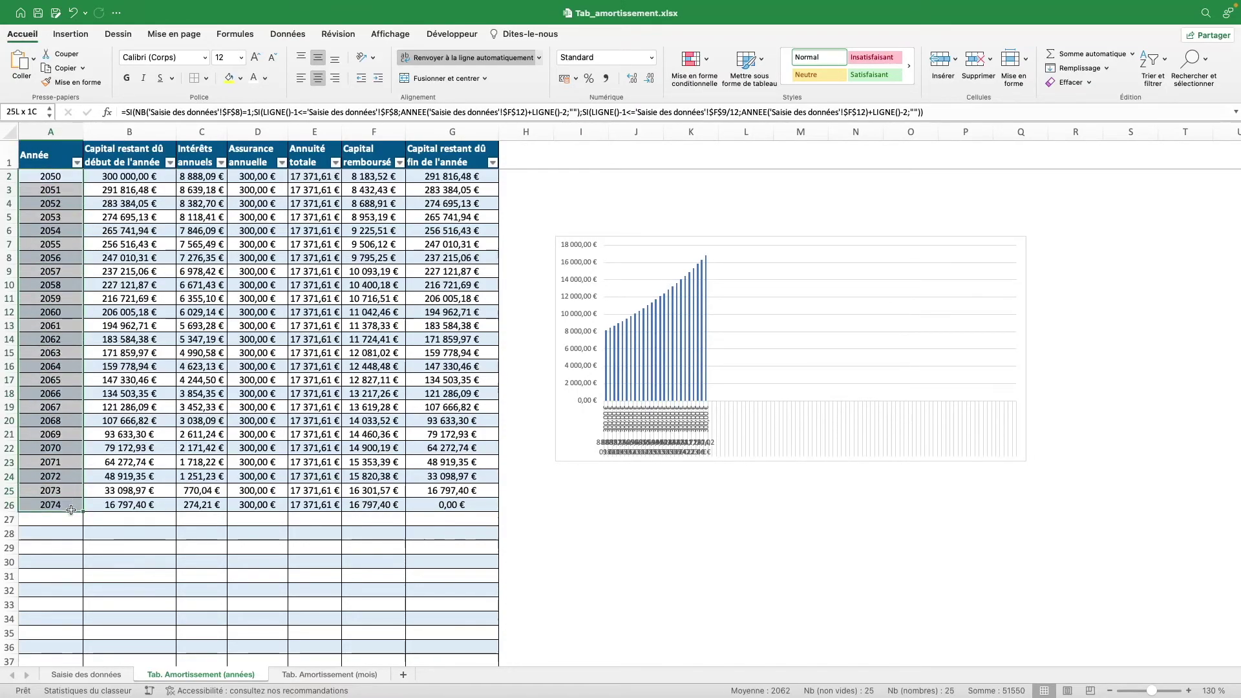
click(61, 339)
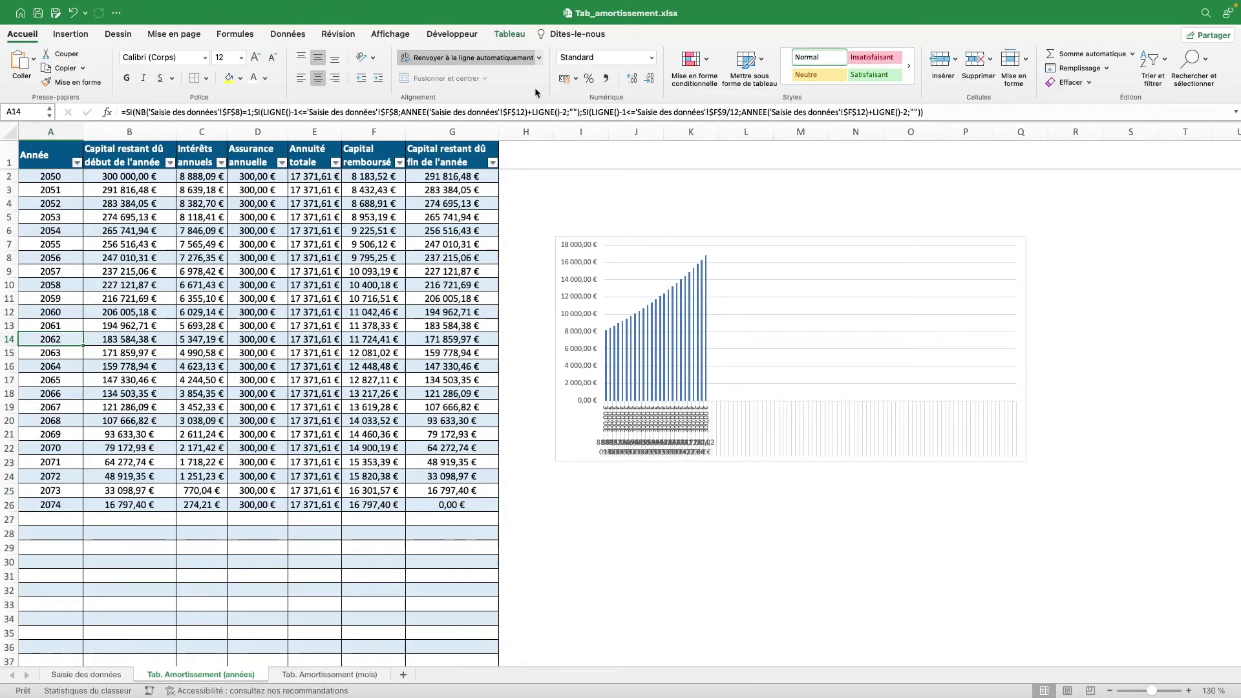
click(235, 34)
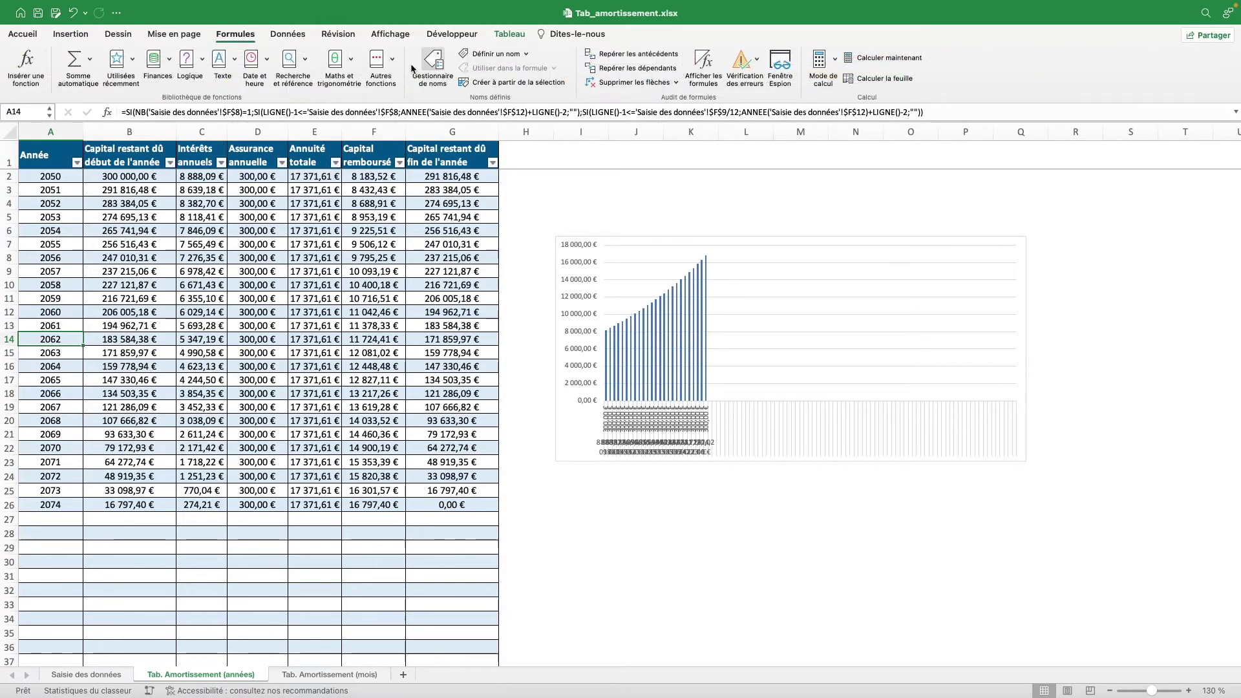
Step: Define the workbook name Année as =DECALER($A$2;0;0;NB($A$2:$A$100)) over the year column
click(433, 63)
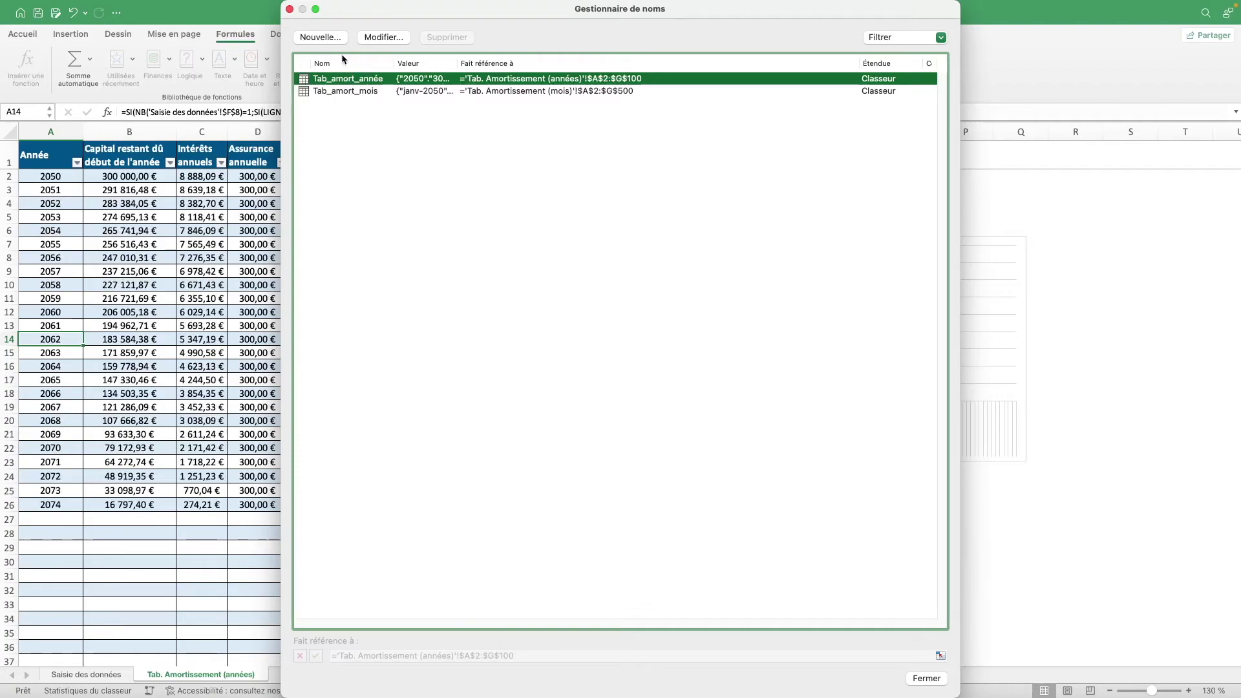
click(330, 40)
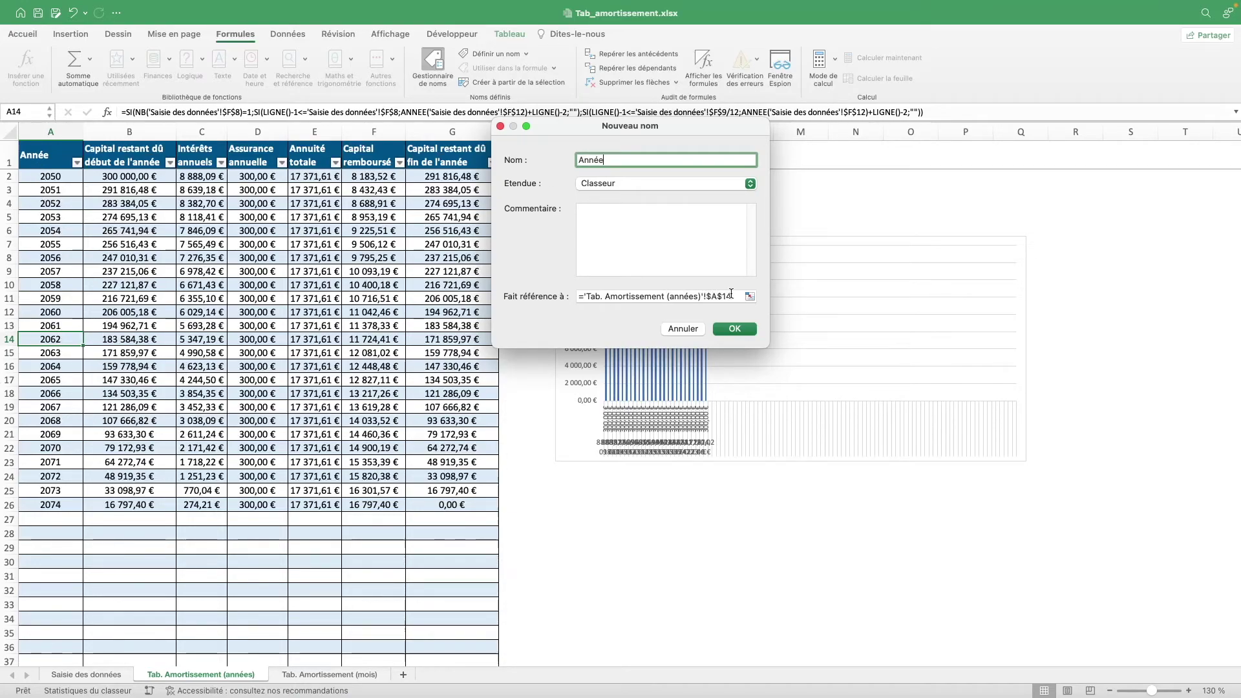
click(729, 296)
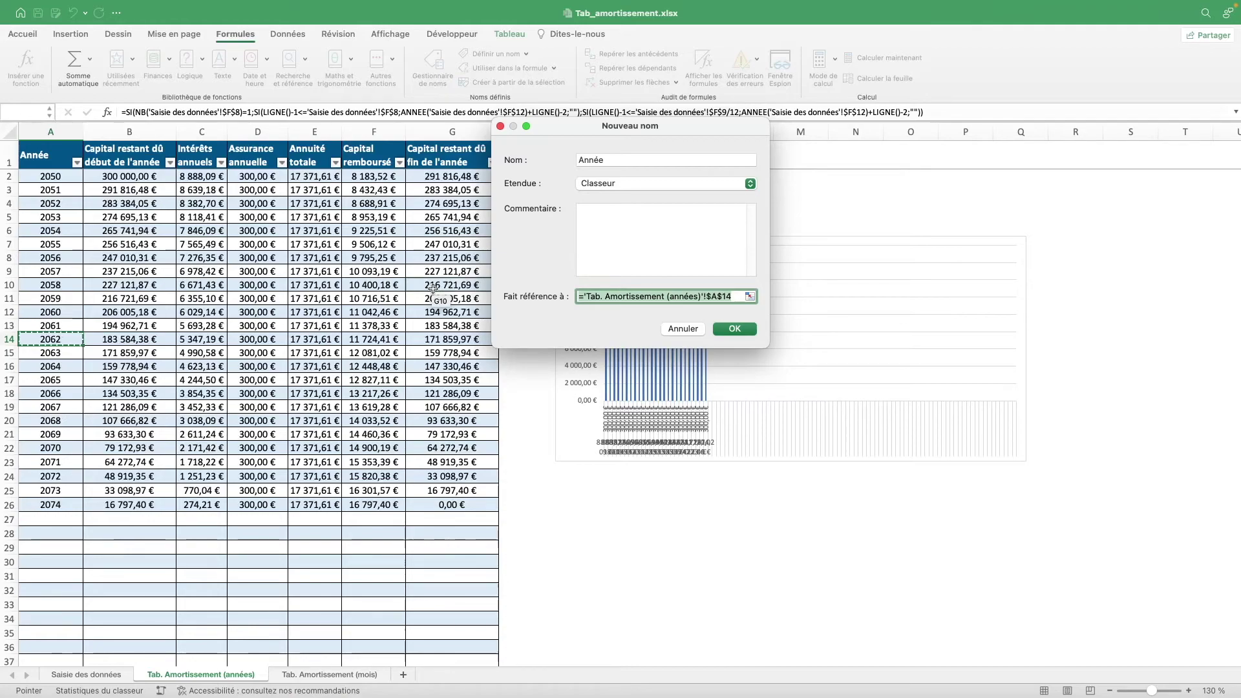
drag(765, 341, 1130, 606)
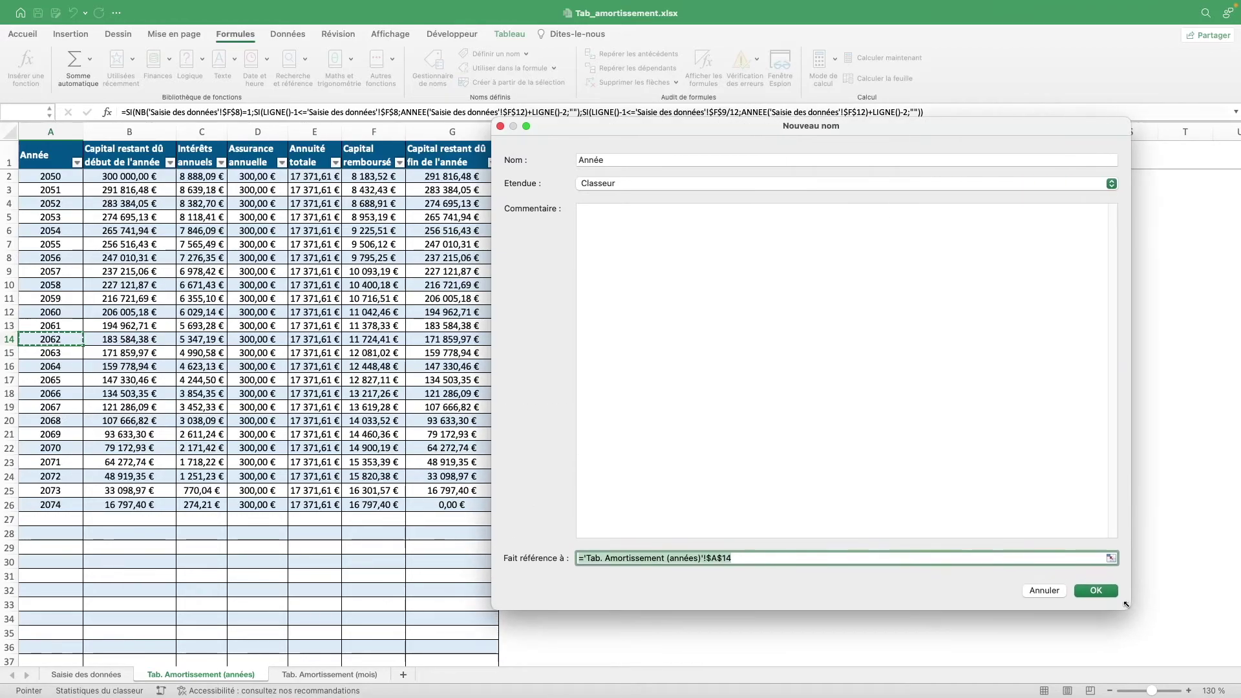
text(=DECALER()
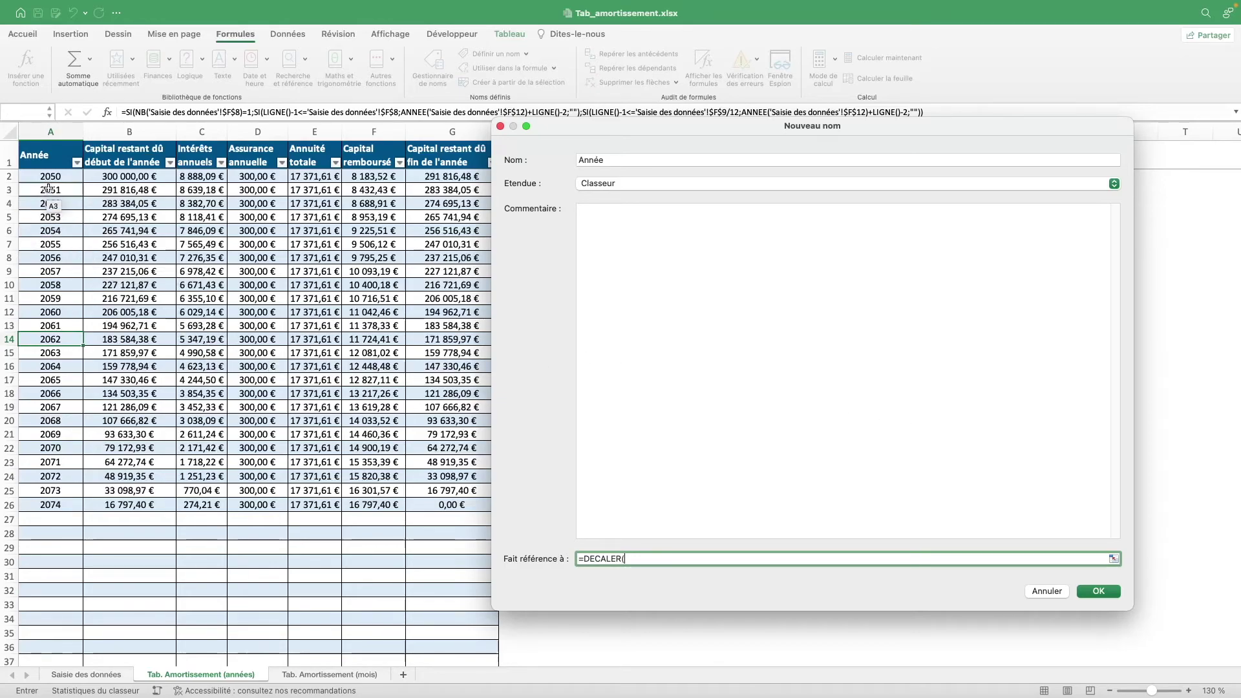
click(52, 176)
text(;0)
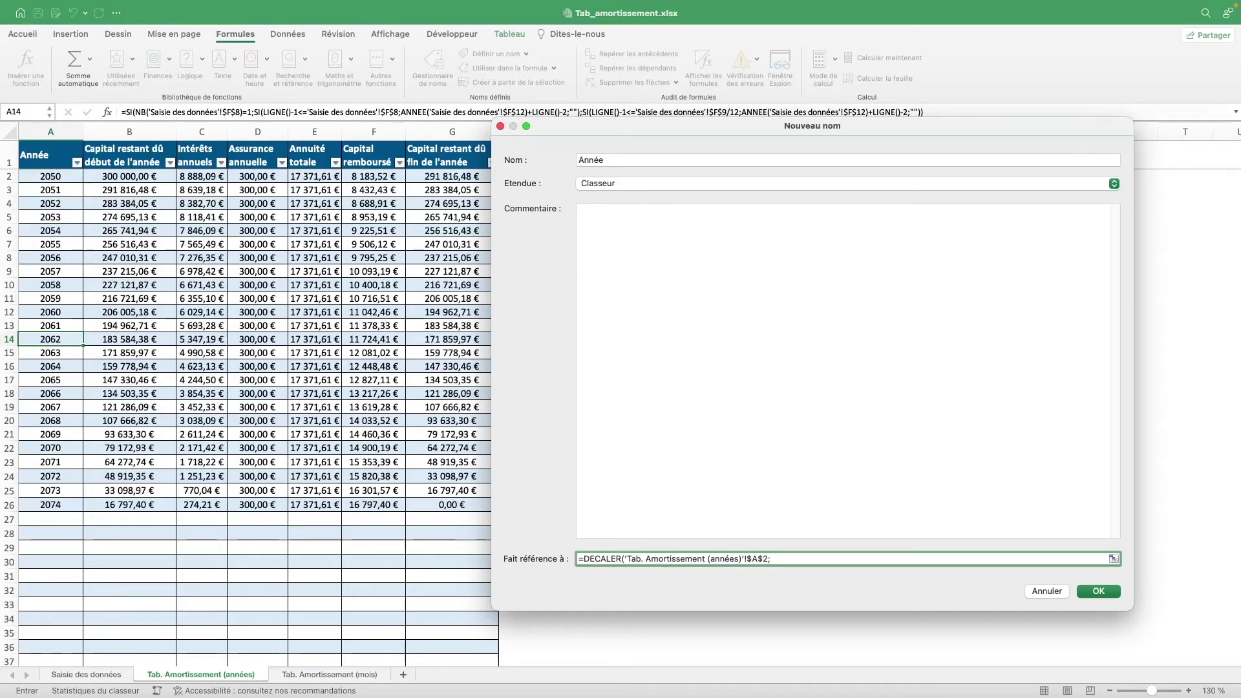
text(;0;NB()
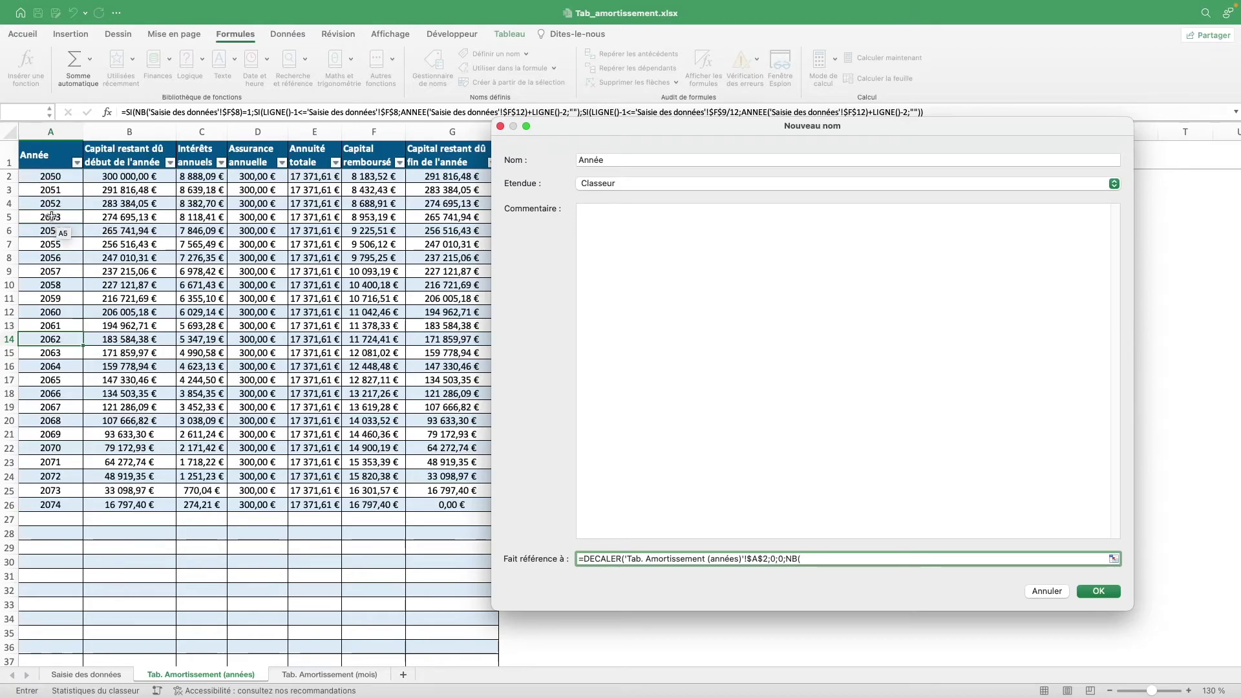
click(56, 177)
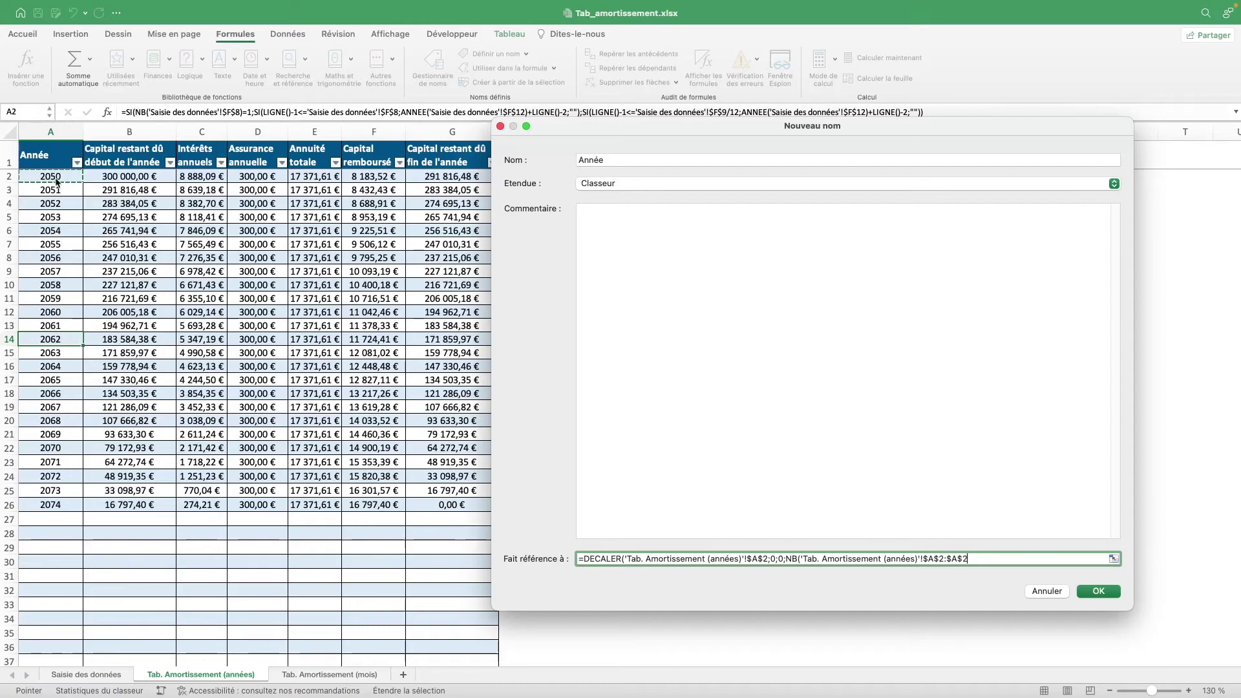
text(:$A$)
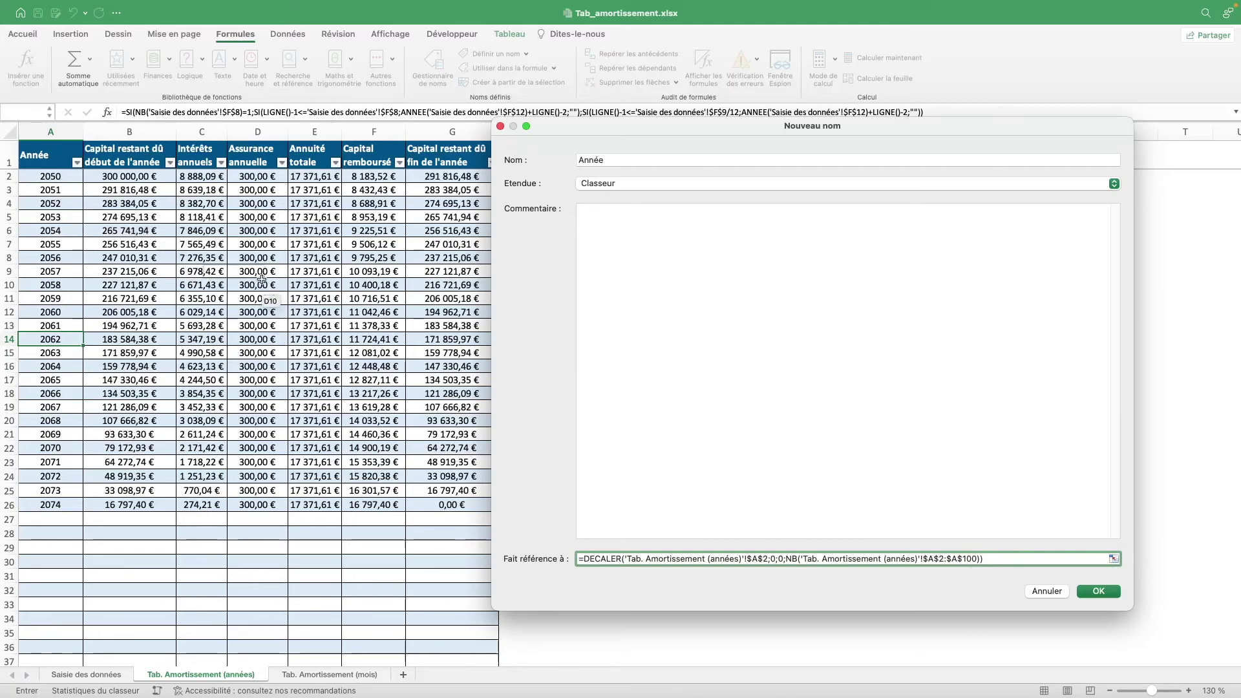
drag(996, 556, 515, 555)
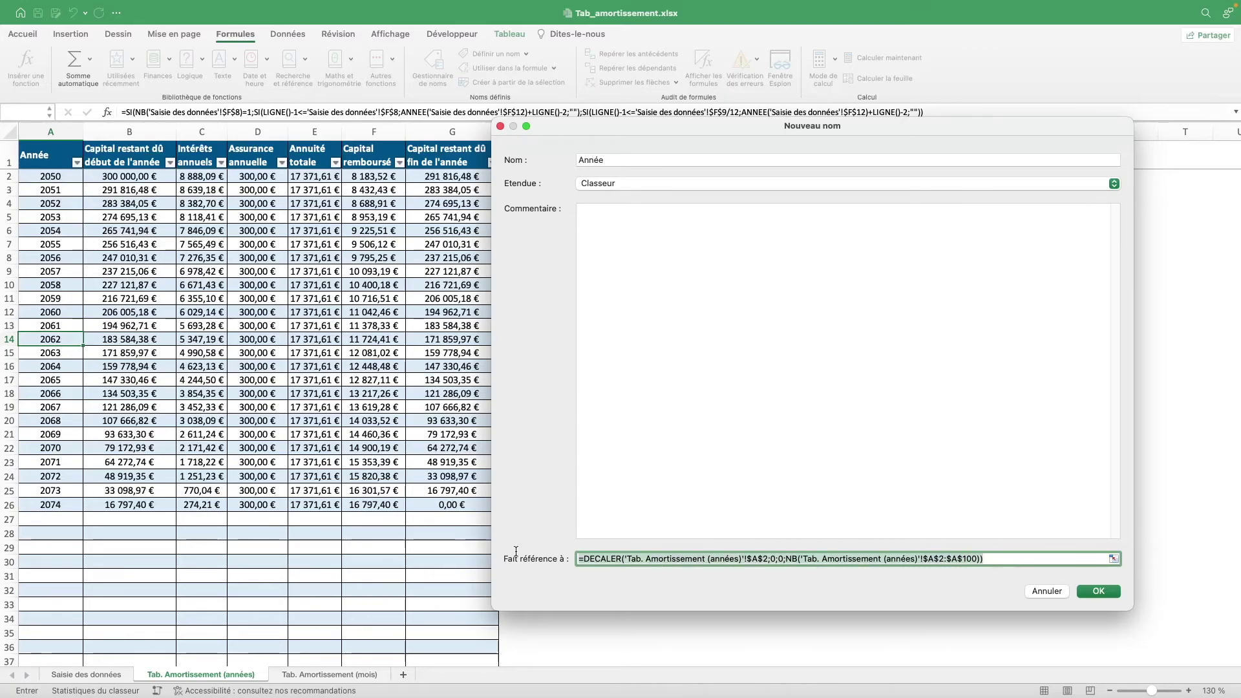
click(1099, 592)
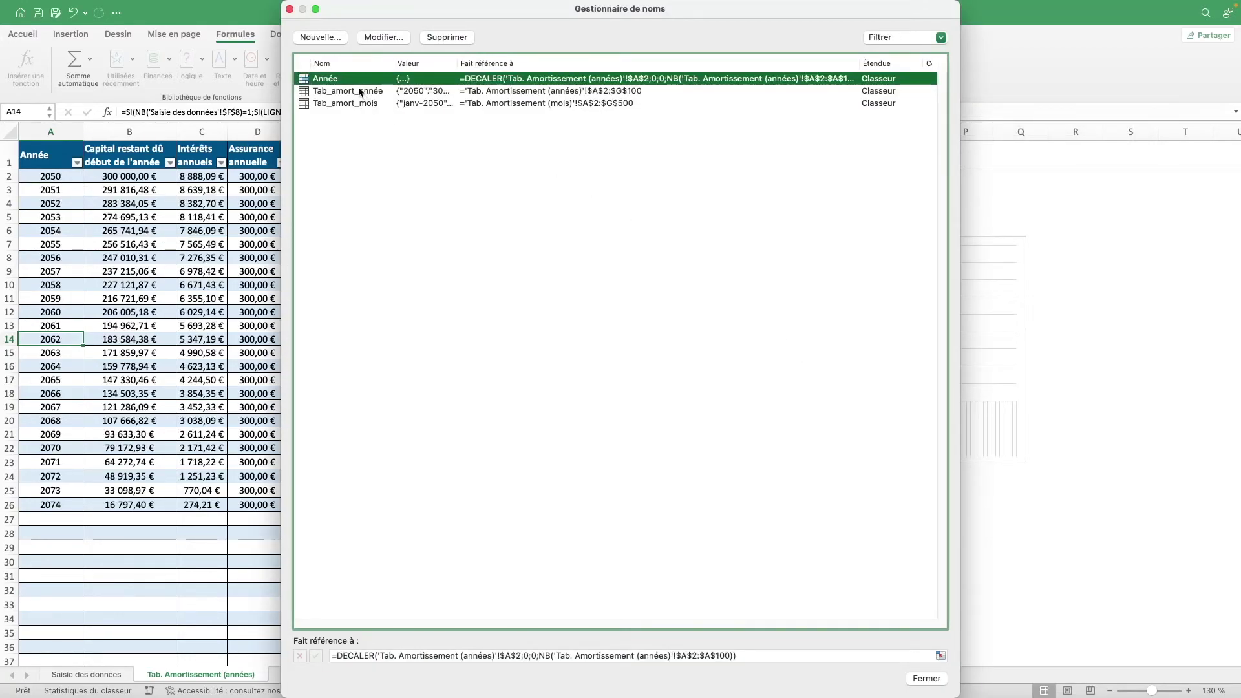
drag(497, 15, 693, 12)
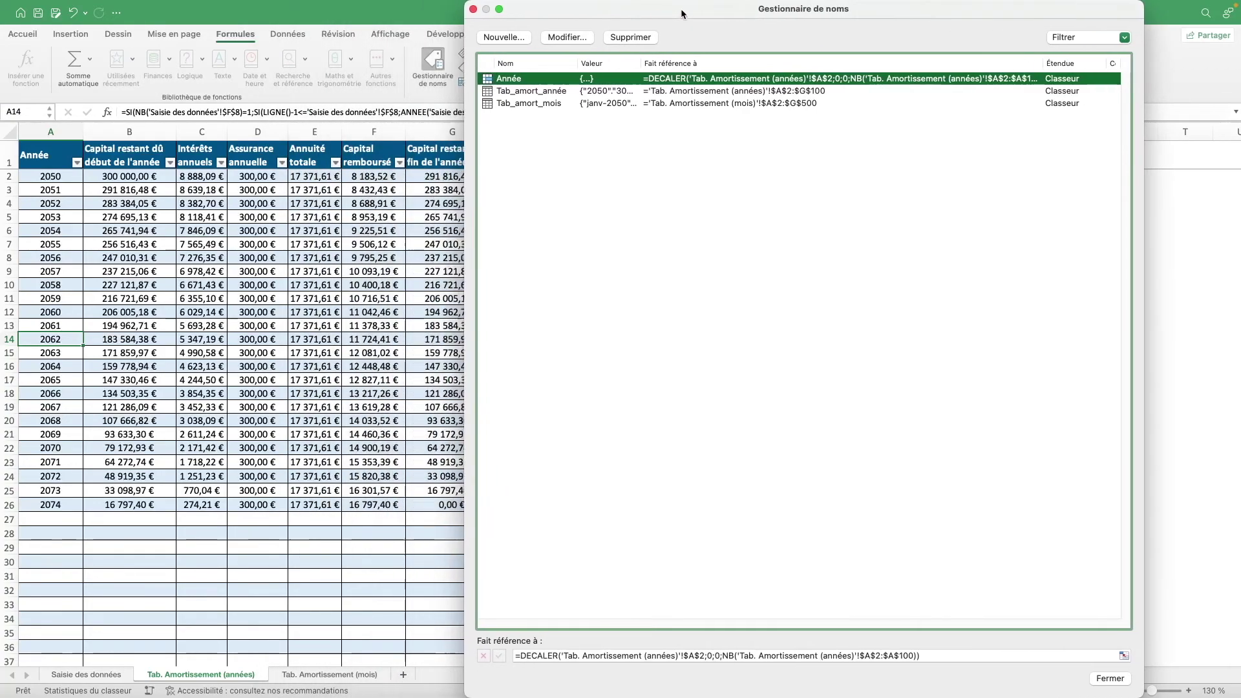
click(522, 38)
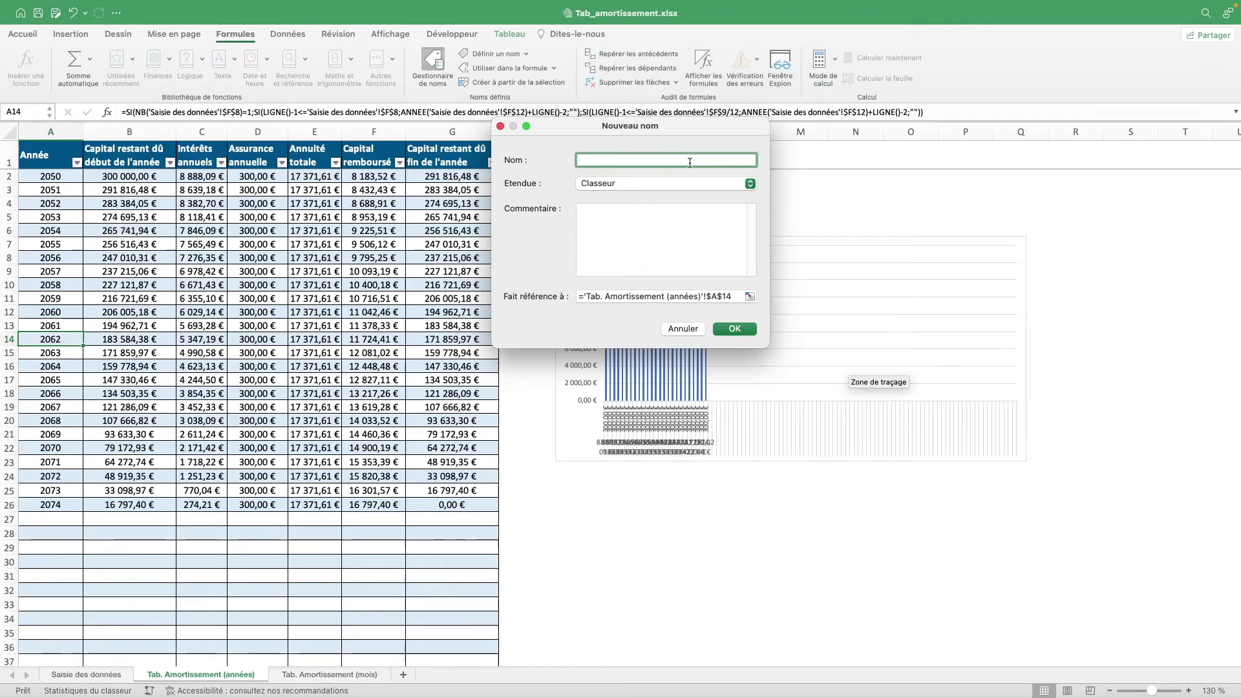
Step: Create the name Intérêts_annuels with the pasted DECALER formula pointed at column C
text(Intér^êts_annuels)
drag(768, 347, 1048, 540)
click(790, 489)
key(super+v)
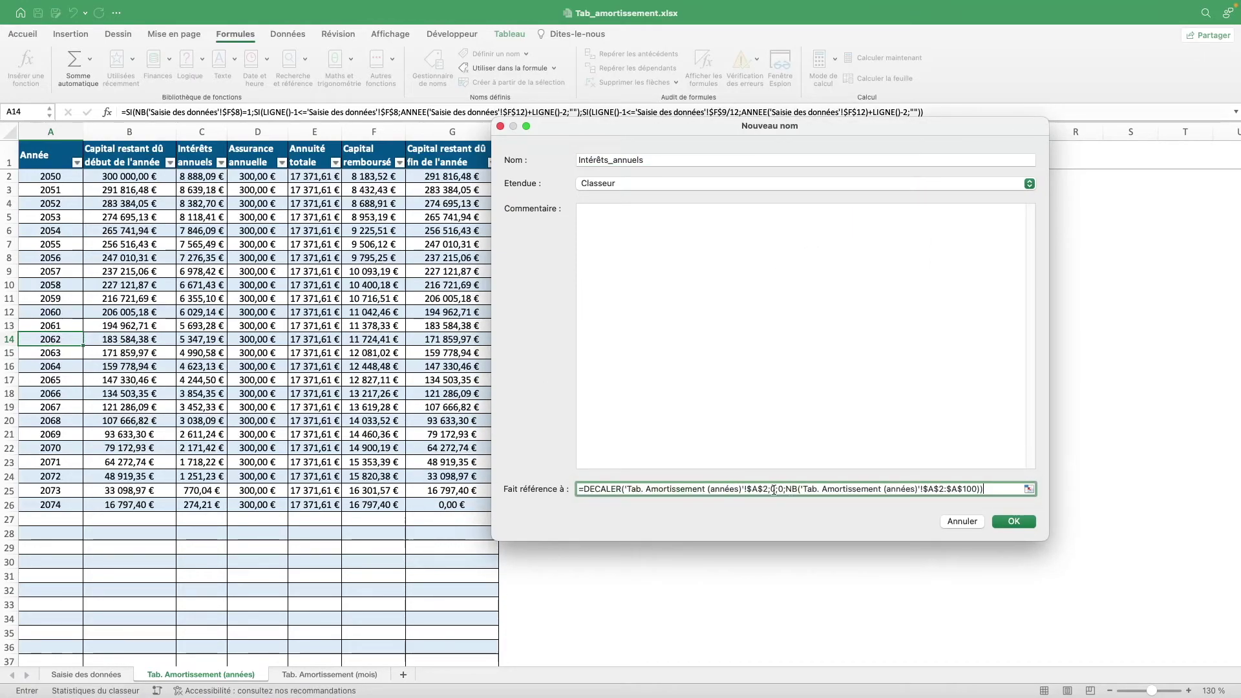
double_click(754, 490)
text(C)
double_click(925, 490)
text(C)
double_click(954, 489)
text(C)
click(1009, 524)
Step: Create the name Assurance_annuelle with the DECALER formula pointed at column D
click(340, 37)
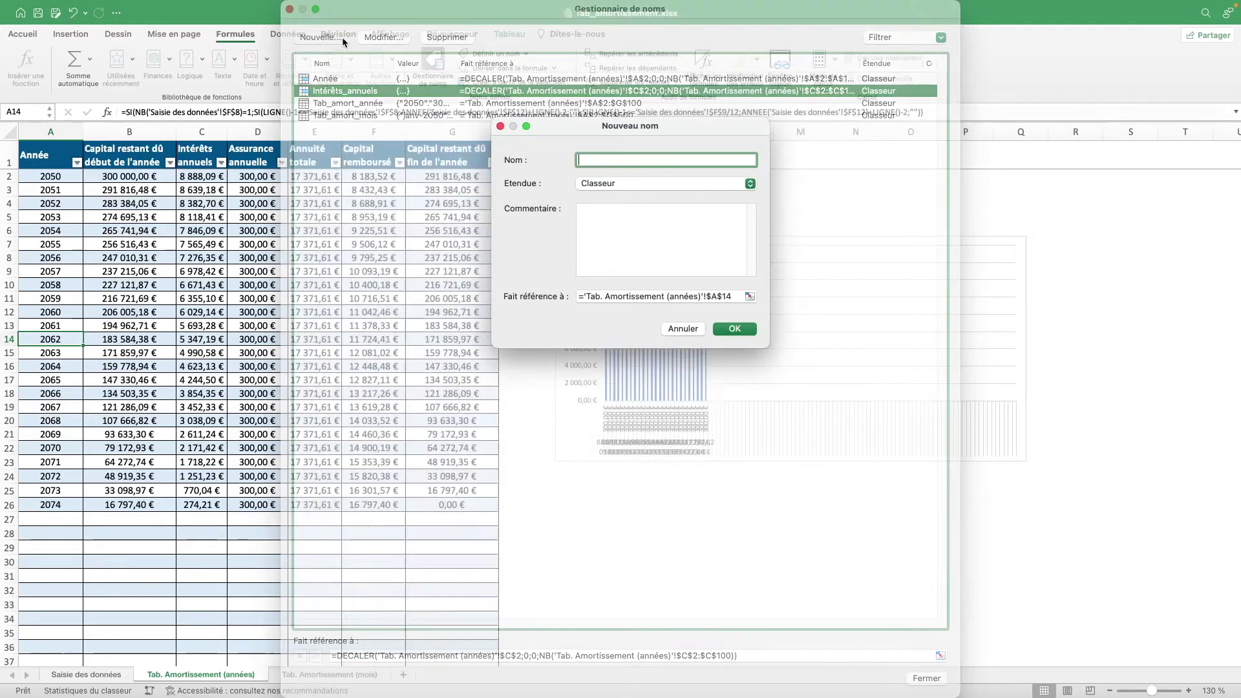
text(Assurance)
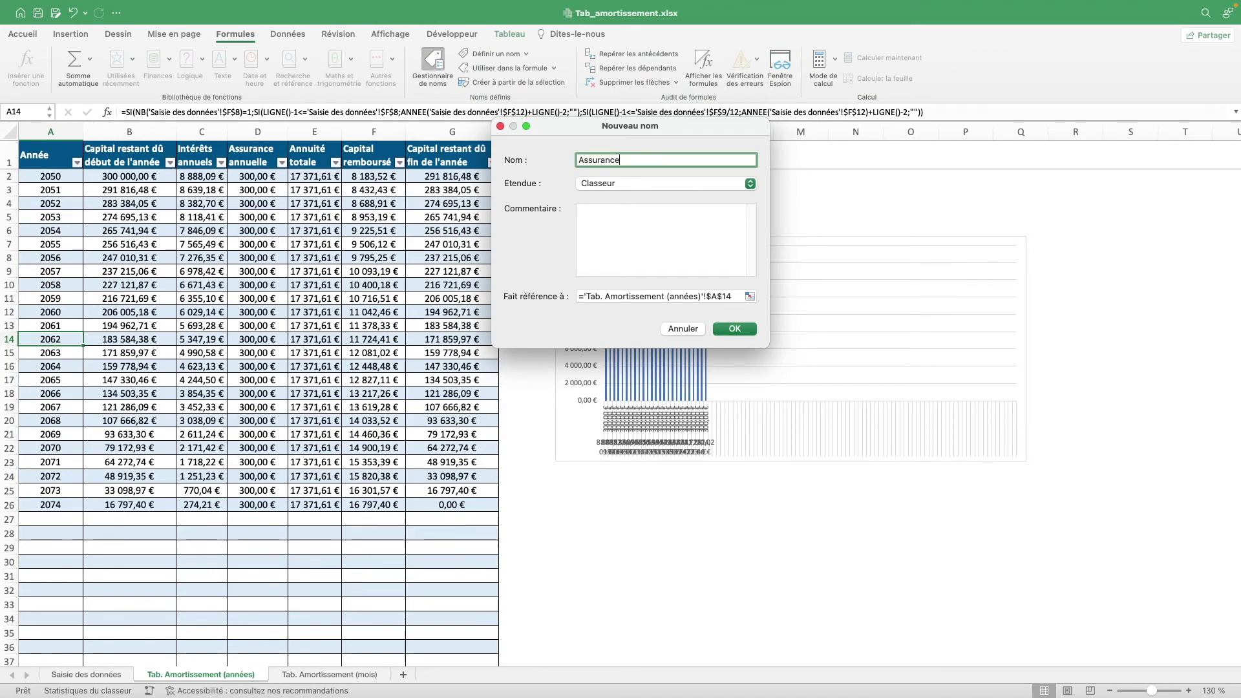
text(lle)
click(718, 295)
key(super+v)
drag(768, 348, 999, 557)
text(D$2:$D)
drag(752, 508, 760, 509)
text(D)
click(972, 541)
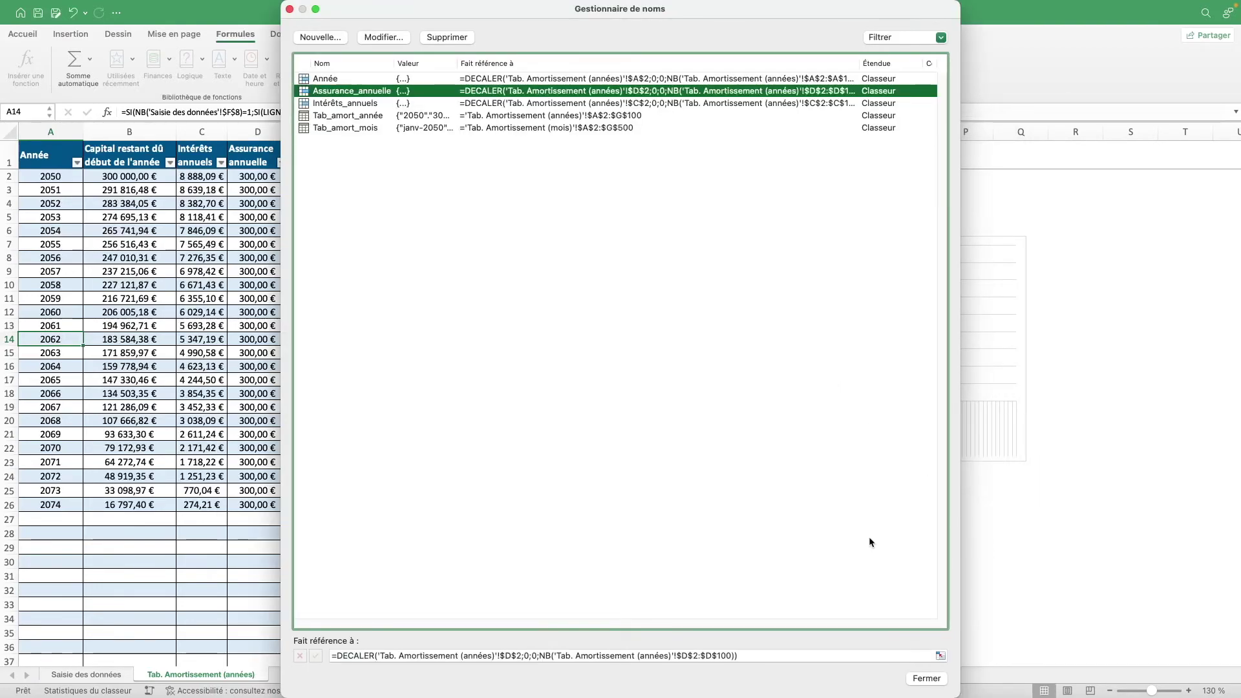
Step: Create the name Capital_remboursé with the DECALER formula pointed at column F
click(317, 38)
text(Capital_)
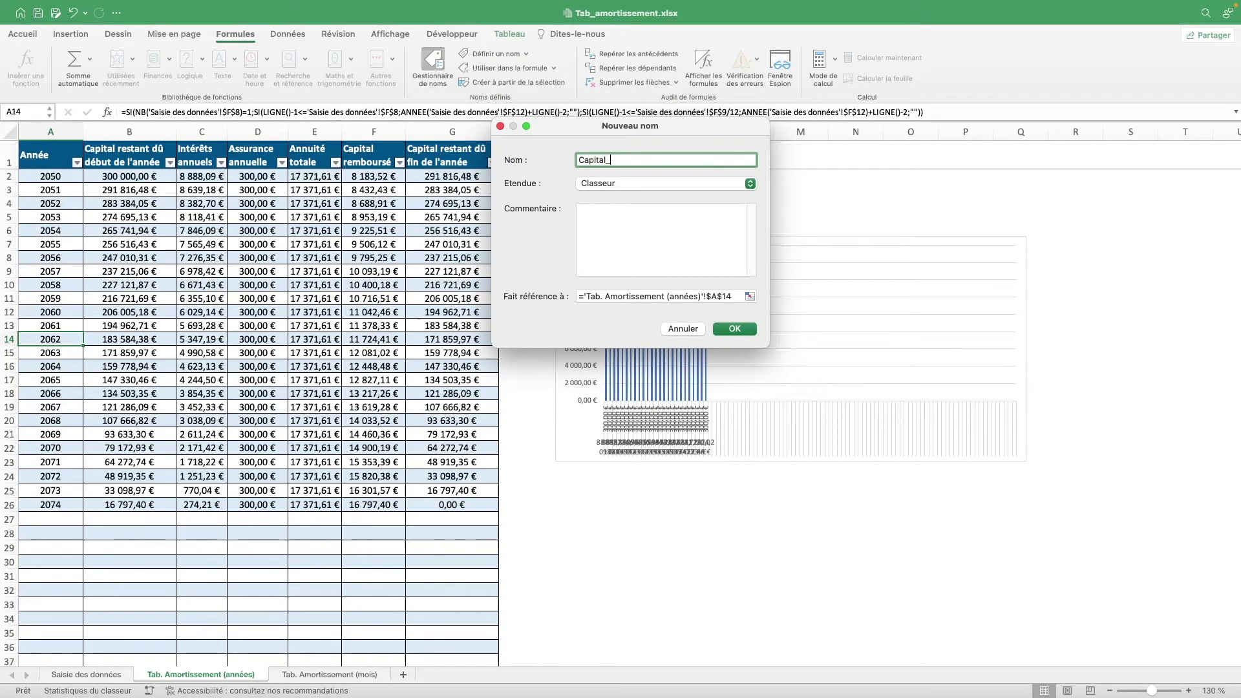
text(remboursé)
click(735, 295)
key(super+v)
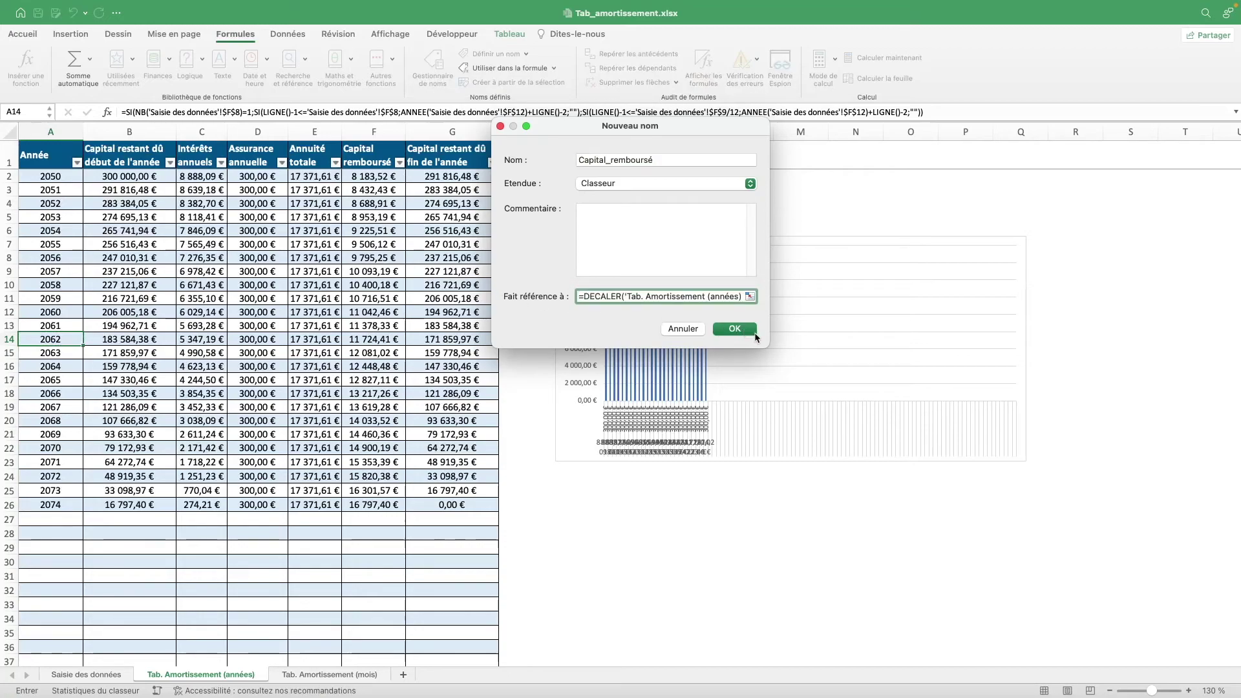
drag(768, 347, 1114, 553)
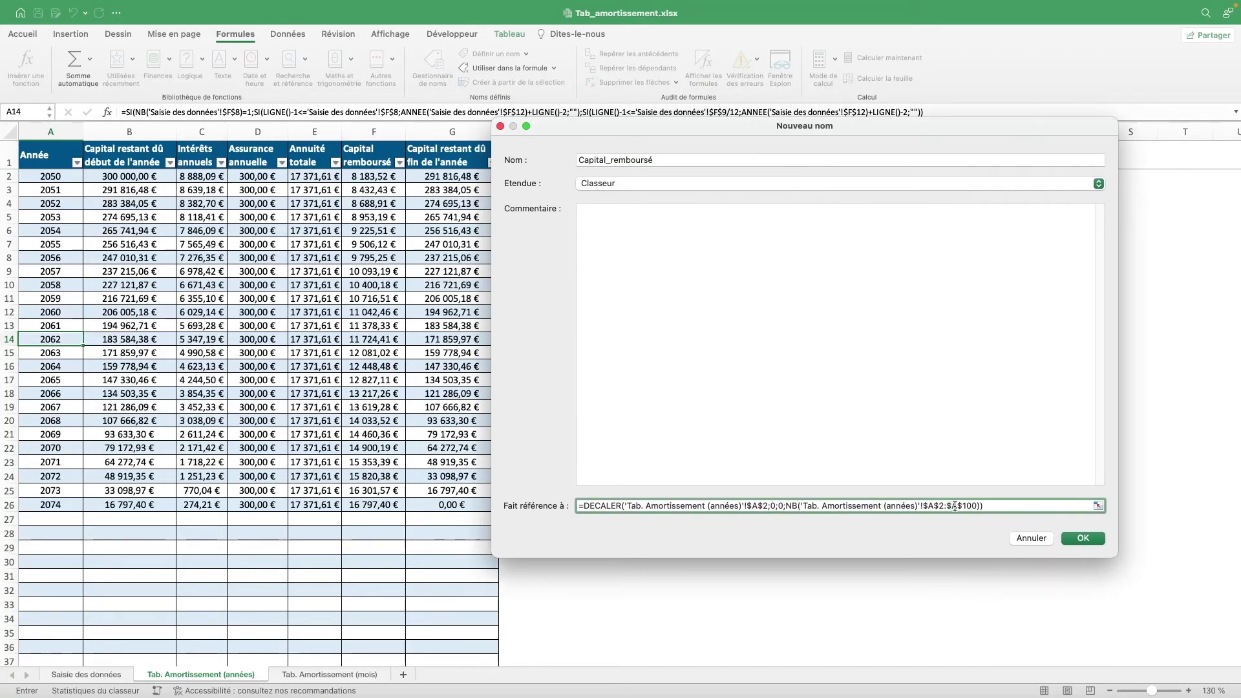
text(F)
double_click(929, 504)
text(F)
key(Return)
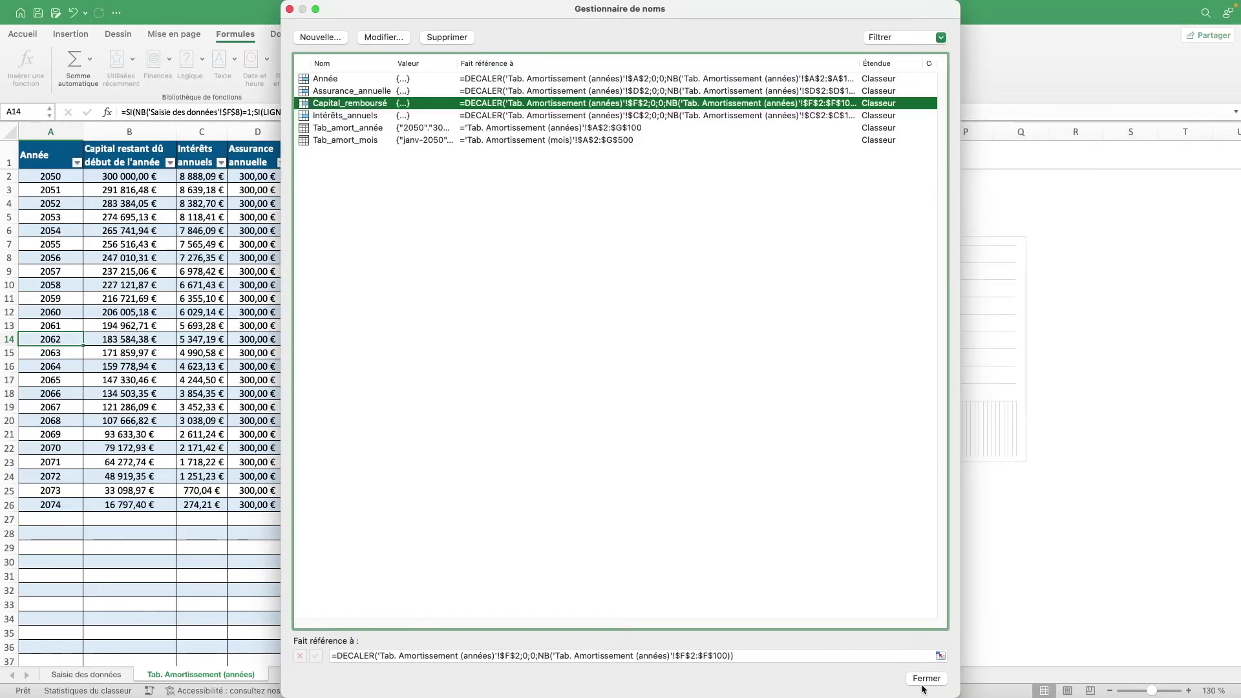
click(923, 686)
click(23, 112)
Step: Set the loan duration to 20 years and confirm Année and Capital_remboursé shrink to 20 rows
text(année)
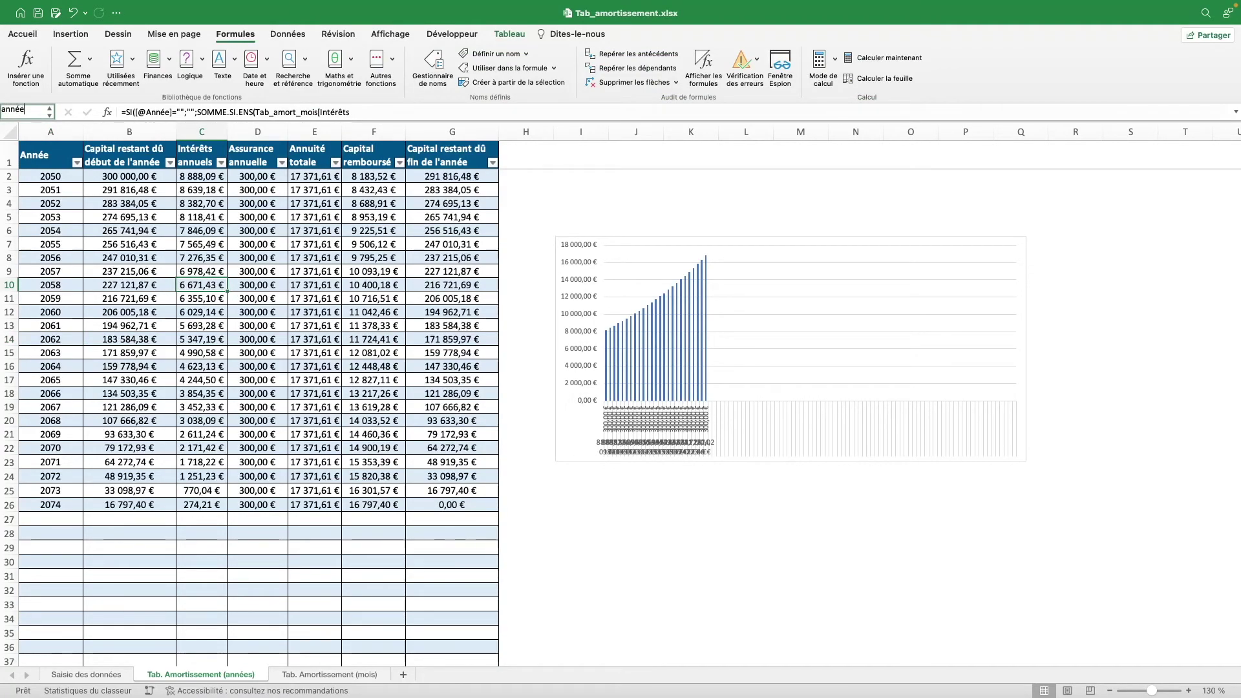
key(Return)
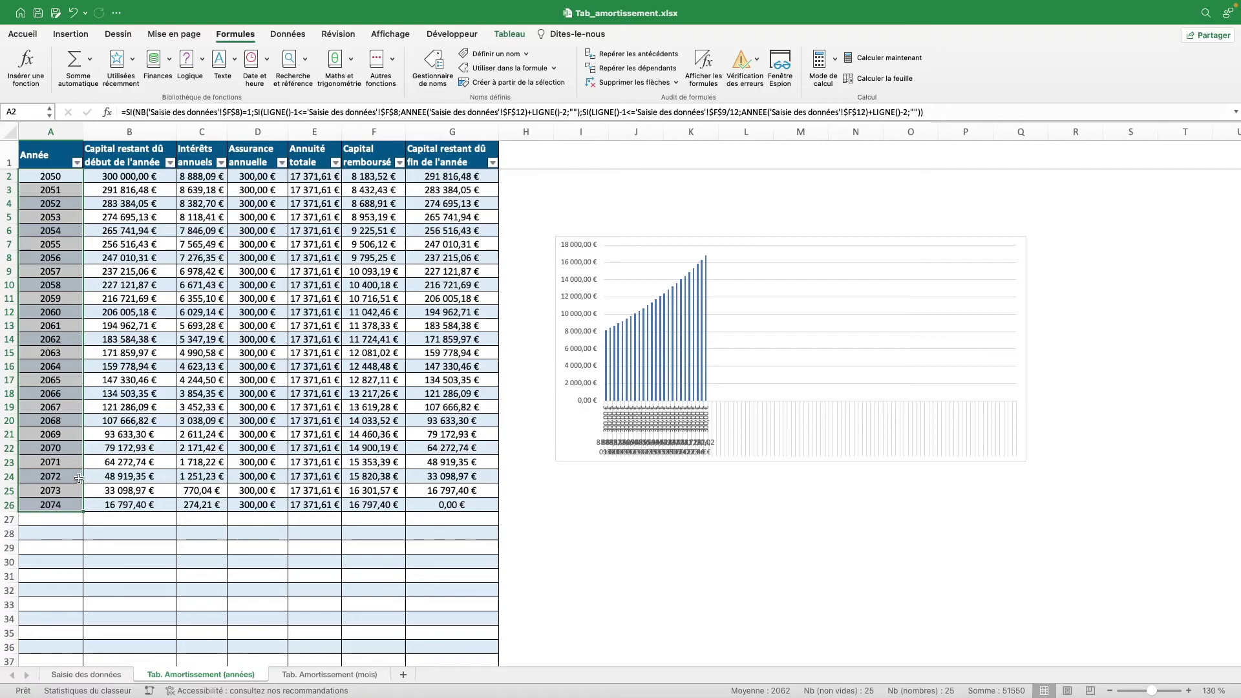
click(104, 676)
click(614, 315)
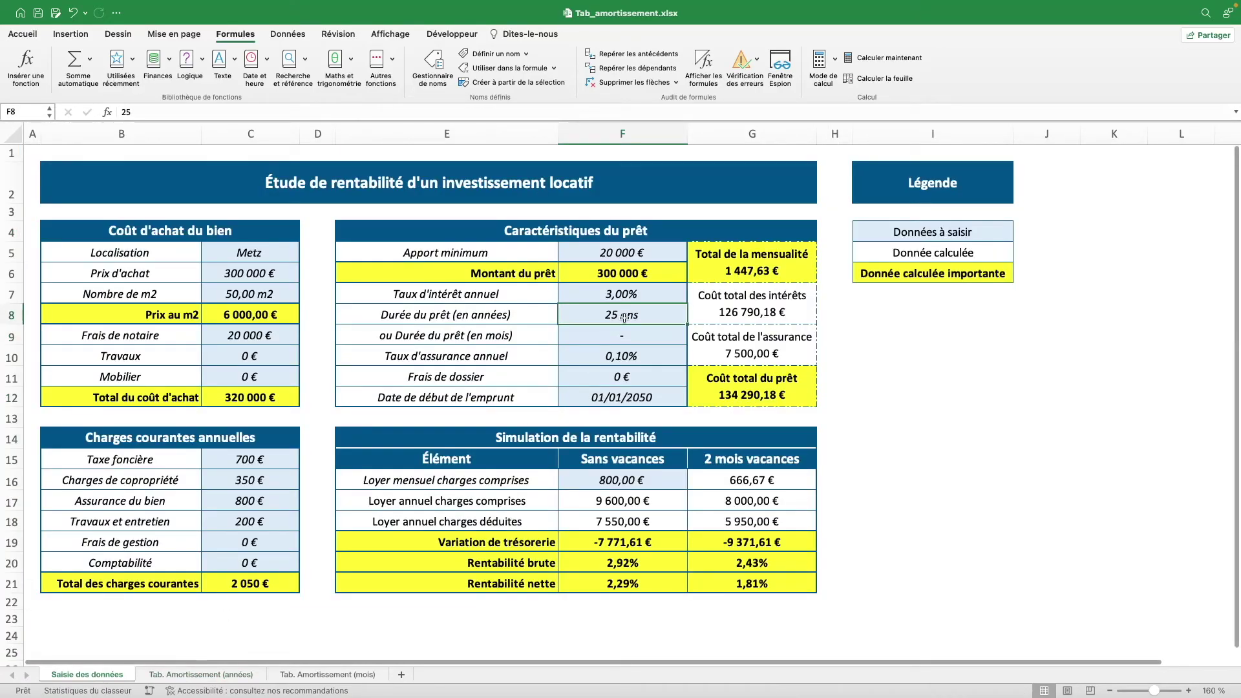
text(20)
key(Return)
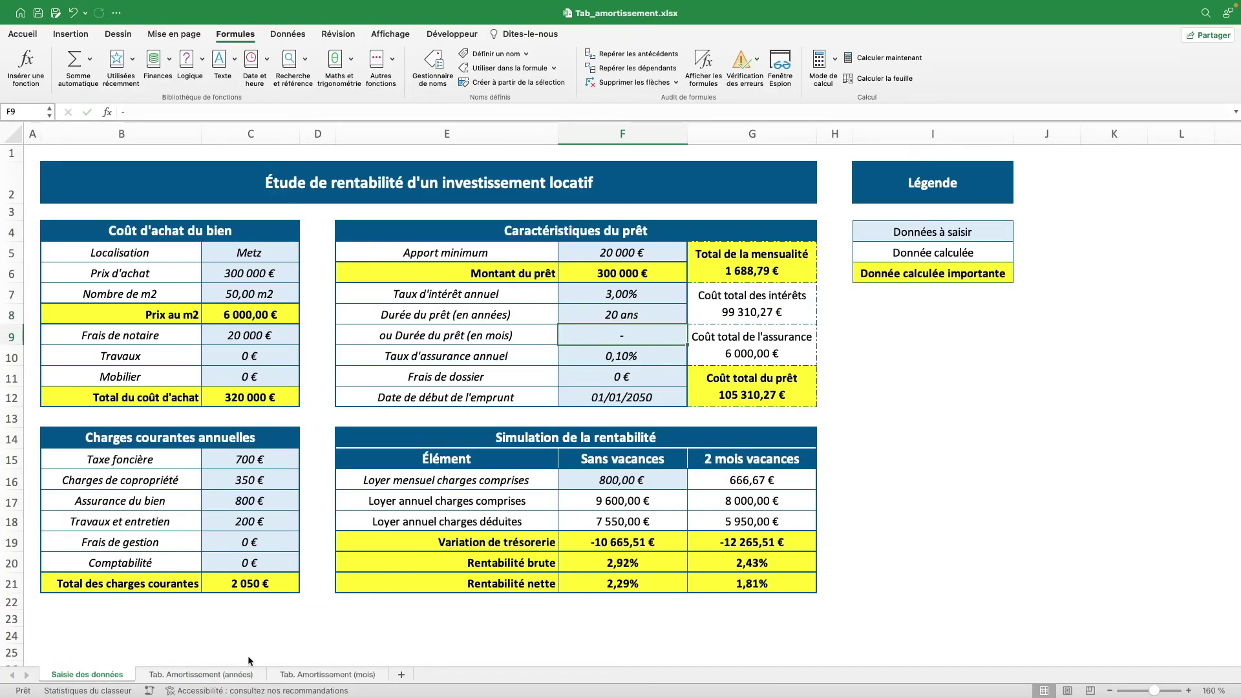
click(201, 675)
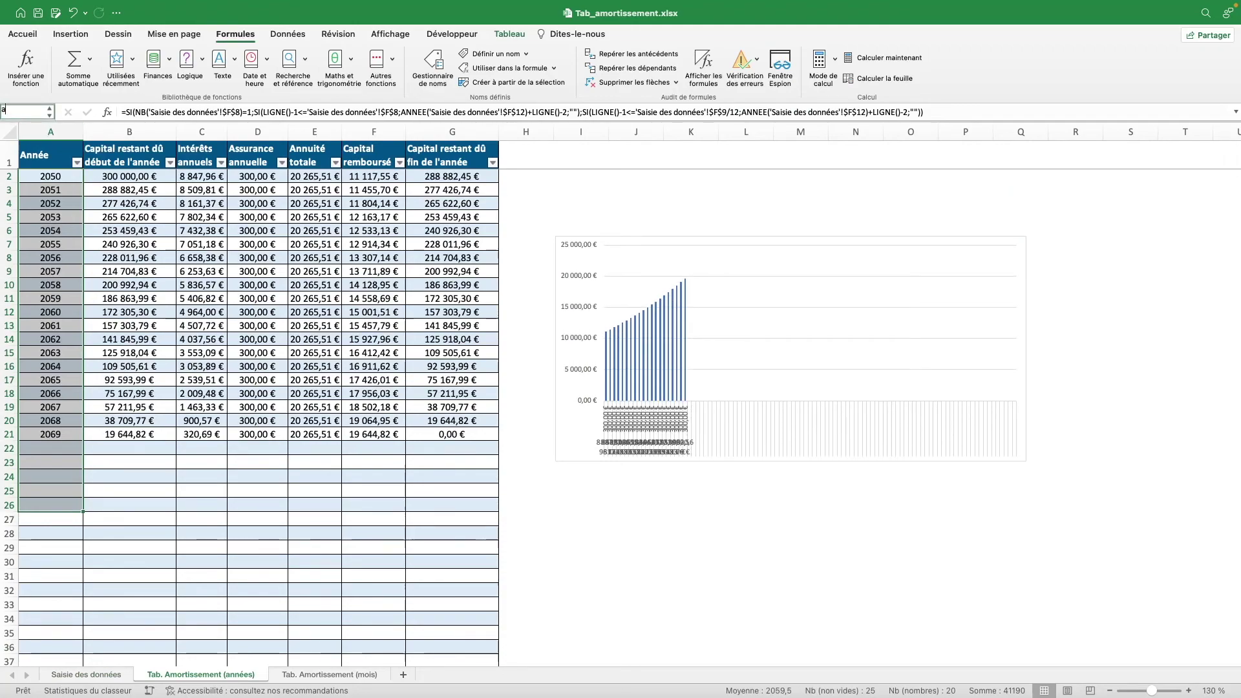
click(65, 144)
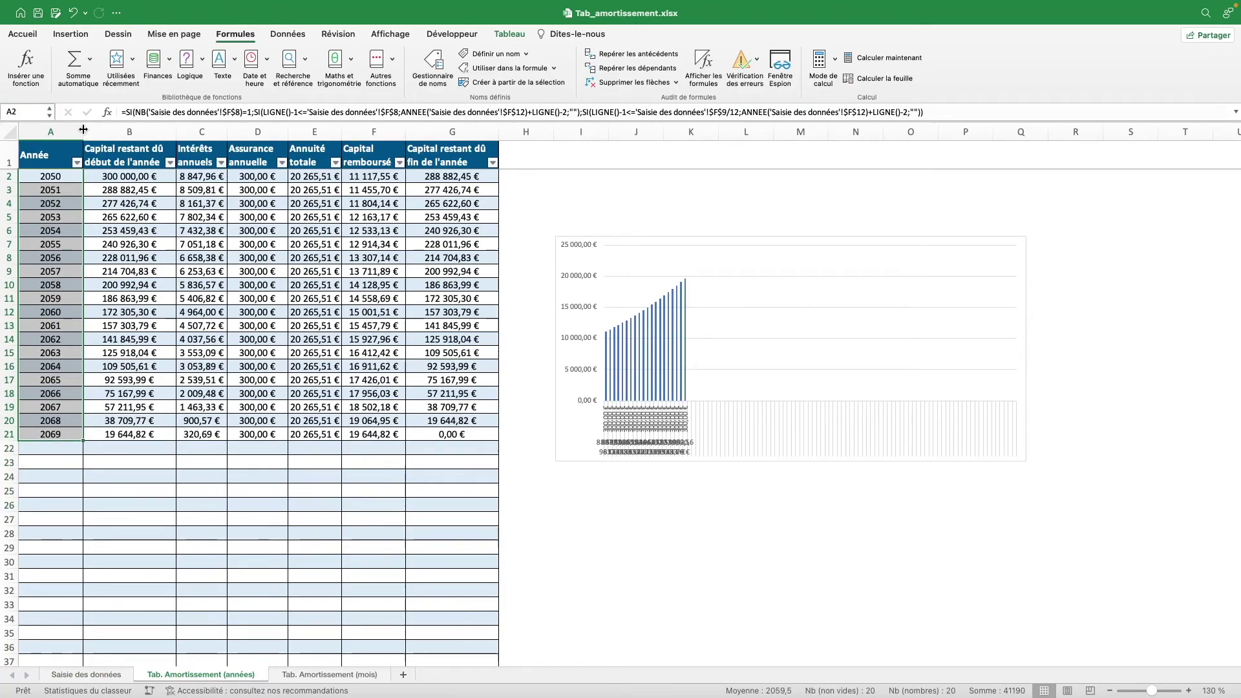
click(17, 113)
text(embourse)
key(Return)
Step: Restore the loan duration to 25 years and return to the yearly amortization chart
click(97, 675)
click(589, 318)
text(25)
key(Return)
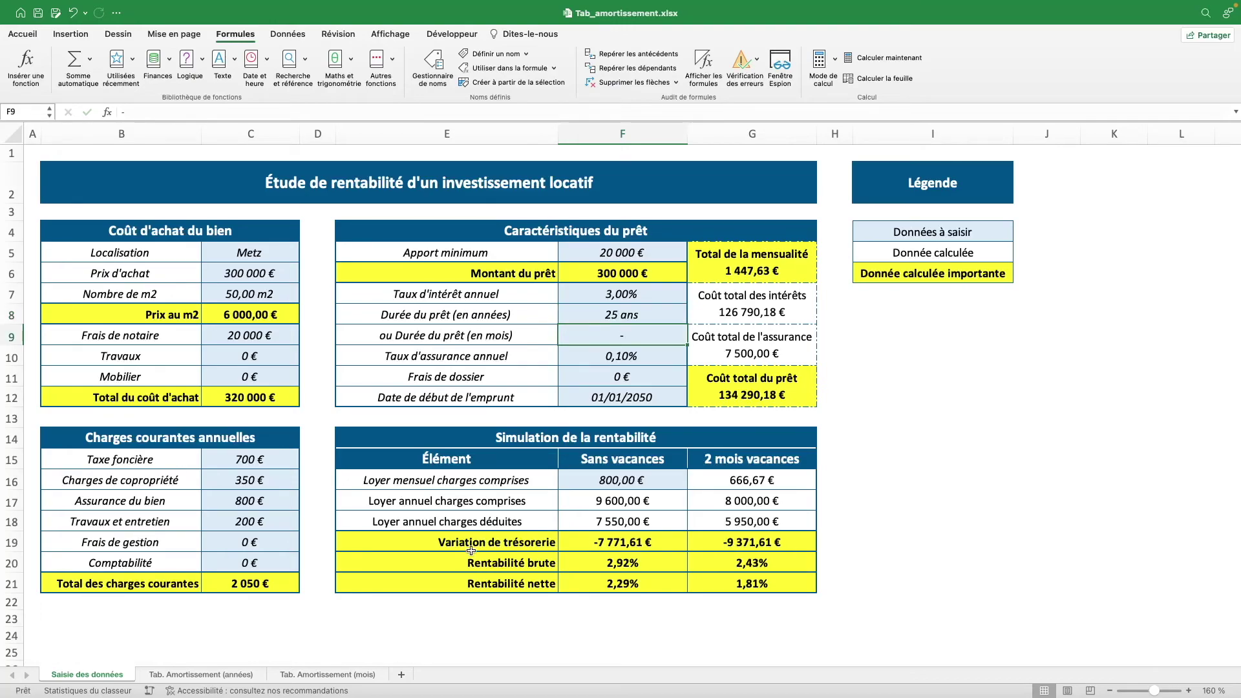
click(223, 674)
click(657, 238)
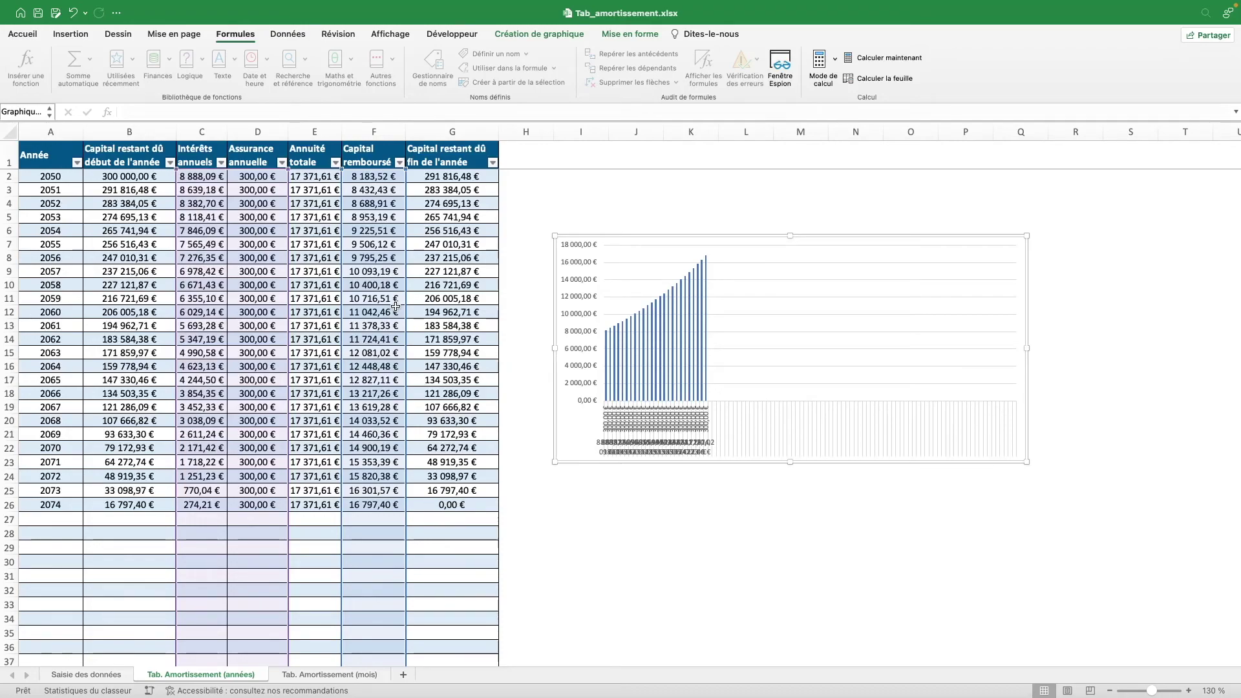
Step: Clear the chart's data range and name its series from 'Tab. Amortissement (années)'!$F$1
click(568, 34)
click(790, 64)
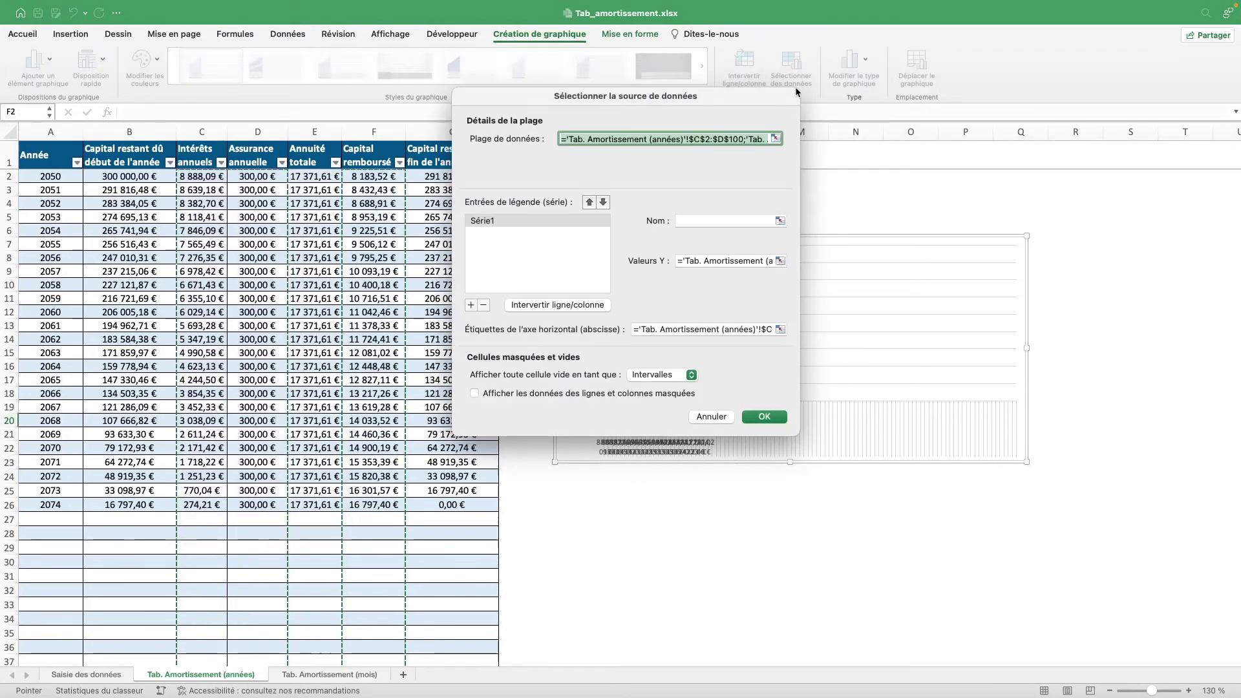
drag(687, 139, 565, 140)
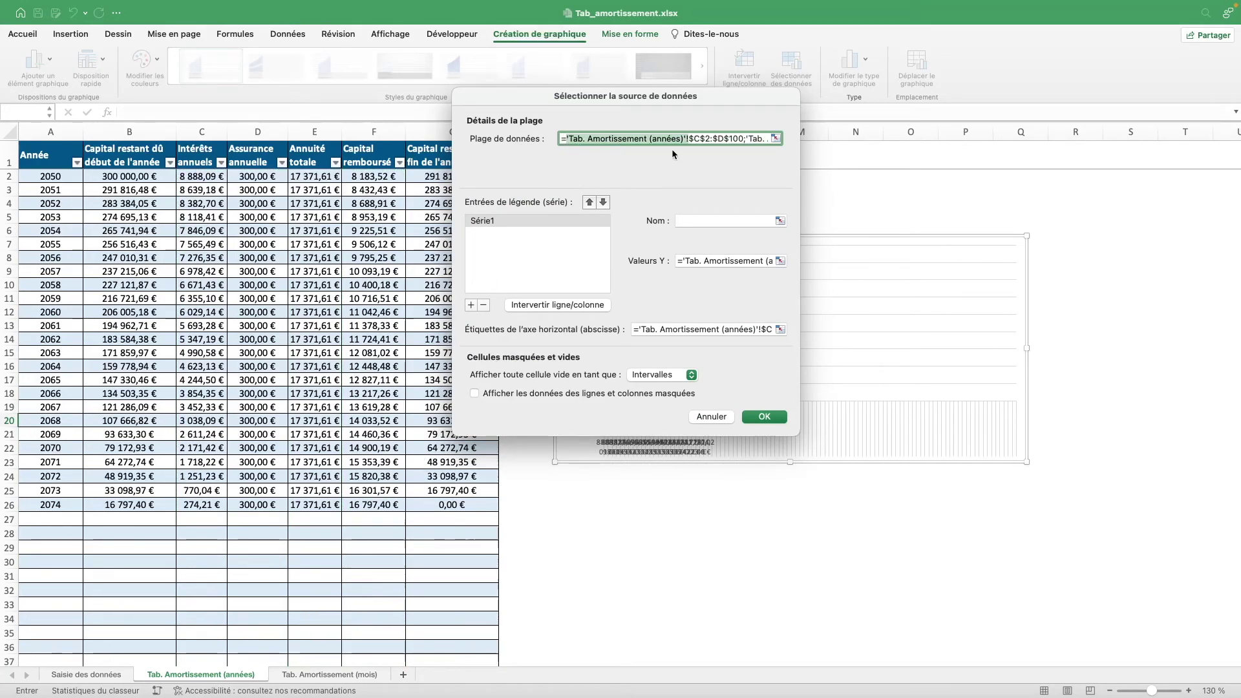
drag(558, 141, 822, 137)
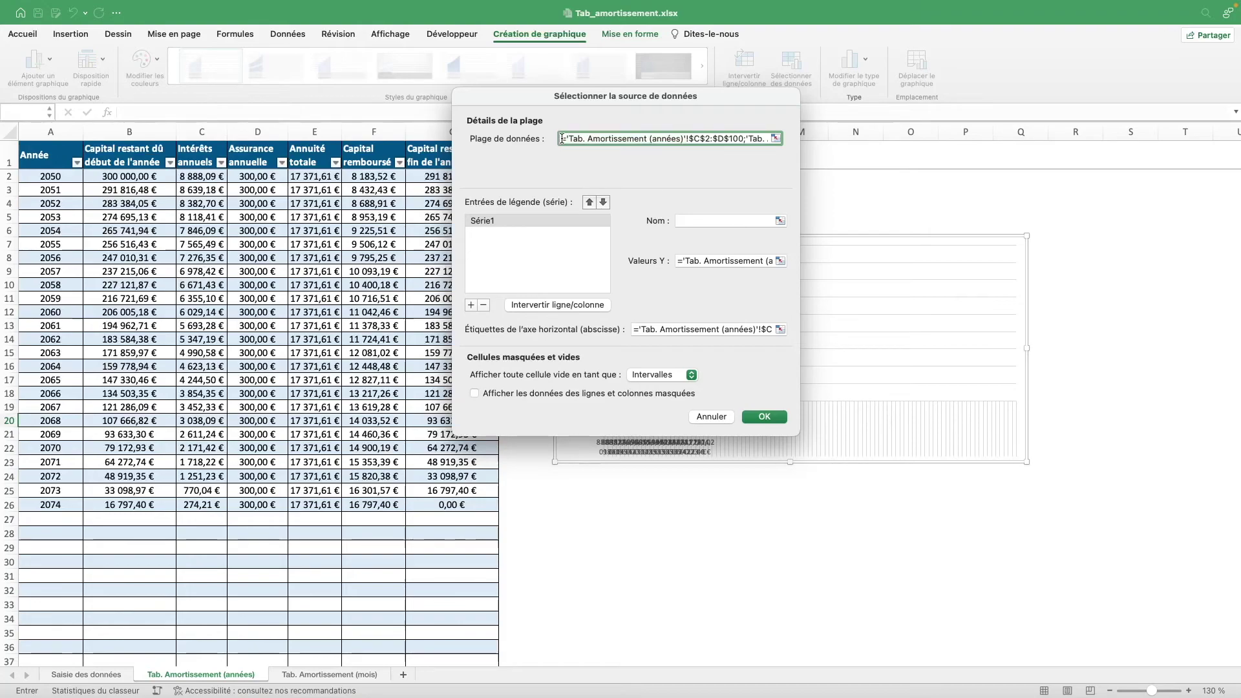
key(BackSpace)
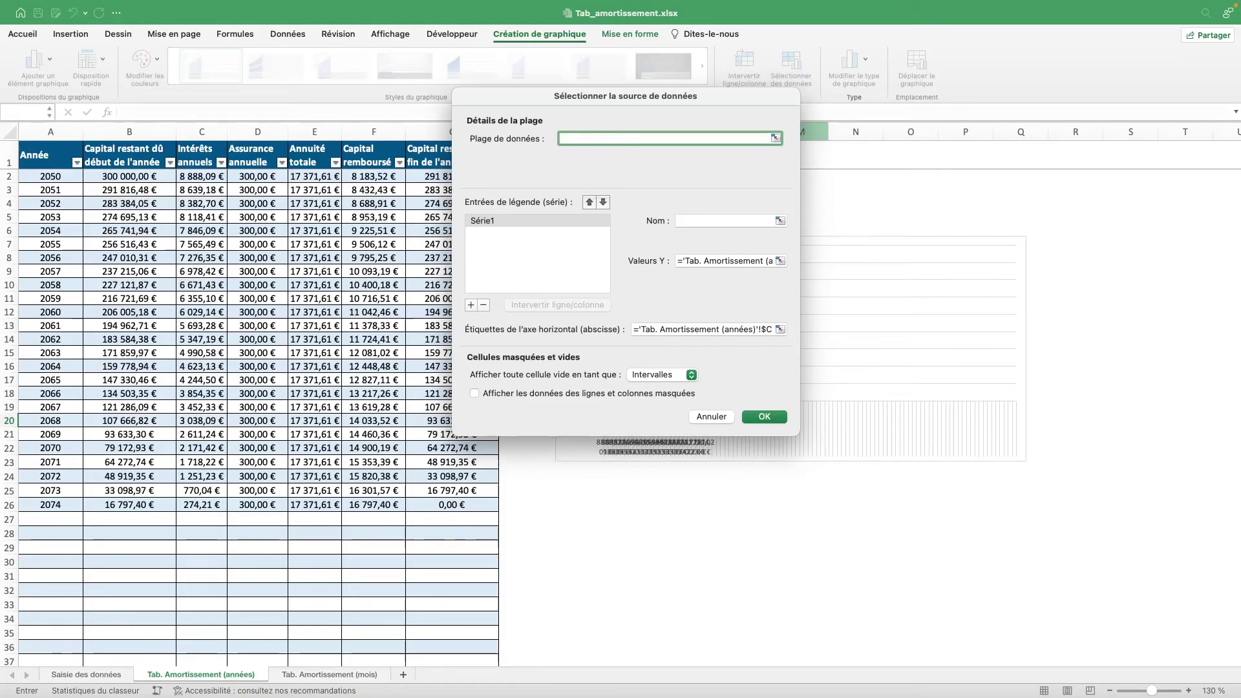
click(702, 222)
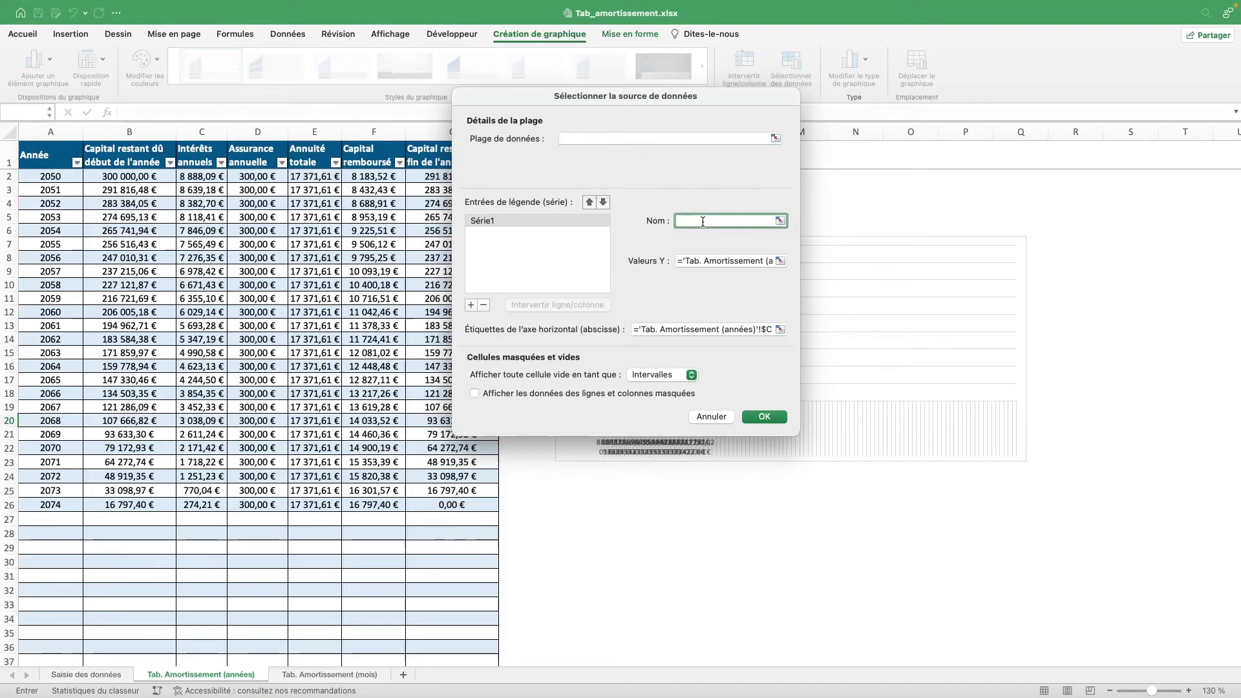
text(='Tab. Amortissement (années)'!)
text($F$1)
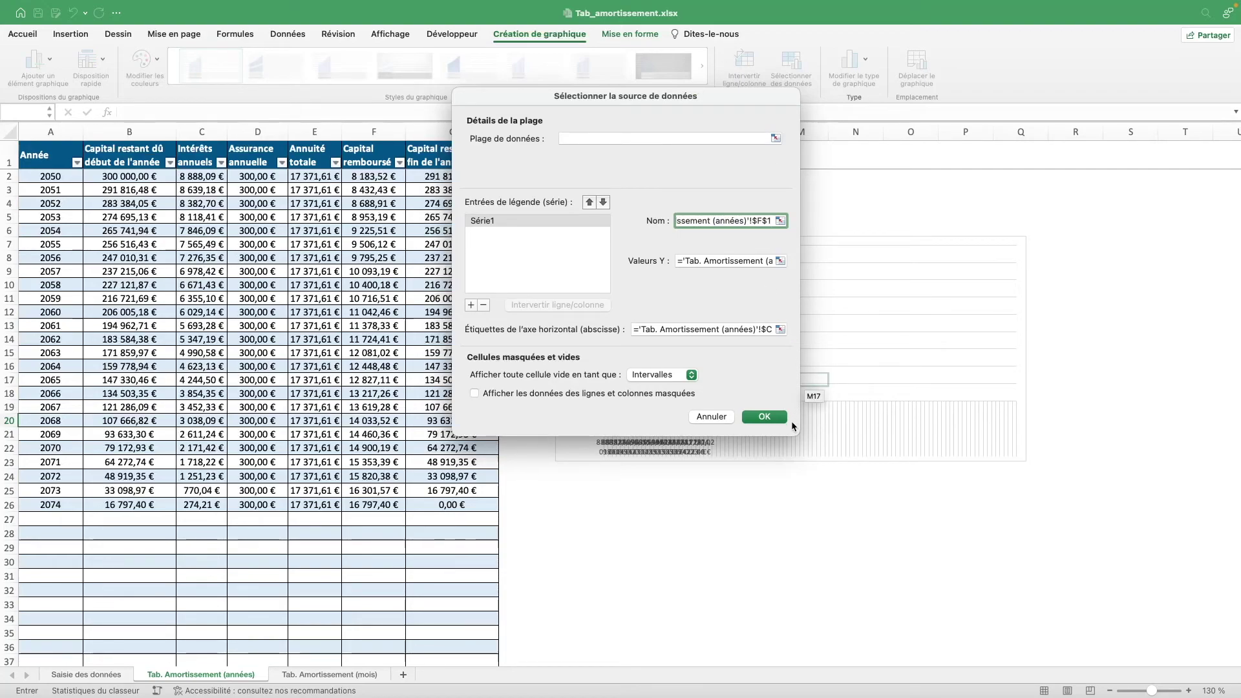
key(Tab)
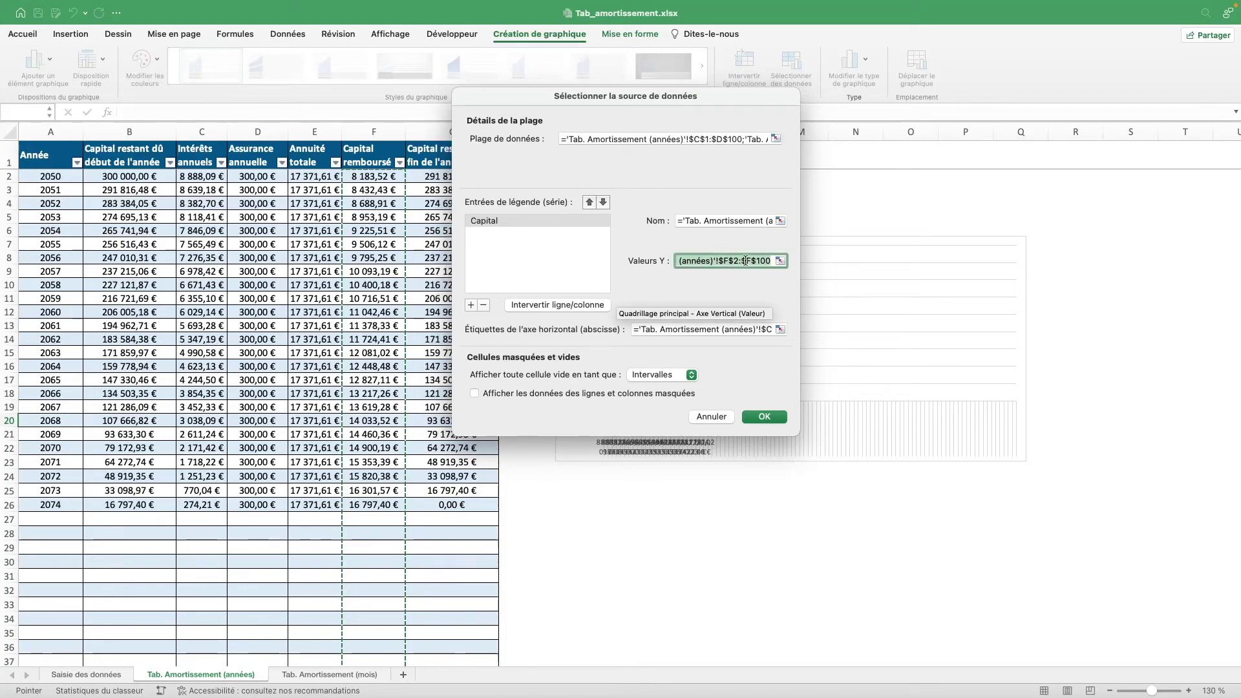
Step: Plot the Capital_remboursé values against Année axis labels, then widen the chart to the right
click(731, 262)
drag(720, 260, 772, 261)
text(Capital)
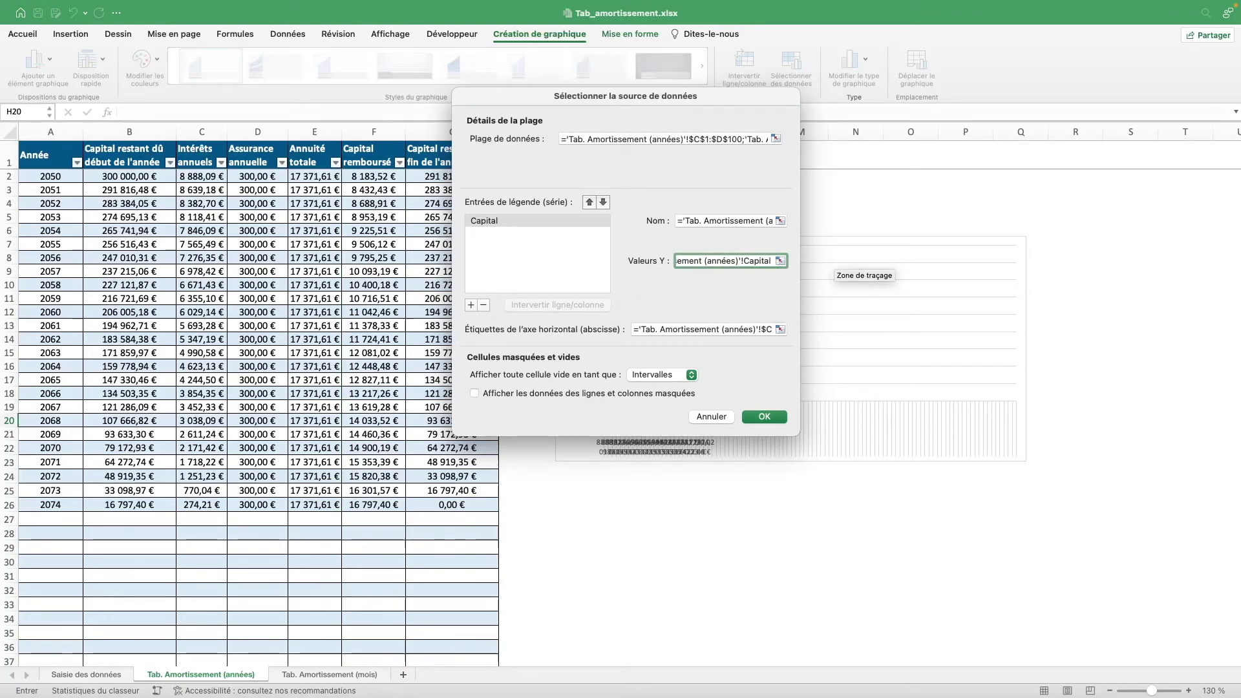
text(_remboursé)
drag(763, 331, 813, 336)
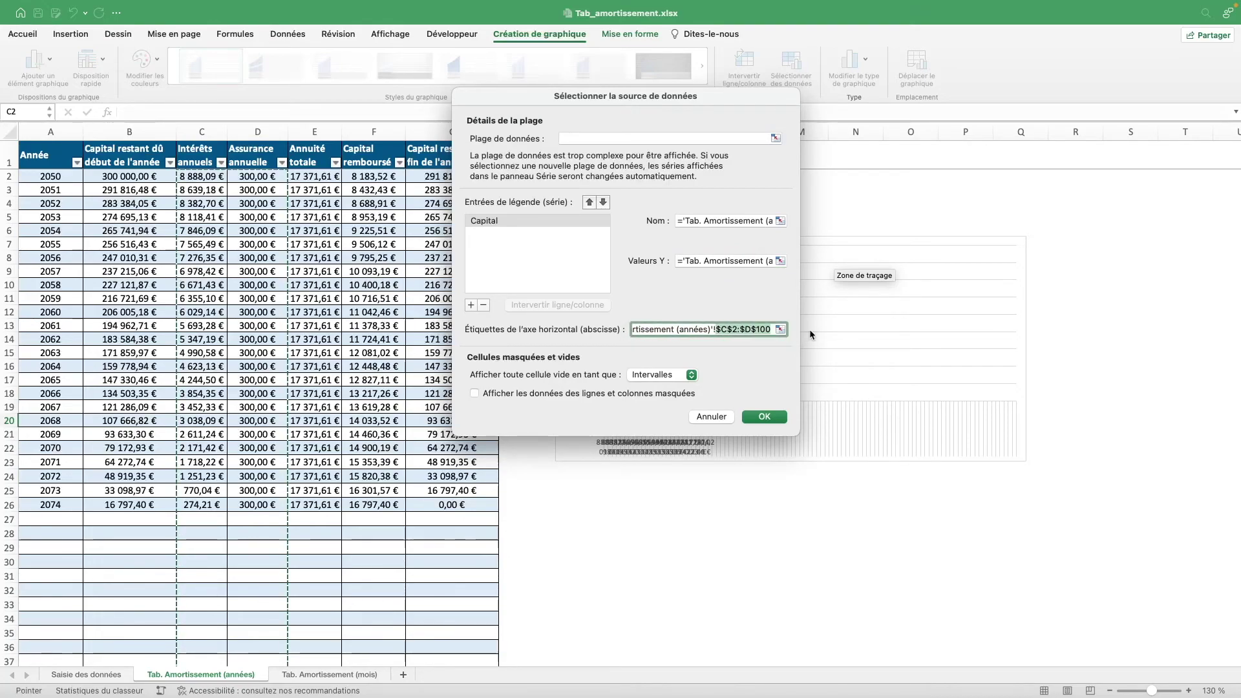
text(Année)
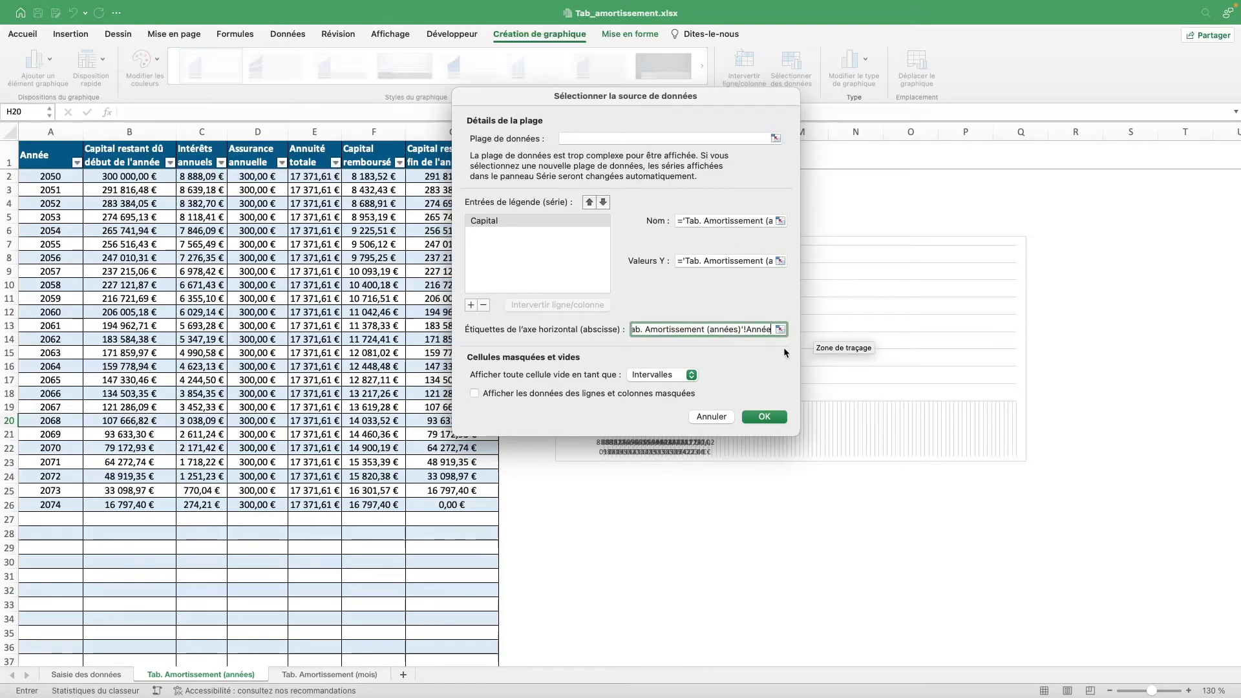
click(765, 417)
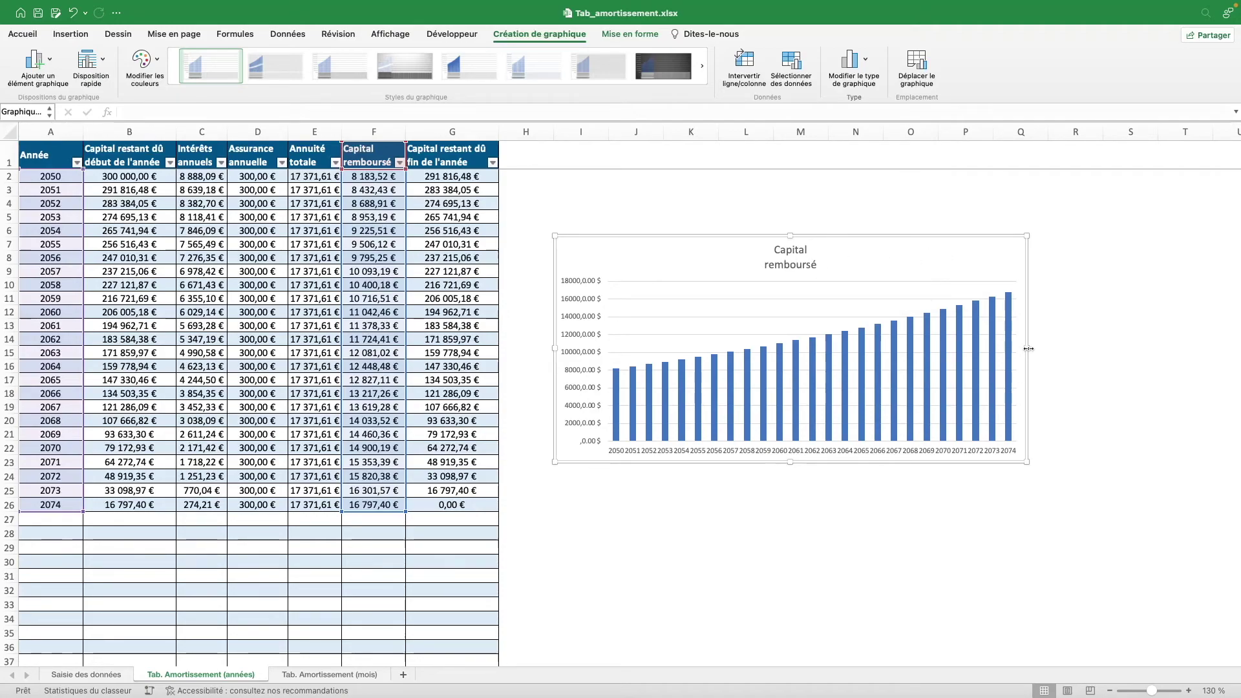
drag(1028, 348, 1119, 349)
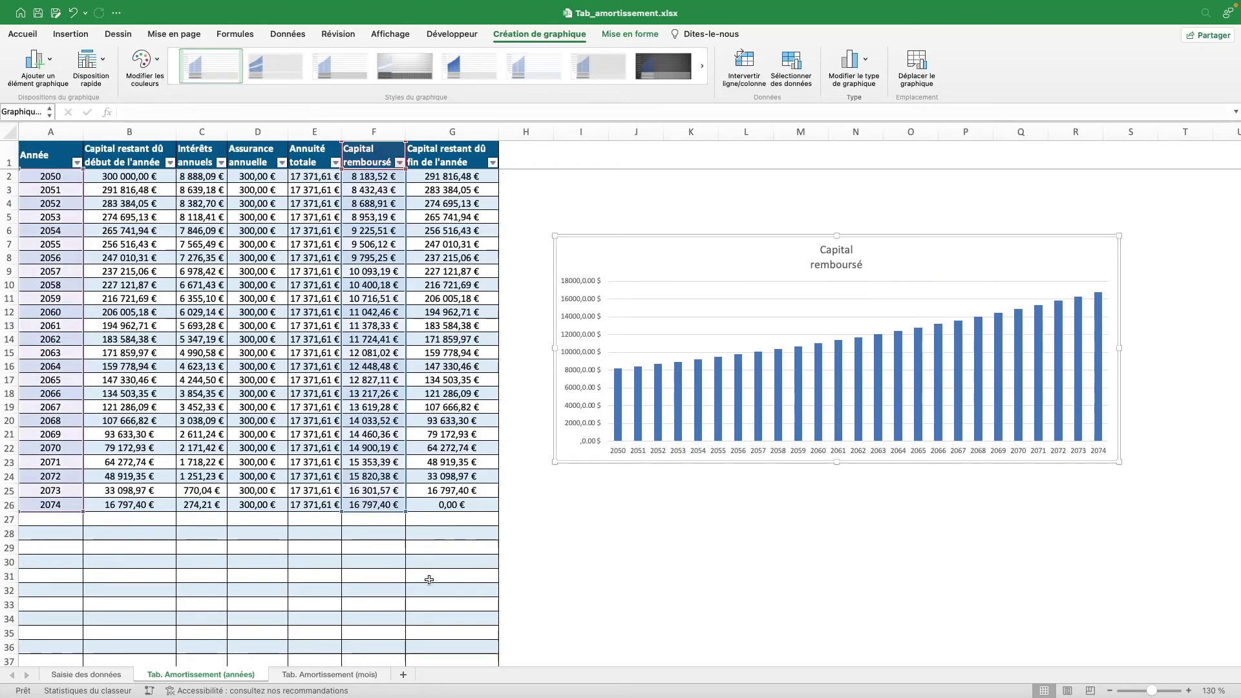
click(86, 674)
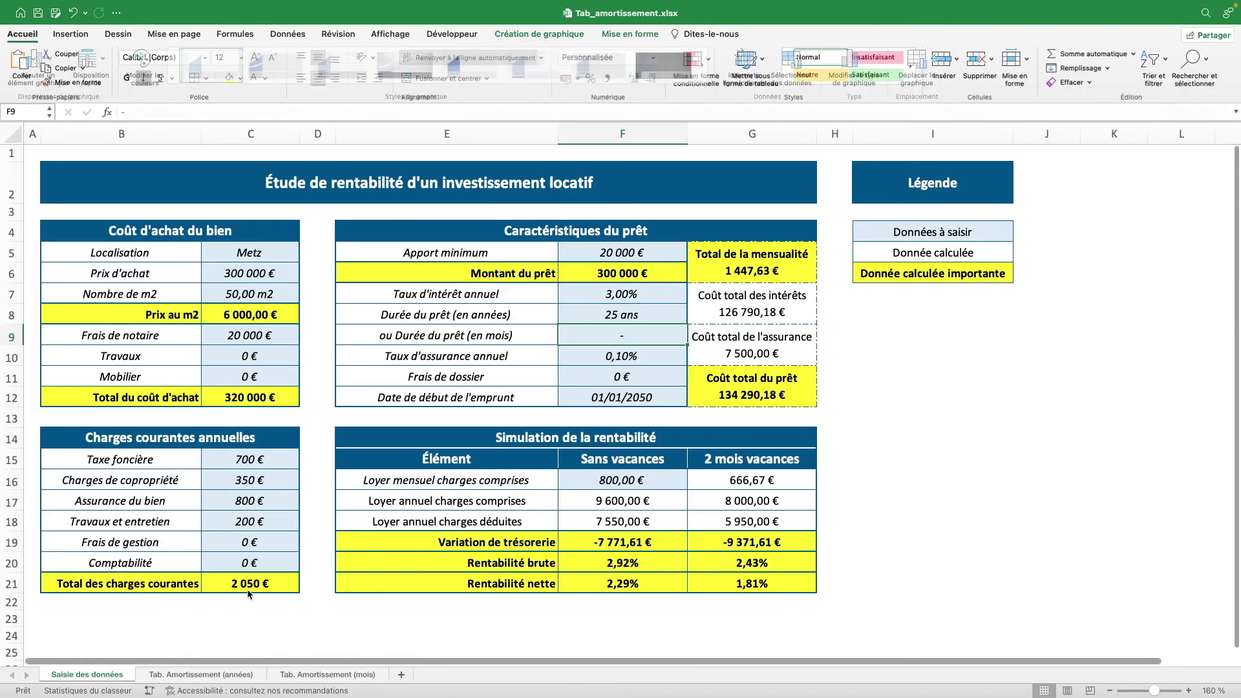
Step: Set the loan duration in F8 to 20 years
click(630, 314)
text(20)
key(Return)
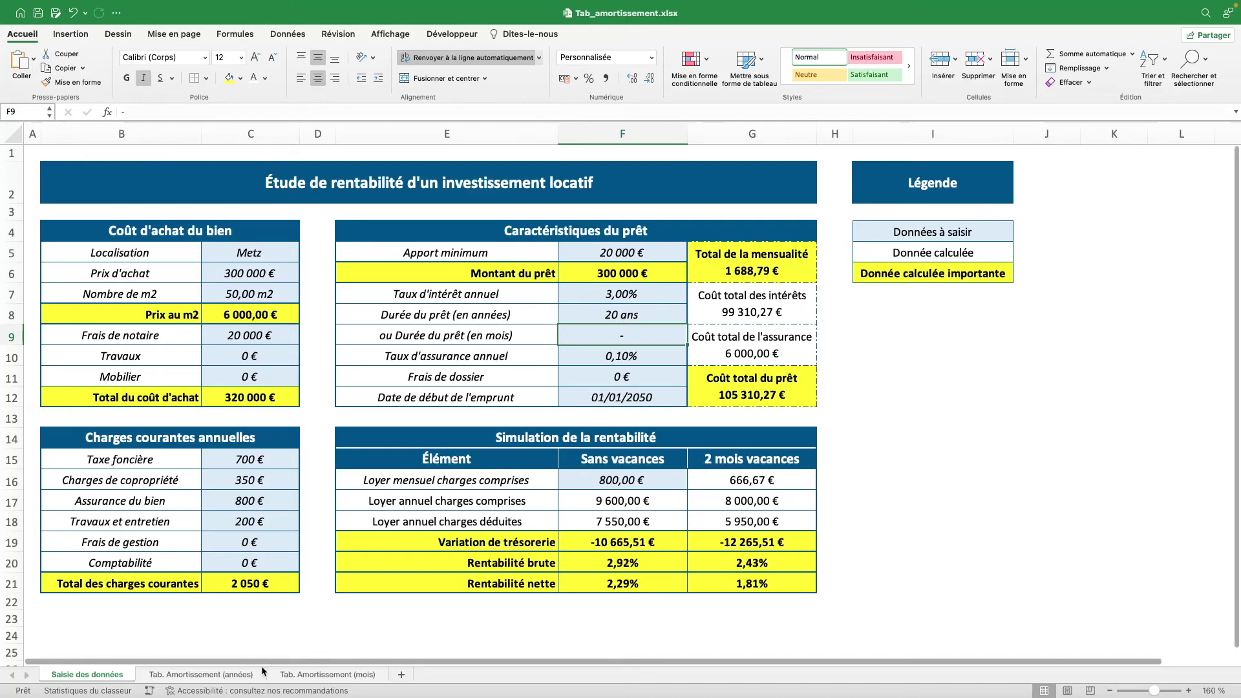
Step: Add a second series to the amortization chart, named from cell $C$1
click(253, 675)
click(669, 252)
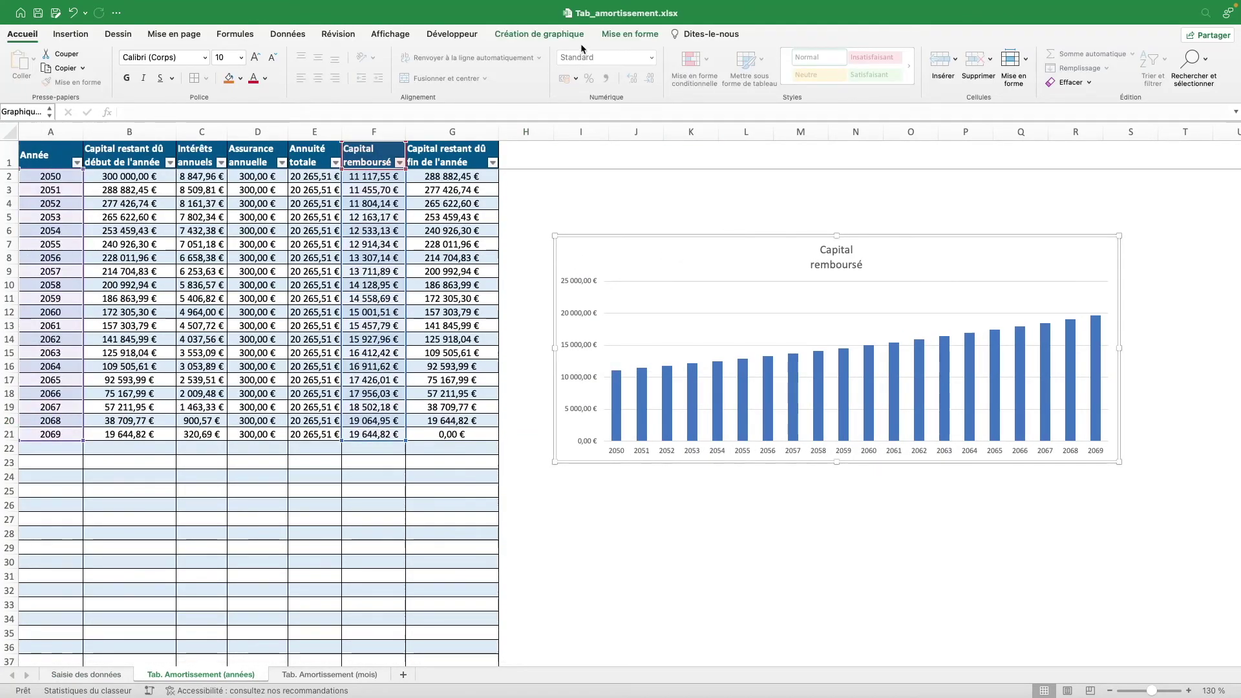
click(561, 35)
click(791, 61)
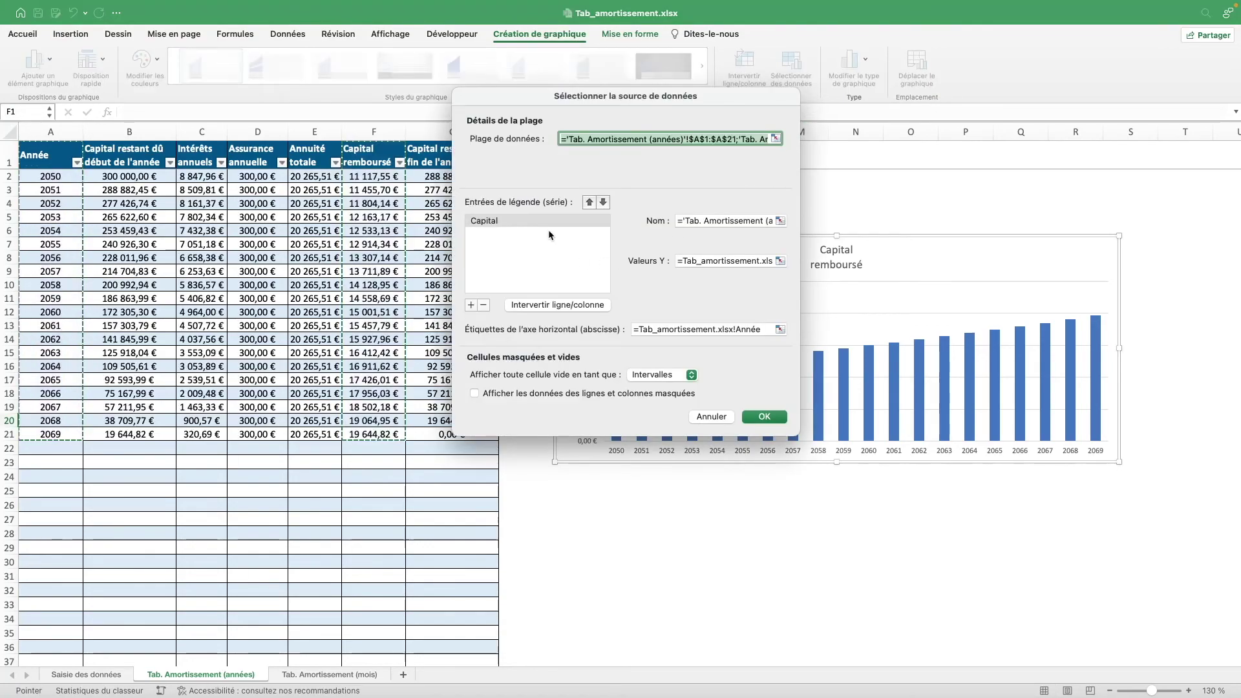
click(471, 304)
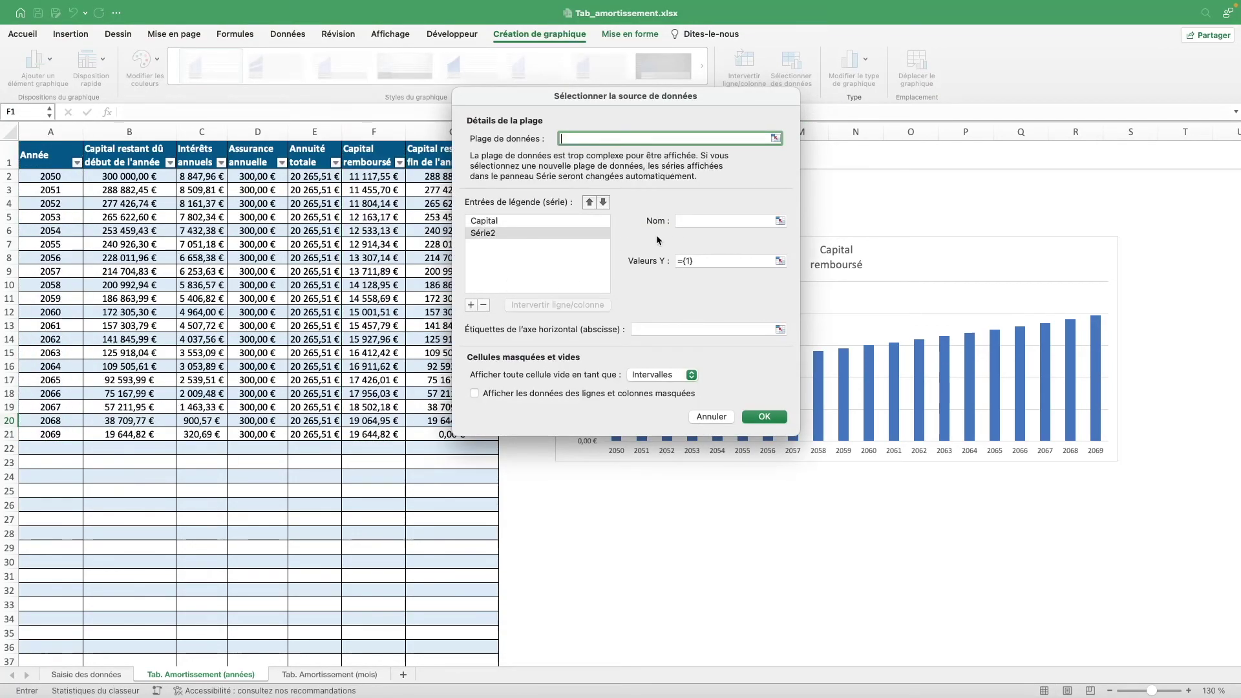
click(702, 222)
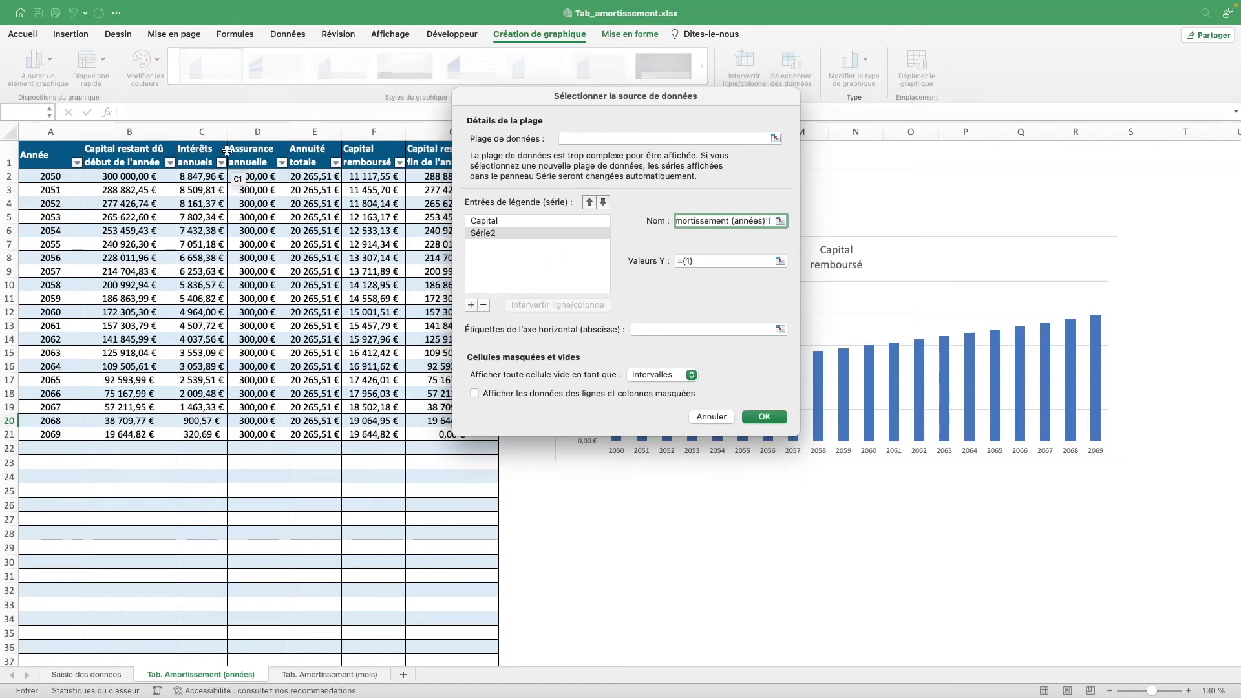
text($C)
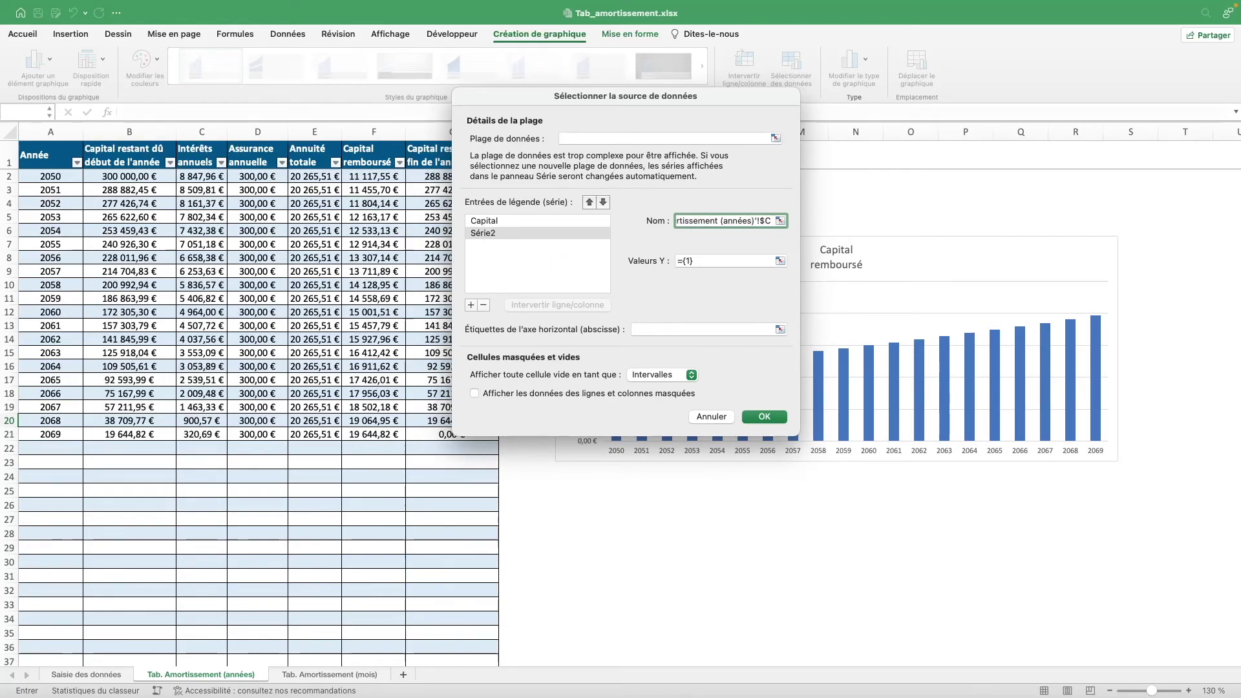
text($1)
Step: Give the Intérêts series the Intérêts_annuels values and Année axis labels
click(689, 261)
key(super+v)
click(676, 219)
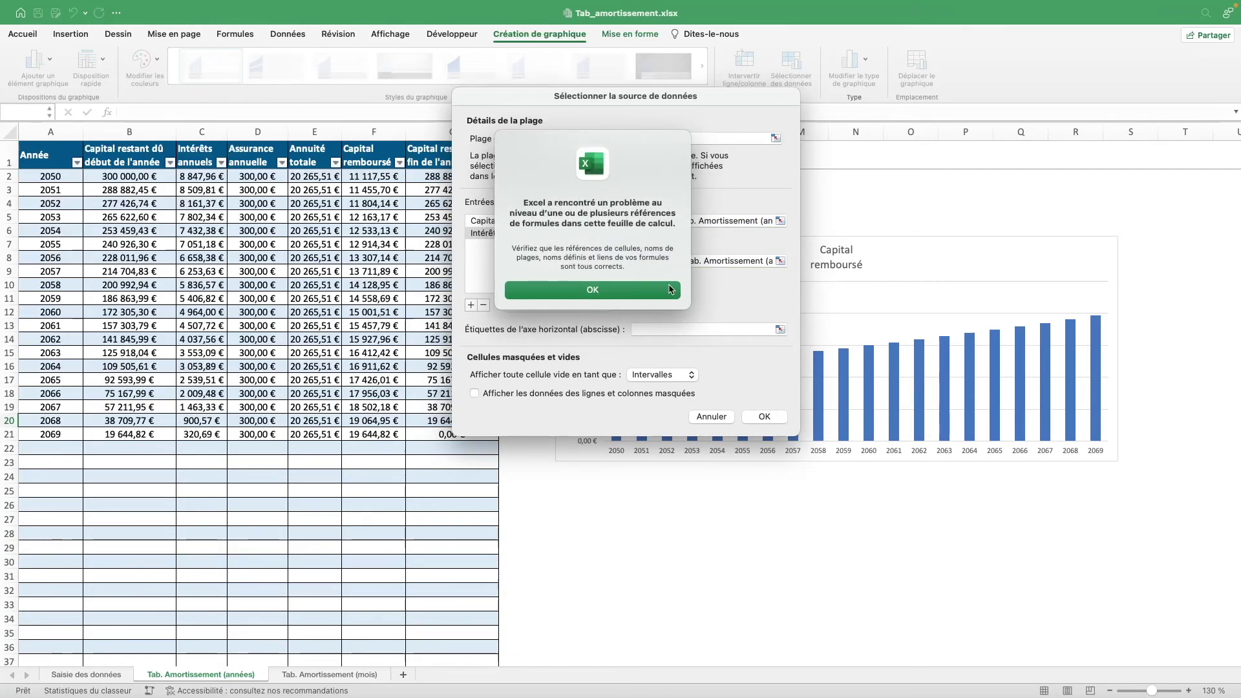
key(Return)
key(super+v)
click(723, 261)
click(770, 260)
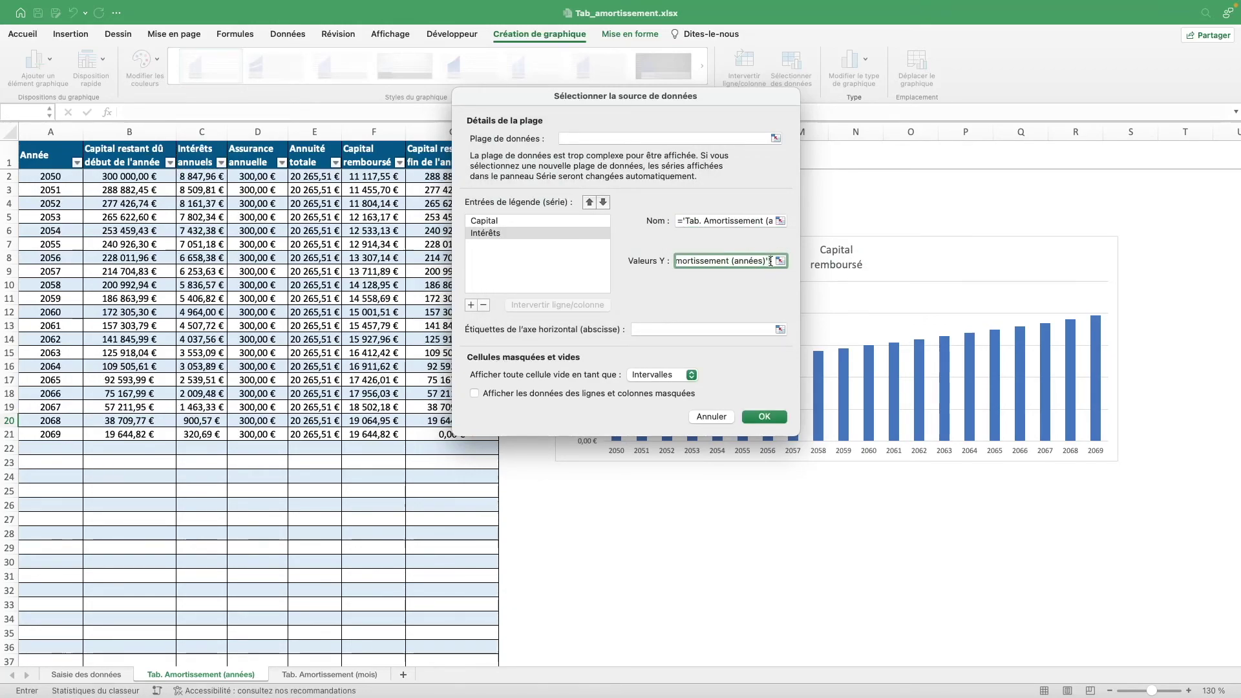
text(!Intérêts_annuels)
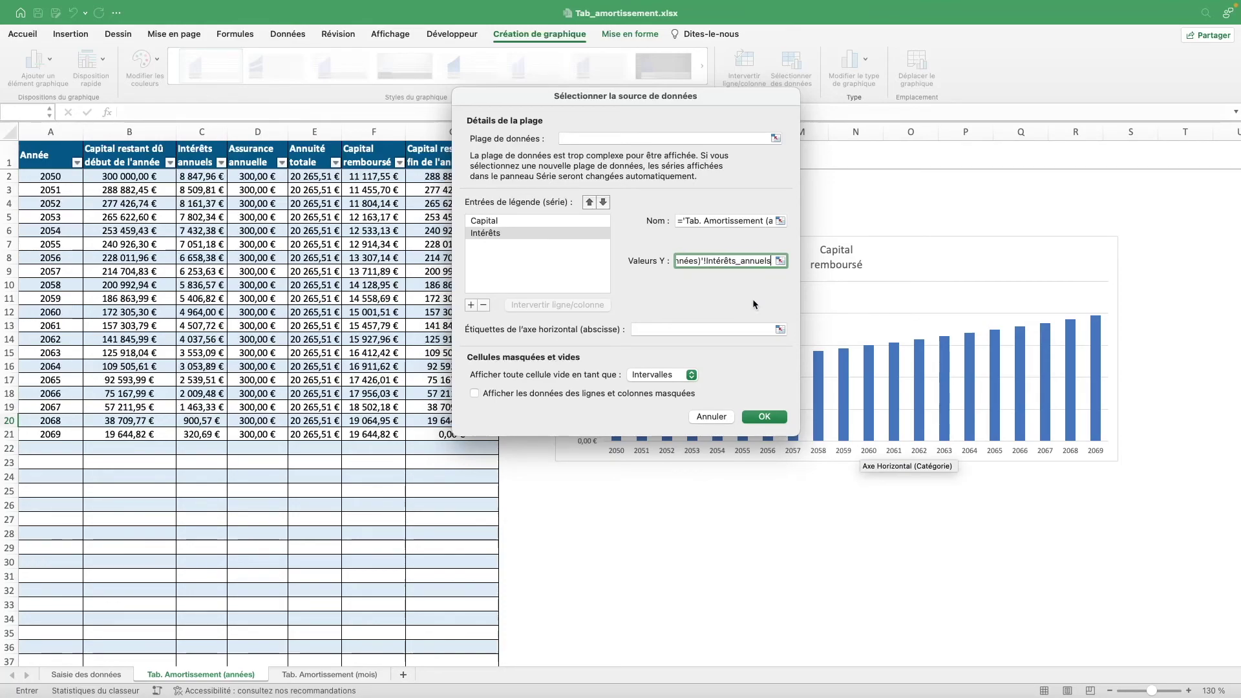
click(665, 330)
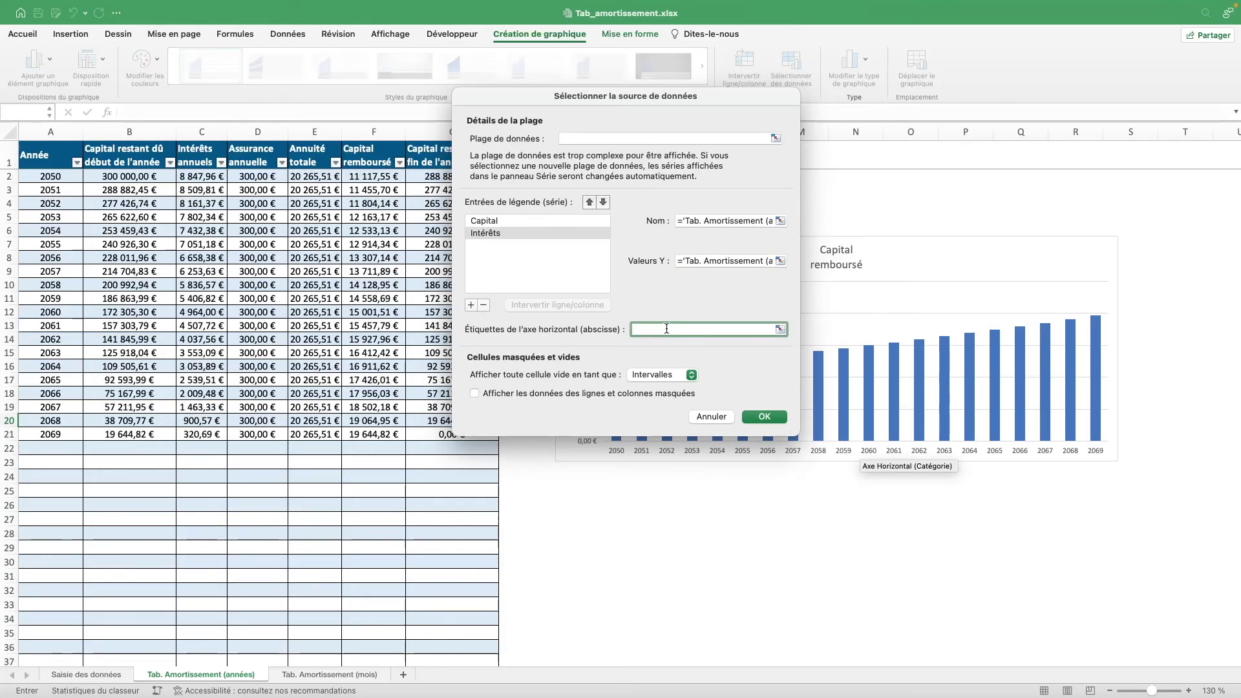
text(='Tab. Amortissement (années)'!Année)
Step: Add a third series named from $D$1 with Assurance_annuelle as its values
click(471, 305)
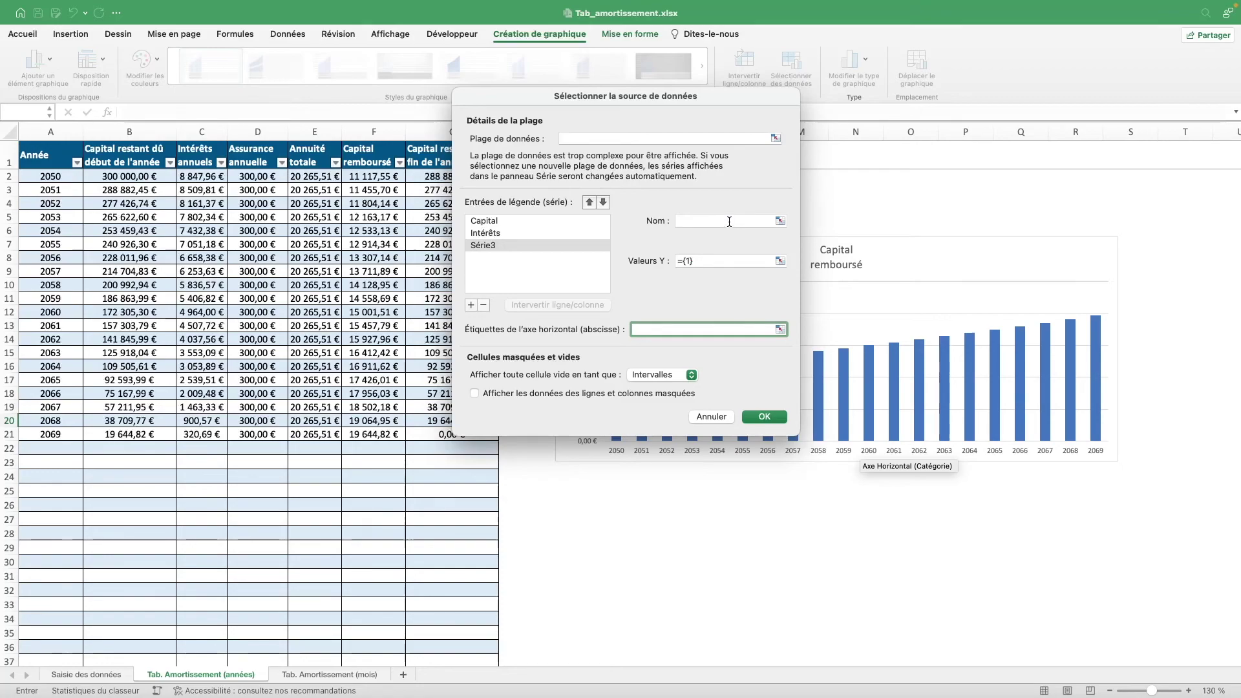
click(685, 220)
text(='Tab. Amortissement (années)'!)
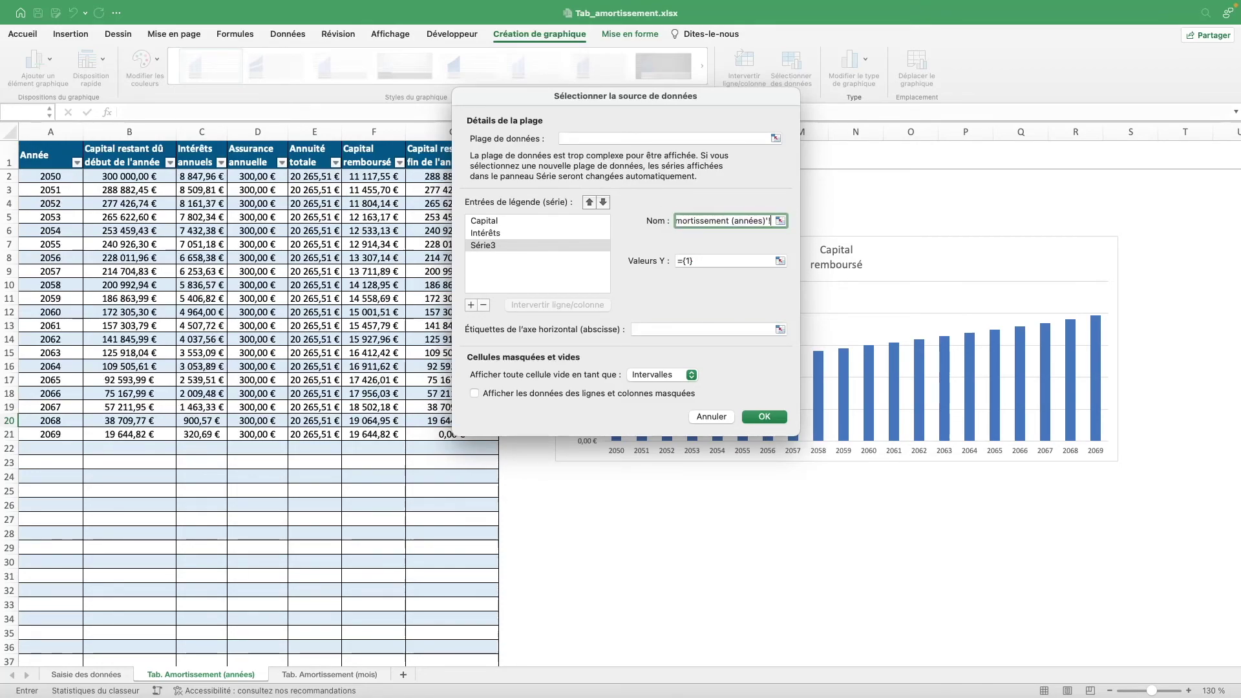
text($D)
text($1)
click(689, 262)
key(super+v)
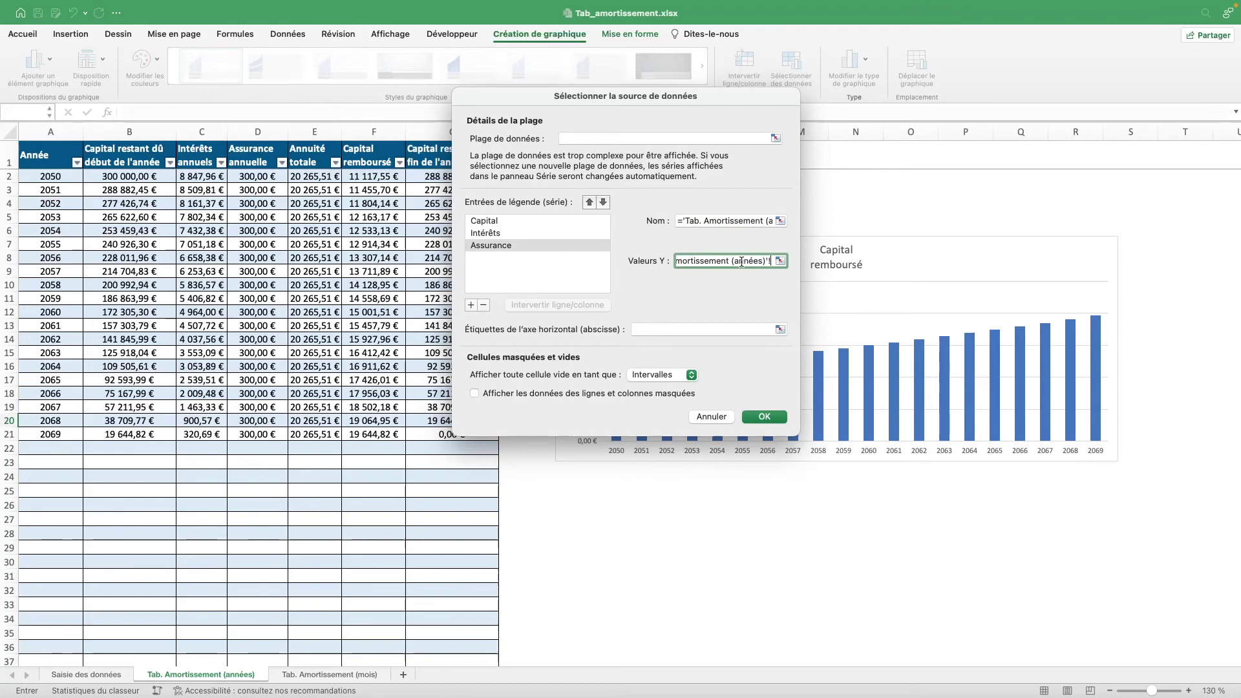
text(Assurance_annuelle)
Step: Point the Assurance series' axis labels to the Année range and apply all three series
right_click(751, 258)
click(702, 333)
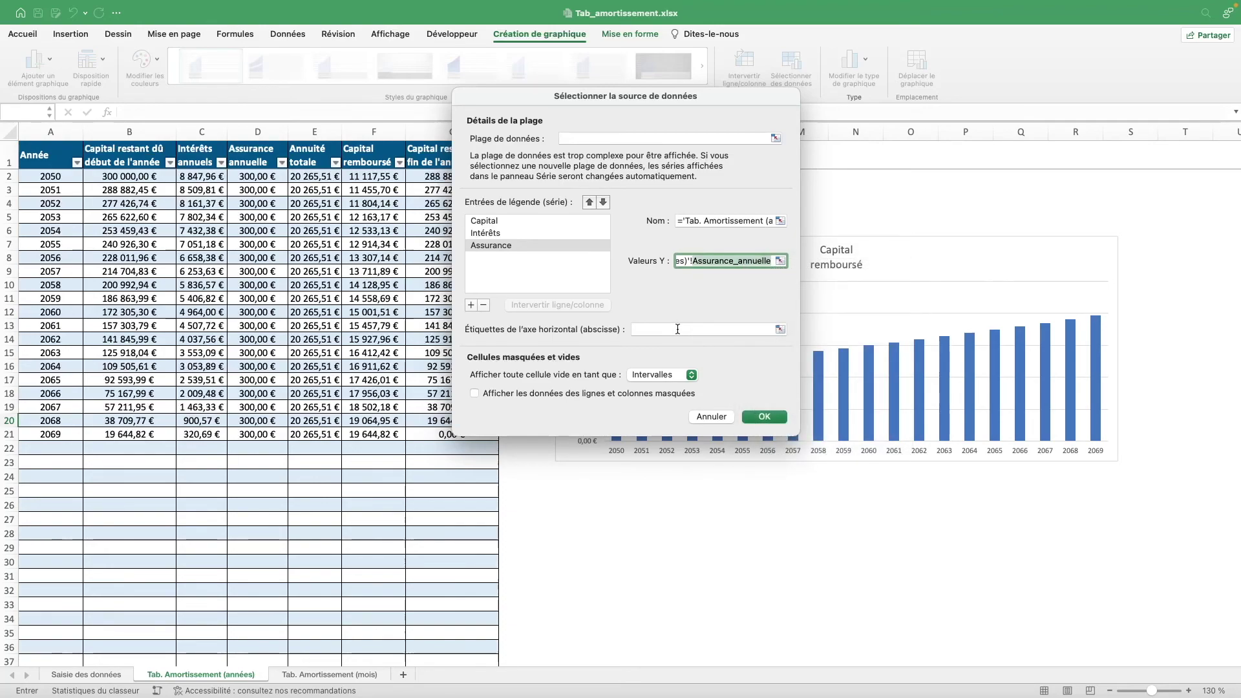
click(729, 329)
text('Tab. Amortissement (années)'!)
text(nnée)
drag(655, 329, 621, 330)
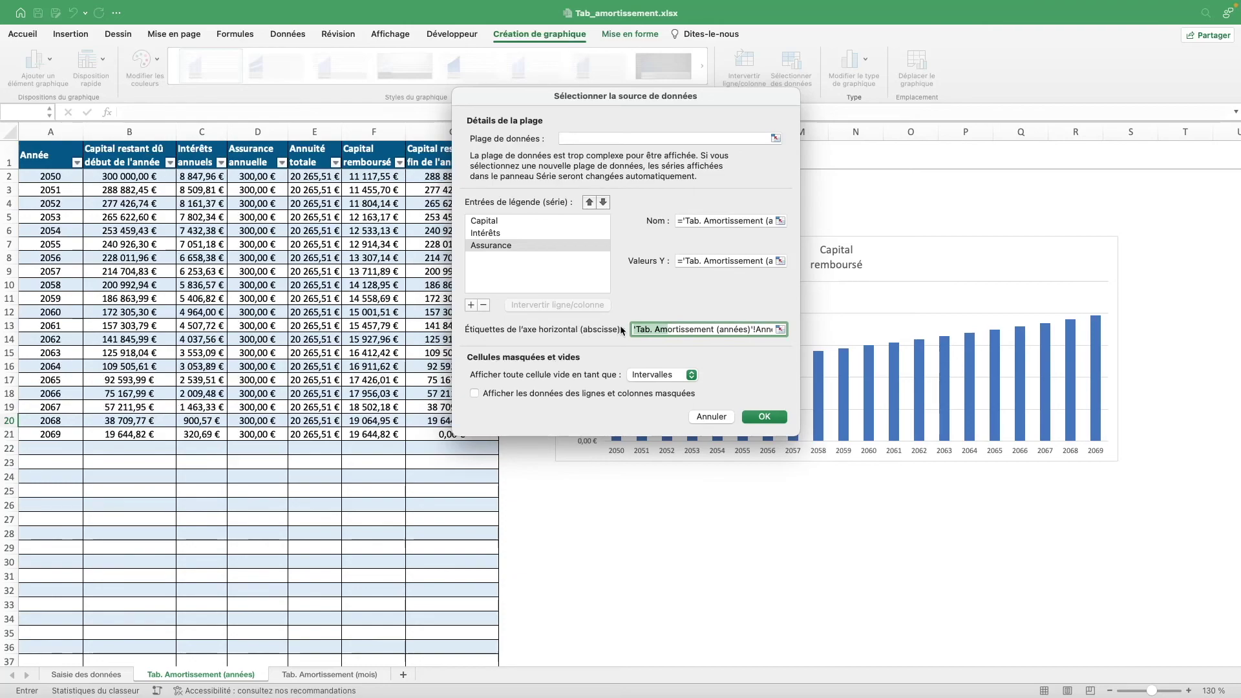
click(633, 330)
text(=)
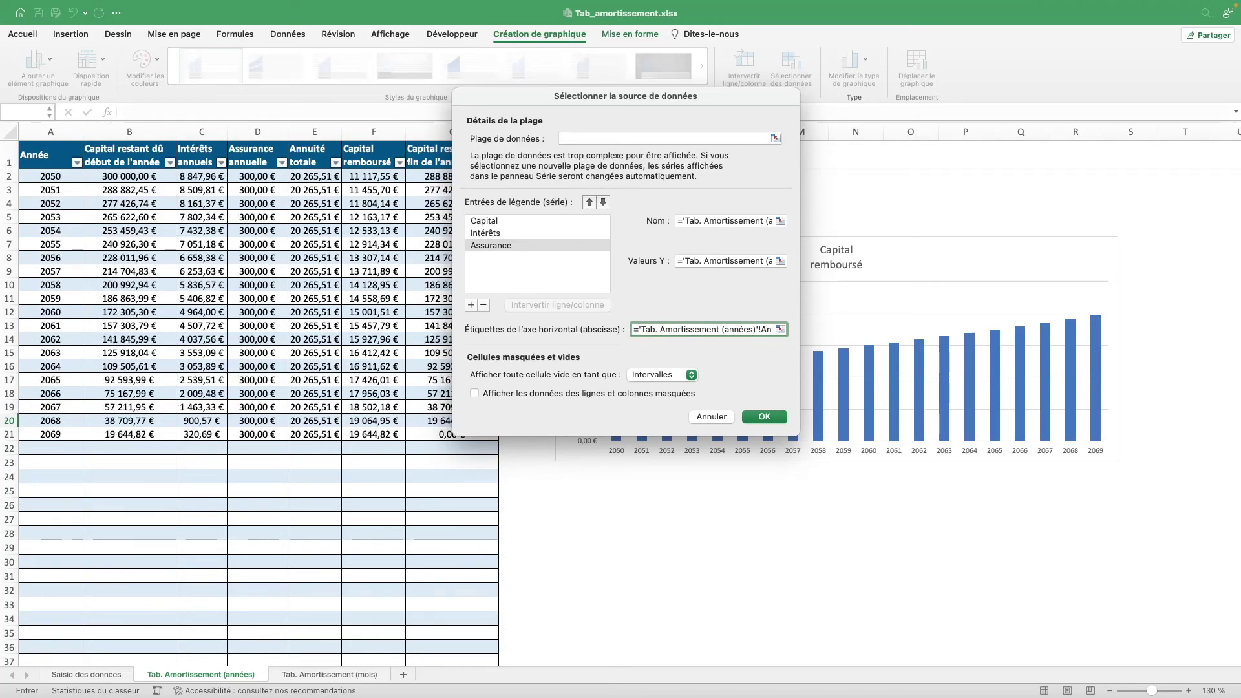
click(764, 416)
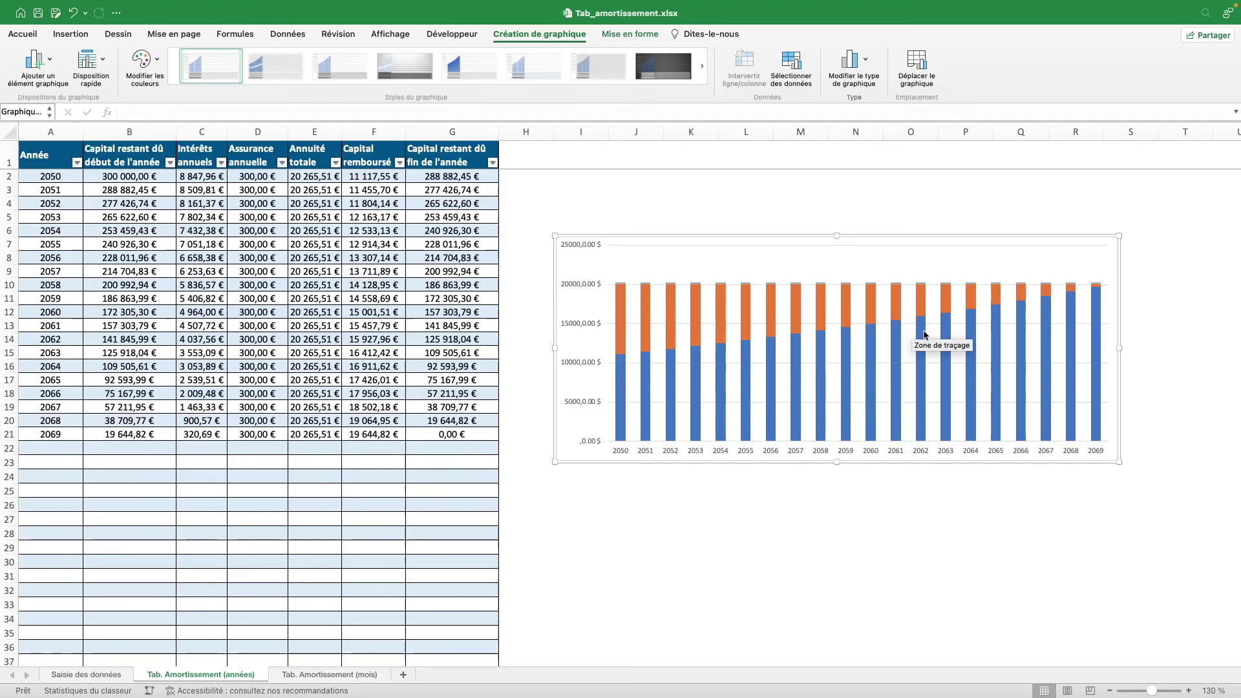
Step: Format the vertical axis in the ###0,00 € euro format and nudge the chart up-left
click(634, 477)
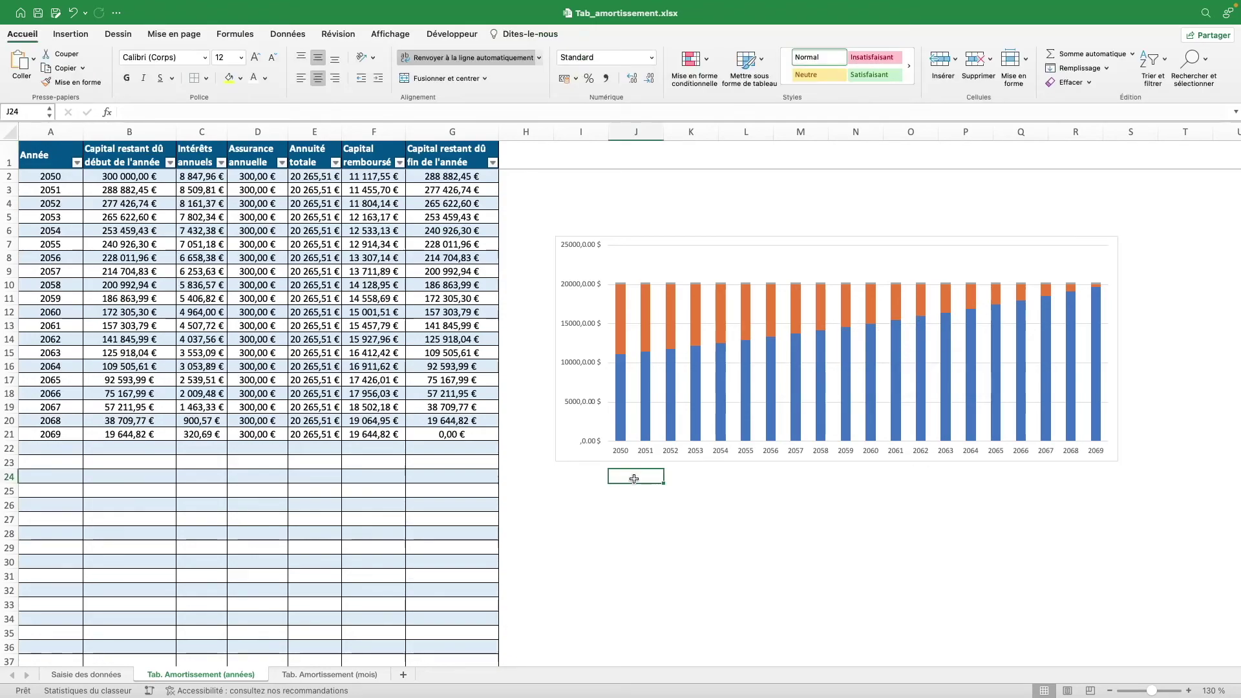
double_click(587, 325)
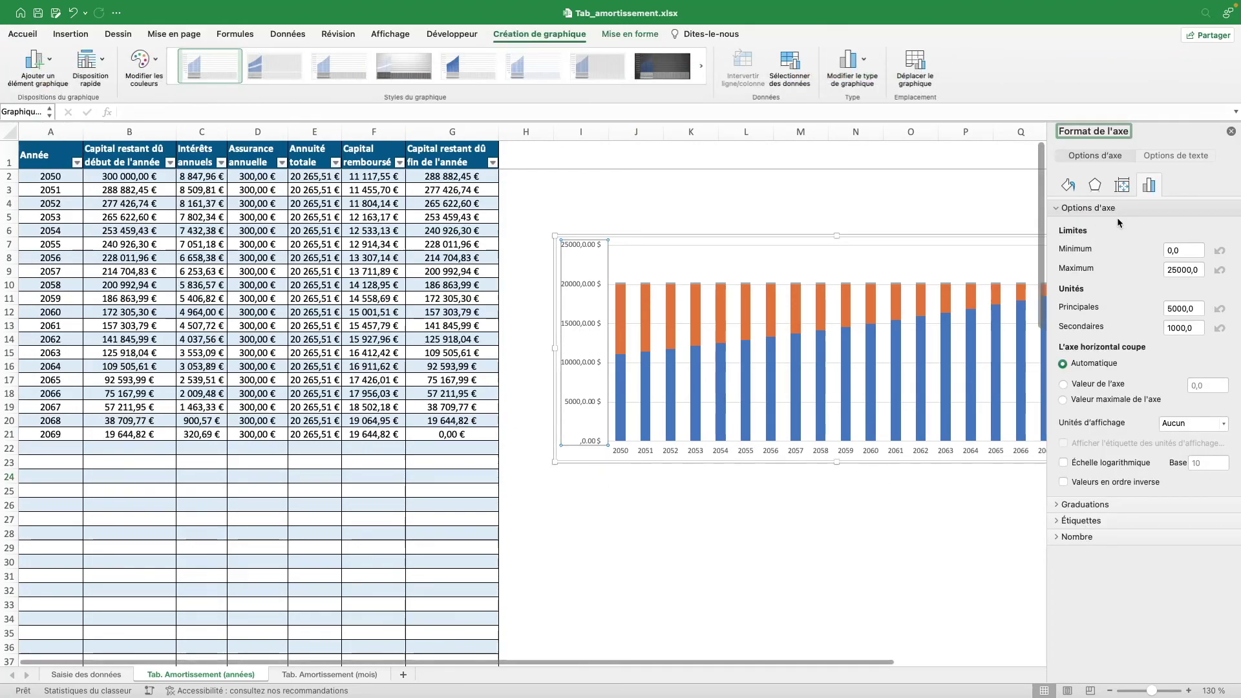
click(1091, 538)
click(1115, 592)
click(1114, 585)
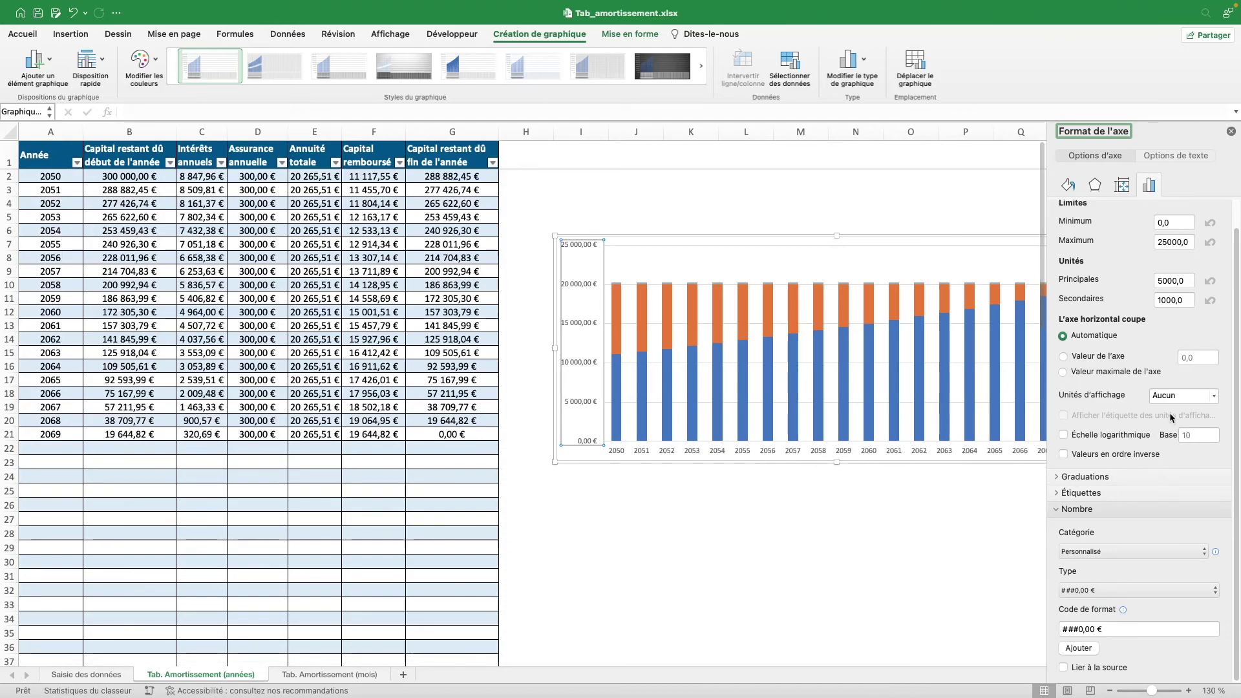
scroll(1183, 356, up, 2)
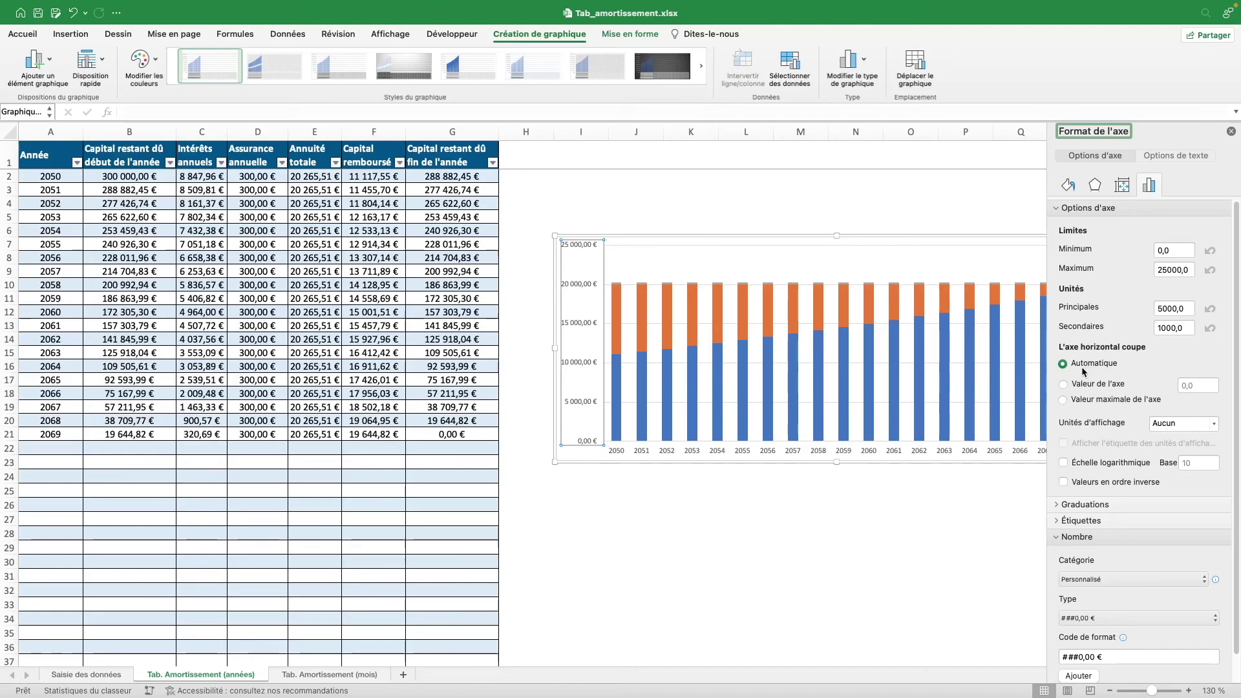
click(731, 503)
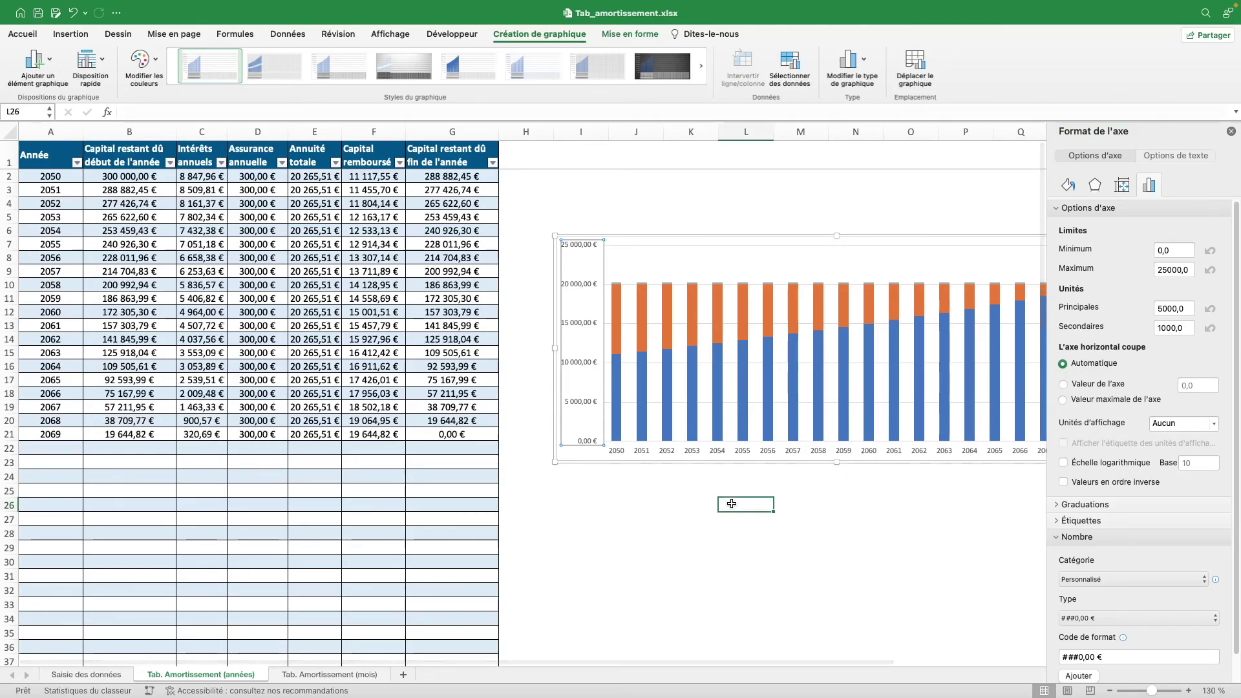
click(1231, 131)
drag(954, 249, 893, 223)
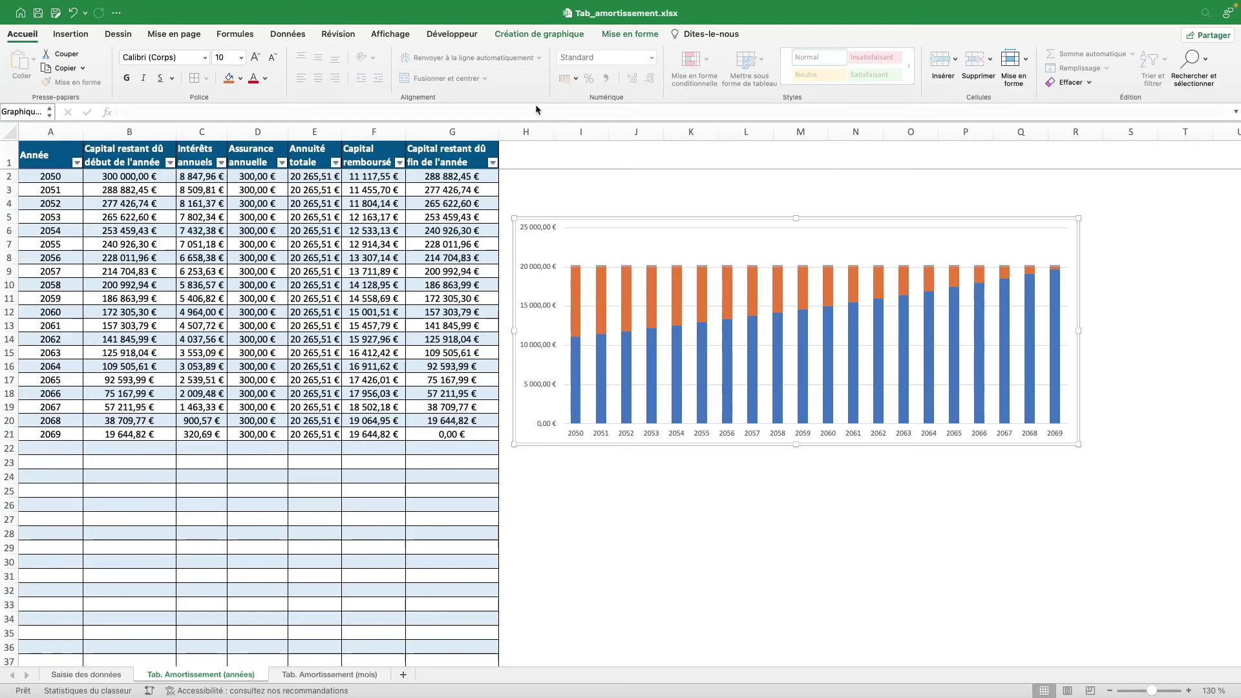
Step: Add a chart title above the chart and a legend at the bottom
click(553, 35)
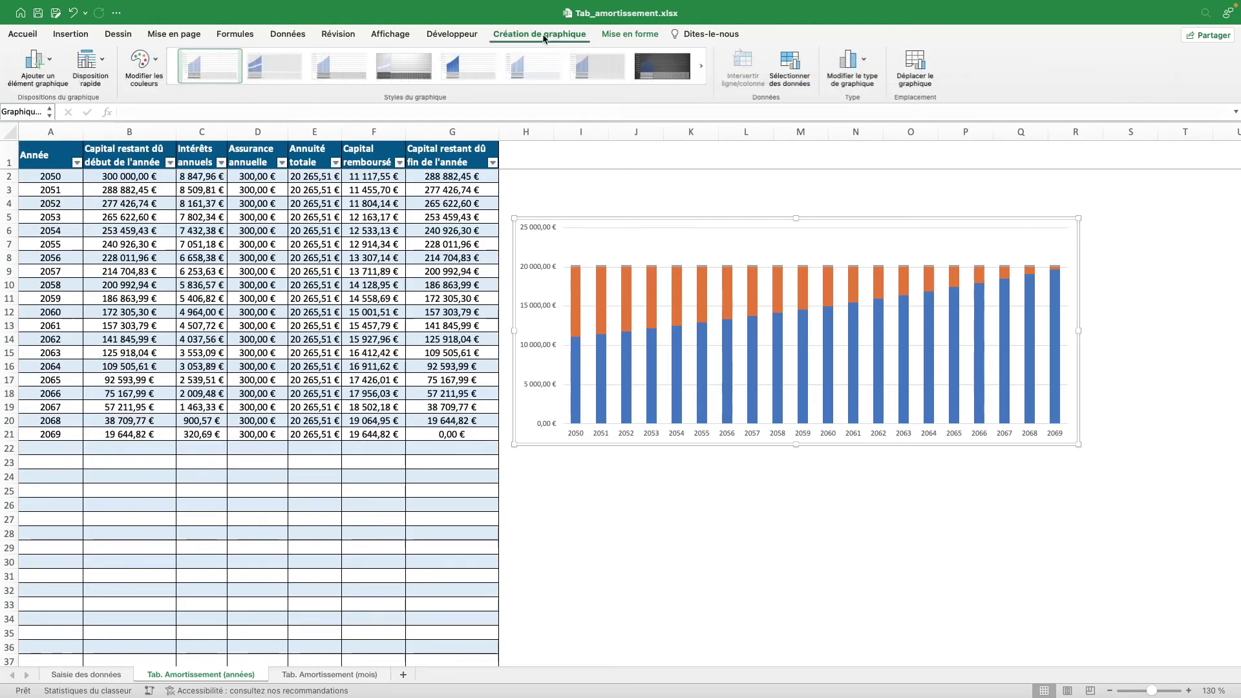
click(48, 61)
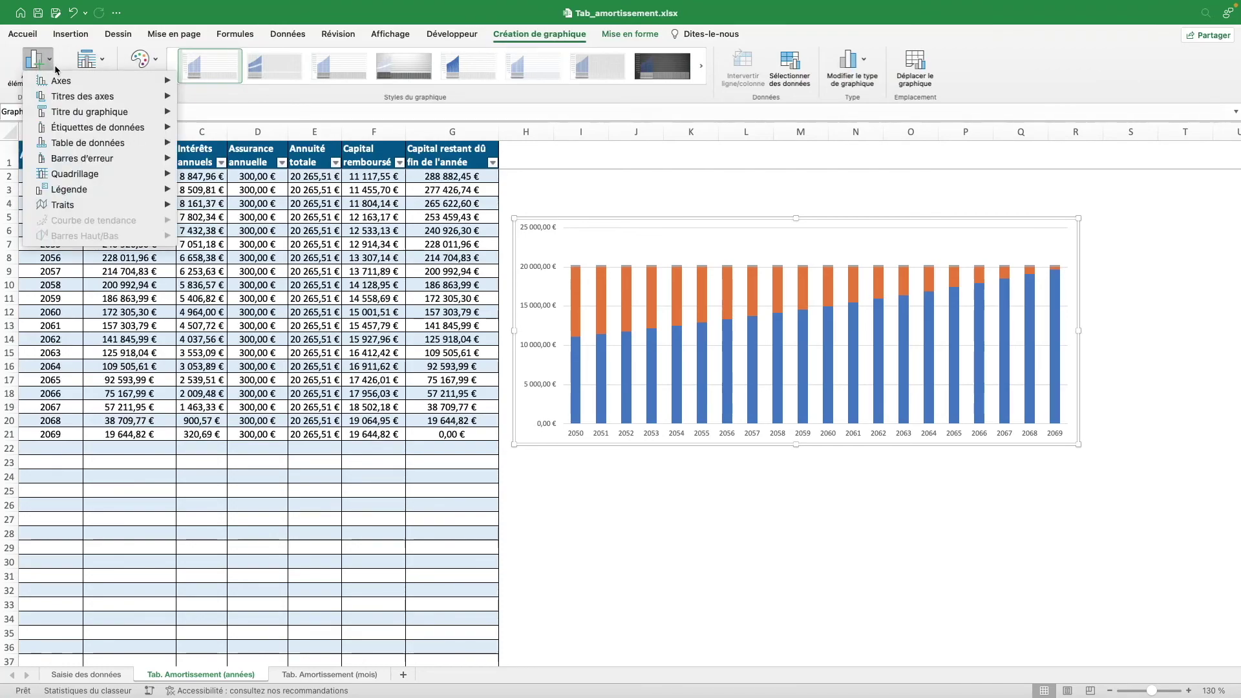
mouse_move(89, 111)
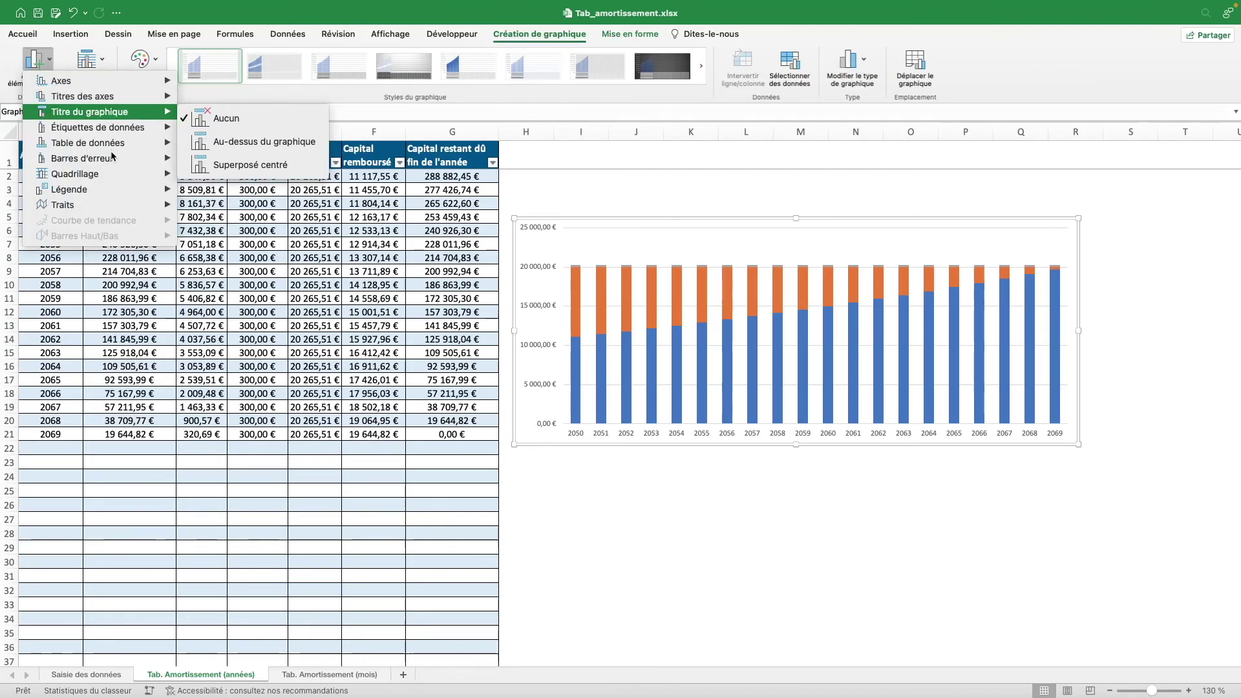
click(265, 141)
click(37, 60)
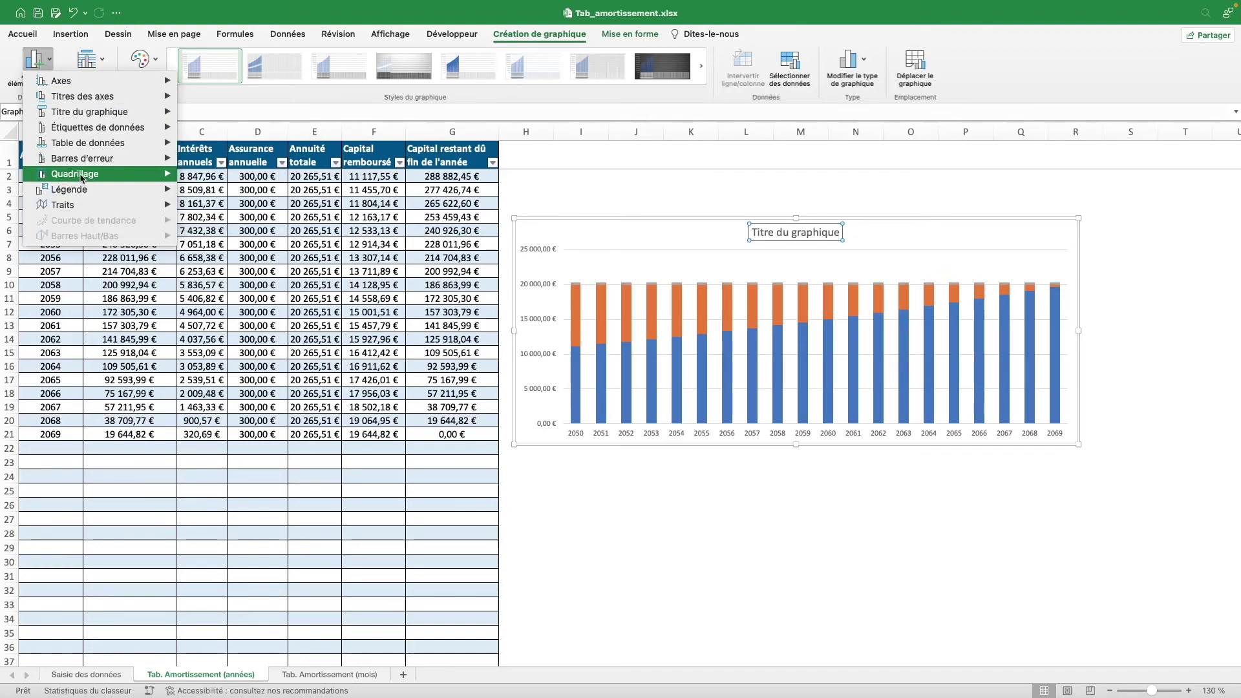
mouse_move(68, 189)
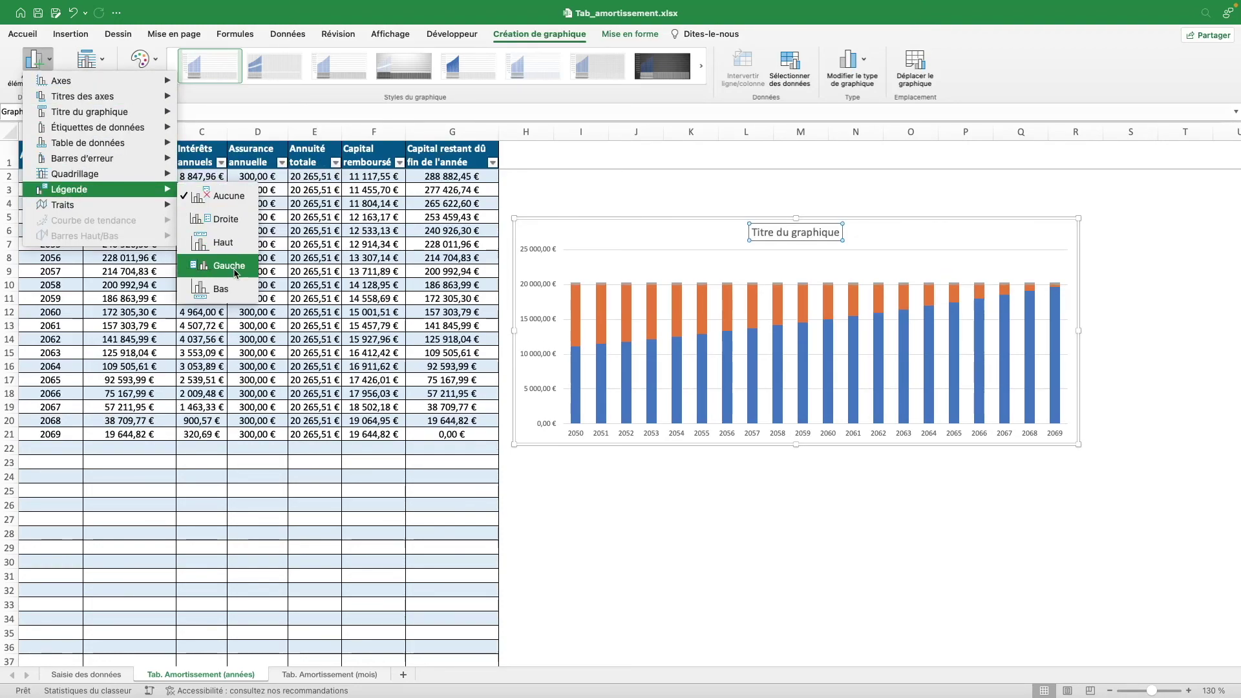
click(221, 288)
drag(887, 243, 899, 228)
Step: Title the chart 'Amortissement de l'emprunt' / 'en focntion de la durée du prêt' and make it taller
click(841, 223)
triple_click(827, 223)
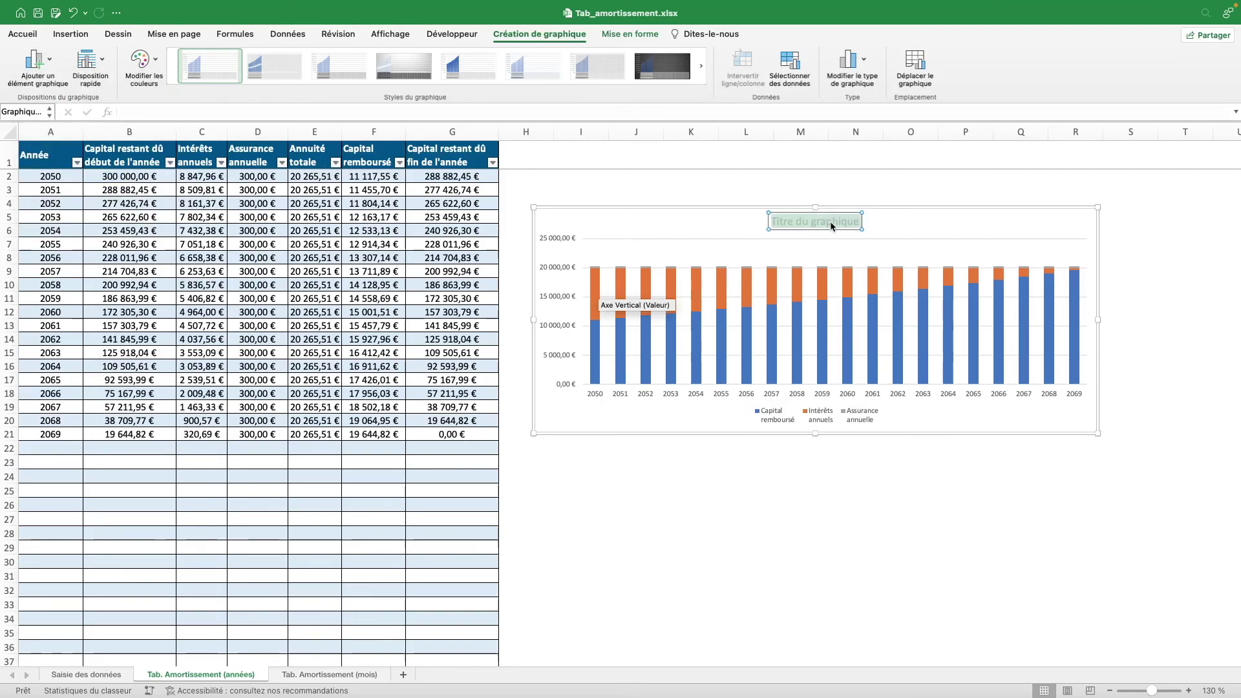
text(Amortissement de l'emprunt)
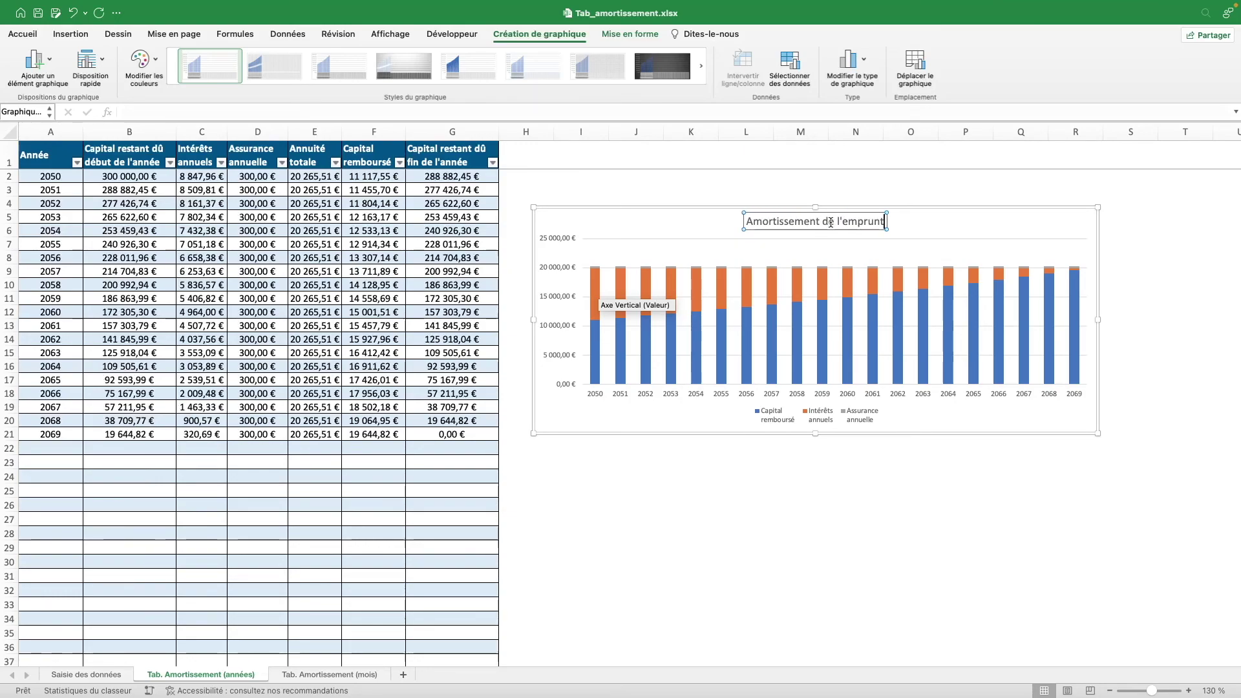
key(Return)
text(cntion d)
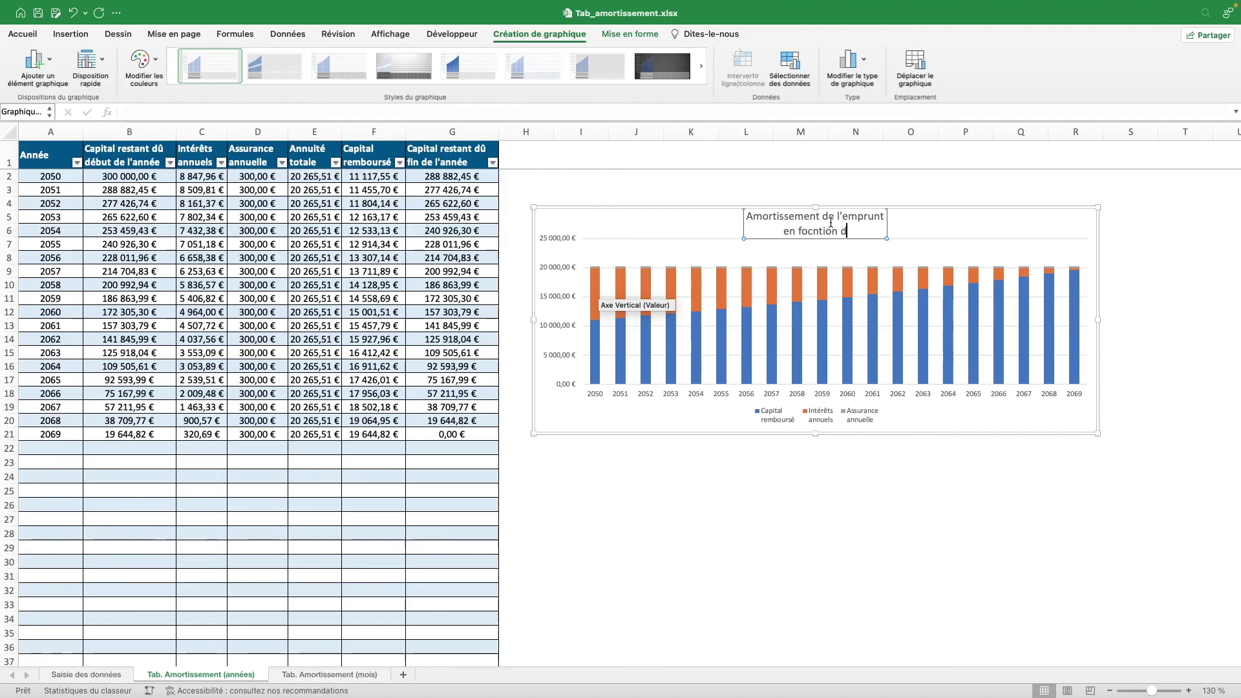
text(e la durée du prêt)
click(817, 428)
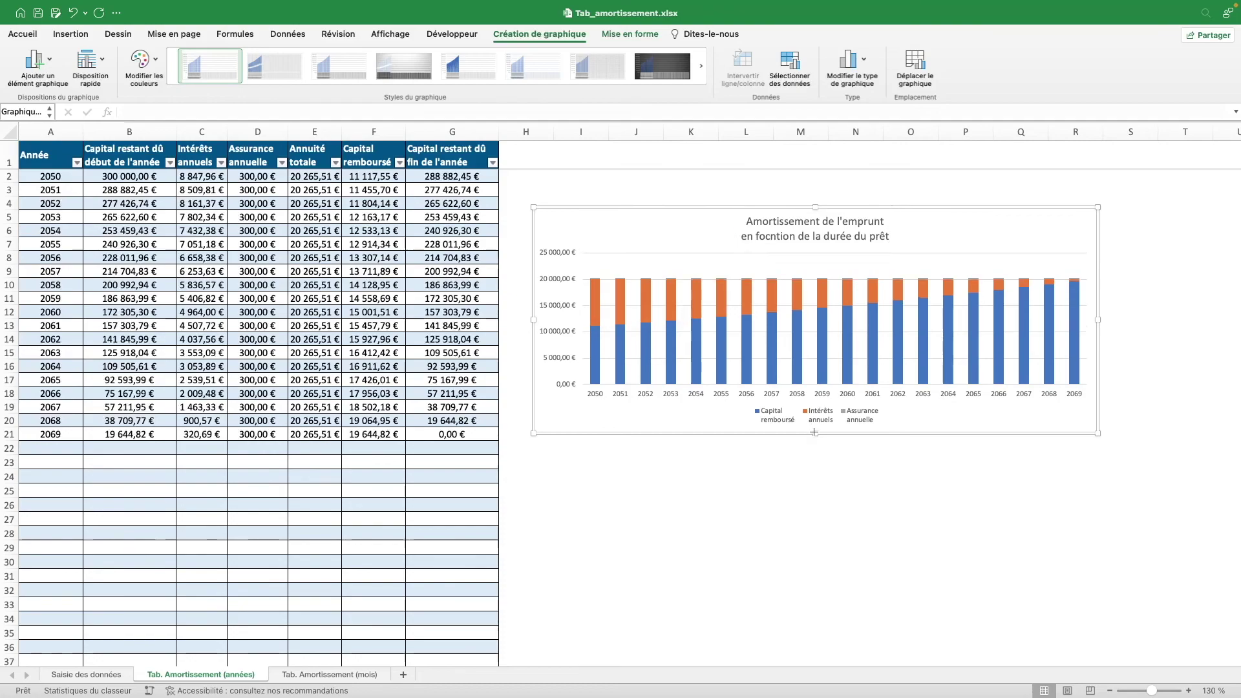
drag(932, 221, 931, 209)
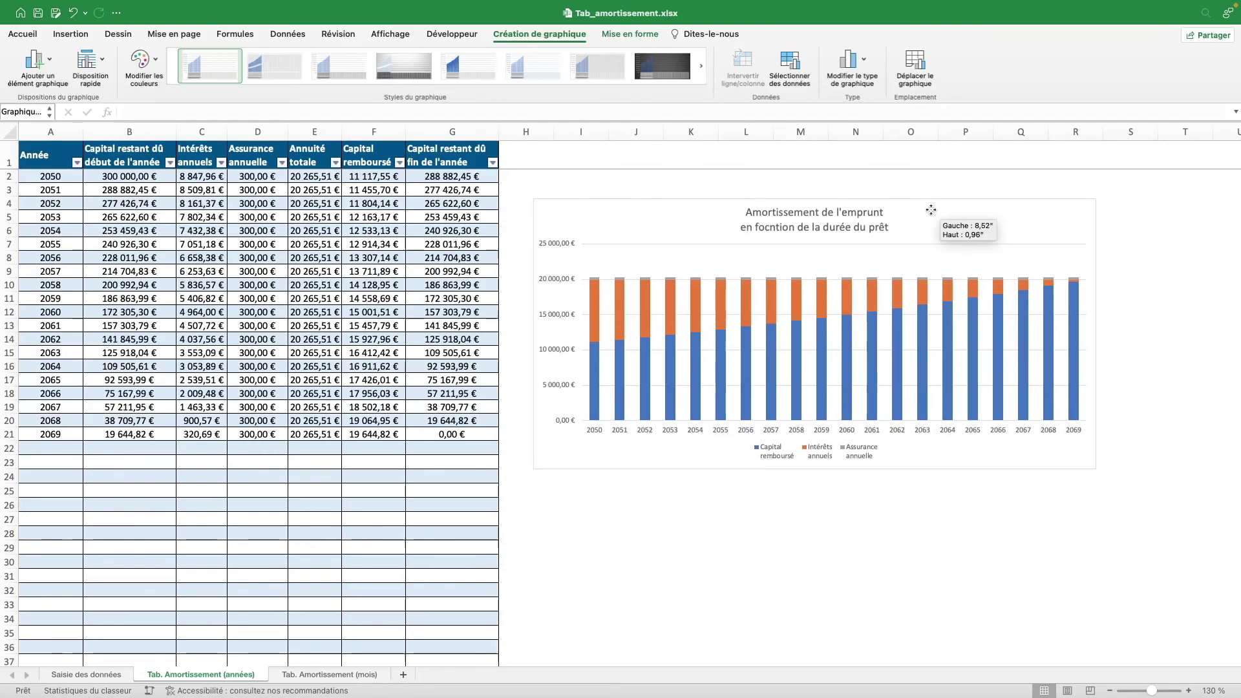
drag(815, 466, 816, 477)
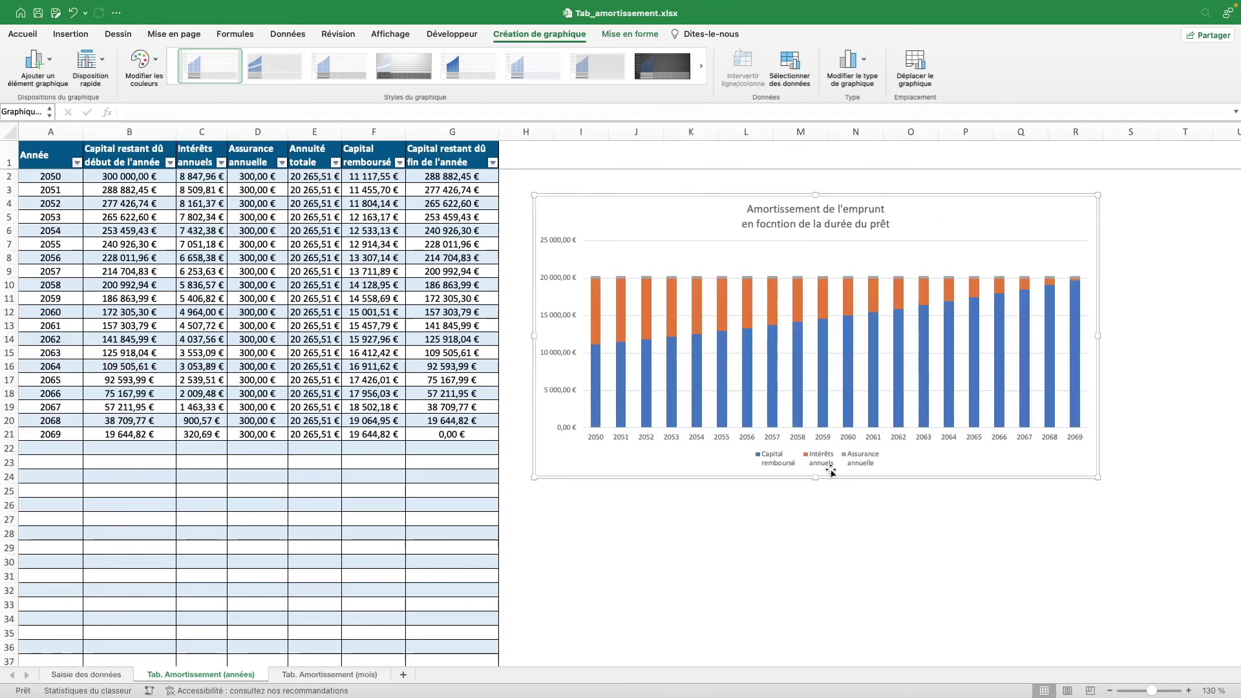
Step: Fill the Capital remboursé bars dark blue and the Intérêts annuels bars very light blue
click(600, 399)
click(22, 34)
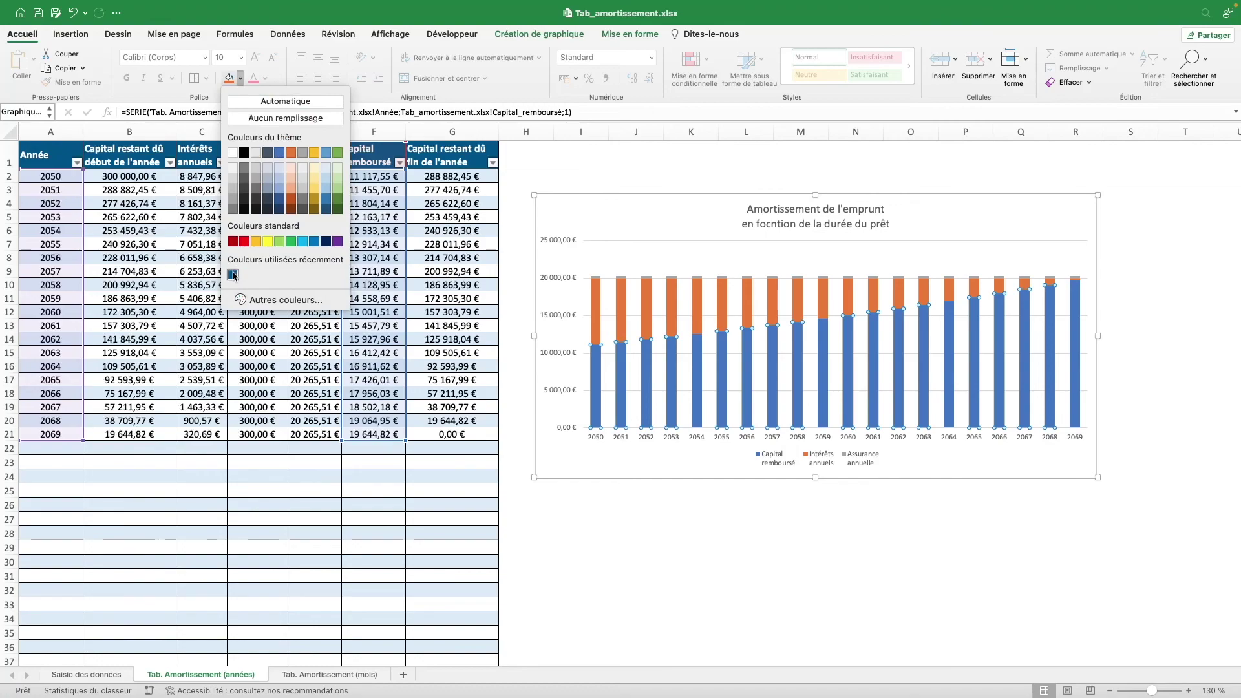
click(234, 275)
mouse_move(595, 383)
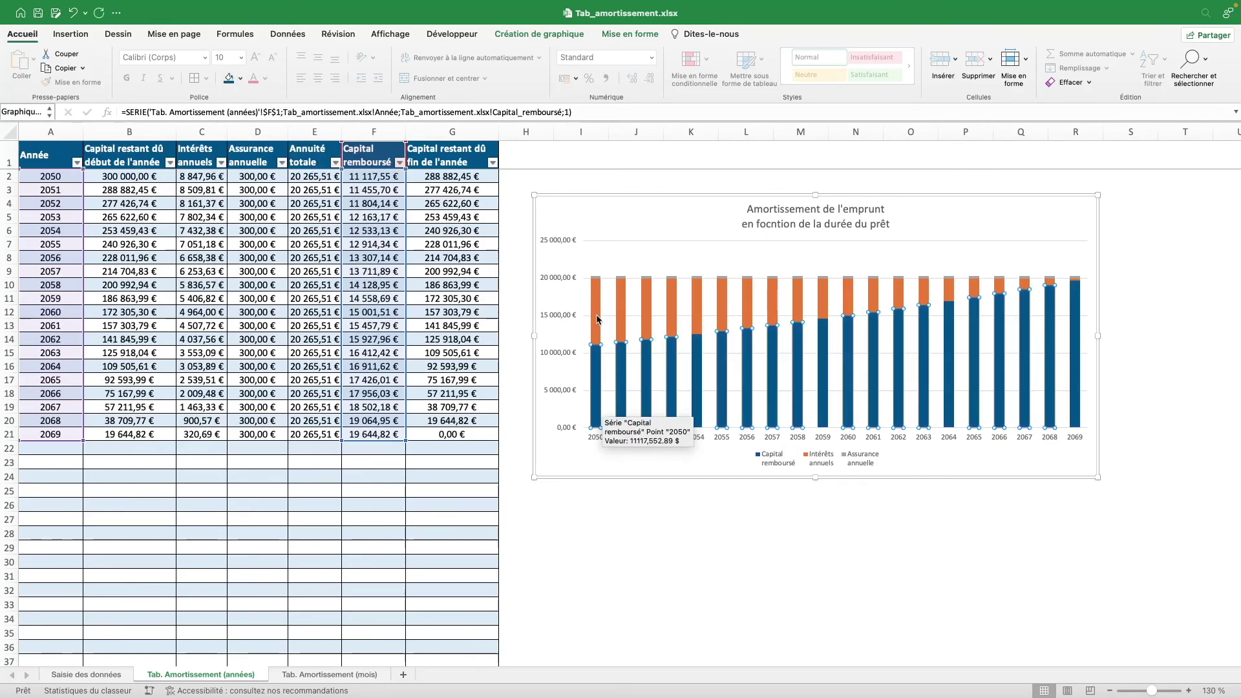
click(596, 304)
click(239, 78)
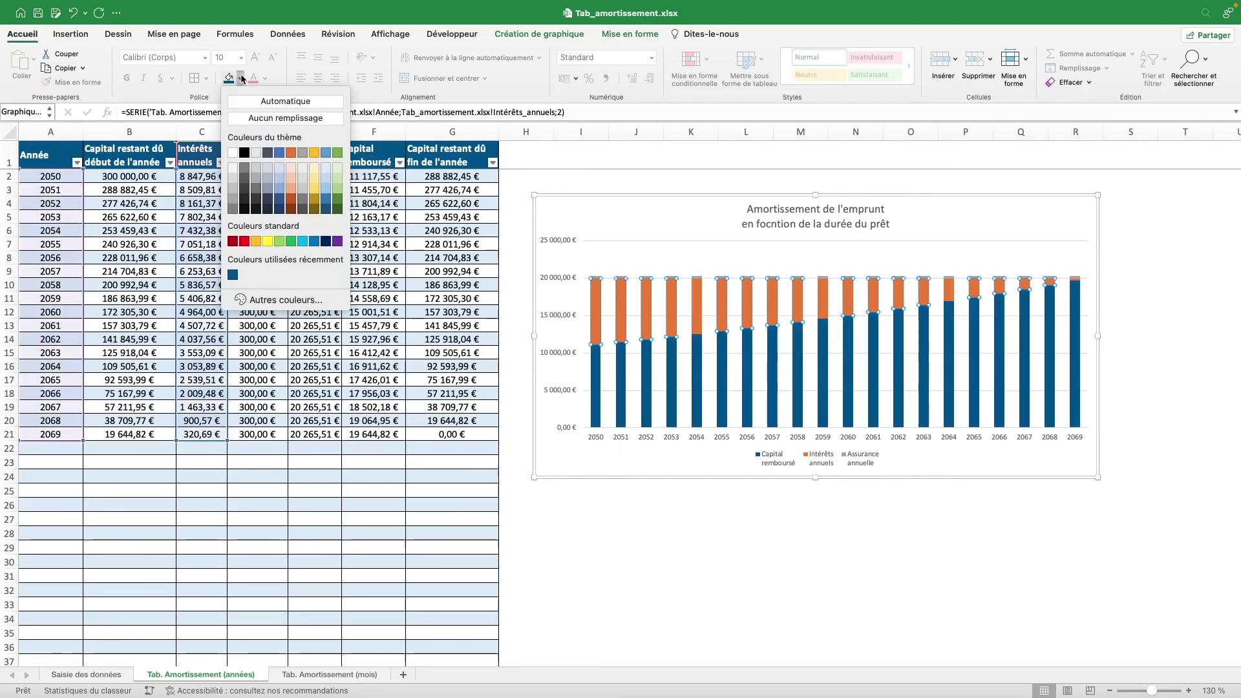
click(326, 169)
Step: Fill the Assurance annuelle bars with custom colour 00A9E5 and shift the chart up-left
click(676, 277)
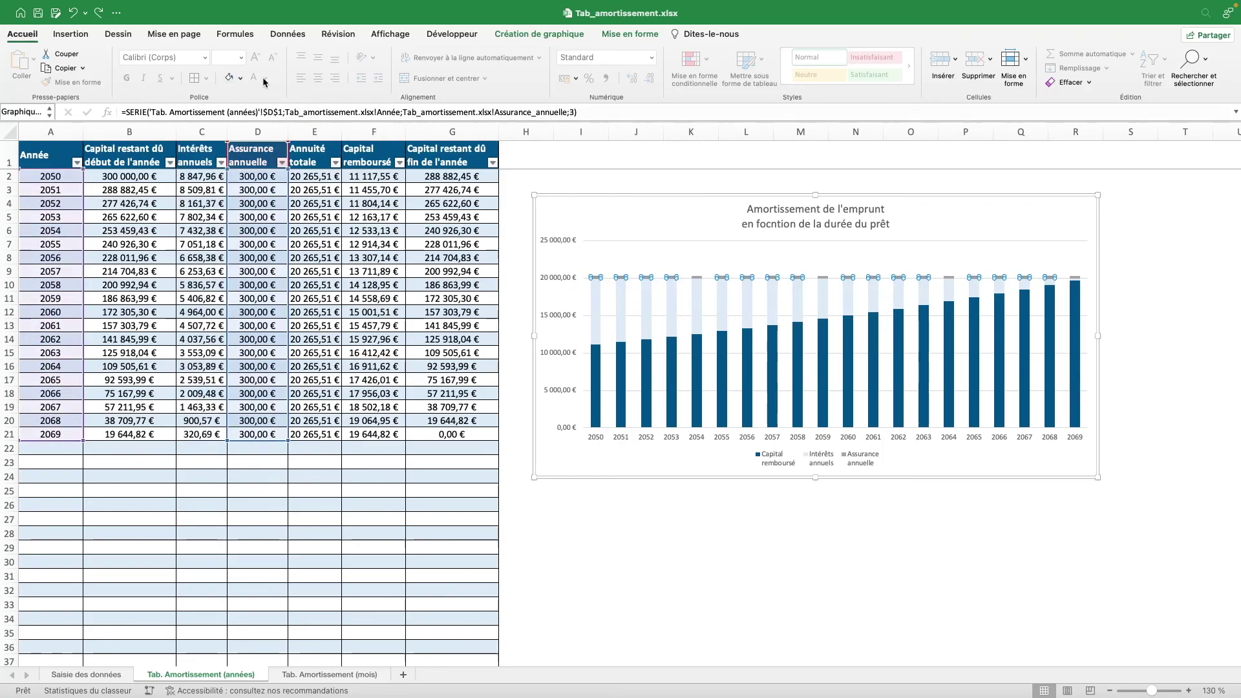
click(241, 79)
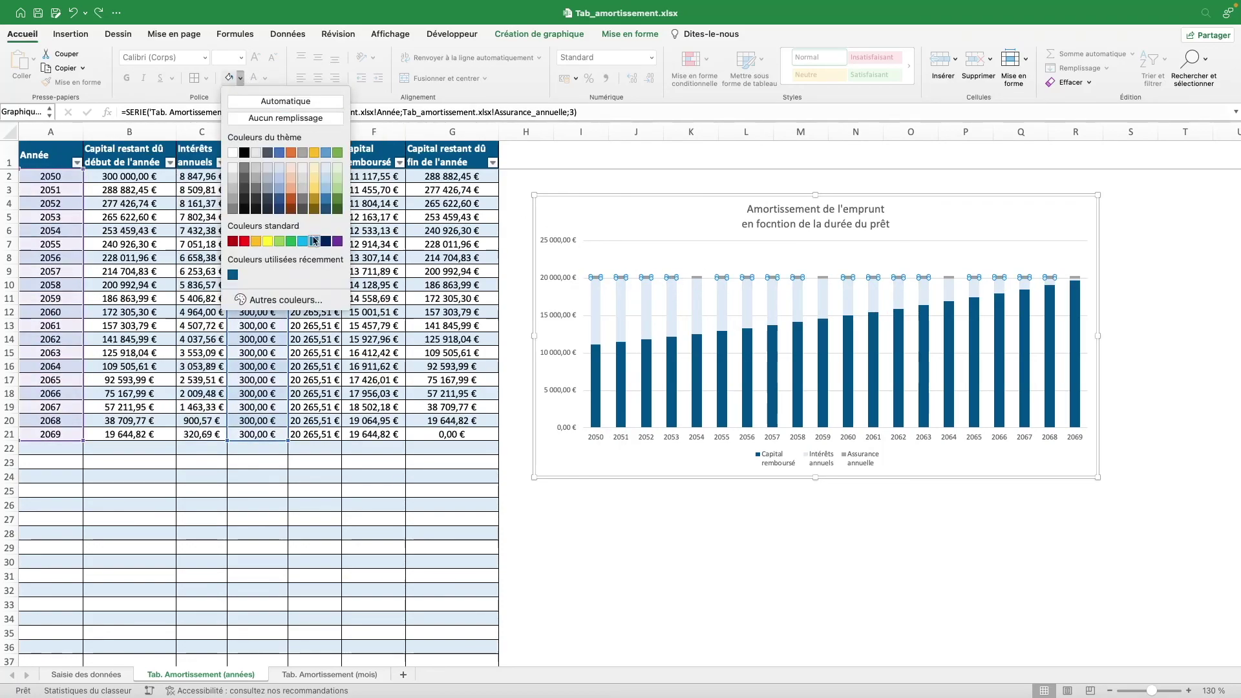
click(311, 302)
text(00A9E5)
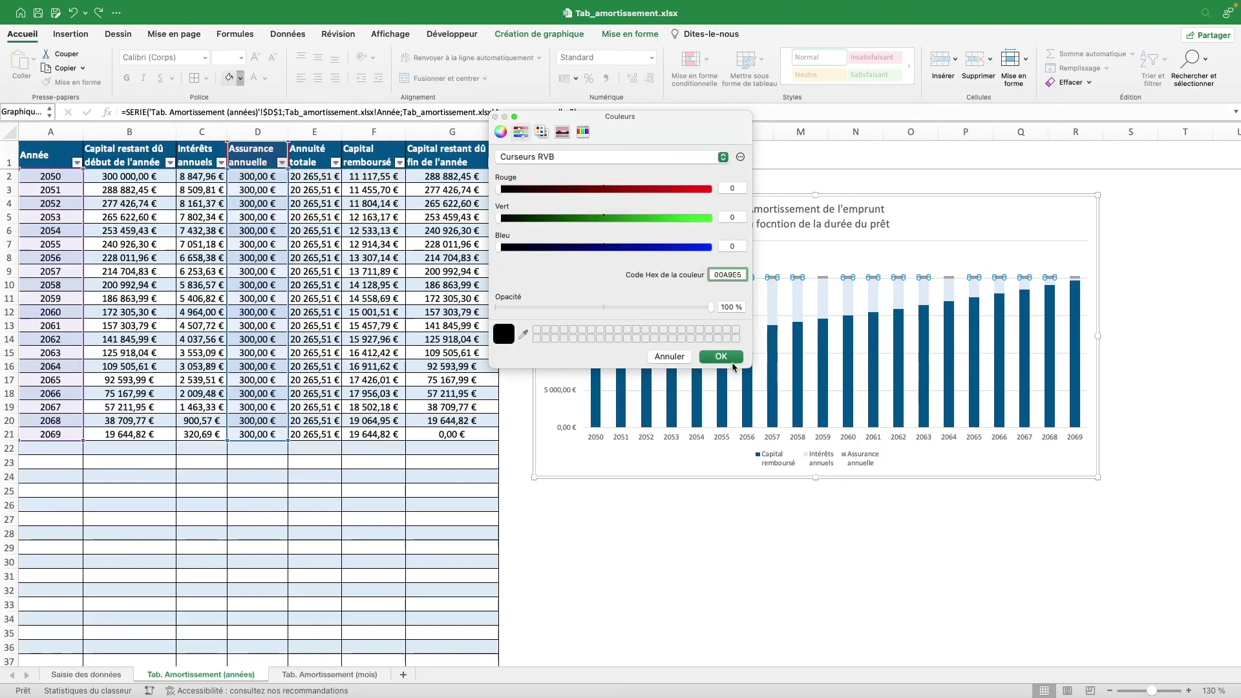
click(721, 357)
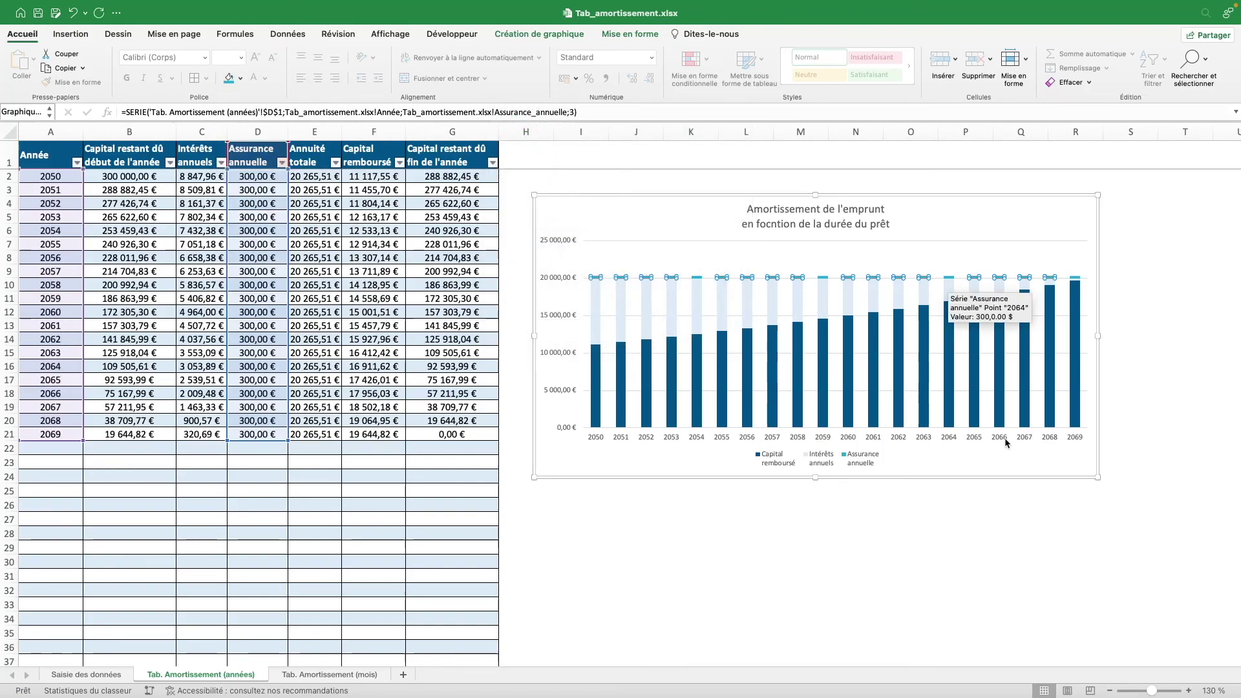
click(1089, 402)
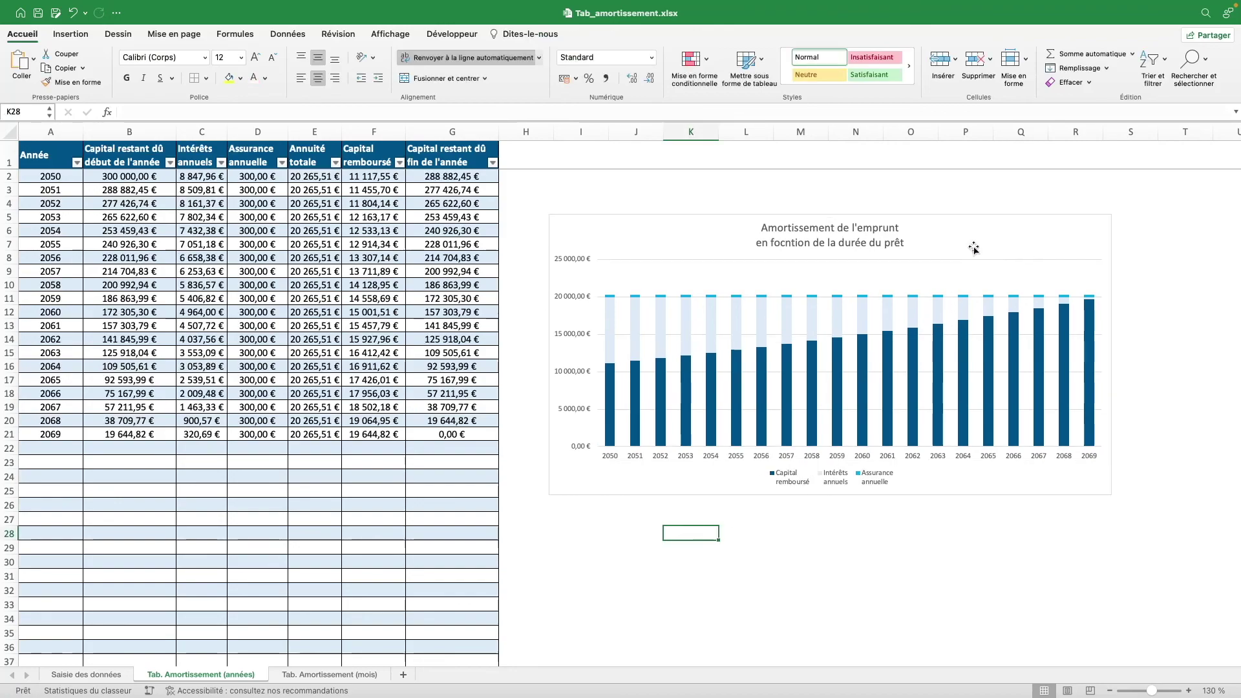
drag(972, 243, 938, 209)
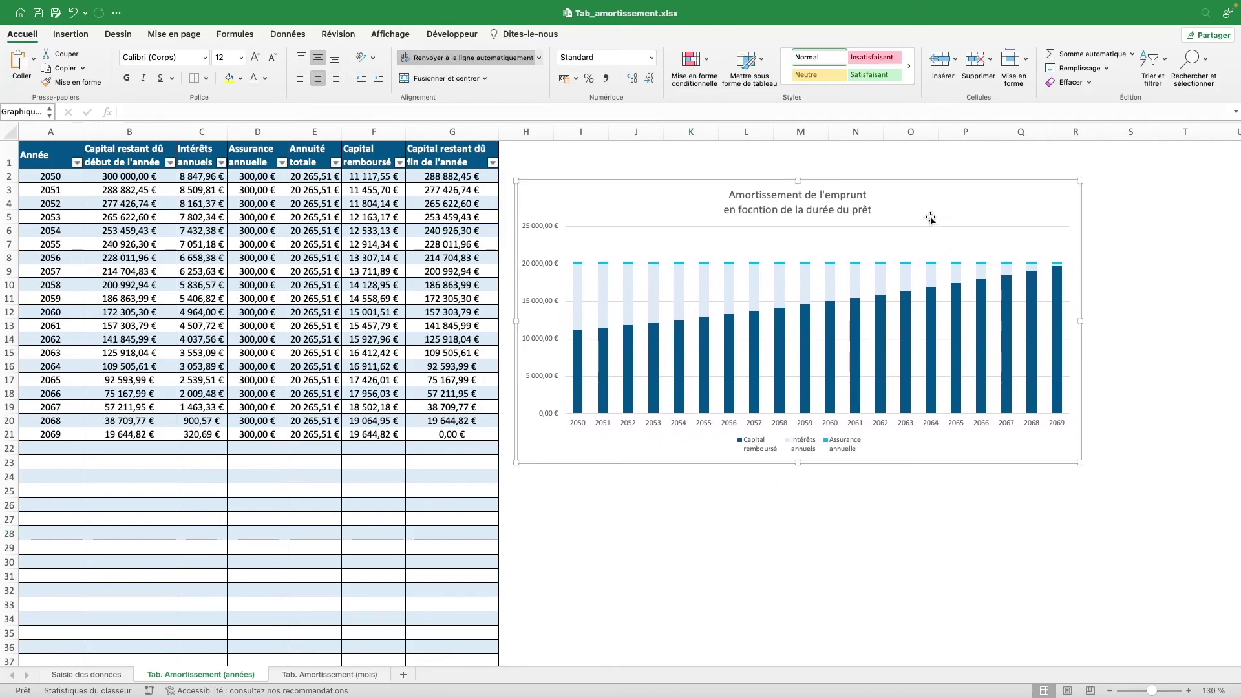
click(631, 496)
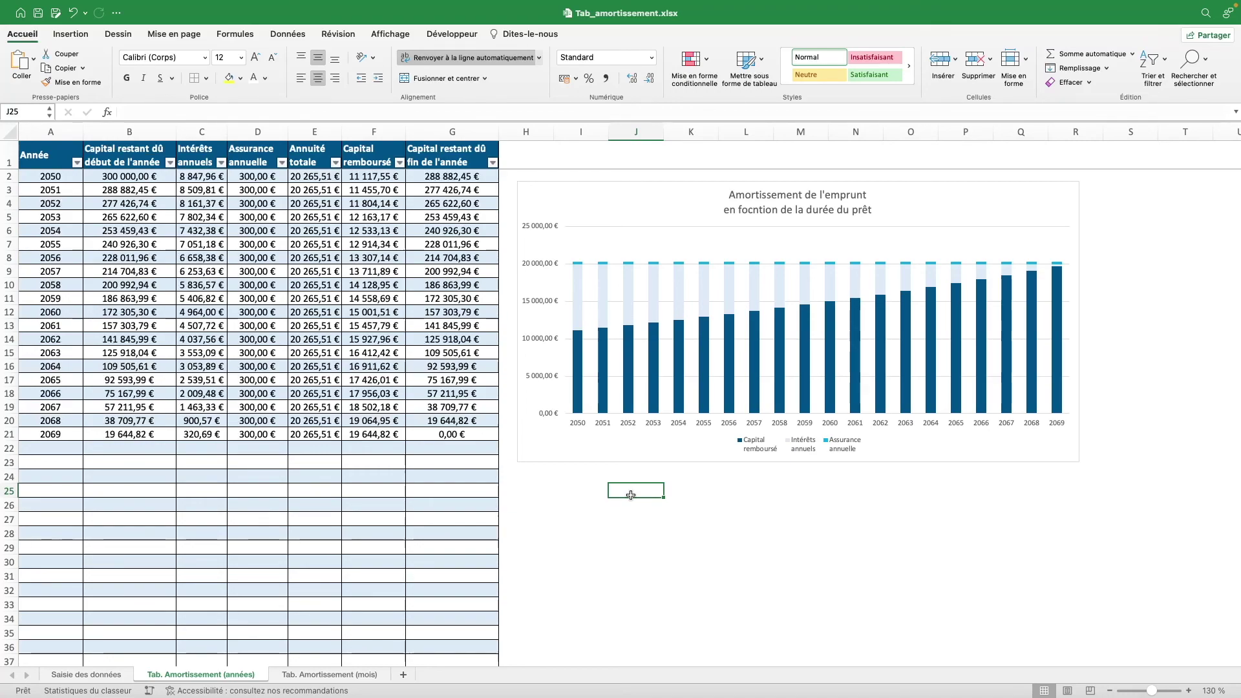
Step: Correct the misspelled 'focntion' in the chart title
click(750, 212)
key(Right)
click(713, 492)
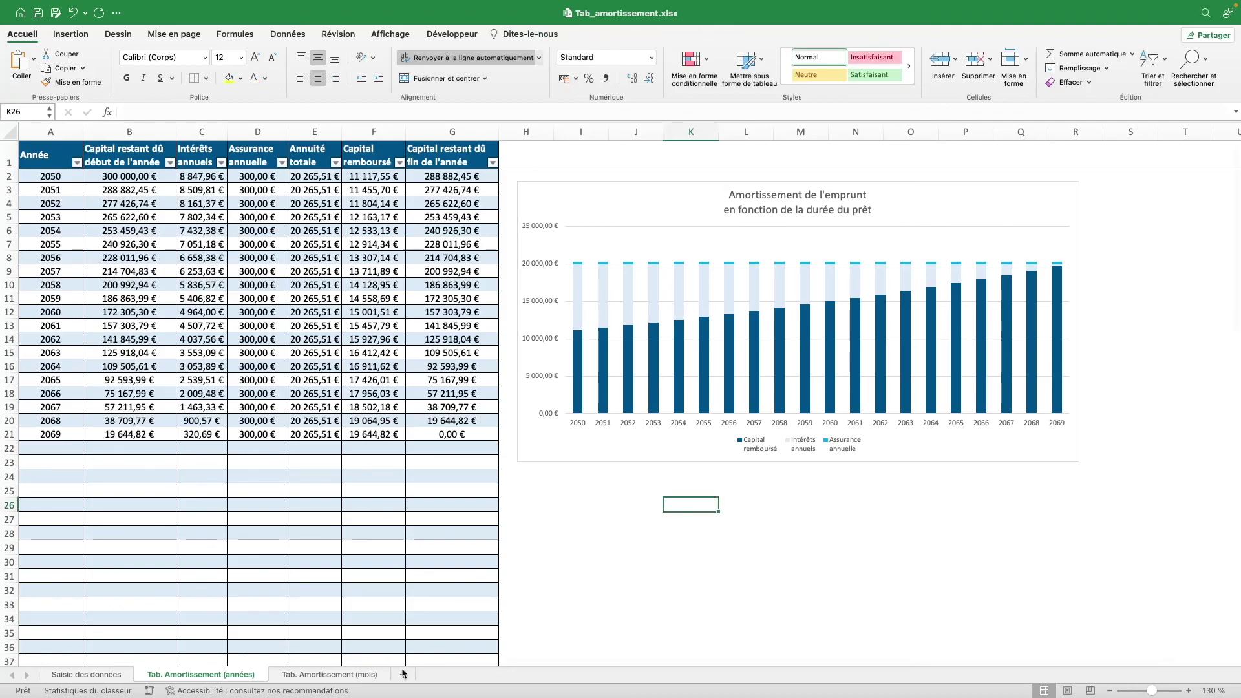
click(98, 677)
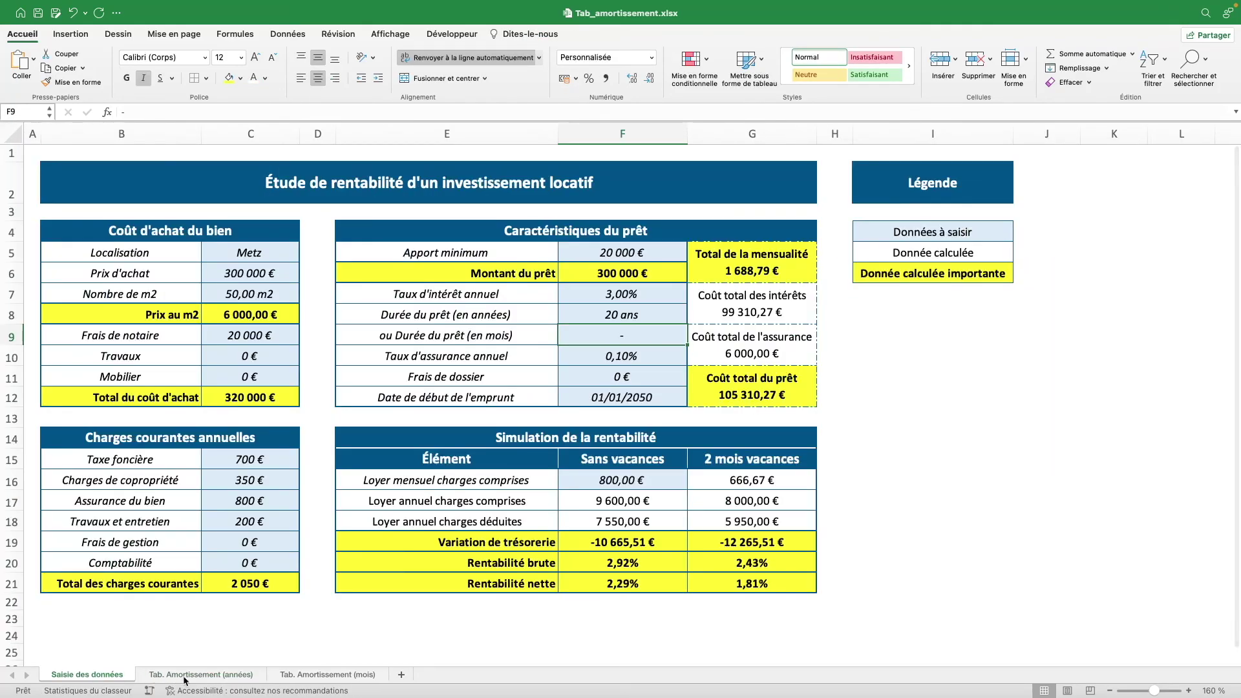
click(190, 677)
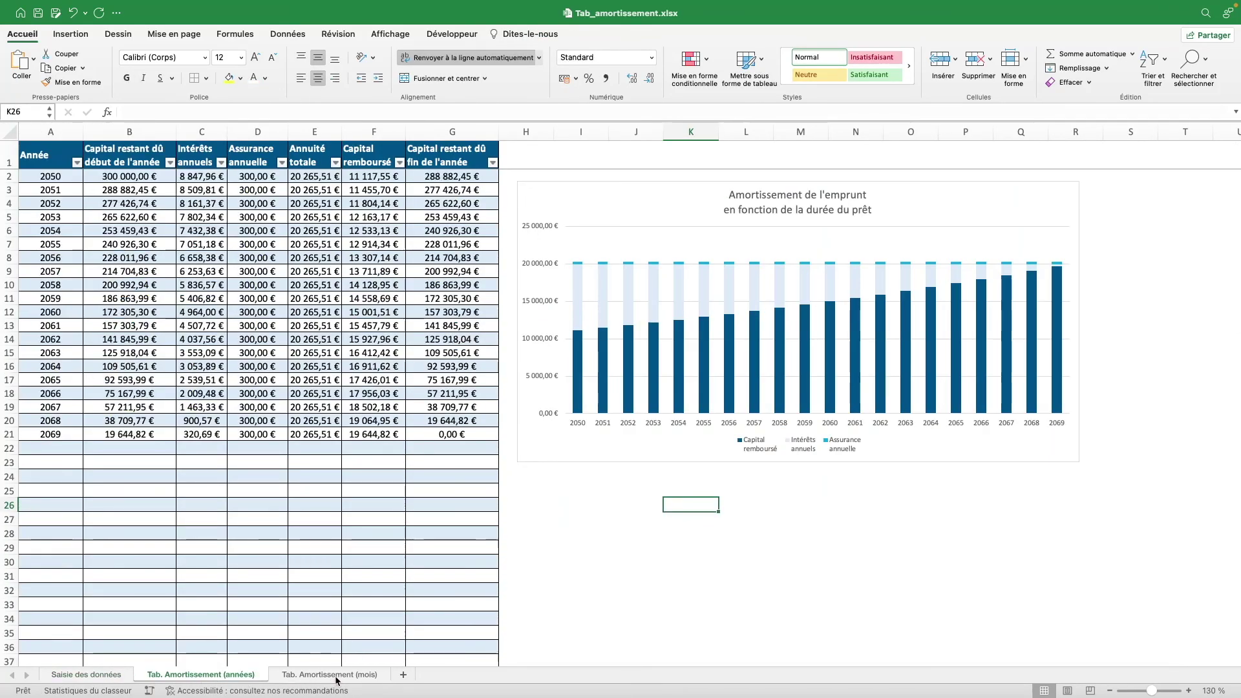
click(111, 675)
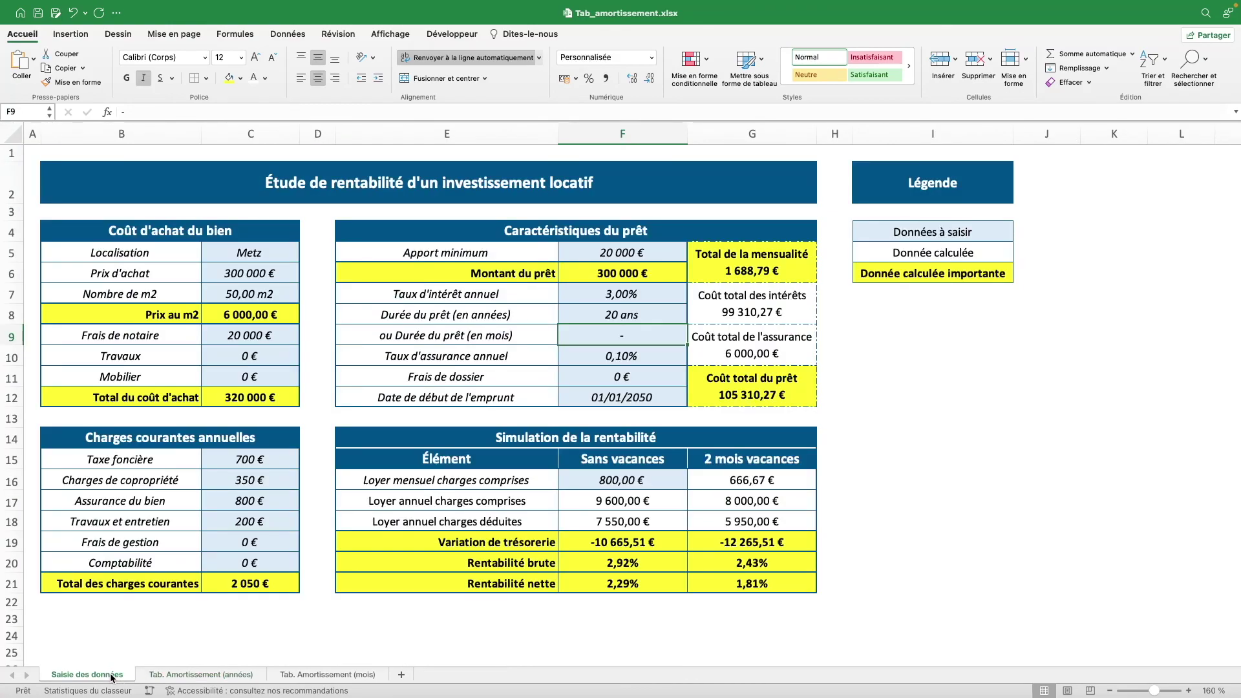
click(159, 677)
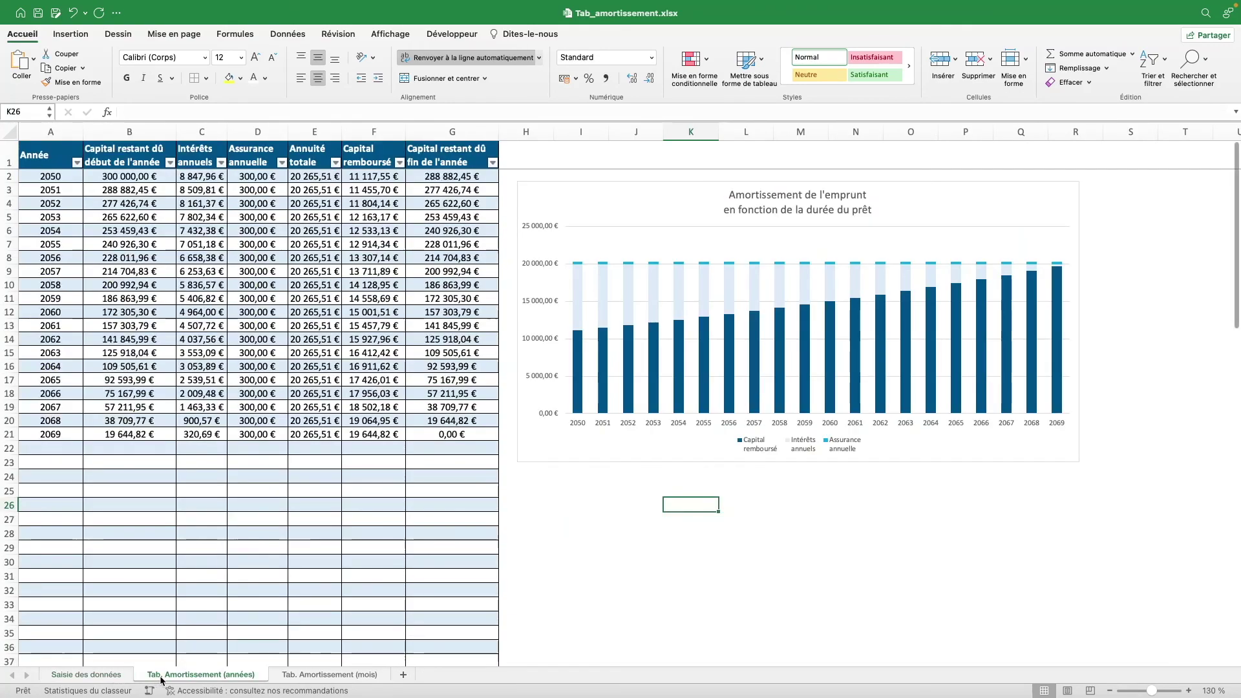
click(107, 675)
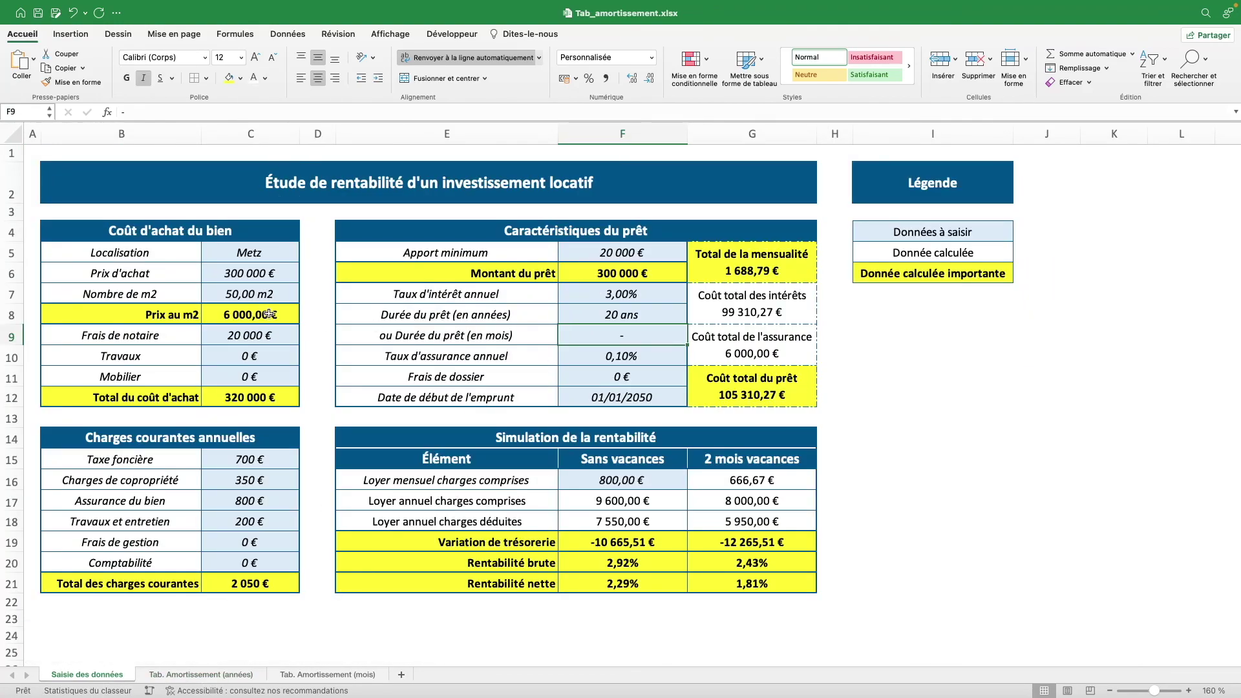
Step: Enter 200 000 € price, 10 000 € notary fees and deposit, 2% interest, then check both amortization sheets
click(256, 275)
text(20 00)
key(Return)
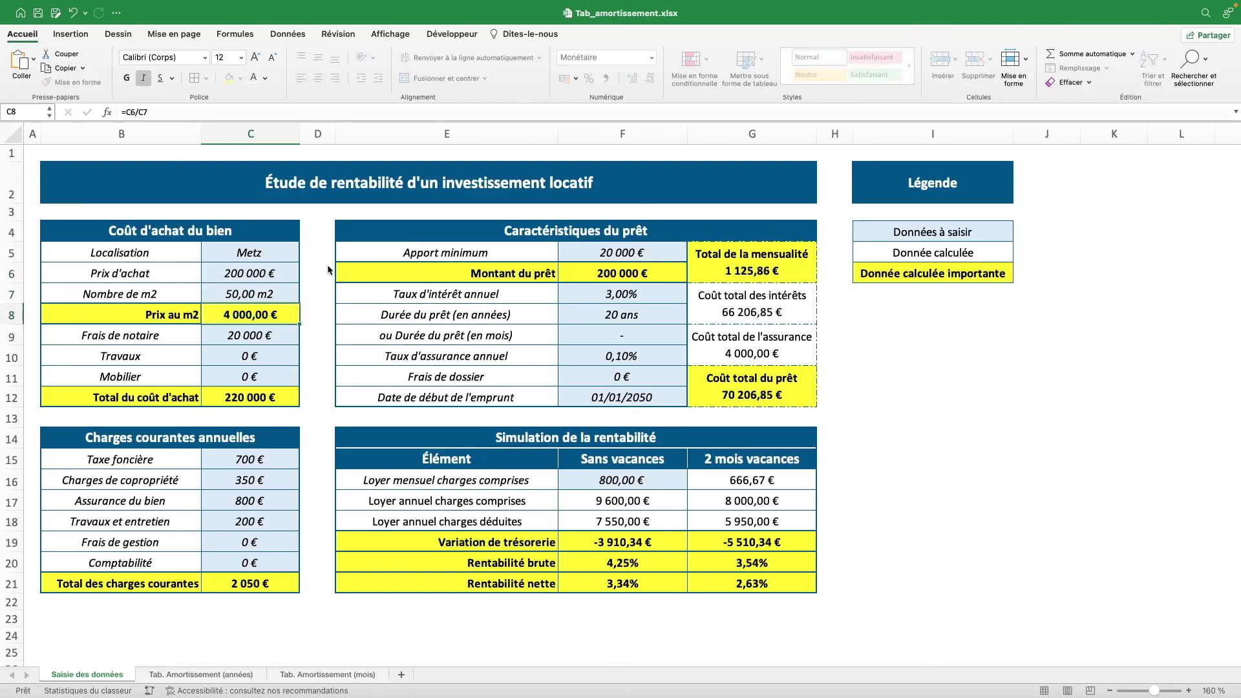
key(Down)
key(Down)
text(10 000)
key(Return)
click(640, 249)
text(10 0)
key(Return)
key(Return)
text(2)
key(Return)
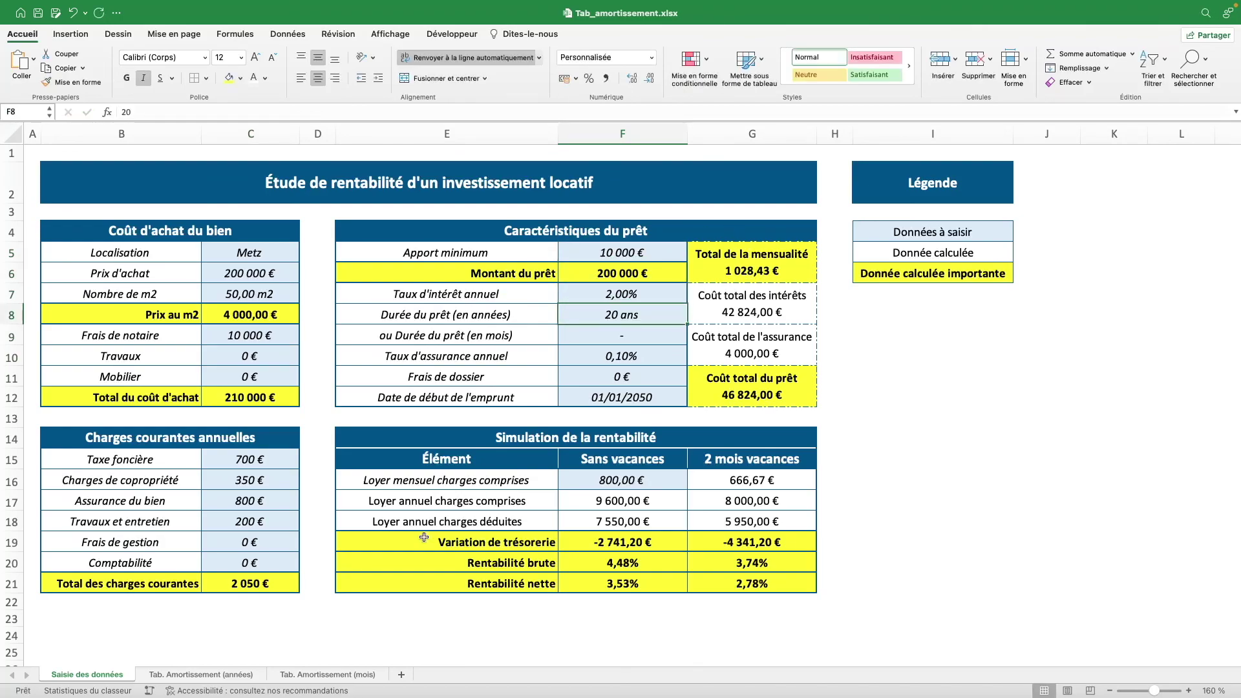
click(233, 676)
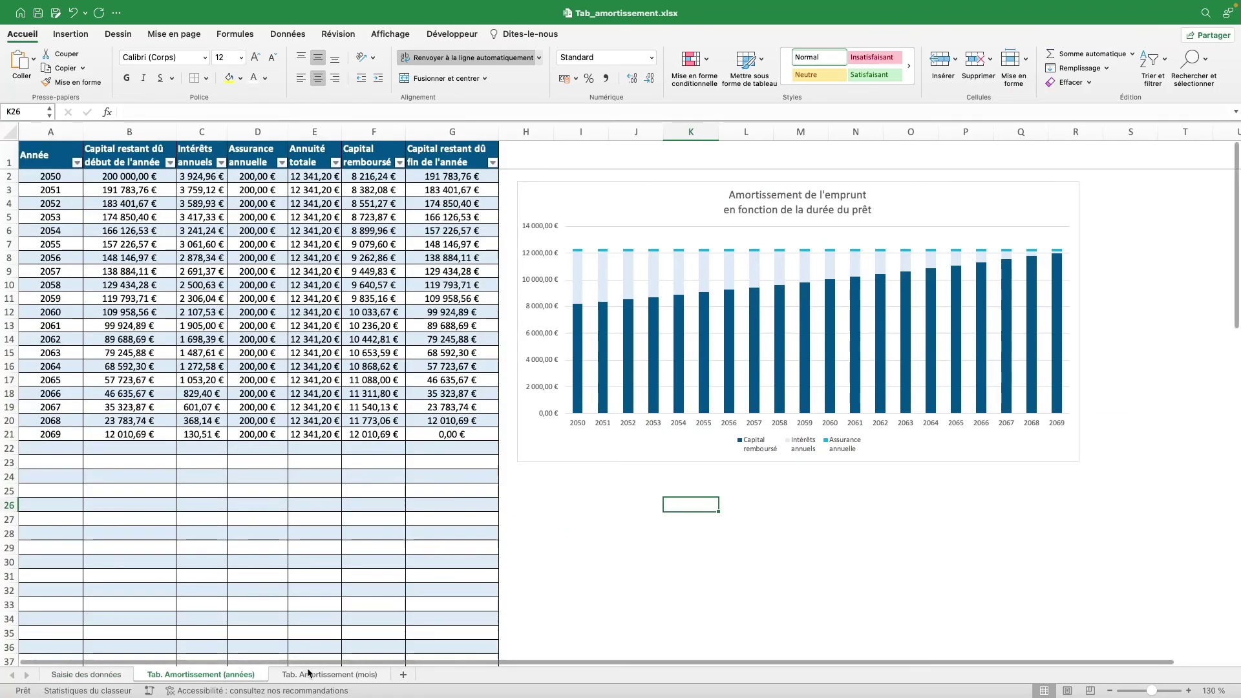
click(328, 674)
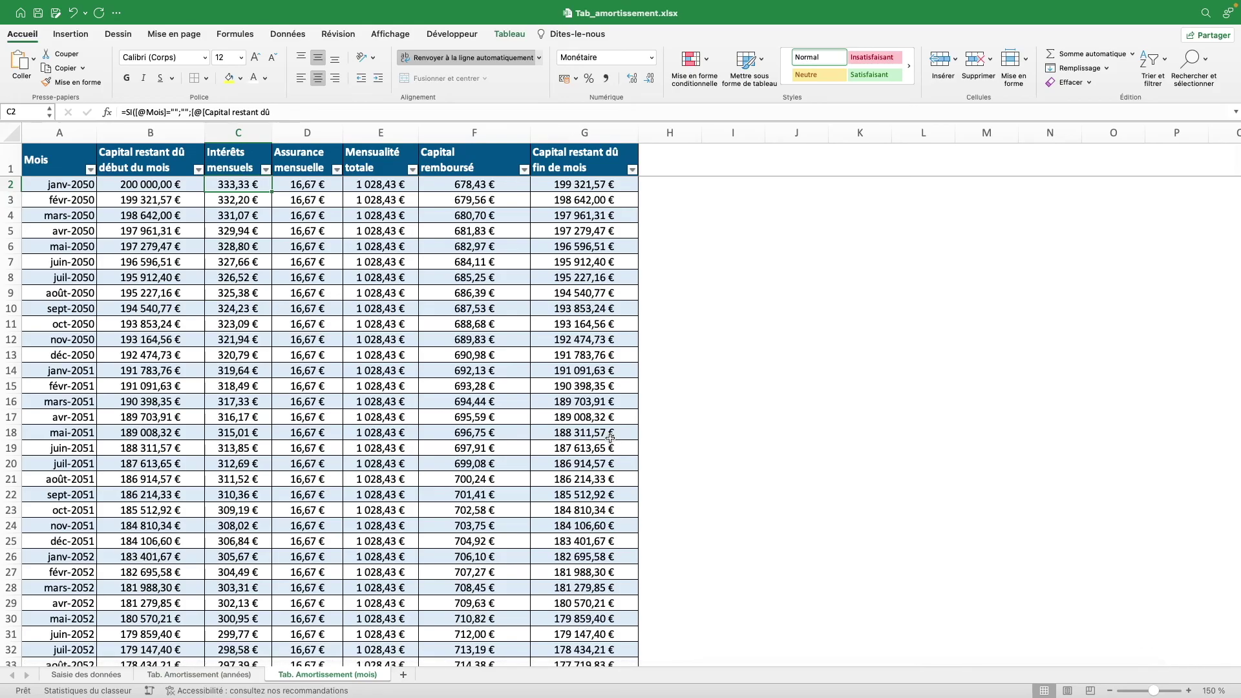